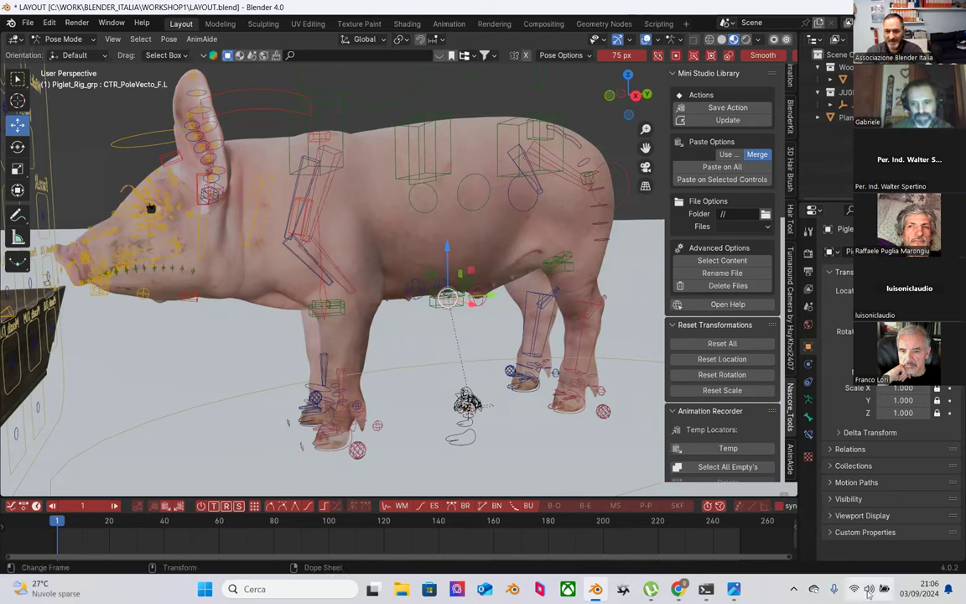
# Step: Orbit and zoom out until the wooden trough appears beside the piglet rig
pyautogui.moveTo(677, 590)
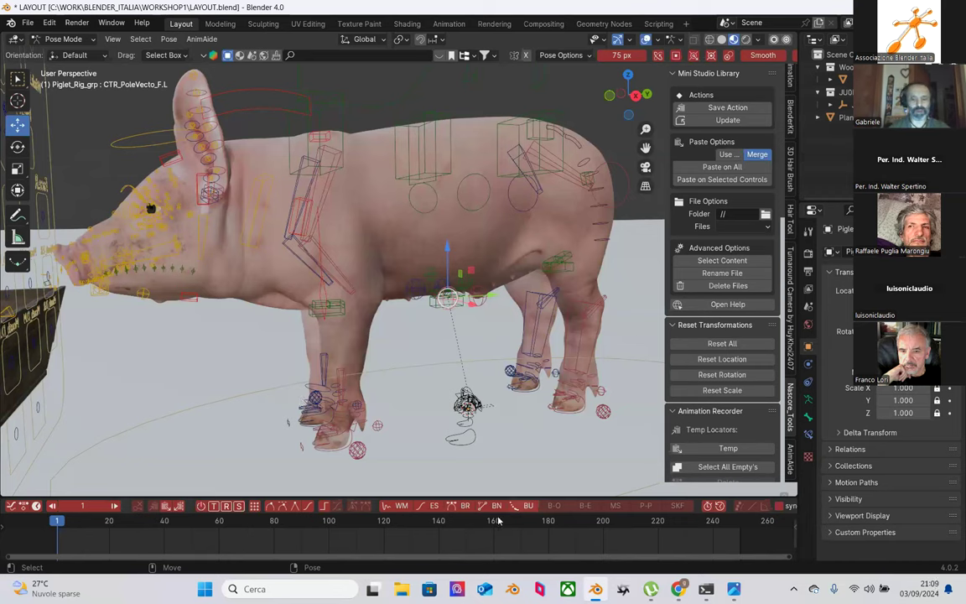
pyautogui.moveTo(326, 333)
pyautogui.mouseDown(button='middle')
pyautogui.moveTo(341, 343)
pyautogui.moveTo(422, 299)
pyautogui.moveTo(404, 285)
pyautogui.moveTo(295, 321)
pyautogui.moveTo(275, 291)
pyautogui.moveTo(309, 298)
pyautogui.moveTo(334, 334)
pyautogui.moveTo(289, 293)
pyautogui.moveTo(327, 329)
pyautogui.mouseUp(button='middle')
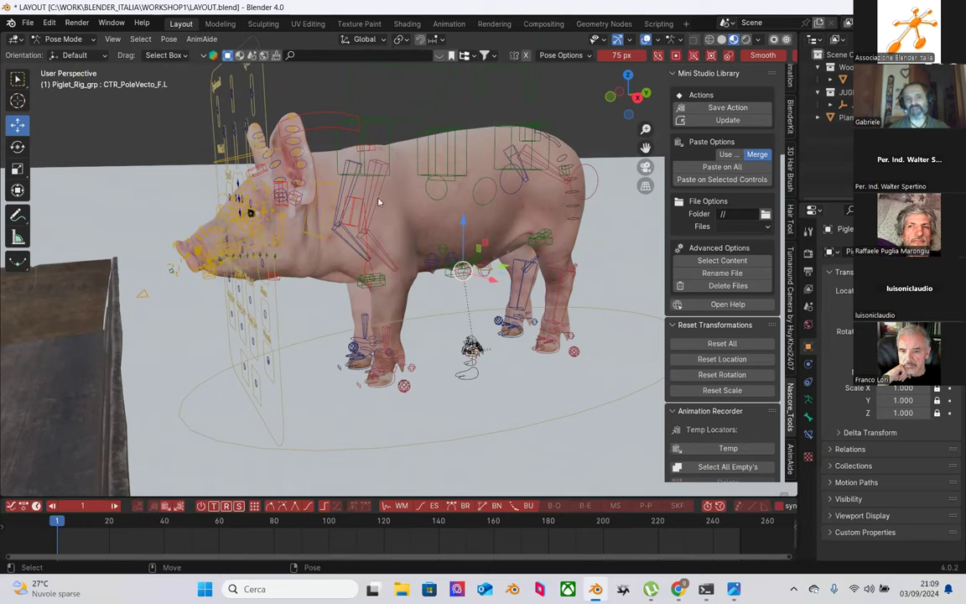
pyautogui.scroll(2, 379, 202)
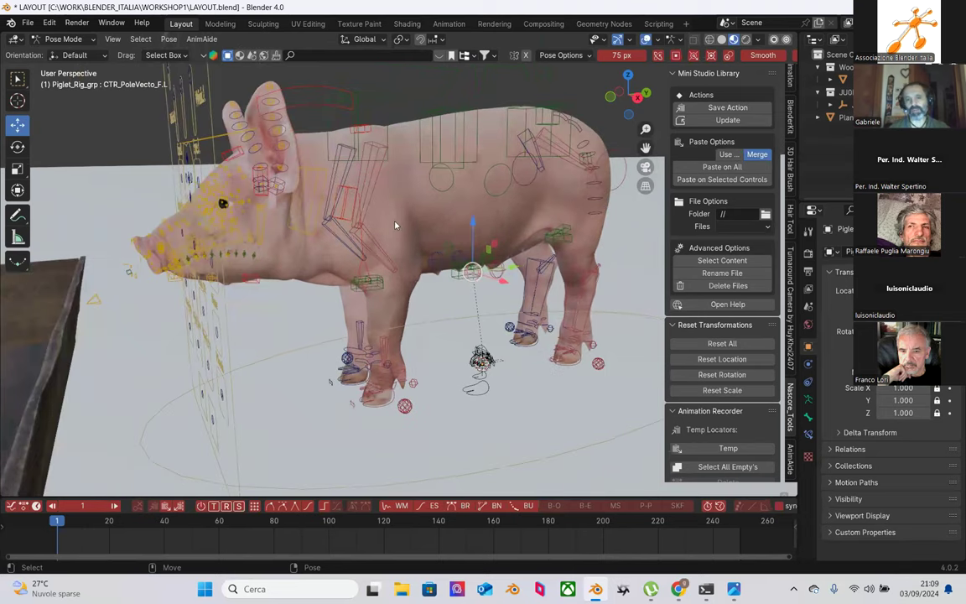
pyautogui.moveTo(395, 225); pyautogui.dragTo(400, 218, button='middle')
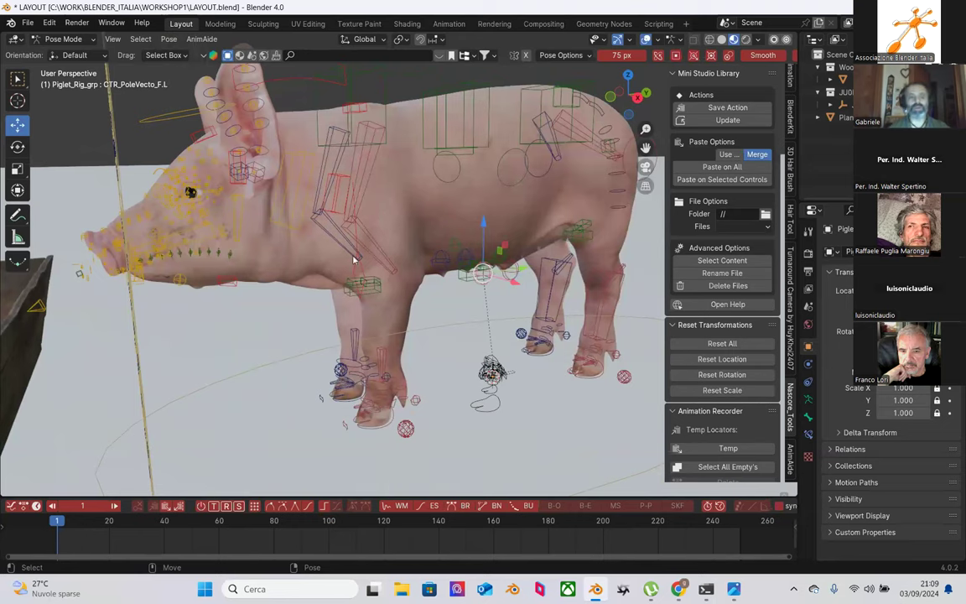
pyautogui.scroll(-4, 353, 260)
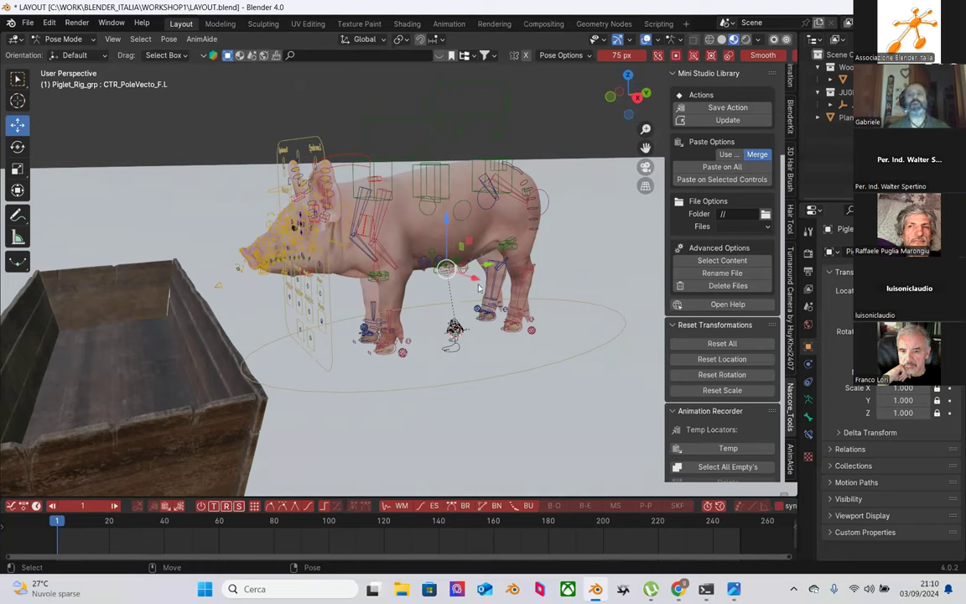
# Step: Scroll the sidebar, then orbit with numpad 4 to show the full trough before the piglet
pyautogui.scroll(2, 713, 243)
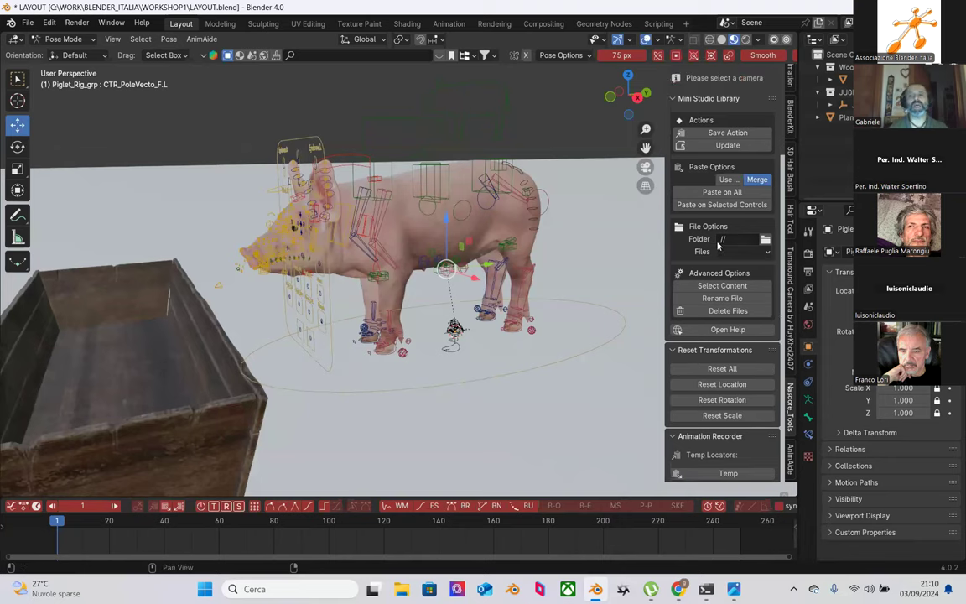
pyautogui.scroll(1, 717, 245)
pyautogui.scroll(-1, 711, 243)
pyautogui.scroll(2, 705, 230)
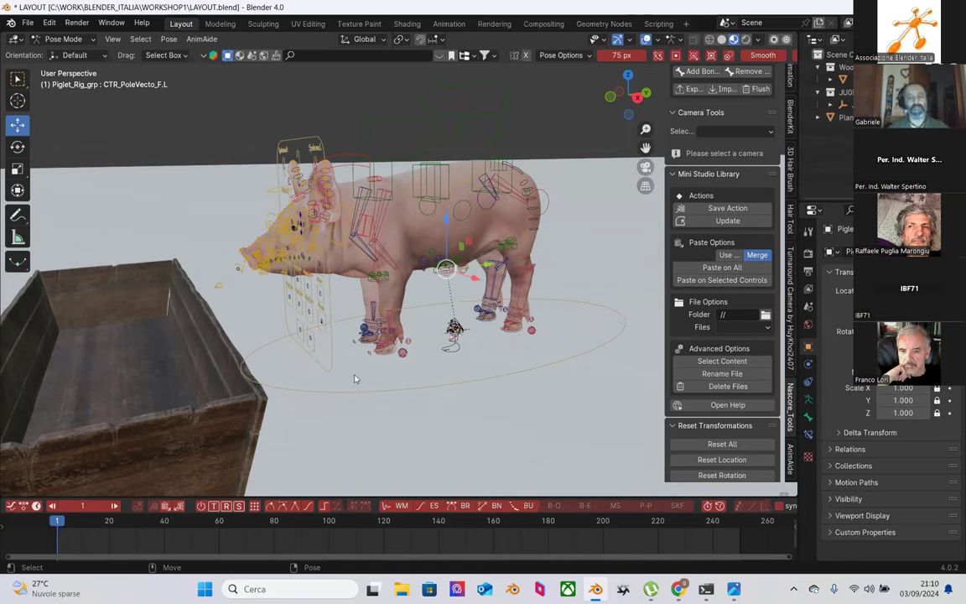
pyautogui.press('KP_4')
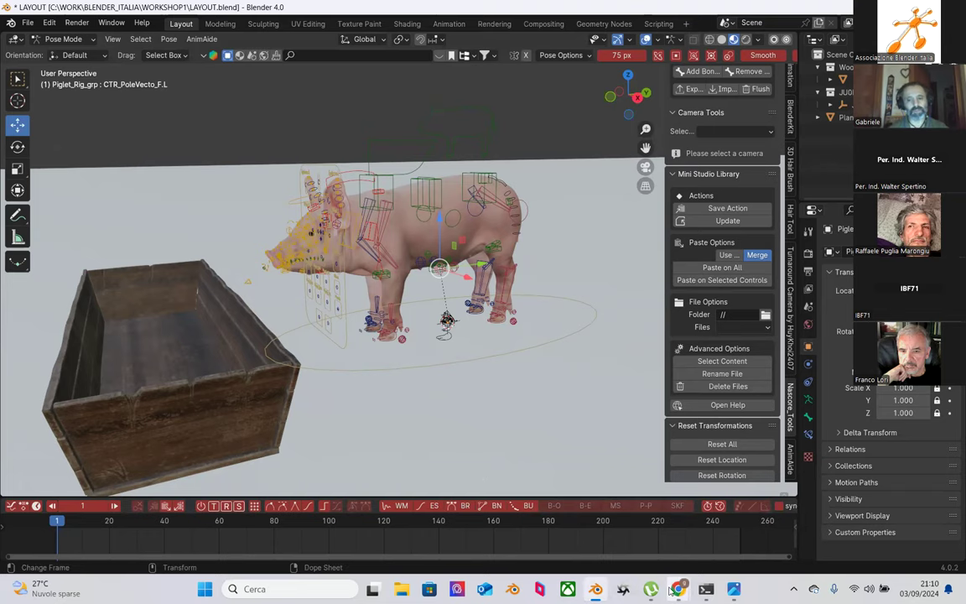
pyautogui.moveTo(678, 589)
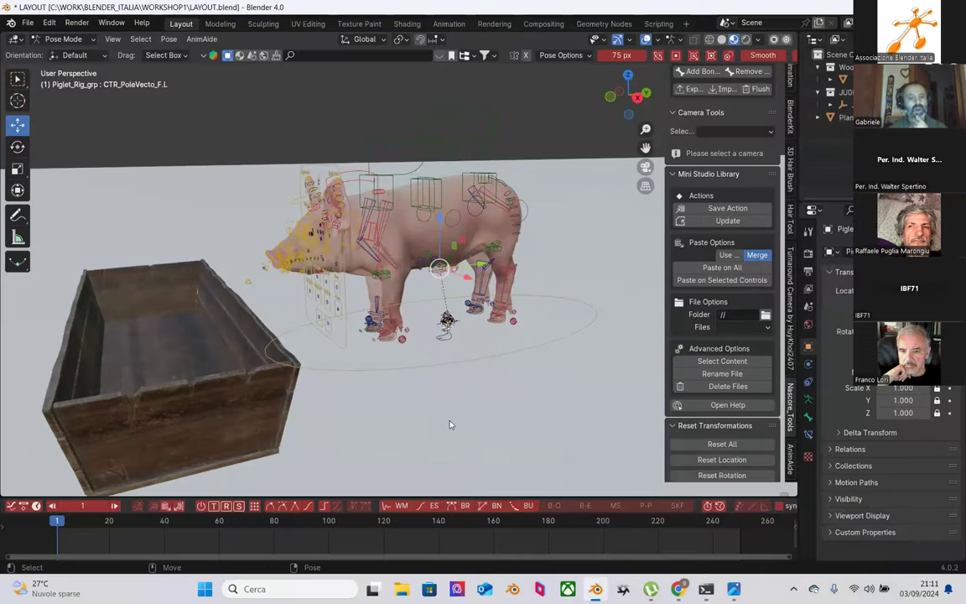
pyautogui.click(50, 23)
pyautogui.click(84, 182)
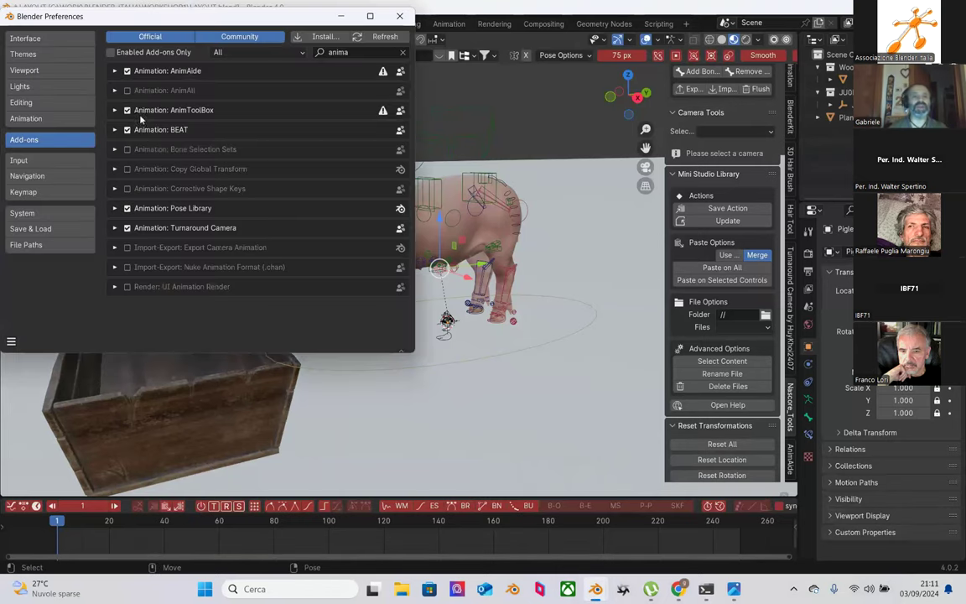
pyautogui.click(49, 211)
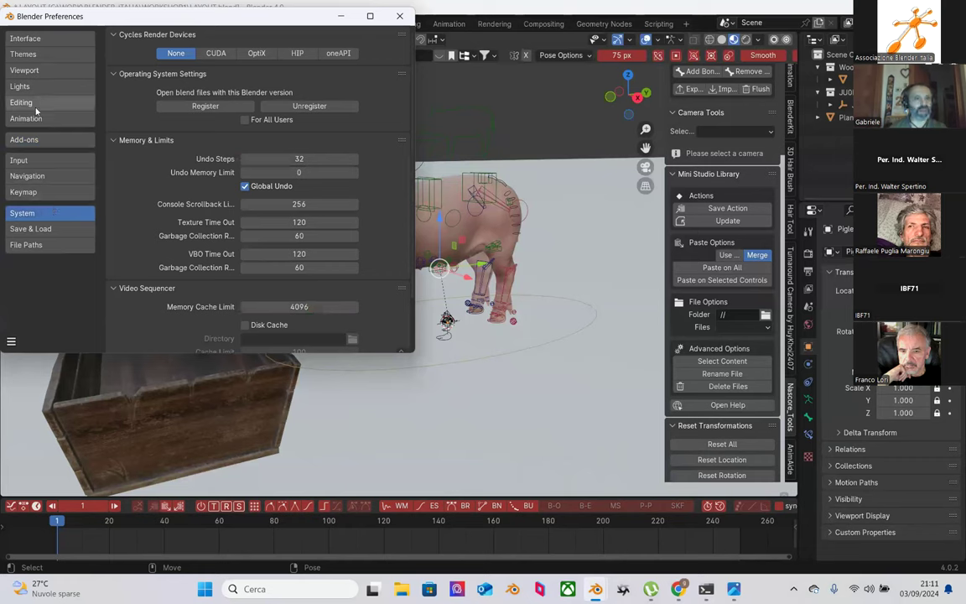
pyautogui.click(32, 192)
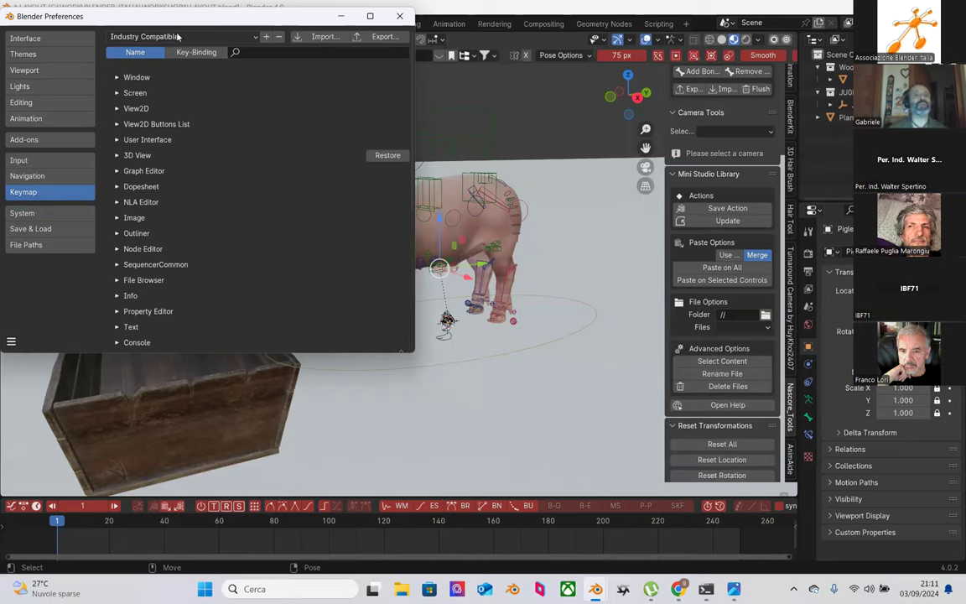
pyautogui.click(342, 15)
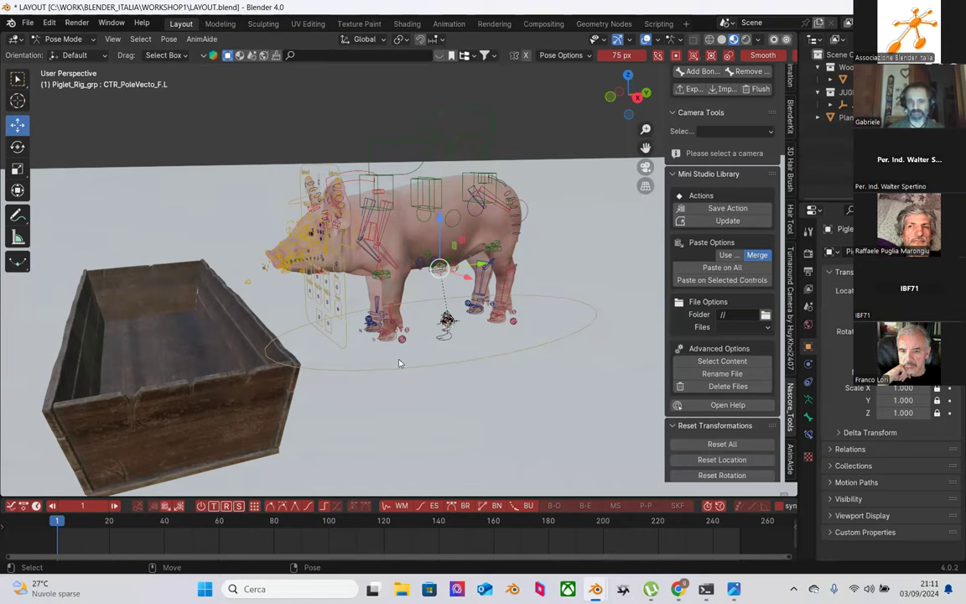
# Step: Orbit closer to a more front-on view of the piglet and trough
pyautogui.press('KP_4')
pyautogui.press('KP_4')
pyautogui.press('KP_4')
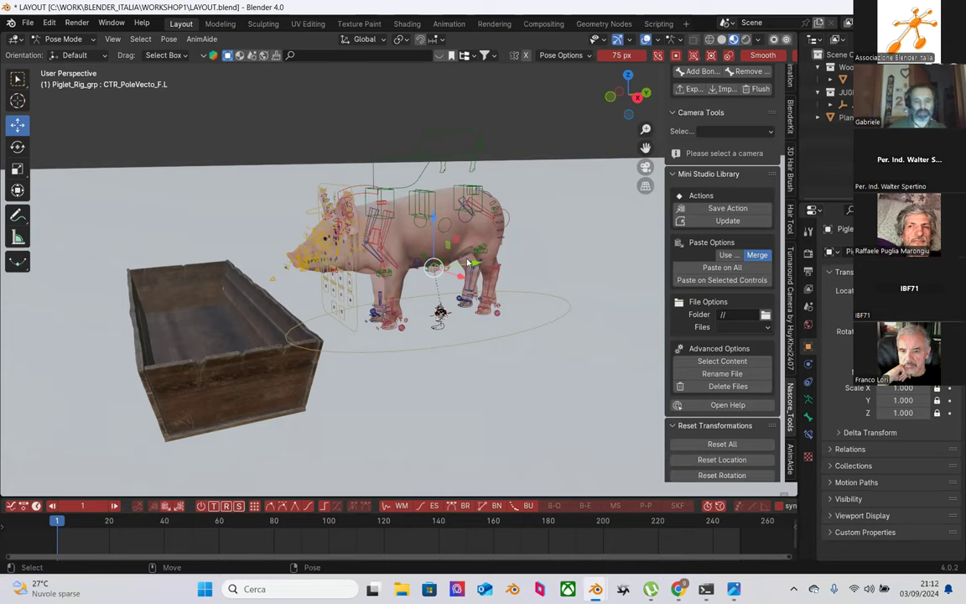
pyautogui.moveTo(302, 237); pyautogui.dragTo(403, 335, button='middle')
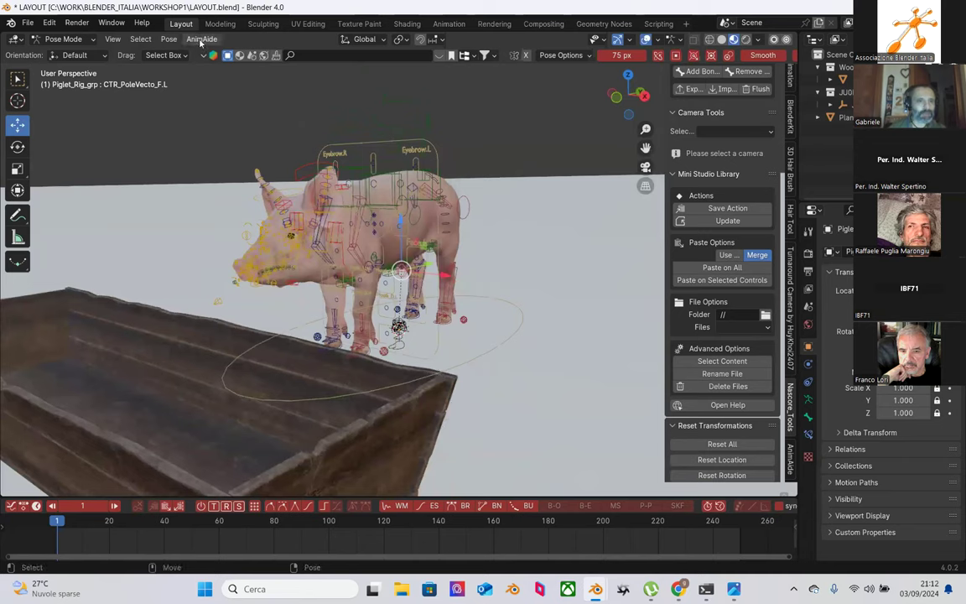
# Step: Switch to Object Mode, add a new camera, and stretch the outliner across the top
pyautogui.click(63, 39)
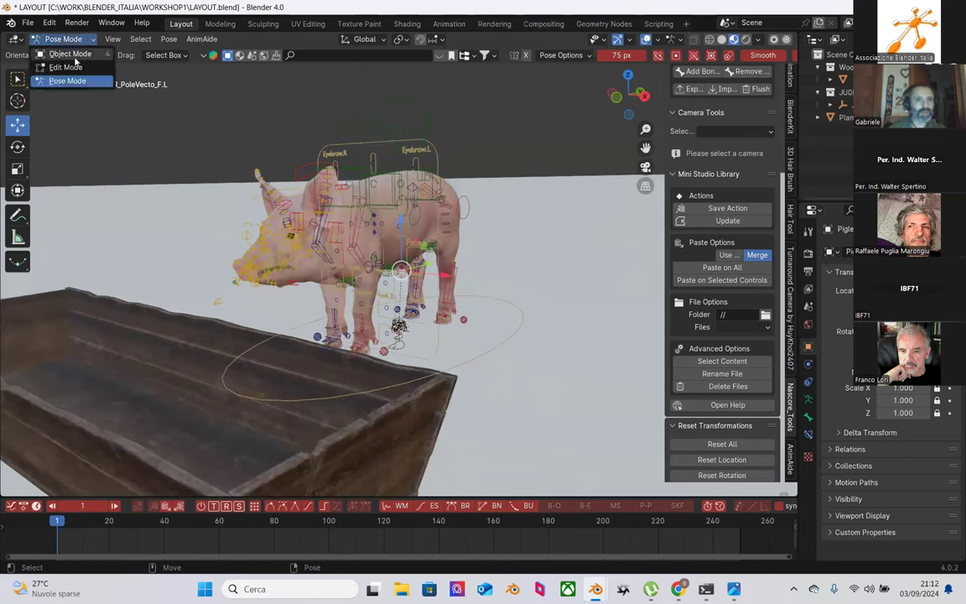
pyautogui.click(71, 54)
pyautogui.click(169, 38)
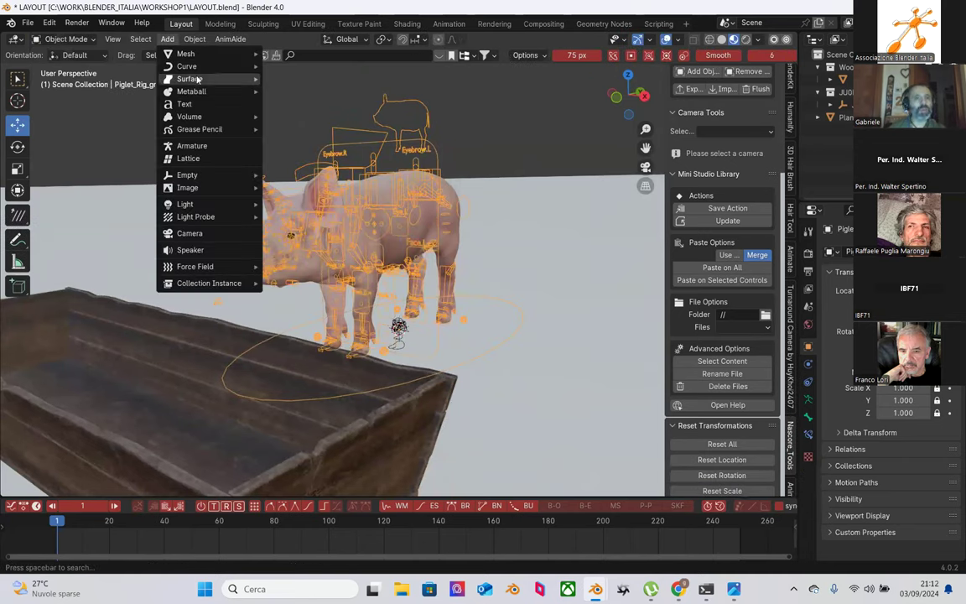
pyautogui.click(189, 233)
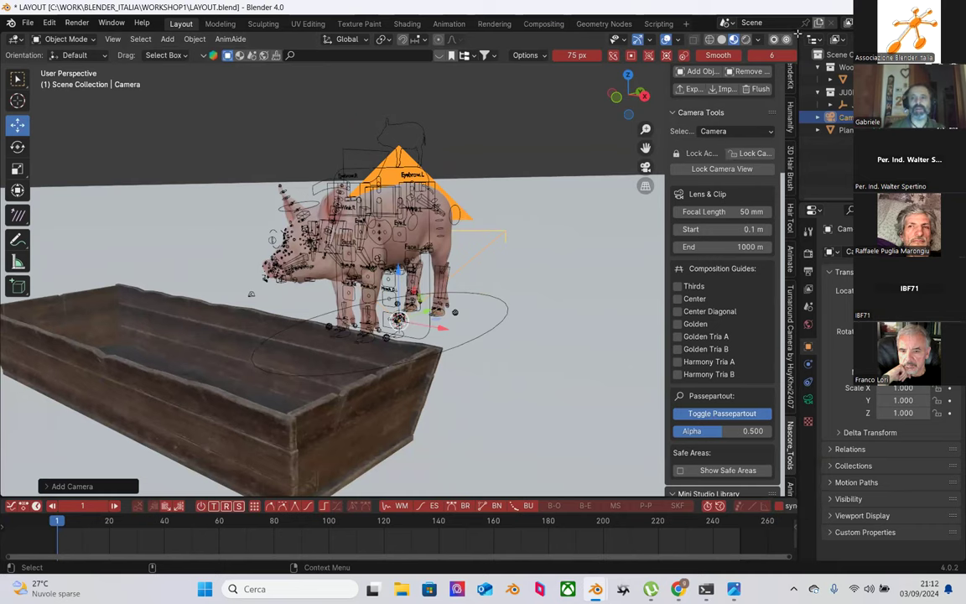
pyautogui.moveTo(788, 32); pyautogui.dragTo(765, 126)
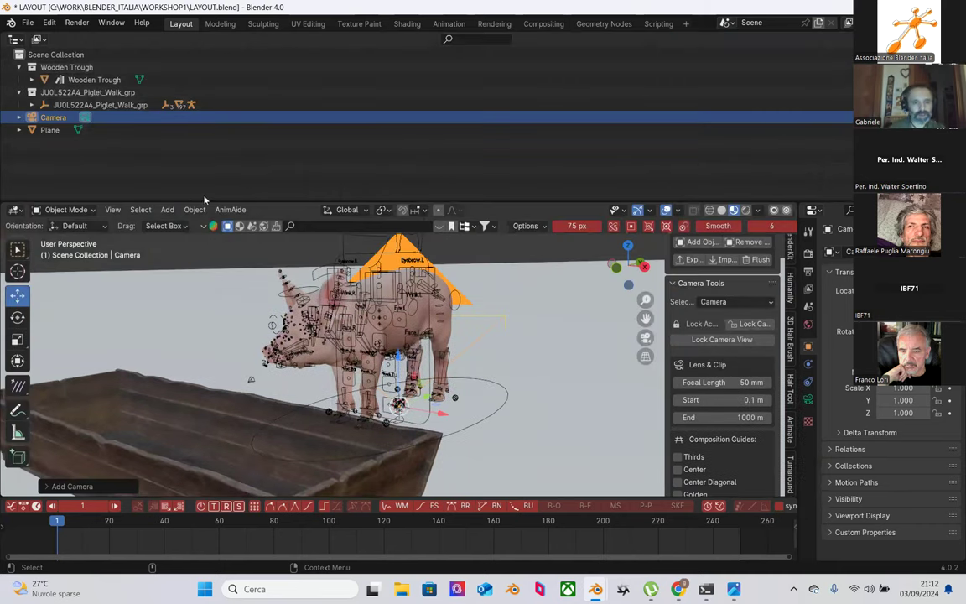
# Step: Split the 3D view into two side-by-side viewports below an outliner listing the rig, camera and plane
pyautogui.moveTo(221, 94); pyautogui.dragTo(226, 157)
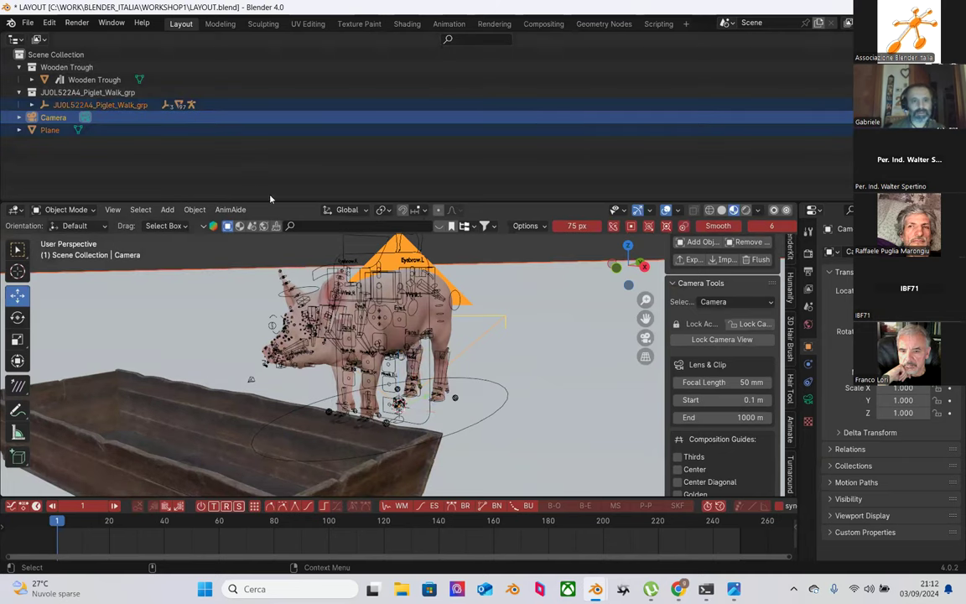
pyautogui.moveTo(272, 203); pyautogui.dragTo(801, 60)
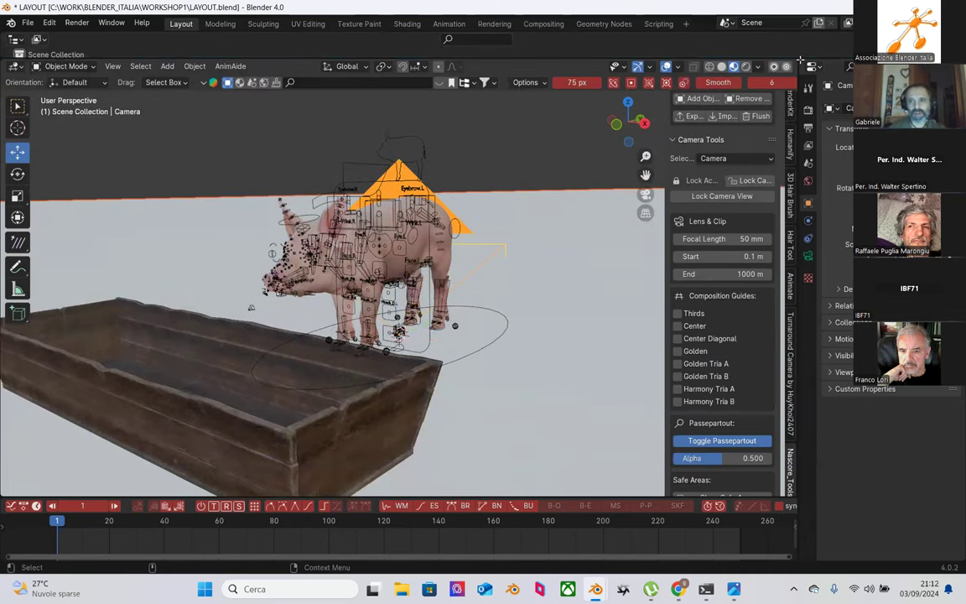
pyautogui.moveTo(795, 59); pyautogui.dragTo(442, 84)
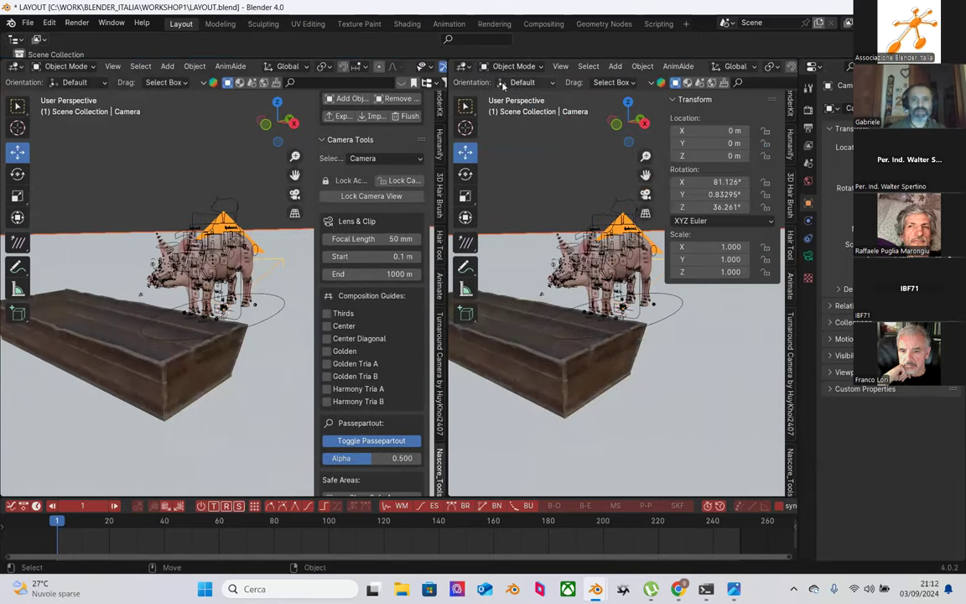
pyautogui.moveTo(228, 146); pyautogui.dragTo(143, 367, button='middle')
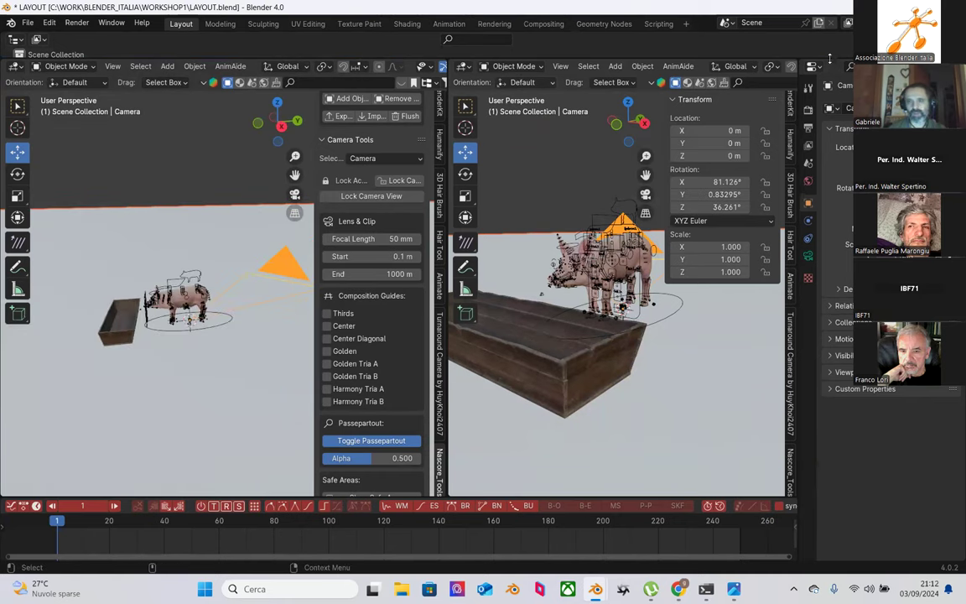
pyautogui.moveTo(829, 57); pyautogui.dragTo(829, 232)
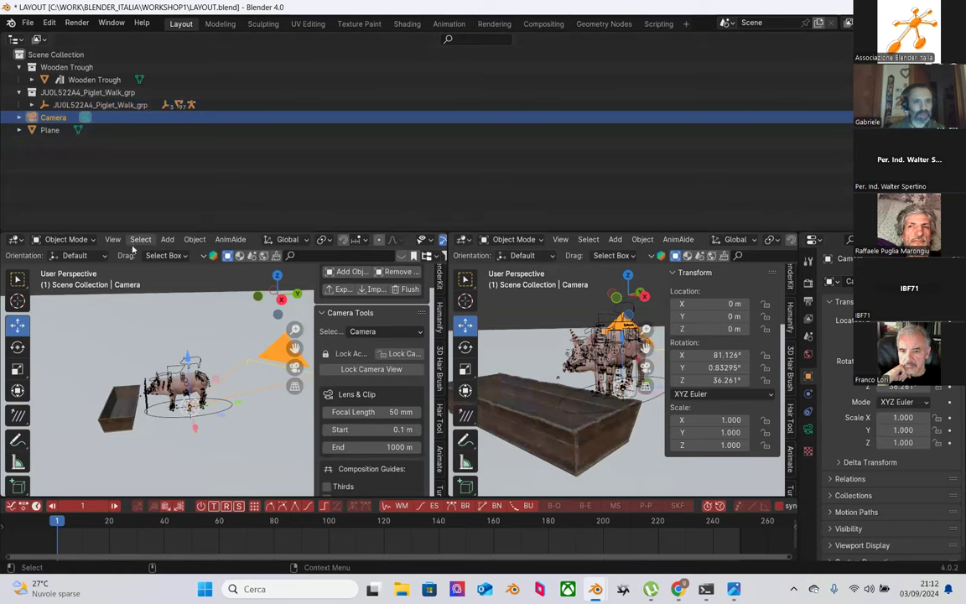
# Step: Make the new camera the active scene camera so the left view looks through it
pyautogui.click(112, 239)
pyautogui.moveTo(167, 387)
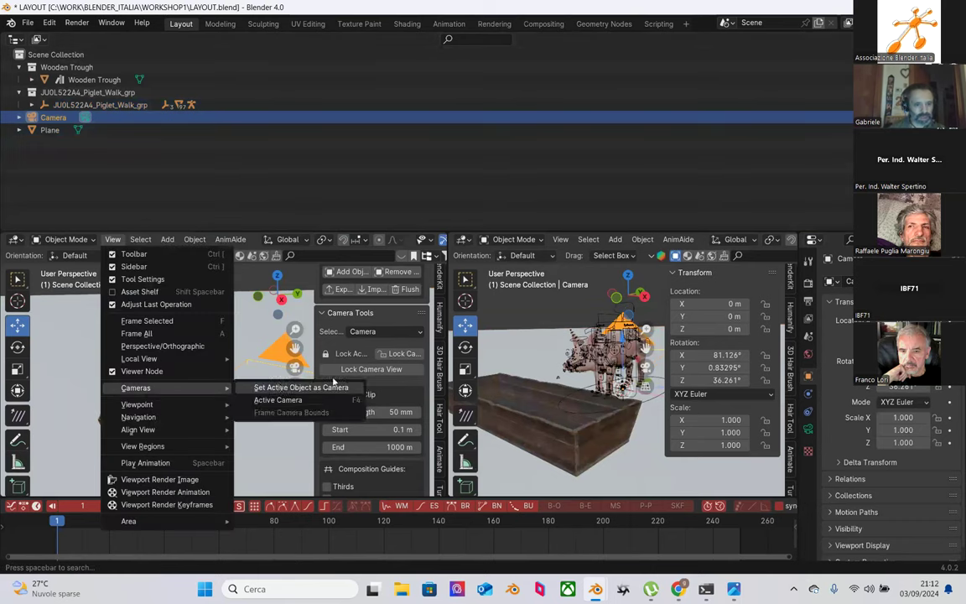
pyautogui.click(327, 388)
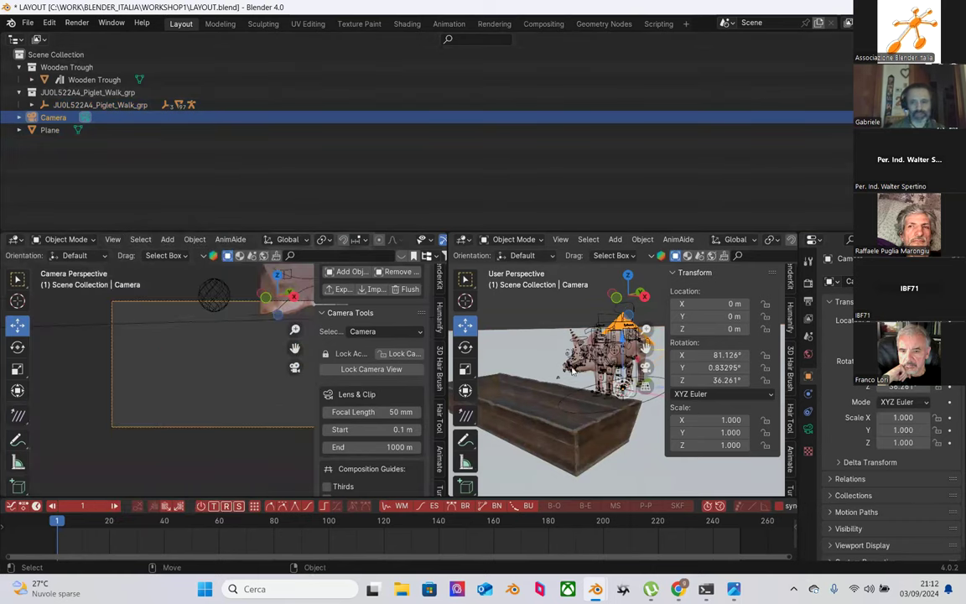
pyautogui.scroll(-3, 610, 380)
pyautogui.scroll(2, 610, 380)
# Step: Shrink the outliner, orbit the right view higher, and move the camera to Y -0.99612 m
pyautogui.moveTo(582, 233); pyautogui.dragTo(587, 52)
pyautogui.scroll(4, 578, 430)
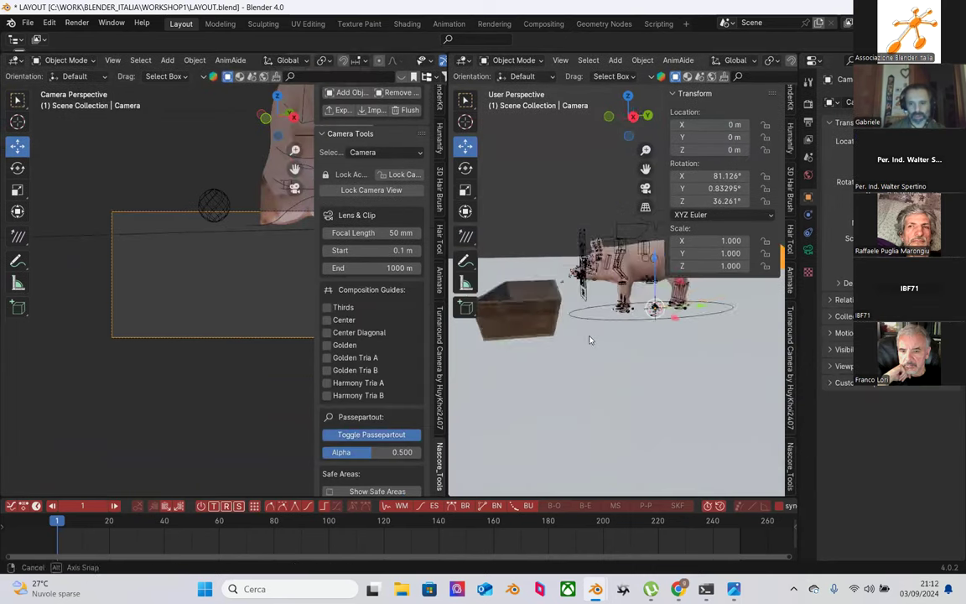
pyautogui.moveTo(578, 430); pyautogui.dragTo(607, 312, button='middle')
pyautogui.scroll(-2, 546, 358)
pyautogui.moveTo(607, 312); pyautogui.dragTo(516, 360)
# Step: Move the camera to X 0.26129, Y -1.0095, Z 0.097322 m and show its lens settings
pyautogui.moveTo(560, 340); pyautogui.dragTo(560, 328, button='middle')
pyautogui.moveTo(560, 329)
pyautogui.mouseDown()
pyautogui.moveTo(560, 318)
pyautogui.moveTo(567, 335)
pyautogui.mouseUp()
pyautogui.moveTo(567, 336); pyautogui.dragTo(587, 319, button='middle')
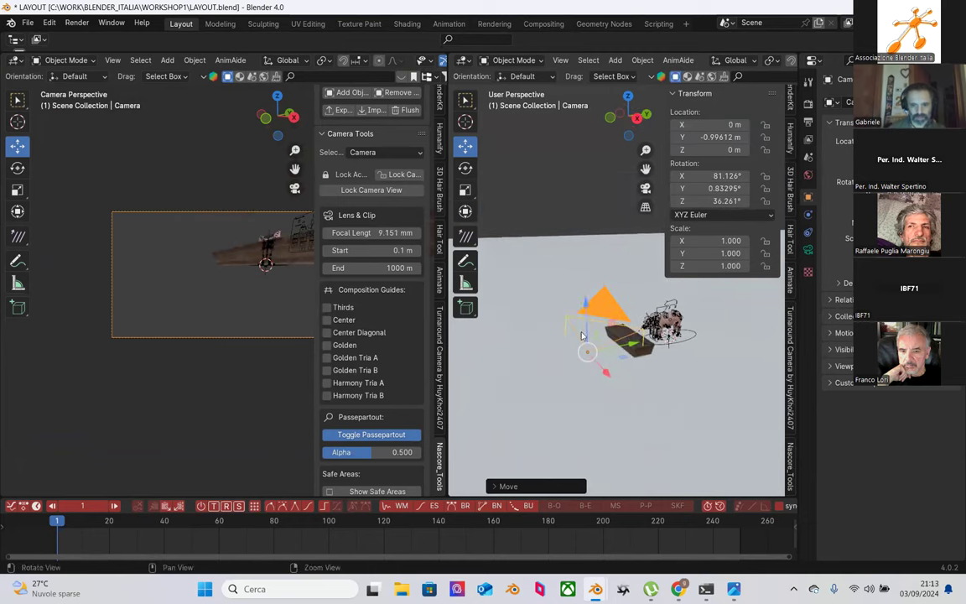
pyautogui.moveTo(584, 299)
pyautogui.mouseDown()
pyautogui.moveTo(585, 286)
pyautogui.moveTo(575, 311)
pyautogui.mouseUp()
pyautogui.moveTo(604, 362); pyautogui.dragTo(618, 370)
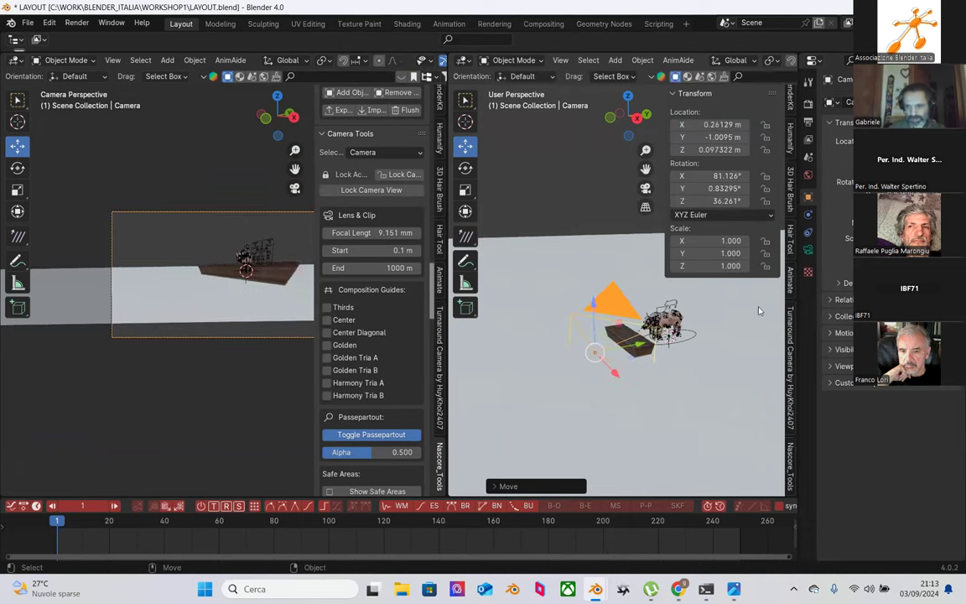
pyautogui.click(808, 249)
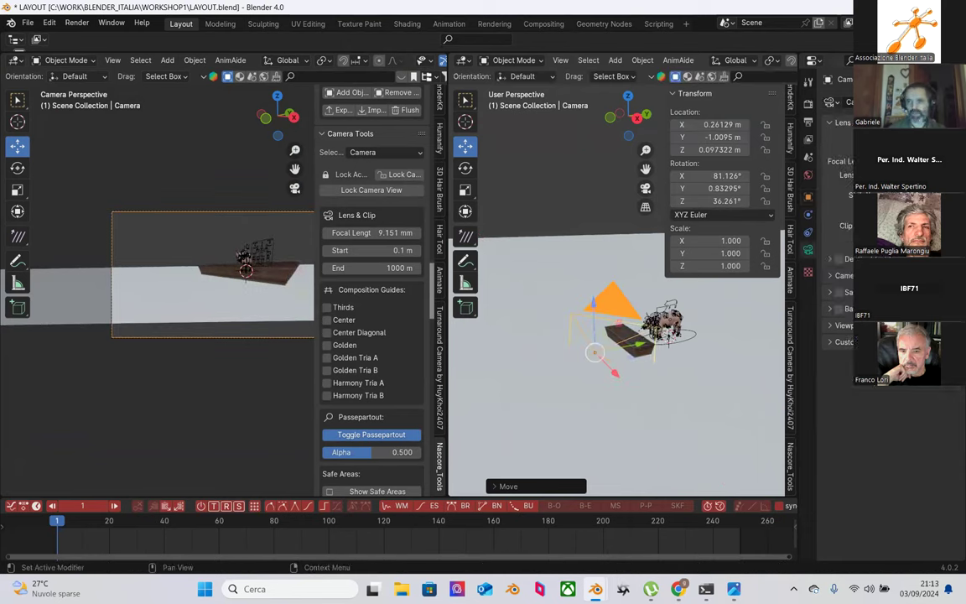
# Step: Reset the camera focal length to 50 mm and pull it back along Y to -1.3813 m
pyautogui.scroll(10, 150, 168)
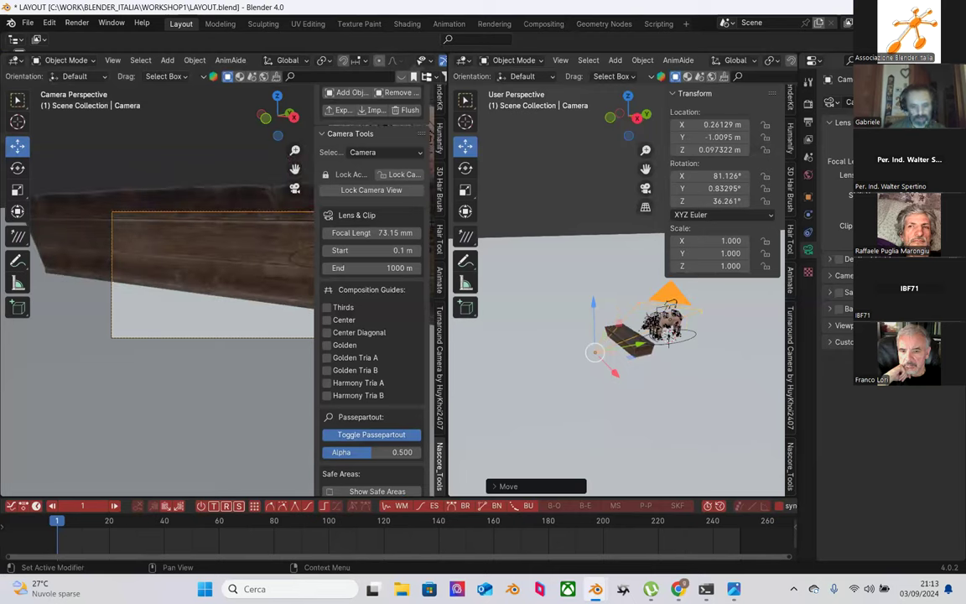
pyautogui.press('BackSpace')
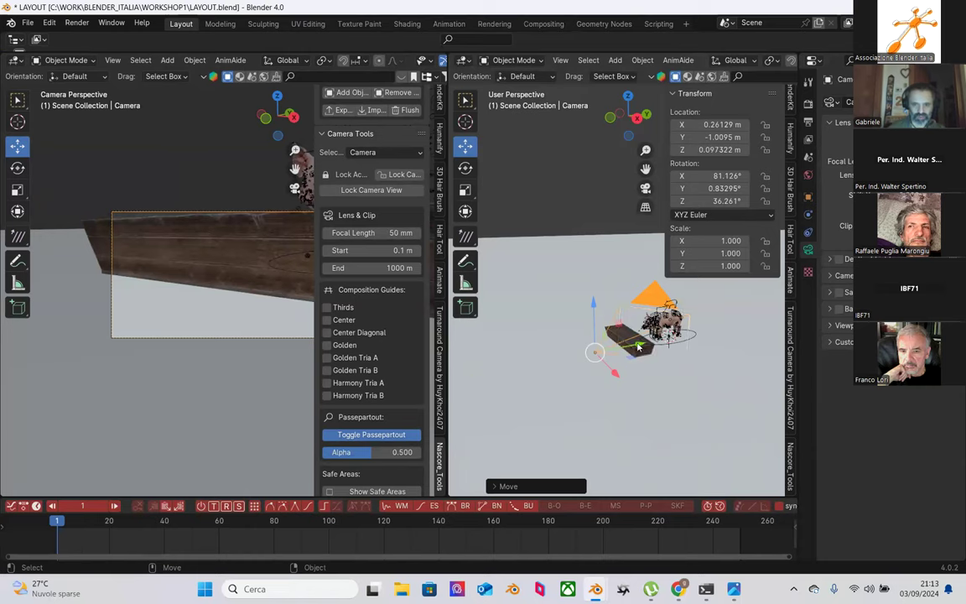
pyautogui.press('g')
pyautogui.press('y')
pyautogui.click(524, 302)
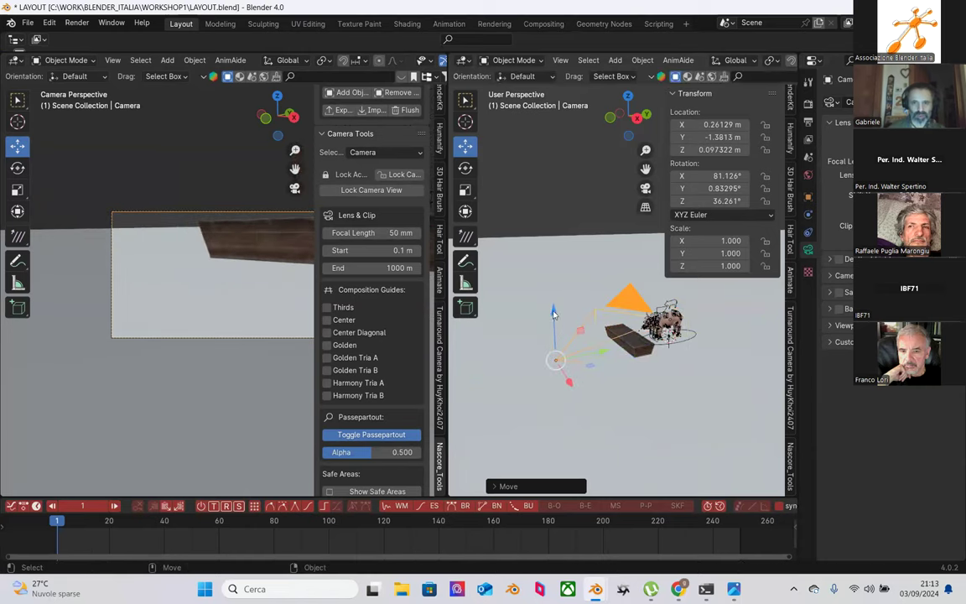
# Step: Raise the camera along Z to 0.20693 m
pyautogui.press('g')
pyautogui.press('z')
pyautogui.click(553, 289)
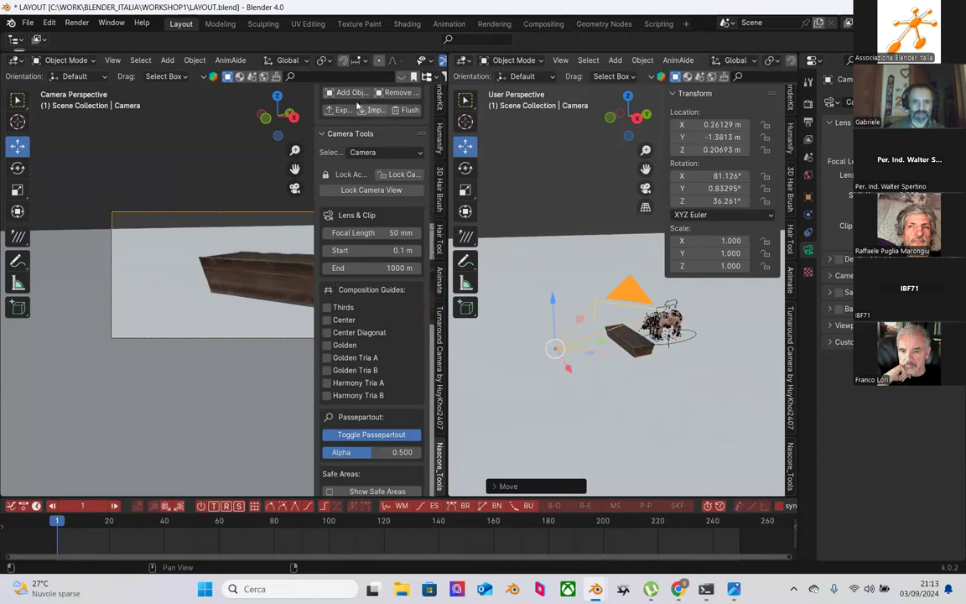
# Step: Widen the camera viewport and pull the camera back to X 0.75399, Y -1.5066, Z 0.32813 m
pyautogui.scroll(10, 364, 148)
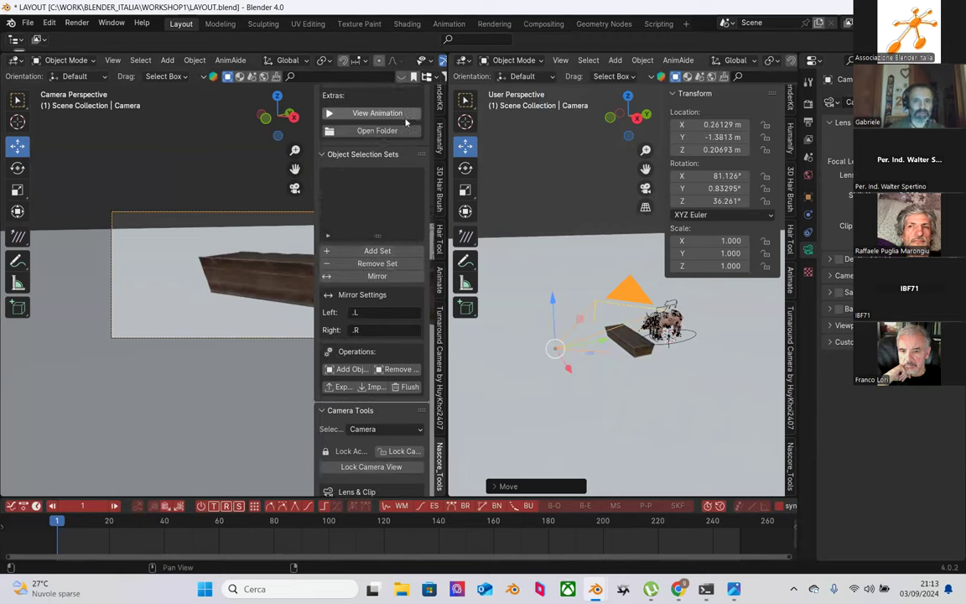
pyautogui.scroll(5, 411, 123)
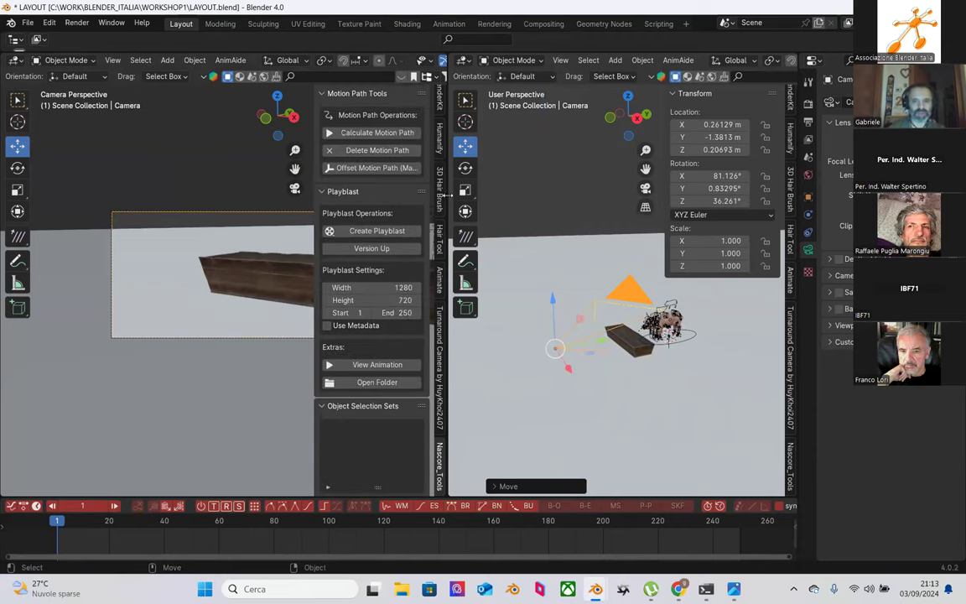
pyautogui.moveTo(449, 194); pyautogui.dragTo(524, 195)
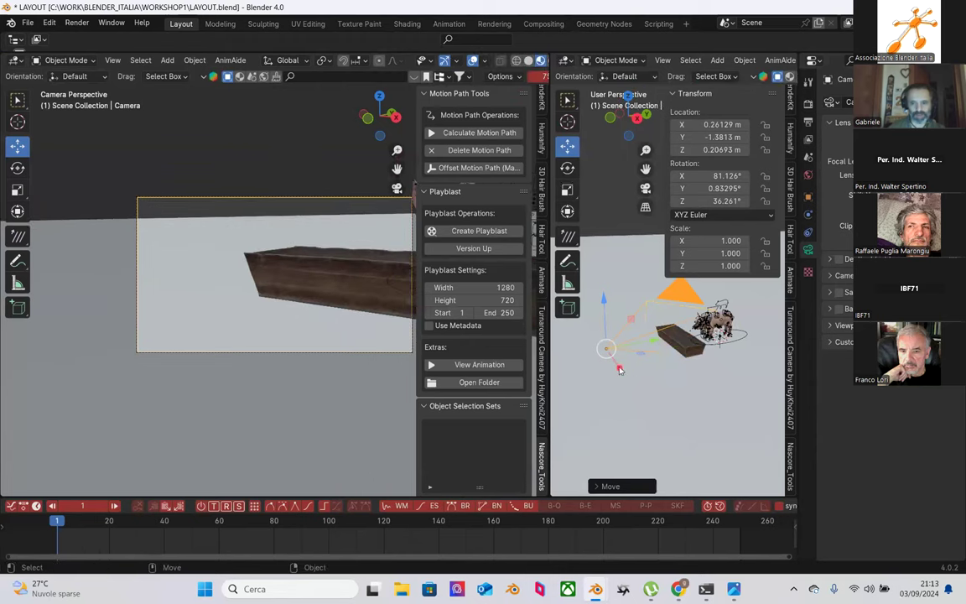
pyautogui.moveTo(654, 343)
pyautogui.mouseDown()
pyautogui.moveTo(584, 381)
pyautogui.moveTo(619, 375)
pyautogui.moveTo(553, 339)
pyautogui.moveTo(571, 332)
pyautogui.moveTo(628, 356)
pyautogui.moveTo(666, 352)
pyautogui.mouseUp()
# Step: Turn the camera to about 51.294° around Z, then shift it along X and raise it slightly
pyautogui.hotkey('shift', 'space')
pyautogui.press('r')
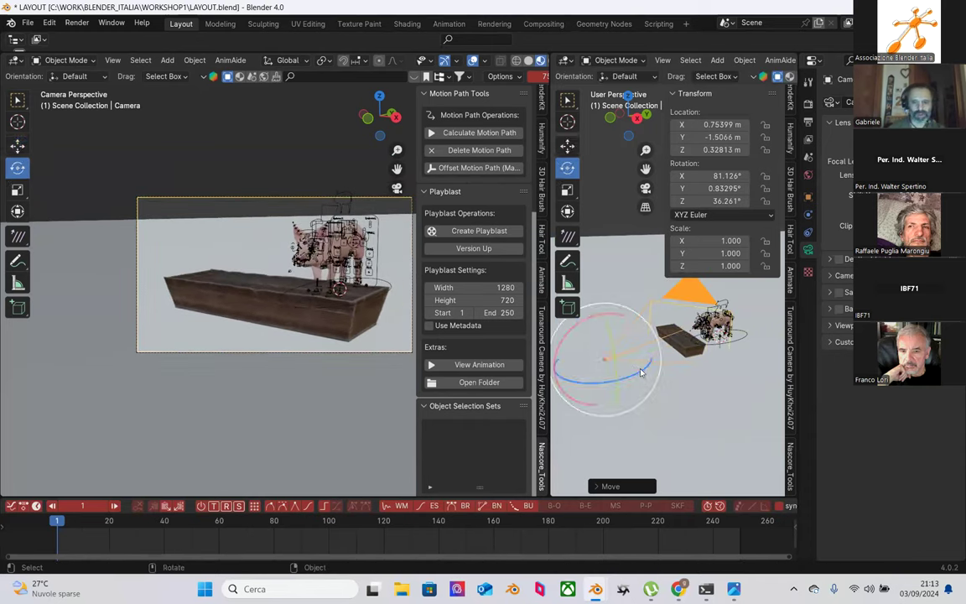
pyautogui.moveTo(637, 377); pyautogui.dragTo(717, 359)
pyautogui.hotkey('shift', 'space')
pyautogui.press('g')
pyautogui.moveTo(666, 316); pyautogui.dragTo(664, 319)
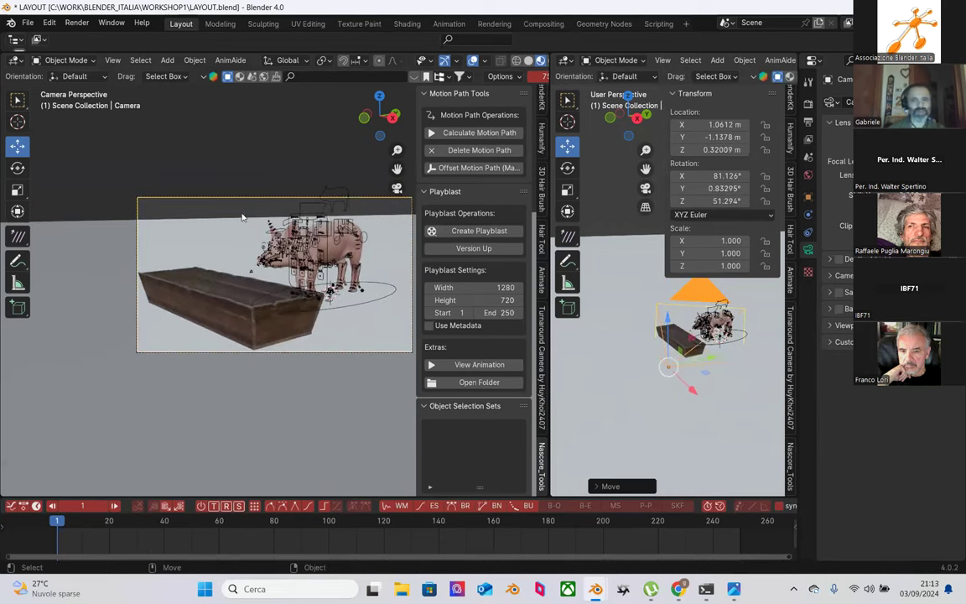
# Step: Widen the camera viewport and place the camera at X 1.0612, Y -1.1378, Z 0.32009 m
pyautogui.moveTo(547, 218); pyautogui.dragTo(779, 217)
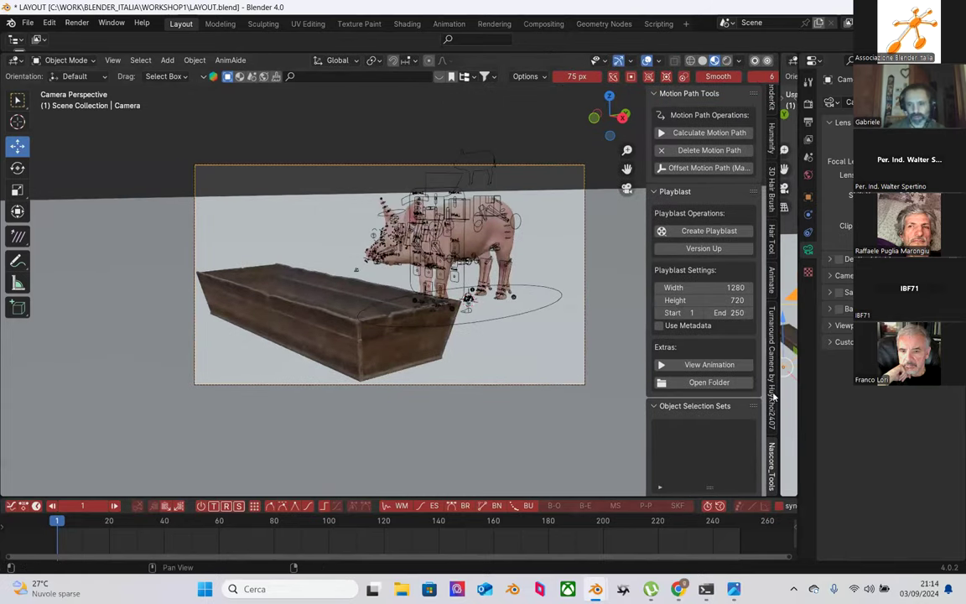
pyautogui.moveTo(780, 389); pyautogui.dragTo(517, 389)
pyautogui.press('g')
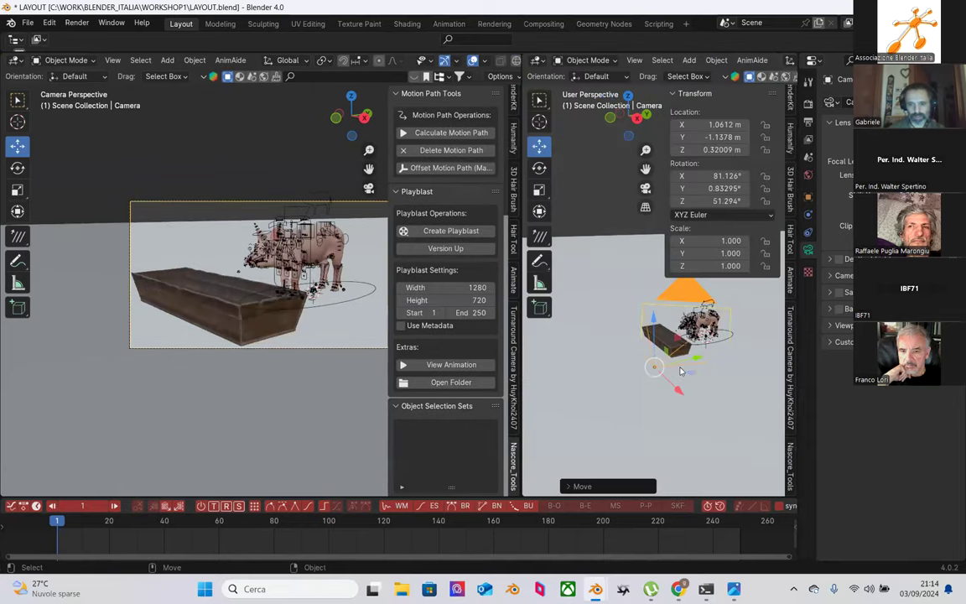
pyautogui.click(611, 327)
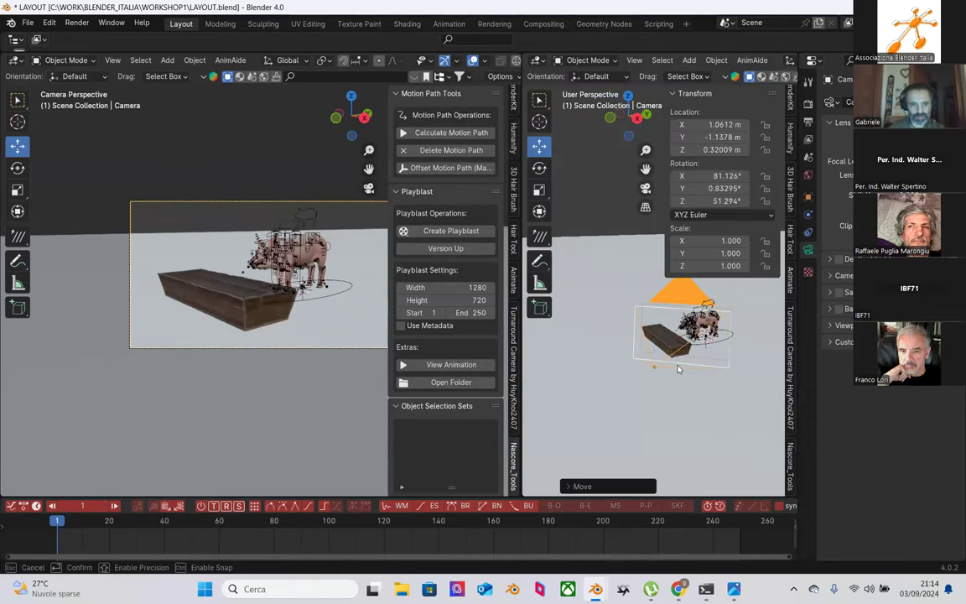
pyautogui.moveTo(519, 346); pyautogui.dragTo(779, 346)
# Step: Select the piglet rig and switch it into Pose Mode
pyautogui.click(527, 294)
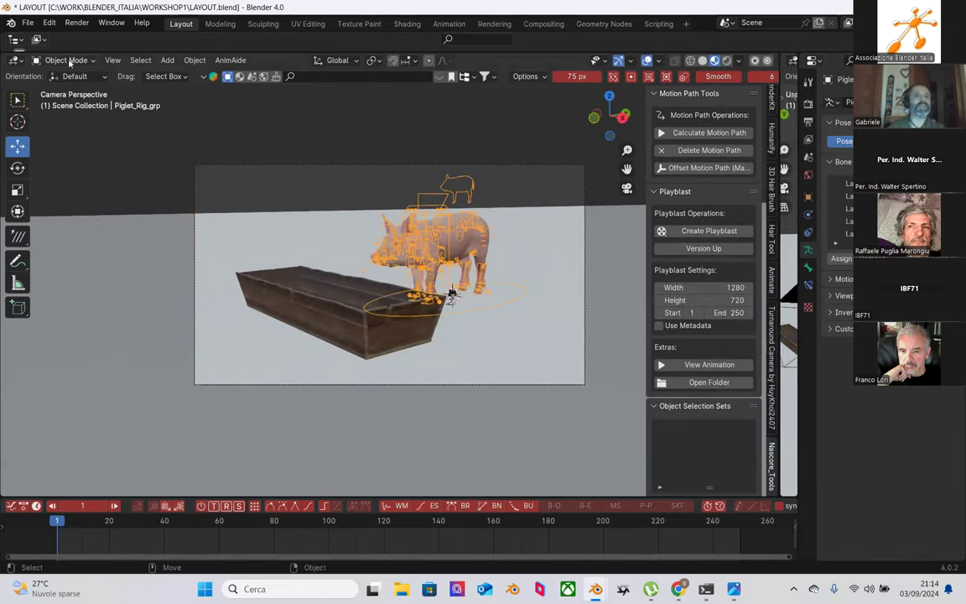
pyautogui.click(71, 60)
pyautogui.click(80, 101)
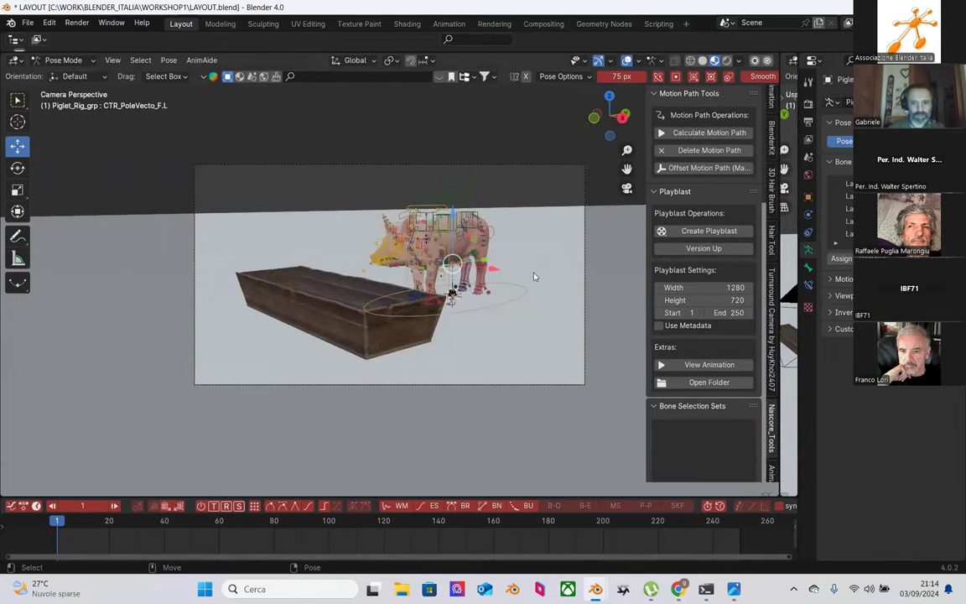
# Step: Trial-move the CTR_Root control along Y, then undo the move
pyautogui.click(493, 285)
pyautogui.press('g')
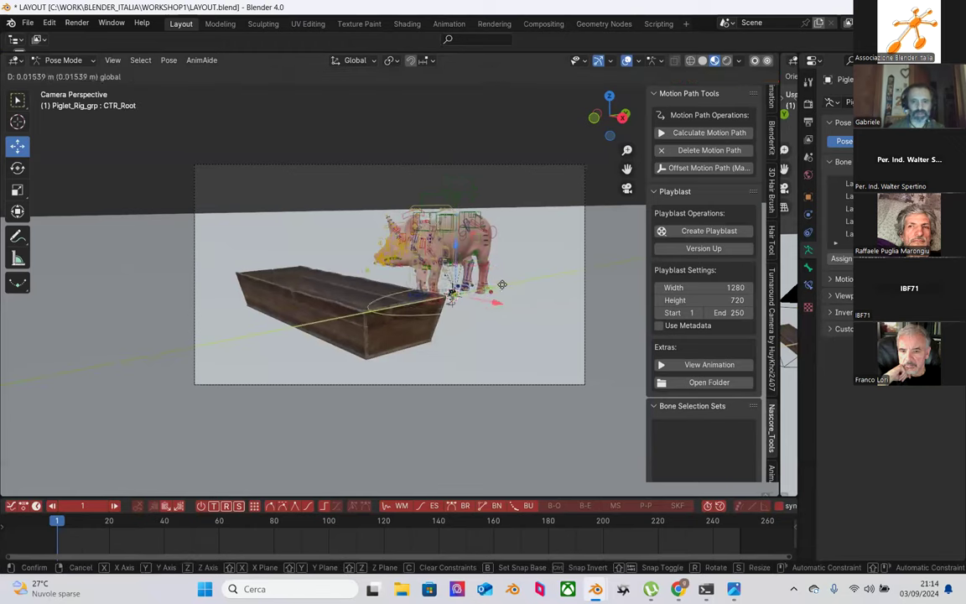
pyautogui.press('y')
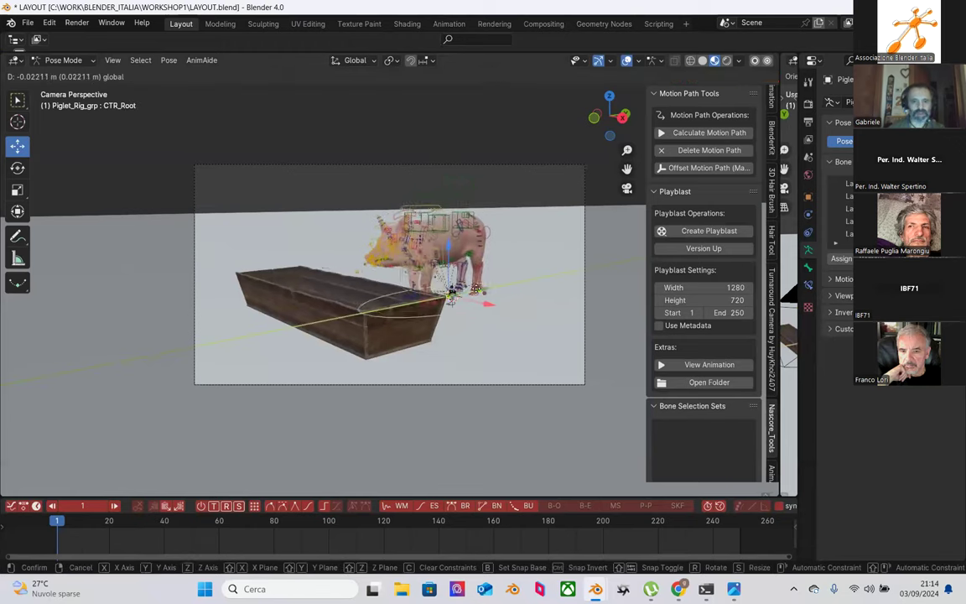
pyautogui.click(493, 325)
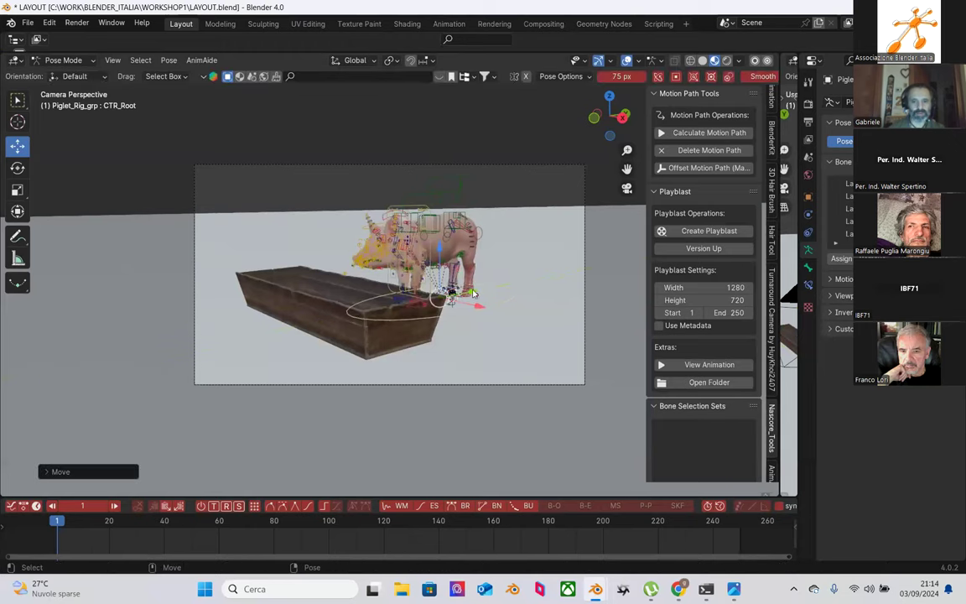
pyautogui.hotkey('ctrl', 'z')
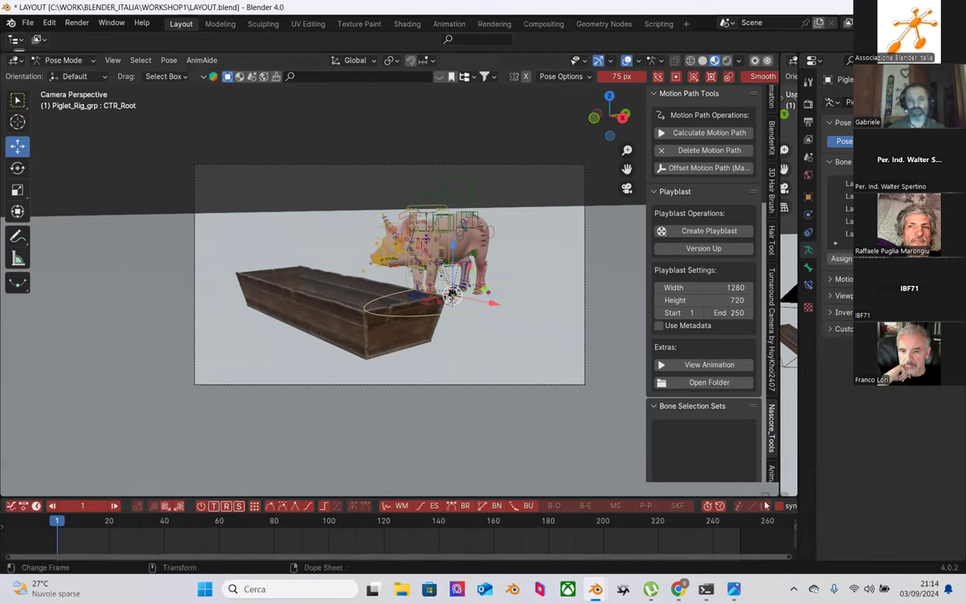
# Step: Turn on Auto Keying in the timeline header
pyautogui.scroll(-5, 789, 505)
pyautogui.scroll(-8, 715, 513)
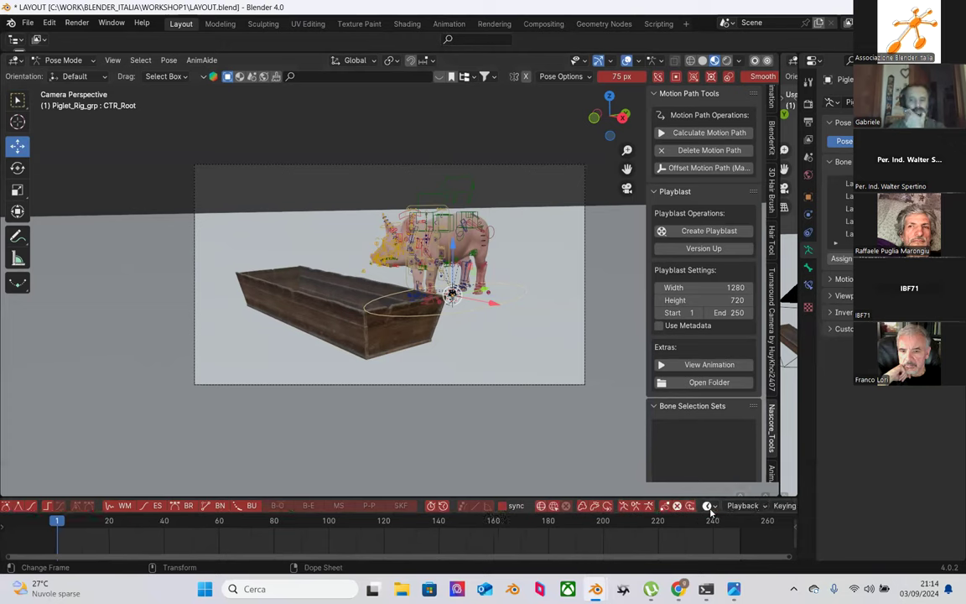
pyautogui.scroll(-6, 695, 513)
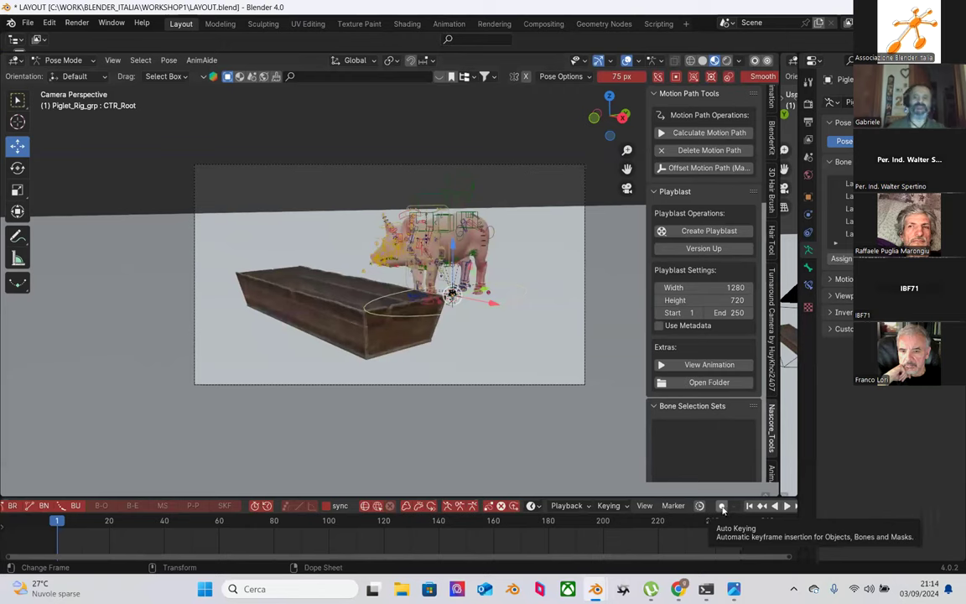
pyautogui.click(722, 507)
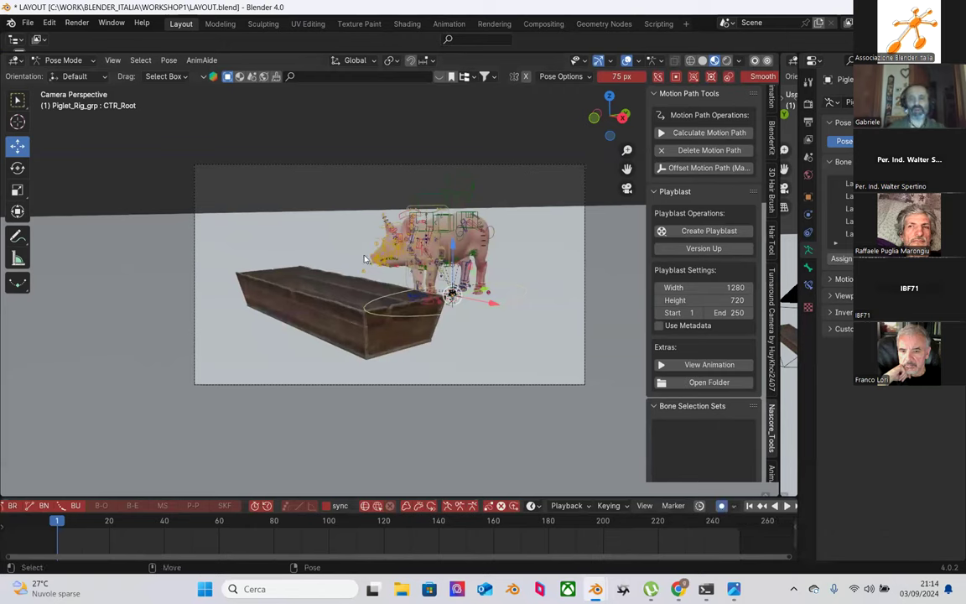
# Step: Frame the piglet and split off a second 3D viewport beside the camera view
pyautogui.scroll(1, 499, 291)
pyautogui.scroll(2, 499, 292)
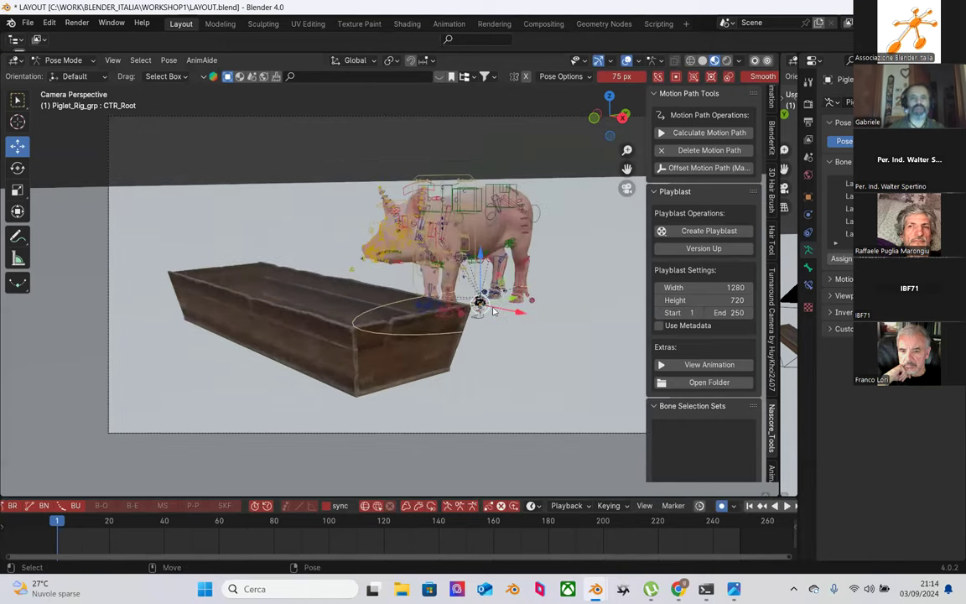
pyautogui.keyDown('shift'); pyautogui.moveTo(428, 272); pyautogui.dragTo(411, 337, button='middle'); pyautogui.keyUp('shift')
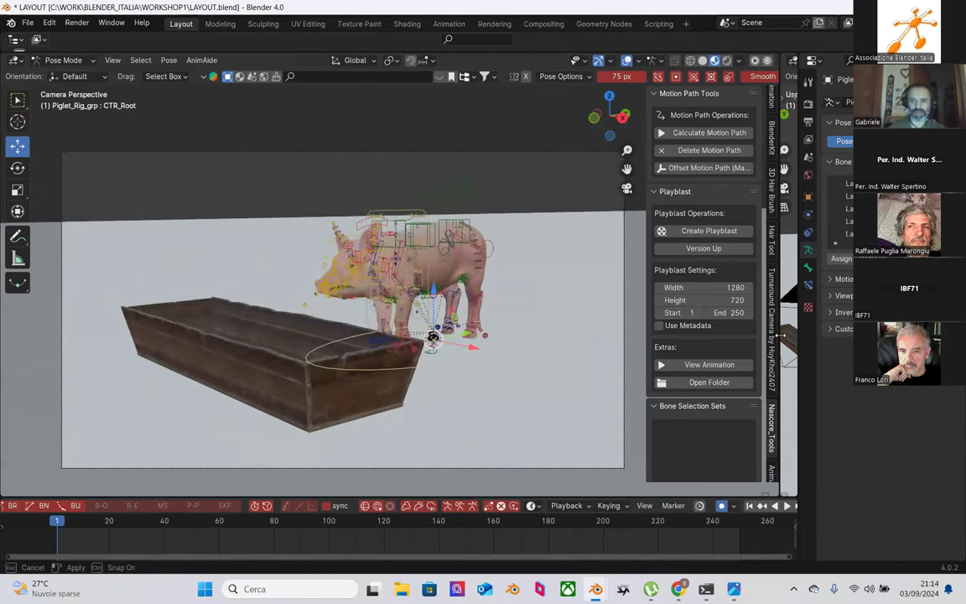
pyautogui.moveTo(780, 336); pyautogui.dragTo(600, 344)
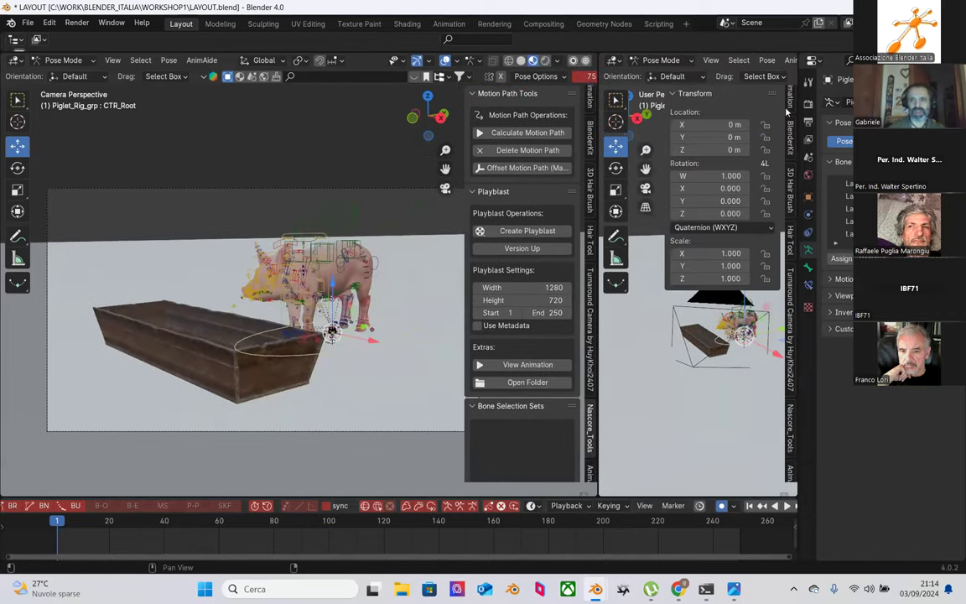
# Step: Hide the Tool Settings and Sidebar in the second 3D view
pyautogui.click(710, 61)
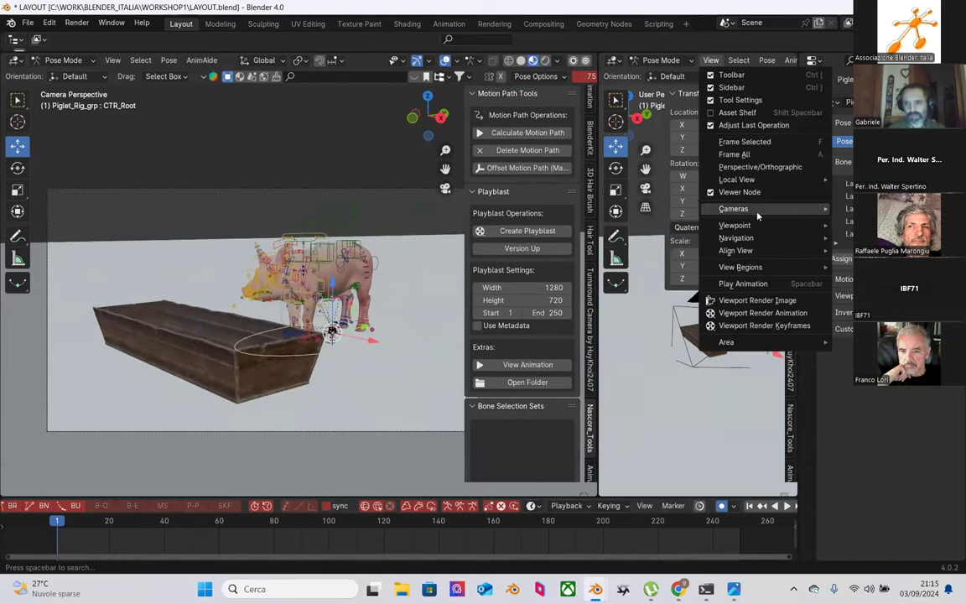
pyautogui.click(744, 100)
pyautogui.click(731, 88)
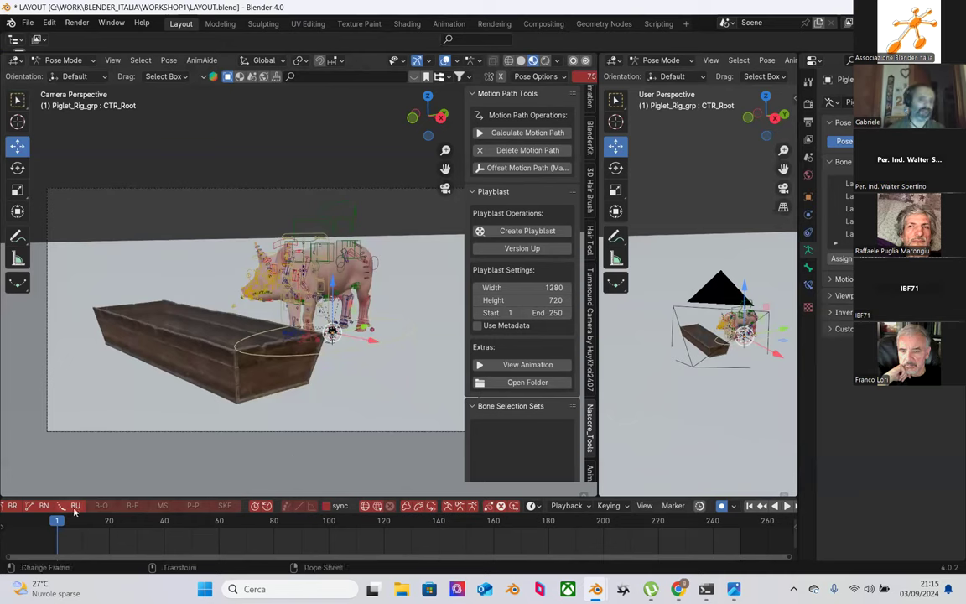
# Step: Keyframe Location, Rotation & Scale on all piglet controls at frame 1, then widen the side view
pyautogui.moveTo(181, 177); pyautogui.dragTo(362, 400)
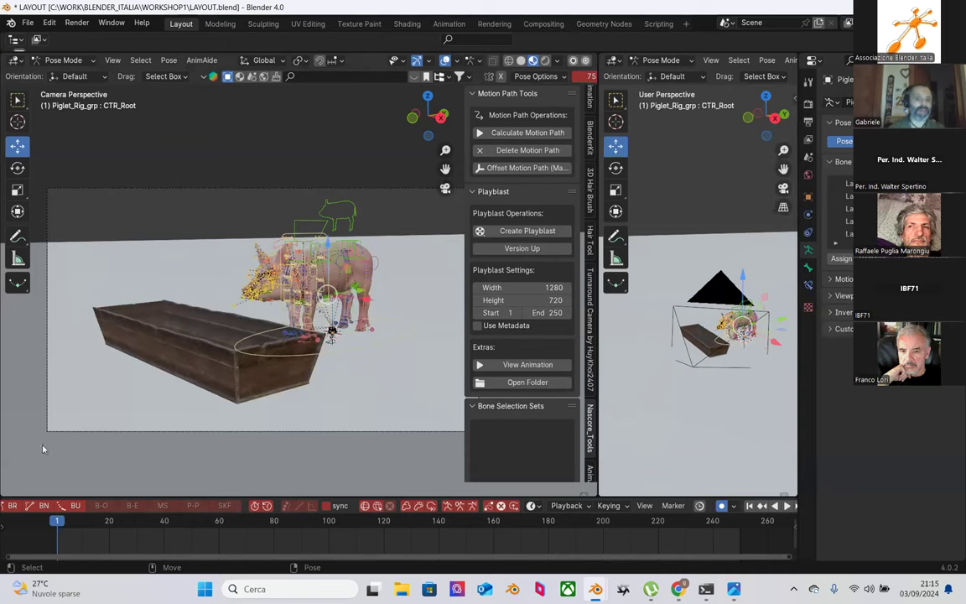
pyautogui.press('space')
pyautogui.press('space')
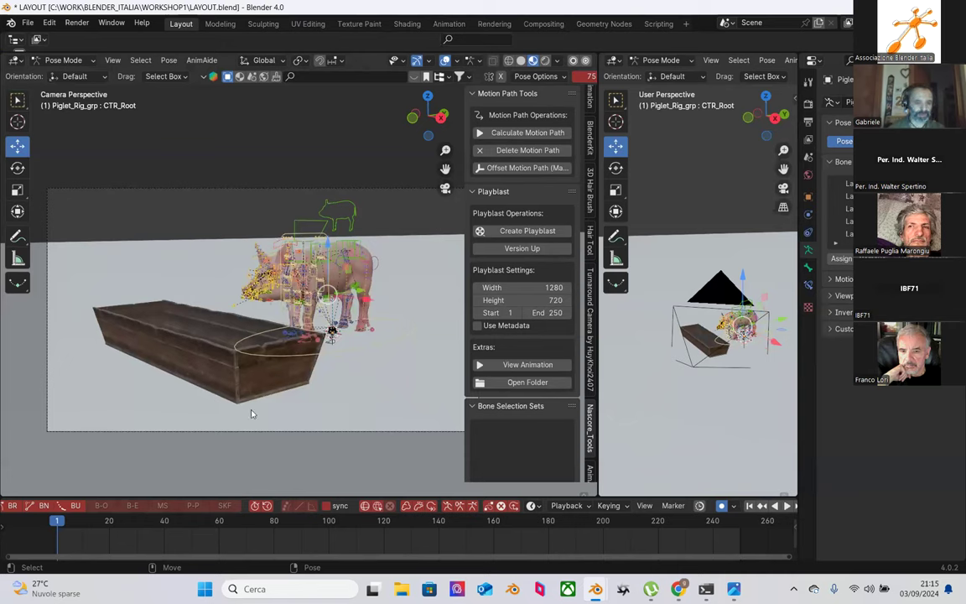
pyautogui.press('i')
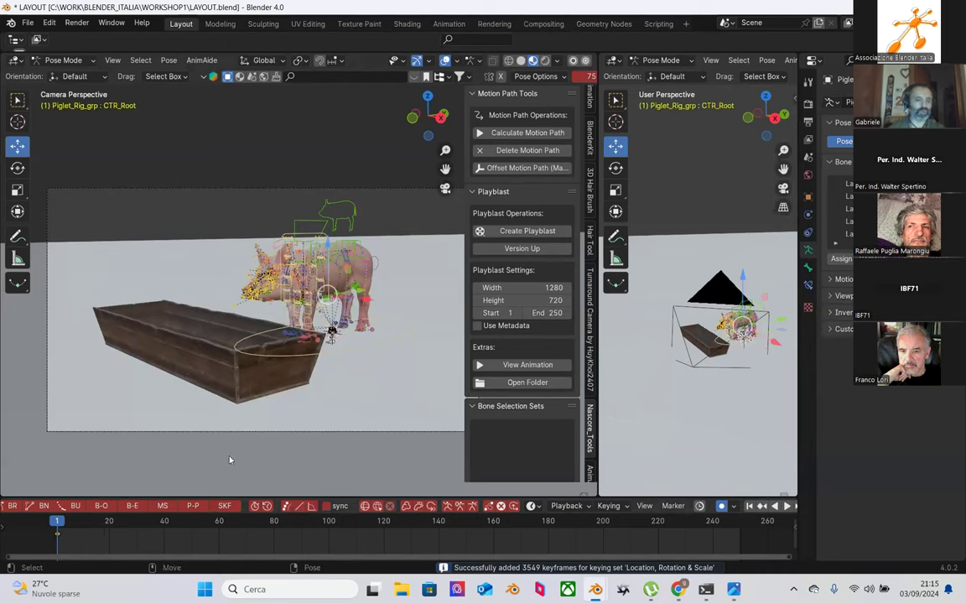
pyautogui.click(240, 226)
pyautogui.moveTo(597, 321); pyautogui.dragTo(407, 321)
pyautogui.scroll(5, 603, 339)
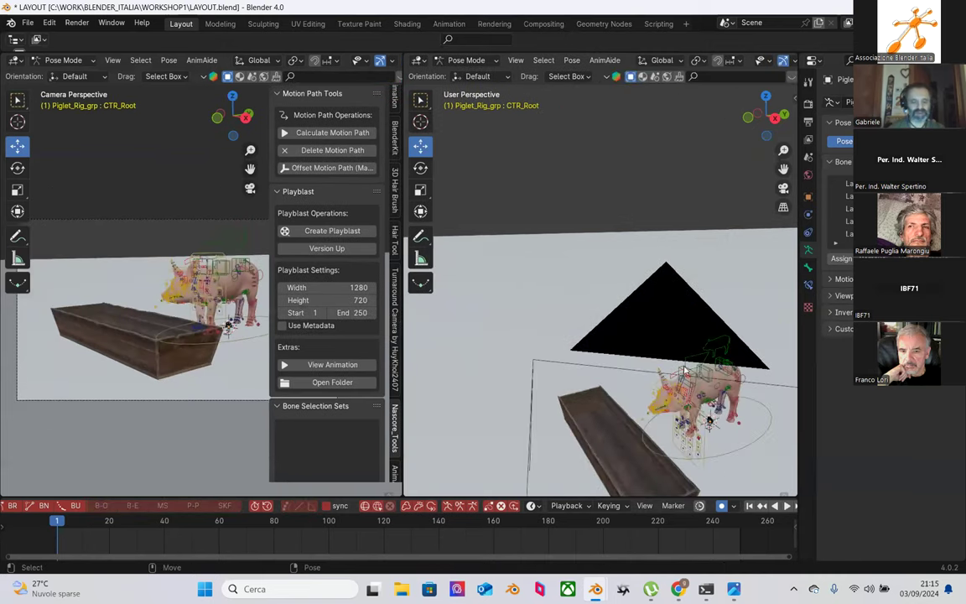
# Step: Zoom and orbit the side view for a close-up of the piglet and crate
pyautogui.keyDown('shift'); pyautogui.scroll(-5, 684, 368); pyautogui.keyUp('shift')
pyautogui.scroll(6, 627, 352)
pyautogui.moveTo(627, 352); pyautogui.dragTo(654, 378, button='middle')
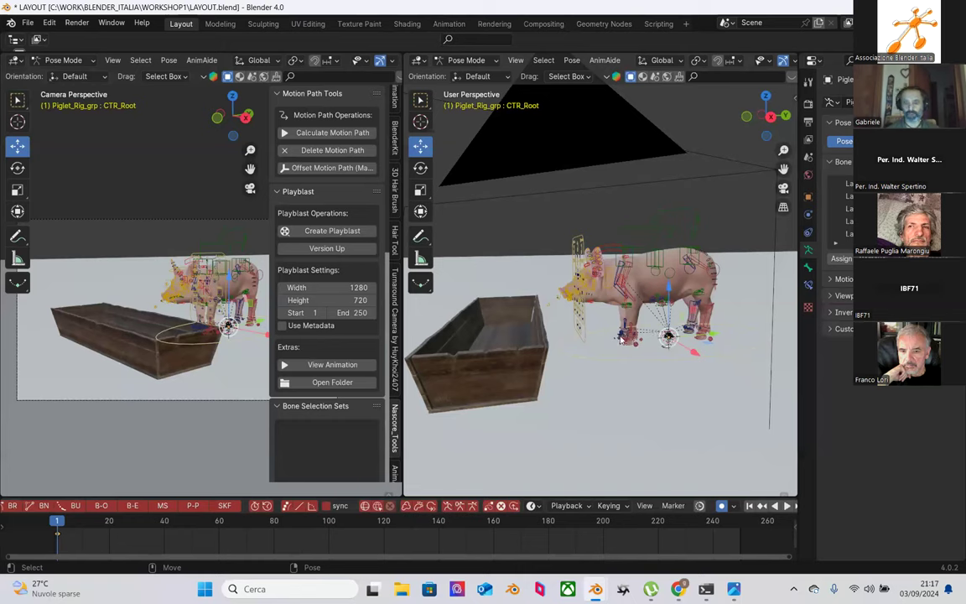
pyautogui.moveTo(677, 589)
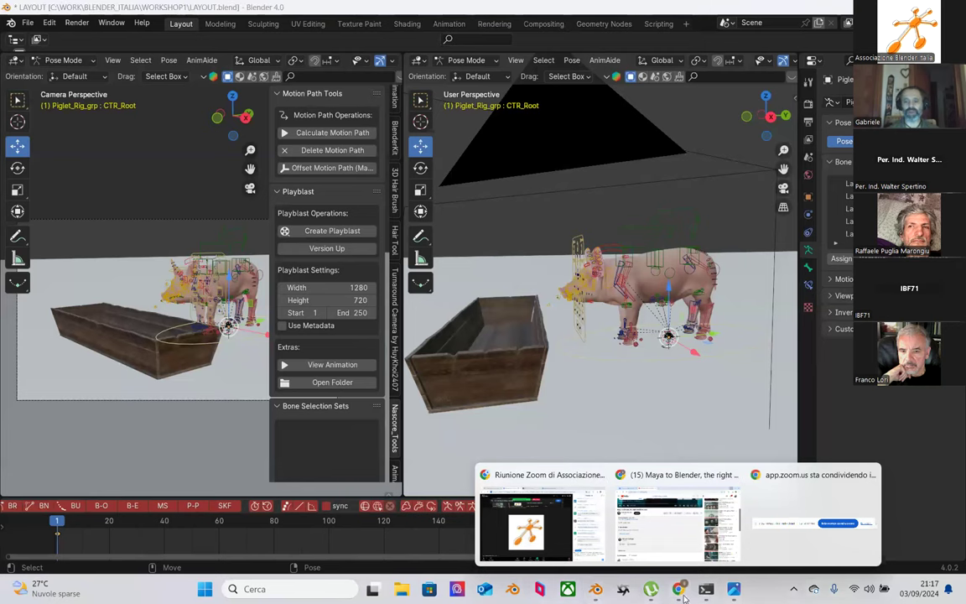
# Step: Open YouTube in a new Chrome tab and search for 'pig walk reference'
pyautogui.click(523, 476)
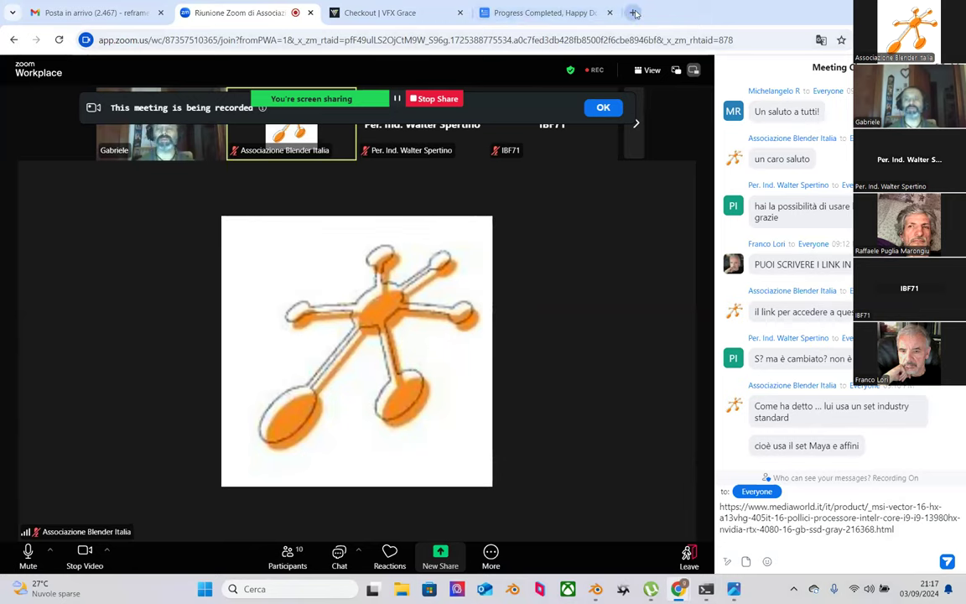
pyautogui.click(634, 14)
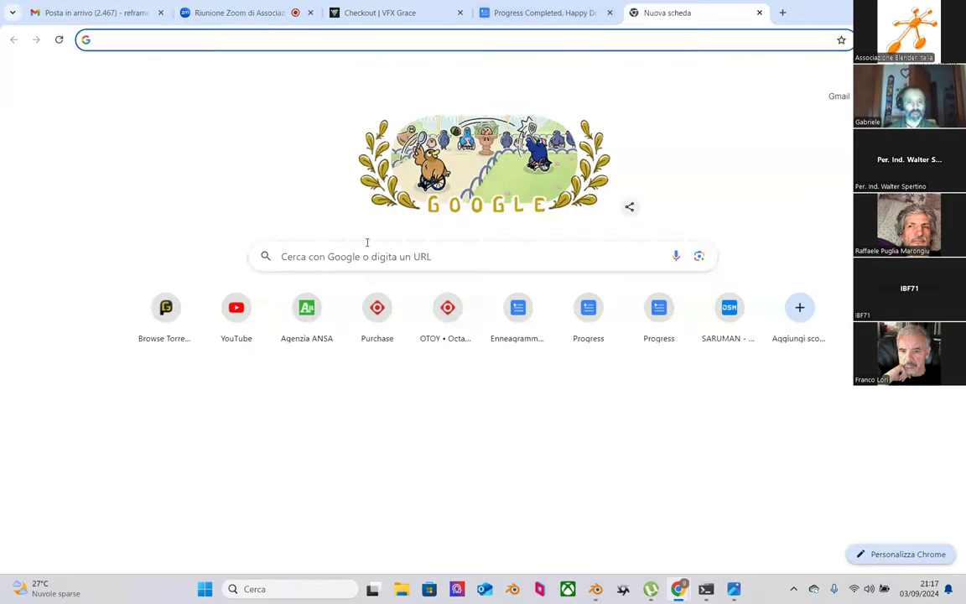
pyautogui.click(236, 312)
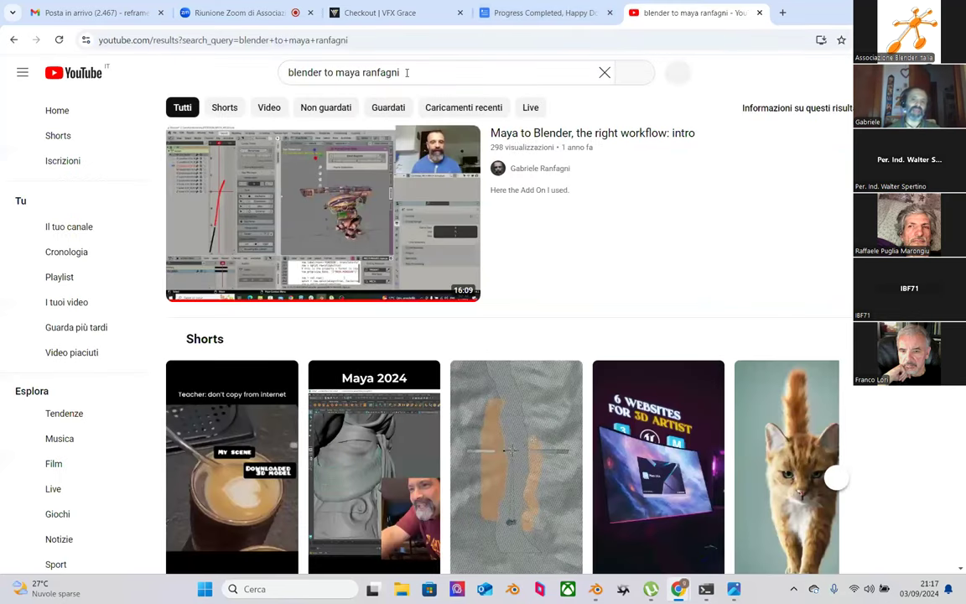
pyautogui.moveTo(405, 72); pyautogui.dragTo(256, 80)
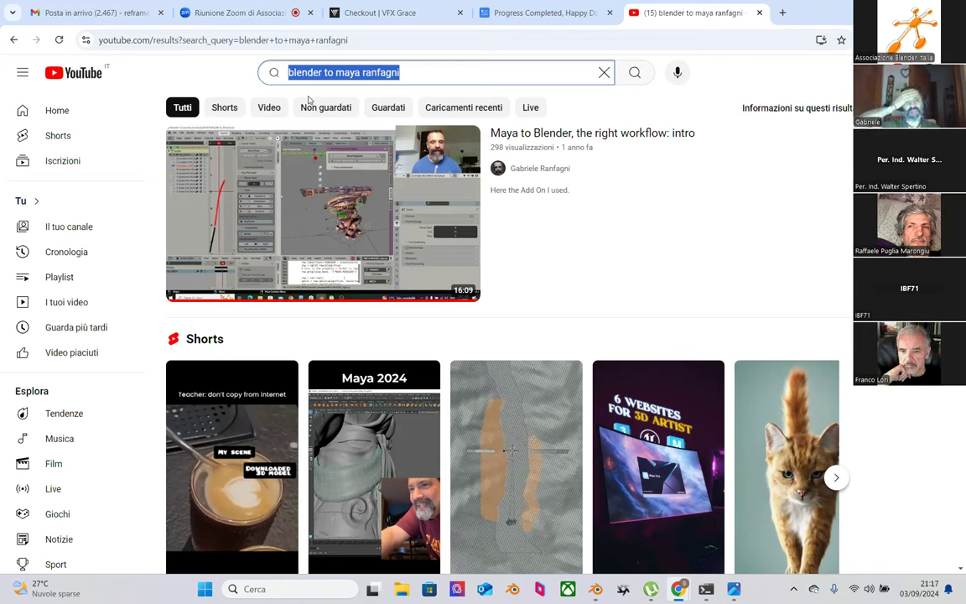
pyautogui.write('pig')
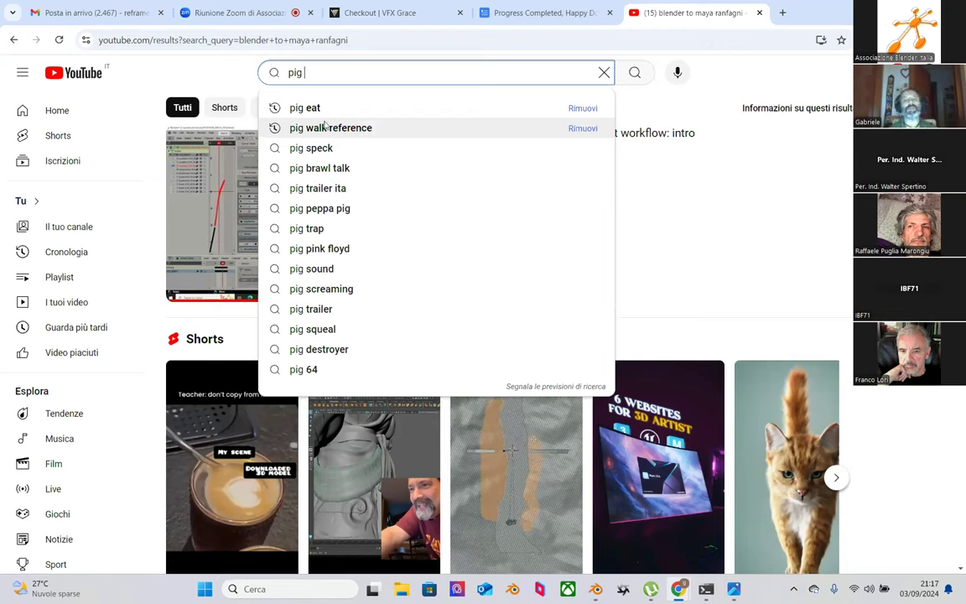
pyautogui.click(327, 128)
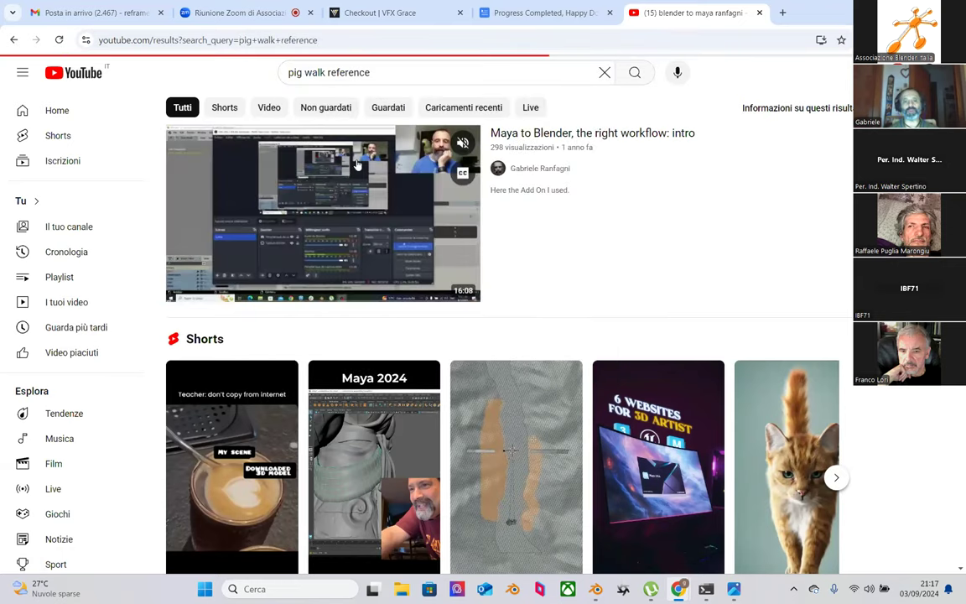
pyautogui.scroll(-2, 453, 324)
pyautogui.scroll(-7, 453, 324)
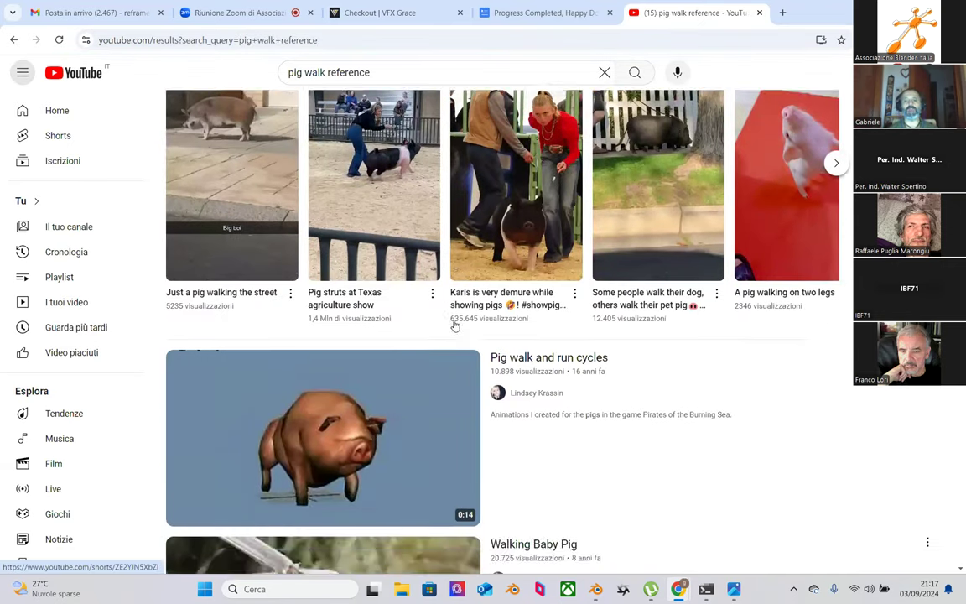
pyautogui.scroll(-5, 454, 326)
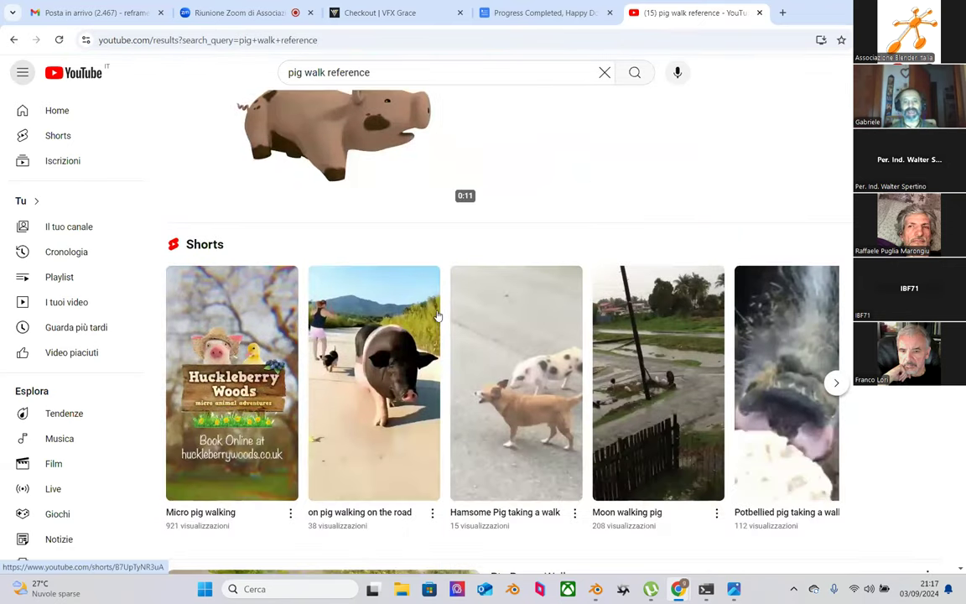
pyautogui.scroll(-7, 394, 386)
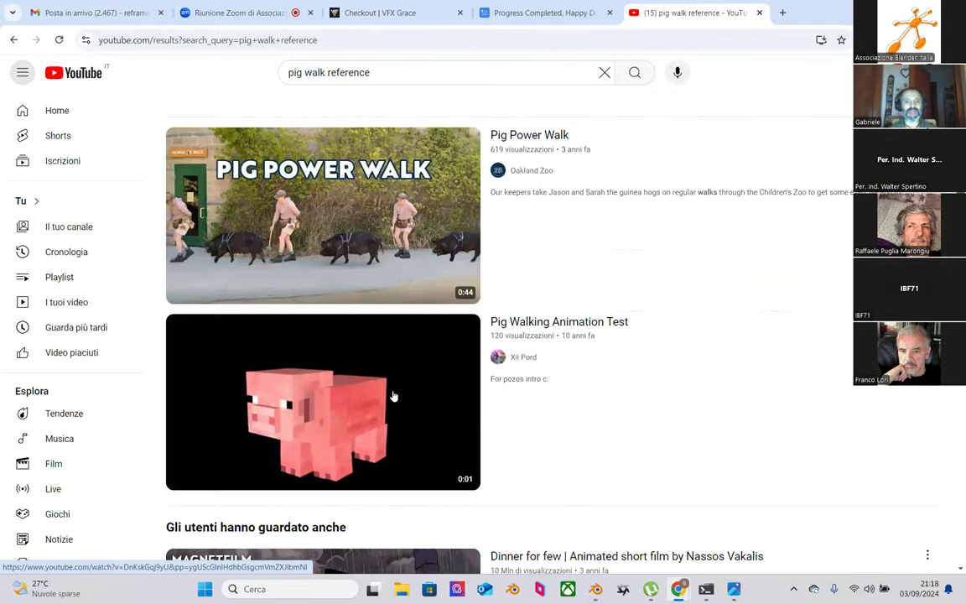
pyautogui.scroll(-7, 377, 394)
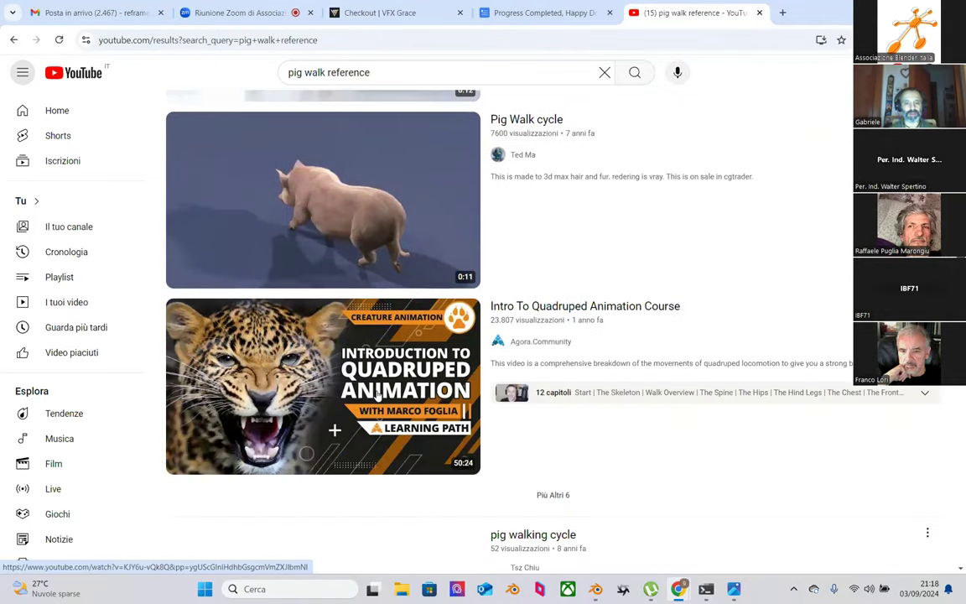
pyautogui.scroll(4, 376, 371)
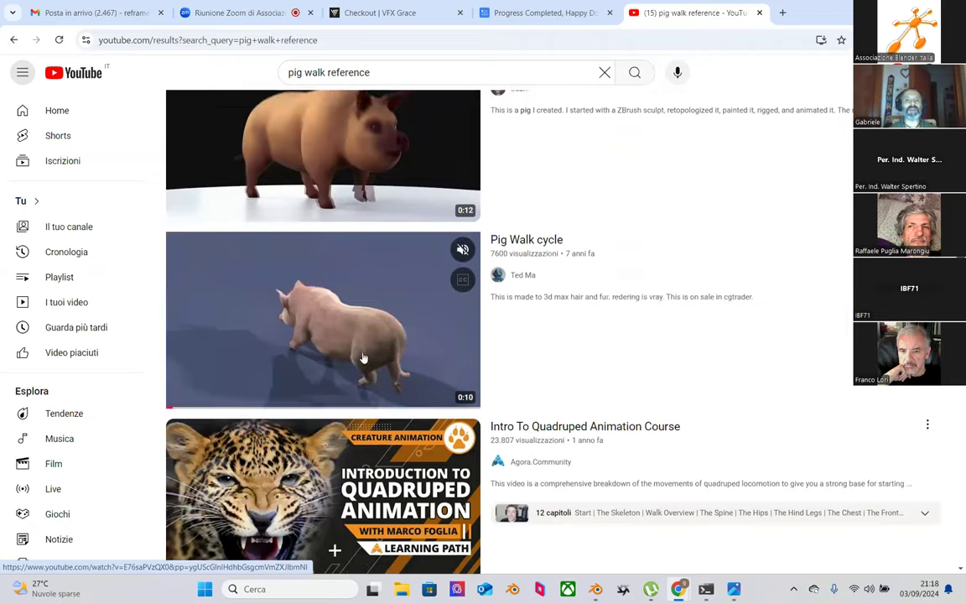
pyautogui.scroll(3, 363, 358)
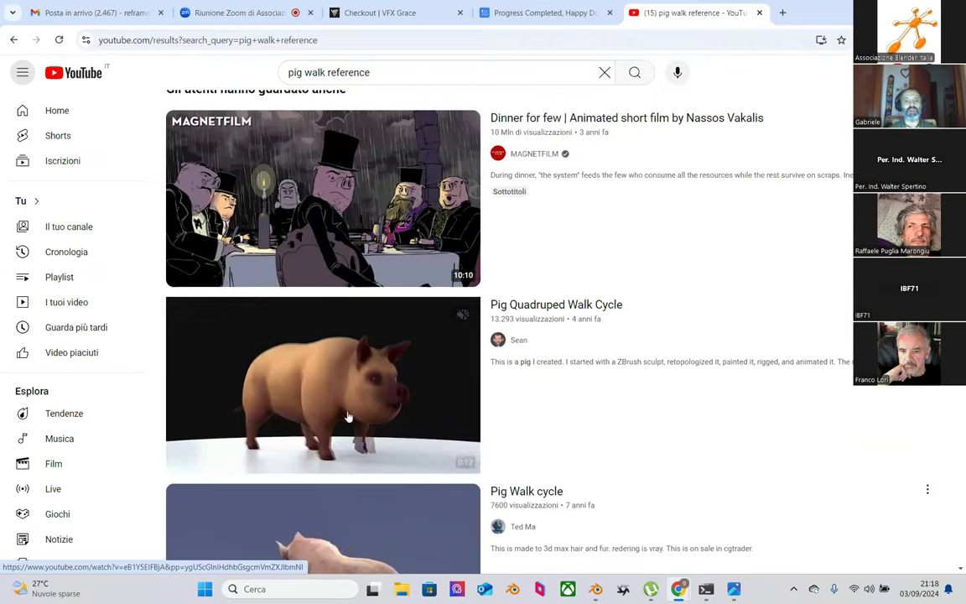
pyautogui.scroll(4, 394, 406)
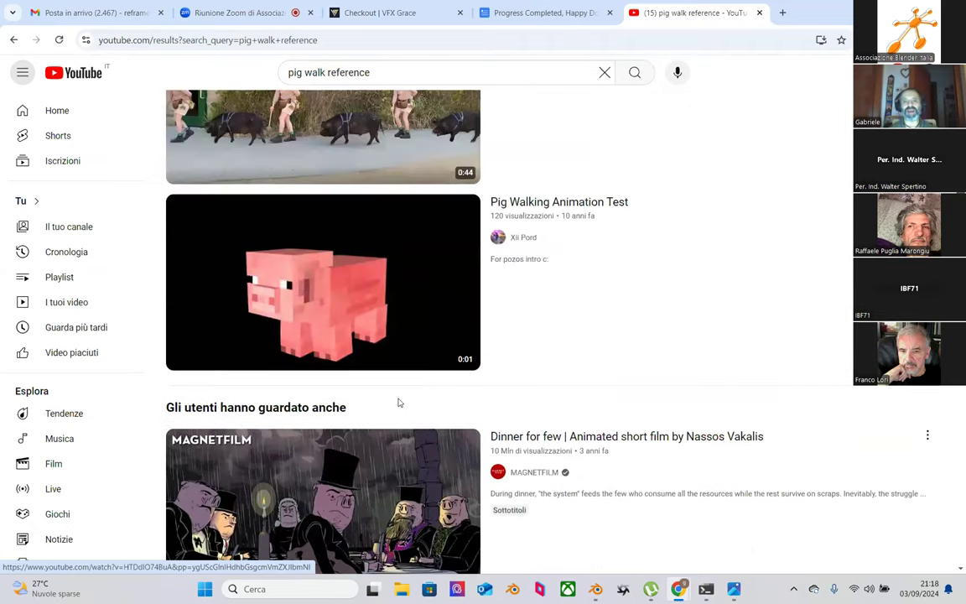
pyautogui.scroll(5, 399, 403)
pyautogui.scroll(-2, 399, 403)
pyautogui.scroll(4, 352, 400)
pyautogui.scroll(-12, 354, 397)
pyautogui.scroll(-11, 334, 394)
pyautogui.scroll(-3, 334, 403)
pyautogui.scroll(3, 334, 404)
pyautogui.scroll(-1, 333, 403)
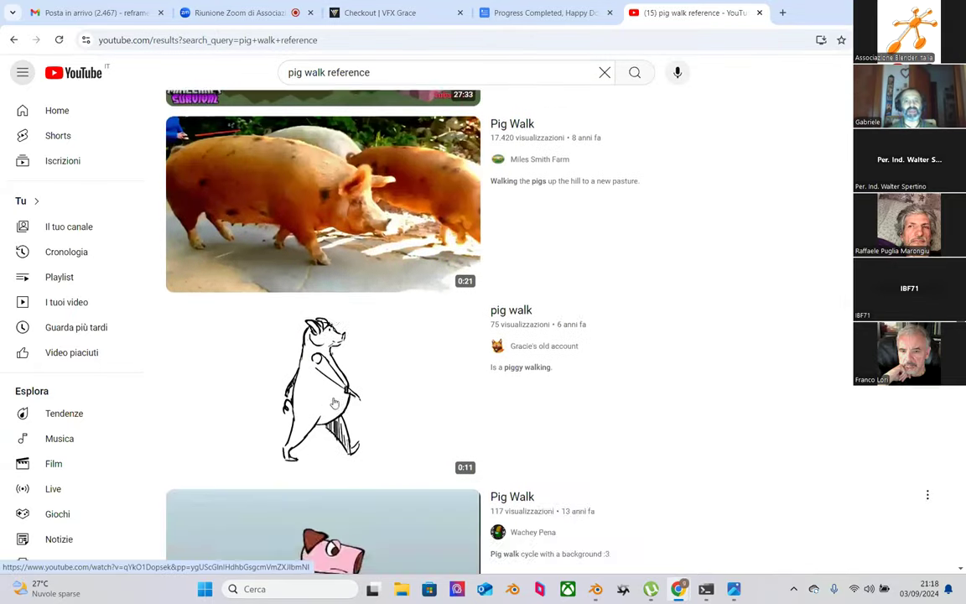
pyautogui.scroll(-9, 334, 404)
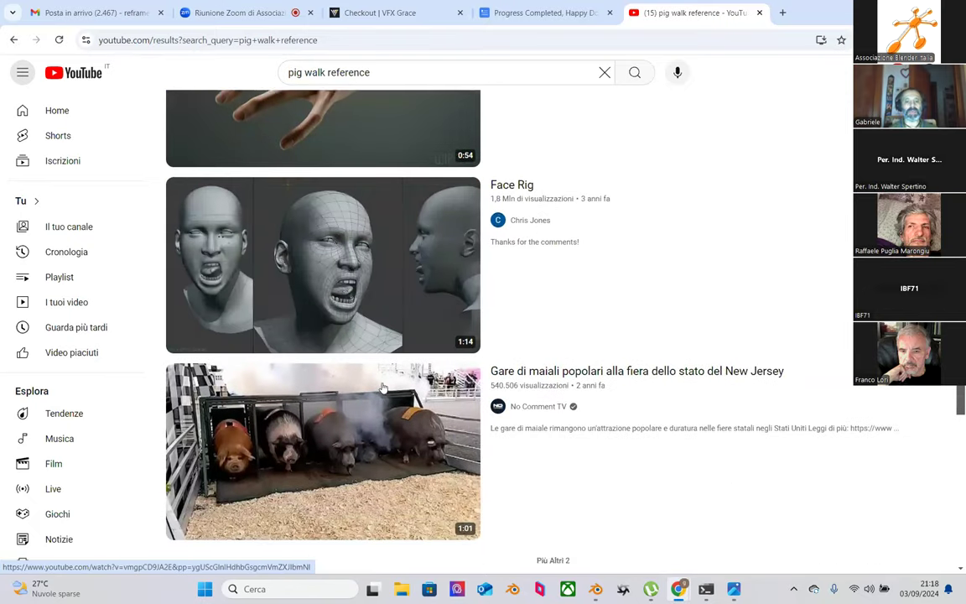
pyautogui.scroll(-2, 660, 317)
pyautogui.moveTo(961, 407); pyautogui.dragTo(961, 88)
pyautogui.scroll(-2, 178, 458)
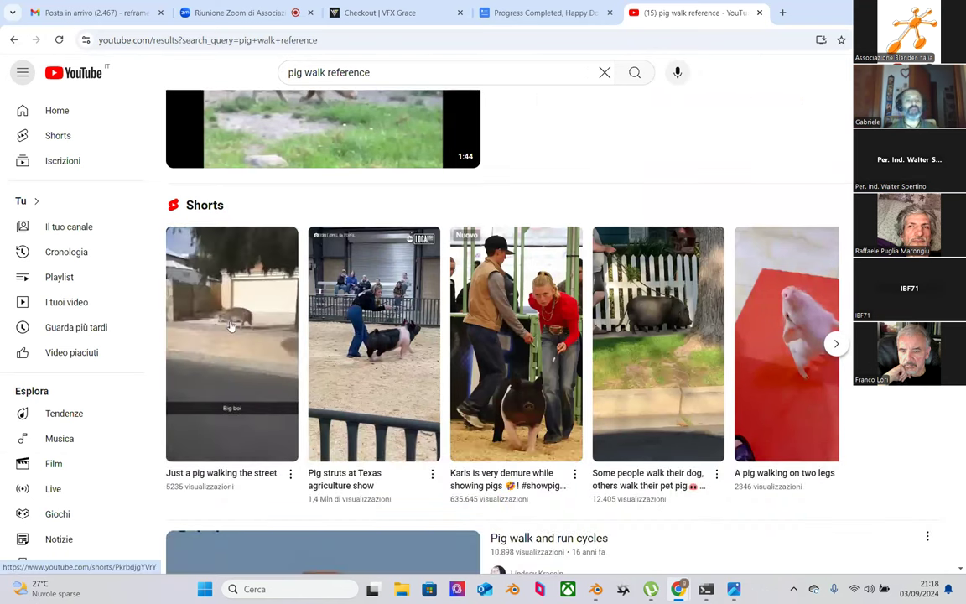
# Step: Watch the 'Just a pig walking the street' Short, then return to Blender
pyautogui.click(235, 337)
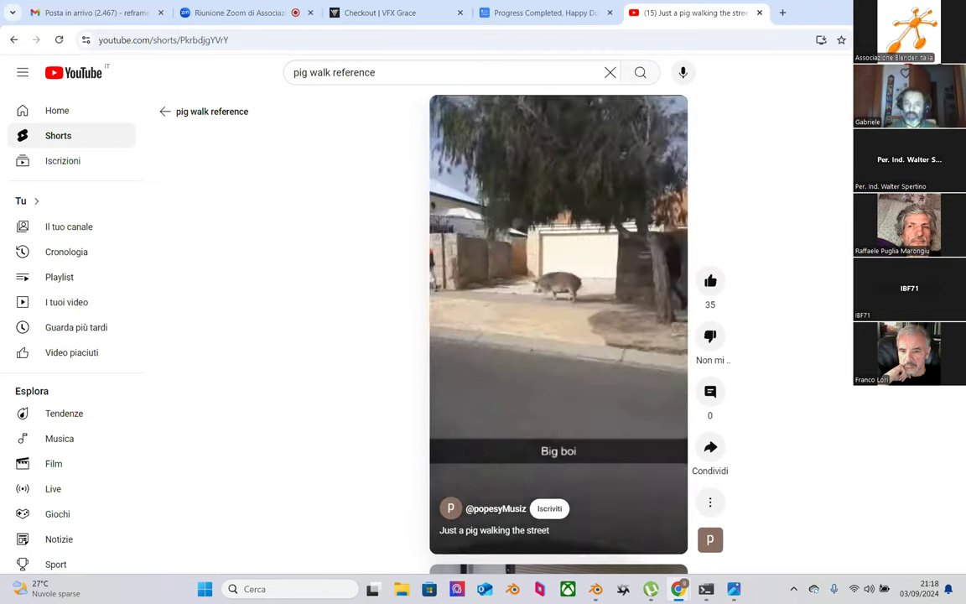
pyautogui.hotkey('alt', 'Tab')
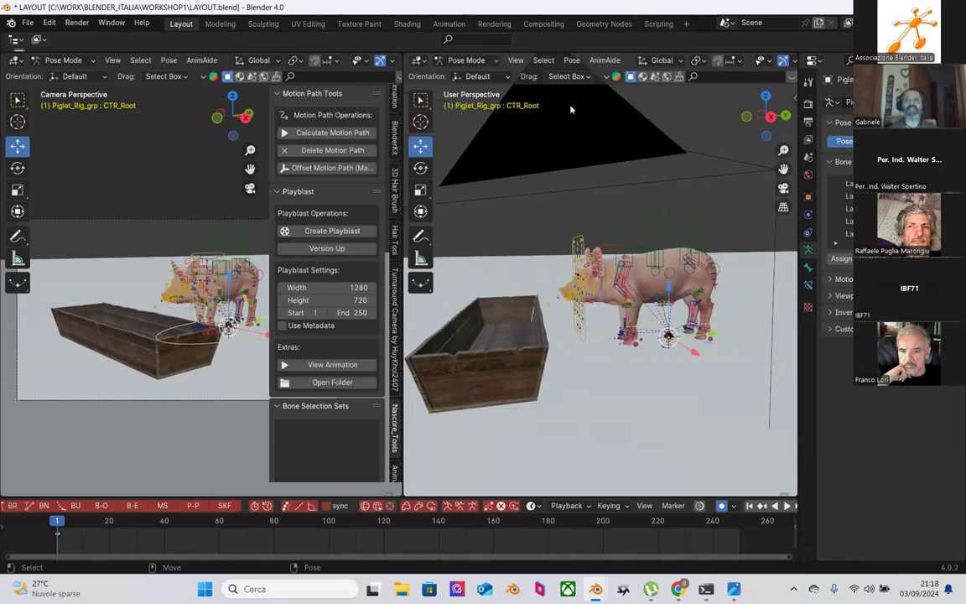
# Step: Switch to Object Mode and add an Image empty to the scene
pyautogui.click(466, 59)
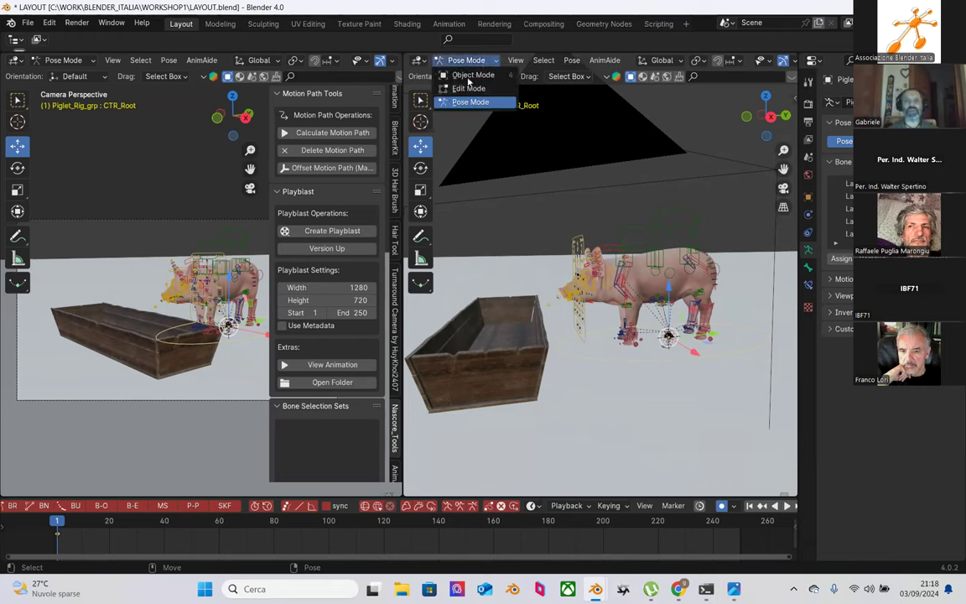
pyautogui.click(513, 73)
pyautogui.click(596, 62)
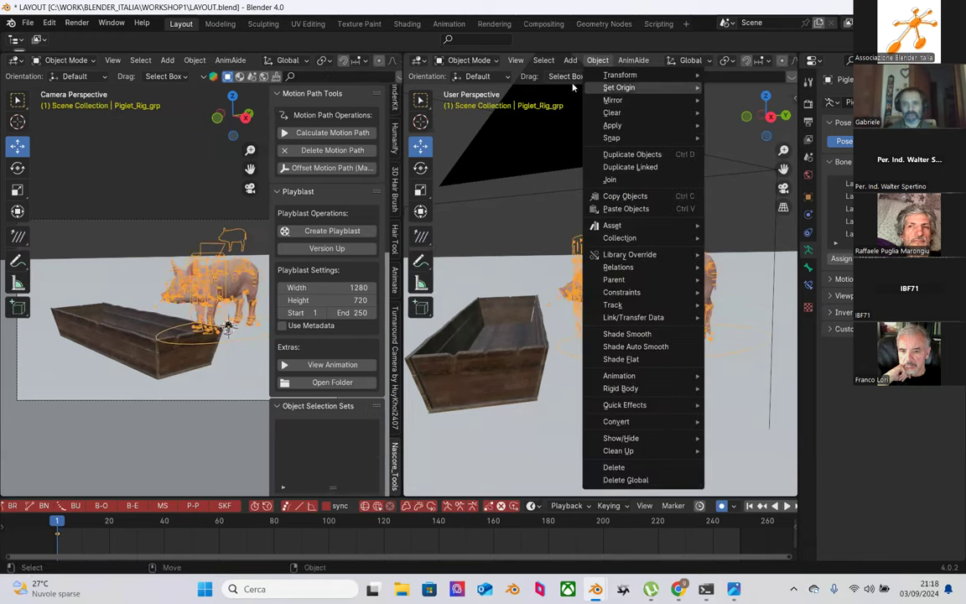
pyautogui.moveTo(570, 63)
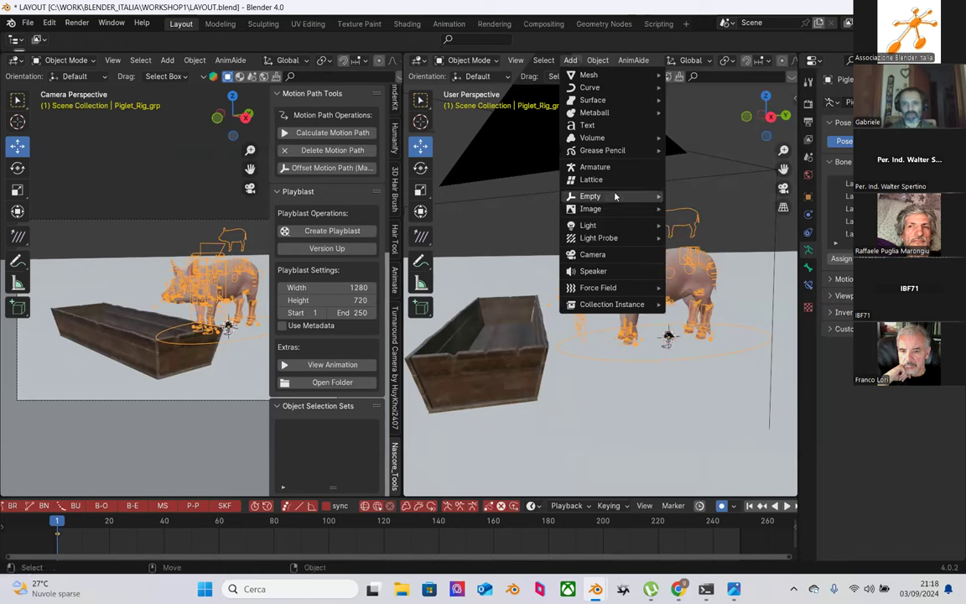
pyautogui.moveTo(614, 197)
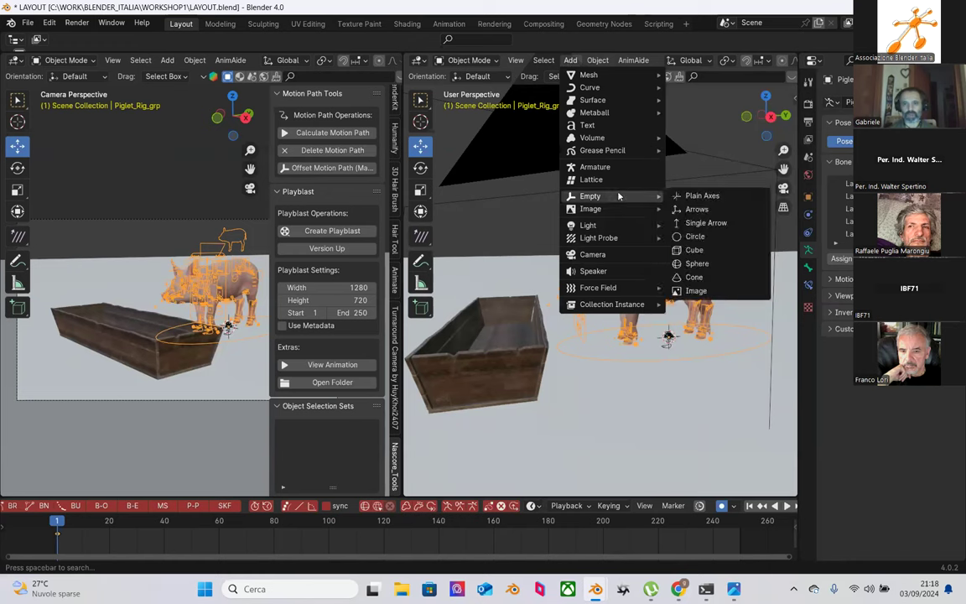
pyautogui.click(697, 290)
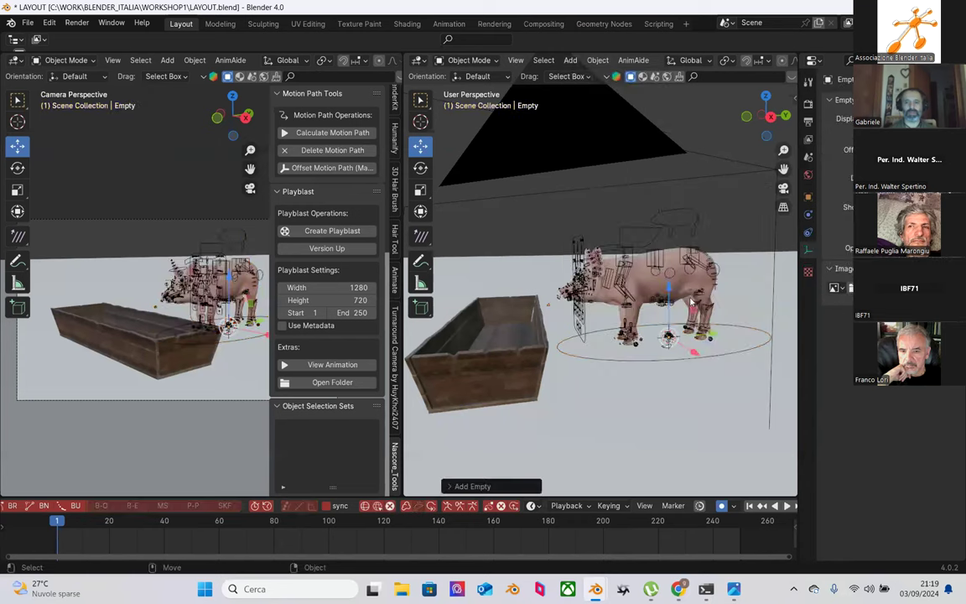
# Step: Raise the empty above the pig, rotate it about 92° upright, and flatten it along Z
pyautogui.moveTo(658, 308); pyautogui.dragTo(673, 265)
pyautogui.hotkey('shift', 'space')
pyautogui.press('r')
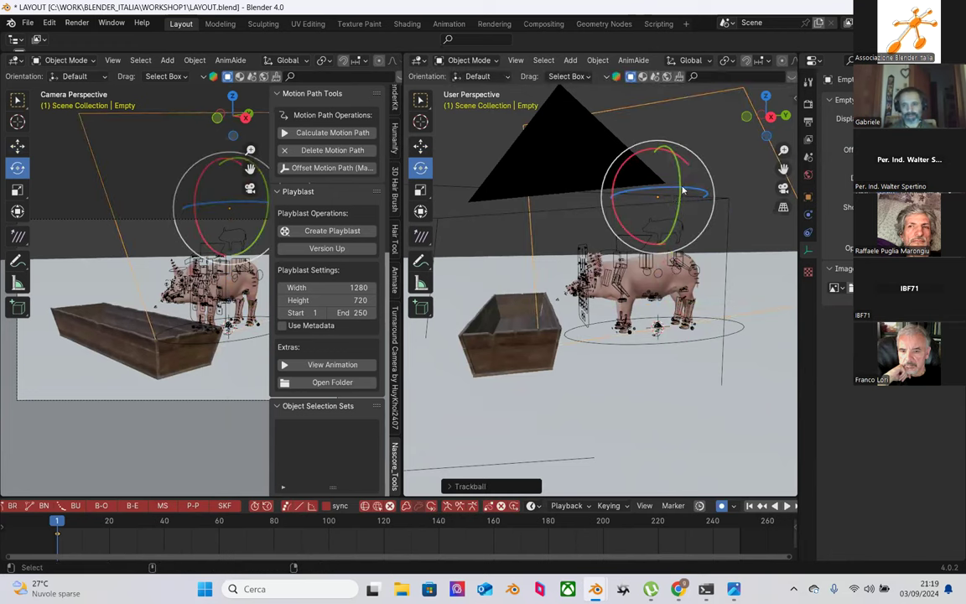
pyautogui.moveTo(684, 193); pyautogui.dragTo(686, 224)
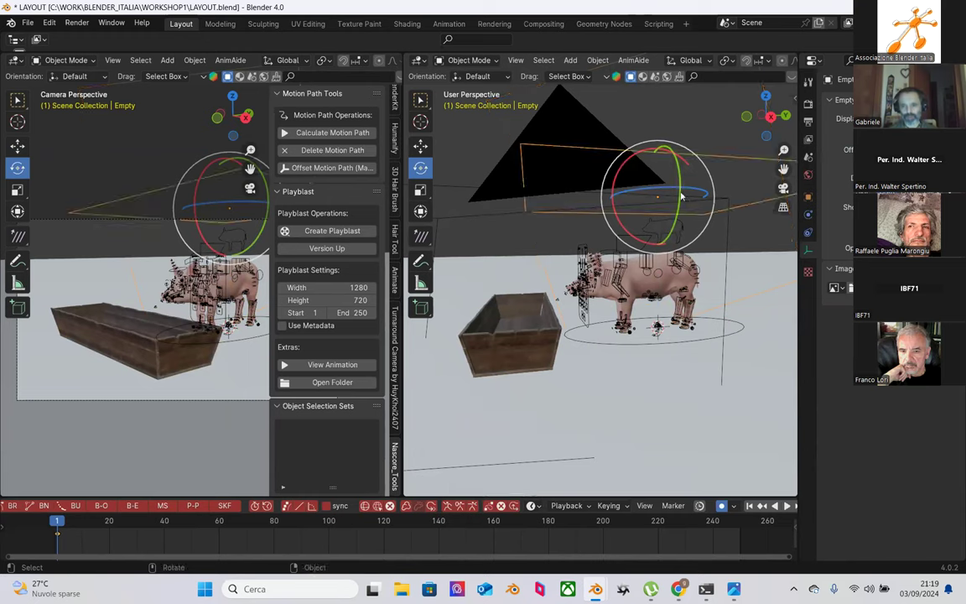
pyautogui.moveTo(680, 190); pyautogui.dragTo(687, 226)
pyautogui.scroll(-3, 637, 226)
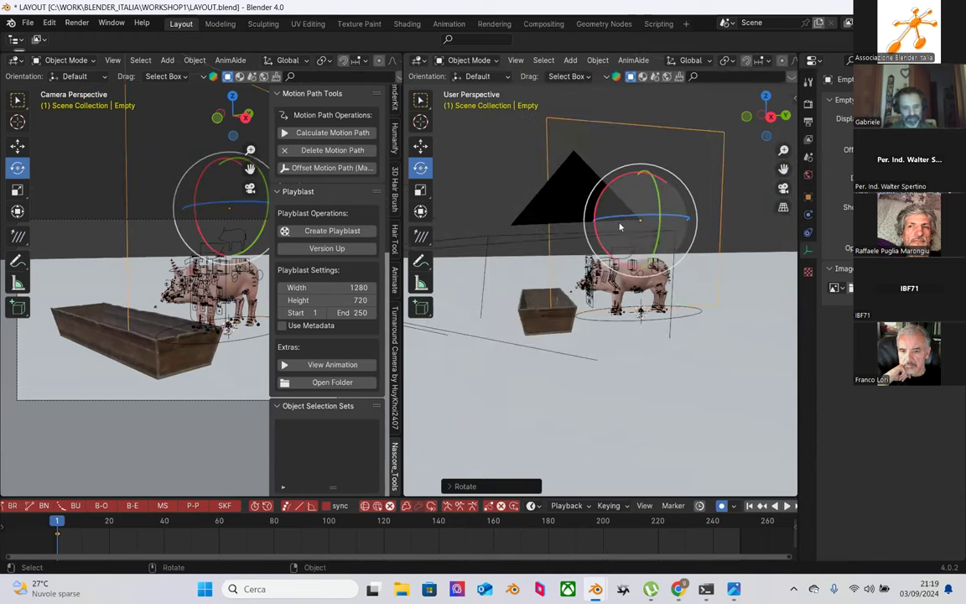
pyautogui.hotkey('shift', 'space')
pyautogui.press('s')
pyautogui.moveTo(637, 170); pyautogui.dragTo(637, 191)
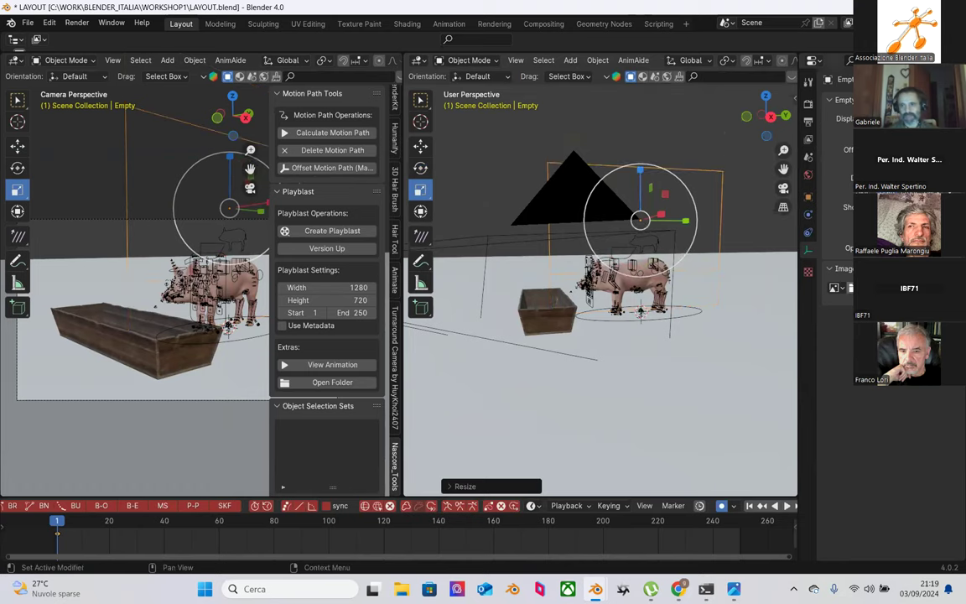
# Step: Load 'Just a pig walking the street720p.mp4' from Downloads into the image empty
pyautogui.click(807, 271)
pyautogui.click(807, 251)
pyautogui.click(847, 287)
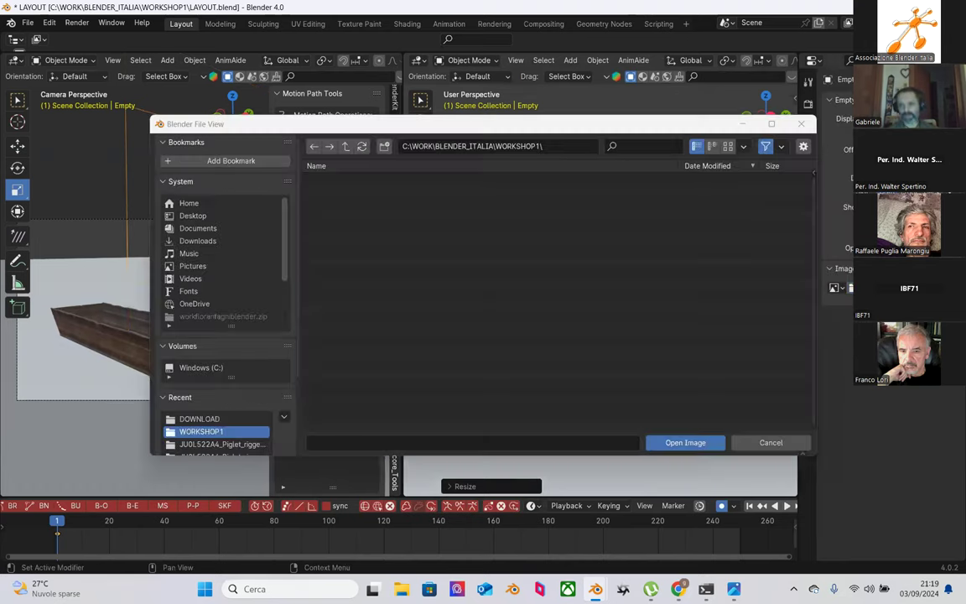
pyautogui.click(198, 241)
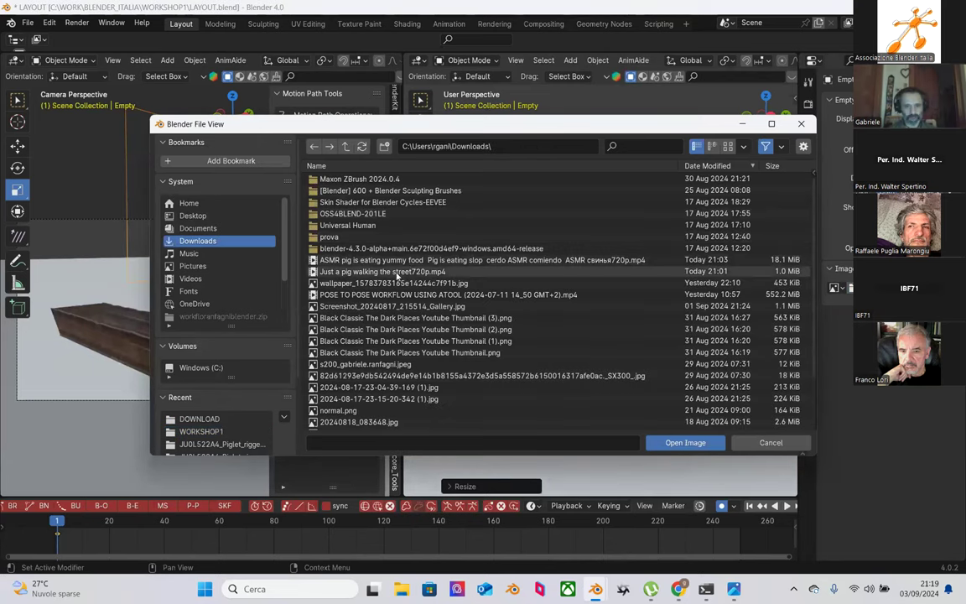
pyautogui.click(401, 272)
pyautogui.click(685, 442)
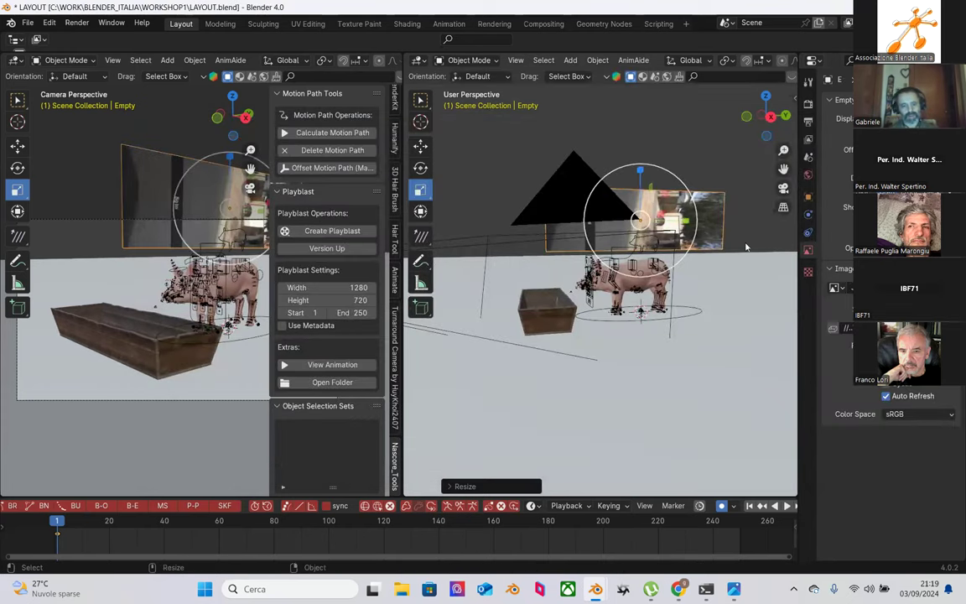
# Step: Tilt the image plane about -73° and stretch it taller
pyautogui.press('r')
pyautogui.moveTo(612, 163); pyautogui.dragTo(637, 210)
pyautogui.press('s')
pyautogui.scroll(3, 539, 353)
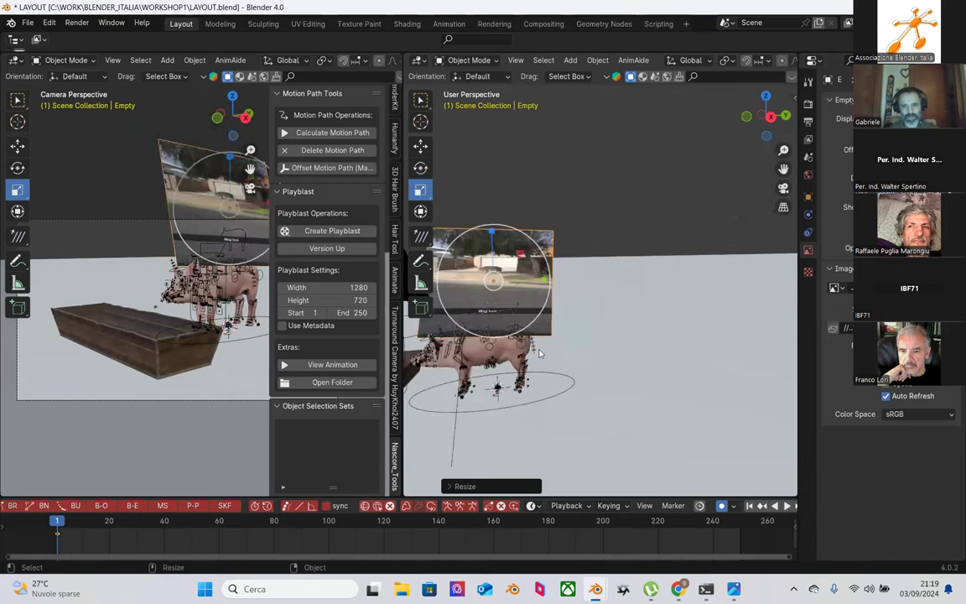
pyautogui.press('KP_Decimal')
pyautogui.moveTo(567, 169); pyautogui.dragTo(571, 139)
# Step: Keep the plane upright, move it right behind the pig, then select the piglet rig
pyautogui.hotkey('shift', 'space')
pyautogui.press('r')
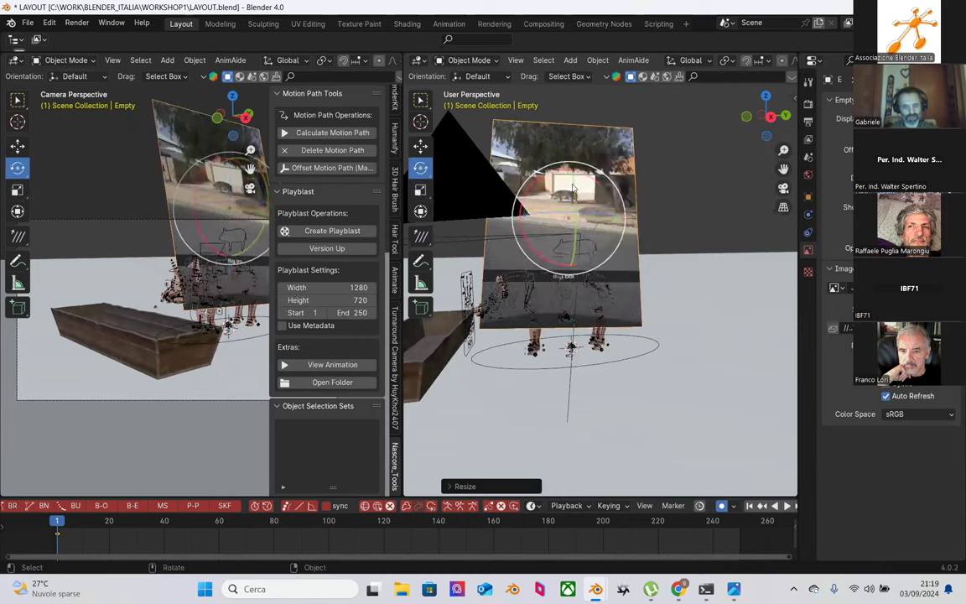
pyautogui.moveTo(545, 189)
pyautogui.mouseDown()
pyautogui.moveTo(555, 194)
pyautogui.moveTo(533, 188)
pyautogui.moveTo(541, 201)
pyautogui.mouseUp()
pyautogui.press('Escape')
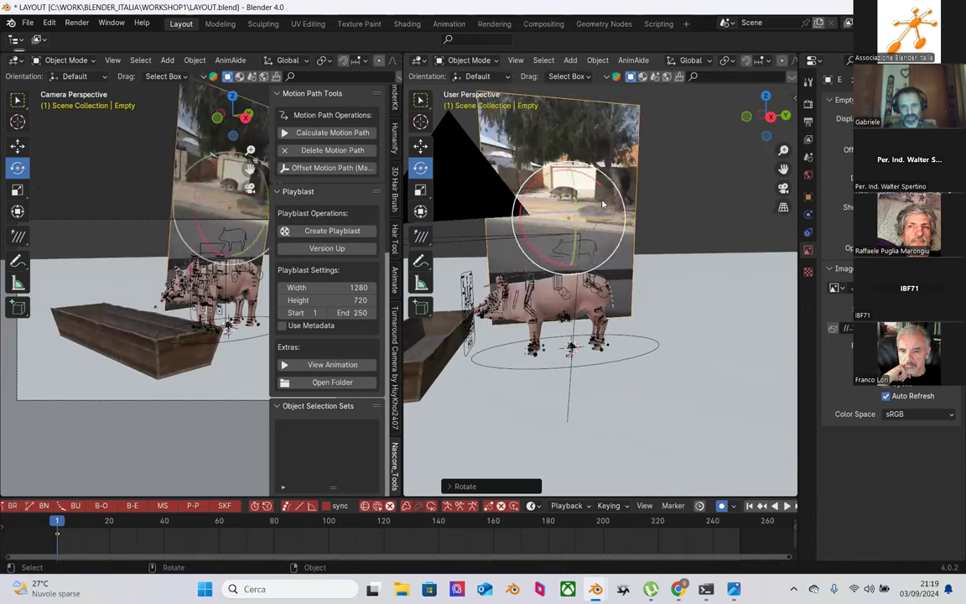
pyautogui.hotkey('shift', 'space')
pyautogui.press('g')
pyautogui.moveTo(618, 220); pyautogui.dragTo(709, 229)
pyautogui.scroll(3, 665, 356)
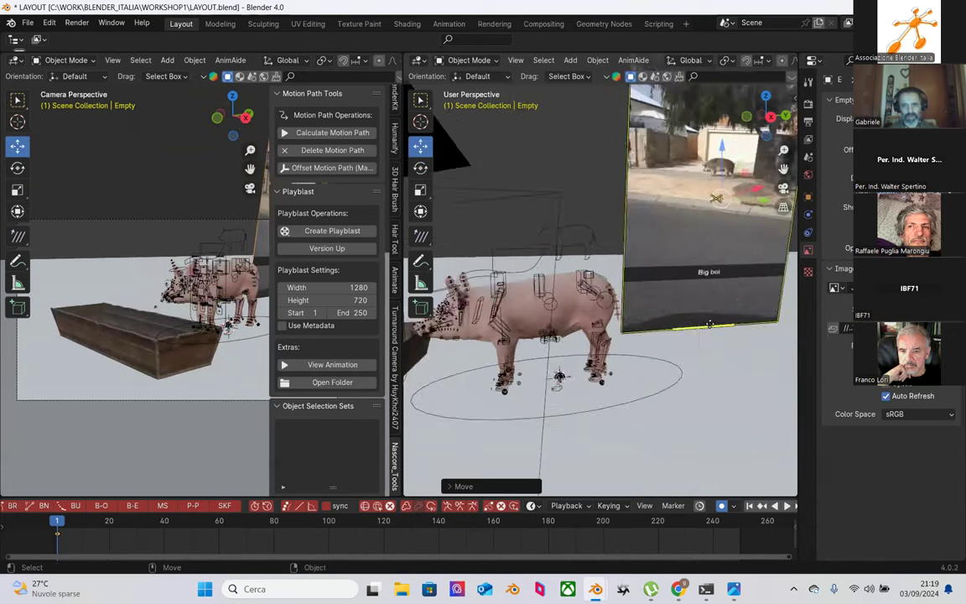
pyautogui.moveTo(665, 356); pyautogui.dragTo(615, 344, button='middle')
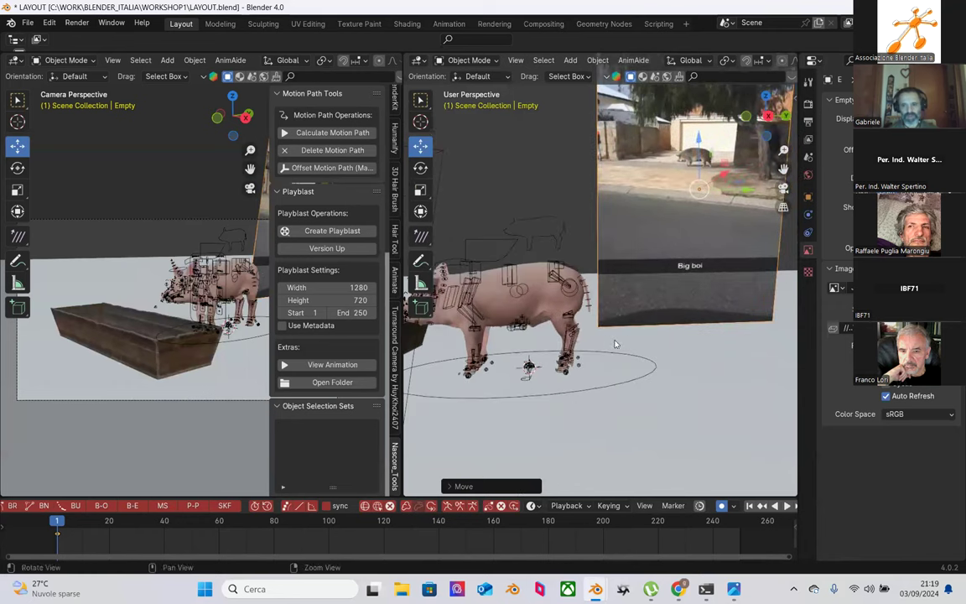
pyautogui.click(637, 379)
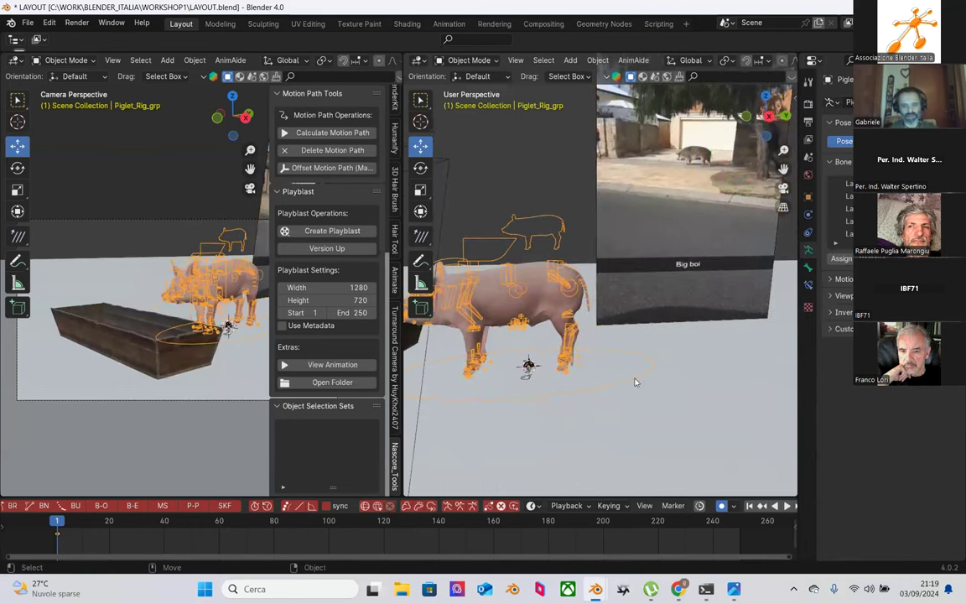
pyautogui.moveTo(631, 382); pyautogui.dragTo(584, 369, button='middle')
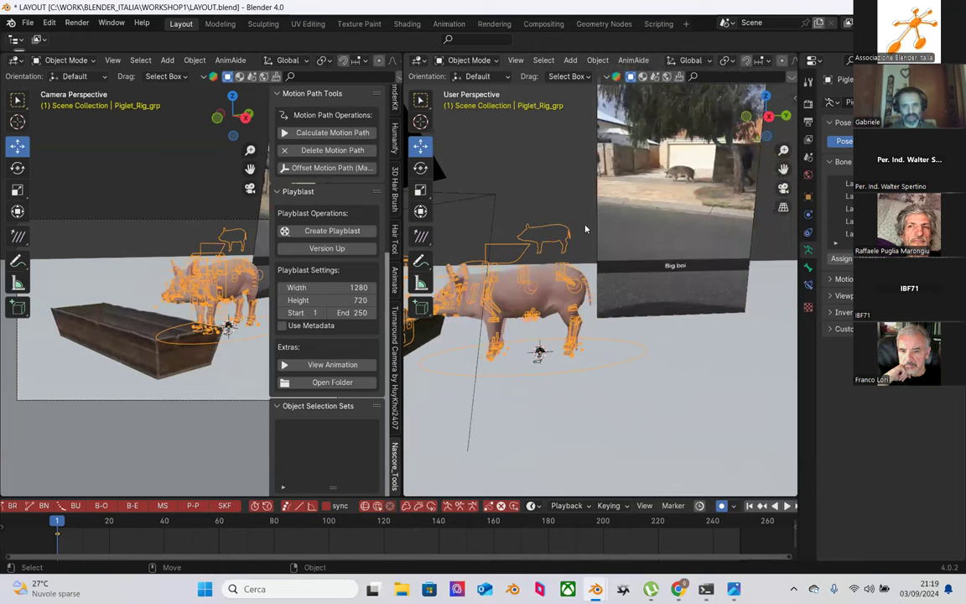
# Step: In Pose Mode, trial-move the rig, widen the right viewport, then undo the move
pyautogui.click(470, 63)
pyautogui.click(444, 94)
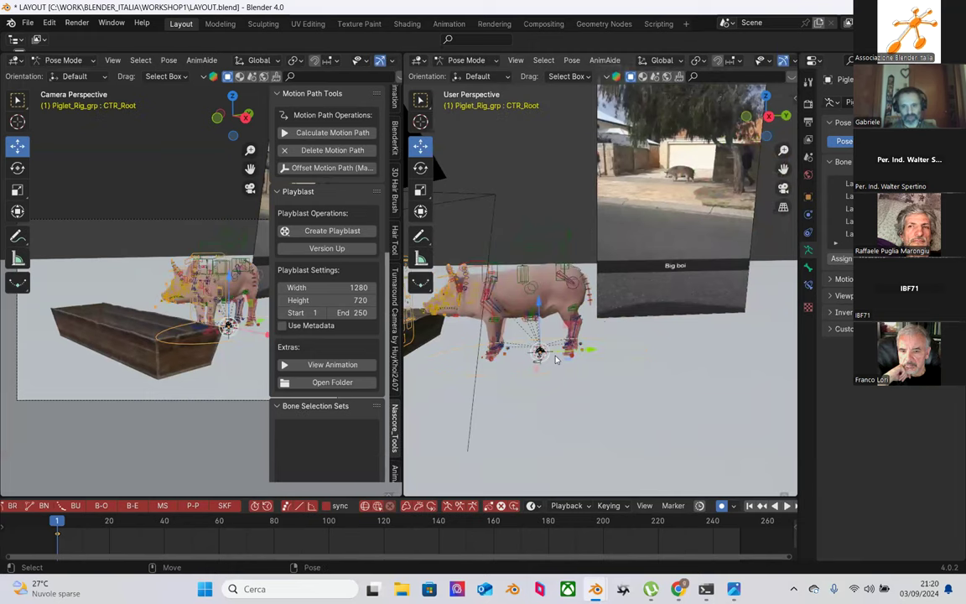
pyautogui.moveTo(592, 352); pyautogui.dragTo(569, 356)
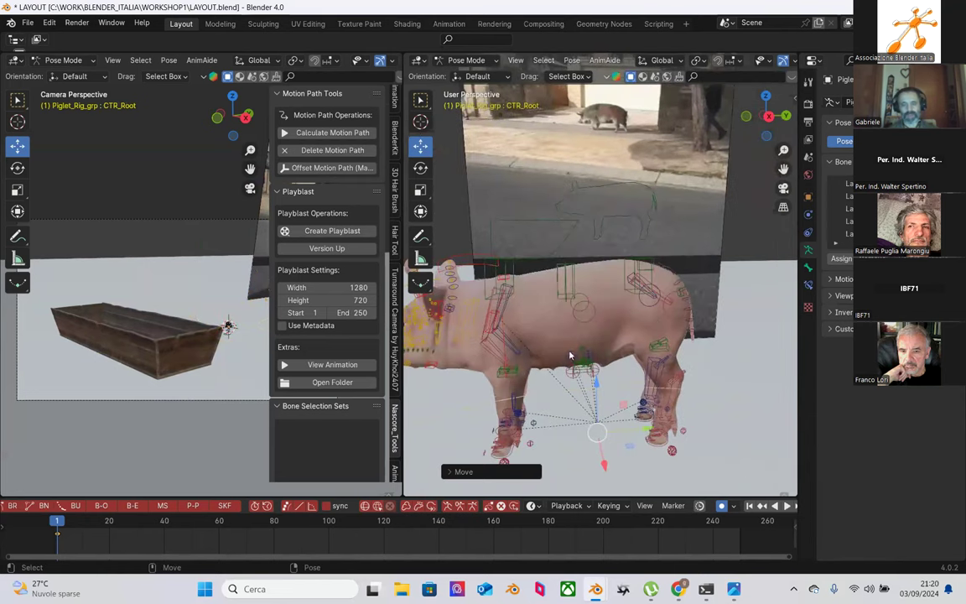
pyautogui.moveTo(404, 413); pyautogui.dragTo(127, 412)
pyautogui.moveTo(481, 365); pyautogui.dragTo(537, 304, button='middle')
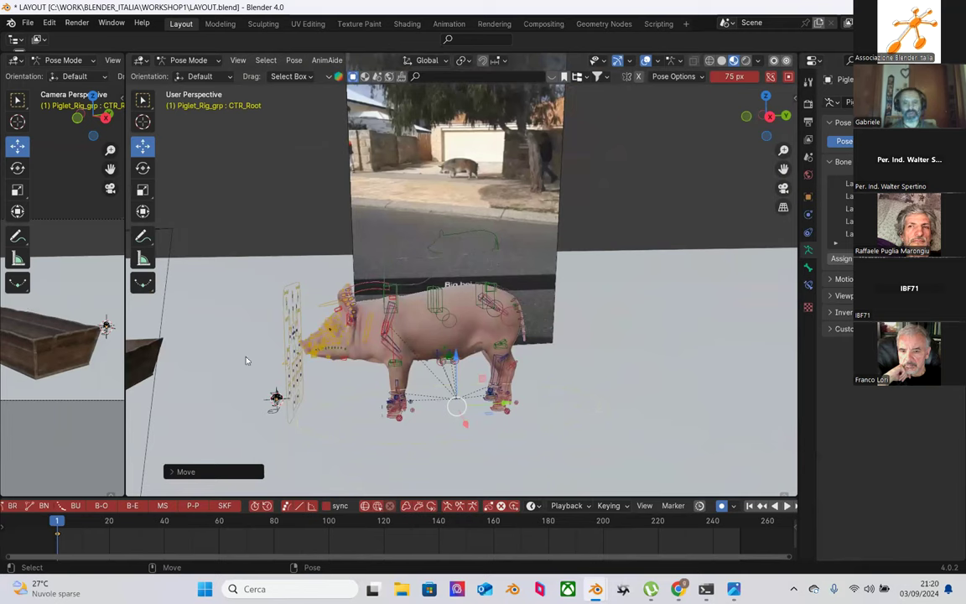
pyautogui.scroll(1, 460, 371)
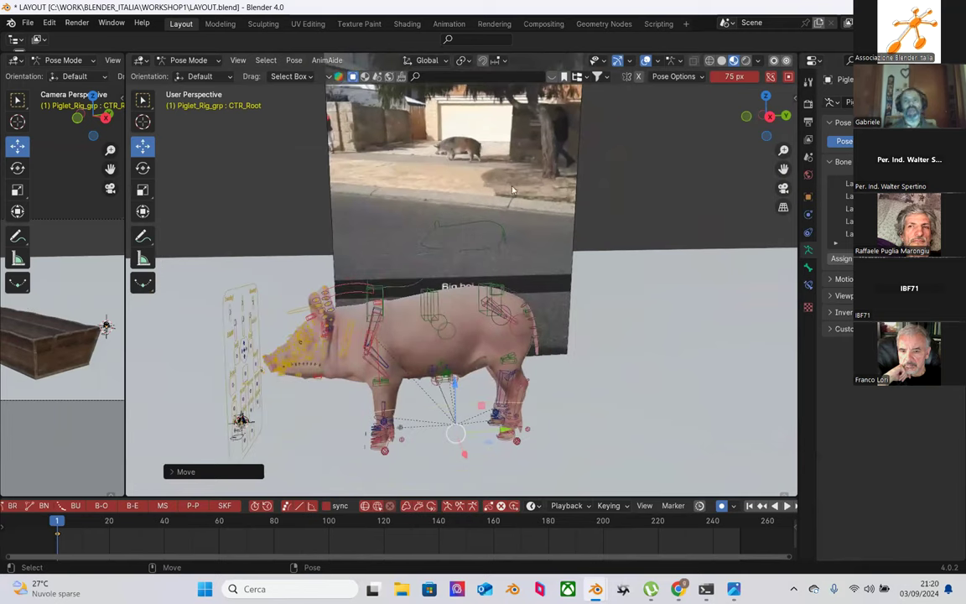
pyautogui.hotkey('ctrl', 'z')
# Step: Play the animation briefly to check the video, then return to Object Mode
pyautogui.press('space')
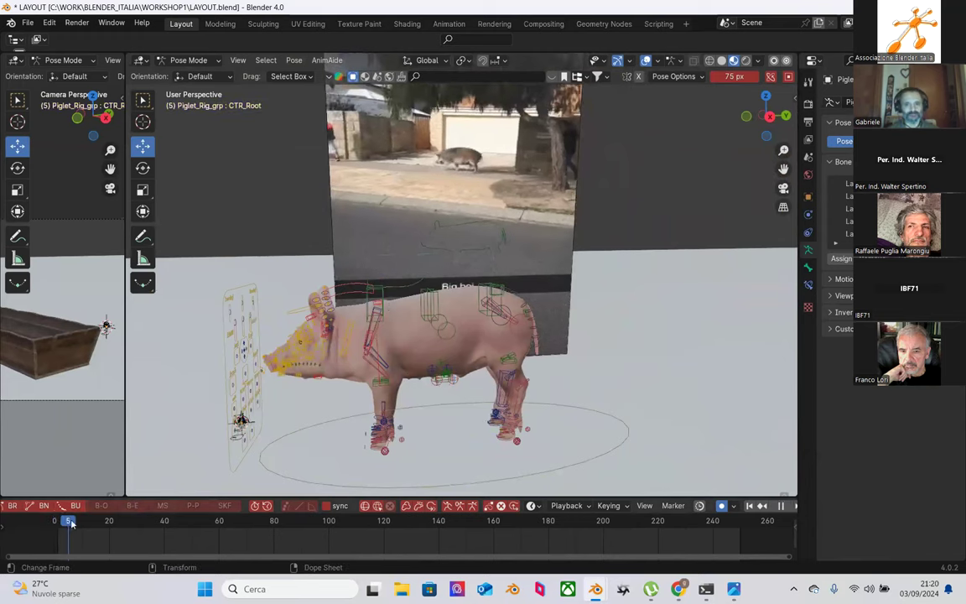
pyautogui.press('Escape')
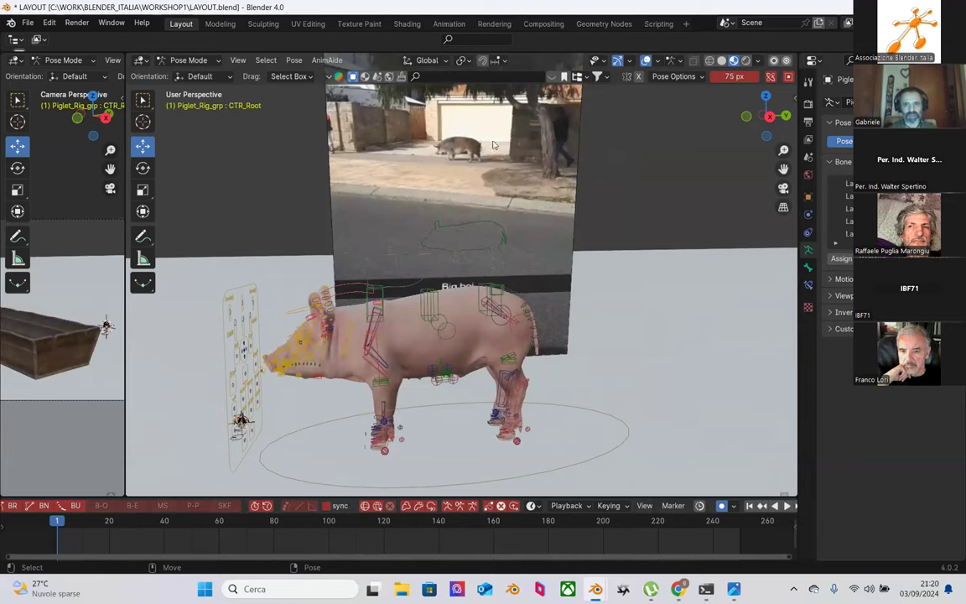
pyautogui.click(204, 64)
pyautogui.click(179, 75)
# Step: Select the image empty, zoom in, and play briefly to check the video
pyautogui.click(456, 194)
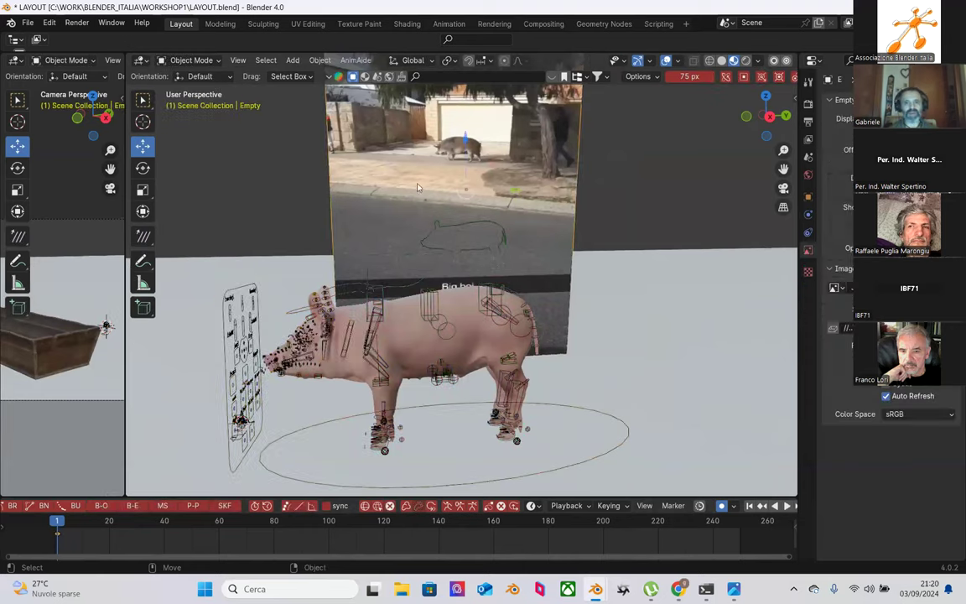
pyautogui.scroll(1, 456, 194)
pyautogui.scroll(1, 456, 194)
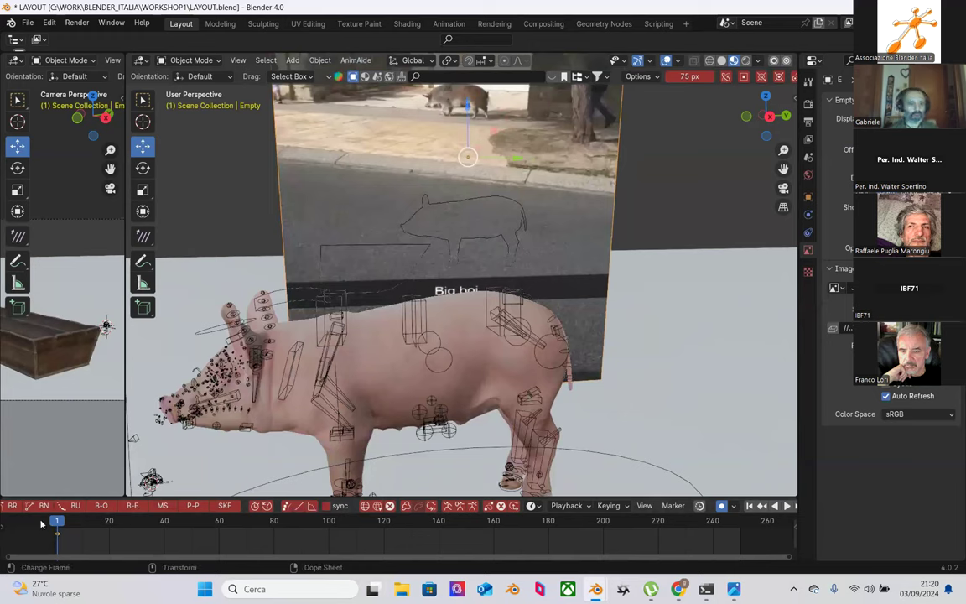
pyautogui.press('space')
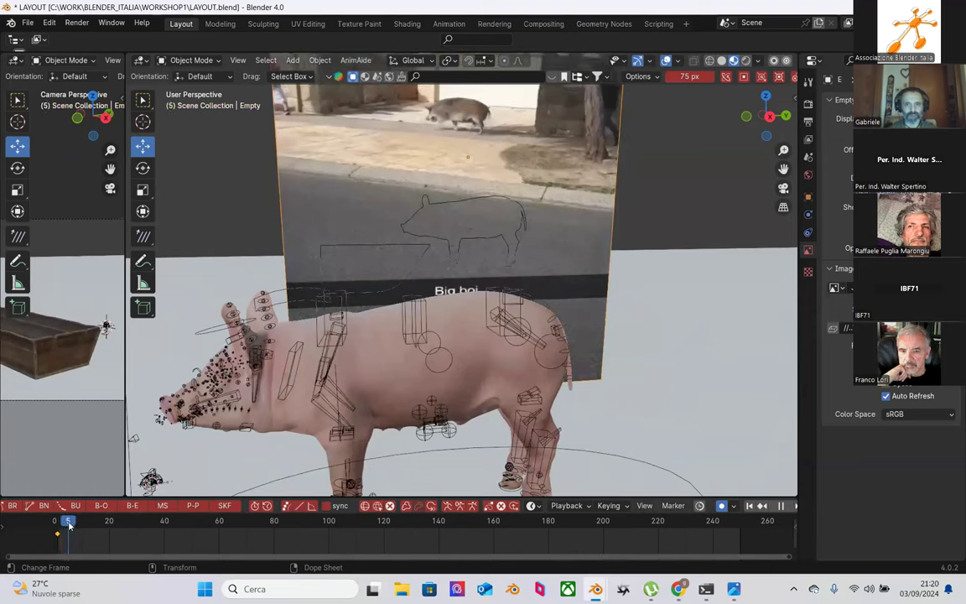
pyautogui.press('space')
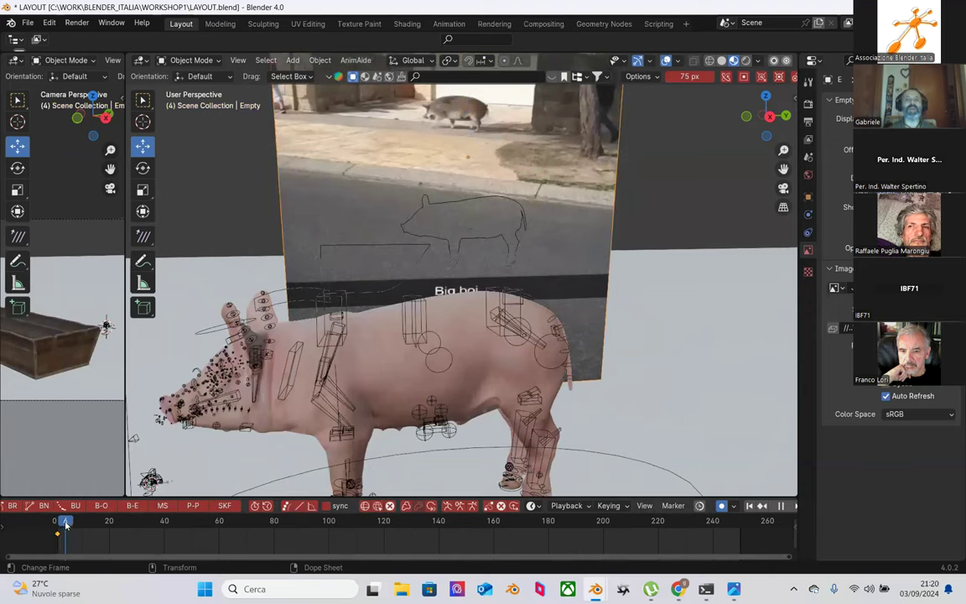
pyautogui.scroll(6, 455, 181)
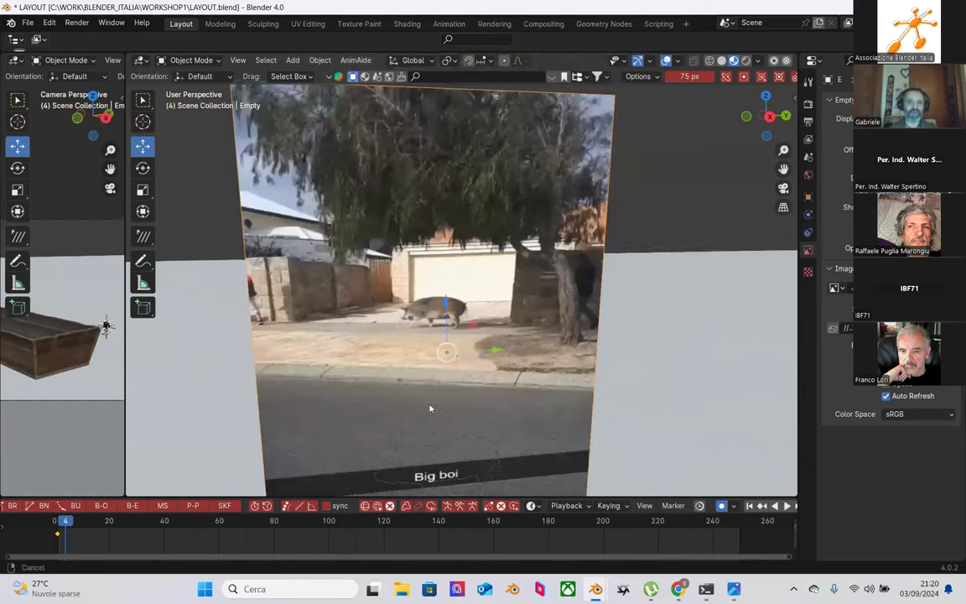
pyautogui.scroll(-4, 518, 300)
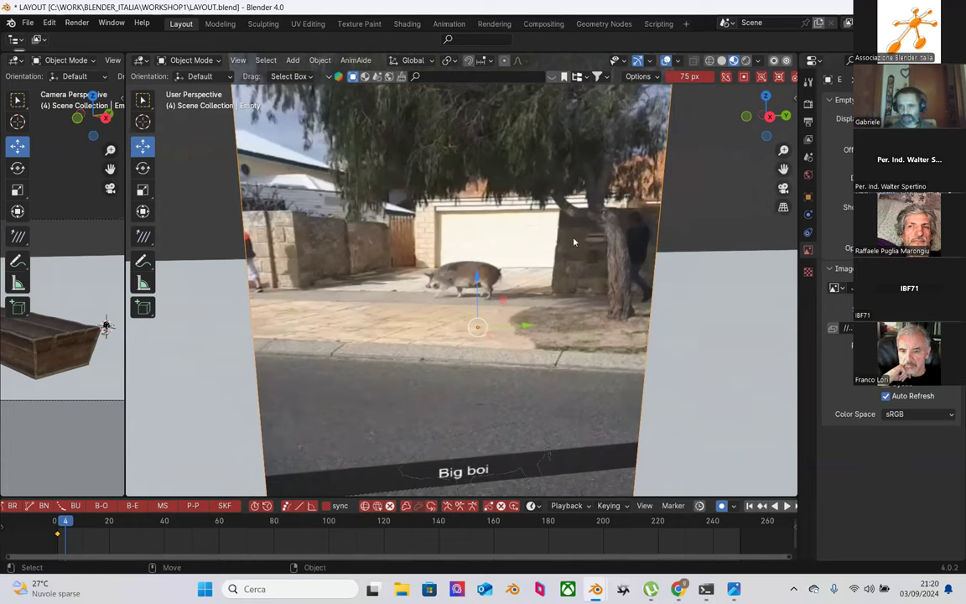
# Step: Rewind to frame 1, play up to frame 5, then deselect the image plane
pyautogui.scroll(2, 419, 279)
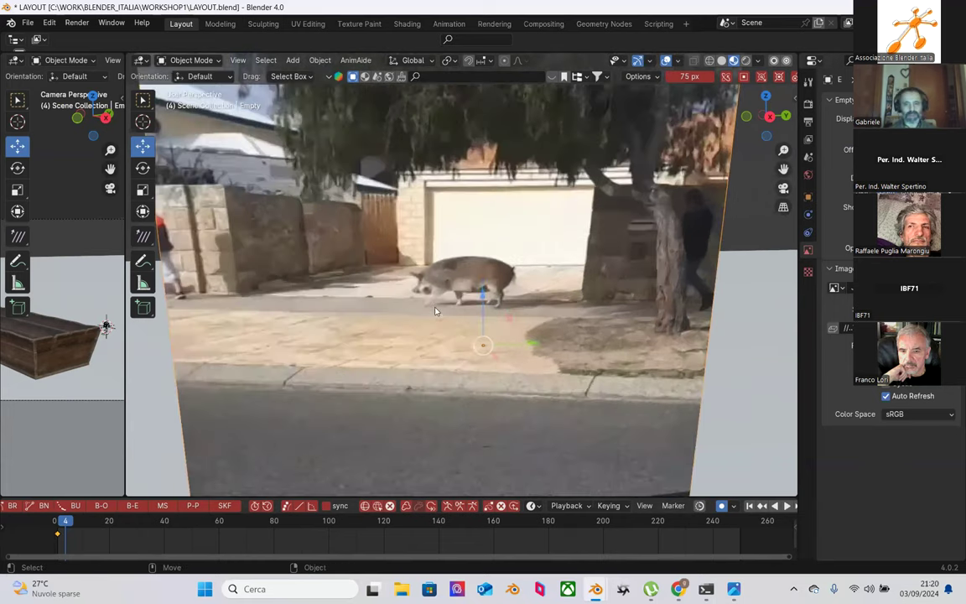
pyautogui.scroll(1, 435, 311)
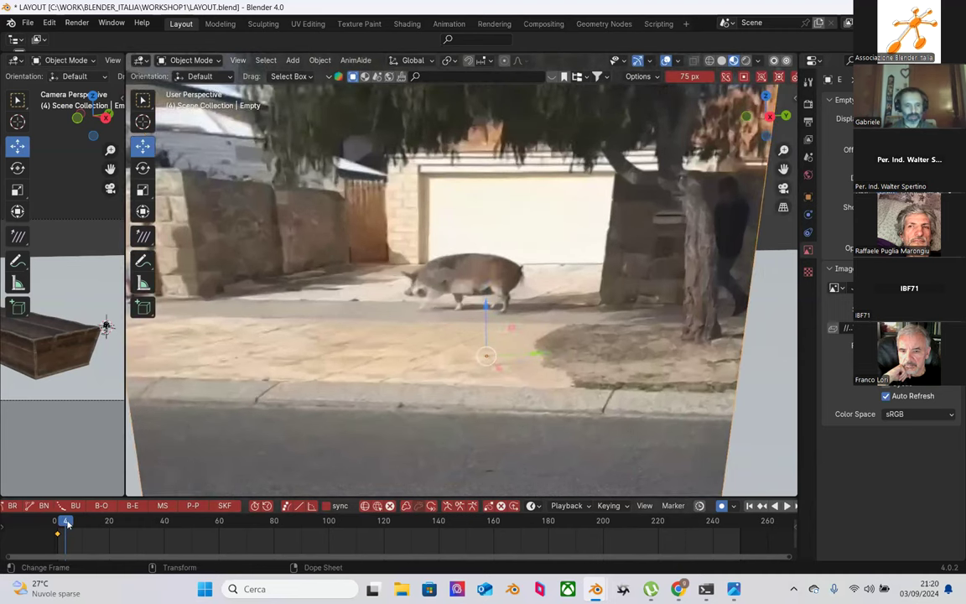
pyautogui.moveTo(67, 523); pyautogui.dragTo(58, 522)
pyautogui.press('space')
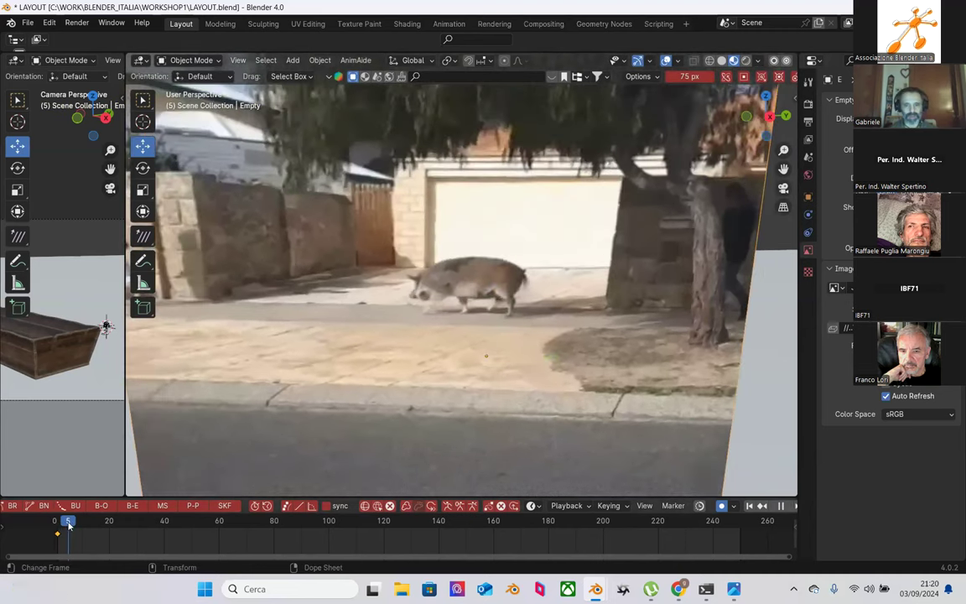
pyautogui.press('space')
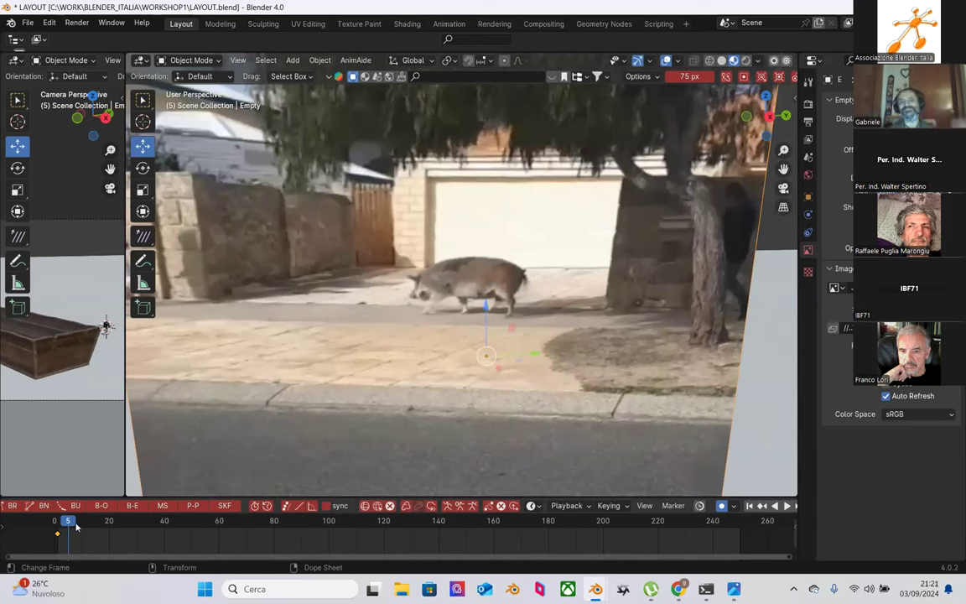
pyautogui.click(138, 469)
pyautogui.click(505, 300)
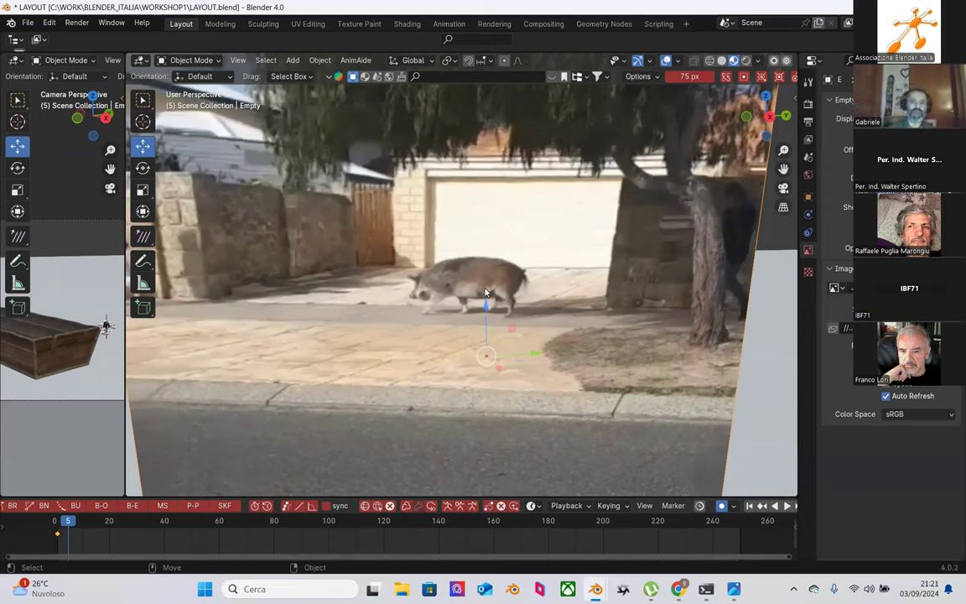
# Step: Zoom in on the video plane and scrub the reference clip, settling on frame 6
pyautogui.scroll(4, 640, 304)
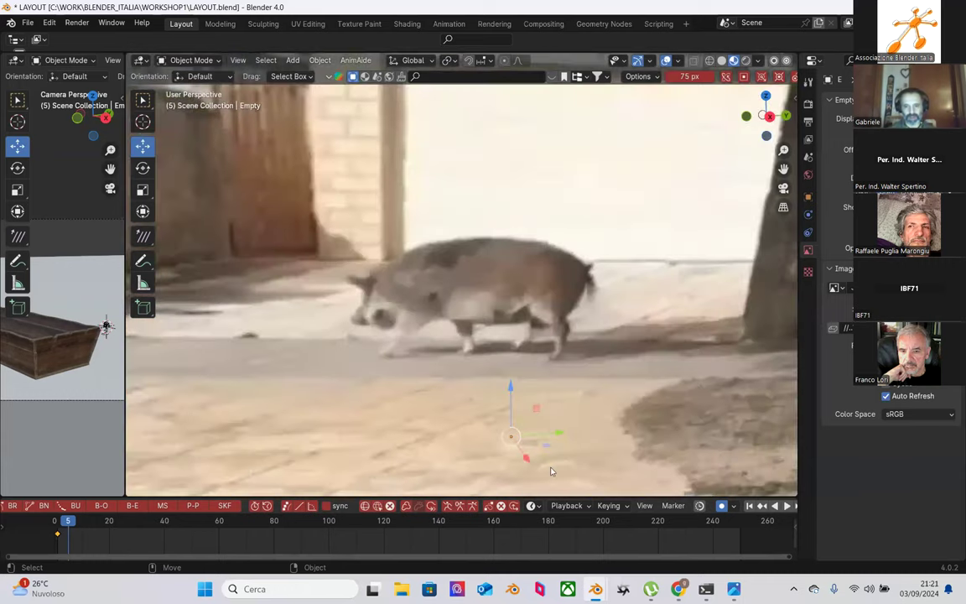
pyautogui.click(74, 526)
pyautogui.moveTo(74, 526)
pyautogui.mouseDown()
pyautogui.moveTo(86, 524)
pyautogui.moveTo(70, 524)
pyautogui.mouseUp()
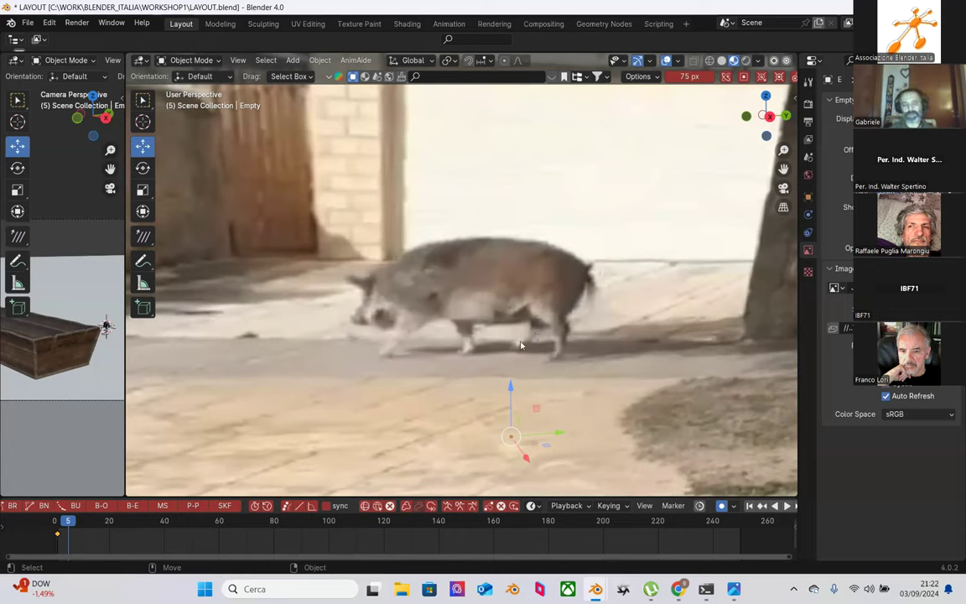
pyautogui.moveTo(63, 533); pyautogui.dragTo(63, 533)
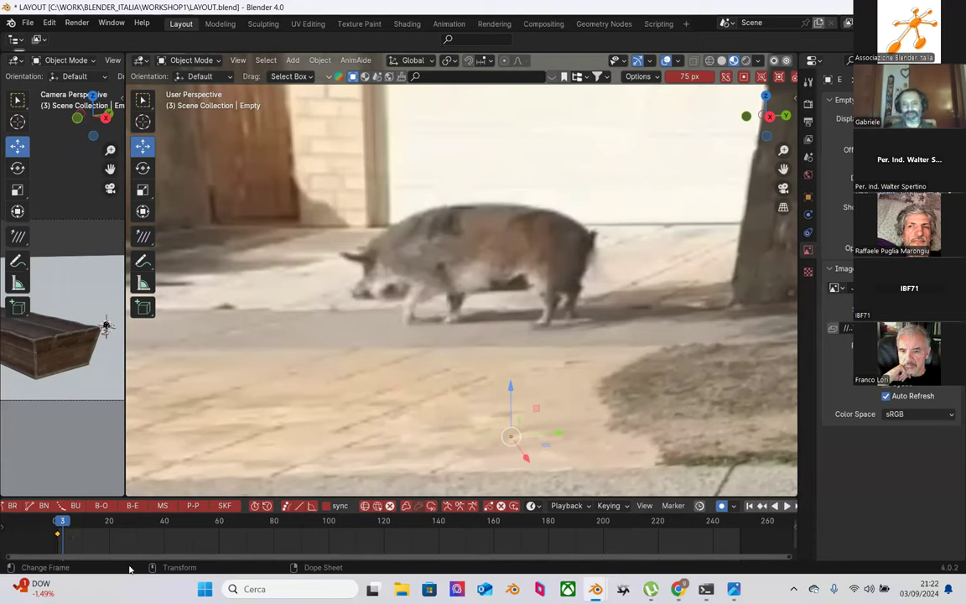
pyautogui.click(70, 526)
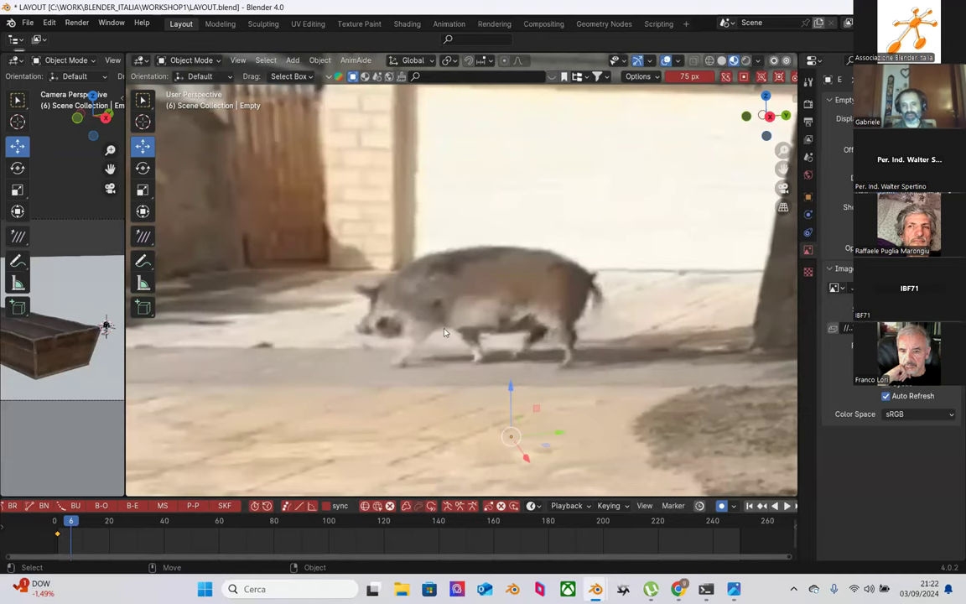
pyautogui.scroll(3, 482, 304)
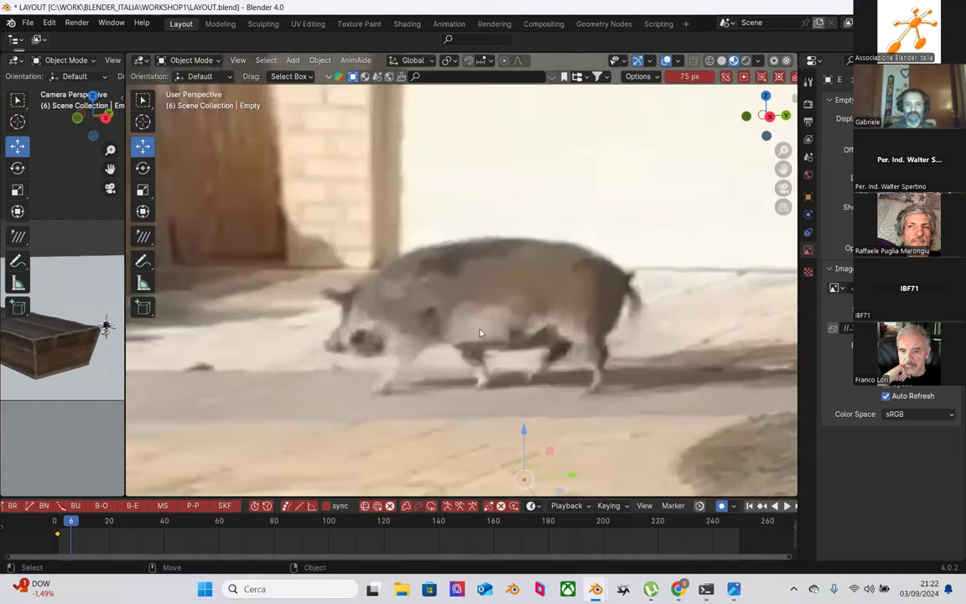
pyautogui.press('space')
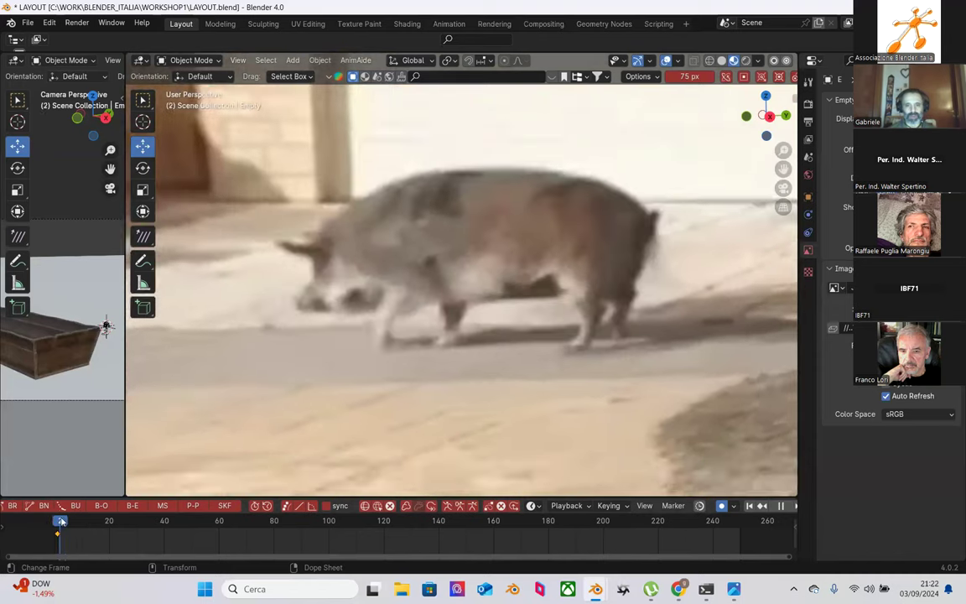
pyautogui.press('space')
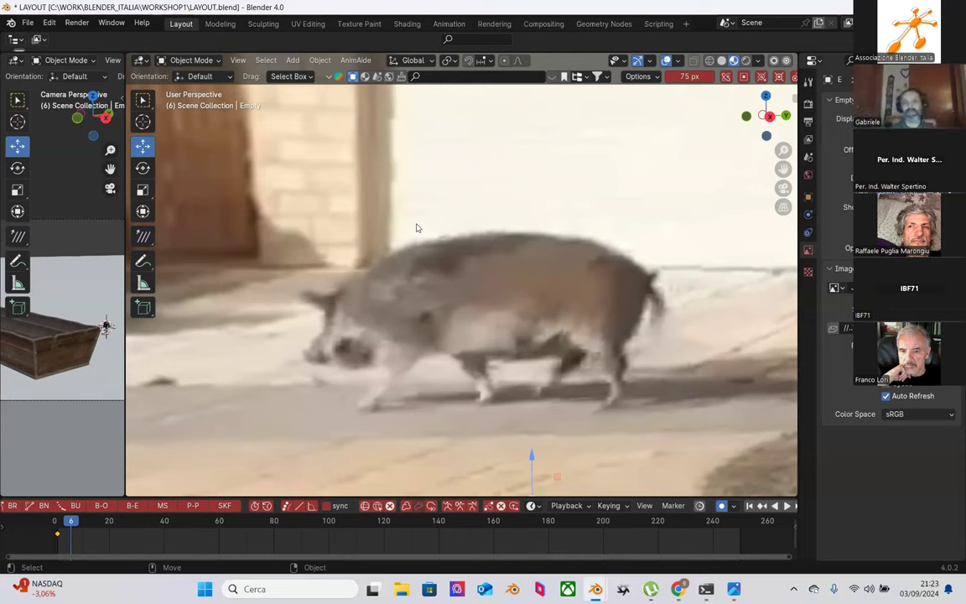
# Step: Scrub from frame 3 to 6, play and stop the clip, then scrub around frames 8–13
pyautogui.click(61, 521)
pyautogui.moveTo(61, 521); pyautogui.dragTo(72, 521)
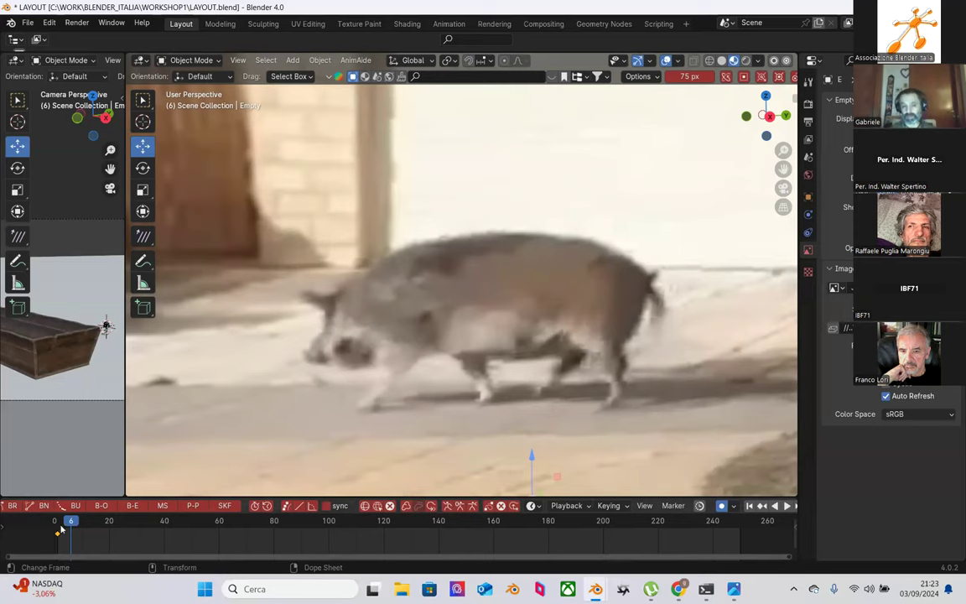
pyautogui.press('space')
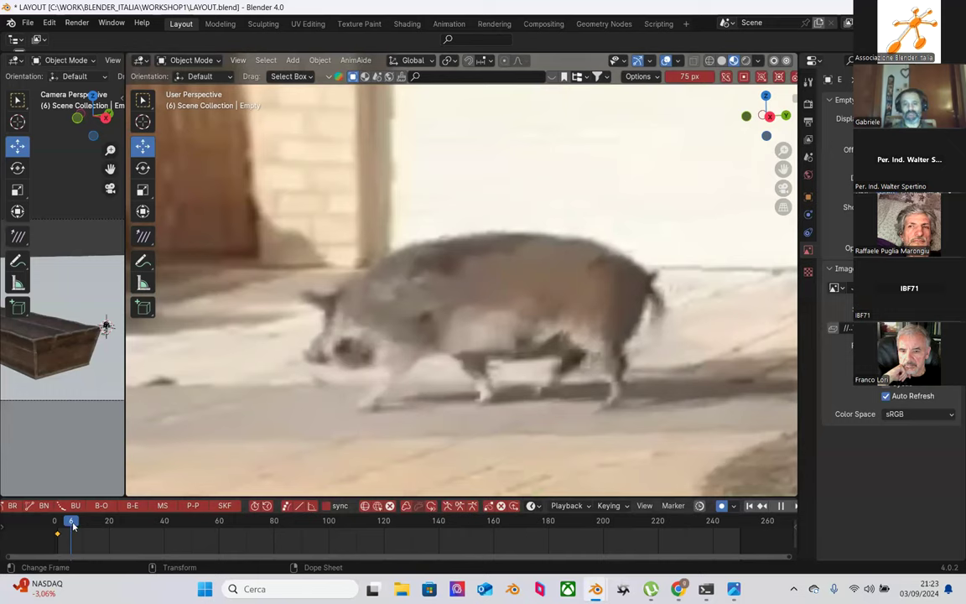
pyautogui.press('space')
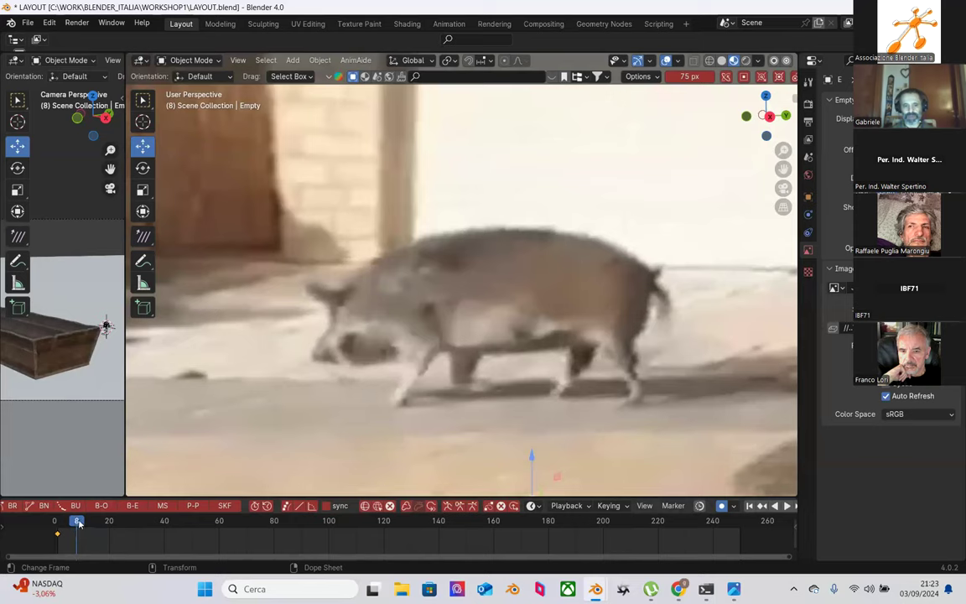
pyautogui.press('space')
pyautogui.moveTo(90, 525)
pyautogui.mouseDown()
pyautogui.moveTo(78, 525)
pyautogui.moveTo(91, 525)
pyautogui.mouseUp()
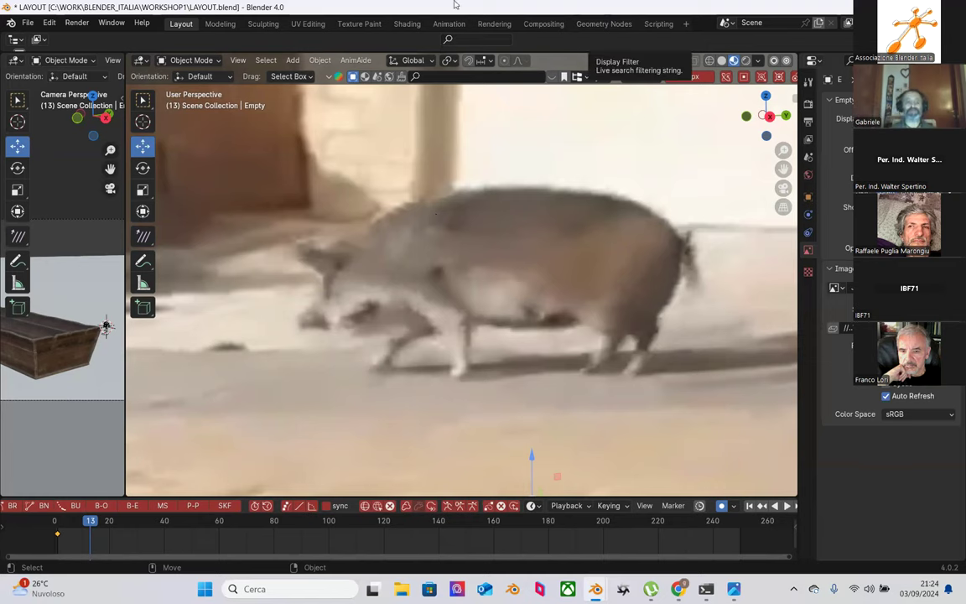
# Step: Rewind to the first frame, play and stop at frame 2, then zoom in on the pig footage
pyautogui.scroll(-2, 539, 392)
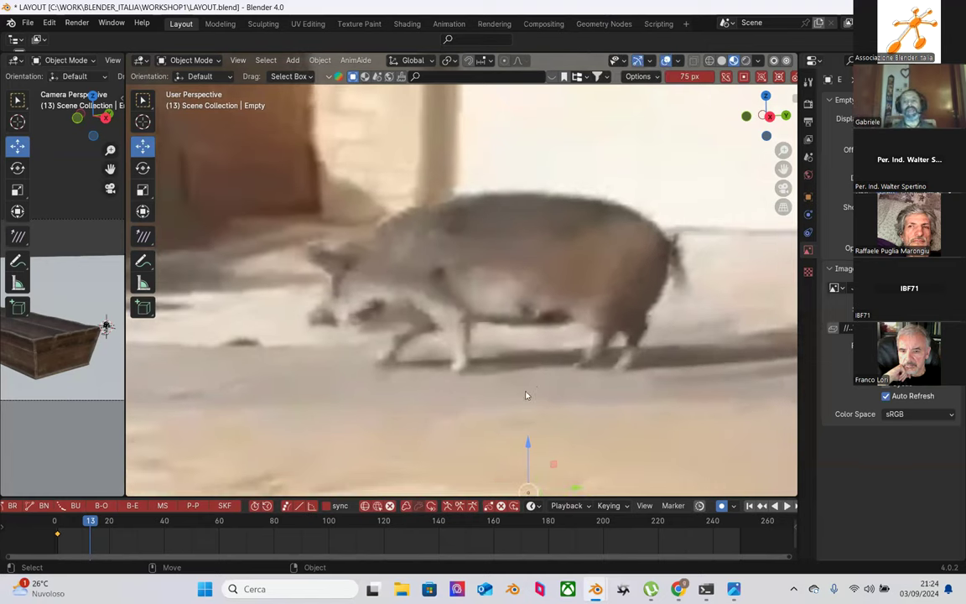
pyautogui.click(55, 522)
pyautogui.press('space')
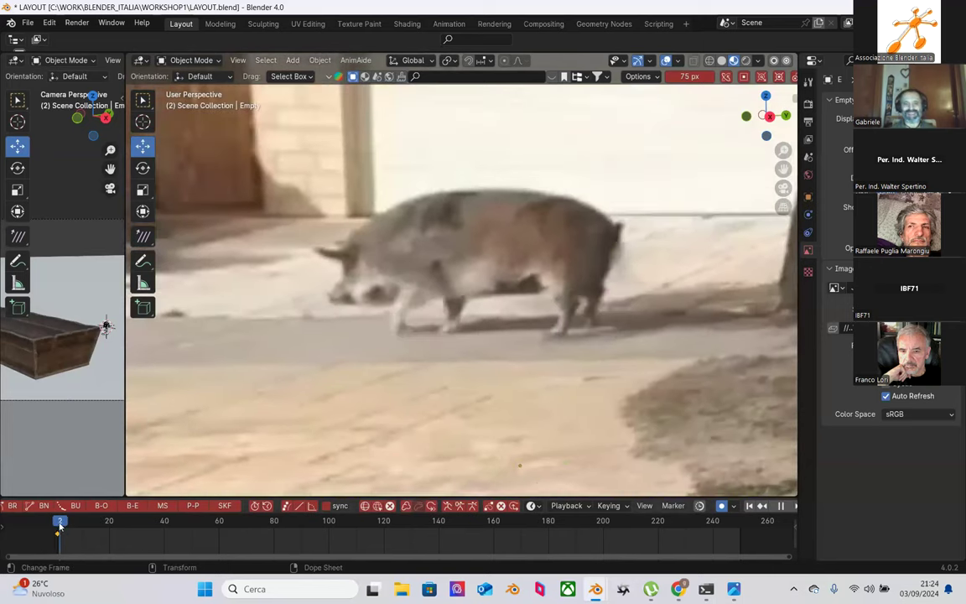
pyautogui.press('space')
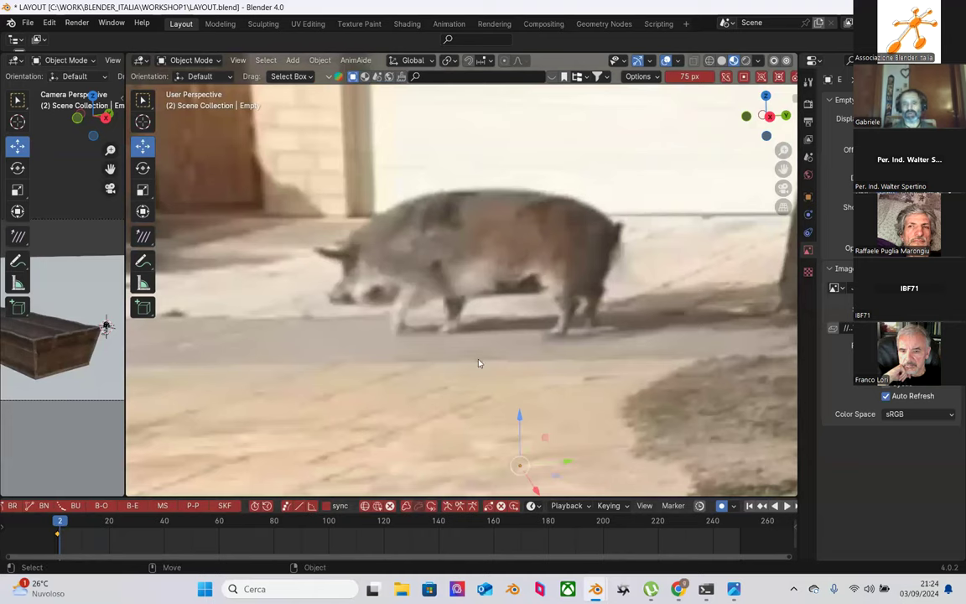
pyautogui.scroll(3, 430, 322)
pyautogui.scroll(2, 456, 362)
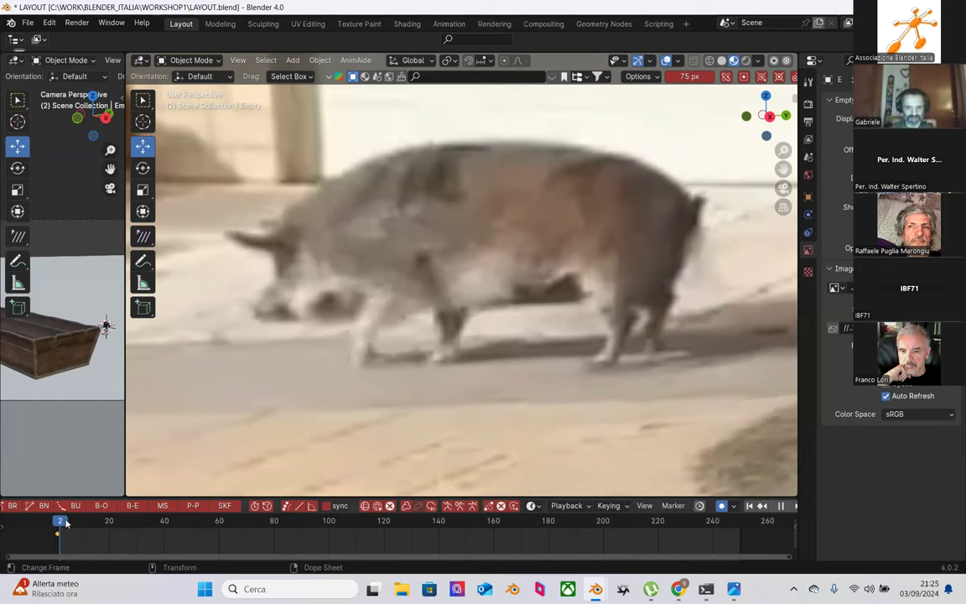
# Step: Play the pig clip to frame 7, then zoom out to show the whole street reference plane
pyautogui.press('space')
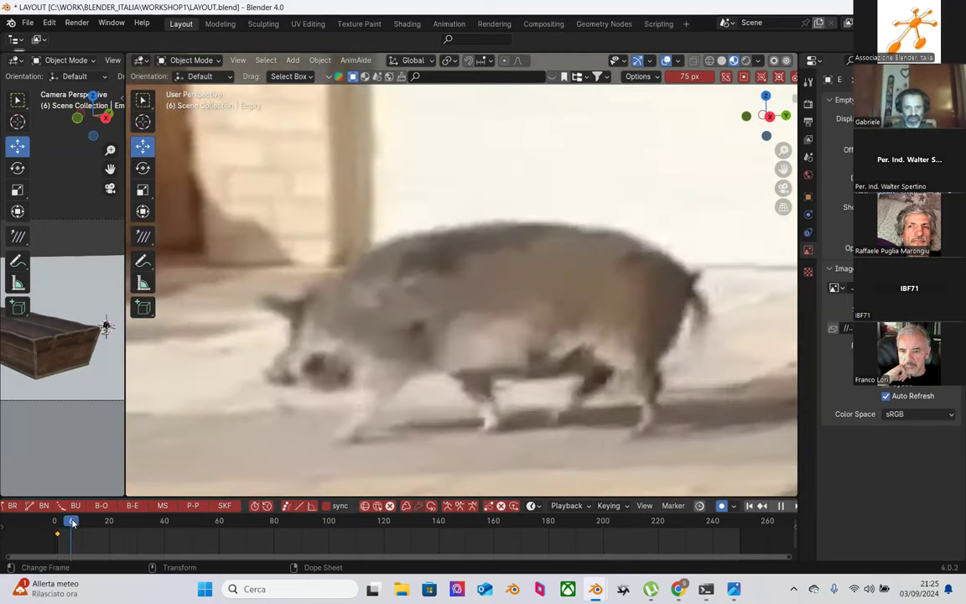
pyautogui.press('space')
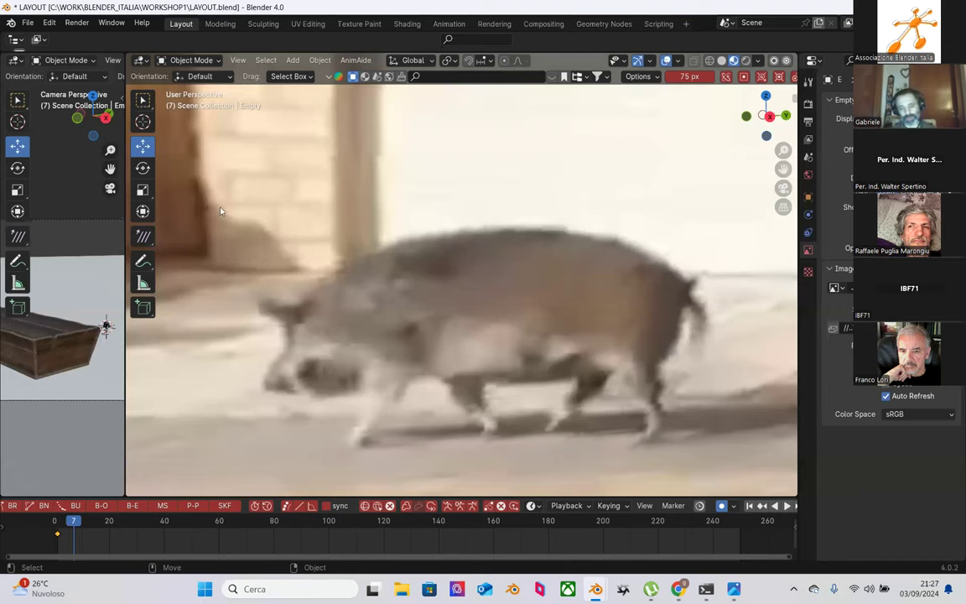
pyautogui.scroll(-8, 298, 336)
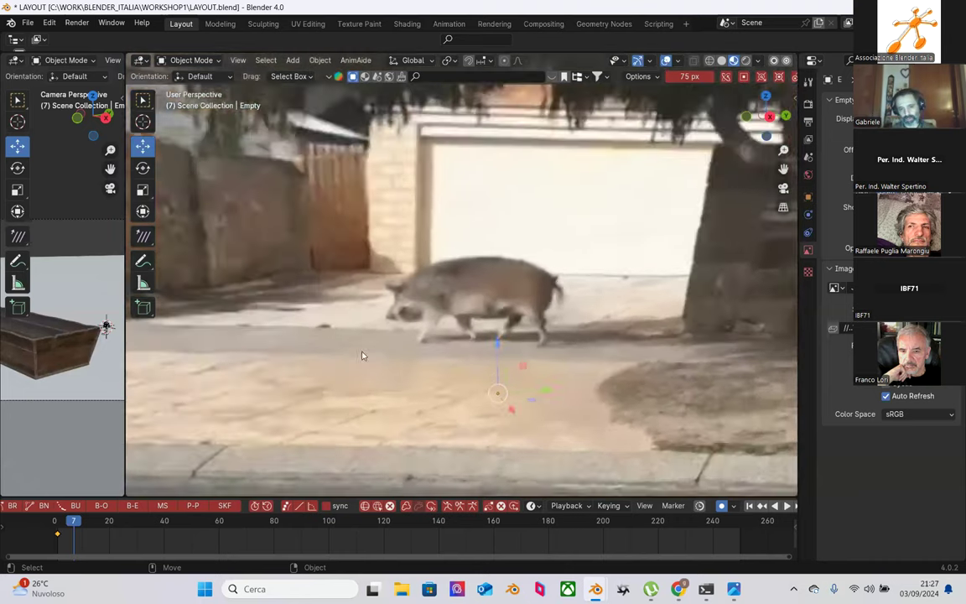
pyautogui.scroll(-10, 368, 352)
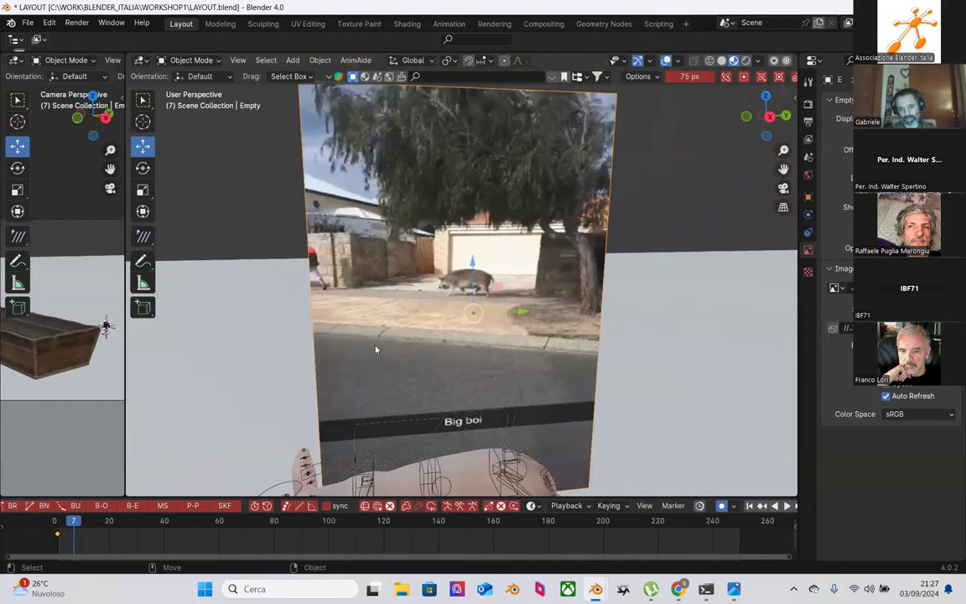
# Step: Lower the reference image empty on Z and stretch it taller along Z to about 1.118
pyautogui.moveTo(474, 266); pyautogui.dragTo(510, 372)
pyautogui.press('s')
pyautogui.moveTo(472, 323)
pyautogui.mouseDown()
pyautogui.moveTo(471, 276)
pyautogui.moveTo(471, 301)
pyautogui.mouseUp()
pyautogui.moveTo(519, 366); pyautogui.dragTo(518, 362)
pyautogui.moveTo(472, 317)
pyautogui.mouseDown()
pyautogui.moveTo(465, 308)
pyautogui.moveTo(465, 330)
pyautogui.mouseUp()
pyautogui.scroll(-3, 465, 281)
pyautogui.hotkey('shift', 'space')
# Step: Orbit around the pig rig and scrub the timeline back to frame 1
pyautogui.press('g')
pyautogui.moveTo(514, 374); pyautogui.dragTo(557, 342, button='middle')
pyautogui.scroll(4, 557, 342)
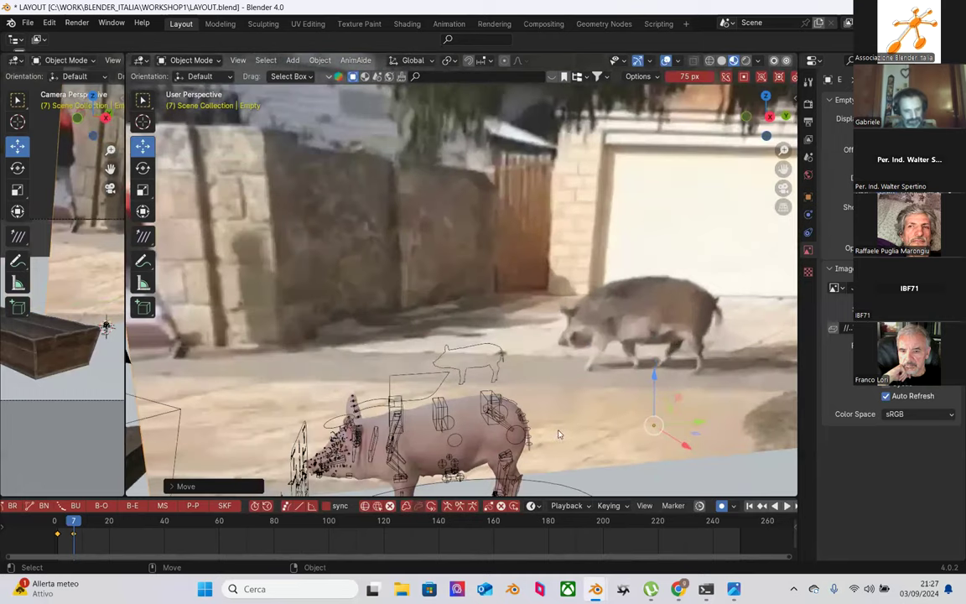
pyautogui.scroll(-2, 559, 433)
pyautogui.scroll(2, 575, 399)
pyautogui.moveTo(556, 336); pyautogui.dragTo(529, 371, button='middle')
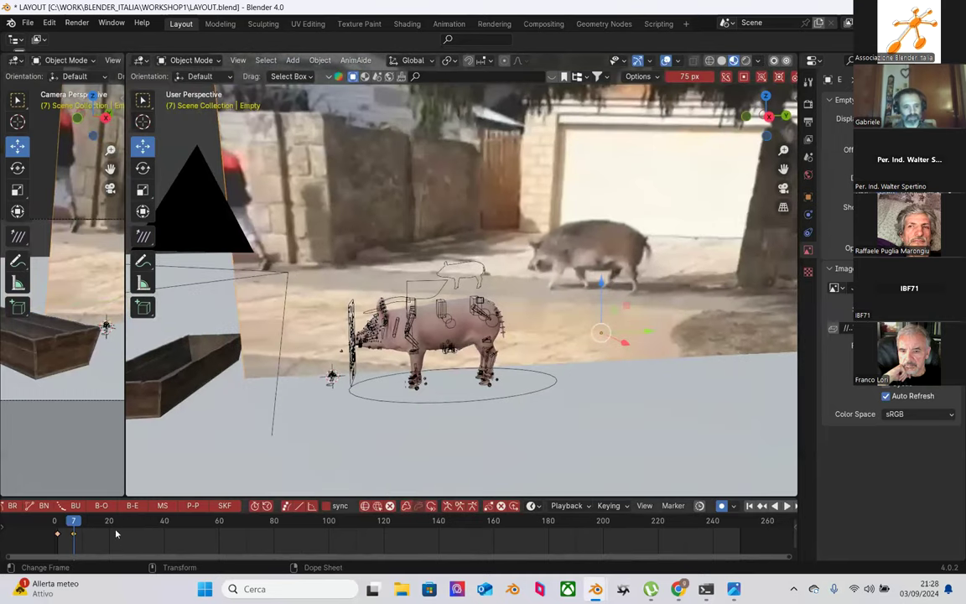
pyautogui.click(64, 523)
pyautogui.press('space')
pyautogui.moveTo(65, 523); pyautogui.dragTo(57, 521)
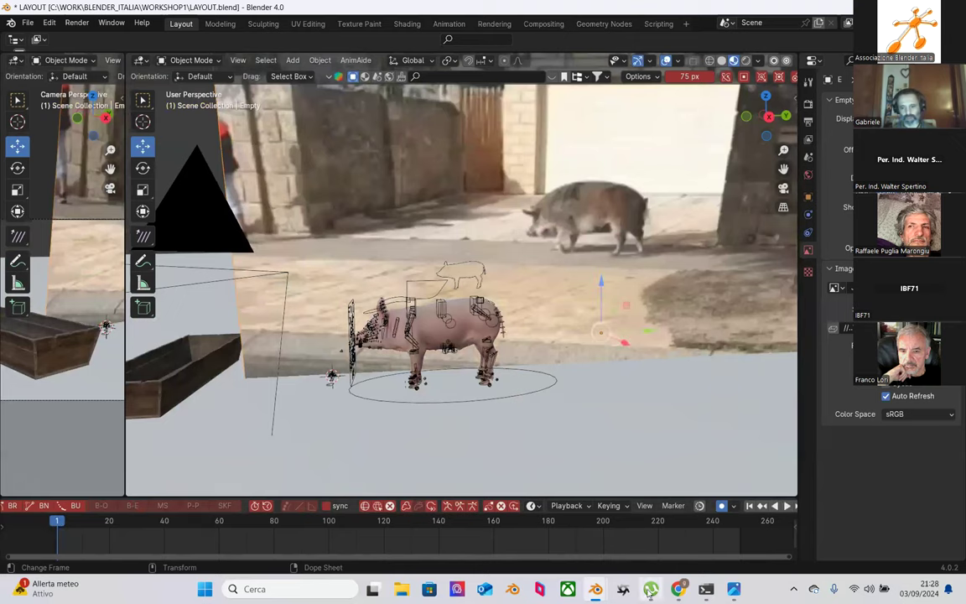
# Step: Bring the pig-walking short in Chrome to the front and insert '9x' before youtube in its URL
pyautogui.moveTo(671, 581)
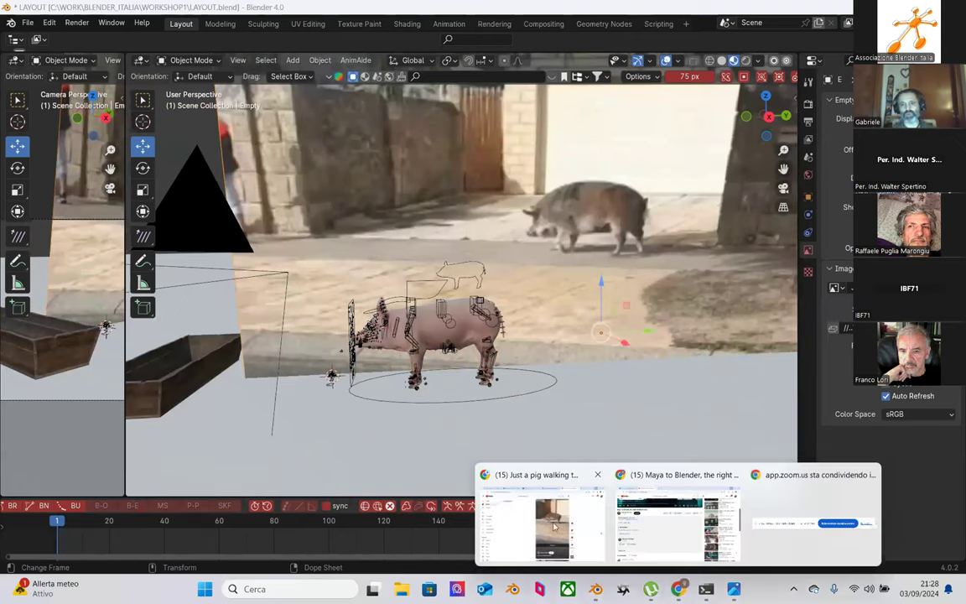
pyautogui.click(503, 474)
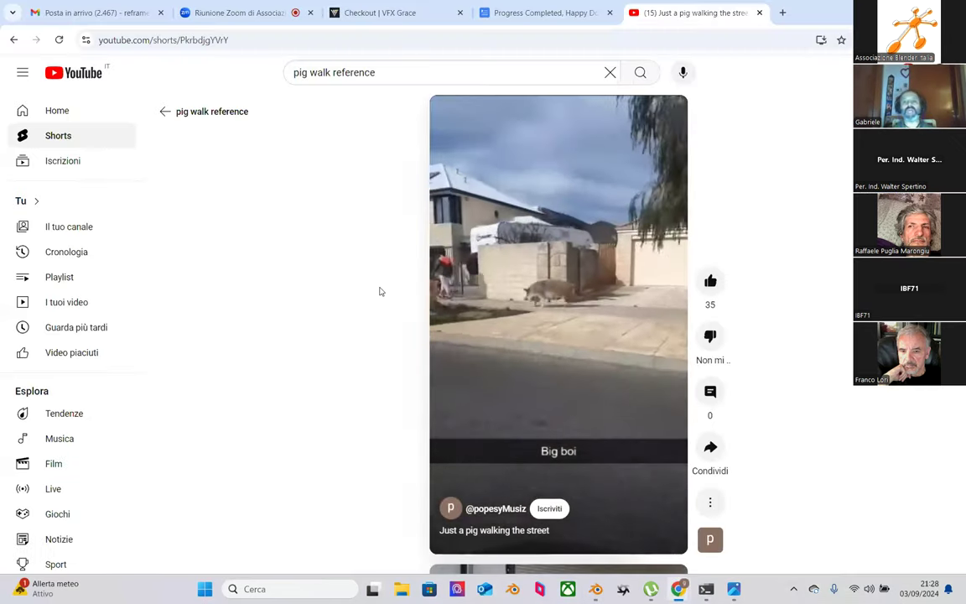
pyautogui.click(122, 40)
pyautogui.click(102, 40)
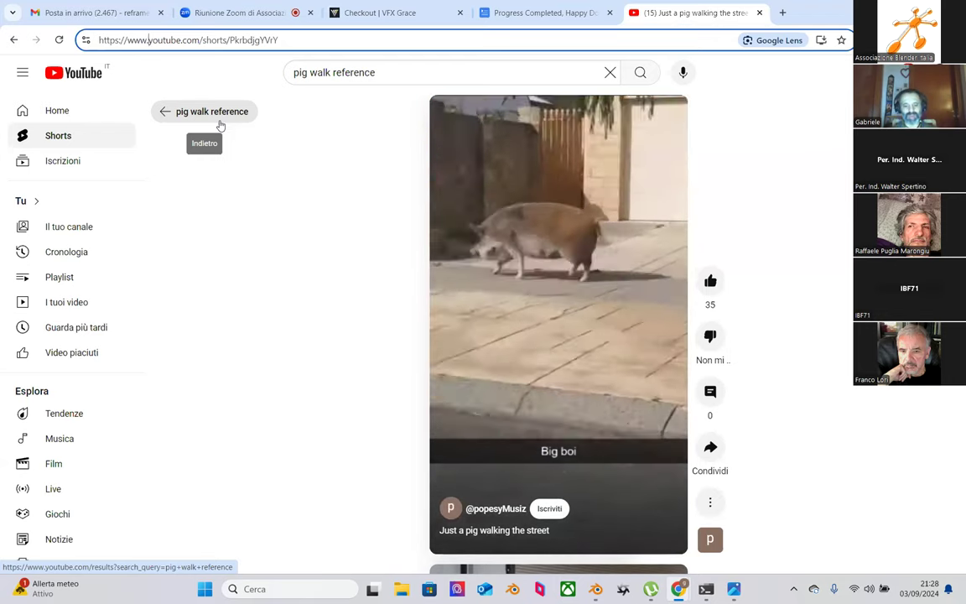
pyautogui.write('9x')
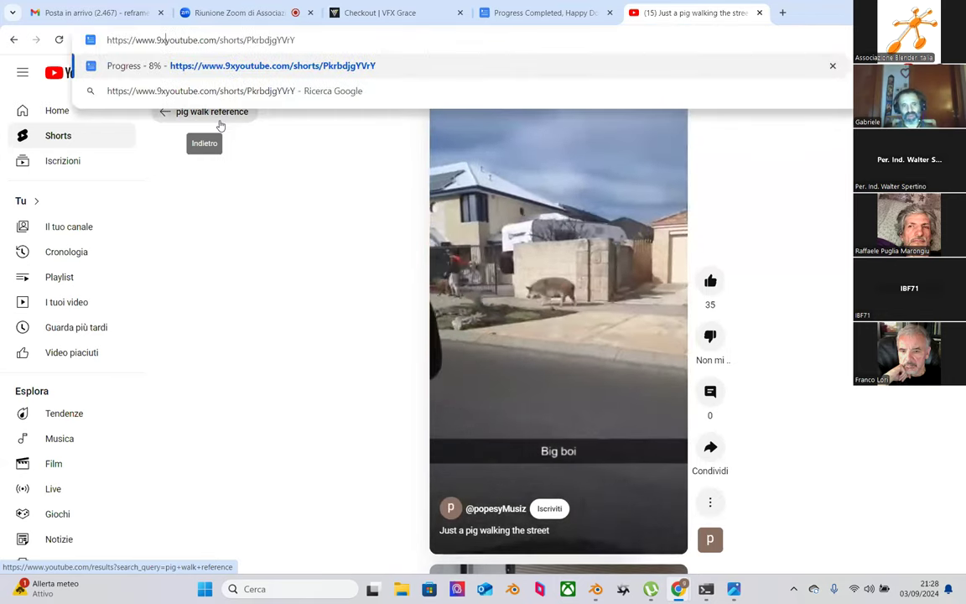
# Step: Load 9xbuddy for the short and download its 720P MP4, closing the ad and extra tabs
pyautogui.press('Return')
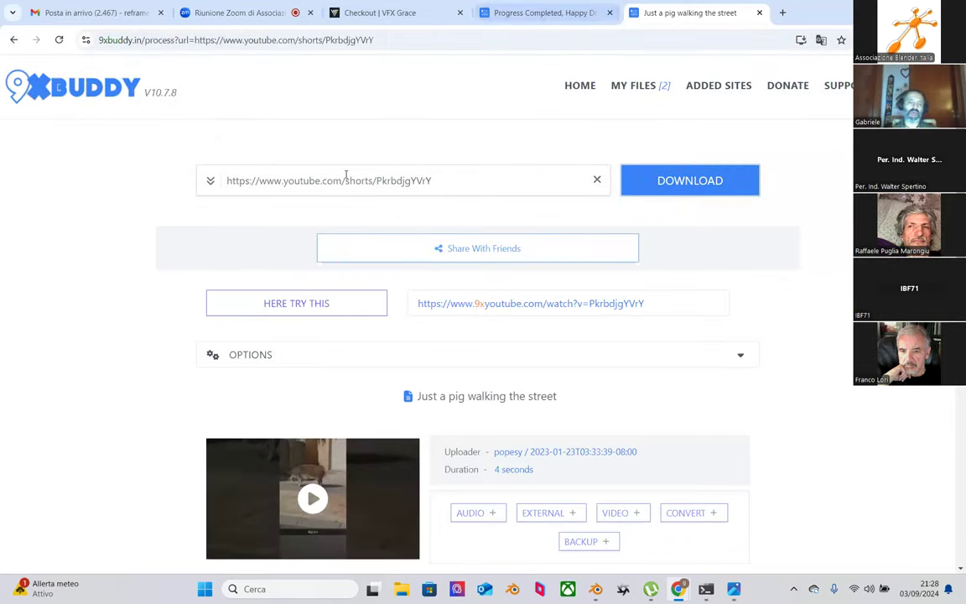
pyautogui.scroll(-8, 324, 235)
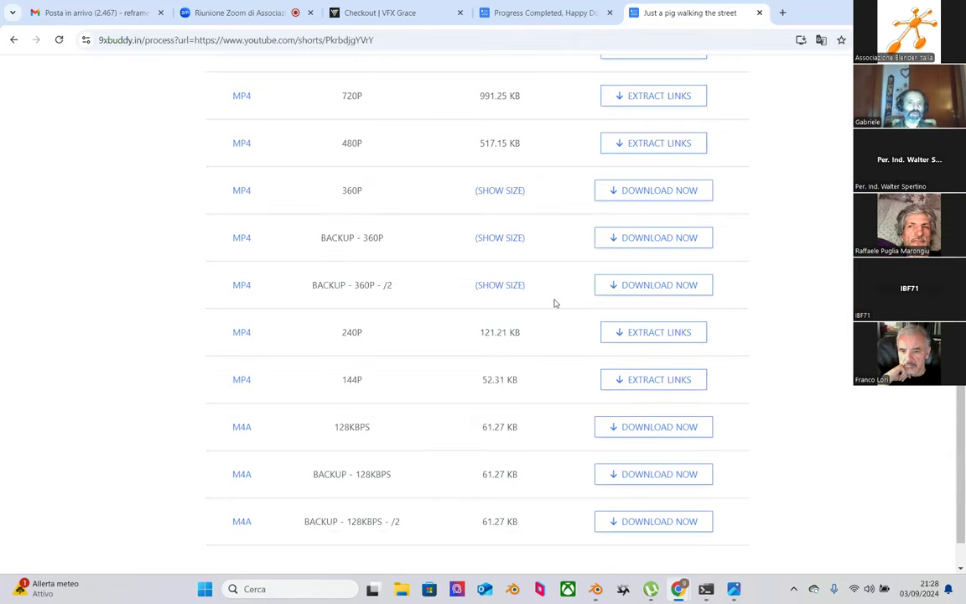
pyautogui.scroll(2, 591, 289)
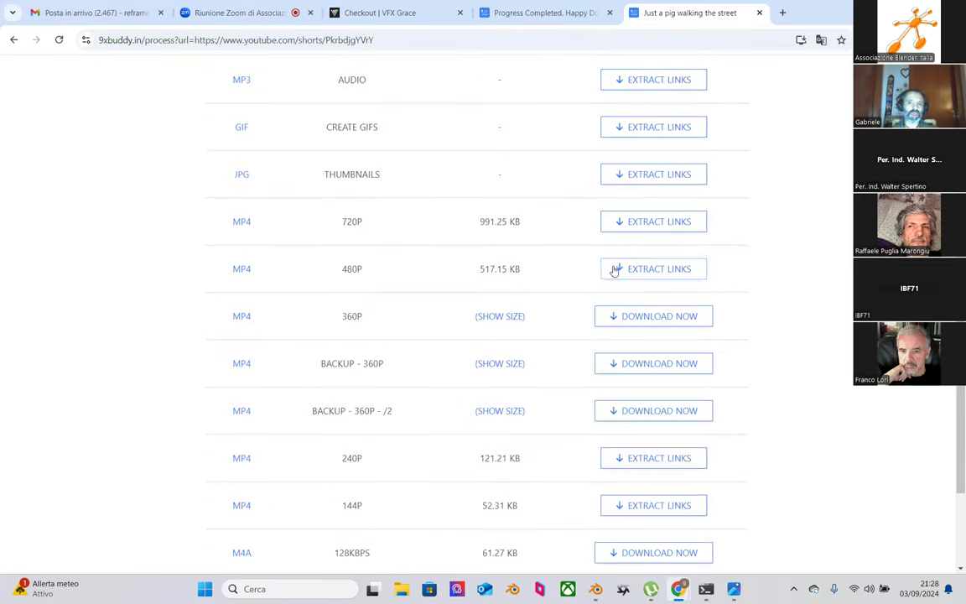
pyautogui.click(648, 225)
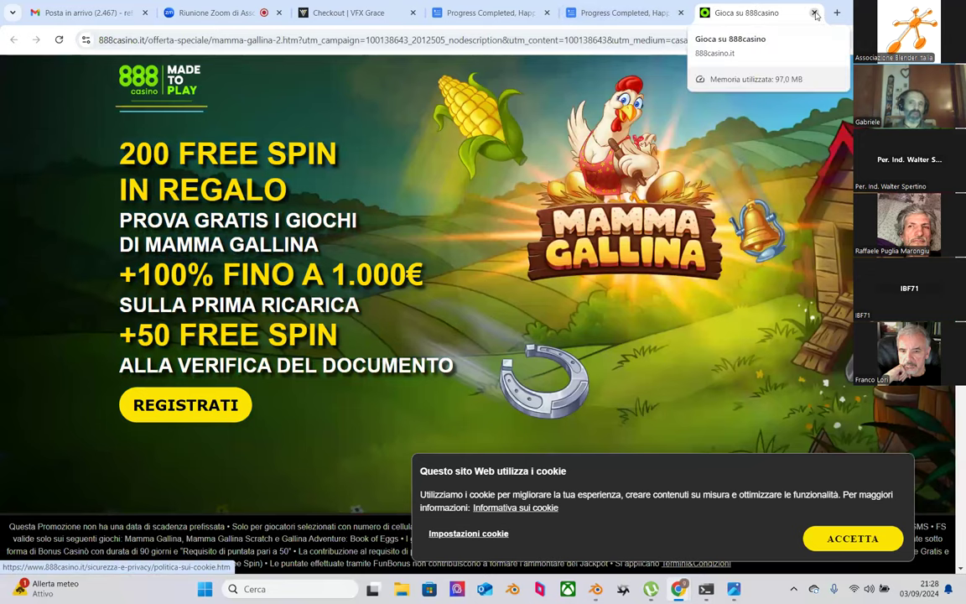
pyautogui.click(814, 14)
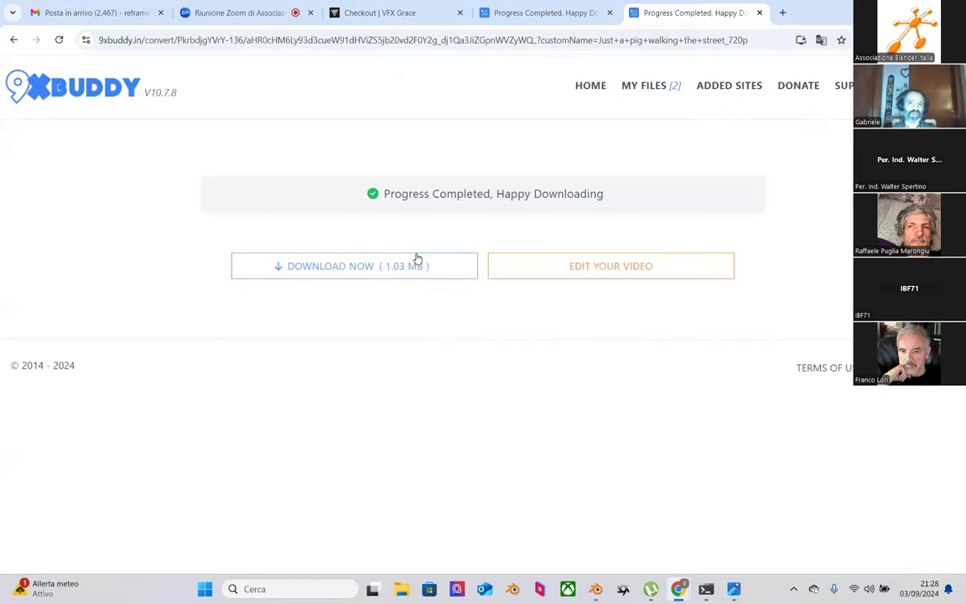
pyautogui.click(366, 268)
pyautogui.click(759, 13)
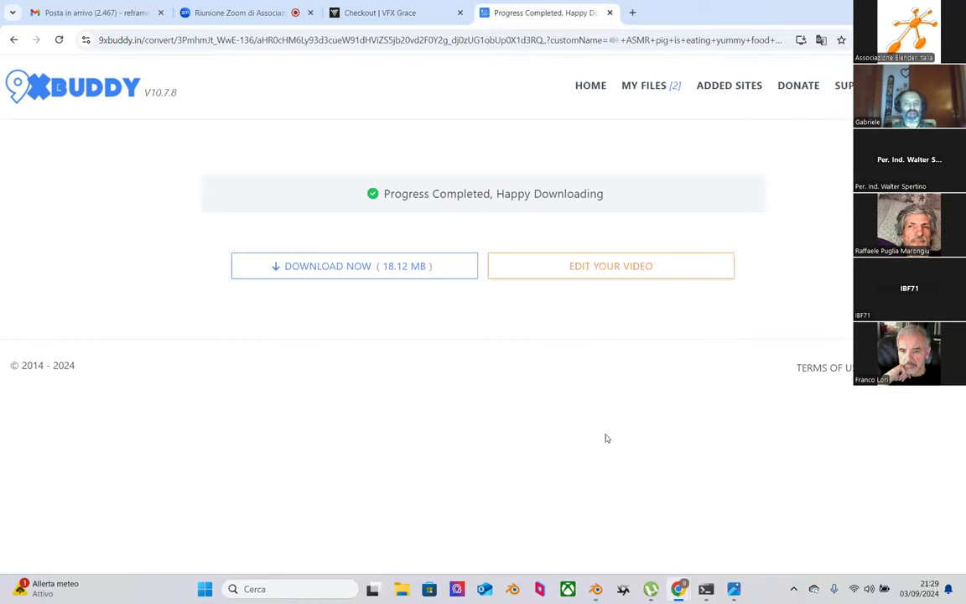
# Step: Return to LAYOUT.blend in Blender and orbit and zoom out to frame the rig and street plane
pyautogui.moveTo(595, 587)
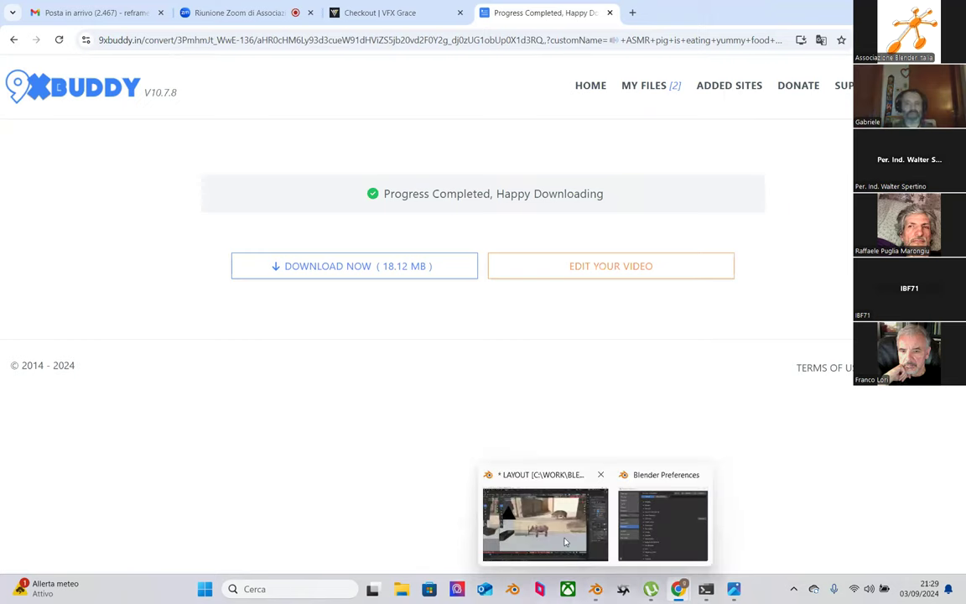
pyautogui.click(537, 528)
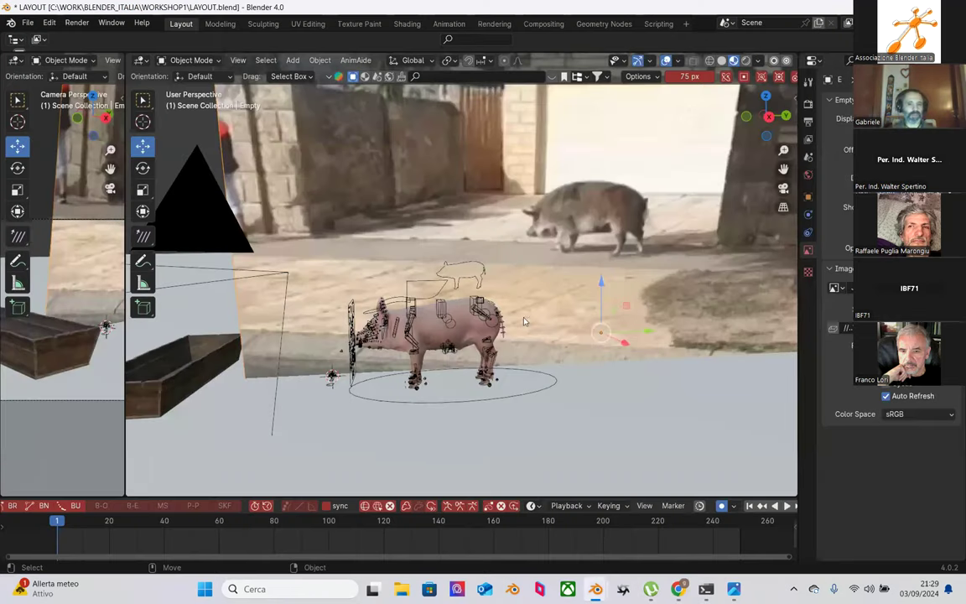
pyautogui.moveTo(523, 316); pyautogui.dragTo(517, 326, button='middle')
pyautogui.scroll(-2, 517, 325)
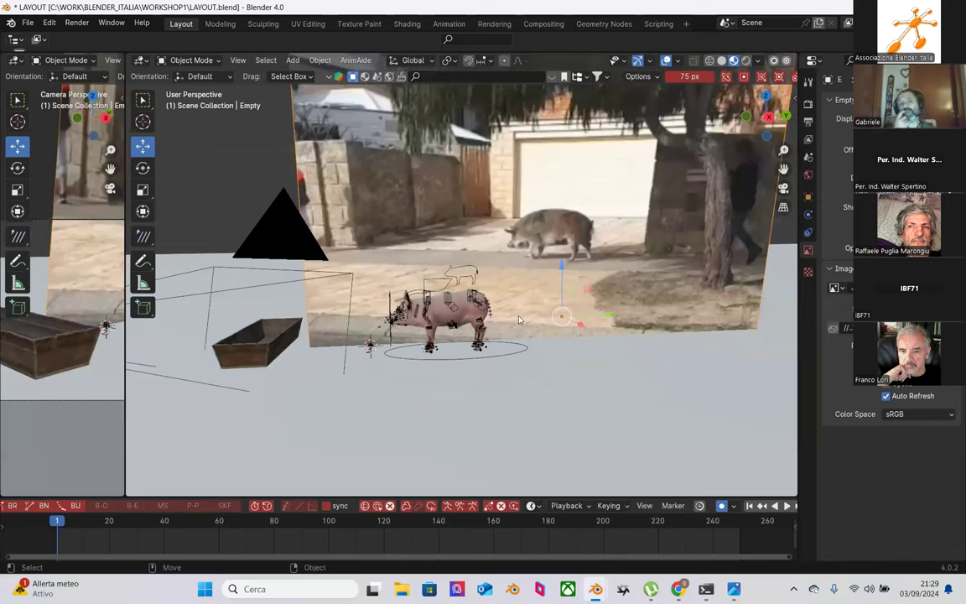
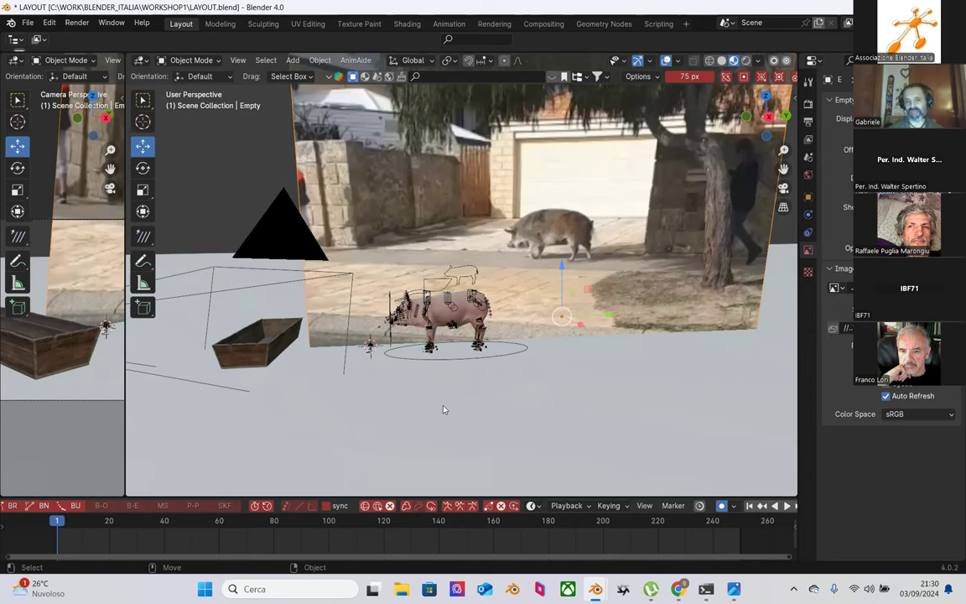
# Step: Zoom in on the pig and widen the camera view to about half the screen
pyautogui.scroll(2, 398, 365)
pyautogui.scroll(-1, 374, 358)
pyautogui.scroll(2, 374, 358)
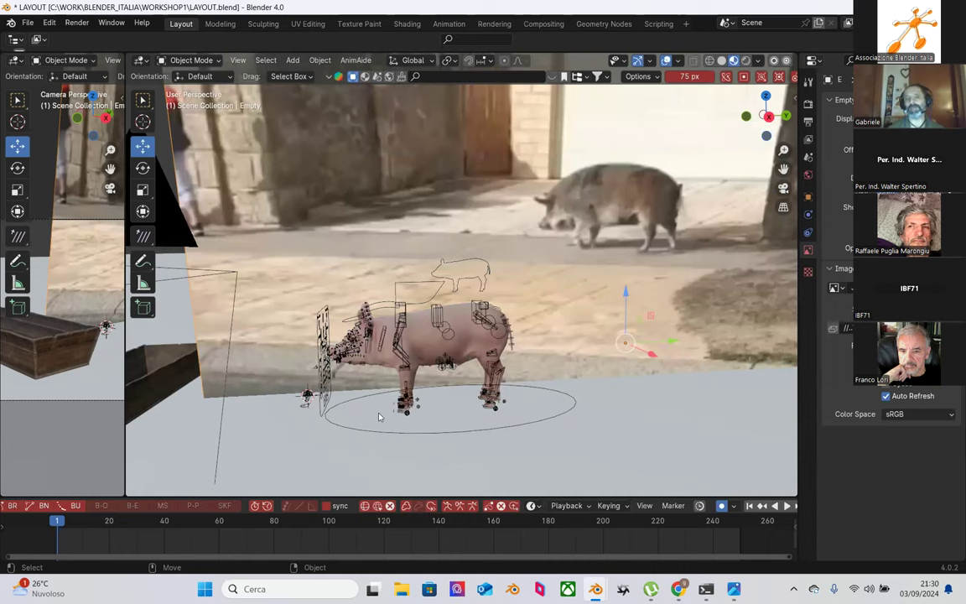
pyautogui.moveTo(124, 339); pyautogui.dragTo(491, 367)
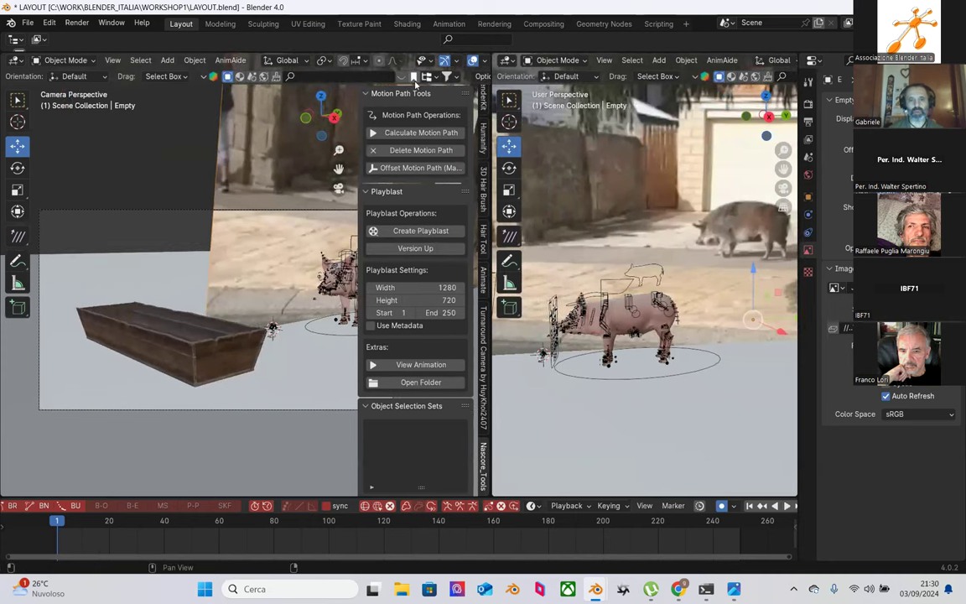
# Step: Collapse the Motion Path Tools, Playblast, Camera Tools, Animation Recorder and other sidebar panels
pyautogui.click(367, 95)
pyautogui.click(366, 110)
pyautogui.click(366, 127)
pyautogui.click(369, 144)
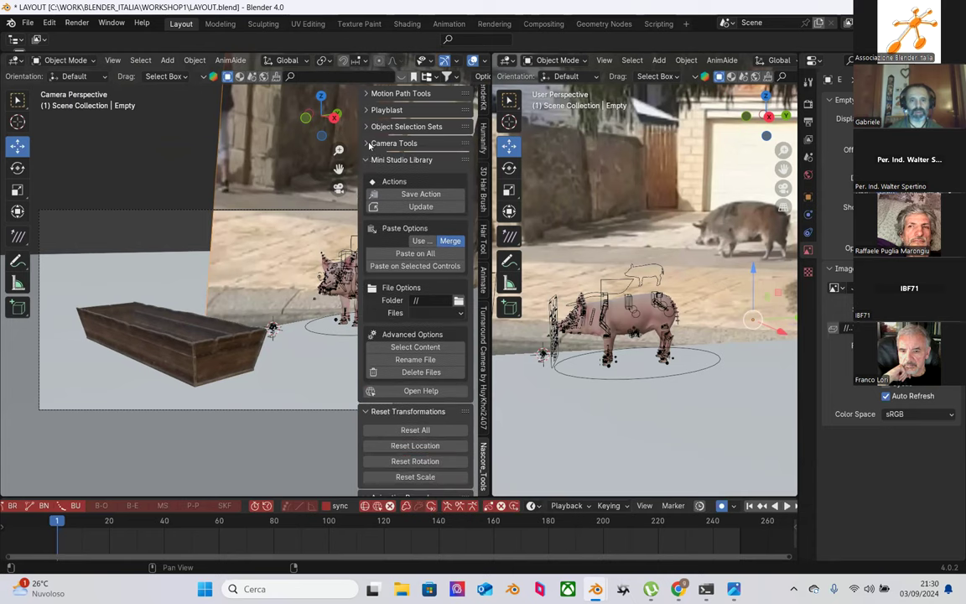
pyautogui.click(367, 159)
pyautogui.click(367, 176)
pyautogui.click(367, 193)
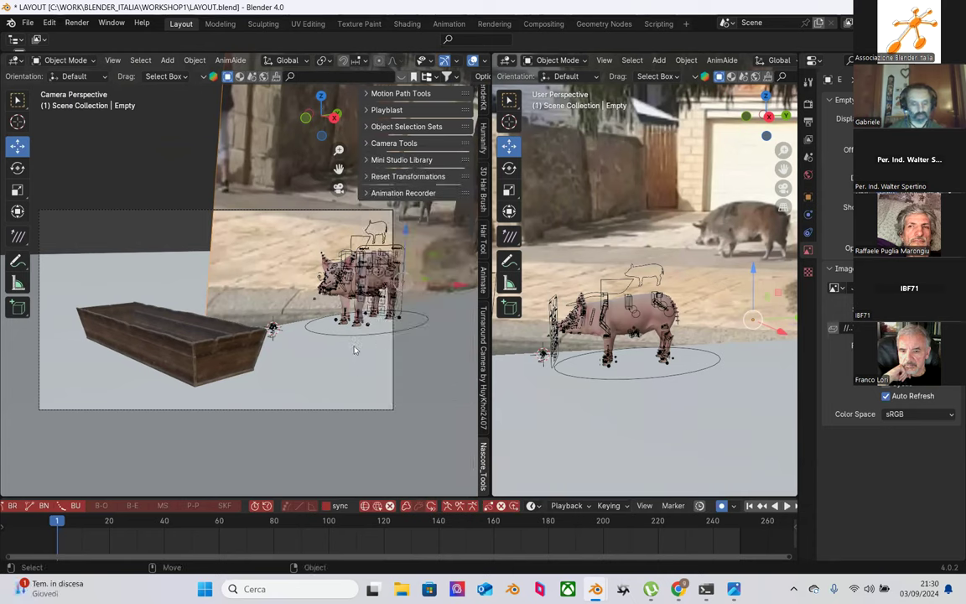
# Step: Reframe the camera view, check the edge-on reference plane, then narrow the camera view to a strip
pyautogui.scroll(2, 264, 312)
pyautogui.keyDown('shift'); pyautogui.moveTo(263, 311); pyautogui.dragTo(277, 335, button='middle'); pyautogui.keyUp('shift')
pyautogui.scroll(-1, 252, 333)
pyautogui.click(216, 330)
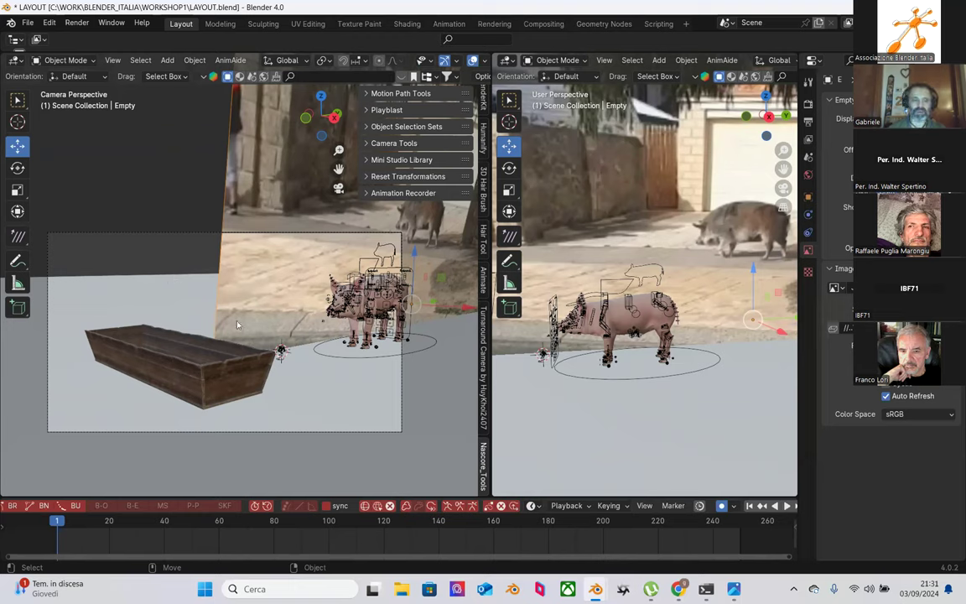
pyautogui.click(205, 353)
pyautogui.click(165, 314)
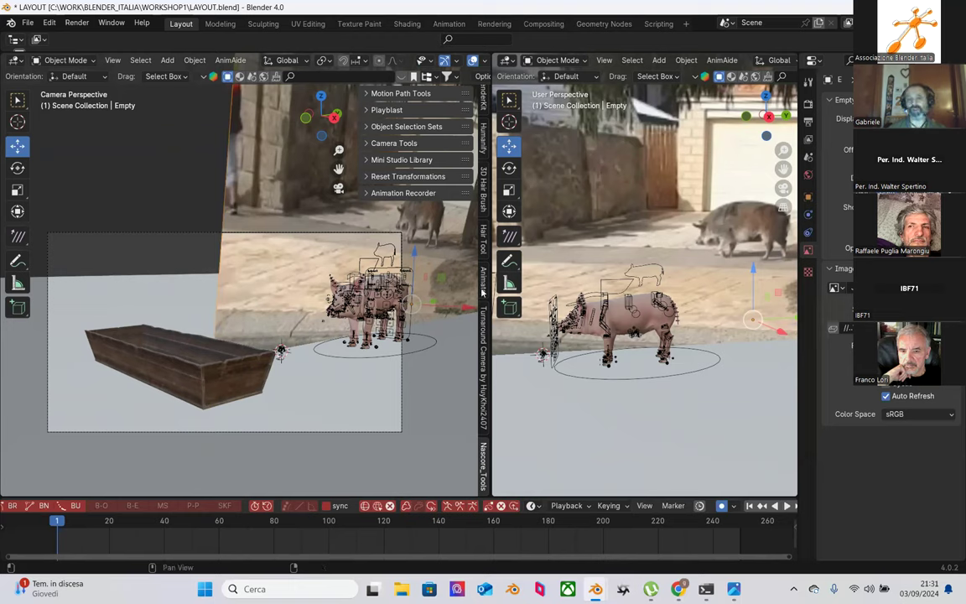
pyautogui.moveTo(489, 358); pyautogui.dragTo(202, 359)
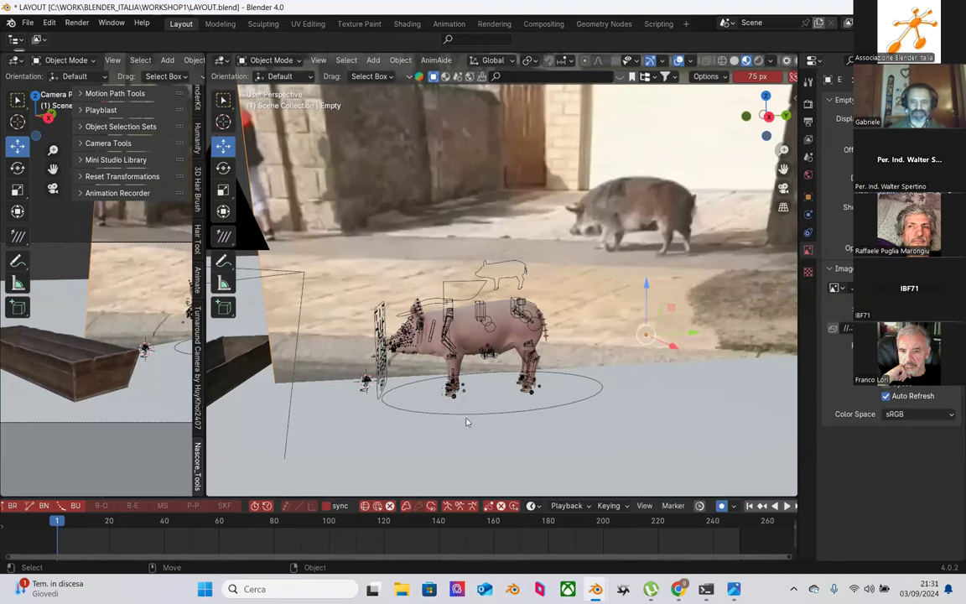
# Step: Adjust the view split, zoom out, and play the walking-pig footage from the first frames
pyautogui.moveTo(201, 345); pyautogui.dragTo(178, 386)
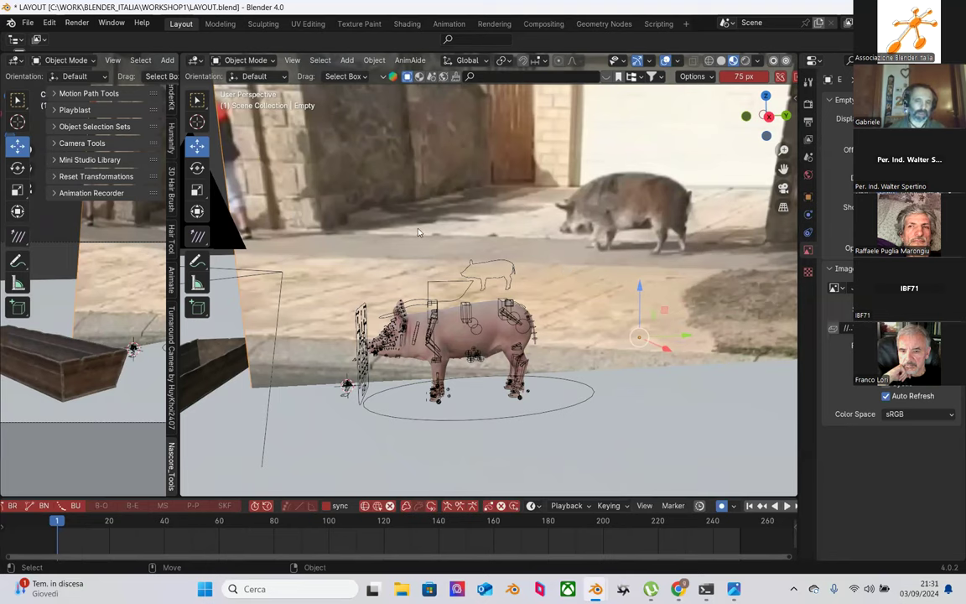
pyautogui.scroll(-2, 386, 199)
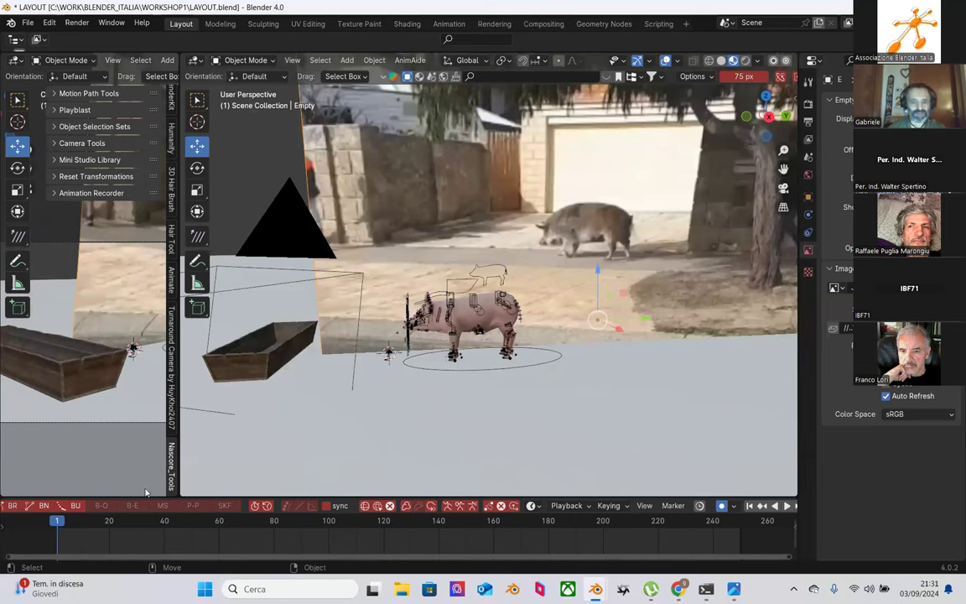
pyautogui.moveTo(59, 520); pyautogui.dragTo(68, 522)
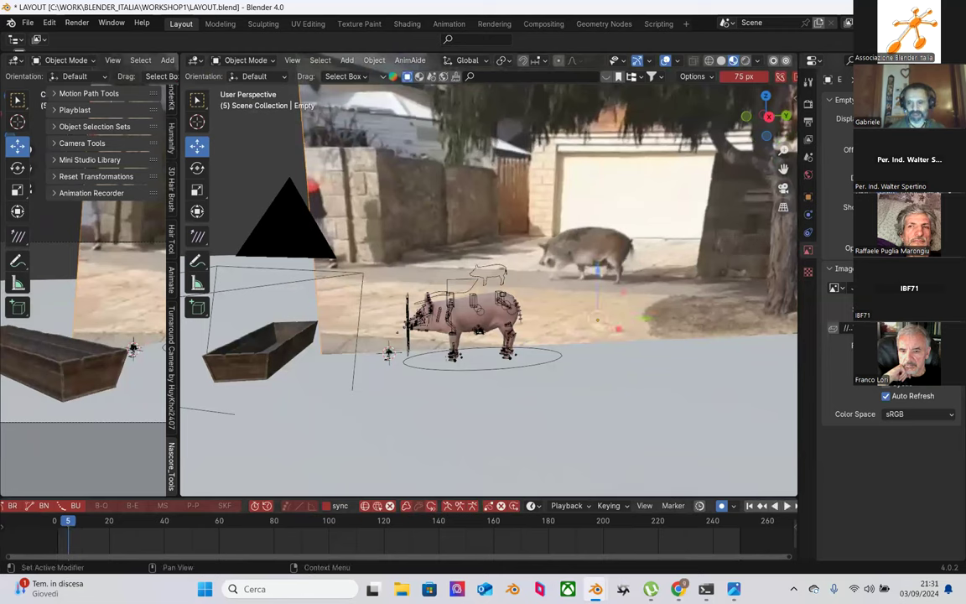
pyautogui.click(68, 521)
pyautogui.moveTo(68, 520); pyautogui.dragTo(57, 529)
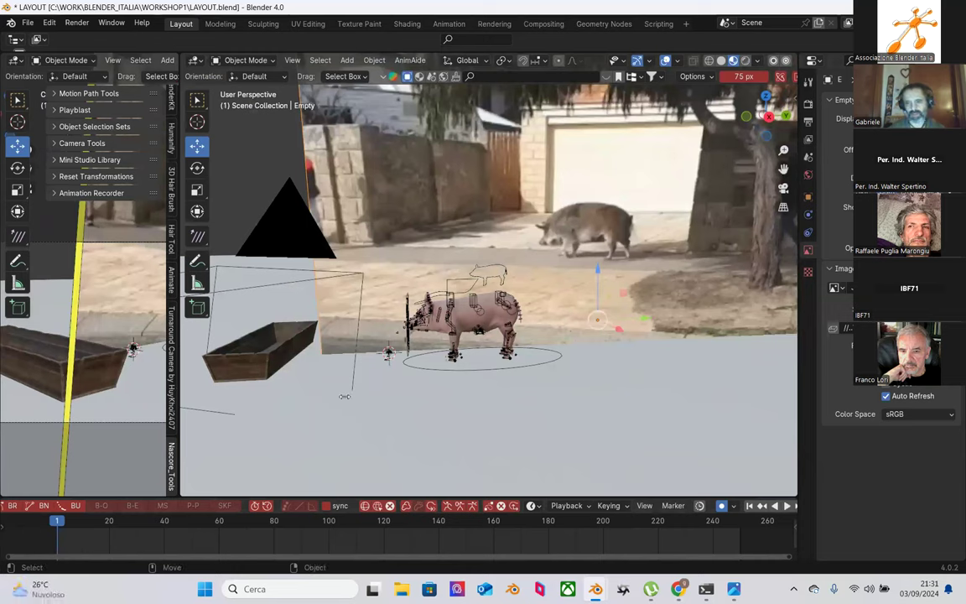
pyautogui.press('space')
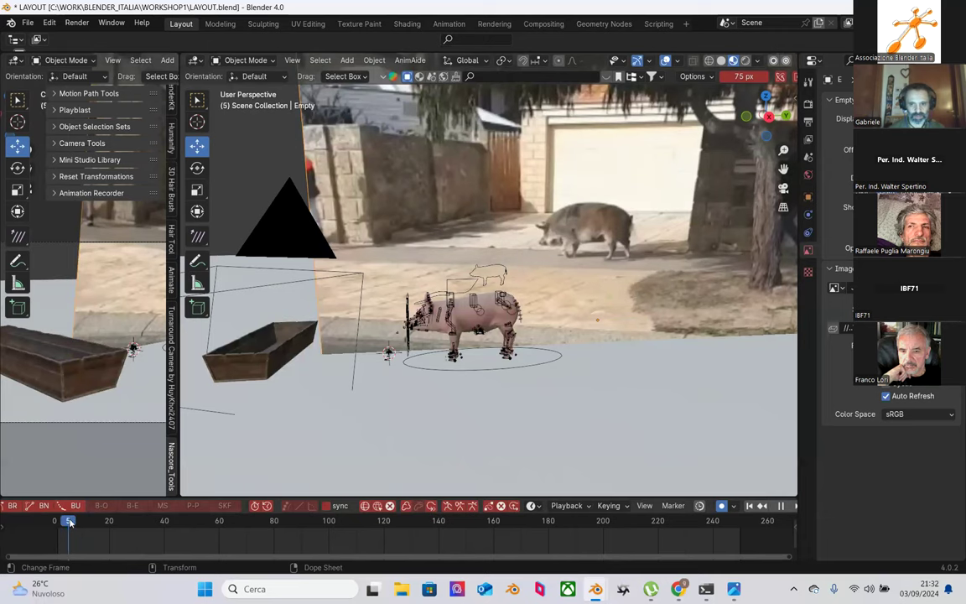
pyautogui.moveTo(58, 520)
pyautogui.mouseDown()
pyautogui.moveTo(80, 521)
pyautogui.moveTo(54, 521)
pyautogui.mouseUp()
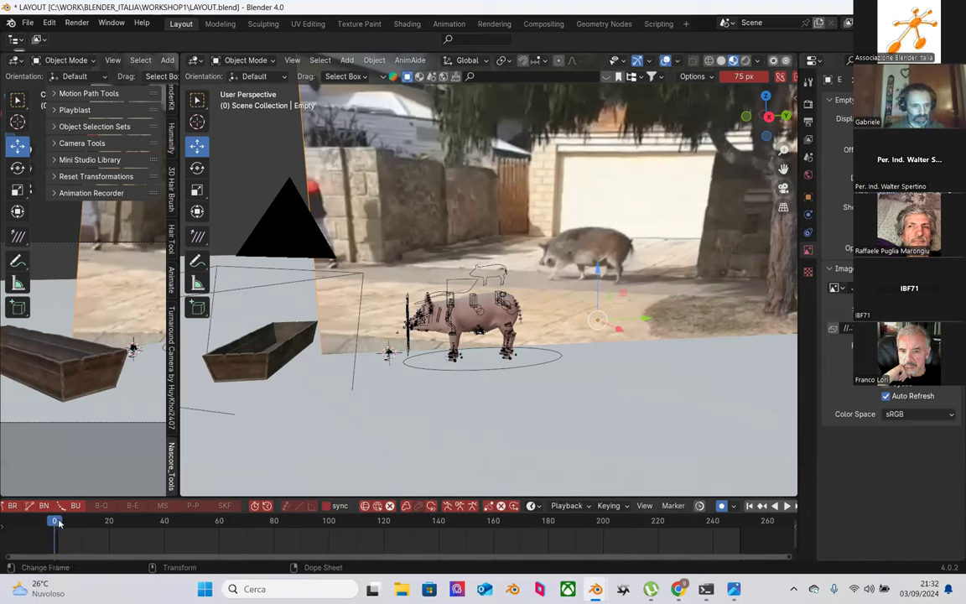
pyautogui.press('space')
pyautogui.press('Escape')
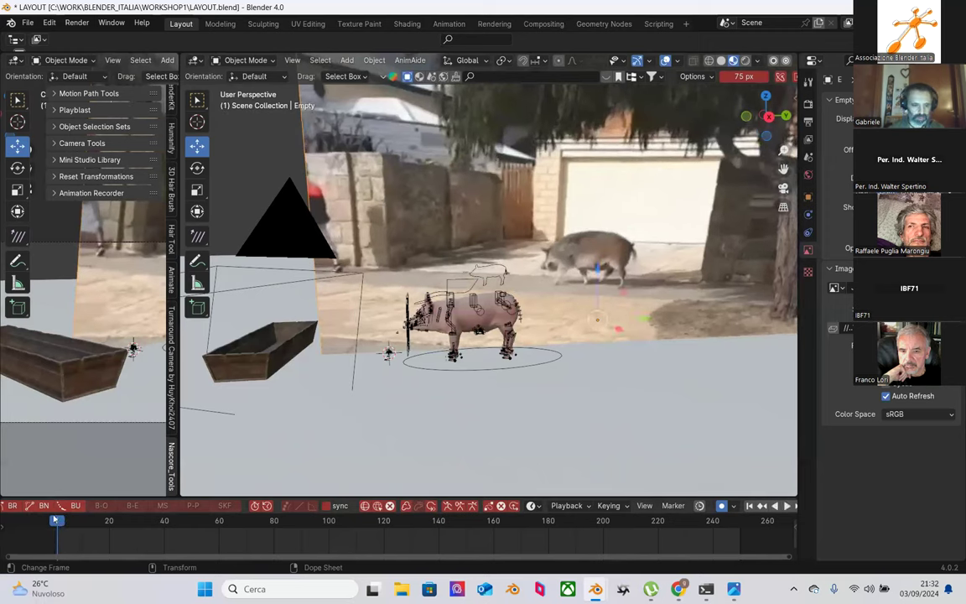
pyautogui.press('space')
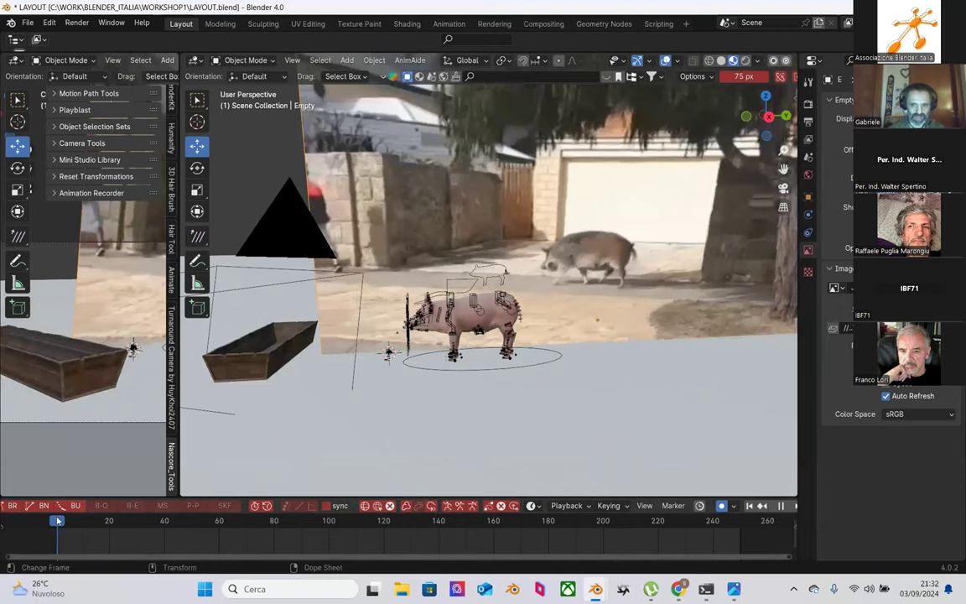
pyautogui.moveTo(58, 520); pyautogui.dragTo(107, 530)
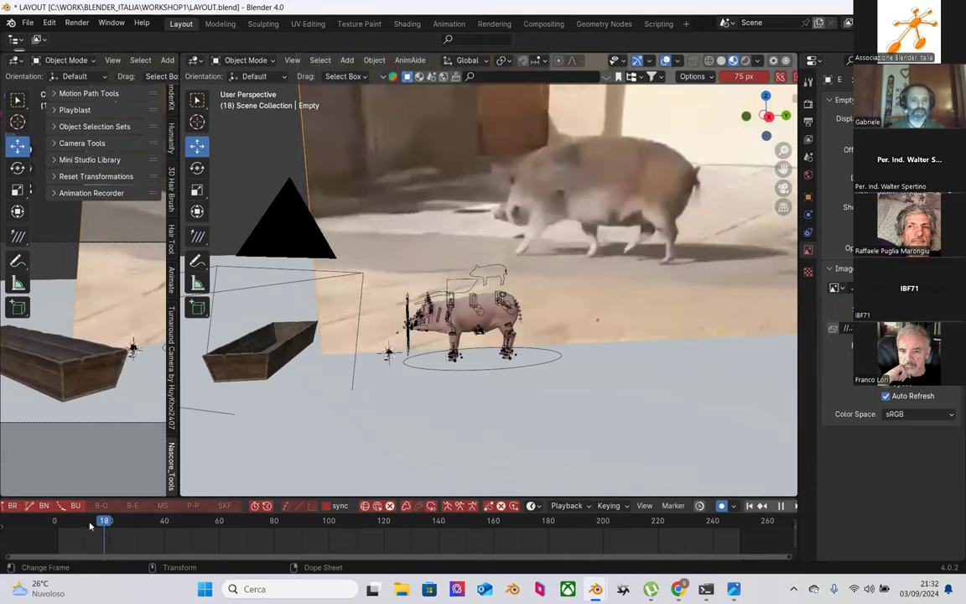
pyautogui.press('Escape')
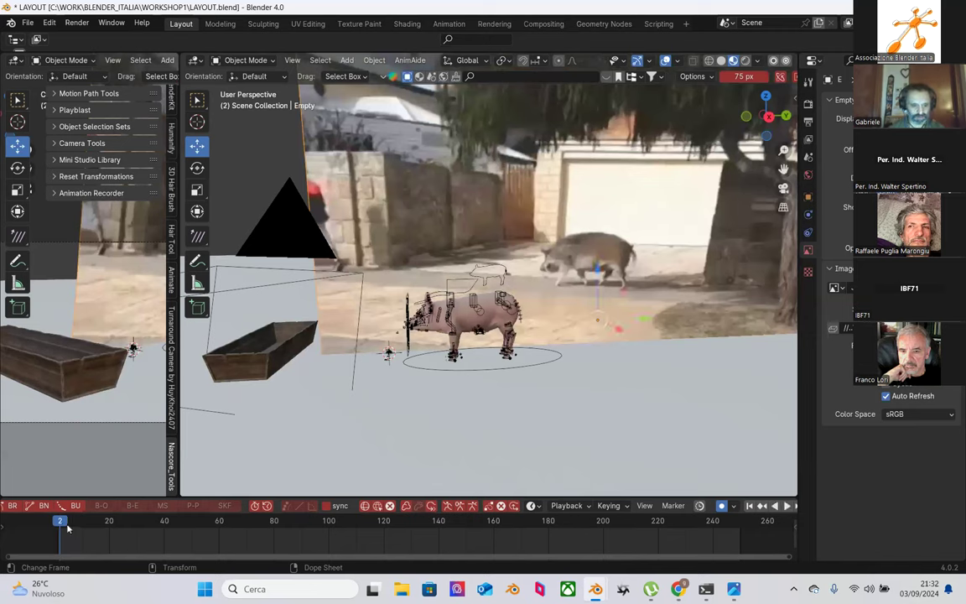
pyautogui.click(57, 521)
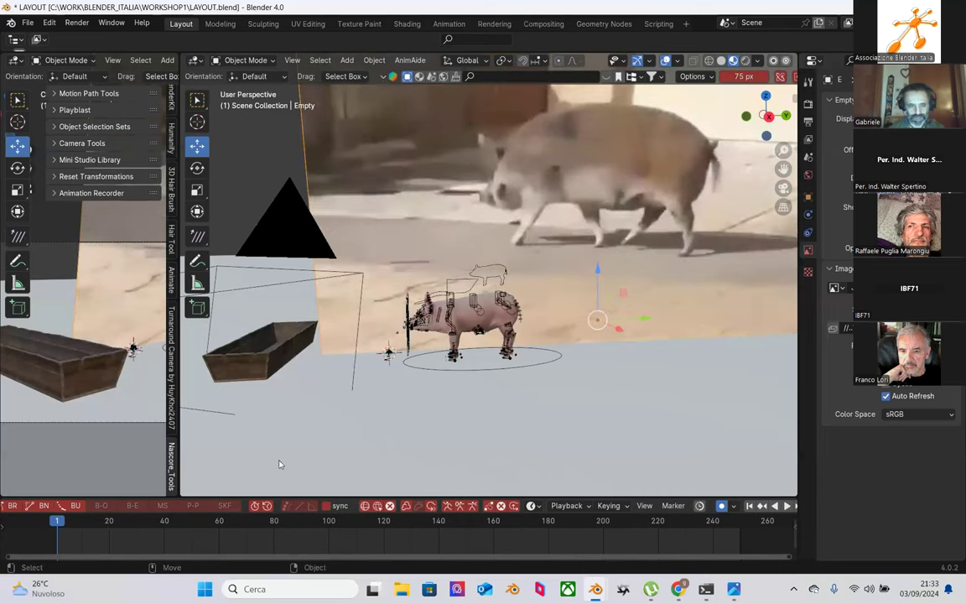
# Step: Scrub and play the reference footage between frames 1 and 42 to study the stride
pyautogui.moveTo(61, 527); pyautogui.dragTo(98, 539)
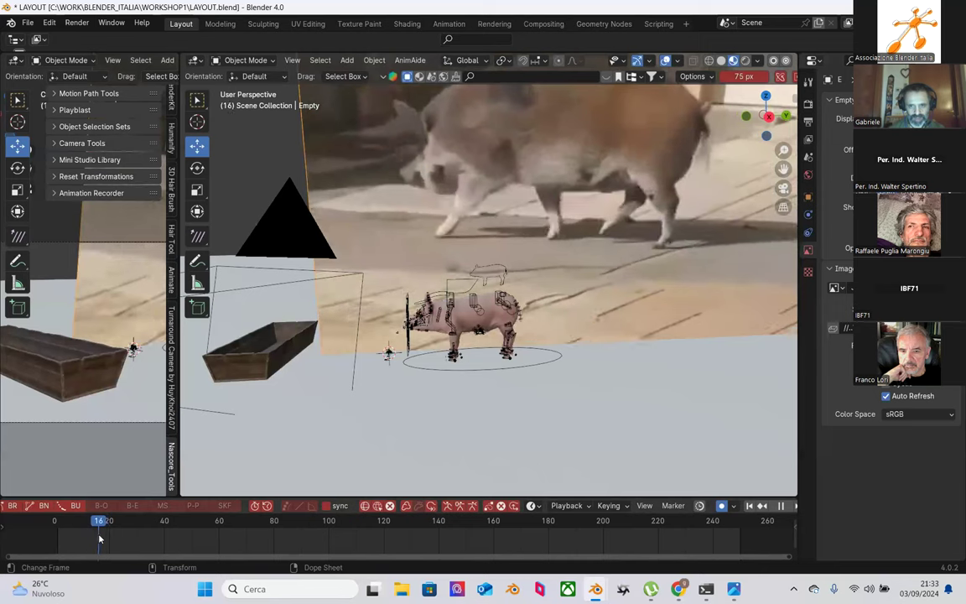
pyautogui.click(597, 319)
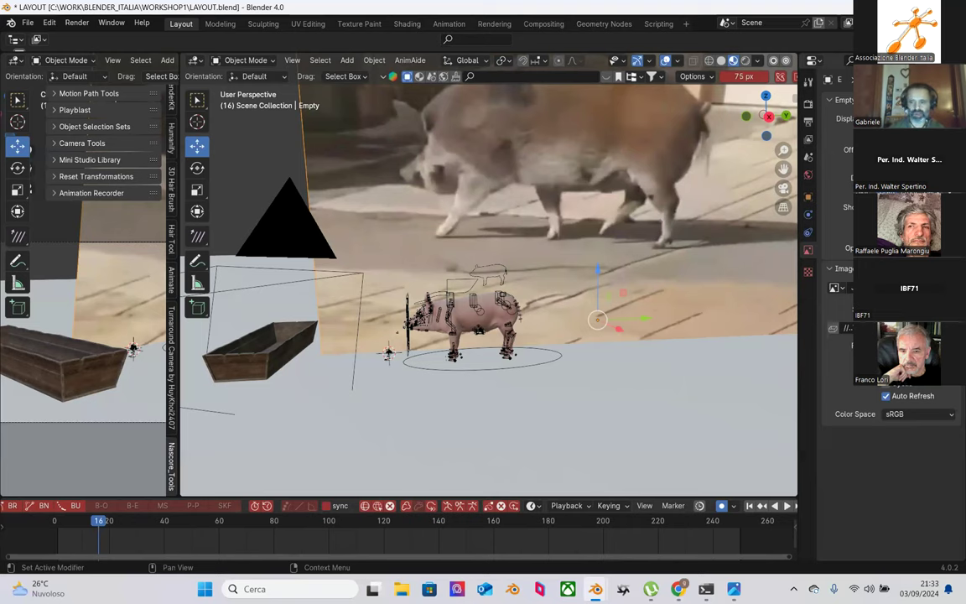
pyautogui.press('space')
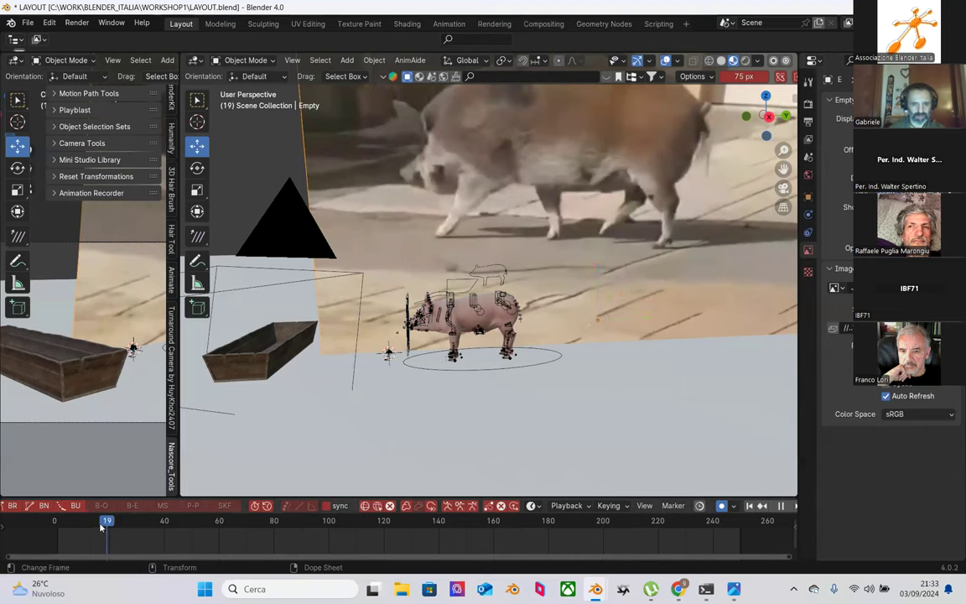
pyautogui.click(57, 520)
pyautogui.moveTo(81, 521); pyautogui.dragTo(57, 521)
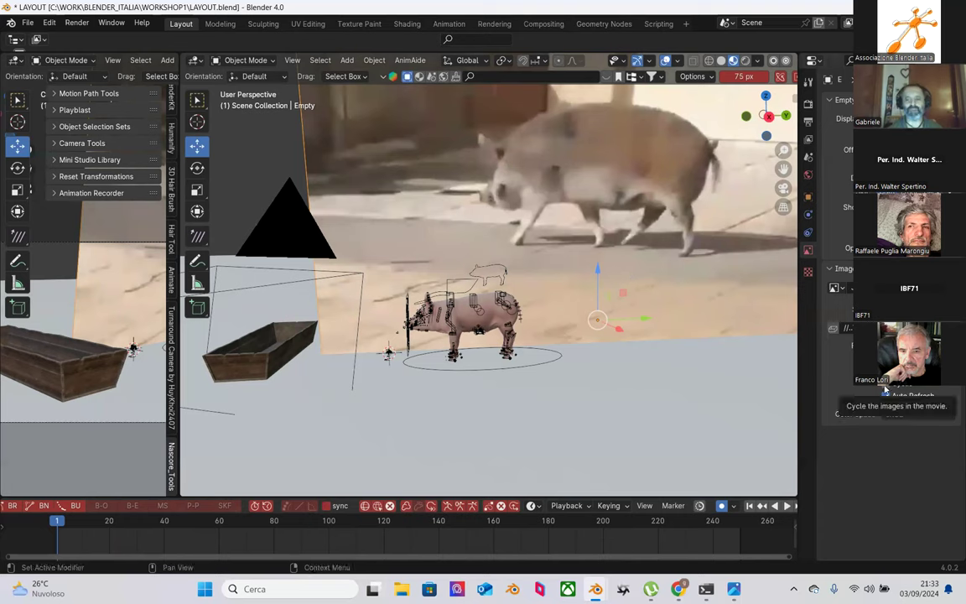
pyautogui.press('space')
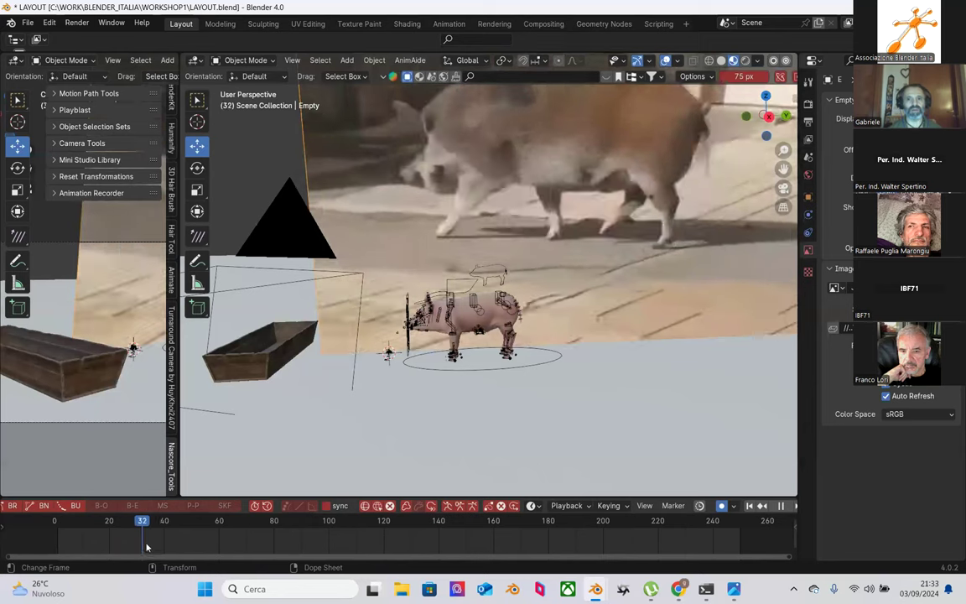
pyautogui.click(83, 539)
pyautogui.moveTo(82, 539); pyautogui.dragTo(57, 534)
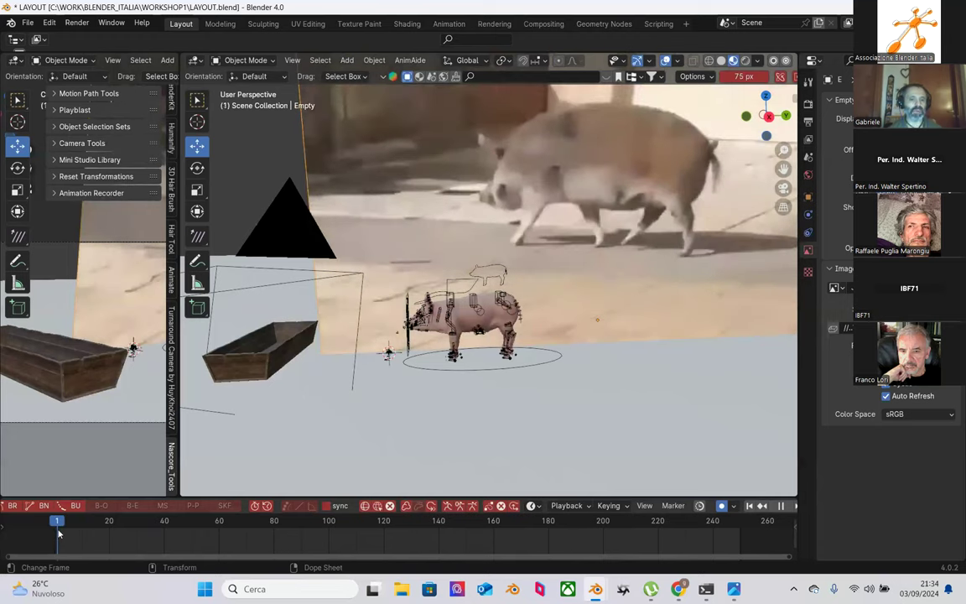
# Step: Zoom and orbit in close on the piglet and select Piglet_Rig_grp
pyautogui.scroll(3, 554, 309)
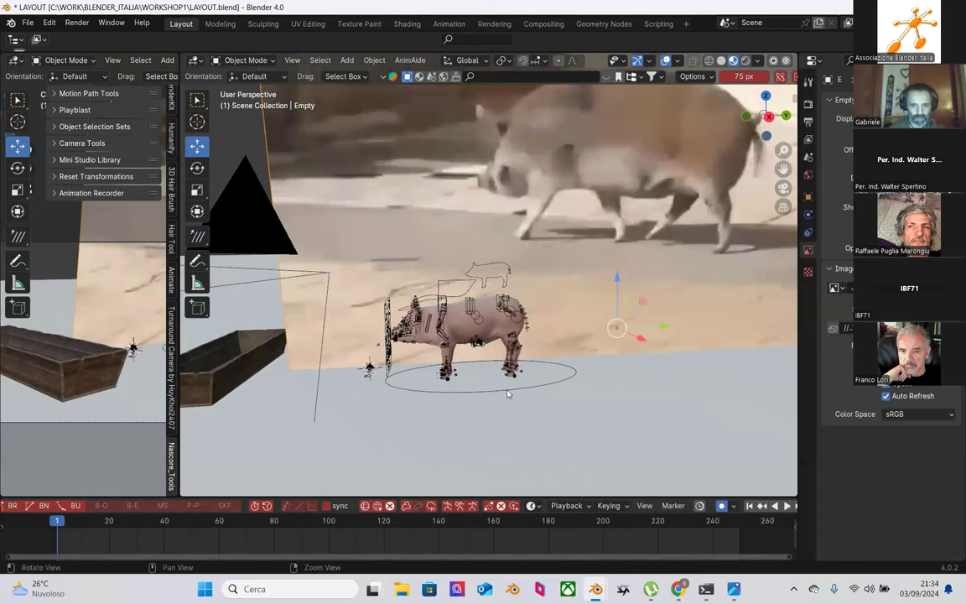
pyautogui.scroll(2, 507, 409)
pyautogui.moveTo(506, 410); pyautogui.dragTo(508, 436, button='middle')
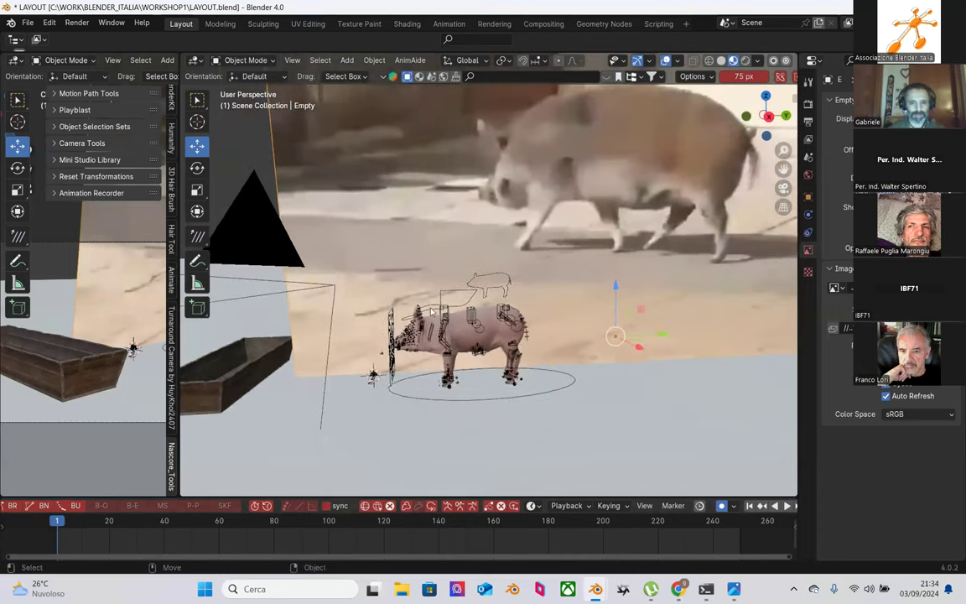
pyautogui.click(392, 280)
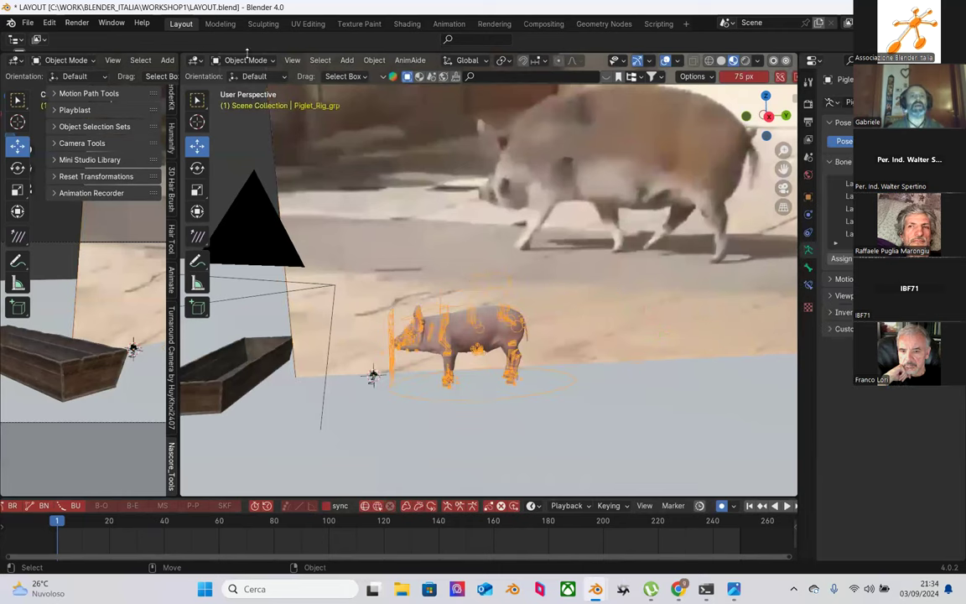
# Step: Switch the rig to Pose Mode and box-select all of the piglet's bones
pyautogui.click(247, 60)
pyautogui.click(246, 102)
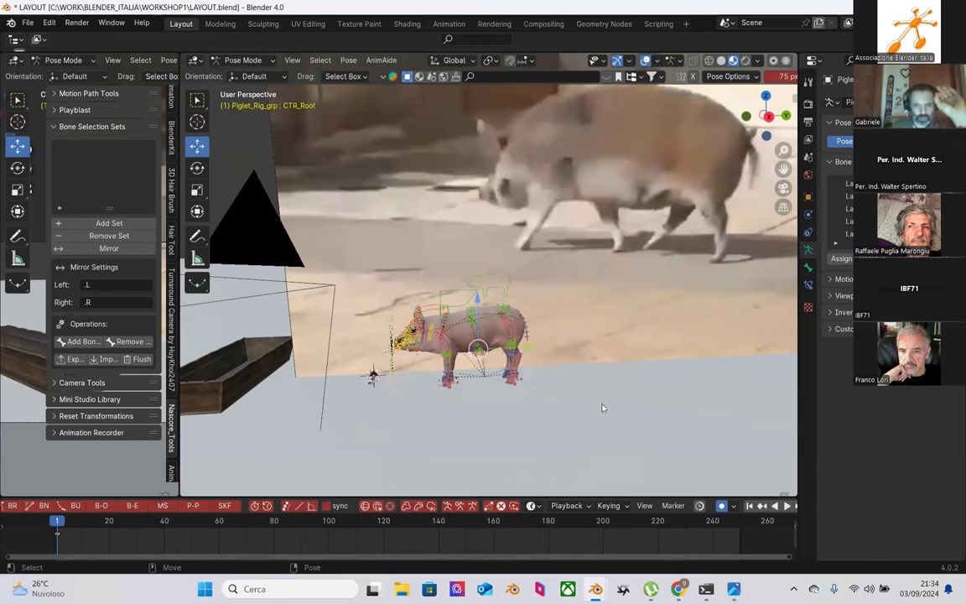
pyautogui.moveTo(324, 223); pyautogui.dragTo(602, 452)
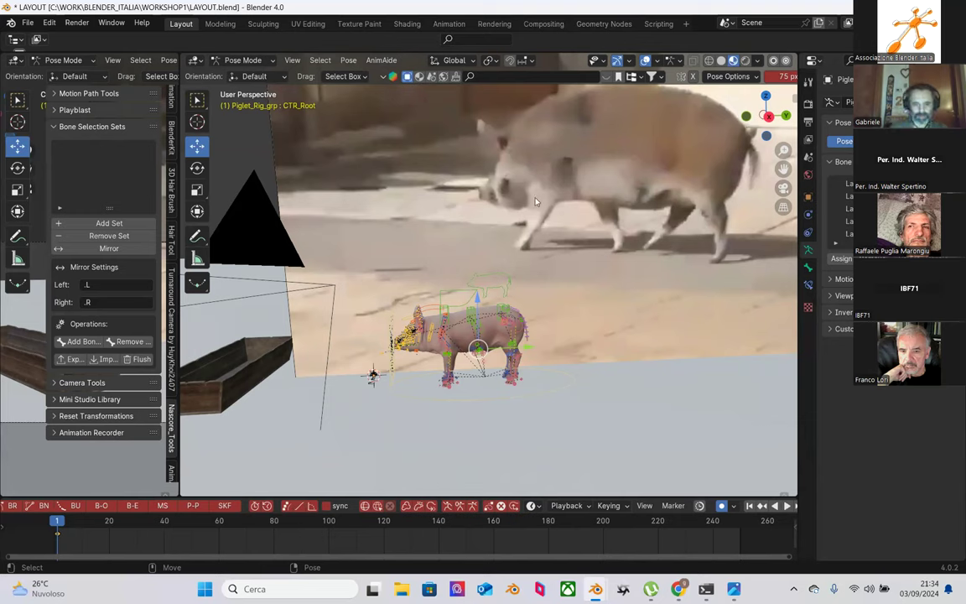
# Step: Play and scrub through frames 16, 9, 8 and 17 to compare the rig with the footage
pyautogui.press('space')
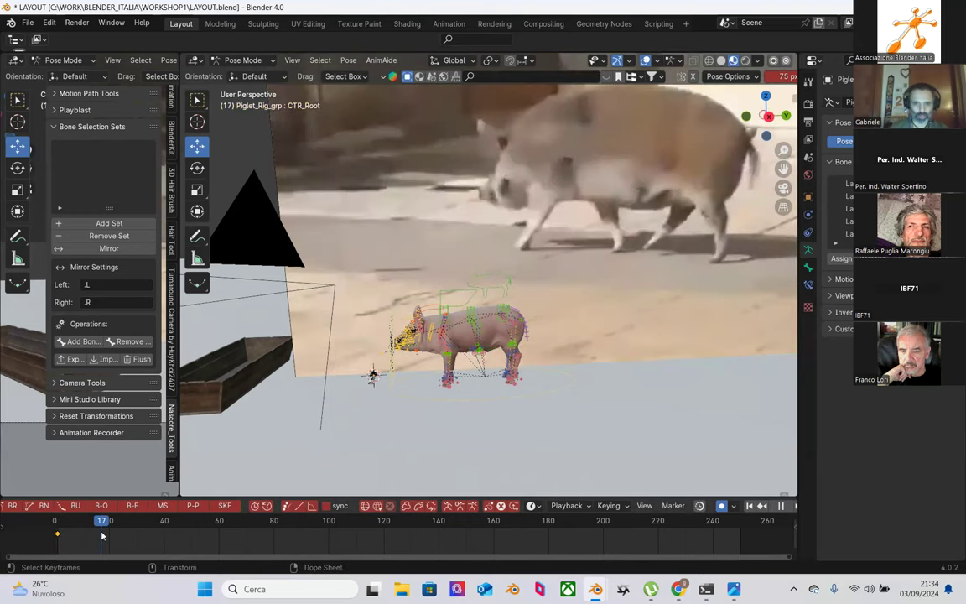
pyautogui.click(100, 535)
pyautogui.press('space')
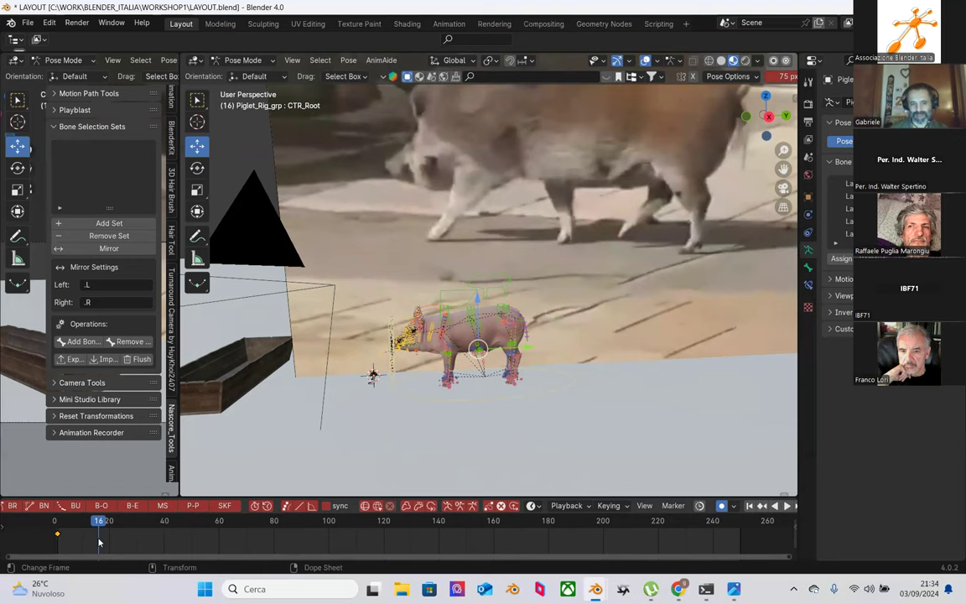
pyautogui.click(80, 521)
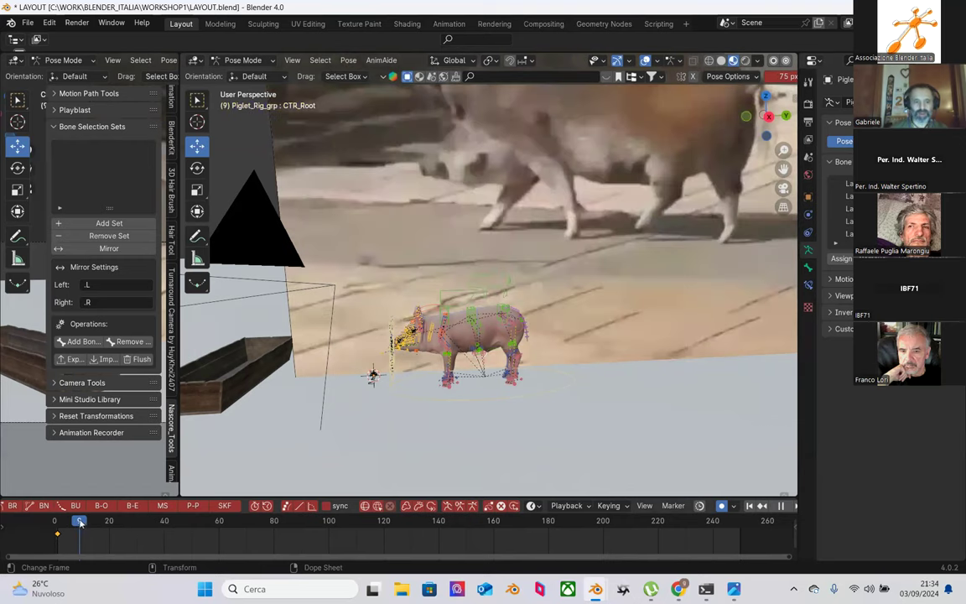
pyautogui.moveTo(80, 521); pyautogui.dragTo(102, 526)
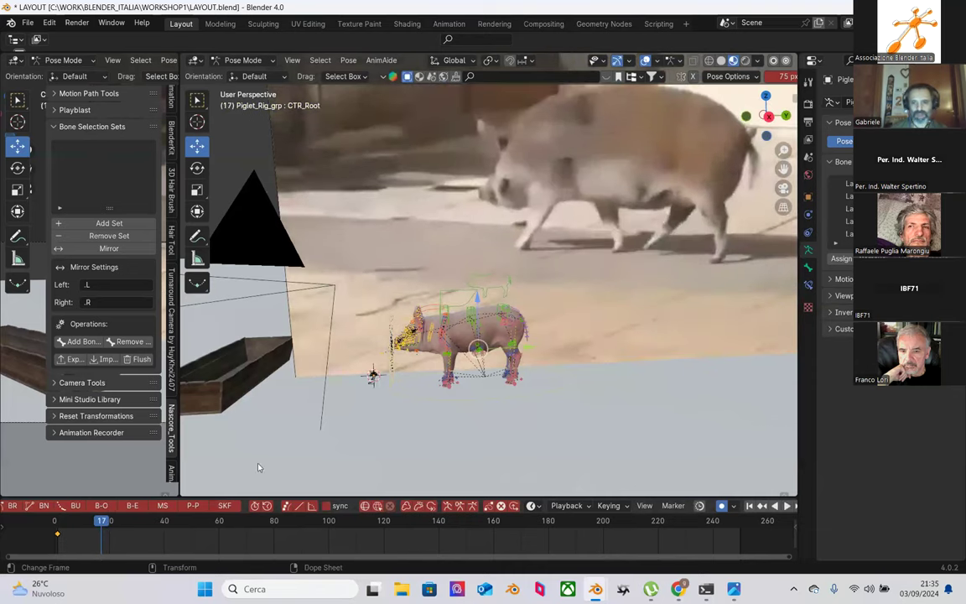
pyautogui.click(238, 60)
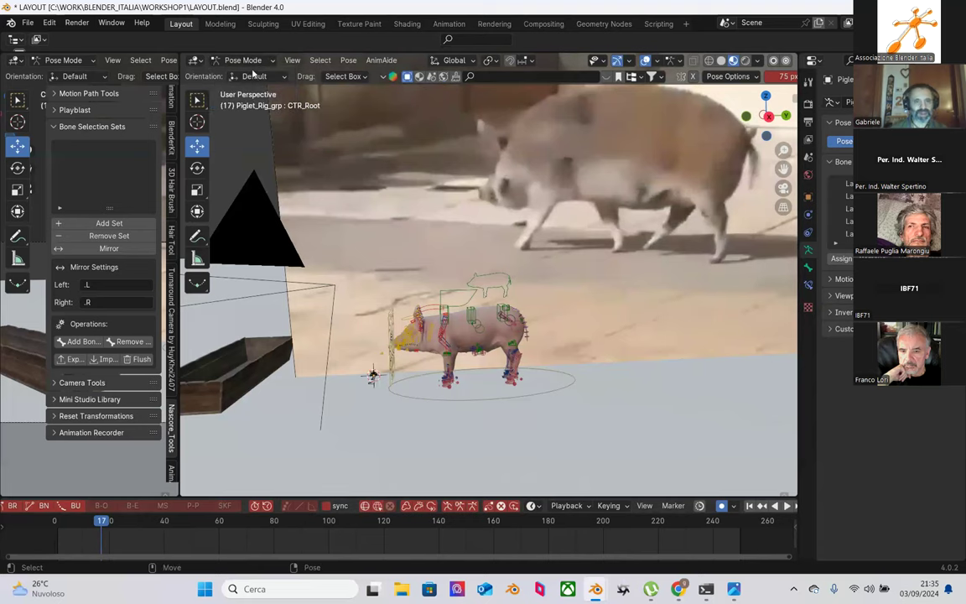
# Step: In Object Mode, select the reference image empty and play and scrub frames 1 to 17
pyautogui.click(232, 62)
pyautogui.click(248, 74)
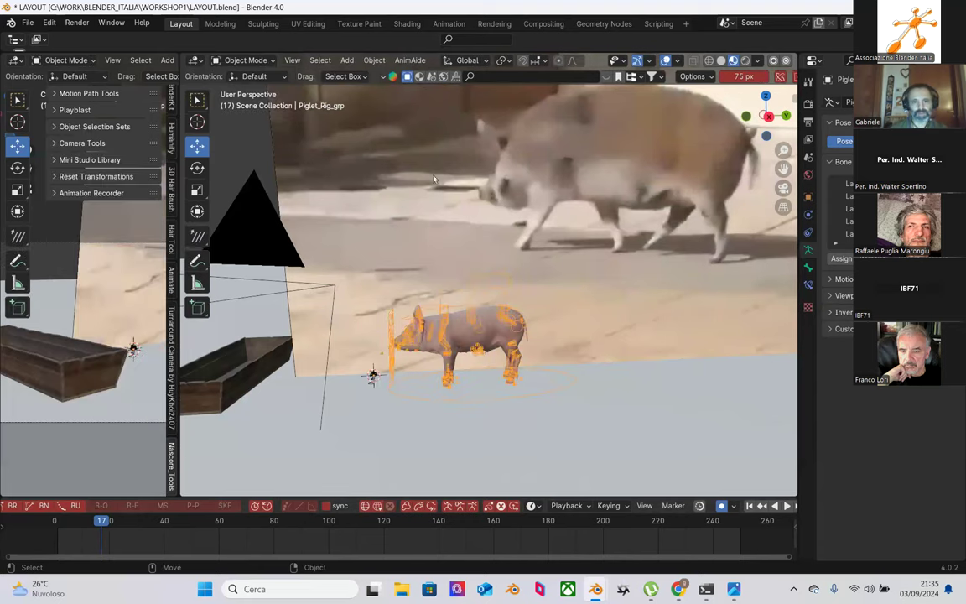
pyautogui.click(479, 231)
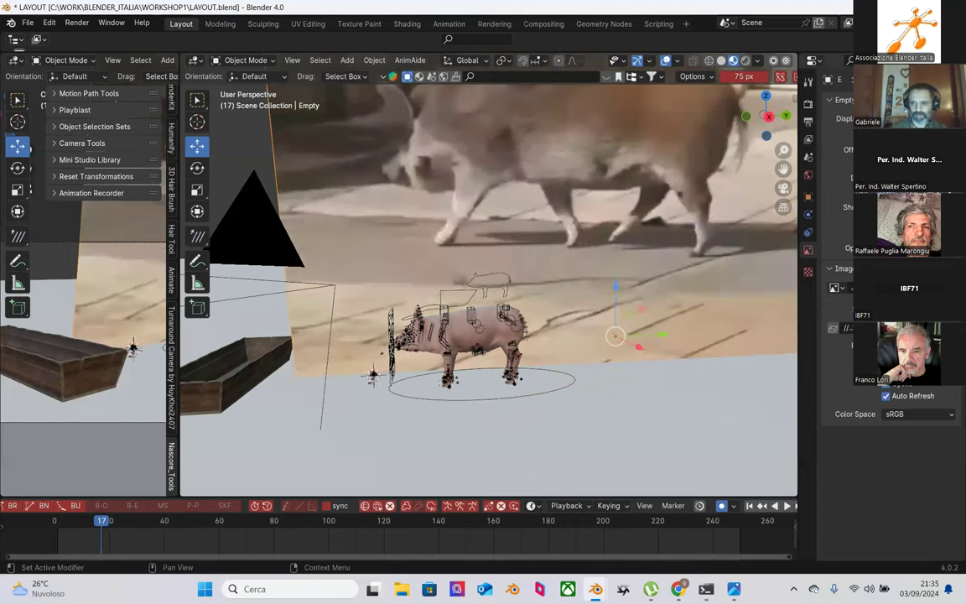
pyautogui.press('space')
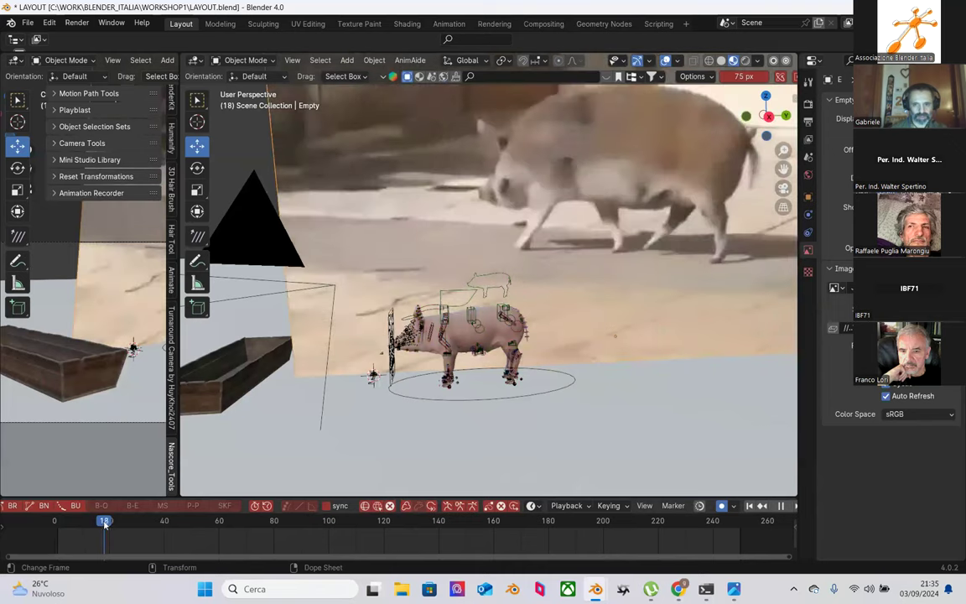
pyautogui.moveTo(104, 522); pyautogui.dragTo(58, 526)
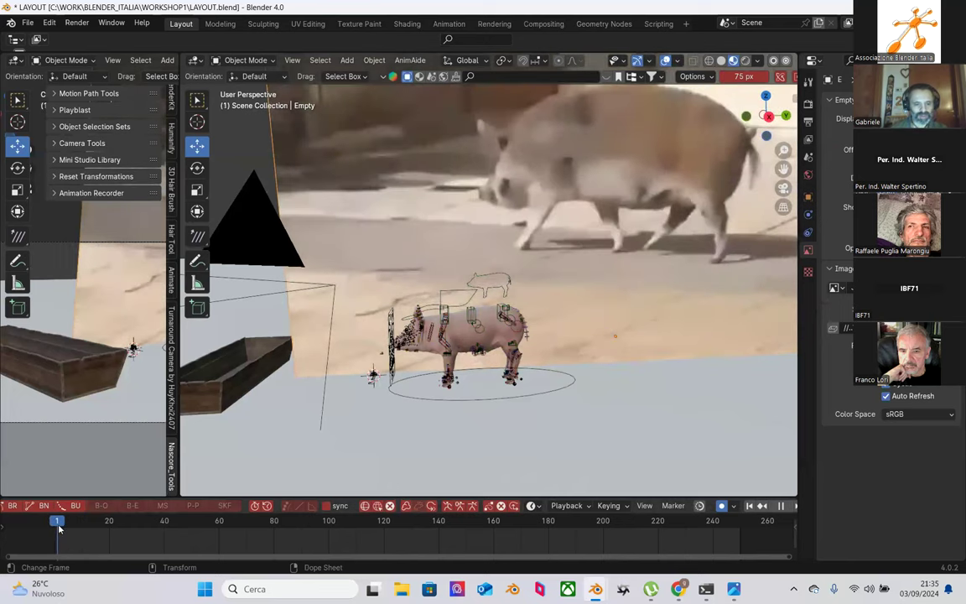
pyautogui.moveTo(59, 528); pyautogui.dragTo(81, 525)
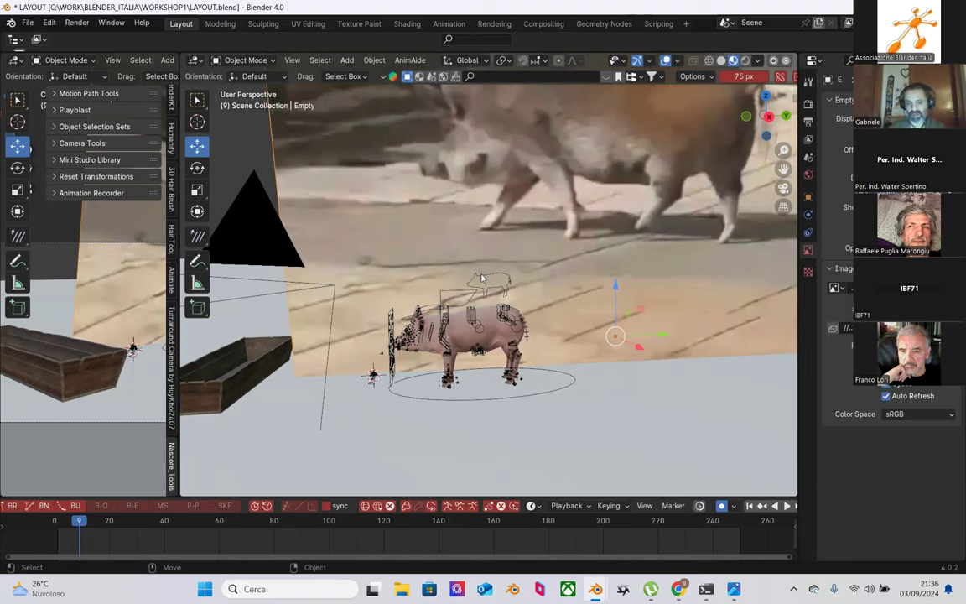
# Step: Reselect the piglet rig in Pose Mode at frame 1, box-select its controls, and scrub to compare
pyautogui.click(500, 277)
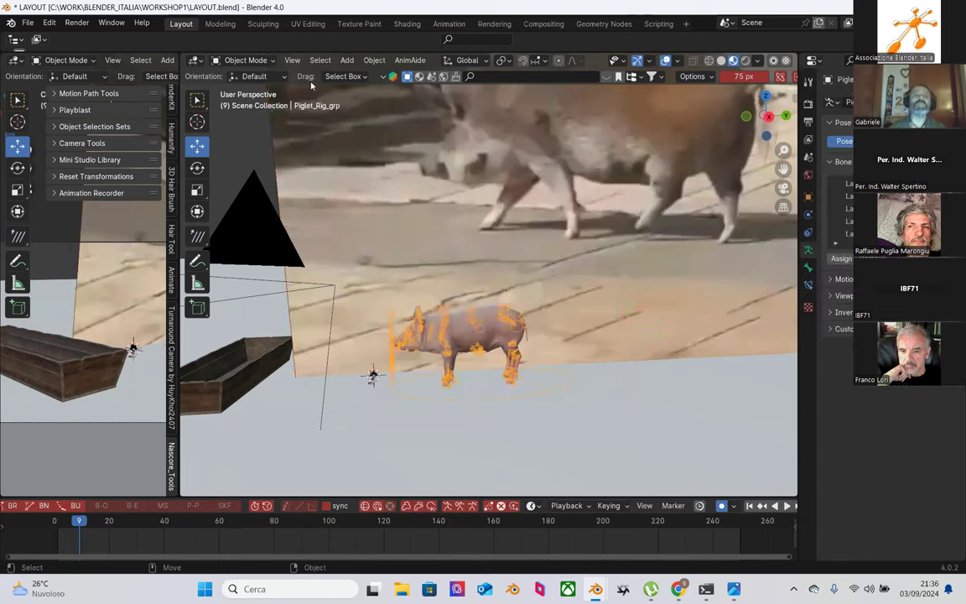
pyautogui.click(244, 61)
pyautogui.click(247, 101)
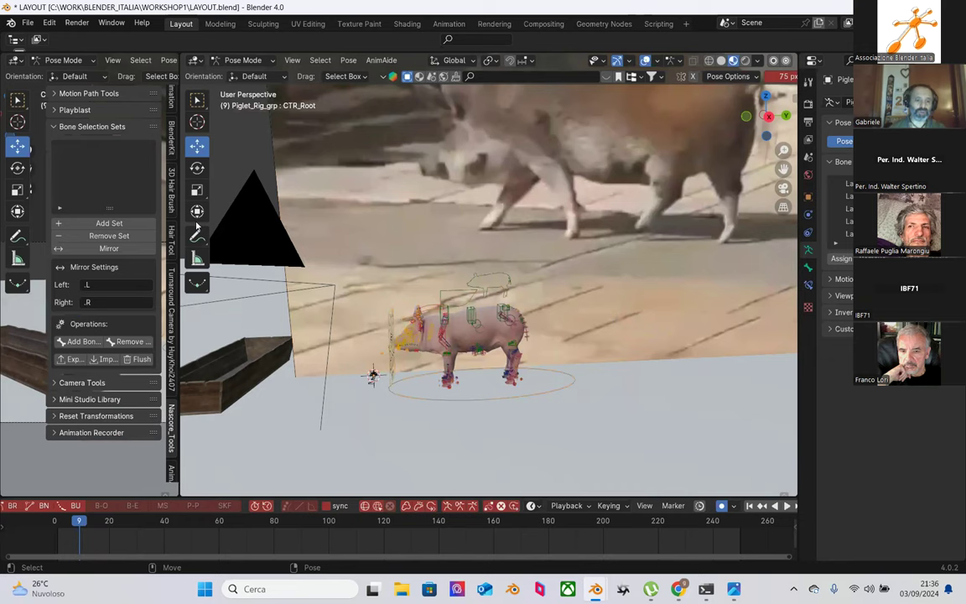
pyautogui.click(60, 521)
pyautogui.moveTo(60, 521); pyautogui.dragTo(57, 521)
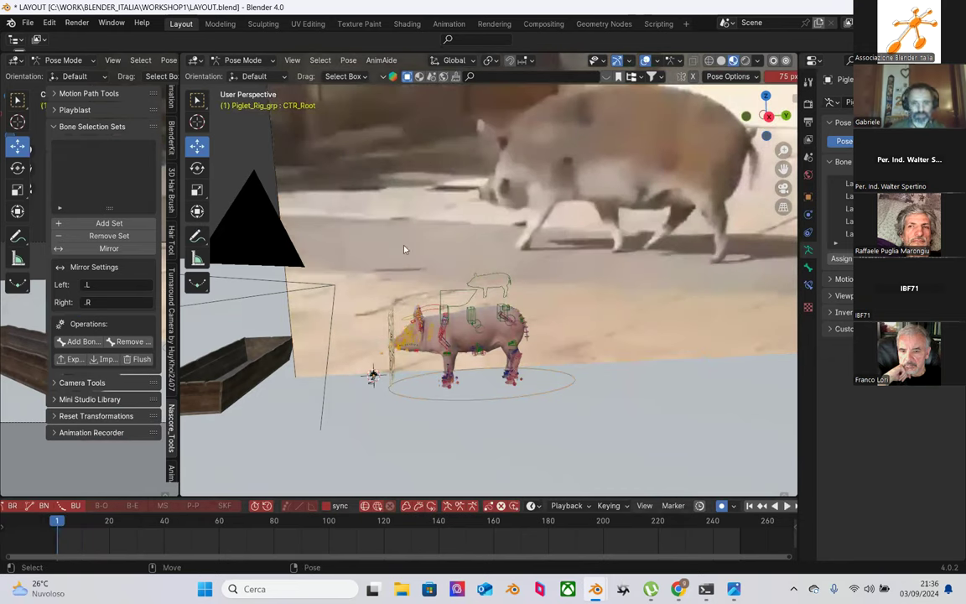
pyautogui.moveTo(347, 225); pyautogui.dragTo(644, 495)
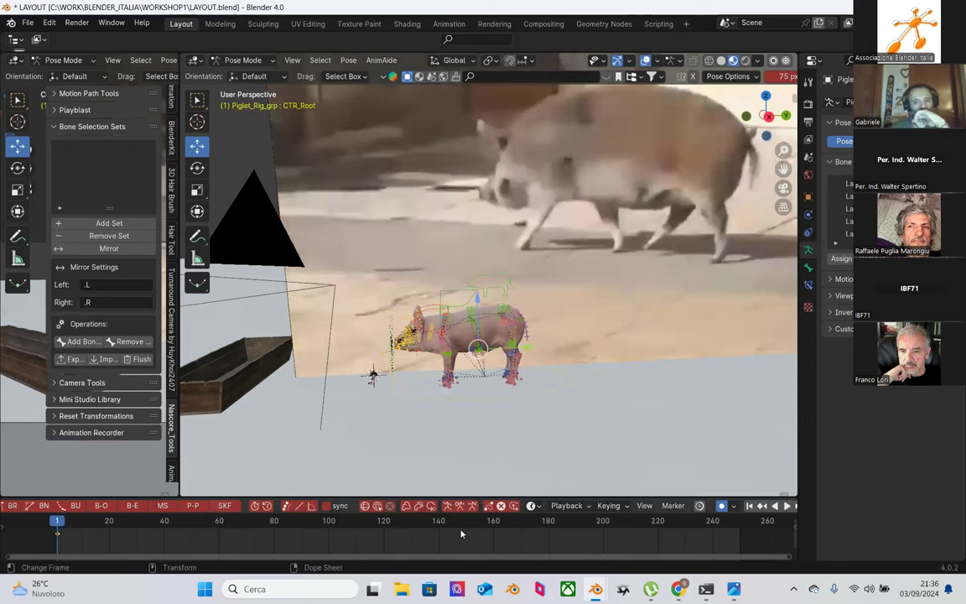
pyautogui.scroll(2, 435, 375)
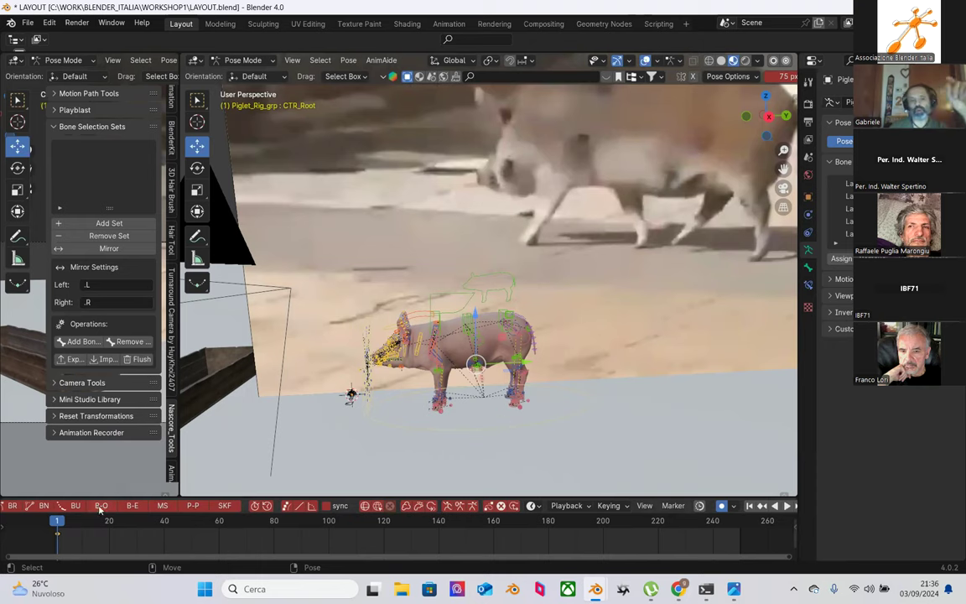
pyautogui.moveTo(65, 525); pyautogui.dragTo(70, 526)
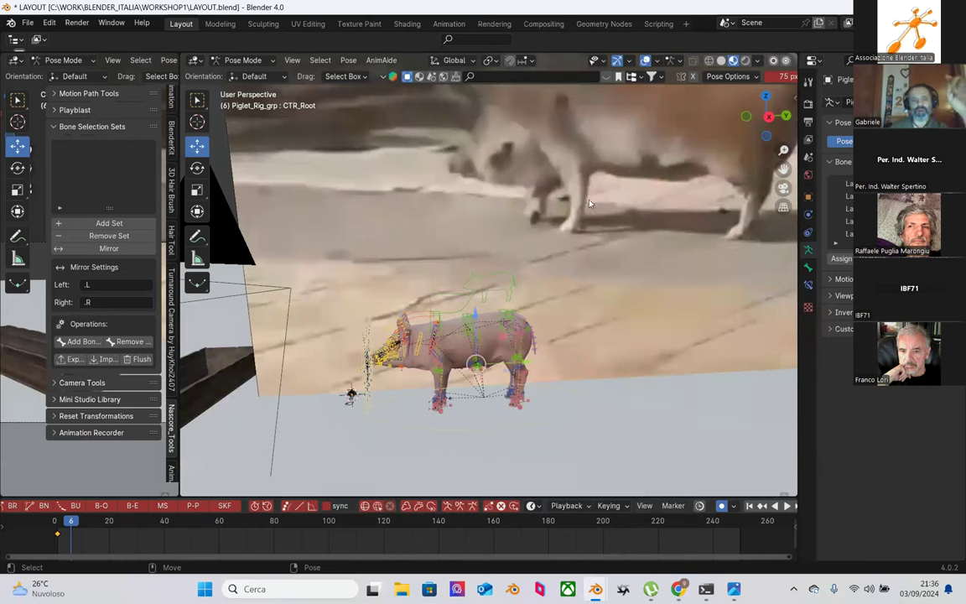
pyautogui.moveTo(108, 520); pyautogui.dragTo(57, 521)
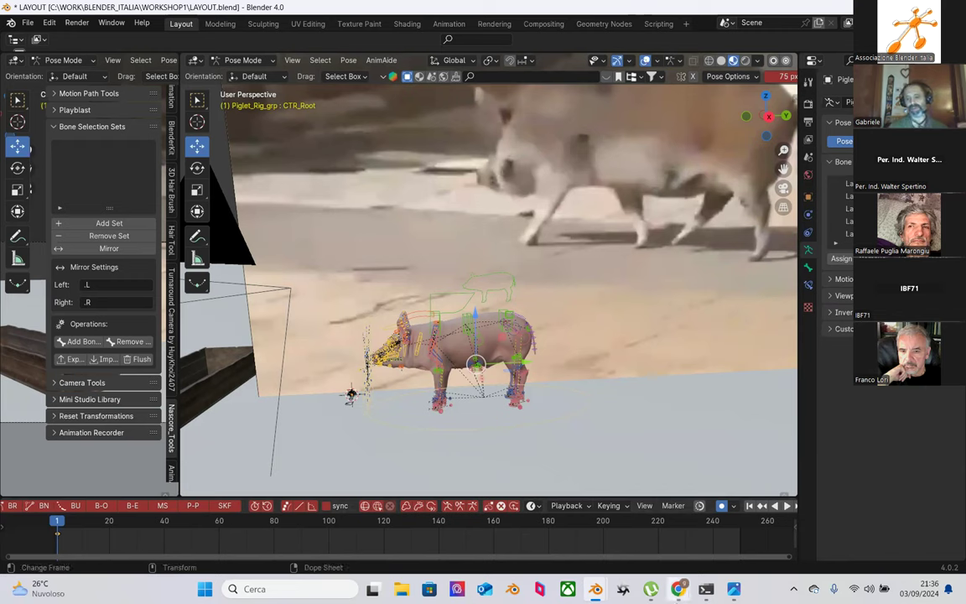
# Step: Copy the Maya to Blender YouTube video's web address
pyautogui.moveTo(677, 589)
pyautogui.click(662, 547)
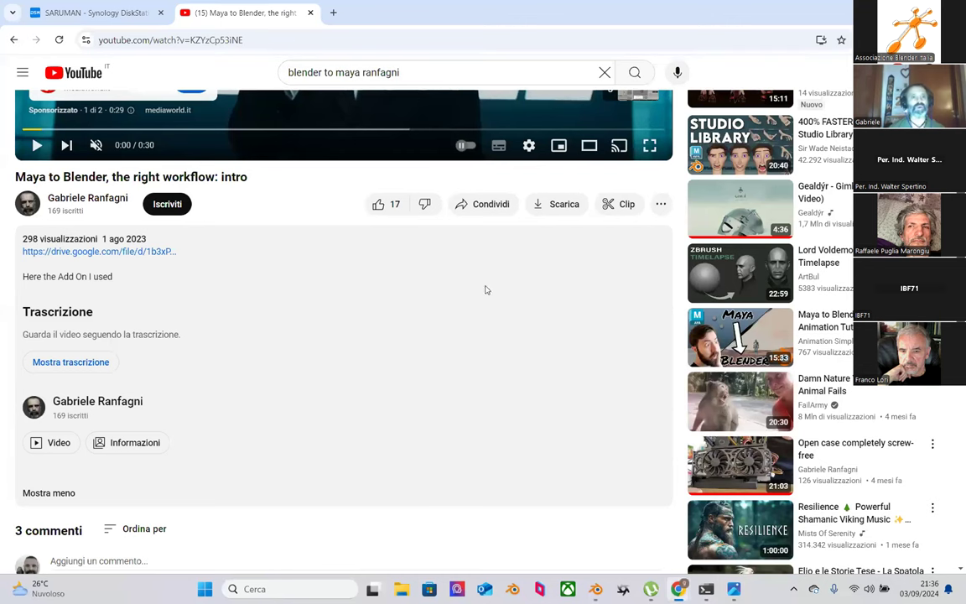
pyautogui.click(235, 41)
pyautogui.hotkey('ctrl', 'c')
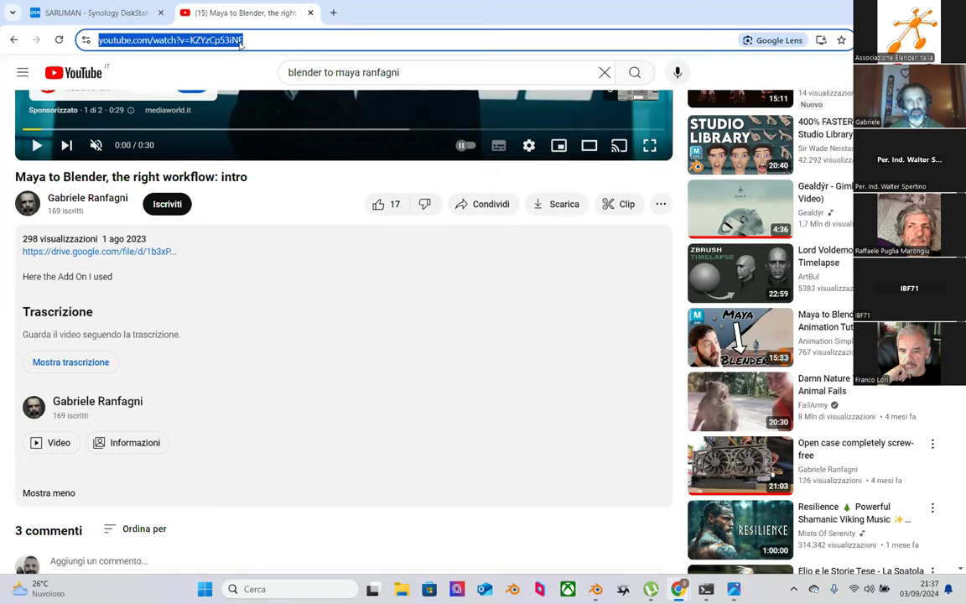
# Step: Switch via the taskbar to the Zoom meeting tab in Chrome
pyautogui.moveTo(677, 589)
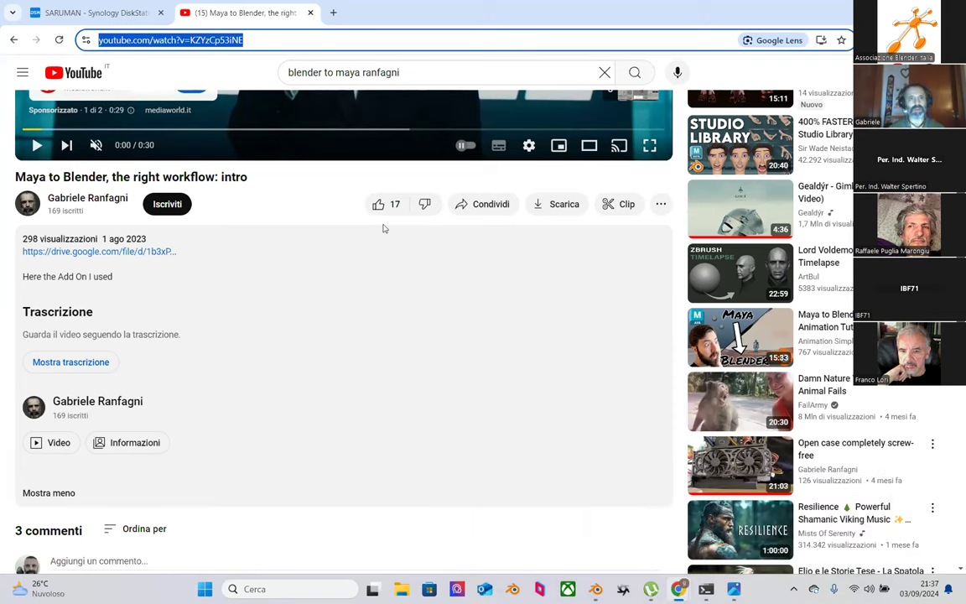
pyautogui.moveTo(596, 588)
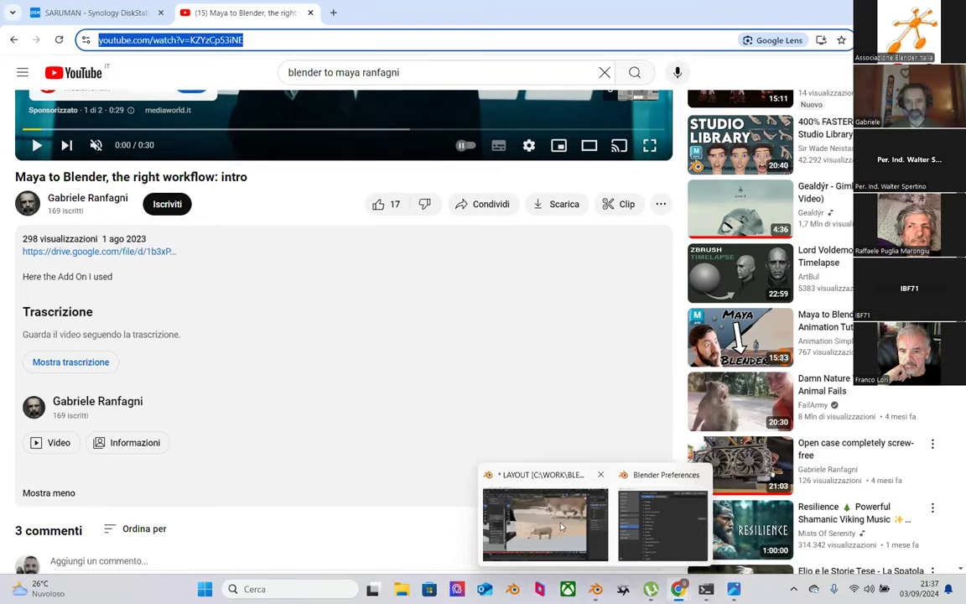
pyautogui.click(564, 527)
pyautogui.moveTo(678, 589)
pyautogui.click(594, 526)
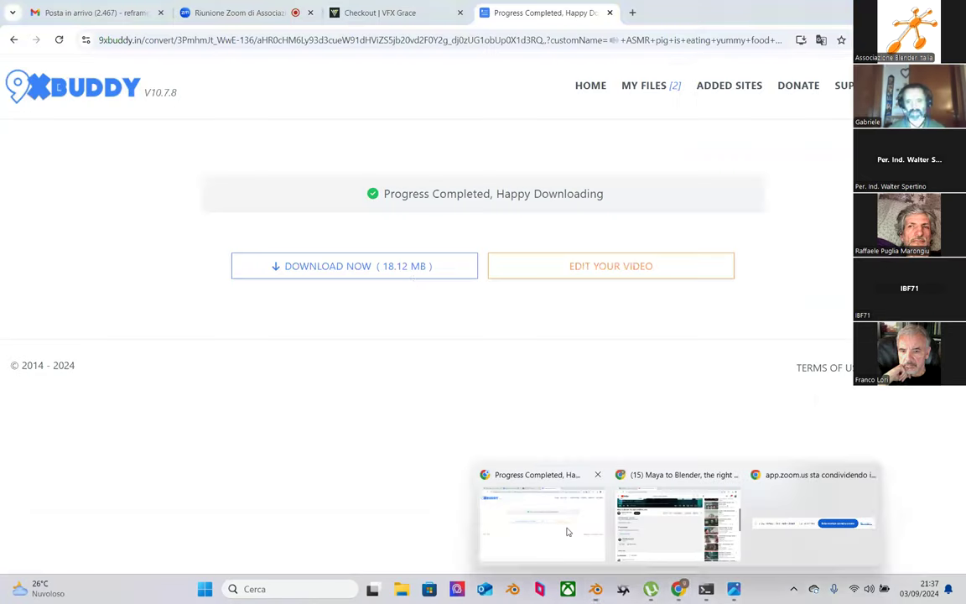
pyautogui.click(220, 12)
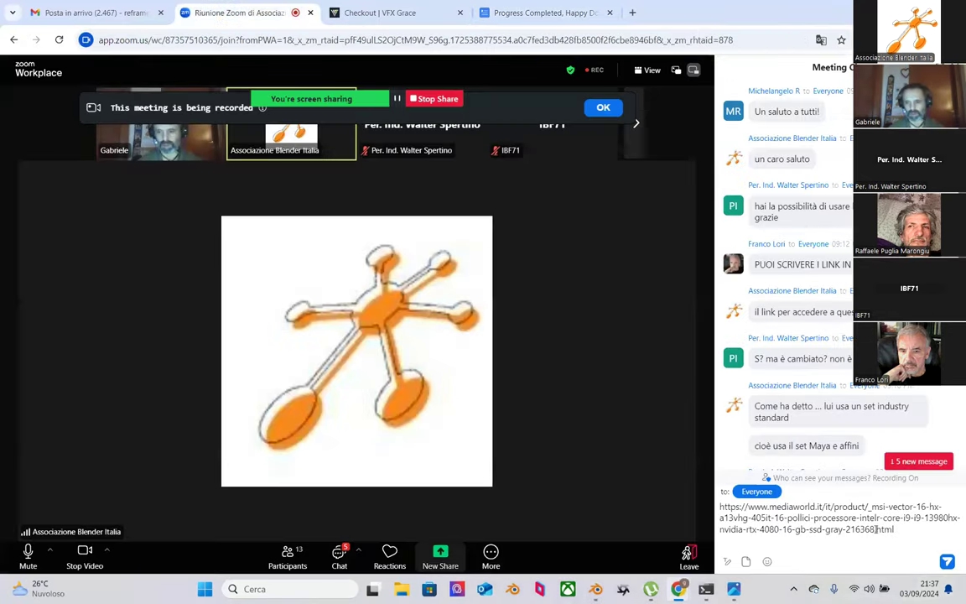
# Step: Replace the old chat text with the YouTube link, send it to everyone, and return to Blender
pyautogui.tripleClick(798, 520)
pyautogui.hotkey('ctrl', 'v')
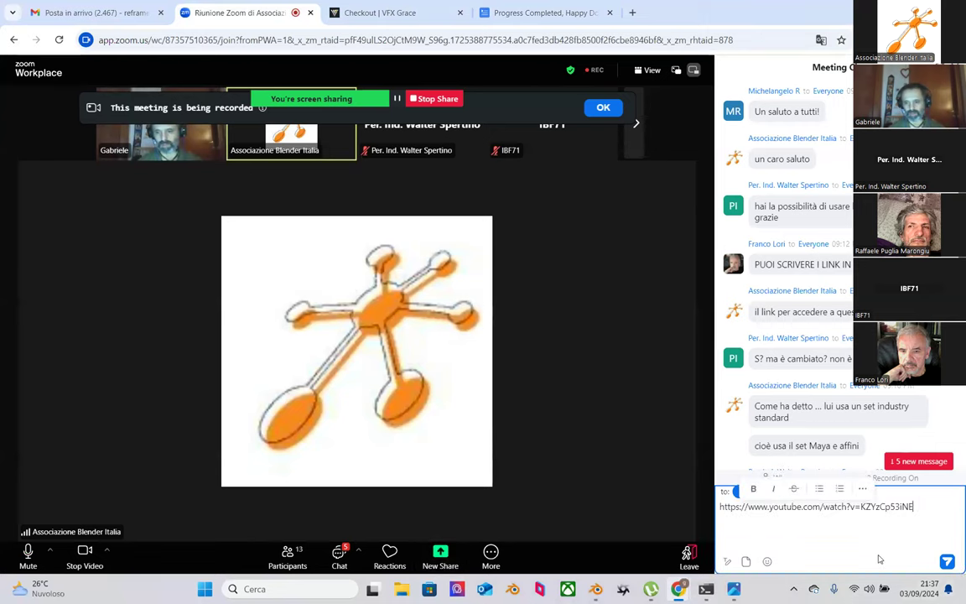
pyautogui.press('Return')
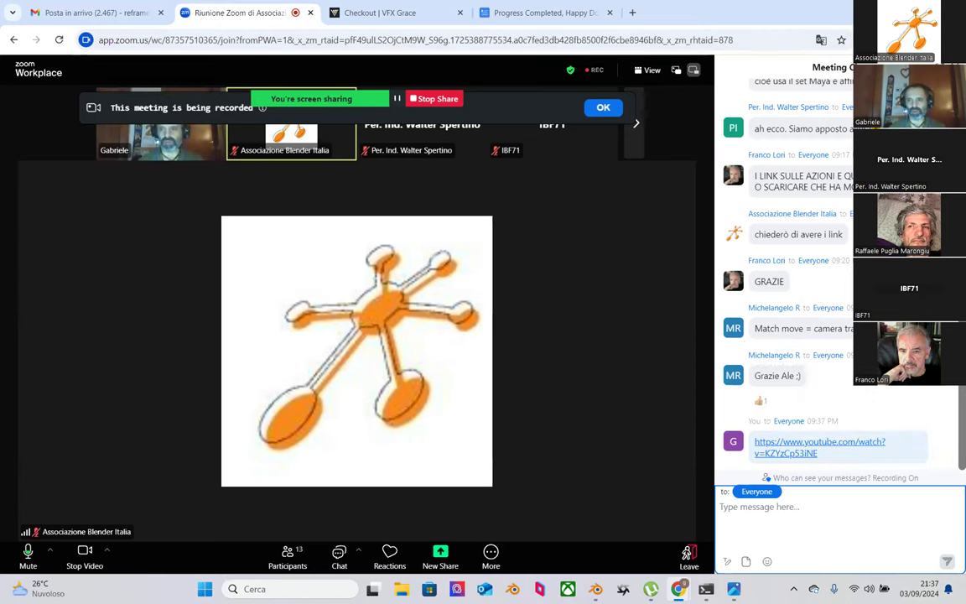
pyautogui.click(595, 589)
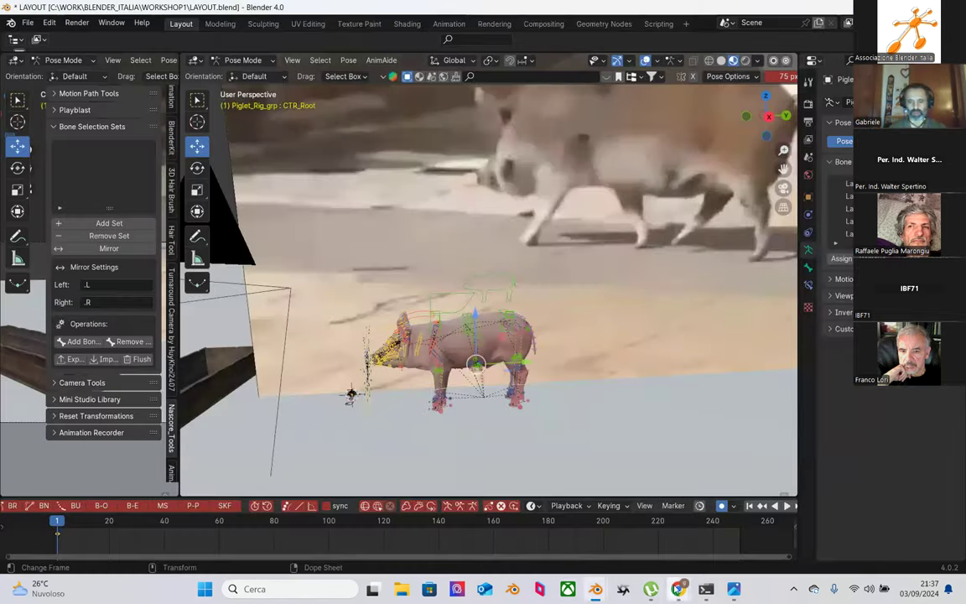
# Step: Bring YouTube forward and open the drive.google.com link in the video description
pyautogui.moveTo(678, 588)
pyautogui.click(679, 524)
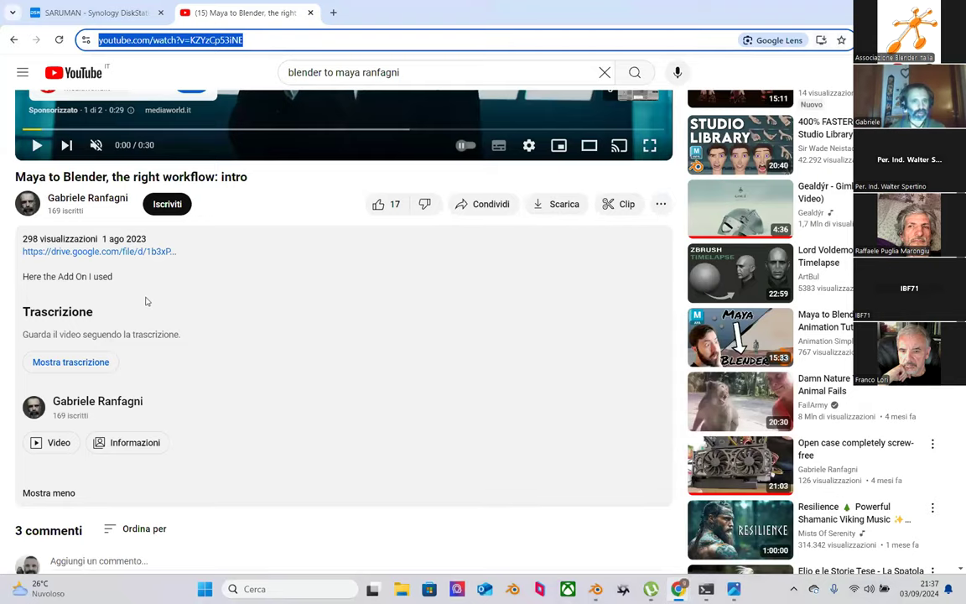
pyautogui.scroll(2, 126, 402)
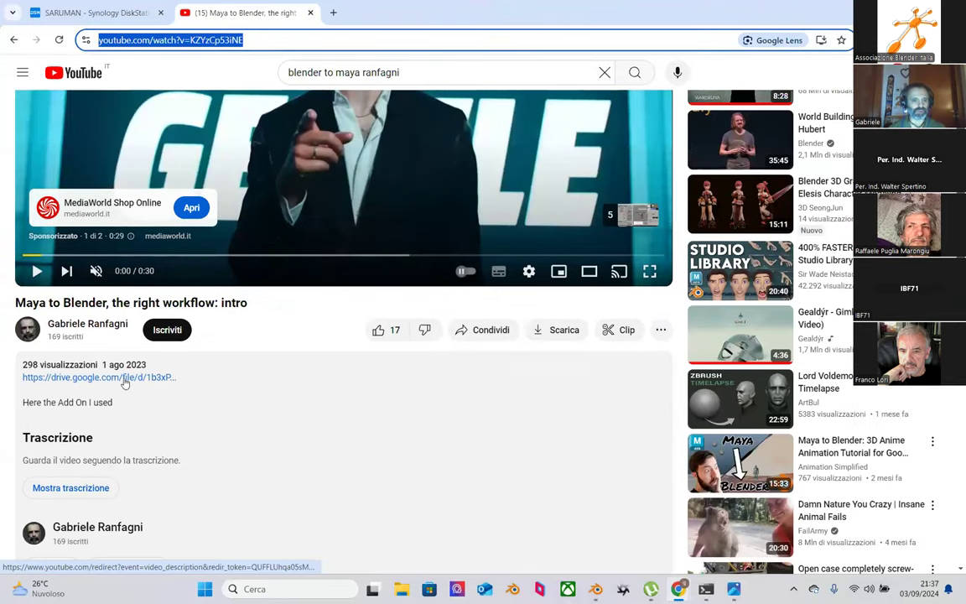
pyautogui.click(124, 379)
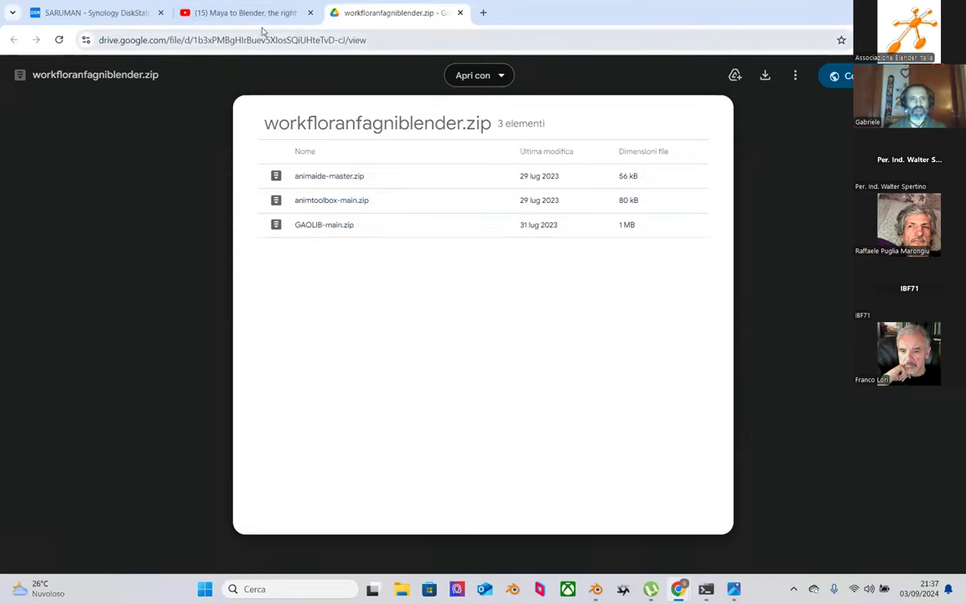
# Step: Copy the workfloranfagniblender.zip Drive address and switch back to the Zoom meeting window
pyautogui.click(300, 41)
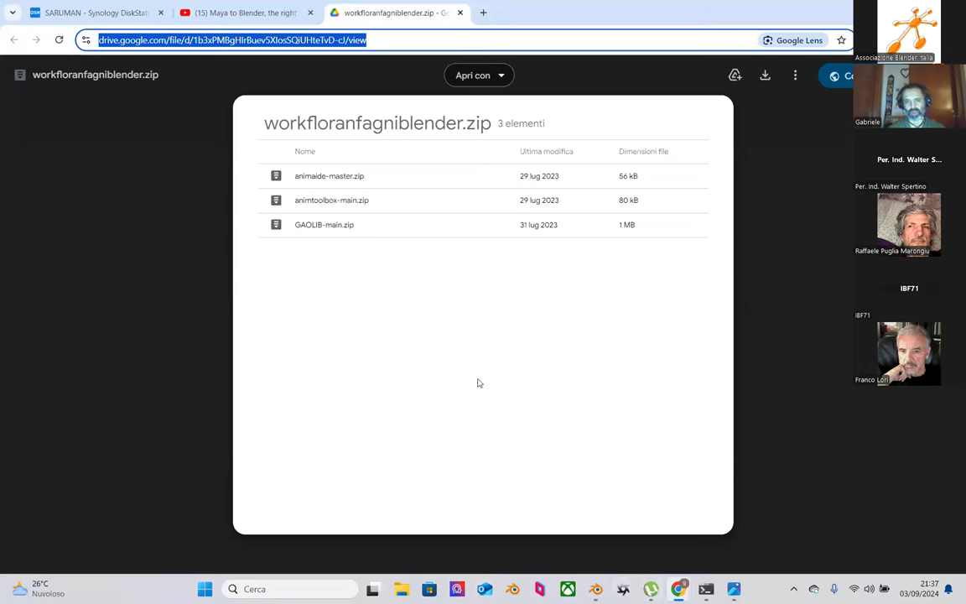
pyautogui.moveTo(677, 590)
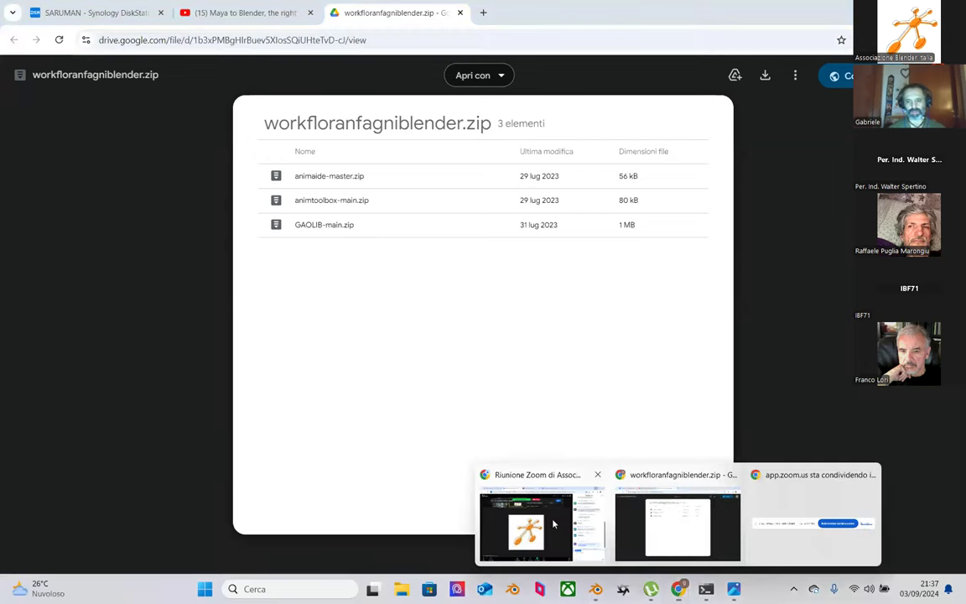
pyautogui.click(526, 521)
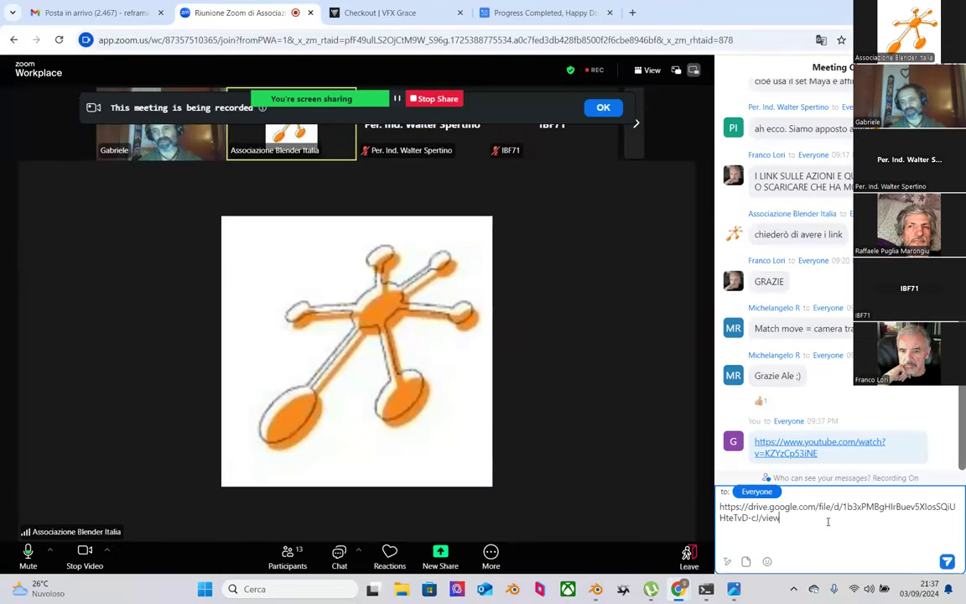
# Step: Paste and send the Drive link for workfloranfagniblender.zip to everyone in the Zoom chat
pyautogui.press('Return')
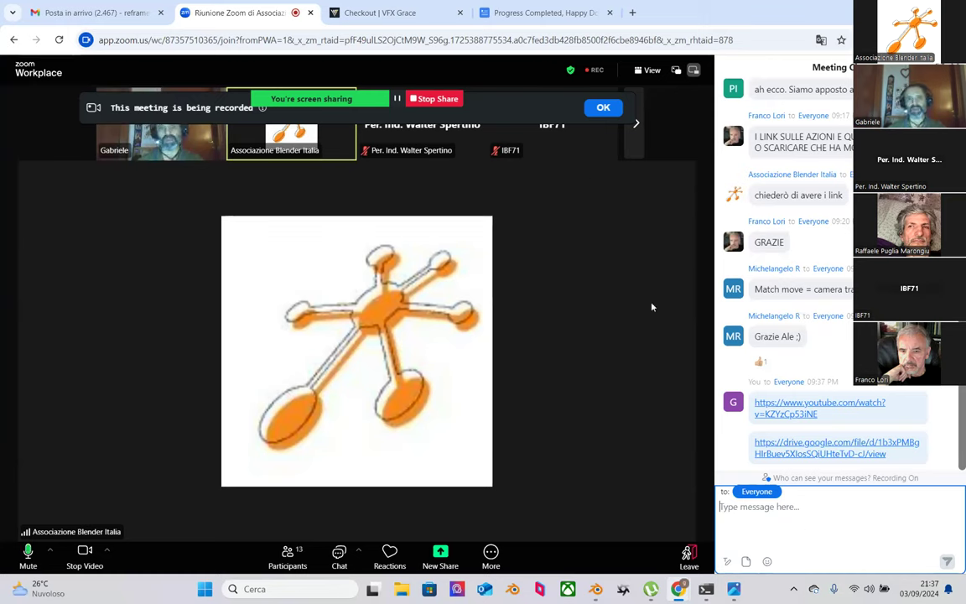
pyautogui.moveTo(706, 589)
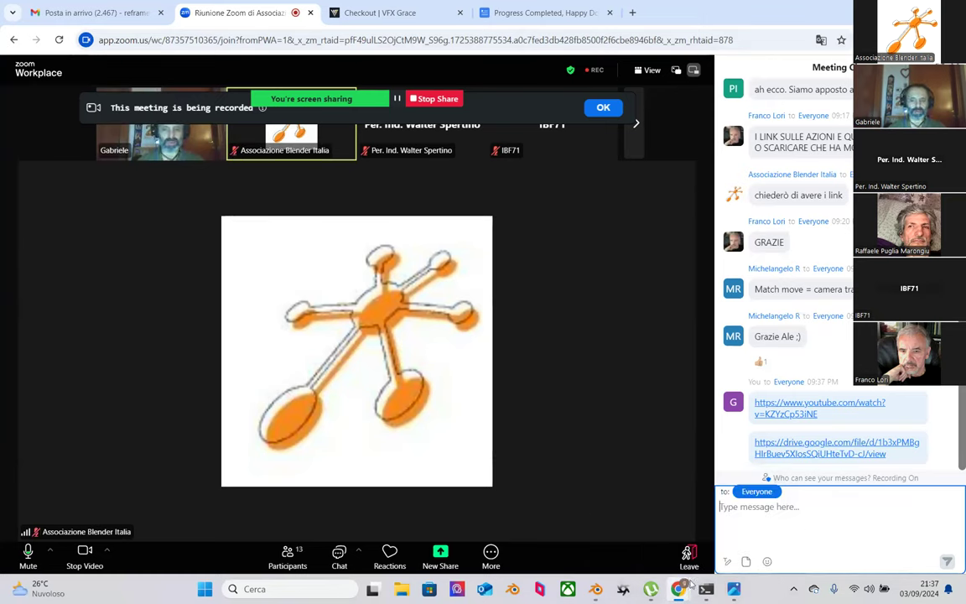
# Step: Download workfloranfagniblender.zip from Google Drive, then minimise Chrome to reveal the Zoom meeting
pyautogui.click(658, 524)
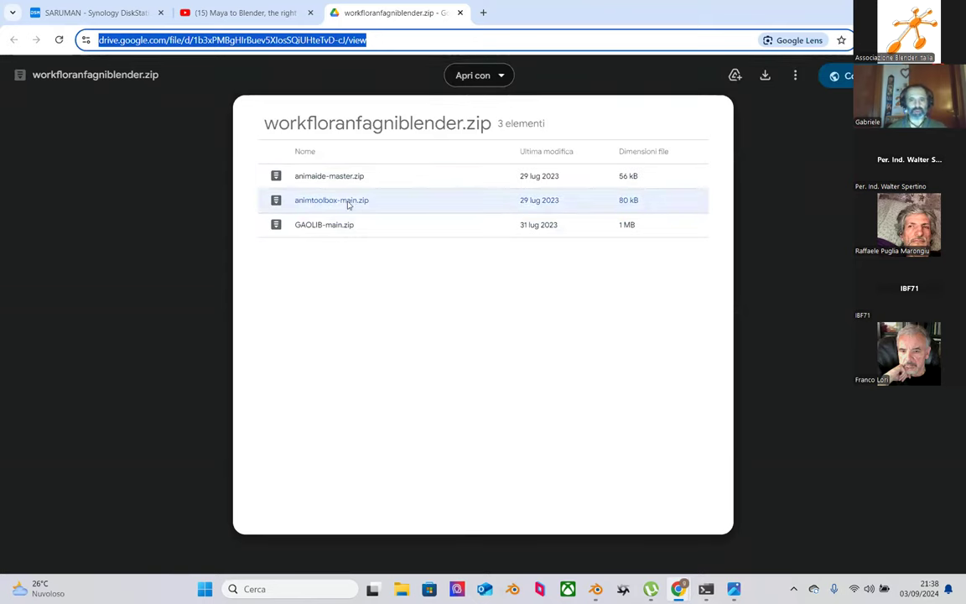
pyautogui.click(349, 204)
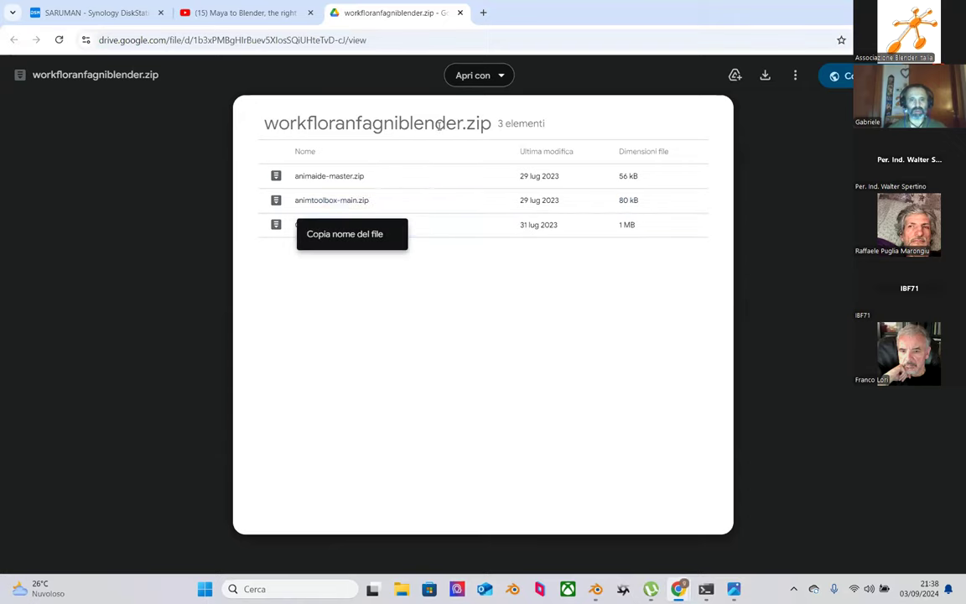
pyautogui.click(764, 76)
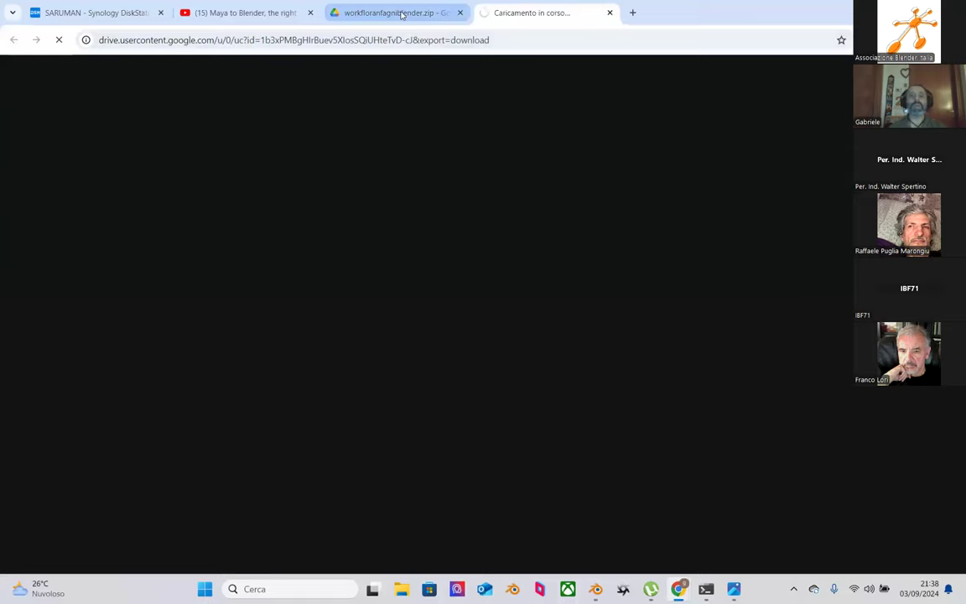
pyautogui.click(434, 16)
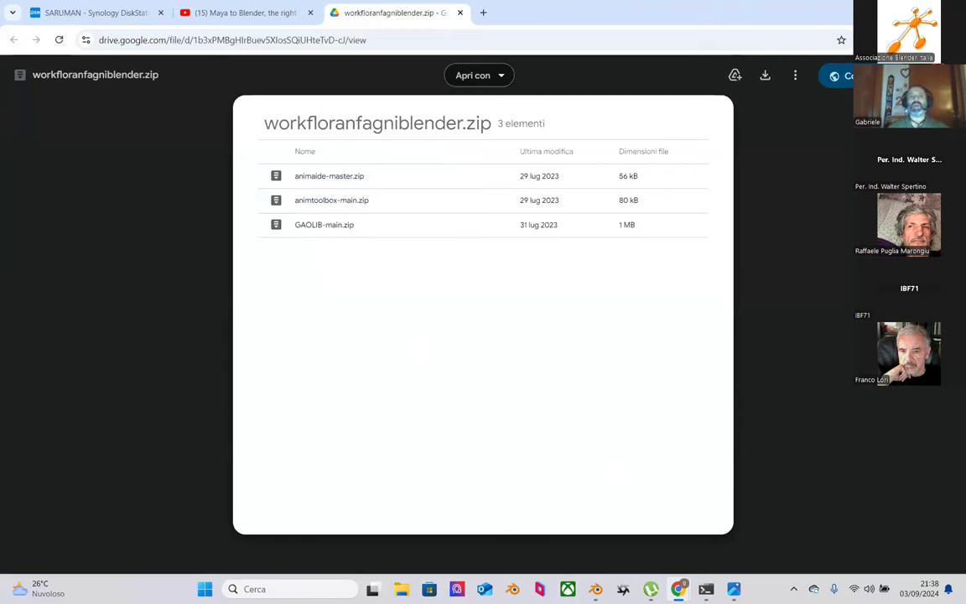
pyautogui.press('super+Down')
pyautogui.press('super+Down')
# Step: Bring the Blender LAYOUT window forward and widen the left Camera Perspective viewport
pyautogui.moveTo(595, 588)
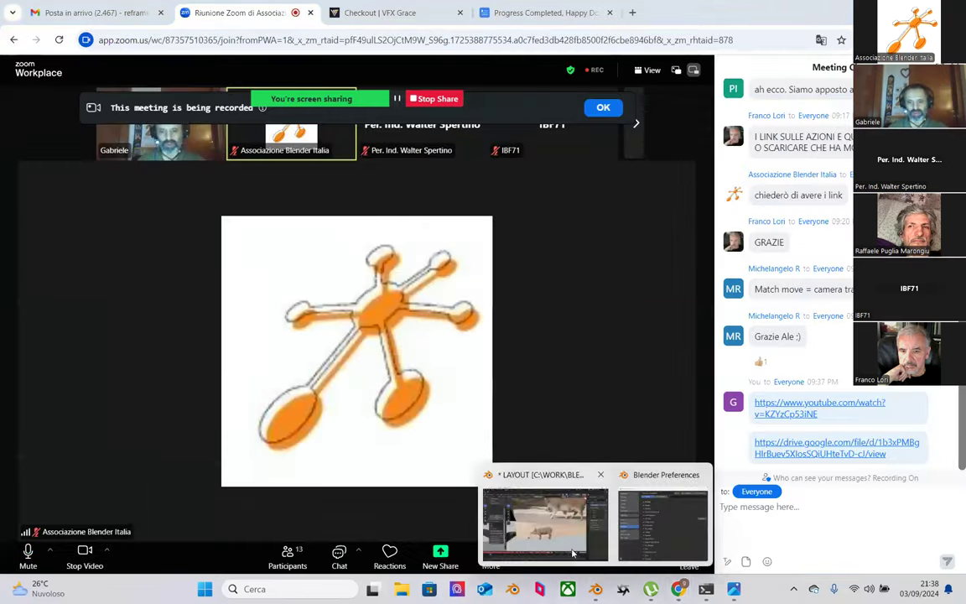
pyautogui.click(573, 553)
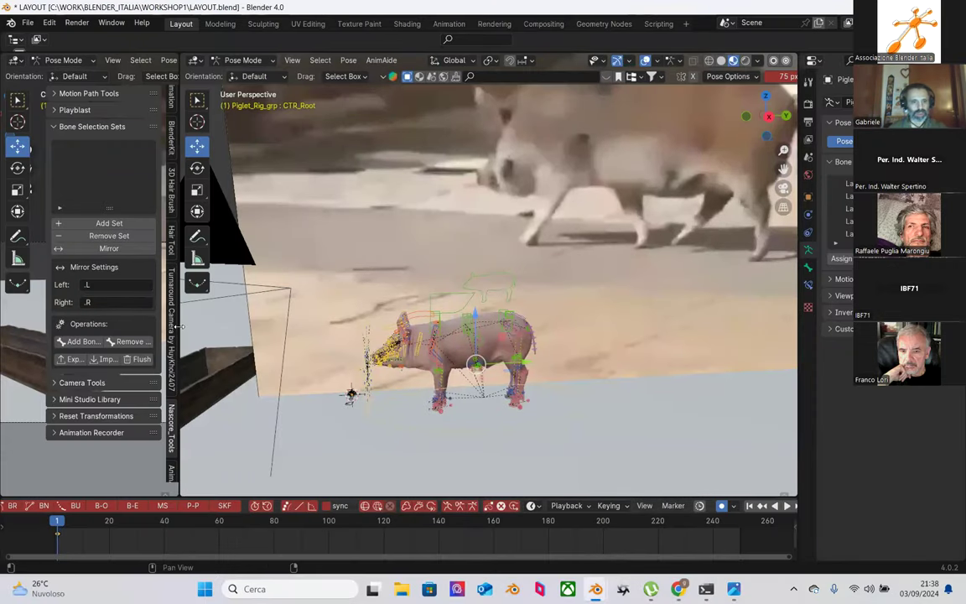
pyautogui.moveTo(178, 295); pyautogui.dragTo(347, 419)
pyautogui.scroll(-2, 339, 426)
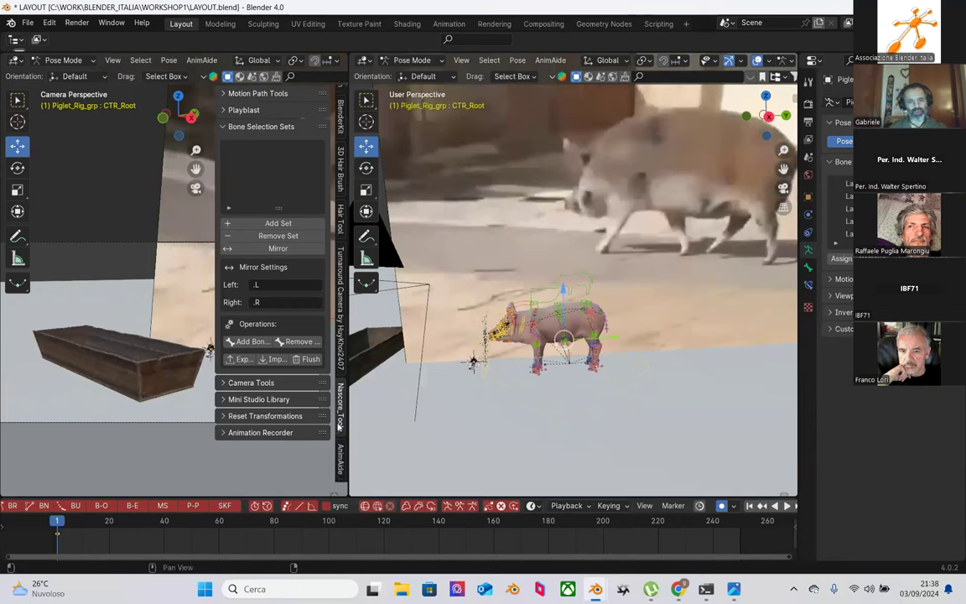
pyautogui.scroll(5, 339, 451)
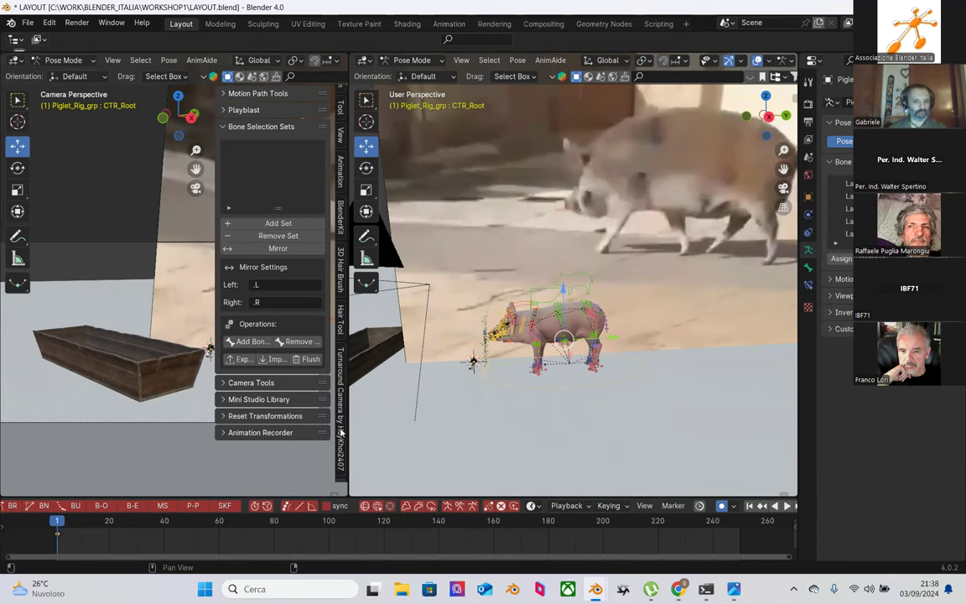
pyautogui.moveTo(345, 428); pyautogui.dragTo(404, 418)
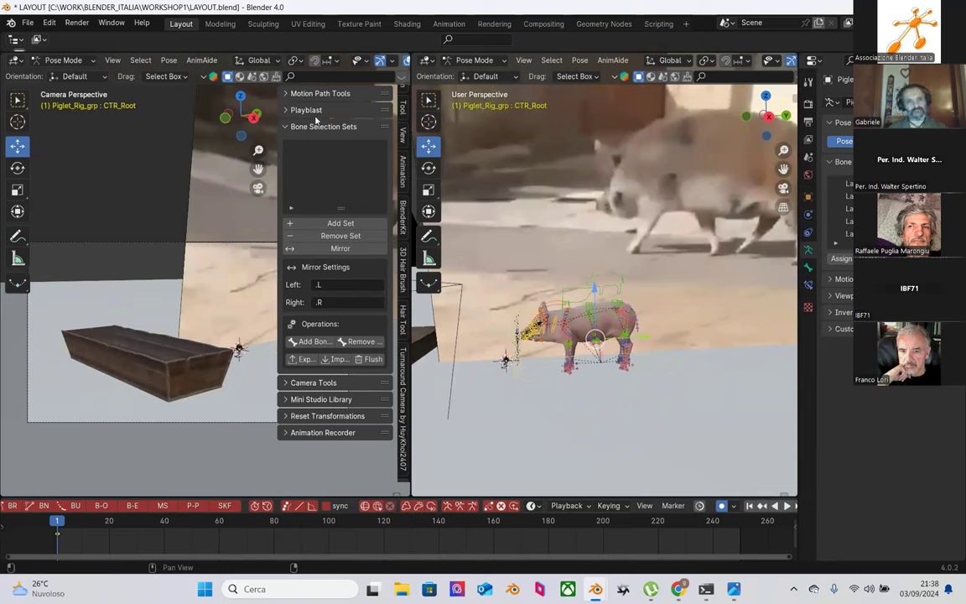
# Step: Browse the Turnaround Camera, AnimAide and AnimToolBox sidebar panels, expanding Anim Tools and Temp Controls
pyautogui.click(403, 394)
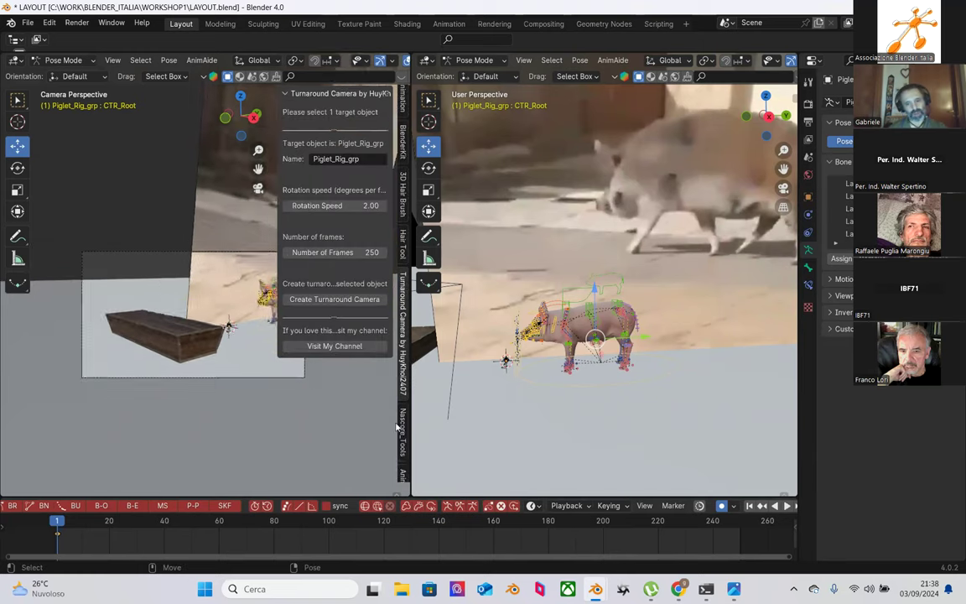
pyautogui.click(403, 453)
pyautogui.click(402, 454)
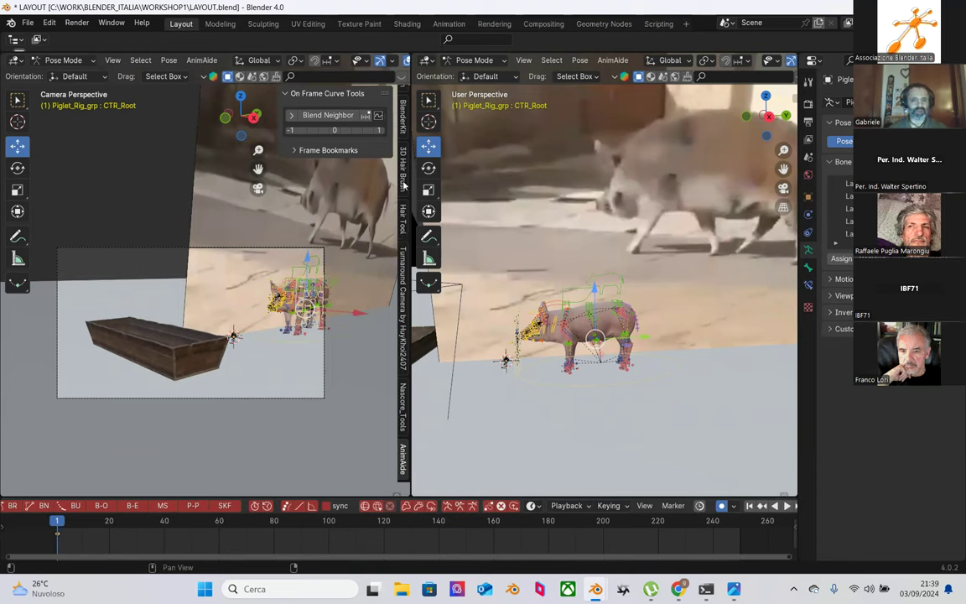
pyautogui.scroll(5, 406, 134)
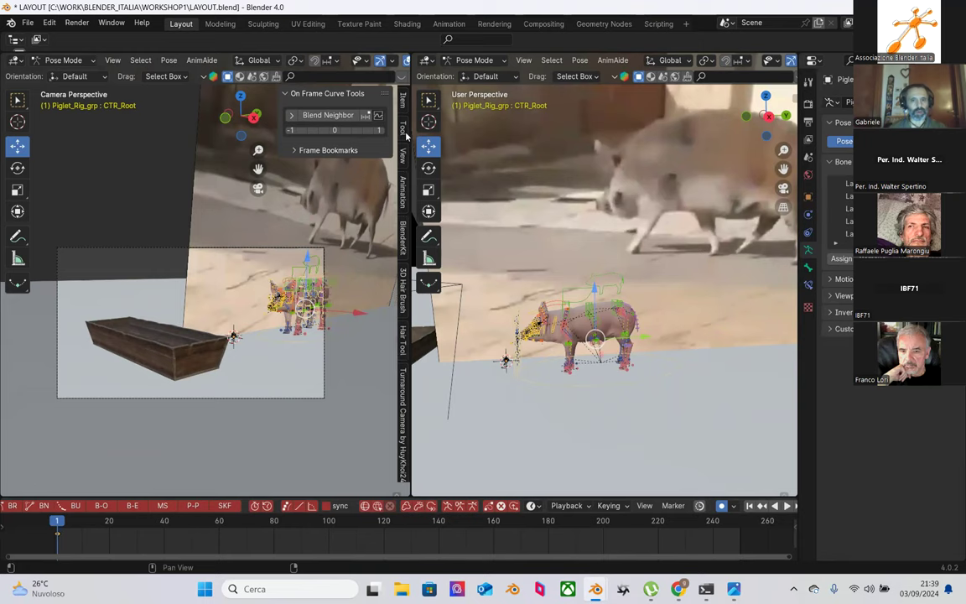
pyautogui.click(402, 180)
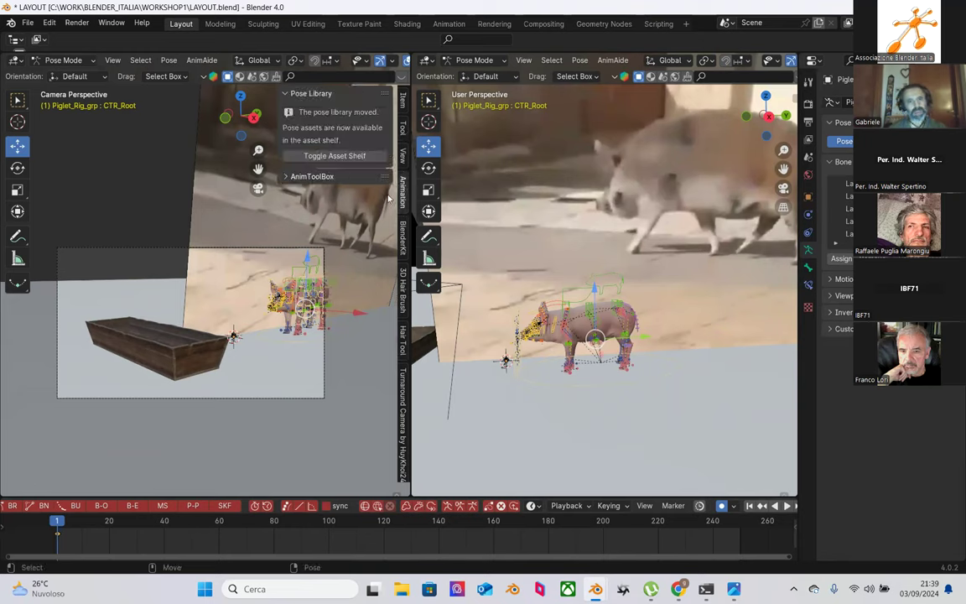
pyautogui.click(300, 176)
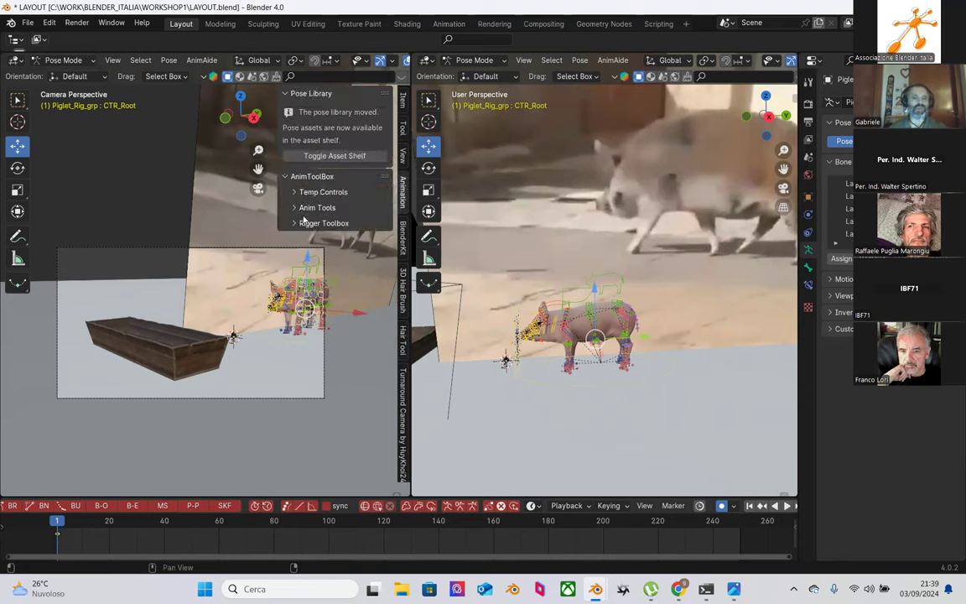
pyautogui.click(295, 207)
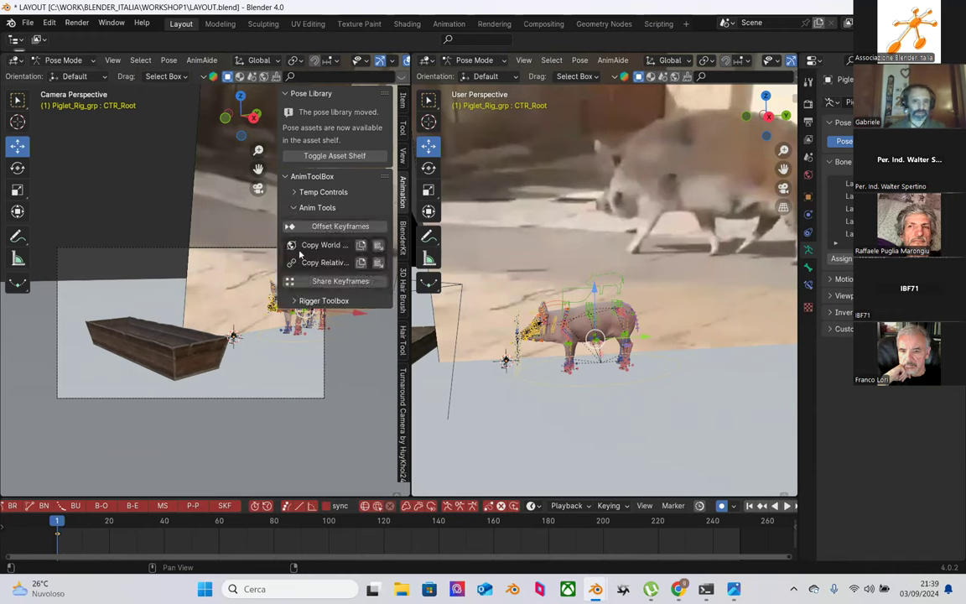
pyautogui.click(295, 193)
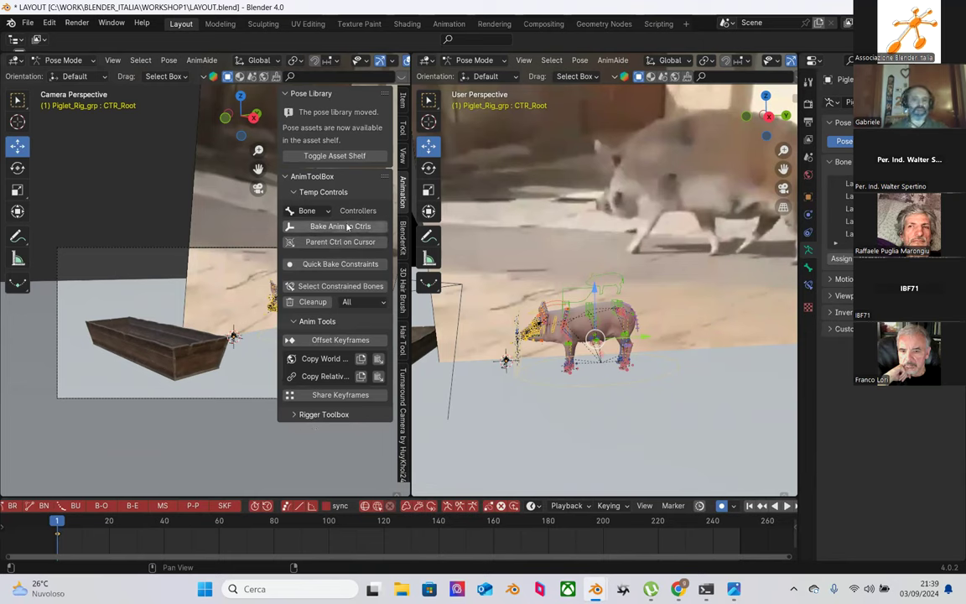
pyautogui.scroll(3, 570, 435)
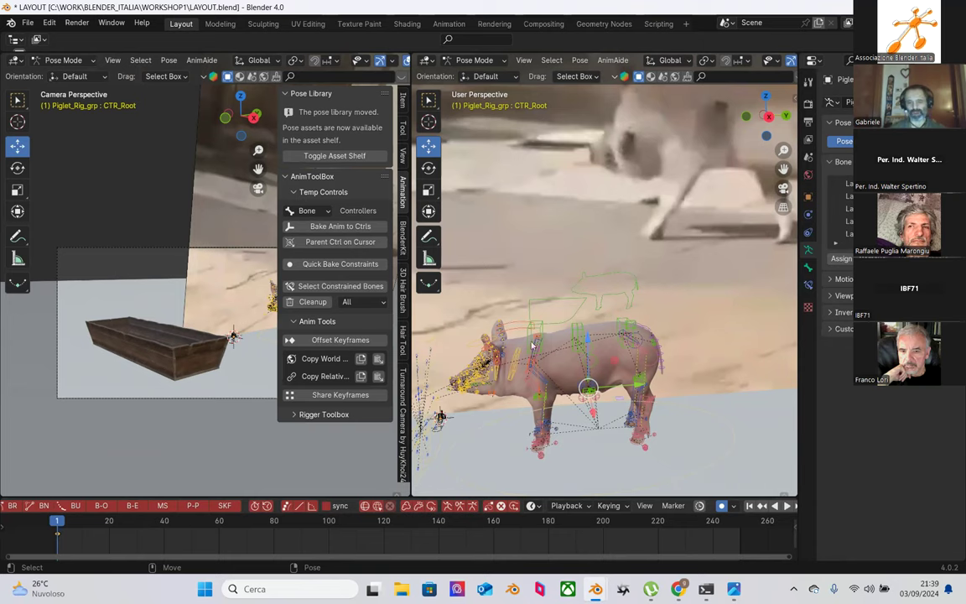
# Step: Shrink the camera-view viewport to a narrow strip beside the main perspective view
pyautogui.moveTo(409, 306); pyautogui.dragTo(171, 316)
pyautogui.scroll(-5, 514, 358)
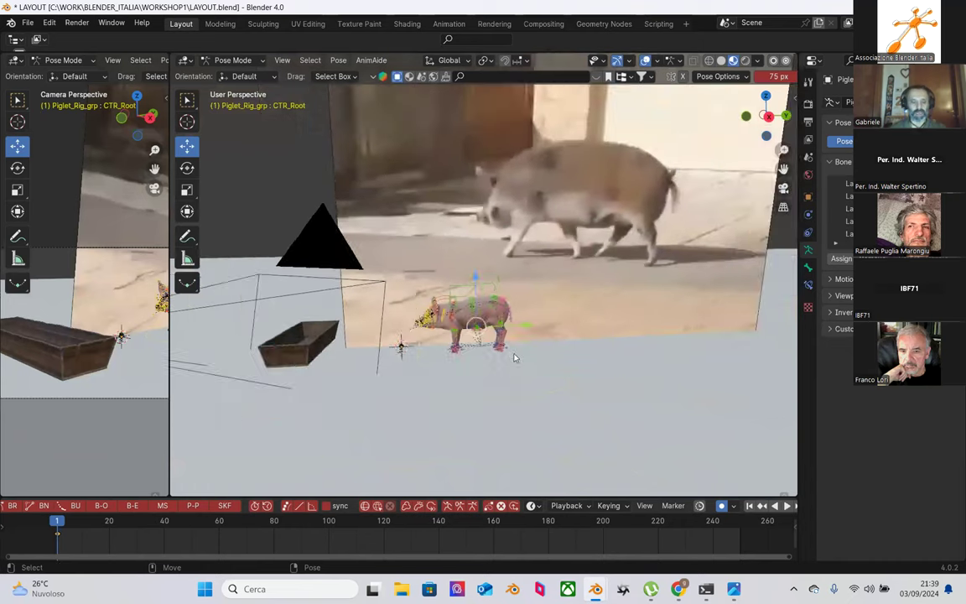
pyautogui.scroll(1, 514, 358)
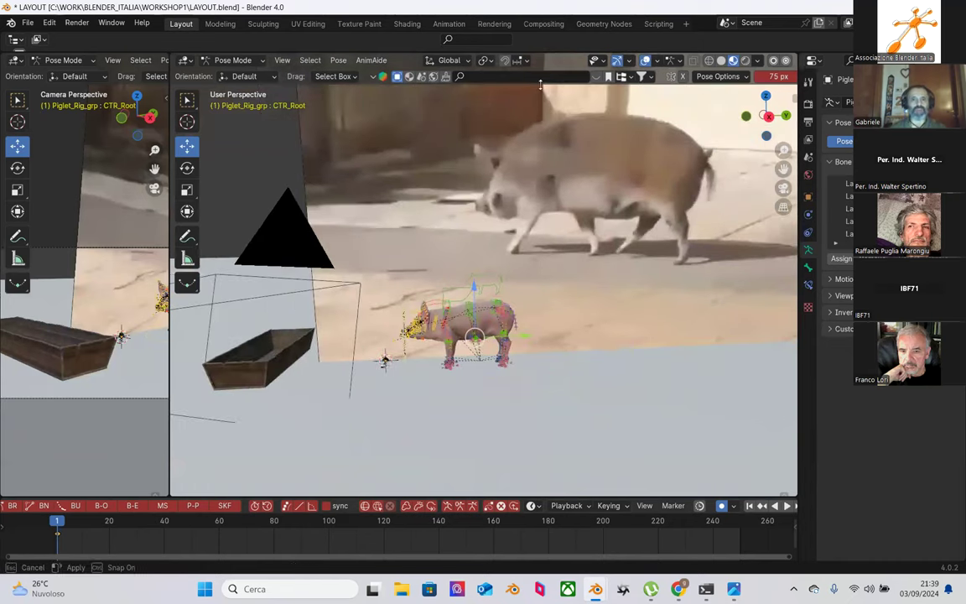
# Step: Select the Camera in an enlarged Outliner, then shrink the Outliner back
pyautogui.moveTo(539, 50); pyautogui.dragTo(469, 235)
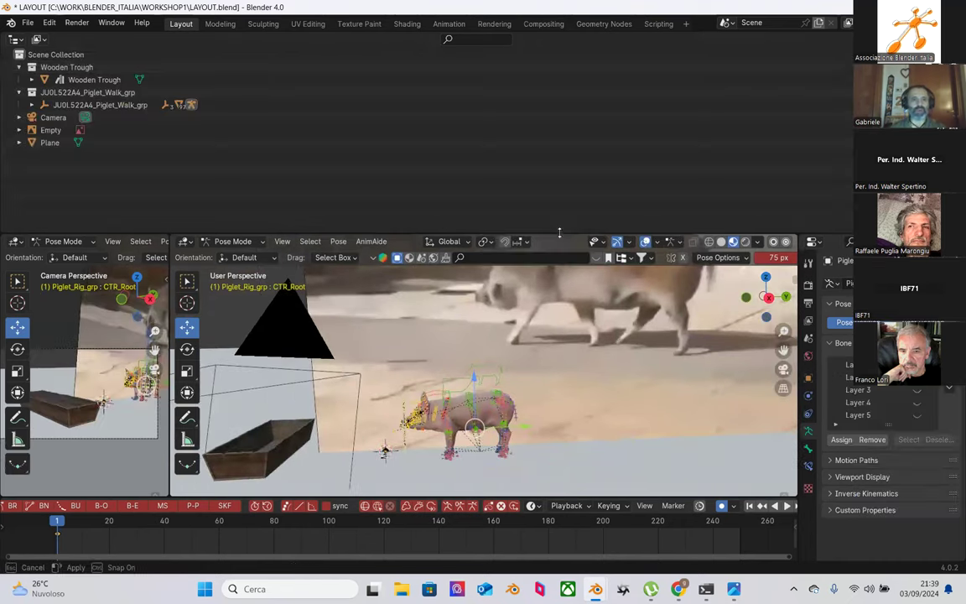
pyautogui.click(65, 122)
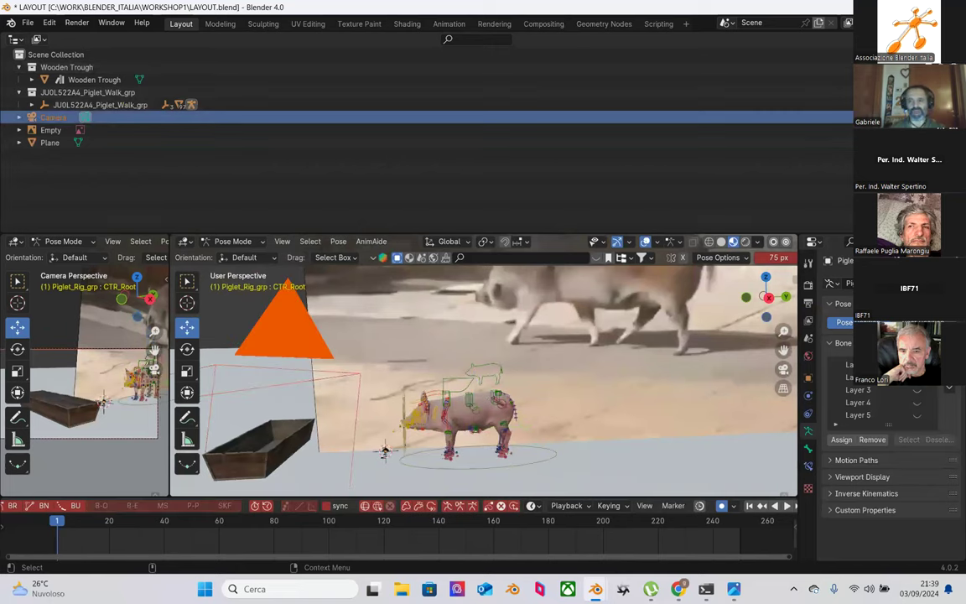
pyautogui.moveTo(580, 236); pyautogui.dragTo(571, 26)
# Step: Box-select all of the piglet rig's bones in the viewport
pyautogui.scroll(3, 573, 272)
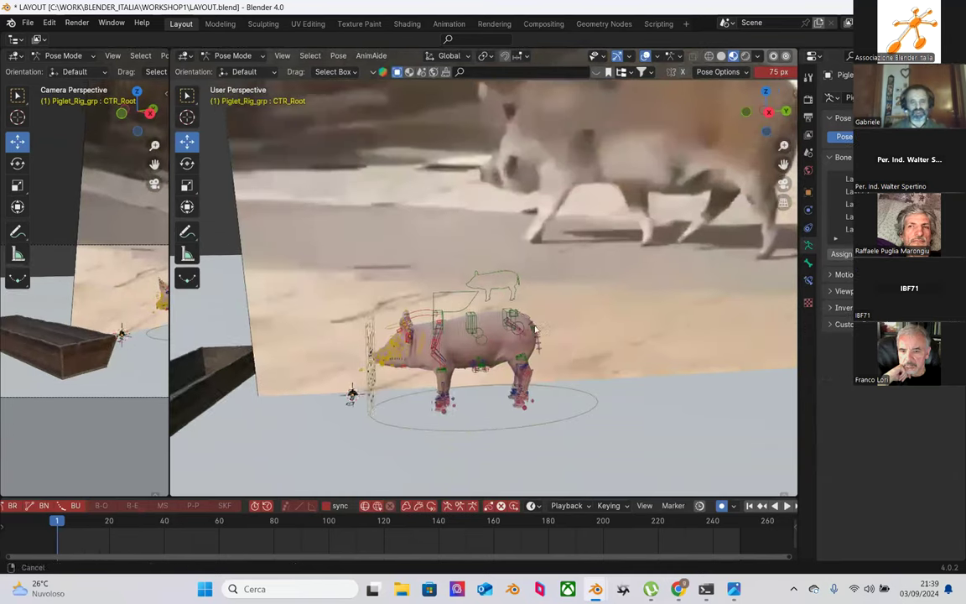
pyautogui.scroll(-3, 535, 330)
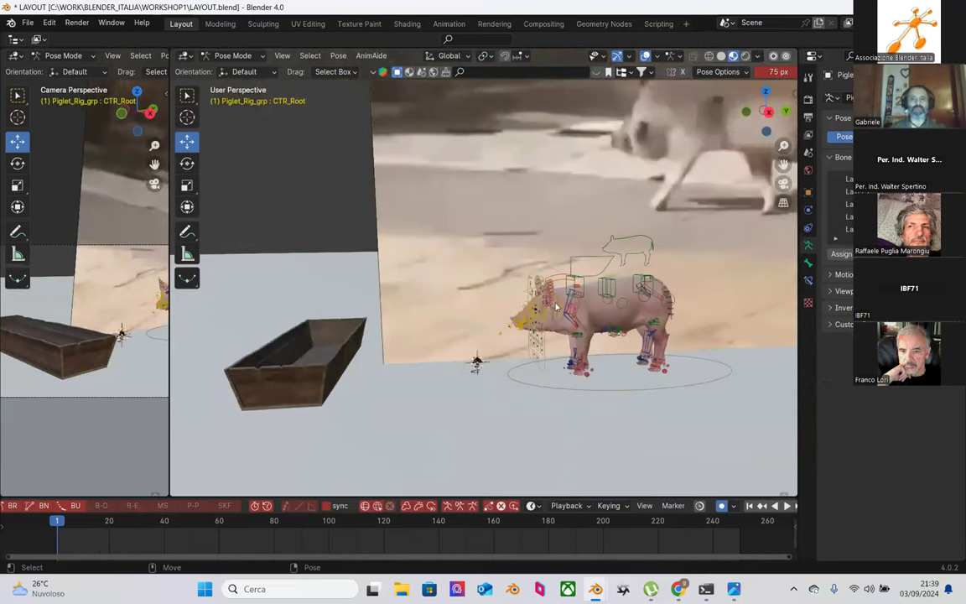
pyautogui.scroll(1, 537, 335)
pyautogui.scroll(-1, 539, 335)
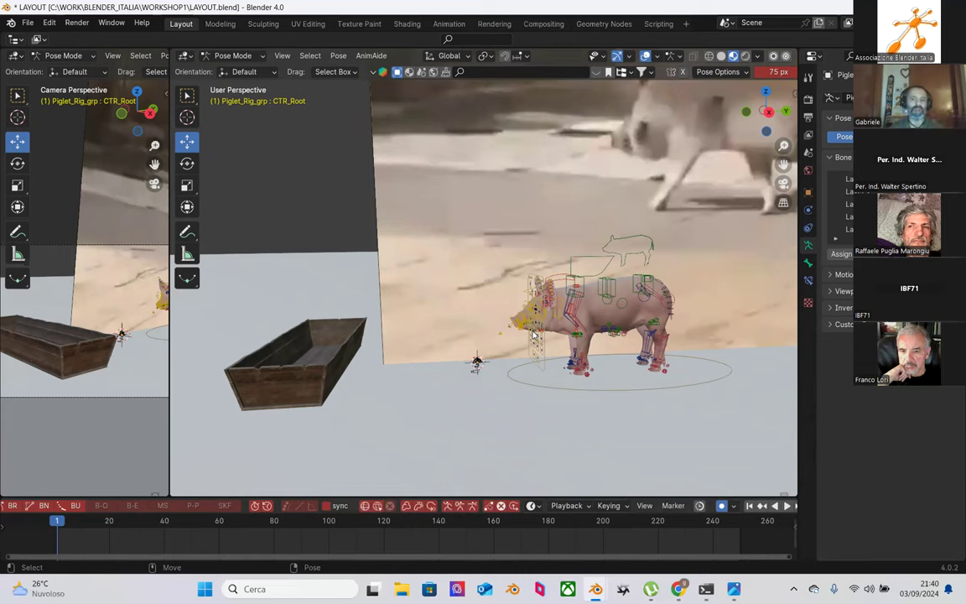
pyautogui.scroll(4, 537, 316)
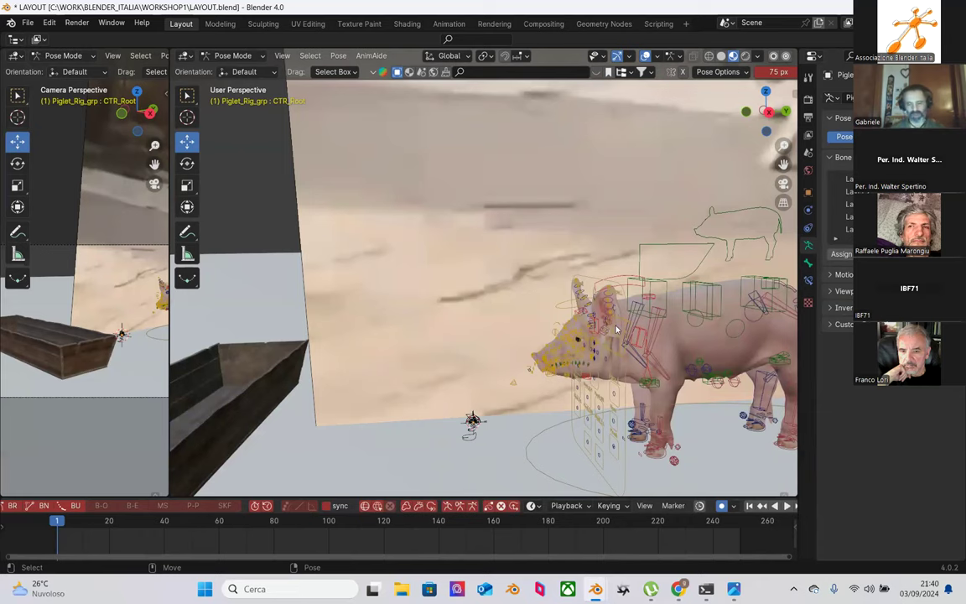
pyautogui.scroll(-2, 550, 290)
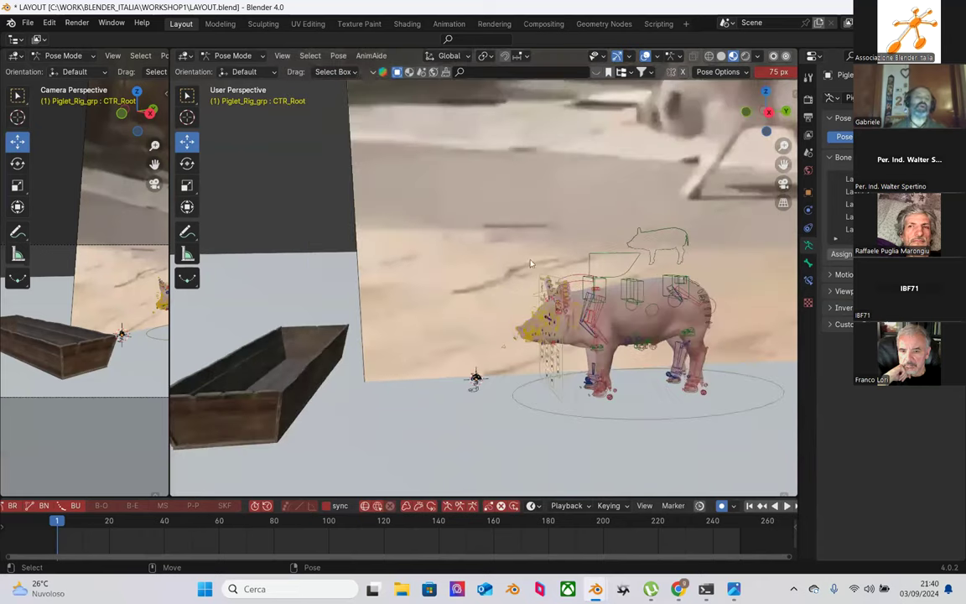
pyautogui.moveTo(408, 165); pyautogui.dragTo(804, 447)
pyautogui.moveTo(639, 398); pyautogui.dragTo(573, 328, button='middle')
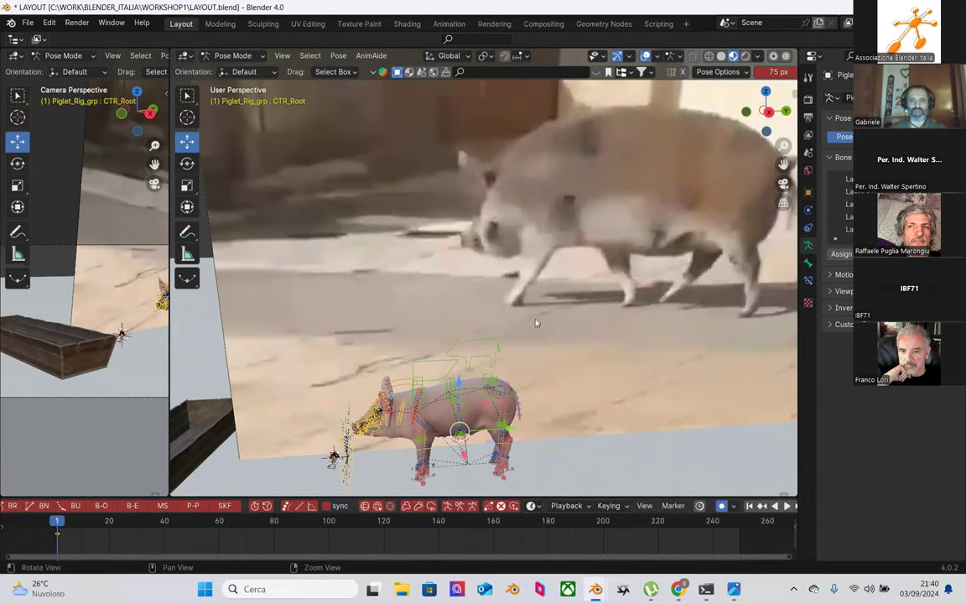
pyautogui.moveTo(561, 199); pyautogui.dragTo(558, 184, button='middle')
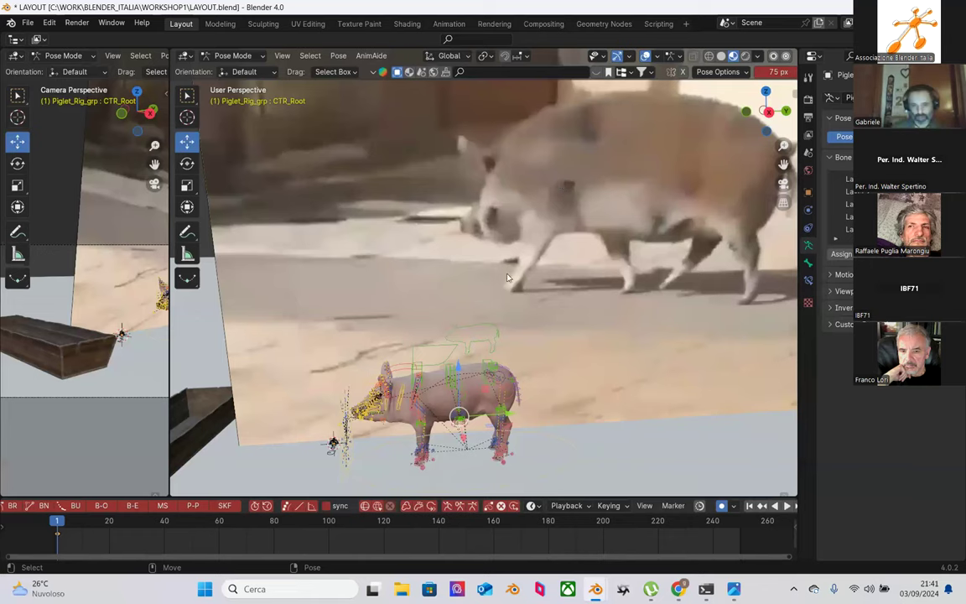
pyautogui.scroll(1, 464, 414)
pyautogui.moveTo(465, 414); pyautogui.dragTo(438, 374, button='middle')
pyautogui.scroll(3, 445, 436)
pyautogui.scroll(3, 492, 405)
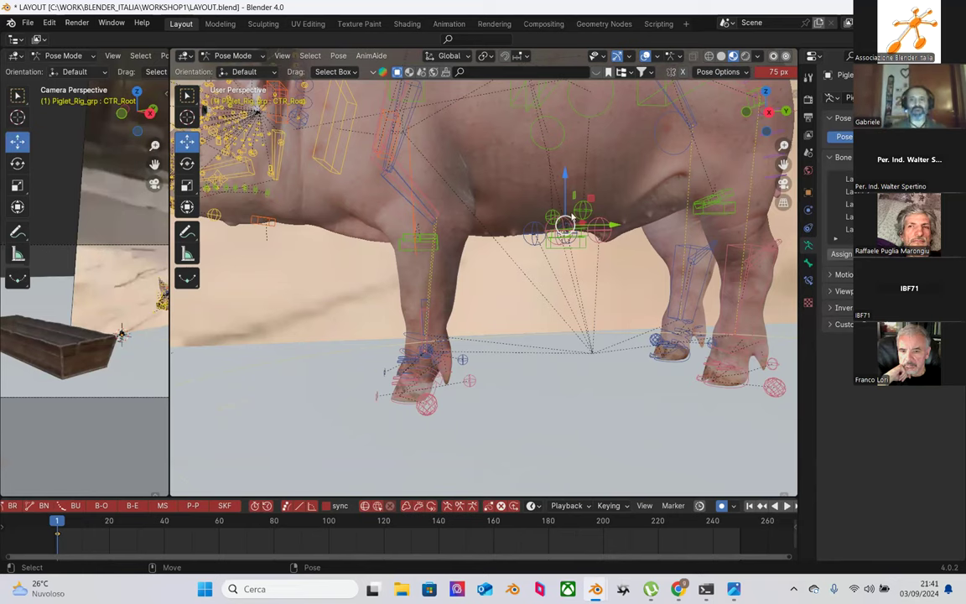
# Step: Move the front-left foot control CTR_Foot_F.L to a new position
pyautogui.scroll(-3, 594, 209)
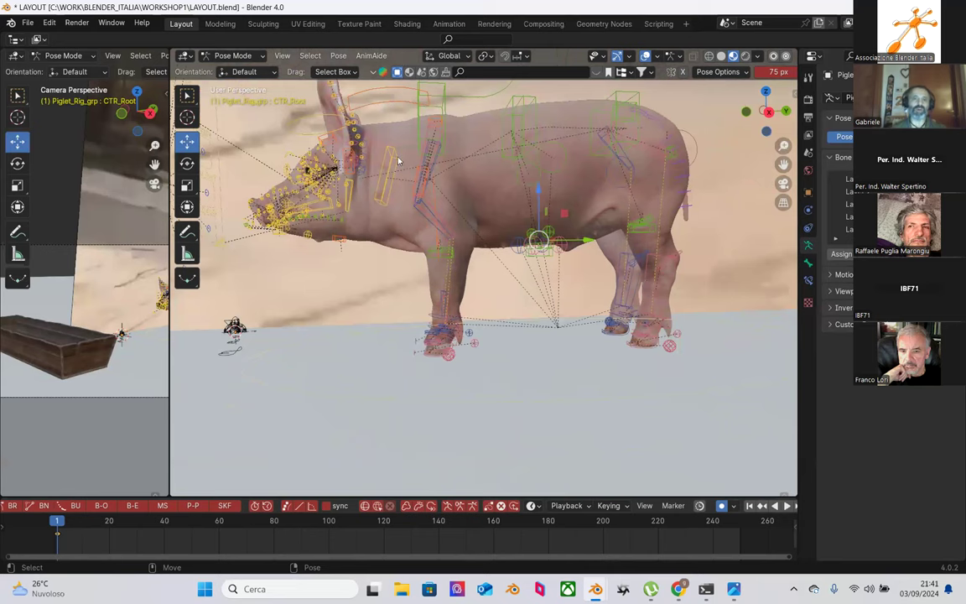
pyautogui.scroll(3, 411, 277)
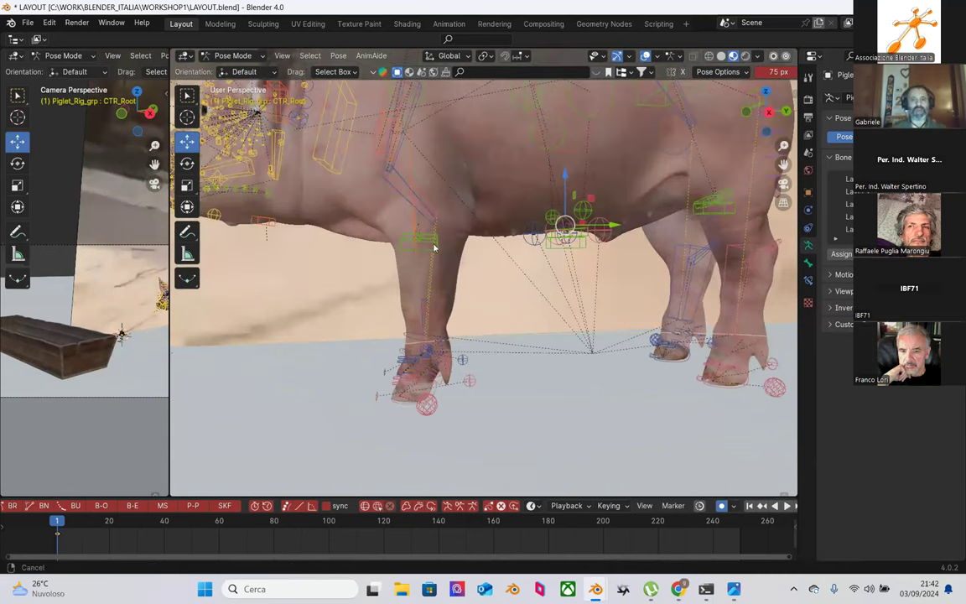
pyautogui.scroll(-3, 433, 252)
pyautogui.scroll(-4, 443, 314)
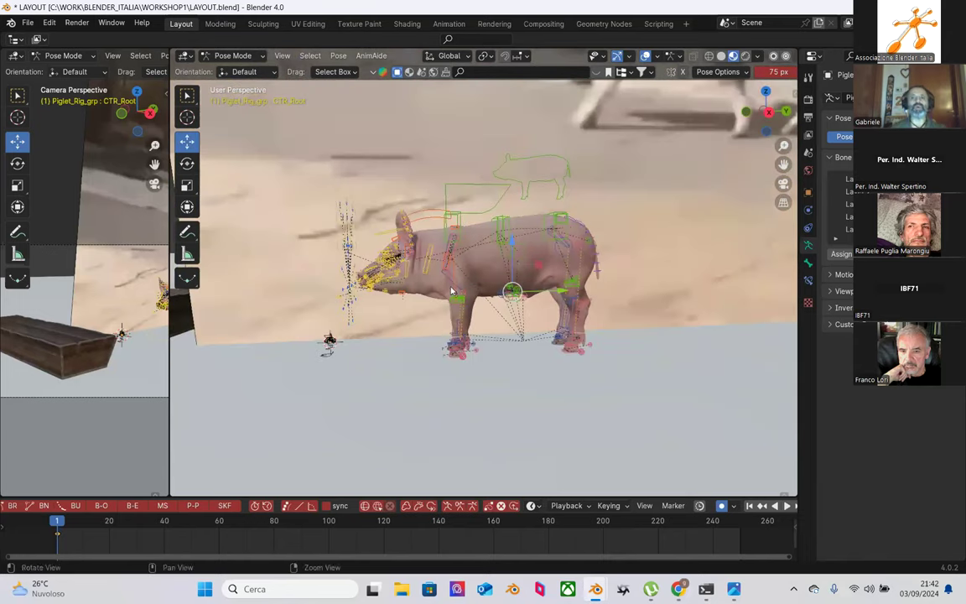
pyautogui.moveTo(399, 386); pyautogui.dragTo(464, 334, button='middle')
pyautogui.scroll(4, 478, 340)
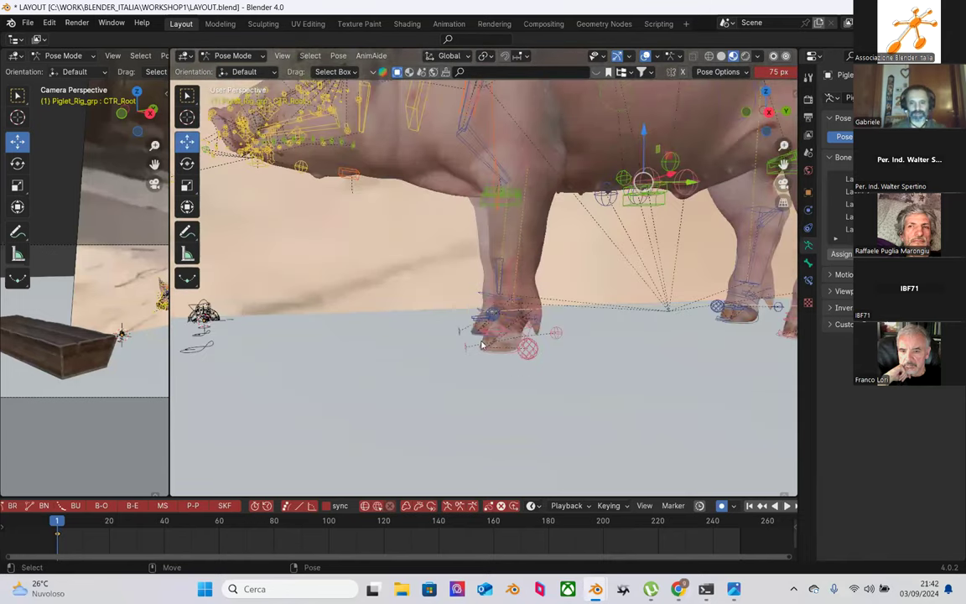
pyautogui.click(507, 358)
pyautogui.scroll(3, 508, 361)
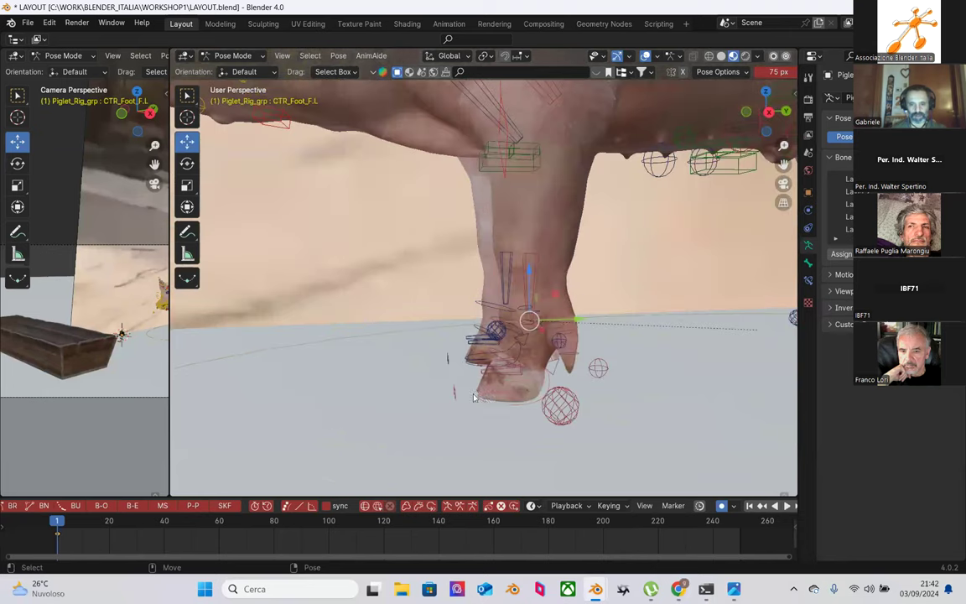
pyautogui.click(566, 366)
pyautogui.click(528, 319)
pyautogui.press('g')
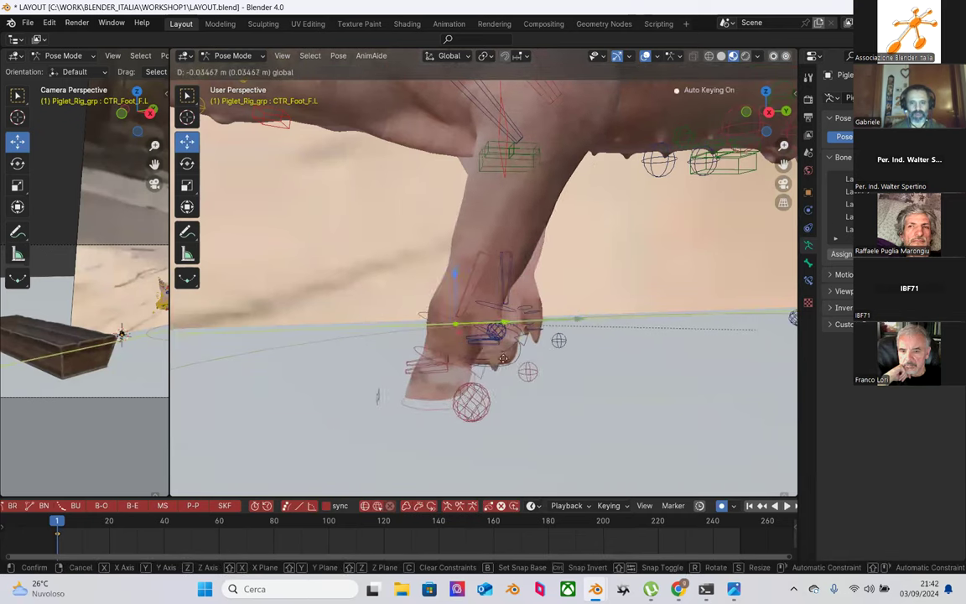
pyautogui.click(512, 327)
pyautogui.scroll(-3, 516, 291)
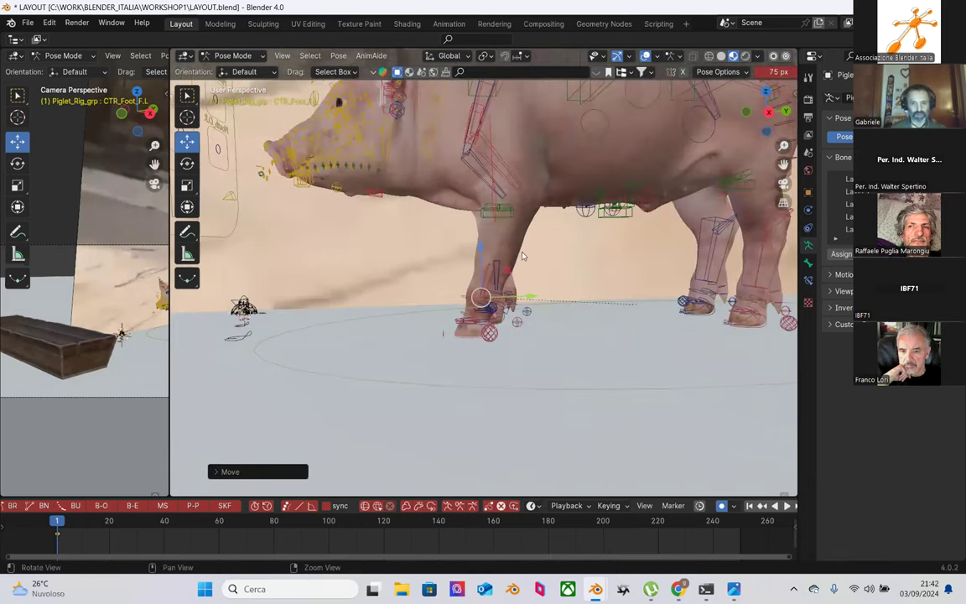
# Step: Shift the front spine control, then move the front-left foot left and down
pyautogui.moveTo(501, 295); pyautogui.dragTo(470, 141, button='middle')
pyautogui.click(448, 147)
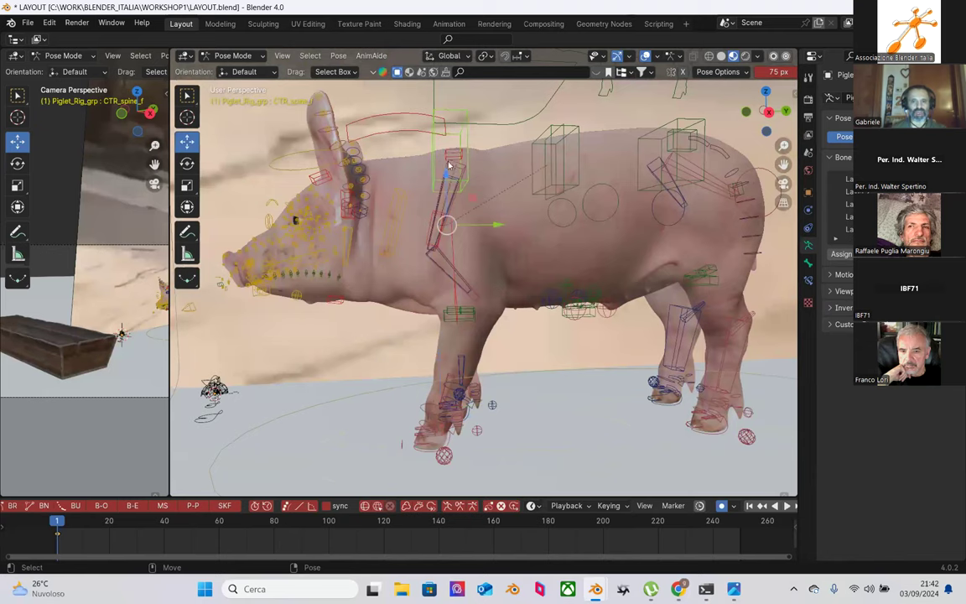
pyautogui.moveTo(449, 174); pyautogui.dragTo(456, 186)
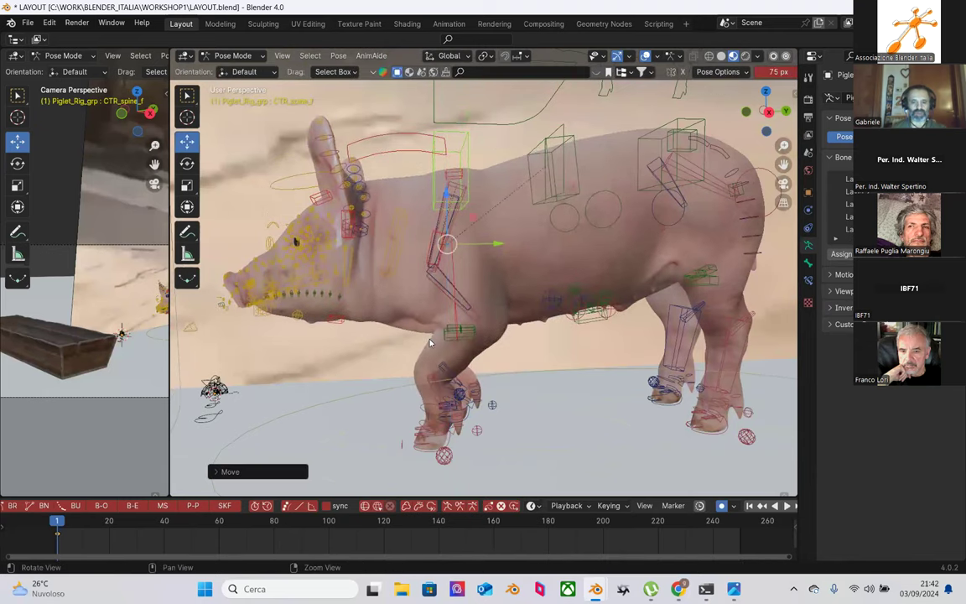
pyautogui.scroll(5, 506, 367)
pyautogui.click(468, 305)
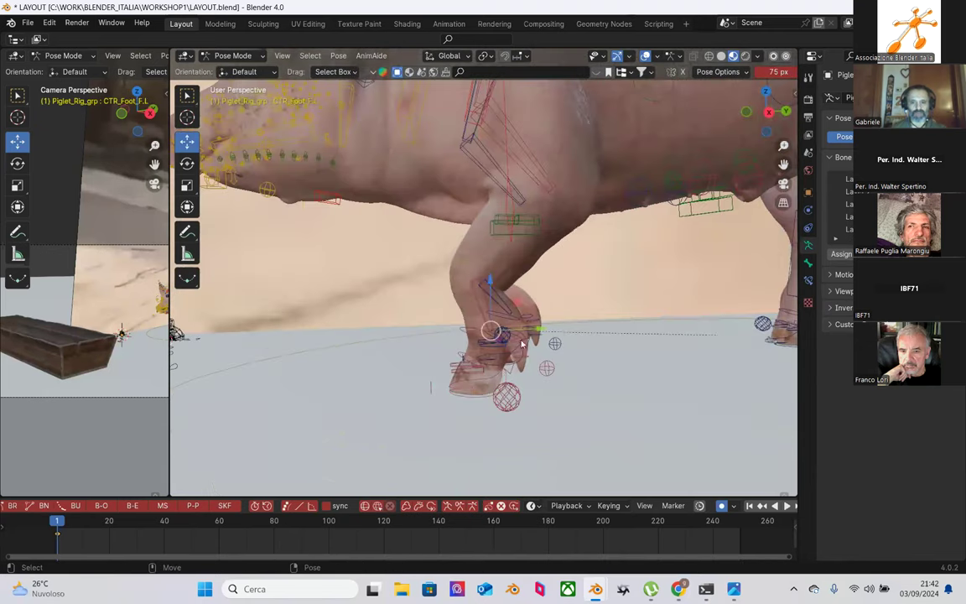
pyautogui.press('g')
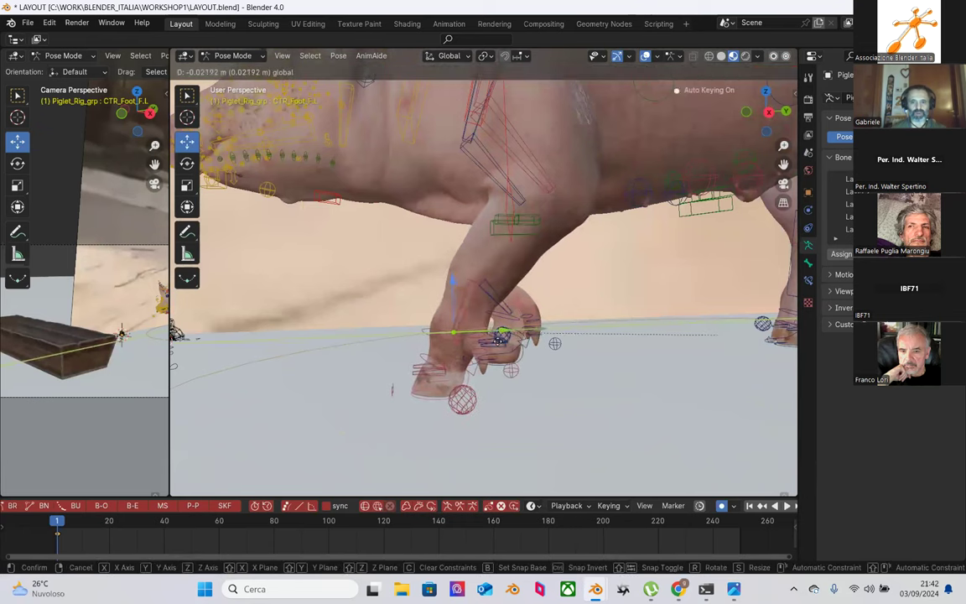
pyautogui.click(463, 287)
# Step: Move the front spine control CTR_spine_f down with the gizmo
pyautogui.click(493, 268)
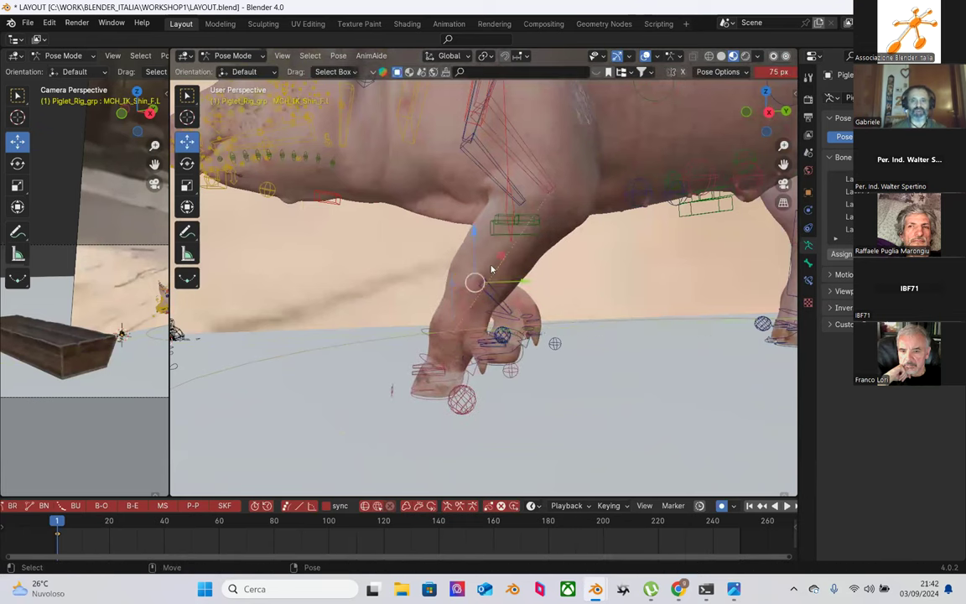
pyautogui.scroll(-5, 492, 268)
pyautogui.scroll(2, 505, 203)
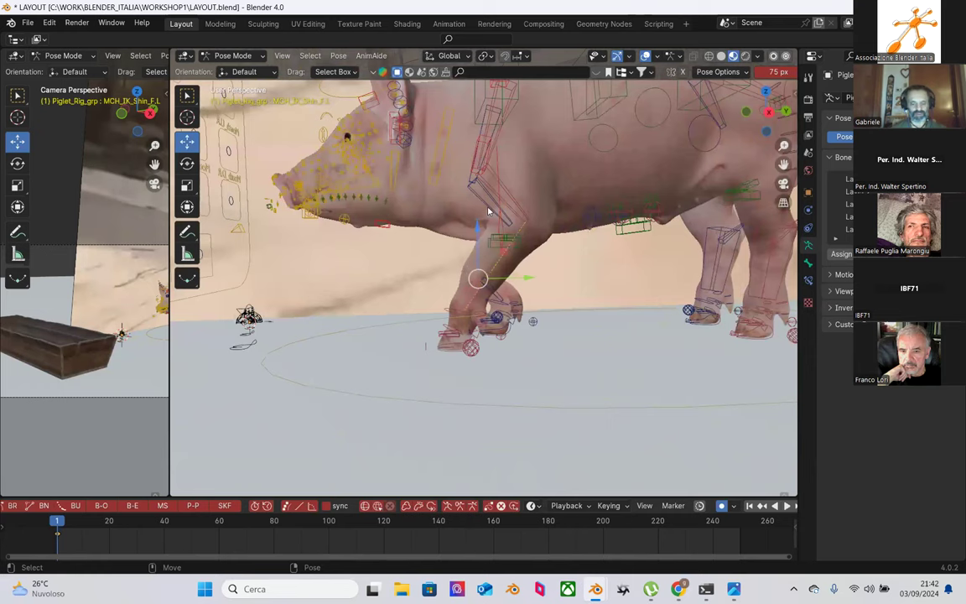
pyautogui.scroll(-2, 504, 203)
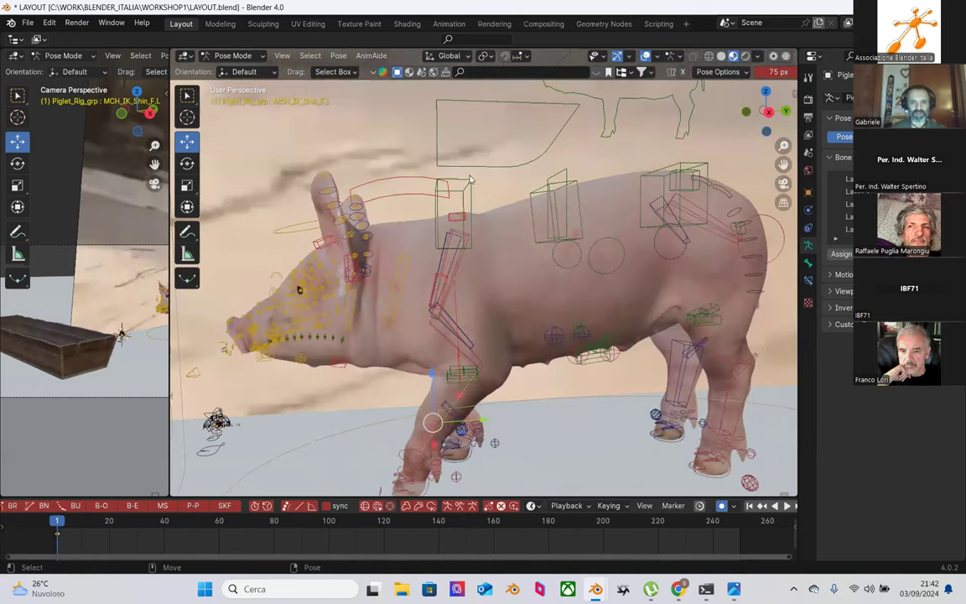
pyautogui.click(451, 229)
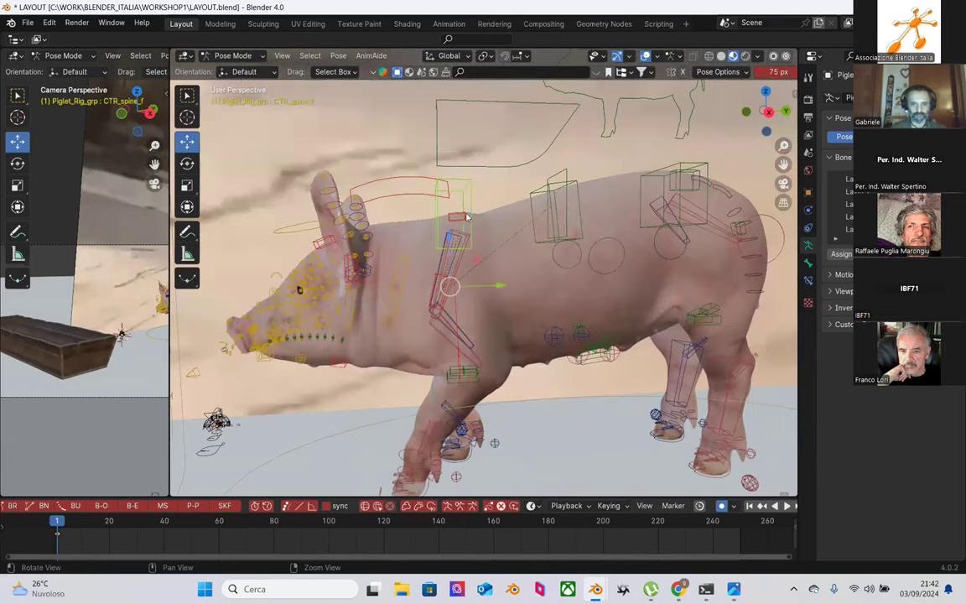
pyautogui.moveTo(451, 229); pyautogui.dragTo(458, 260)
# Step: Rotate the front-left shin MCH_IK_Shin_F.L about 15 degrees
pyautogui.keyDown('shift'); pyautogui.moveTo(458, 360); pyautogui.dragTo(535, 280, button='middle'); pyautogui.keyUp('shift')
pyautogui.scroll(2, 512, 255)
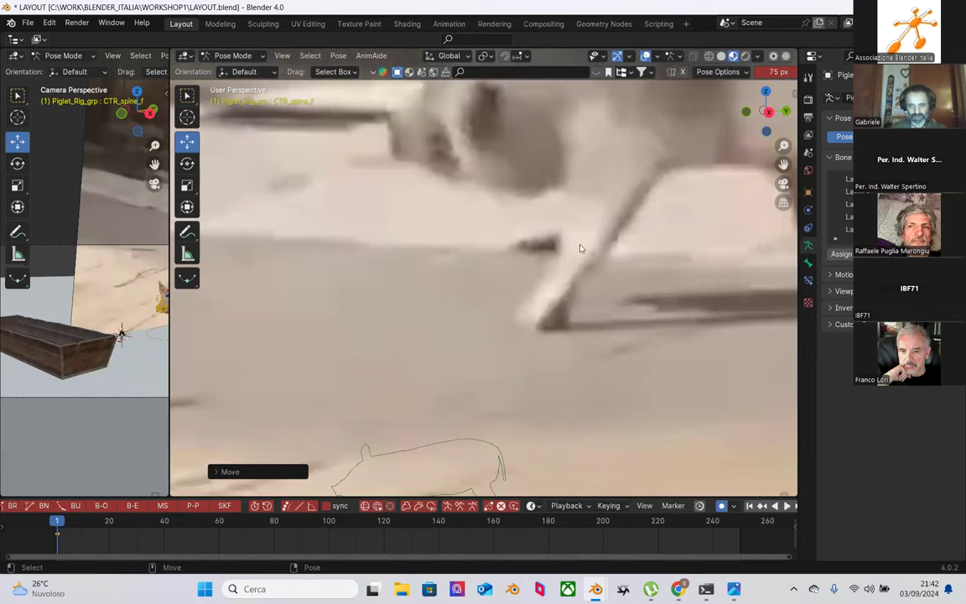
pyautogui.moveTo(545, 330); pyautogui.dragTo(460, 270, button='middle')
pyautogui.click(458, 260)
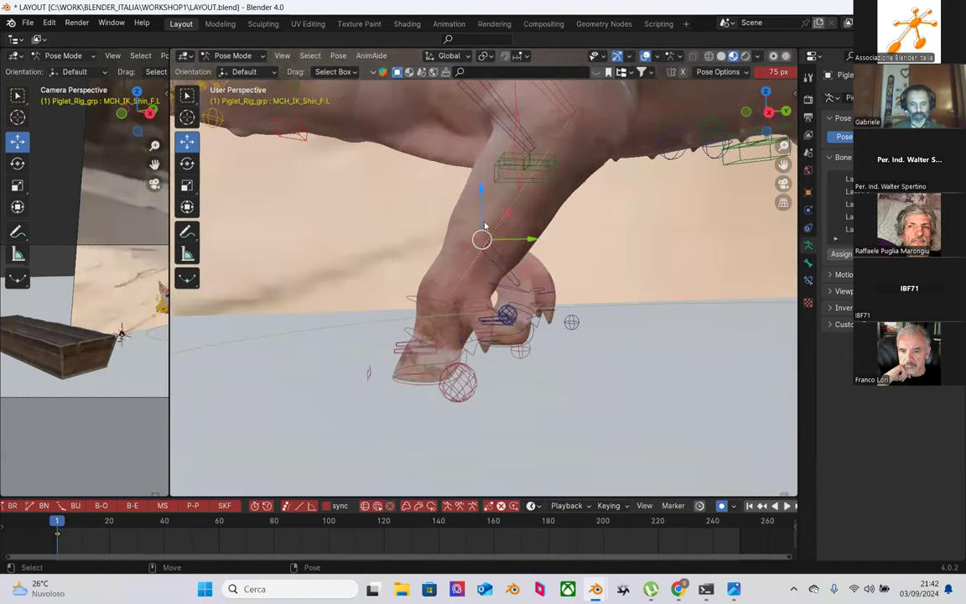
pyautogui.press('r')
pyautogui.moveTo(517, 209)
pyautogui.mouseDown()
pyautogui.moveTo(526, 219)
pyautogui.moveTo(520, 212)
pyautogui.mouseUp()
# Step: Tilt the front-left hoof control CTR_OnTiptoe_F.L about -21° onto its tip
pyautogui.click(457, 274)
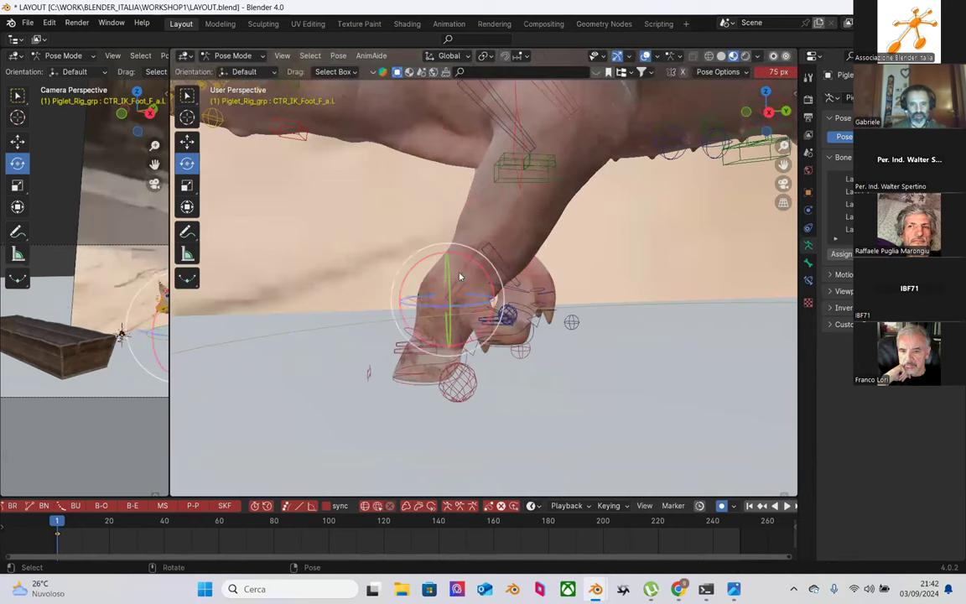
pyautogui.moveTo(475, 269); pyautogui.dragTo(478, 274)
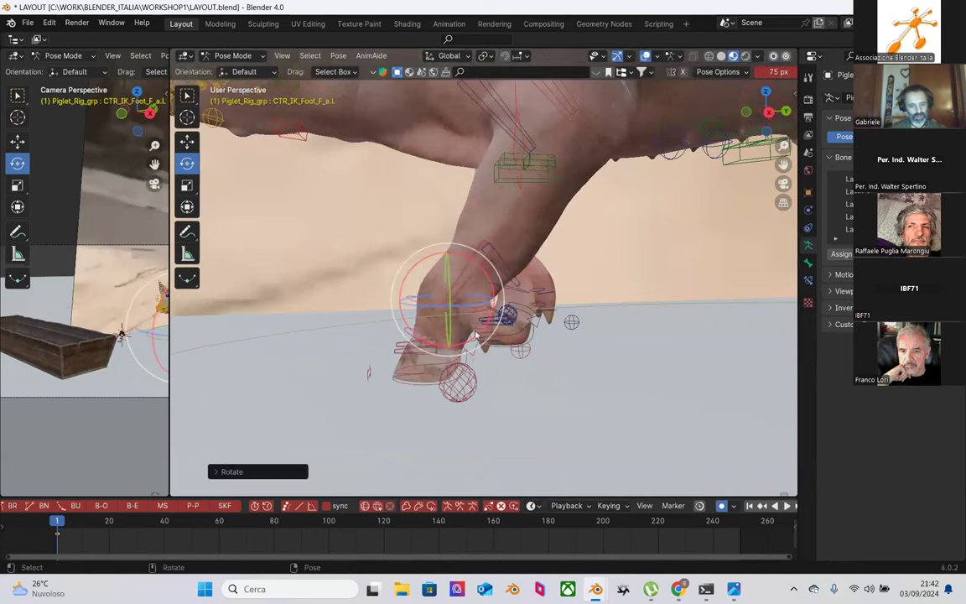
pyautogui.moveTo(513, 259); pyautogui.dragTo(588, 372, button='middle')
pyautogui.click(520, 377)
pyautogui.moveTo(520, 377); pyautogui.dragTo(420, 344, button='middle')
pyautogui.moveTo(369, 327); pyautogui.dragTo(371, 310)
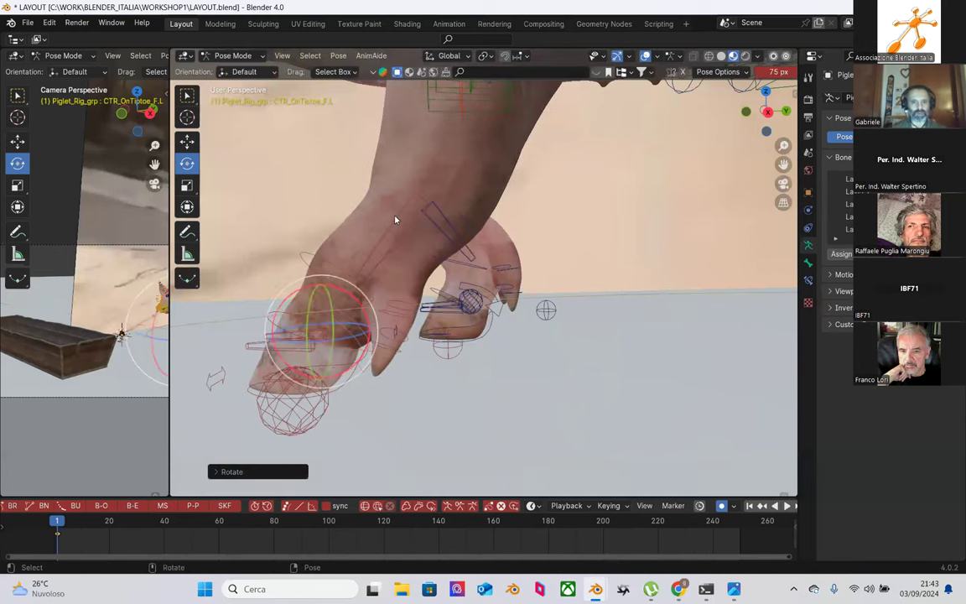
# Step: Rotate the front shin about 7° and trackball-rotate the front foot to re-aim the hoof
pyautogui.click(404, 222)
pyautogui.moveTo(468, 187)
pyautogui.mouseDown()
pyautogui.moveTo(457, 177)
pyautogui.moveTo(460, 201)
pyautogui.mouseUp()
pyautogui.scroll(-2, 459, 201)
pyautogui.keyDown('shift'); pyautogui.moveTo(460, 201); pyautogui.dragTo(453, 315, button='middle'); pyautogui.keyUp('shift')
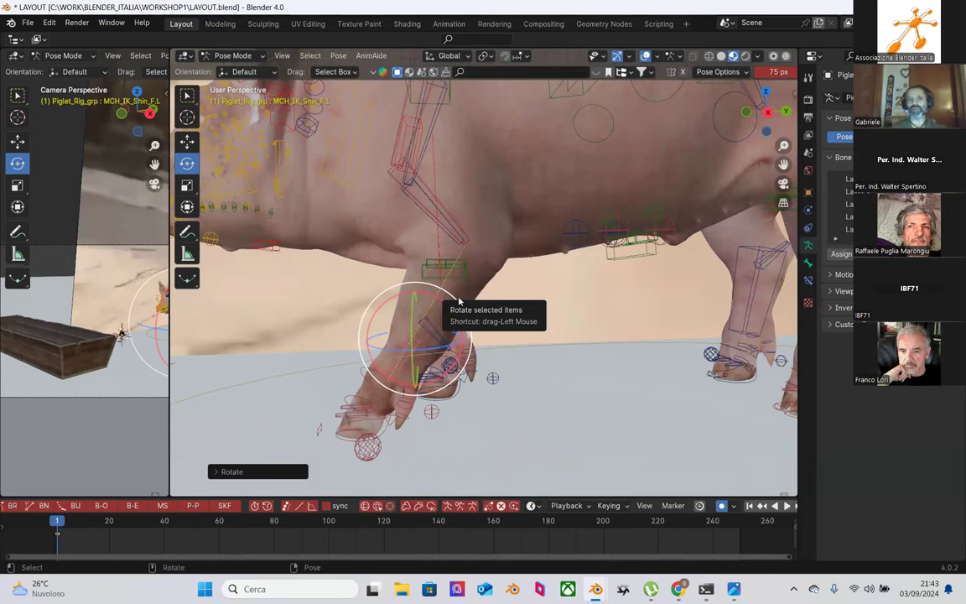
pyautogui.moveTo(460, 300); pyautogui.dragTo(413, 344, button='middle')
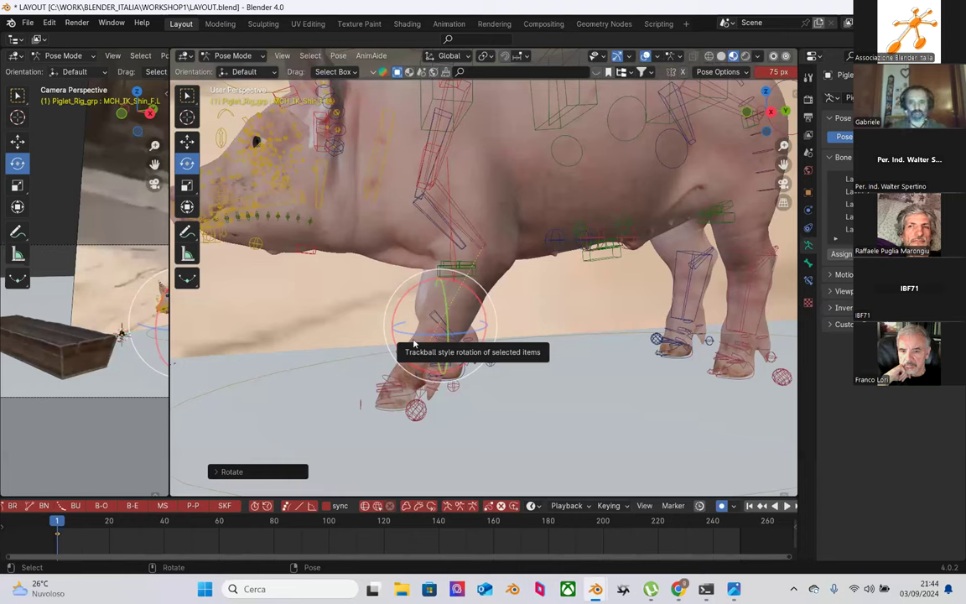
pyautogui.moveTo(414, 344); pyautogui.dragTo(233, 231)
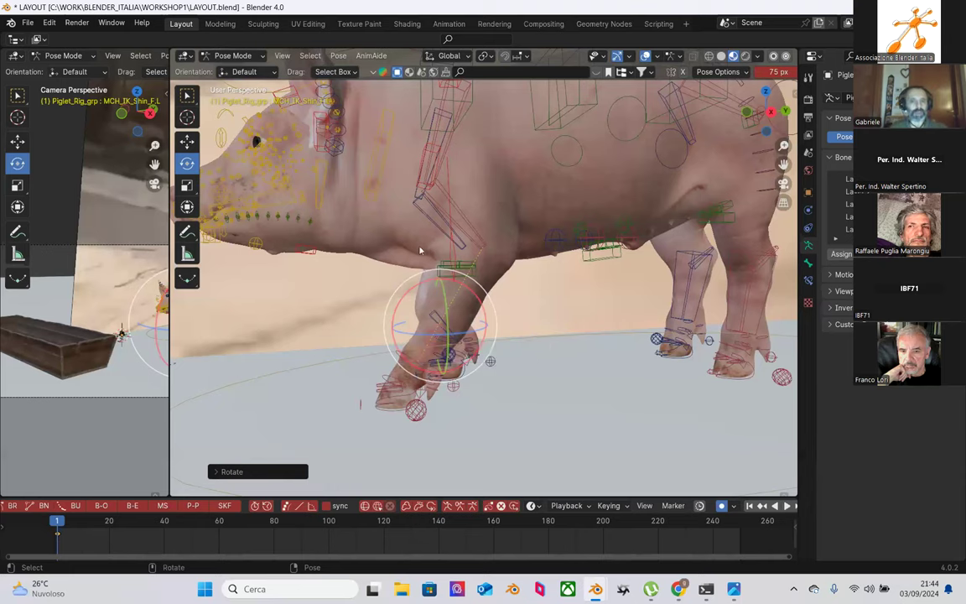
pyautogui.moveTo(466, 223); pyautogui.dragTo(577, 289, button='middle')
# Step: Rotate the back-left shin IK control about 21°, undoing a stray free rotation
pyautogui.click(582, 290)
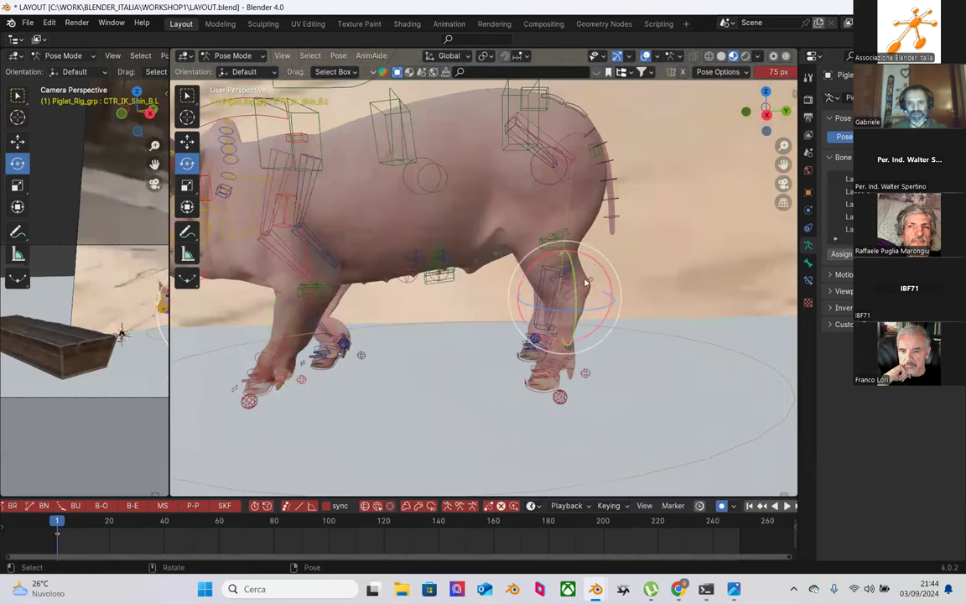
pyautogui.moveTo(593, 270)
pyautogui.mouseDown()
pyautogui.moveTo(618, 295)
pyautogui.moveTo(597, 270)
pyautogui.mouseUp()
pyautogui.scroll(1, 595, 267)
pyautogui.scroll(1, 595, 267)
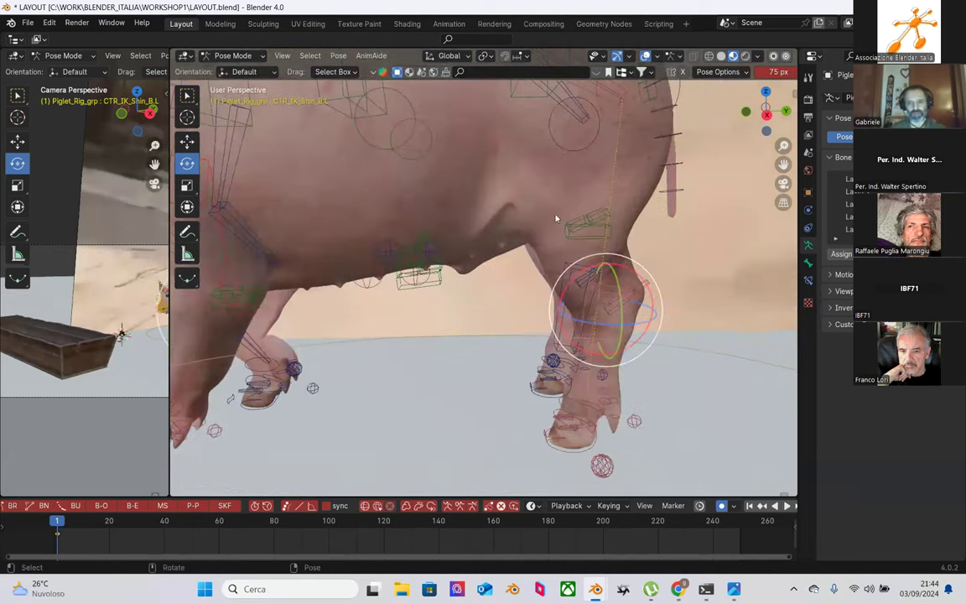
pyautogui.moveTo(642, 287); pyautogui.dragTo(597, 259)
pyautogui.hotkey('ctrl', 'z')
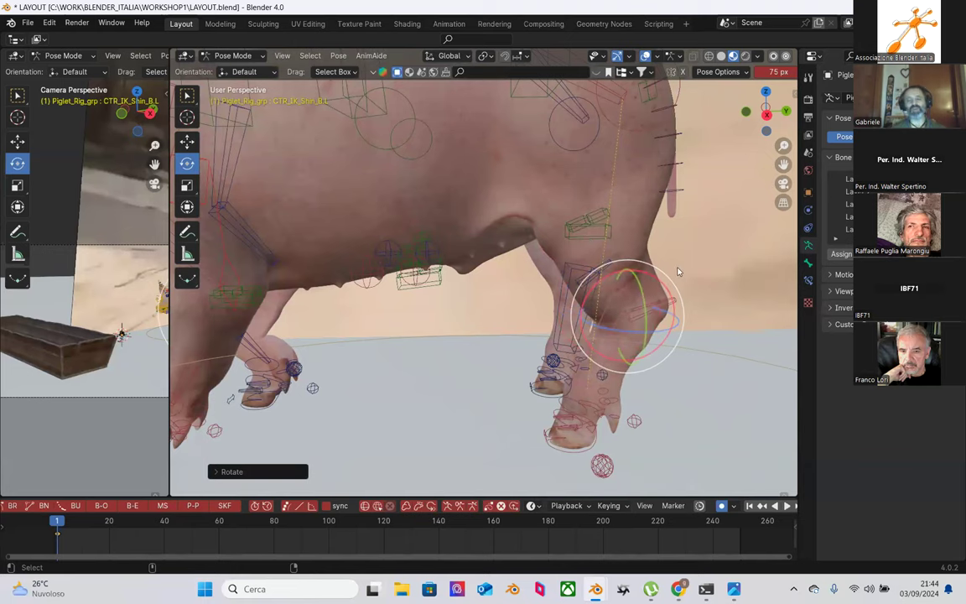
pyautogui.hotkey('ctrl', 'z')
pyautogui.moveTo(570, 252); pyautogui.dragTo(536, 255, button='middle')
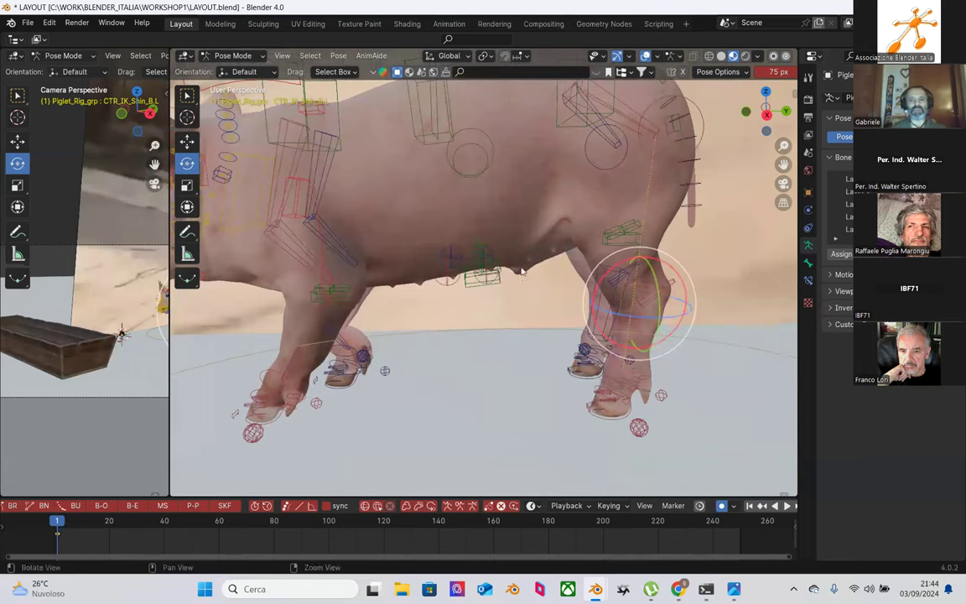
pyautogui.press('r')
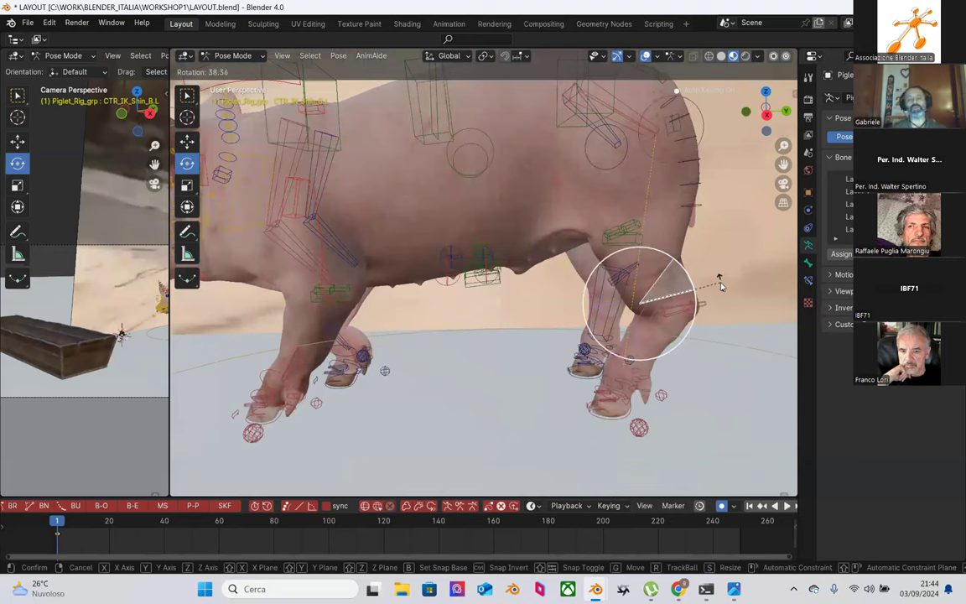
pyautogui.click(710, 286)
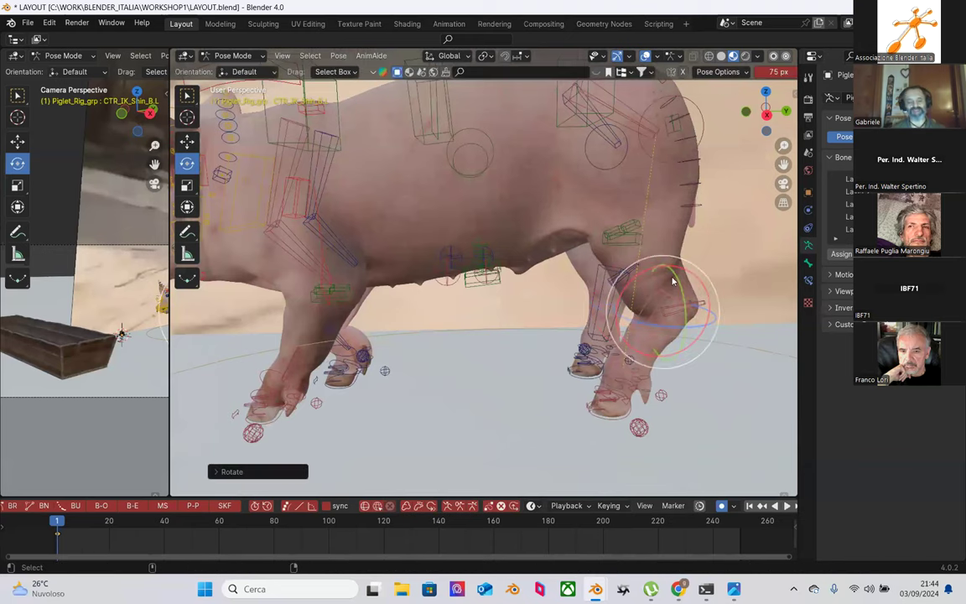
# Step: Nudge the left shoulder control CTR_Shoulder.L about 0.009 m along its vertical axis
pyautogui.moveTo(640, 263); pyautogui.dragTo(423, 310, button='middle')
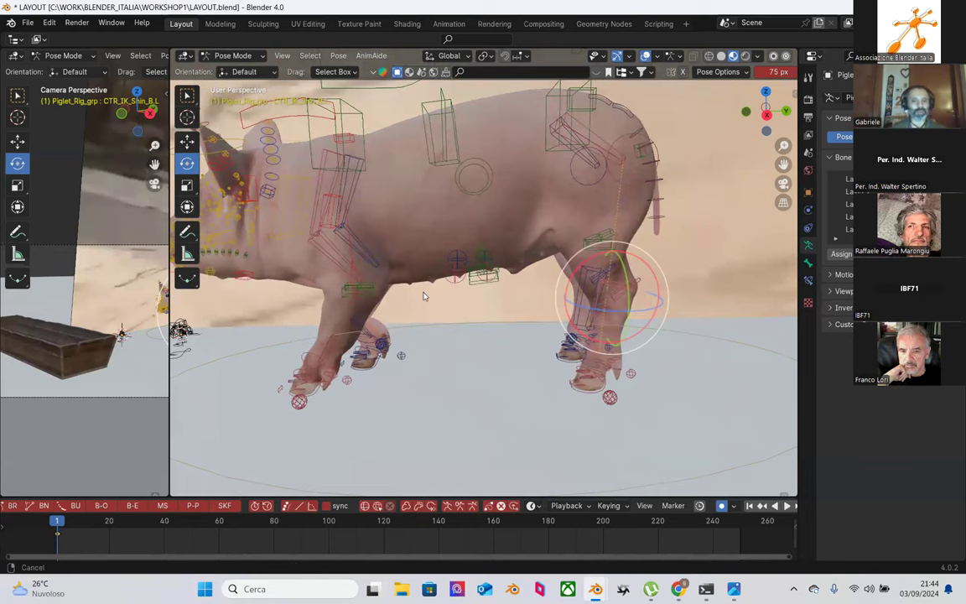
pyautogui.scroll(4, 424, 310)
pyautogui.moveTo(515, 280); pyautogui.dragTo(449, 196, button='middle')
pyautogui.click(451, 195)
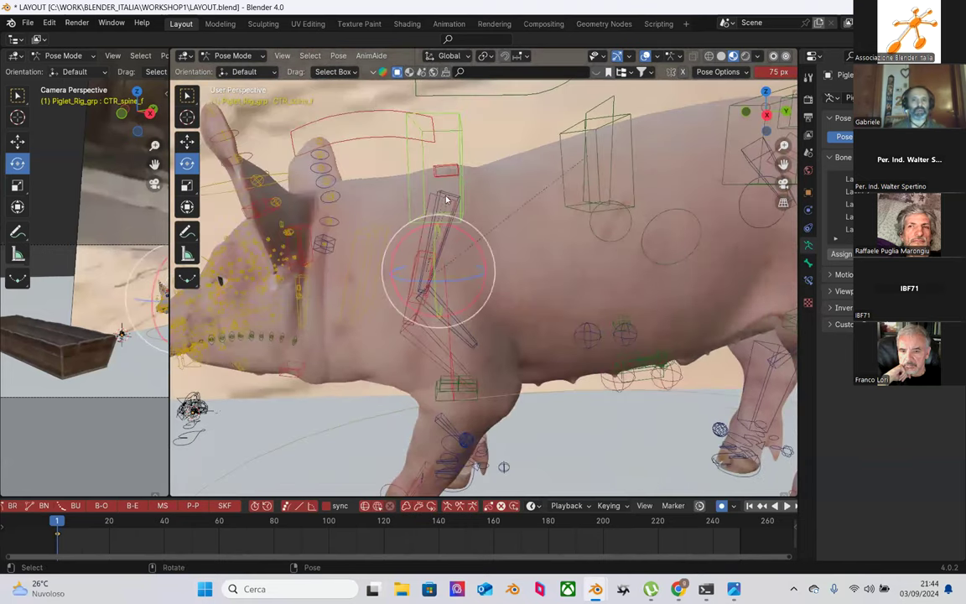
pyautogui.click(394, 175)
pyautogui.press('w')
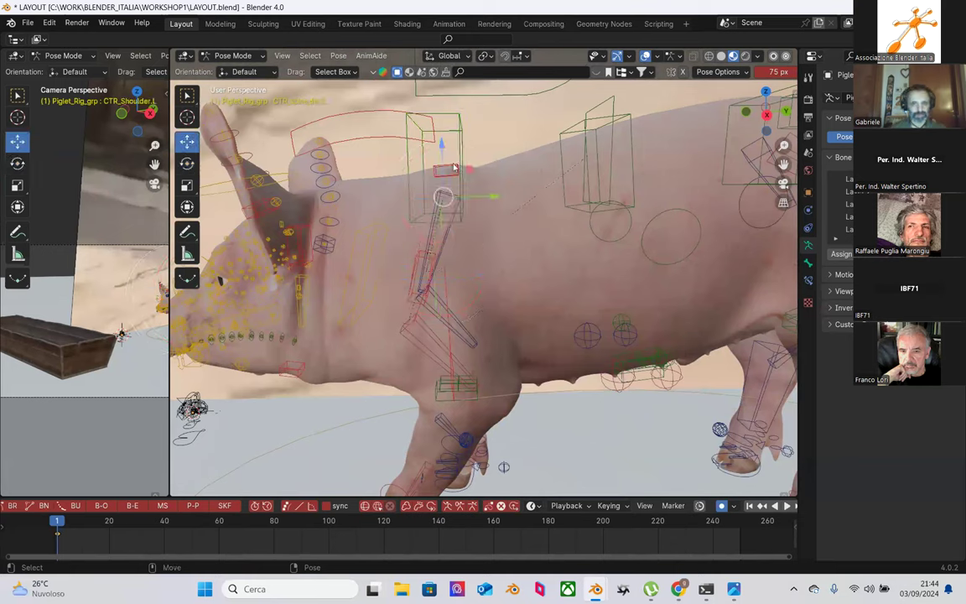
pyautogui.moveTo(443, 147); pyautogui.dragTo(443, 130)
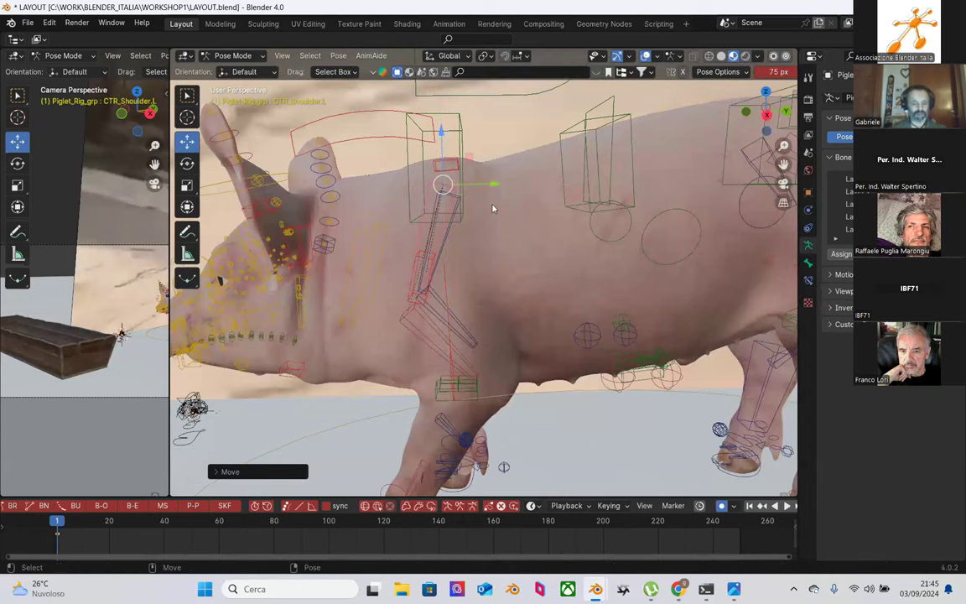
pyautogui.moveTo(491, 209)
pyautogui.mouseDown(button='middle')
pyautogui.moveTo(519, 217)
pyautogui.moveTo(507, 210)
pyautogui.mouseUp(button='middle')
pyautogui.moveTo(470, 144); pyautogui.dragTo(467, 149)
pyautogui.moveTo(467, 149); pyautogui.dragTo(238, 336, button='middle')
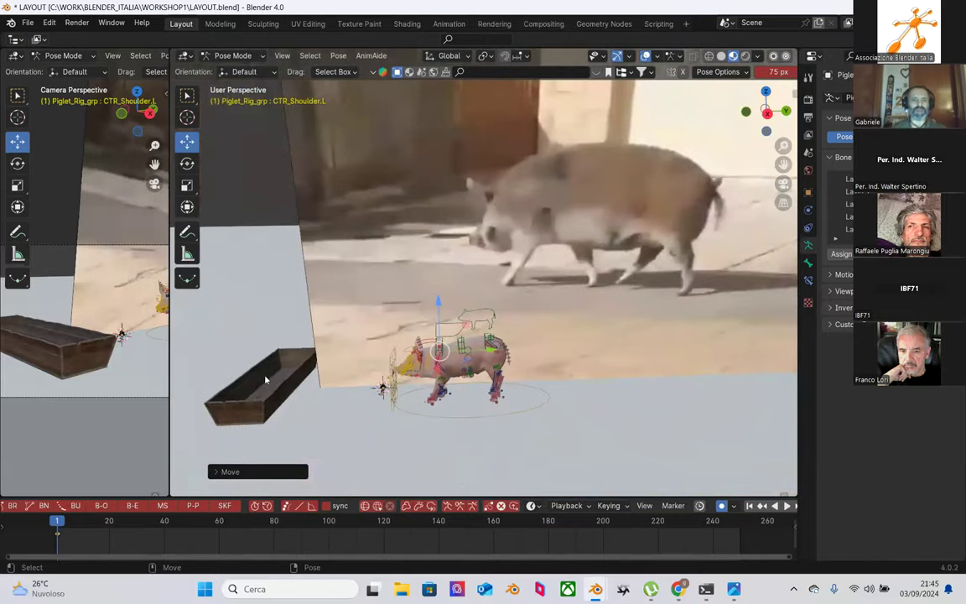
pyautogui.press('space')
pyautogui.moveTo(69, 522); pyautogui.dragTo(57, 521)
pyautogui.press('space')
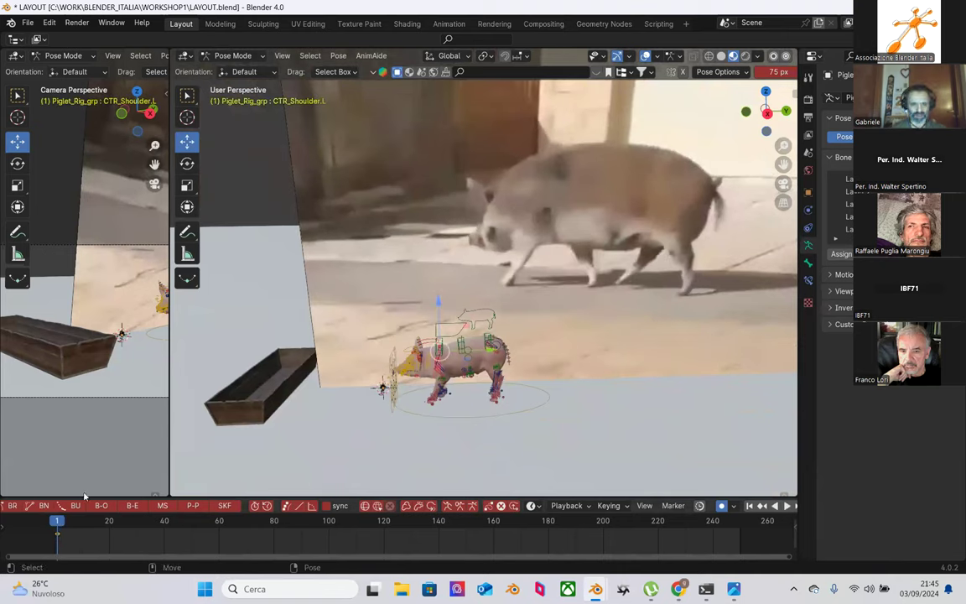
pyautogui.moveTo(62, 520); pyautogui.dragTo(78, 461)
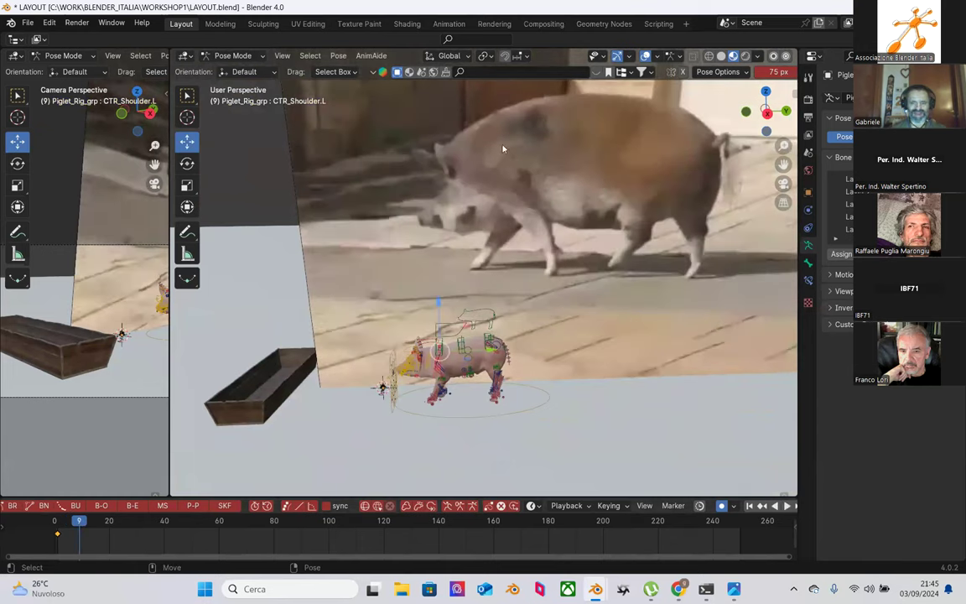
pyautogui.click(59, 520)
pyautogui.press('space')
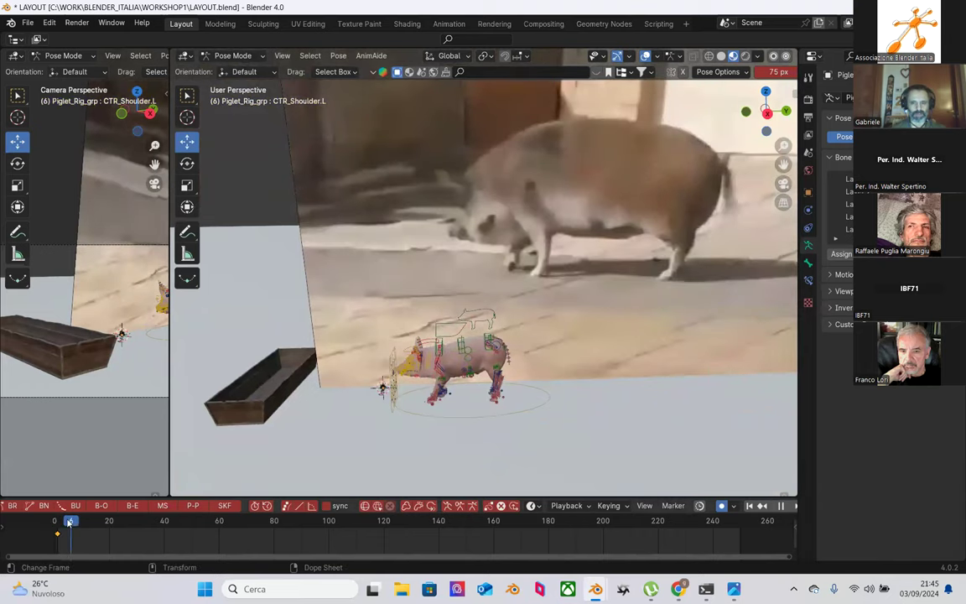
pyautogui.click(59, 520)
pyautogui.press('space')
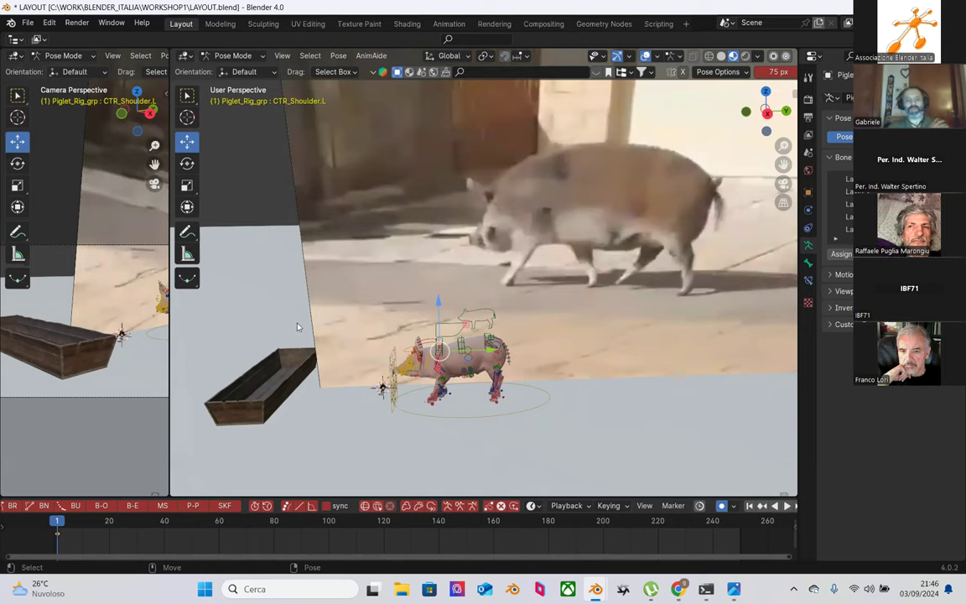
# Step: Raise the left shoulder control CTR_Shoulder_L slightly along its blue Z arrow
pyautogui.scroll(2, 401, 370)
pyautogui.scroll(3, 400, 370)
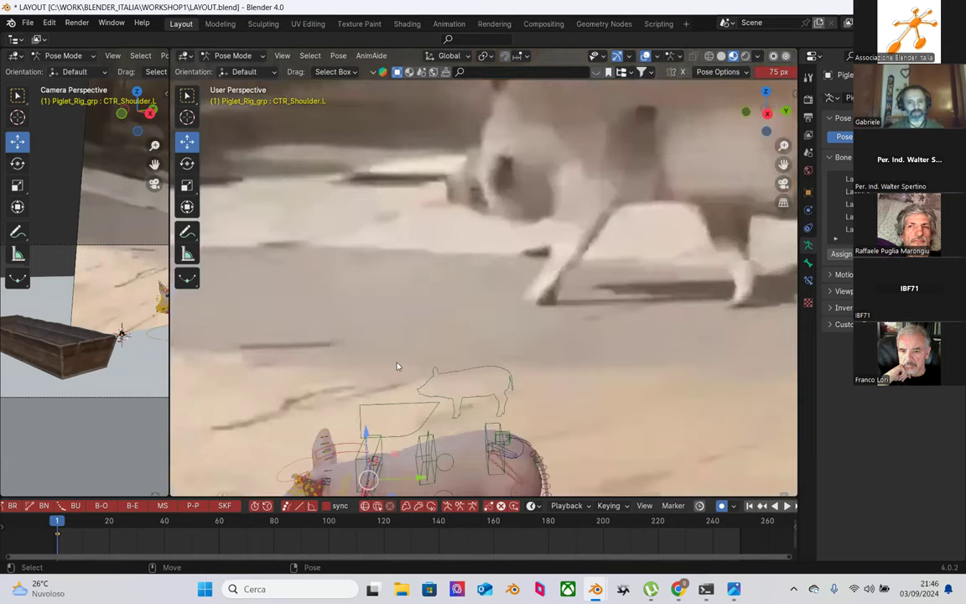
pyautogui.keyDown('shift'); pyautogui.moveTo(401, 369); pyautogui.dragTo(470, 277, button='middle'); pyautogui.keyUp('shift')
pyautogui.scroll(-2, 499, 227)
pyautogui.scroll(4, 499, 228)
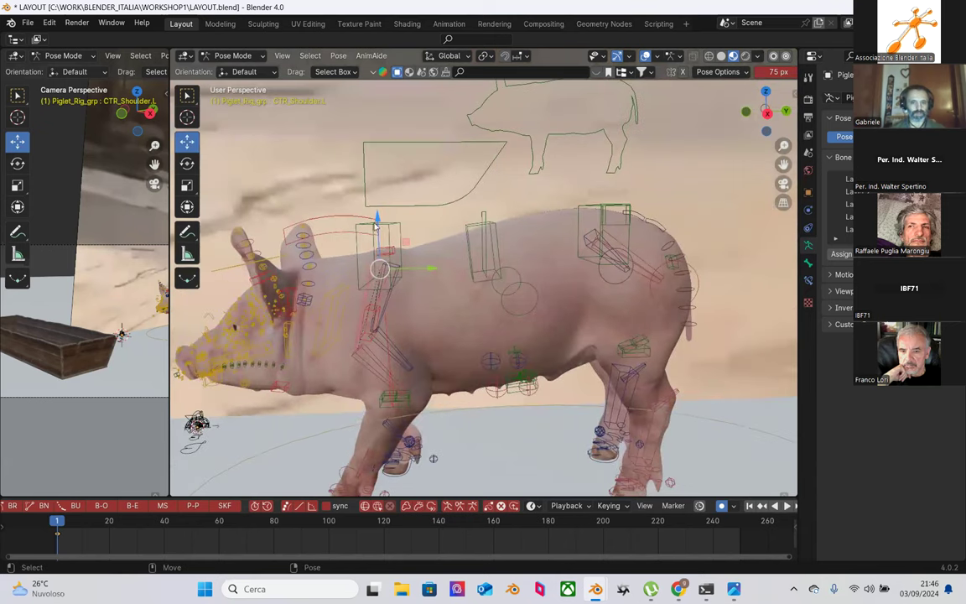
pyautogui.moveTo(376, 216); pyautogui.dragTo(373, 211)
# Step: Reposition the front-right foot control CTR_Foot_F.R with its gizmo arrows
pyautogui.moveTo(373, 211); pyautogui.dragTo(452, 423, button='middle')
pyautogui.click(422, 439)
pyautogui.moveTo(467, 413); pyautogui.dragTo(442, 415)
pyautogui.moveTo(443, 416); pyautogui.dragTo(618, 356, button='middle')
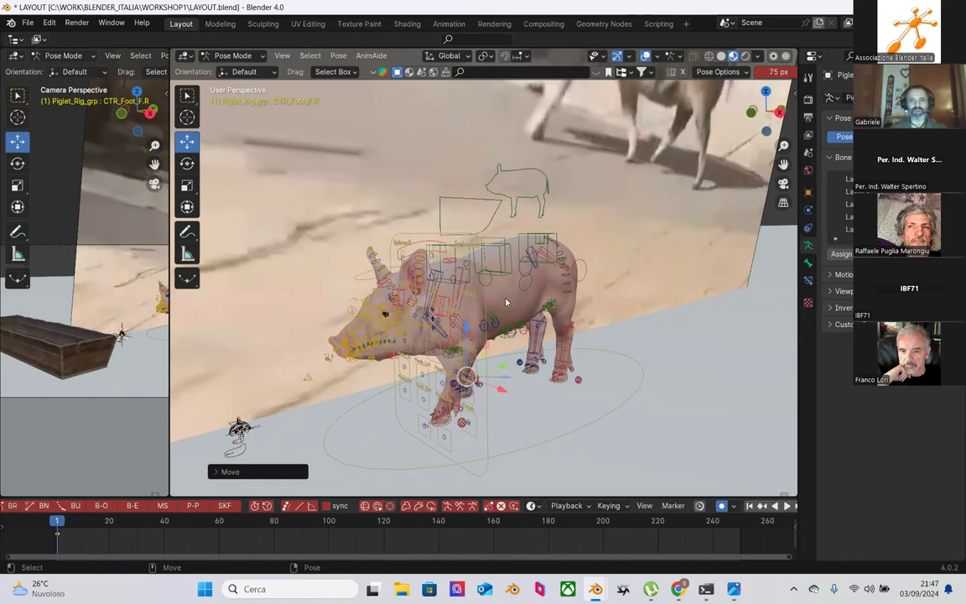
pyautogui.scroll(-4, 413, 301)
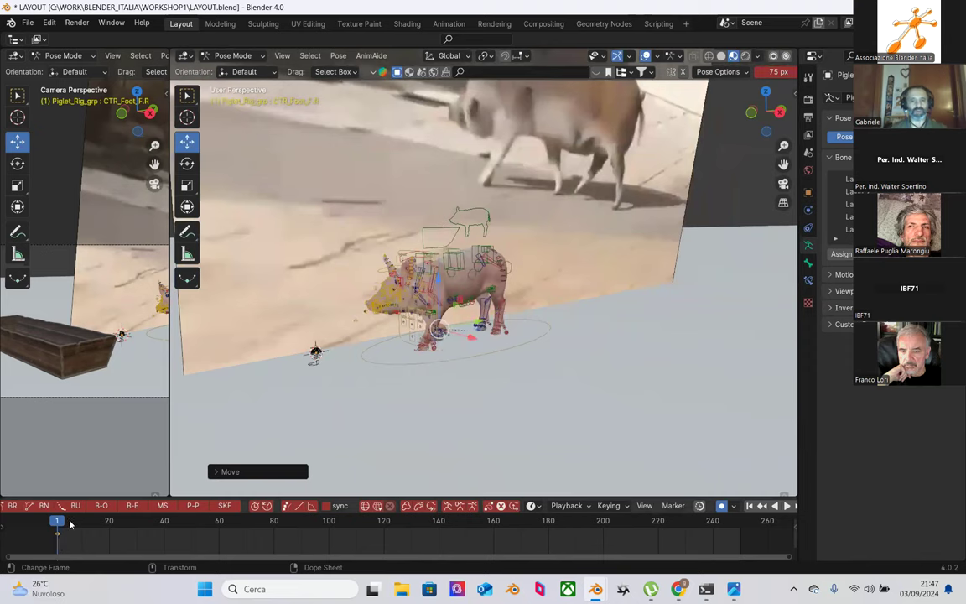
pyautogui.press('Right')
pyautogui.press('Right')
pyautogui.press('space')
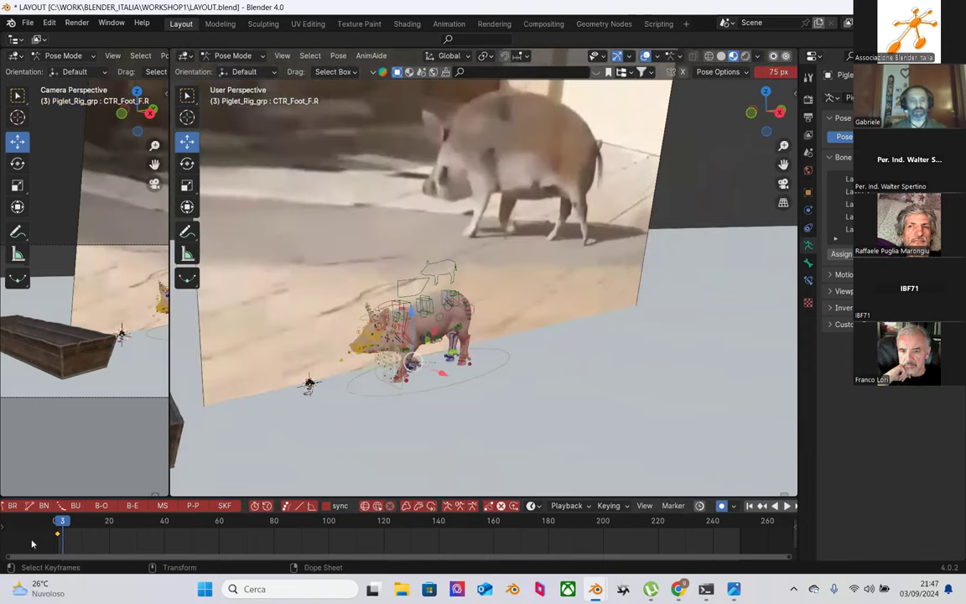
pyautogui.press('space')
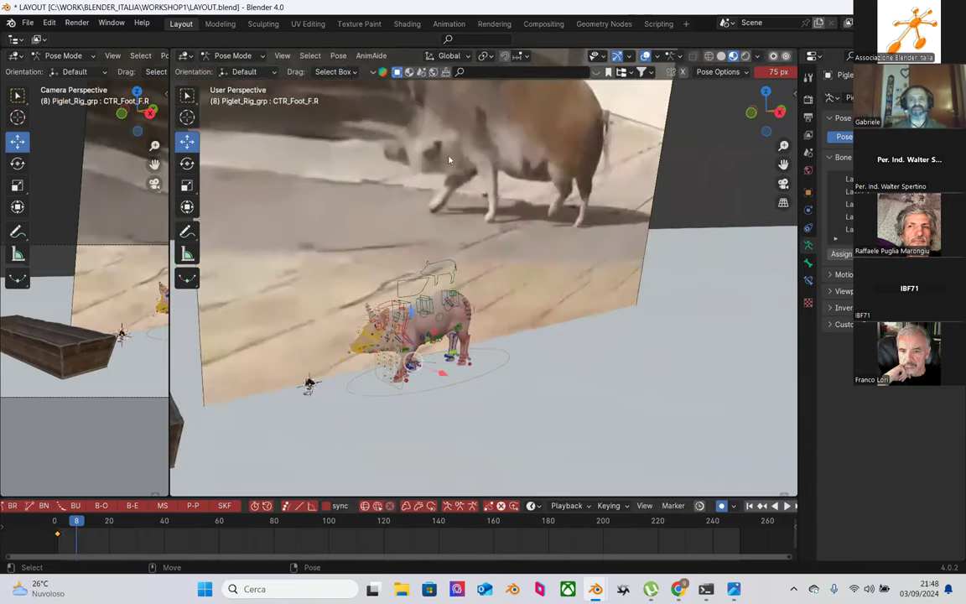
pyautogui.press('space')
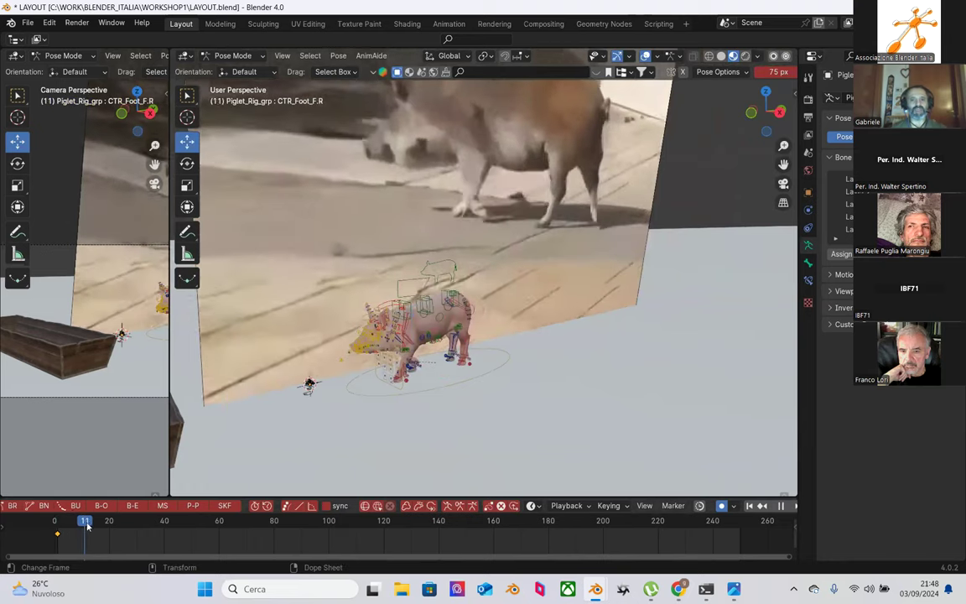
pyautogui.press('space')
pyautogui.scroll(-3, 393, 208)
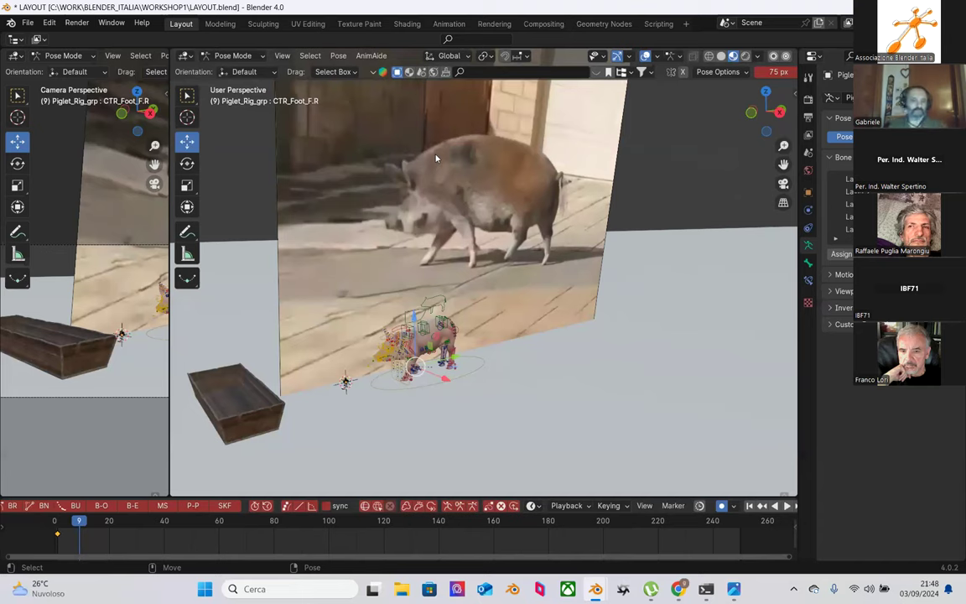
pyautogui.press('space')
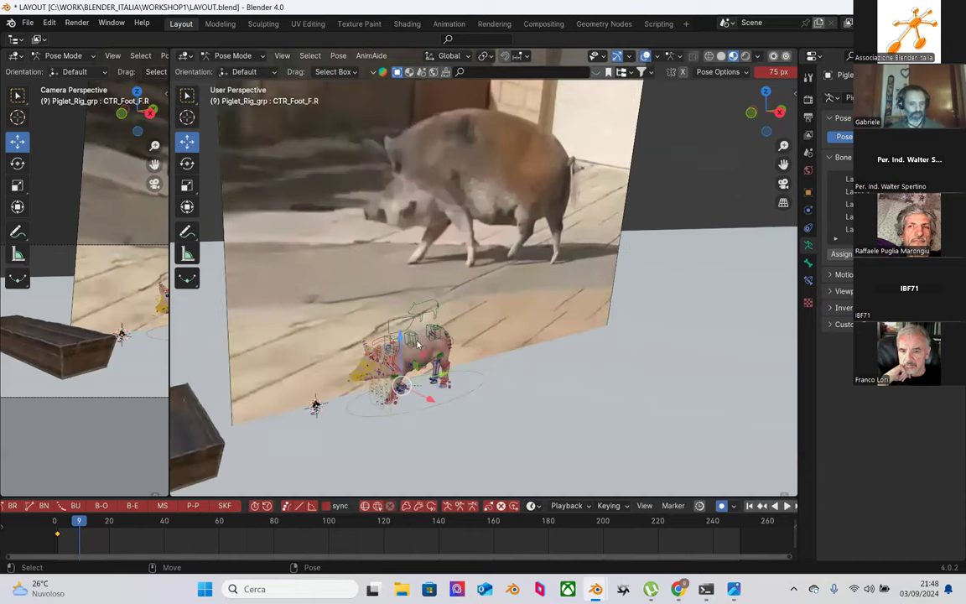
pyautogui.click(56, 524)
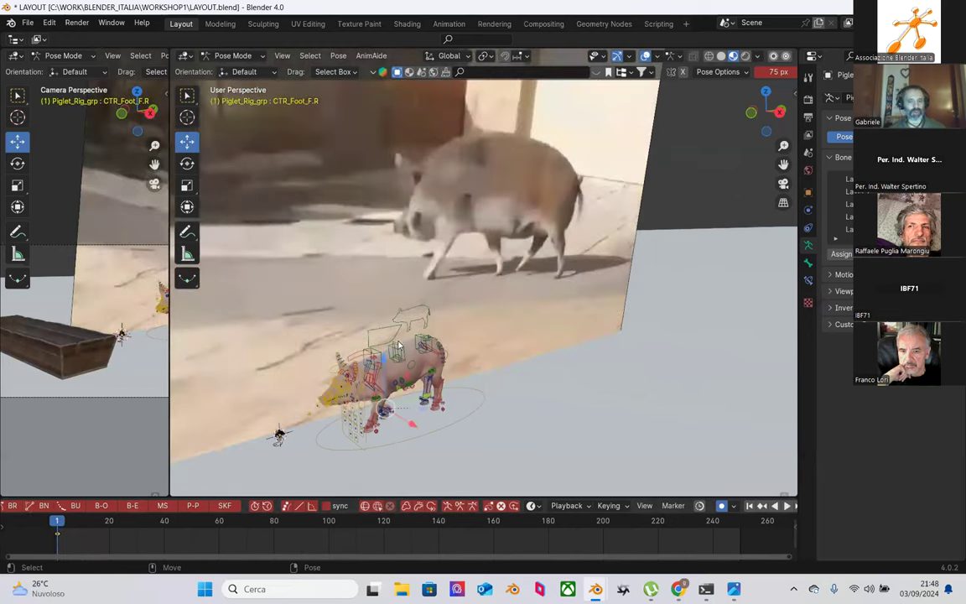
# Step: Stop playback at frame 1 and switch to Object Mode
pyautogui.press('space')
pyautogui.moveTo(400, 407); pyautogui.dragTo(418, 329, button='middle')
pyautogui.scroll(8, 437, 313)
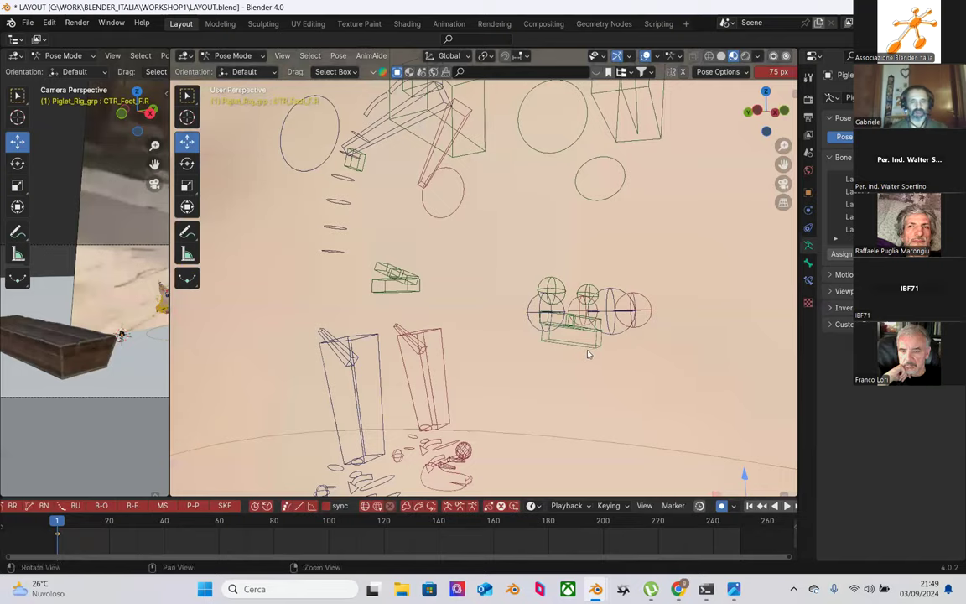
pyautogui.scroll(-8, 566, 350)
pyautogui.moveTo(313, 345); pyautogui.dragTo(271, 198, button='middle')
pyautogui.click(233, 55)
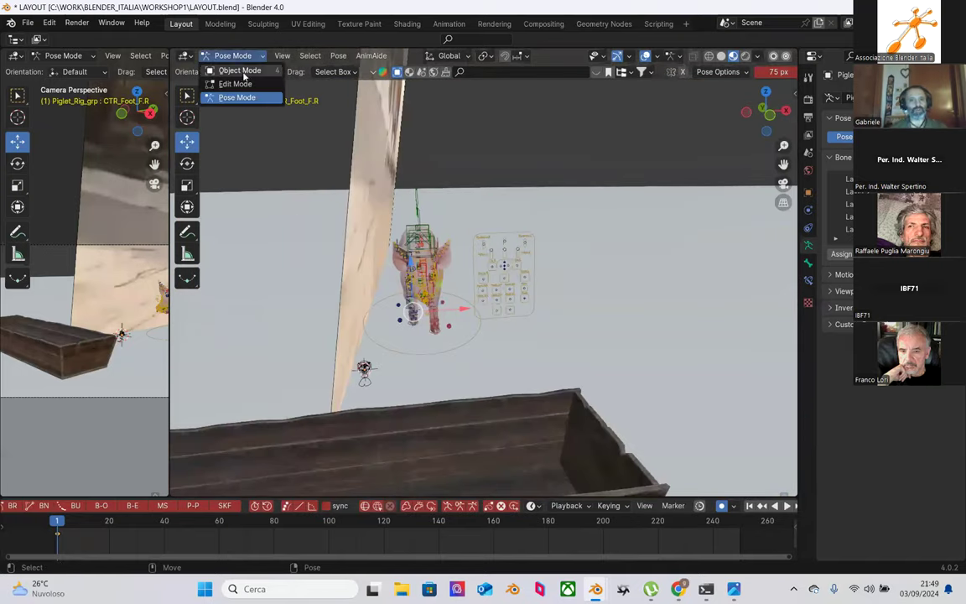
pyautogui.click(241, 72)
# Step: Select the reference image Empty and move it along the X axis
pyautogui.click(369, 210)
pyautogui.moveTo(369, 209); pyautogui.dragTo(352, 188, button='middle')
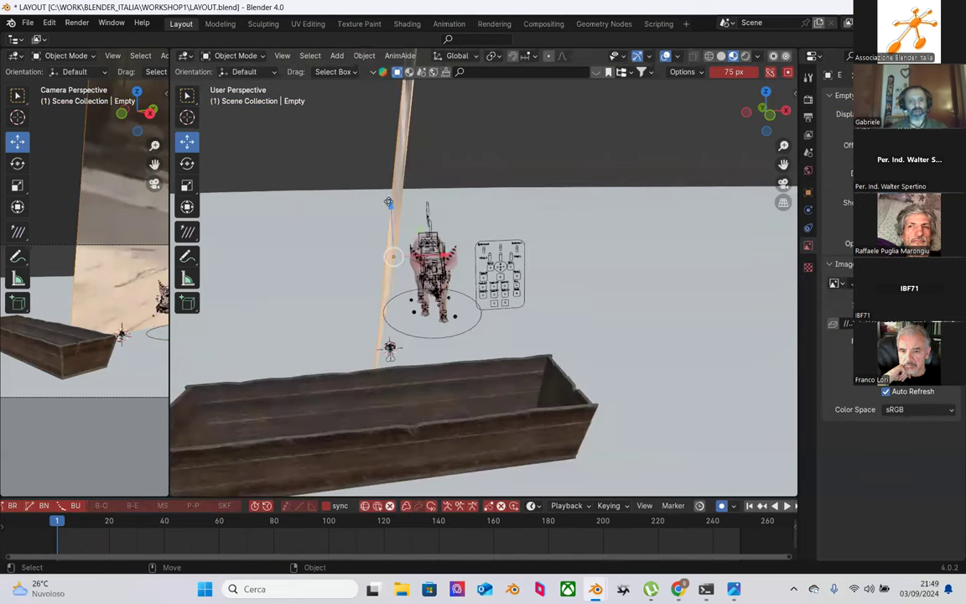
pyautogui.press('g')
pyautogui.press('x')
pyautogui.click(294, 192)
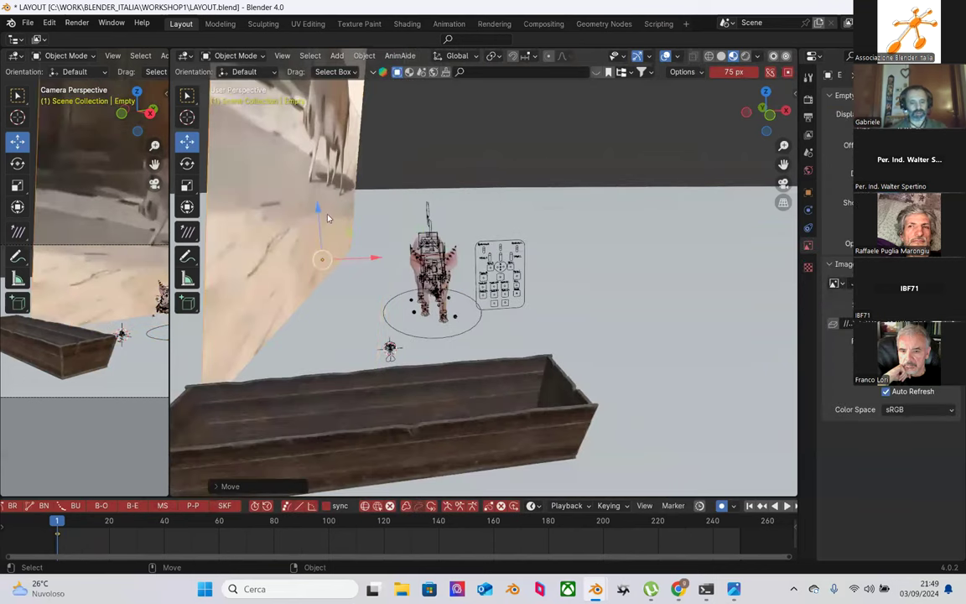
# Step: Rotate the walking-pig reference image by -6.60° and check it beside the rig
pyautogui.hotkey('shift', 'space')
pyautogui.press('r')
pyautogui.moveTo(341, 219); pyautogui.dragTo(322, 269)
pyautogui.hotkey('shift', 'space')
pyautogui.press('g')
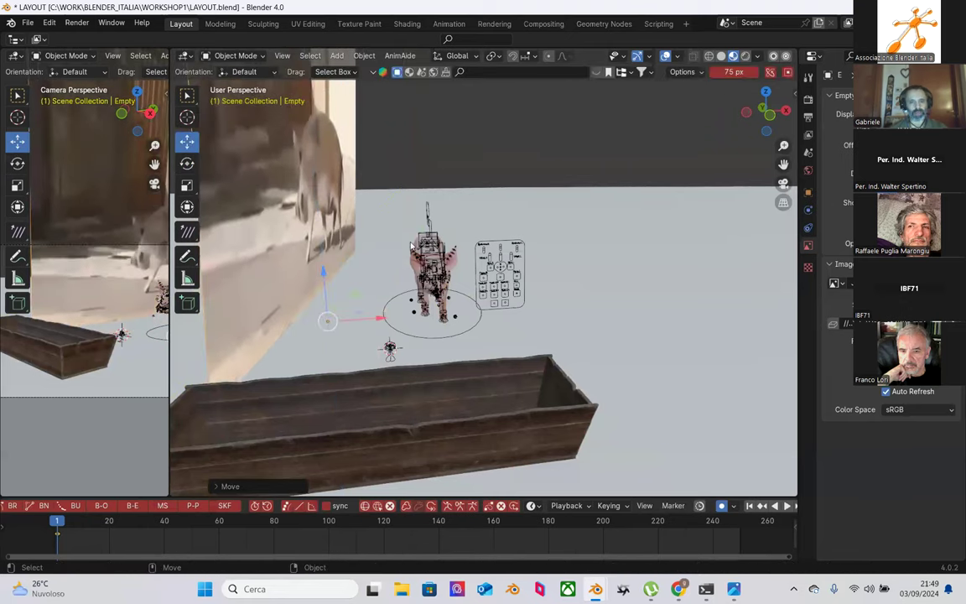
pyautogui.moveTo(451, 248); pyautogui.dragTo(394, 290, button='middle')
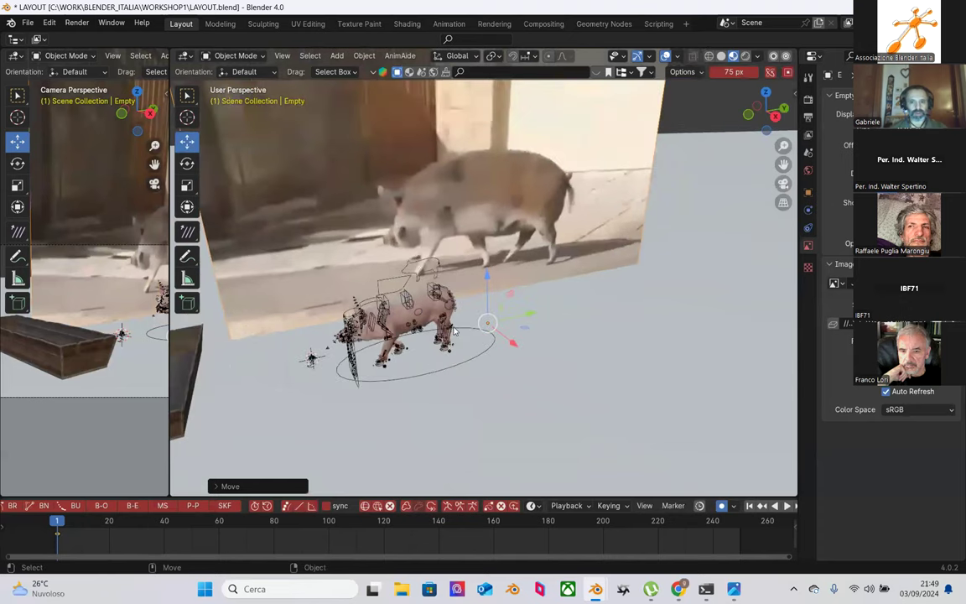
pyautogui.moveTo(503, 335); pyautogui.dragTo(453, 298, button='middle')
# Step: Select the piglet rig and switch it back to Pose Mode
pyautogui.click(451, 296)
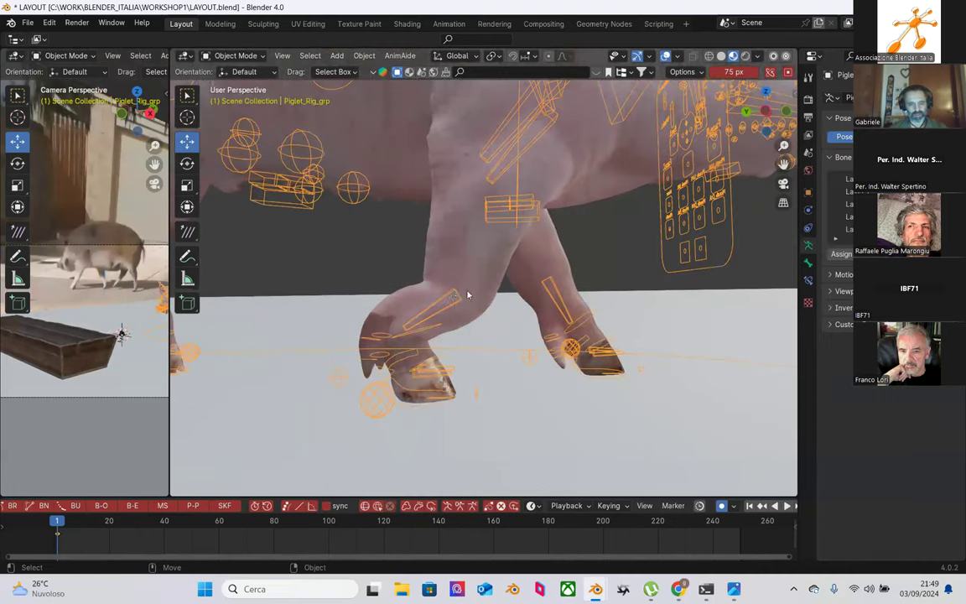
pyautogui.click(235, 55)
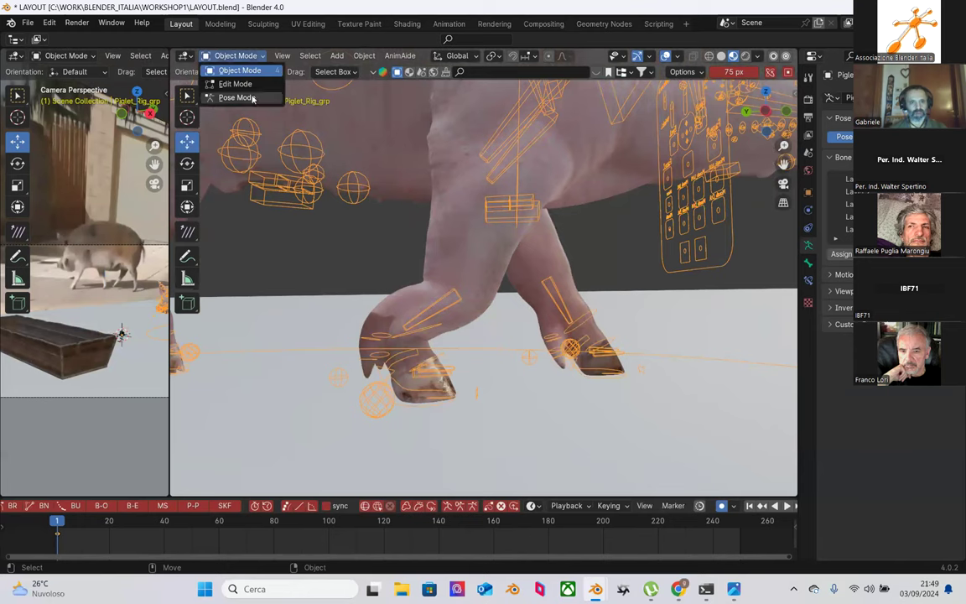
pyautogui.click(239, 96)
# Step: Rotate the front-right shin bone MCH_IK_Shin_F.R on X to bend the foreleg
pyautogui.click(457, 297)
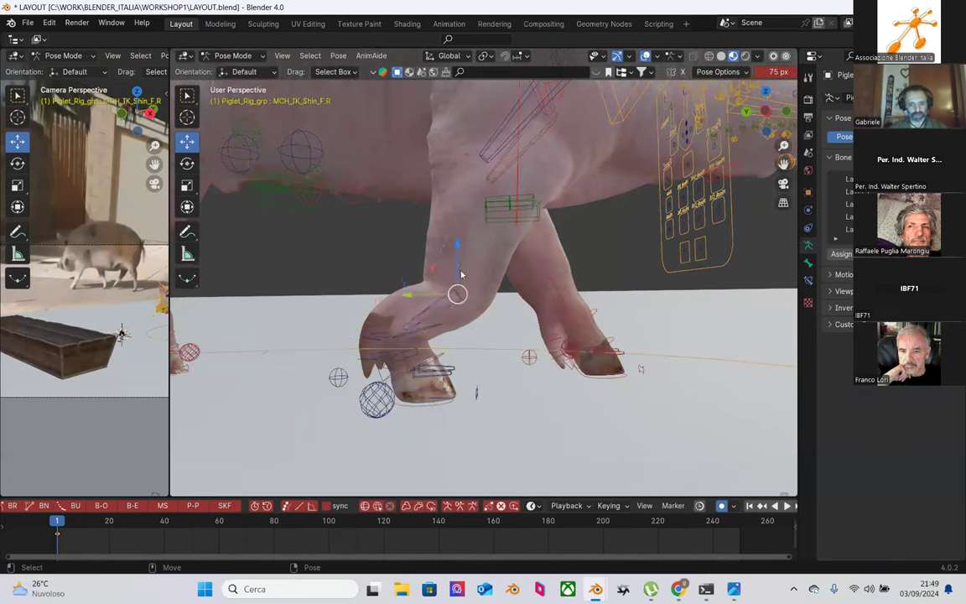
pyautogui.hotkey('shift', 'space')
pyautogui.press('r')
pyautogui.moveTo(482, 253); pyautogui.dragTo(490, 266)
pyautogui.moveTo(490, 266); pyautogui.dragTo(446, 327, button='middle')
pyautogui.moveTo(457, 279); pyautogui.dragTo(461, 286)
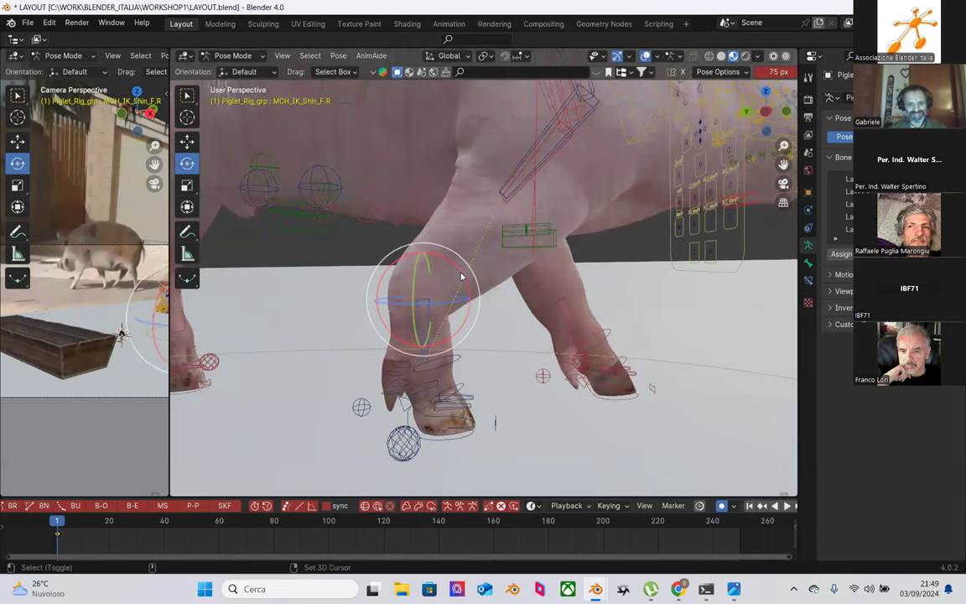
# Step: Try moving the front-right shin bone, then undo that move
pyautogui.press('g')
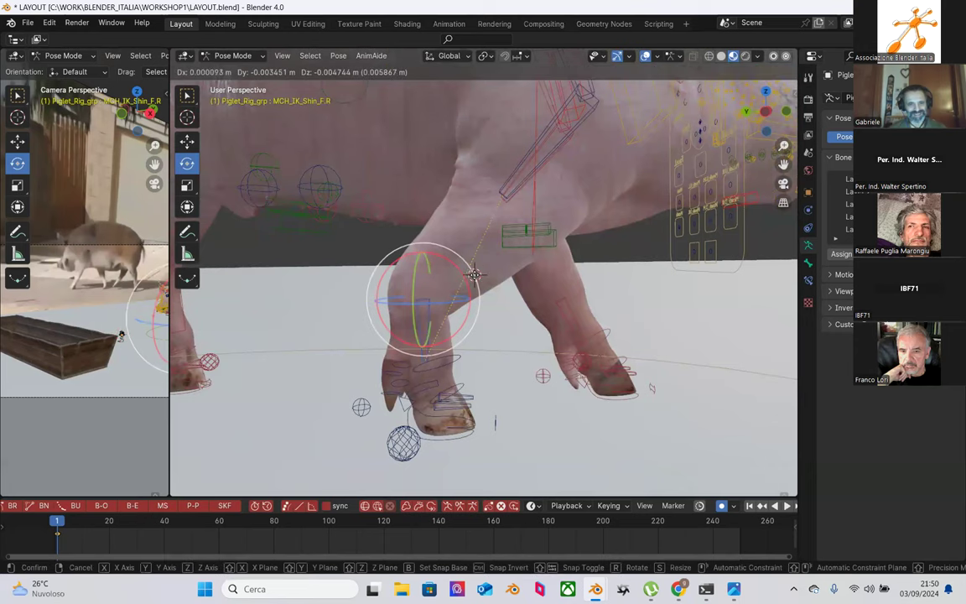
pyautogui.click(480, 294)
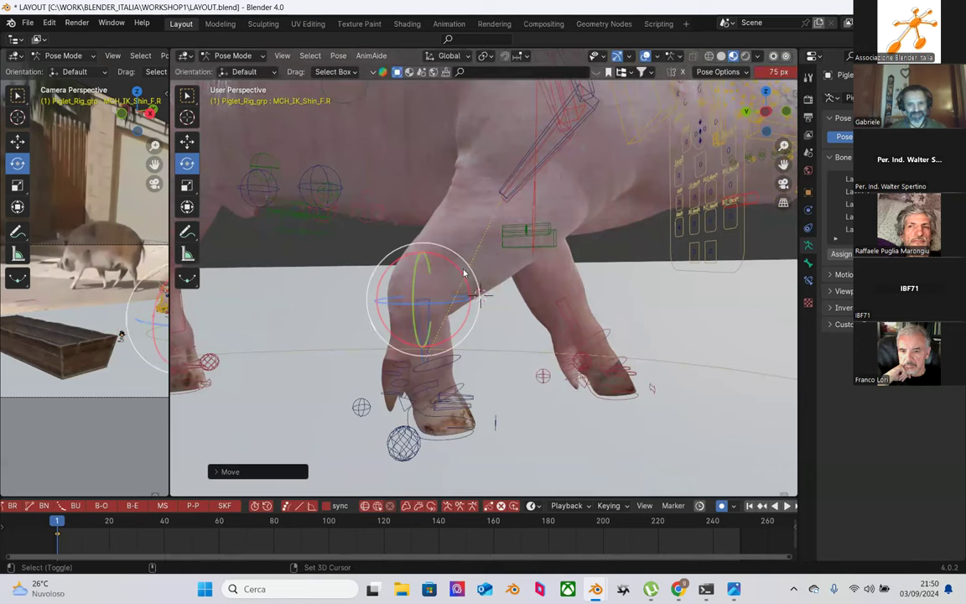
pyautogui.press('w')
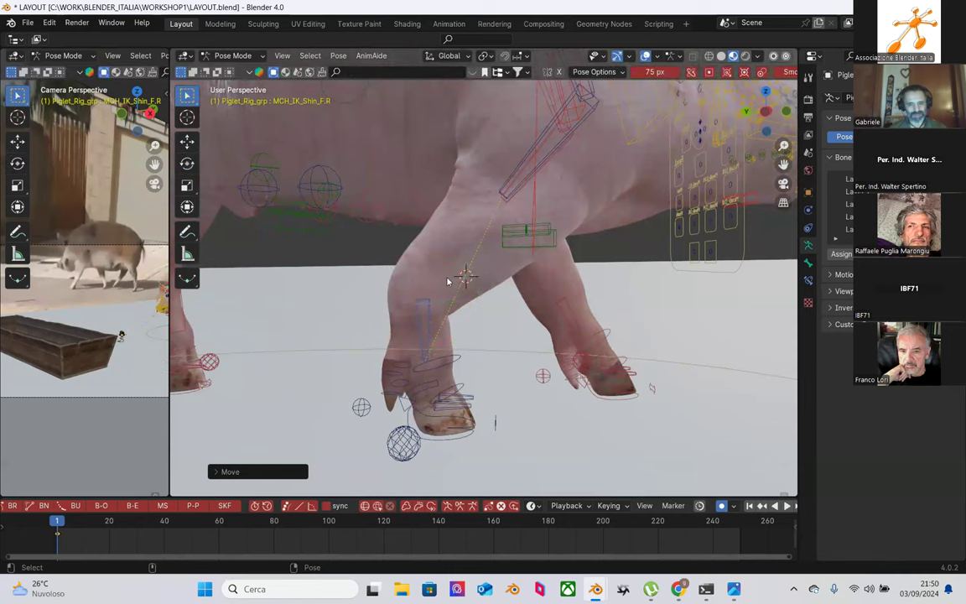
pyautogui.hotkey('ctrl', 'z')
pyautogui.rightClick(445, 279)
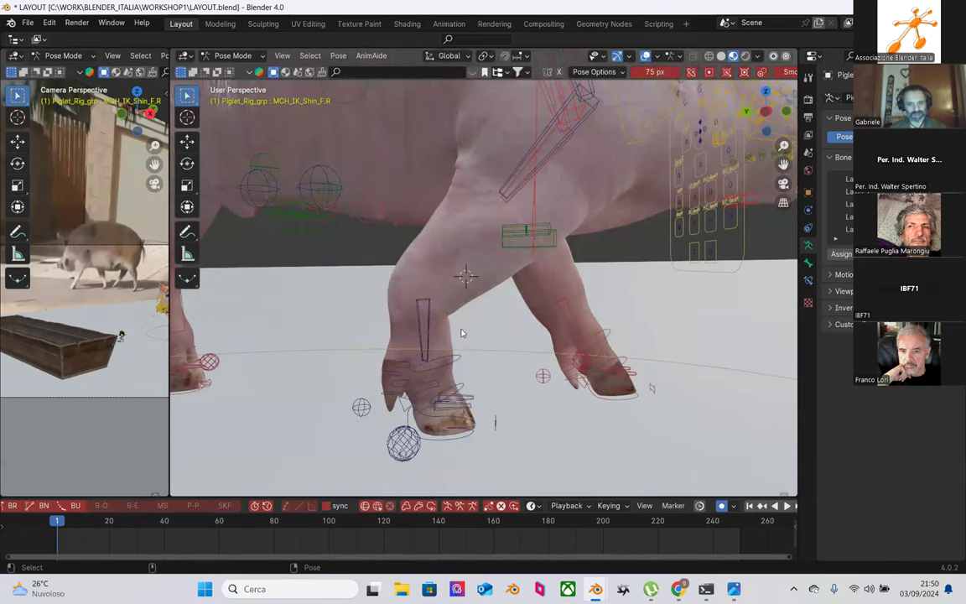
pyautogui.hotkey('shift', 'space')
pyautogui.press('g')
# Step: Rotate MCH_IK_Shin_F.R a further 1.63° to deepen the foreleg bend
pyautogui.click(428, 316)
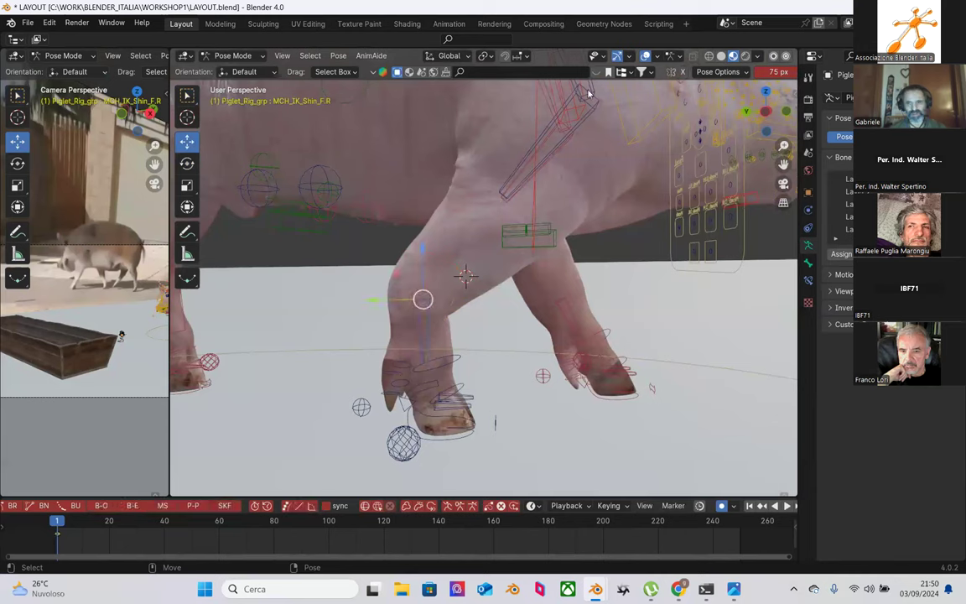
pyautogui.hotkey('shift', 'space')
pyautogui.press('r')
pyautogui.moveTo(459, 269); pyautogui.dragTo(460, 273)
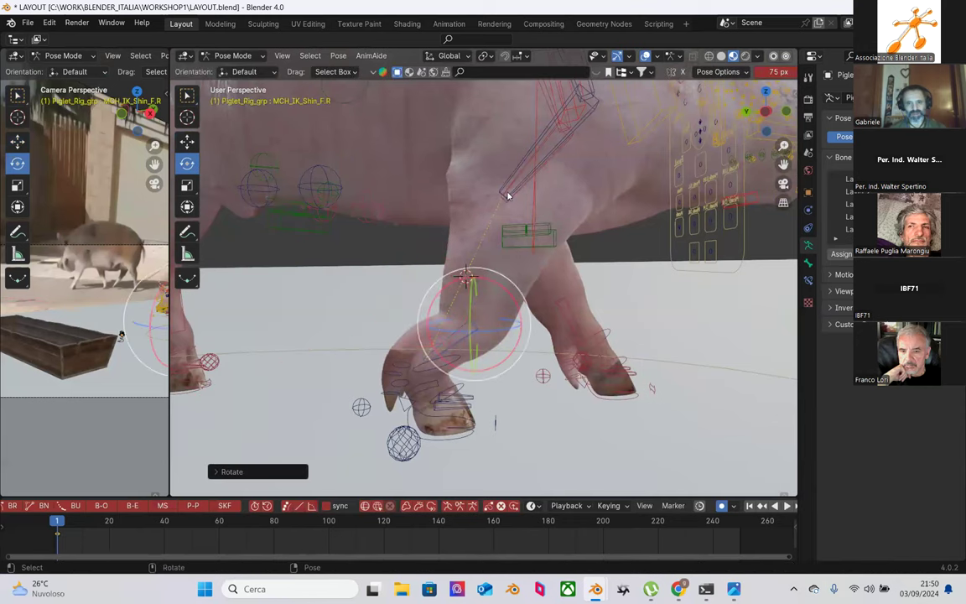
pyautogui.click(507, 195)
pyautogui.click(472, 329)
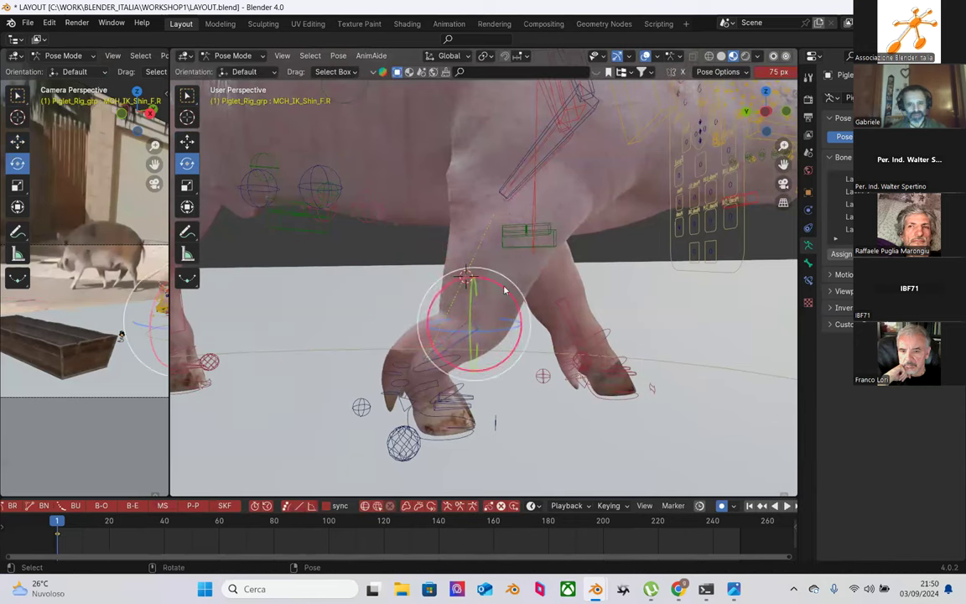
pyautogui.moveTo(504, 289); pyautogui.dragTo(501, 286)
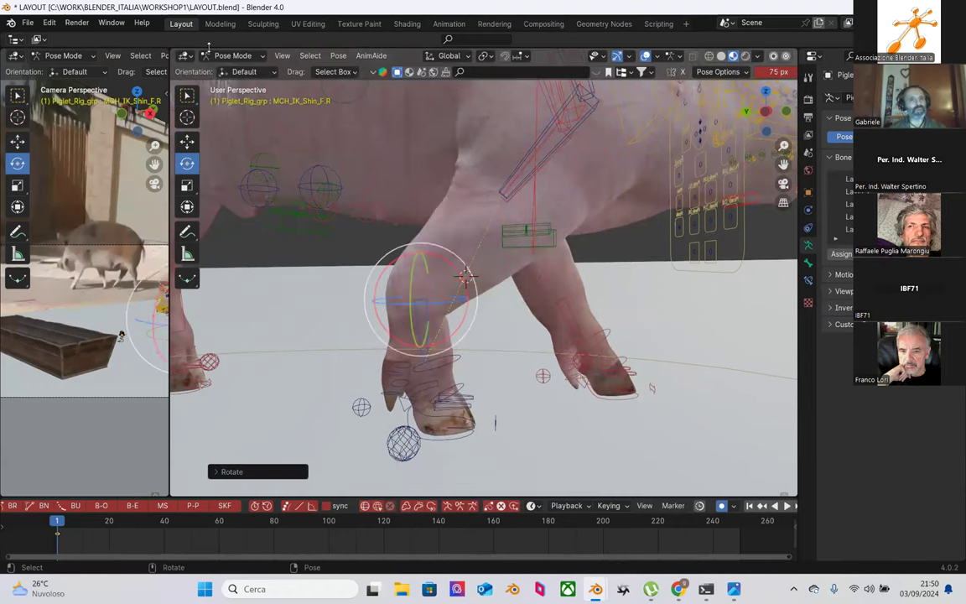
pyautogui.click(50, 23)
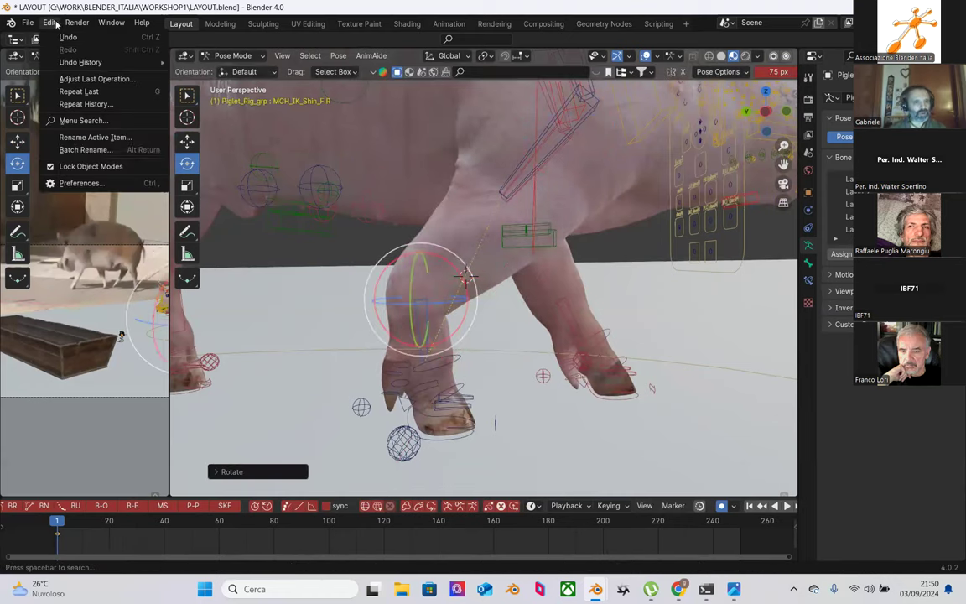
pyautogui.click(80, 182)
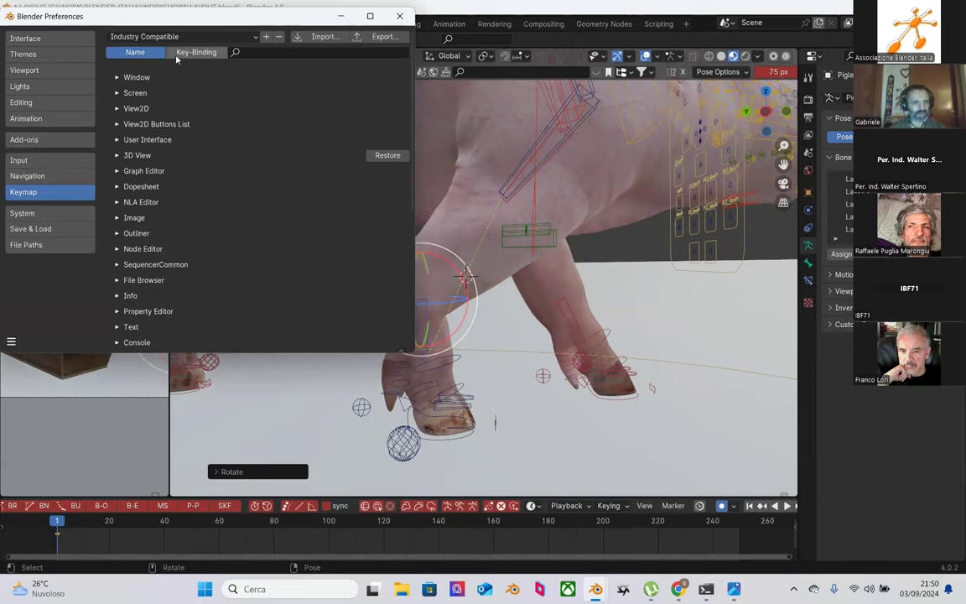
pyautogui.scroll(-3, 160, 142)
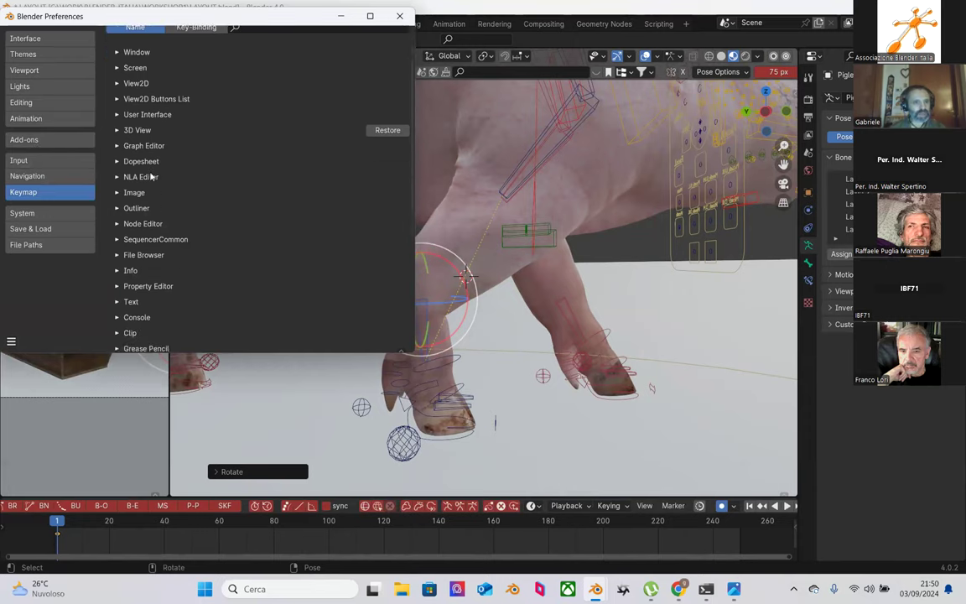
pyautogui.scroll(3, 155, 160)
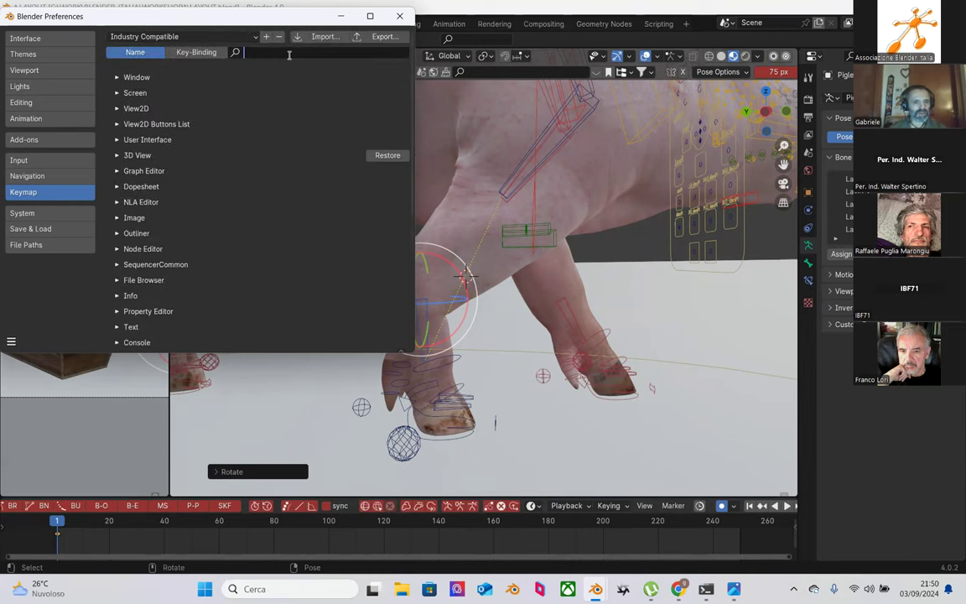
pyautogui.write('micro')
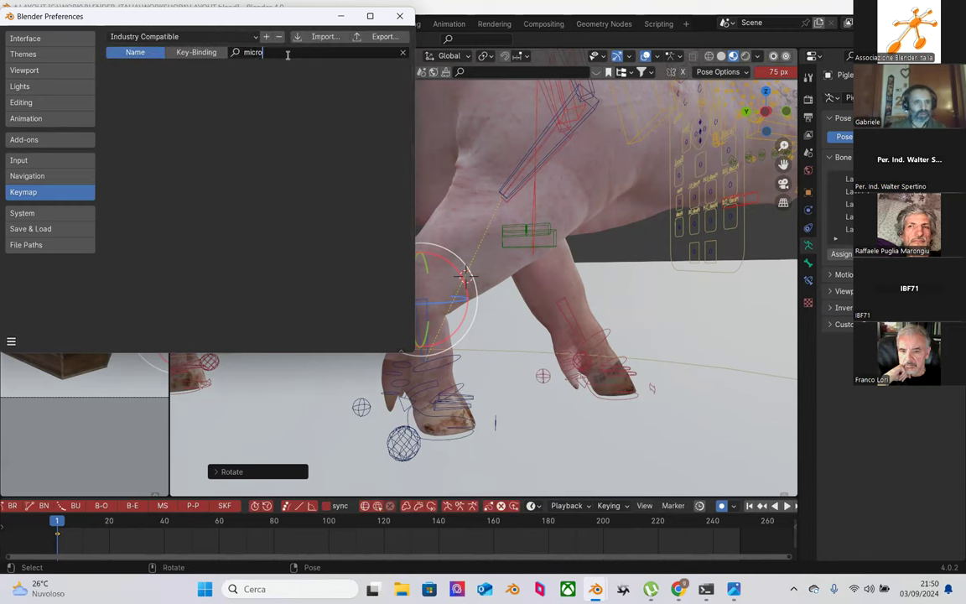
pyautogui.write('r')
pyautogui.press('BackSpace')
pyautogui.press('BackSpace')
pyautogui.press('BackSpace')
pyautogui.press('BackSpace')
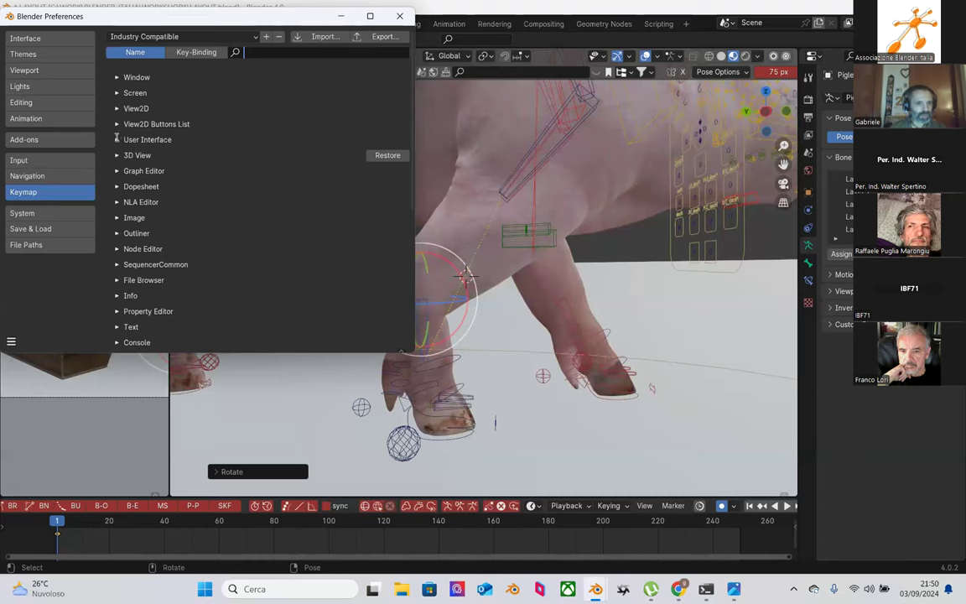
pyautogui.click(116, 155)
pyautogui.click(116, 156)
pyautogui.click(117, 93)
pyautogui.click(116, 93)
pyautogui.click(342, 16)
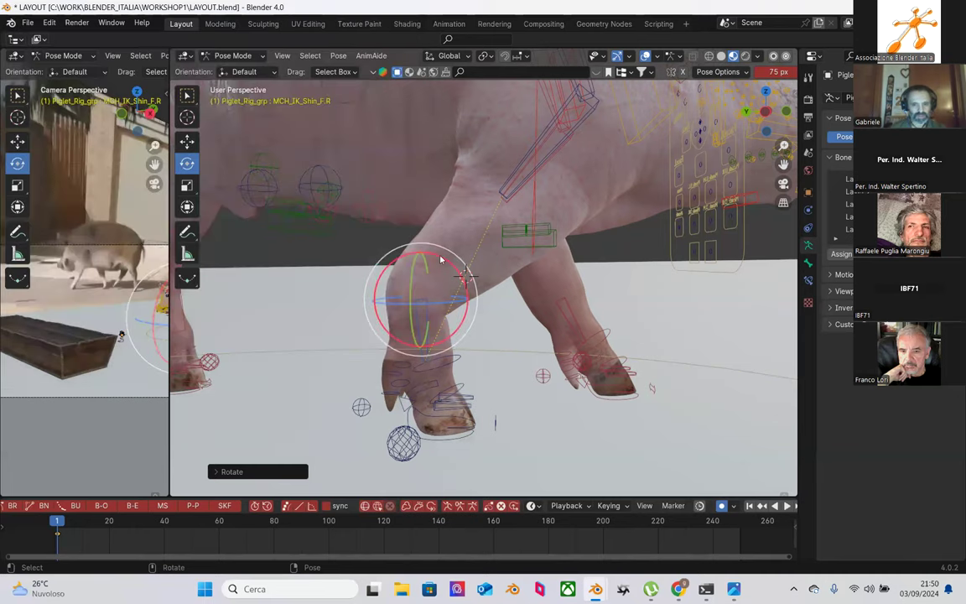
# Step: Undo the earlier front-right shin rotations
pyautogui.hotkey('ctrl', 'z')
pyautogui.hotkey('ctrl', 'z')
pyautogui.hotkey('ctrl', 'z')
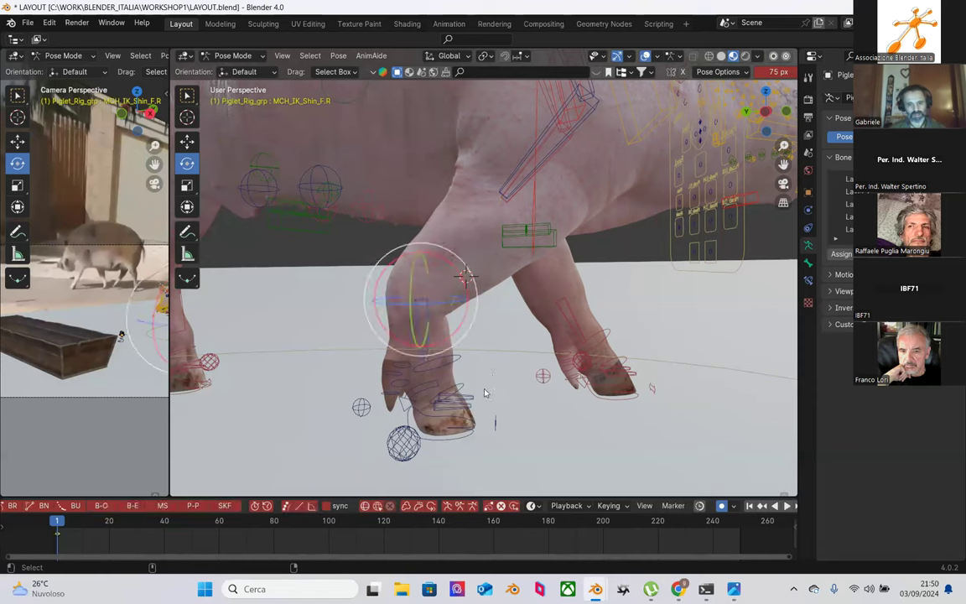
pyautogui.hotkey('ctrl', 'z')
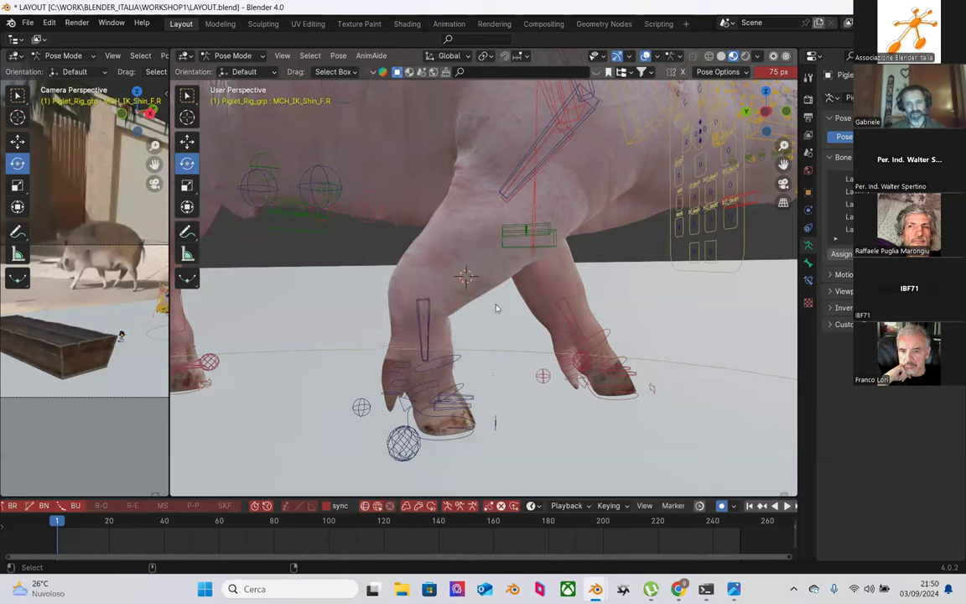
pyautogui.hotkey('ctrl', 'z')
pyautogui.hotkey('ctrl', 'z')
pyautogui.hotkey('ctrl', 'z')
pyautogui.hotkey('ctrl', 'z')
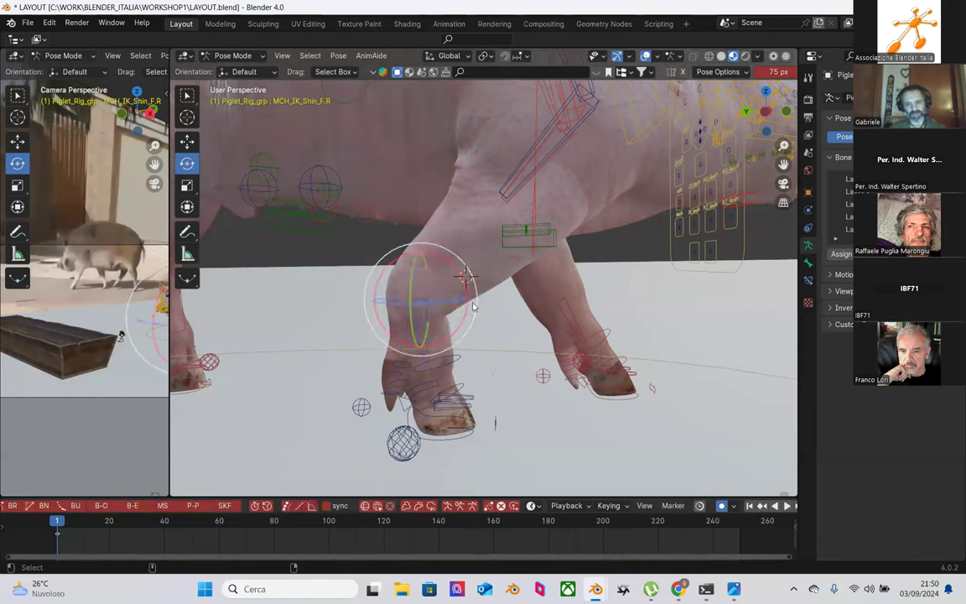
pyautogui.hotkey('ctrl', 'z')
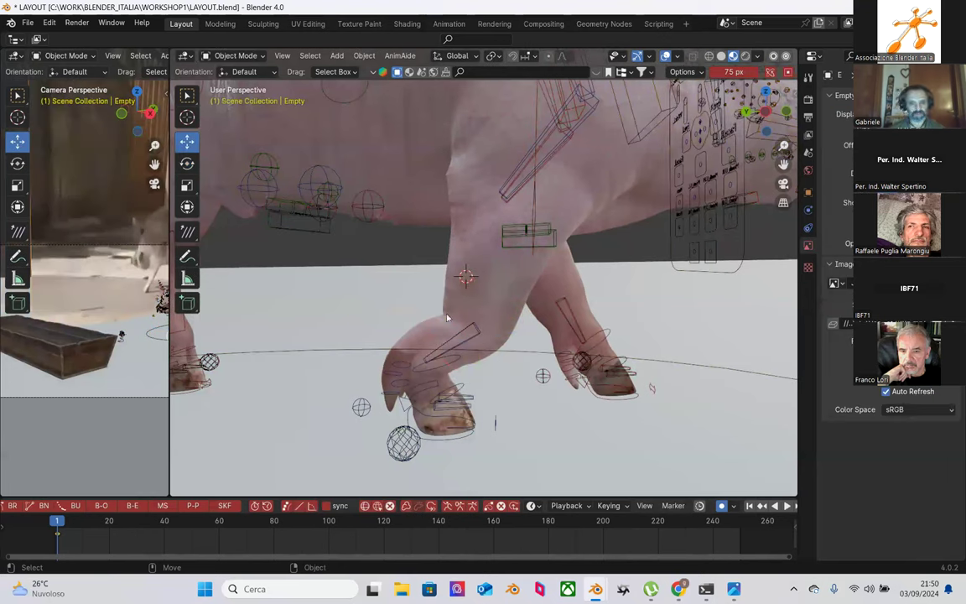
pyautogui.hotkey('ctrl', 'z')
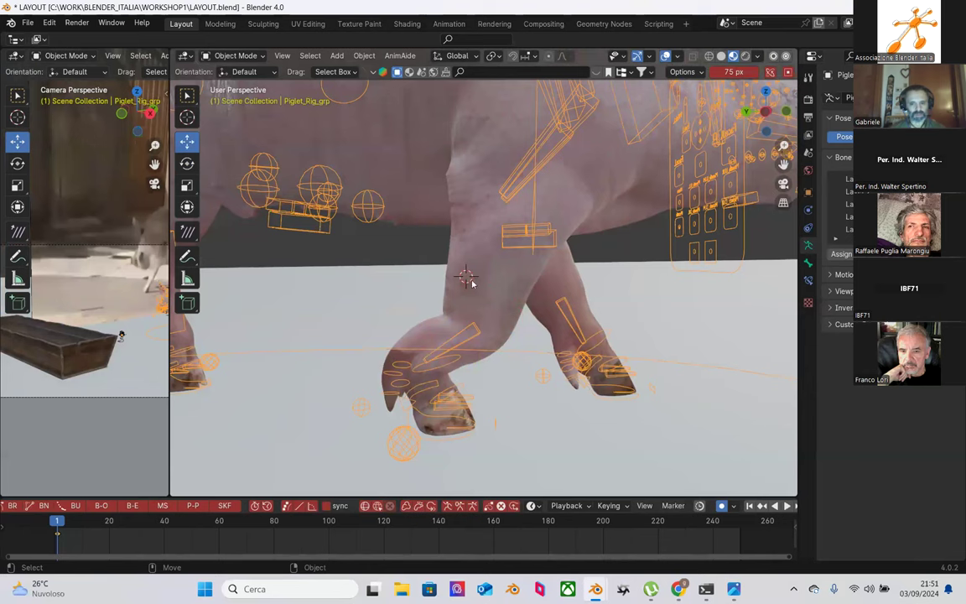
# Step: Reselect the pig rig and return it to Pose Mode
pyautogui.click(470, 282)
pyautogui.click(235, 55)
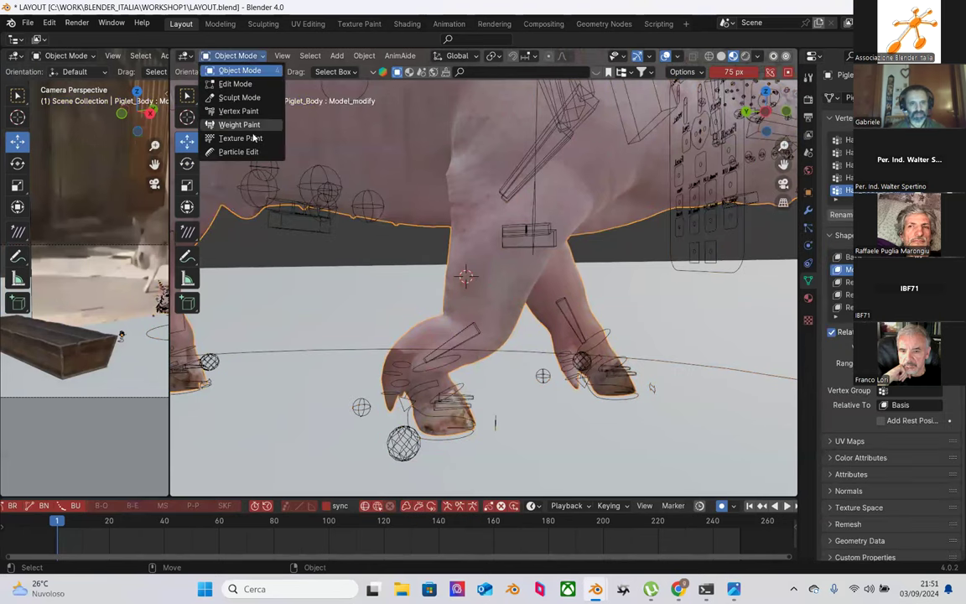
pyautogui.click(474, 327)
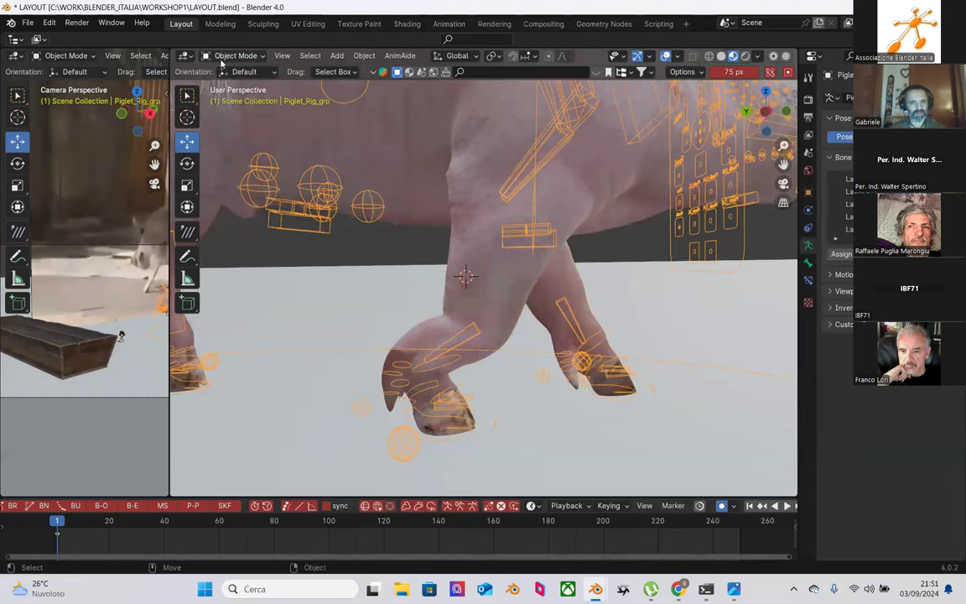
pyautogui.click(235, 55)
pyautogui.click(234, 95)
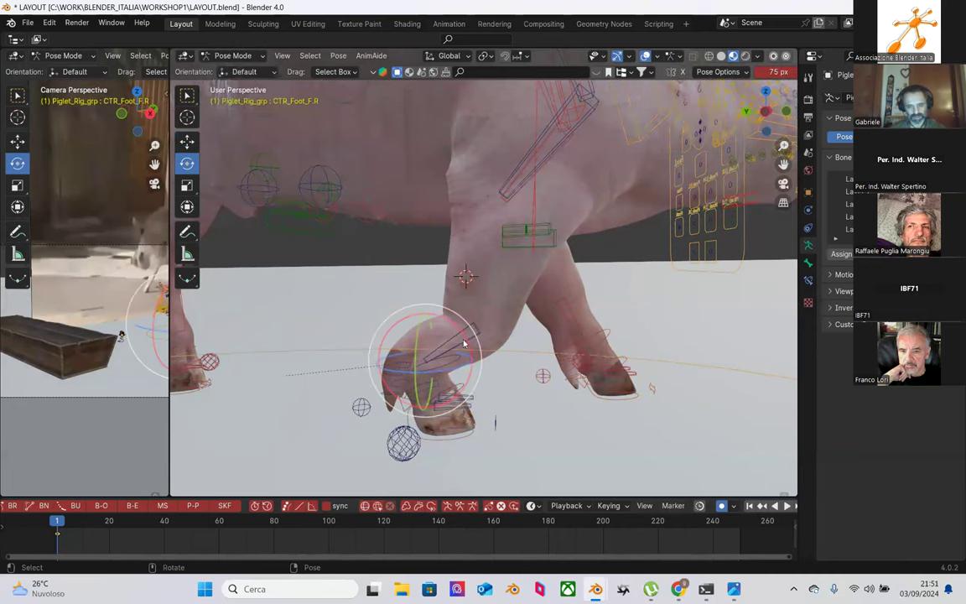
# Step: Tilt the front-right foot about -2.4° and rotate the shin about -7.7°
pyautogui.moveTo(463, 332); pyautogui.dragTo(478, 332)
pyautogui.click(479, 329)
pyautogui.moveTo(494, 290)
pyautogui.mouseDown()
pyautogui.moveTo(490, 283)
pyautogui.moveTo(494, 300)
pyautogui.mouseUp()
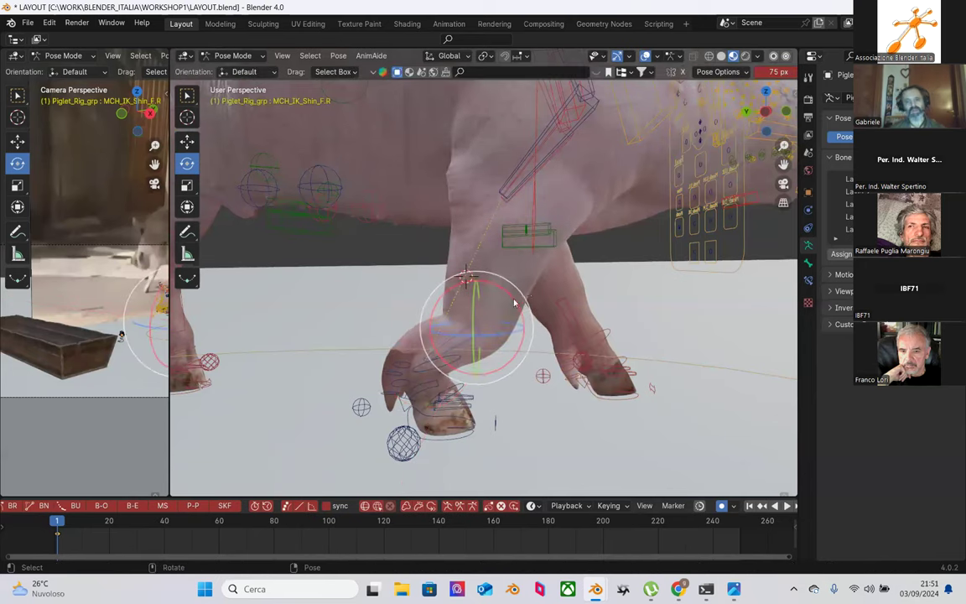
pyautogui.scroll(-5, 515, 303)
pyautogui.moveTo(492, 179); pyautogui.dragTo(451, 238, button='middle')
# Step: Raise the right shoulder control CTR_Shoulder.R slightly on Z
pyautogui.click(434, 215)
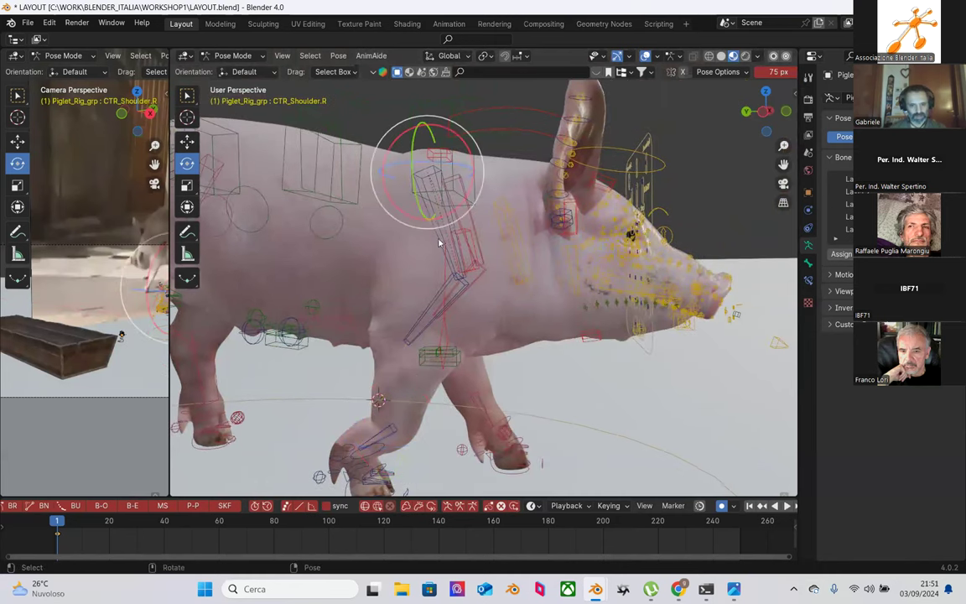
pyautogui.hotkey('shift', 'space')
pyautogui.press('g')
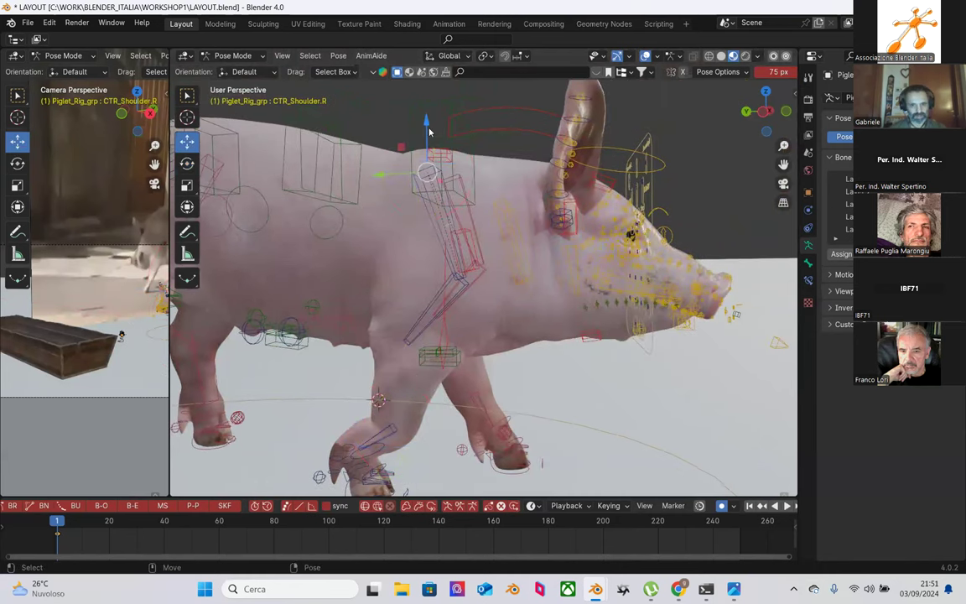
pyautogui.moveTo(428, 130)
pyautogui.mouseDown()
pyautogui.moveTo(422, 118)
pyautogui.moveTo(424, 128)
pyautogui.mouseUp()
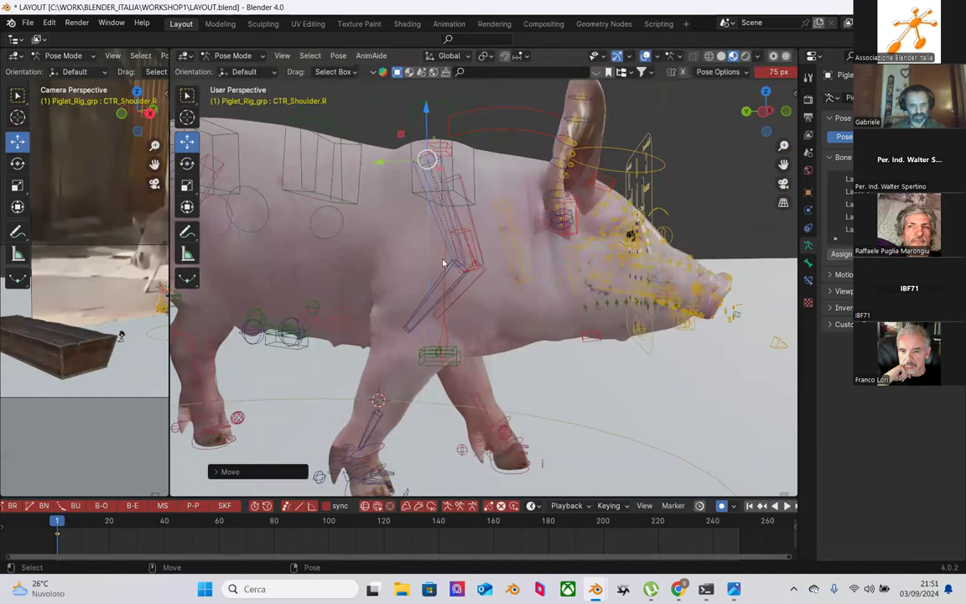
pyautogui.moveTo(420, 287); pyautogui.dragTo(490, 304, button='middle')
pyautogui.scroll(2, 400, 319)
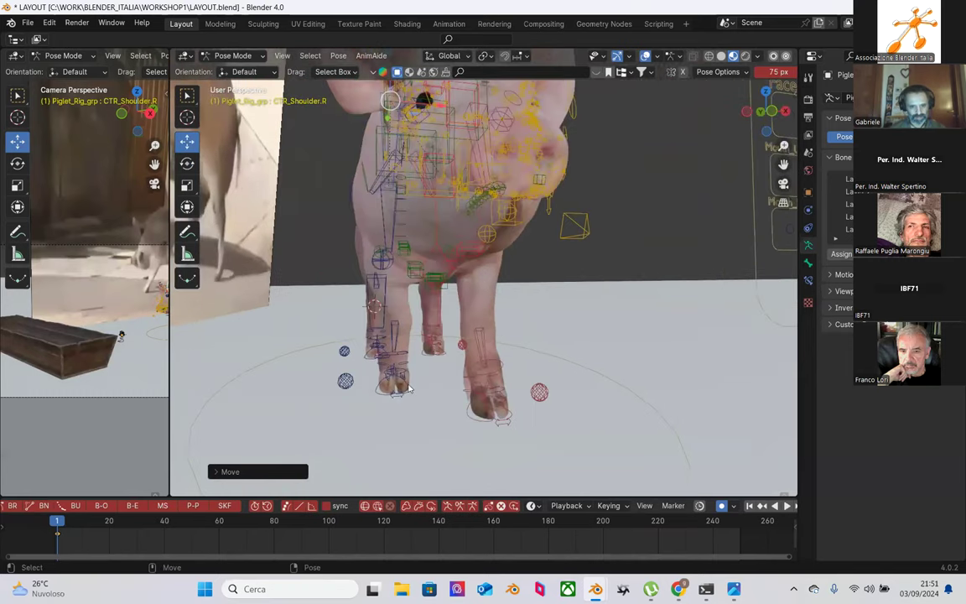
# Step: Rotate the front-right foot control CTR_Foot_F.R around Z into the stride
pyautogui.click(410, 390)
pyautogui.hotkey('shift', 'space')
pyautogui.press('r')
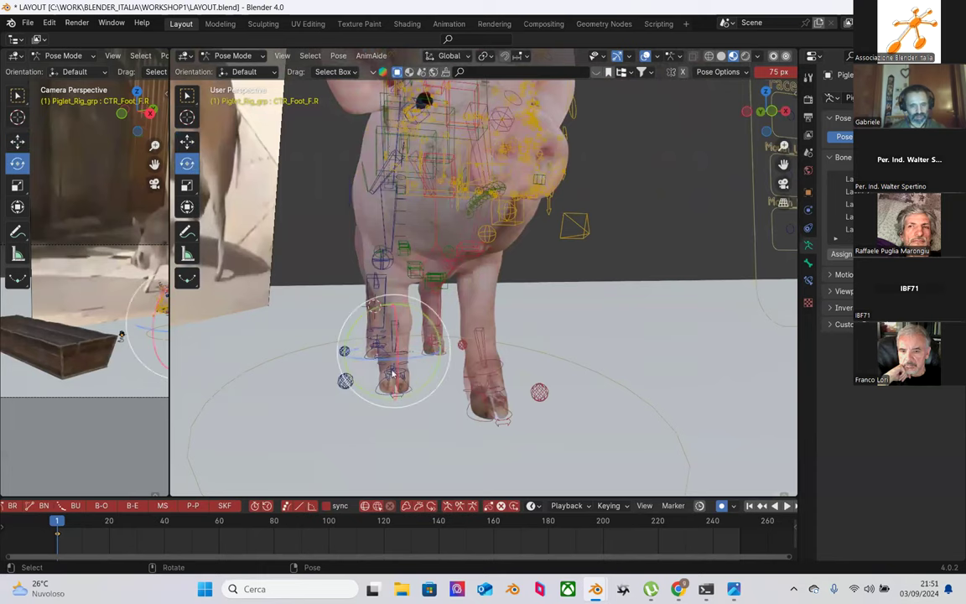
pyautogui.moveTo(406, 367); pyautogui.dragTo(400, 359)
pyautogui.moveTo(400, 358); pyautogui.dragTo(482, 331, button='middle')
pyautogui.scroll(2, 482, 331)
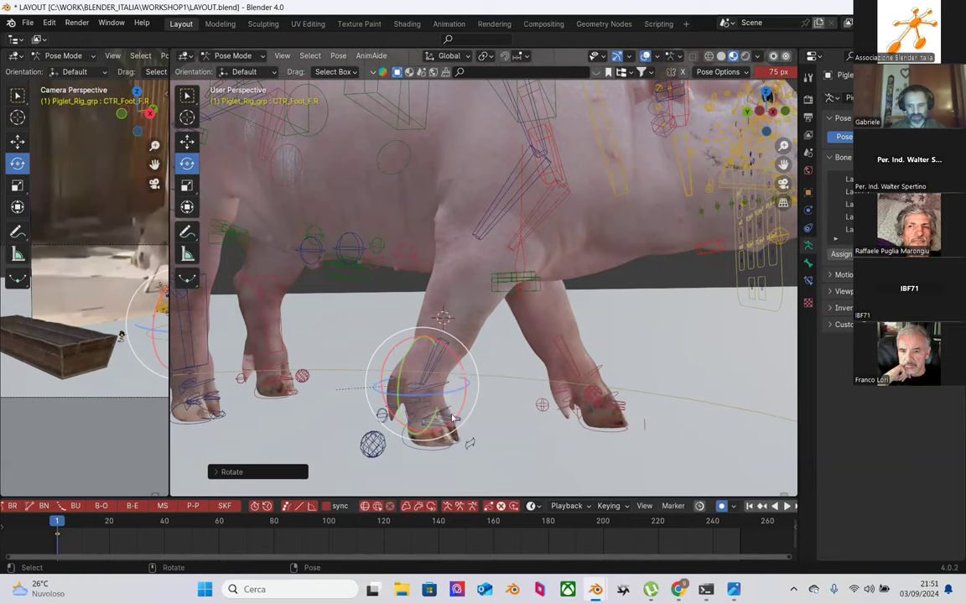
pyautogui.press('b')
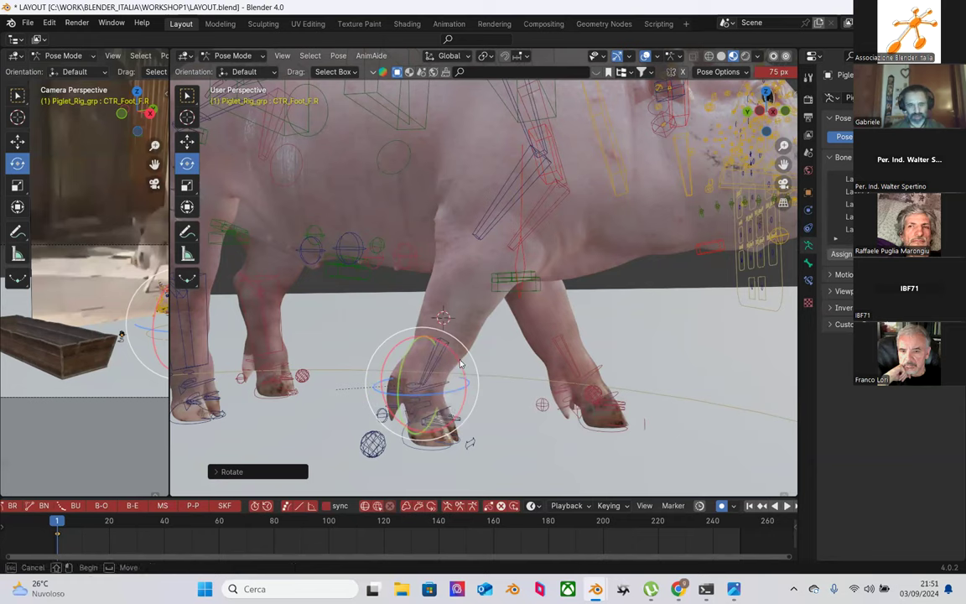
pyautogui.press('Escape')
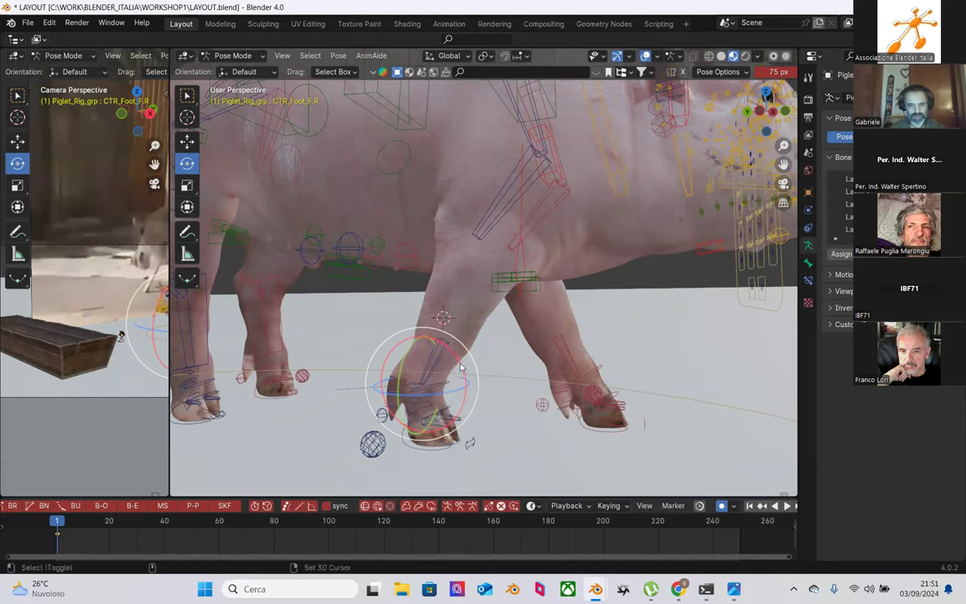
pyautogui.moveTo(459, 367); pyautogui.dragTo(469, 366)
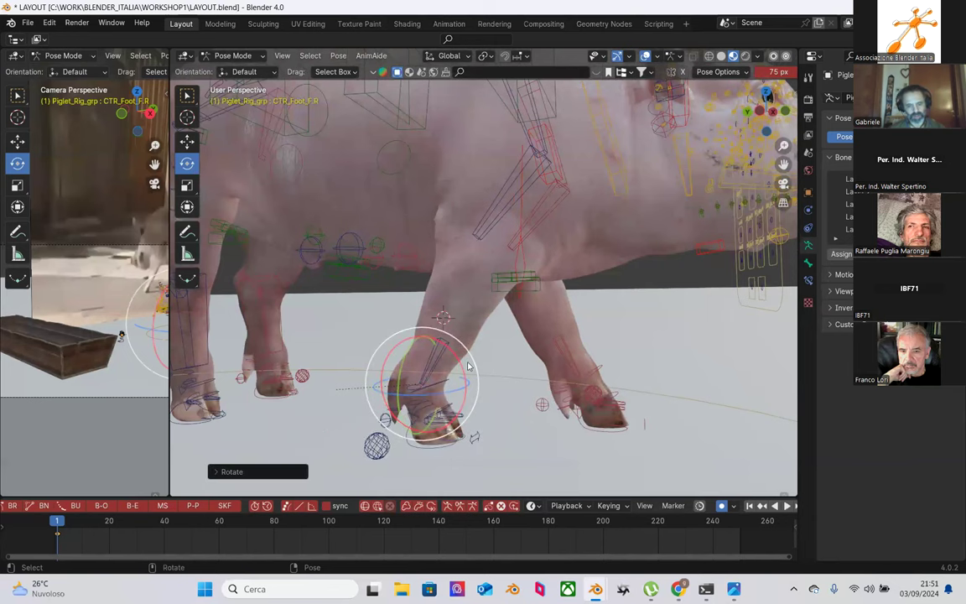
# Step: Rotate the front-right shin bone MCH_IK_Shin_F.R further to reshape the foreleg
pyautogui.click(449, 351)
pyautogui.click(447, 344)
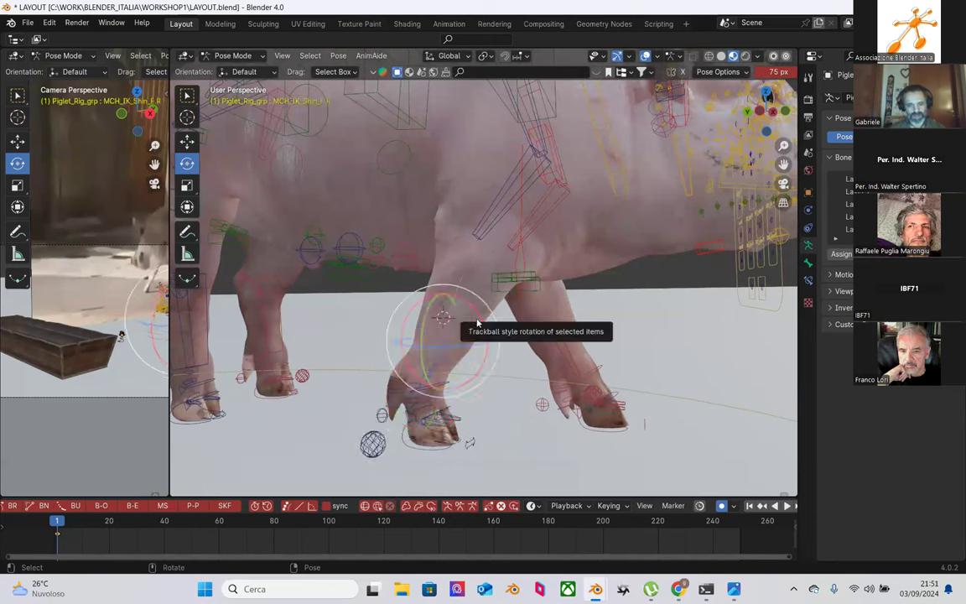
pyautogui.moveTo(474, 316); pyautogui.dragTo(436, 287)
pyautogui.moveTo(443, 302); pyautogui.dragTo(478, 243, button='middle')
pyautogui.press('r')
pyautogui.rightClick(472, 335)
# Step: Shift CTR_spine_f about 0.009 m along X and check it from the side
pyautogui.click(475, 228)
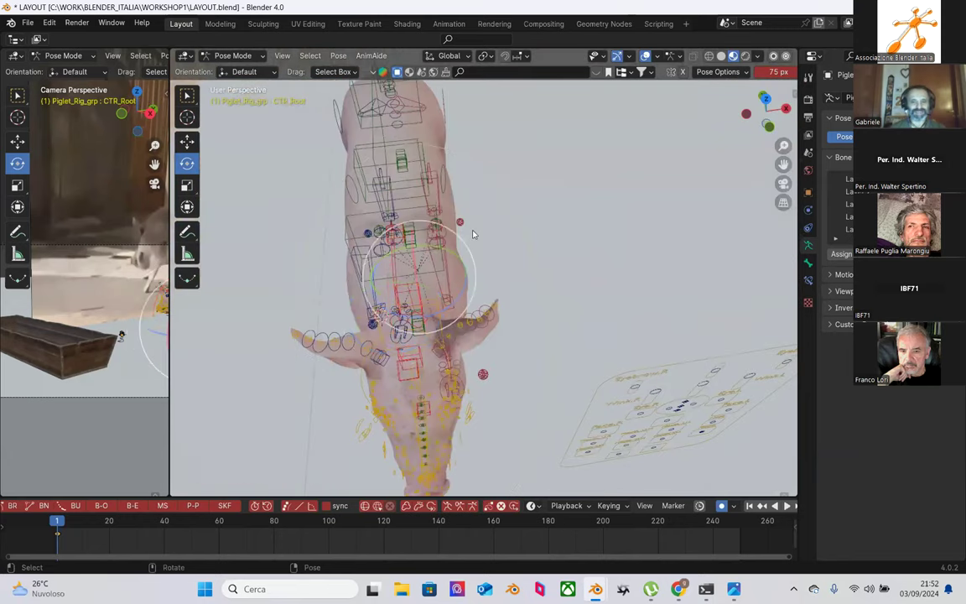
pyautogui.click(365, 220)
pyautogui.moveTo(365, 220); pyautogui.dragTo(468, 187, button='middle')
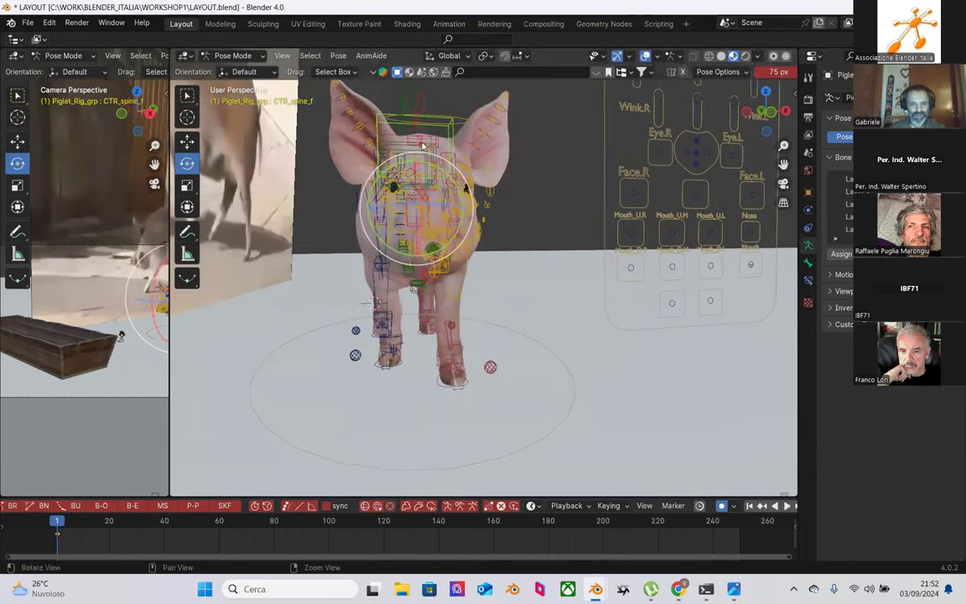
pyautogui.hotkey('shift', 'space')
pyautogui.press('g')
pyautogui.moveTo(466, 208); pyautogui.dragTo(477, 213)
pyautogui.moveTo(523, 268); pyautogui.dragTo(483, 234, button='middle')
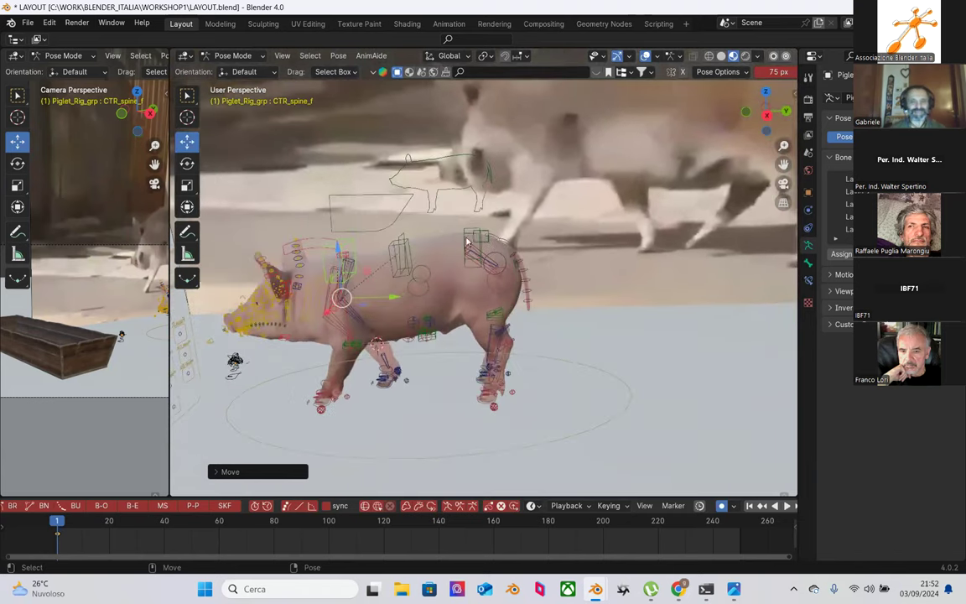
# Step: Move the rear spine control CTR_spine_b slightly on Z
pyautogui.click(468, 243)
pyautogui.moveTo(470, 201); pyautogui.dragTo(468, 199)
pyautogui.keyDown('shift'); pyautogui.moveTo(469, 243); pyautogui.dragTo(592, 333, button='middle'); pyautogui.keyUp('shift')
# Step: Lift the right hind foot CTR_Foot_B.R, slide it forward, and tilt it on X
pyautogui.click(500, 385)
pyautogui.scroll(3, 536, 347)
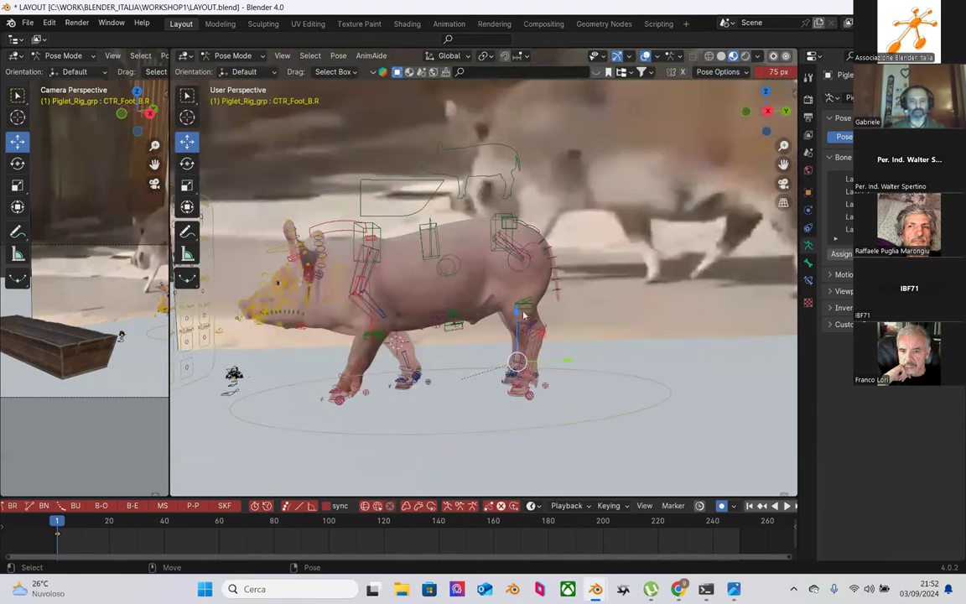
pyautogui.moveTo(518, 315); pyautogui.dragTo(522, 310)
pyautogui.moveTo(564, 344); pyautogui.dragTo(536, 337)
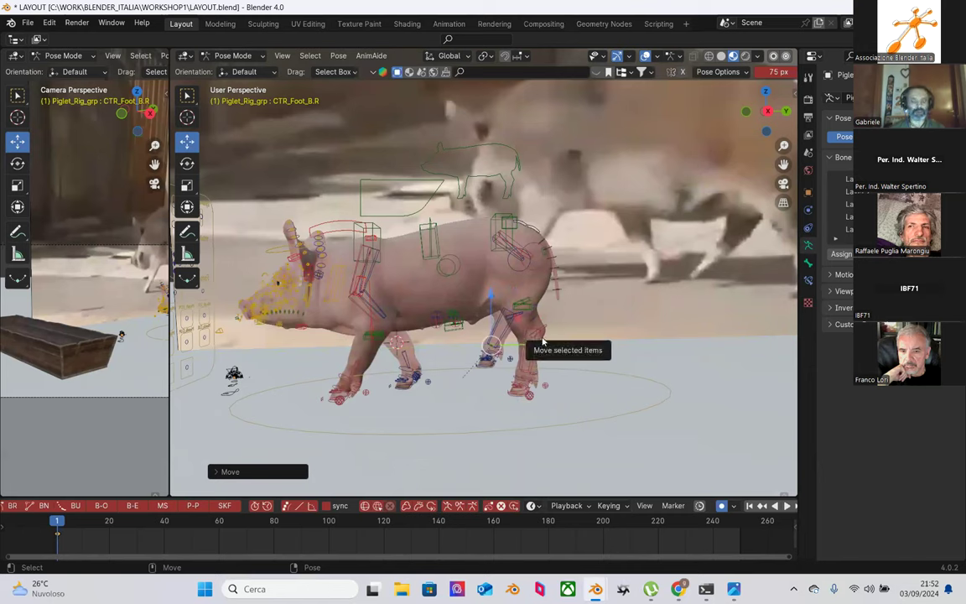
pyautogui.hotkey('shift', 'space')
pyautogui.press('r')
pyautogui.moveTo(519, 312); pyautogui.dragTo(503, 295)
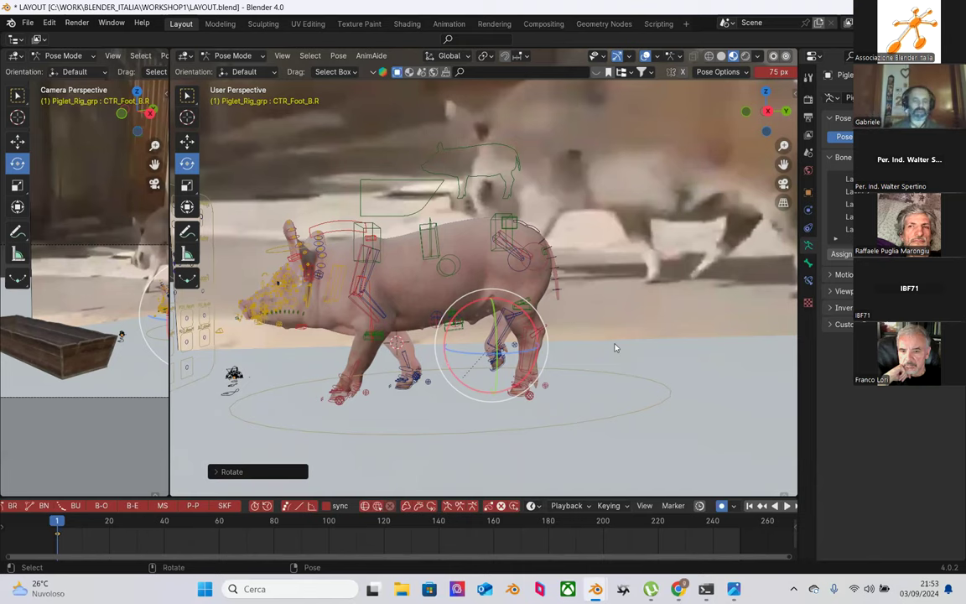
pyautogui.moveTo(629, 365); pyautogui.dragTo(532, 232, button='middle')
# Step: Move the middle spine control CTR_spine_m slightly on Z
pyautogui.click(461, 219)
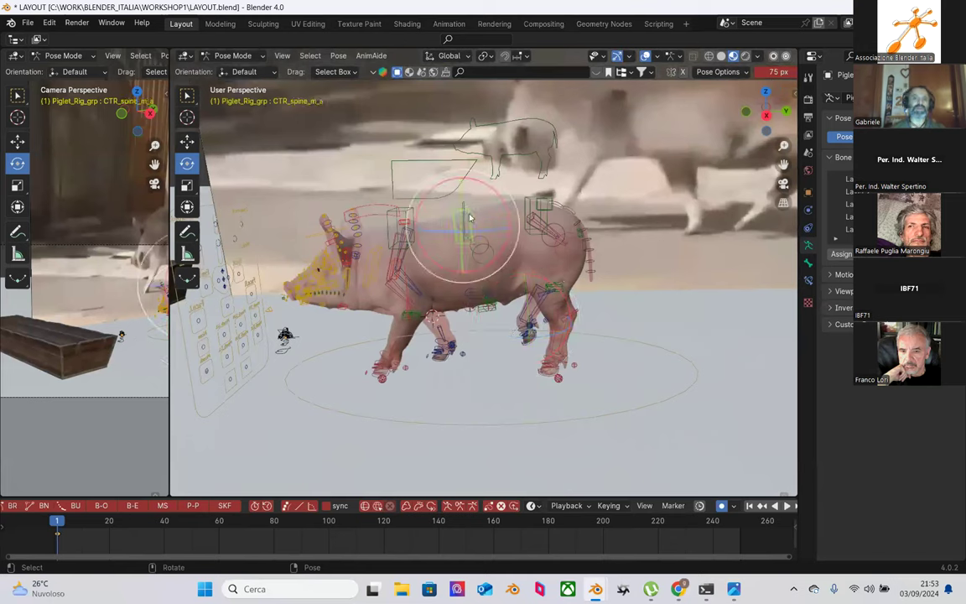
pyautogui.press('g')
pyautogui.moveTo(460, 172); pyautogui.dragTo(460, 173)
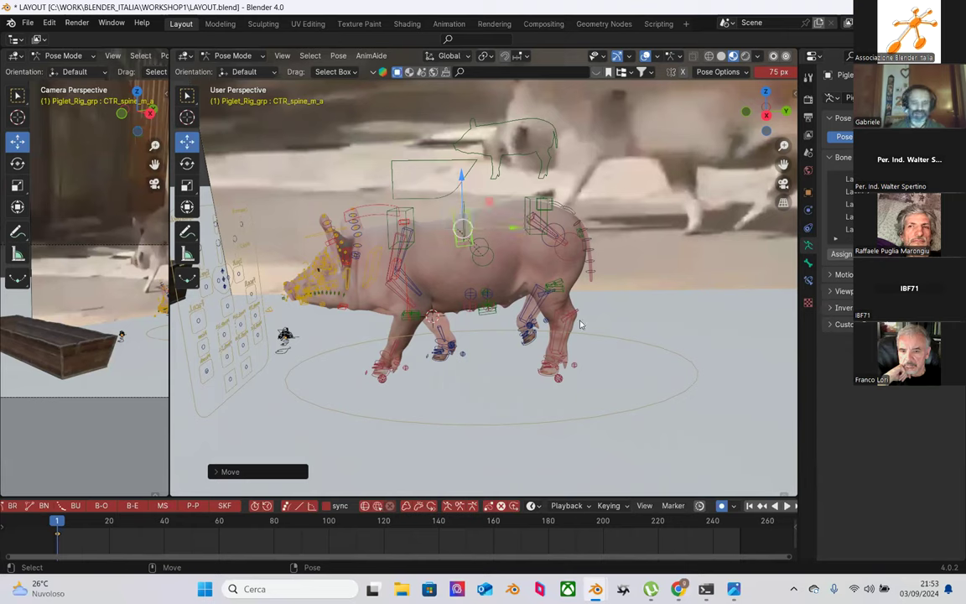
pyautogui.scroll(3, 575, 329)
pyautogui.moveTo(575, 329); pyautogui.dragTo(442, 304, button='middle')
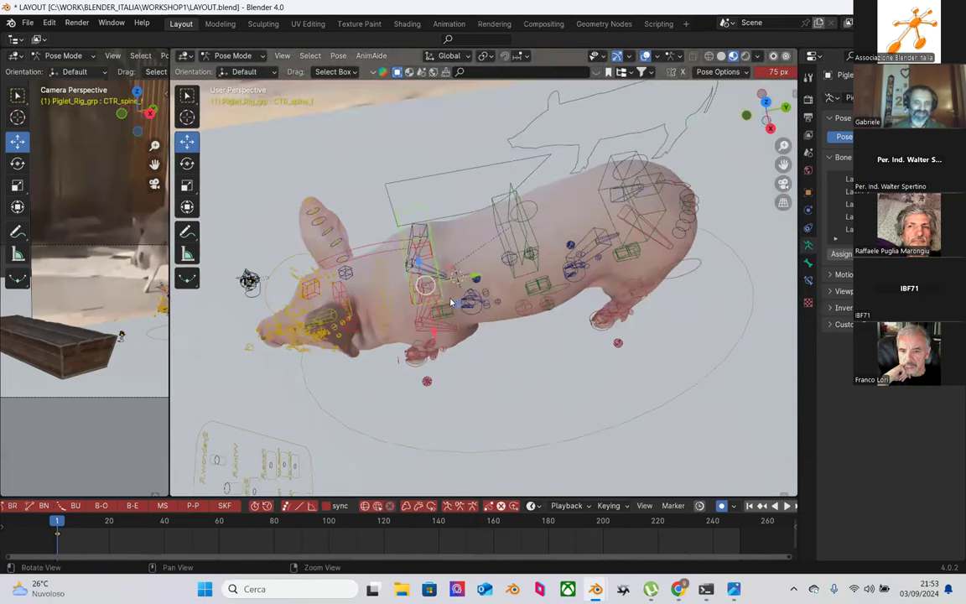
# Step: Undo a stray spine rotation, then rotate CTR_spine_f to turn the chest
pyautogui.hotkey('shift', 'space')
pyautogui.press('r')
pyautogui.moveTo(464, 311); pyautogui.dragTo(462, 308)
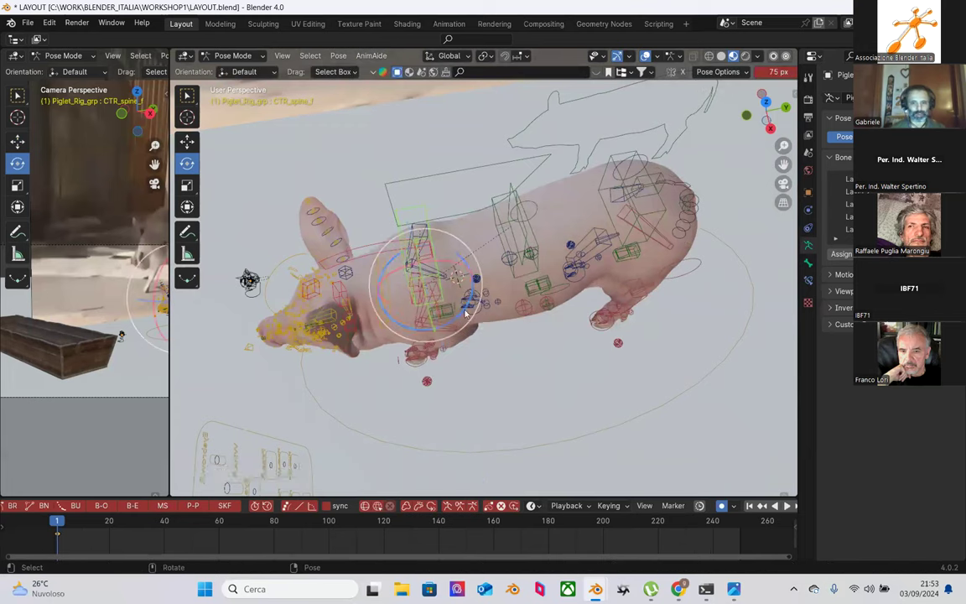
pyautogui.moveTo(464, 311); pyautogui.dragTo(464, 313)
pyautogui.hotkey('ctrl', 'z')
pyautogui.hotkey('ctrl', 'z')
pyautogui.click(432, 231)
pyautogui.moveTo(467, 308); pyautogui.dragTo(539, 299)
pyautogui.moveTo(598, 325); pyautogui.dragTo(522, 284, button='middle')
# Step: Nudge CTR_spine_b about 0.004 m along X, checking the hindquarters from several angles
pyautogui.hotkey('shift', 'space')
pyautogui.press('g')
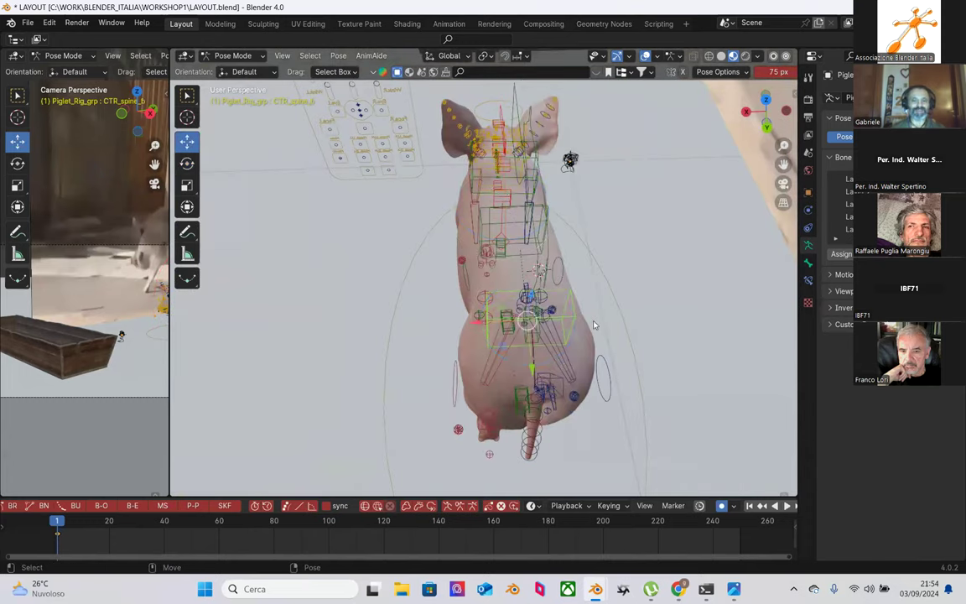
pyautogui.moveTo(469, 324); pyautogui.dragTo(467, 320)
pyautogui.moveTo(494, 333); pyautogui.dragTo(651, 263, button='middle')
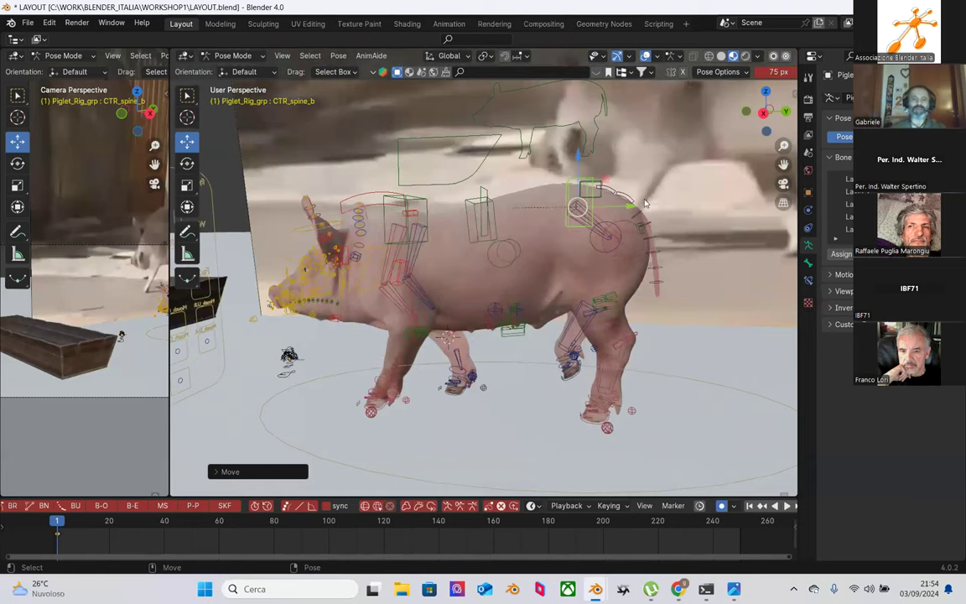
pyautogui.moveTo(583, 280); pyautogui.dragTo(540, 294, button='middle')
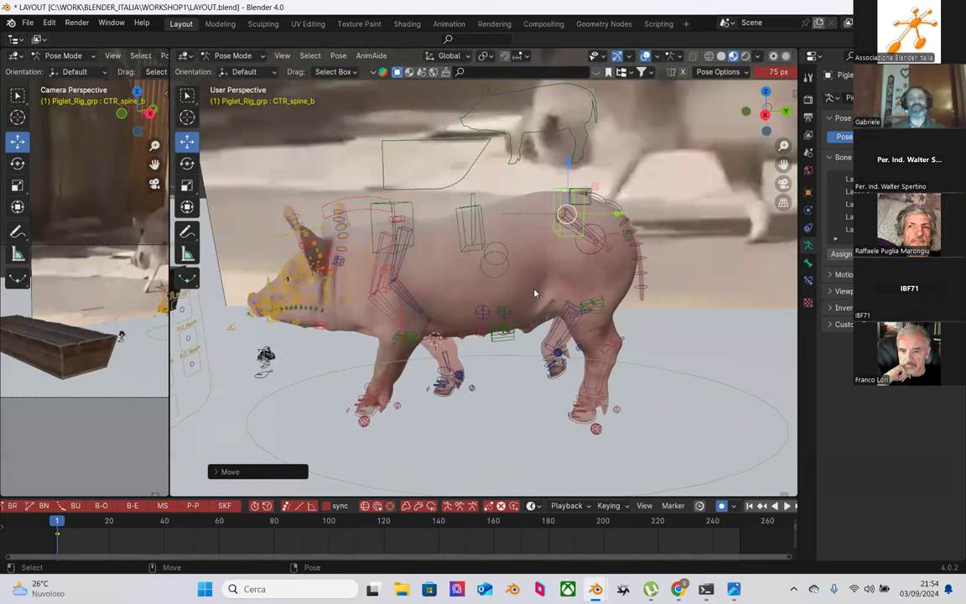
pyautogui.moveTo(602, 275); pyautogui.dragTo(455, 260, button='middle')
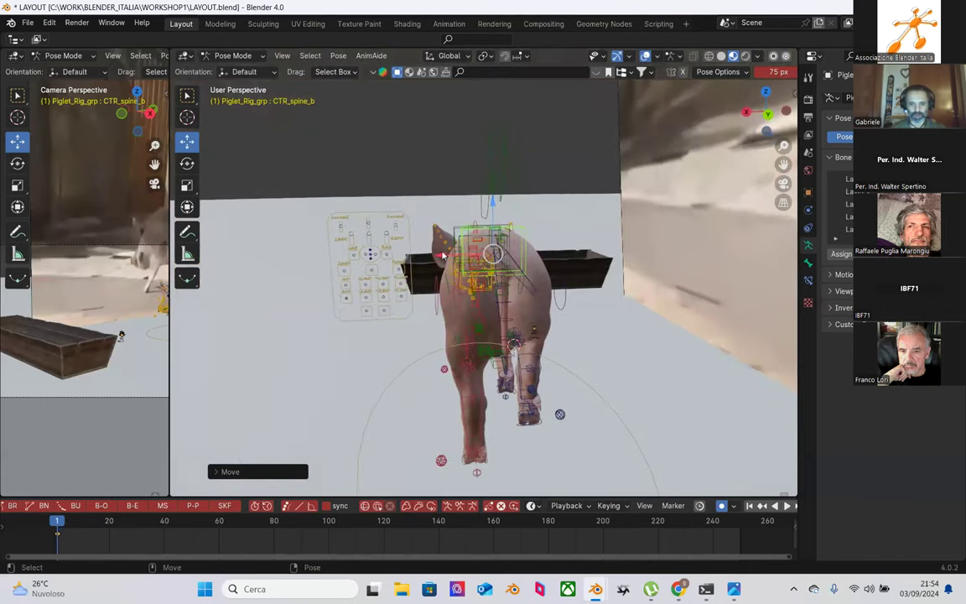
pyautogui.press('g')
pyautogui.press('x')
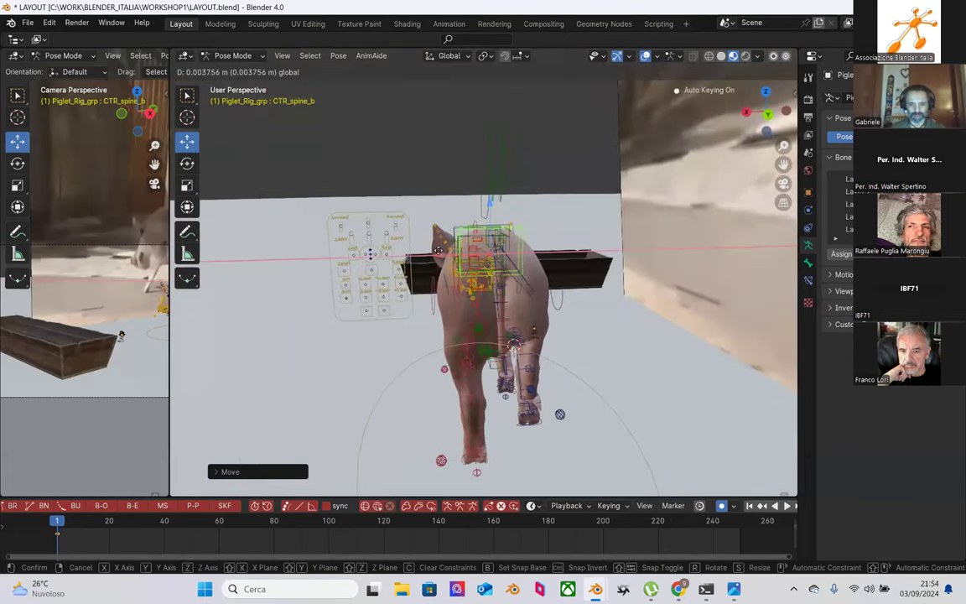
pyautogui.press('Escape')
pyautogui.moveTo(480, 327); pyautogui.dragTo(505, 333, button='middle')
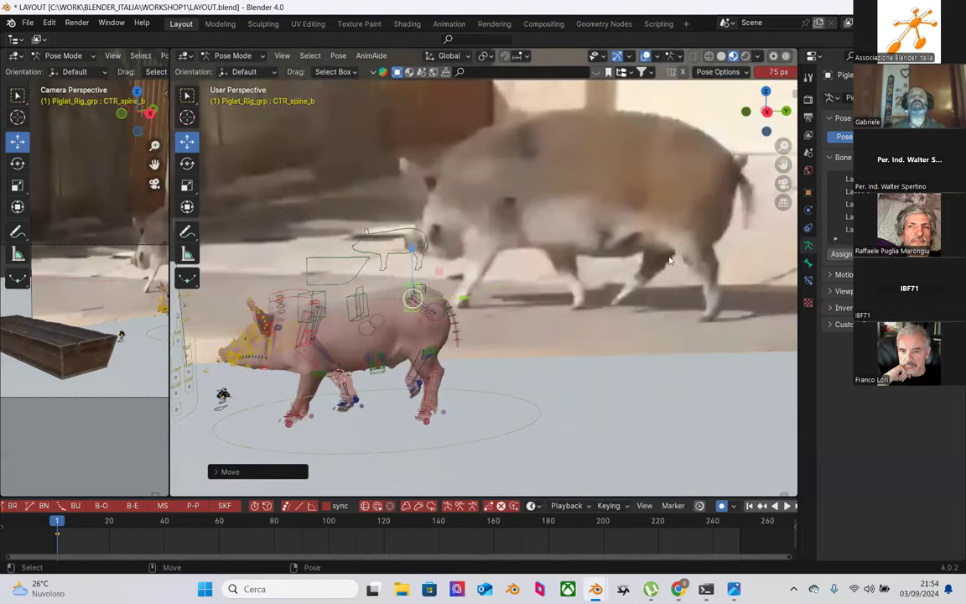
pyautogui.moveTo(669, 261); pyautogui.dragTo(653, 277, button='middle')
# Step: Play back the animation and stop at frame 1
pyautogui.press('space')
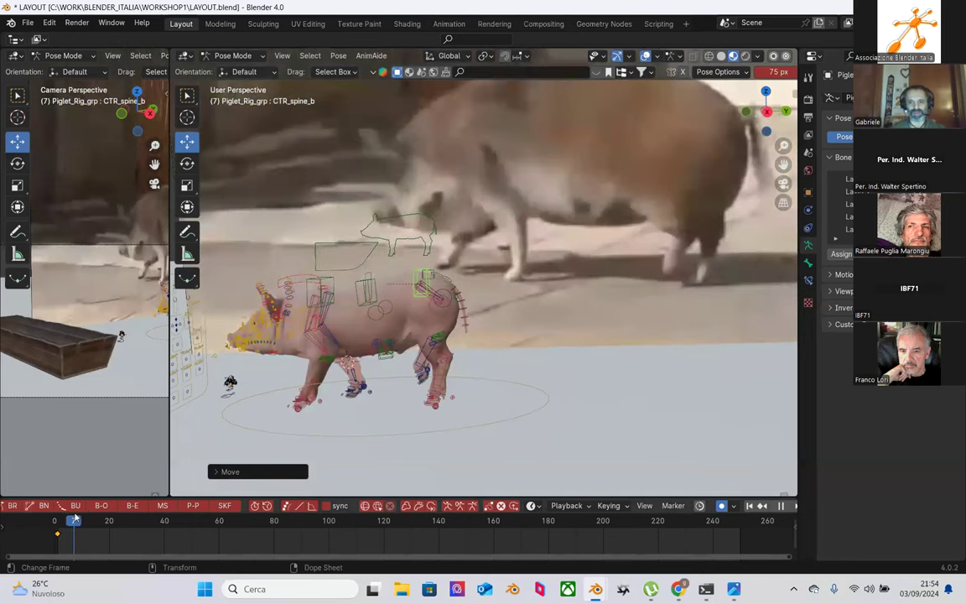
pyautogui.press('space')
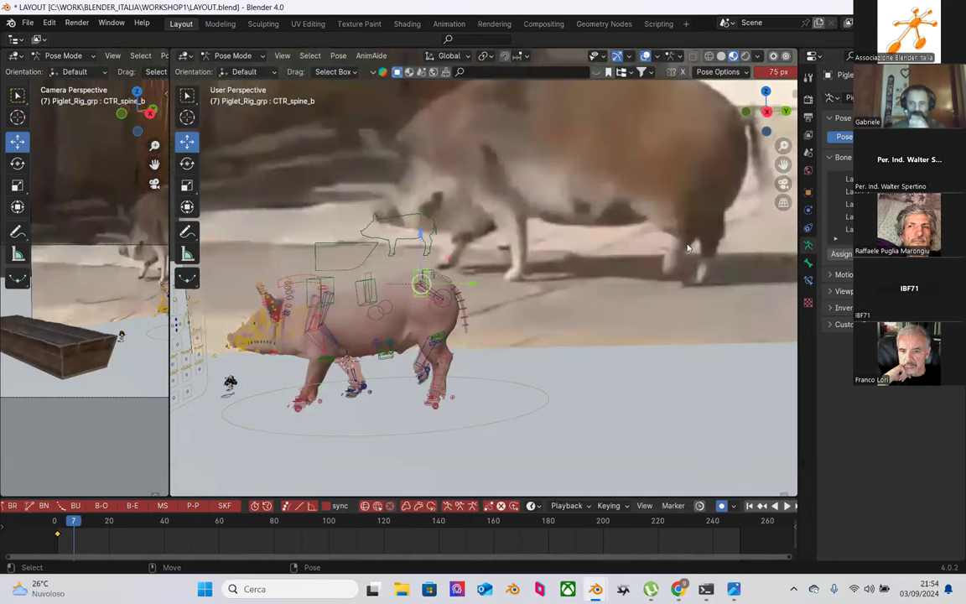
pyautogui.moveTo(73, 523); pyautogui.dragTo(60, 520)
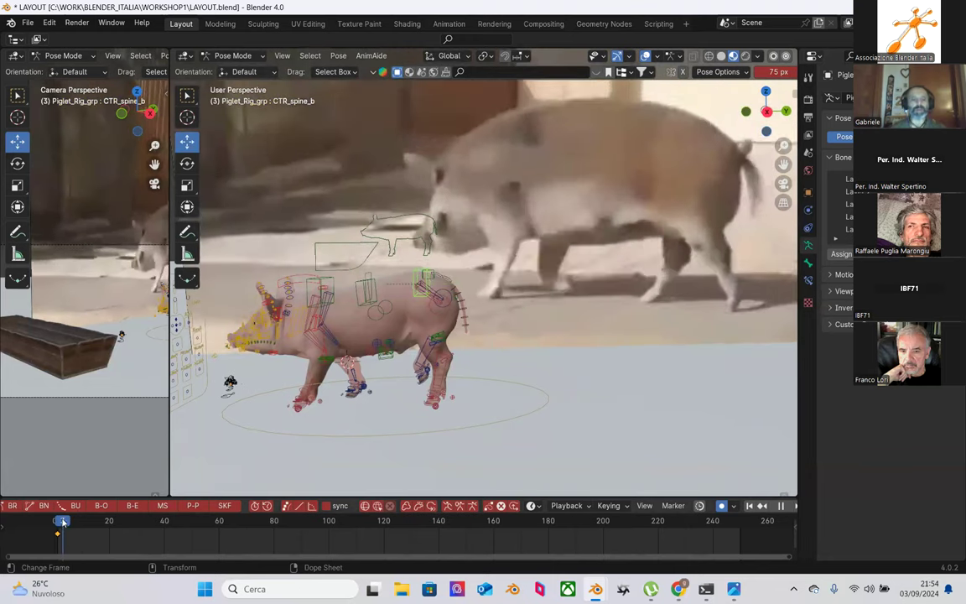
pyautogui.press('space')
pyautogui.press('space')
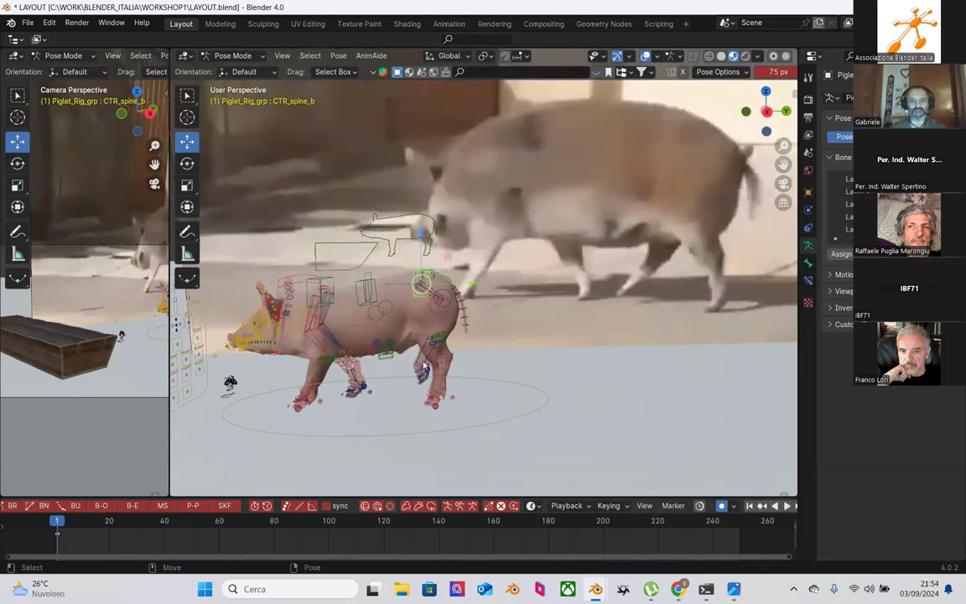
# Step: Select CTR_Foot_B.R and inspect the frame-1 pose from rear and side views
pyautogui.click(426, 386)
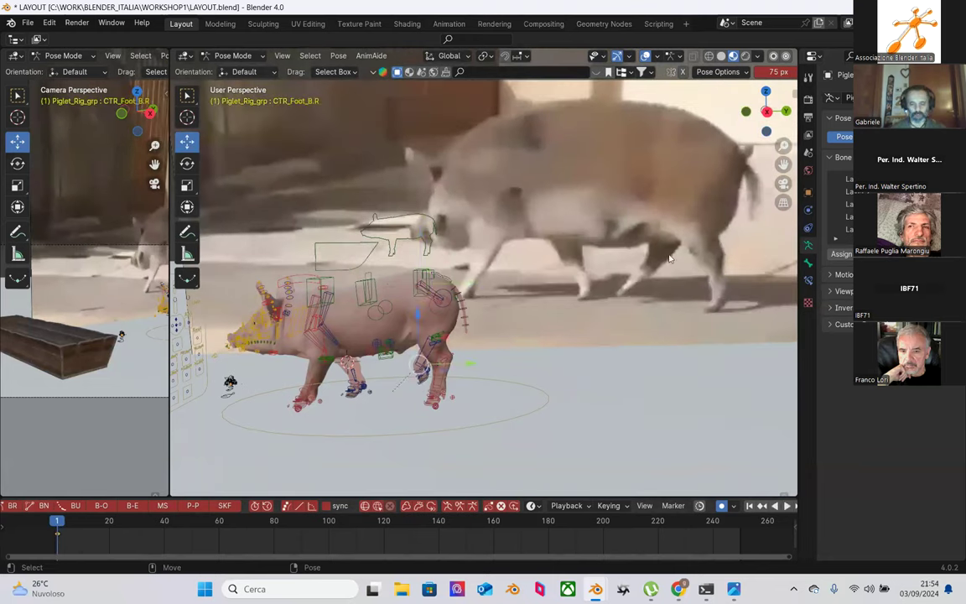
pyautogui.scroll(3, 434, 421)
pyautogui.scroll(3, 506, 388)
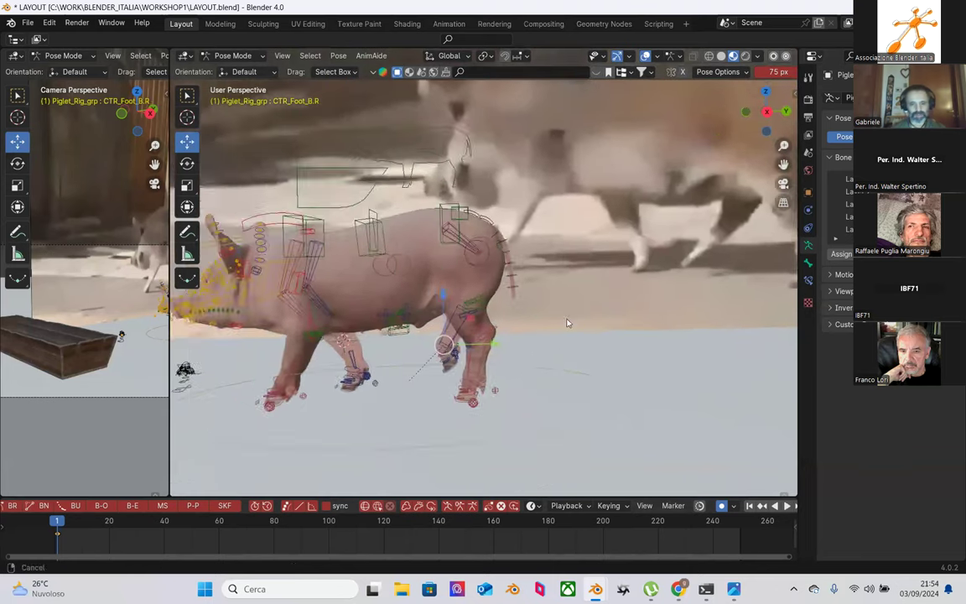
pyautogui.moveTo(462, 375); pyautogui.dragTo(582, 350, button='middle')
pyautogui.moveTo(469, 352); pyautogui.dragTo(562, 400, button='middle')
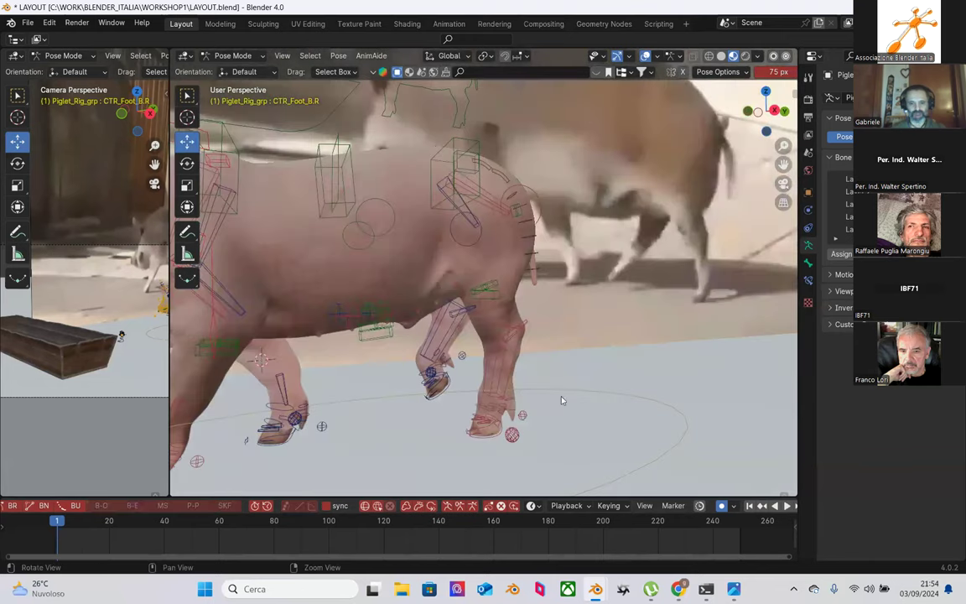
pyautogui.moveTo(505, 358); pyautogui.dragTo(648, 333, button='middle')
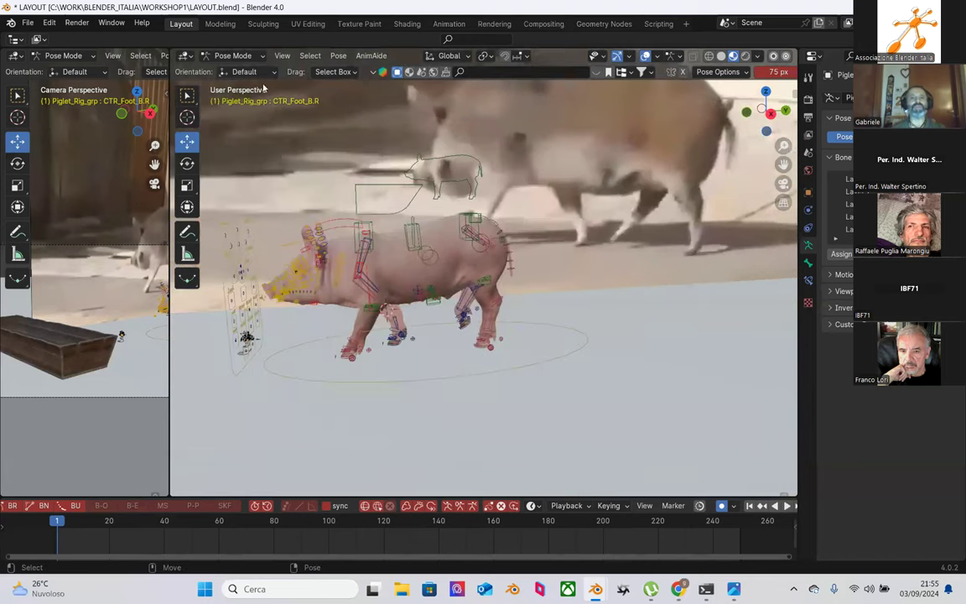
pyautogui.click(233, 55)
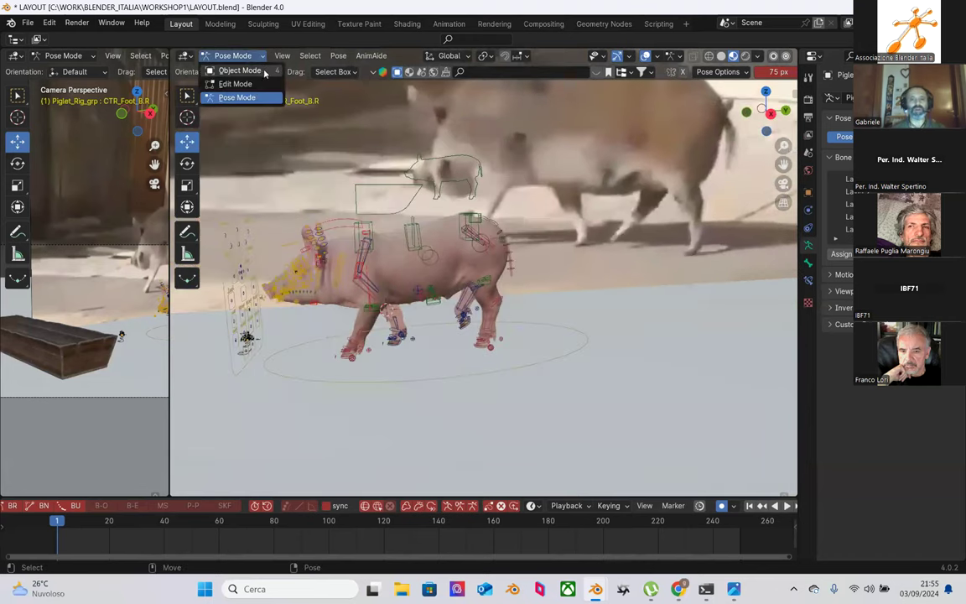
# Step: Switch to Object Mode and inspect the rig against the reference image
pyautogui.click(239, 70)
pyautogui.click(606, 199)
pyautogui.moveTo(606, 198); pyautogui.dragTo(570, 235, button='middle')
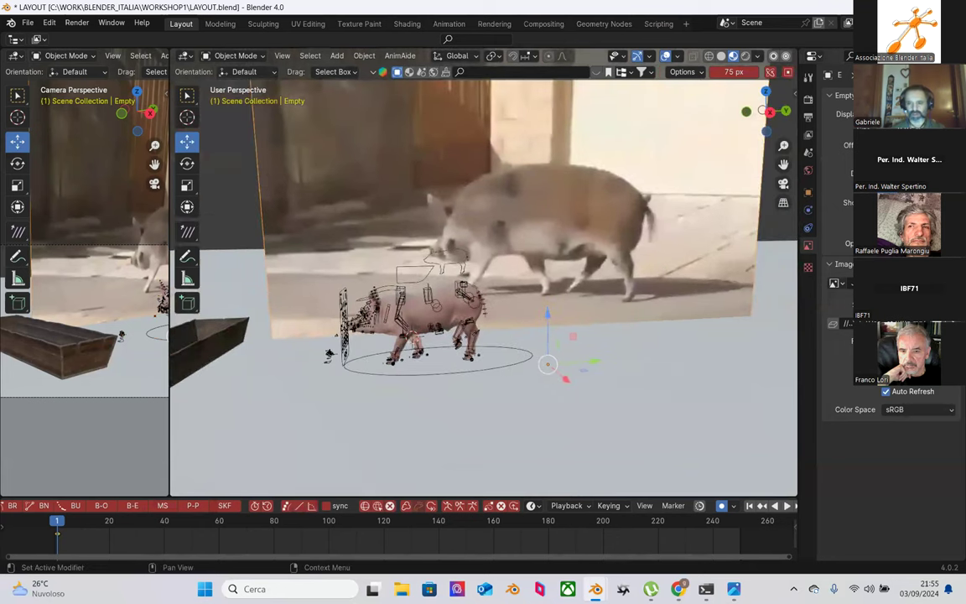
pyautogui.moveTo(503, 285); pyautogui.dragTo(553, 278, button='middle')
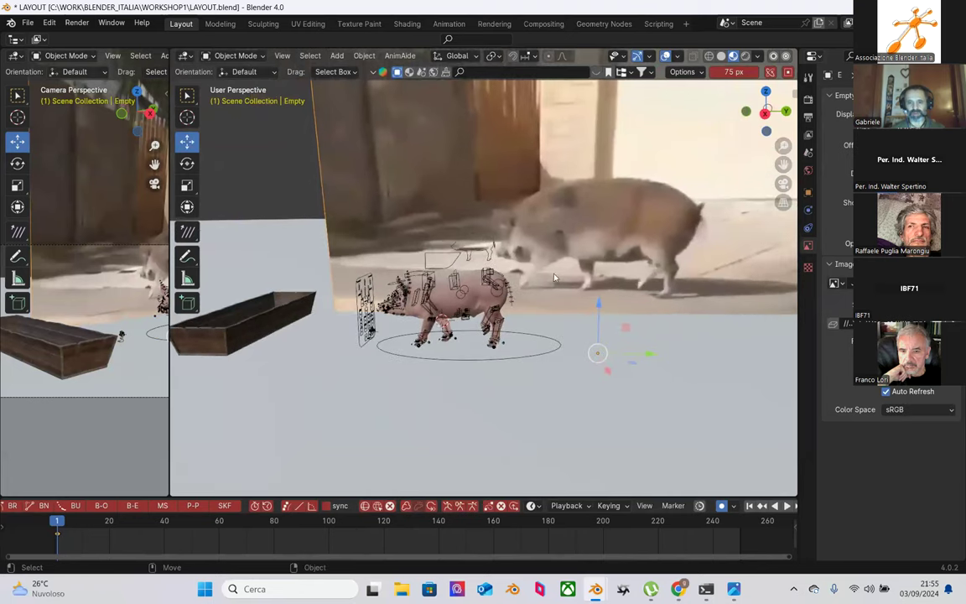
pyautogui.scroll(3, 545, 290)
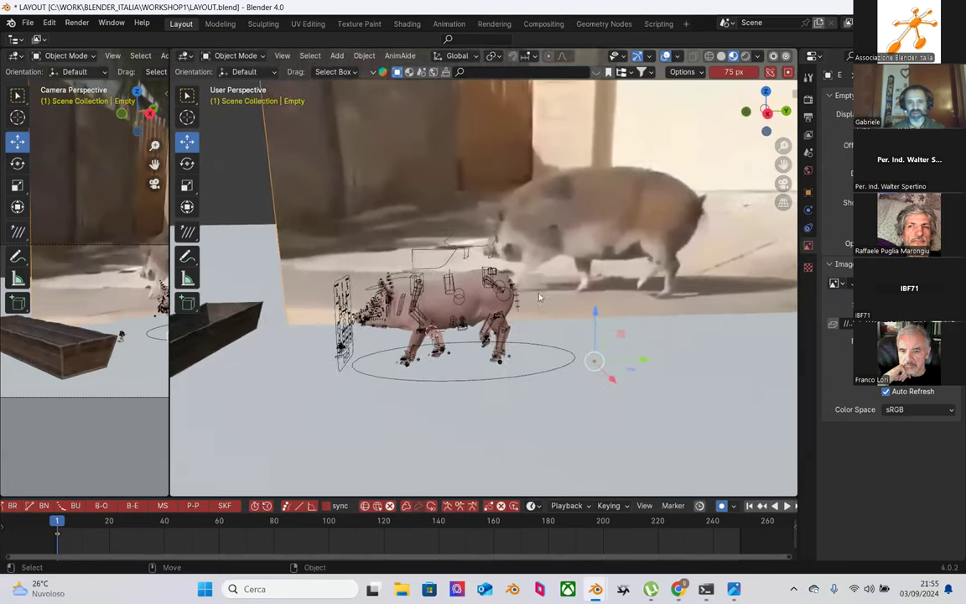
pyautogui.moveTo(539, 297); pyautogui.dragTo(548, 283, button='middle')
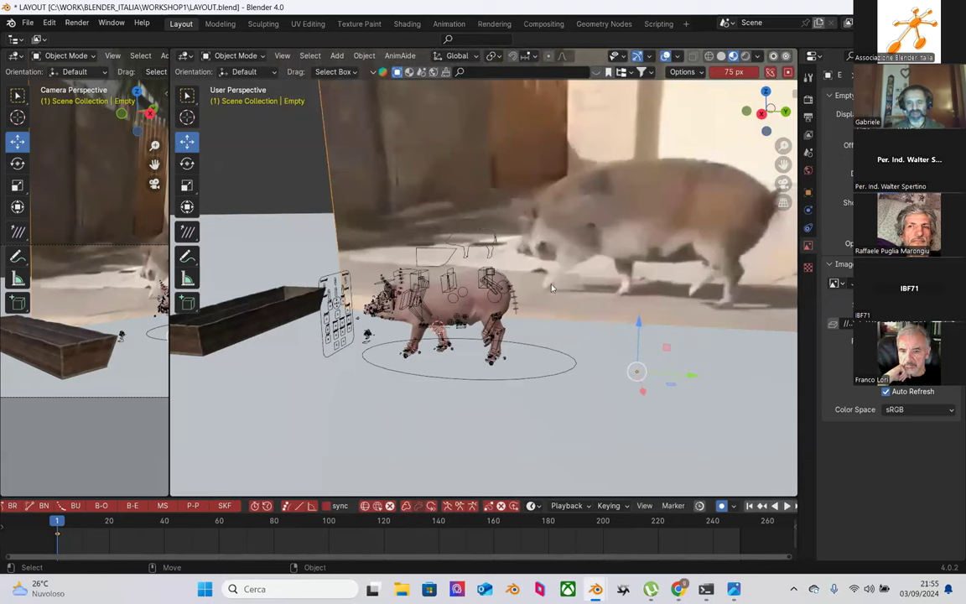
pyautogui.scroll(4, 551, 288)
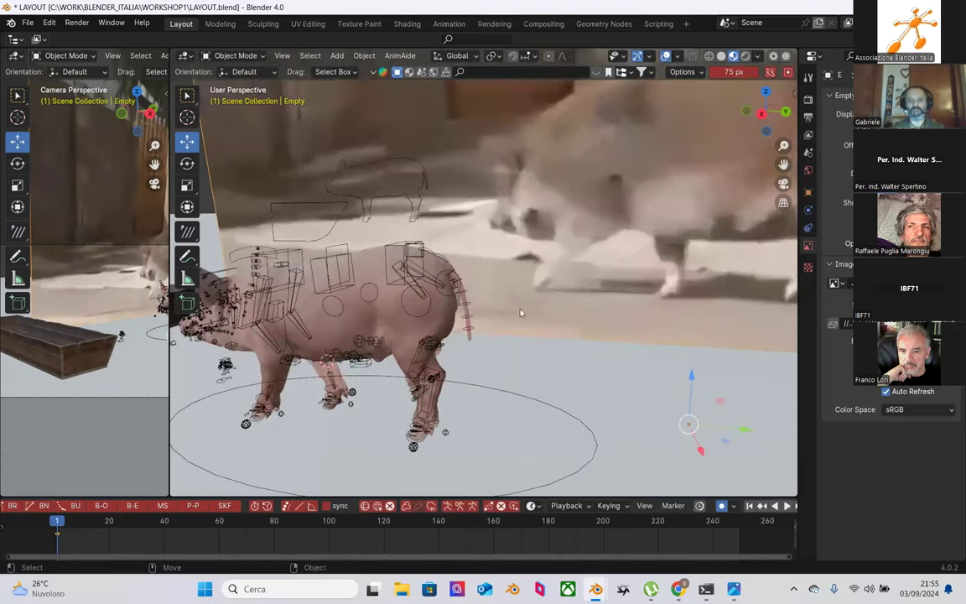
pyautogui.scroll(4, 320, 305)
pyautogui.moveTo(428, 340); pyautogui.dragTo(399, 326, button='middle')
# Step: Select the piglet rig Piglet_Rig_grp and put it back into Pose Mode
pyautogui.click(408, 349)
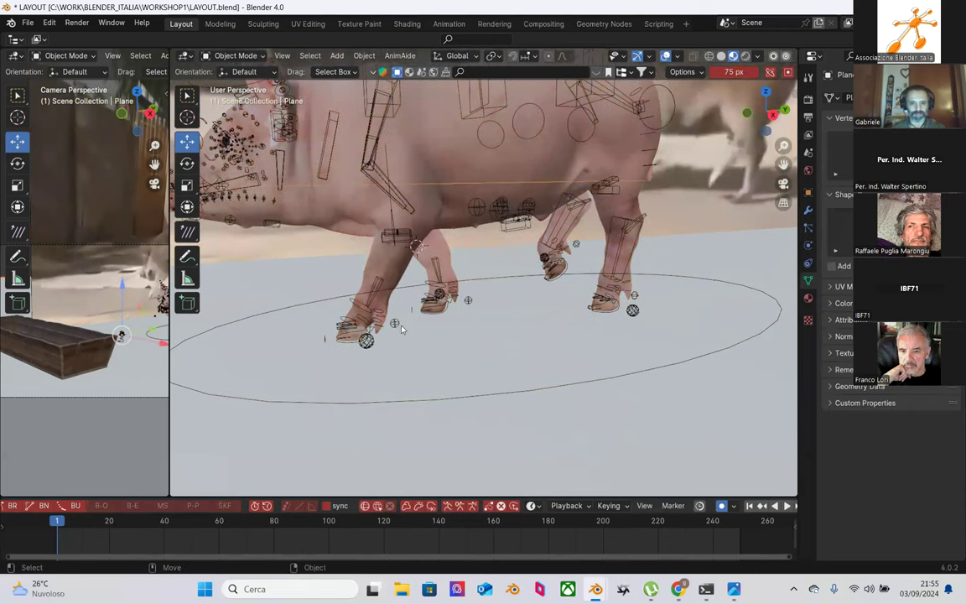
pyautogui.click(310, 210)
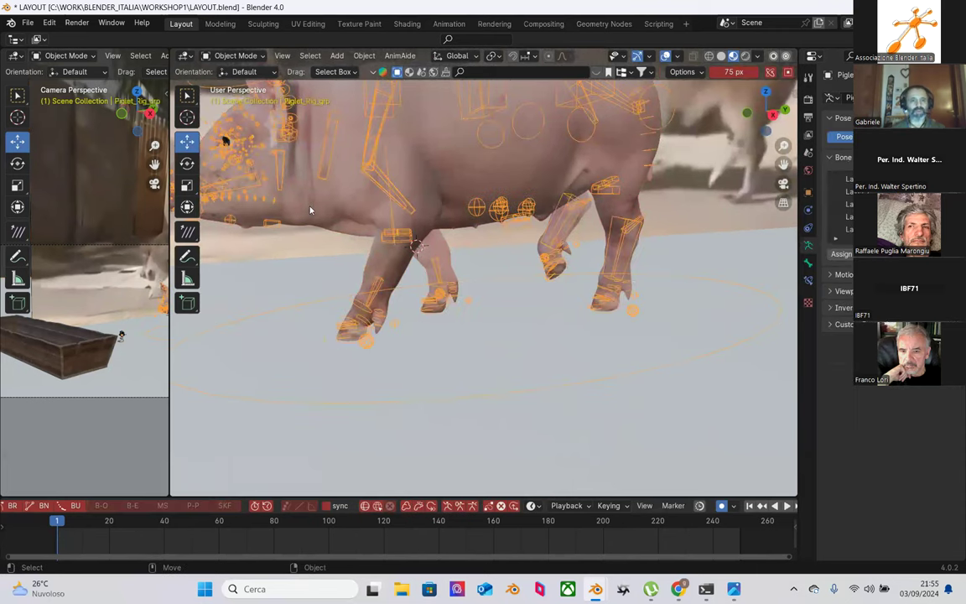
pyautogui.click(235, 56)
pyautogui.click(243, 97)
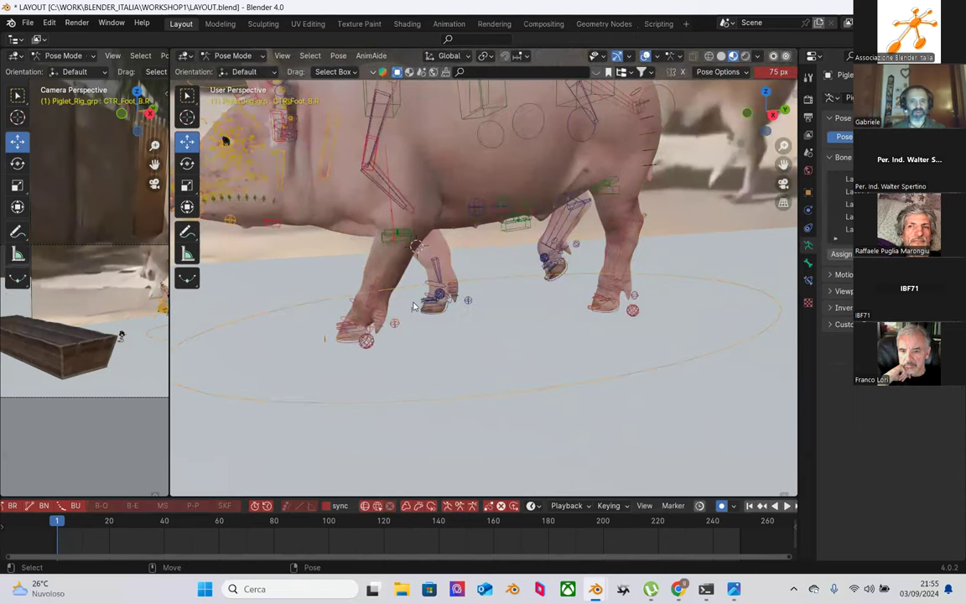
# Step: Lift the front left foot control CTR_Foot_F.L slightly and tilt it
pyautogui.click(363, 308)
pyautogui.moveTo(363, 309); pyautogui.dragTo(316, 285, button='middle')
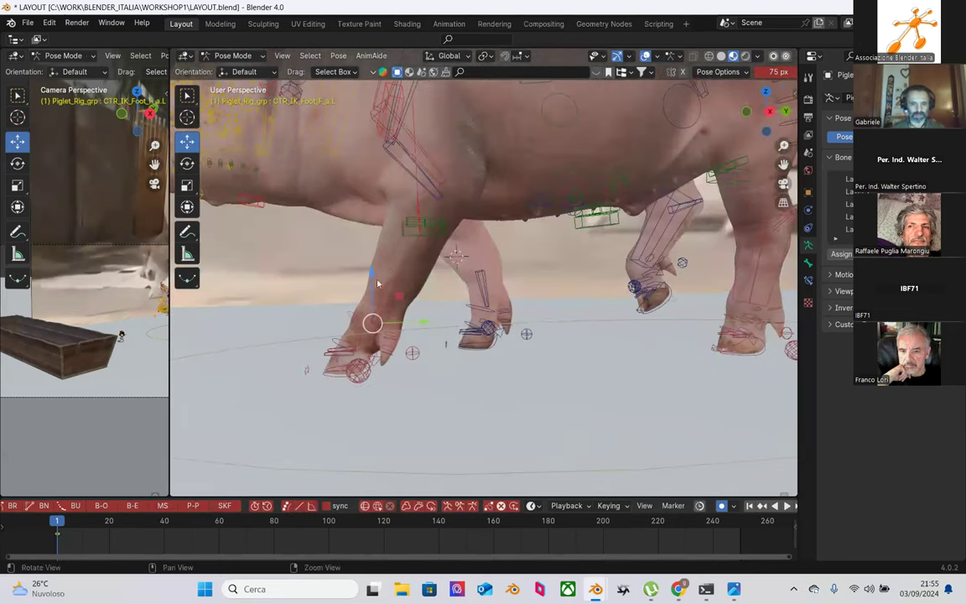
pyautogui.click(360, 367)
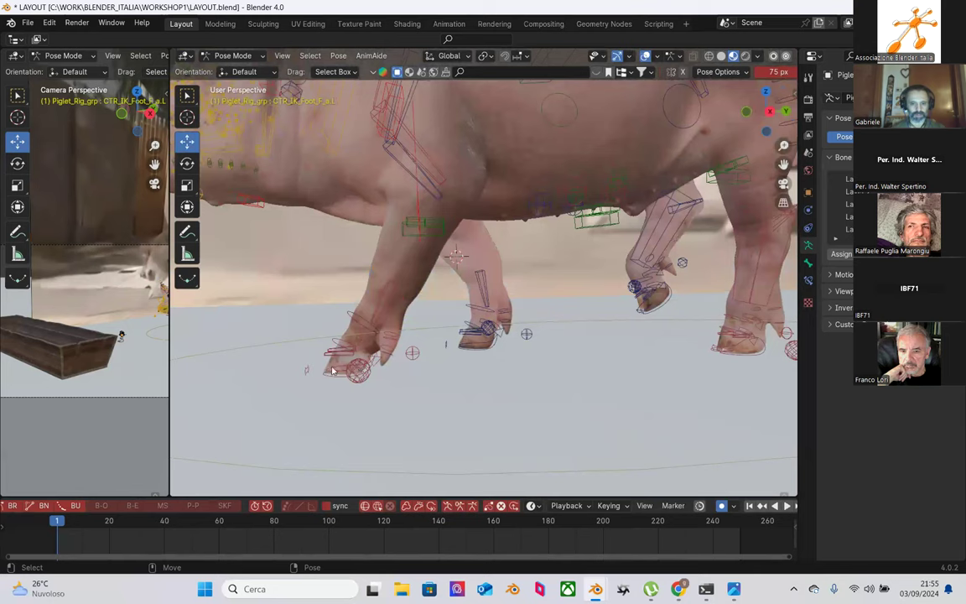
pyautogui.click(344, 343)
pyautogui.moveTo(359, 282)
pyautogui.mouseDown()
pyautogui.moveTo(362, 266)
pyautogui.moveTo(363, 277)
pyautogui.moveTo(319, 291)
pyautogui.moveTo(334, 298)
pyautogui.moveTo(366, 287)
pyautogui.mouseUp()
pyautogui.hotkey('shift', 'space')
pyautogui.press('r')
pyautogui.hotkey('shift', 'space')
pyautogui.press('g')
pyautogui.moveTo(366, 286); pyautogui.dragTo(476, 308, button='middle')
# Step: Raise the middle back by moving CTR_spine_m_a up along Z, undoing a trial CTR_spine_m_b move
pyautogui.scroll(2, 457, 340)
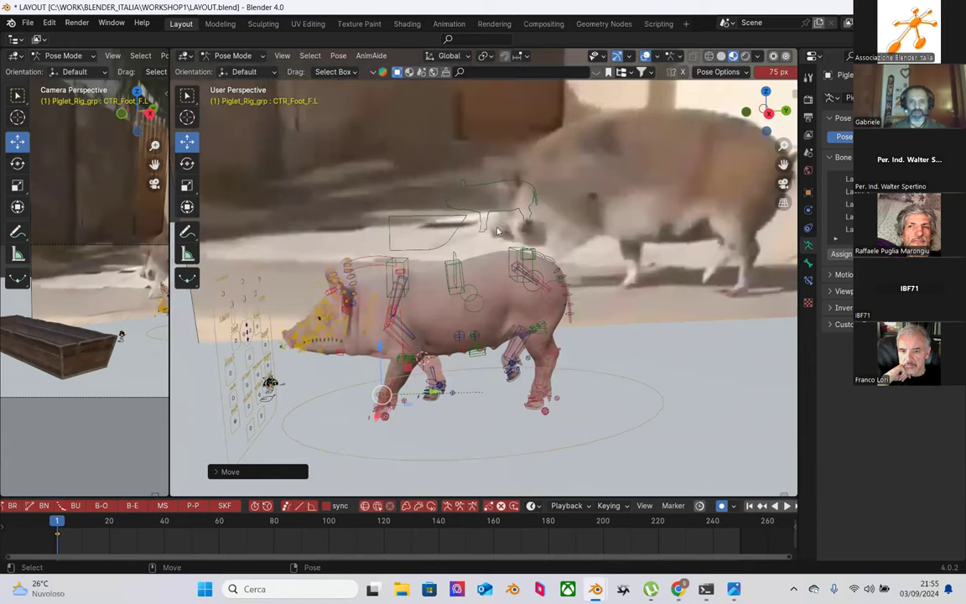
pyautogui.moveTo(498, 231); pyautogui.dragTo(434, 252, button='middle')
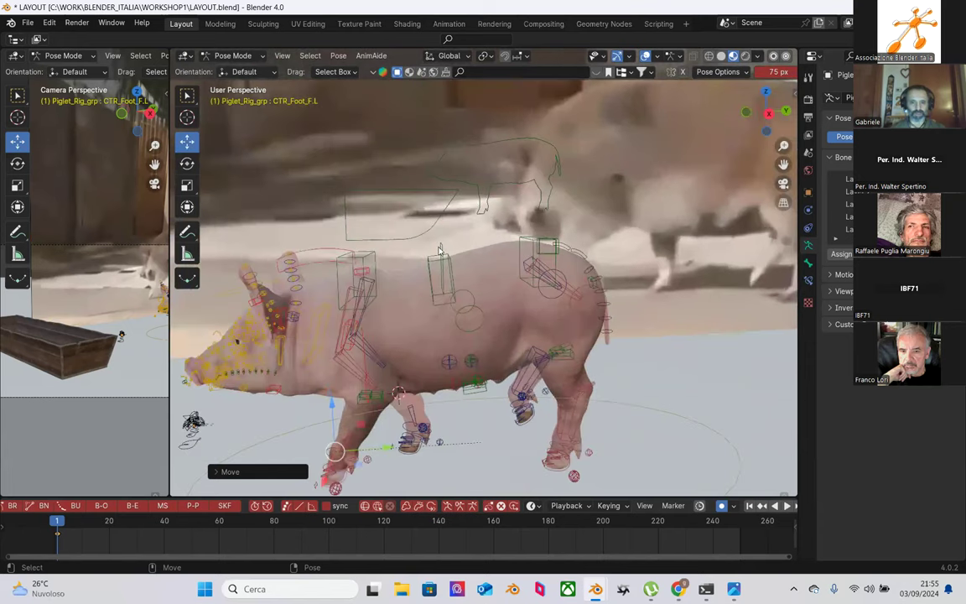
pyautogui.click(441, 256)
pyautogui.moveTo(441, 222); pyautogui.dragTo(443, 223)
pyautogui.hotkey('ctrl', 'z')
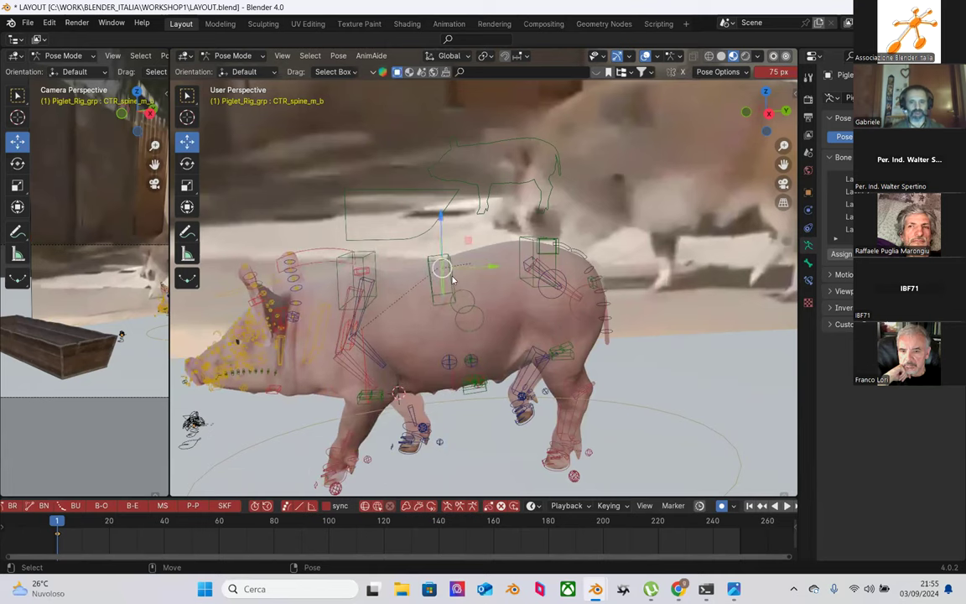
pyautogui.scroll(1, 442, 265)
pyautogui.click(432, 279)
pyautogui.moveTo(432, 237); pyautogui.dragTo(440, 213)
pyautogui.moveTo(445, 222); pyautogui.dragTo(515, 269, button='middle')
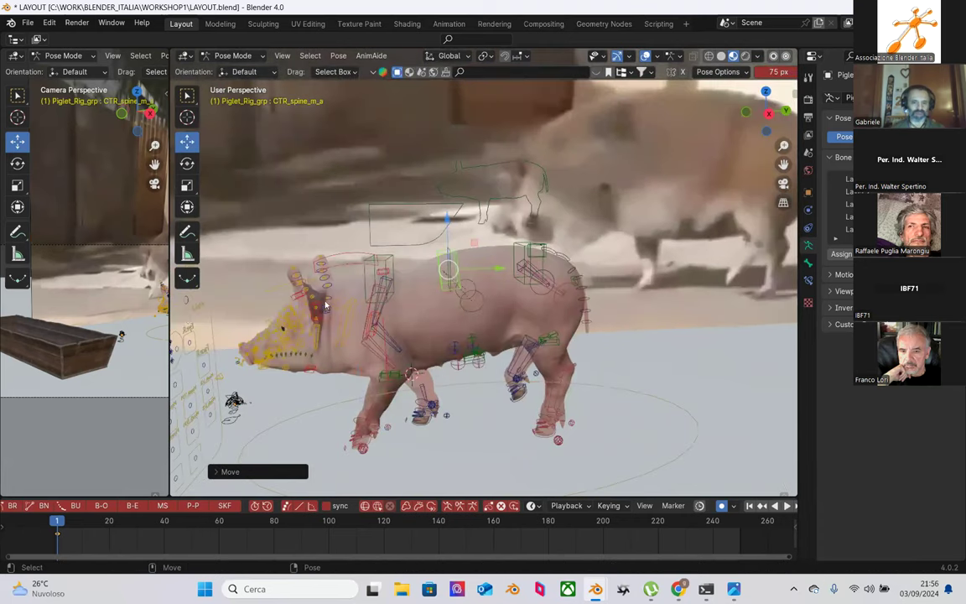
# Step: Turn to a side view showing the head and select the CTR_Head control
pyautogui.moveTo(319, 295); pyautogui.dragTo(349, 292, button='middle')
pyautogui.moveTo(409, 296); pyautogui.dragTo(363, 260, button='middle')
pyautogui.click(369, 235)
# Step: Tilt CTR_Head by about 18 degrees and lower it vertically
pyautogui.hotkey('shift', 'space')
pyautogui.press('r')
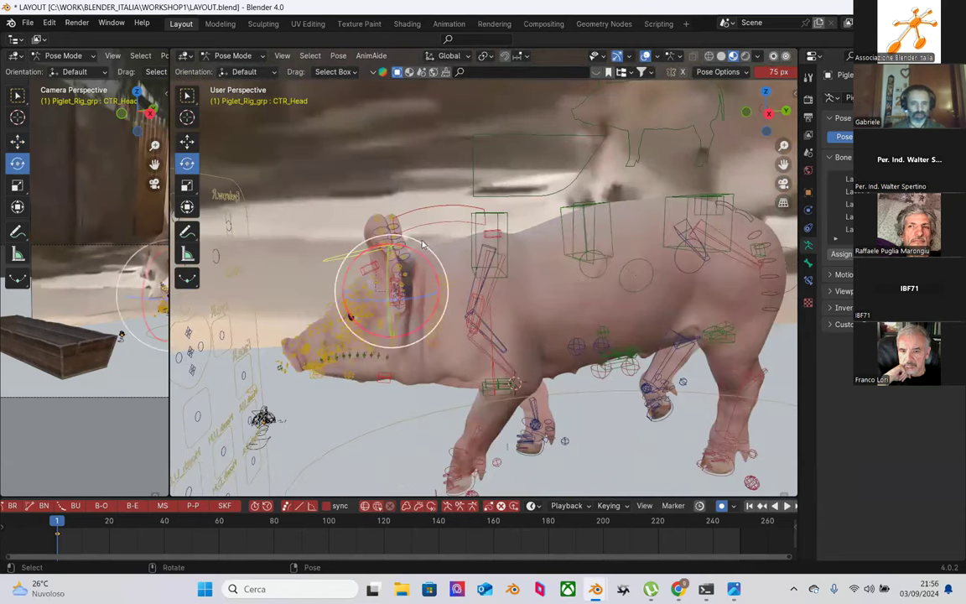
pyautogui.moveTo(429, 261); pyautogui.dragTo(395, 268)
pyautogui.hotkey('shift', 'space')
pyautogui.press('g')
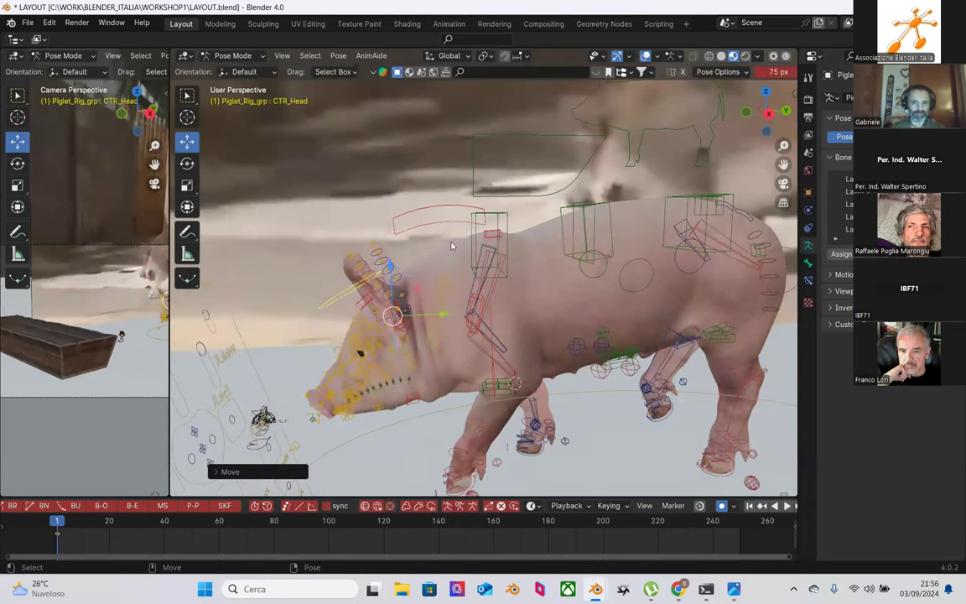
pyautogui.moveTo(479, 316); pyautogui.dragTo(501, 323, button='middle')
pyautogui.scroll(2, 502, 323)
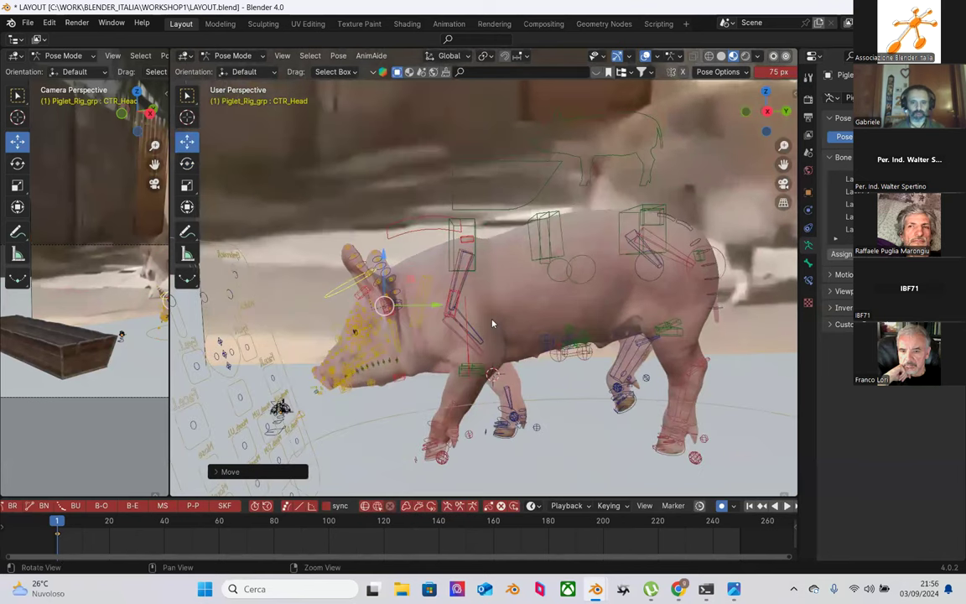
# Step: Move the neck control CTR_Neck_FK_a vertically along Z
pyautogui.click(434, 236)
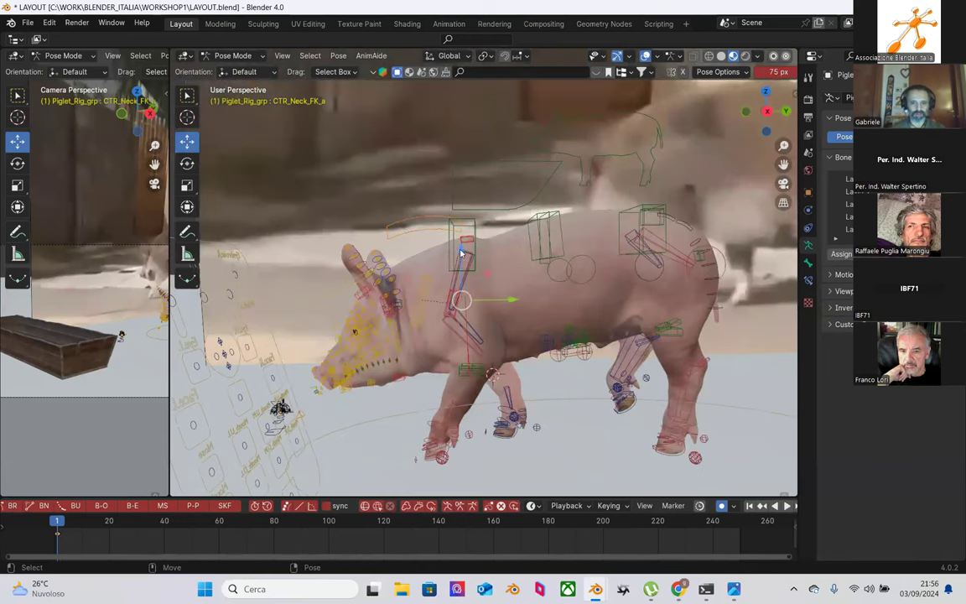
pyautogui.press('g')
pyautogui.press('z')
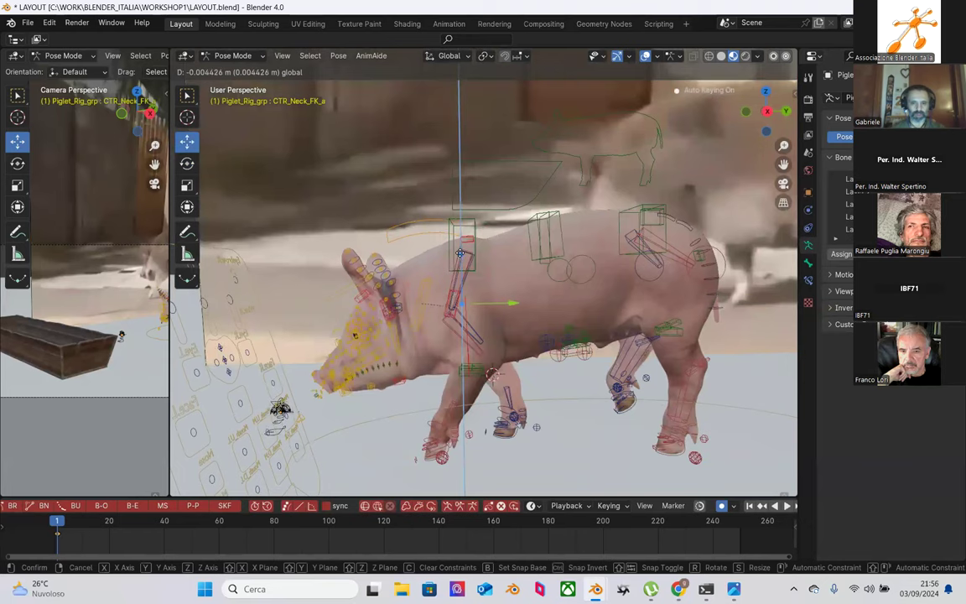
pyautogui.click(460, 256)
pyautogui.keyDown('shift'); pyautogui.moveTo(460, 256); pyautogui.dragTo(451, 290, button='middle'); pyautogui.keyUp('shift')
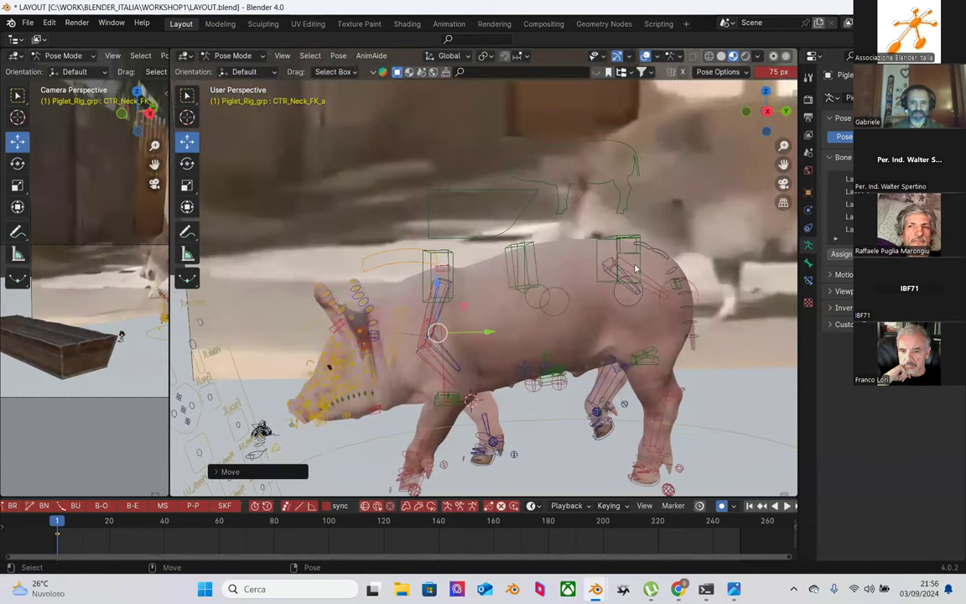
pyautogui.moveTo(635, 269); pyautogui.dragTo(587, 251, button='middle')
# Step: Raise the rear spine control CTR_spine_b.001 along Z and tilt it about 6 degrees
pyautogui.click(603, 245)
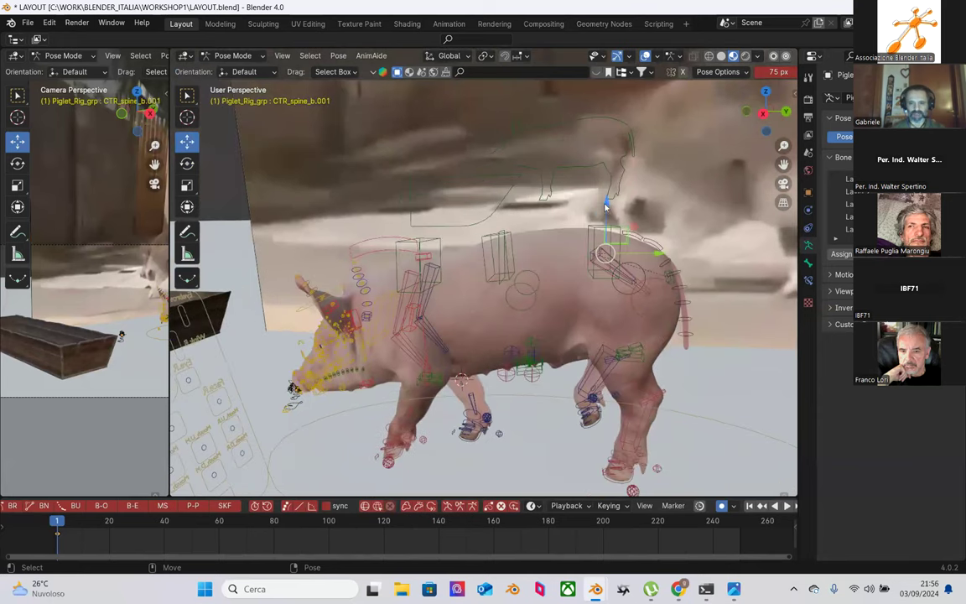
pyautogui.press('g')
pyautogui.press('z')
pyautogui.click(603, 215)
pyautogui.scroll(-4, 570, 221)
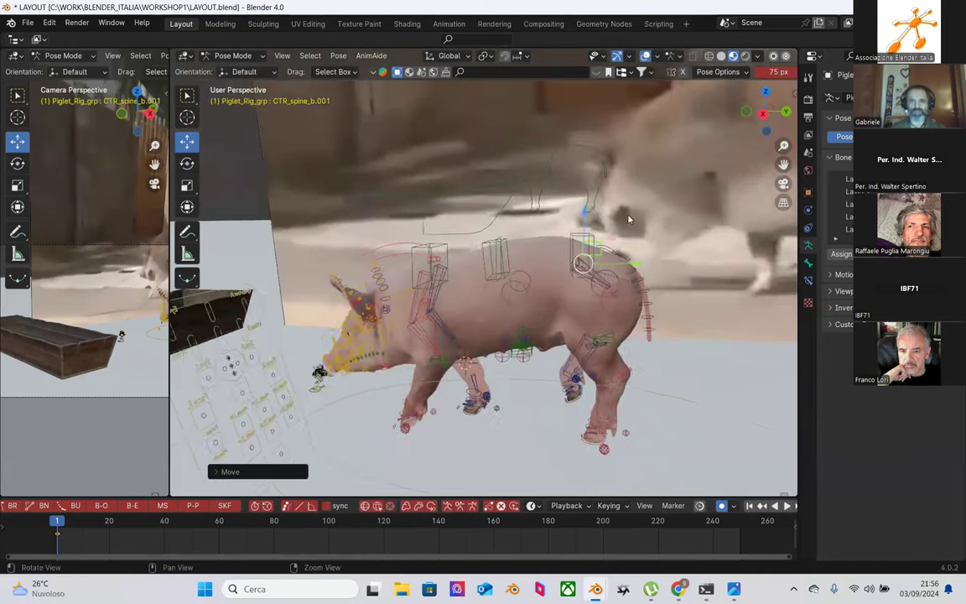
pyautogui.scroll(3, 570, 221)
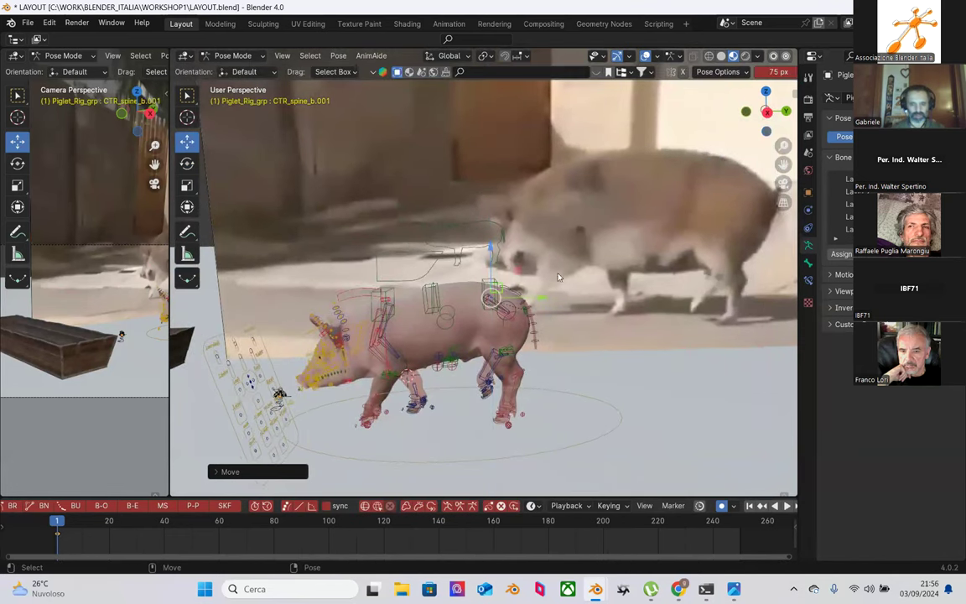
pyautogui.hotkey('shift', 'space')
pyautogui.press('r')
pyautogui.moveTo(535, 292)
pyautogui.mouseDown()
pyautogui.moveTo(538, 281)
pyautogui.moveTo(529, 281)
pyautogui.mouseUp()
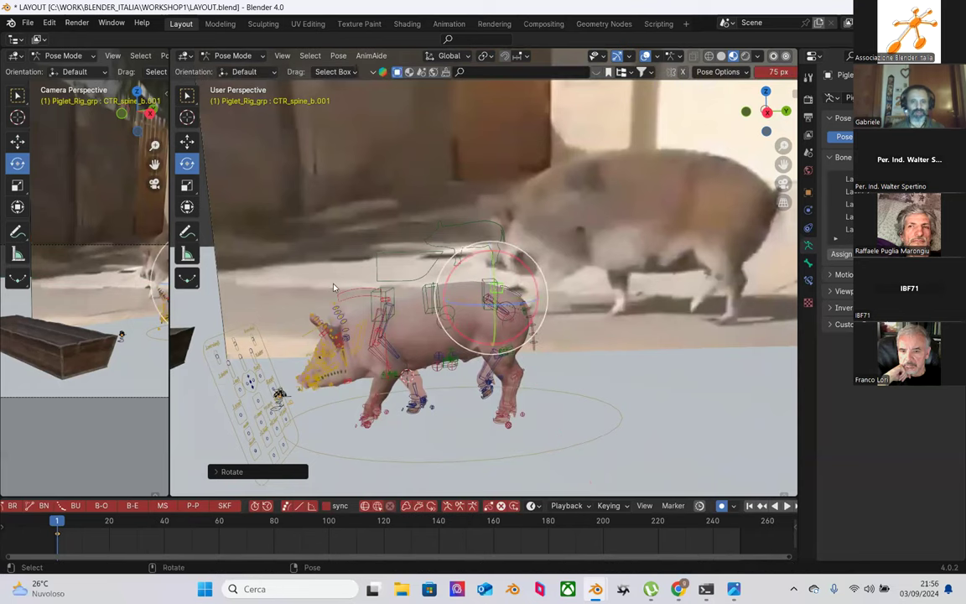
# Step: Shift CTR_spine_m_b vertically and nudge the neck bend goal CTR_bend_Neck_U_goal_a upward
pyautogui.scroll(4, 421, 301)
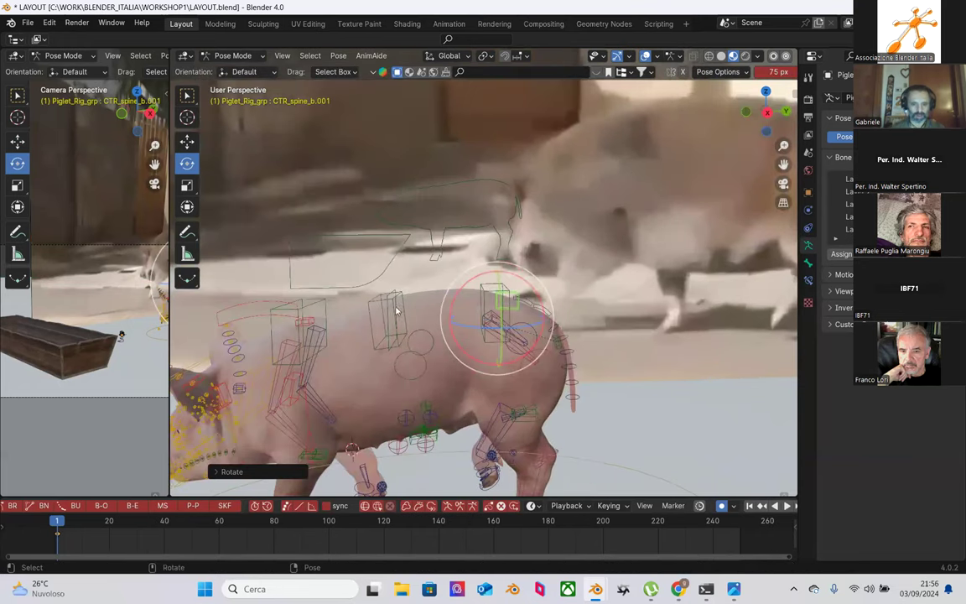
pyautogui.click(396, 311)
pyautogui.hotkey('shift', 'space')
pyautogui.press('g')
pyautogui.moveTo(398, 267); pyautogui.dragTo(398, 266)
pyautogui.click(398, 262)
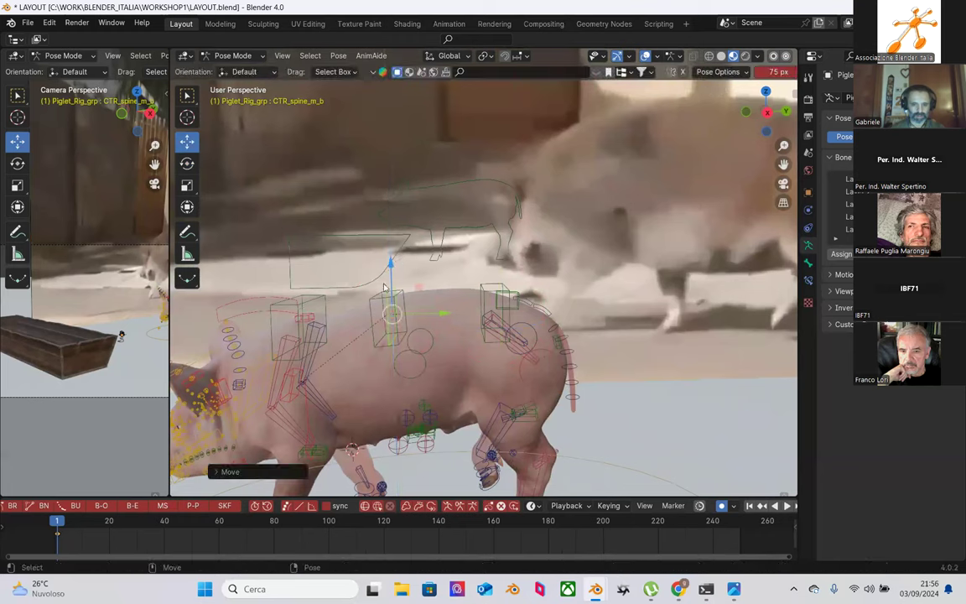
pyautogui.click(308, 316)
pyautogui.moveTo(308, 281); pyautogui.dragTo(315, 290)
# Step: Move and rotate CTR_Neck_FK_a to bend the neck like the reference pig
pyautogui.moveTo(410, 362); pyautogui.dragTo(389, 235, button='middle')
pyautogui.click(331, 238)
pyautogui.press('g')
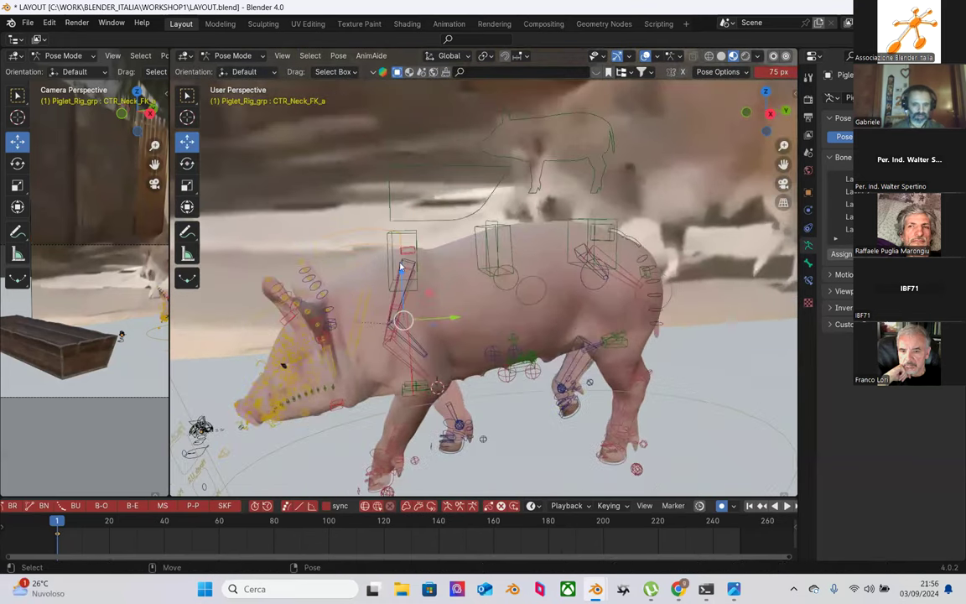
pyautogui.click(400, 268)
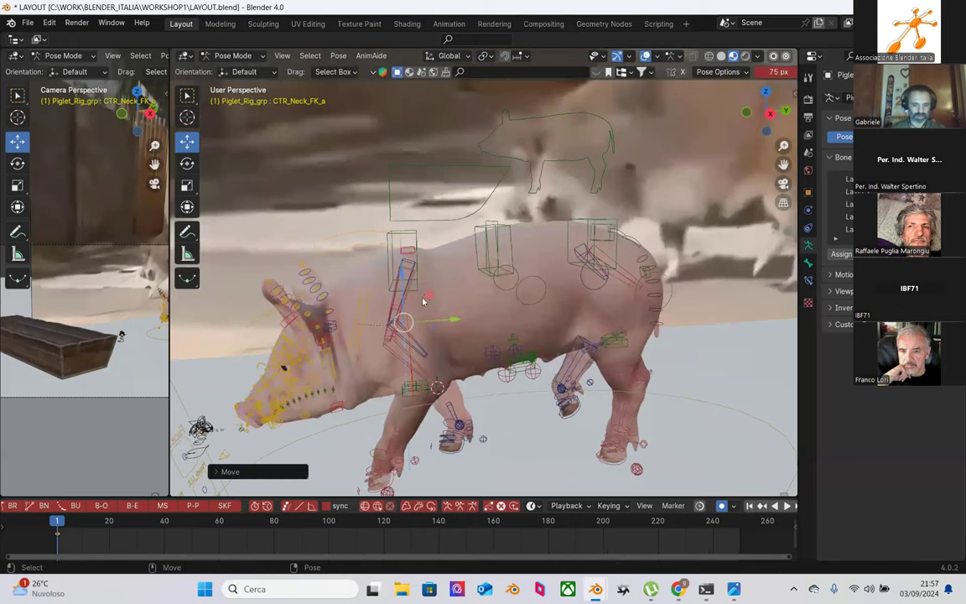
pyautogui.hotkey('shift', 'space')
pyautogui.press('r')
pyautogui.moveTo(422, 290); pyautogui.dragTo(446, 282)
pyautogui.moveTo(446, 282); pyautogui.dragTo(635, 424, button='middle')
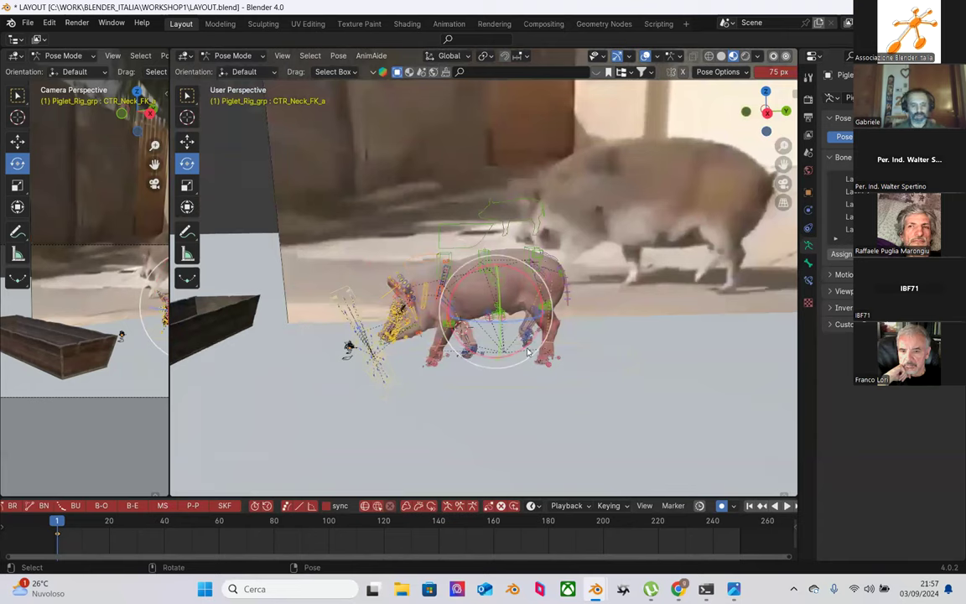
# Step: Insert Location, Rotation & Scale keyframes for the whole pose at frame 1, then deselect all bones
pyautogui.press('i')
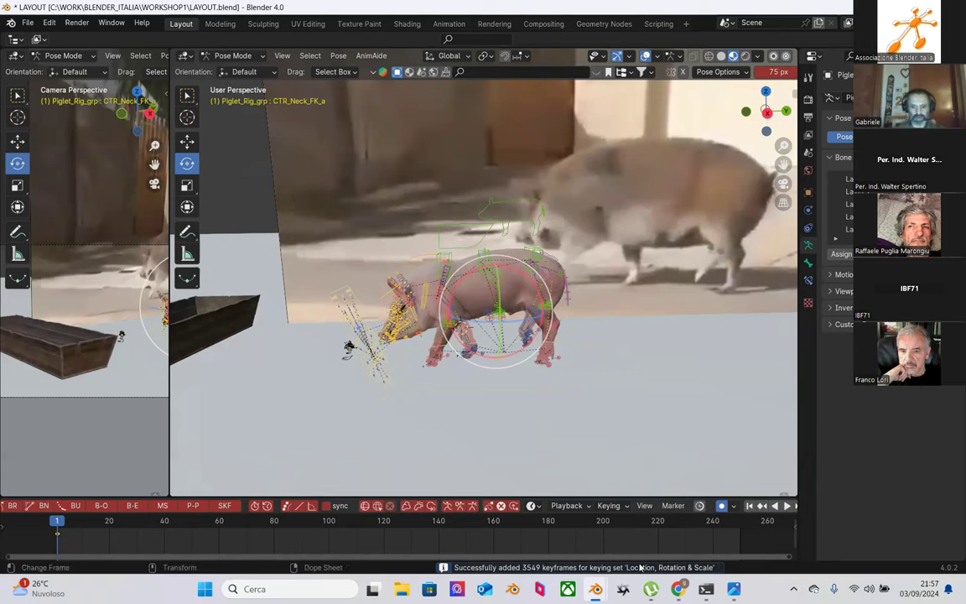
pyautogui.click(318, 232)
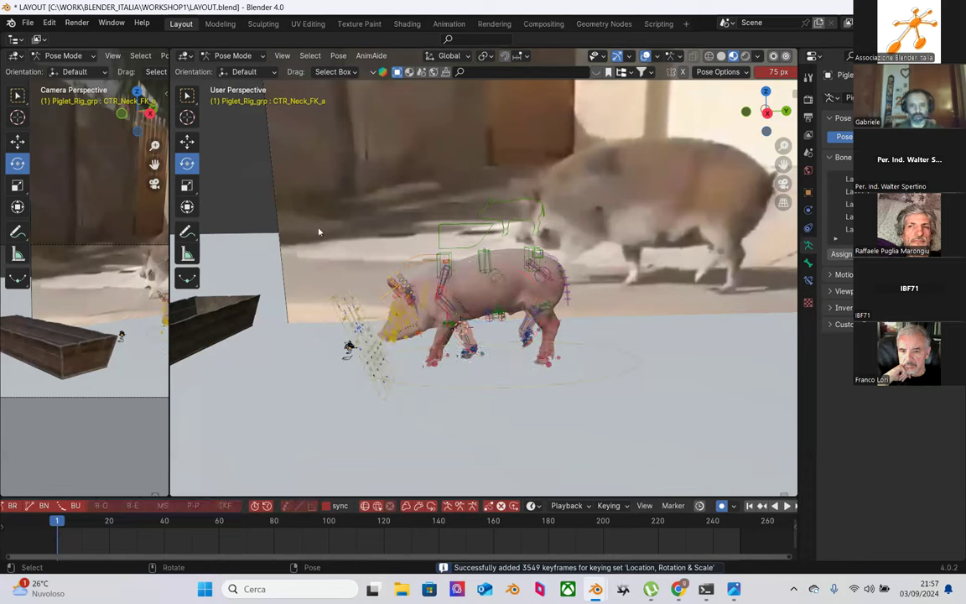
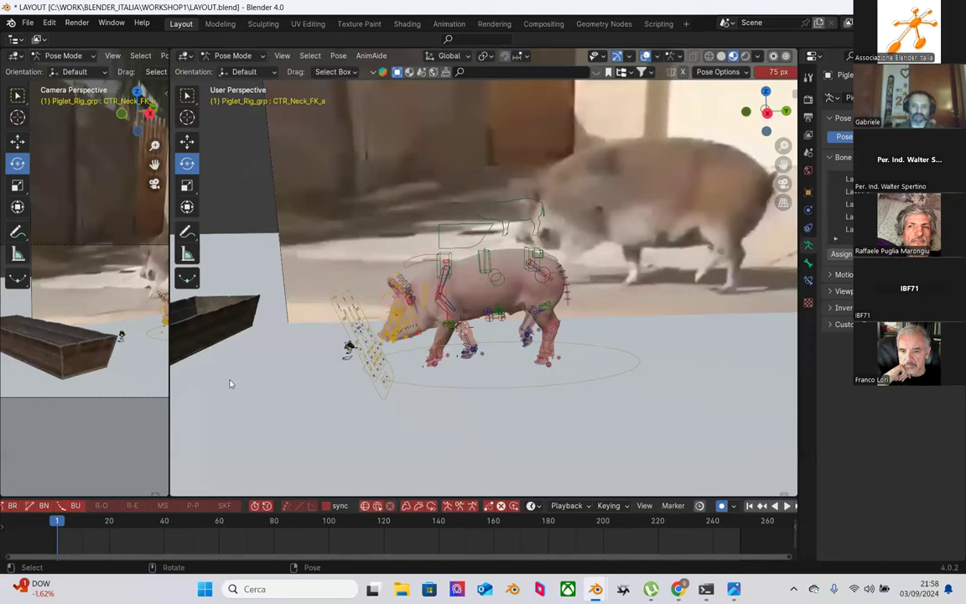
# Step: Adjust the CTR_spine_m_b spine control's height to settle the piglet's body
pyautogui.scroll(3, 472, 257)
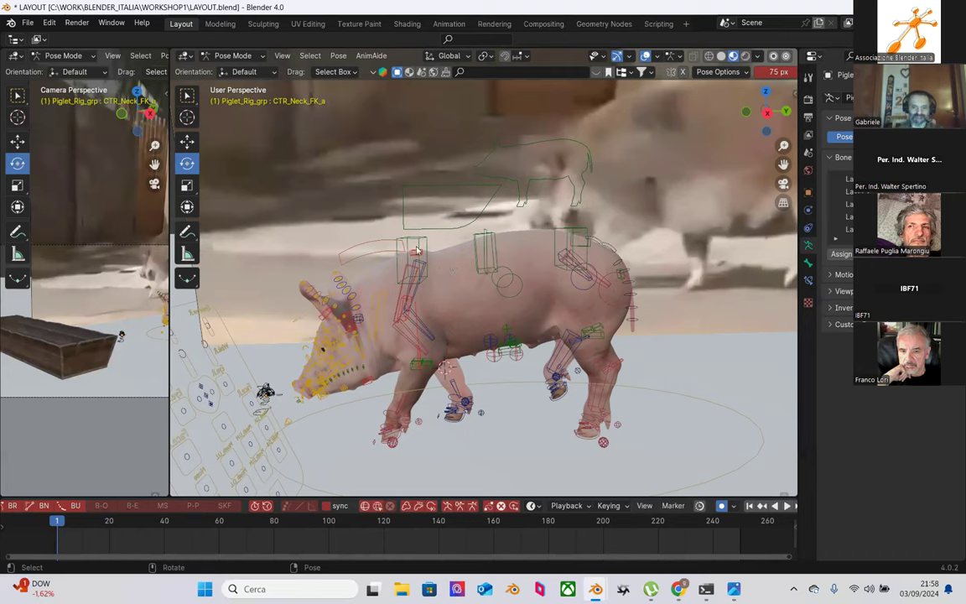
pyautogui.click(486, 234)
pyautogui.click(488, 226)
pyautogui.click(491, 219)
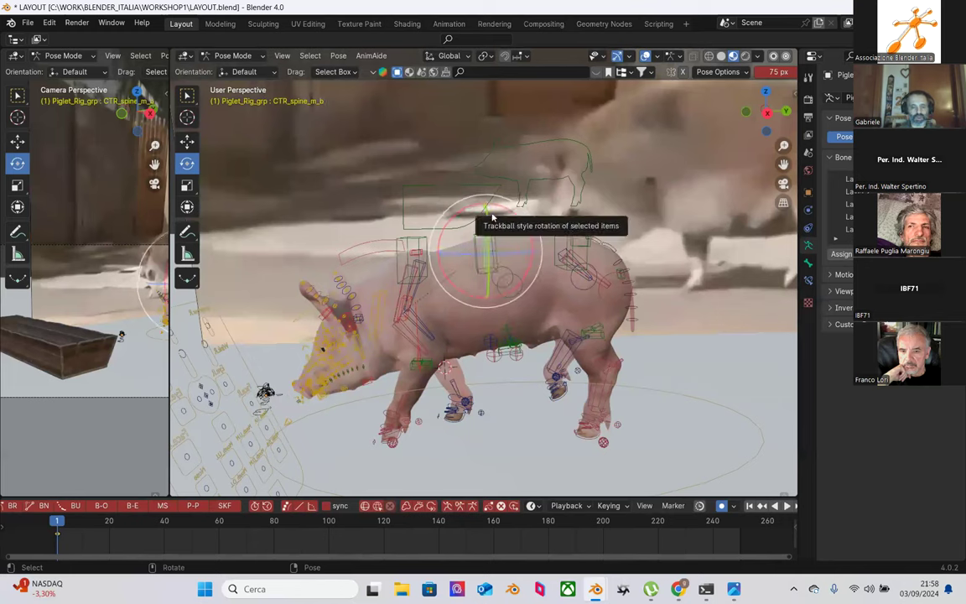
pyautogui.hotkey('shift', 'space')
pyautogui.press('g')
pyautogui.moveTo(492, 217); pyautogui.dragTo(490, 214)
pyautogui.hotkey('ctrl', 'z')
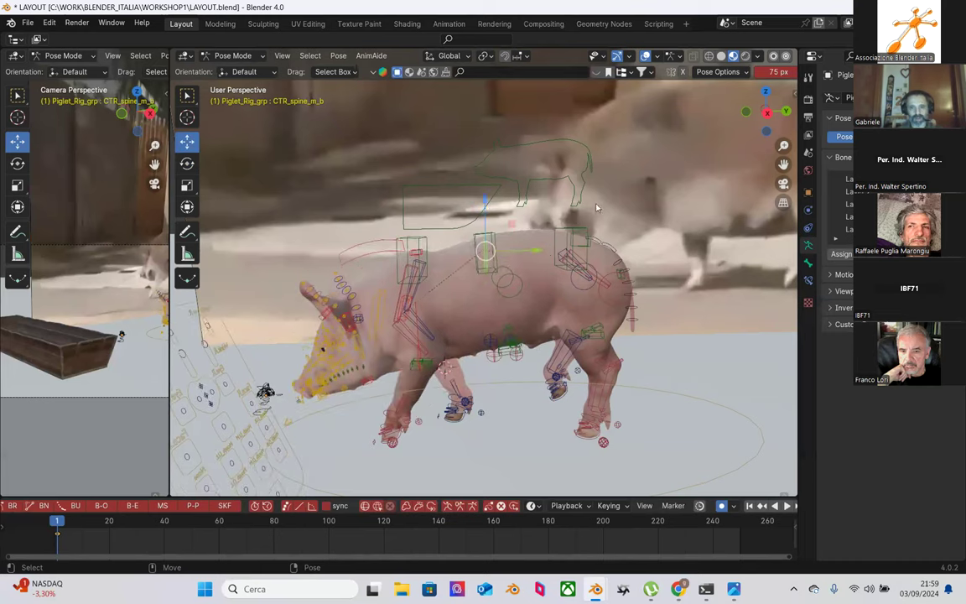
pyautogui.moveTo(486, 220); pyautogui.dragTo(500, 224)
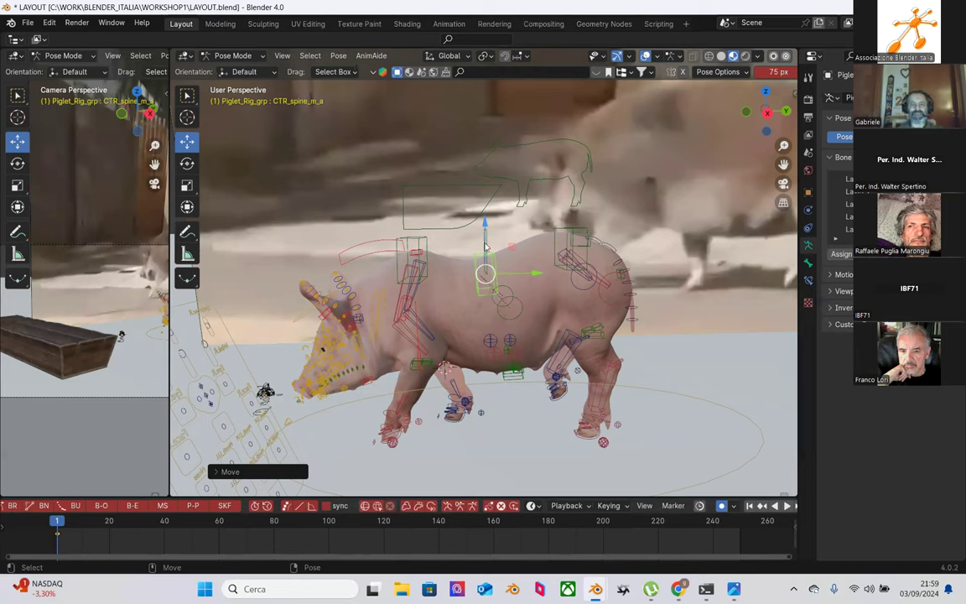
pyautogui.moveTo(480, 244); pyautogui.dragTo(484, 239)
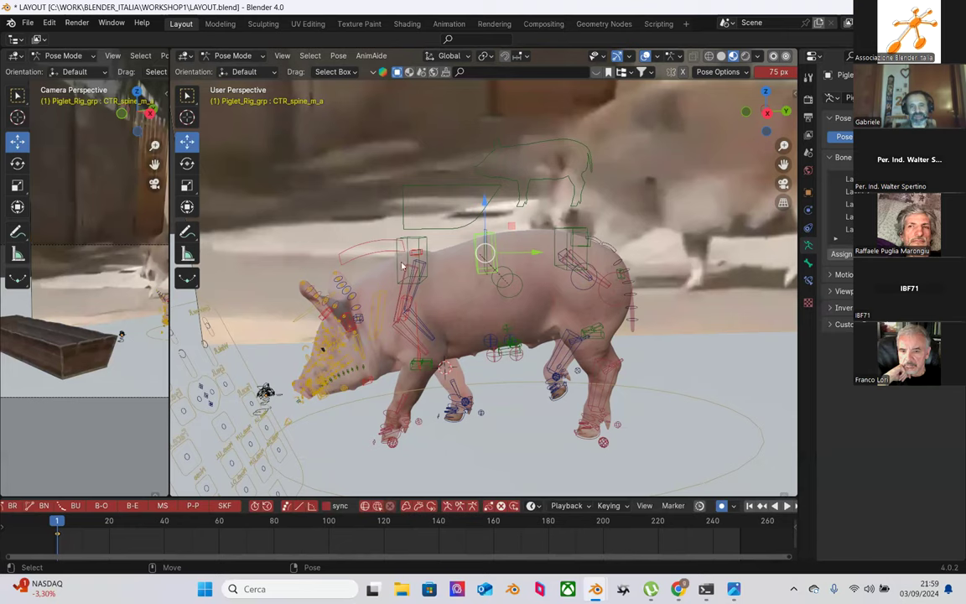
pyautogui.moveTo(484, 205); pyautogui.dragTo(485, 230)
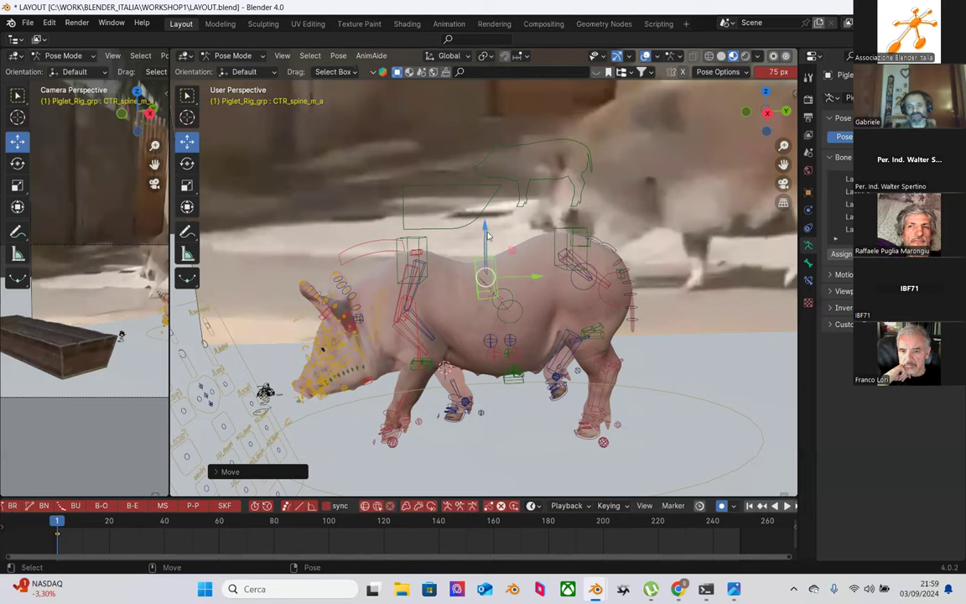
pyautogui.hotkey('ctrl', 'z')
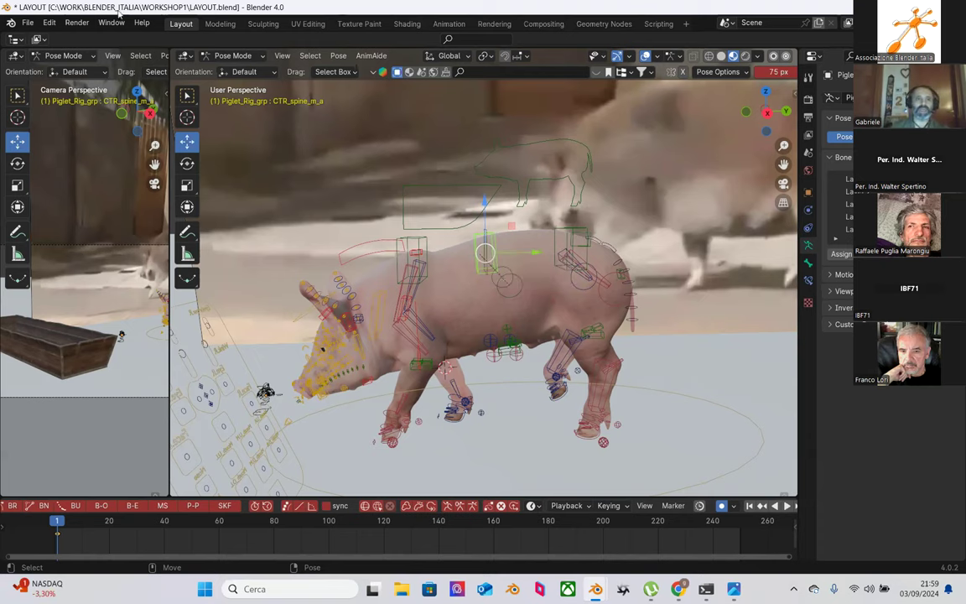
# Step: Save the scene as BLOCKING.blend in the WORKSHOP1 folder
pyautogui.click(26, 25)
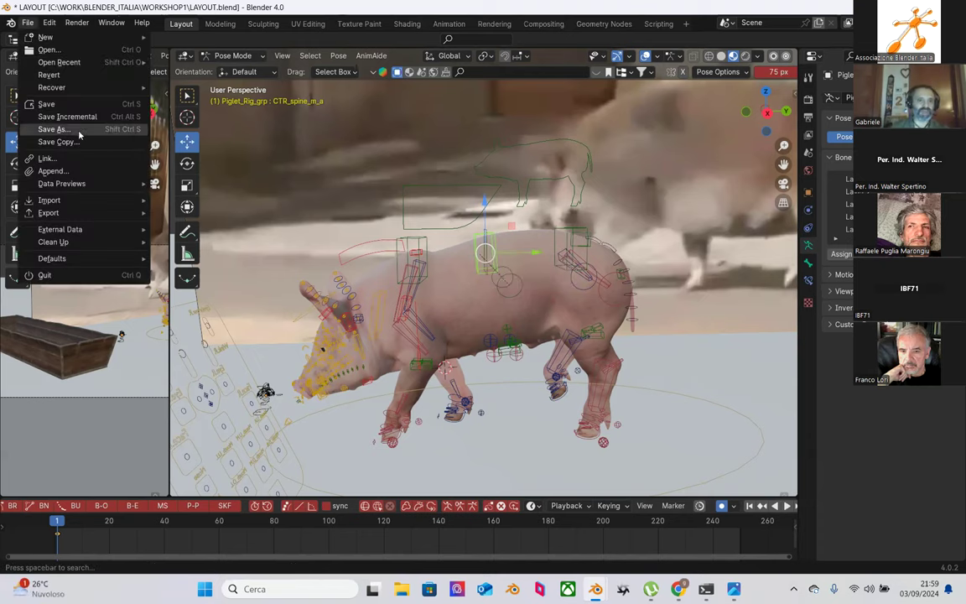
pyautogui.click(67, 130)
pyautogui.click(343, 442)
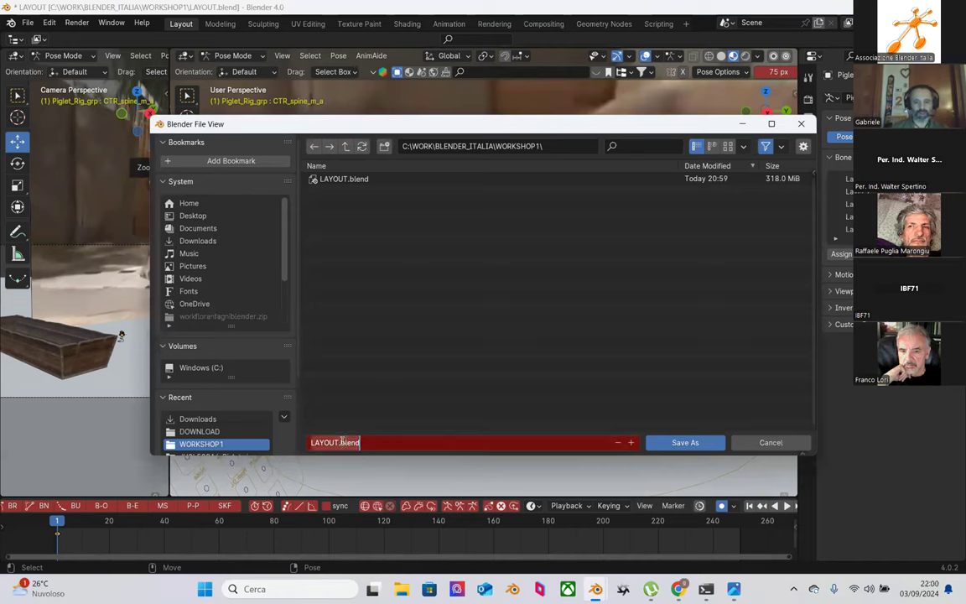
pyautogui.write('ANIMA')
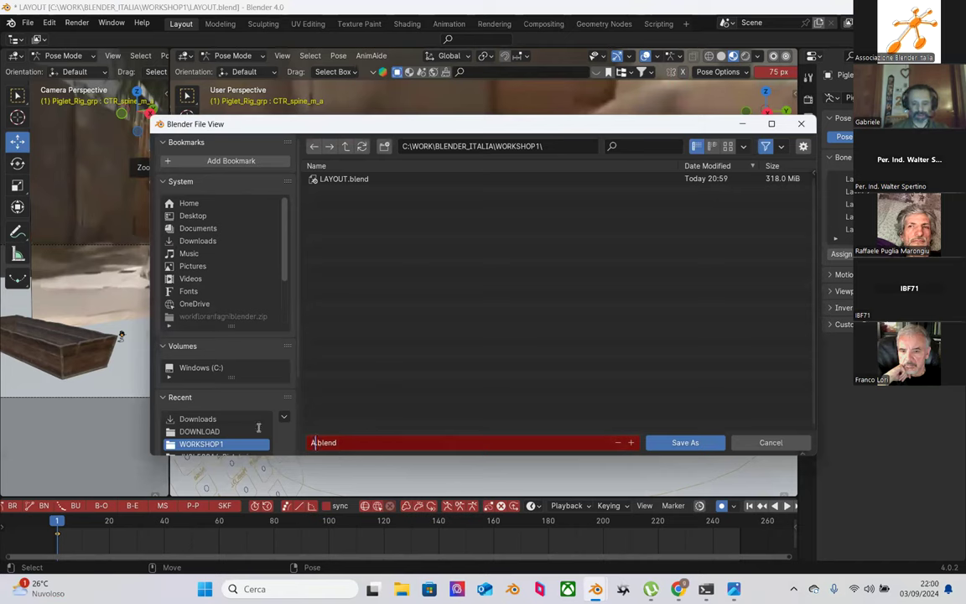
pyautogui.press('BackSpace')
pyautogui.press('BackSpace')
pyautogui.press('BackSpace')
pyautogui.press('BackSpace')
pyautogui.press('BackSpace')
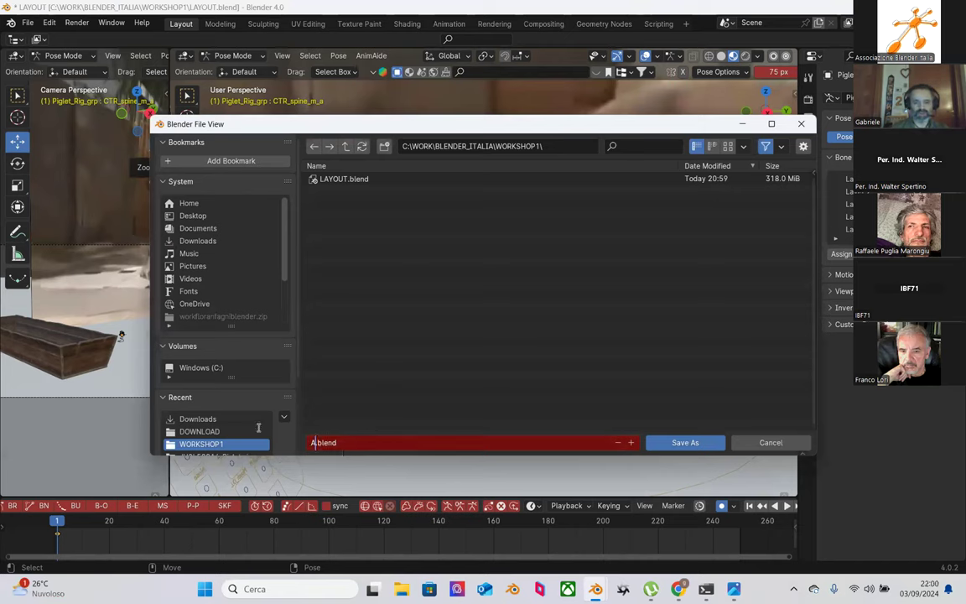
pyautogui.write('BLOCKING')
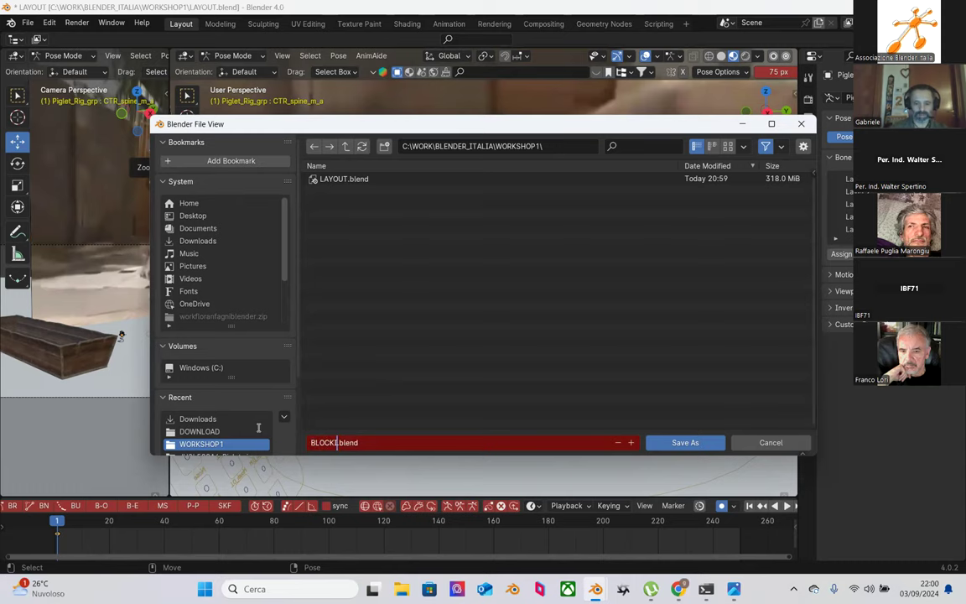
pyautogui.click(700, 445)
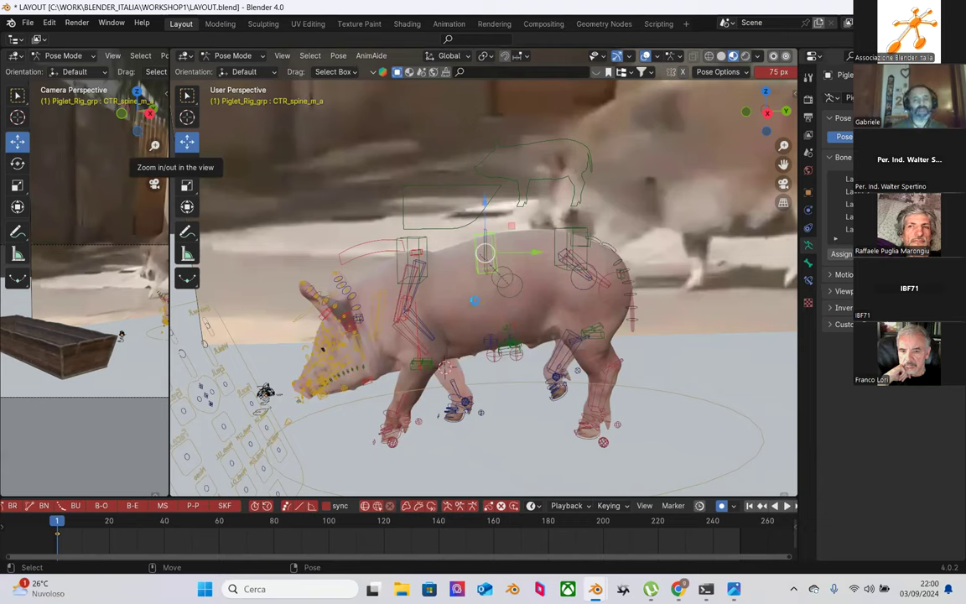
# Step: Confirm saving BLOCKING.blend, then zoom out and box-select every piglet rig control
pyautogui.press('Return')
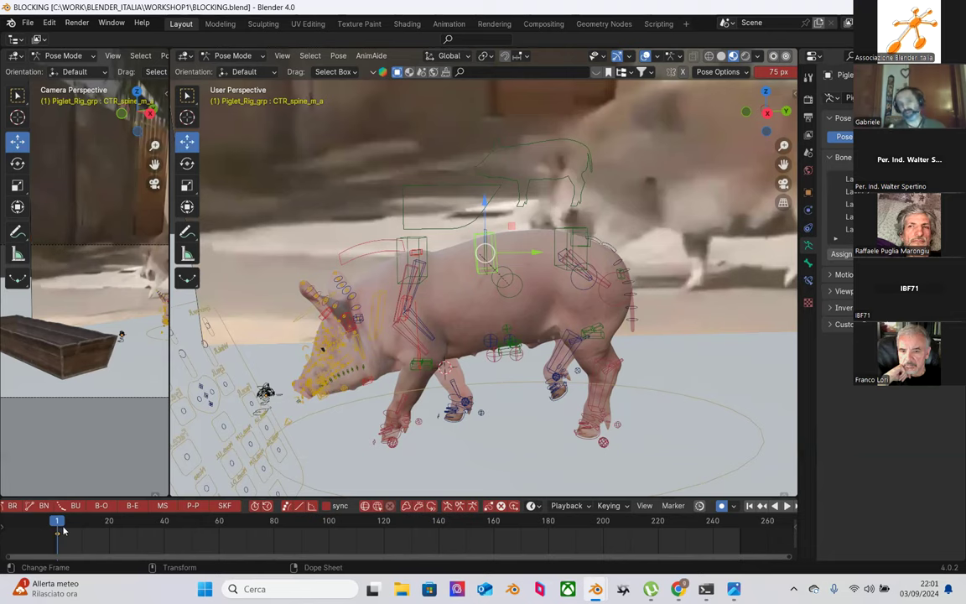
pyautogui.scroll(-3, 418, 307)
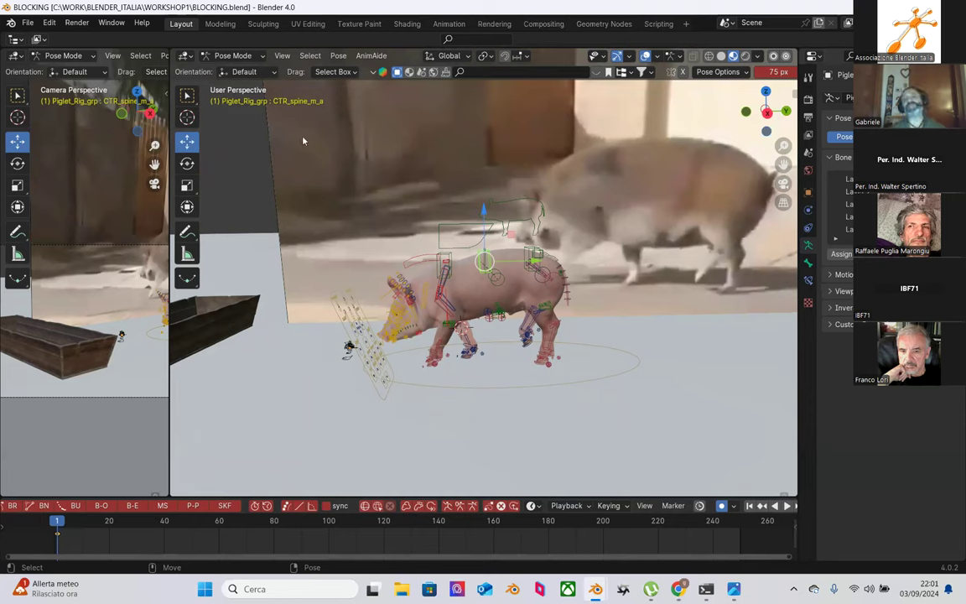
pyautogui.moveTo(298, 139); pyautogui.dragTo(657, 419)
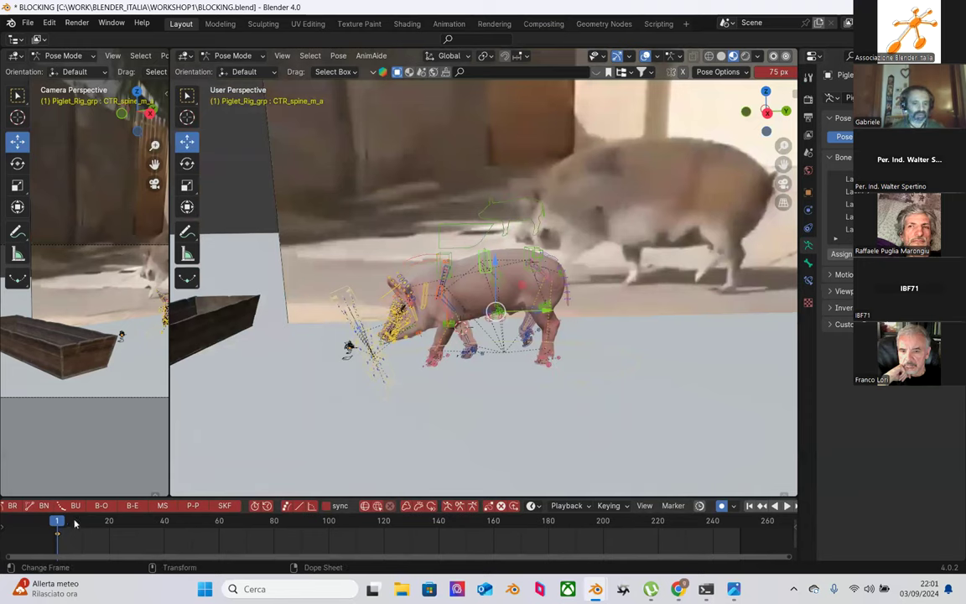
# Step: Insert a pose keyframe at frame 17 and box-select the keys from frame 1 to 17
pyautogui.press('space')
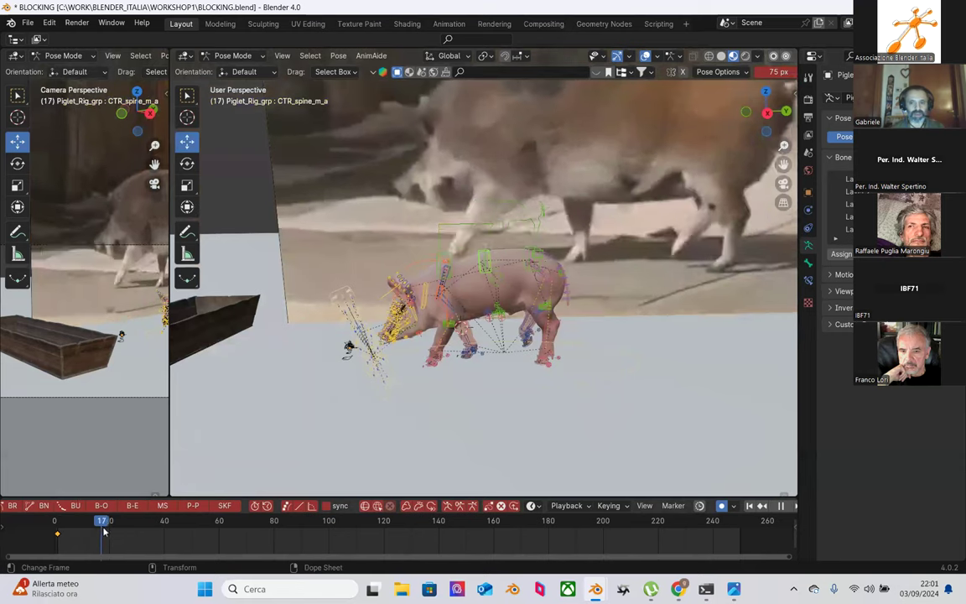
pyautogui.moveTo(101, 530); pyautogui.dragTo(106, 533)
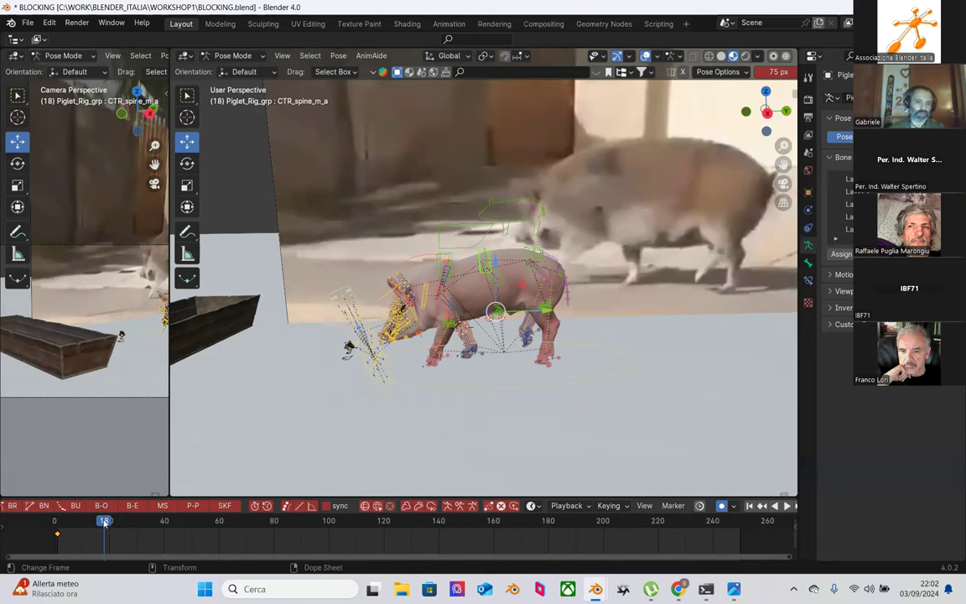
pyautogui.press('space')
pyautogui.moveTo(109, 528); pyautogui.dragTo(101, 526)
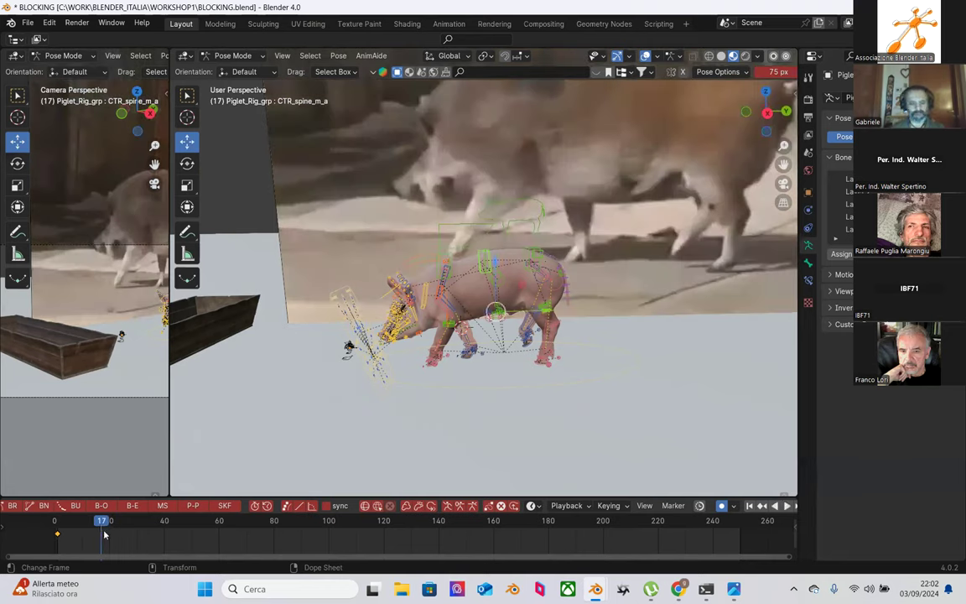
pyautogui.press('i')
pyautogui.press('b')
pyautogui.moveTo(126, 535); pyautogui.dragTo(31, 522)
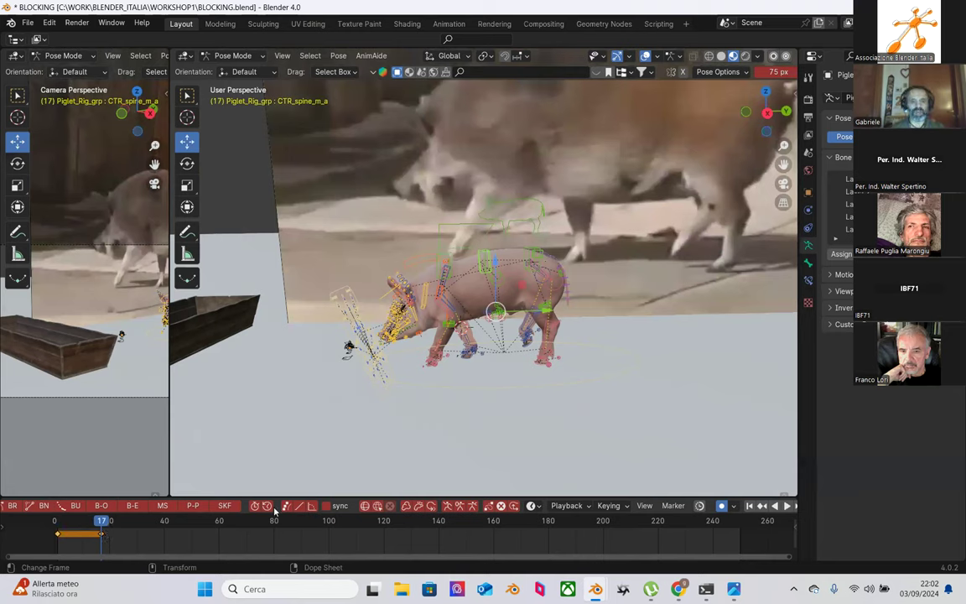
pyautogui.scroll(3, 285, 506)
pyautogui.scroll(3, 303, 505)
# Step: Set the frame 1–17 keys to Bezier interpolation and scrub to preview the in-betweens
pyautogui.rightClick(81, 541)
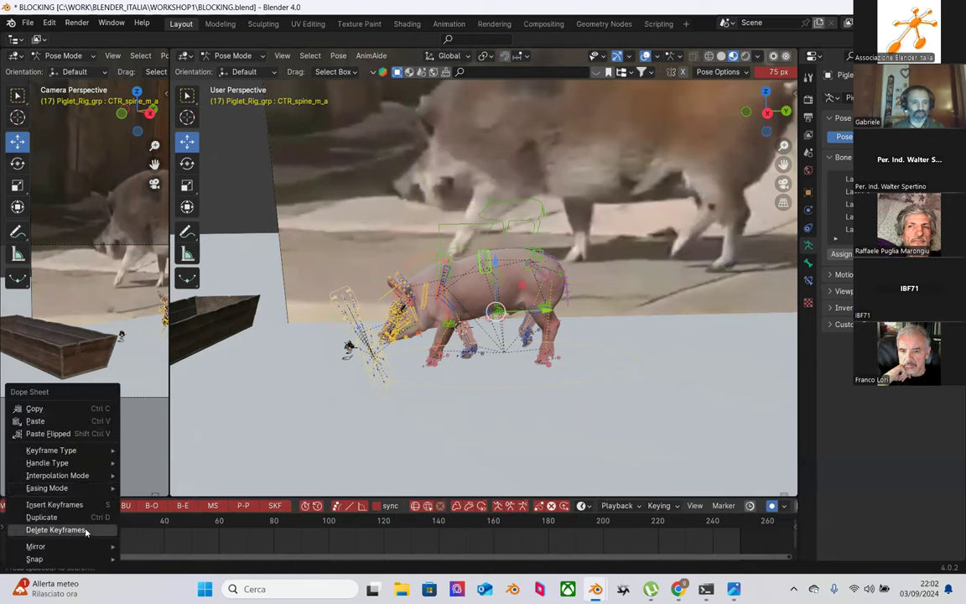
pyautogui.moveTo(80, 475)
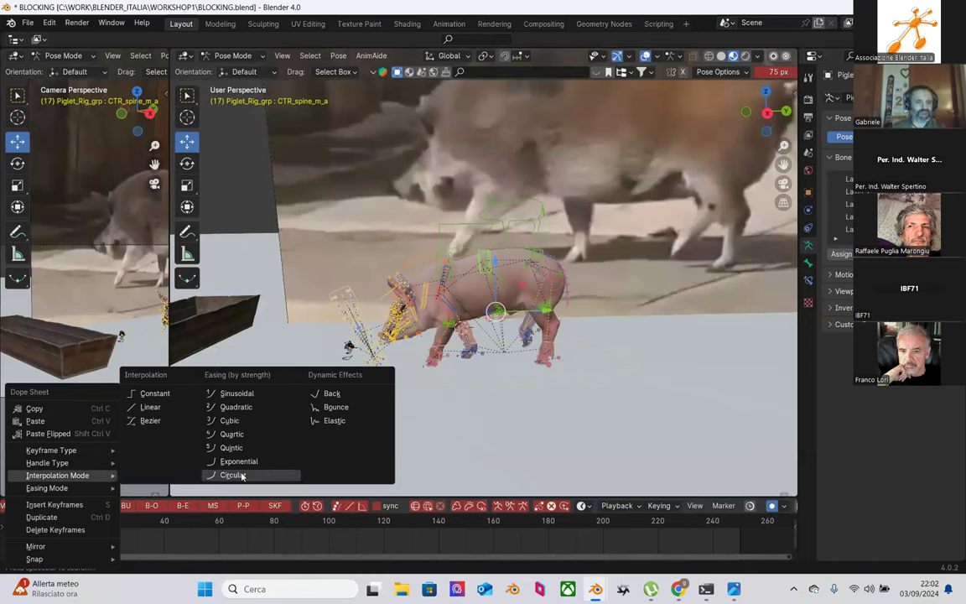
pyautogui.click(148, 420)
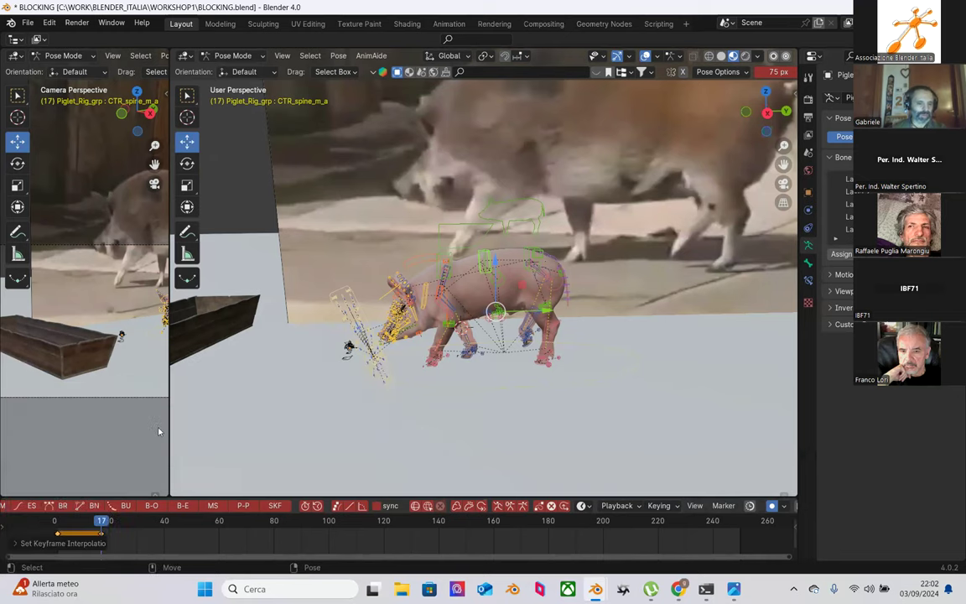
pyautogui.moveTo(71, 524)
pyautogui.mouseDown()
pyautogui.moveTo(93, 523)
pyautogui.moveTo(60, 522)
pyautogui.moveTo(79, 522)
pyautogui.mouseUp()
# Step: Frame the timeline on frames 1–17, select the whole rig, and zoom in on the pig
pyautogui.scroll(1, 98, 541)
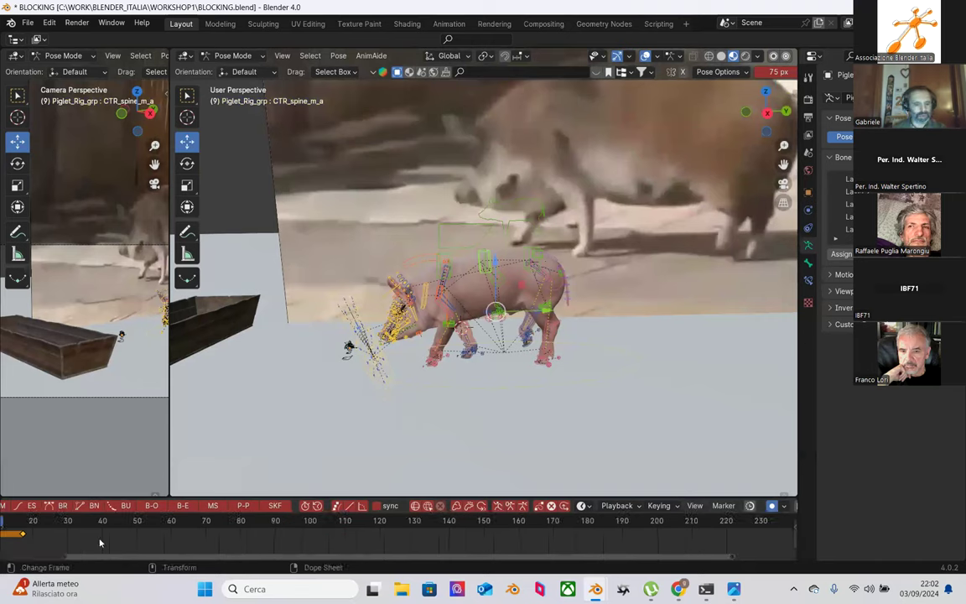
pyautogui.scroll(-1, 99, 543)
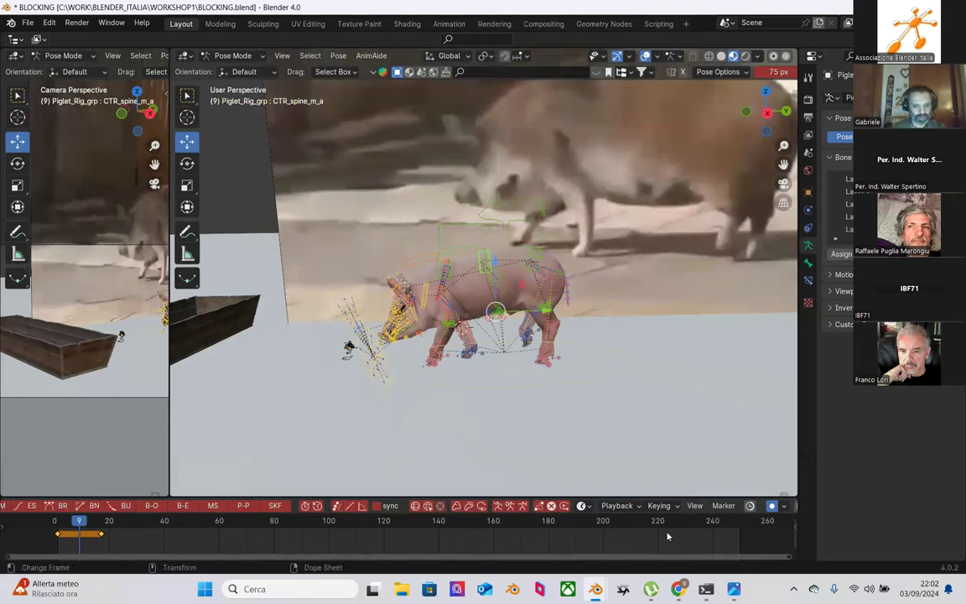
pyautogui.moveTo(766, 558); pyautogui.dragTo(87, 555)
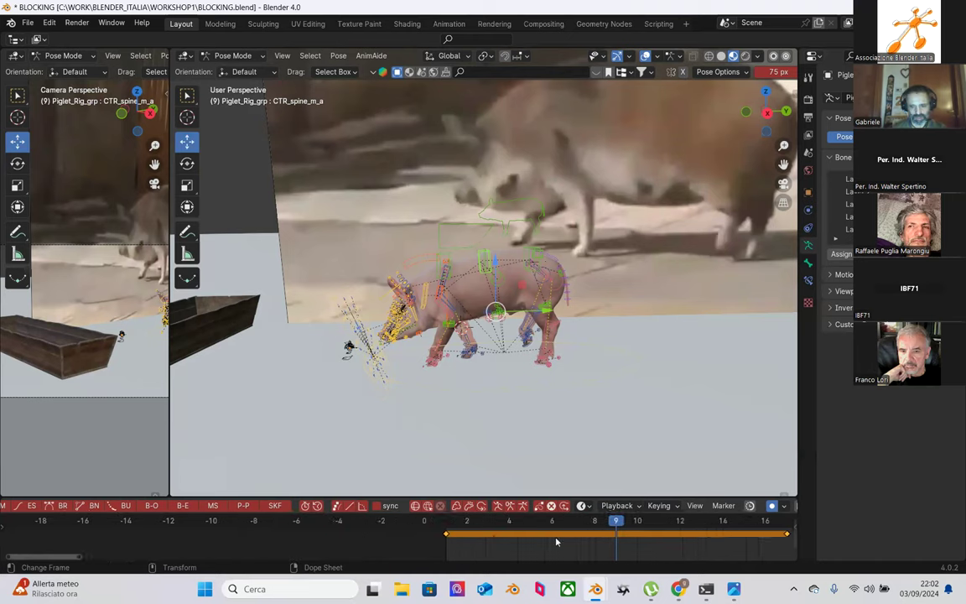
pyautogui.moveTo(593, 549); pyautogui.dragTo(394, 543, button='middle')
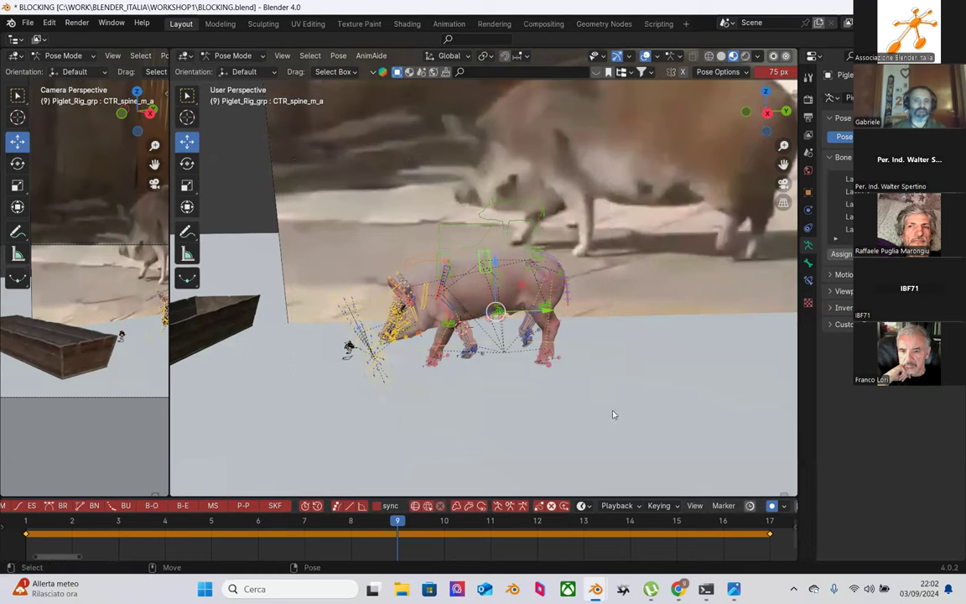
pyautogui.moveTo(295, 167); pyautogui.dragTo(666, 423)
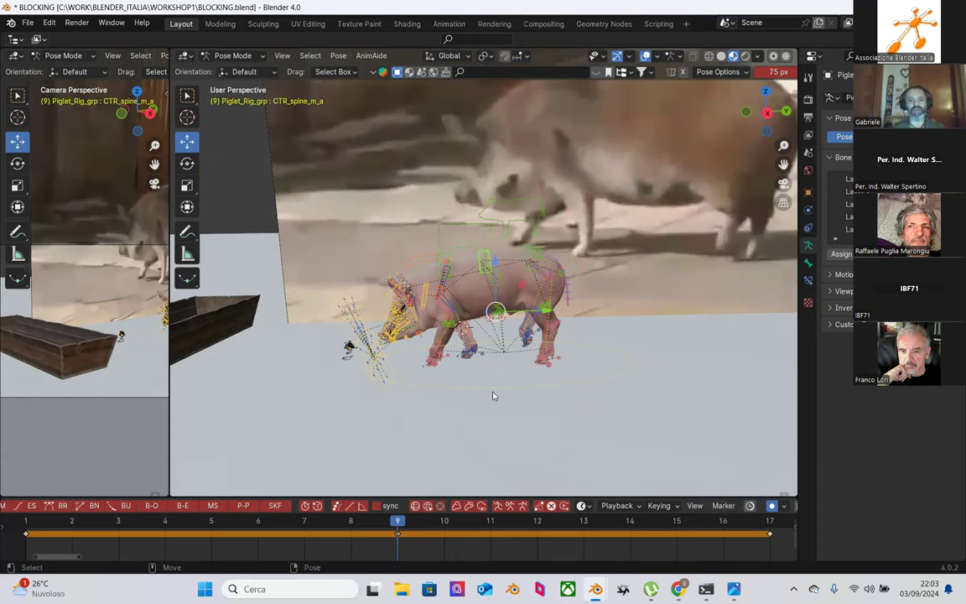
pyautogui.scroll(3, 483, 409)
pyautogui.scroll(2, 484, 409)
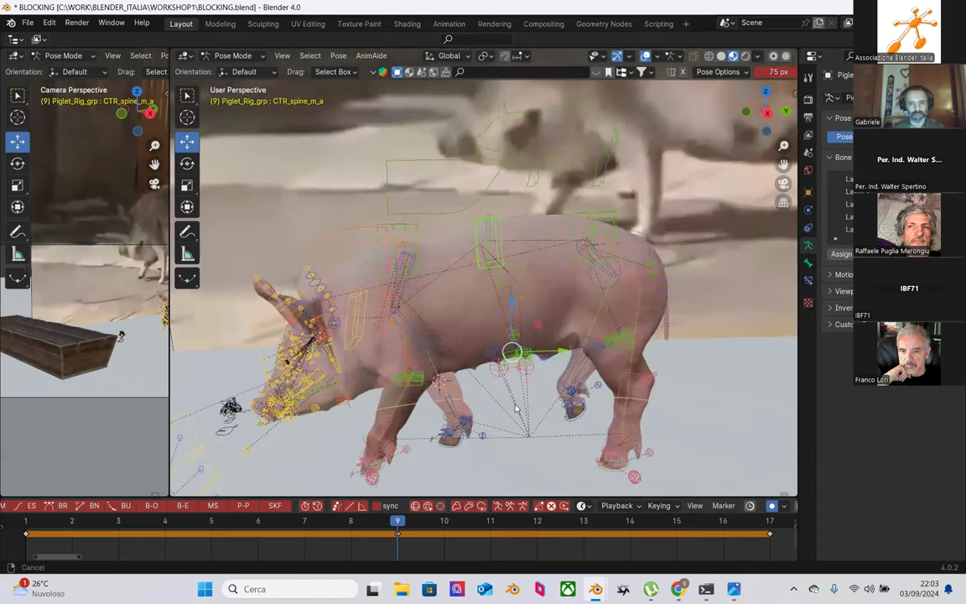
# Step: Select CTR_Foot_F.L, return to frame 1, and box-select all the rig's controls
pyautogui.scroll(3, 457, 388)
pyautogui.scroll(4, 464, 392)
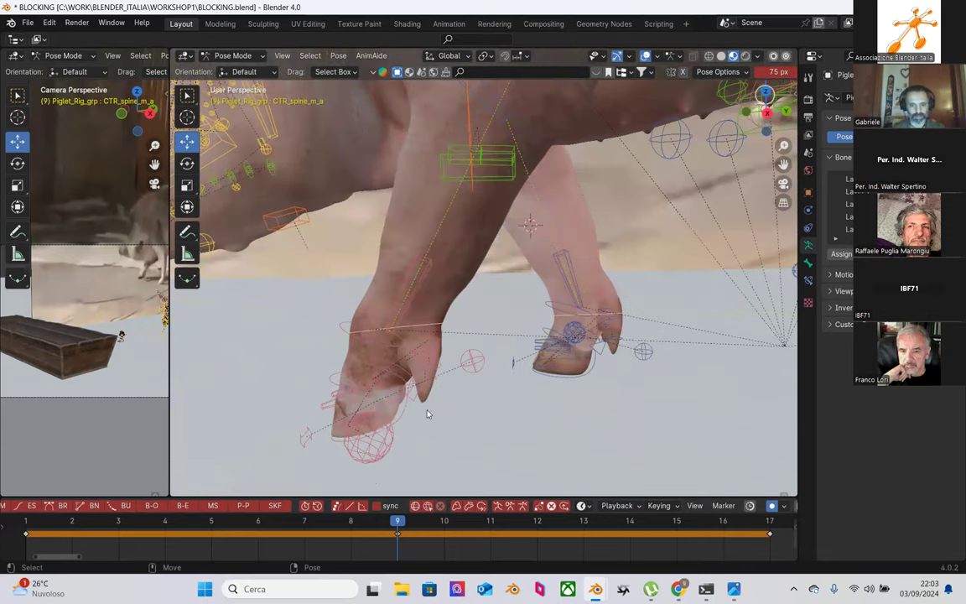
pyautogui.click(366, 382)
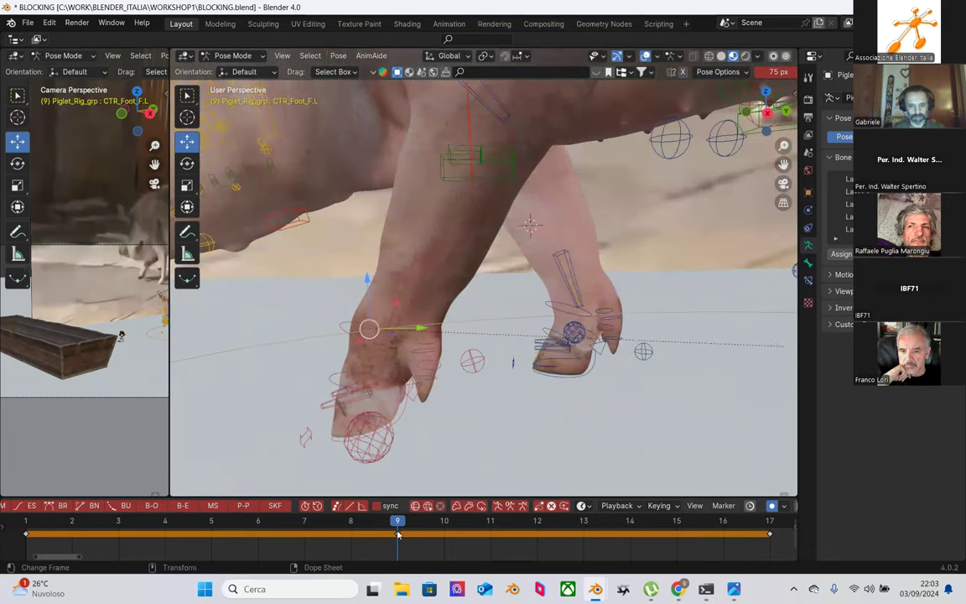
pyautogui.rightClick(401, 422)
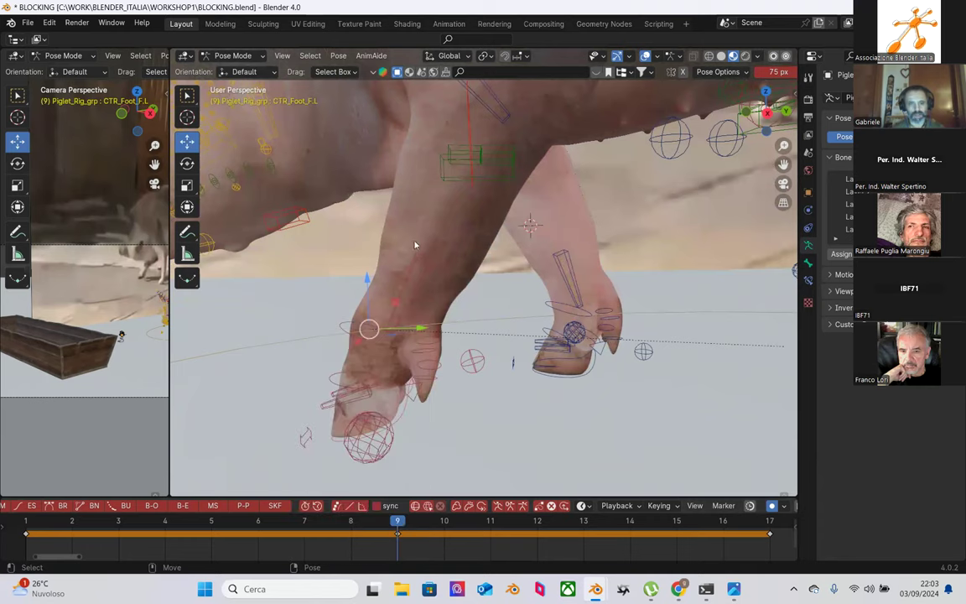
pyautogui.click(417, 418)
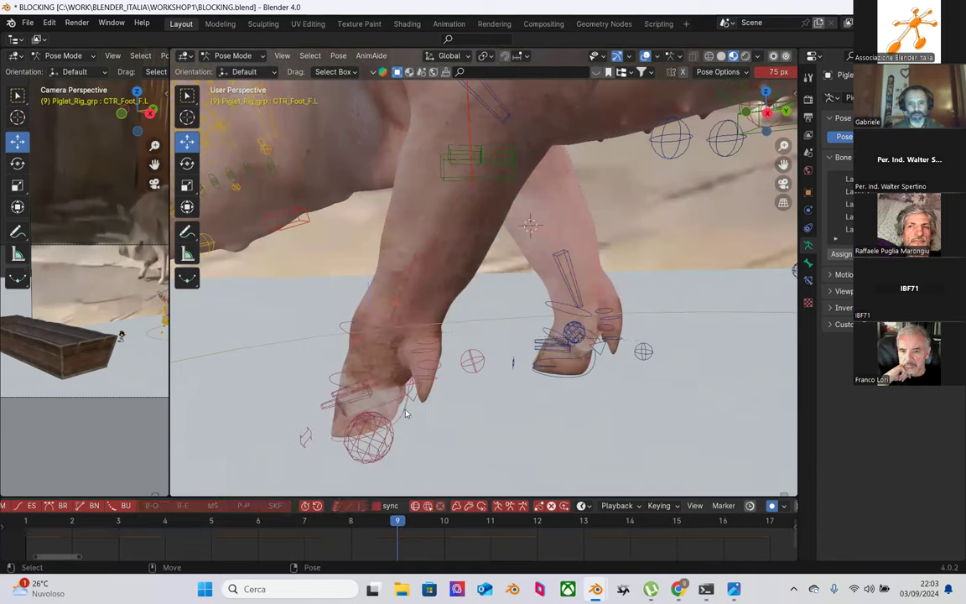
pyautogui.click(404, 413)
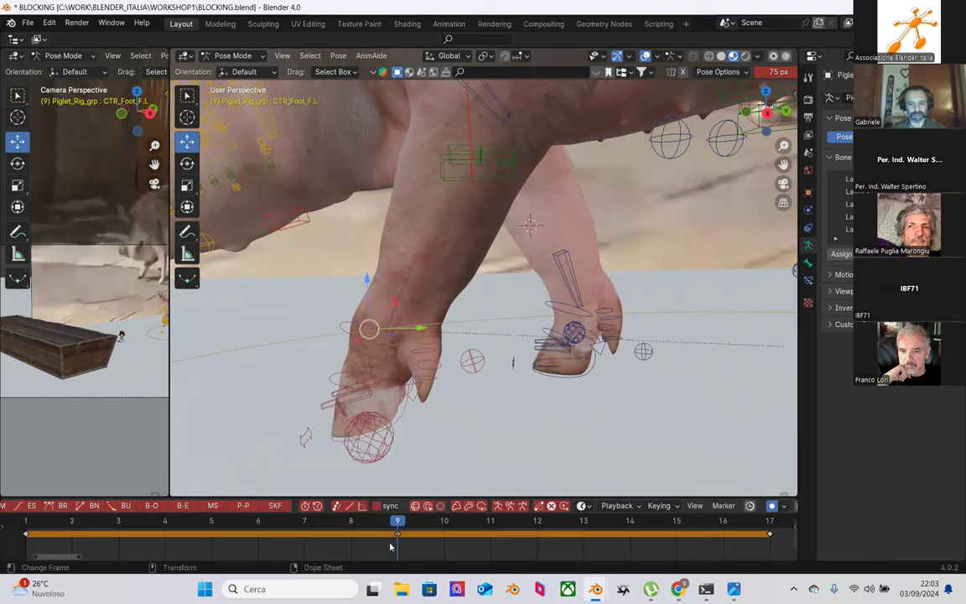
pyautogui.click(28, 523)
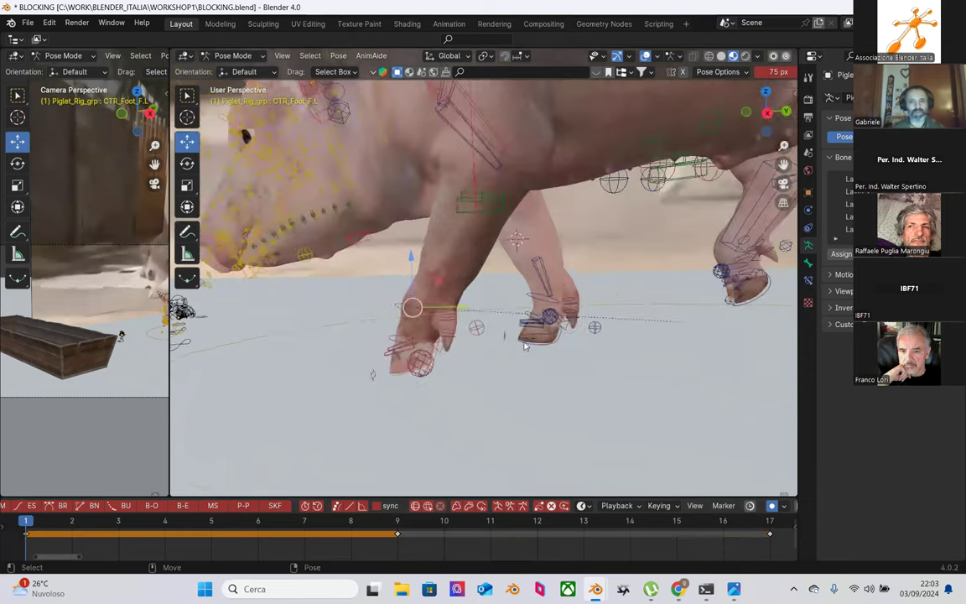
pyautogui.scroll(3, 514, 332)
pyautogui.scroll(-6, 372, 407)
pyautogui.moveTo(316, 85); pyautogui.dragTo(545, 168)
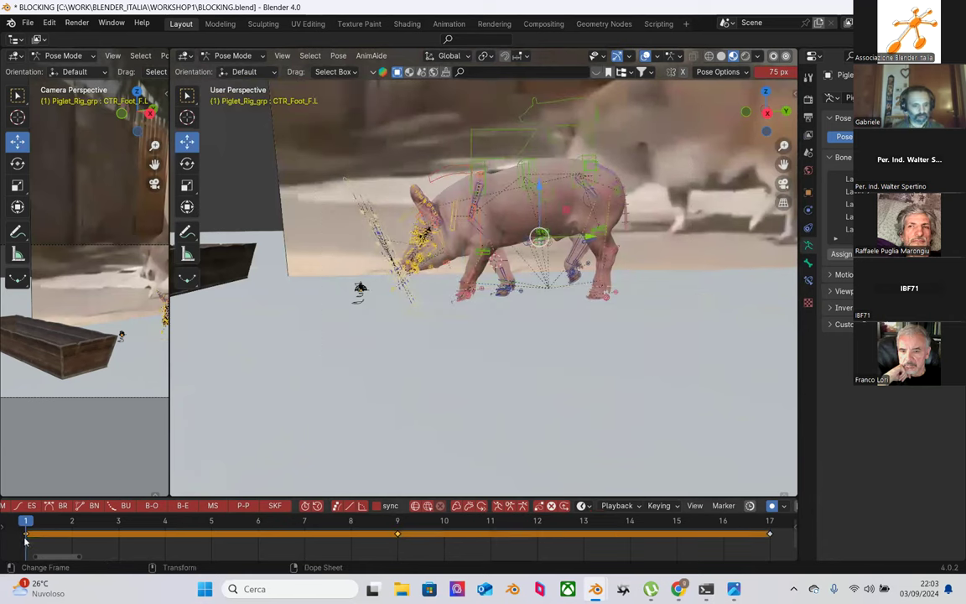
# Step: Paste the copied pose flipped left-to-right at frame 9
pyautogui.rightClick(25, 541)
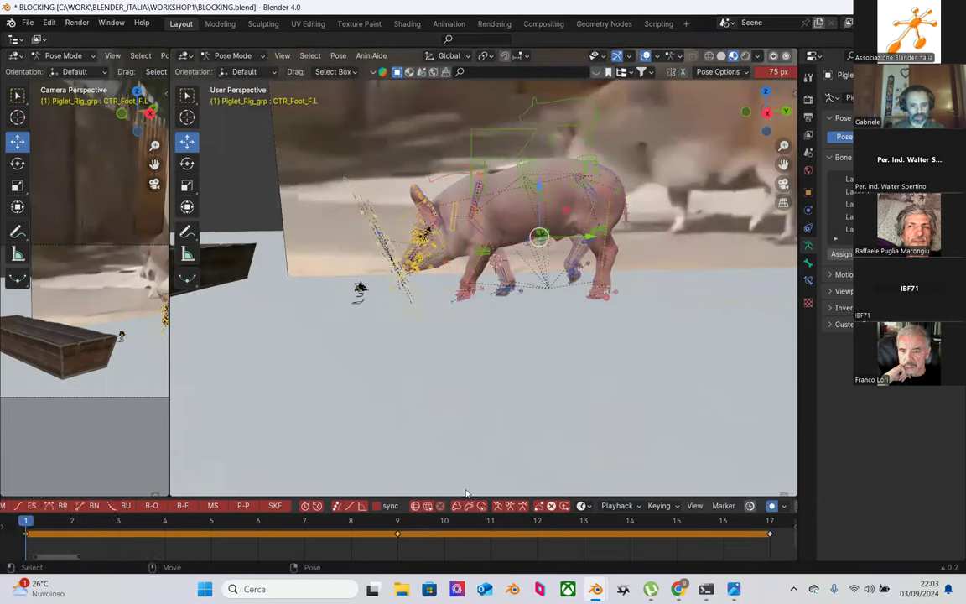
pyautogui.click(398, 524)
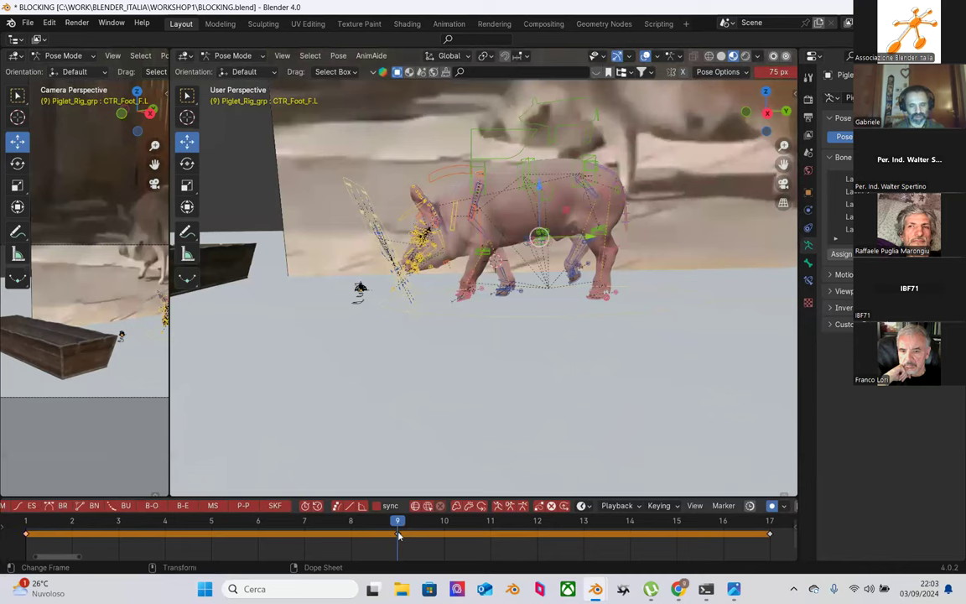
pyautogui.rightClick(398, 534)
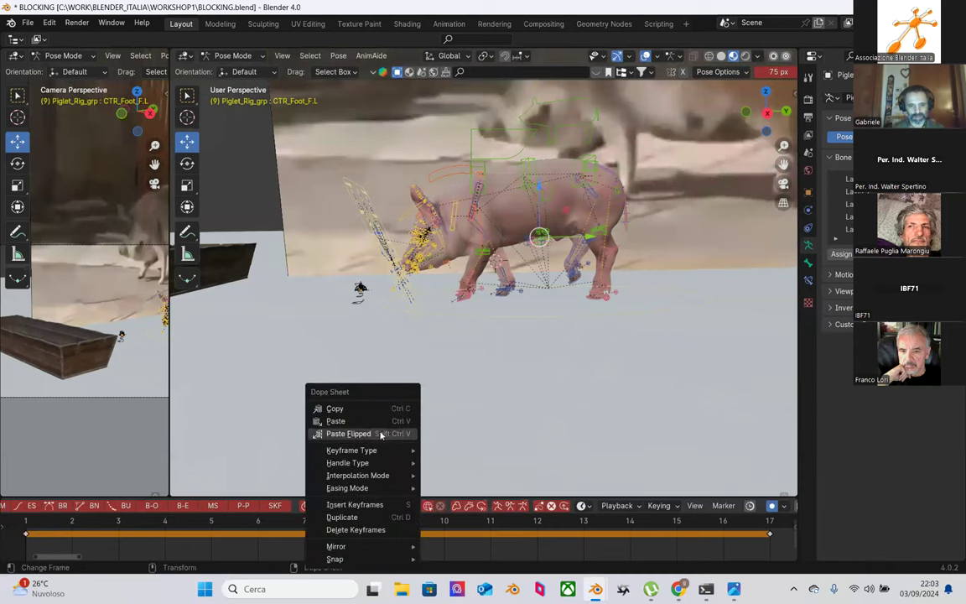
pyautogui.click(380, 433)
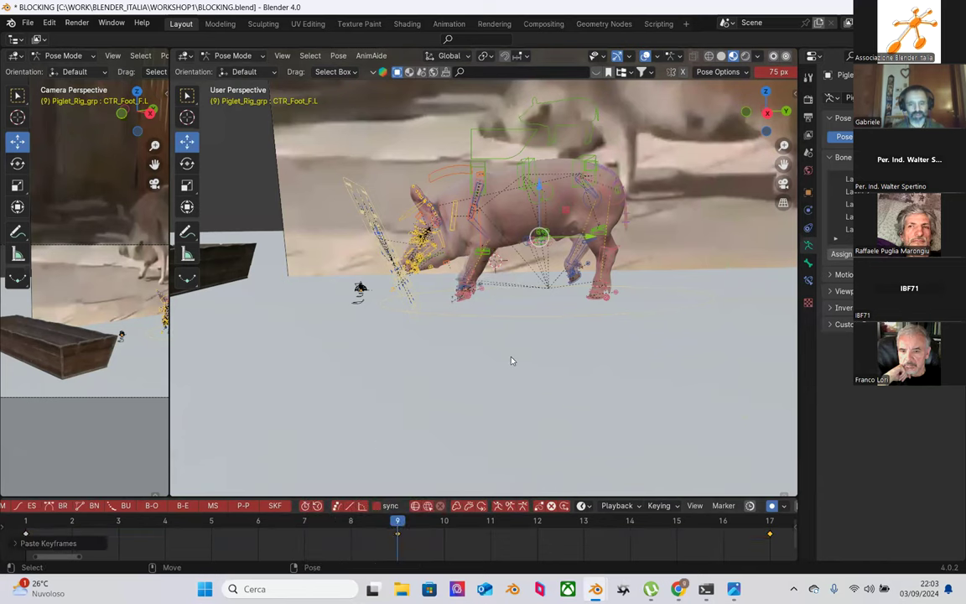
pyautogui.scroll(5, 511, 360)
pyautogui.moveTo(541, 388)
pyautogui.mouseDown(button='middle')
pyautogui.moveTo(622, 388)
pyautogui.moveTo(540, 383)
pyautogui.mouseUp(button='middle')
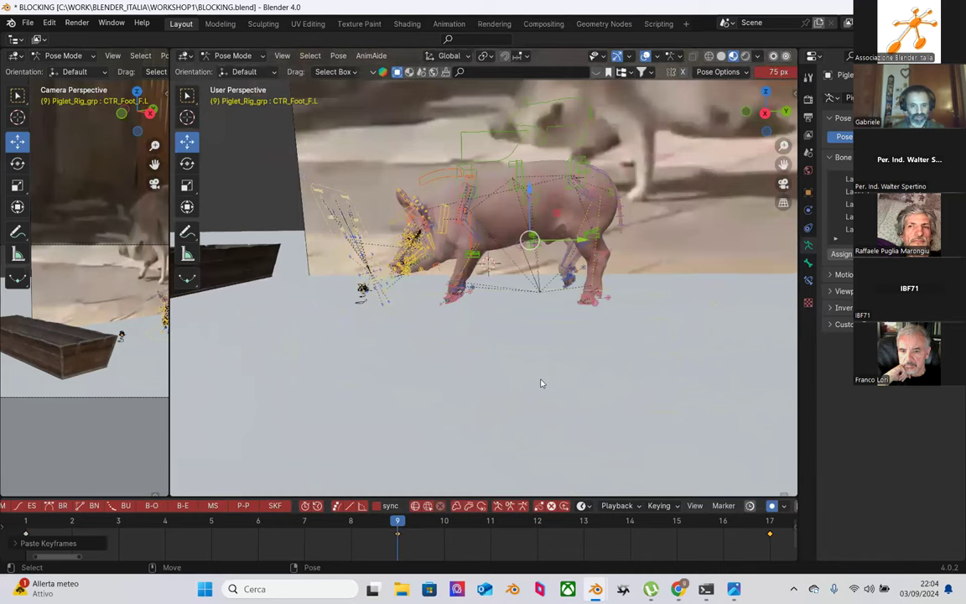
# Step: Mirror the selected keys in time over current frame 9
pyautogui.click(395, 535)
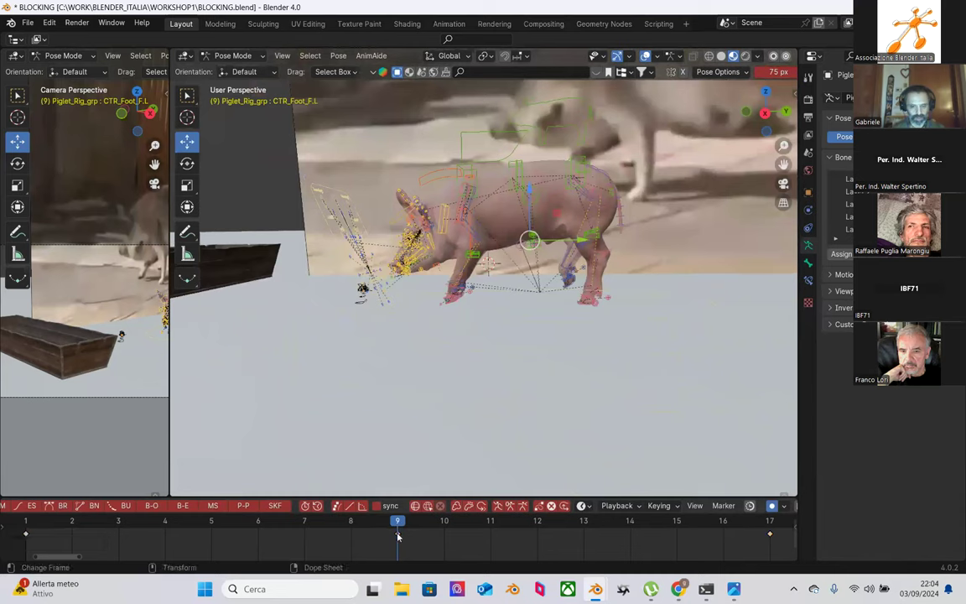
pyautogui.rightClick(397, 535)
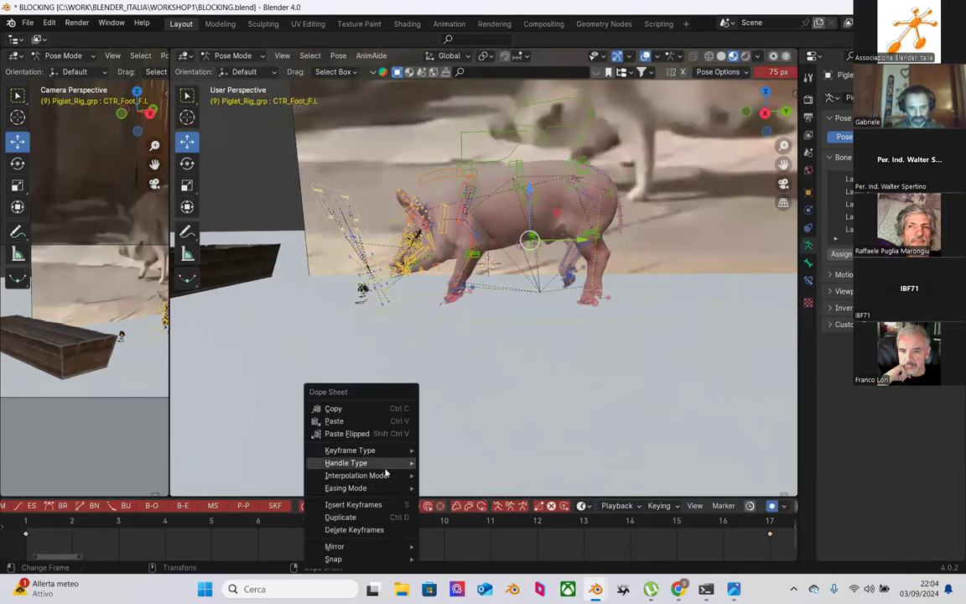
pyautogui.click(500, 531)
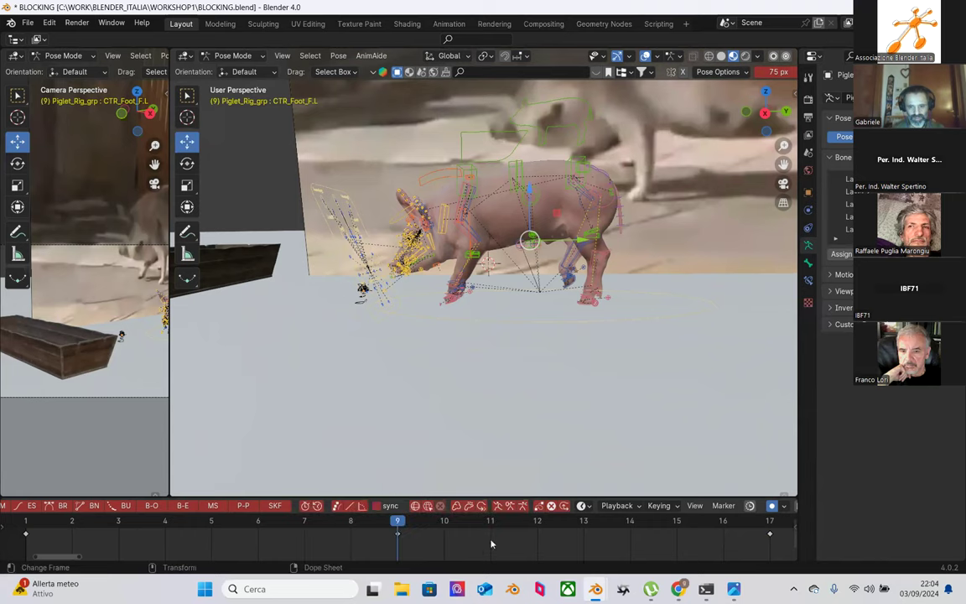
pyautogui.rightClick(398, 535)
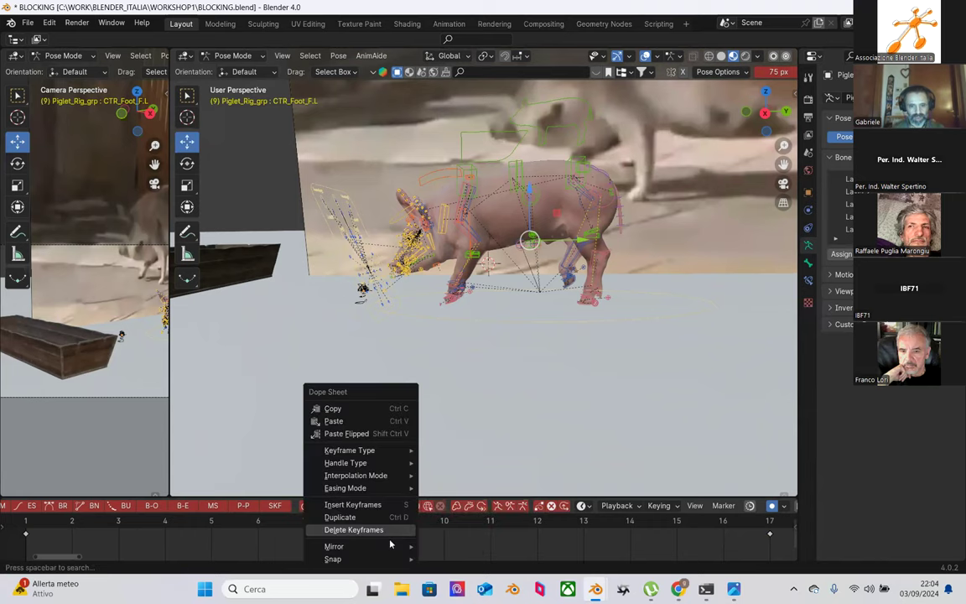
pyautogui.moveTo(377, 546)
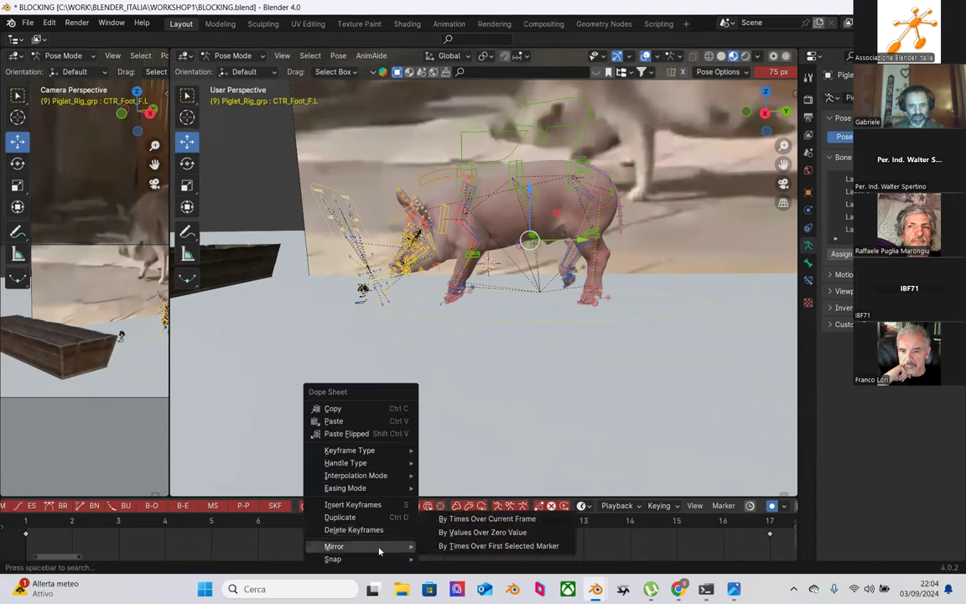
pyautogui.click(484, 521)
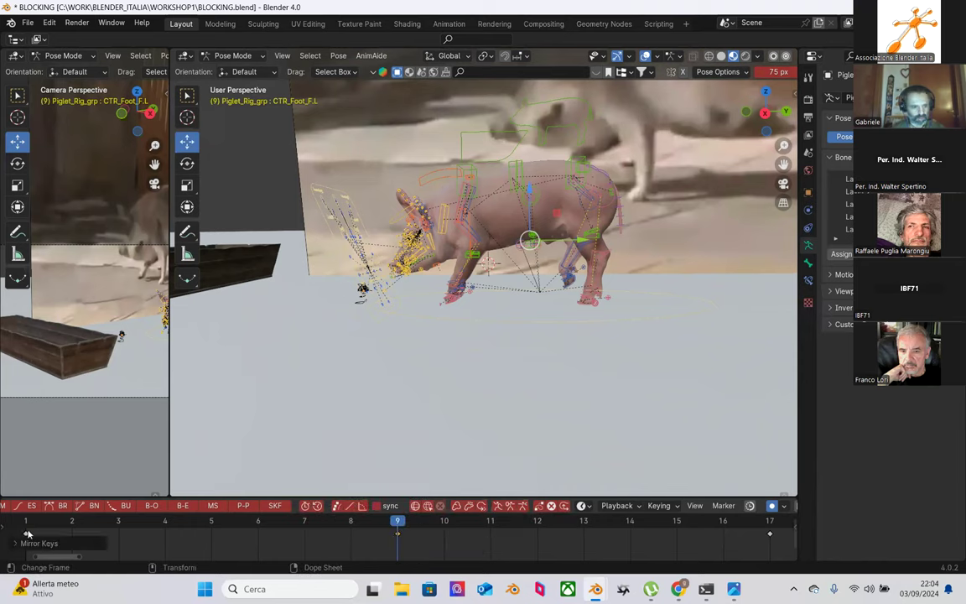
# Step: Return to frame 1 and box-select all the piglet rig's controls
pyautogui.click(28, 534)
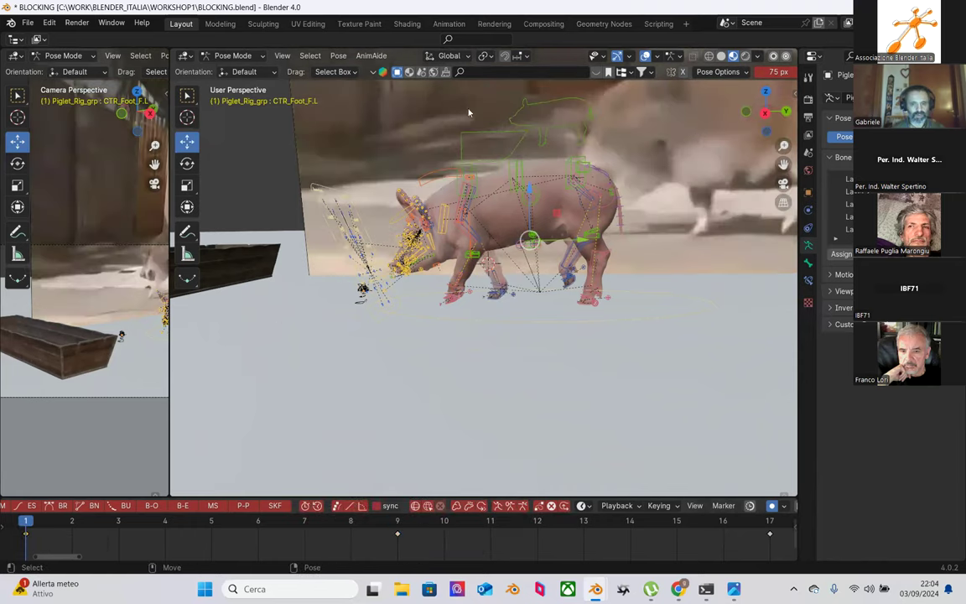
pyautogui.moveTo(421, 98); pyautogui.dragTo(436, 109, button='middle')
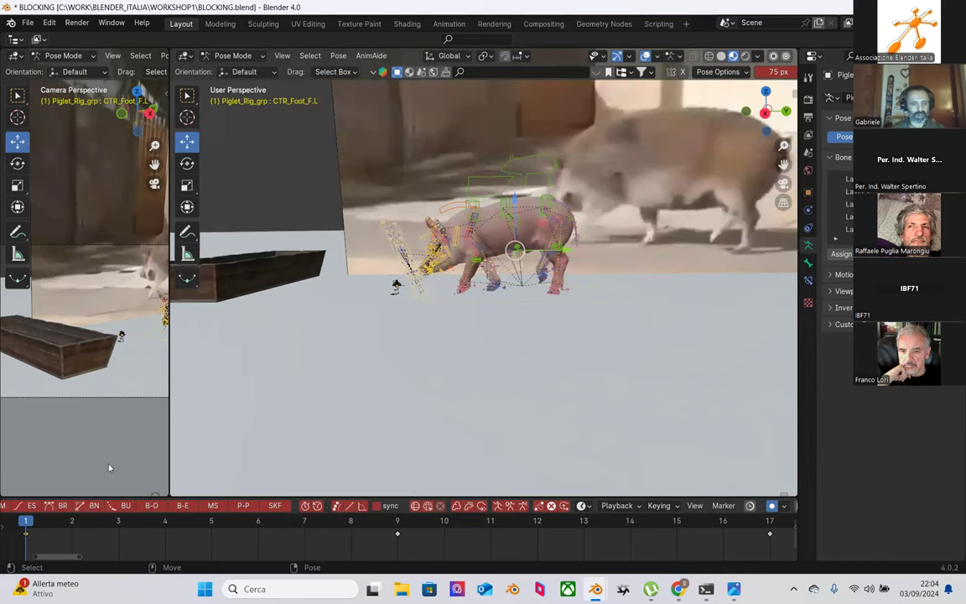
pyautogui.moveTo(342, 112); pyautogui.dragTo(570, 303)
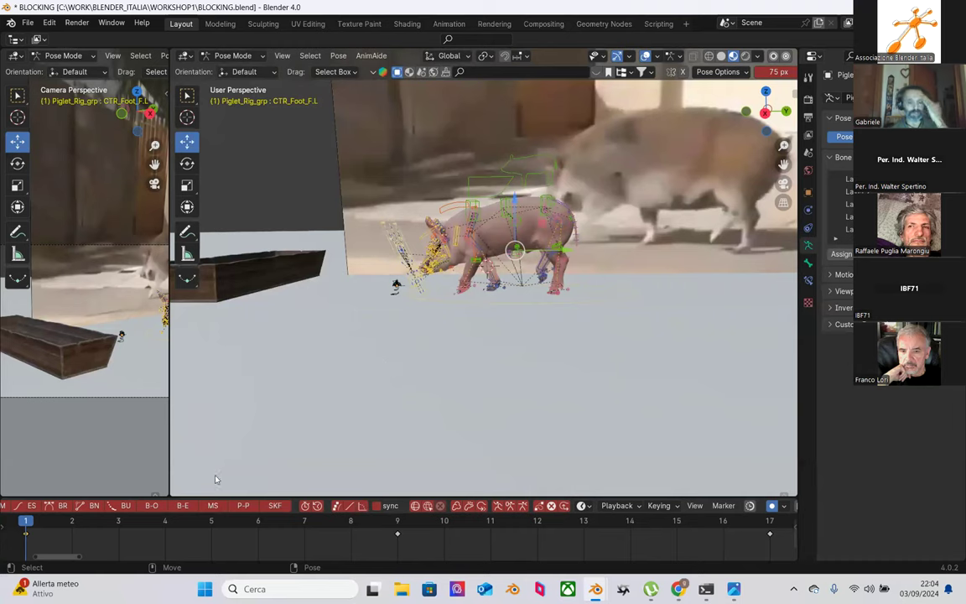
# Step: Copy the frame-1 pose keys and paste them at frame 9
pyautogui.rightClick(26, 538)
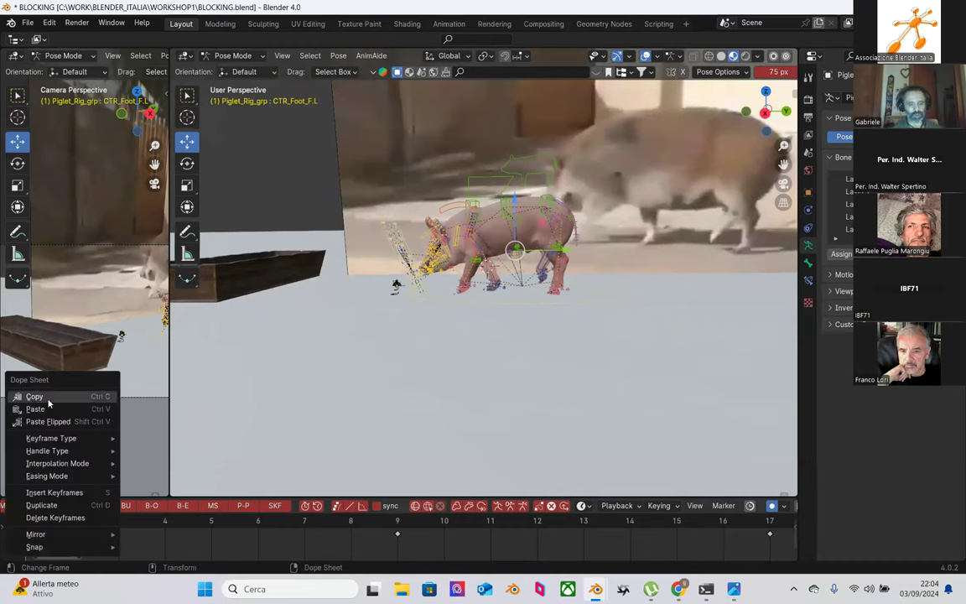
pyautogui.click(48, 401)
pyautogui.click(397, 521)
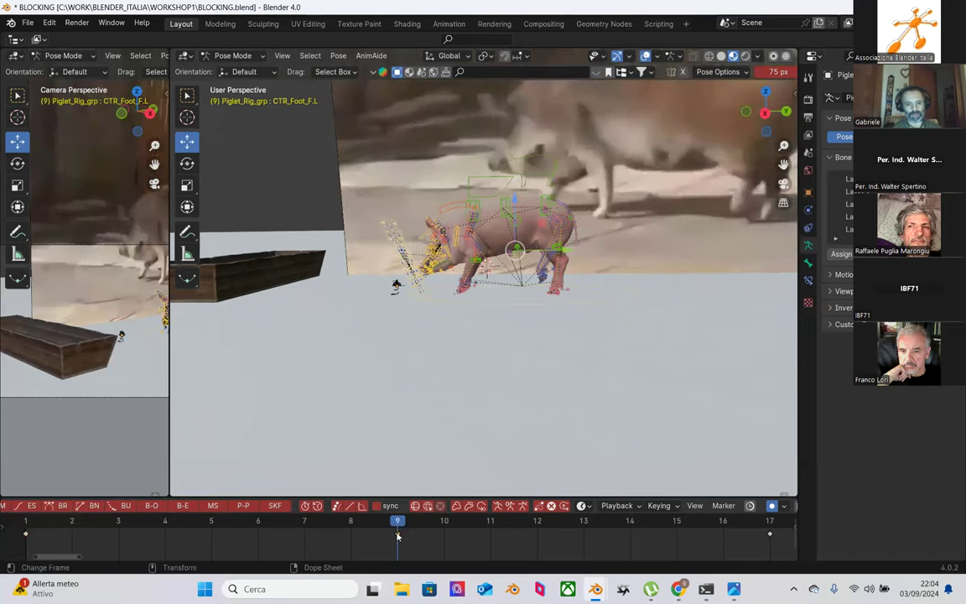
pyautogui.rightClick(397, 536)
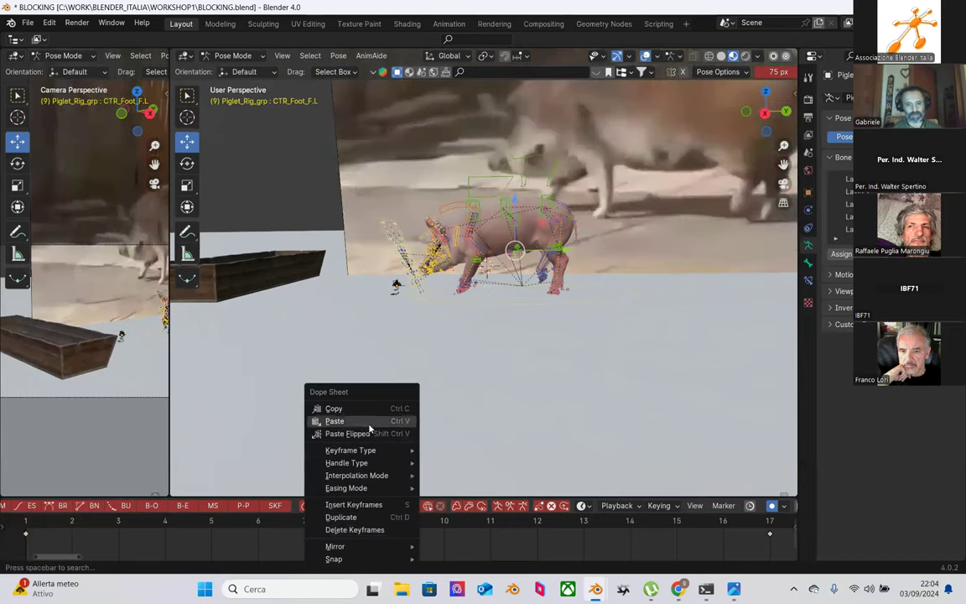
pyautogui.click(369, 420)
# Step: Mirror the pasted keys in time around frame 9
pyautogui.rightClick(397, 535)
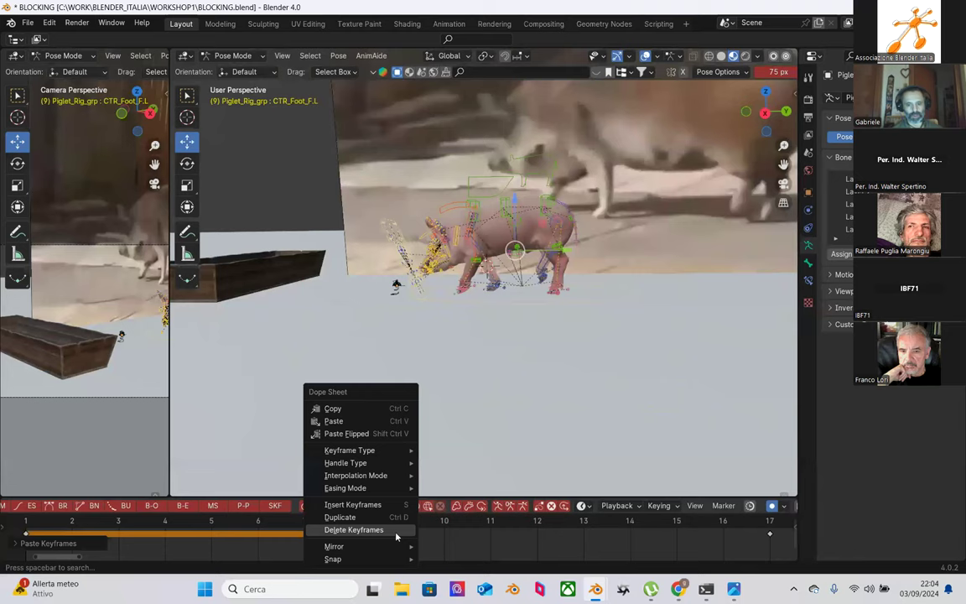
pyautogui.moveTo(397, 545)
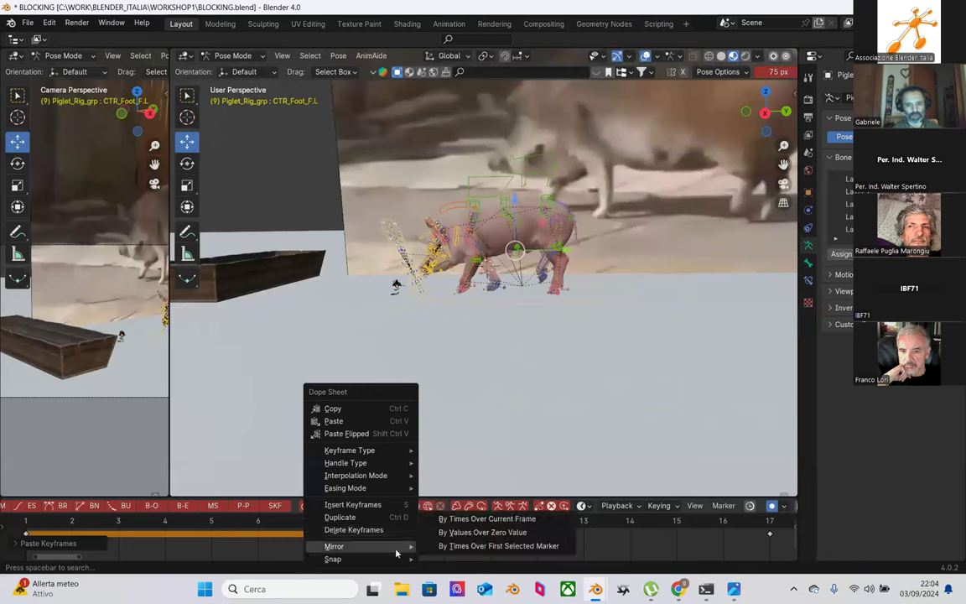
pyautogui.click(482, 519)
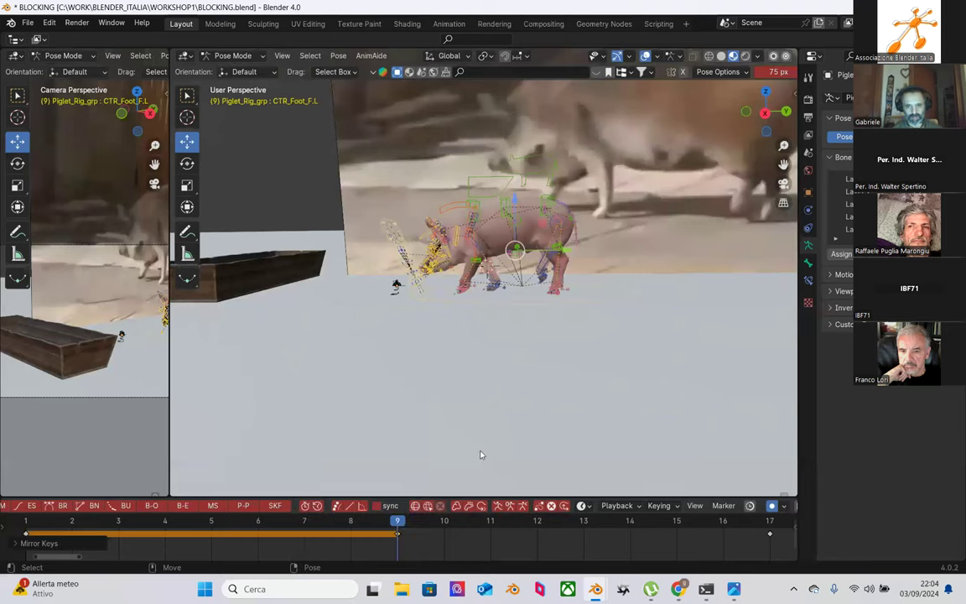
pyautogui.scroll(4, 486, 353)
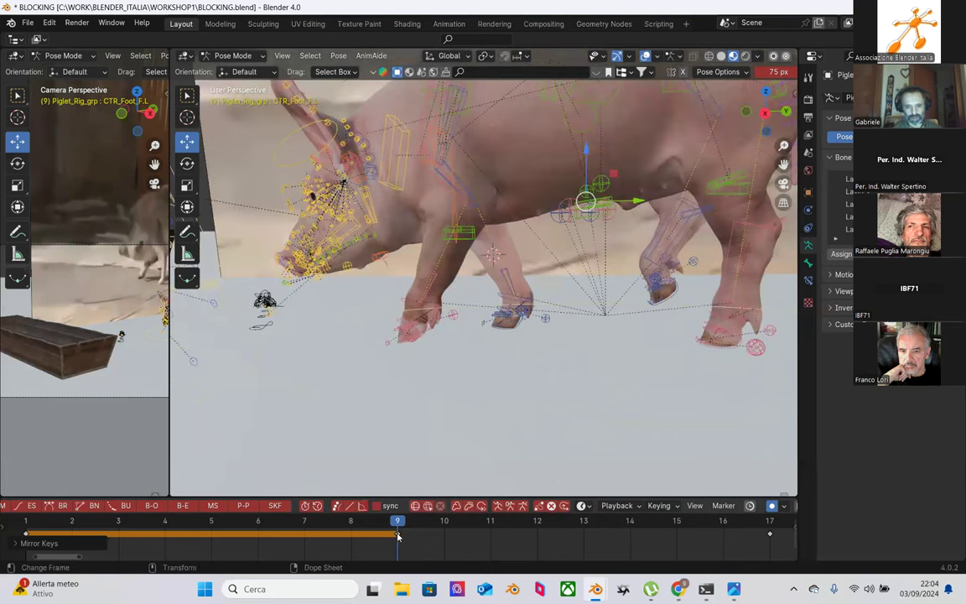
# Step: Try mirroring keys by first selected marker and by values over zero, then undo the distortion
pyautogui.rightClick(397, 536)
pyautogui.moveTo(397, 536)
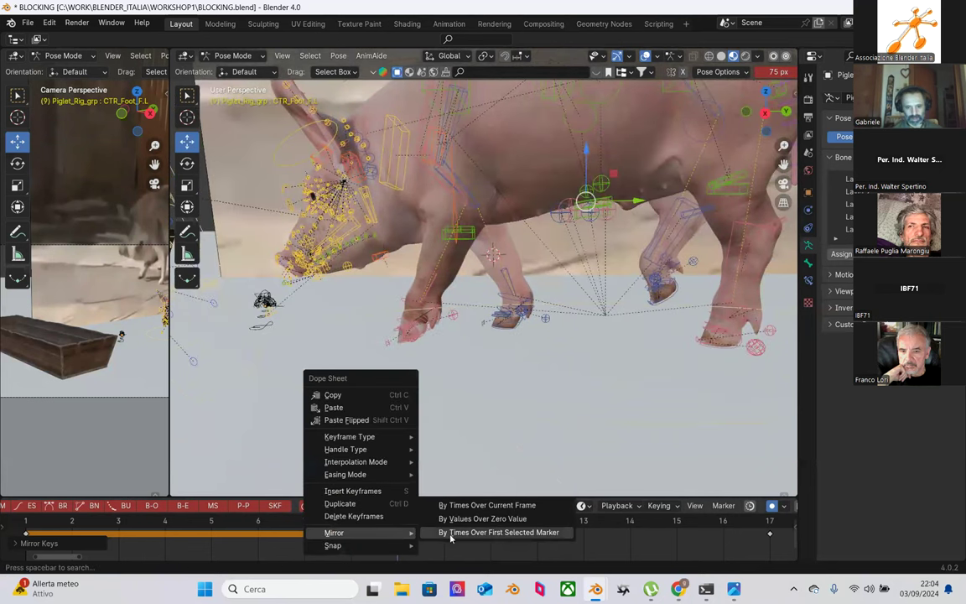
pyautogui.click(449, 534)
pyautogui.rightClick(397, 536)
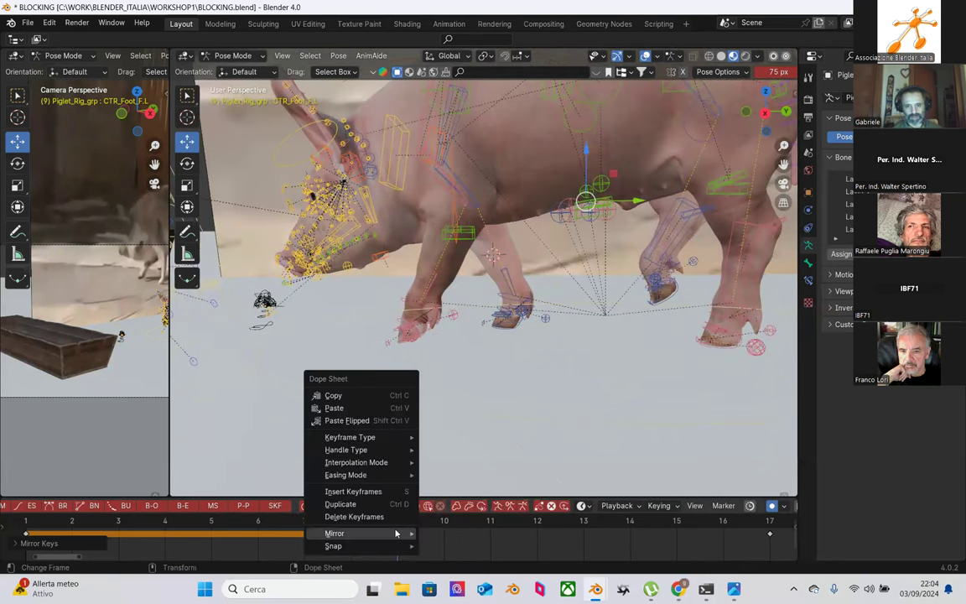
pyautogui.moveTo(402, 534)
pyautogui.click(450, 520)
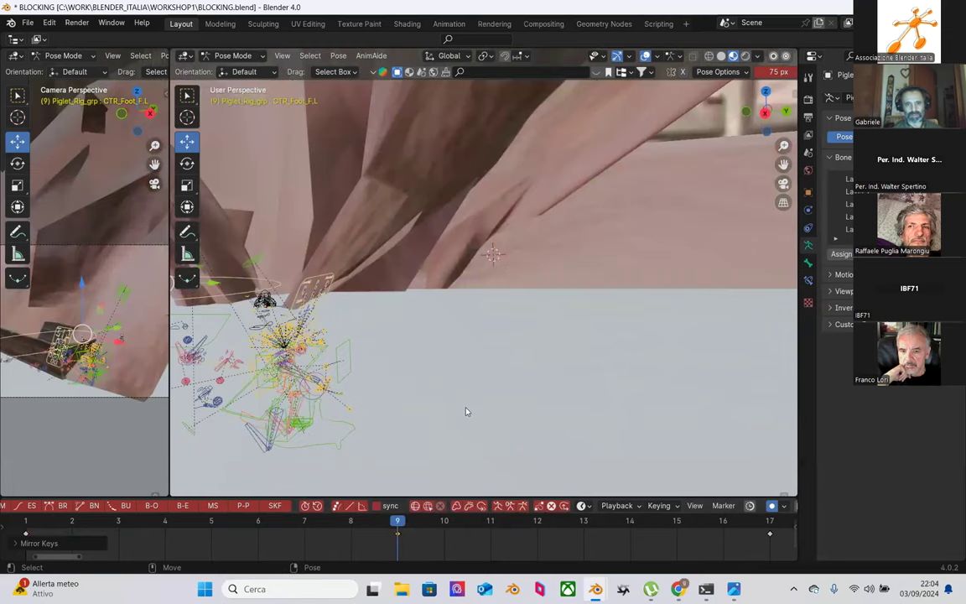
pyautogui.hotkey('ctrl', 'z')
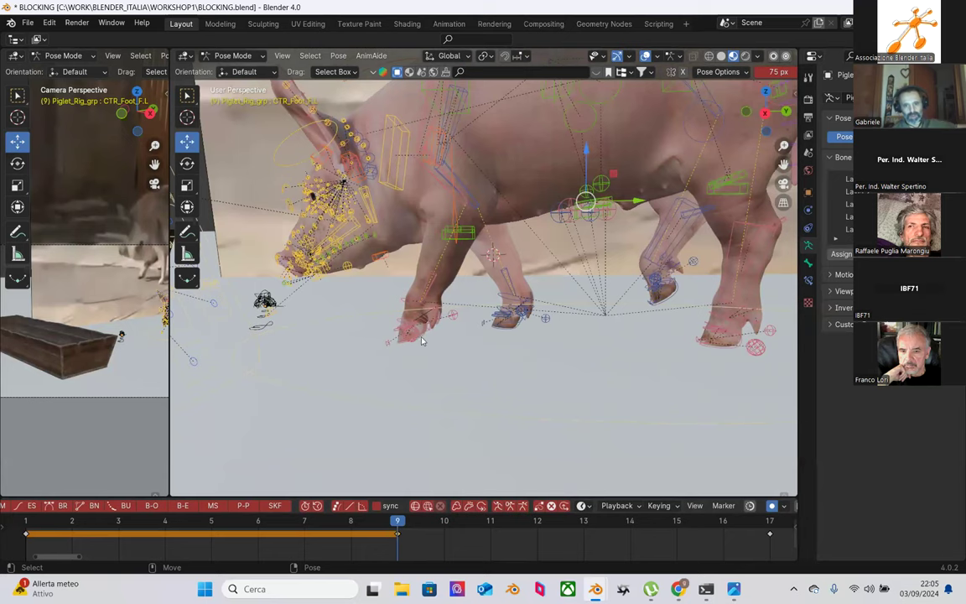
pyautogui.scroll(6, 422, 341)
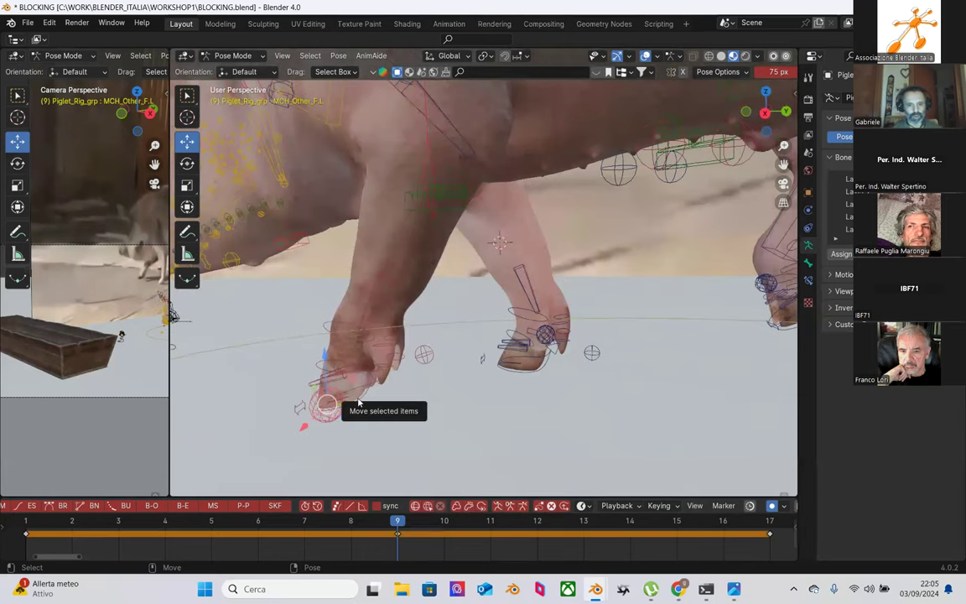
# Step: Copy CTR_Foot_F.L's keyframes and paste them onto CTR_Foot_F.R
pyautogui.click(359, 403)
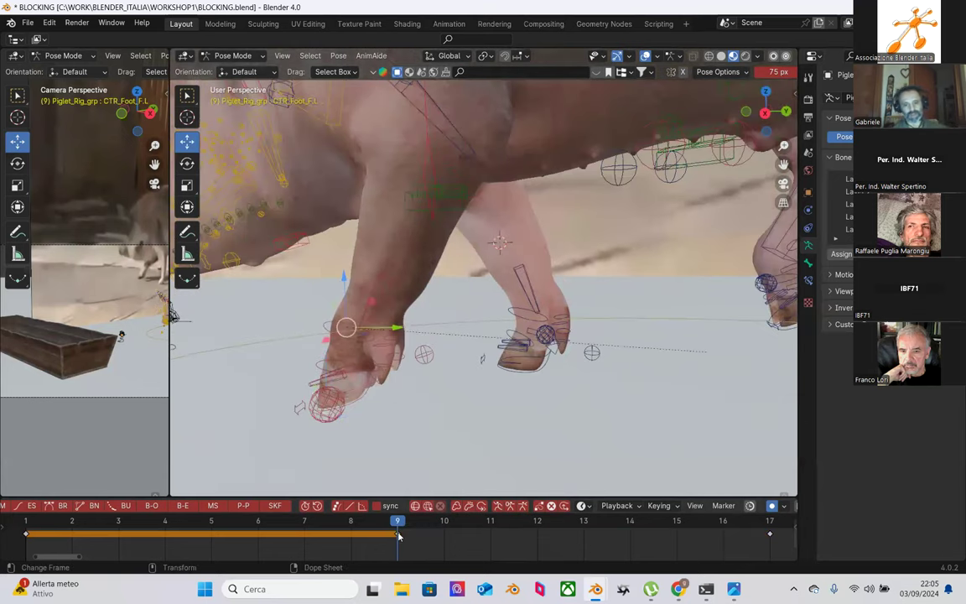
pyautogui.rightClick(357, 534)
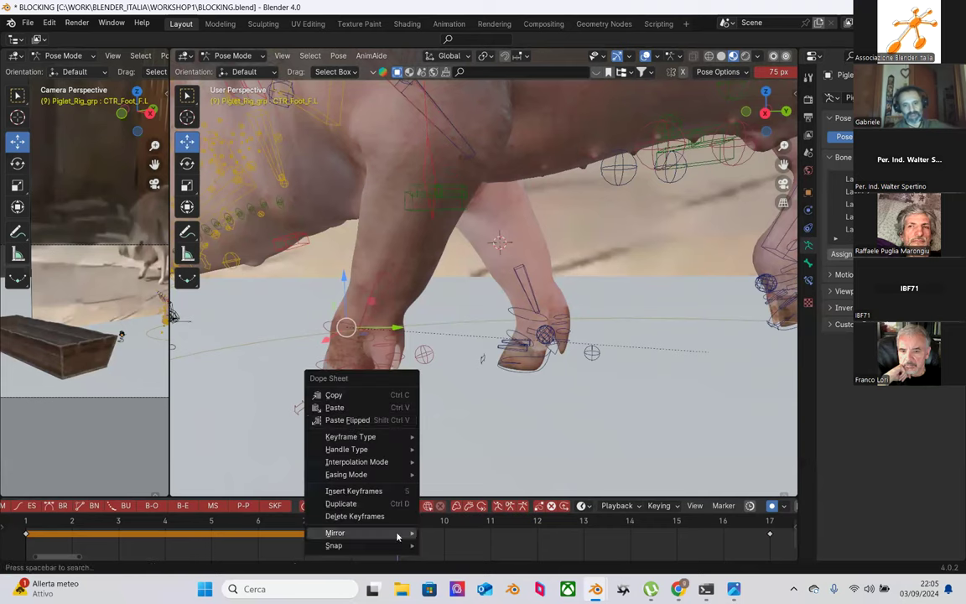
pyautogui.click(354, 396)
pyautogui.click(537, 382)
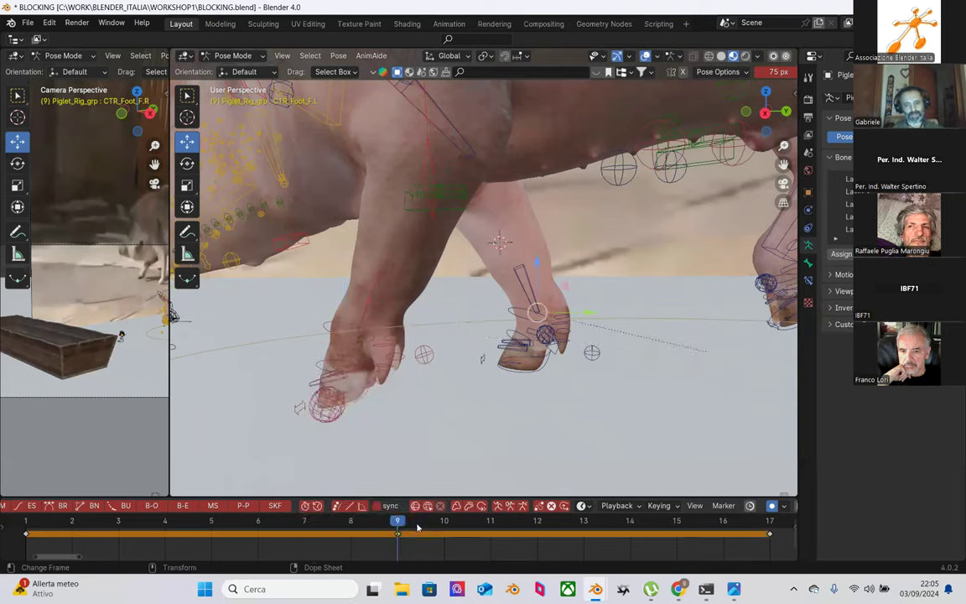
pyautogui.rightClick(405, 533)
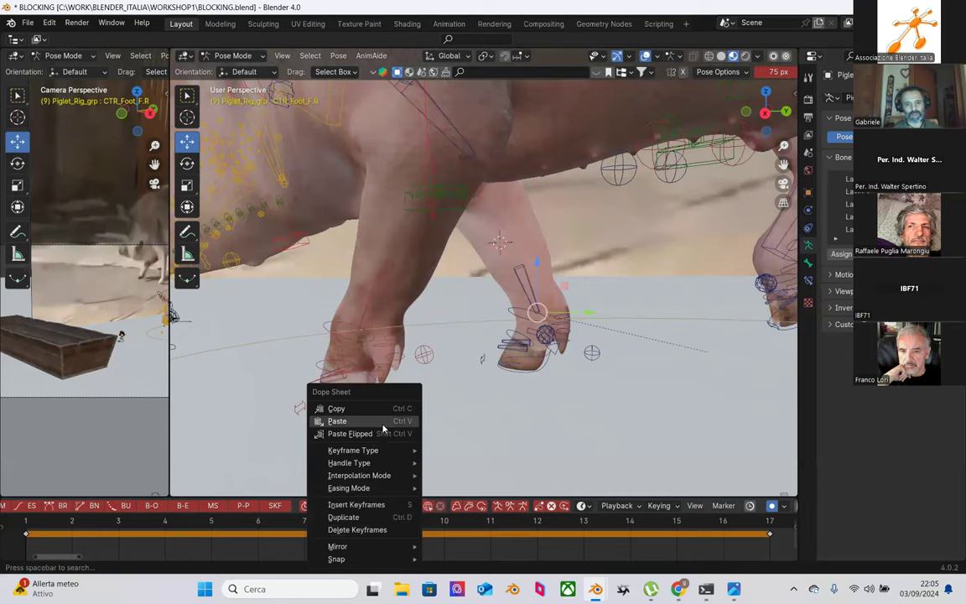
pyautogui.click(338, 421)
# Step: Orbit around the legs and box-select the right front foot's control bones
pyautogui.moveTo(468, 392); pyautogui.dragTo(679, 322, button='middle')
pyautogui.moveTo(660, 208); pyautogui.dragTo(582, 334)
pyautogui.moveTo(603, 360)
pyautogui.mouseDown(button='middle')
pyautogui.moveTo(609, 373)
pyautogui.moveTo(592, 403)
pyautogui.moveTo(554, 420)
pyautogui.moveTo(595, 346)
pyautogui.mouseUp(button='middle')
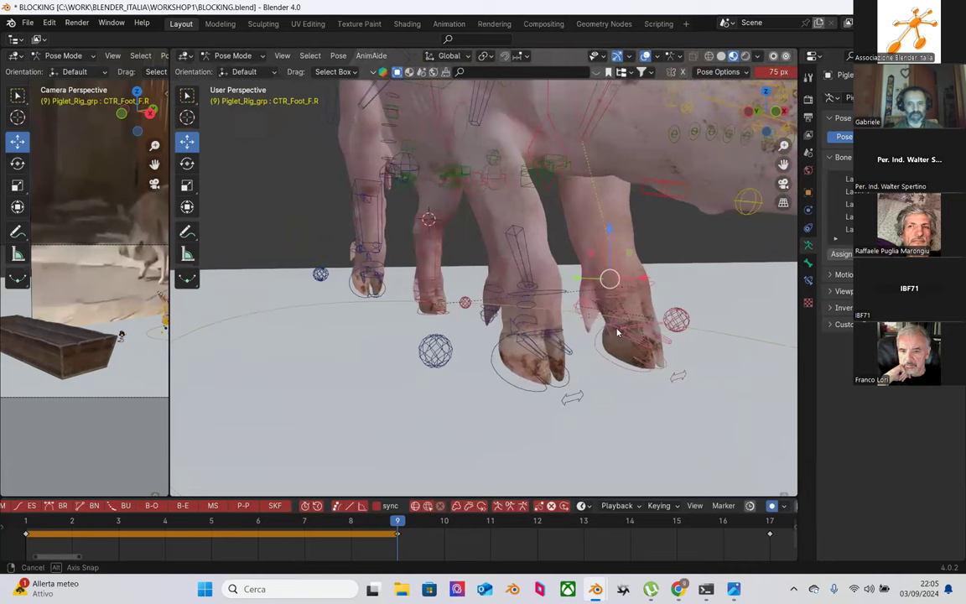
# Step: Copy the right front foot's keyframes and paste them onto the other front foot's bones
pyautogui.rightClick(396, 519)
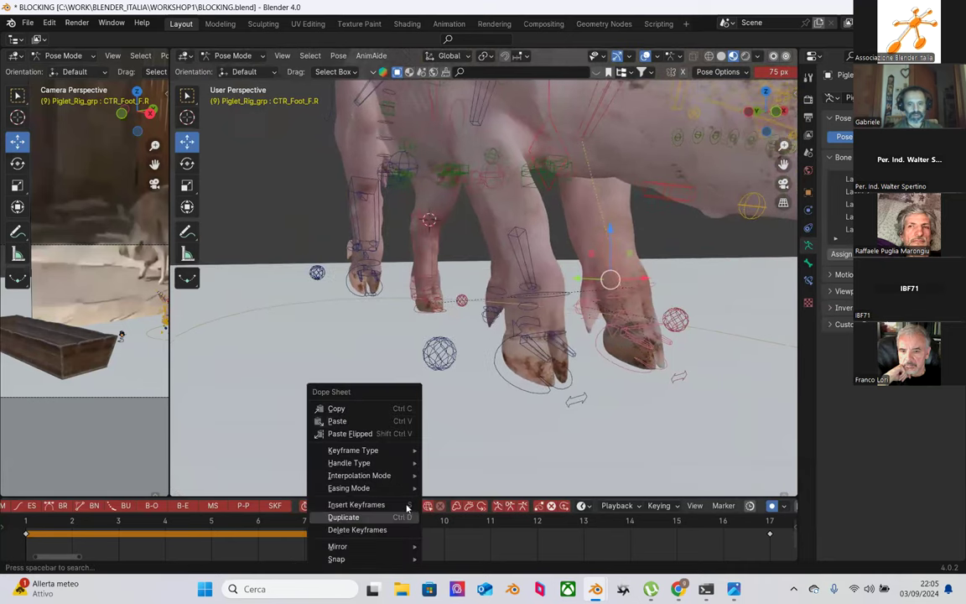
pyautogui.click(378, 410)
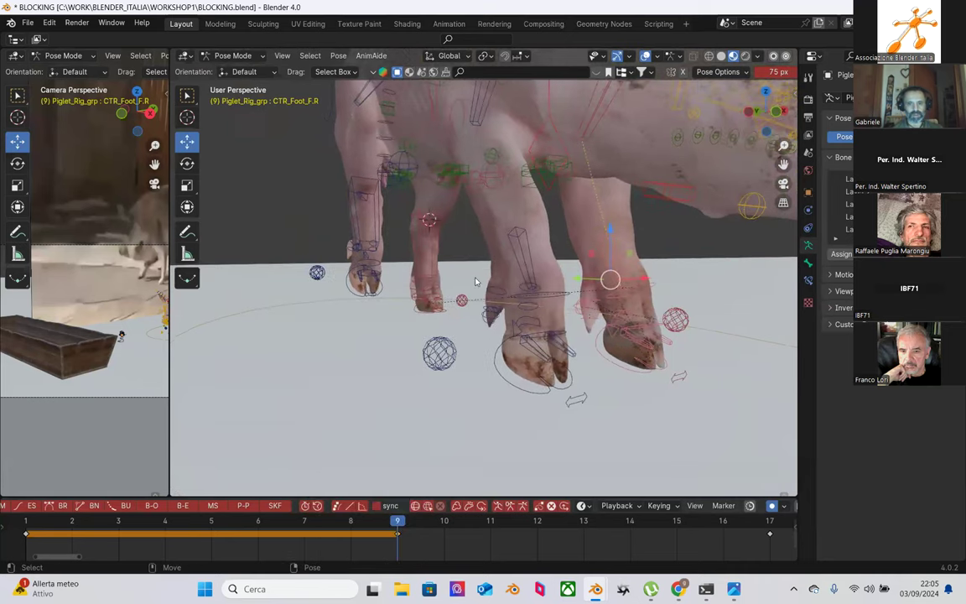
pyautogui.moveTo(477, 223); pyautogui.dragTo(575, 410)
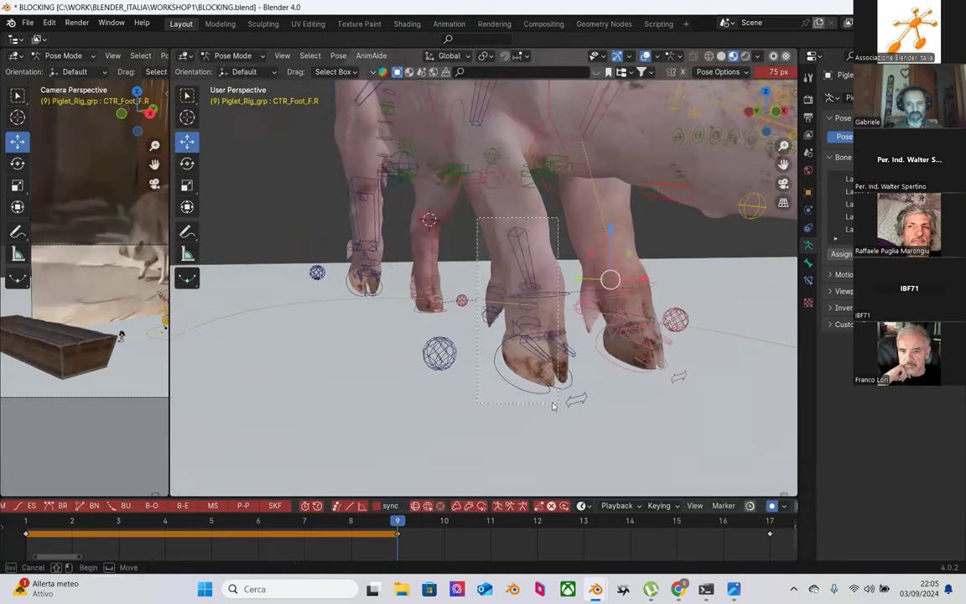
pyautogui.rightClick(400, 532)
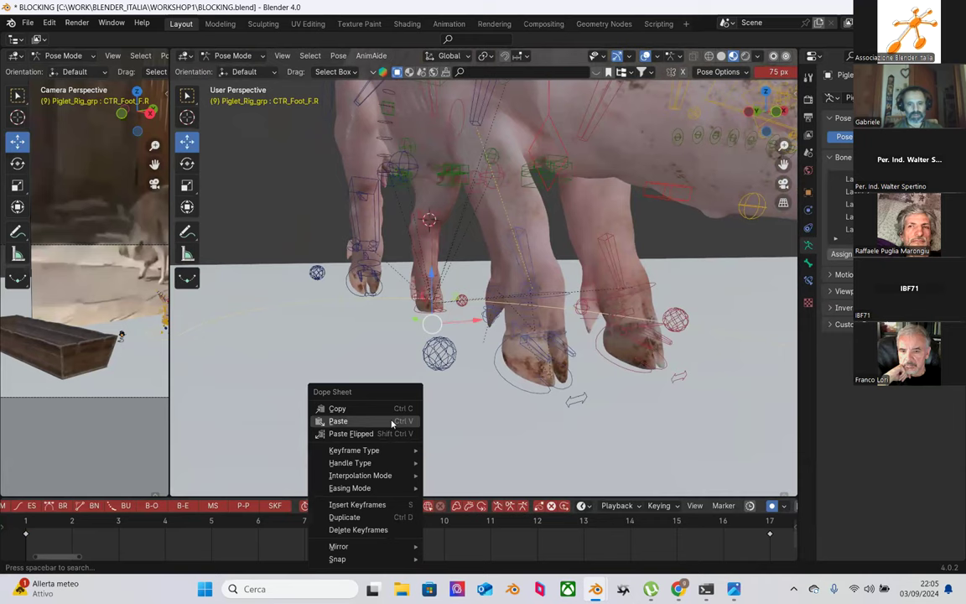
pyautogui.click(348, 420)
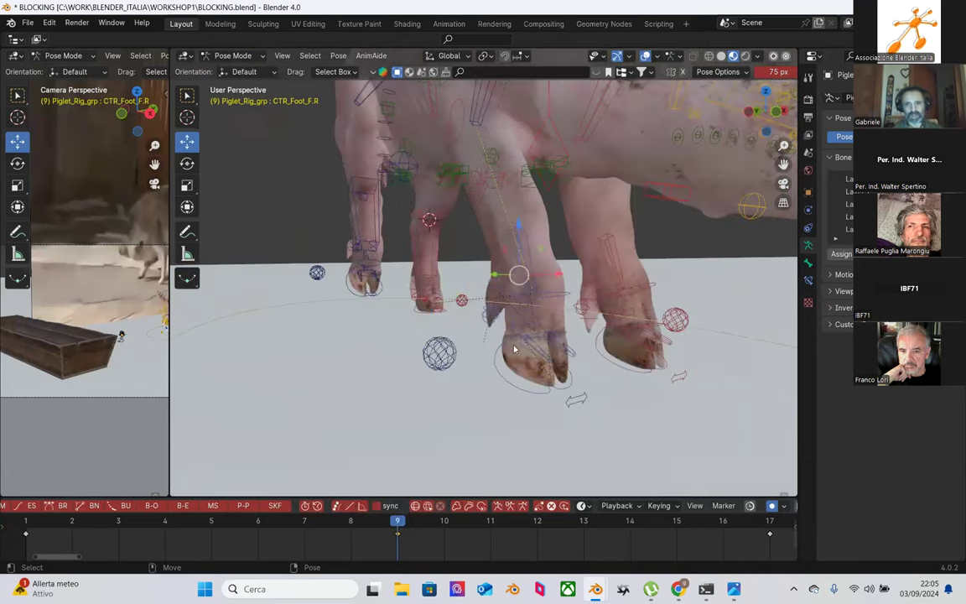
# Step: Paste the X-flipped pose onto the foot and paste its keyframes at frame 9
pyautogui.rightClick(464, 338)
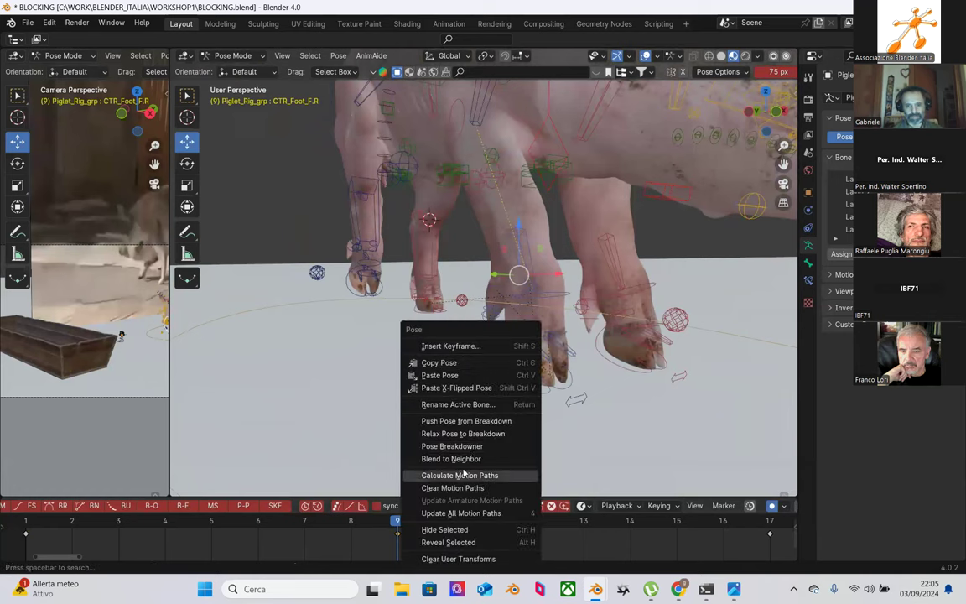
pyautogui.click(459, 387)
pyautogui.rightClick(386, 529)
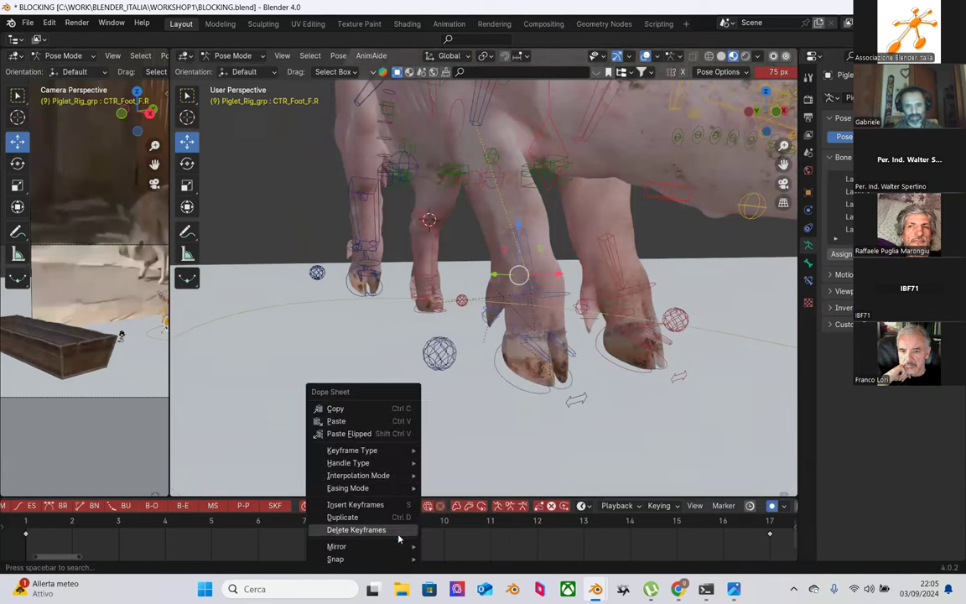
pyautogui.click(336, 421)
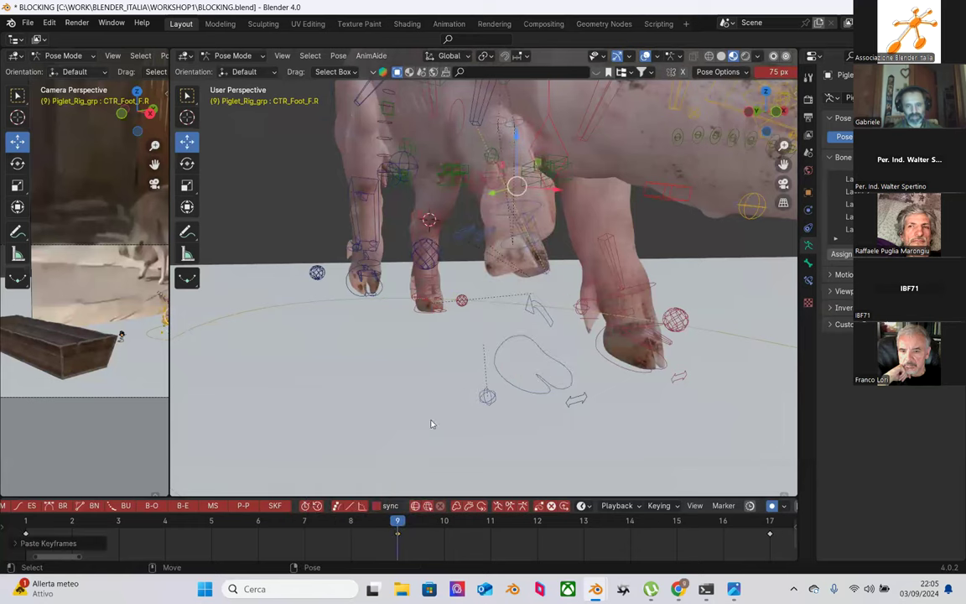
# Step: Orbit around the feet and select the CTR_IK_Foot_F.a.L control for keyframe editing
pyautogui.moveTo(483, 406); pyautogui.dragTo(592, 370, button='middle')
pyautogui.moveTo(610, 329); pyautogui.dragTo(583, 285, button='middle')
pyautogui.click(585, 286)
pyautogui.rightClick(395, 525)
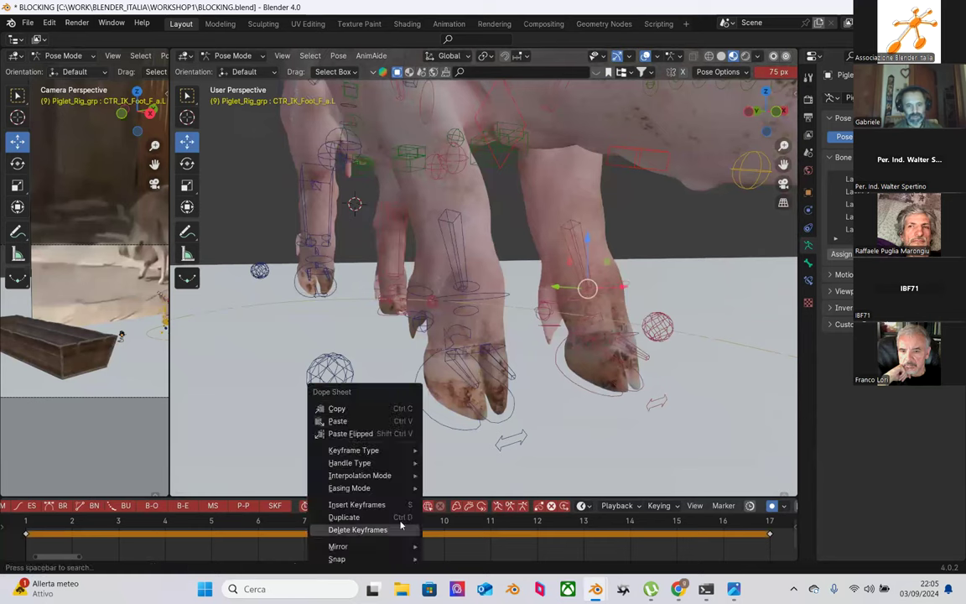
# Step: Copy the selected foot control's keyframes and paste them mirrored onto the right foot
pyautogui.click(370, 409)
pyautogui.moveTo(638, 347); pyautogui.dragTo(614, 355, button='middle')
pyautogui.moveTo(545, 395); pyautogui.dragTo(610, 303, button='middle')
pyautogui.moveTo(541, 276); pyautogui.dragTo(561, 329, button='middle')
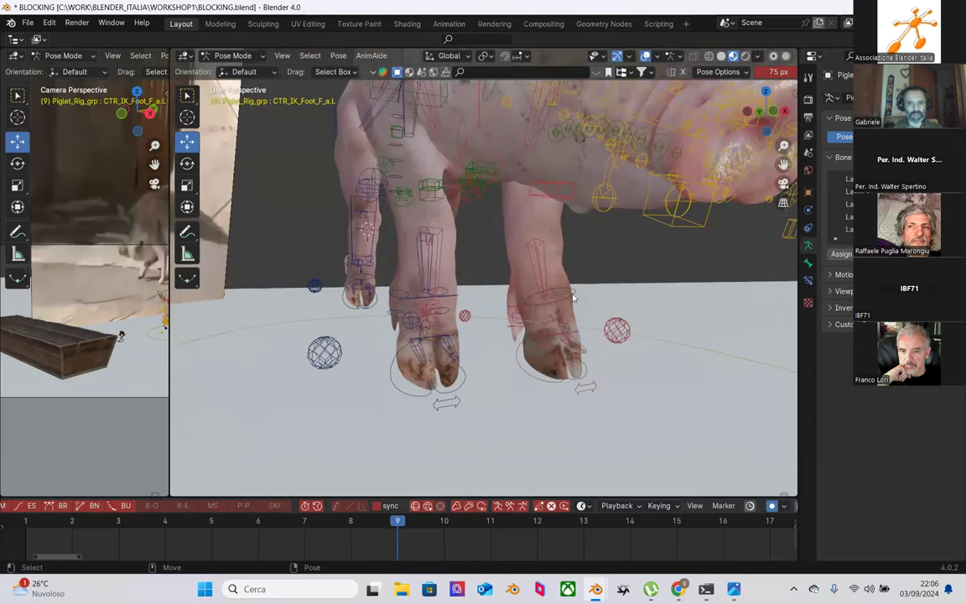
pyautogui.click(573, 297)
pyautogui.rightClick(378, 528)
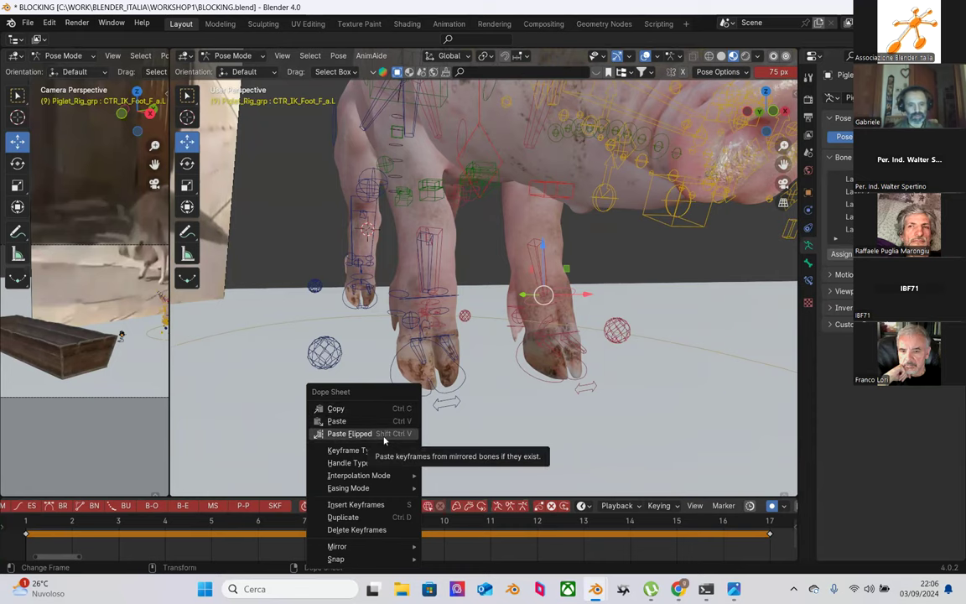
pyautogui.click(383, 434)
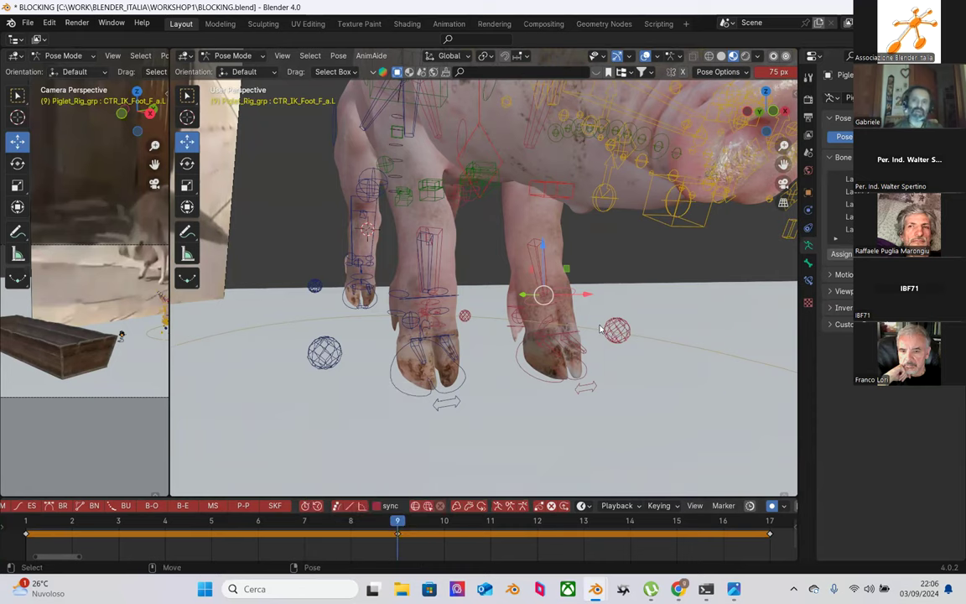
# Step: Copy the right foot control bones' keyframes and paste them mirrored at frame 9
pyautogui.moveTo(613, 298)
pyautogui.mouseDown(button='middle')
pyautogui.moveTo(634, 265)
pyautogui.moveTo(622, 291)
pyautogui.mouseUp(button='middle')
pyautogui.moveTo(515, 211); pyautogui.dragTo(591, 345)
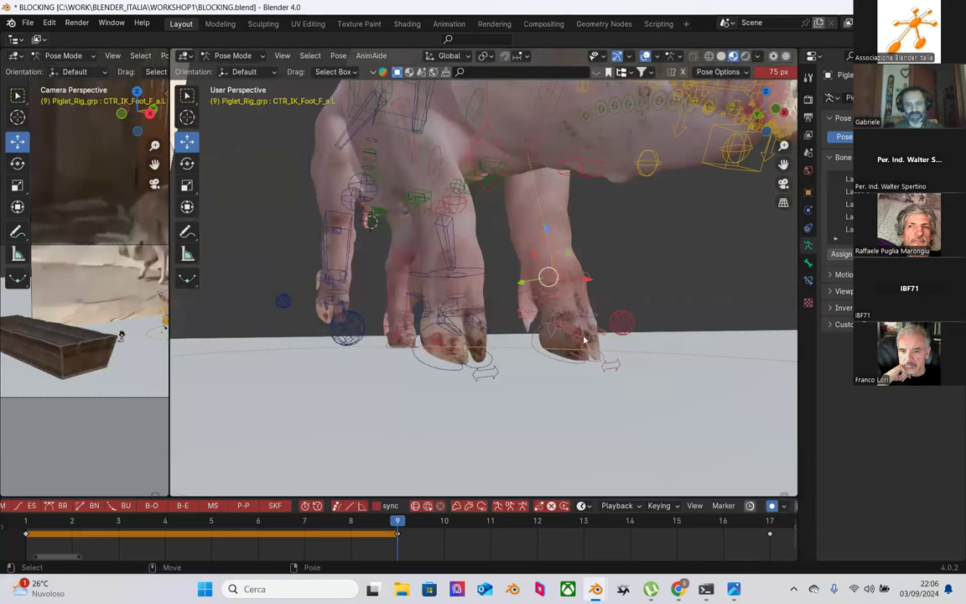
pyautogui.rightClick(399, 539)
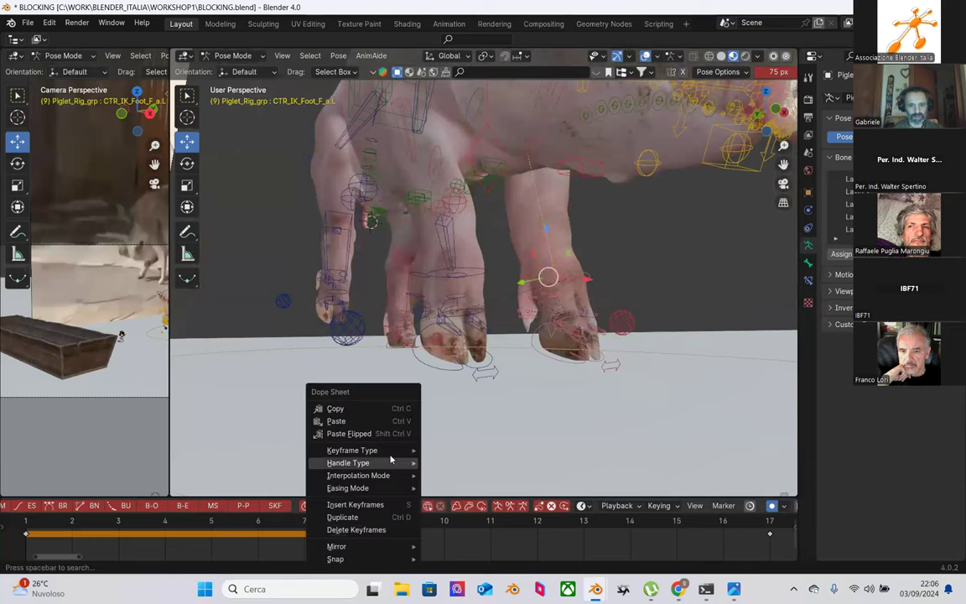
pyautogui.click(384, 410)
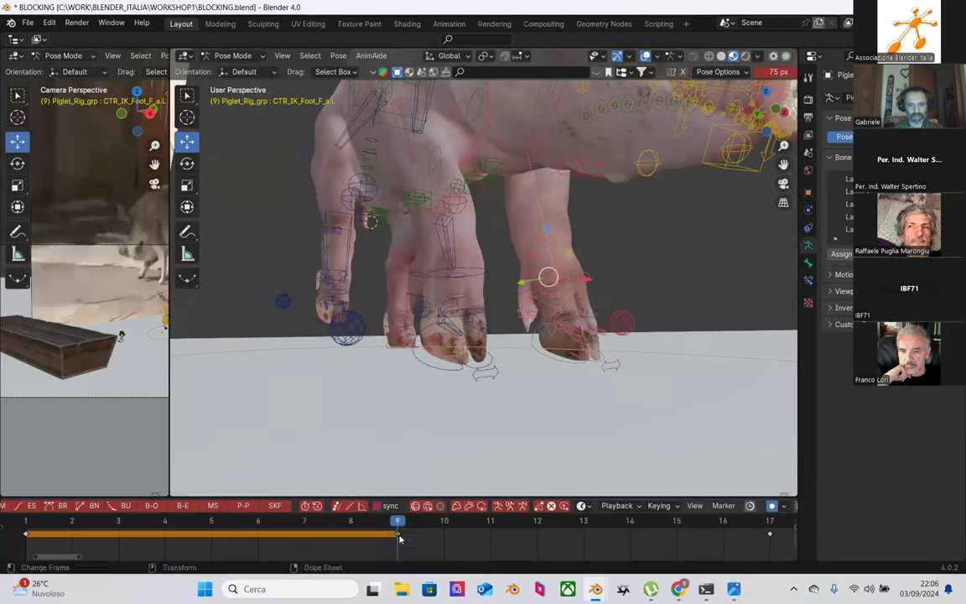
pyautogui.rightClick(362, 486)
pyautogui.click(387, 434)
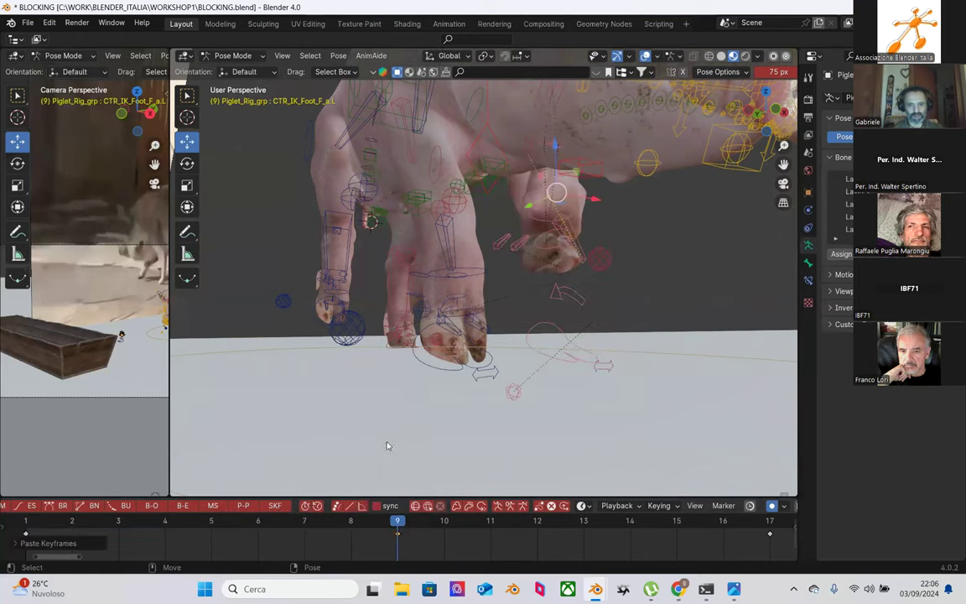
# Step: Copy the right front foot's frame 1 keys and paste them onto the left front foot at frame 9
pyautogui.moveTo(508, 419); pyautogui.dragTo(621, 287, button='middle')
pyautogui.moveTo(671, 248); pyautogui.dragTo(416, 295, button='middle')
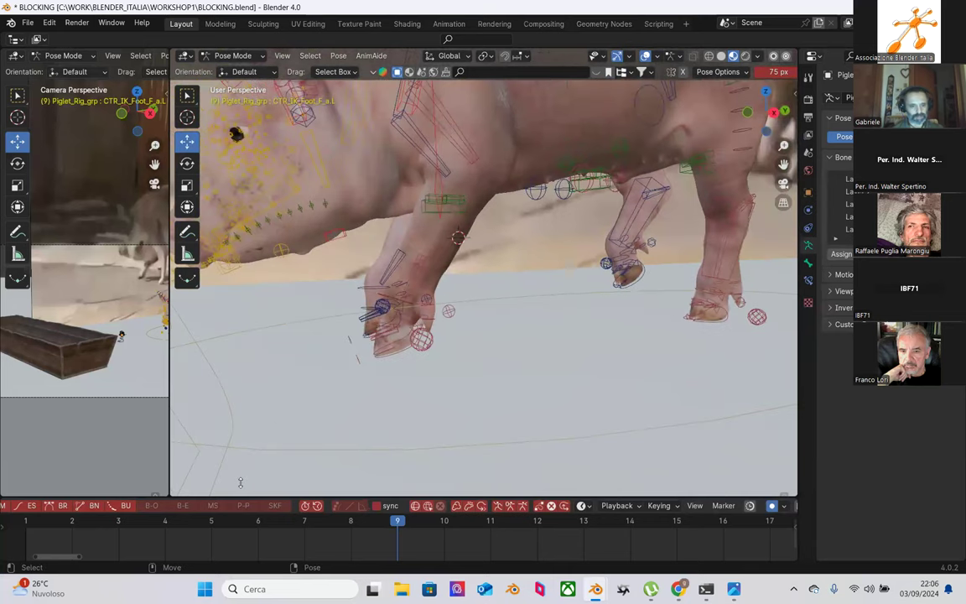
pyautogui.click(36, 525)
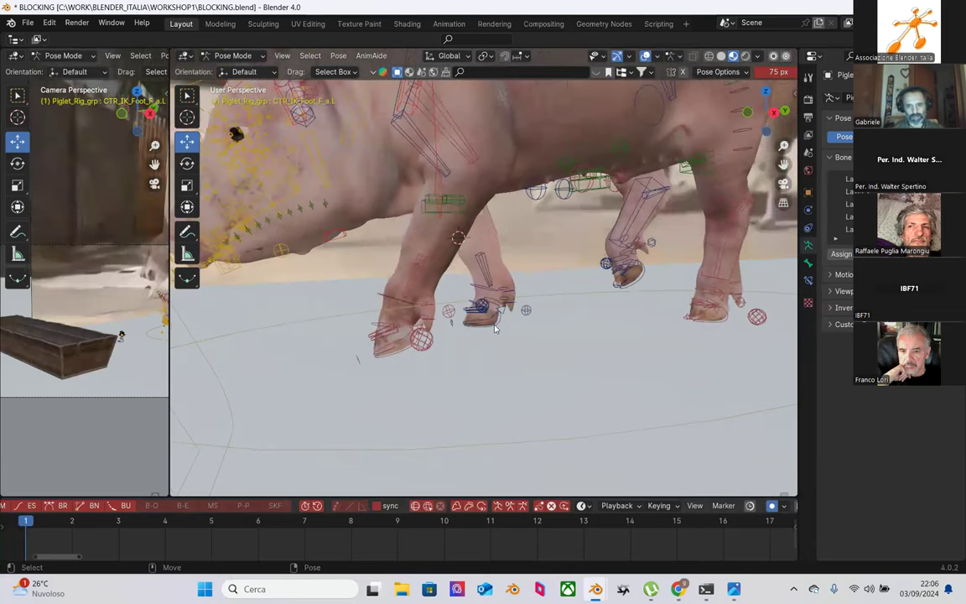
pyautogui.click(491, 287)
pyautogui.rightClick(38, 527)
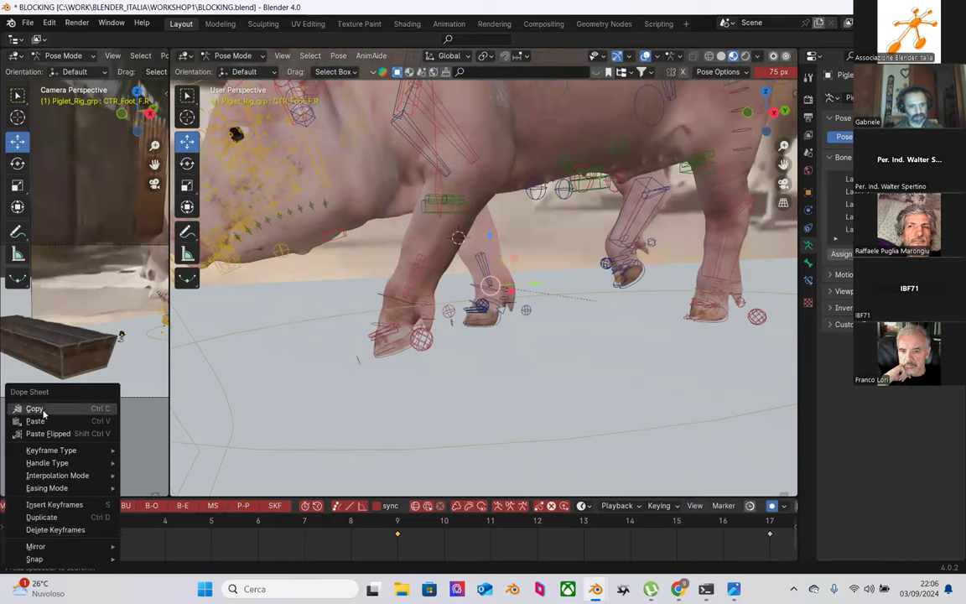
pyautogui.click(40, 410)
pyautogui.click(397, 526)
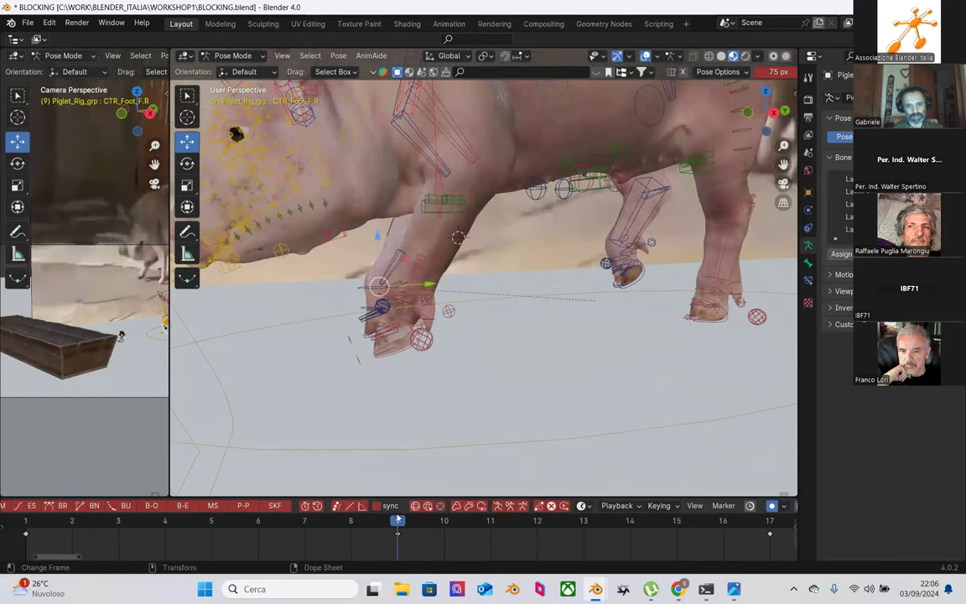
pyautogui.click(363, 319)
pyautogui.rightClick(400, 528)
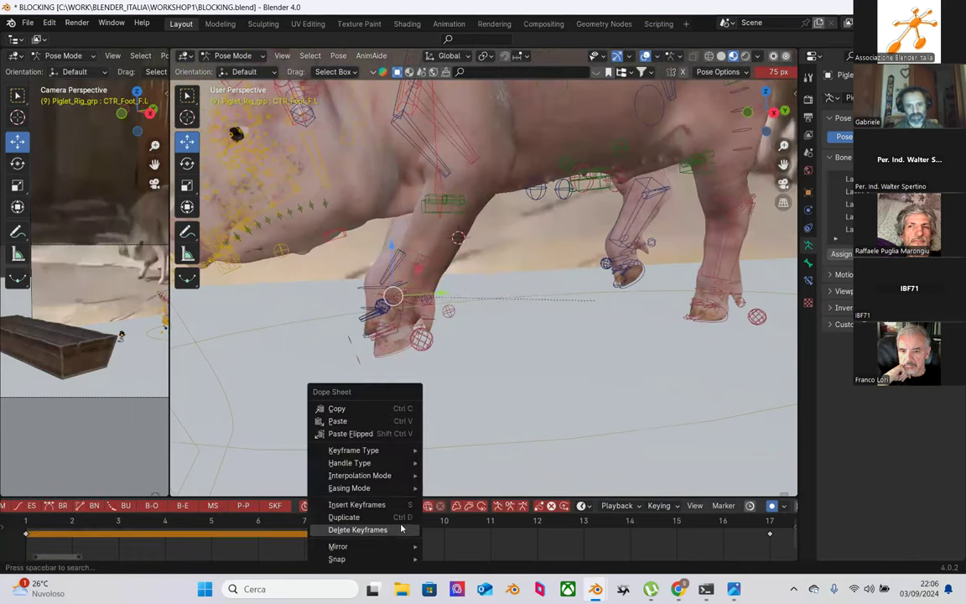
pyautogui.click(375, 421)
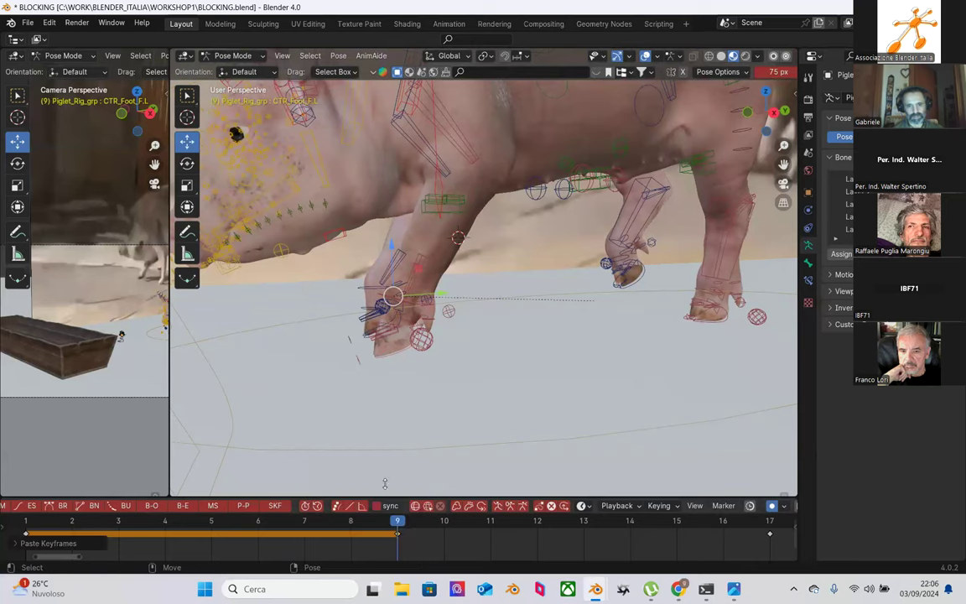
pyautogui.rightClick(399, 535)
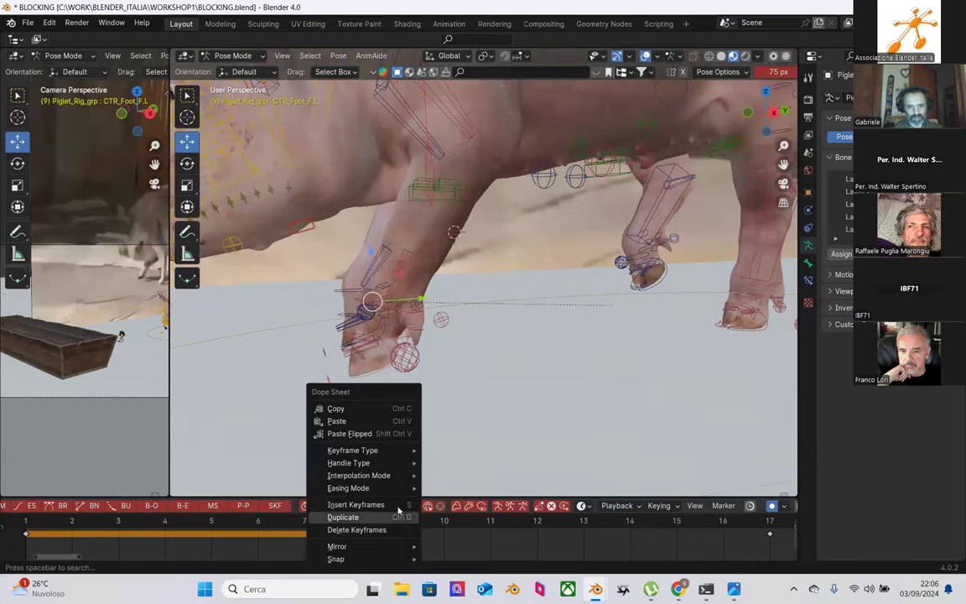
pyautogui.click(363, 425)
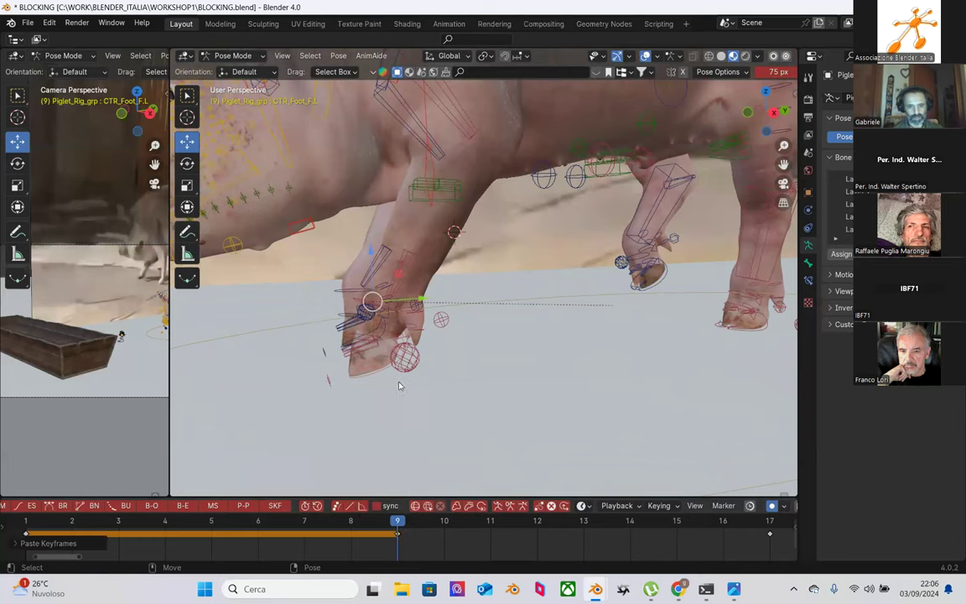
# Step: Copy the front-right foot's frame 1 key again and paste it onto CTR_Foot_F.L
pyautogui.moveTo(386, 377); pyautogui.dragTo(457, 385, button='middle')
pyautogui.click(372, 349)
pyautogui.moveTo(371, 349); pyautogui.dragTo(231, 428, button='middle')
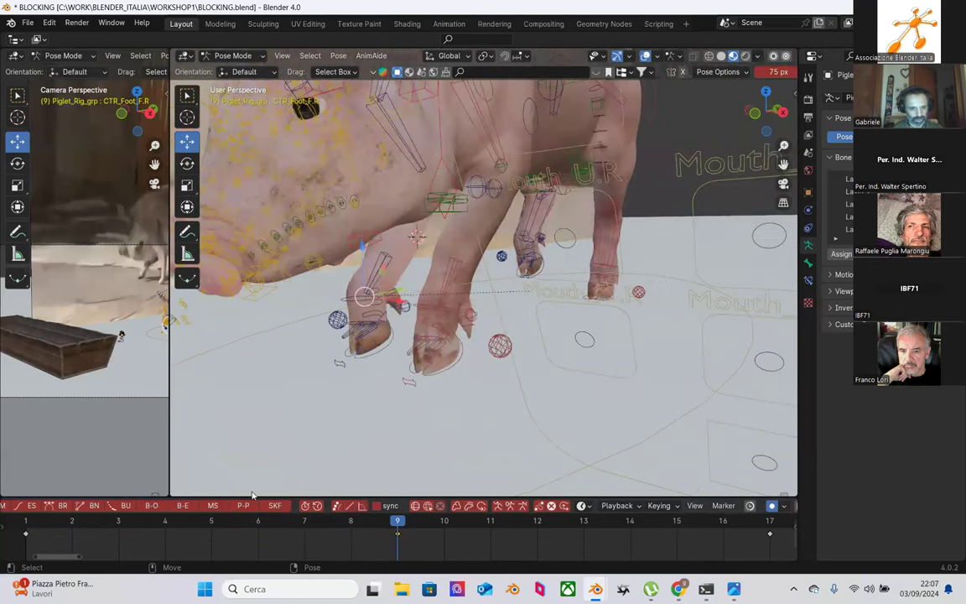
pyautogui.click(27, 528)
pyautogui.rightClick(27, 535)
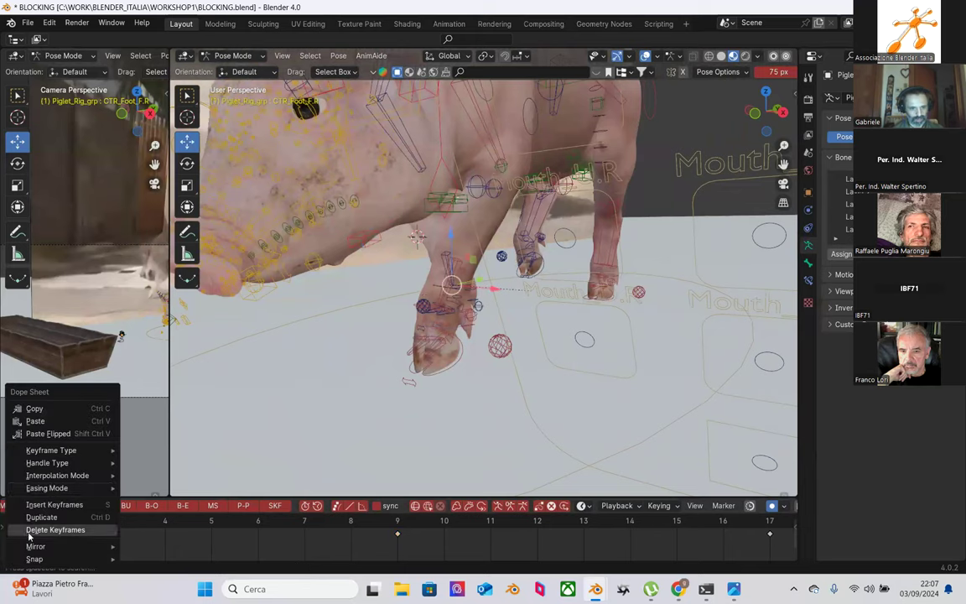
pyautogui.click(50, 409)
pyautogui.moveTo(452, 369)
pyautogui.mouseDown(button='middle')
pyautogui.moveTo(469, 379)
pyautogui.moveTo(435, 375)
pyautogui.mouseUp(button='middle')
pyautogui.click(398, 301)
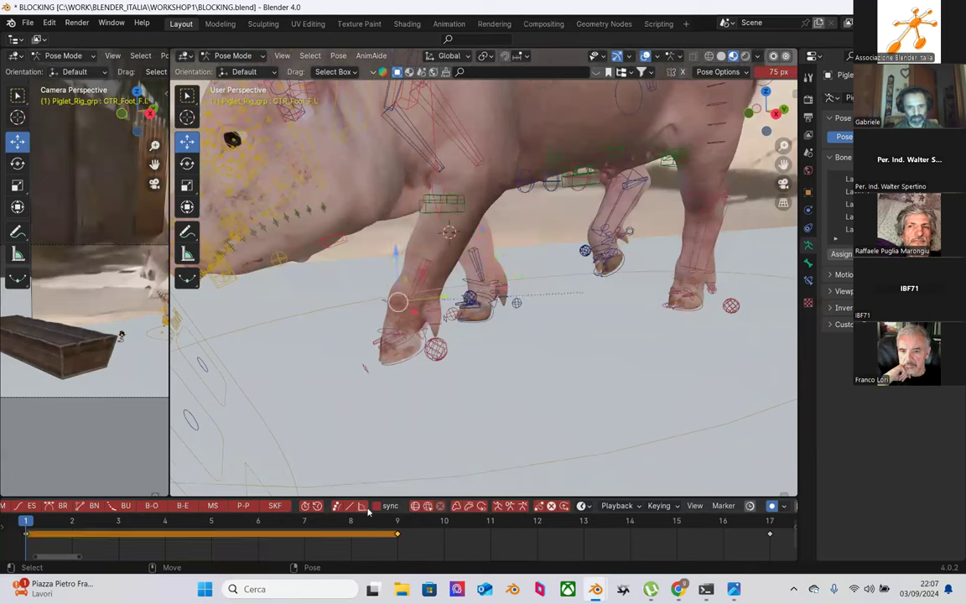
pyautogui.rightClick(398, 540)
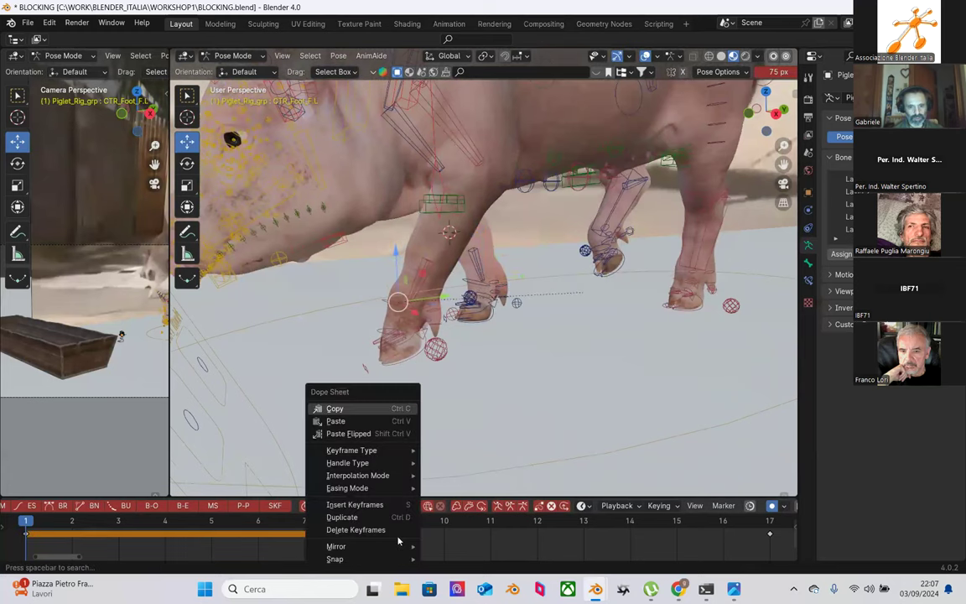
pyautogui.click(389, 419)
pyautogui.moveTo(434, 420); pyautogui.dragTo(519, 352, button='middle')
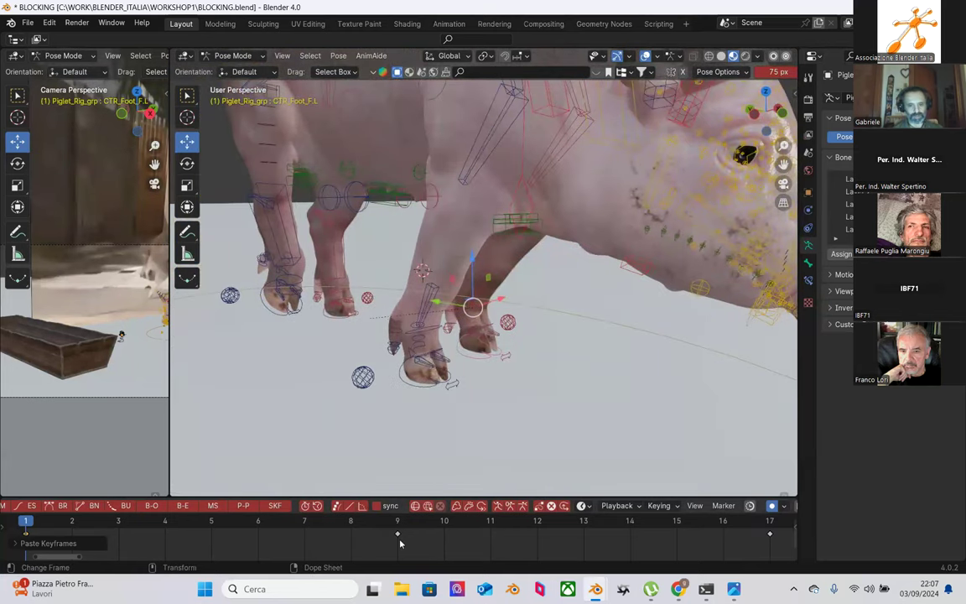
# Step: Check the keys at frames 1 and 9, then copy CTR_Foot_F.R's frame 1 keyframe
pyautogui.click(319, 533)
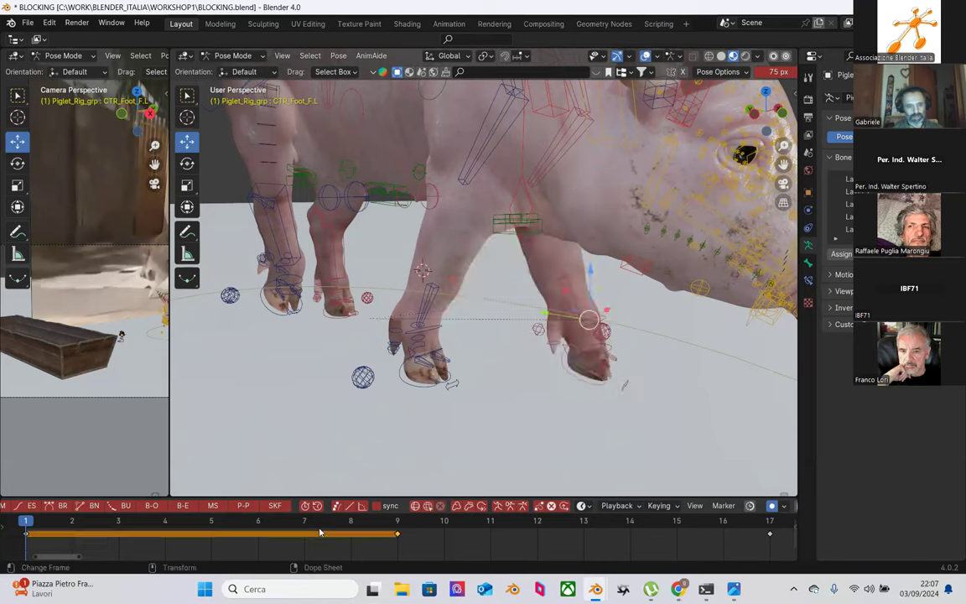
pyautogui.click(399, 521)
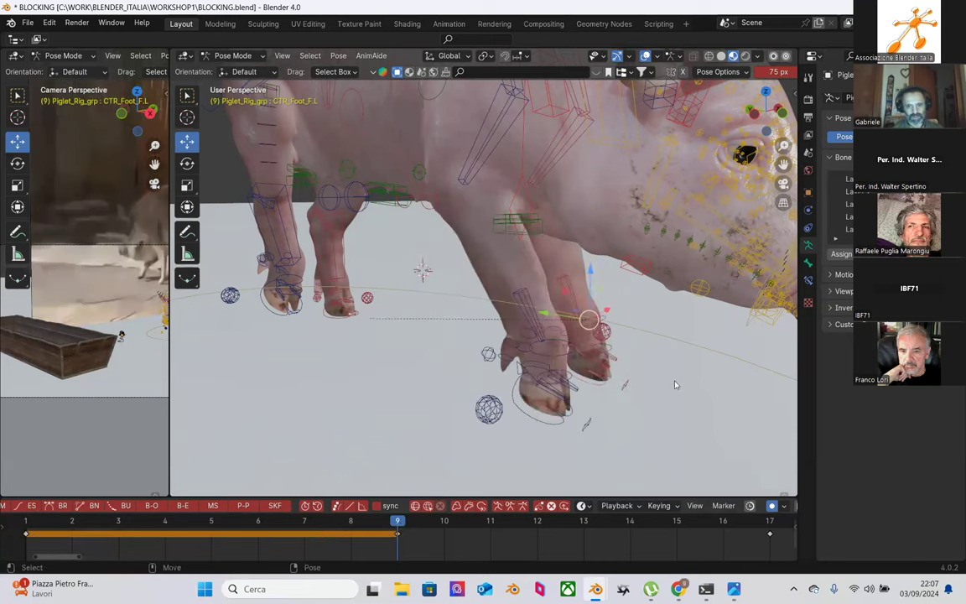
pyautogui.click(26, 520)
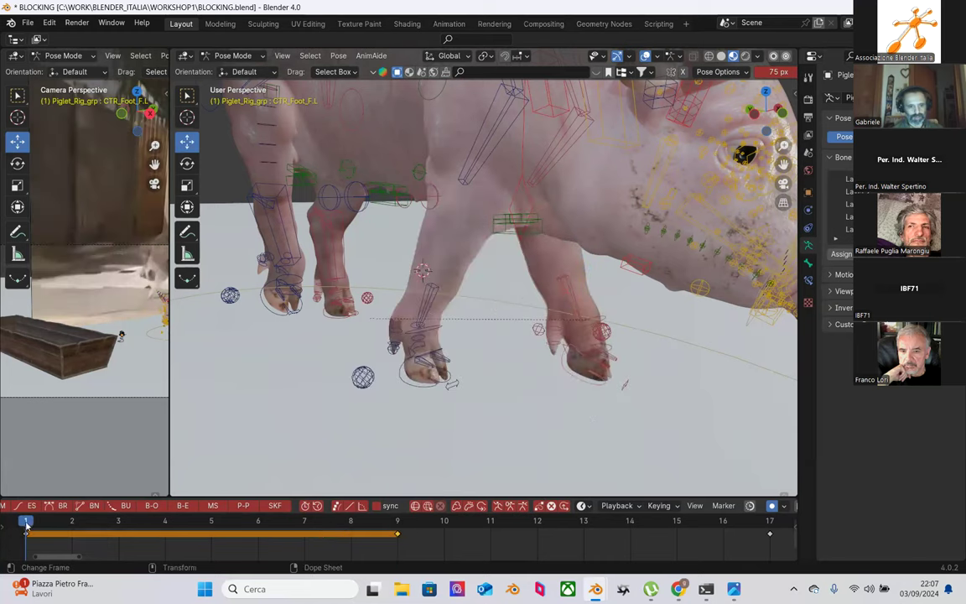
pyautogui.click(413, 388)
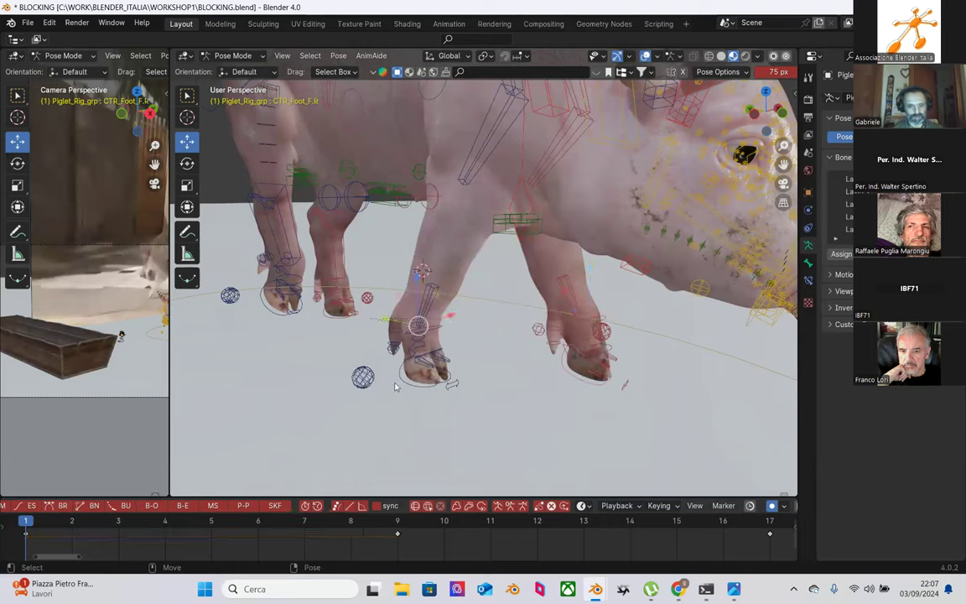
pyautogui.hotkey('alt', 'a')
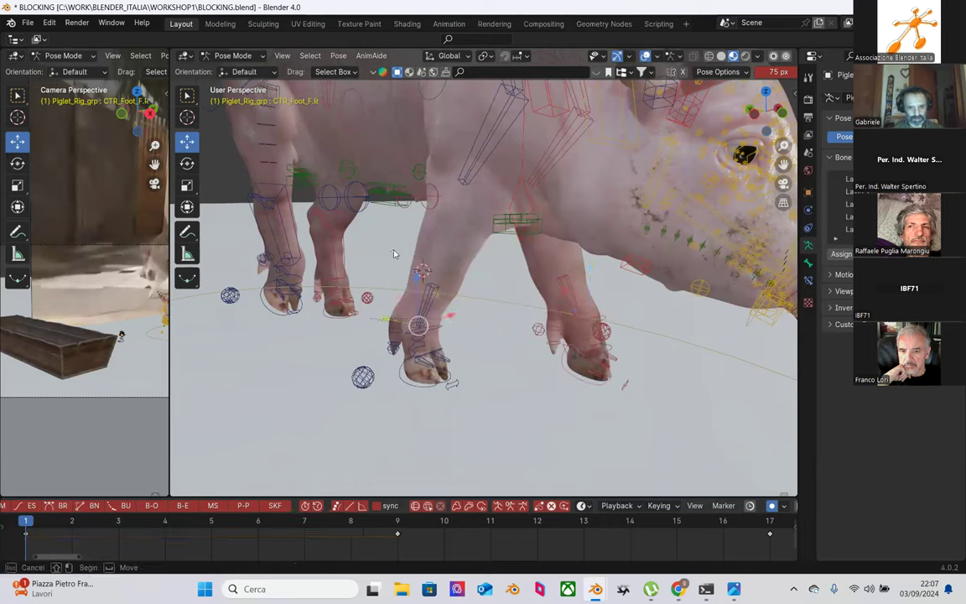
pyautogui.click(399, 379)
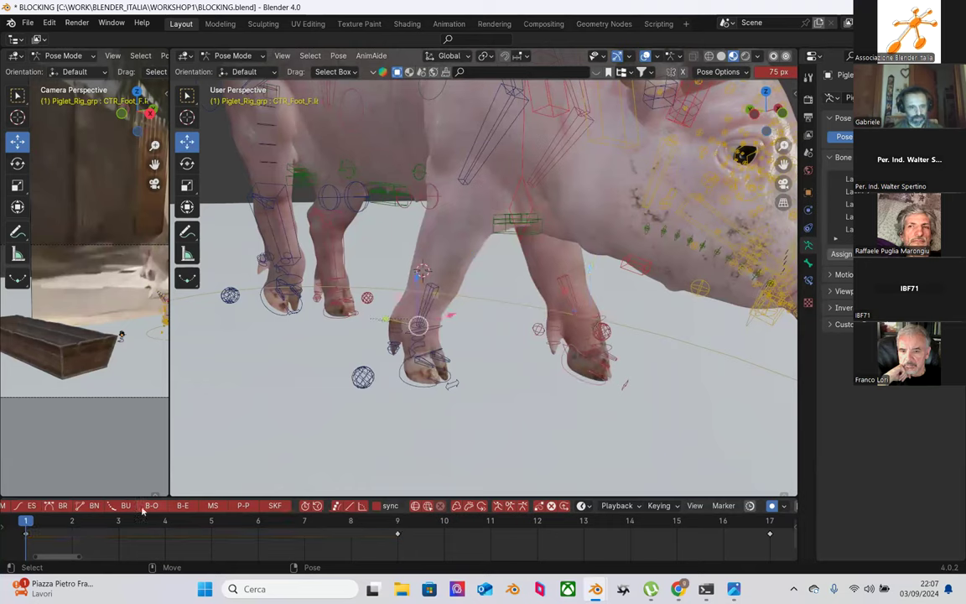
pyautogui.rightClick(27, 537)
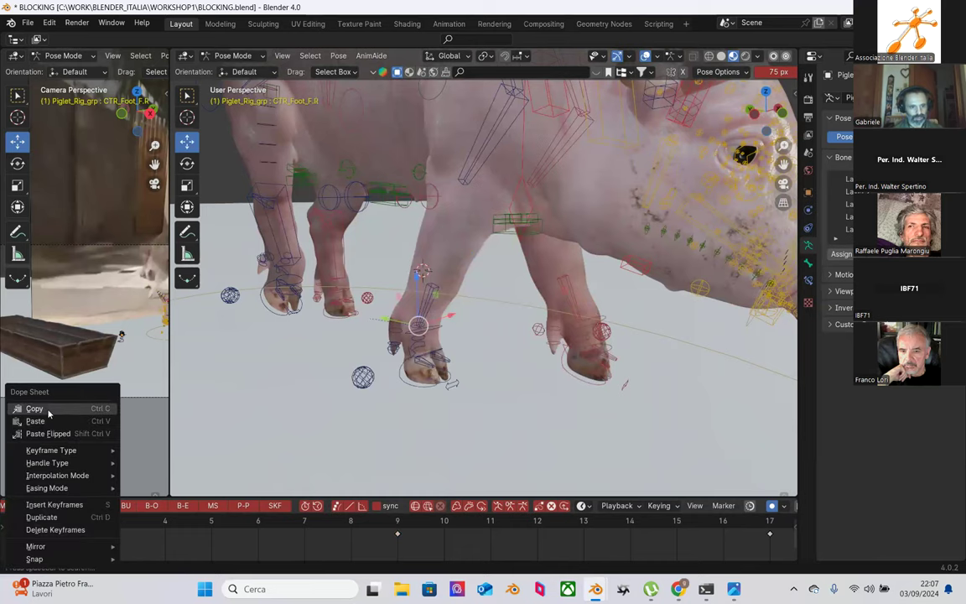
pyautogui.click(37, 407)
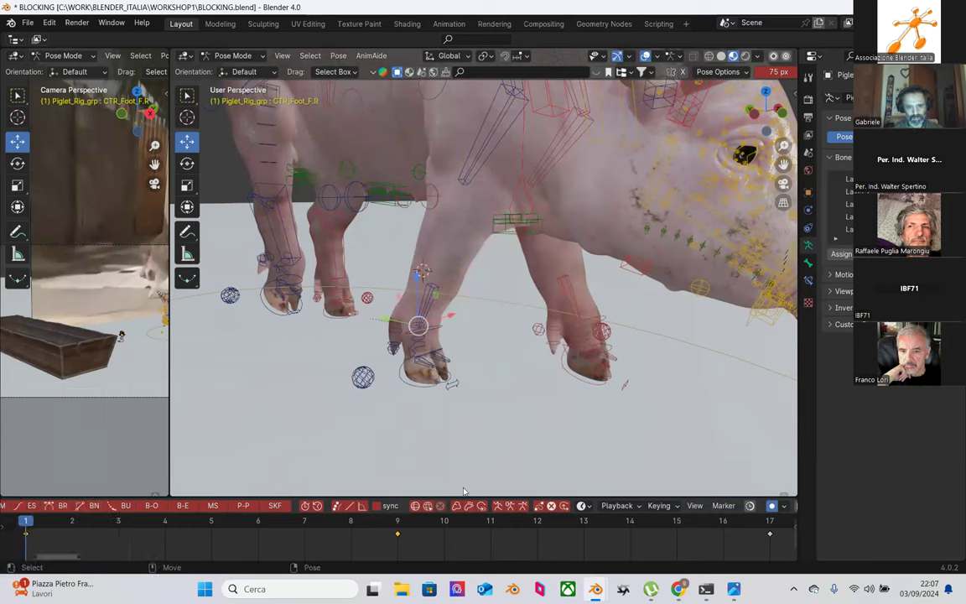
# Step: Paste the copied pose onto CTR_Foot_F.L at frame 9 and scrub frames 1–8 to preview
pyautogui.click(580, 383)
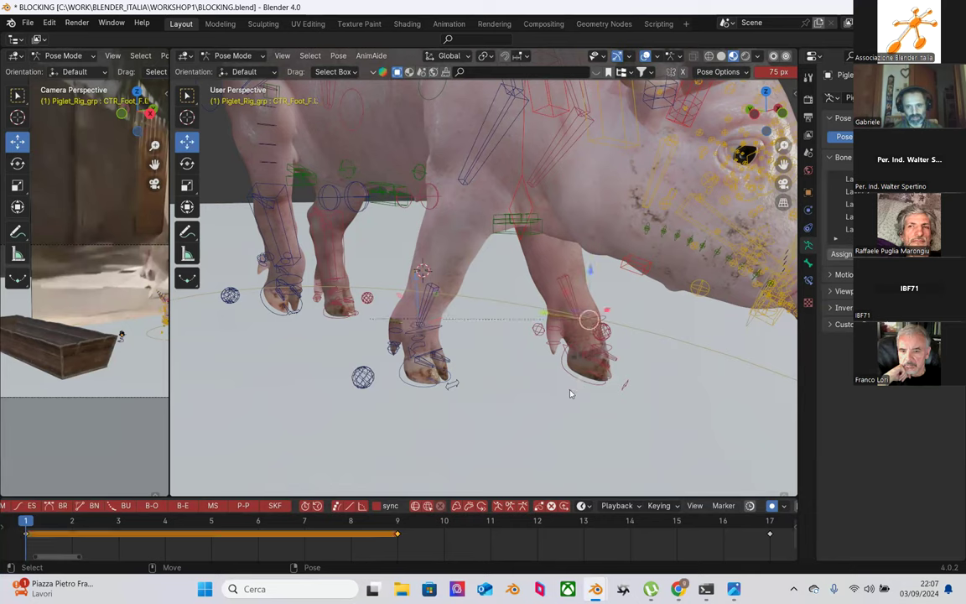
pyautogui.click(398, 531)
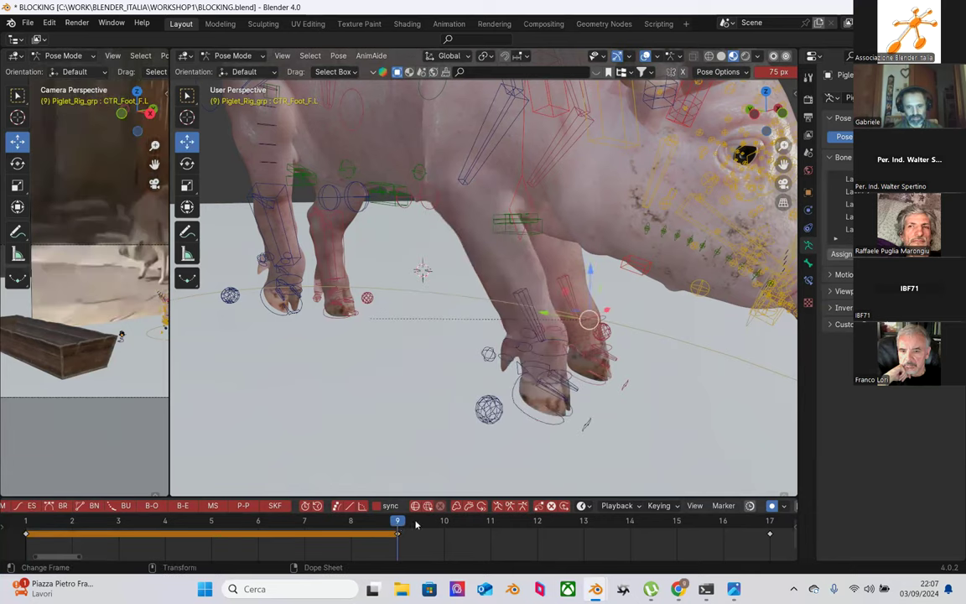
pyautogui.rightClick(400, 535)
pyautogui.click(385, 420)
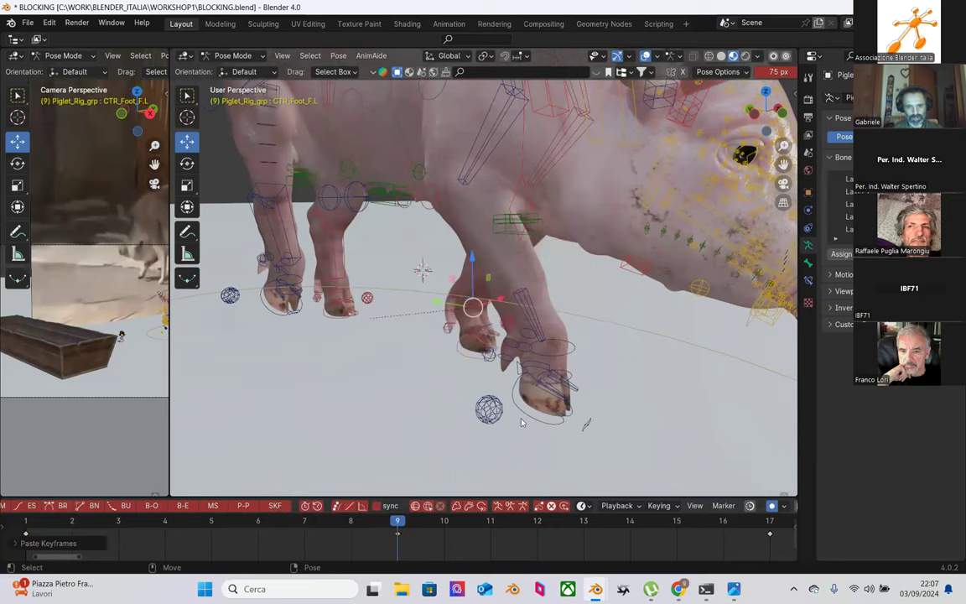
pyautogui.moveTo(600, 389); pyautogui.dragTo(402, 373, button='middle')
pyautogui.moveTo(32, 522); pyautogui.dragTo(398, 537)
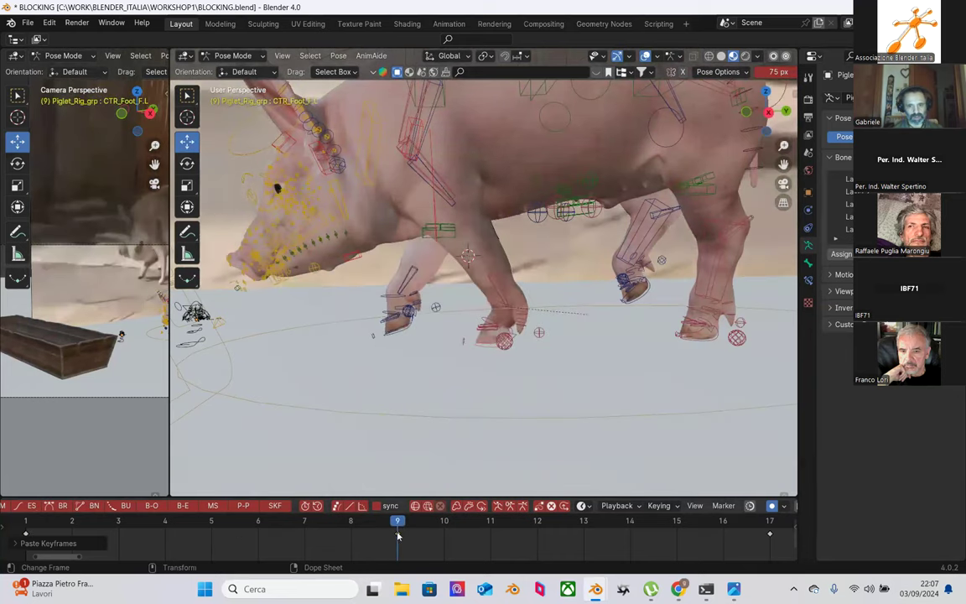
# Step: At frame 9, rotate the front-left shin bone MCH_IK_Shin_F.L by about -8.26 degrees
pyautogui.click(516, 359)
pyautogui.scroll(1, 516, 359)
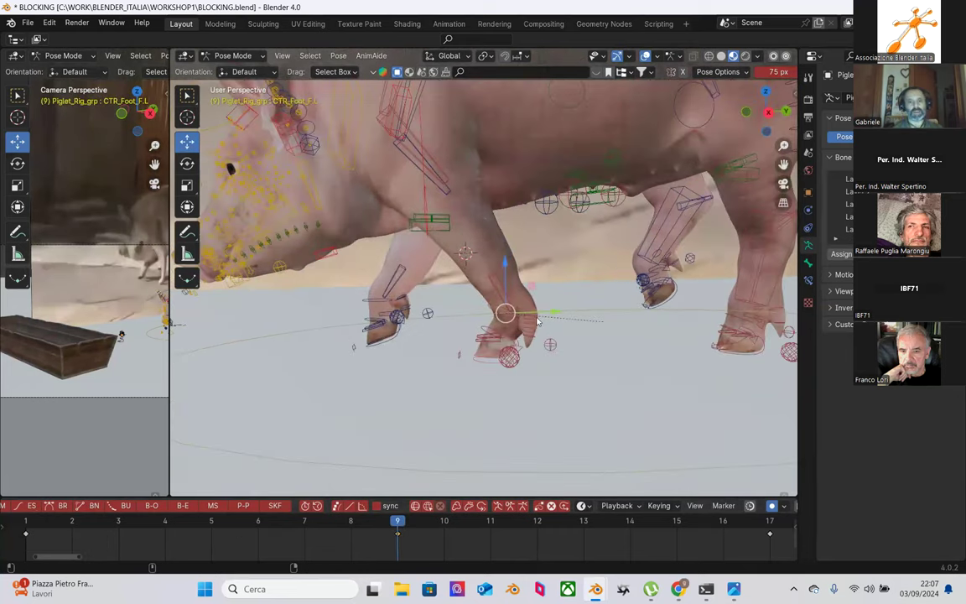
pyautogui.press('super')
pyautogui.click(350, 343)
pyautogui.moveTo(555, 362); pyautogui.dragTo(487, 324, button='middle')
pyautogui.scroll(3, 511, 350)
pyautogui.click(480, 322)
pyautogui.hotkey('shift', 'space')
pyautogui.press('r')
pyautogui.moveTo(512, 277); pyautogui.dragTo(444, 257)
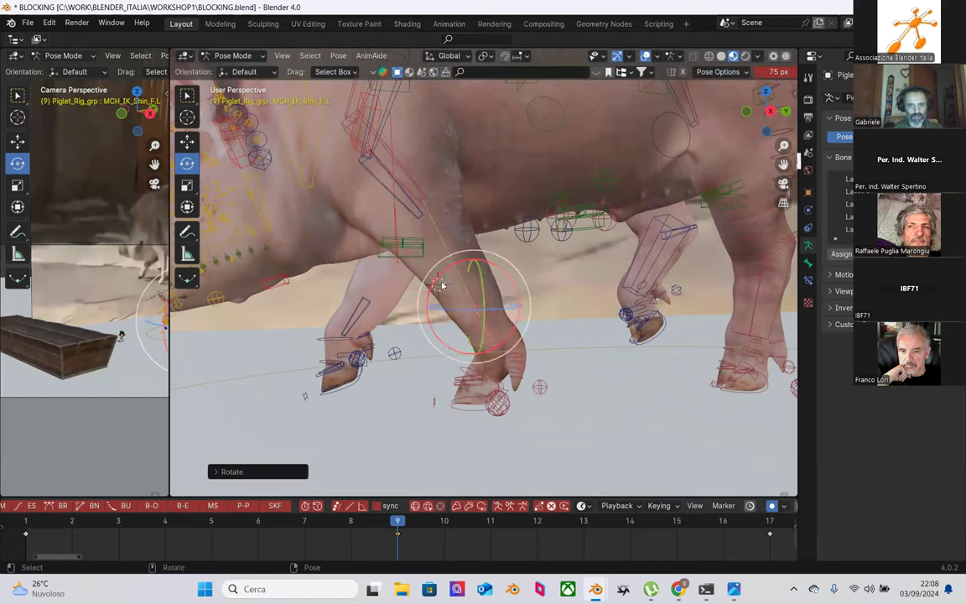
pyautogui.moveTo(436, 259); pyautogui.dragTo(436, 189, button='middle')
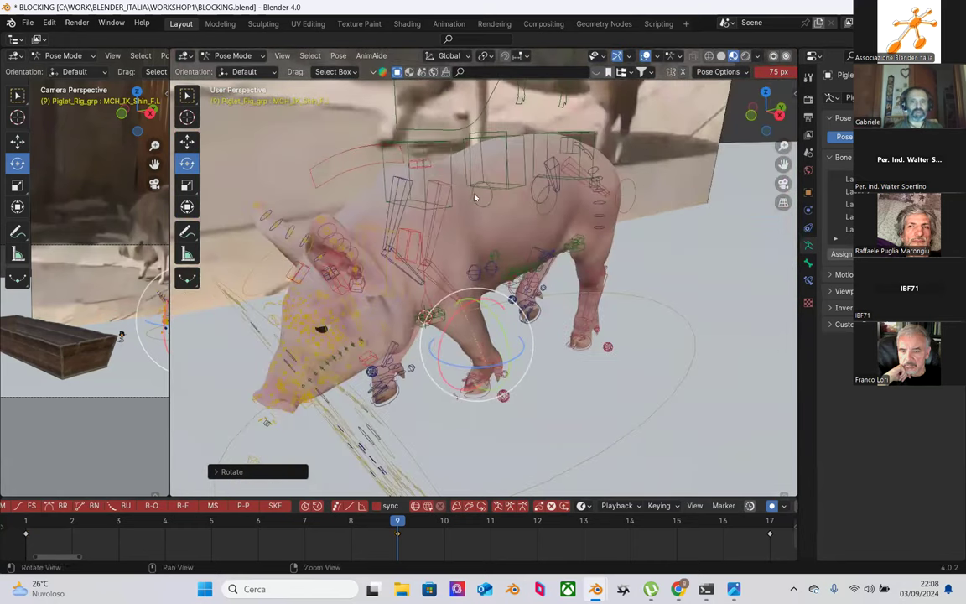
# Step: At frame 9, move the shoulder control down along Z with the Move tool
pyautogui.click(442, 192)
pyautogui.click(446, 187)
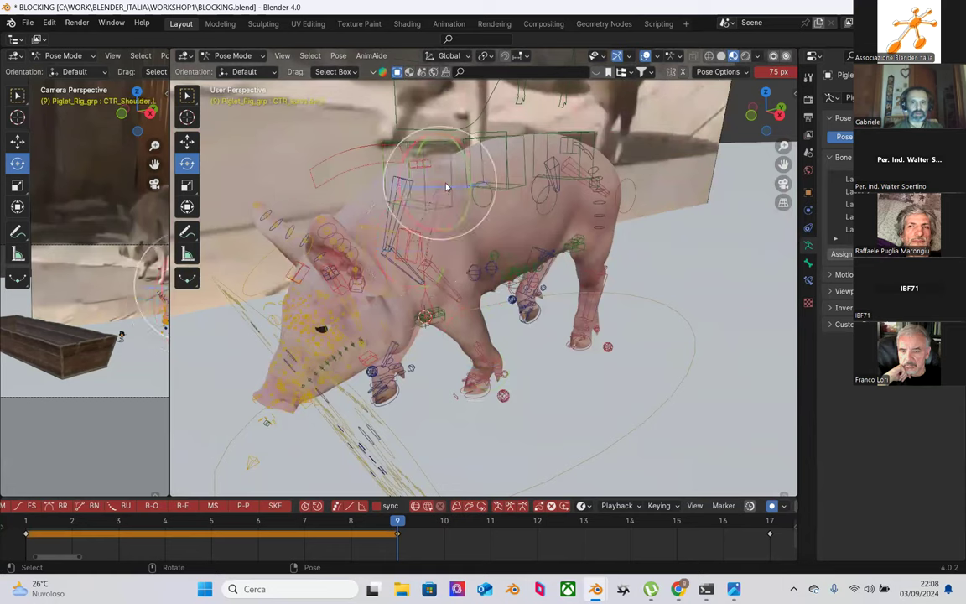
pyautogui.hotkey('shift', 'space')
pyautogui.press('g')
pyautogui.moveTo(436, 137)
pyautogui.mouseDown()
pyautogui.moveTo(445, 157)
pyautogui.moveTo(434, 151)
pyautogui.mouseUp()
pyautogui.moveTo(434, 151); pyautogui.dragTo(651, 241, button='middle')
# Step: Fine-tune CTR_Shoulder.R's Z height and preview the motion from frame 1 to 6
pyautogui.click(624, 144)
pyautogui.moveTo(624, 144); pyautogui.dragTo(563, 152, button='middle')
pyautogui.click(550, 193)
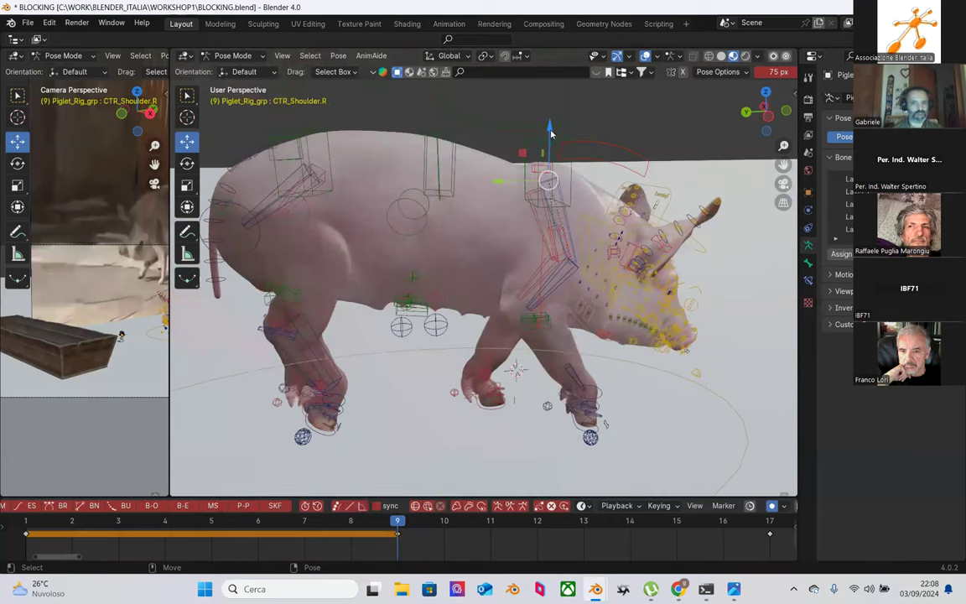
pyautogui.moveTo(549, 131)
pyautogui.mouseDown()
pyautogui.moveTo(543, 123)
pyautogui.moveTo(550, 131)
pyautogui.mouseUp()
pyautogui.moveTo(562, 201); pyautogui.dragTo(553, 143, button='middle')
pyautogui.moveTo(539, 96); pyautogui.dragTo(539, 102)
pyautogui.moveTo(539, 102); pyautogui.dragTo(369, 419, button='middle')
pyautogui.moveTo(23, 524); pyautogui.dragTo(231, 539)
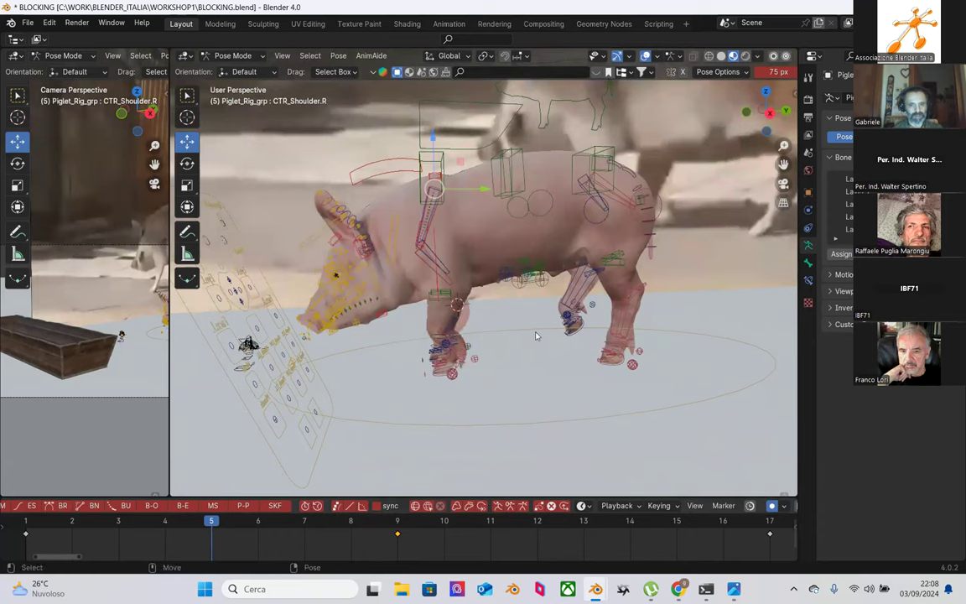
pyautogui.scroll(-1, 537, 335)
# Step: At frame 9, trackball-rotate CTR_spine_f to tilt the chest, then select CTR_Shoulder.L
pyautogui.click(391, 528)
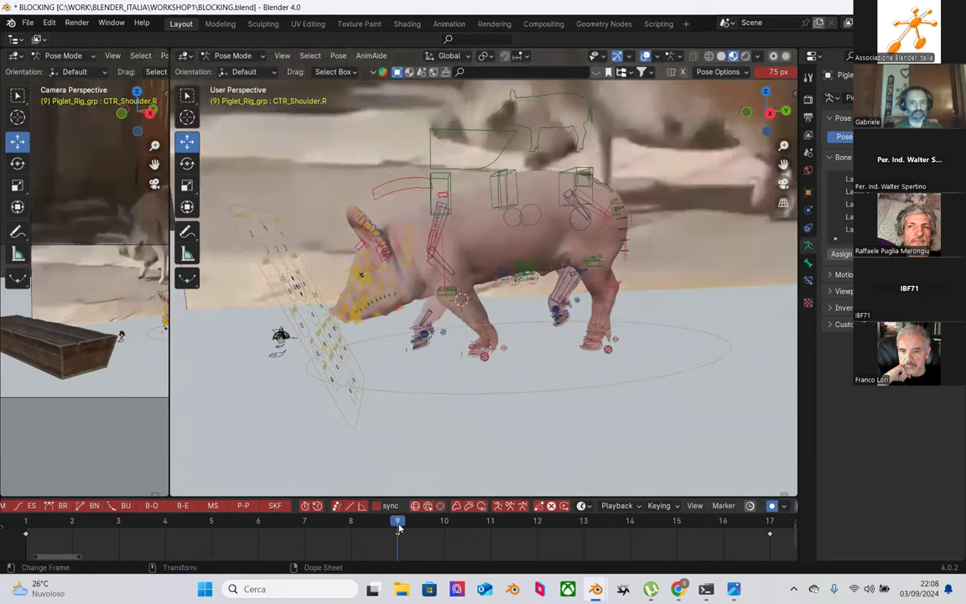
pyautogui.moveTo(444, 260); pyautogui.dragTo(452, 201, button='middle')
pyautogui.click(459, 260)
pyautogui.press('r')
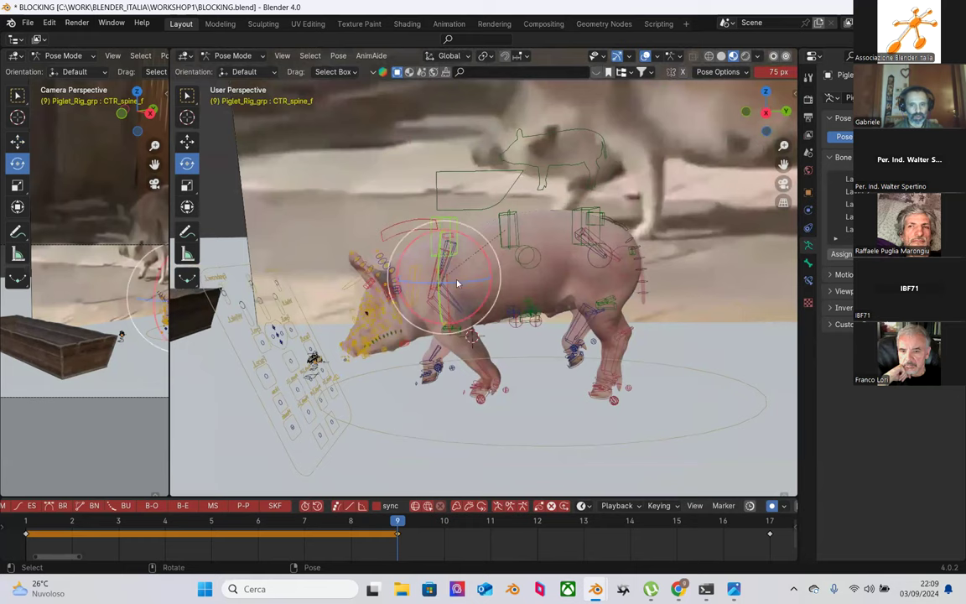
pyautogui.moveTo(468, 280); pyautogui.dragTo(499, 319)
pyautogui.moveTo(511, 330); pyautogui.dragTo(514, 330, button='middle')
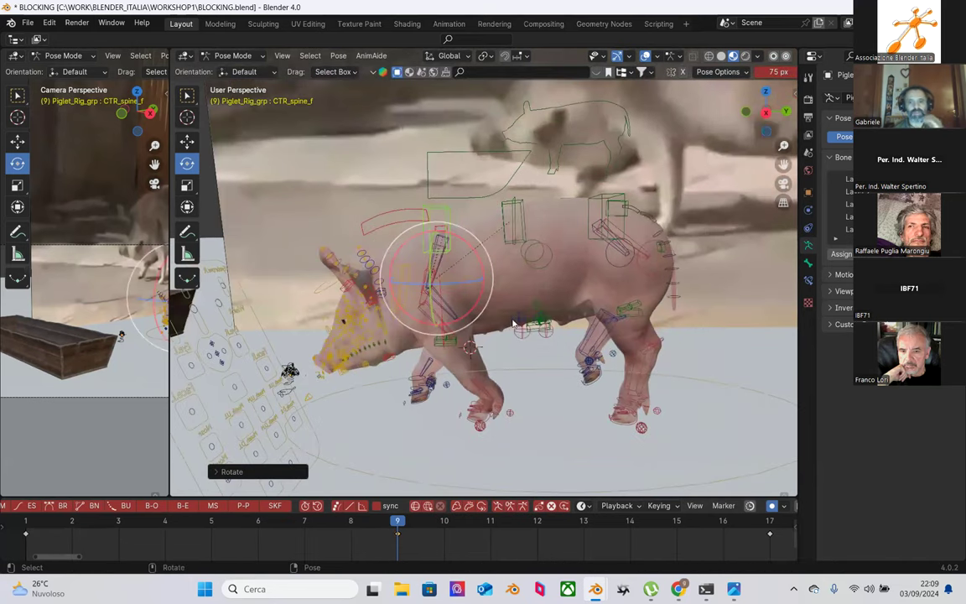
pyautogui.moveTo(478, 295); pyautogui.dragTo(658, 326, button='middle')
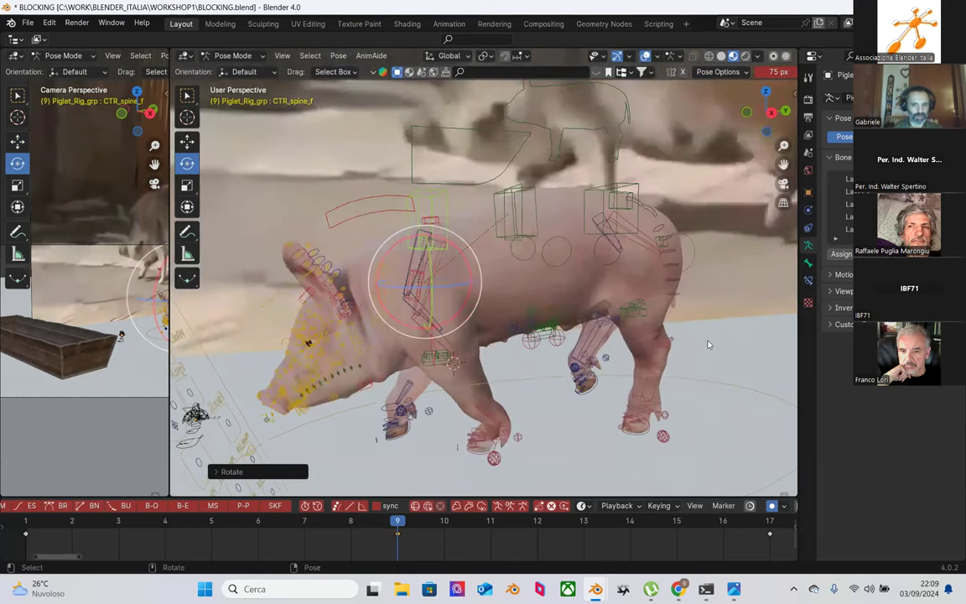
pyautogui.click(353, 237)
pyautogui.click(429, 234)
pyautogui.moveTo(430, 235); pyautogui.dragTo(459, 254, button='middle')
# Step: Nudge the left shoulder control slightly along Z at frame 9
pyautogui.hotkey('shift', 'space')
pyautogui.press('g')
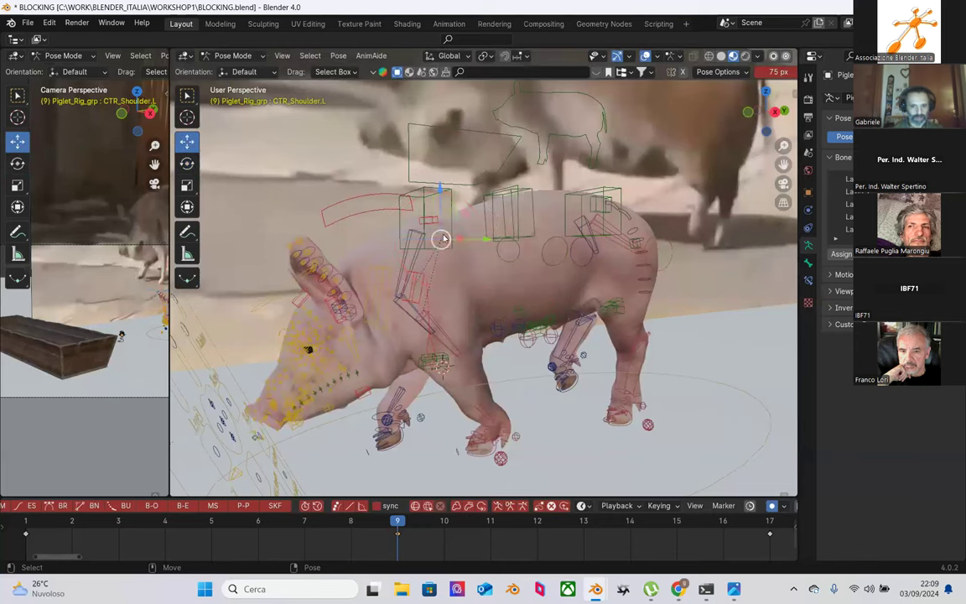
pyautogui.moveTo(440, 206); pyautogui.dragTo(439, 210)
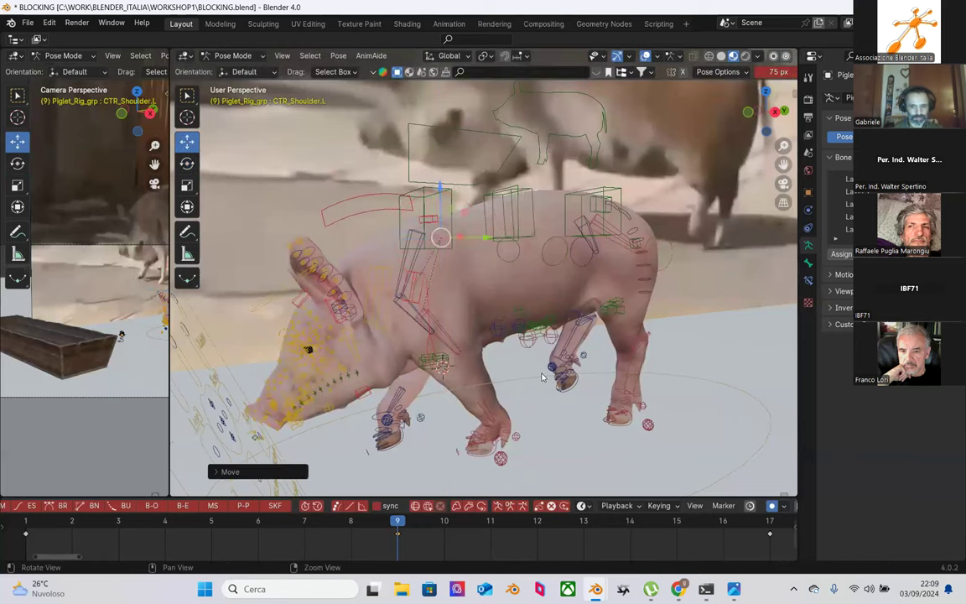
pyautogui.moveTo(542, 377); pyautogui.dragTo(503, 352, button='middle')
pyautogui.scroll(4, 473, 337)
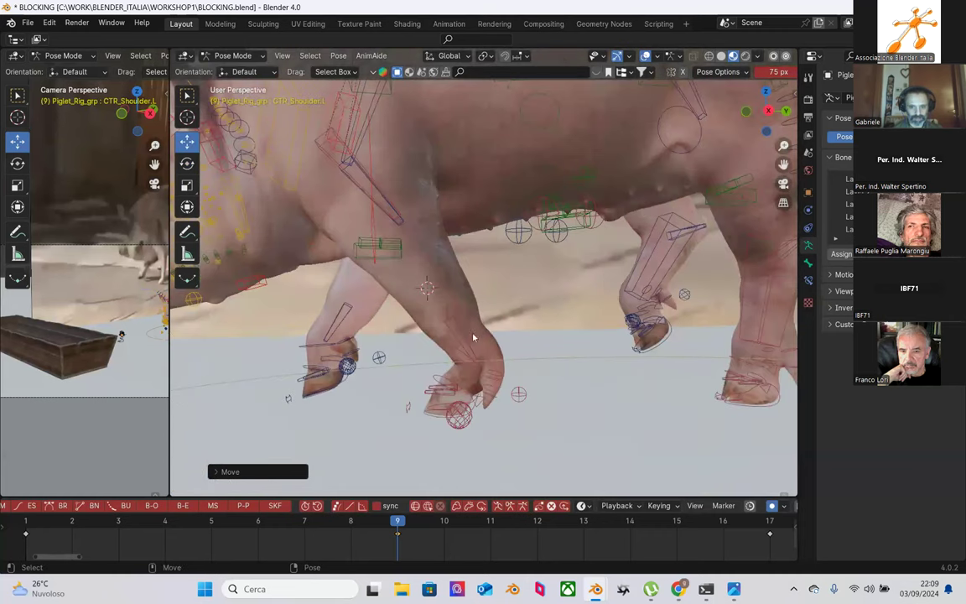
# Step: Shift MCH_IK_Shin_F.L, then rotate the front-left foot and tiptoe controls
pyautogui.click(460, 334)
pyautogui.moveTo(495, 324); pyautogui.dragTo(486, 297)
pyautogui.hotkey('shift', 'space')
pyautogui.press('r')
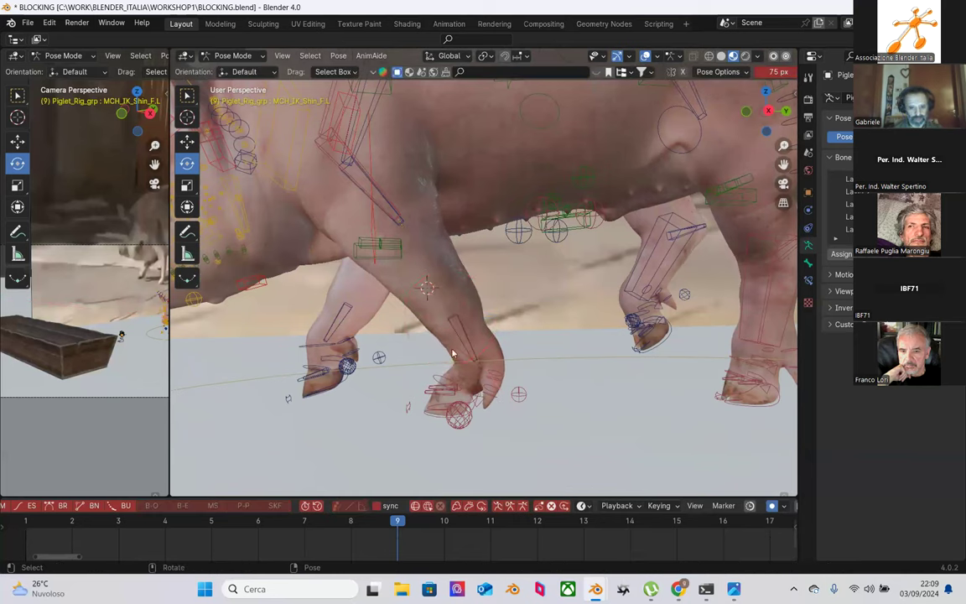
pyautogui.click(451, 353)
pyautogui.moveTo(508, 332); pyautogui.dragTo(518, 323)
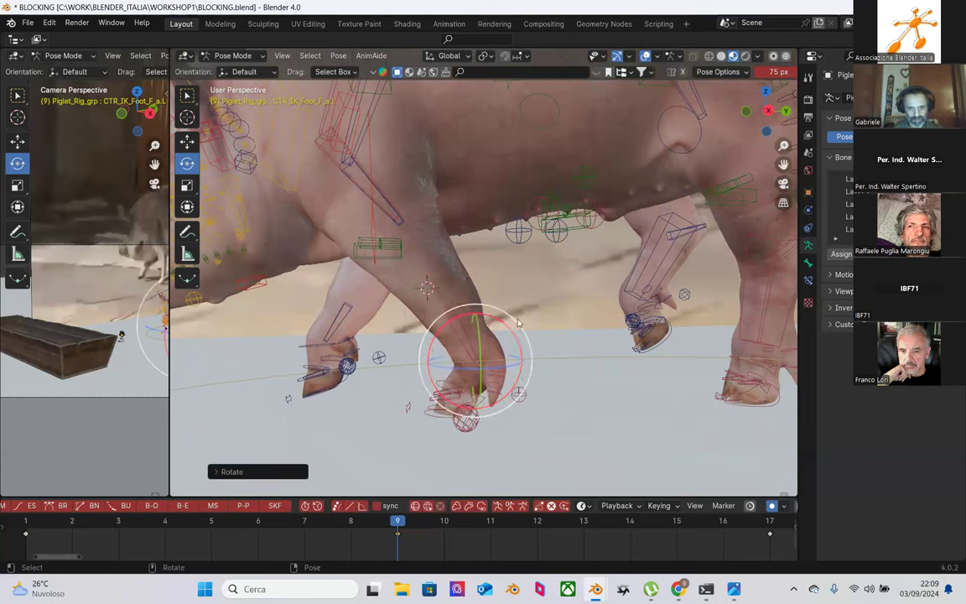
pyautogui.moveTo(494, 258); pyautogui.dragTo(494, 367, button='middle')
pyautogui.click(494, 368)
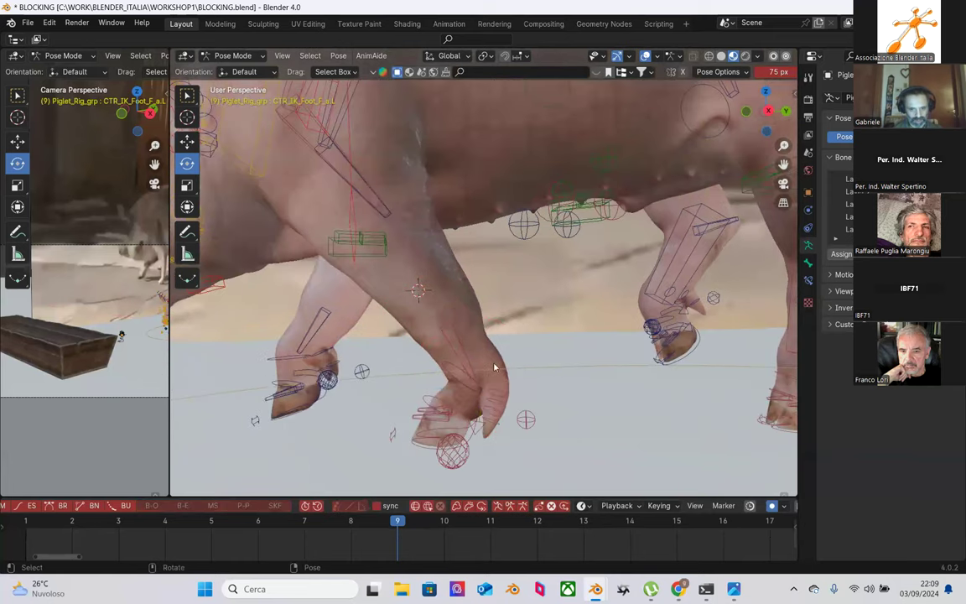
pyautogui.click(456, 400)
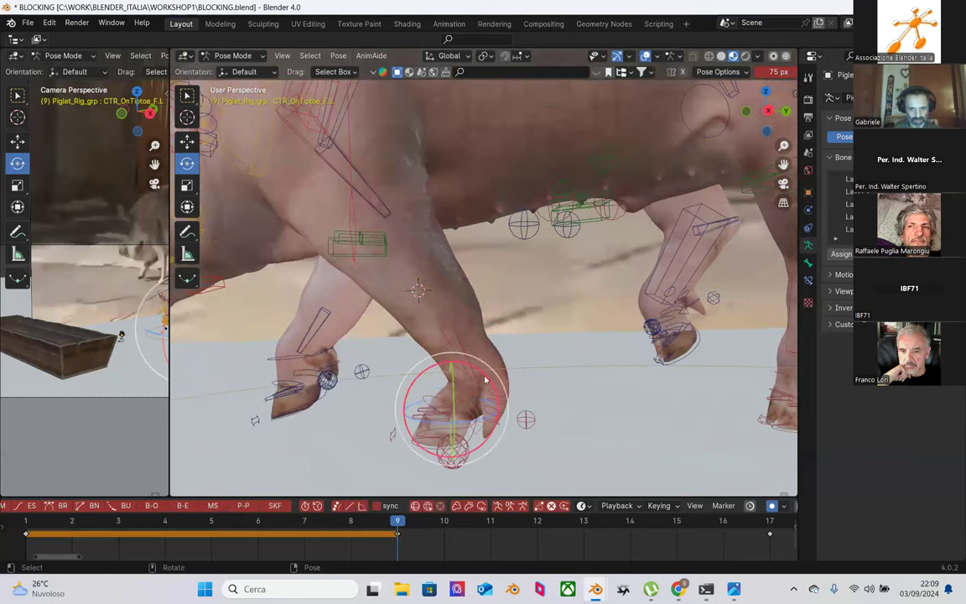
pyautogui.press('r')
pyautogui.click(460, 337)
# Step: Rotate MCH_IK_Shin_F.L twice about the X axis to refine the front-leg bend
pyautogui.click(483, 287)
pyautogui.press('r')
pyautogui.press('r')
pyautogui.press('r')
pyautogui.press('y')
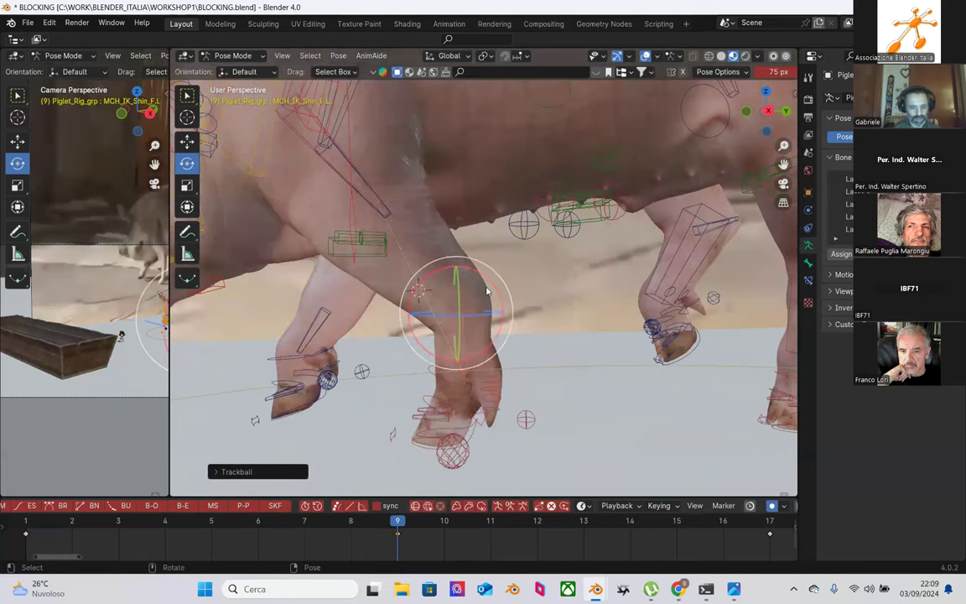
pyautogui.press('x')
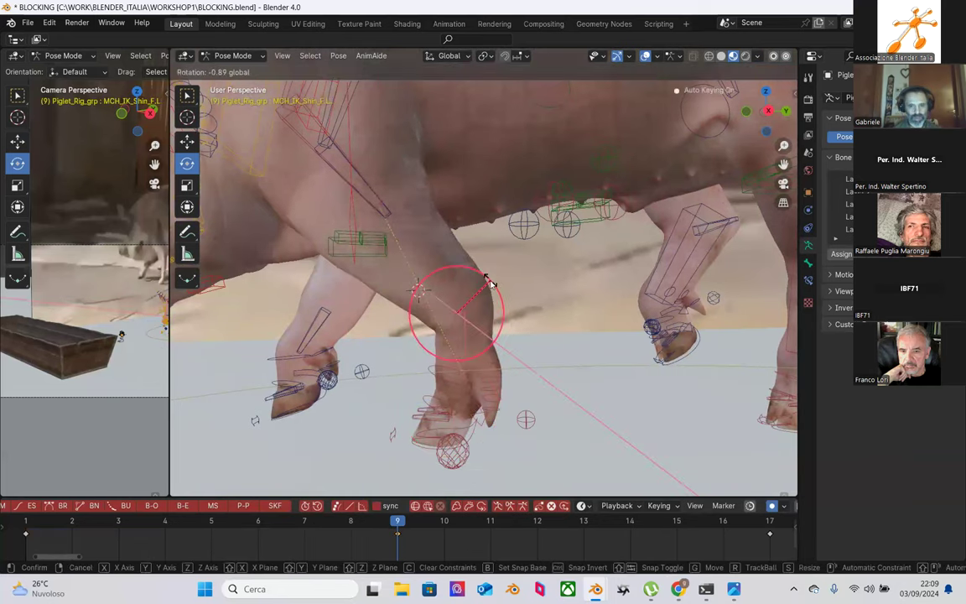
pyautogui.click(490, 287)
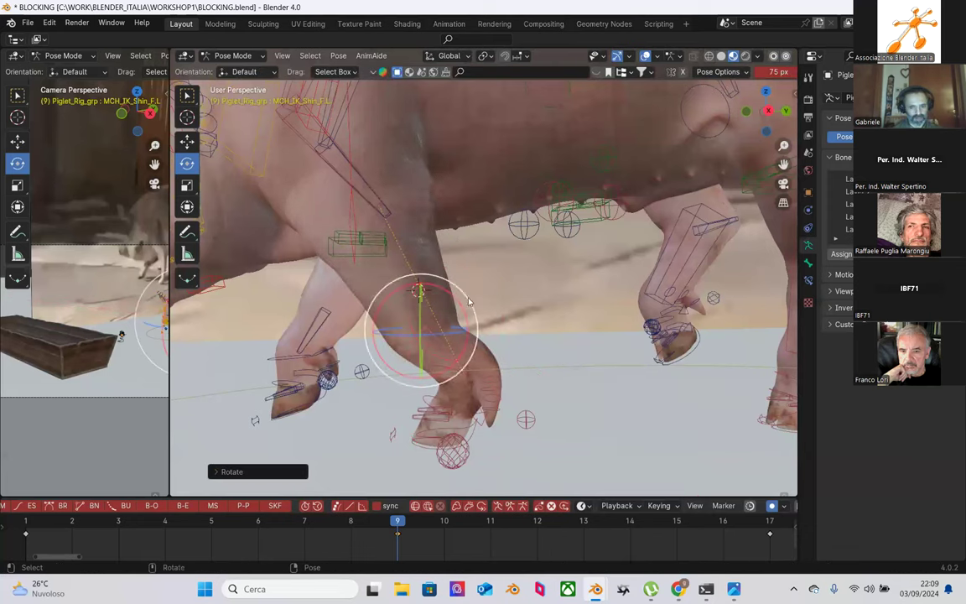
pyautogui.press('r')
pyautogui.press('x')
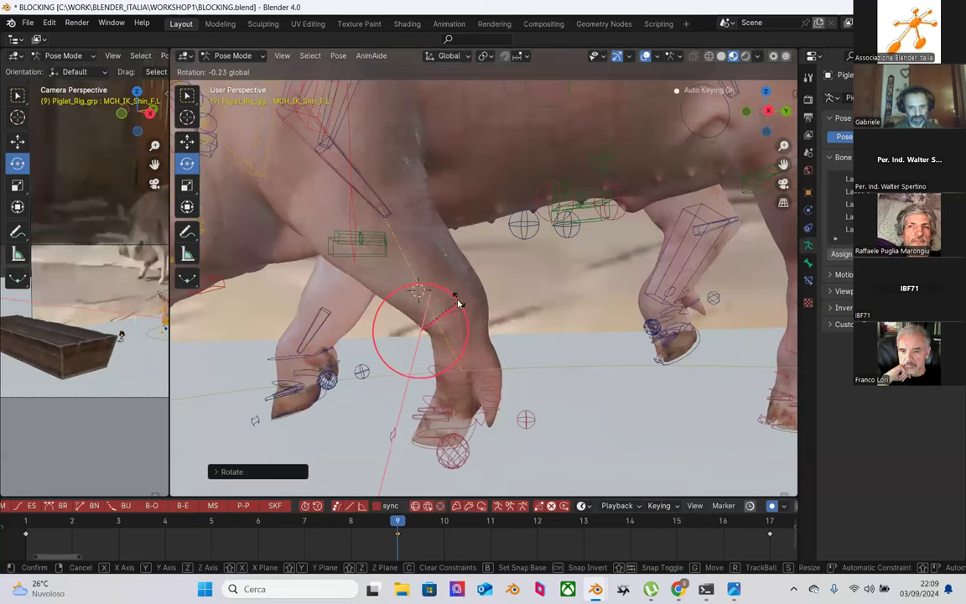
pyautogui.click(459, 302)
pyautogui.moveTo(460, 302); pyautogui.dragTo(382, 178, button='middle')
# Step: Raise CTR_Shoulder.L slightly along Z and check the pose from front and rear views
pyautogui.click(402, 192)
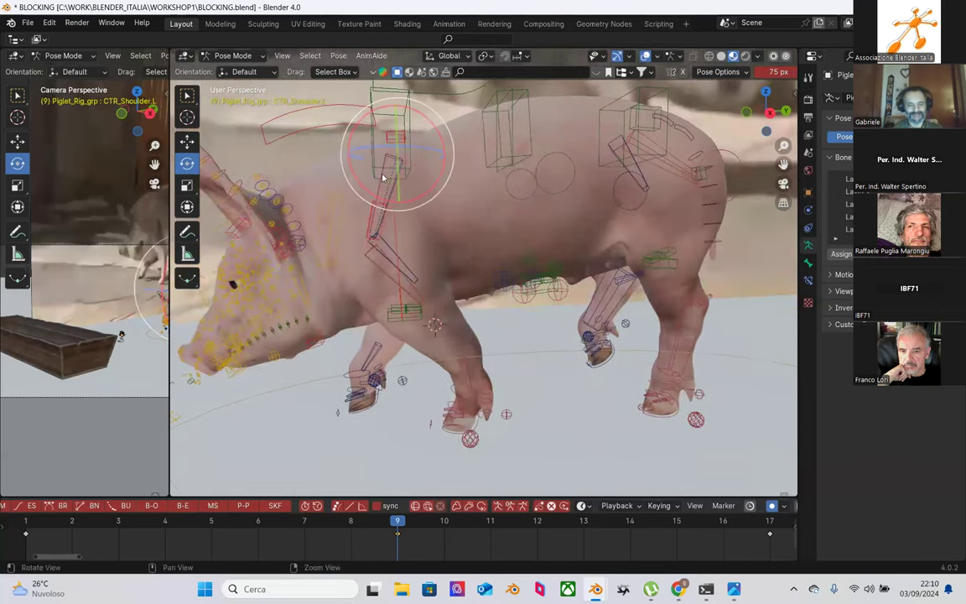
pyautogui.hotkey('shift', 'space')
pyautogui.press('g')
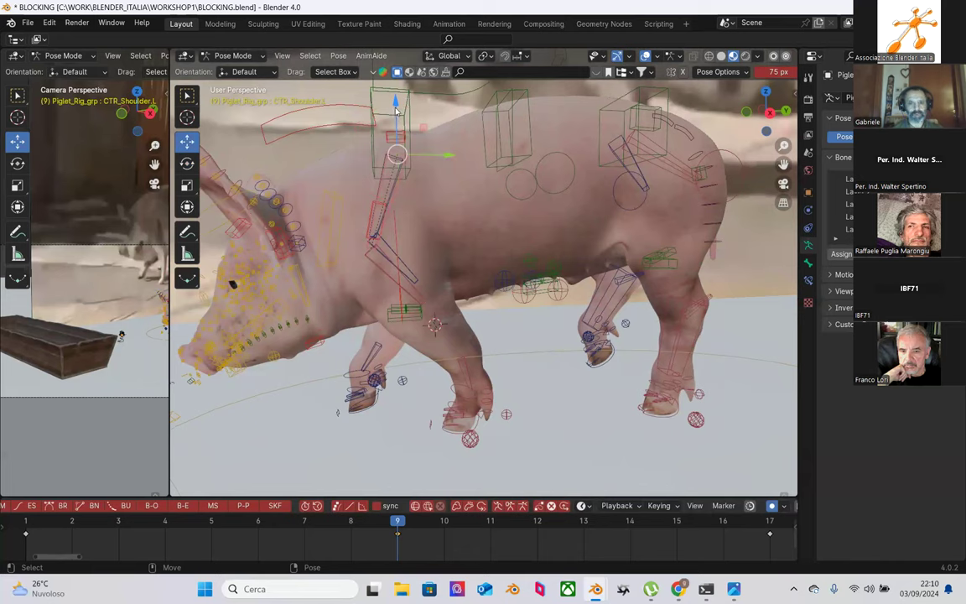
pyautogui.moveTo(396, 110); pyautogui.dragTo(391, 107)
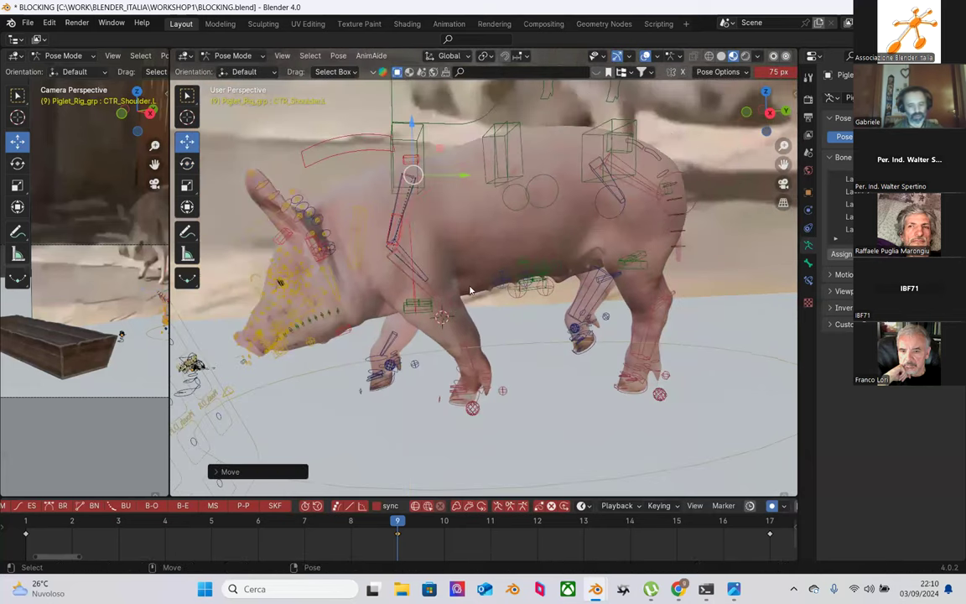
pyautogui.moveTo(479, 354); pyautogui.dragTo(764, 322, button='middle')
pyautogui.scroll(2, 412, 356)
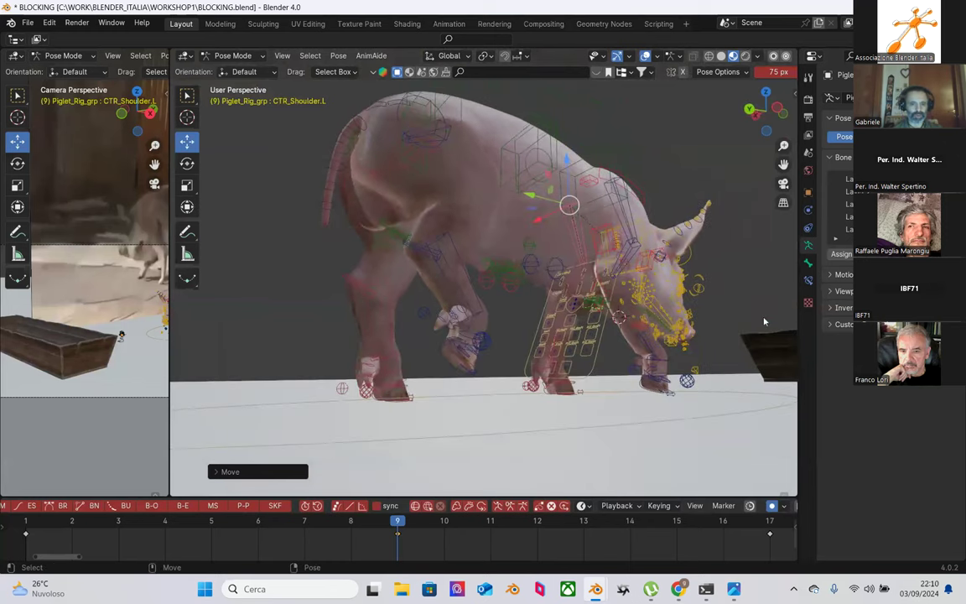
pyautogui.moveTo(480, 330); pyautogui.dragTo(298, 286, button='middle')
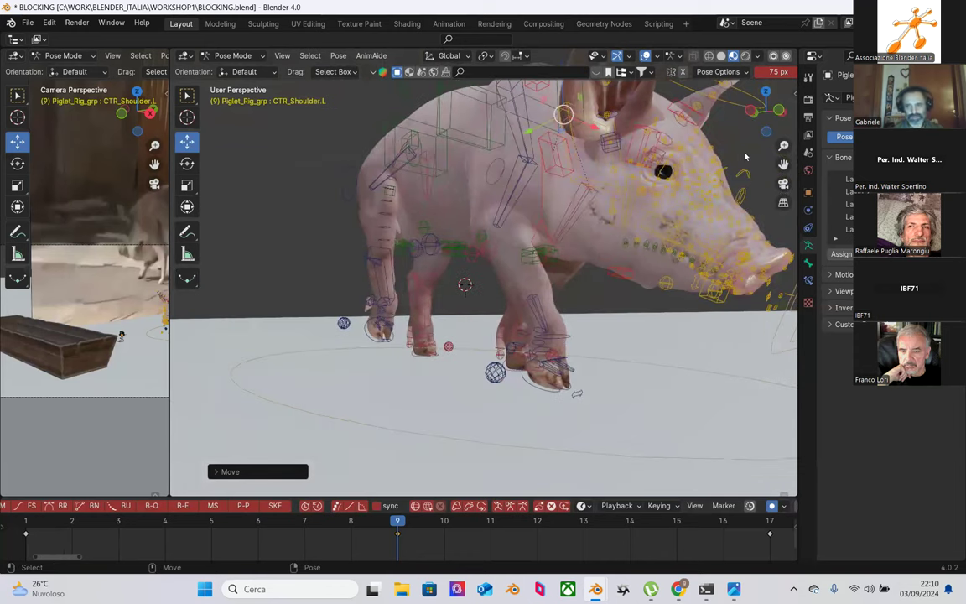
# Step: In the Nascore_Tools Bone Selection Sets panel, box-select the shoulder bones and add a new set
pyautogui.click(792, 84)
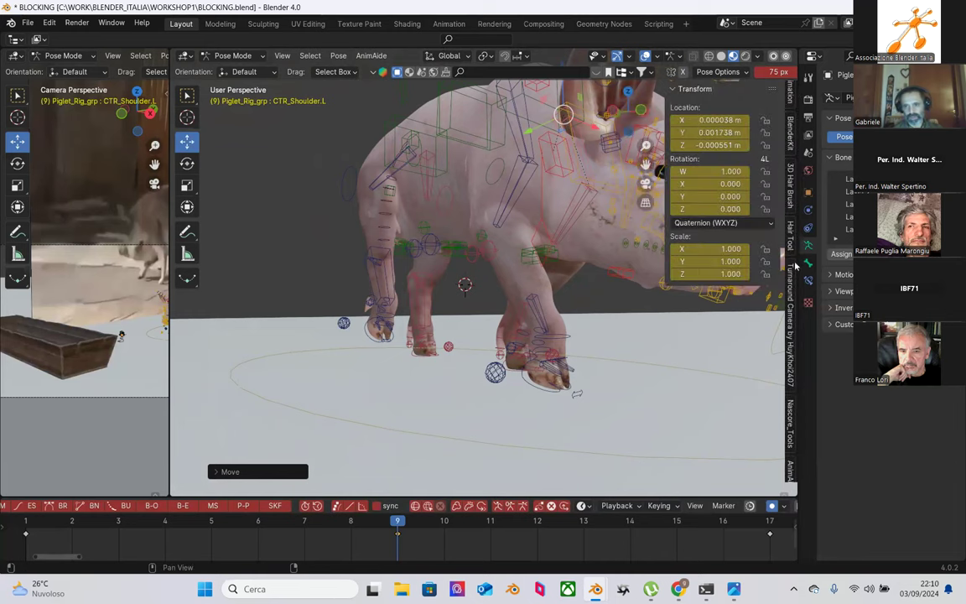
pyautogui.scroll(-1, 790, 383)
pyautogui.click(790, 405)
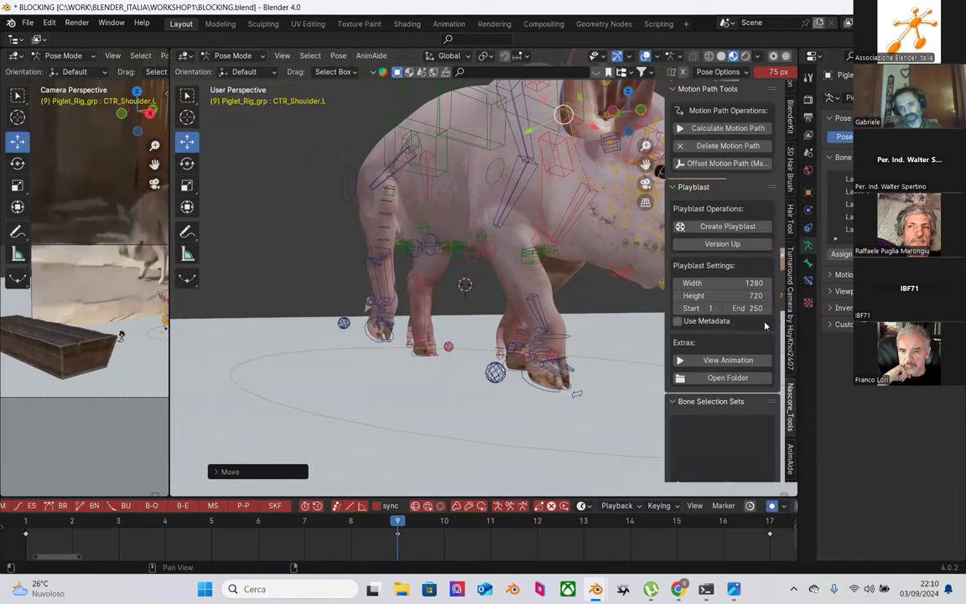
pyautogui.scroll(-6, 722, 217)
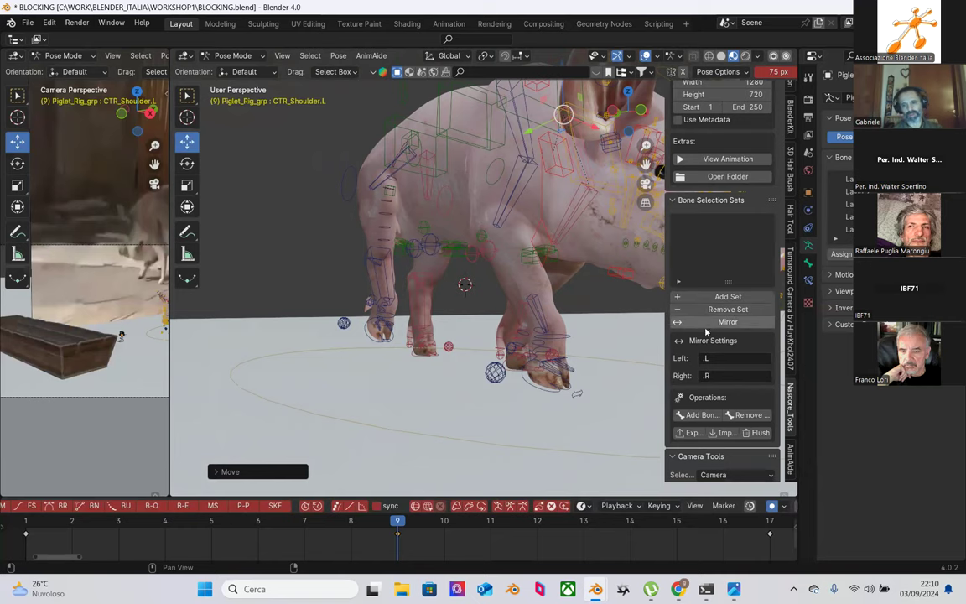
pyautogui.moveTo(446, 350); pyautogui.dragTo(402, 312, button='middle')
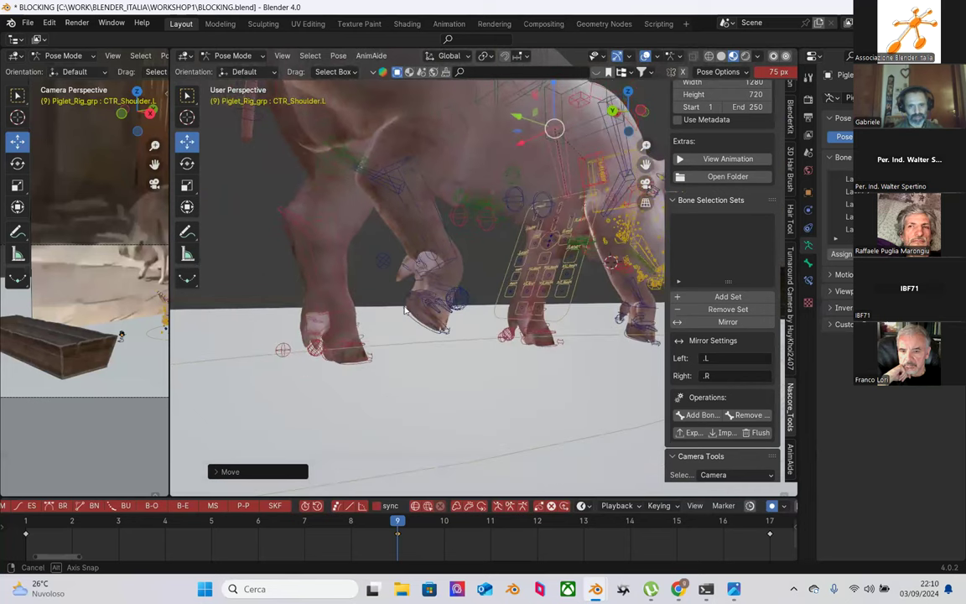
pyautogui.moveTo(375, 147); pyautogui.dragTo(457, 327)
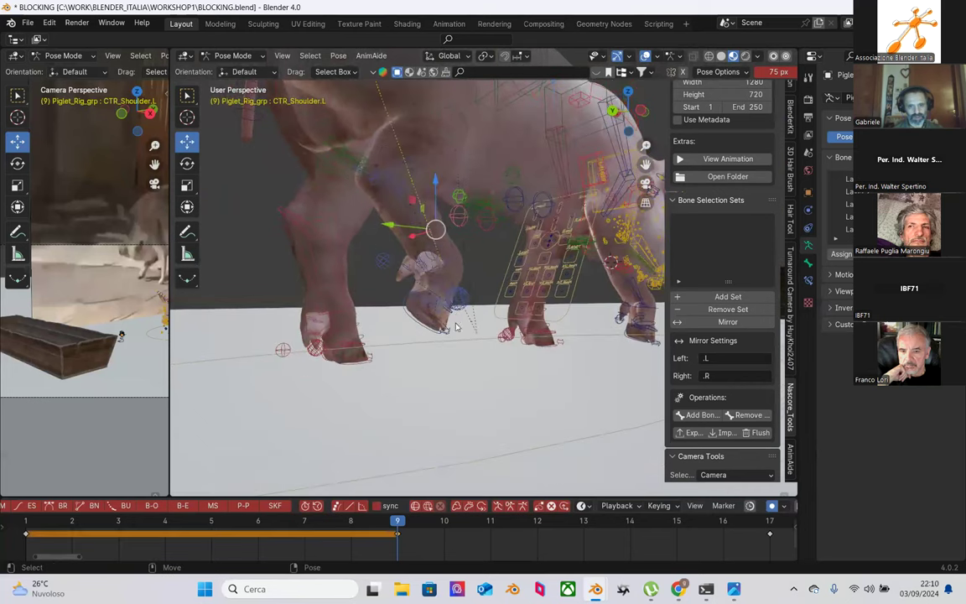
pyautogui.click(685, 294)
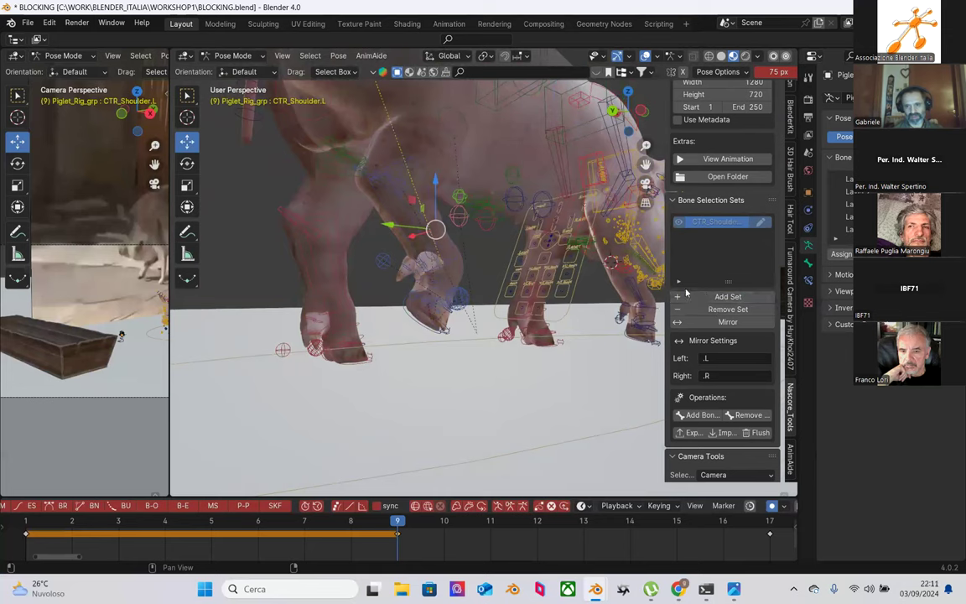
# Step: Select the right hind shin and ankle controls, add ankle selection sets, and nudge the ankle
pyautogui.moveTo(373, 335); pyautogui.dragTo(288, 296, button='middle')
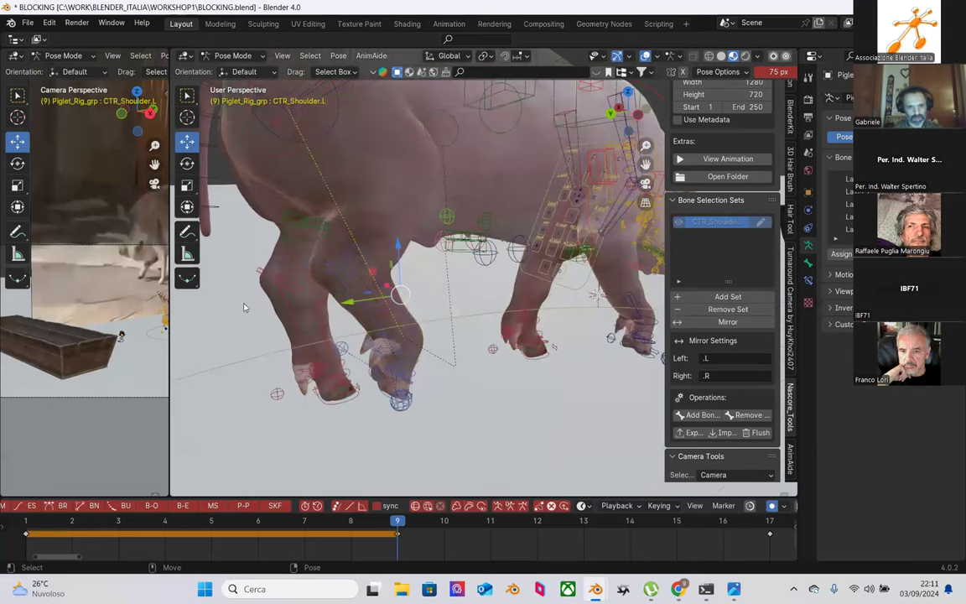
pyautogui.click(417, 325)
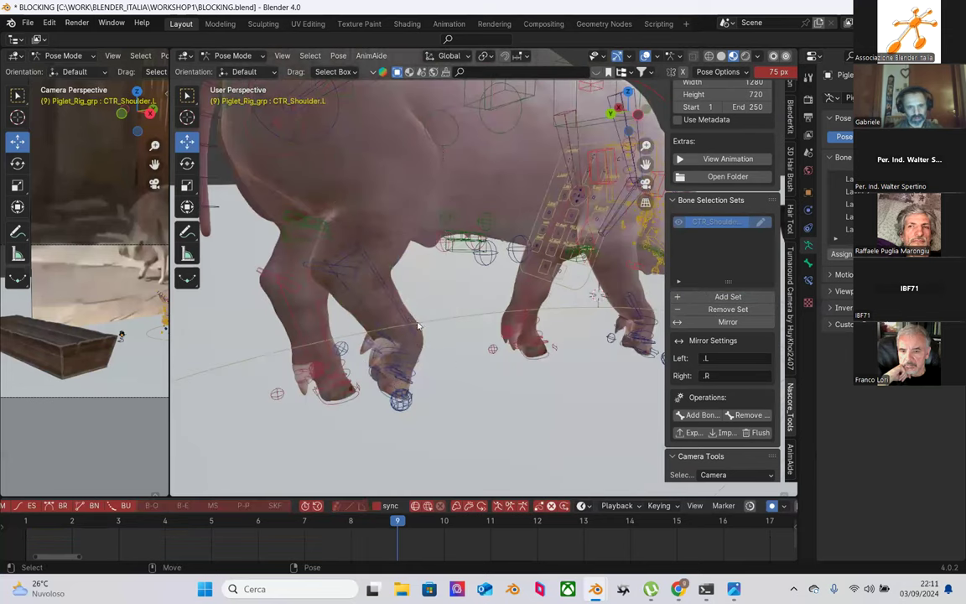
pyautogui.click(402, 356)
pyautogui.click(408, 362)
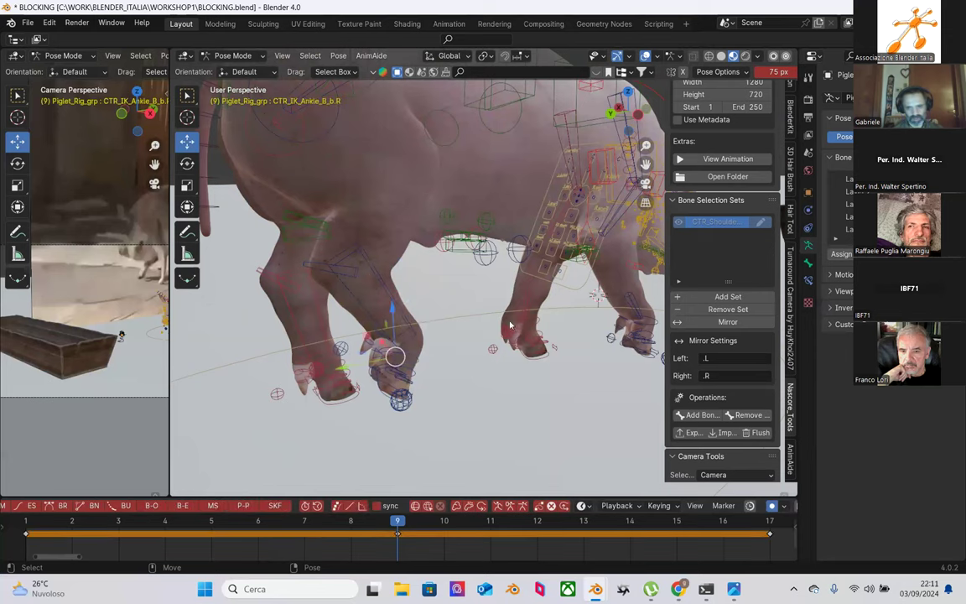
pyautogui.click(704, 297)
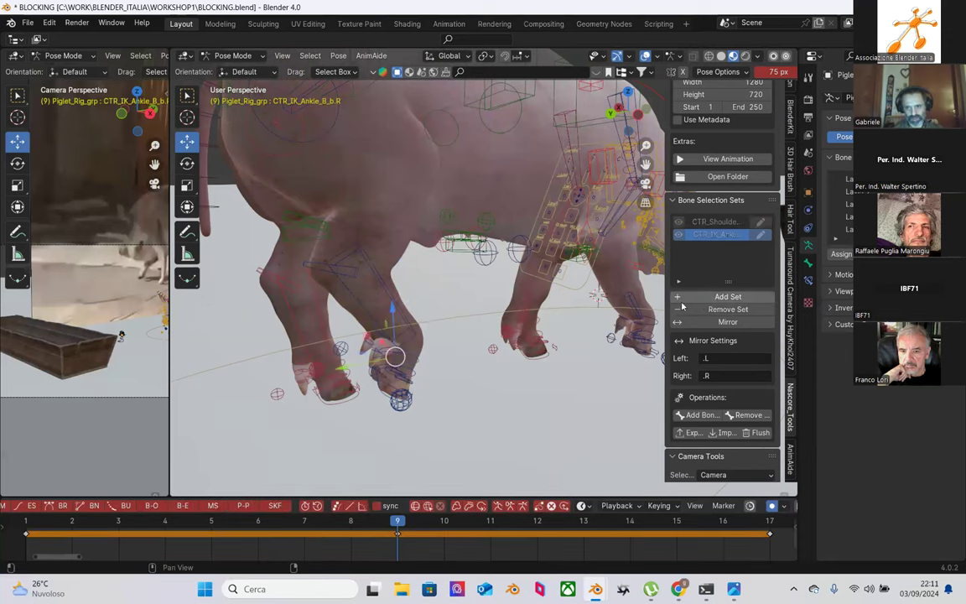
pyautogui.moveTo(382, 328); pyautogui.dragTo(494, 348, button='middle')
pyautogui.press('g')
pyautogui.click(503, 339)
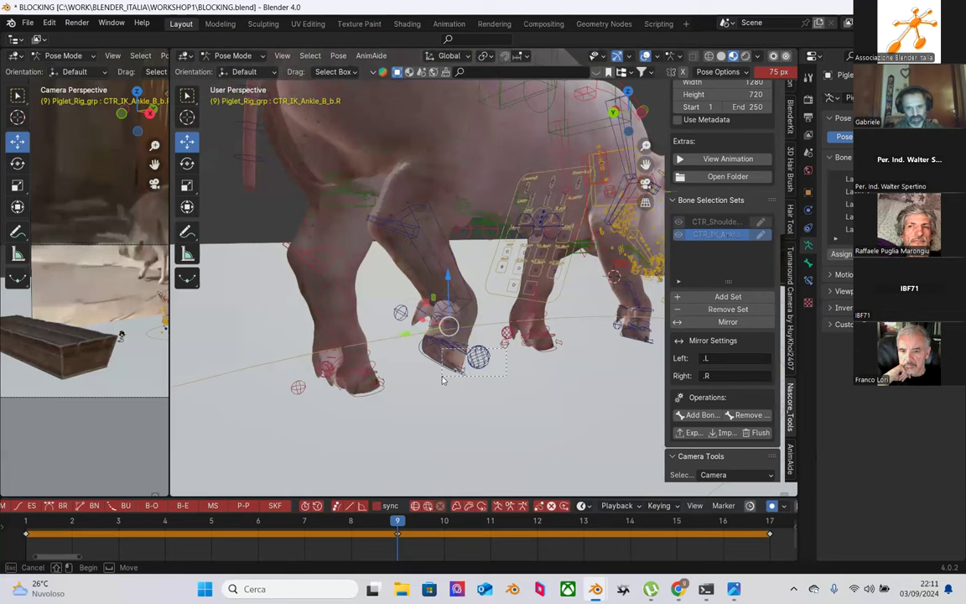
pyautogui.click(721, 296)
# Step: Add selection sets for the right hind foot, toe and shin deform bones, slightly rotating the toe
pyautogui.click(517, 409)
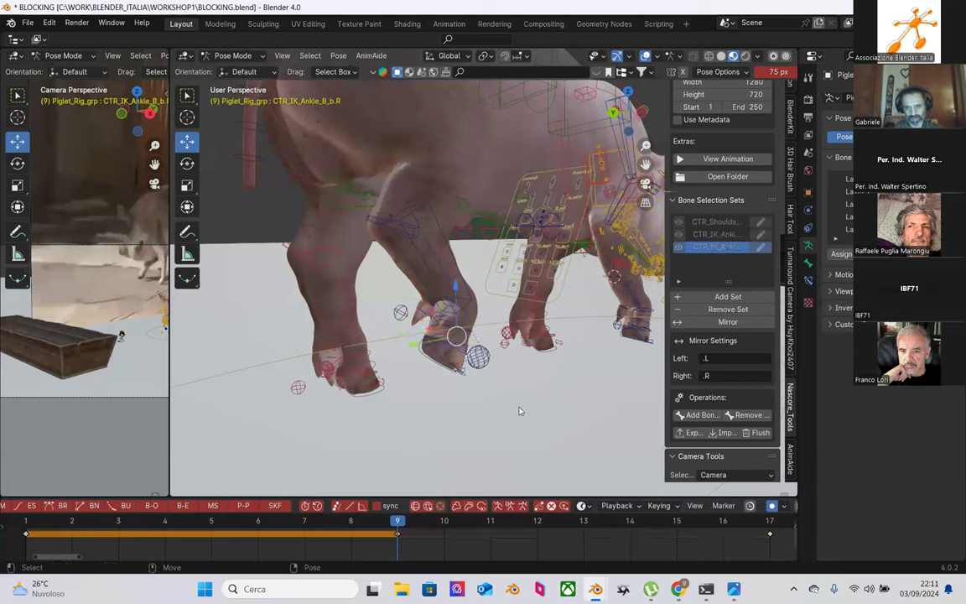
pyautogui.click(444, 368)
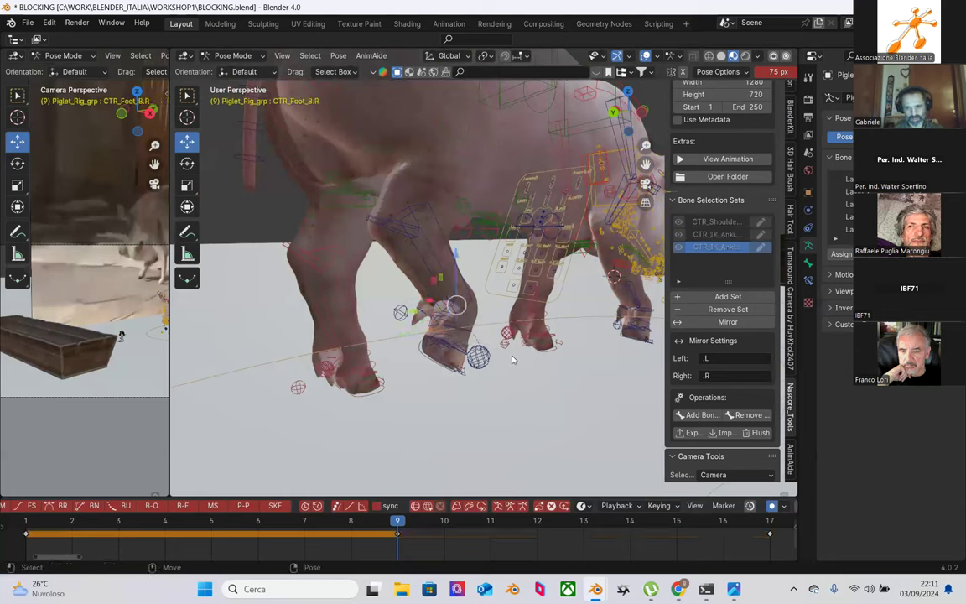
pyautogui.click(728, 296)
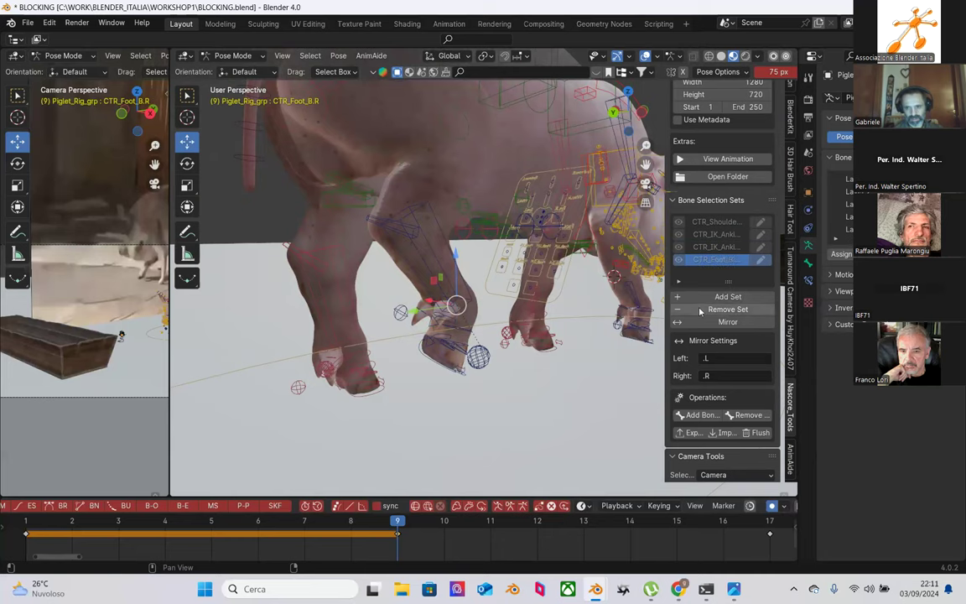
pyautogui.click(452, 340)
pyautogui.click(728, 295)
pyautogui.press('r')
pyautogui.click(466, 338)
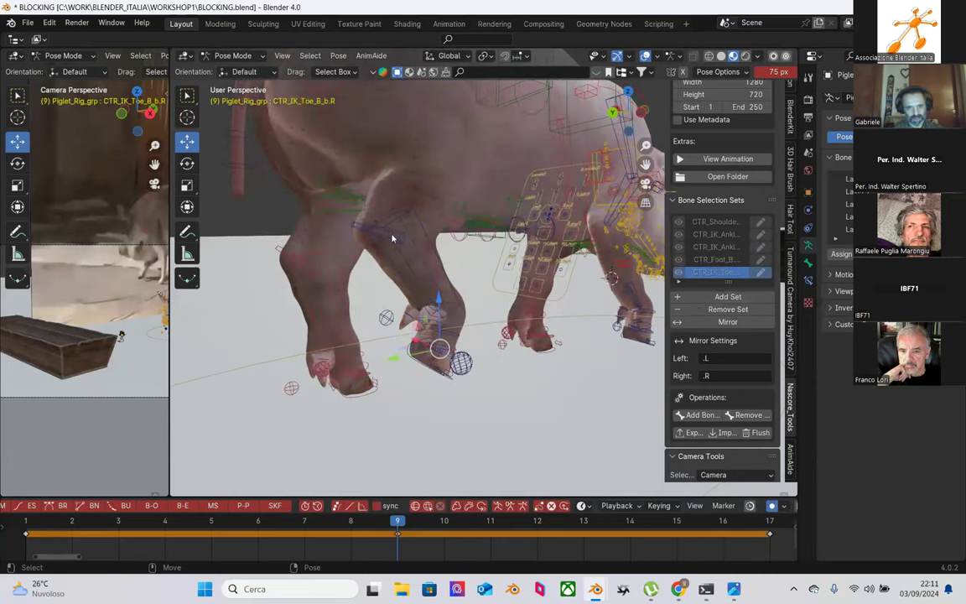
pyautogui.click(398, 237)
pyautogui.click(749, 300)
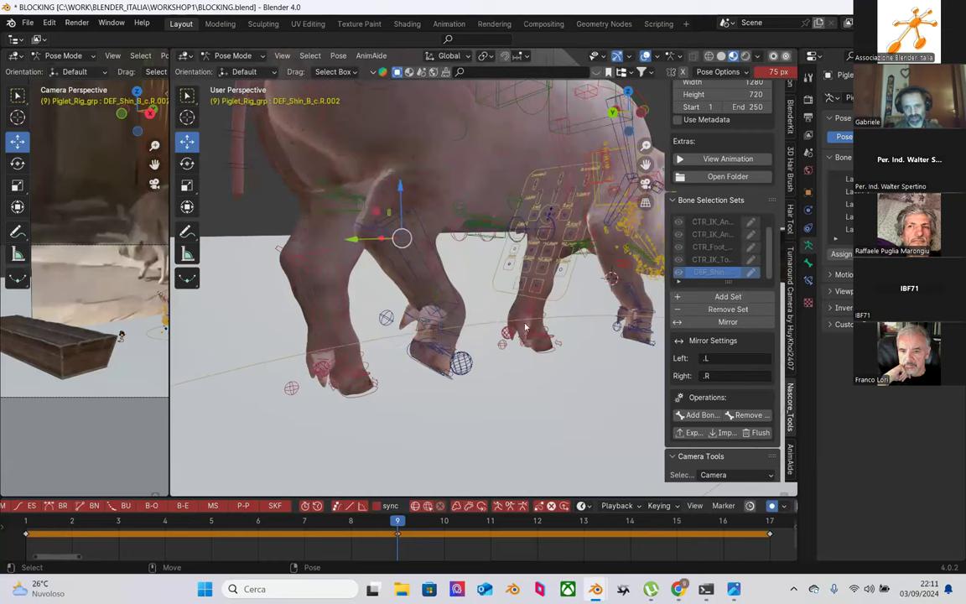
# Step: Mirror the selection sets to the other side and try the foot, IK toe, shin and IK ankle sets
pyautogui.click(728, 324)
pyautogui.click(724, 238)
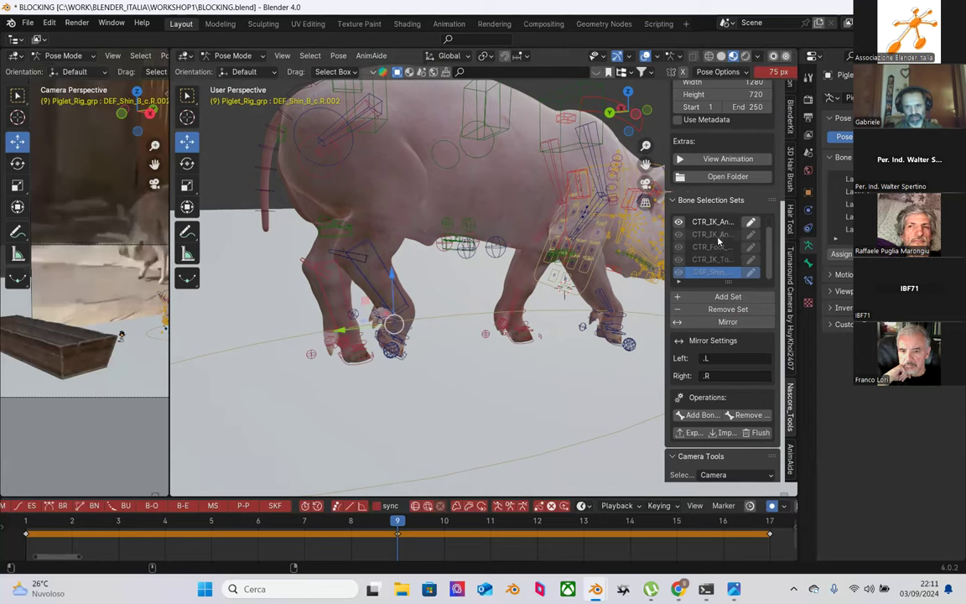
pyautogui.click(726, 323)
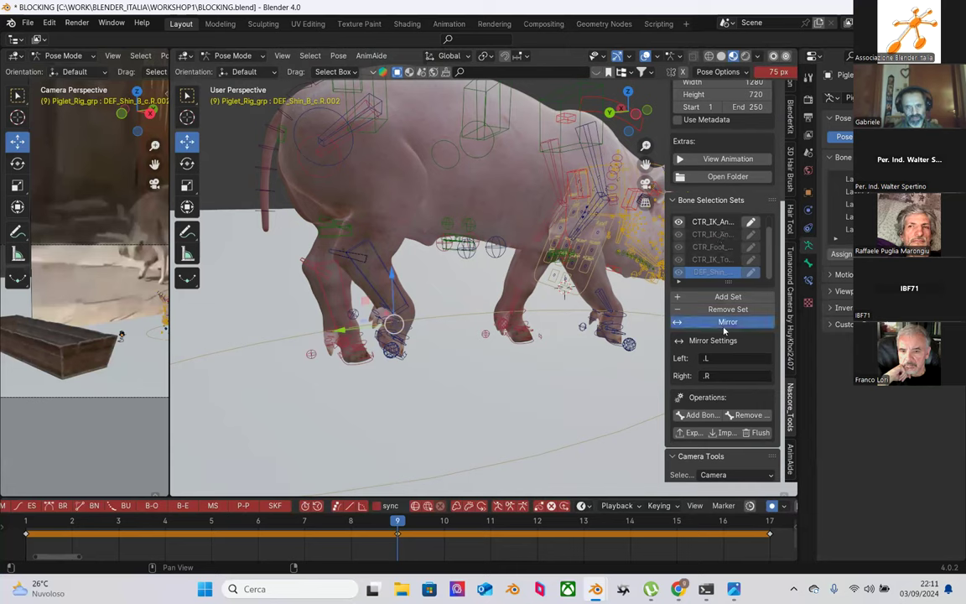
pyautogui.click(711, 246)
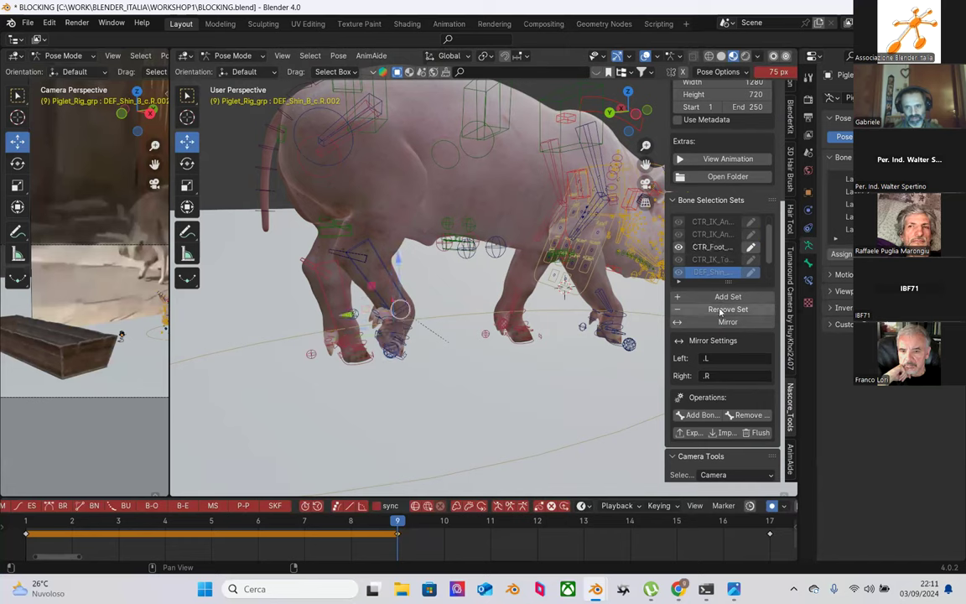
pyautogui.click(715, 260)
pyautogui.click(727, 324)
pyautogui.click(712, 272)
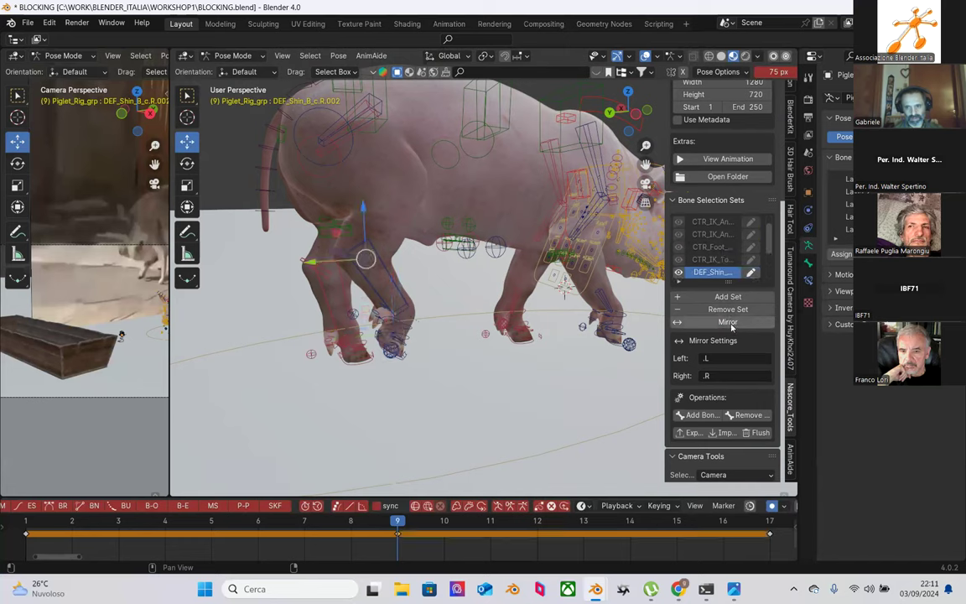
pyautogui.scroll(-3, 721, 263)
pyautogui.click(716, 248)
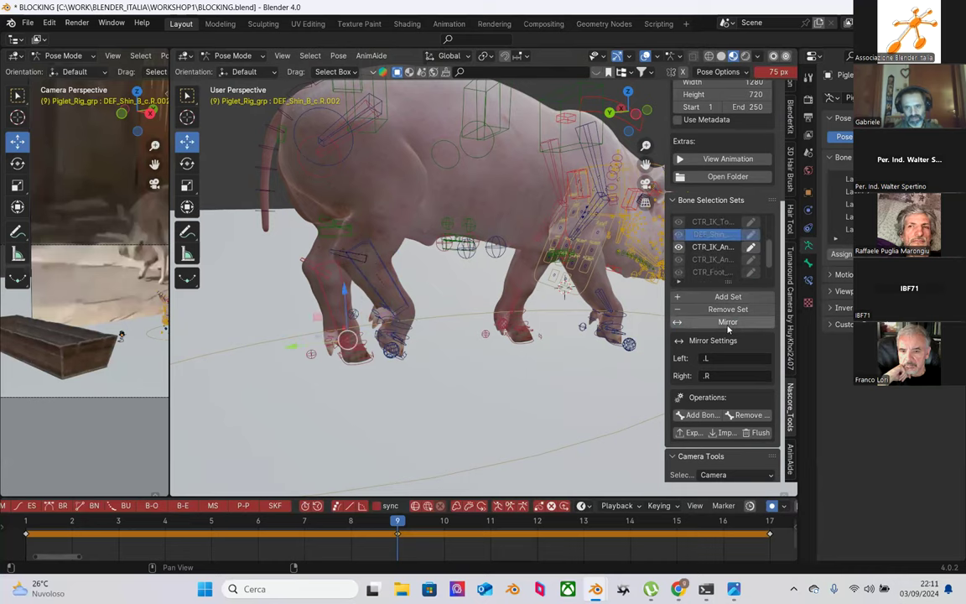
pyautogui.click(716, 259)
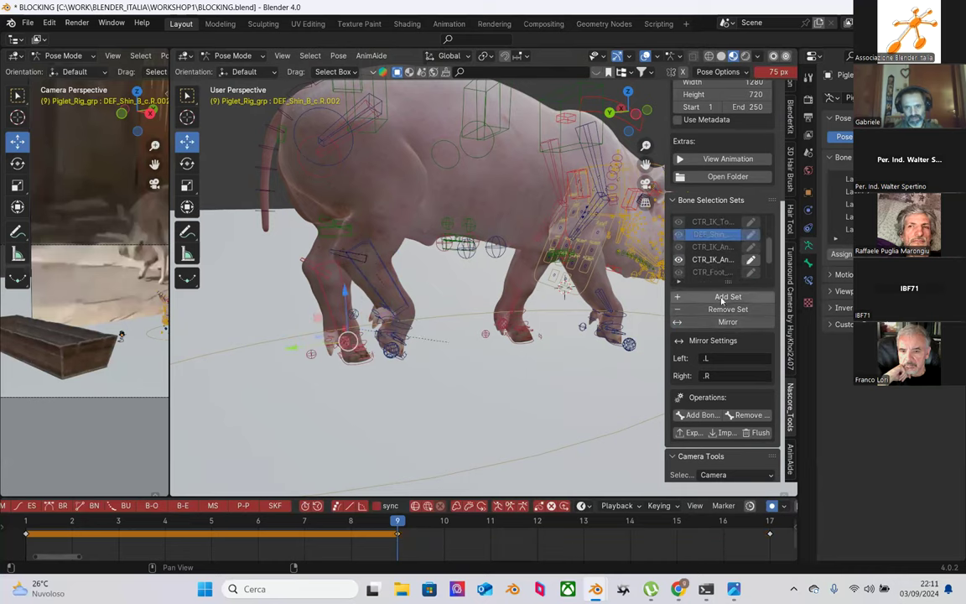
pyautogui.scroll(3, 316, 335)
pyautogui.scroll(-4, 316, 336)
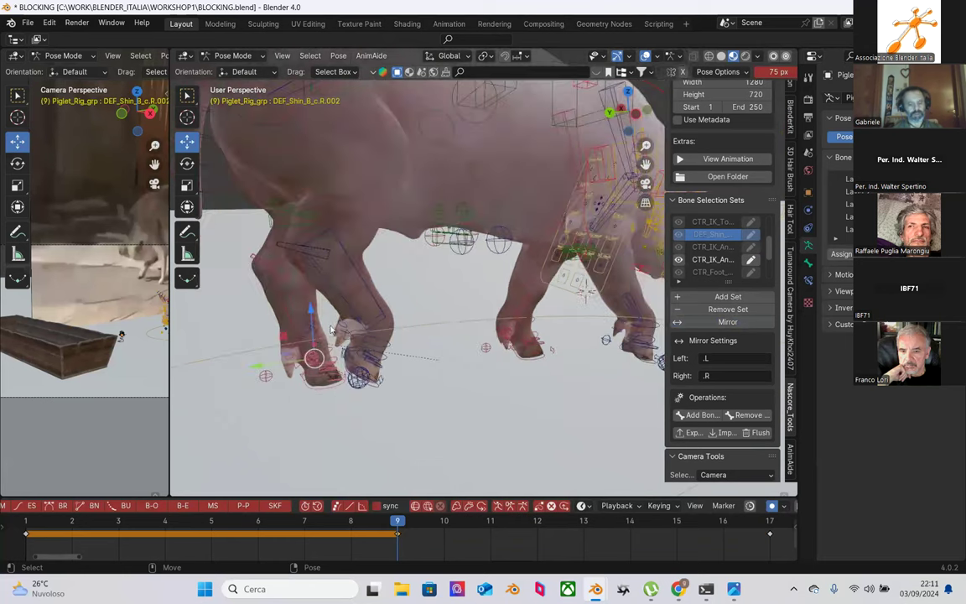
# Step: Select CTR_IK_Shin_B.R, then the right hind foot control CTR_Foot_B.R at frame 9
pyautogui.moveTo(389, 290); pyautogui.dragTo(446, 295, button='middle')
pyautogui.click(437, 287)
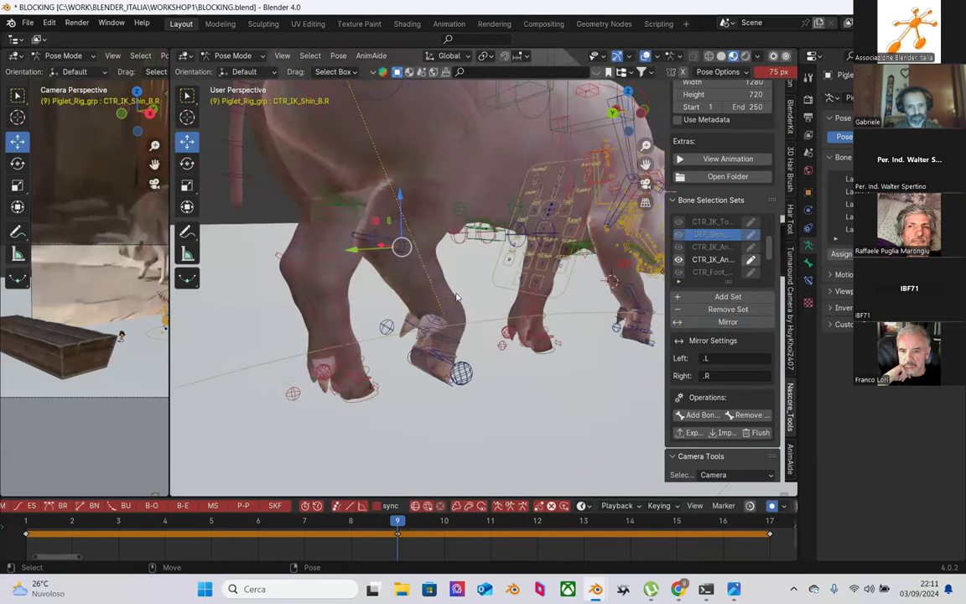
pyautogui.click(452, 287)
pyautogui.click(444, 284)
pyautogui.click(426, 362)
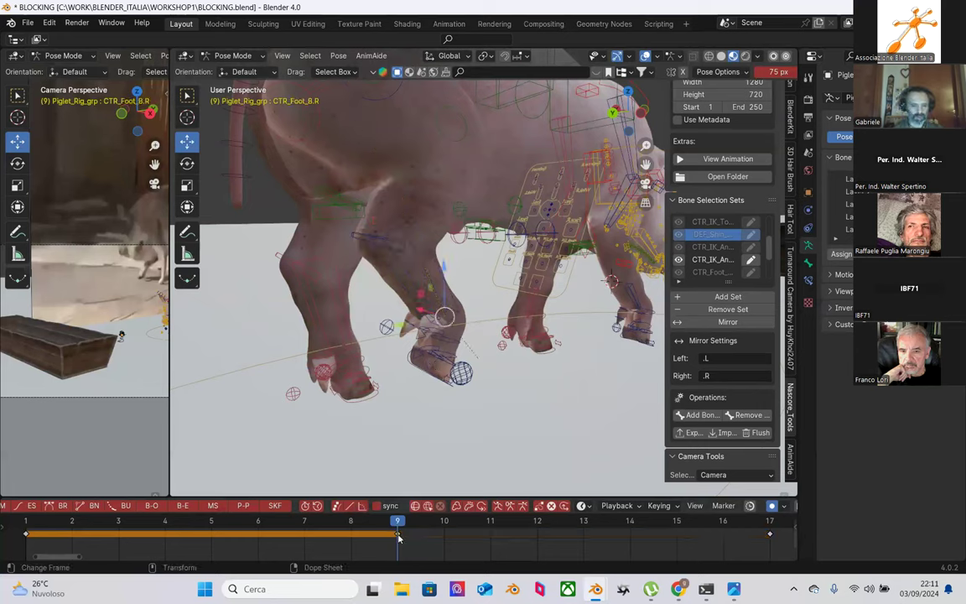
# Step: Paste the copied keyframes for the left hind foot control CTR_Foot_B.L at frame 9
pyautogui.rightClick(352, 421)
pyautogui.click(370, 406)
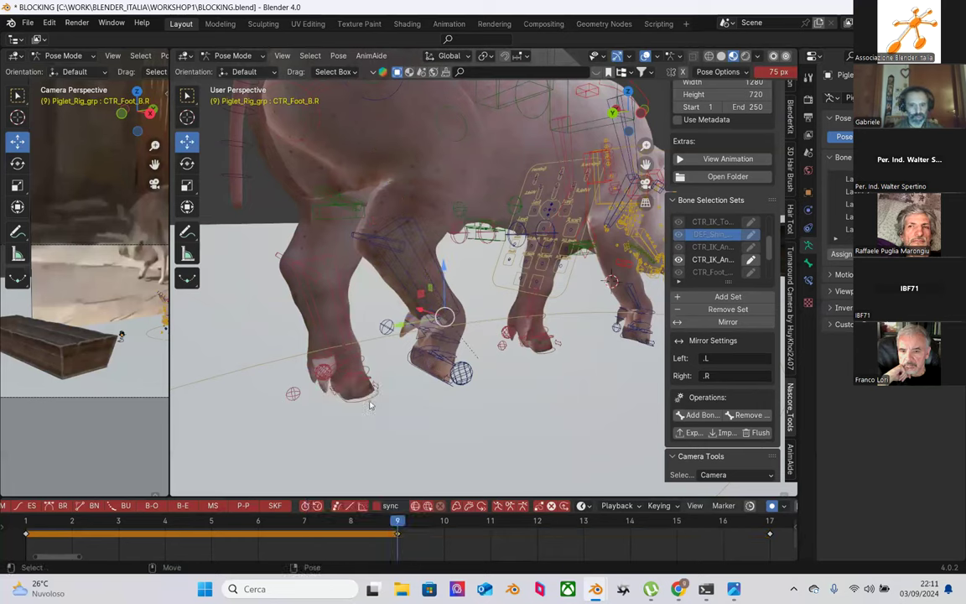
pyautogui.click(364, 404)
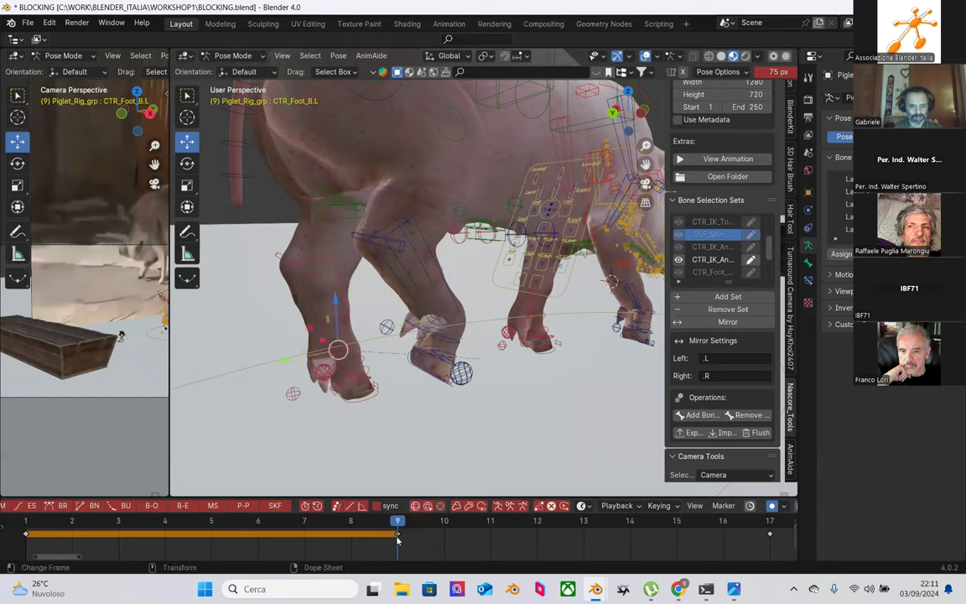
pyautogui.rightClick(398, 541)
pyautogui.click(379, 422)
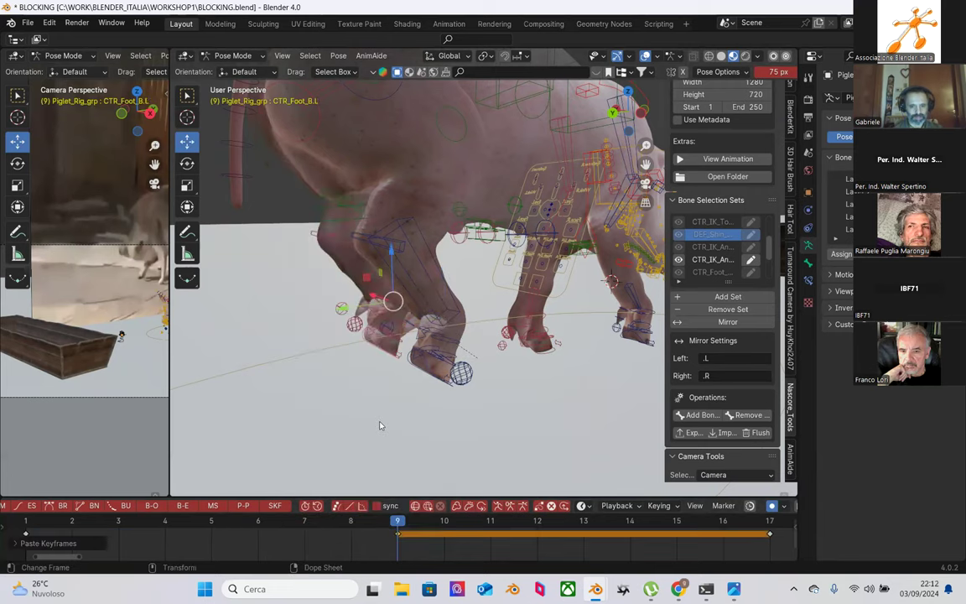
# Step: Copy the frame 1 keys, flip to the opposite hind foot, and paste them at frame 9
pyautogui.click(32, 522)
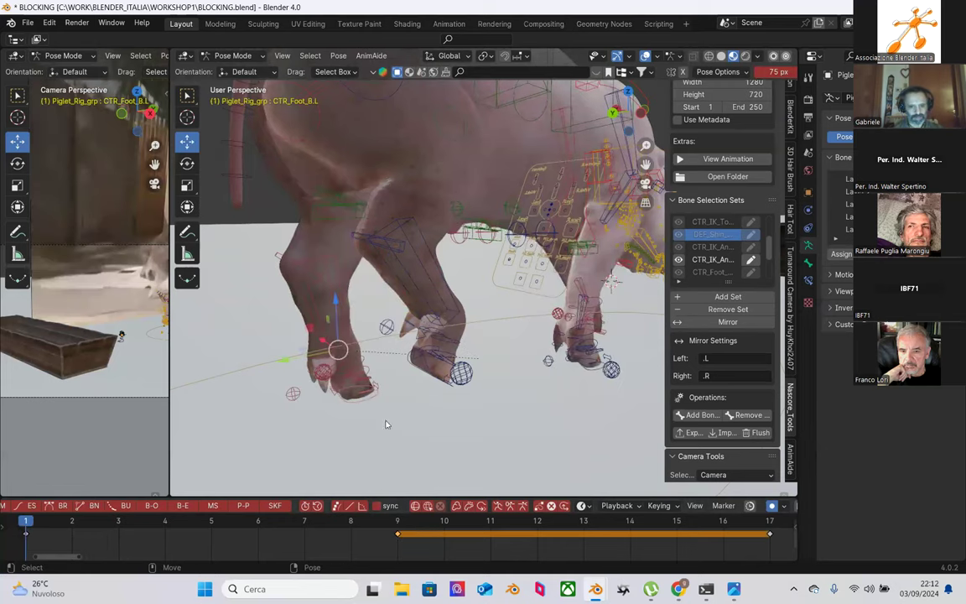
pyautogui.click(28, 534)
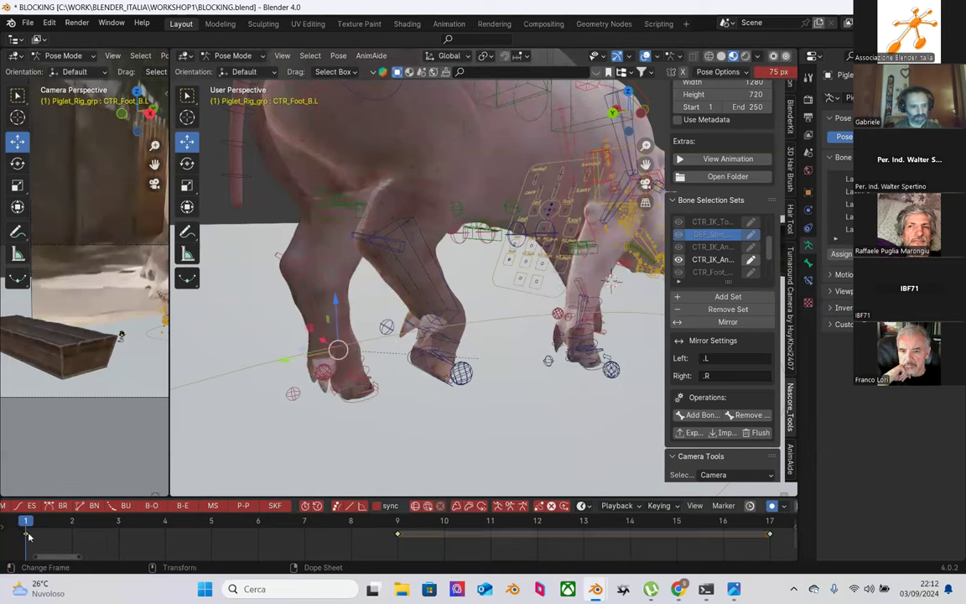
pyautogui.rightClick(28, 534)
pyautogui.click(35, 409)
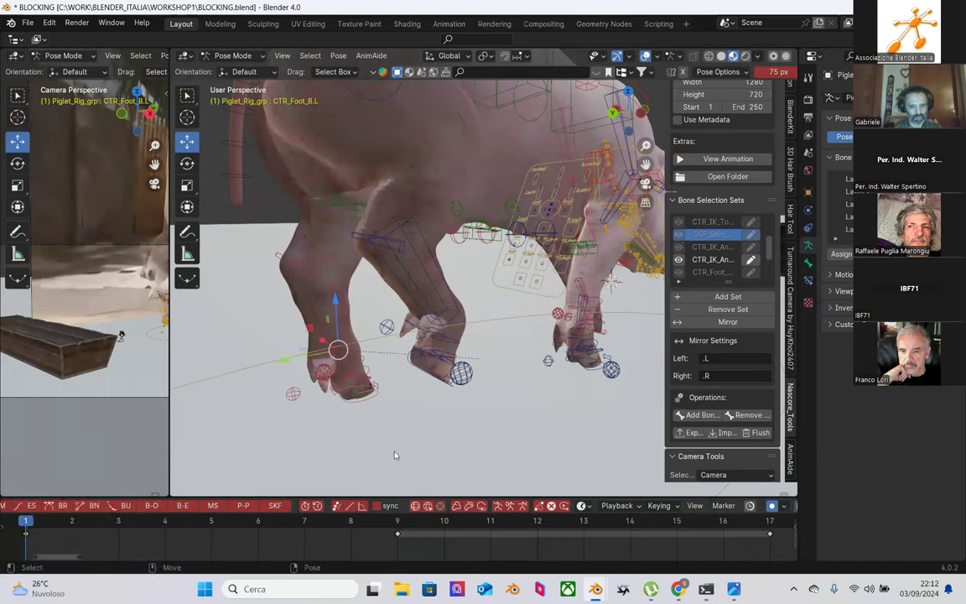
pyautogui.click(397, 534)
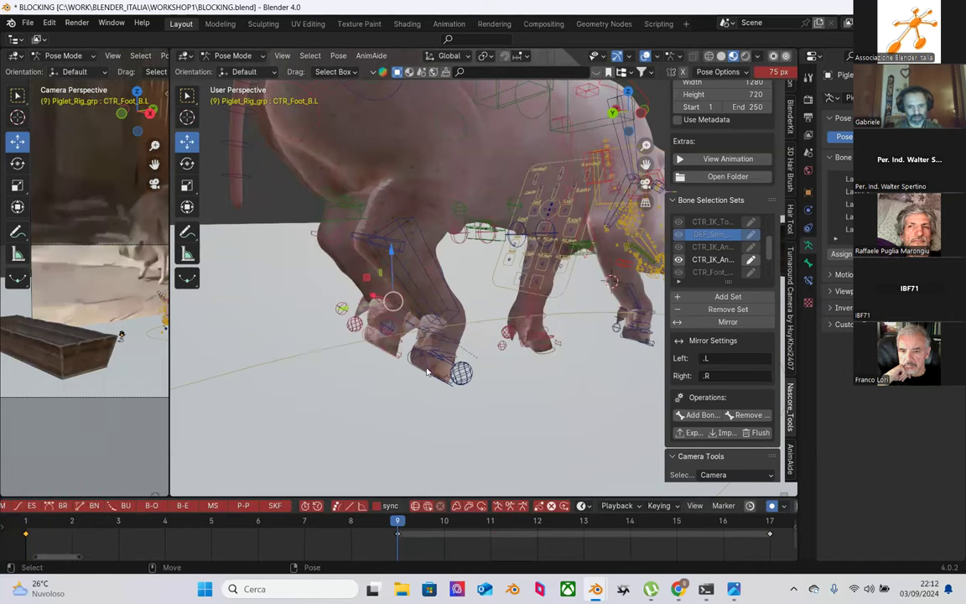
pyautogui.hotkey('ctrl', 'shift', 'm')
pyautogui.rightClick(397, 535)
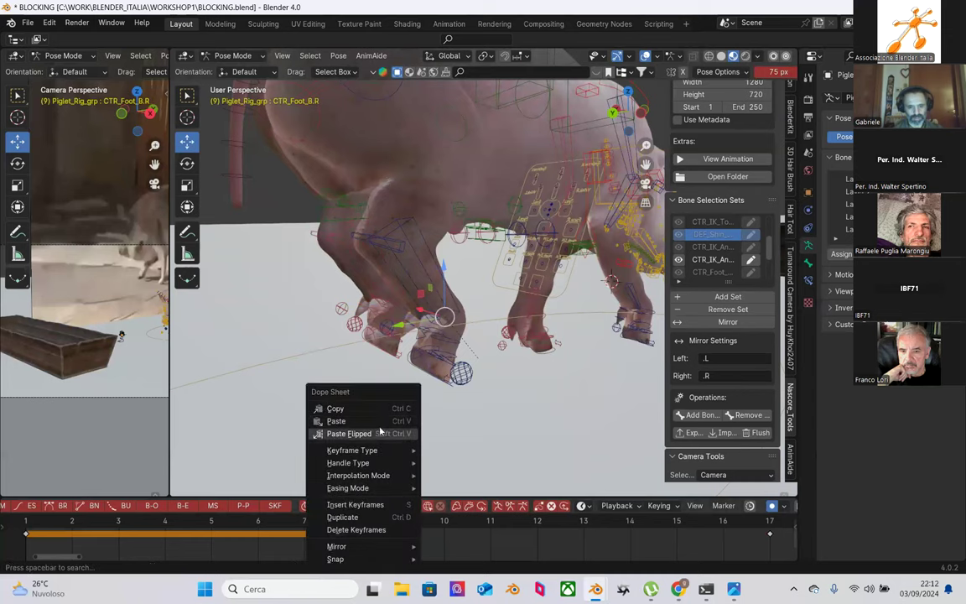
pyautogui.click(336, 420)
# Step: Scrub through frames 1 to 17 to review the step and delete the stray keyframes at frame 17
pyautogui.moveTo(479, 430); pyautogui.dragTo(498, 361, button='middle')
pyautogui.moveTo(29, 521); pyautogui.dragTo(397, 520)
pyautogui.moveTo(457, 420); pyautogui.dragTo(496, 403, button='middle')
pyautogui.scroll(-2, 496, 402)
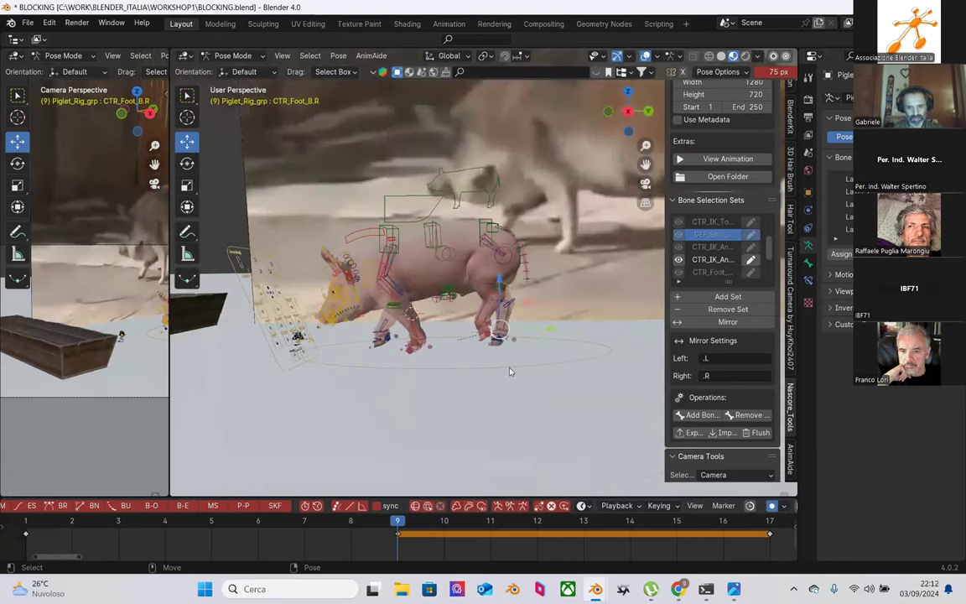
pyautogui.click(459, 348)
pyautogui.moveTo(398, 521); pyautogui.dragTo(785, 525)
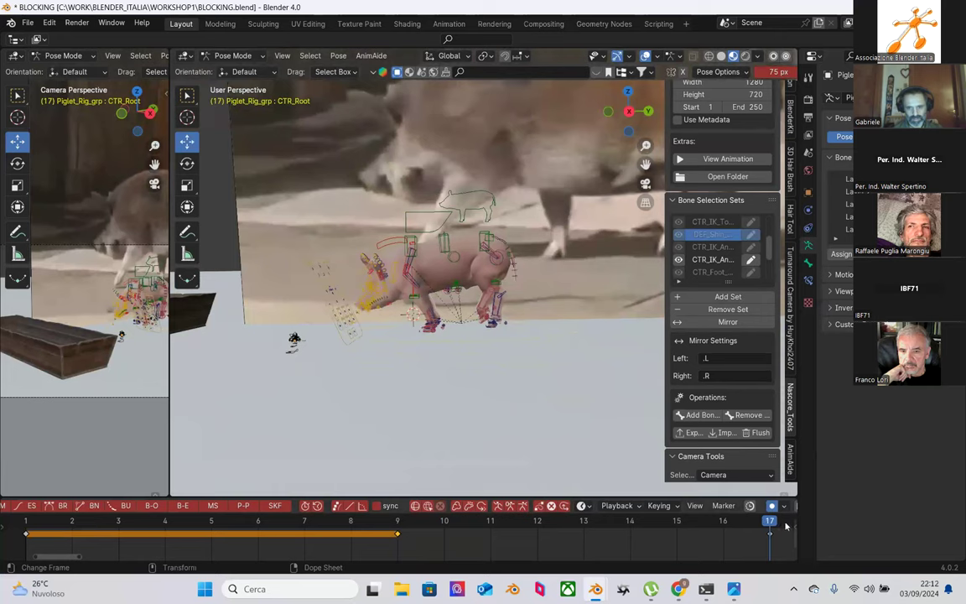
pyautogui.click(763, 557)
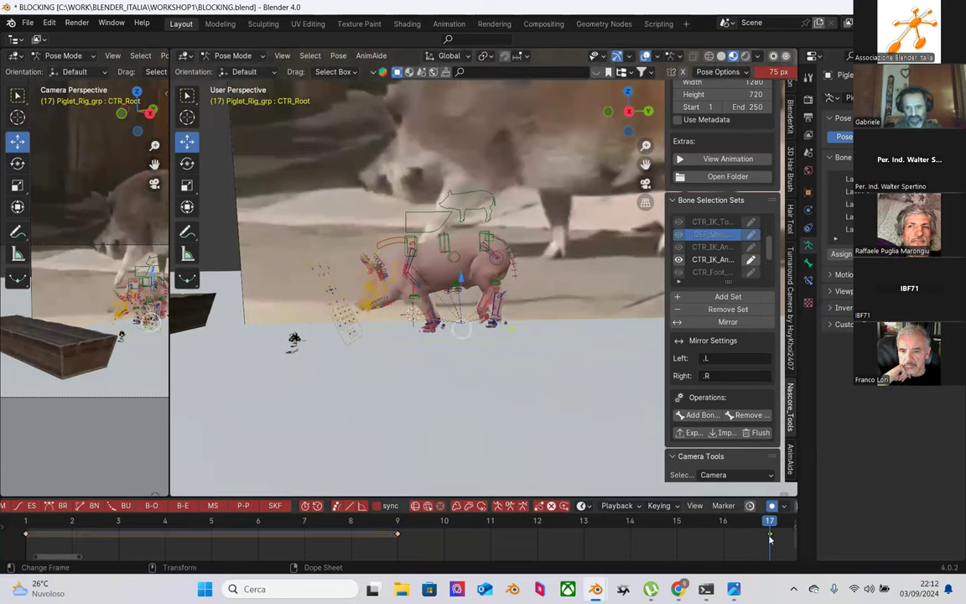
pyautogui.rightClick(770, 538)
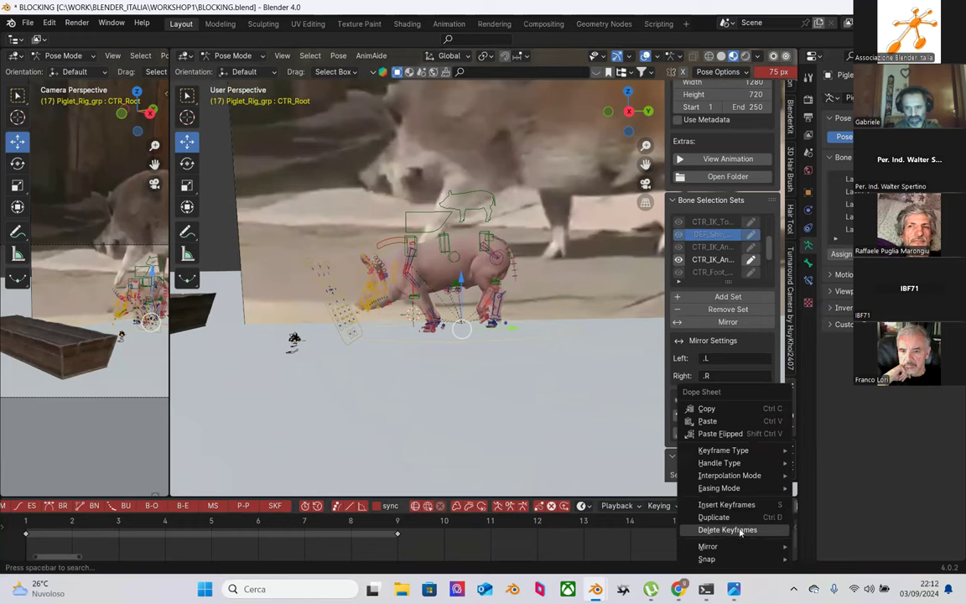
pyautogui.click(737, 530)
pyautogui.moveTo(393, 530); pyautogui.dragTo(491, 523)
pyautogui.press('Left')
pyautogui.moveTo(450, 472); pyautogui.dragTo(377, 171, button='middle')
# Step: Copy the whole rig's frame 1 pose and paste it at frame 17 to close the loop
pyautogui.press('a')
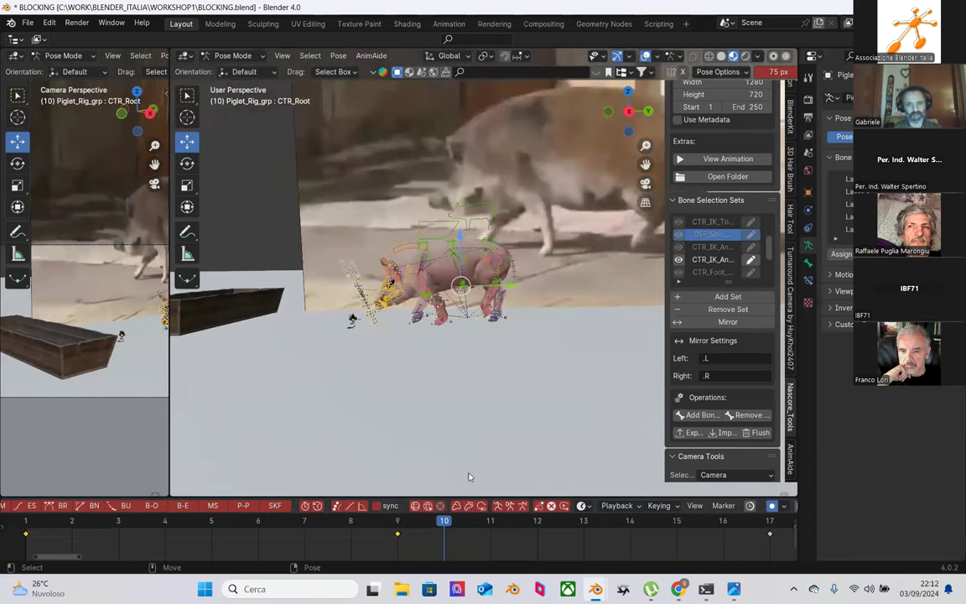
pyautogui.click(31, 521)
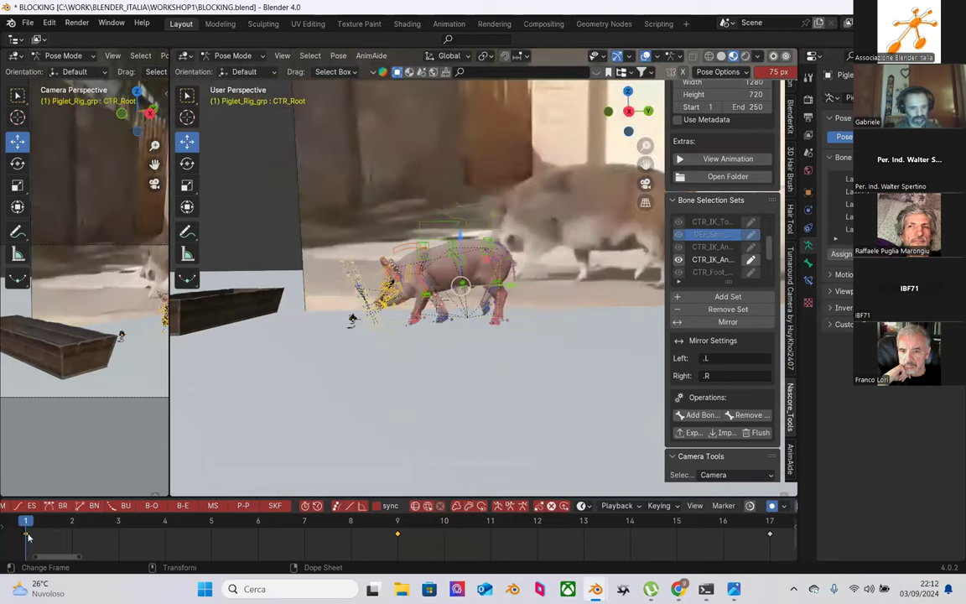
pyautogui.rightClick(25, 534)
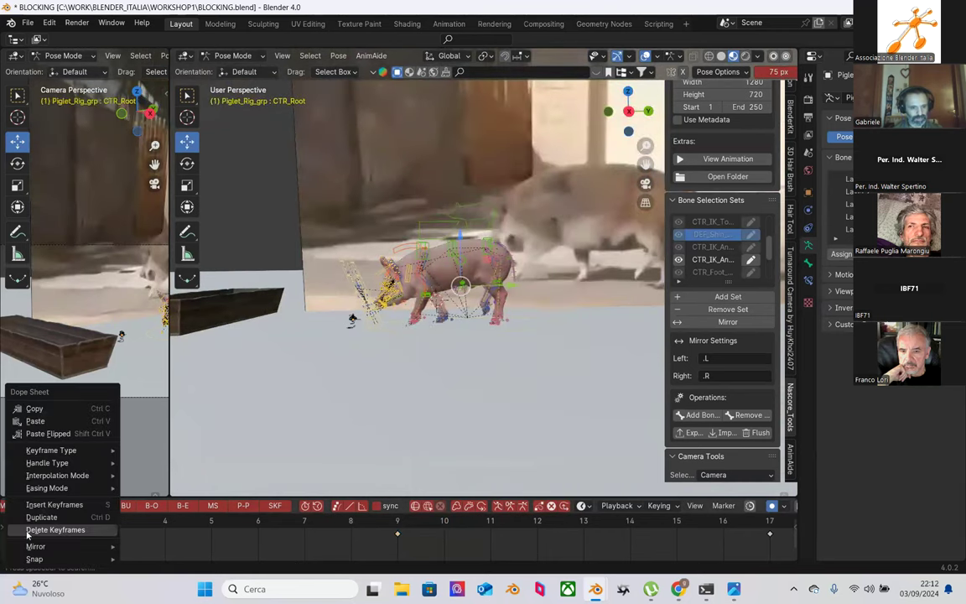
pyautogui.click(34, 409)
pyautogui.click(770, 530)
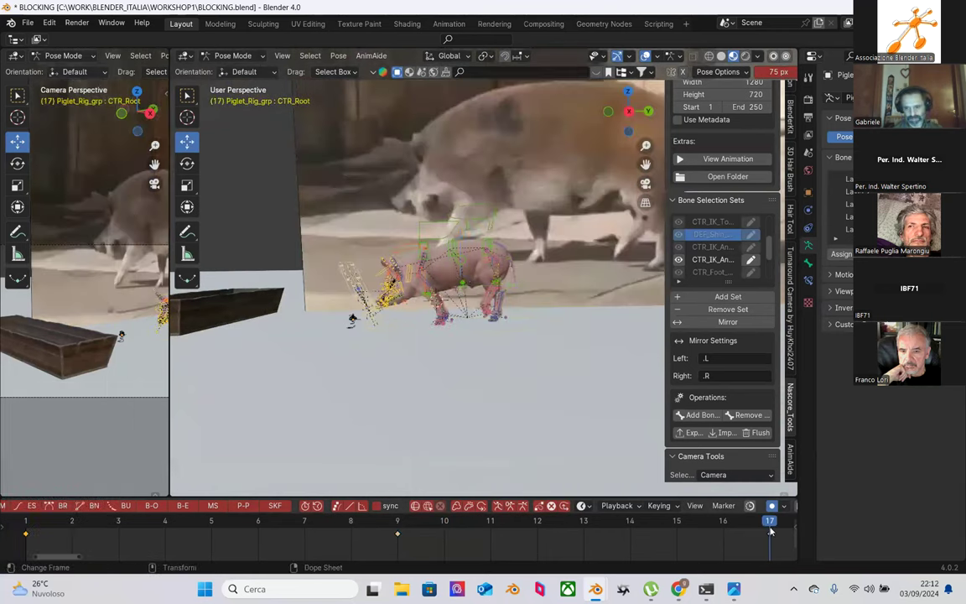
pyautogui.rightClick(770, 537)
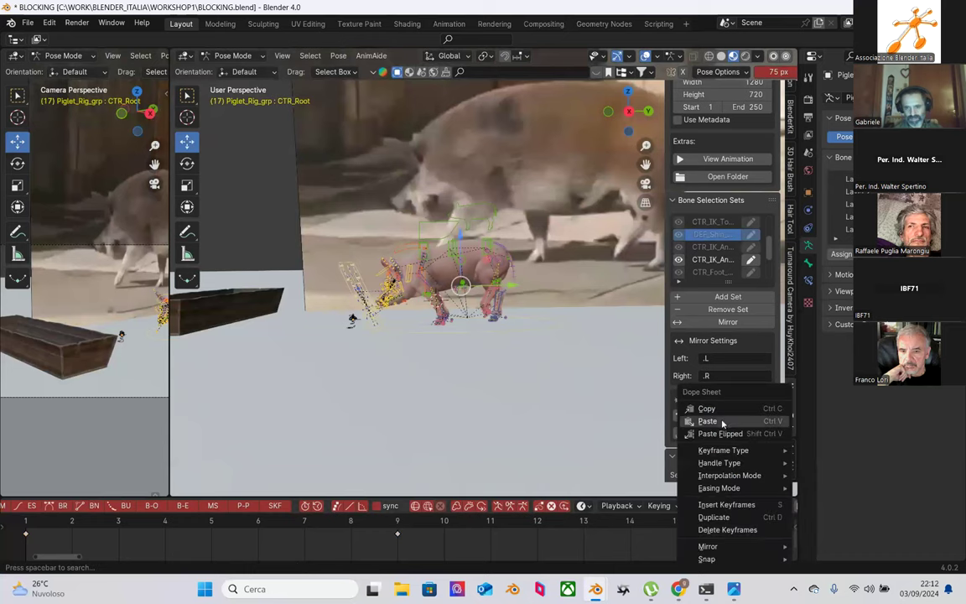
pyautogui.click(717, 422)
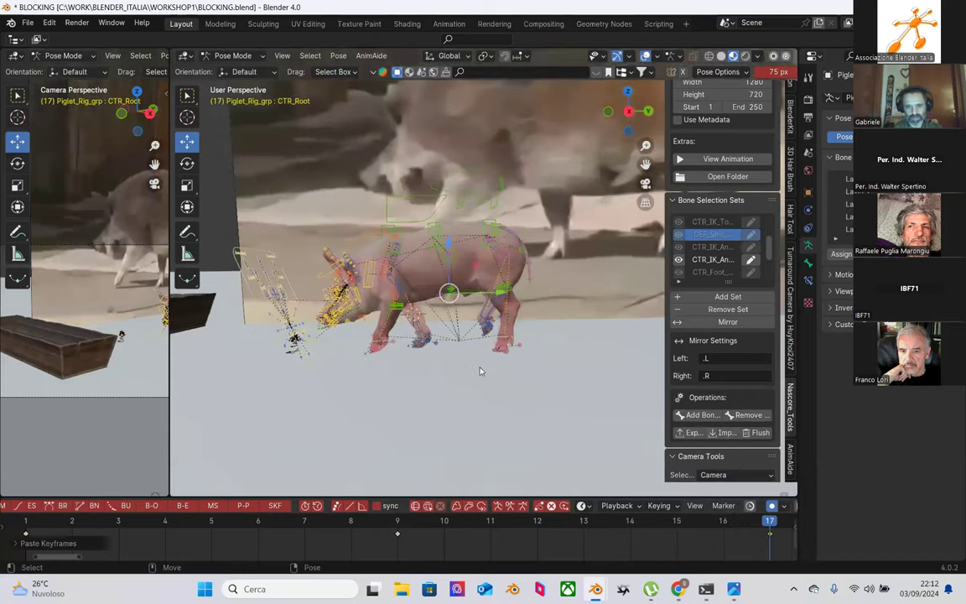
pyautogui.click(26, 522)
# Step: Play the walk animation and check the poses at frames 1, 9 and 17
pyautogui.press('space')
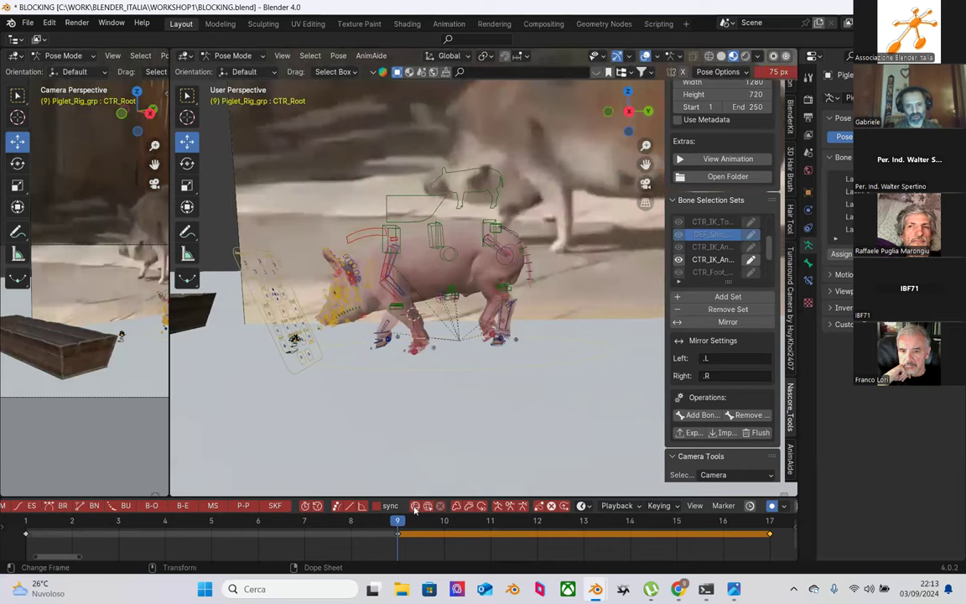
pyautogui.click(26, 524)
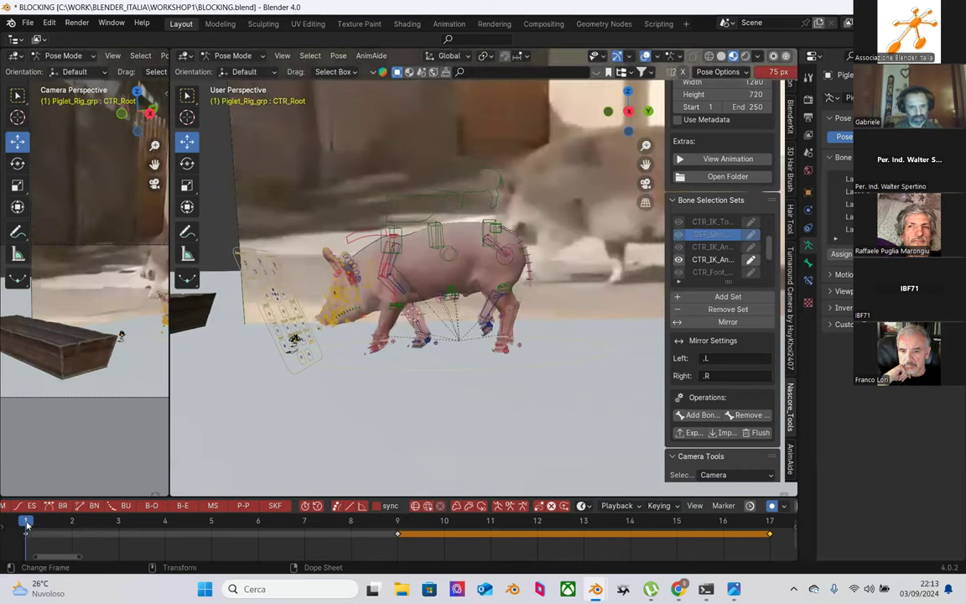
pyautogui.click(398, 523)
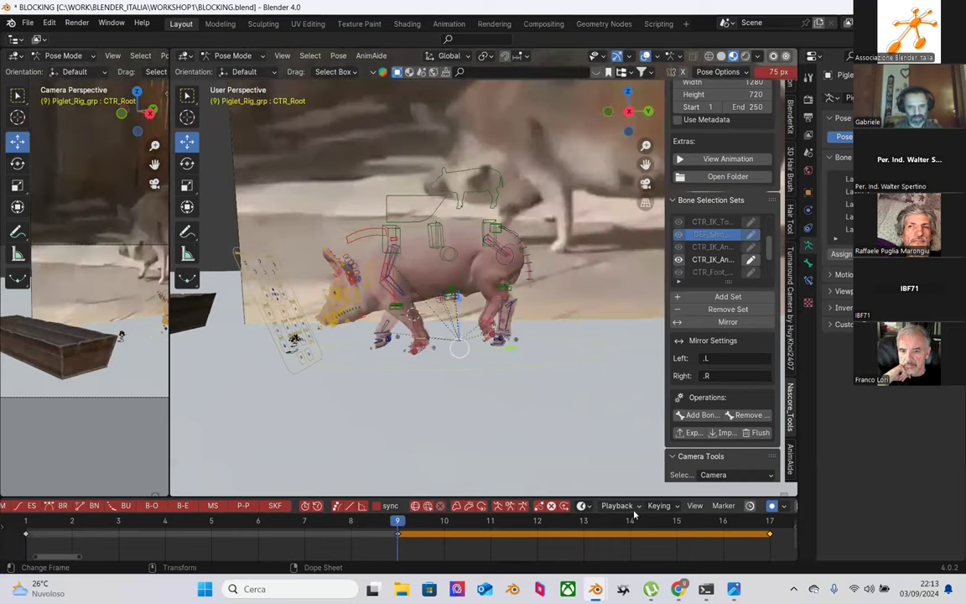
pyautogui.click(770, 523)
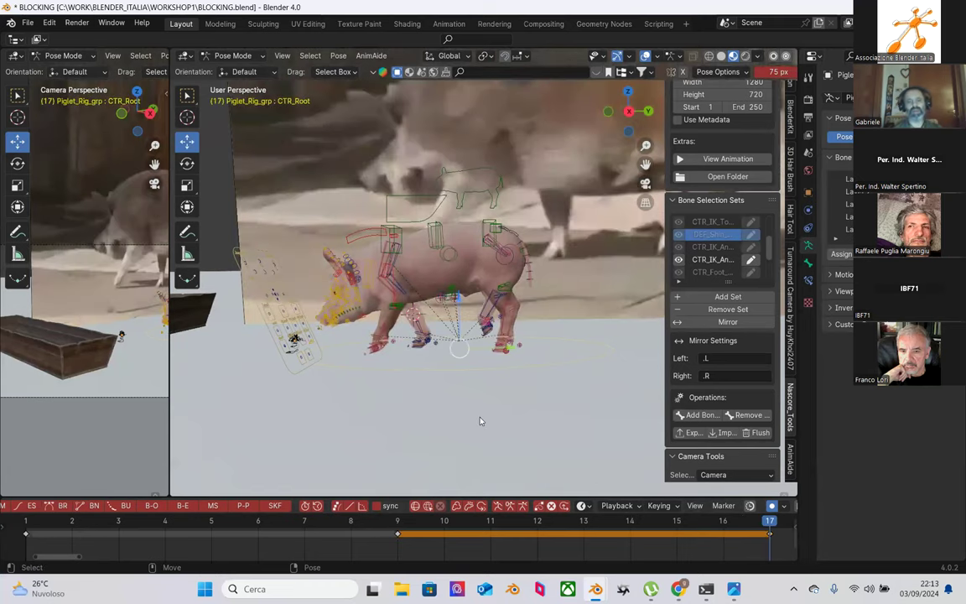
pyautogui.keyDown('ctrl'); pyautogui.moveTo(484, 409); pyautogui.dragTo(493, 342, button='middle'); pyautogui.keyUp('ctrl')
# Step: At frame 9, move the spine control CTR_spine_b about -0.0165 m along X
pyautogui.click(489, 317)
pyautogui.moveTo(479, 290); pyautogui.dragTo(401, 282, button='middle')
pyautogui.click(395, 249)
pyautogui.click(419, 534)
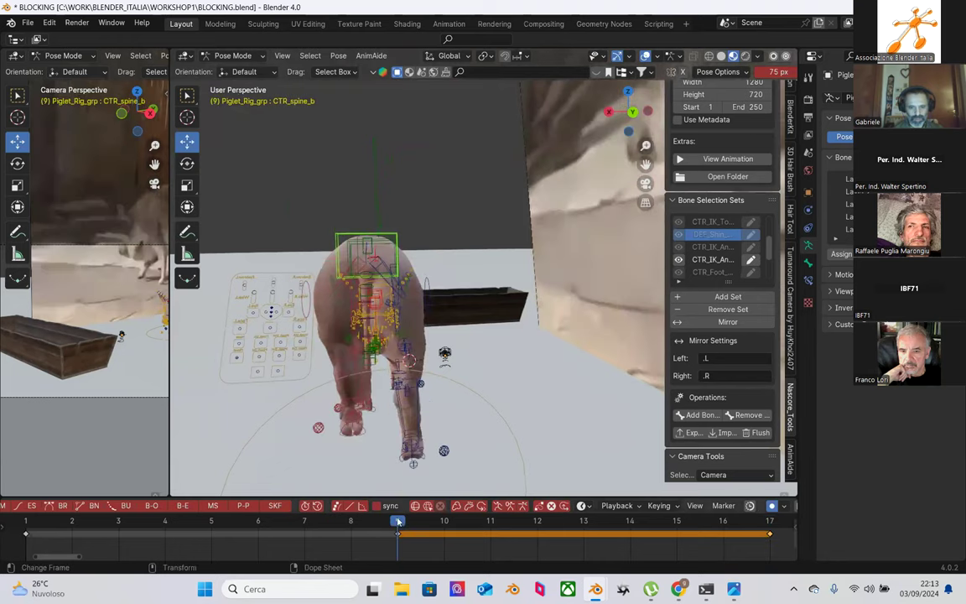
pyautogui.moveTo(319, 265)
pyautogui.mouseDown(button='middle')
pyautogui.moveTo(343, 261)
pyautogui.moveTo(307, 259)
pyautogui.mouseUp(button='middle')
pyautogui.moveTo(308, 259); pyautogui.dragTo(353, 277)
pyautogui.moveTo(353, 277); pyautogui.dragTo(319, 314, button='middle')
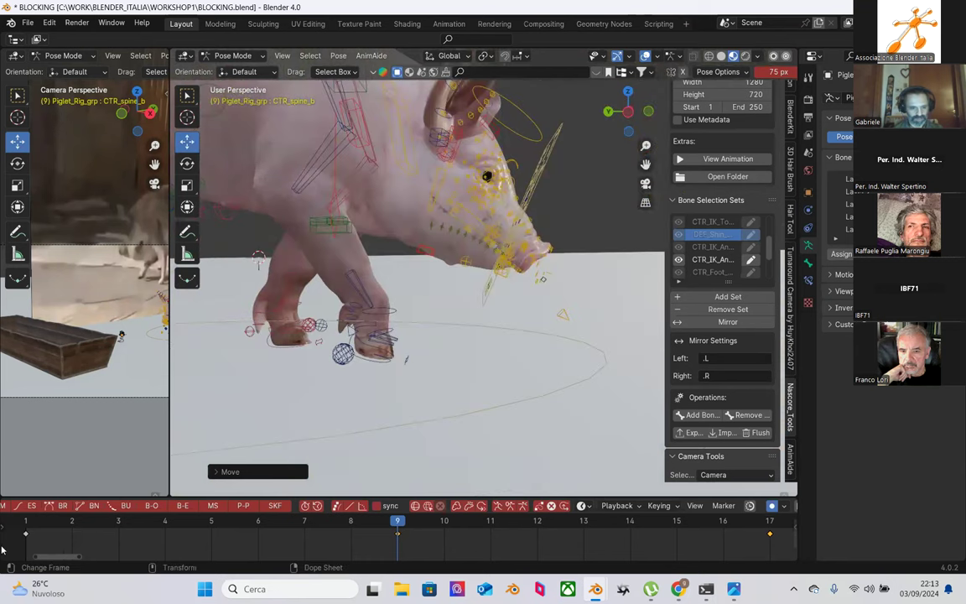
# Step: At frame 9, tilt the right tiptoe control CTR_OnTiptoe_R by about -3.6 degrees
pyautogui.click(27, 521)
pyautogui.click(397, 520)
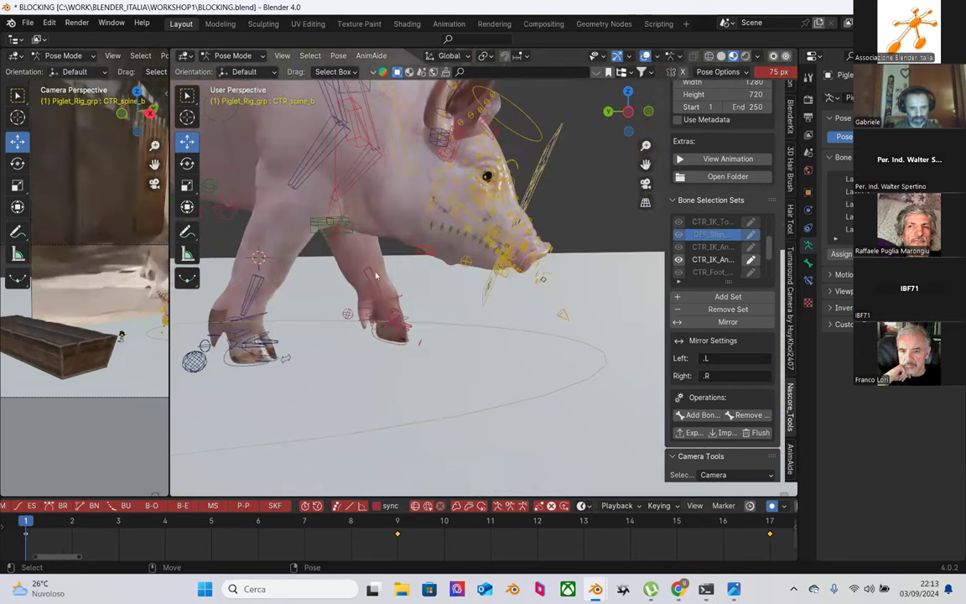
pyautogui.click(330, 260)
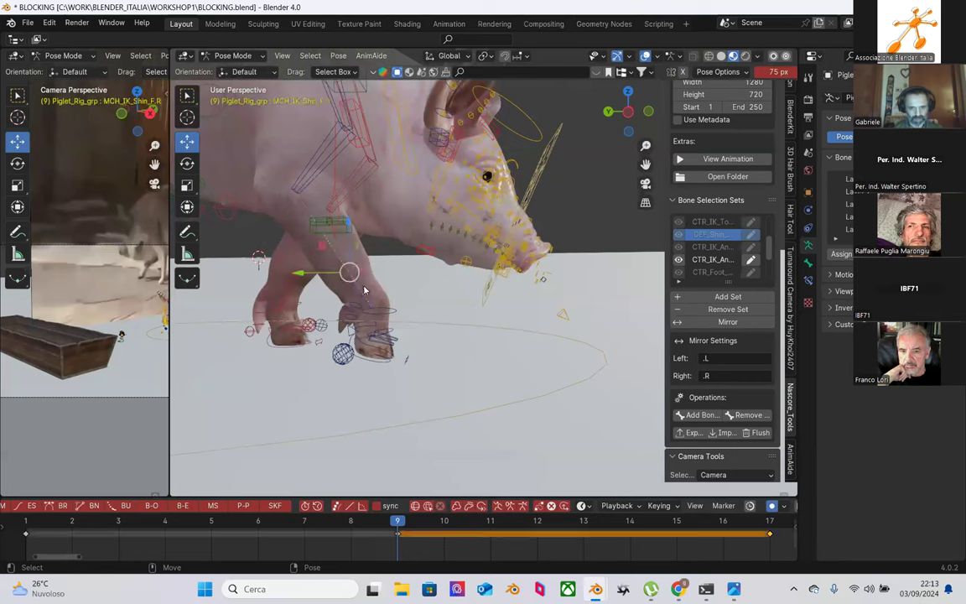
pyautogui.scroll(3, 382, 342)
pyautogui.scroll(-2, 334, 362)
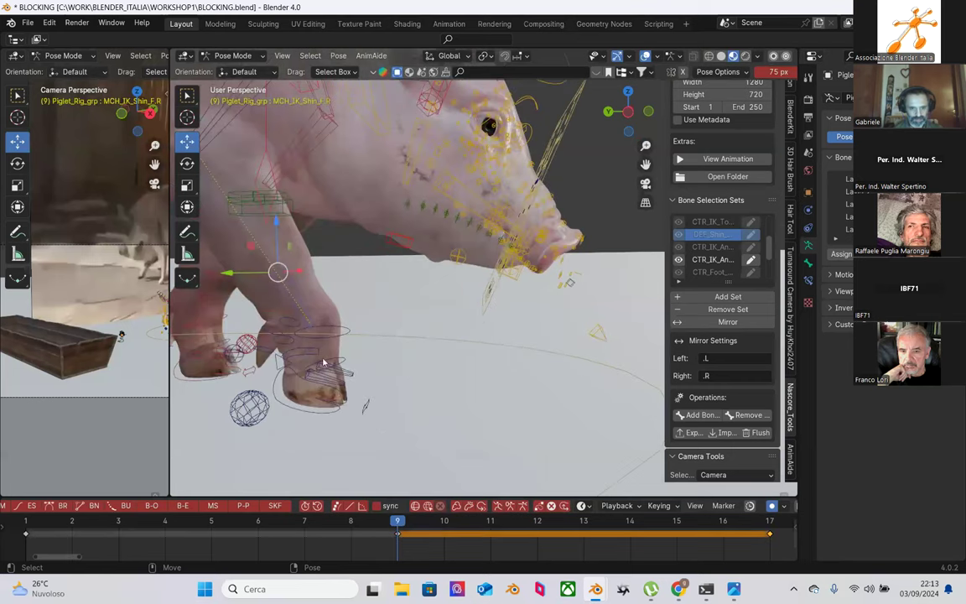
pyautogui.click(313, 353)
pyautogui.hotkey('shift', 'space')
pyautogui.press('r')
pyautogui.moveTo(320, 322); pyautogui.dragTo(343, 324)
# Step: Rotate the right front shin about 8 degrees, then scrub frames 2 to 6 to review
pyautogui.click(269, 278)
pyautogui.moveTo(279, 234); pyautogui.dragTo(312, 270)
pyautogui.moveTo(312, 270); pyautogui.dragTo(385, 331, button='middle')
pyautogui.moveTo(49, 526); pyautogui.dragTo(211, 529)
pyautogui.moveTo(515, 314); pyautogui.dragTo(276, 352, button='middle')
pyautogui.moveTo(169, 524); pyautogui.dragTo(303, 524)
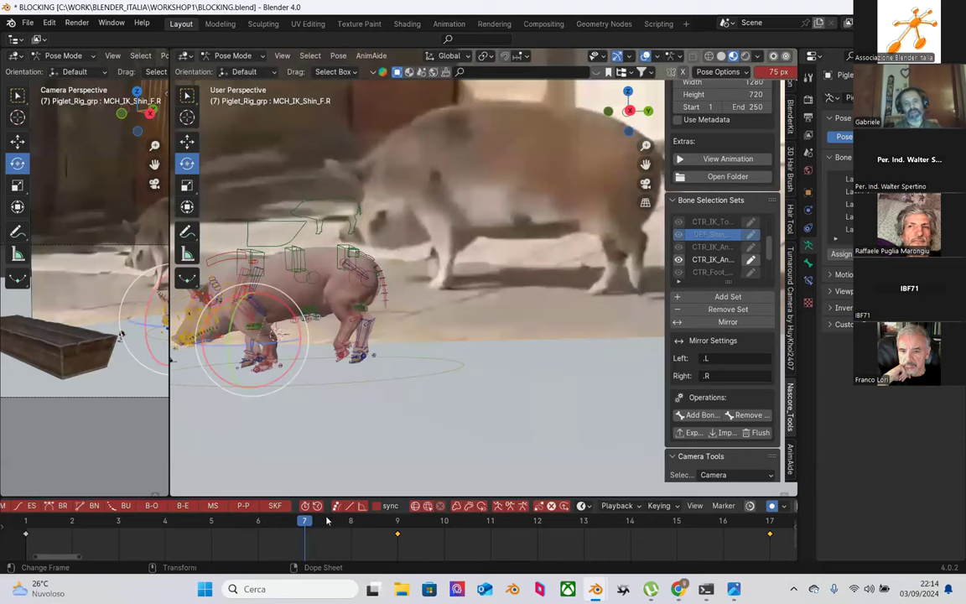
pyautogui.click(72, 526)
pyautogui.press('Right')
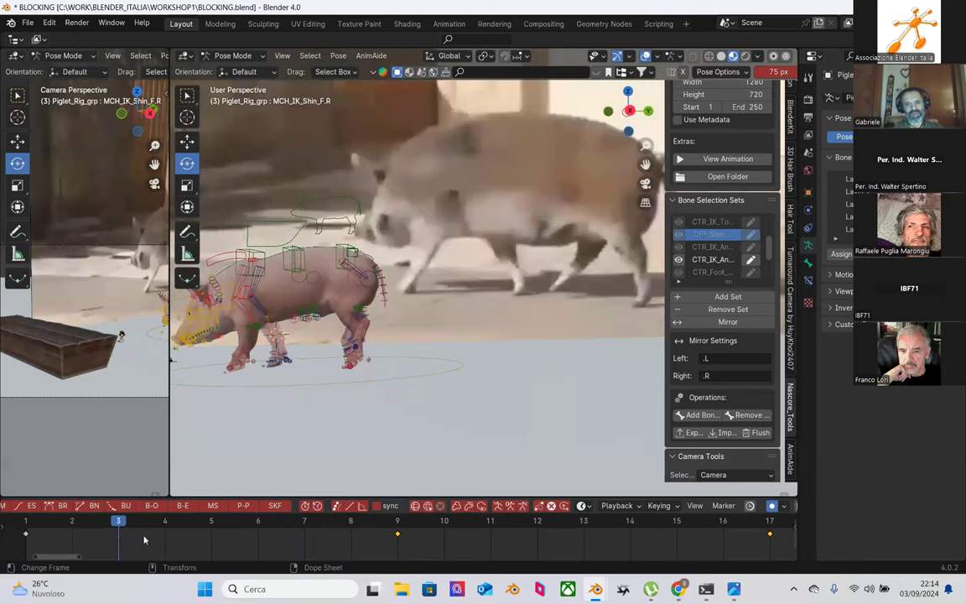
pyautogui.press('Right')
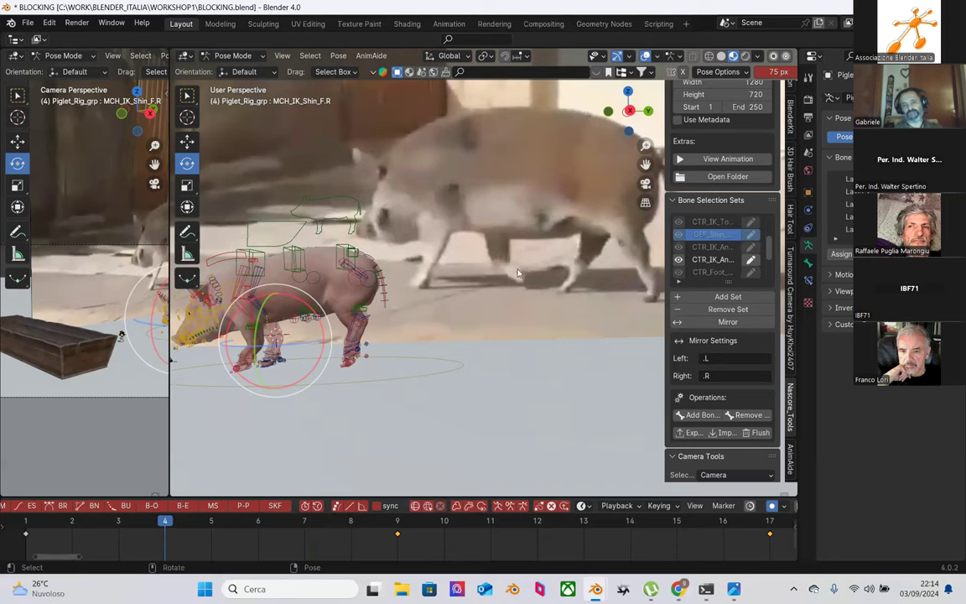
pyautogui.scroll(-1, 247, 537)
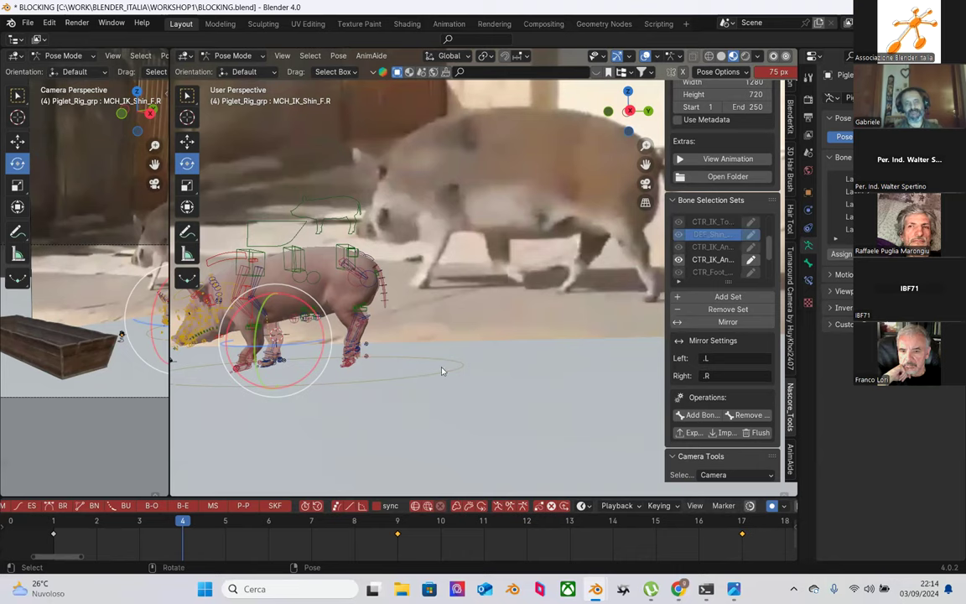
pyautogui.moveTo(197, 524); pyautogui.dragTo(307, 535)
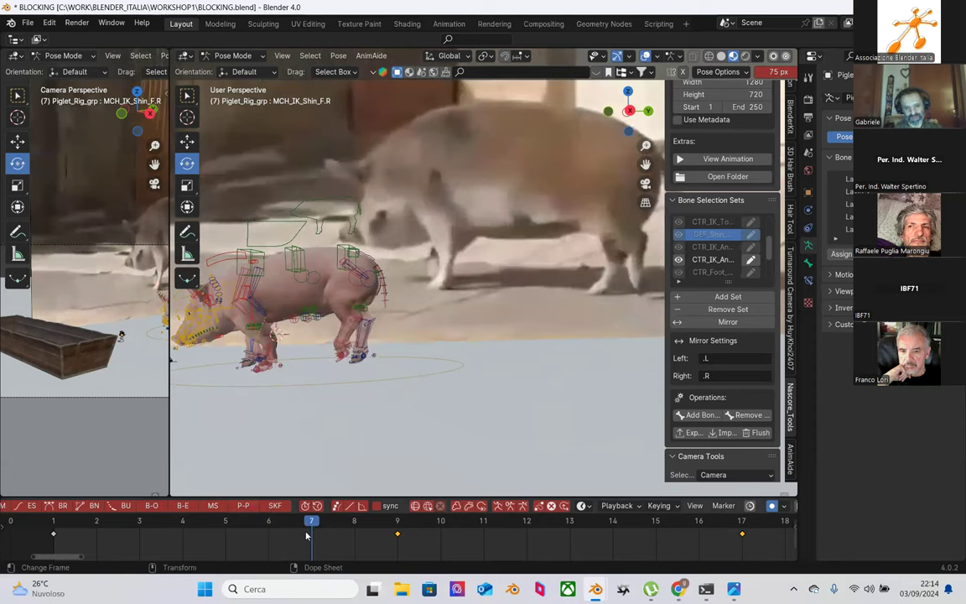
pyautogui.moveTo(296, 534); pyautogui.dragTo(188, 528)
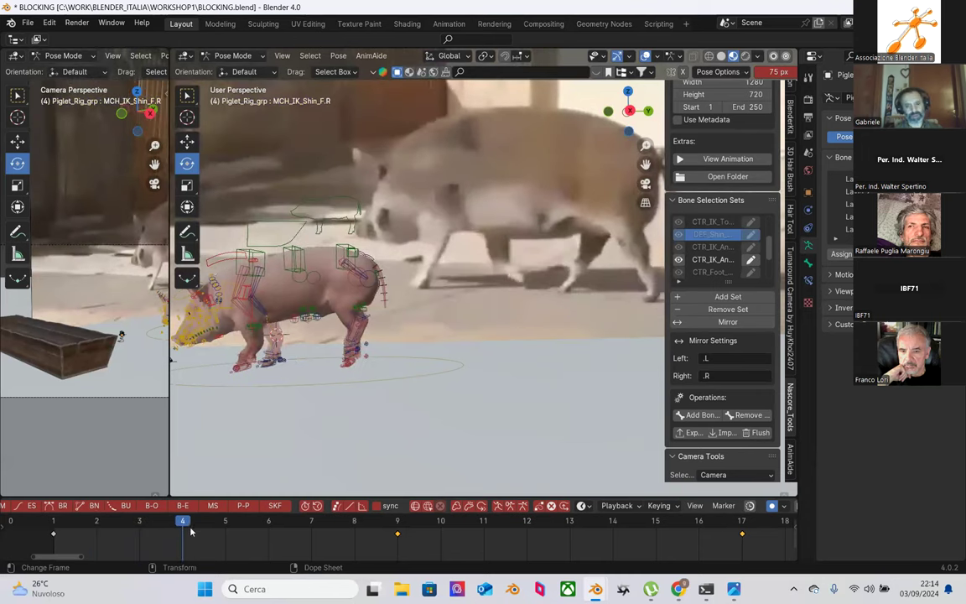
pyautogui.moveTo(183, 527); pyautogui.dragTo(207, 523)
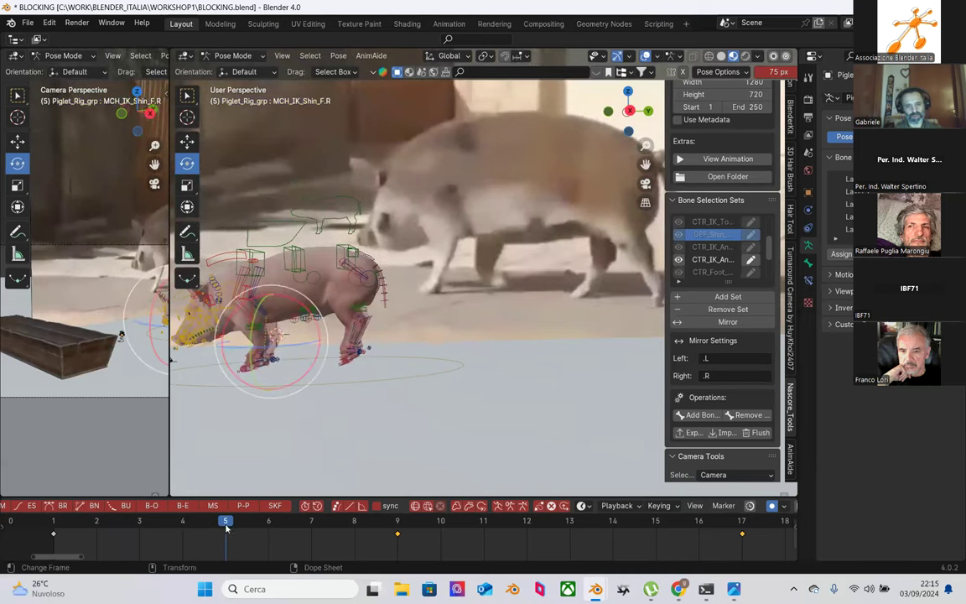
# Step: Scrub the playhead between frames 2 and 8, ending on frame 3, to compare with the boar footage
pyautogui.click(314, 522)
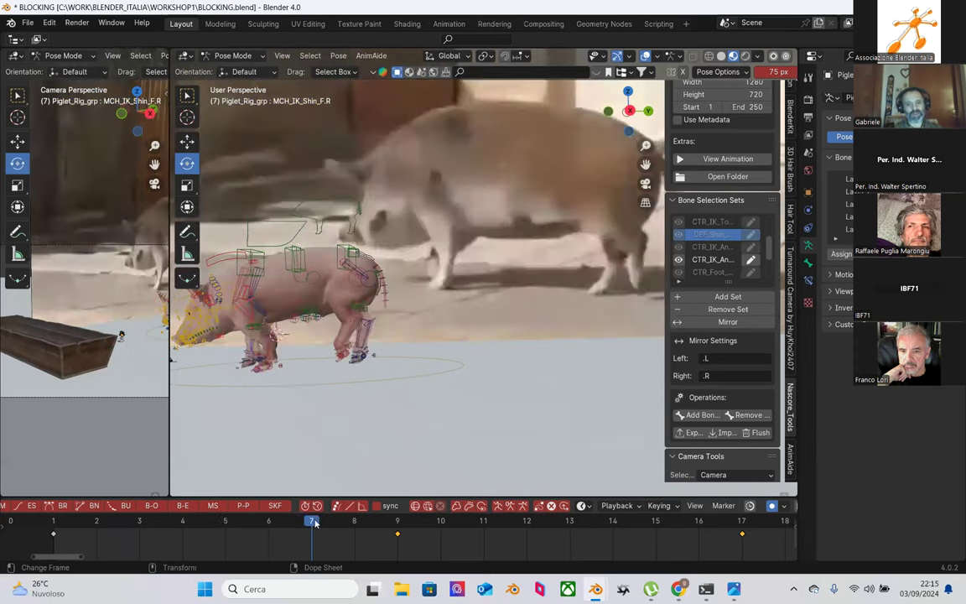
pyautogui.moveTo(205, 520); pyautogui.dragTo(140, 521)
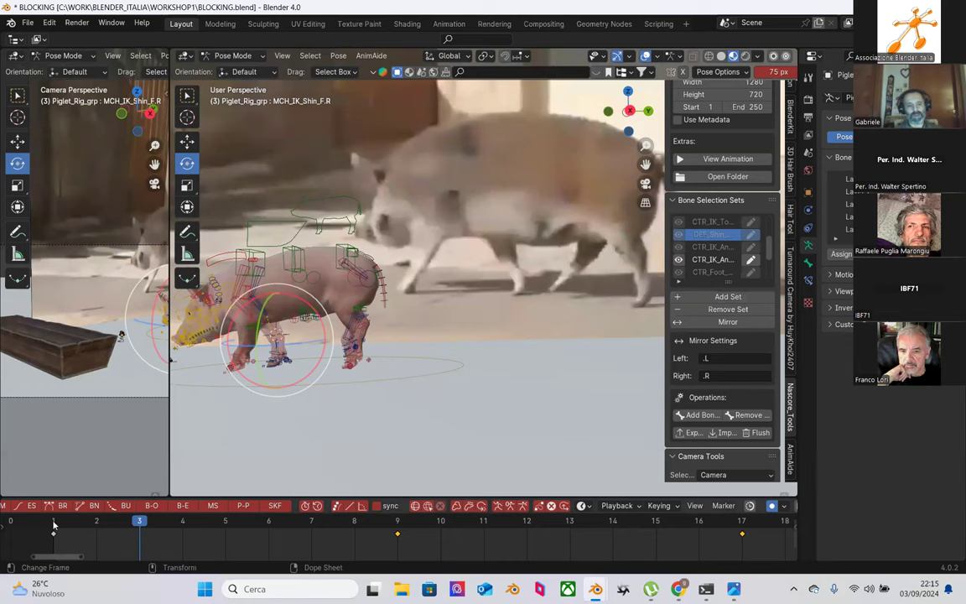
pyautogui.moveTo(56, 524); pyautogui.dragTo(209, 537)
pyautogui.moveTo(268, 530); pyautogui.dragTo(302, 535)
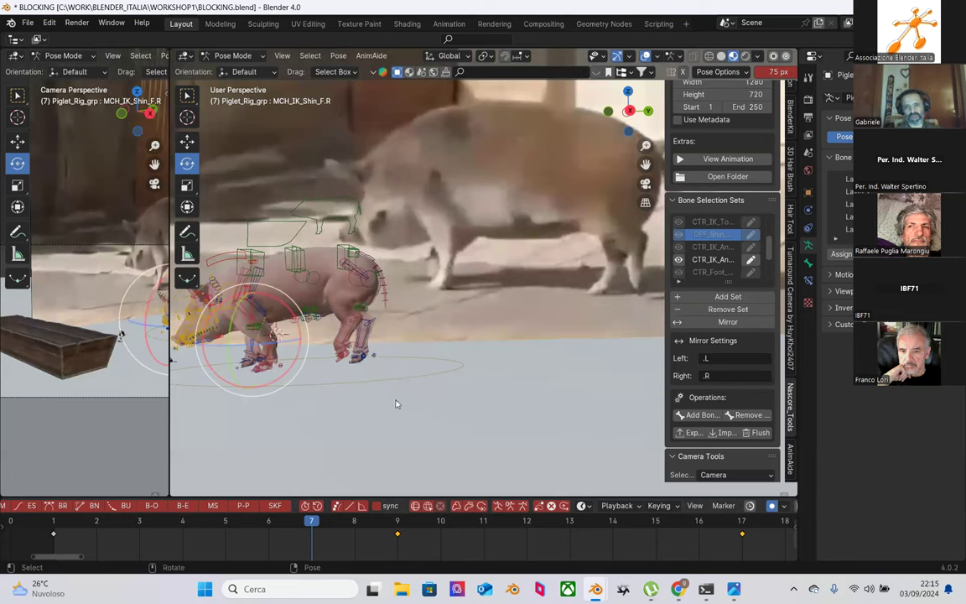
pyautogui.moveTo(323, 537); pyautogui.dragTo(116, 529)
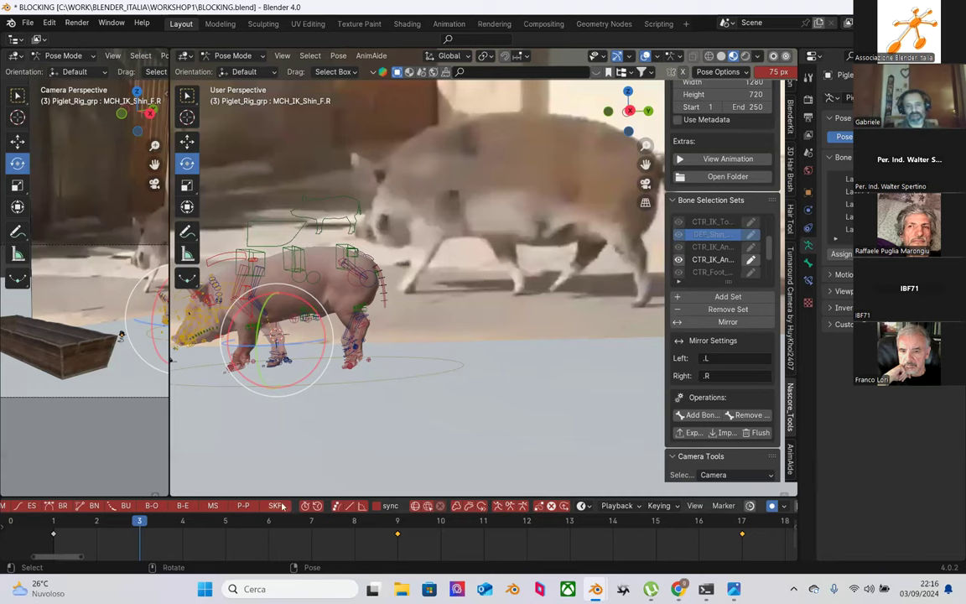
# Step: Compare frames 1 and 9, then set an in-between breakdown pose for the rig at frame 5
pyautogui.scroll(1, 429, 276)
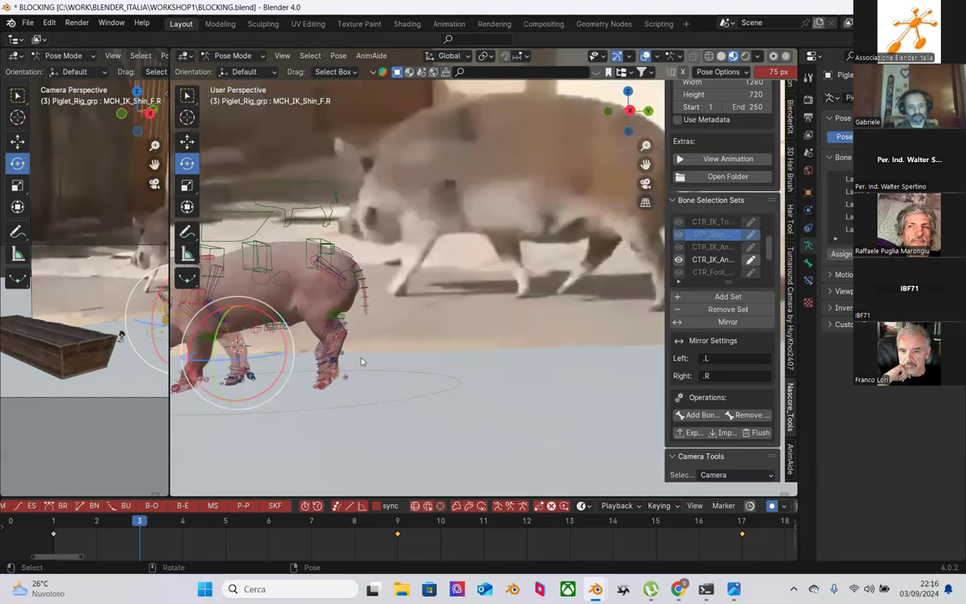
pyautogui.moveTo(369, 369); pyautogui.dragTo(259, 427, button='middle')
pyautogui.click(226, 522)
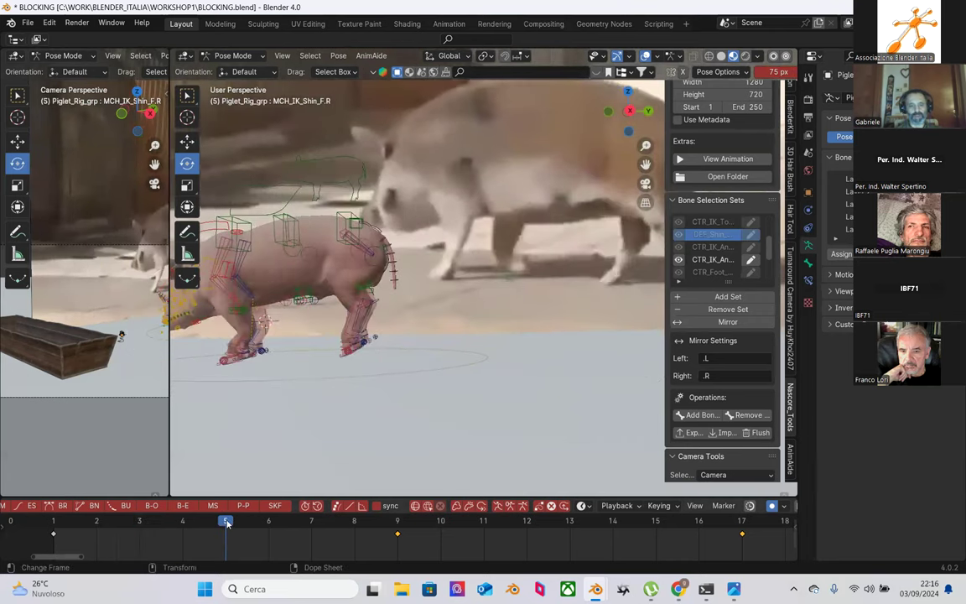
pyautogui.moveTo(498, 296); pyautogui.dragTo(477, 324, button='middle')
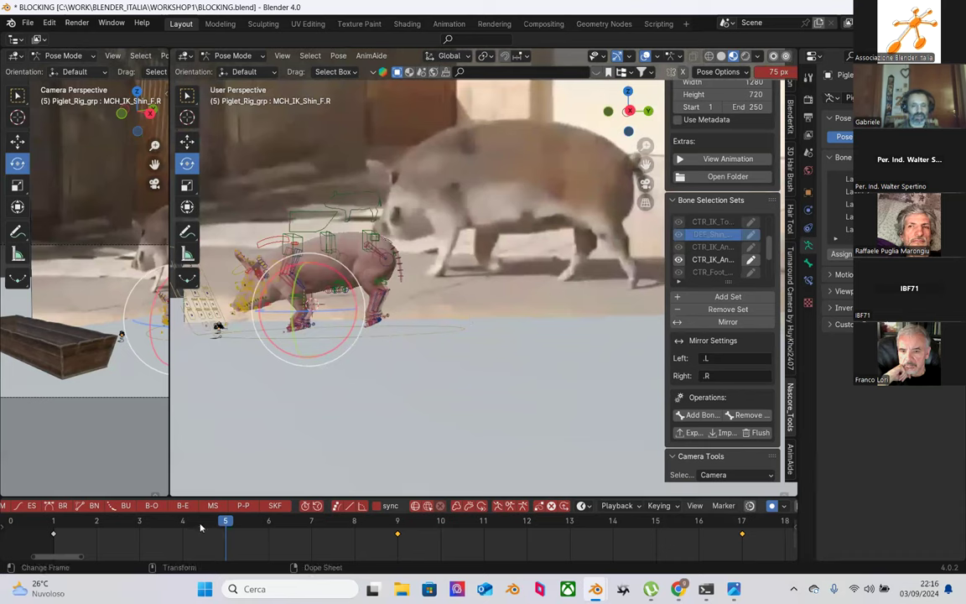
pyautogui.click(55, 523)
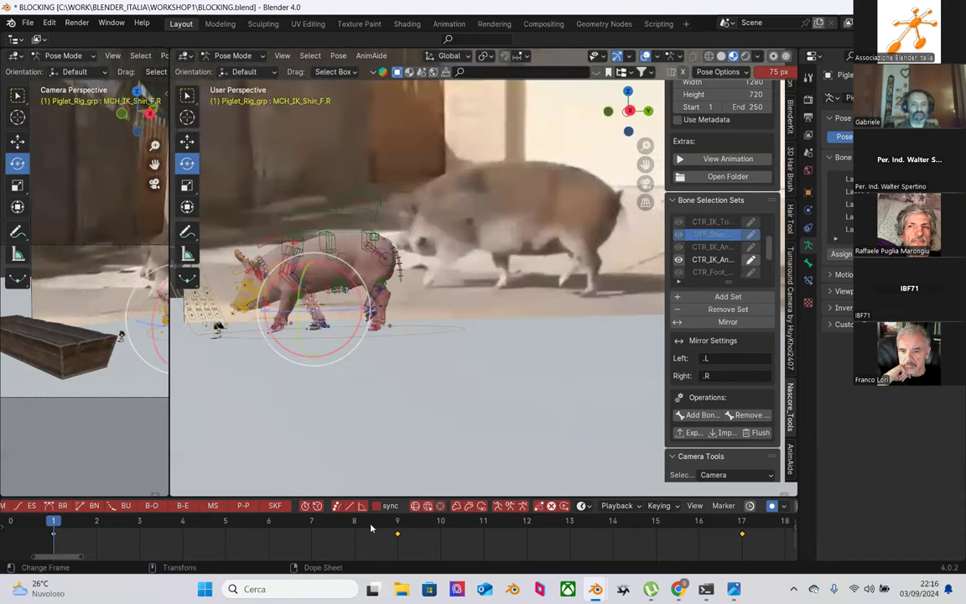
pyautogui.click(399, 523)
pyautogui.click(234, 521)
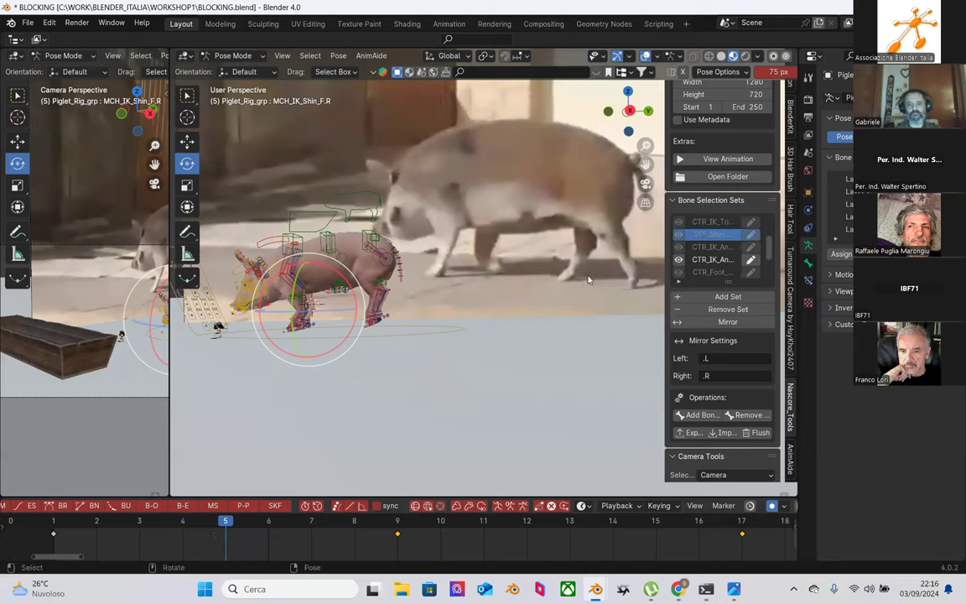
pyautogui.moveTo(237, 184); pyautogui.dragTo(523, 360, button='middle')
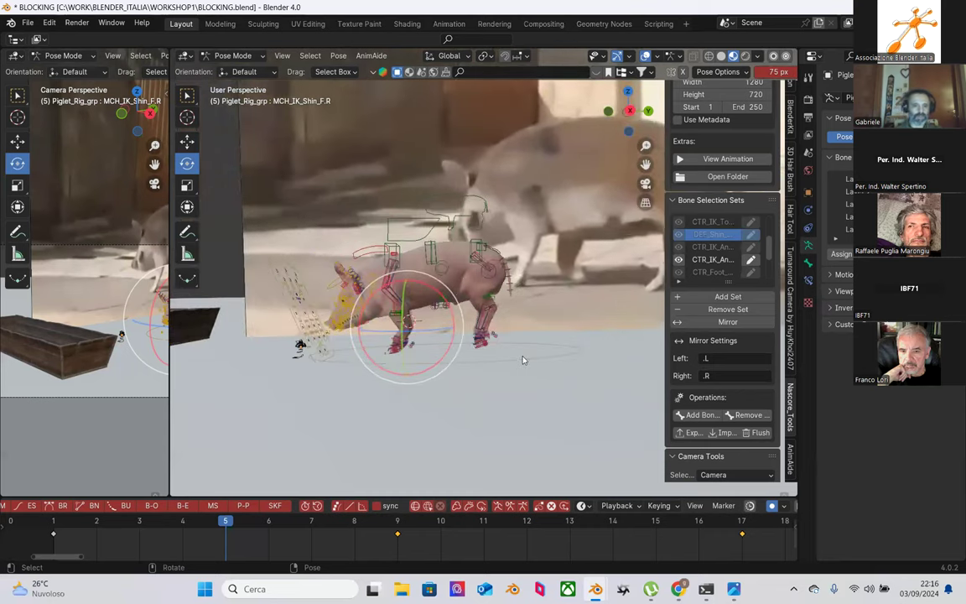
pyautogui.hotkey('ctrl', 'z')
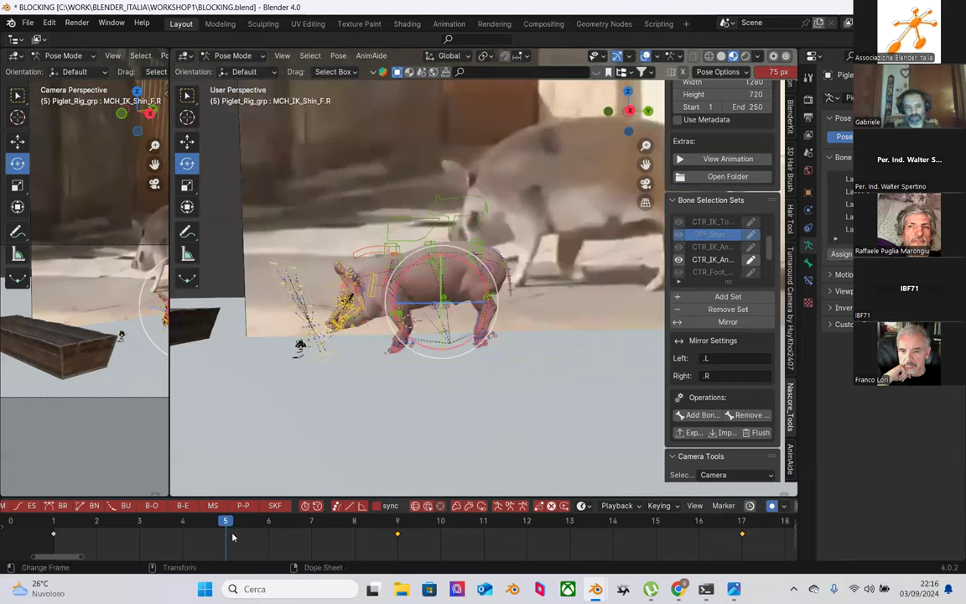
pyautogui.moveTo(438, 409); pyautogui.dragTo(353, 276, button='middle')
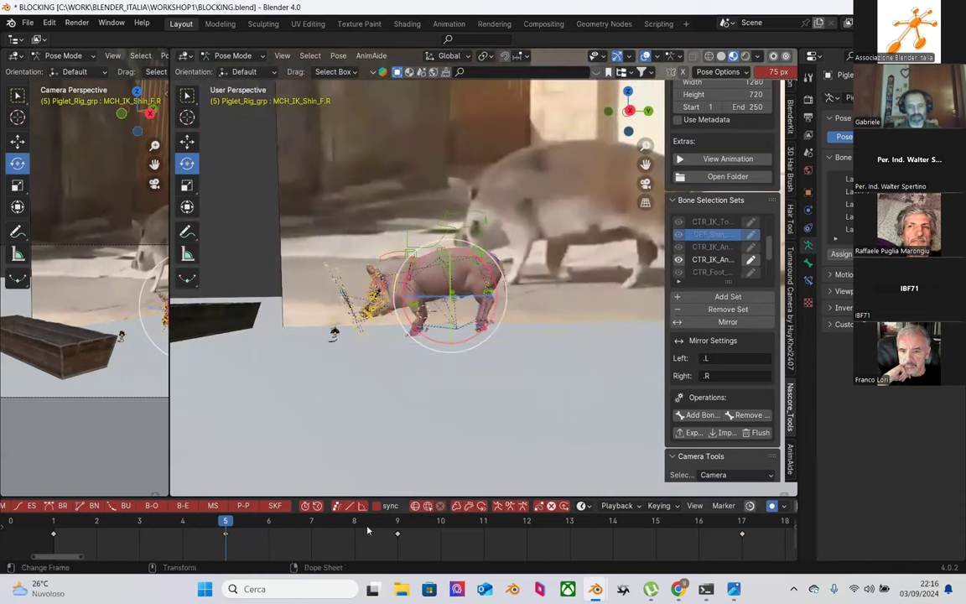
# Step: Key location, rotation and scale for the whole rig at frame 5 after checking frames 9 and 17
pyautogui.click(398, 523)
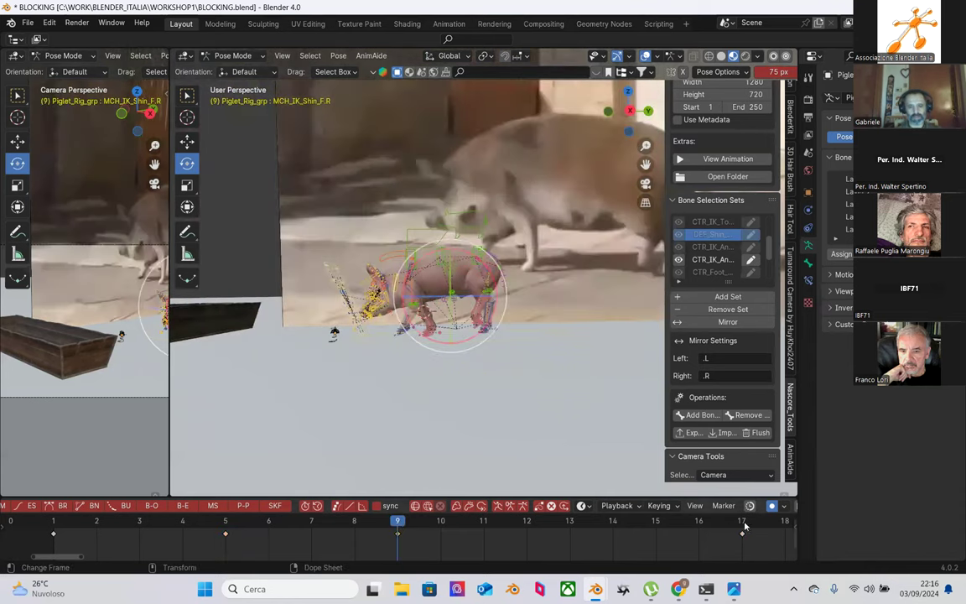
pyautogui.click(743, 524)
pyautogui.click(225, 524)
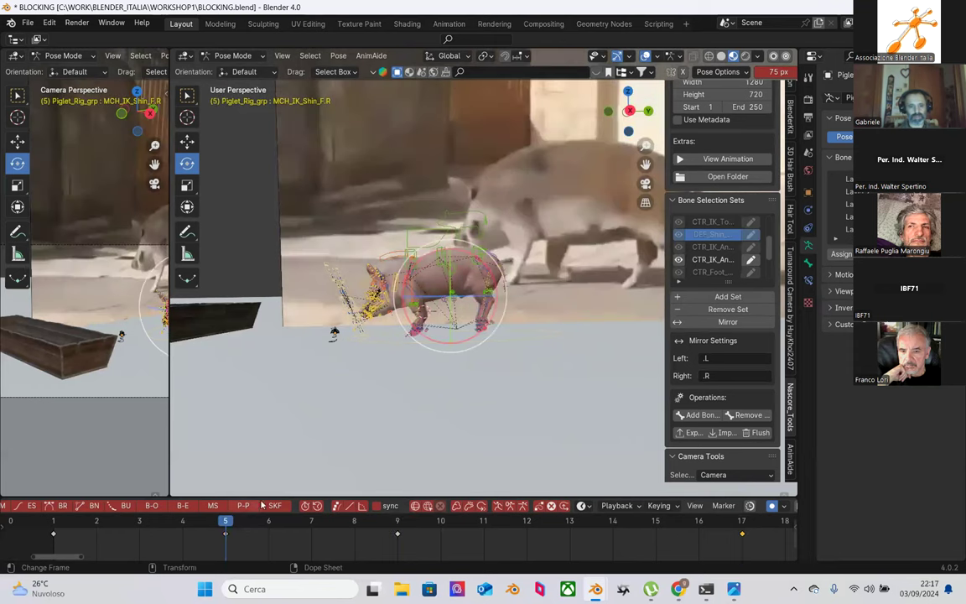
pyautogui.press('i')
pyautogui.moveTo(407, 343); pyautogui.dragTo(348, 265, button='middle')
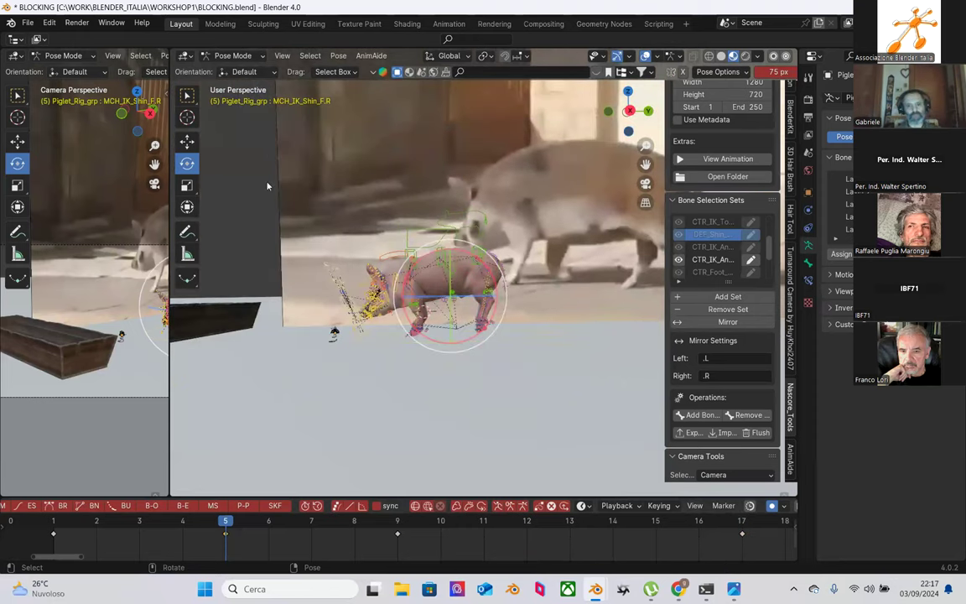
pyautogui.press('i')
pyautogui.scroll(3, 487, 377)
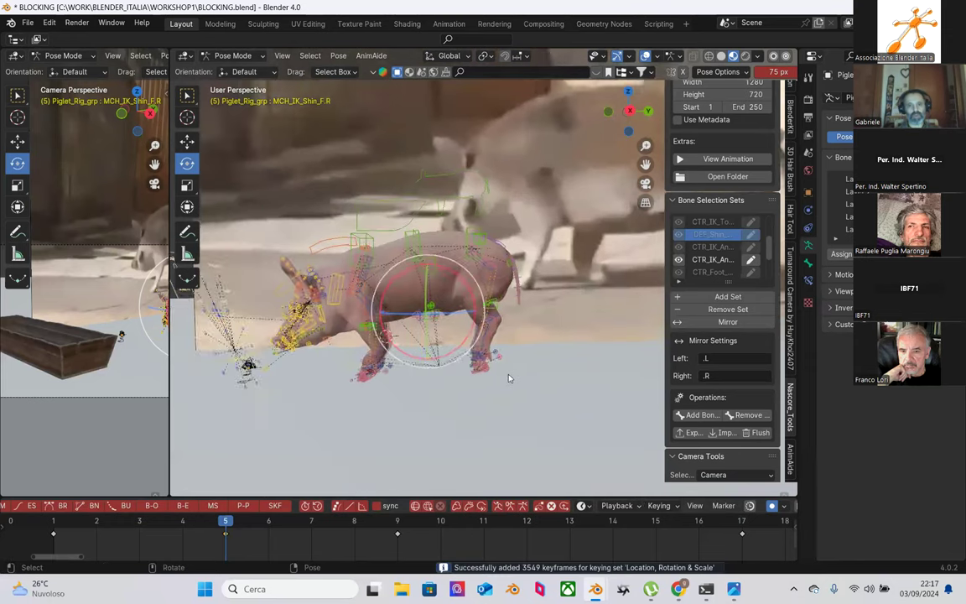
pyautogui.moveTo(508, 379); pyautogui.dragTo(505, 400, button='middle')
pyautogui.moveTo(515, 440); pyautogui.dragTo(544, 159, button='middle')
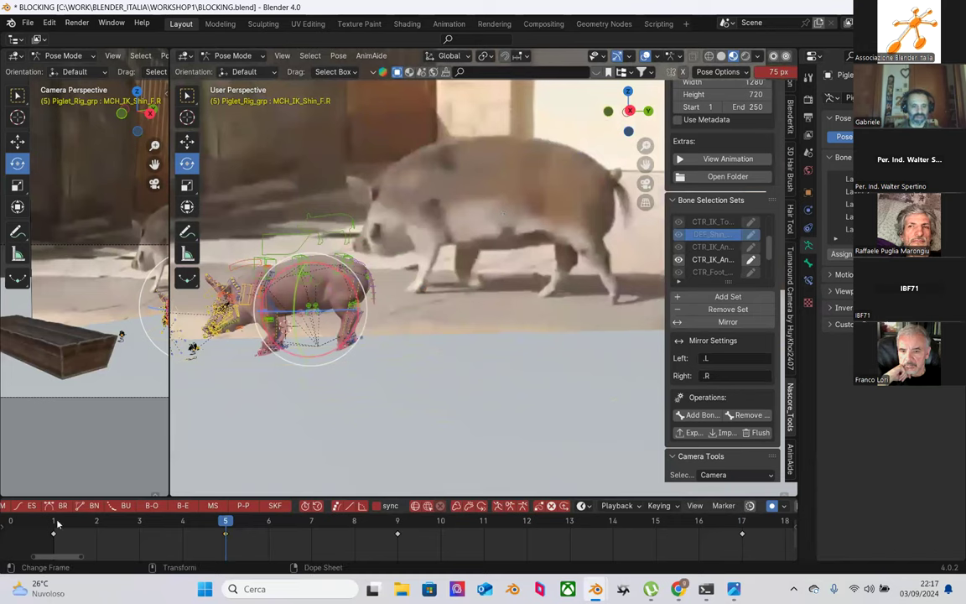
# Step: Compare the frame 5 pose against frame 1, then deselect all bones at frame 5
pyautogui.click(53, 522)
pyautogui.moveTo(80, 528); pyautogui.dragTo(59, 536)
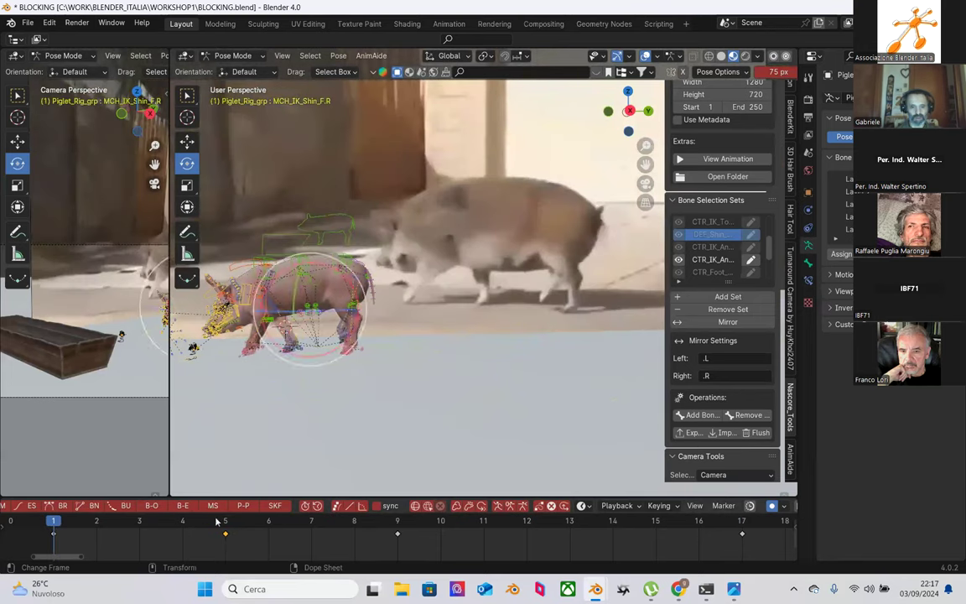
pyautogui.click(225, 521)
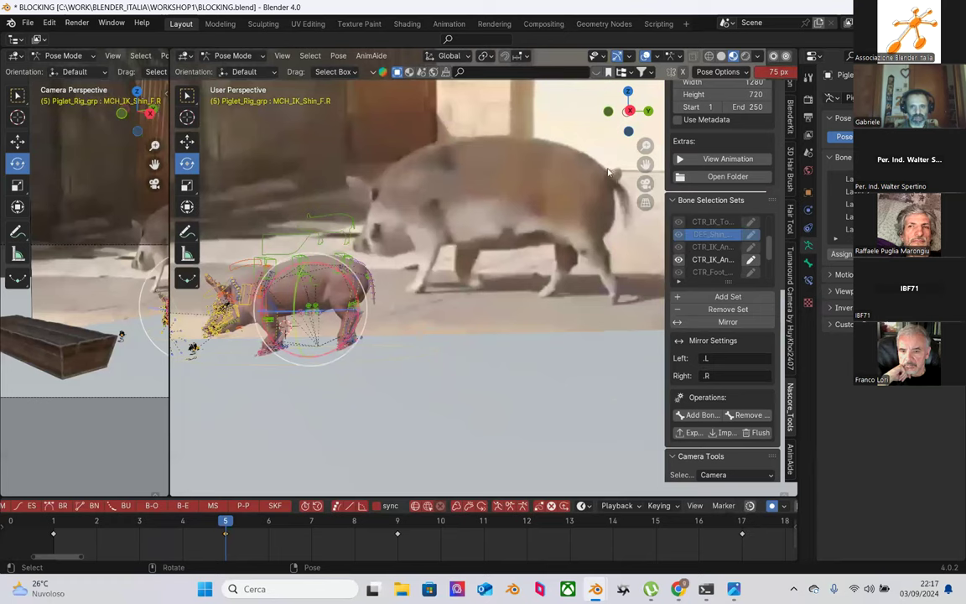
pyautogui.click(53, 522)
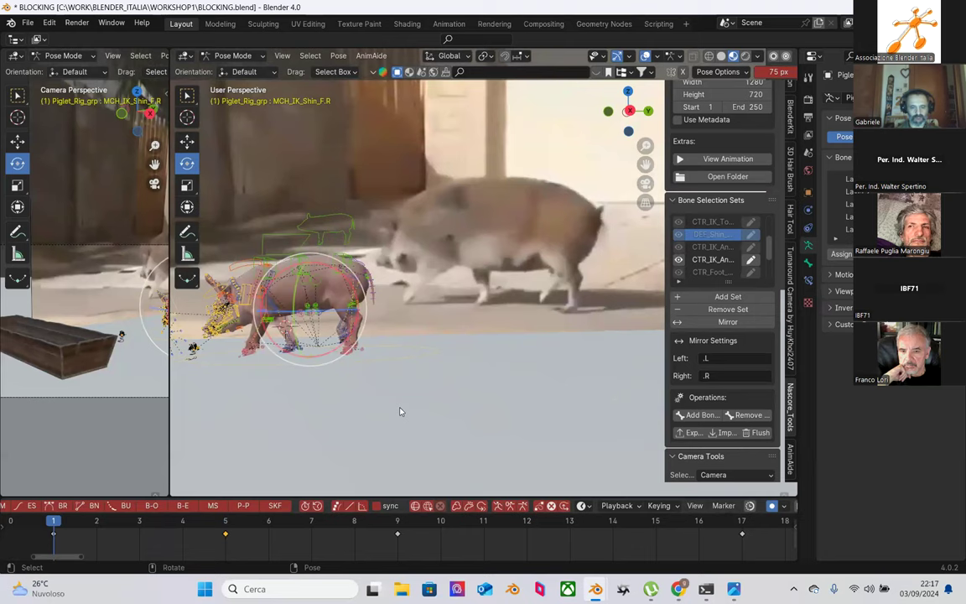
pyautogui.click(224, 521)
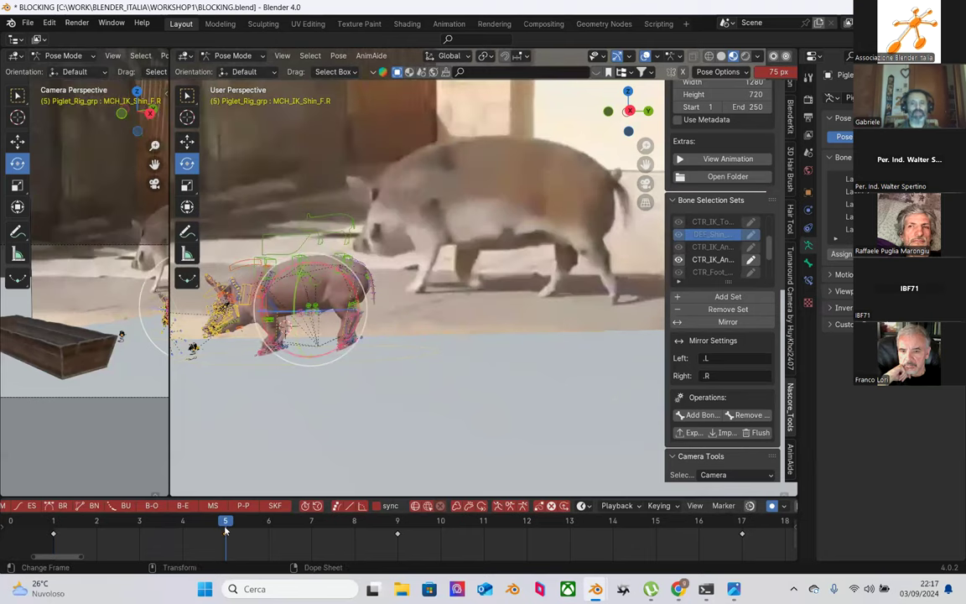
pyautogui.moveTo(251, 369); pyautogui.dragTo(430, 358, button='middle')
pyautogui.click(427, 358)
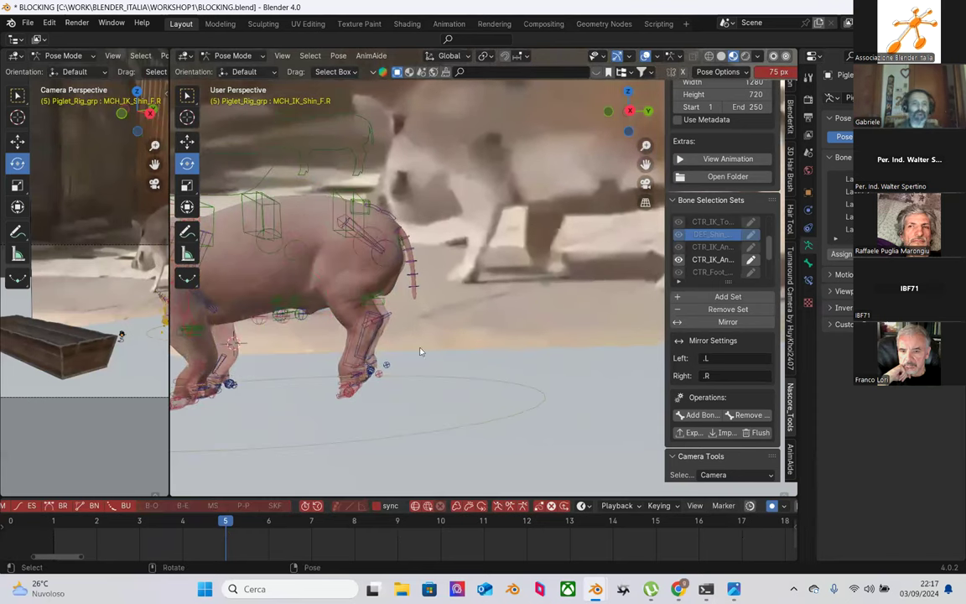
# Step: Lower the CTR_spine_b spine control slightly at frame 5
pyautogui.moveTo(350, 402); pyautogui.dragTo(355, 439, button='middle')
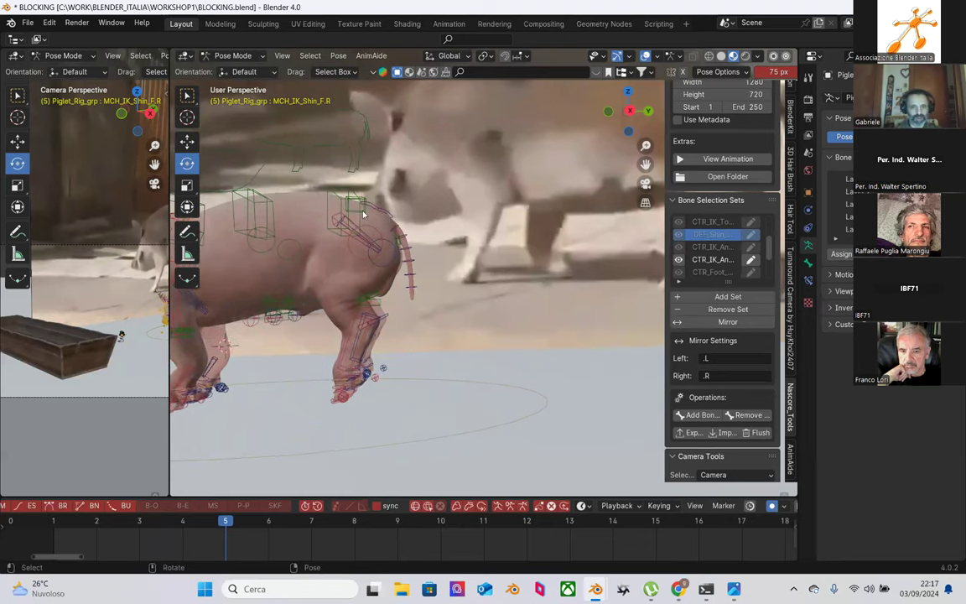
pyautogui.click(343, 192)
pyautogui.press('g')
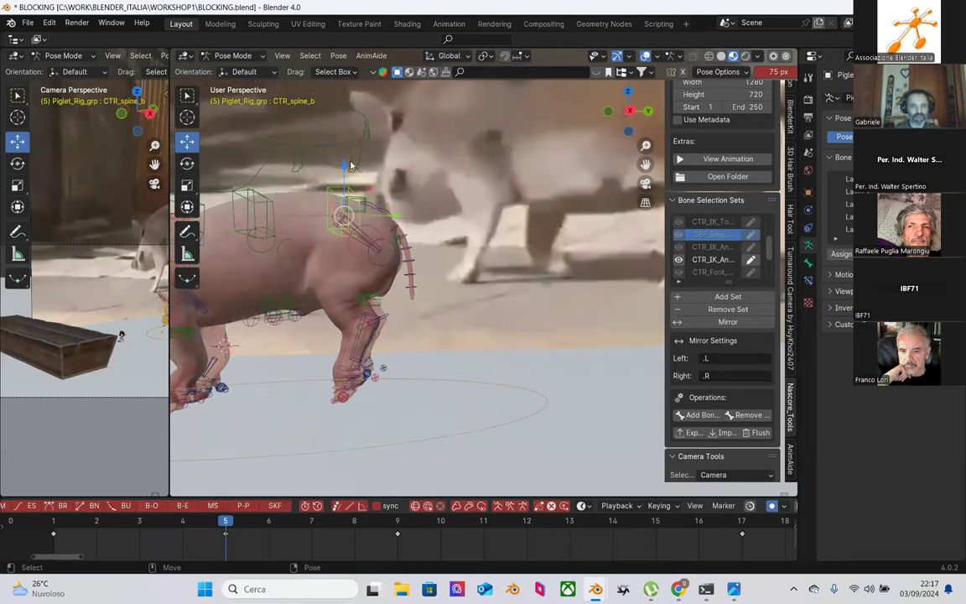
pyautogui.moveTo(336, 169); pyautogui.dragTo(355, 196)
pyautogui.moveTo(355, 197); pyautogui.dragTo(357, 227, button='middle')
pyautogui.moveTo(367, 200); pyautogui.dragTo(369, 222)
pyautogui.moveTo(368, 221); pyautogui.dragTo(365, 447, button='middle')
pyautogui.moveTo(369, 405)
pyautogui.mouseDown(button='middle')
pyautogui.moveTo(405, 394)
pyautogui.moveTo(423, 423)
pyautogui.moveTo(367, 390)
pyautogui.moveTo(378, 393)
pyautogui.mouseUp(button='middle')
# Step: Clear all transforms on CTR_Foot_B.L, then slide it 0.1387 m along Y
pyautogui.click(366, 389)
pyautogui.press('KP_Decimal')
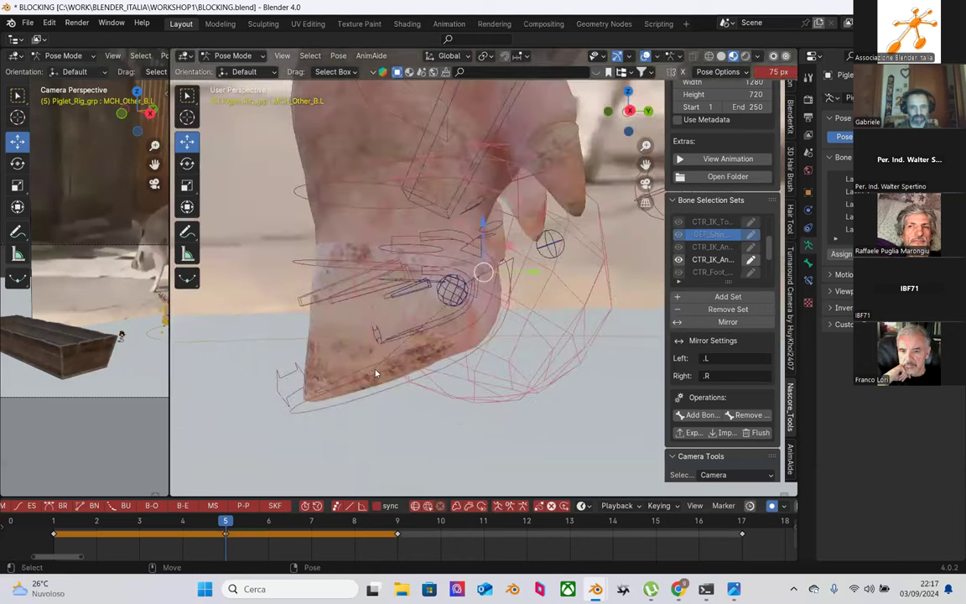
pyautogui.click(385, 358)
pyautogui.press('KP_Decimal')
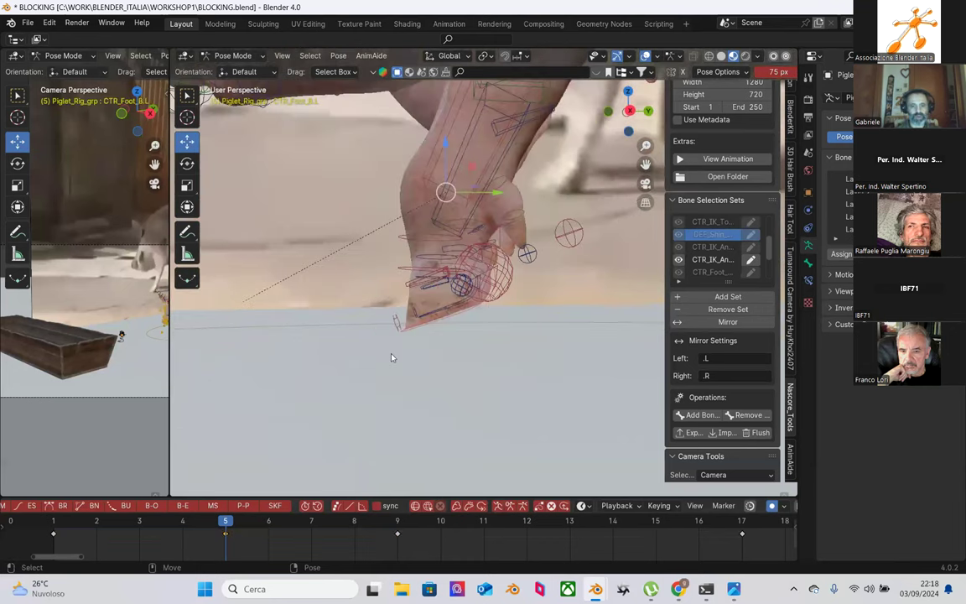
pyautogui.scroll(-2, 395, 351)
pyautogui.keyDown('shift'); pyautogui.moveTo(397, 341); pyautogui.dragTo(397, 307, button='middle'); pyautogui.keyUp('shift')
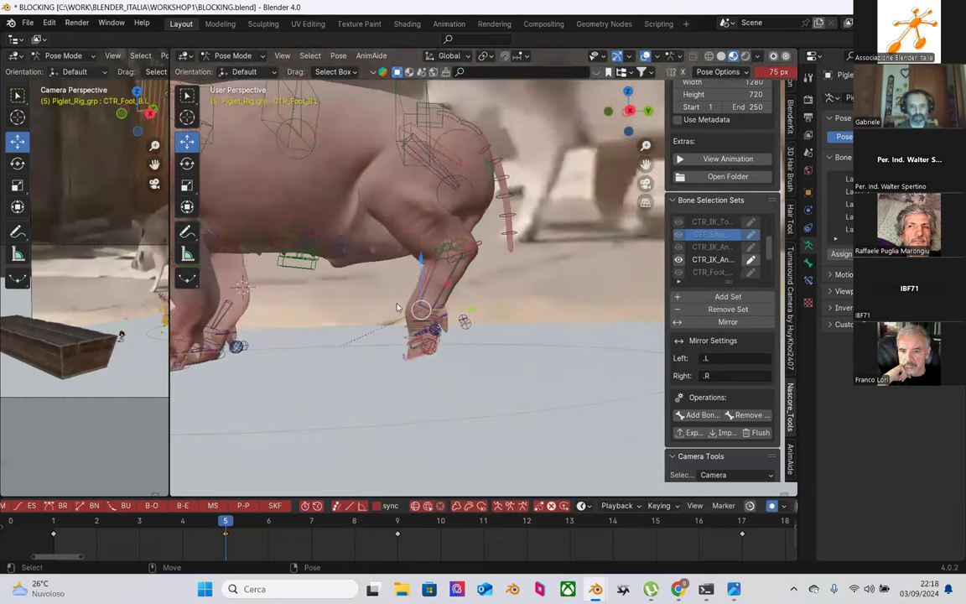
pyautogui.click(342, 56)
pyautogui.moveTo(373, 82)
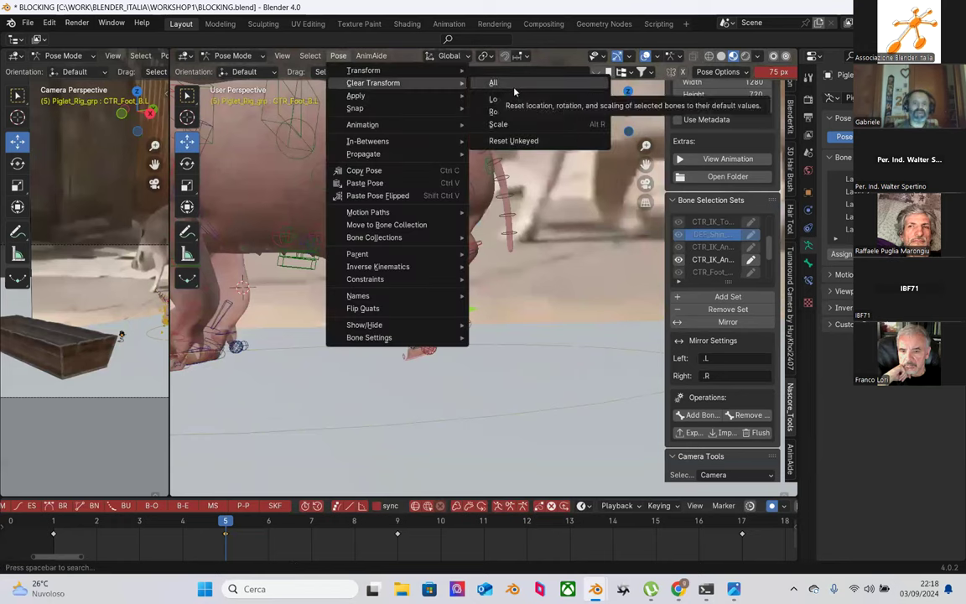
pyautogui.click(514, 86)
pyautogui.moveTo(495, 318); pyautogui.dragTo(411, 358)
pyautogui.scroll(-5, 411, 359)
pyautogui.scroll(4, 526, 353)
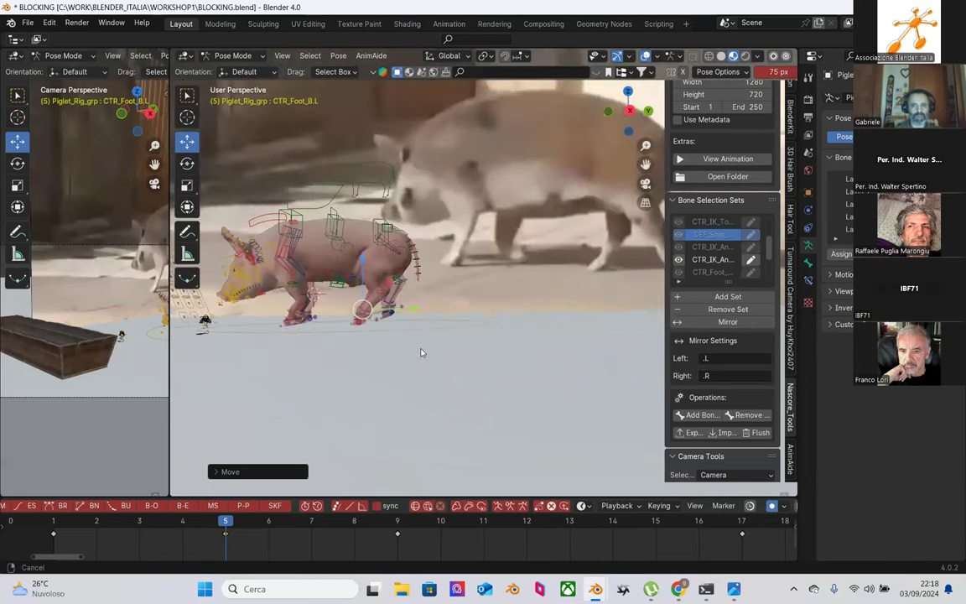
pyautogui.moveTo(362, 334); pyautogui.dragTo(421, 340)
pyautogui.click(53, 521)
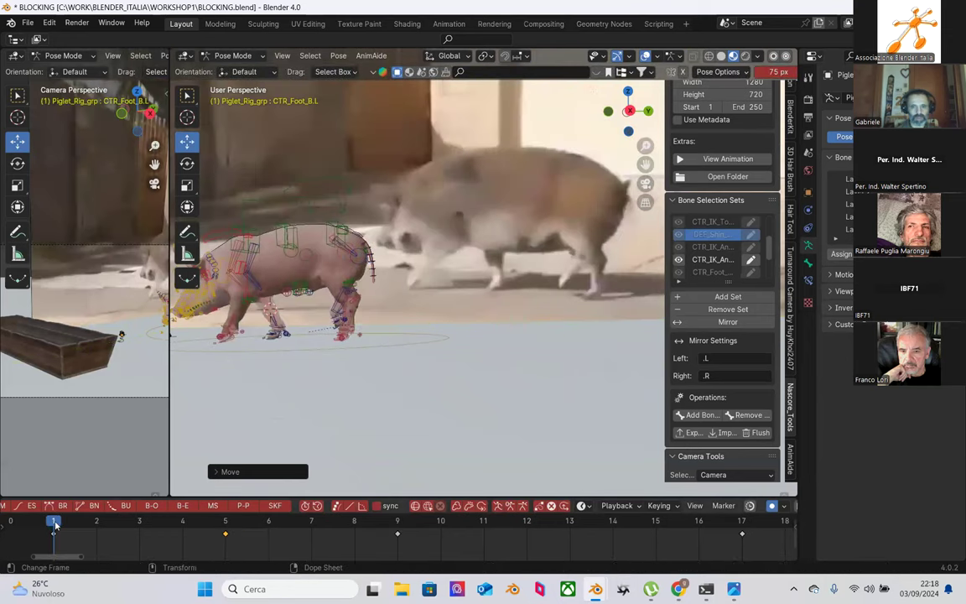
# Step: At frame 5, reset all transforms on the CTR_OpenToe_B.c.R toe control
pyautogui.click(96, 520)
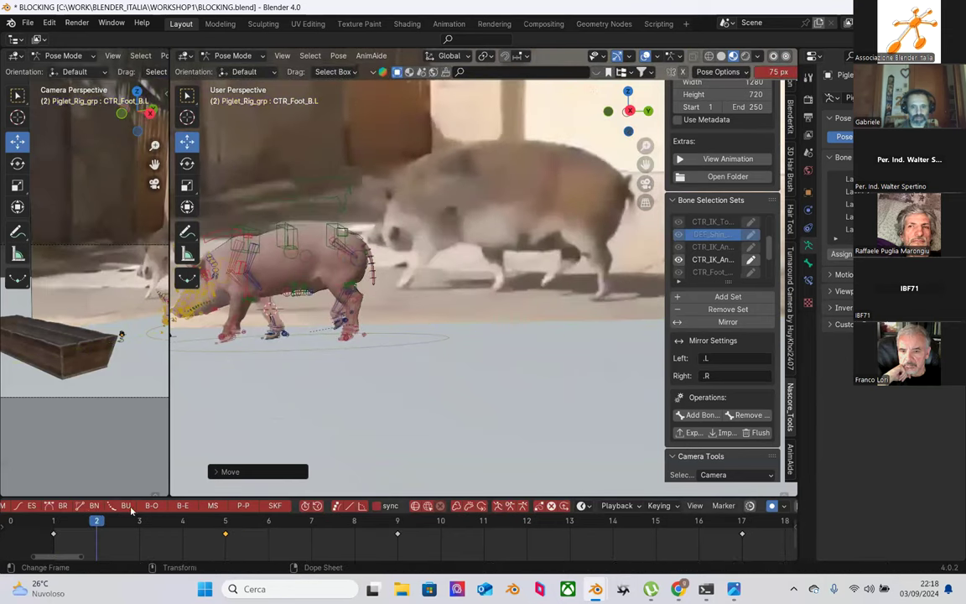
pyautogui.click(182, 521)
pyautogui.click(215, 520)
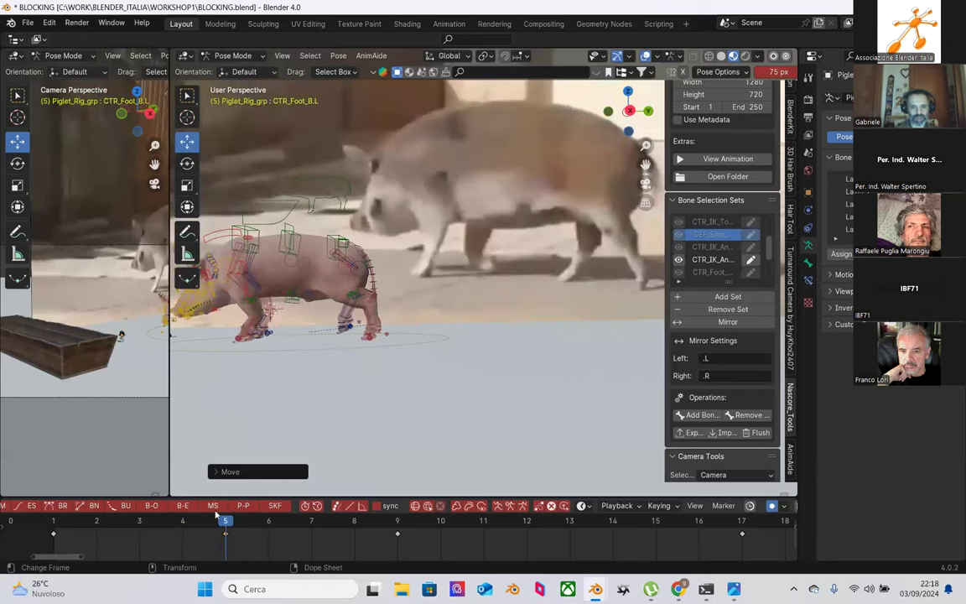
pyautogui.moveTo(402, 349); pyautogui.dragTo(528, 357, button='middle')
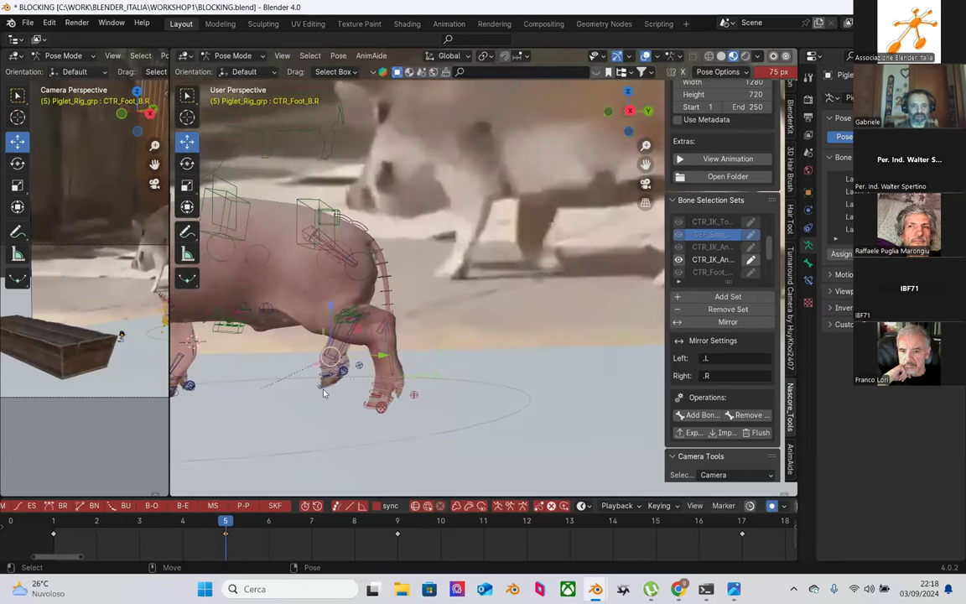
pyautogui.click(324, 391)
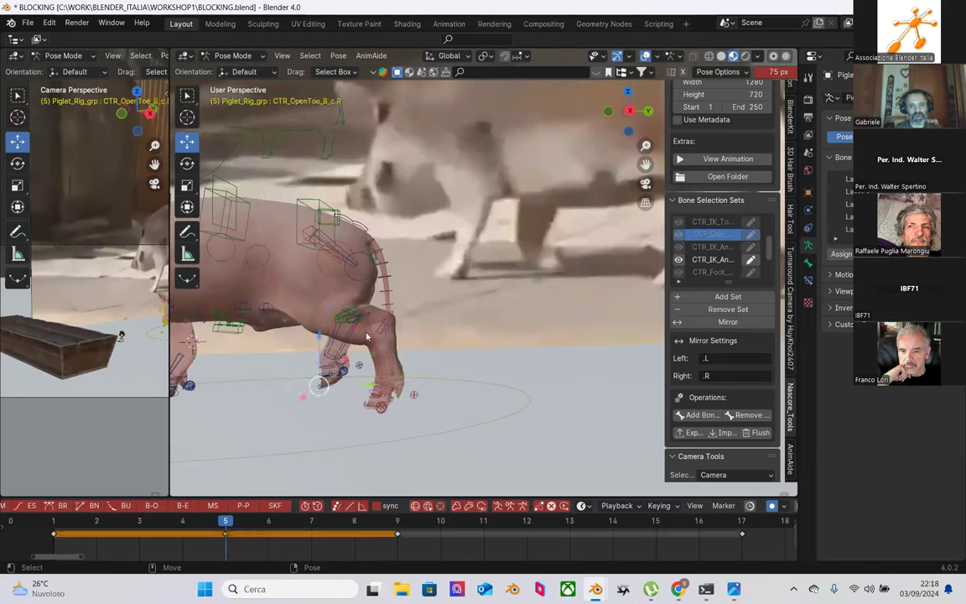
pyautogui.click(340, 57)
pyautogui.moveTo(381, 81)
pyautogui.click(495, 84)
# Step: Clear the rotation of the CTR_Foot_B.R foot control
pyautogui.moveTo(351, 385); pyautogui.dragTo(341, 410, button='middle')
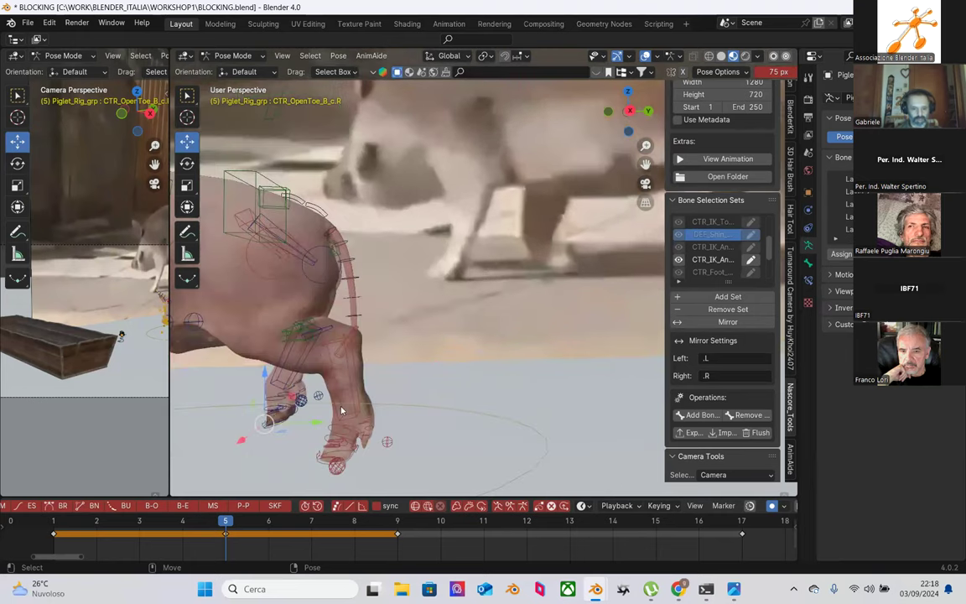
pyautogui.press('KP_Decimal')
pyautogui.moveTo(548, 307); pyautogui.dragTo(344, 131, button='middle')
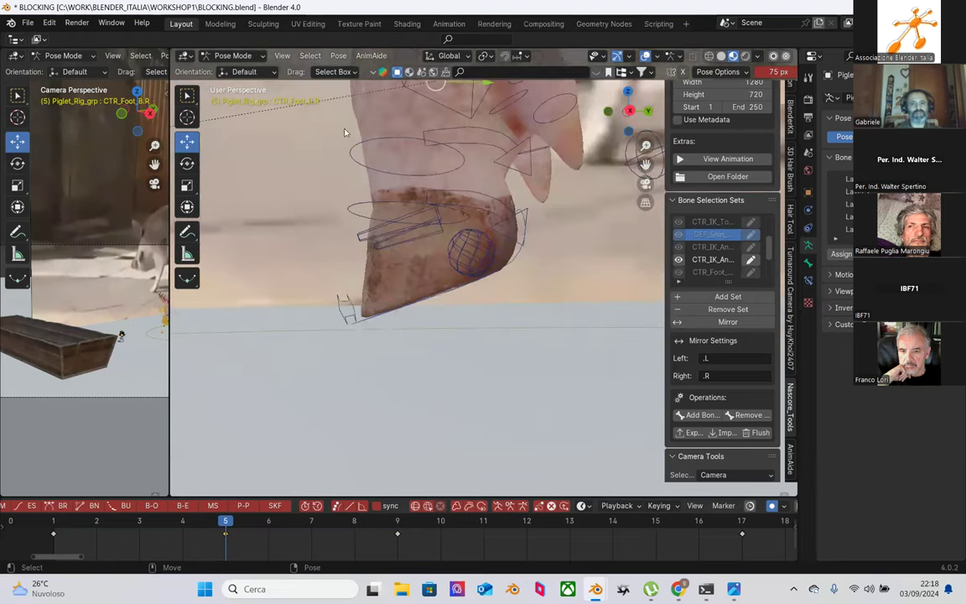
pyautogui.click(338, 56)
pyautogui.moveTo(394, 82)
pyautogui.click(501, 110)
# Step: Shift CTR_Foot_B.R back along Y and inspect the pig's legs
pyautogui.scroll(-6, 466, 250)
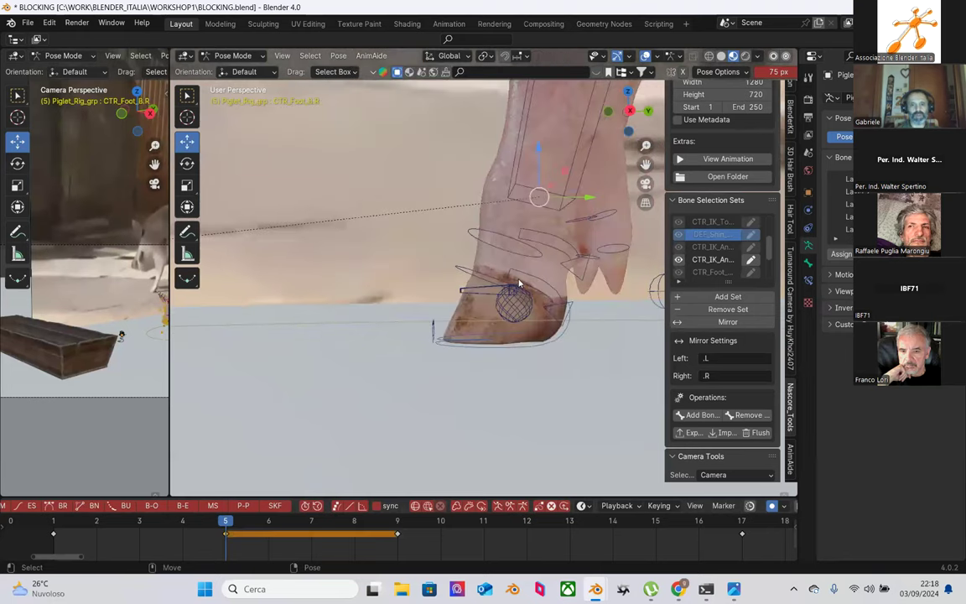
pyautogui.moveTo(464, 379); pyautogui.dragTo(516, 322, button='middle')
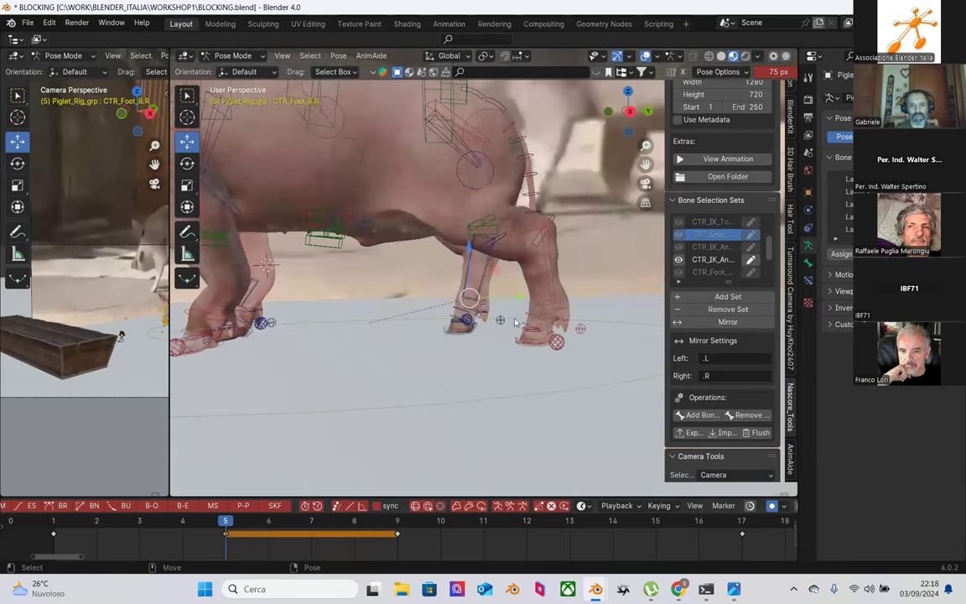
pyautogui.moveTo(521, 299); pyautogui.dragTo(445, 312)
pyautogui.moveTo(445, 312); pyautogui.dragTo(513, 323, button='middle')
pyautogui.scroll(-4, 427, 311)
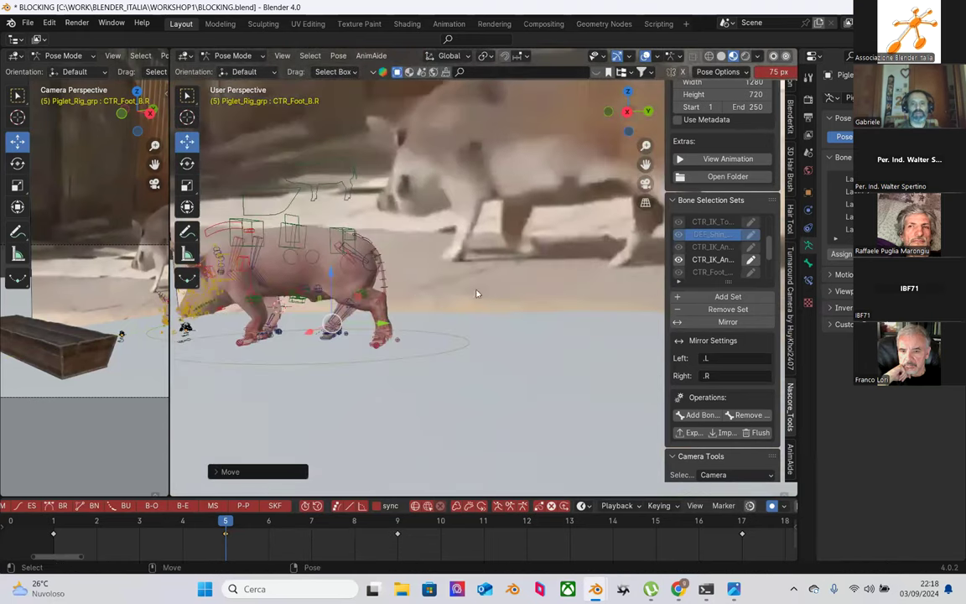
pyautogui.keyDown('shift'); pyautogui.moveTo(427, 307); pyautogui.dragTo(494, 311, button='middle'); pyautogui.keyUp('shift')
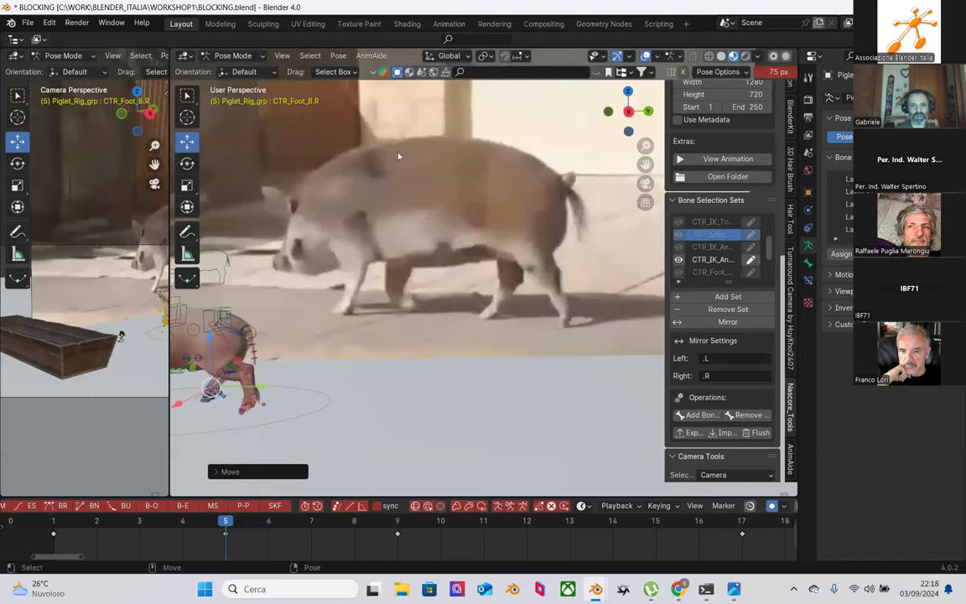
pyautogui.keyDown('shift'); pyautogui.moveTo(401, 355); pyautogui.dragTo(513, 347, button='middle'); pyautogui.keyUp('shift')
pyautogui.scroll(4, 513, 348)
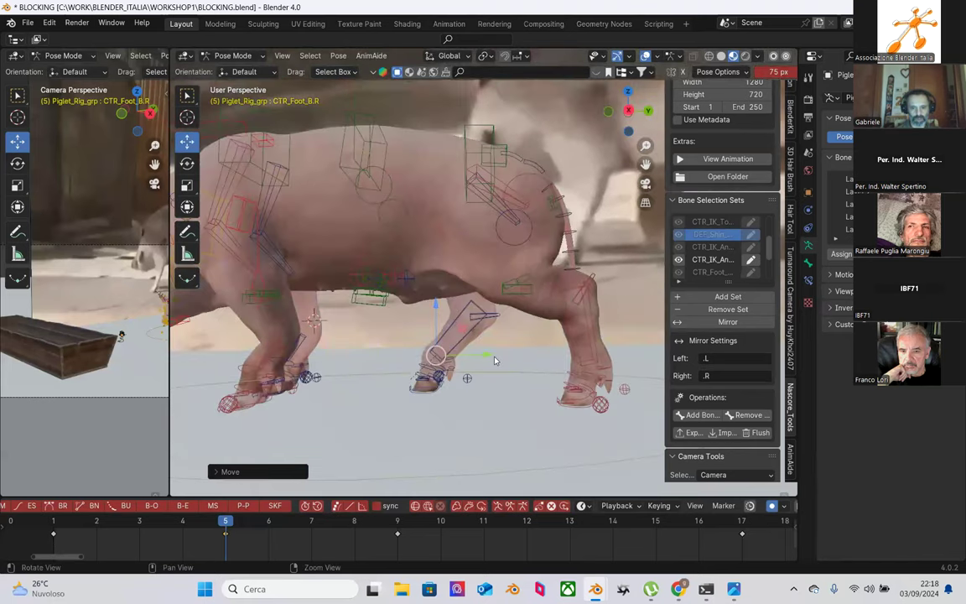
pyautogui.moveTo(489, 360); pyautogui.dragTo(444, 335, button='middle')
# Step: Rotate the CTR_IK_Shin_B.R shin control about 8° around X
pyautogui.click(434, 343)
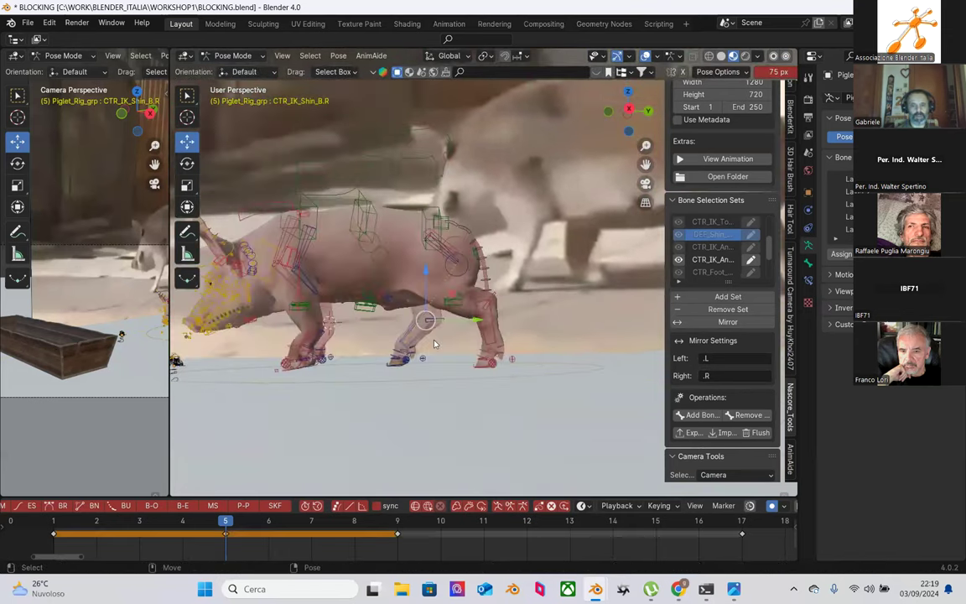
pyautogui.scroll(2, 434, 343)
pyautogui.scroll(2, 430, 361)
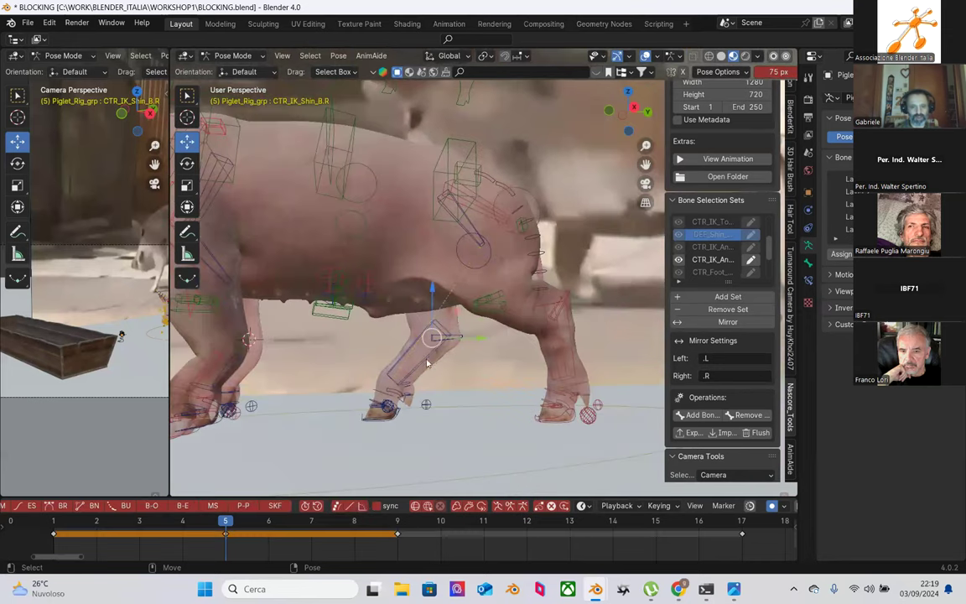
pyautogui.hotkey('shift', 'space')
pyautogui.press('r')
pyautogui.moveTo(474, 357)
pyautogui.mouseDown()
pyautogui.moveTo(466, 335)
pyautogui.moveTo(463, 356)
pyautogui.mouseUp()
pyautogui.moveTo(481, 404); pyautogui.dragTo(497, 327, button='middle')
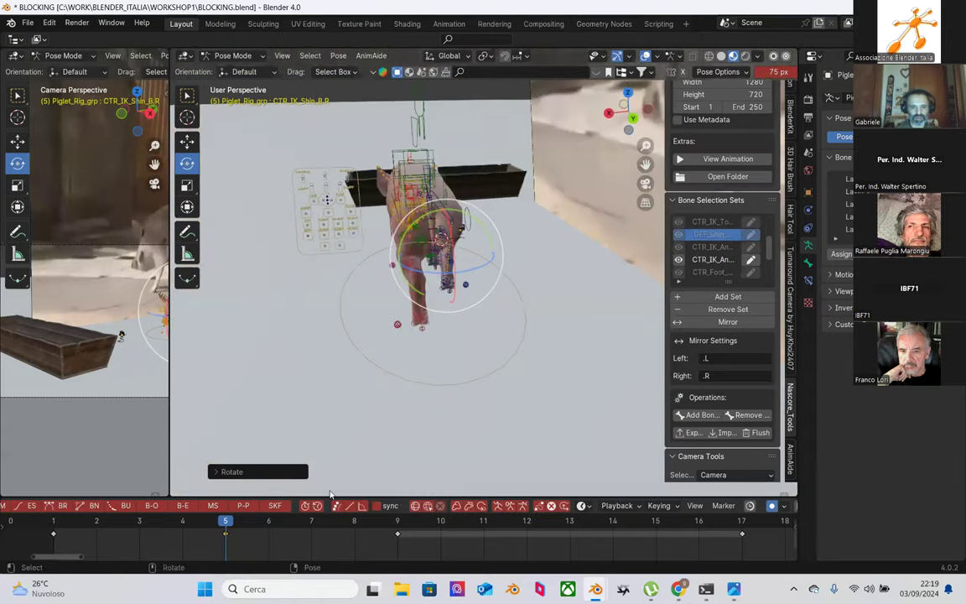
# Step: Scrub frames 1 to 5 to review the leg motion, then pick CTR_spine_b
pyautogui.click(53, 522)
pyautogui.click(96, 521)
pyautogui.moveTo(122, 526); pyautogui.dragTo(53, 522)
pyautogui.moveTo(470, 369); pyautogui.dragTo(348, 480, button='middle')
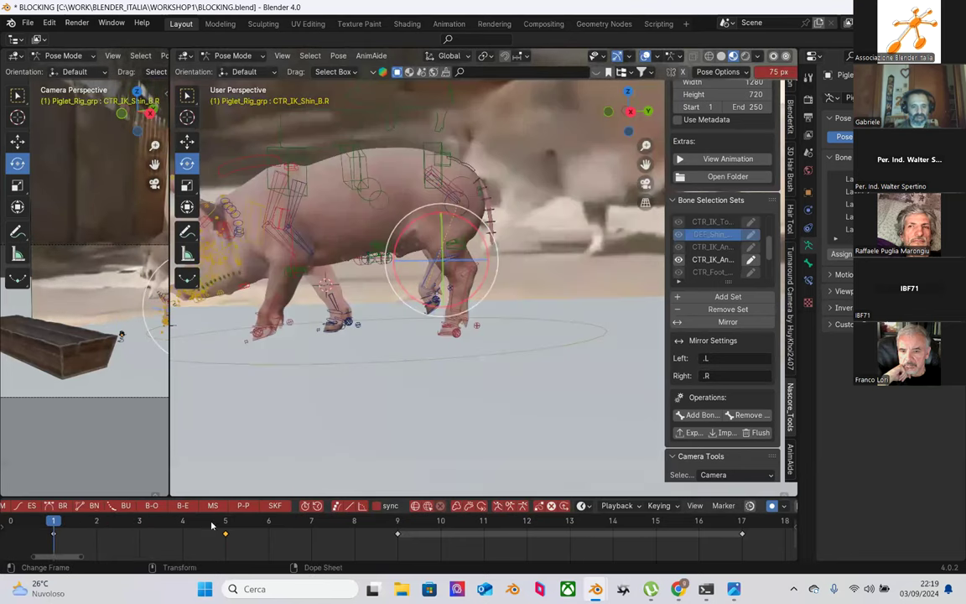
pyautogui.click(225, 522)
pyautogui.moveTo(214, 523)
pyautogui.mouseDown()
pyautogui.moveTo(183, 522)
pyautogui.moveTo(227, 524)
pyautogui.mouseUp()
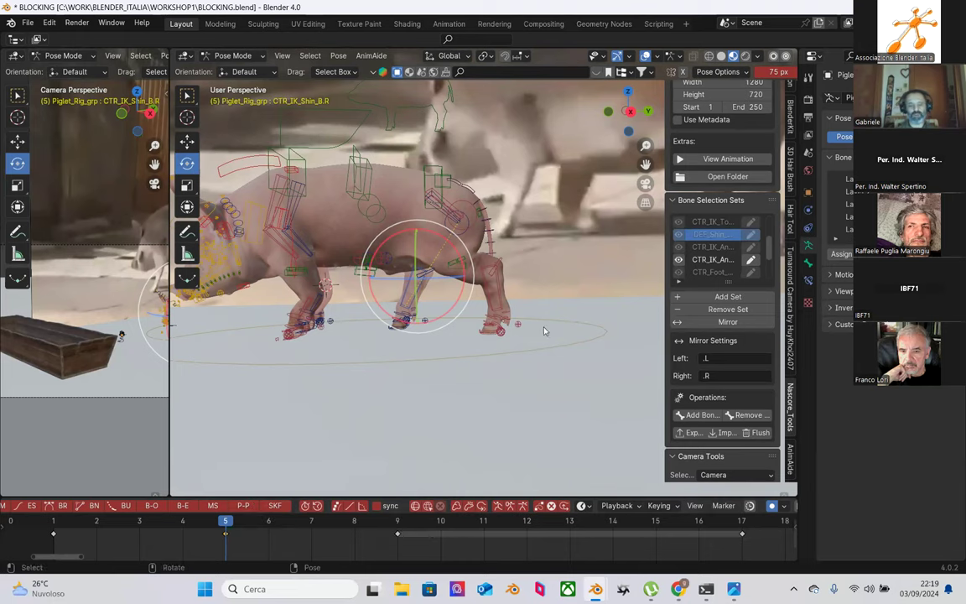
pyautogui.moveTo(394, 352); pyautogui.dragTo(559, 393, button='middle')
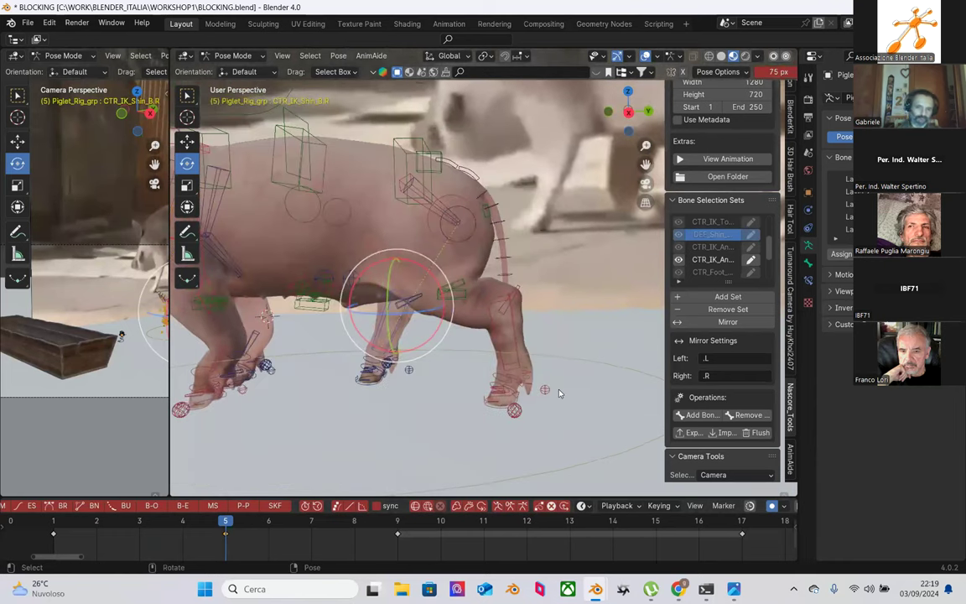
pyautogui.moveTo(505, 244); pyautogui.dragTo(529, 279, button='middle')
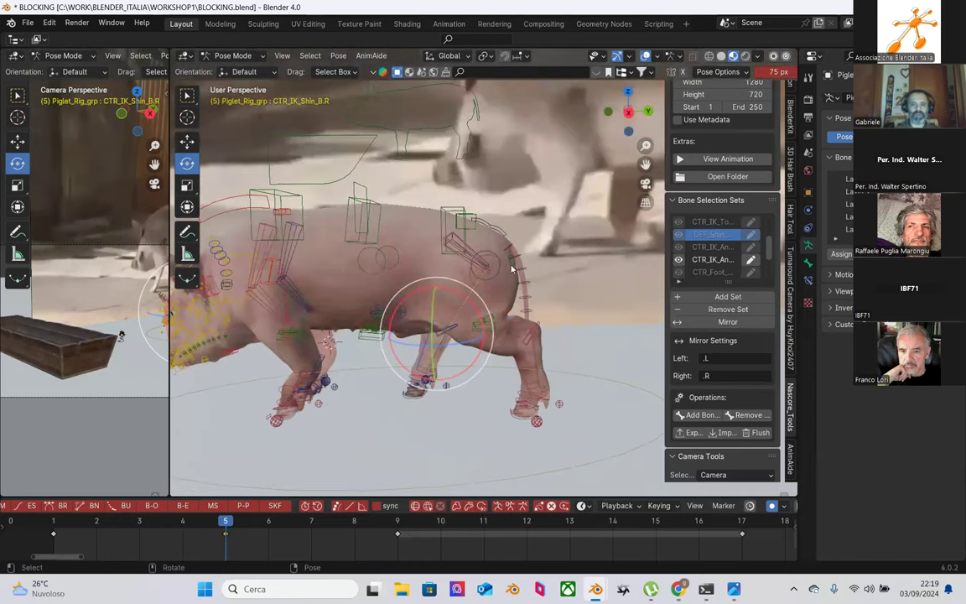
pyautogui.click(446, 211)
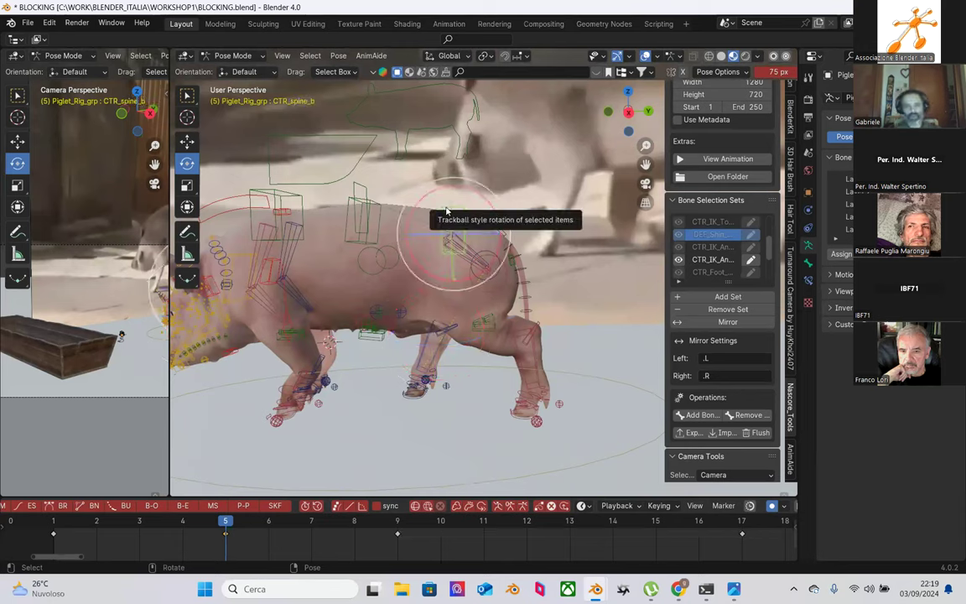
# Step: Nudge CTR_spine_b, CTR_Hip_a.L and CTR_Hip_a.R each slightly up along Z
pyautogui.hotkey('shift', 'space')
pyautogui.press('g')
pyautogui.moveTo(457, 179)
pyautogui.mouseDown()
pyautogui.moveTo(454, 188)
pyautogui.moveTo(452, 176)
pyautogui.mouseUp()
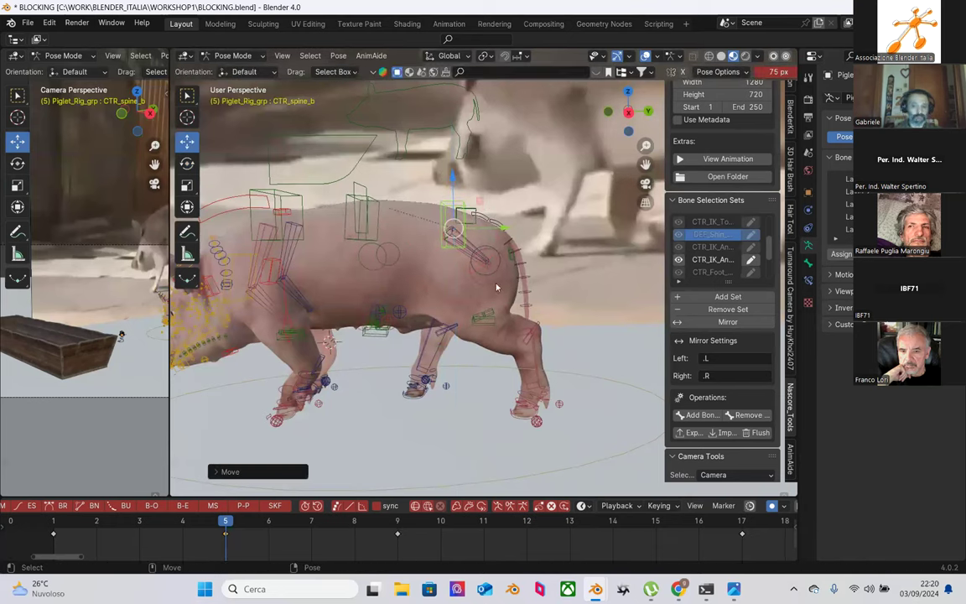
pyautogui.click(498, 233)
pyautogui.moveTo(489, 215); pyautogui.dragTo(491, 201)
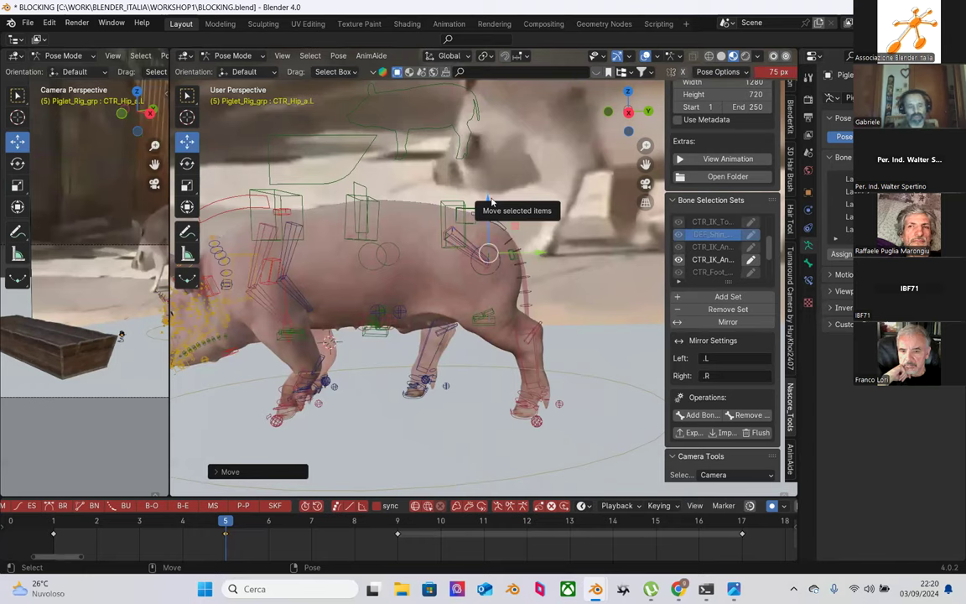
pyautogui.moveTo(531, 256); pyautogui.dragTo(372, 286, button='middle')
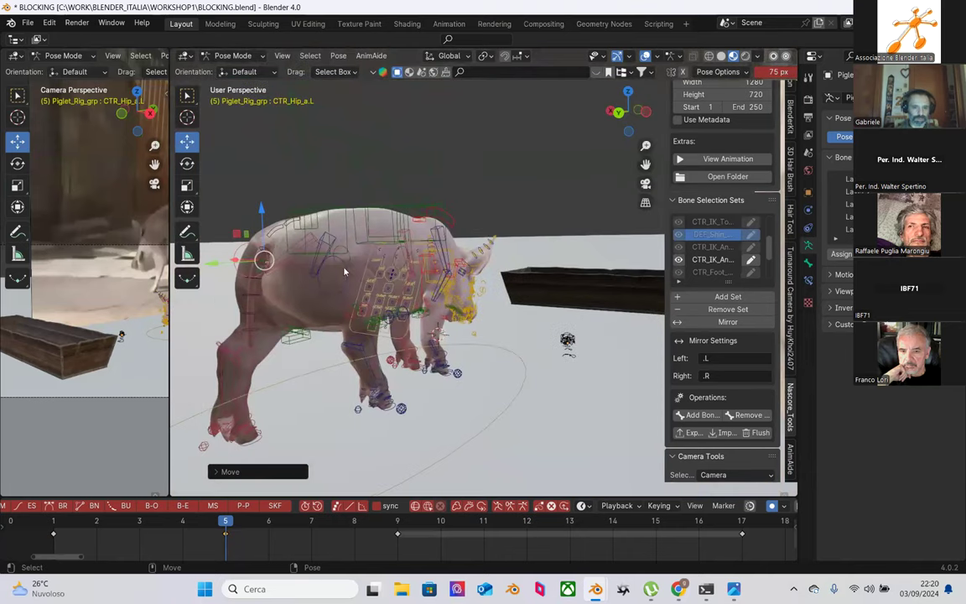
pyautogui.click(308, 239)
pyautogui.moveTo(312, 214); pyautogui.dragTo(283, 187)
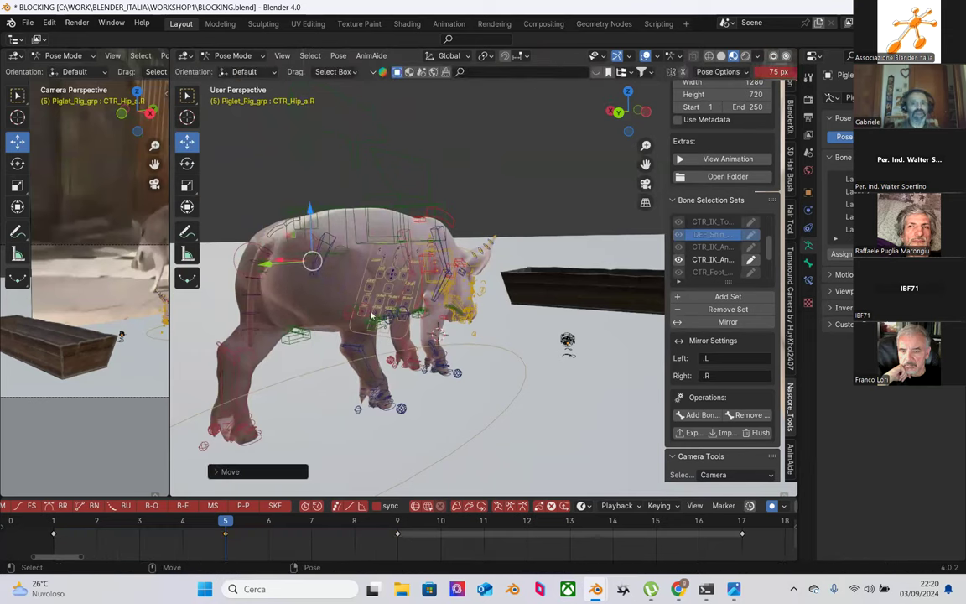
pyautogui.scroll(5, 574, 362)
pyautogui.scroll(-5, 573, 361)
pyautogui.moveTo(574, 361); pyautogui.dragTo(379, 329, button='middle')
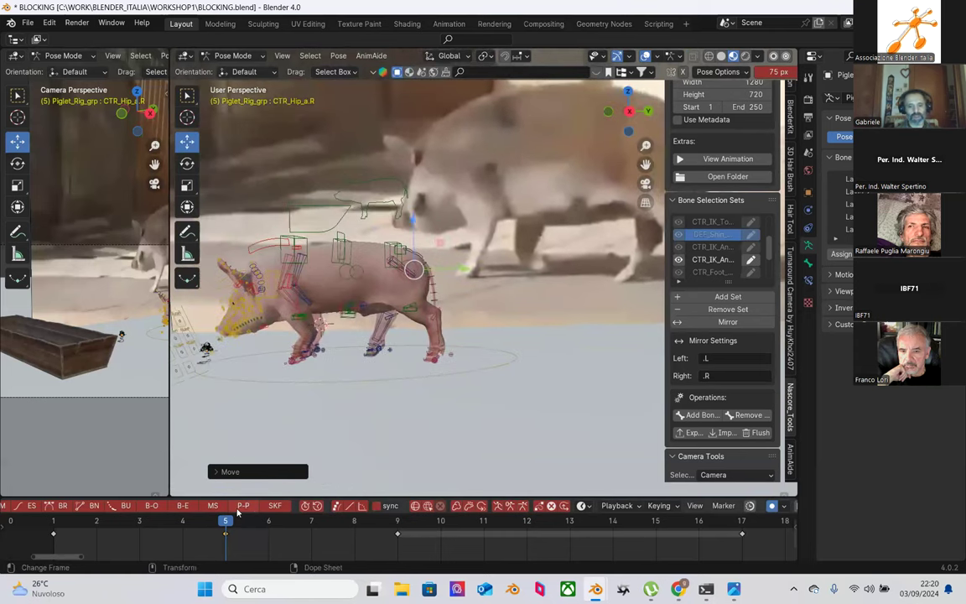
# Step: Compare frames 1, 5 and 9, select the frame 5 keys, and lower CTR_spine_b 0.018 m at frame 1
pyautogui.click(53, 528)
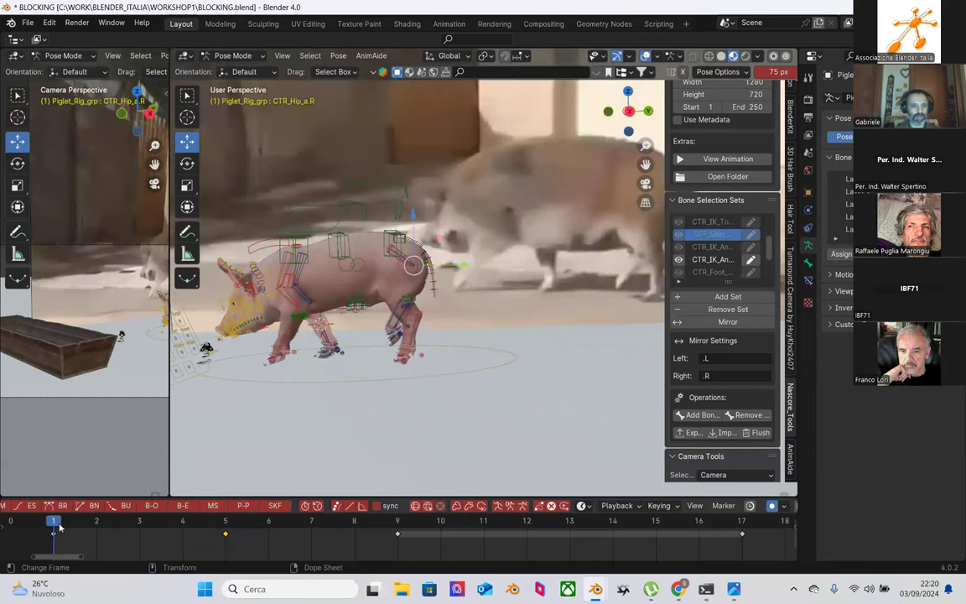
pyautogui.click(226, 524)
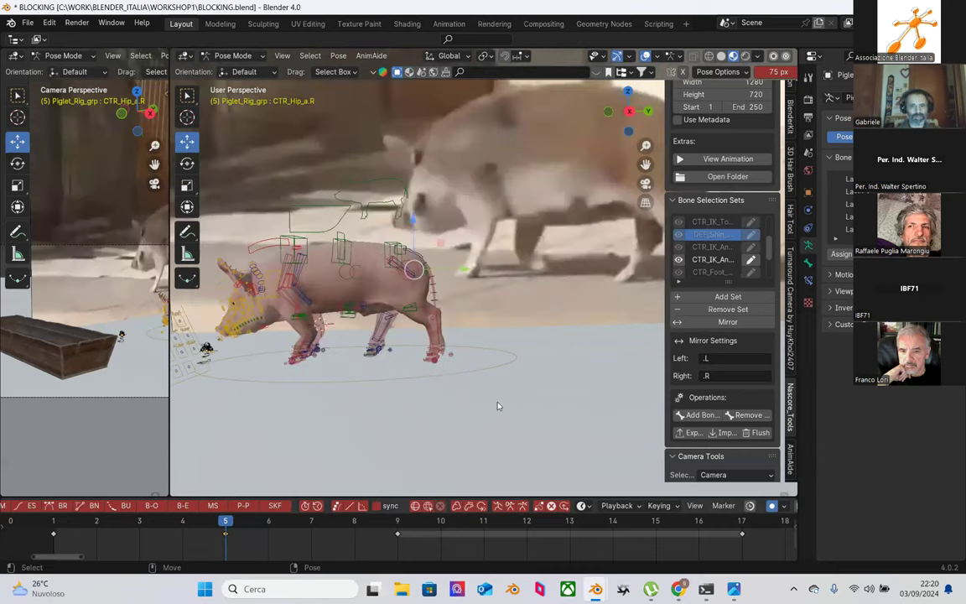
pyautogui.click(398, 523)
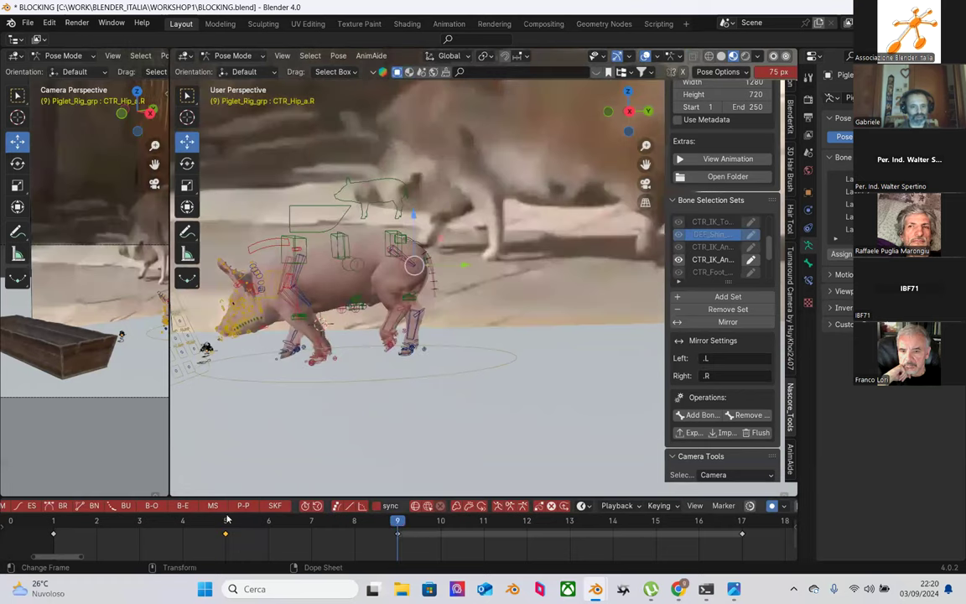
pyautogui.click(227, 523)
pyautogui.click(55, 522)
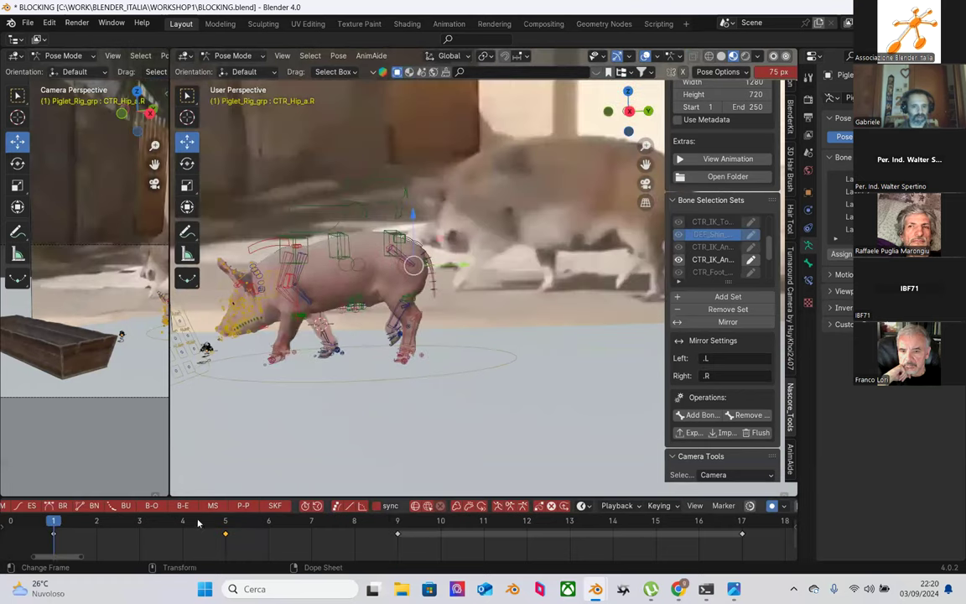
pyautogui.click(224, 533)
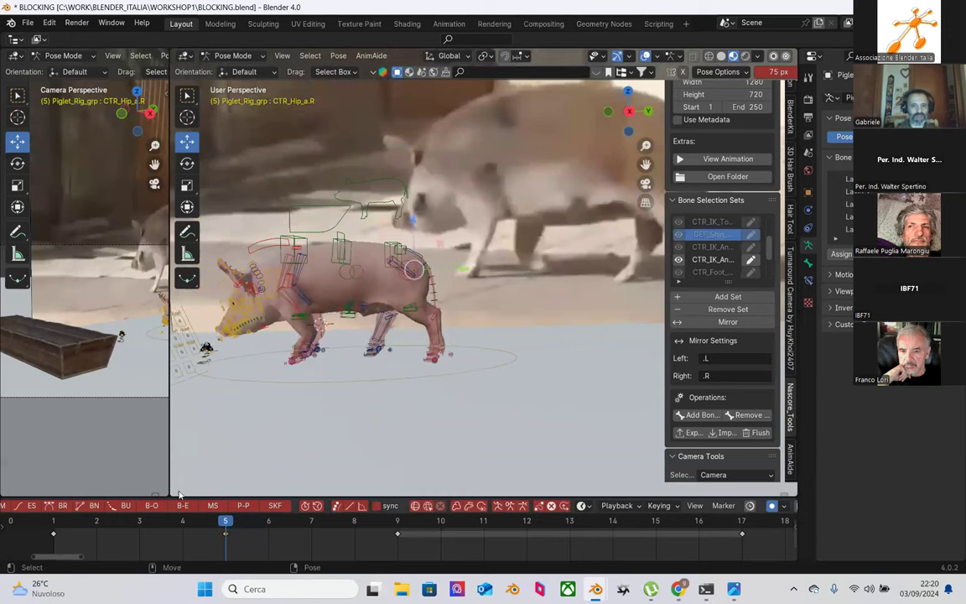
pyautogui.click(388, 232)
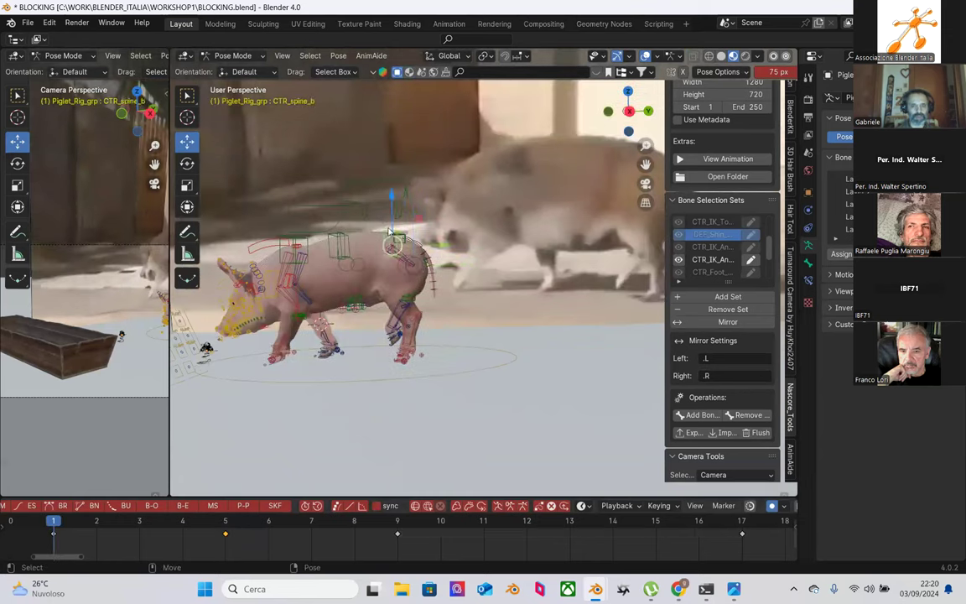
pyautogui.moveTo(396, 217); pyautogui.dragTo(400, 201)
# Step: Copy the frame 5 pose keys and paste them flipped at frame 17
pyautogui.rightClick(51, 482)
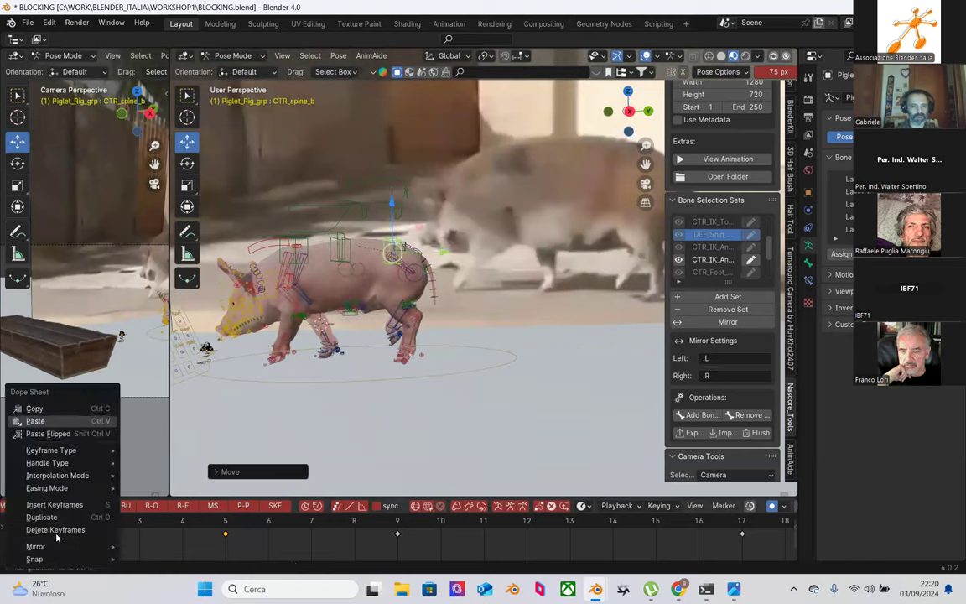
pyautogui.click(74, 409)
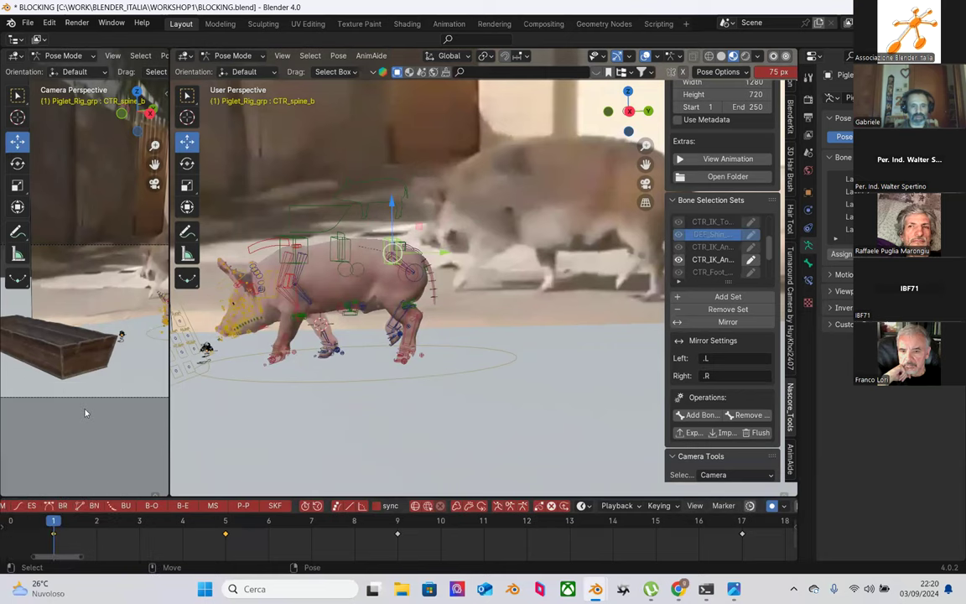
pyautogui.click(741, 524)
pyautogui.rightClick(742, 536)
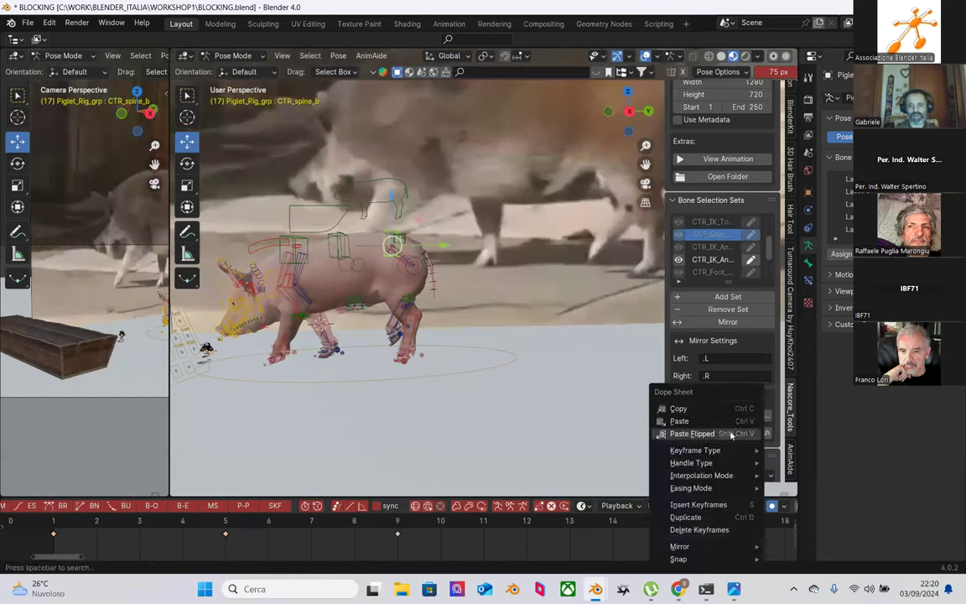
pyautogui.click(670, 419)
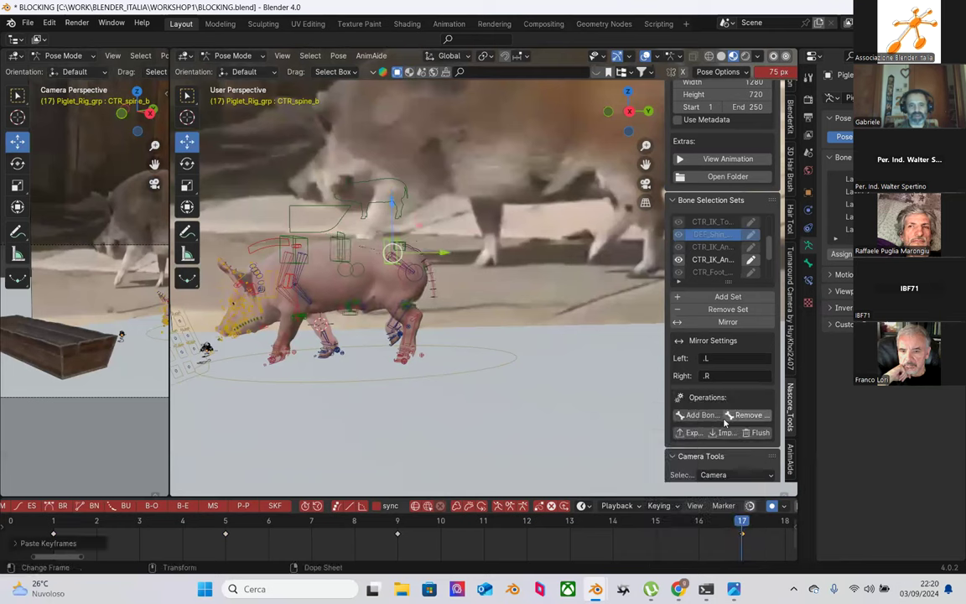
# Step: Paste the same frame 5 pose unflipped at frame 9
pyautogui.click(398, 522)
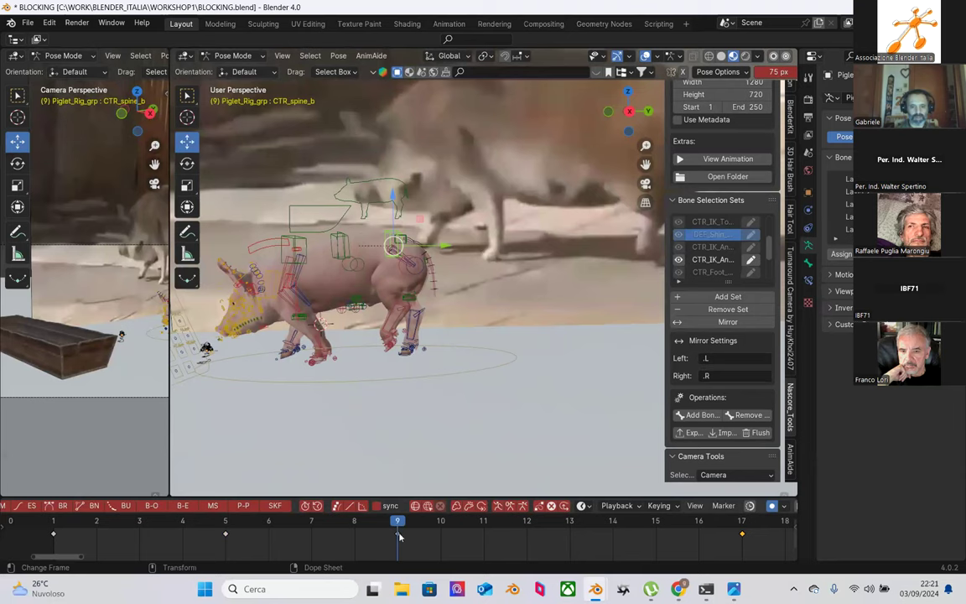
pyautogui.rightClick(398, 537)
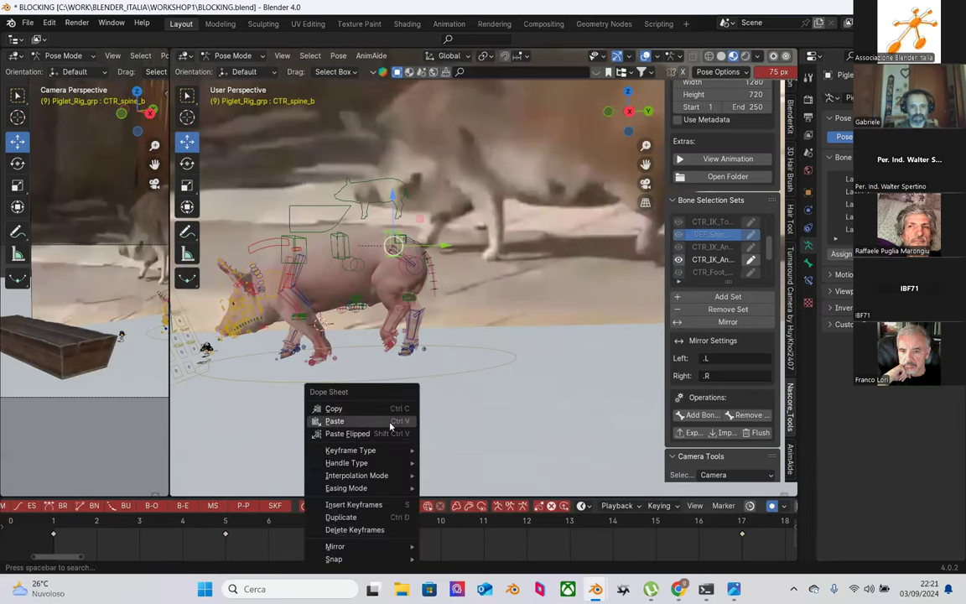
pyautogui.click(390, 425)
pyautogui.moveTo(462, 332); pyautogui.dragTo(384, 300, button='middle')
# Step: Shift a bone slightly along X in the frame 9 pose
pyautogui.moveTo(346, 278); pyautogui.dragTo(330, 279)
pyautogui.moveTo(330, 279); pyautogui.dragTo(540, 367, button='middle')
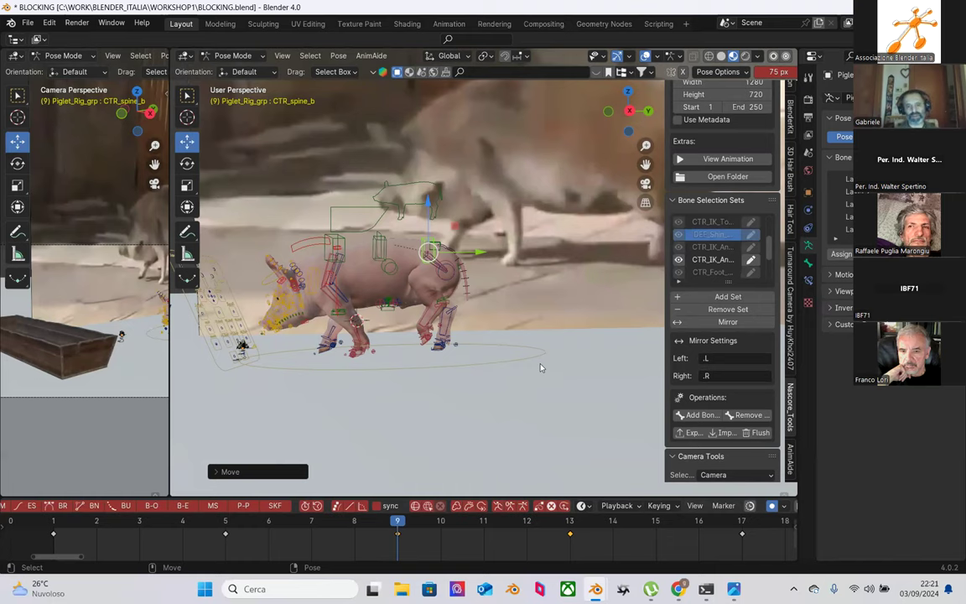
pyautogui.scroll(4, 416, 378)
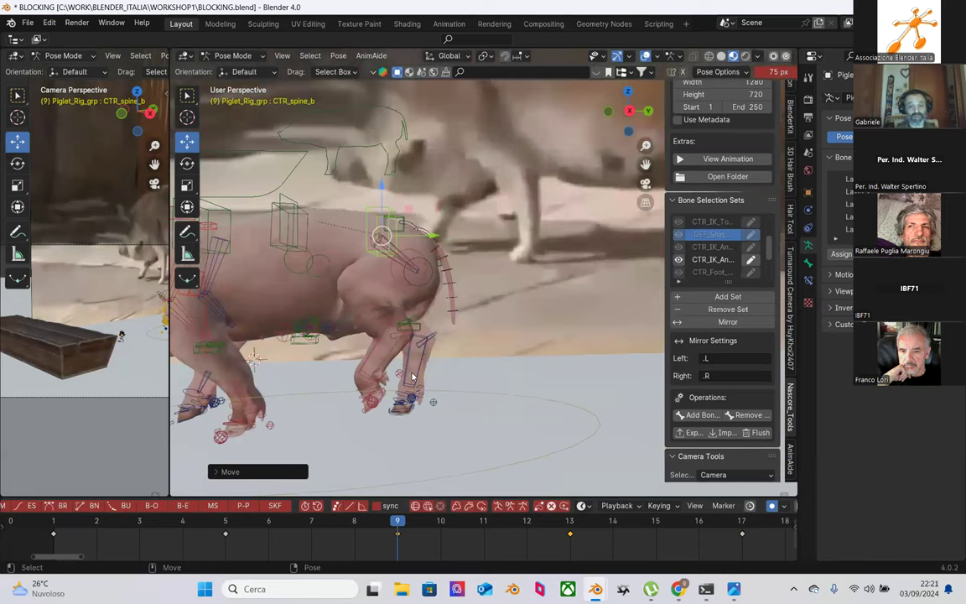
pyautogui.moveTo(403, 377); pyautogui.dragTo(419, 279, button='middle')
# Step: Try lowering CTR_Hip_a.L, undo it, and raise CTR_Hip_b.L slightly instead
pyautogui.click(424, 277)
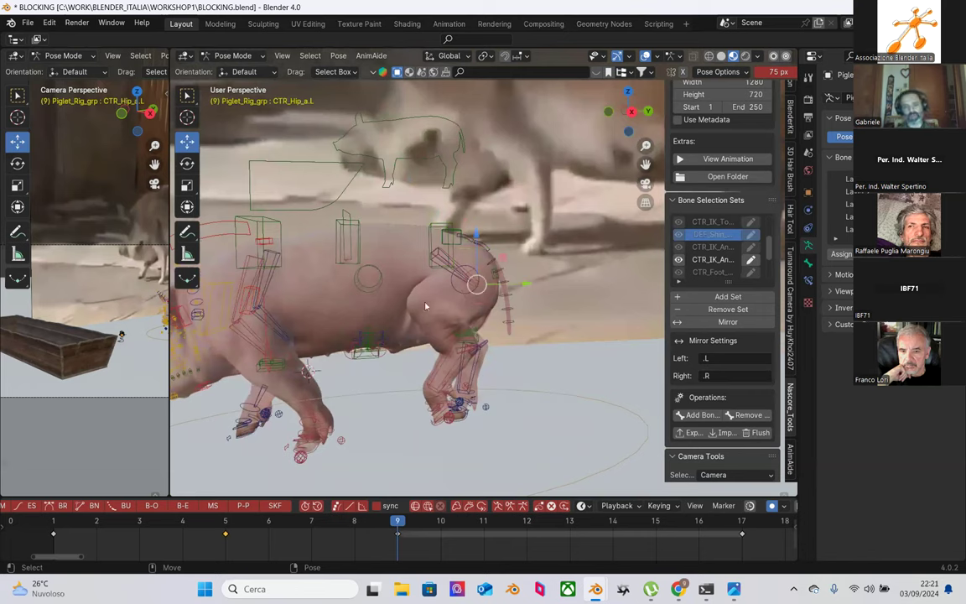
pyautogui.moveTo(470, 250); pyautogui.dragTo(476, 264)
pyautogui.hotkey('ctrl', 'z')
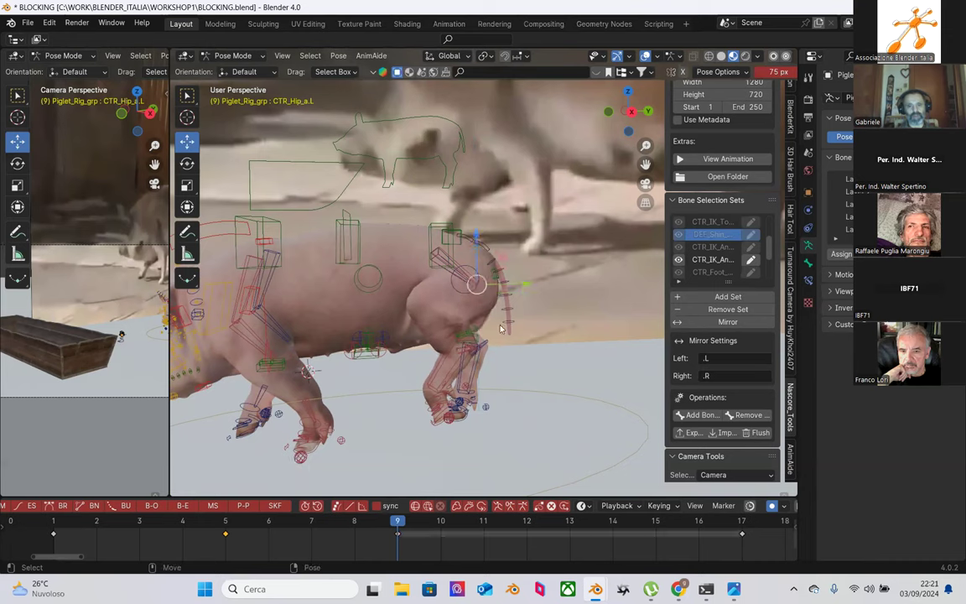
pyautogui.moveTo(522, 337); pyautogui.dragTo(448, 331, button='middle')
pyautogui.click(447, 330)
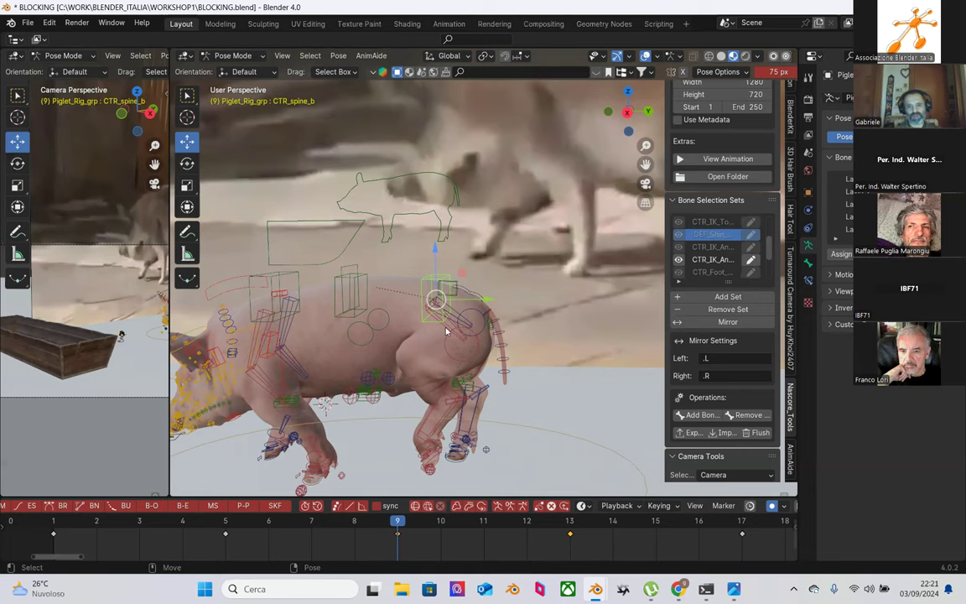
pyautogui.click(446, 330)
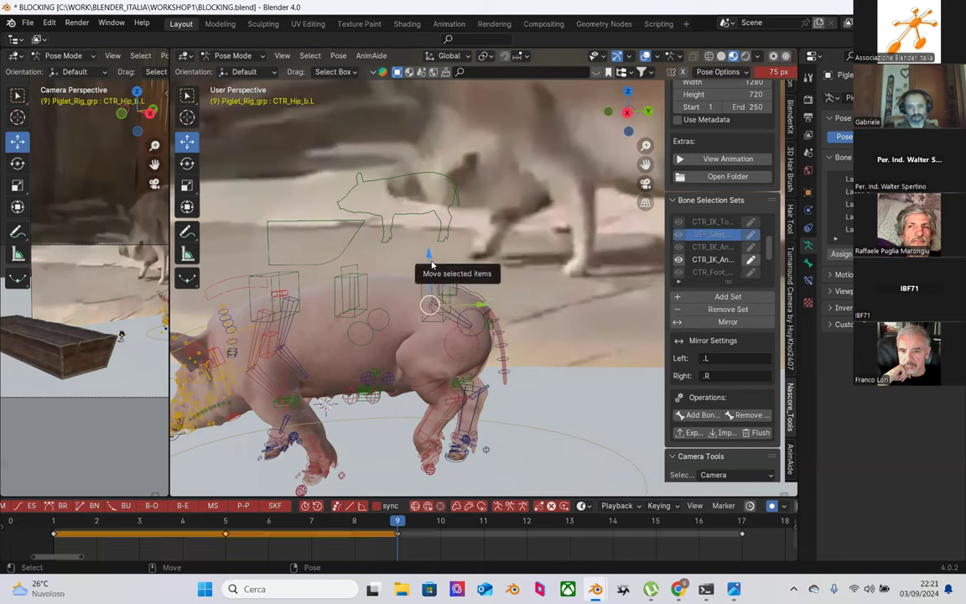
pyautogui.moveTo(432, 267); pyautogui.dragTo(444, 269)
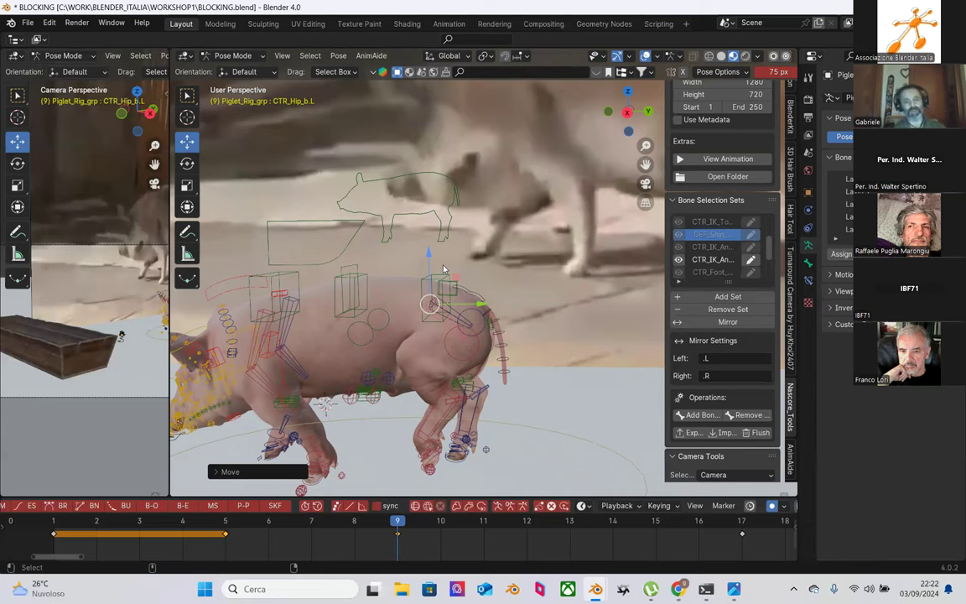
pyautogui.moveTo(445, 268); pyautogui.dragTo(419, 287, button='middle')
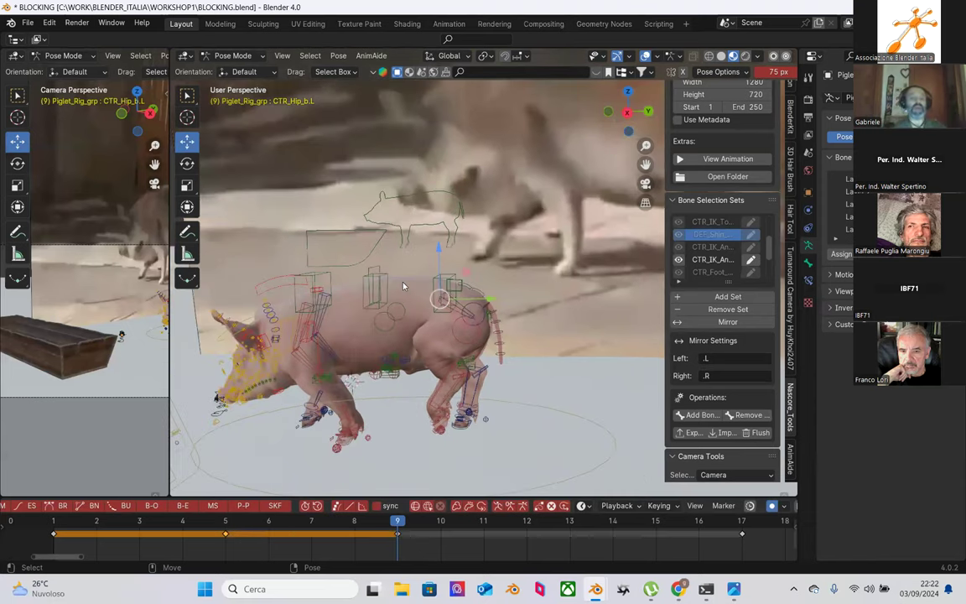
pyautogui.moveTo(332, 289); pyautogui.dragTo(354, 303, button='middle')
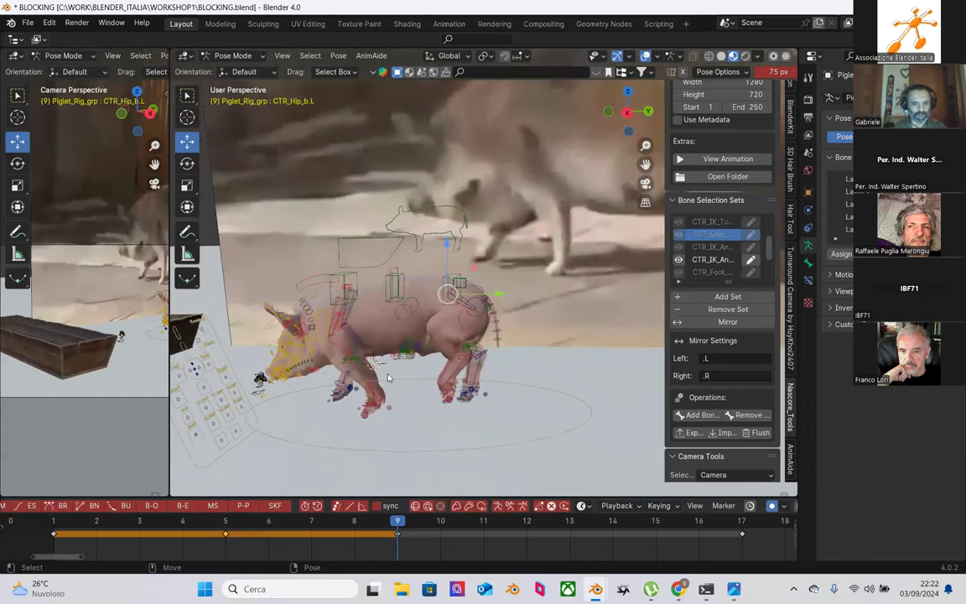
pyautogui.click(376, 416)
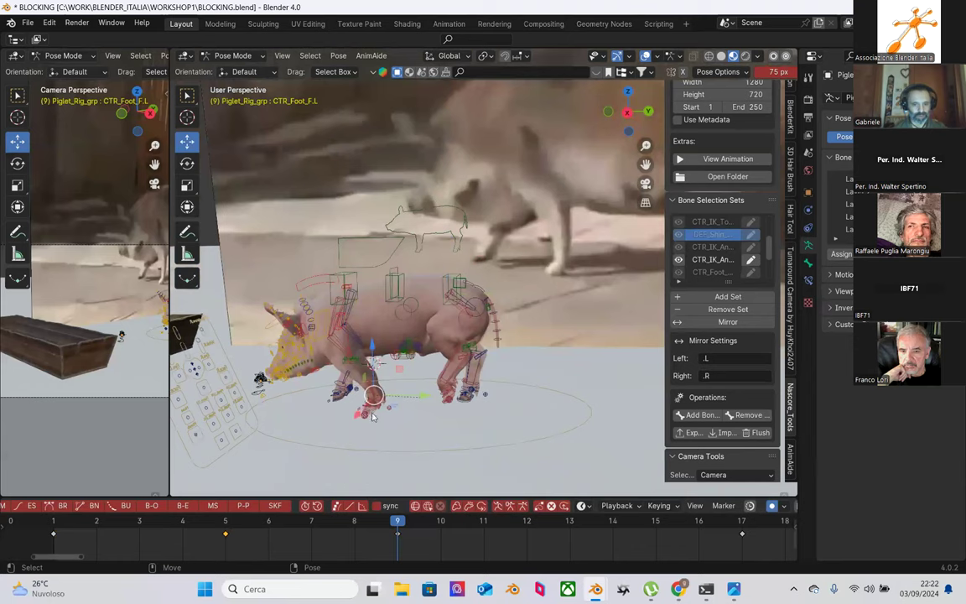
# Step: Shift CTR_spine_b slightly sideways along X at frame 9
pyautogui.moveTo(108, 522); pyautogui.dragTo(225, 521)
pyautogui.moveTo(468, 310); pyautogui.dragTo(404, 302, button='middle')
pyautogui.click(404, 294)
pyautogui.moveTo(224, 520); pyautogui.dragTo(401, 522)
pyautogui.moveTo(394, 306); pyautogui.dragTo(411, 306, button='middle')
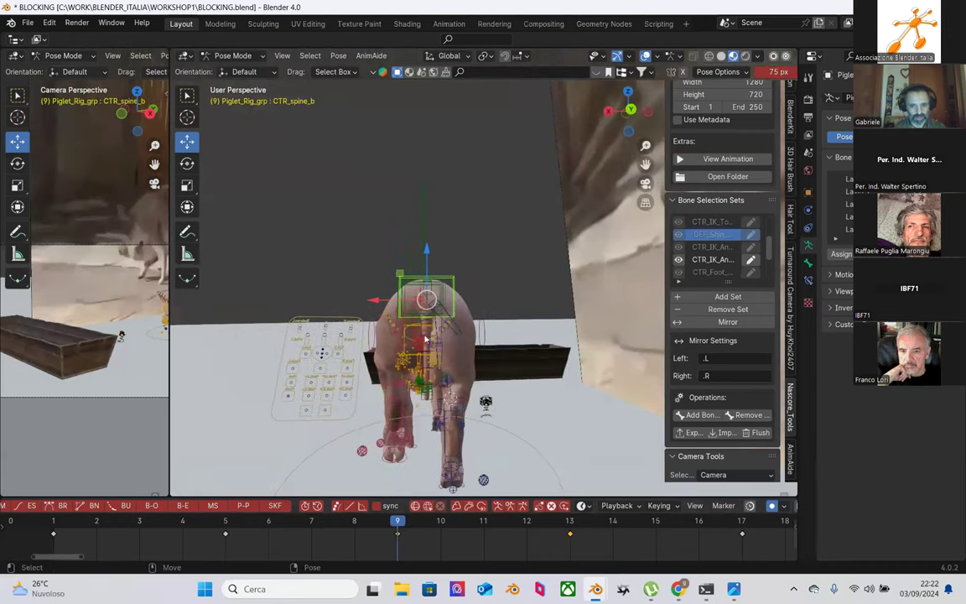
pyautogui.moveTo(382, 300); pyautogui.dragTo(378, 300)
pyautogui.click(378, 300)
pyautogui.moveTo(378, 301); pyautogui.dragTo(251, 310, button='middle')
# Step: Review the pose at frames 0, 1 and 5 from rear and side views
pyautogui.moveTo(226, 521); pyautogui.dragTo(11, 521)
pyautogui.click(37, 529)
pyautogui.moveTo(226, 419); pyautogui.dragTo(228, 475, button='middle')
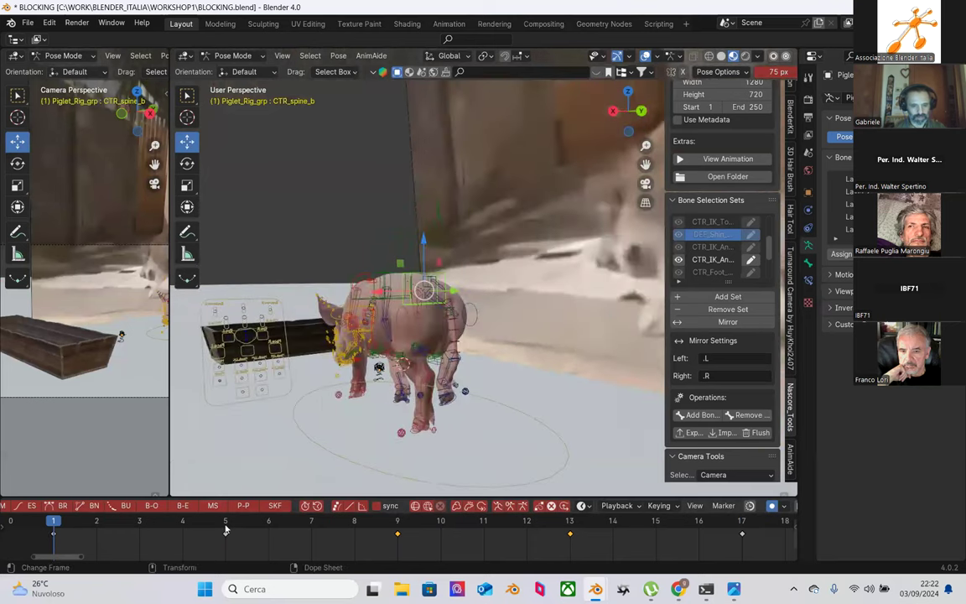
pyautogui.click(225, 522)
pyautogui.moveTo(352, 377); pyautogui.dragTo(294, 413, button='middle')
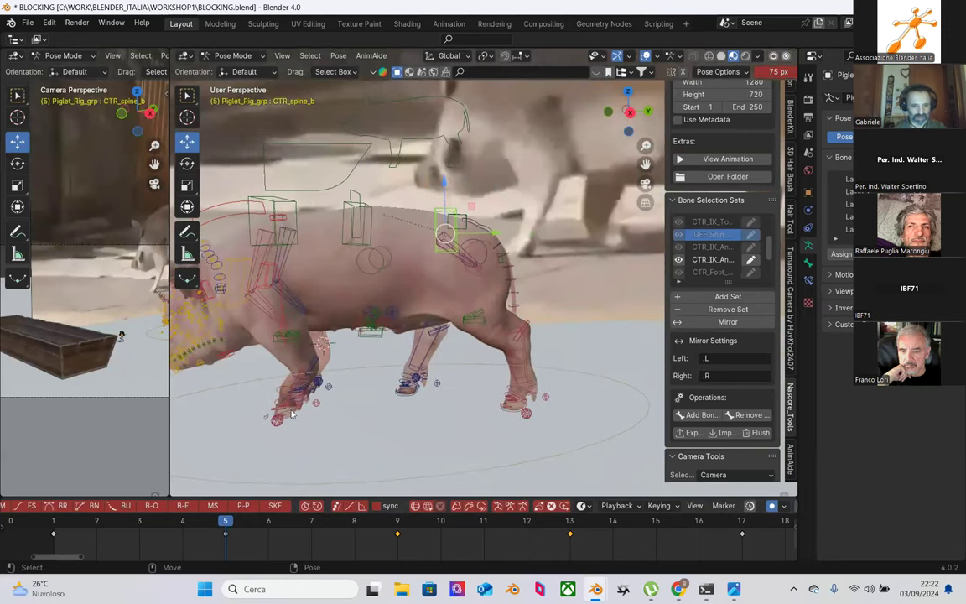
# Step: Undo the recent pose changes and clear all transforms on the front-left foot control
pyautogui.scroll(4, 291, 413)
pyautogui.click(315, 428)
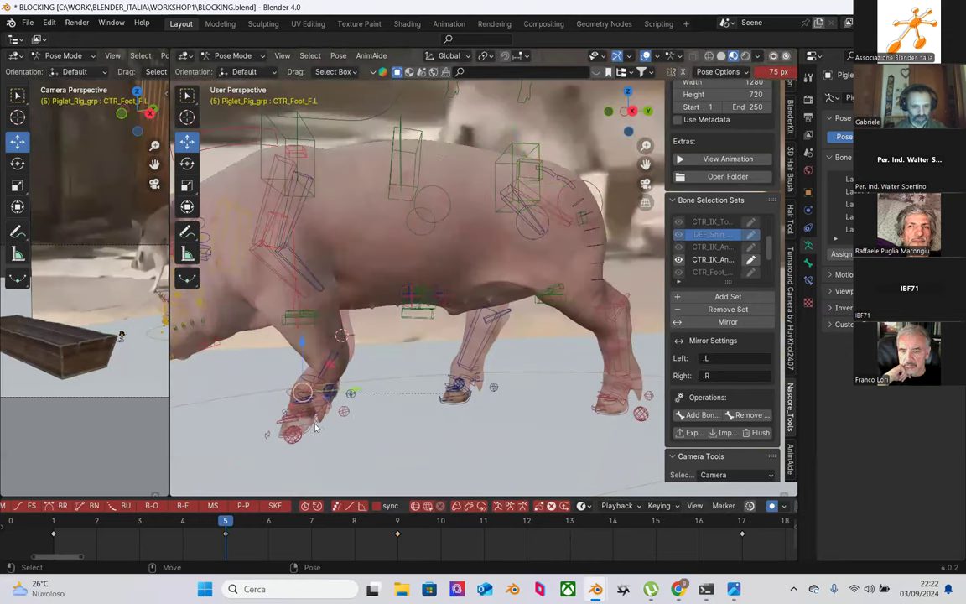
pyautogui.hotkey('ctrl', 'z')
pyautogui.hotkey('ctrl', 'z')
pyautogui.hotkey('ctrl', 'z')
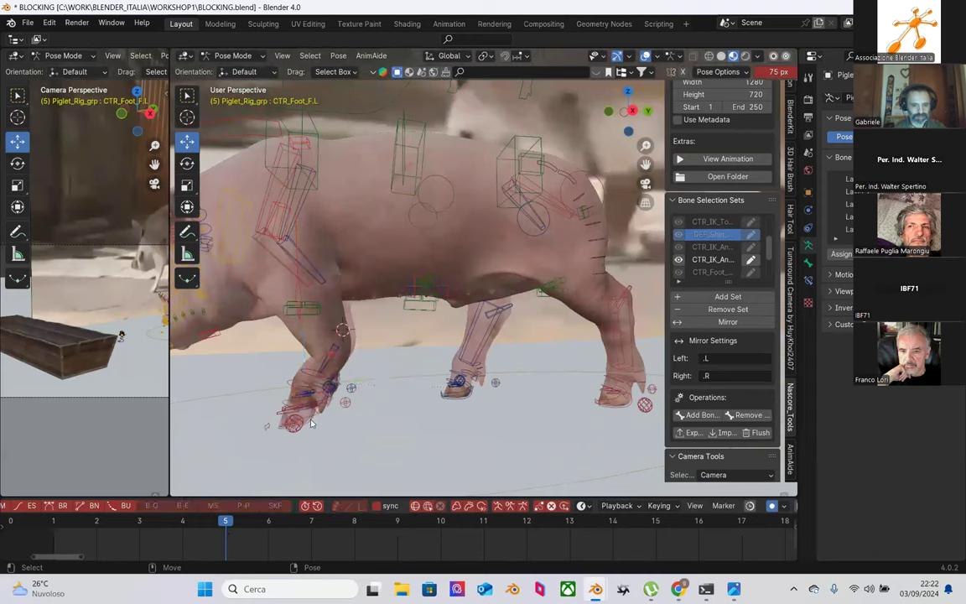
pyautogui.click(338, 55)
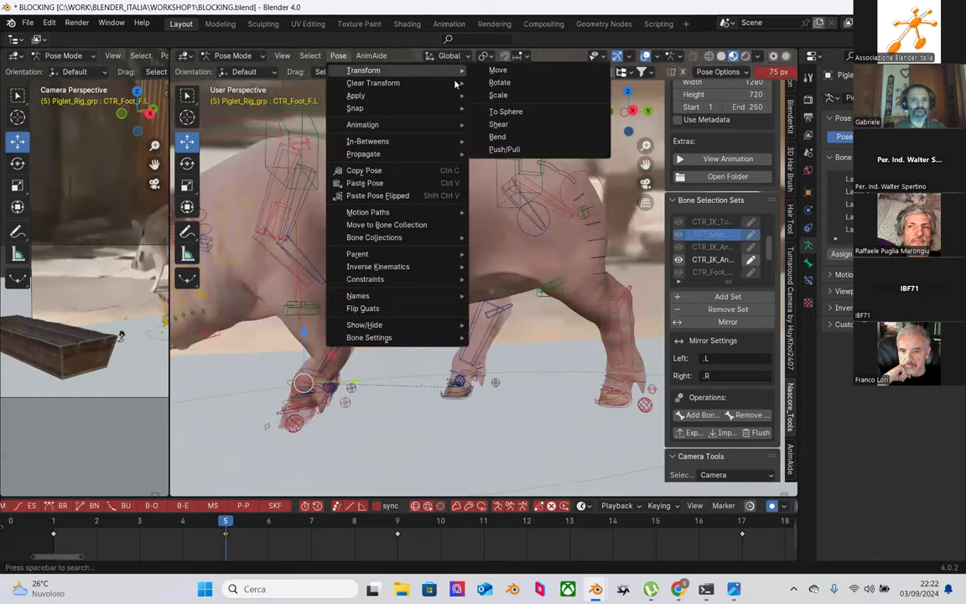
pyautogui.moveTo(410, 84)
pyautogui.click(491, 82)
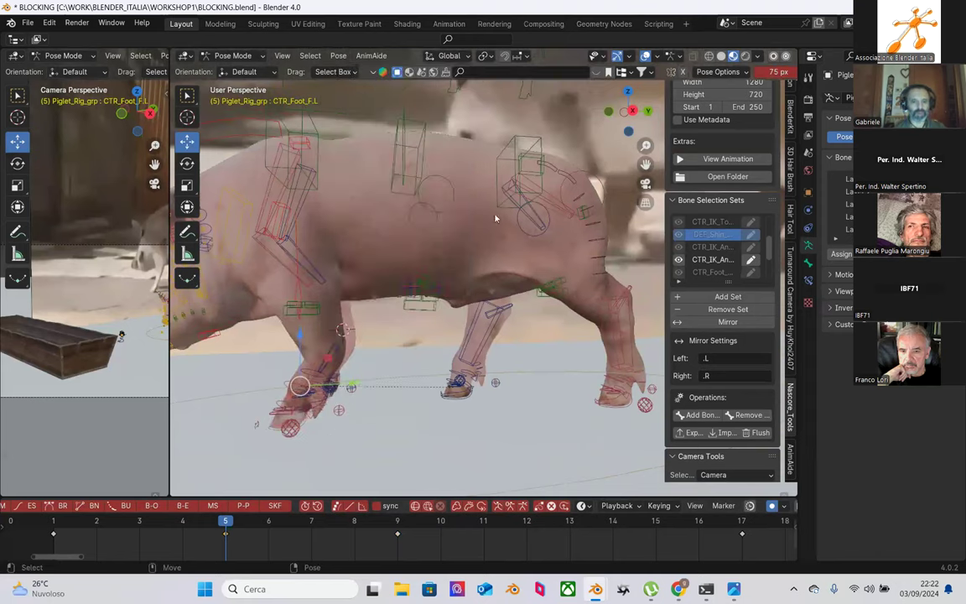
pyautogui.scroll(2, 410, 336)
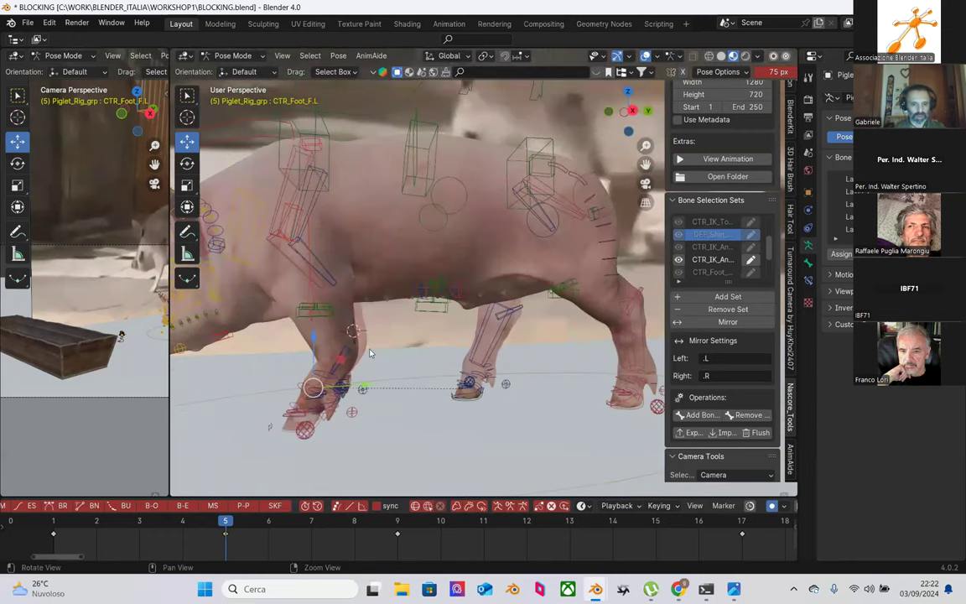
pyautogui.scroll(-3, 331, 363)
# Step: Select the front-left shin and compare frames 1, 5 and 9, ending on frame 5
pyautogui.click(334, 374)
pyautogui.click(56, 521)
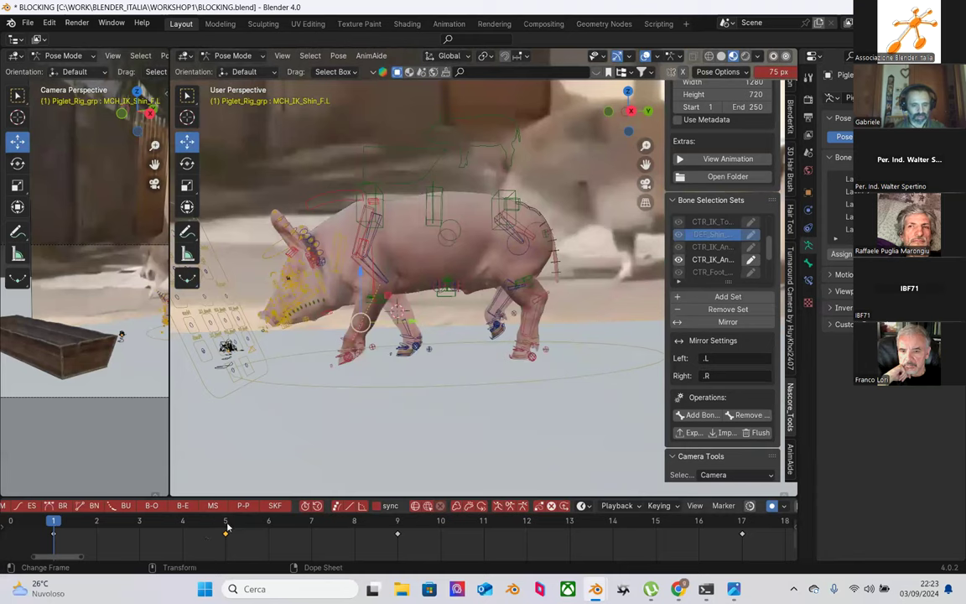
pyautogui.click(226, 526)
pyautogui.click(399, 528)
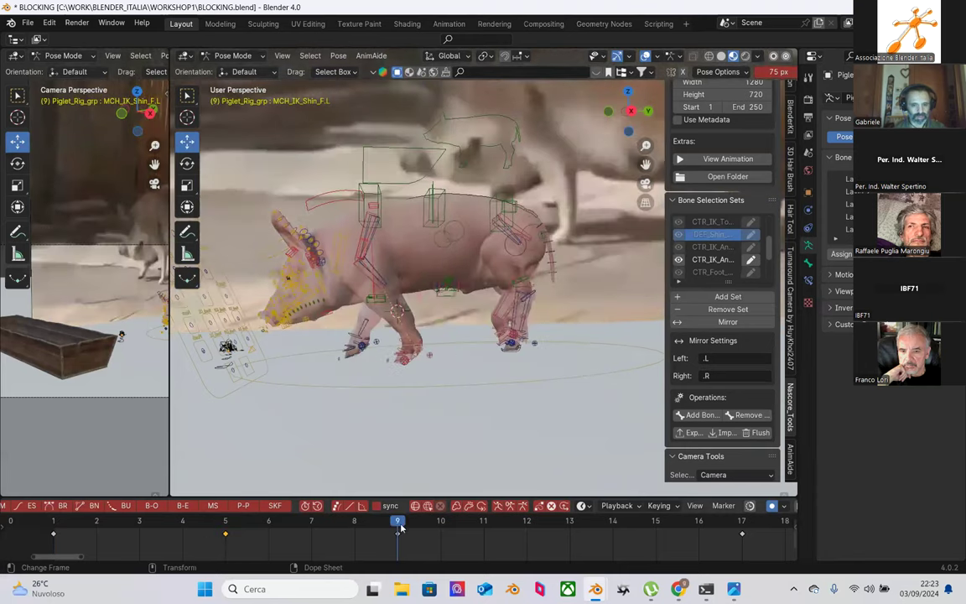
pyautogui.click(224, 527)
# Step: Try moving the front-left foot control at frame 5, then undo it
pyautogui.moveTo(432, 382); pyautogui.dragTo(363, 406, button='middle')
pyautogui.click(351, 406)
pyautogui.press('g')
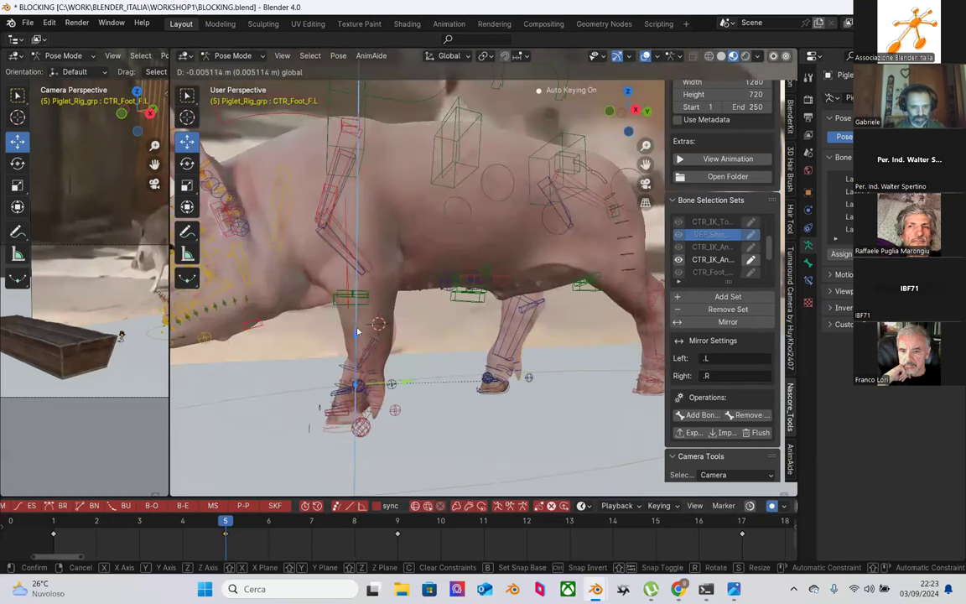
pyautogui.click(384, 349)
pyautogui.hotkey('ctrl', 'z')
# Step: Rotate the front-left shin bone MCH_IK_Shin_F.L at frame 5 in two passes
pyautogui.scroll(2, 373, 344)
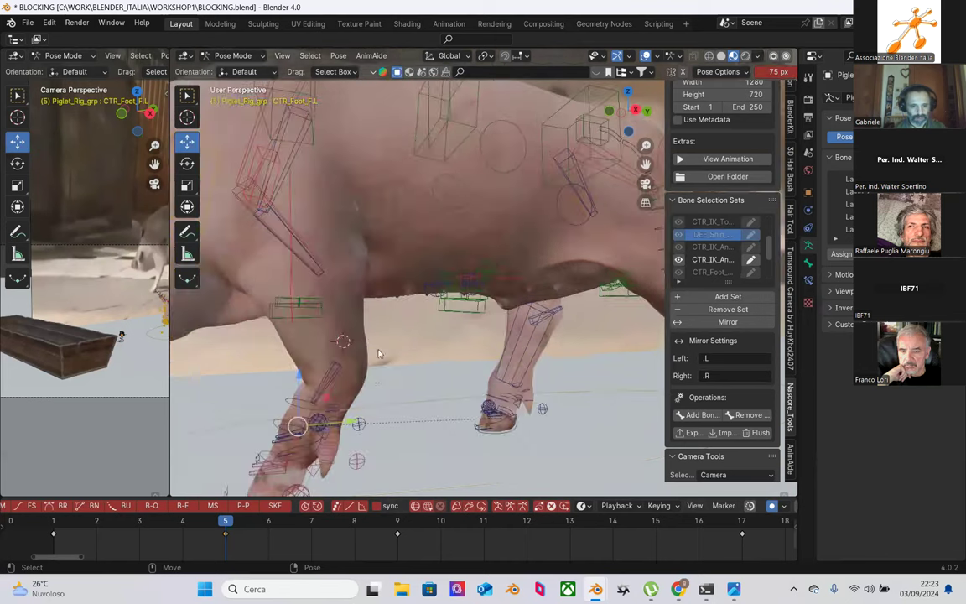
pyautogui.click(335, 384)
pyautogui.scroll(-10, 378, 290)
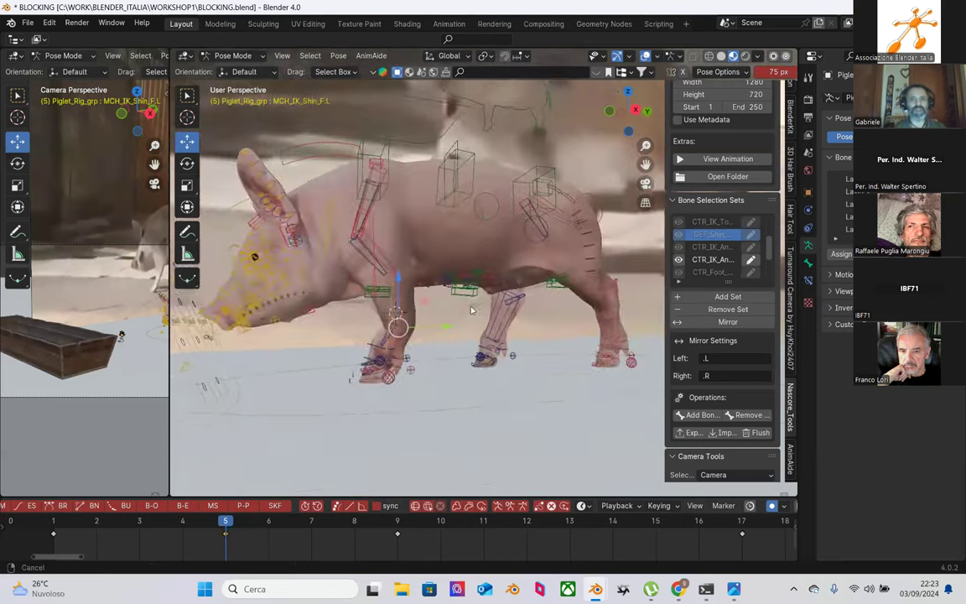
pyautogui.scroll(5, 531, 263)
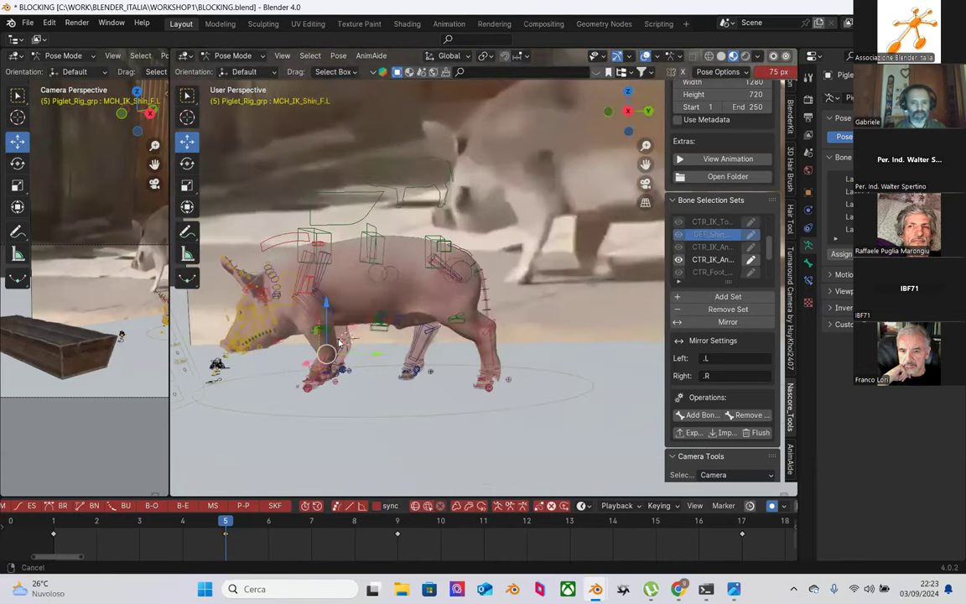
pyautogui.moveTo(411, 329); pyautogui.dragTo(416, 325, button='middle')
pyautogui.press('r')
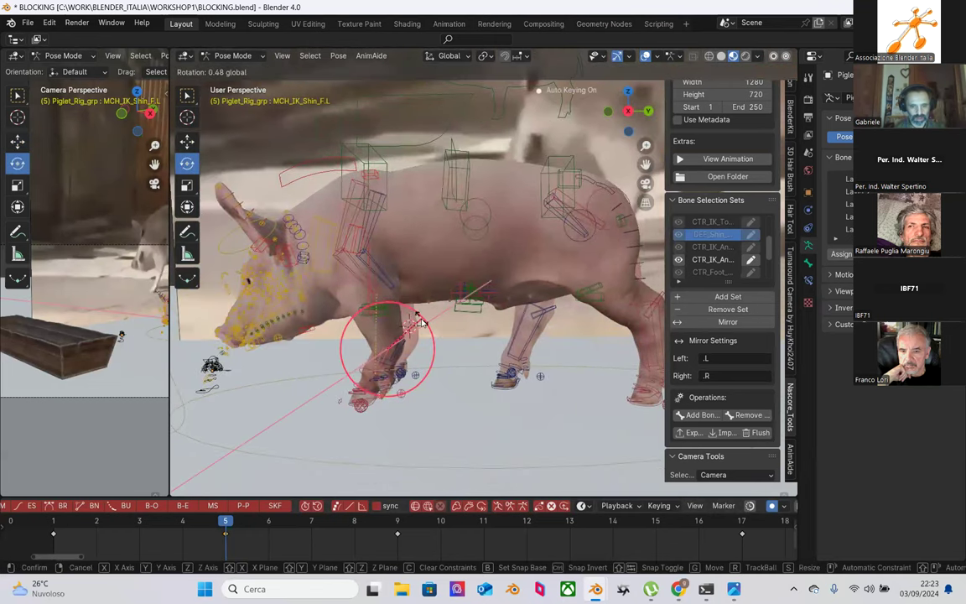
pyautogui.click(423, 334)
pyautogui.scroll(6, 423, 333)
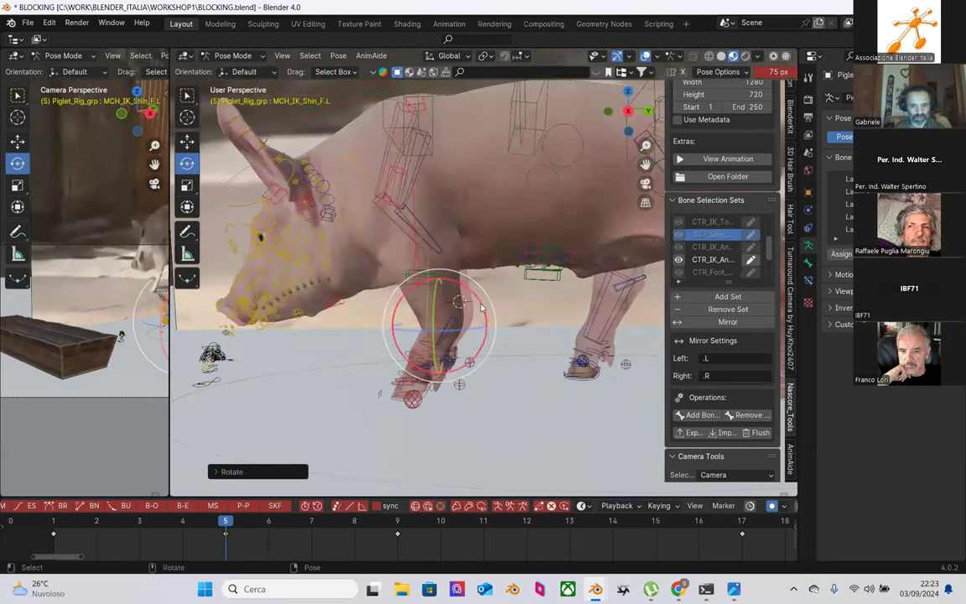
pyautogui.moveTo(457, 319); pyautogui.dragTo(460, 304, button='middle')
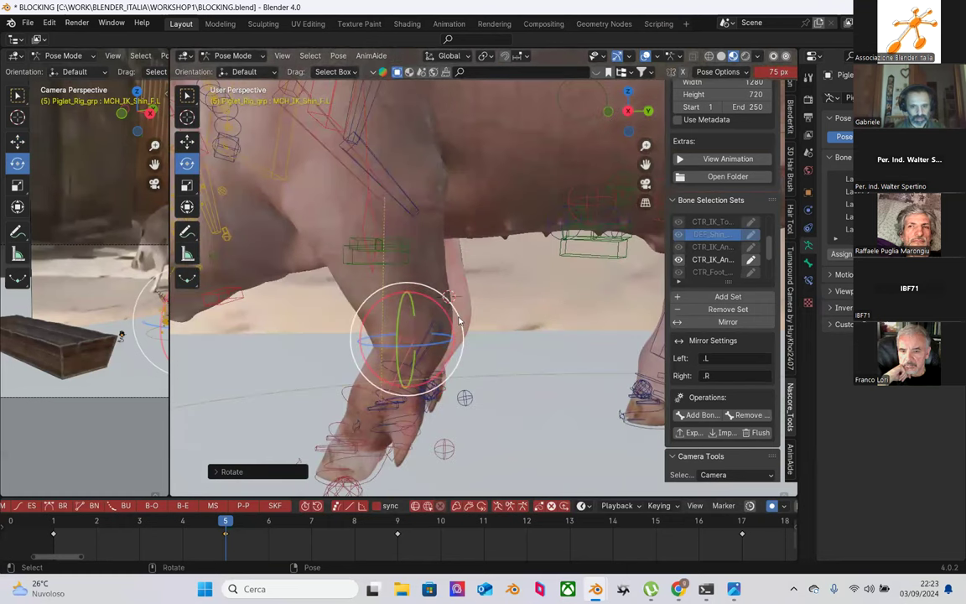
pyautogui.moveTo(457, 320); pyautogui.dragTo(433, 287)
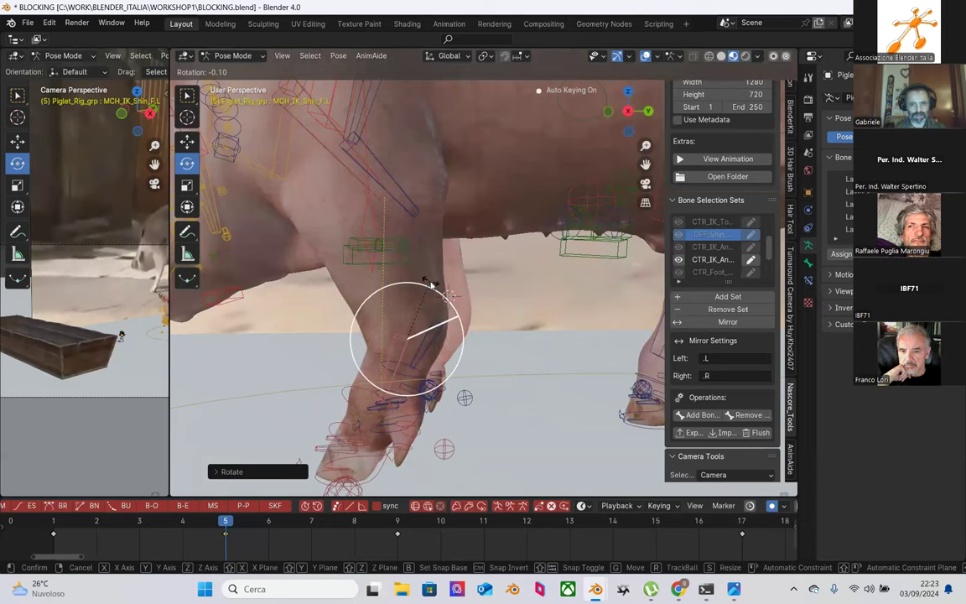
pyautogui.click(428, 285)
# Step: Select CTR_Humerus.L and move it along the Z axis by about 0.003 m
pyautogui.moveTo(438, 282); pyautogui.dragTo(426, 235, button='middle')
pyautogui.click(402, 256)
pyautogui.hotkey('shift', 'space')
pyautogui.press('g')
pyautogui.press('g')
pyautogui.press('z')
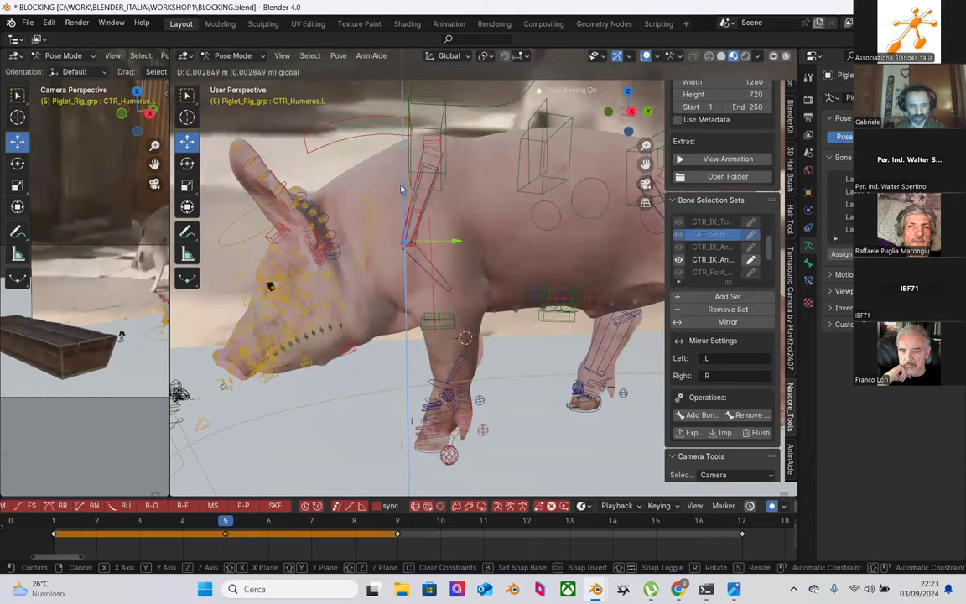
# Step: Confirm the humerus move, then shift CTR_spine_f slightly along the Z axis
pyautogui.click(401, 188)
pyautogui.moveTo(505, 292); pyautogui.dragTo(373, 233, button='middle')
pyautogui.click(357, 208)
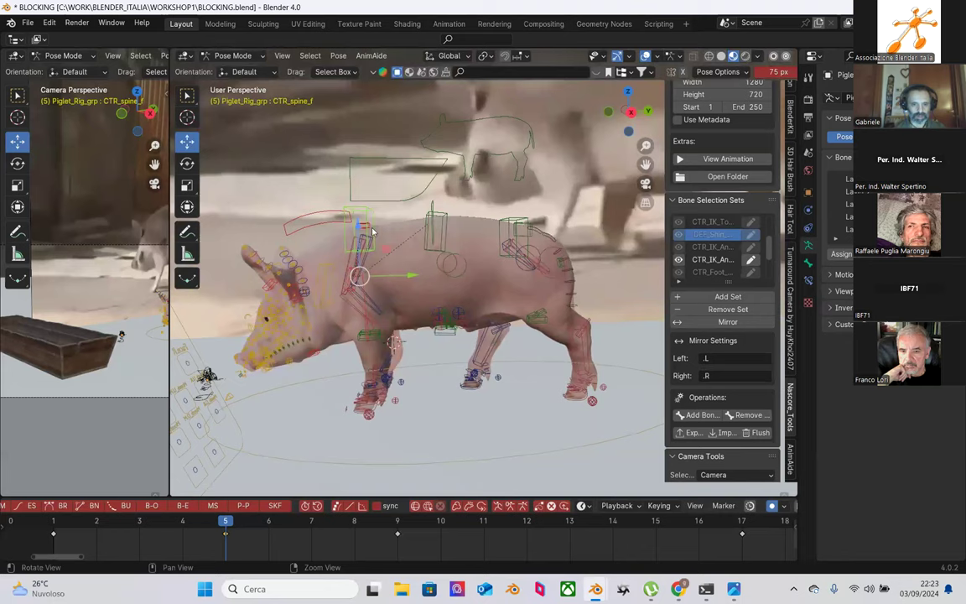
pyautogui.press('g')
pyautogui.press('z')
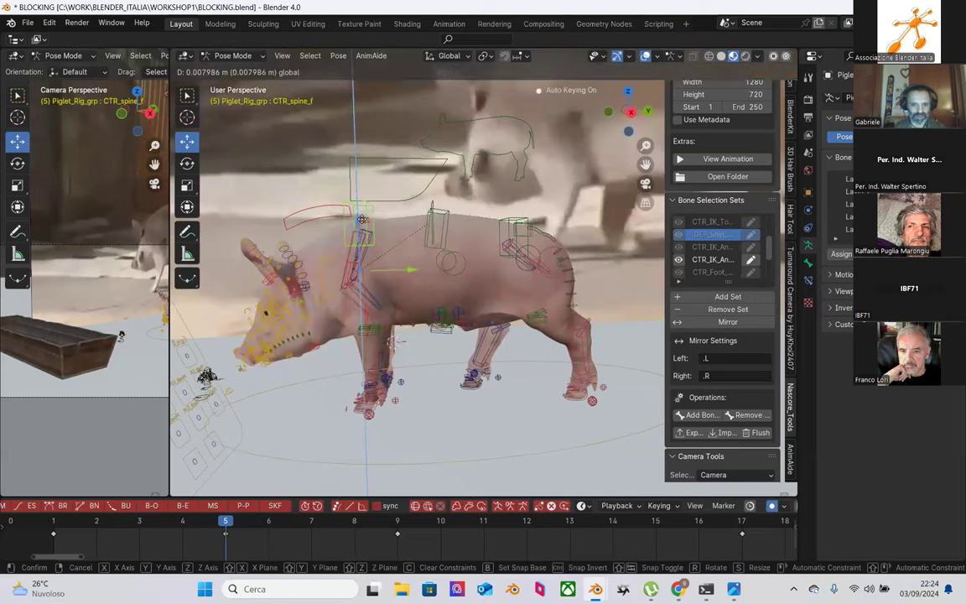
pyautogui.click(364, 221)
# Step: Scrub frames 1 to 5 from a front-side view to check the breakdown pose
pyautogui.moveTo(365, 221); pyautogui.dragTo(533, 263, button='middle')
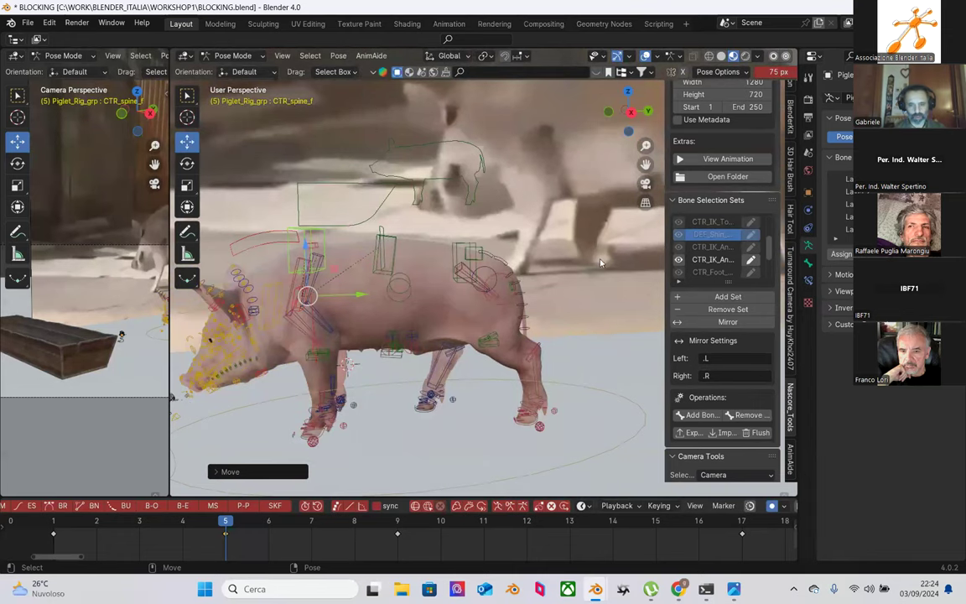
pyautogui.moveTo(367, 403); pyautogui.dragTo(474, 330, button='middle')
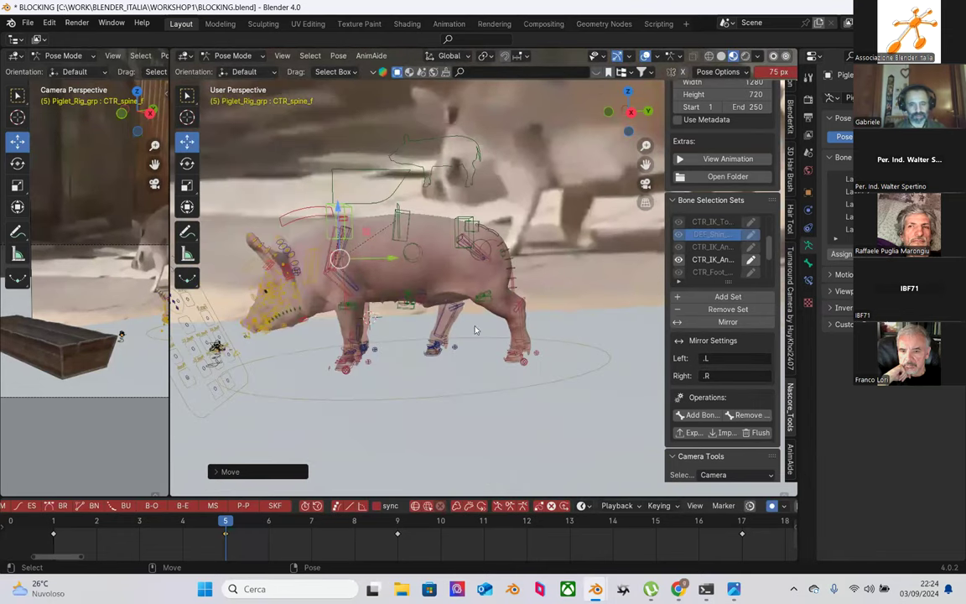
pyautogui.moveTo(52, 521); pyautogui.dragTo(225, 515)
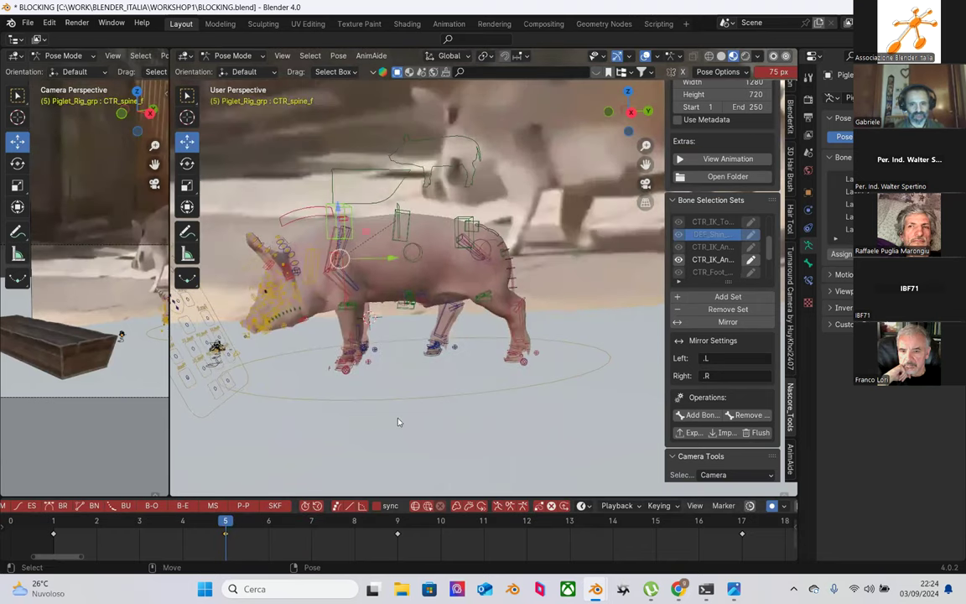
pyautogui.scroll(6, 358, 376)
pyautogui.scroll(3, 390, 379)
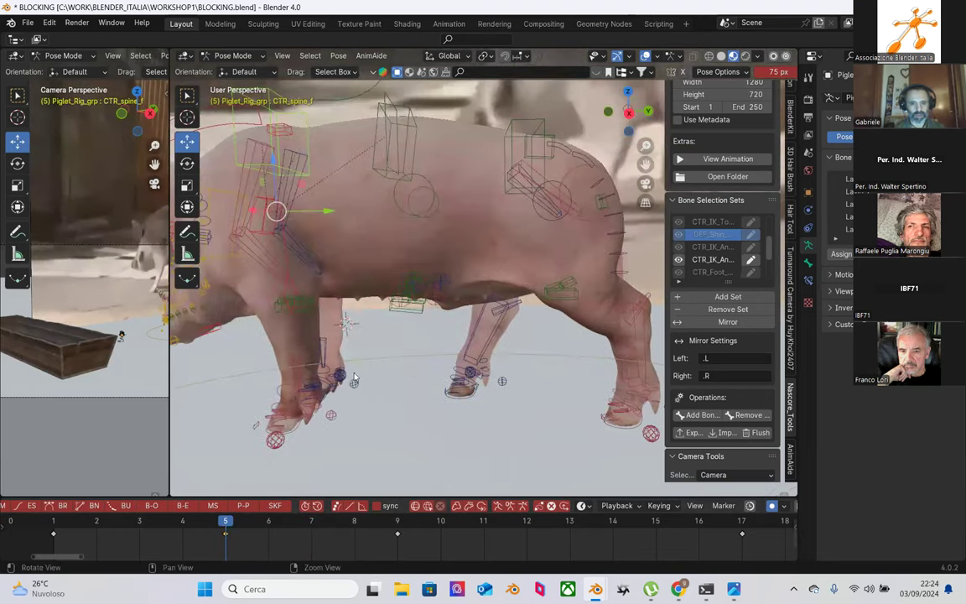
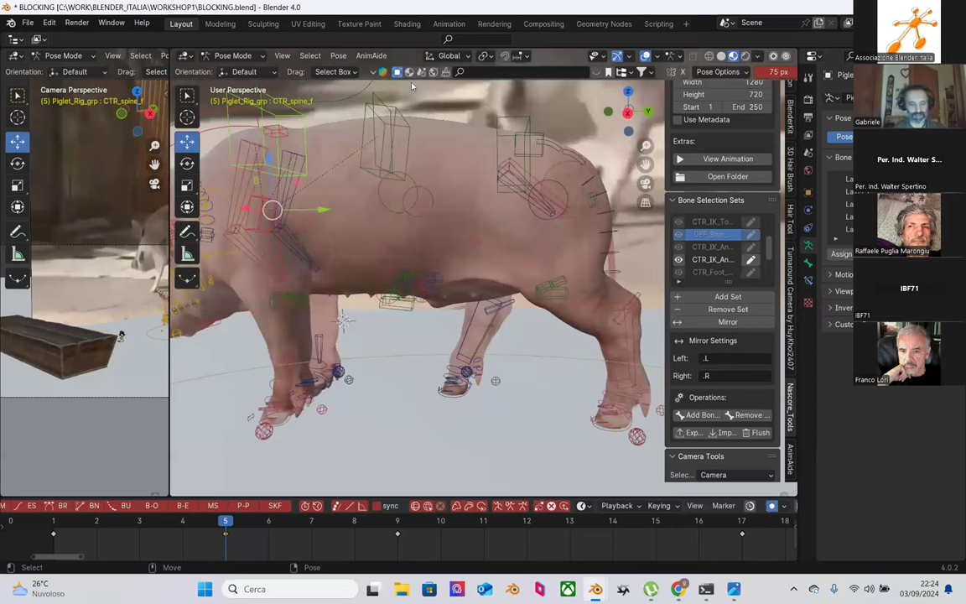
# Step: Select the front right foot control and compare the leg pose at frames 7 and 5
pyautogui.scroll(5, 324, 414)
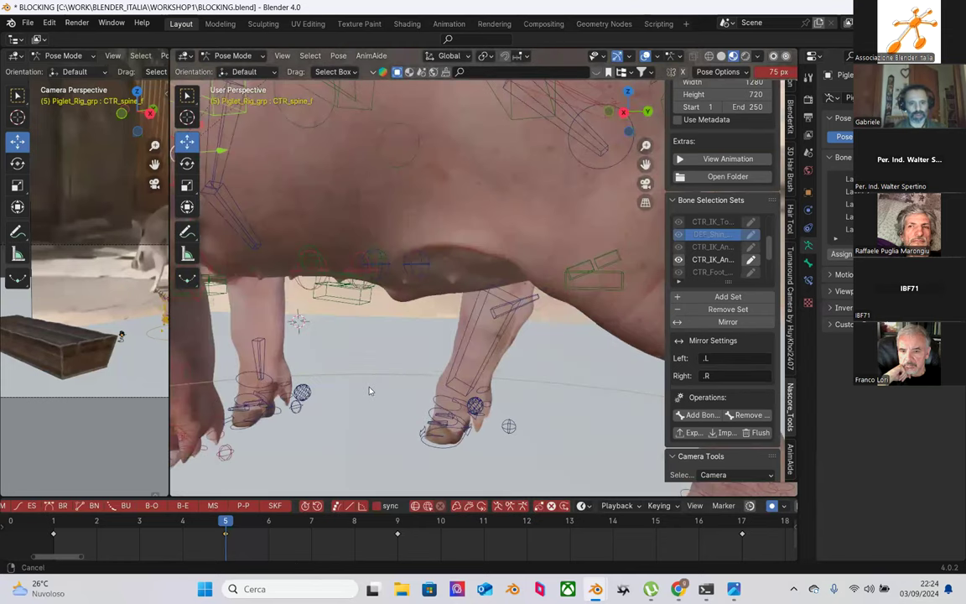
pyautogui.click(245, 397)
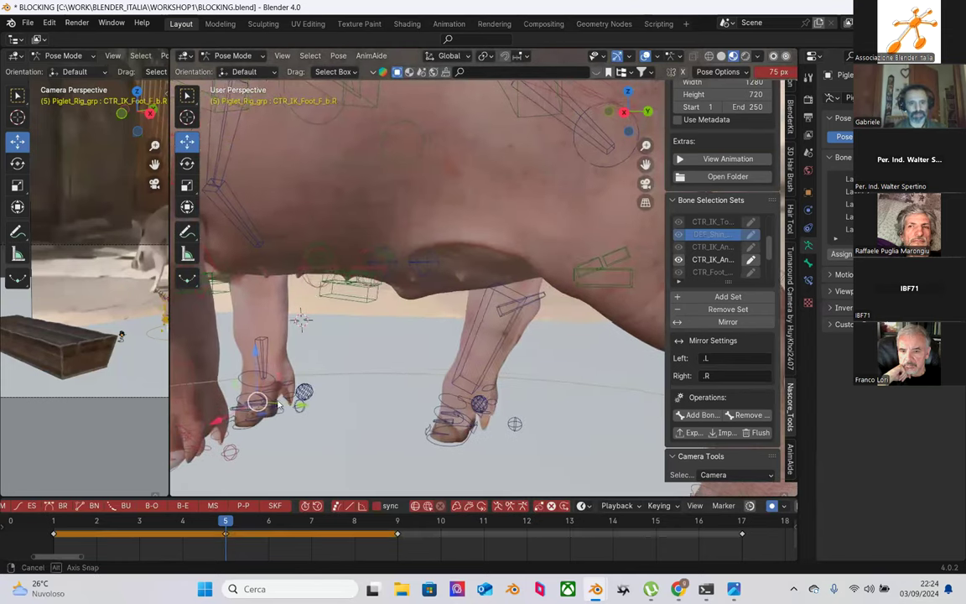
pyautogui.moveTo(245, 396); pyautogui.dragTo(274, 406, button='middle')
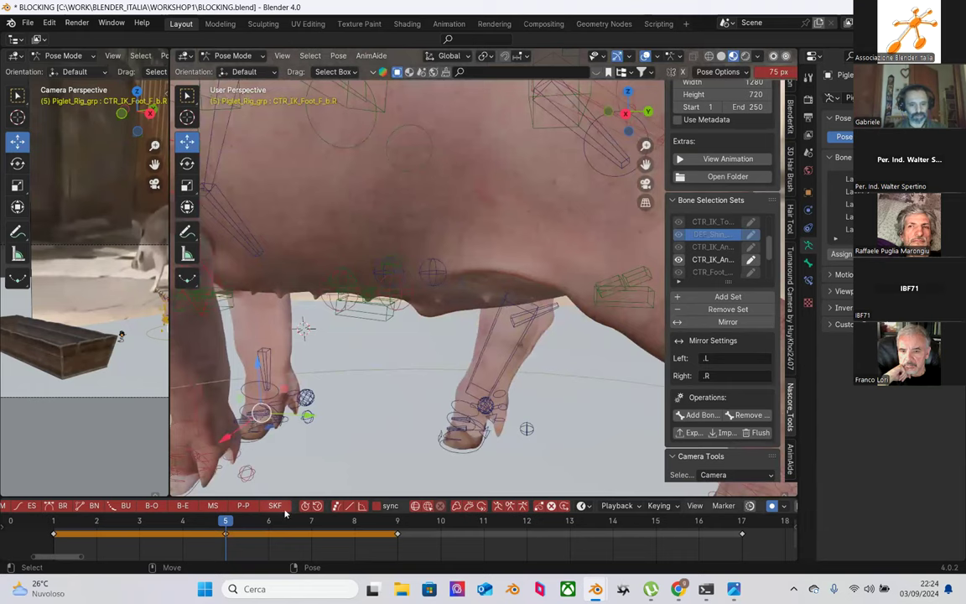
pyautogui.click(311, 520)
pyautogui.moveTo(311, 439); pyautogui.dragTo(308, 261, button='middle')
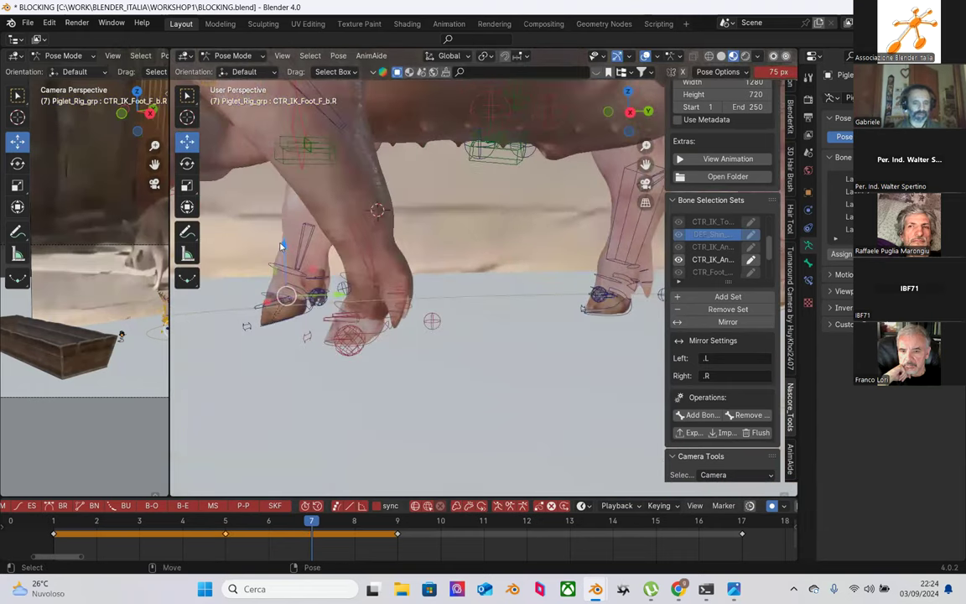
pyautogui.click(228, 521)
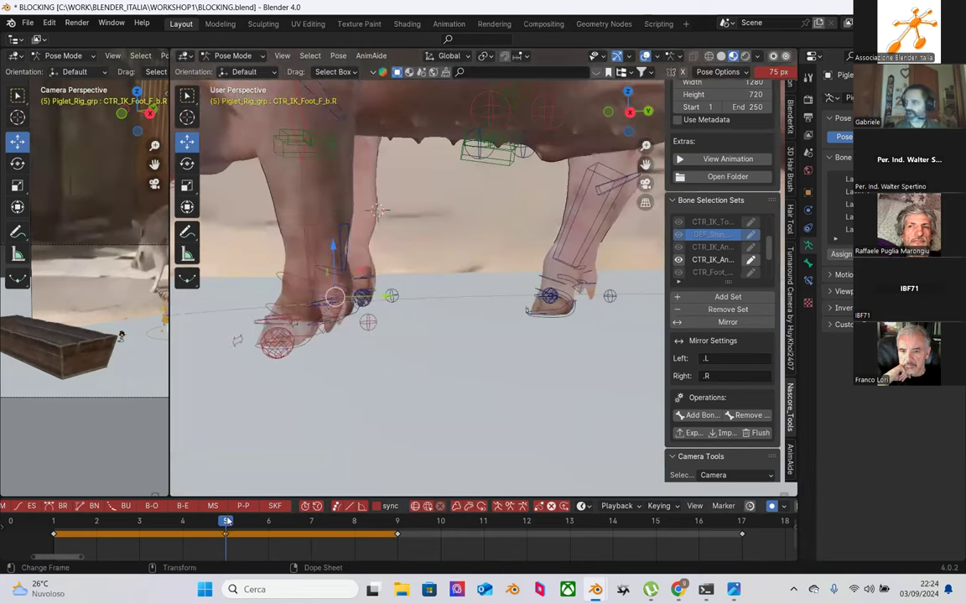
pyautogui.moveTo(311, 430); pyautogui.dragTo(351, 352, button='middle')
pyautogui.click(340, 332)
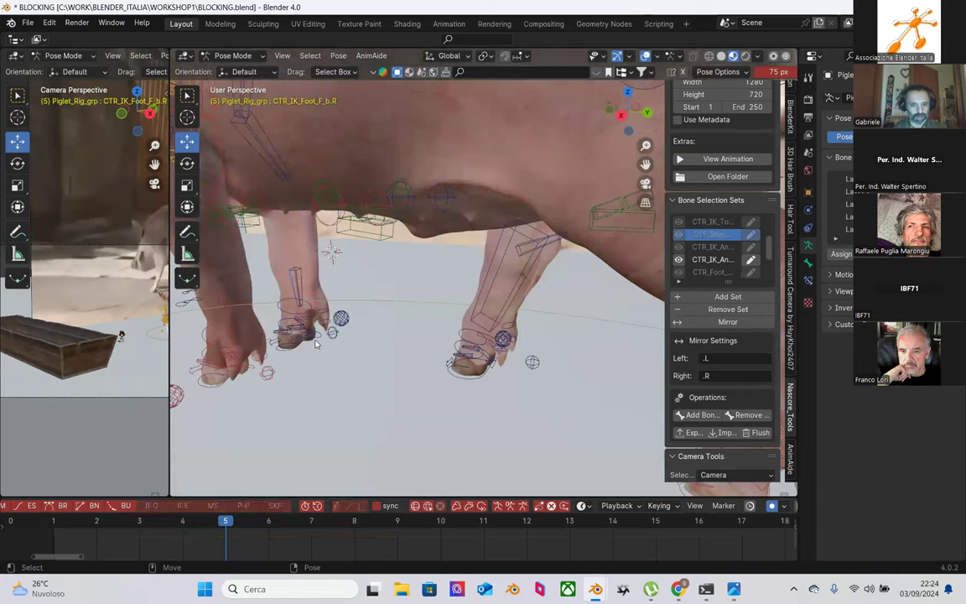
pyautogui.moveTo(288, 352); pyautogui.dragTo(290, 333, button='middle')
# Step: Raise CTR_Foot_F.R up and forward, then tilt it about 51 degrees
pyautogui.click(290, 333)
pyautogui.moveTo(344, 323); pyautogui.dragTo(363, 327)
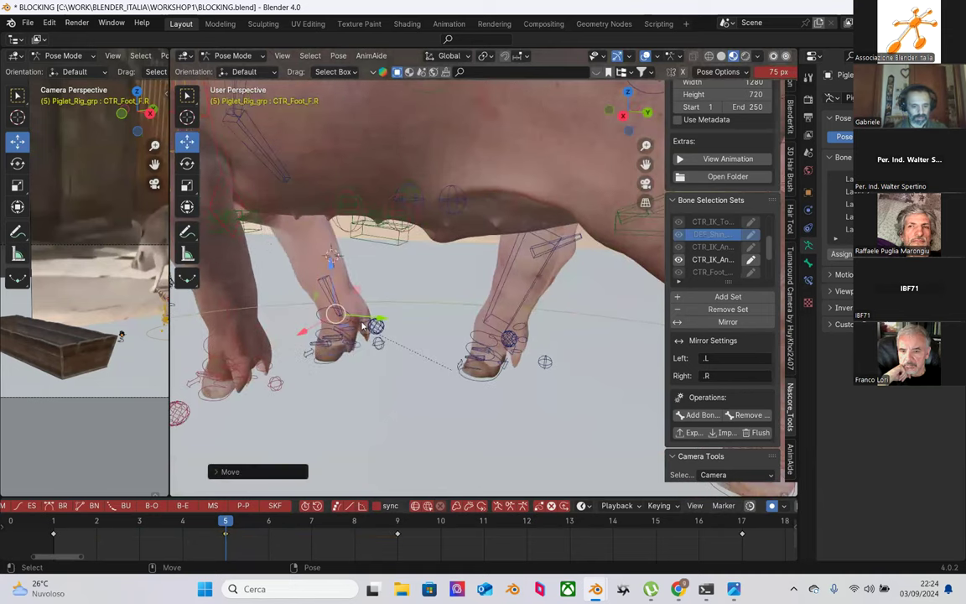
pyautogui.hotkey('shift', 'space')
pyautogui.press('r')
pyautogui.moveTo(333, 264)
pyautogui.mouseDown()
pyautogui.moveTo(329, 250)
pyautogui.moveTo(322, 257)
pyautogui.mouseUp()
pyautogui.moveTo(401, 335); pyautogui.dragTo(423, 353, button='middle')
# Step: Rotate the right front shin IK bone MCH_IK_Shin_F.R to a new angle
pyautogui.click(439, 289)
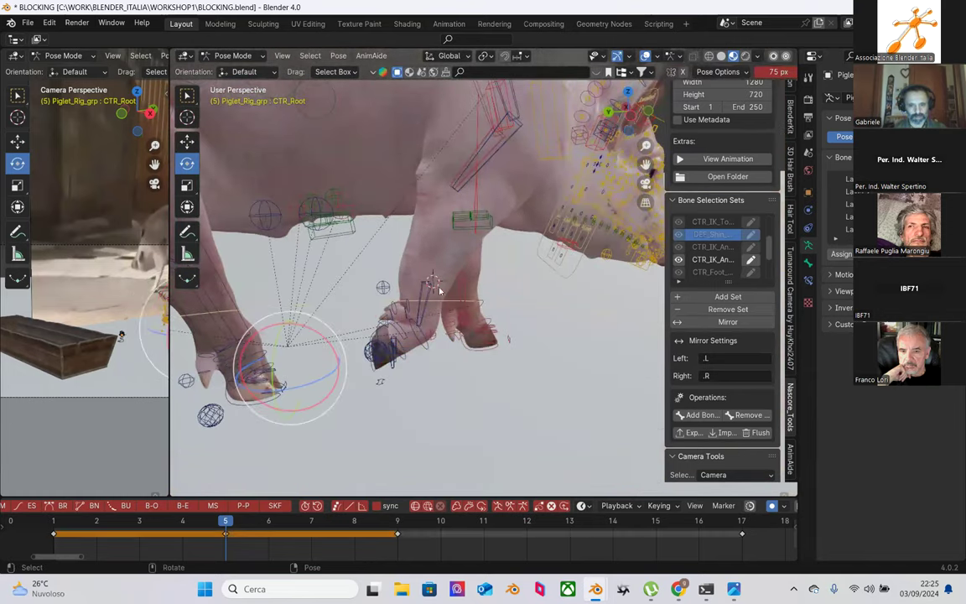
pyautogui.click(425, 284)
pyautogui.press('r')
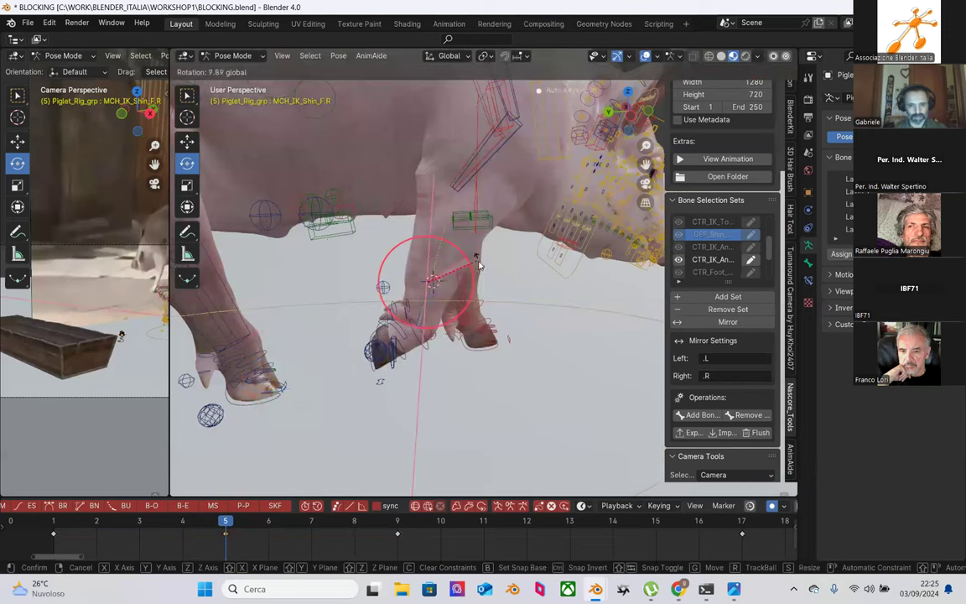
pyautogui.click(442, 267)
pyautogui.moveTo(441, 265)
pyautogui.mouseDown(button='middle')
pyautogui.moveTo(430, 268)
pyautogui.moveTo(441, 265)
pyautogui.mouseUp(button='middle')
pyautogui.scroll(5, 503, 285)
pyautogui.scroll(-4, 503, 290)
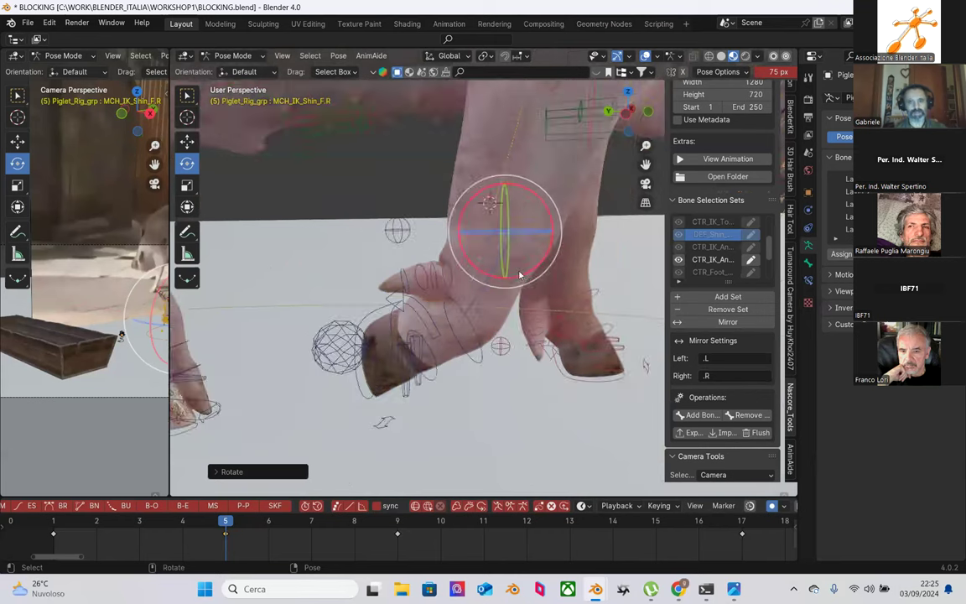
pyautogui.press('r')
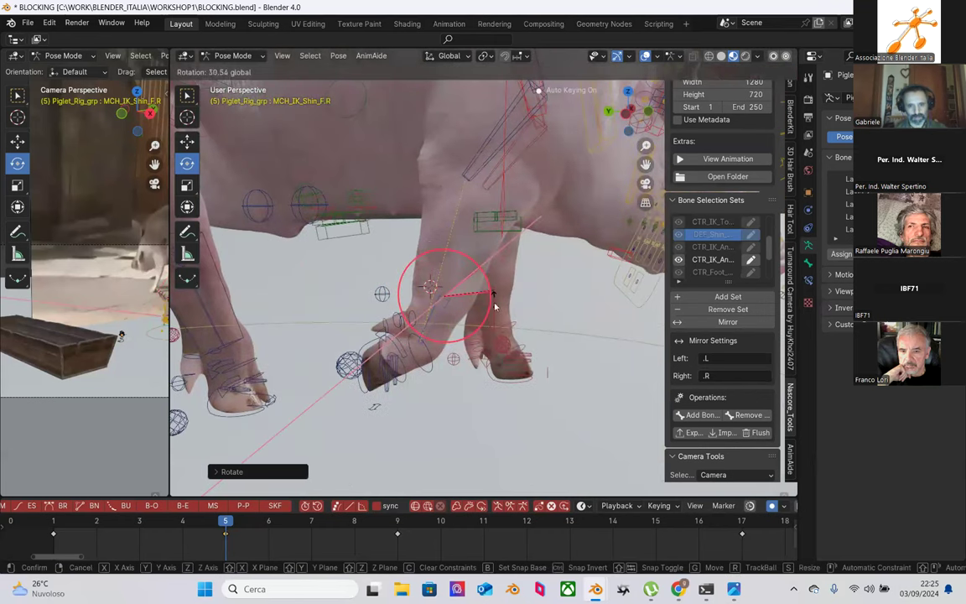
pyautogui.click(496, 308)
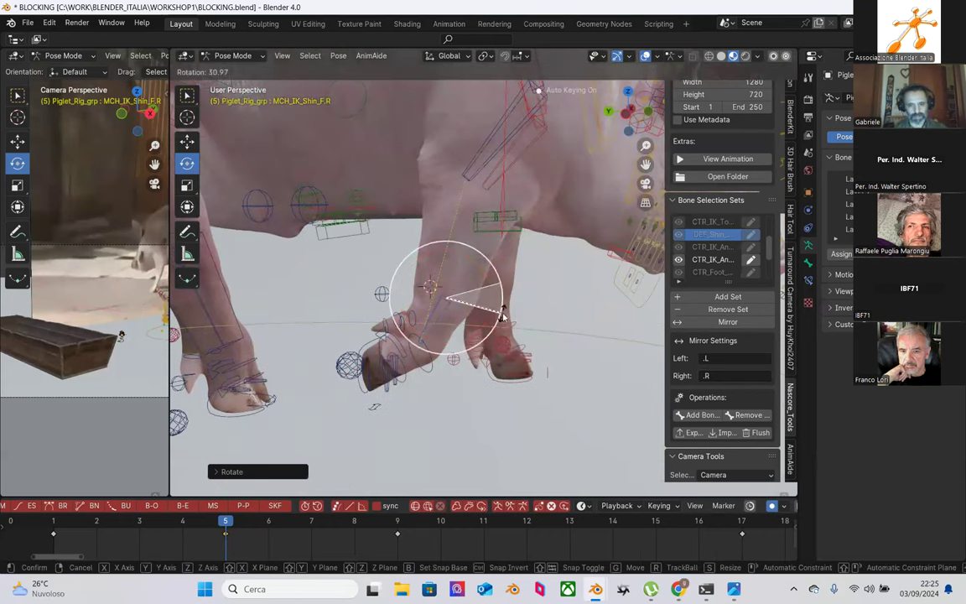
pyautogui.moveTo(497, 283); pyautogui.dragTo(499, 340, button='middle')
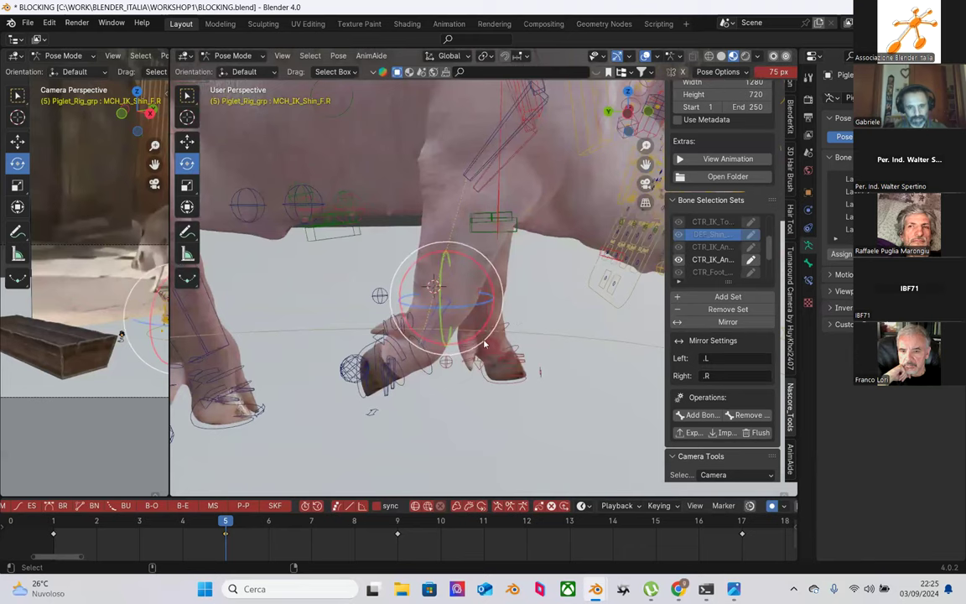
# Step: Rotate CTR_OnTiptoe_F.R about -12 degrees
pyautogui.moveTo(399, 397); pyautogui.dragTo(408, 327, button='middle')
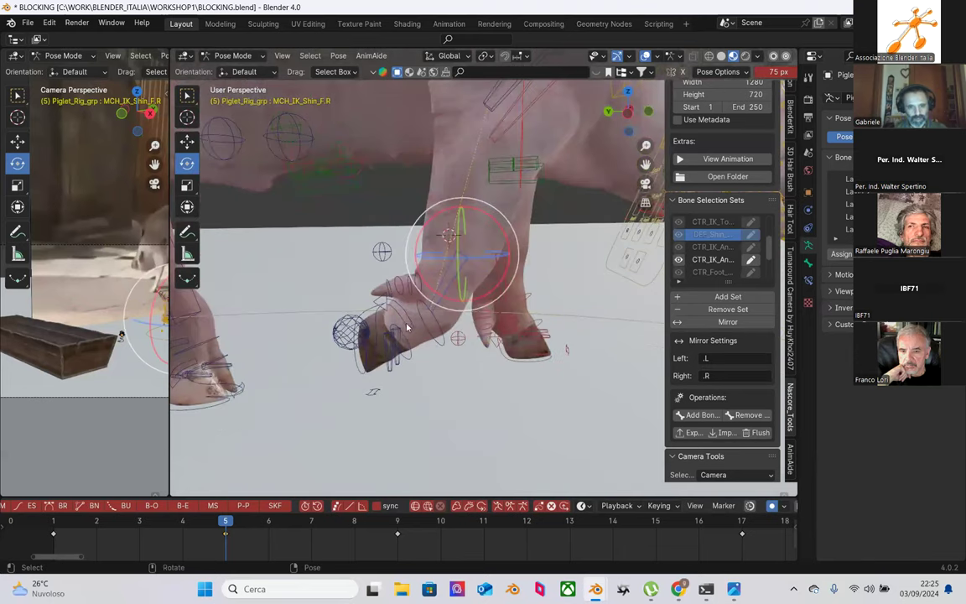
pyautogui.click(409, 327)
pyautogui.moveTo(440, 312); pyautogui.dragTo(432, 307)
pyautogui.moveTo(433, 307); pyautogui.dragTo(468, 213, button='middle')
# Step: Lower CTR_Humerus.R and shift CTR_Shoulder.R vertically along Z
pyautogui.click(450, 204)
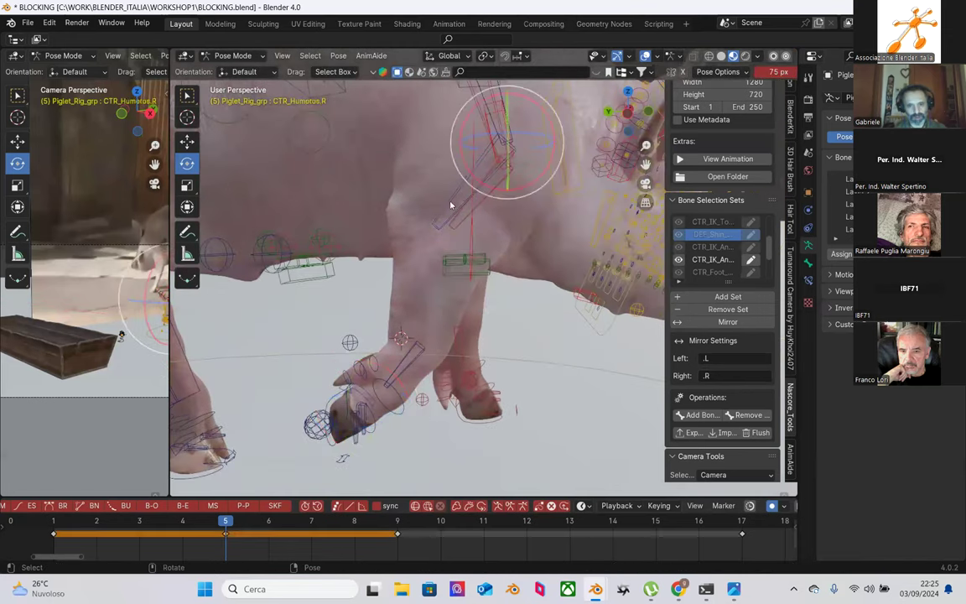
pyautogui.hotkey('shift', 'space')
pyautogui.press('g')
pyautogui.moveTo(512, 121); pyautogui.dragTo(427, 163)
pyautogui.moveTo(427, 163); pyautogui.dragTo(450, 109, button='middle')
pyautogui.click(450, 109)
pyautogui.moveTo(451, 109); pyautogui.dragTo(434, 177)
pyautogui.moveTo(434, 176); pyautogui.dragTo(493, 295, button='middle')
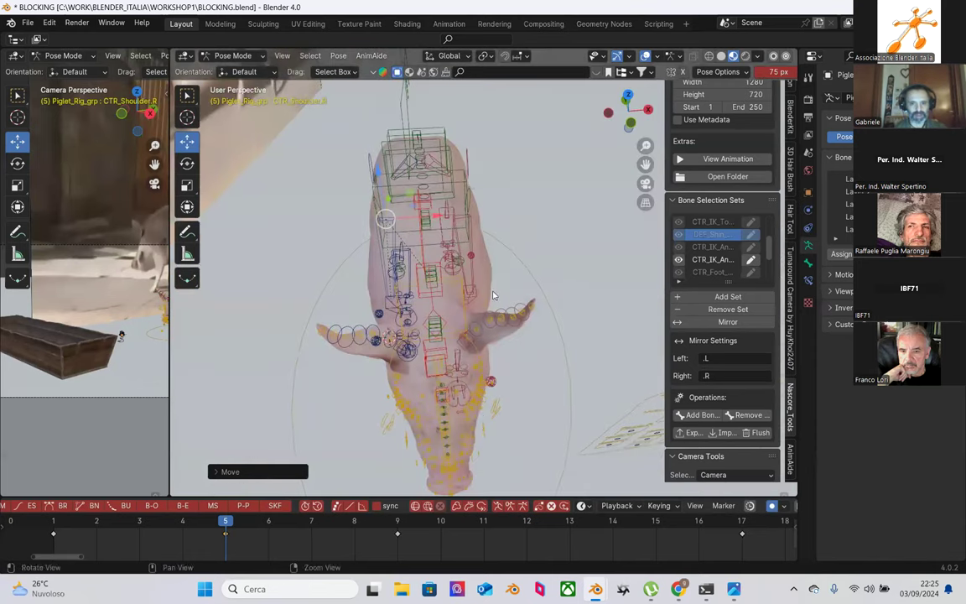
pyautogui.click(467, 181)
pyautogui.moveTo(467, 181); pyautogui.dragTo(507, 406, button='middle')
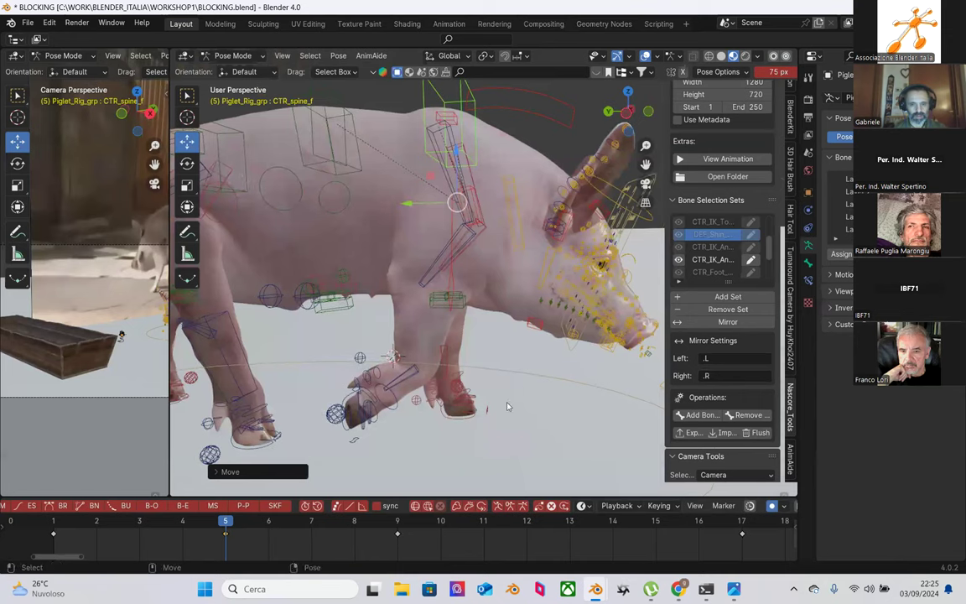
pyautogui.moveTo(448, 324); pyautogui.dragTo(424, 203, button='middle')
pyautogui.moveTo(451, 267); pyautogui.dragTo(361, 327, button='middle')
pyautogui.moveTo(225, 521); pyautogui.dragTo(397, 522)
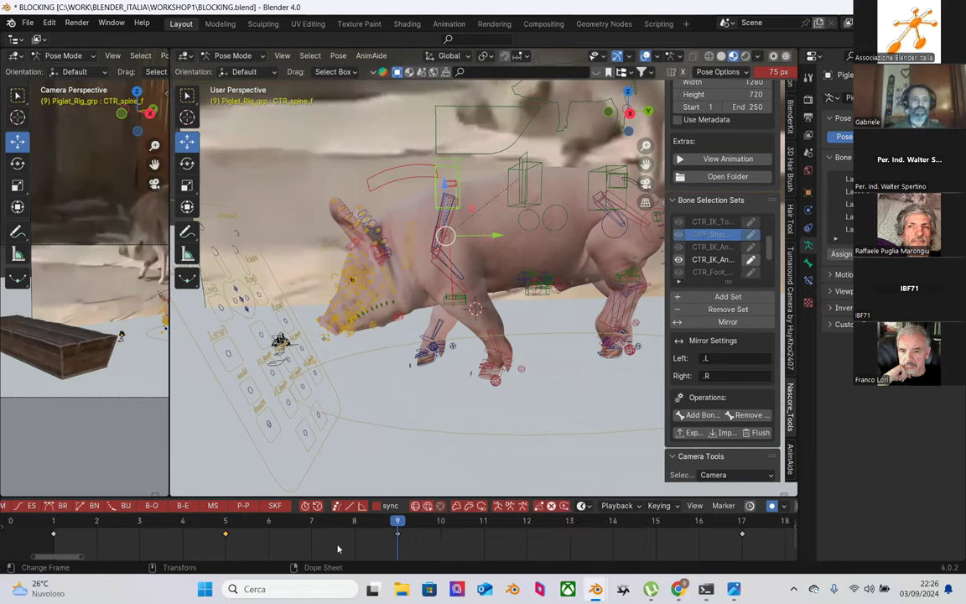
pyautogui.moveTo(53, 528); pyautogui.dragTo(397, 521)
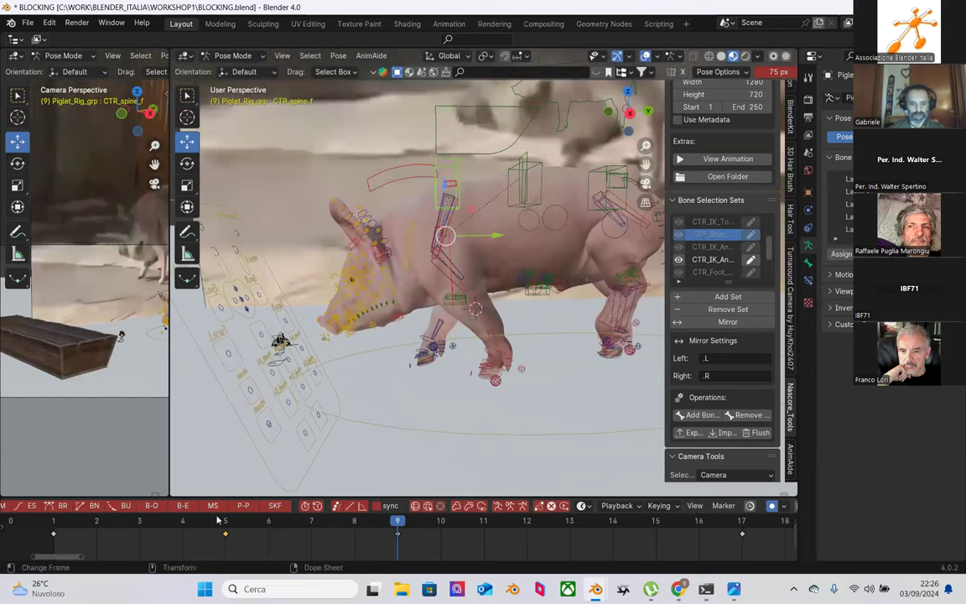
pyautogui.click(220, 520)
pyautogui.scroll(2, 495, 370)
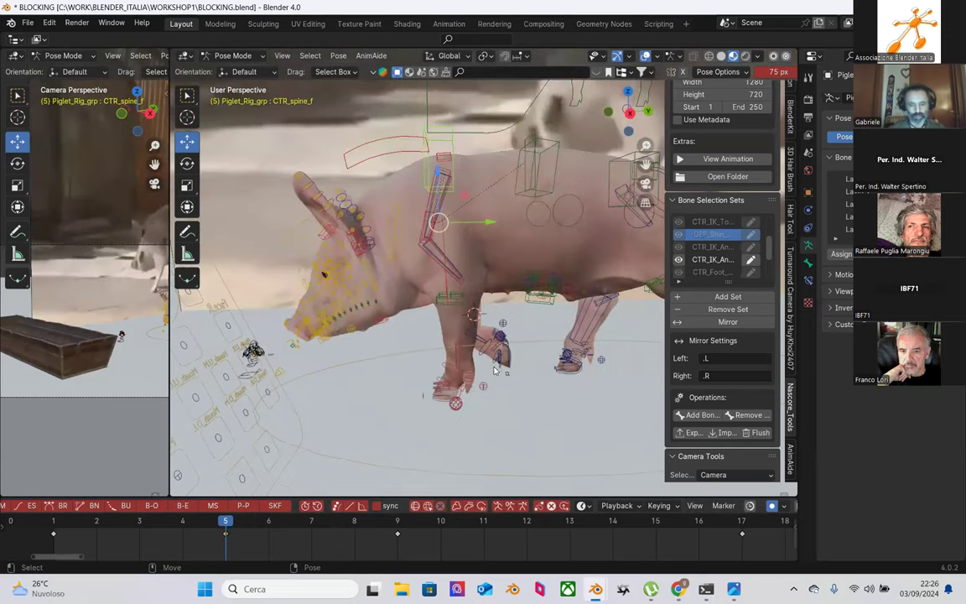
pyautogui.moveTo(495, 370); pyautogui.dragTo(504, 274, button='middle')
pyautogui.scroll(2, 482, 319)
pyautogui.moveTo(476, 327); pyautogui.dragTo(438, 341, button='middle')
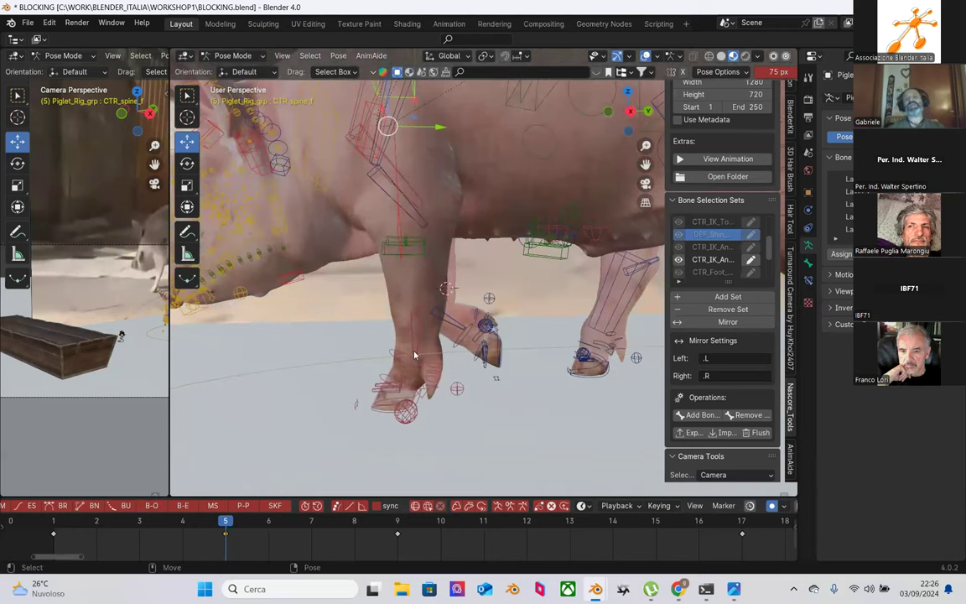
pyautogui.scroll(6, 700, 155)
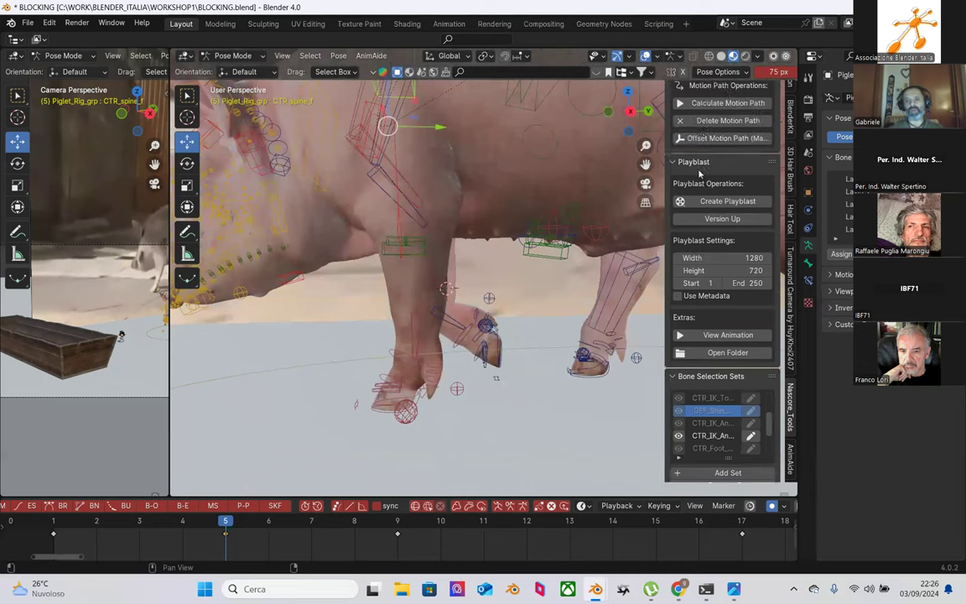
# Step: Collapse the Motion Path Tools, Playblast, Selection Sets, Camera Tools, Mini Studio Library, Reset Transformations and Animation Recorder panels
pyautogui.click(672, 89)
pyautogui.click(672, 106)
pyautogui.click(672, 122)
pyautogui.click(672, 139)
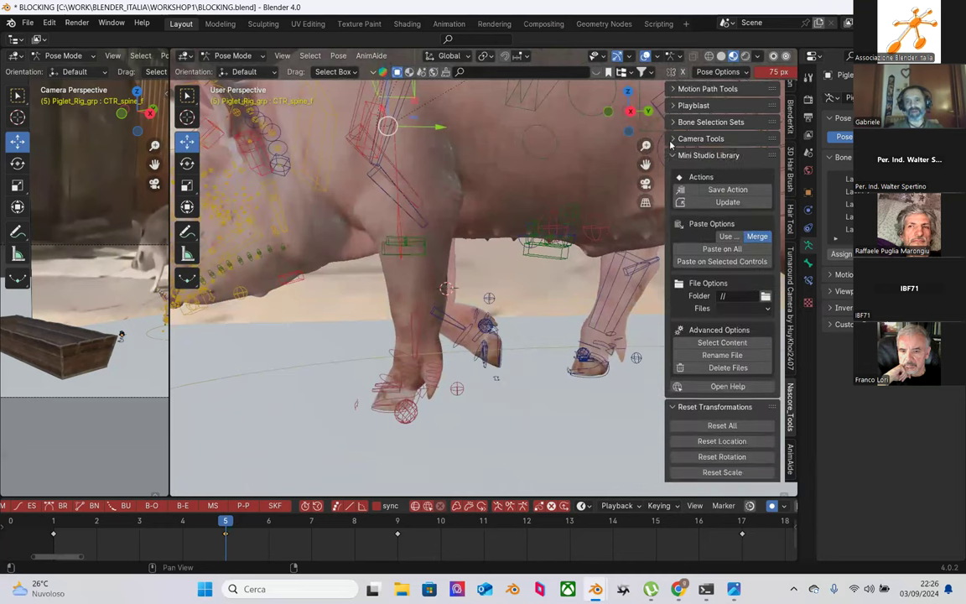
pyautogui.click(673, 156)
pyautogui.click(673, 172)
pyautogui.click(672, 189)
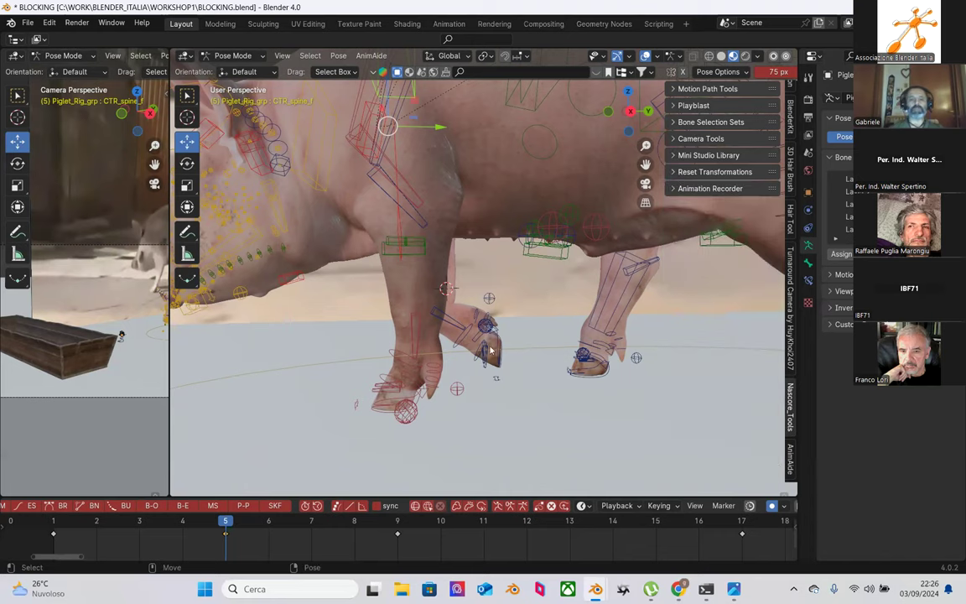
# Step: Scrub the timeline through frames 2 to 7 to review the walk, then zoom out the dope sheet
pyautogui.scroll(-5, 490, 350)
pyautogui.moveTo(507, 332); pyautogui.dragTo(423, 323, button='middle')
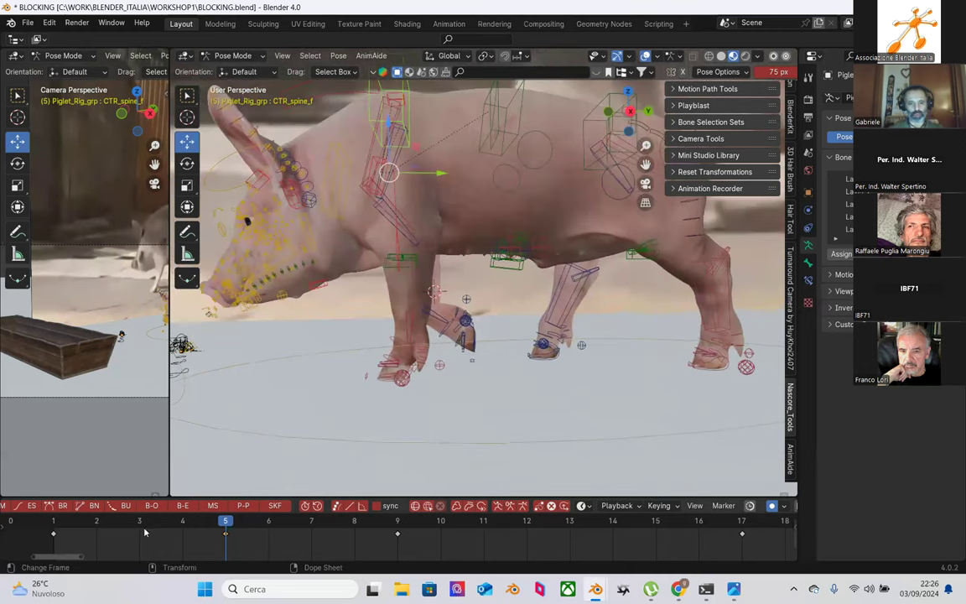
pyautogui.moveTo(139, 530); pyautogui.dragTo(235, 518)
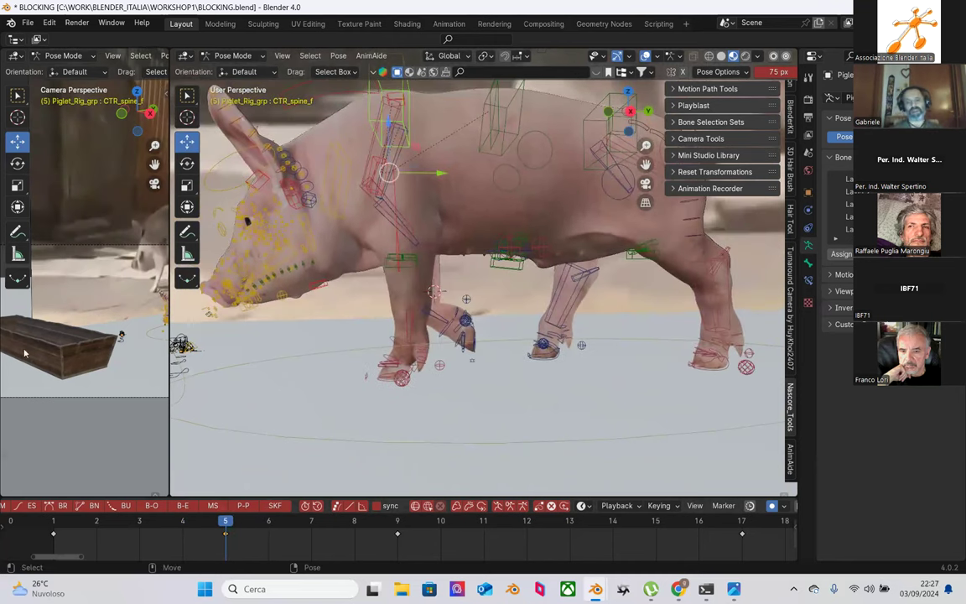
pyautogui.moveTo(114, 527); pyautogui.dragTo(377, 474)
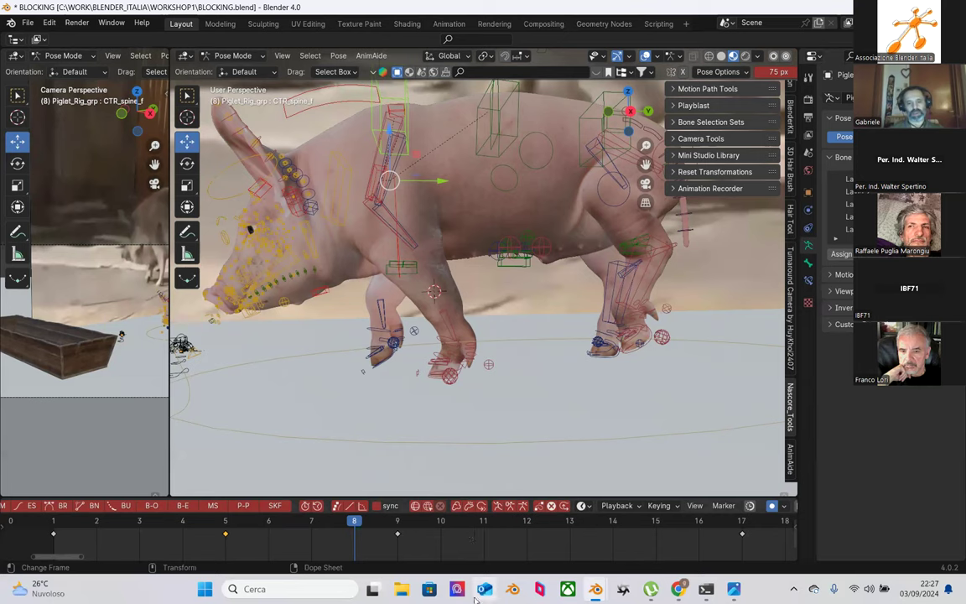
pyautogui.scroll(-3, 414, 541)
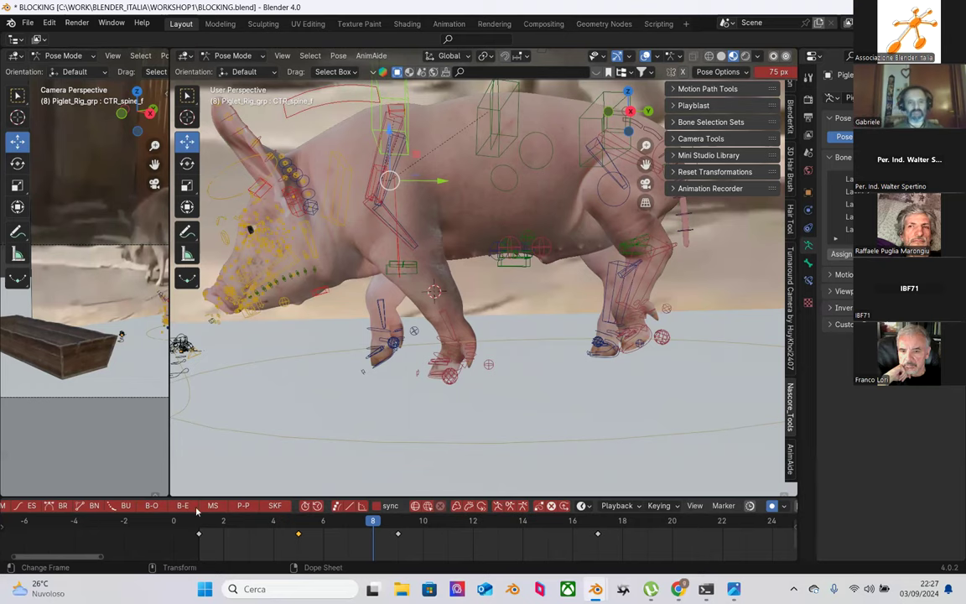
# Step: Scrub to frames 8 and 9, then step between frames 1 and 3, stopping on frame 2
pyautogui.scroll(3, 334, 395)
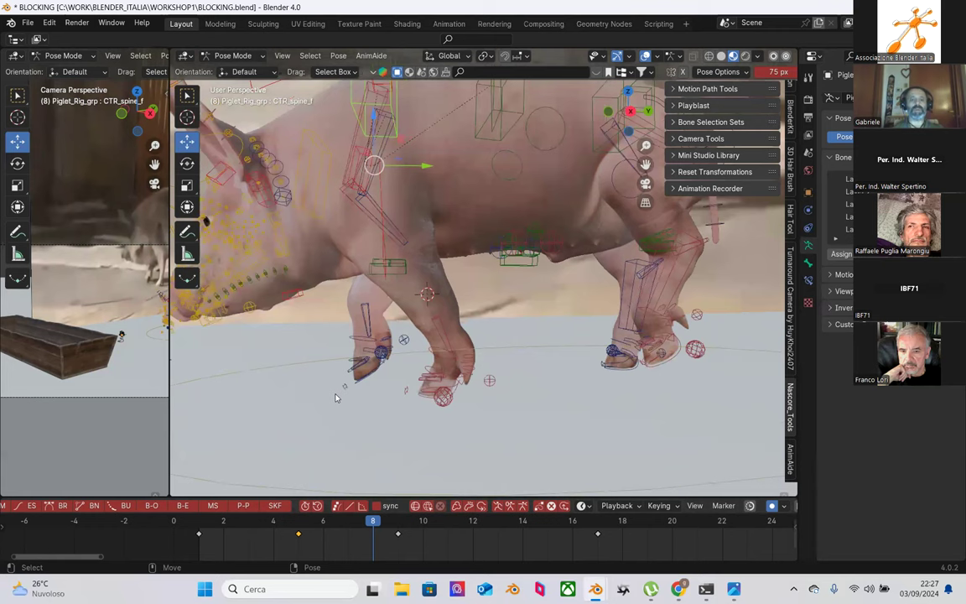
pyautogui.moveTo(243, 524); pyautogui.dragTo(348, 520)
pyautogui.press('Right')
pyautogui.press('Right')
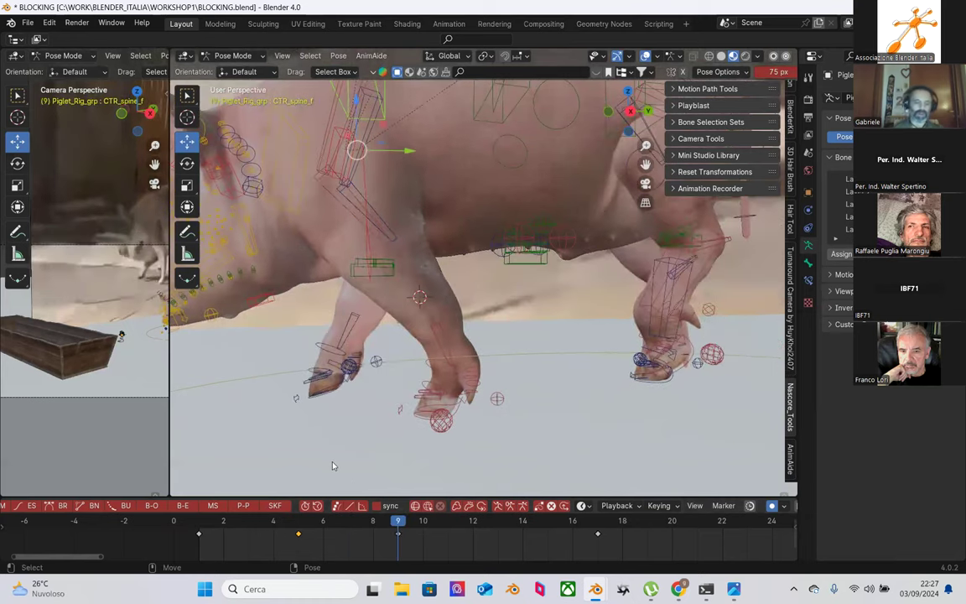
pyautogui.keyDown('shift'); pyautogui.moveTo(294, 429); pyautogui.dragTo(355, 369, button='middle'); pyautogui.keyUp('shift')
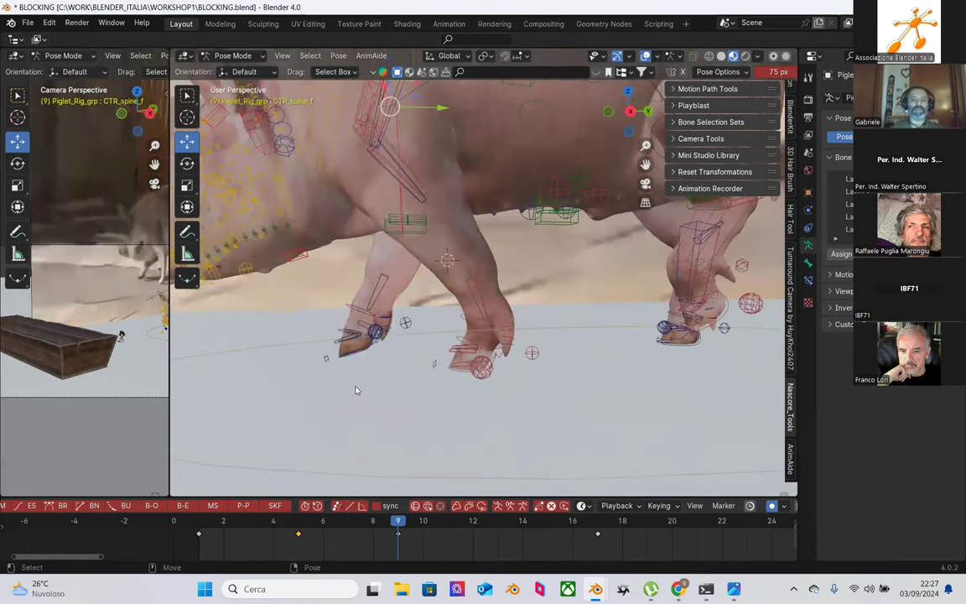
pyautogui.click(240, 520)
pyautogui.moveTo(241, 521); pyautogui.dragTo(297, 521)
# Step: Box-select the whole pig rig, scrub from frame 5 to 13, then deselect all
pyautogui.scroll(-4, 478, 310)
pyautogui.moveTo(480, 306); pyautogui.dragTo(419, 394, button='middle')
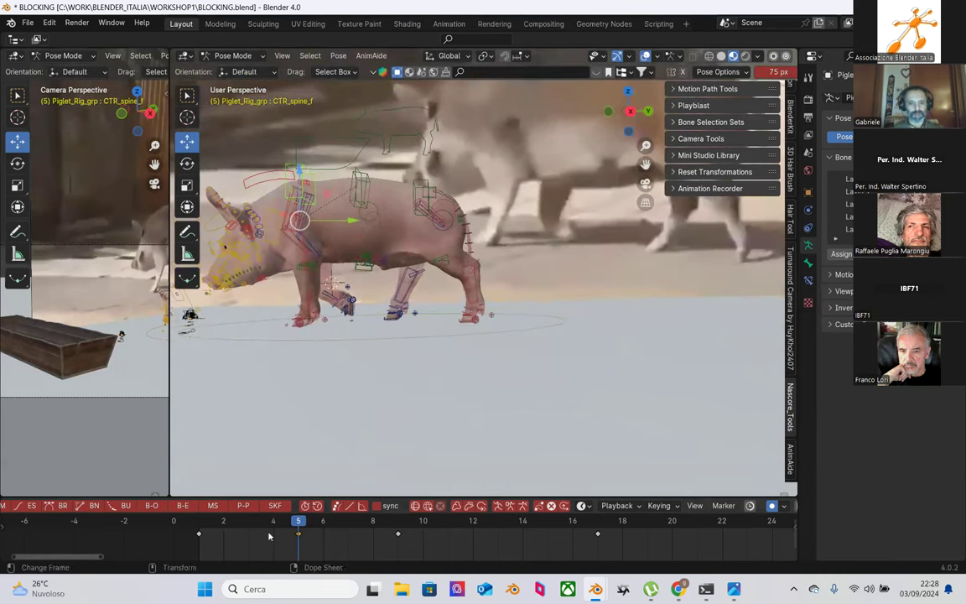
pyautogui.moveTo(410, 335)
pyautogui.mouseDown(button='middle')
pyautogui.moveTo(419, 334)
pyautogui.moveTo(403, 327)
pyautogui.mouseUp(button='middle')
pyautogui.moveTo(254, 133); pyautogui.dragTo(527, 383)
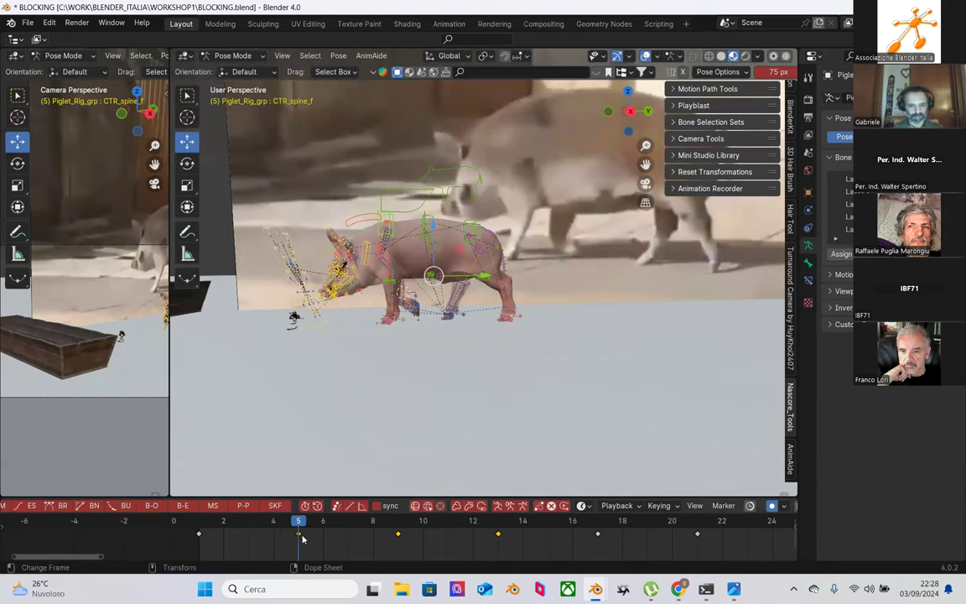
pyautogui.moveTo(439, 369); pyautogui.dragTo(440, 342, button='middle')
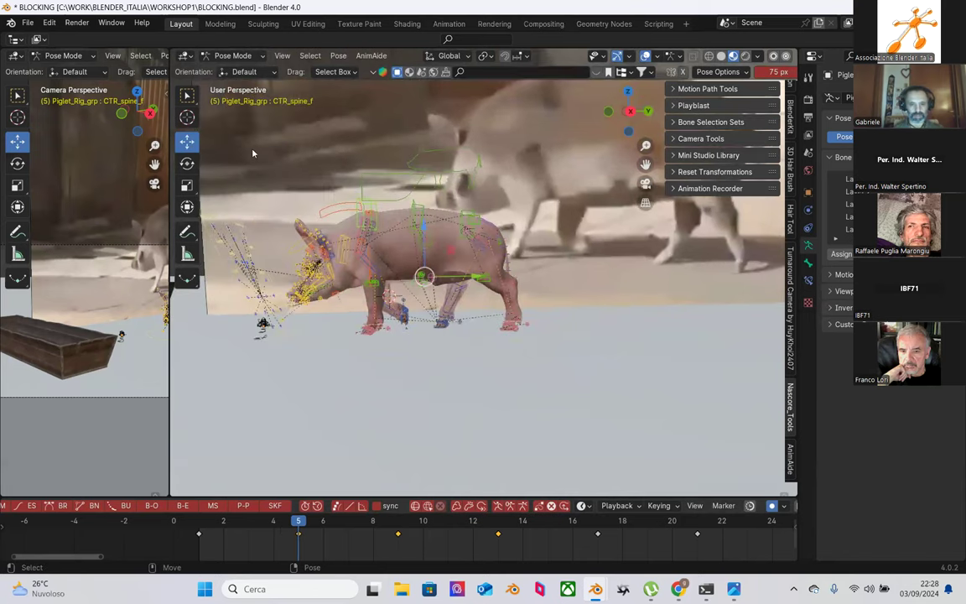
pyautogui.moveTo(252, 152); pyautogui.dragTo(287, 156, button='middle')
pyautogui.click(287, 157)
pyautogui.moveTo(246, 130); pyautogui.dragTo(497, 333)
pyautogui.moveTo(399, 520)
pyautogui.mouseDown()
pyautogui.moveTo(500, 521)
pyautogui.moveTo(398, 521)
pyautogui.mouseUp()
pyautogui.hotkey('alt', 'a')
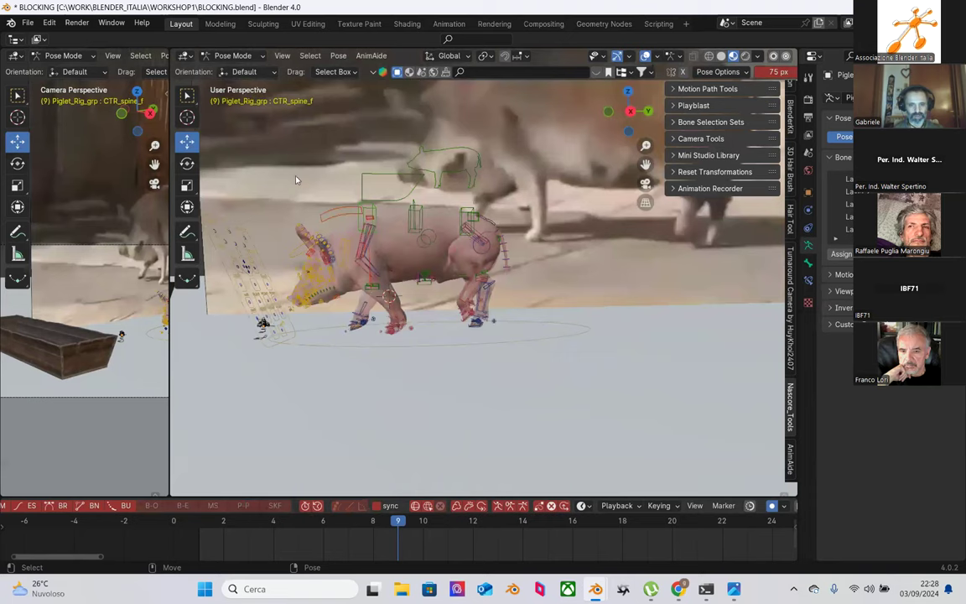
# Step: Select CTR_Neck_FK_a and review its motion from frame 5 through frame 13
pyautogui.click(321, 222)
pyautogui.click(300, 520)
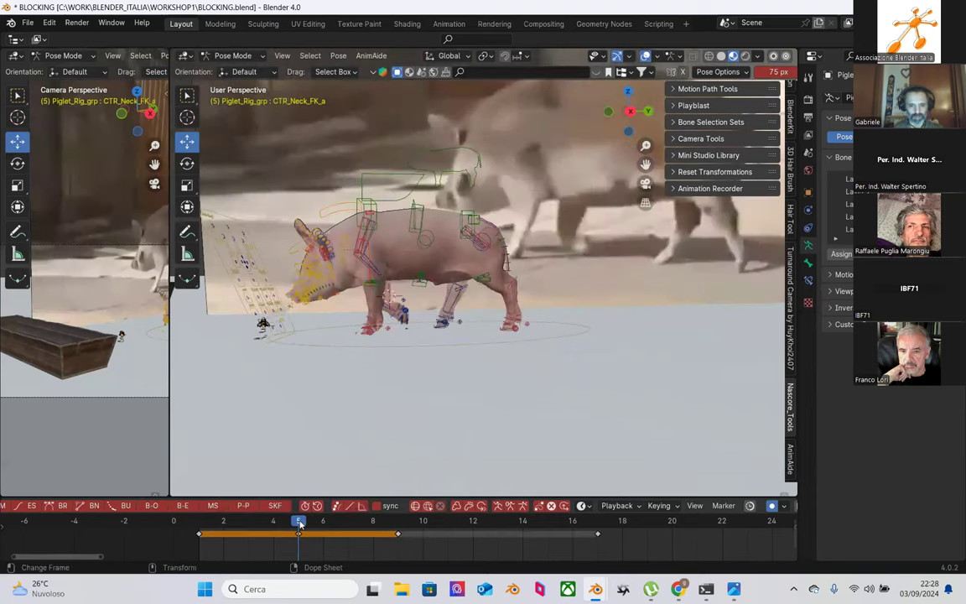
pyautogui.moveTo(300, 521); pyautogui.dragTo(521, 528)
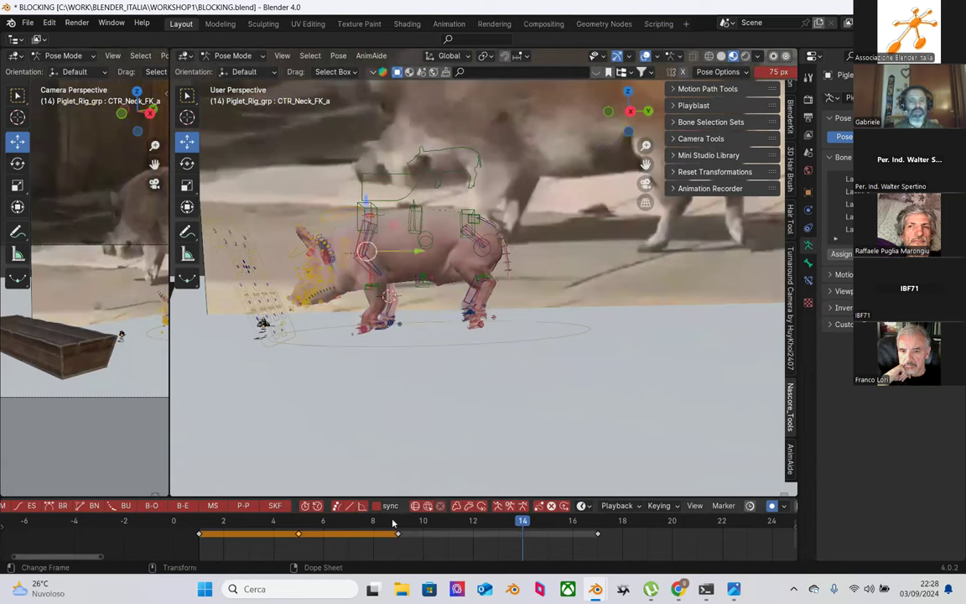
pyautogui.moveTo(394, 529); pyautogui.dragTo(492, 534)
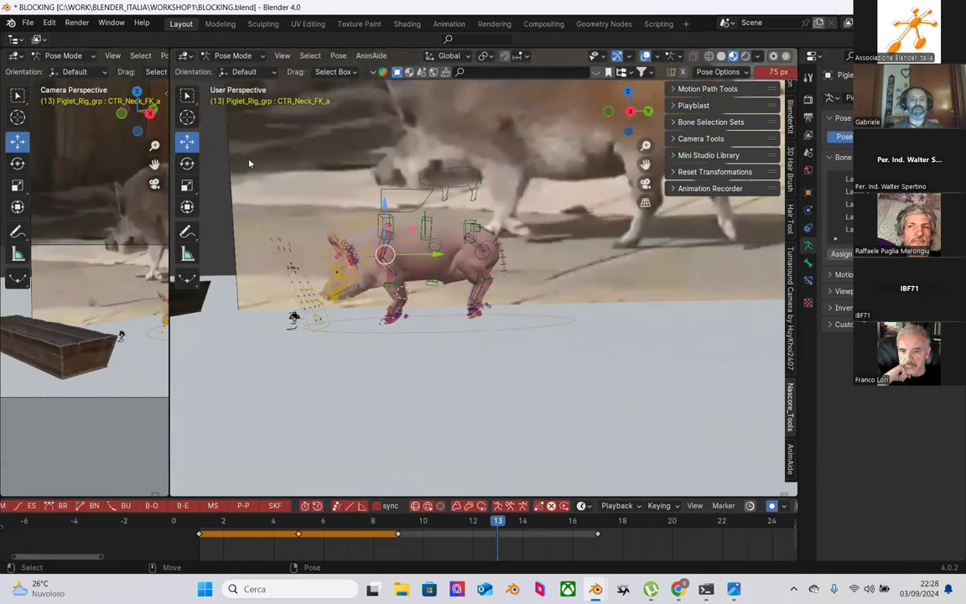
pyautogui.moveTo(492, 377); pyautogui.dragTo(540, 421, button='middle')
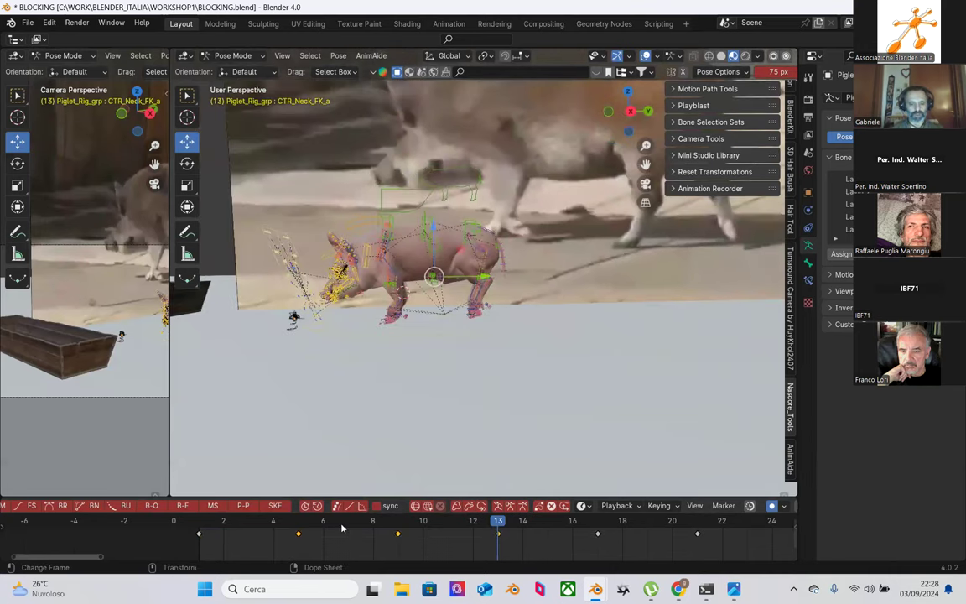
pyautogui.click(299, 527)
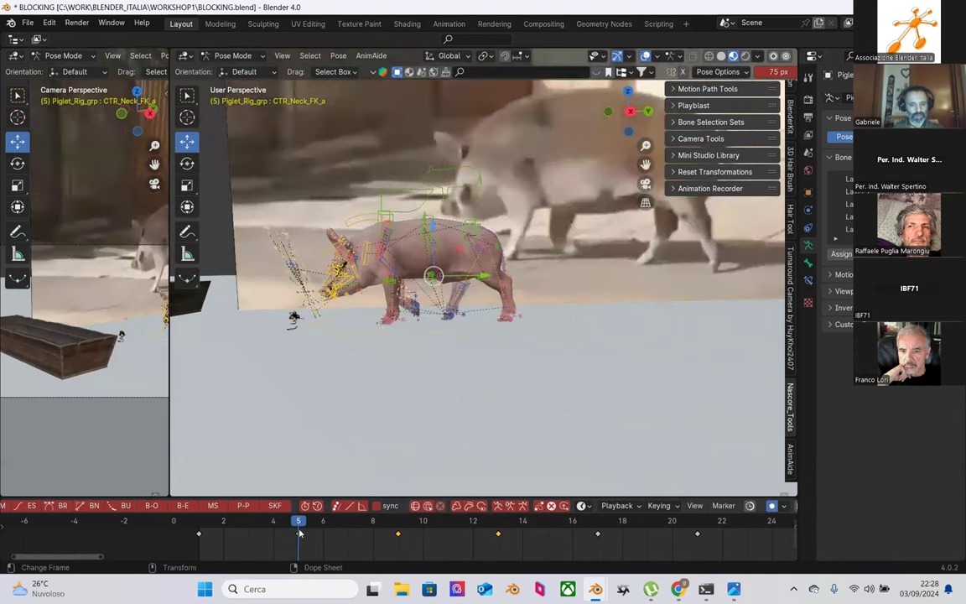
# Step: Copy the neck's frame-5 keyframe, paste it at frame 13, and compare both frames
pyautogui.rightClick(299, 533)
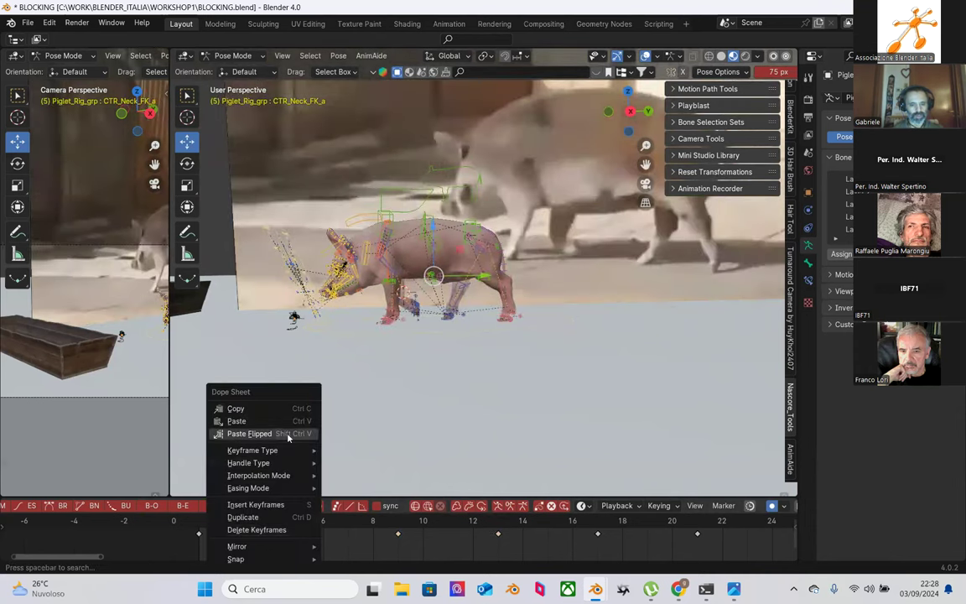
pyautogui.click(243, 408)
pyautogui.click(499, 527)
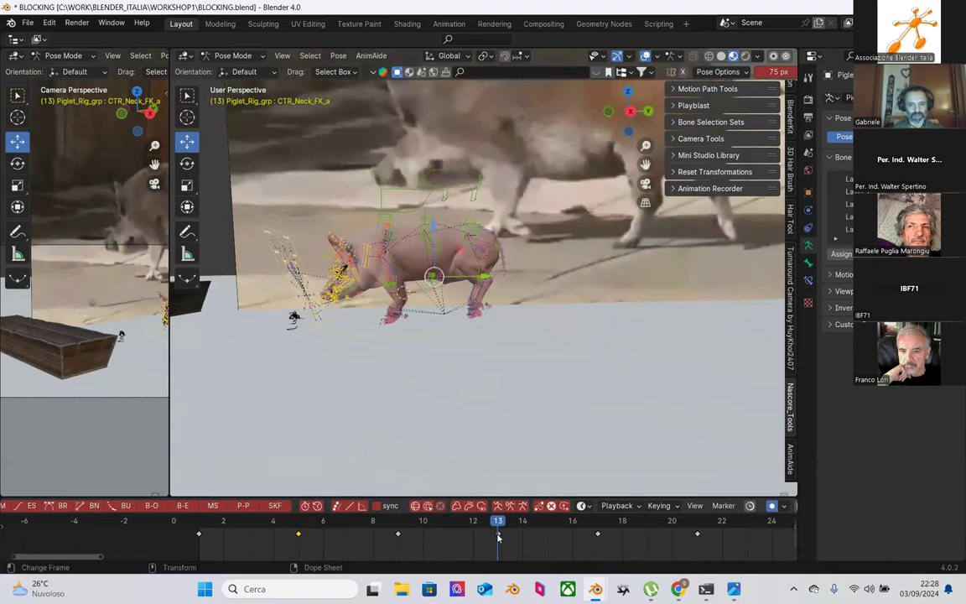
pyautogui.rightClick(498, 536)
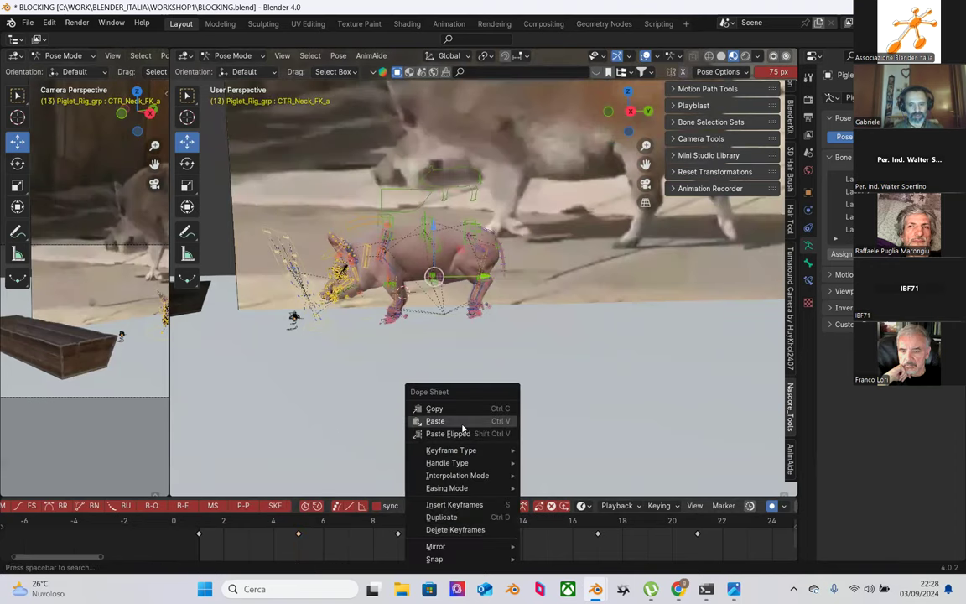
pyautogui.click(461, 422)
pyautogui.scroll(5, 434, 351)
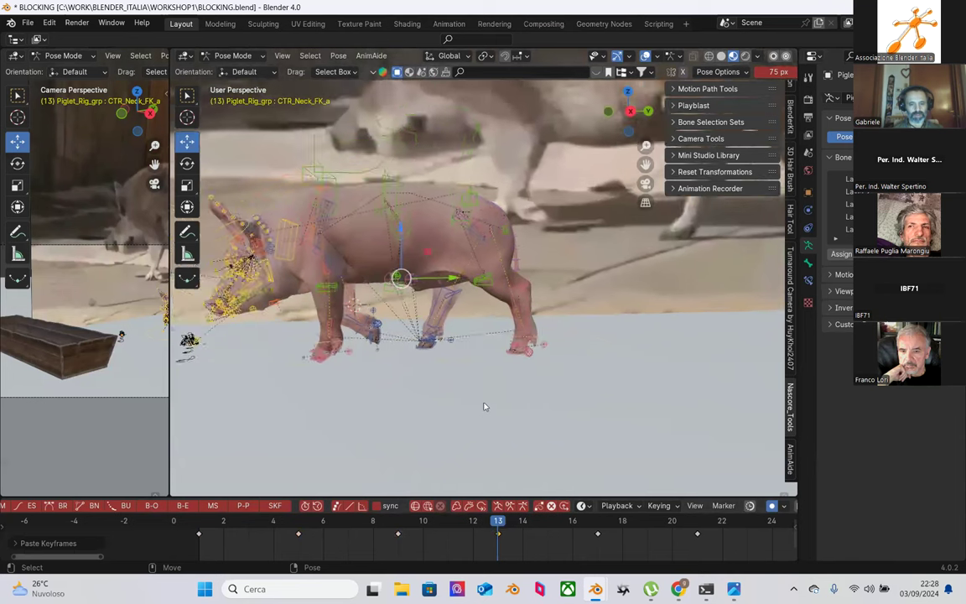
pyautogui.click(310, 526)
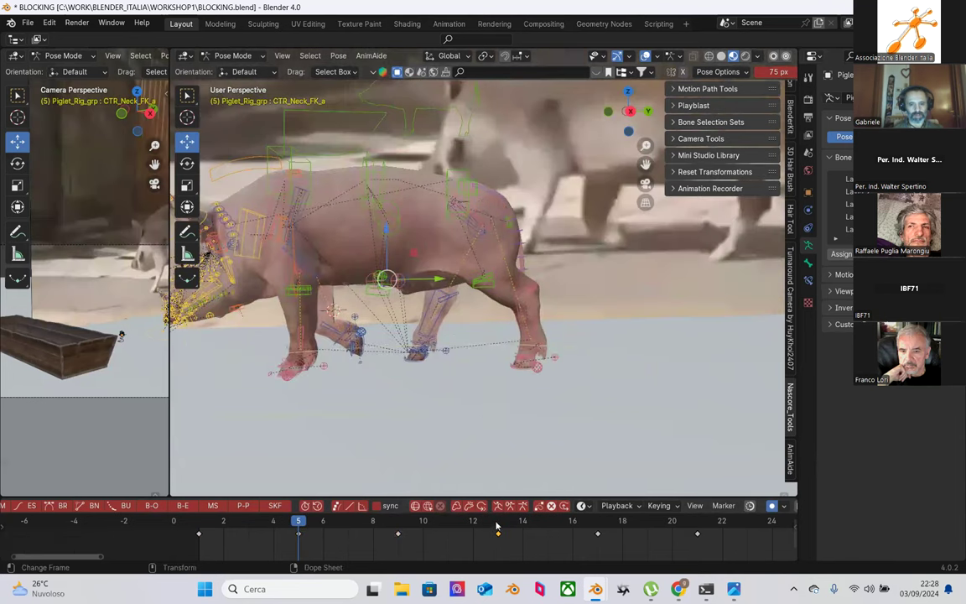
pyautogui.click(498, 526)
pyautogui.scroll(2, 443, 347)
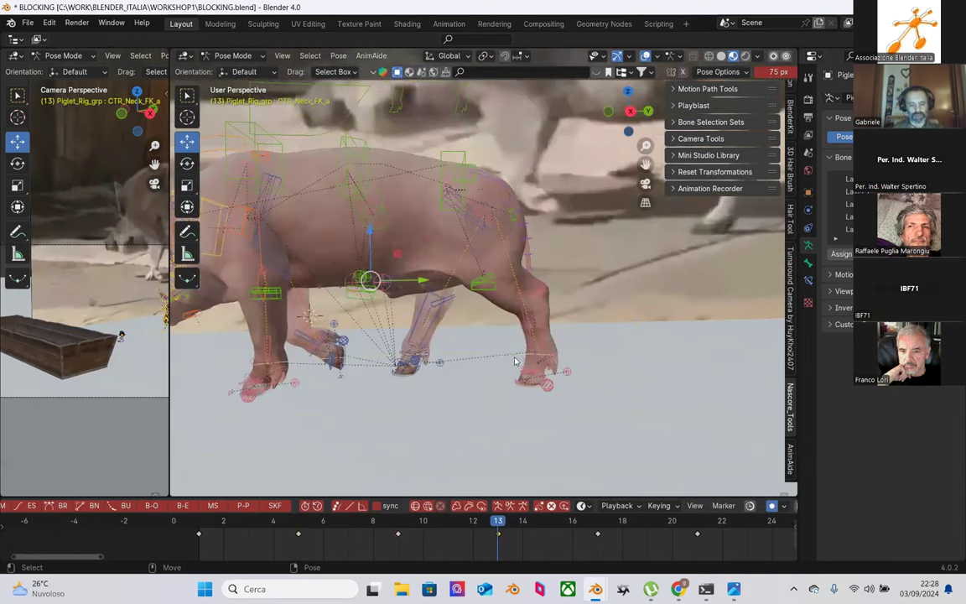
pyautogui.moveTo(515, 361); pyautogui.dragTo(553, 314, button='middle')
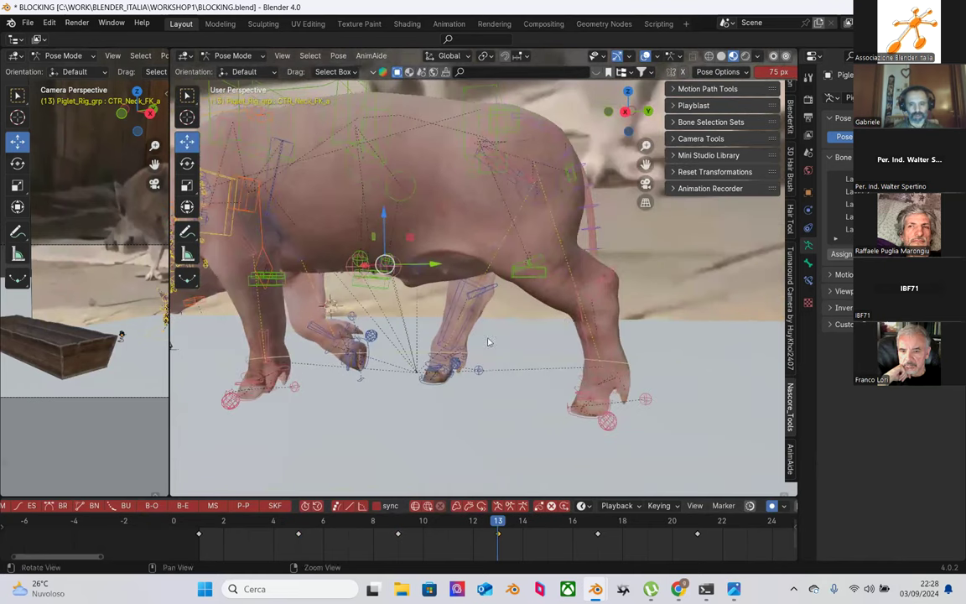
# Step: Copy CTR_Foot_B.L's frame-13 keyframe and paste it onto CTR_Foot_B.R
pyautogui.click(575, 419)
pyautogui.moveTo(505, 394); pyautogui.dragTo(530, 480, button='middle')
pyautogui.rightClick(498, 531)
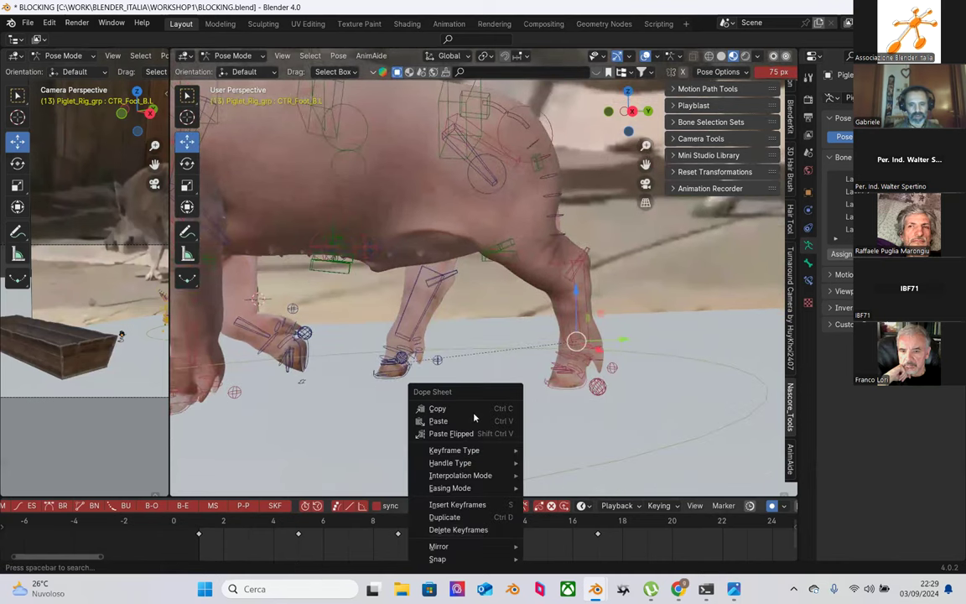
pyautogui.click(471, 408)
pyautogui.click(403, 368)
pyautogui.rightClick(498, 539)
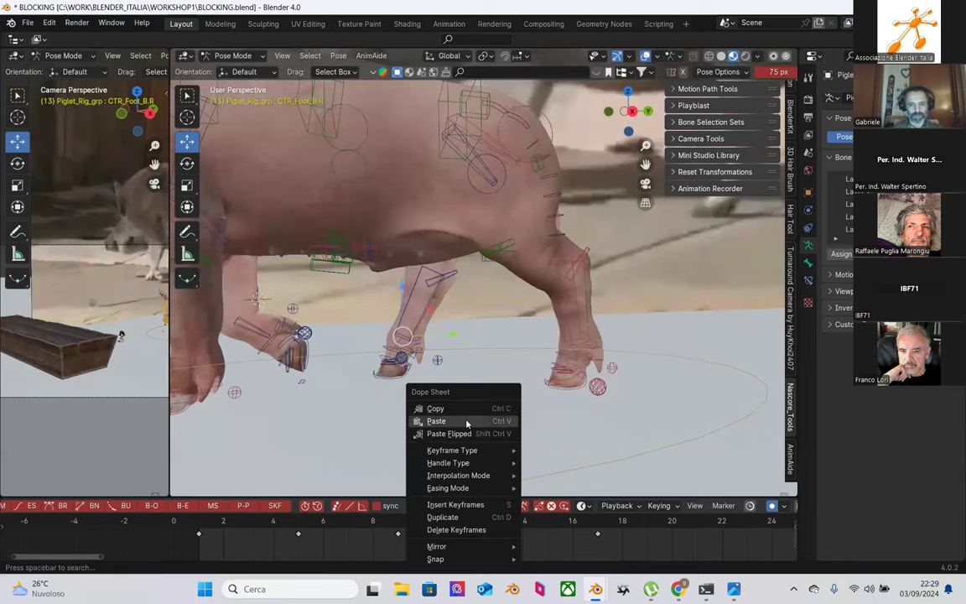
pyautogui.click(468, 423)
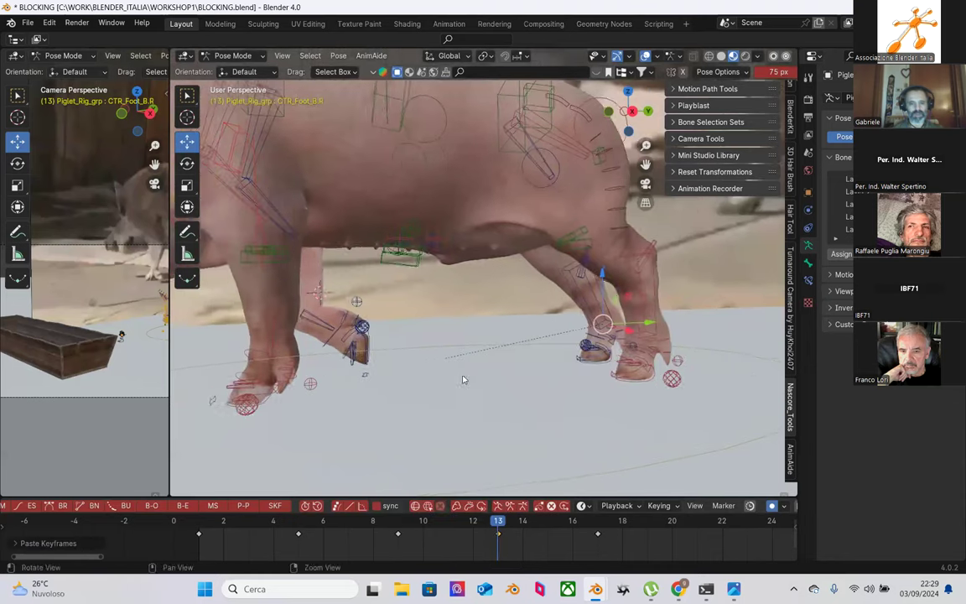
# Step: Copy the rear foot's frame-5 keyframe and paste it at frame 13
pyautogui.click(300, 525)
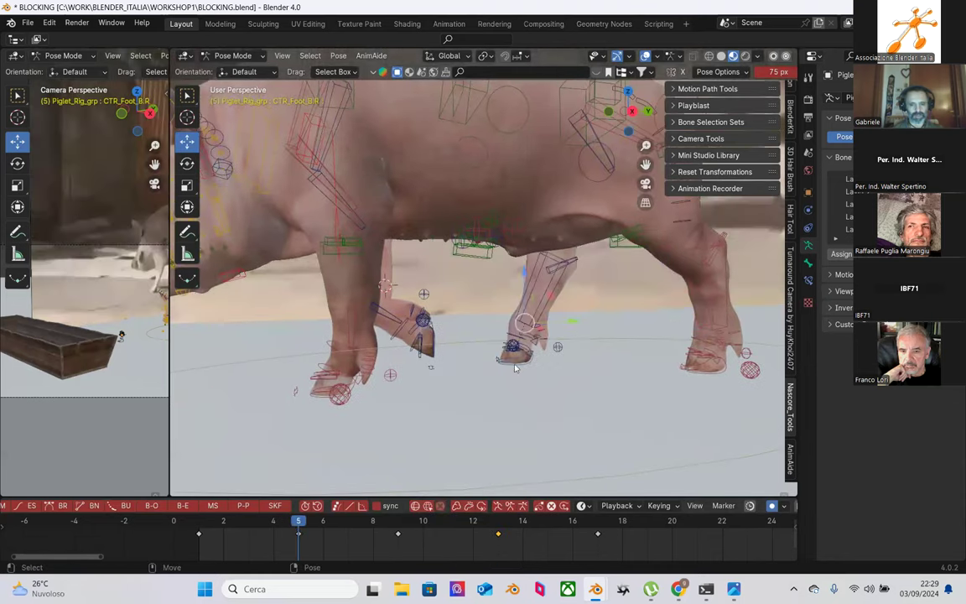
pyautogui.rightClick(260, 537)
pyautogui.click(270, 409)
pyautogui.click(498, 530)
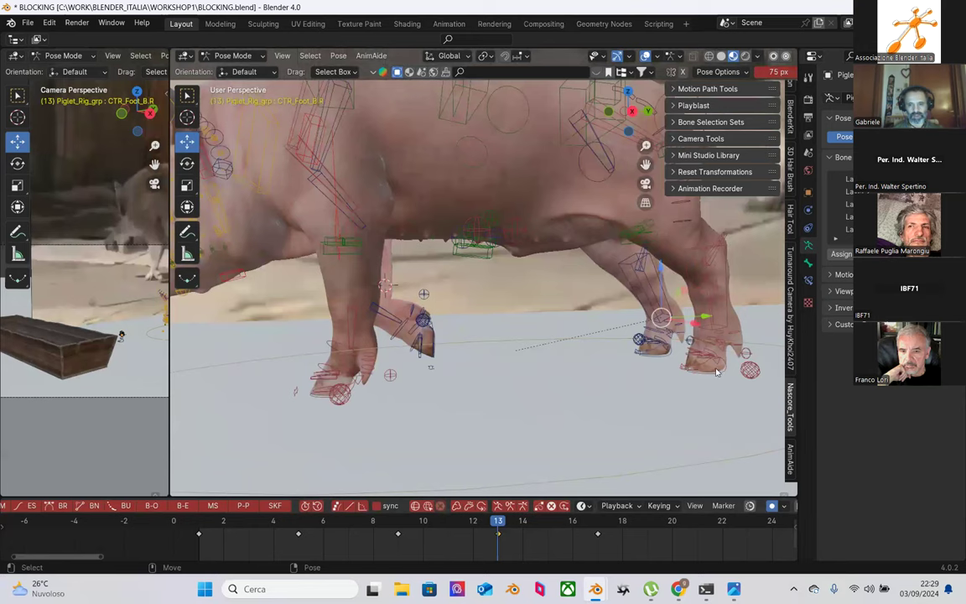
pyautogui.rightClick(499, 533)
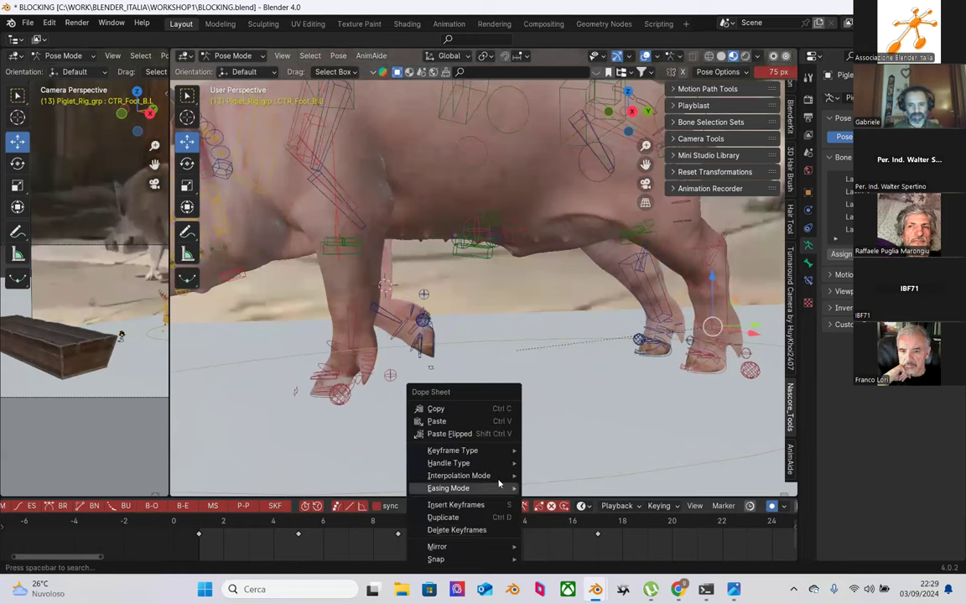
pyautogui.click(445, 421)
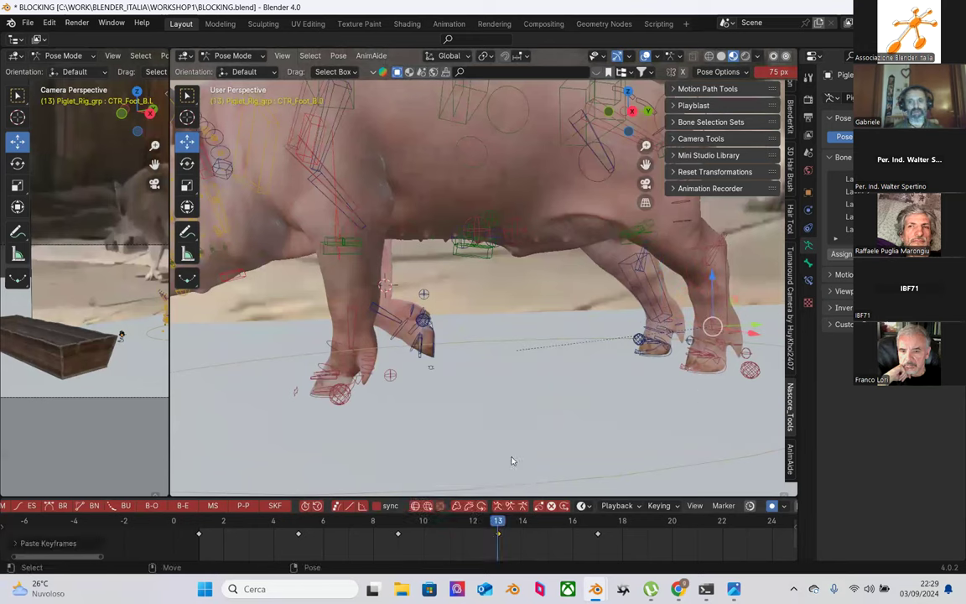
pyautogui.click(726, 374)
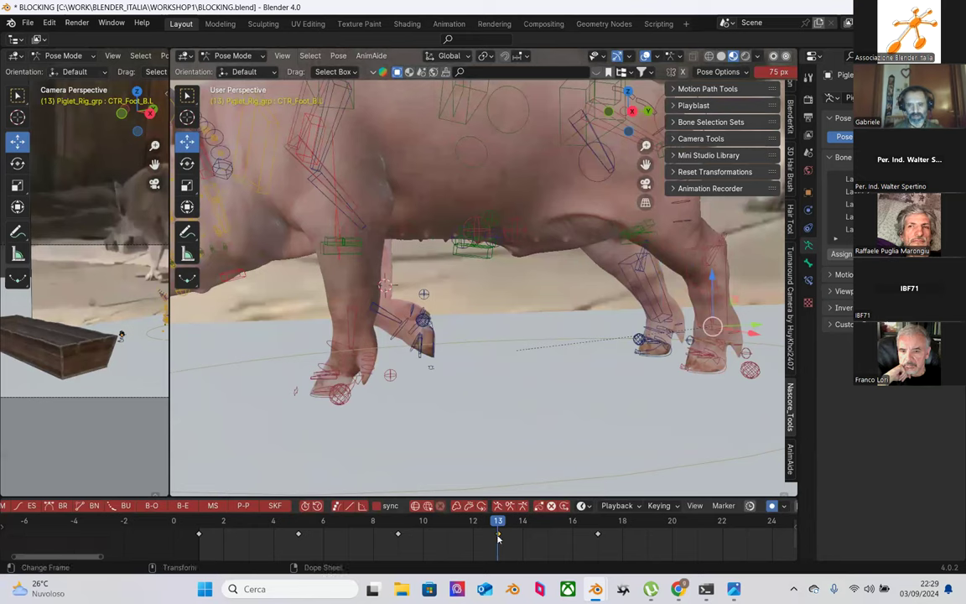
pyautogui.rightClick(416, 535)
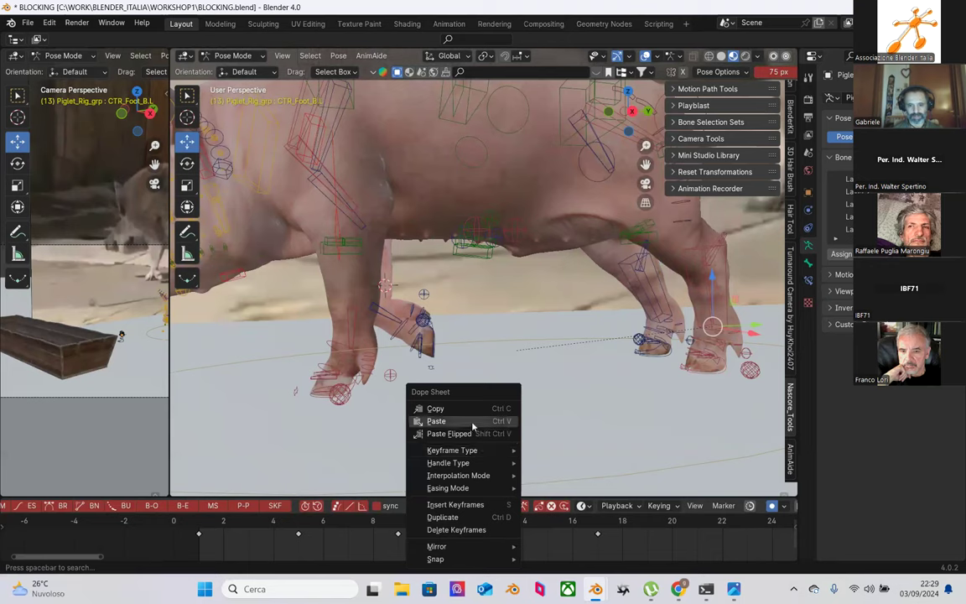
pyautogui.click(424, 379)
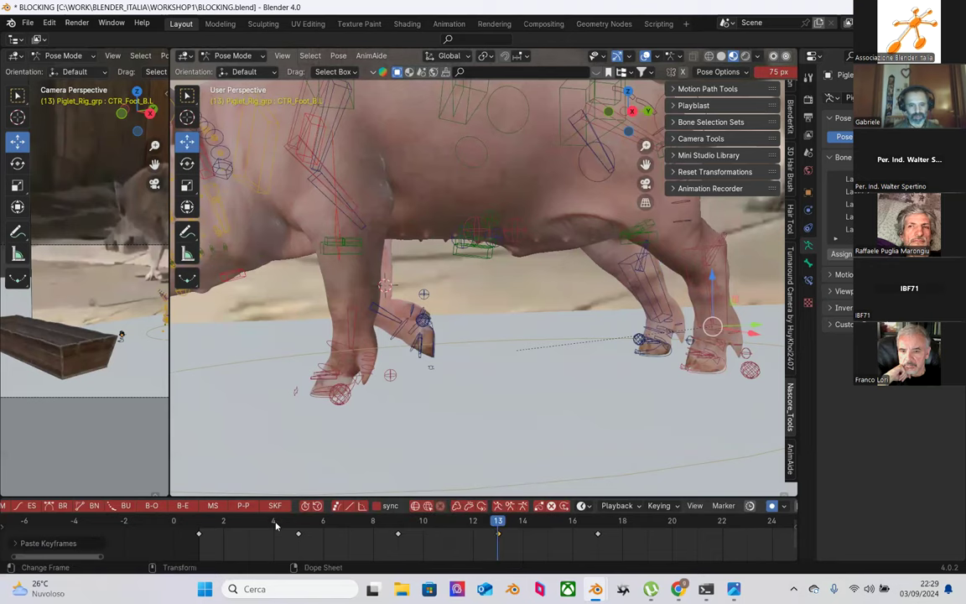
# Step: Paste the copied pose onto CTR_Foot_B.R at frame 5
pyautogui.click(297, 522)
pyautogui.click(526, 352)
pyautogui.rightClick(299, 537)
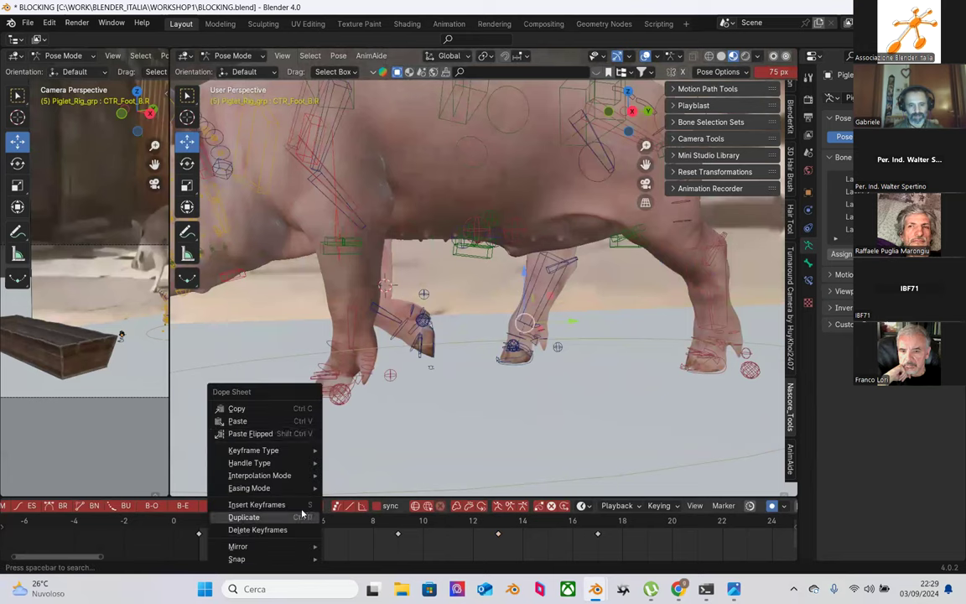
pyautogui.rightClick(285, 421)
pyautogui.press('Escape')
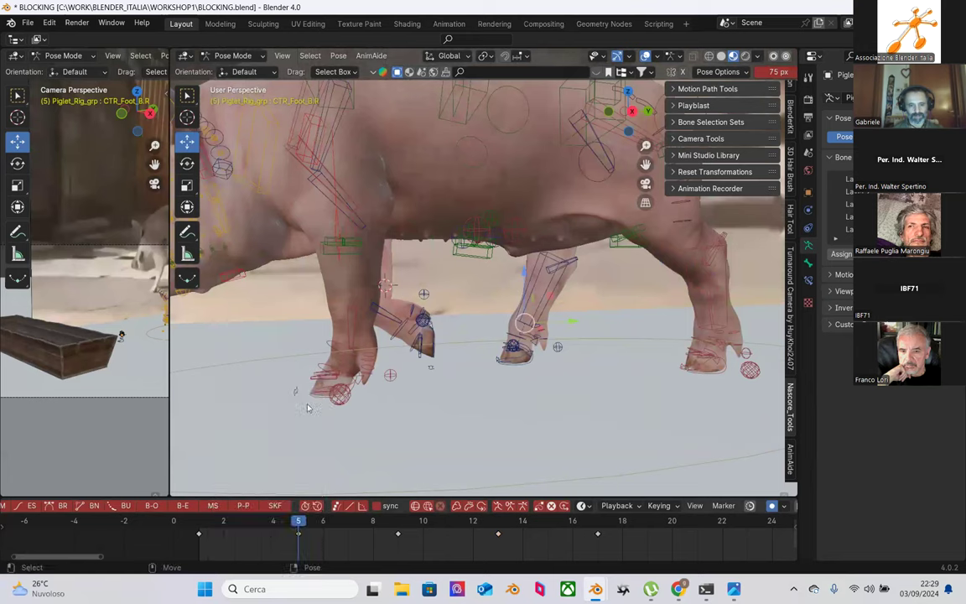
pyautogui.rightClick(273, 532)
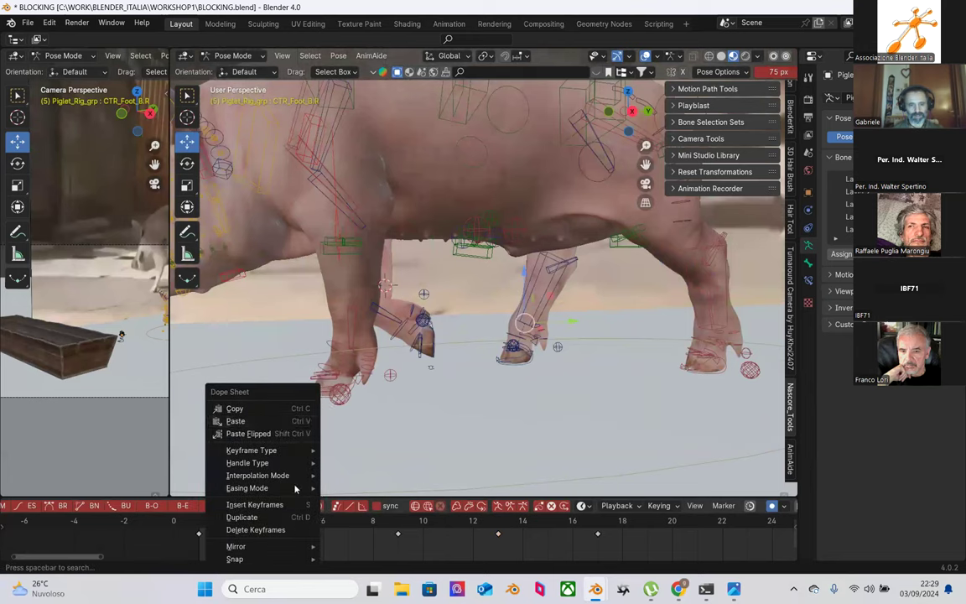
pyautogui.click(277, 420)
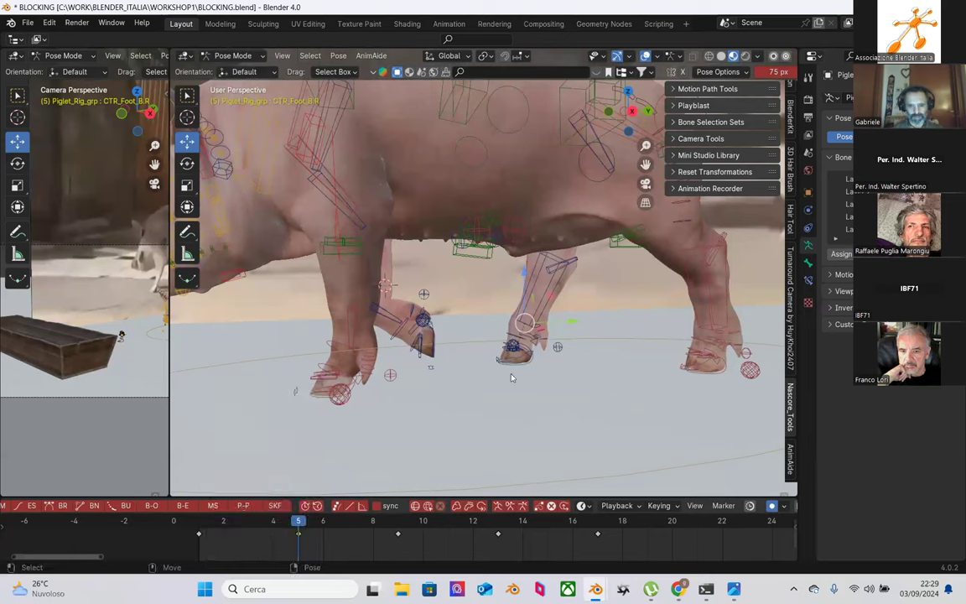
# Step: Copy CTR_Foot_B.R's keyframe and paste it onto CTR_Foot_B.L at frame 13
pyautogui.rightClick(306, 510)
pyautogui.click(251, 373)
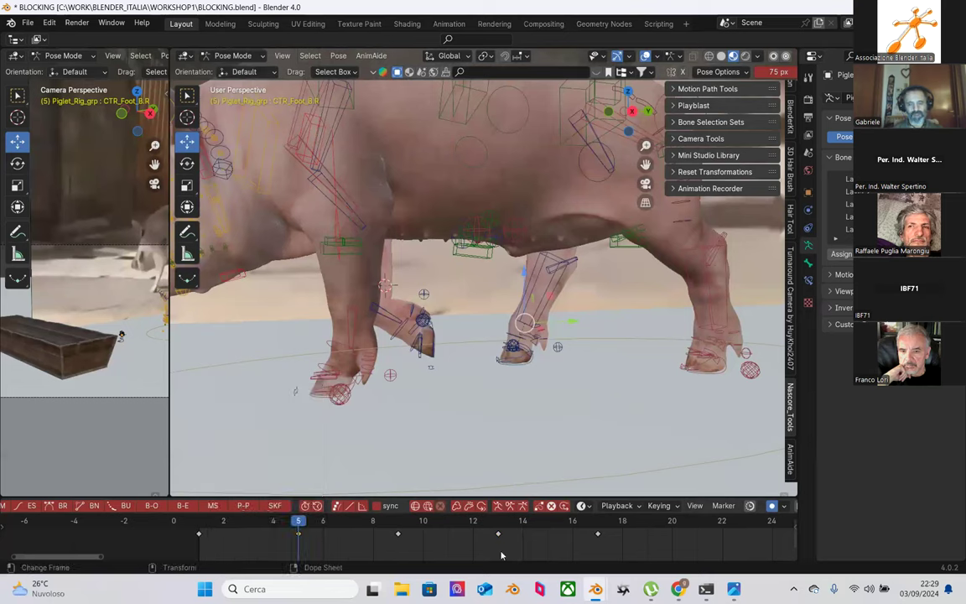
pyautogui.click(502, 555)
pyautogui.click(712, 377)
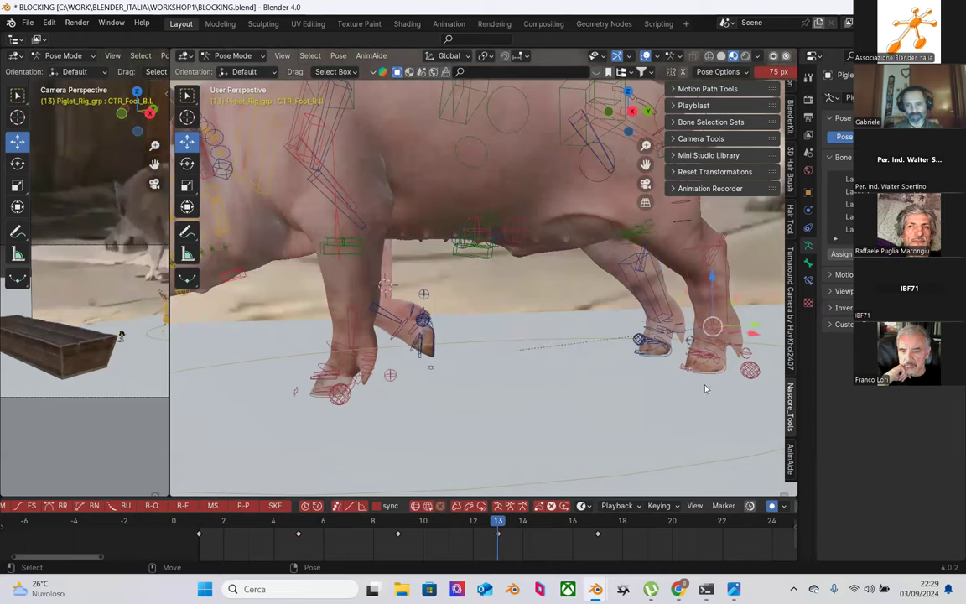
pyautogui.rightClick(500, 535)
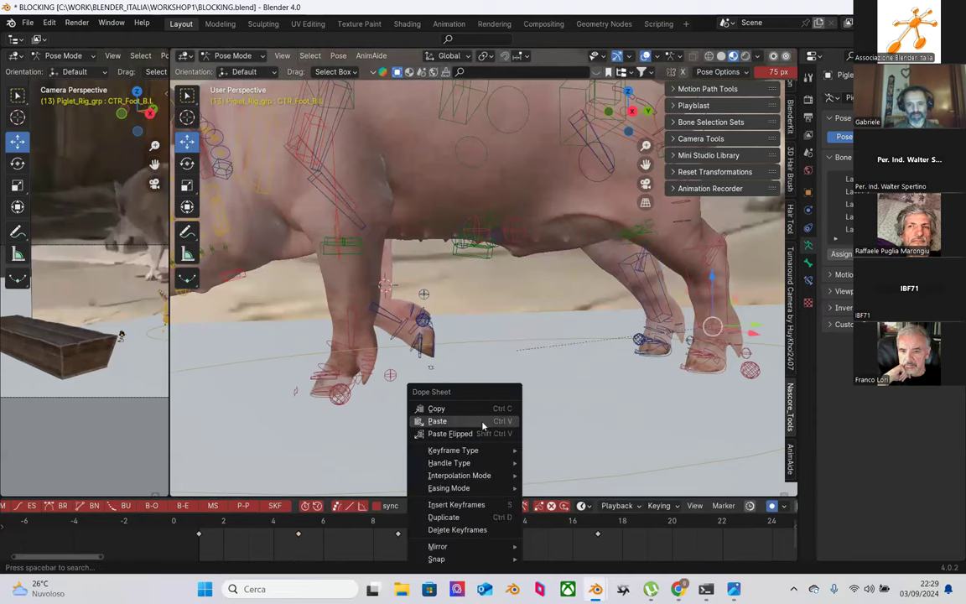
pyautogui.click(481, 423)
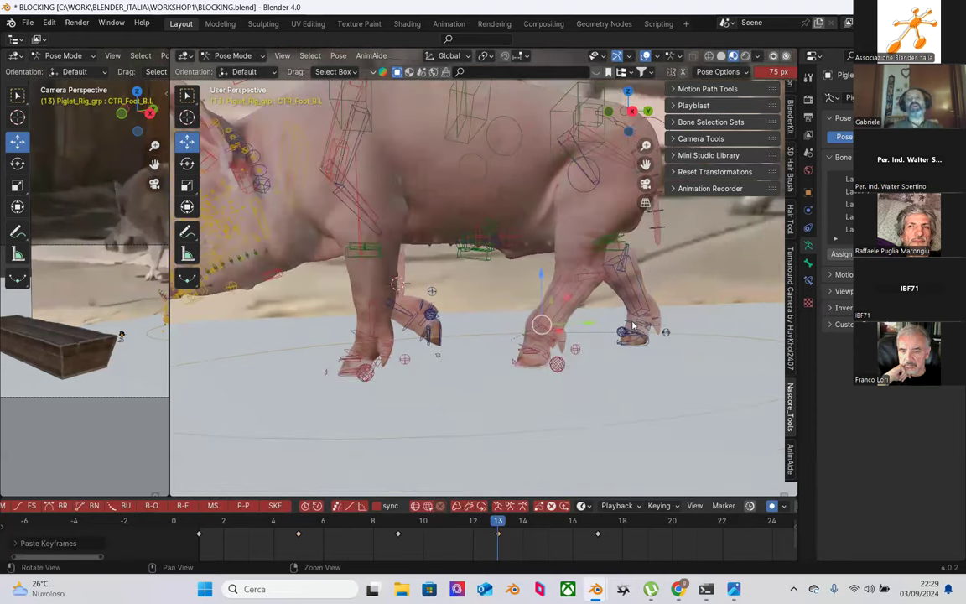
pyautogui.moveTo(572, 364); pyautogui.dragTo(520, 486, button='middle')
pyautogui.scroll(4, 539, 426)
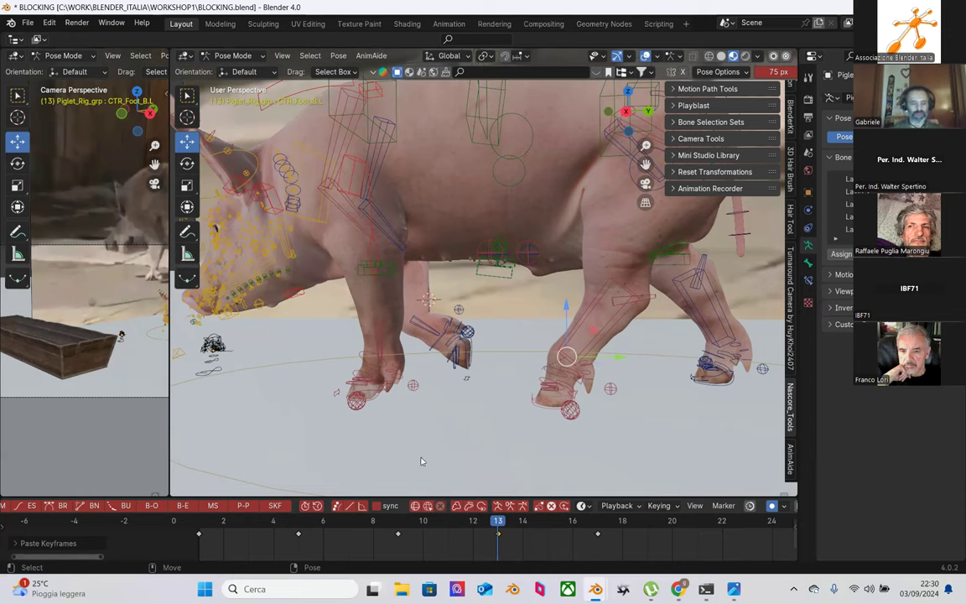
pyautogui.scroll(5, 390, 381)
pyautogui.moveTo(436, 434); pyautogui.dragTo(362, 411, button='middle')
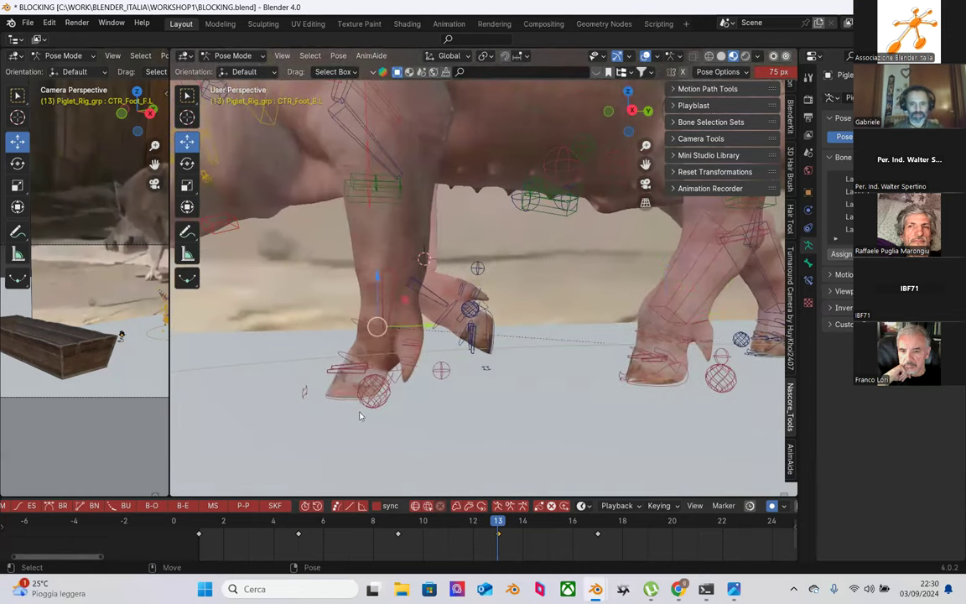
pyautogui.click(494, 24)
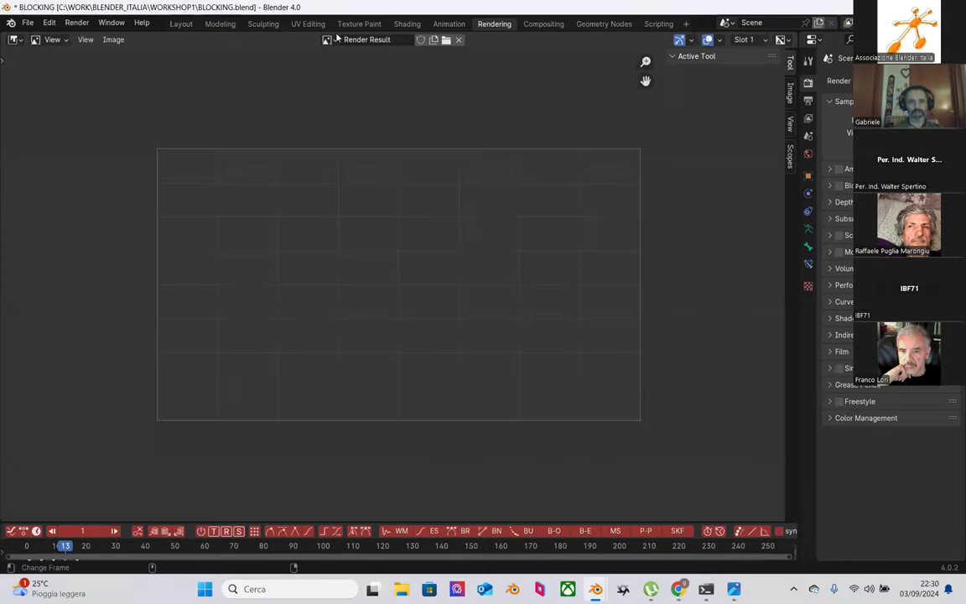
pyautogui.moveTo(436, 259); pyautogui.dragTo(418, 357, button='middle')
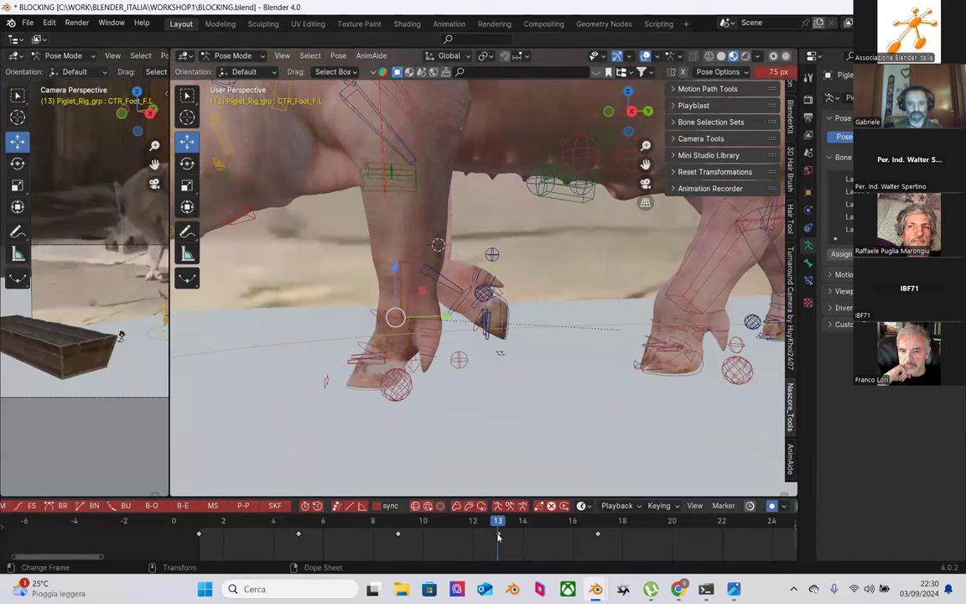
# Step: Copy CTR_Foot_F.L's frame-13 keyframe and paste it onto CTR_Foot_F.R
pyautogui.rightClick(498, 536)
pyautogui.click(461, 410)
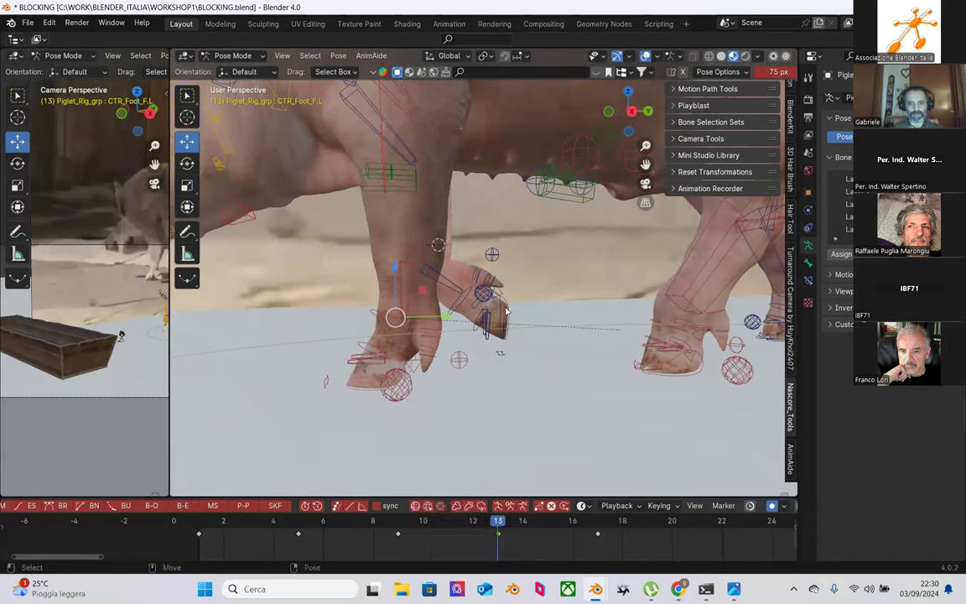
pyautogui.hotkey('ctrl', 'v')
pyautogui.rightClick(500, 535)
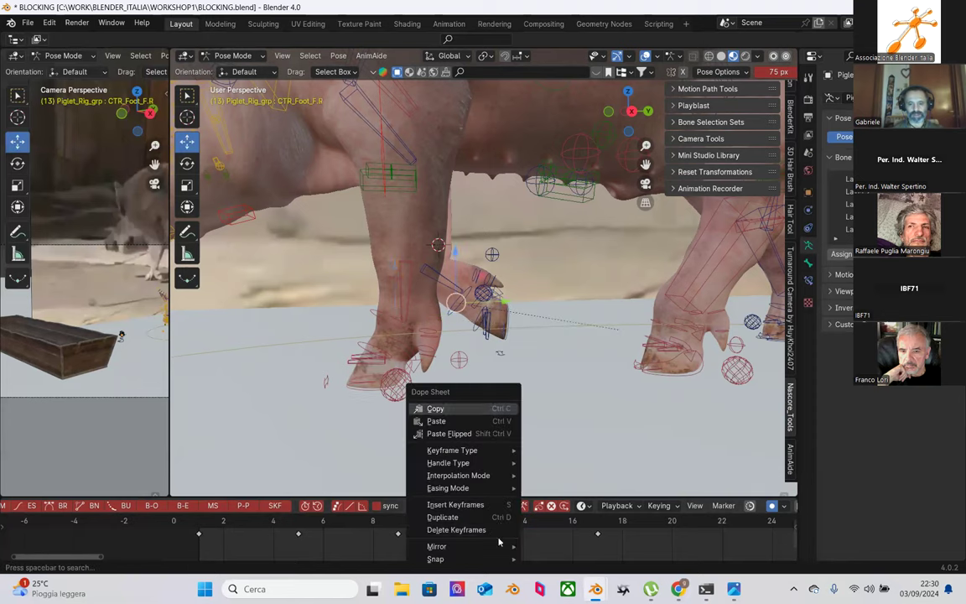
pyautogui.click(484, 421)
pyautogui.moveTo(441, 298); pyautogui.dragTo(349, 345, button='middle')
# Step: Copy CTR_Foot_F.R's frame-5 keyframe and paste it onto CTR_Foot_F.L at frame 13
pyautogui.press('Down')
pyautogui.press('Down')
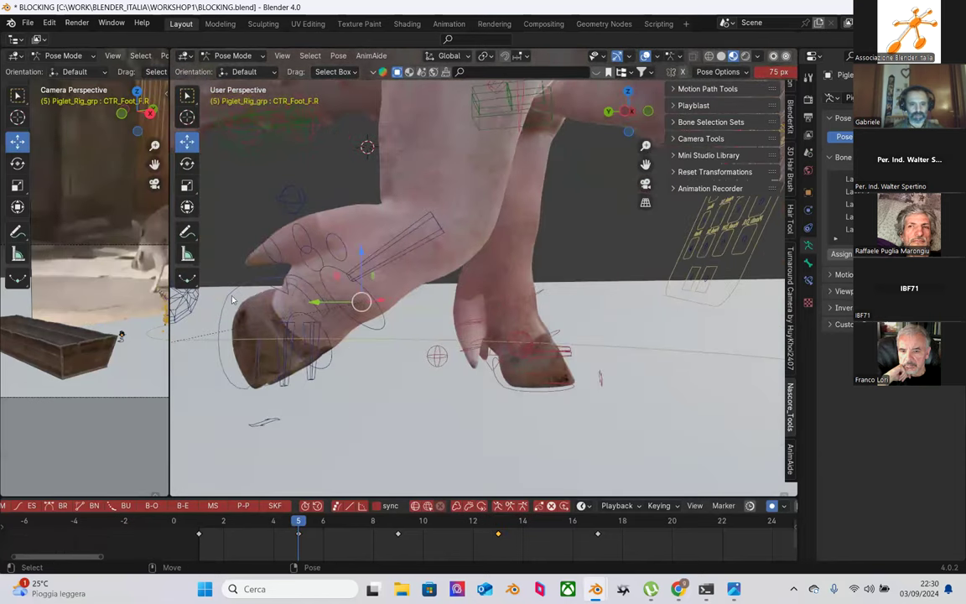
pyautogui.rightClick(300, 534)
pyautogui.click(290, 409)
pyautogui.click(556, 392)
pyautogui.click(494, 524)
pyautogui.moveTo(469, 452); pyautogui.dragTo(486, 530, button='middle')
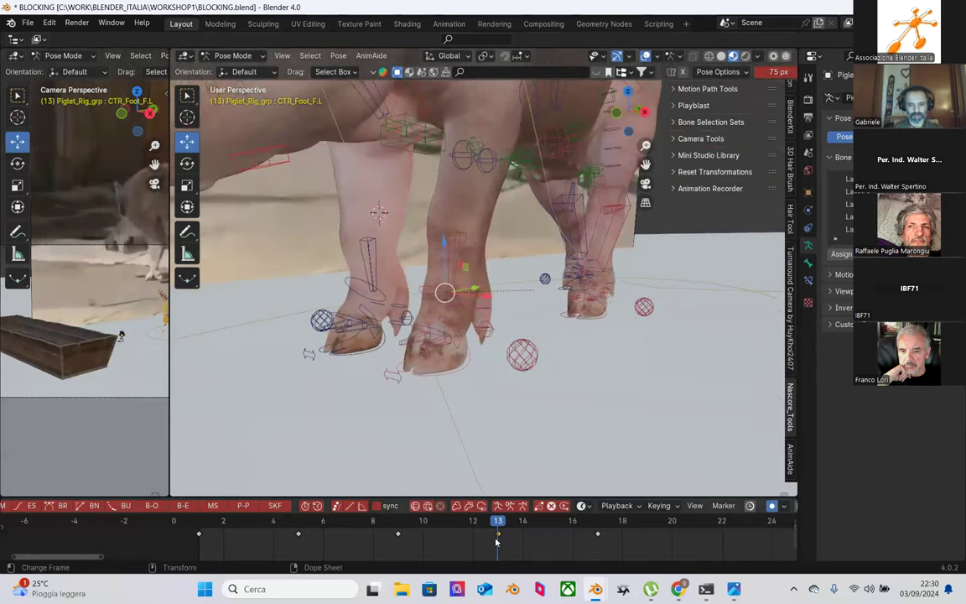
pyautogui.rightClick(487, 528)
pyautogui.click(482, 422)
pyautogui.moveTo(456, 350); pyautogui.dragTo(538, 208, button='middle')
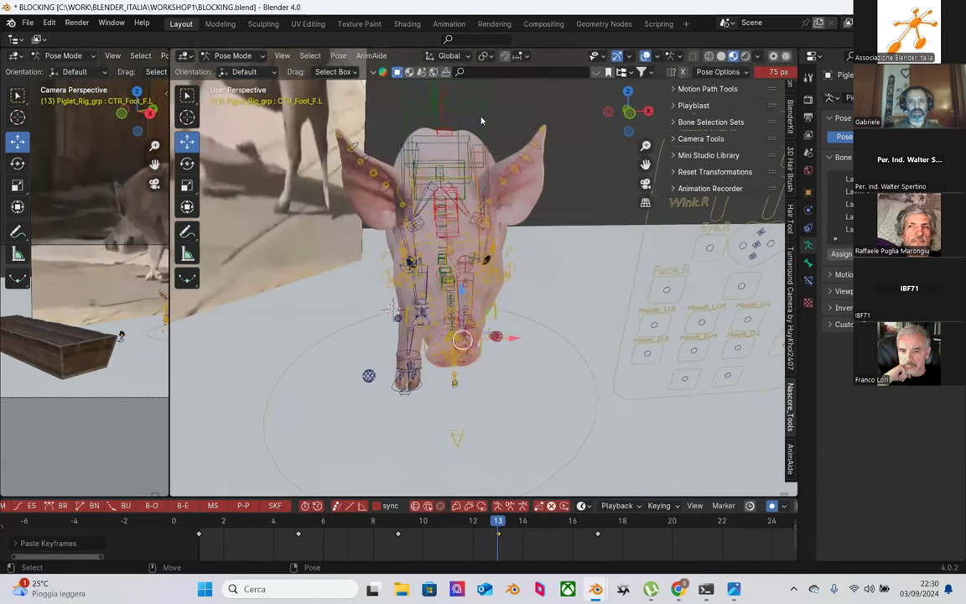
# Step: Nudge CTR_spine_f toward the head at frame 13, checking it from front and side views
pyautogui.click(436, 105)
pyautogui.moveTo(496, 202); pyautogui.dragTo(474, 199)
pyautogui.moveTo(473, 199); pyautogui.dragTo(276, 239, button='middle')
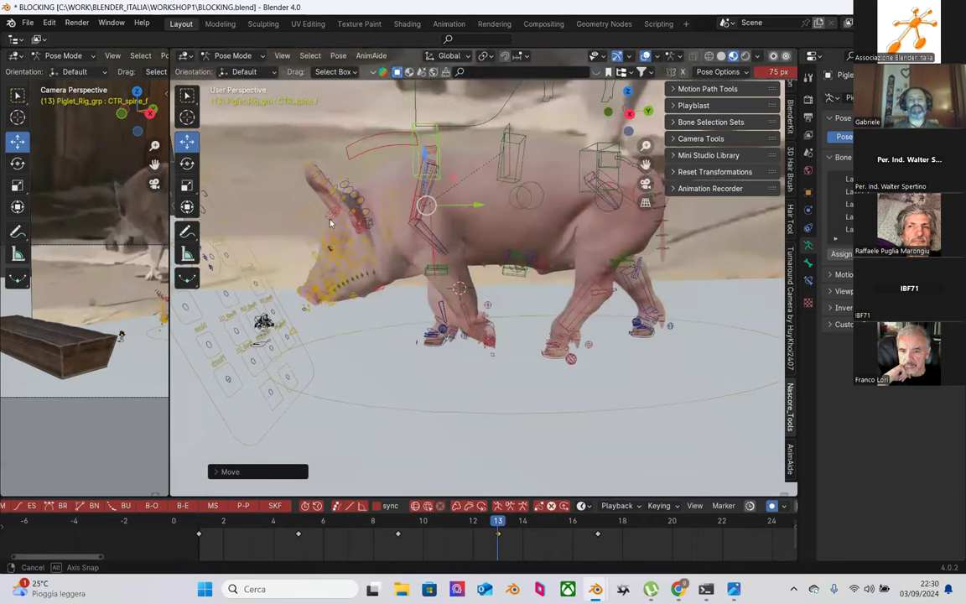
pyautogui.scroll(3, 264, 237)
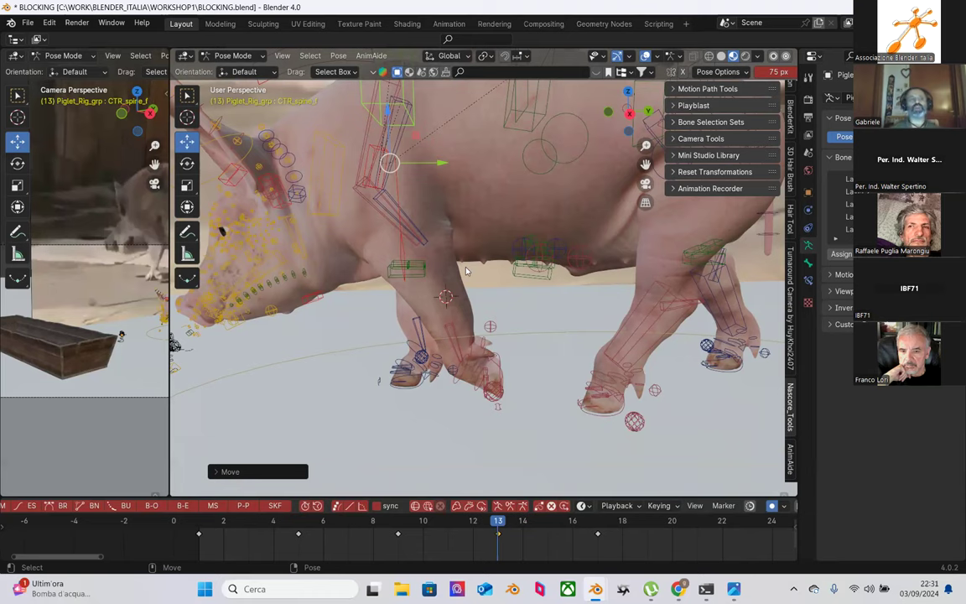
pyautogui.moveTo(425, 207); pyautogui.dragTo(525, 229, button='middle')
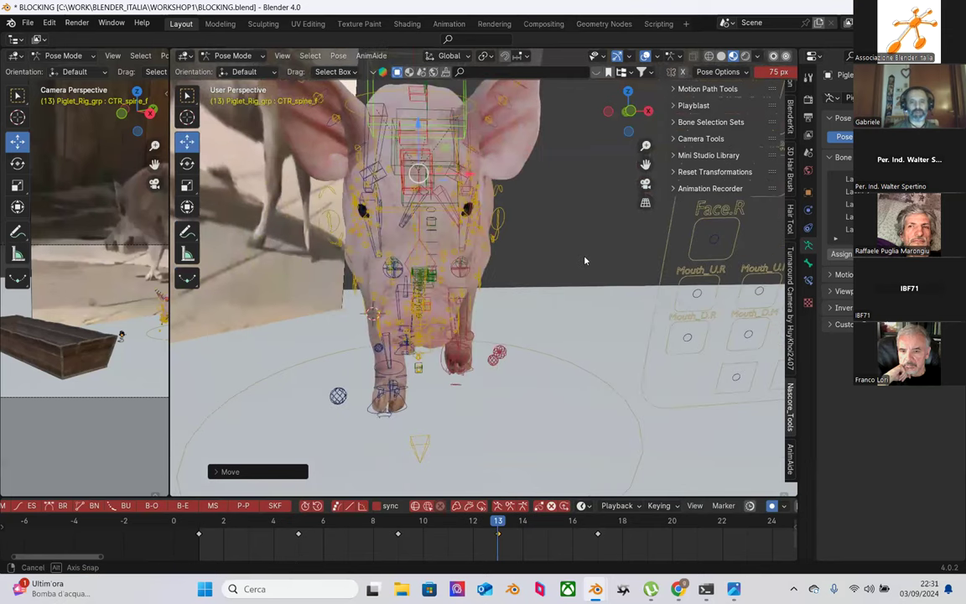
pyautogui.moveTo(482, 333); pyautogui.dragTo(490, 391, button='middle')
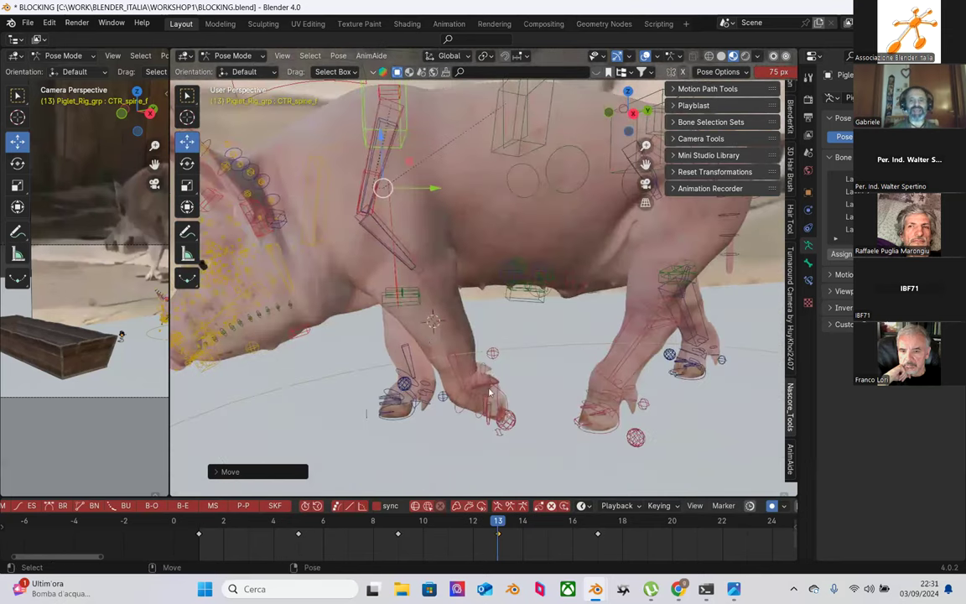
pyautogui.moveTo(434, 314); pyautogui.dragTo(409, 211, button='middle')
# Step: Lower the left shoulder control CTR_Shoulder_L slightly along Z
pyautogui.click(405, 144)
pyautogui.press('g')
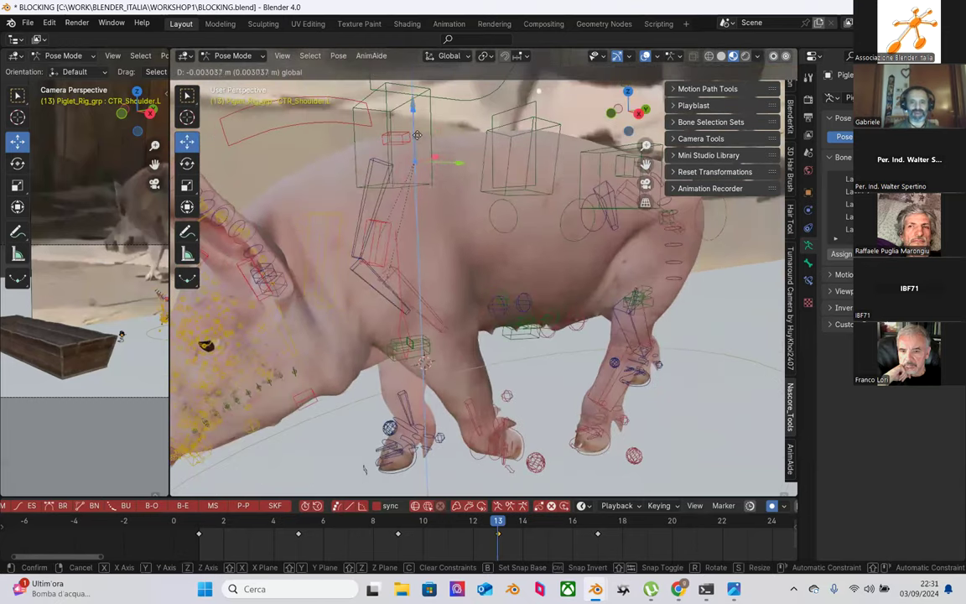
pyautogui.press('z')
pyautogui.click(421, 144)
# Step: Rotate the left front shin MCH_IK_Shin_F.L in two passes, redoing the first attempt
pyautogui.moveTo(464, 217); pyautogui.dragTo(463, 349, button='middle')
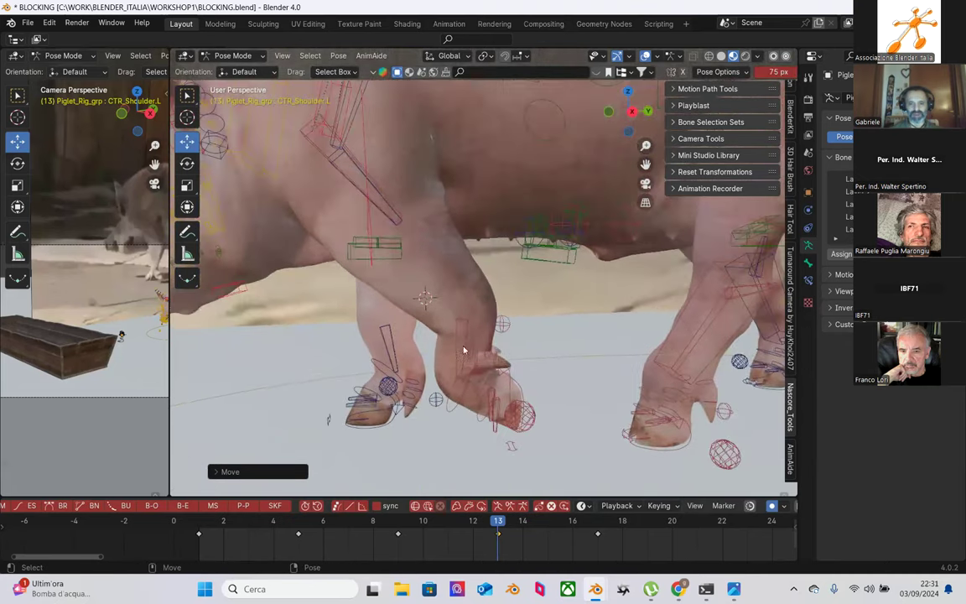
pyautogui.click(482, 319)
pyautogui.hotkey('shift', 'space')
pyautogui.press('r')
pyautogui.moveTo(489, 302); pyautogui.dragTo(450, 260)
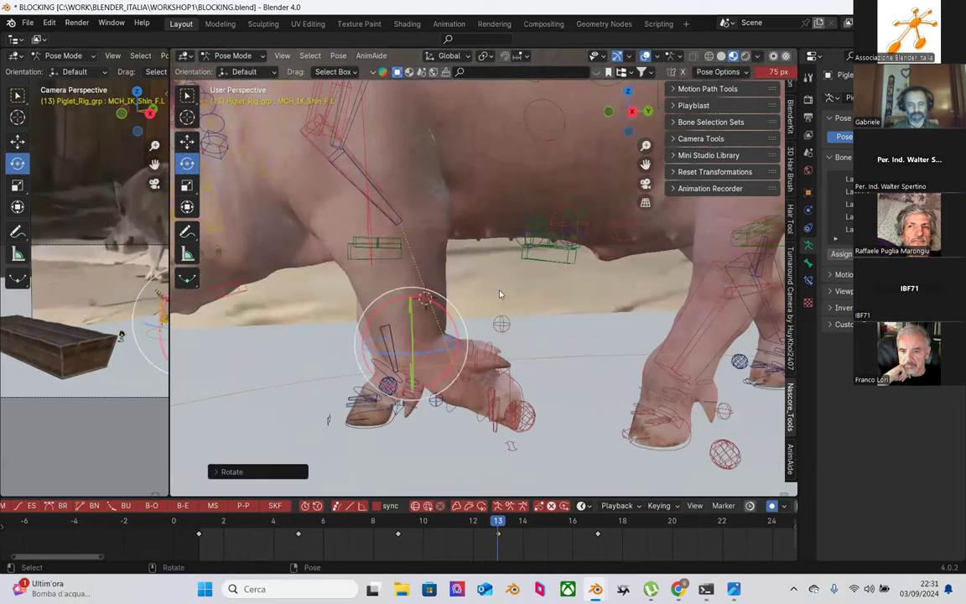
pyautogui.hotkey('ctrl', 'z')
pyautogui.scroll(1, 524, 399)
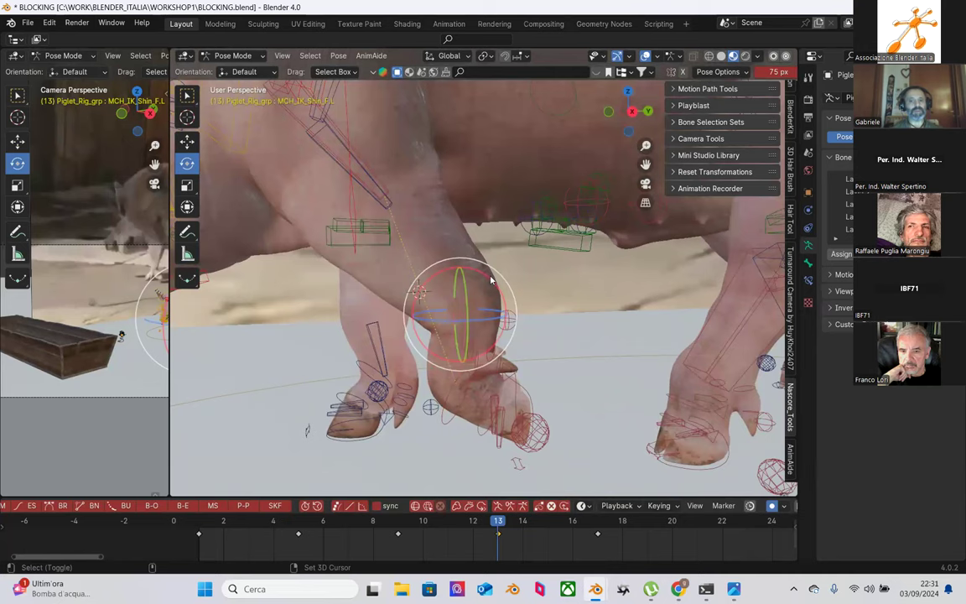
pyautogui.press('r')
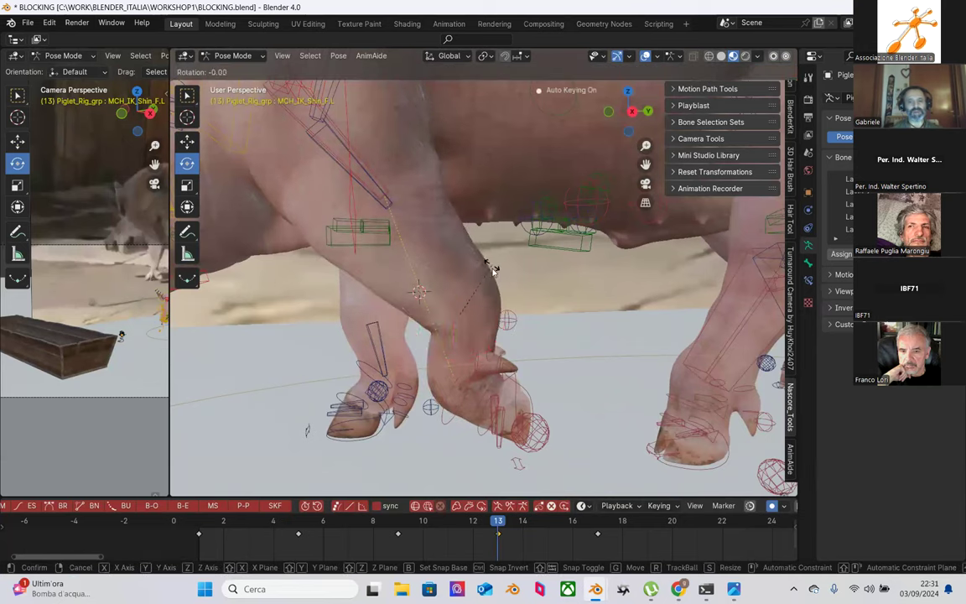
pyautogui.click(433, 280)
pyautogui.press('r')
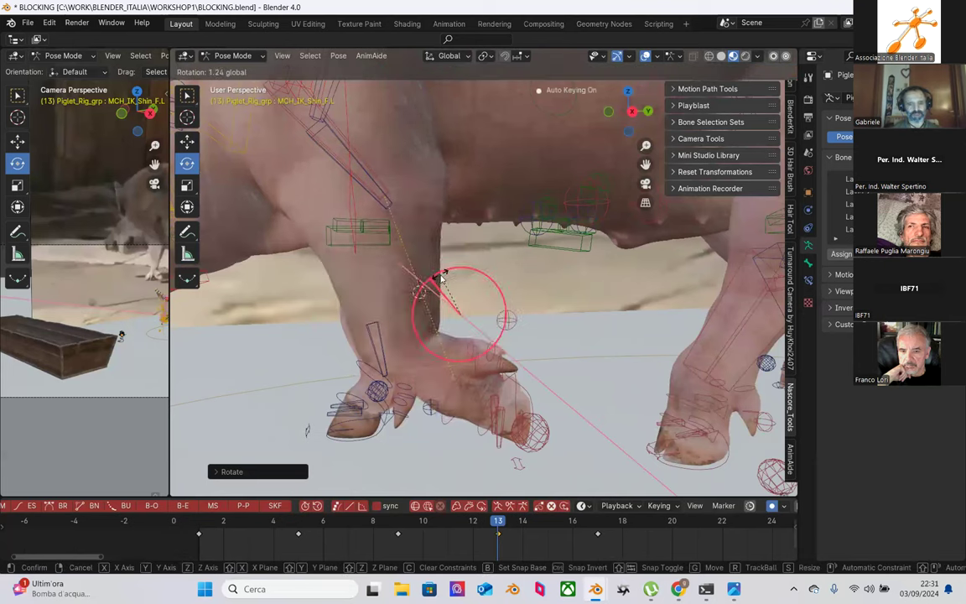
pyautogui.click(441, 277)
# Step: Tip the left front hoof by rotating CTR_OnTiptoe_F.L
pyautogui.moveTo(442, 277); pyautogui.dragTo(512, 331, button='middle')
pyautogui.click(507, 348)
pyautogui.press('r')
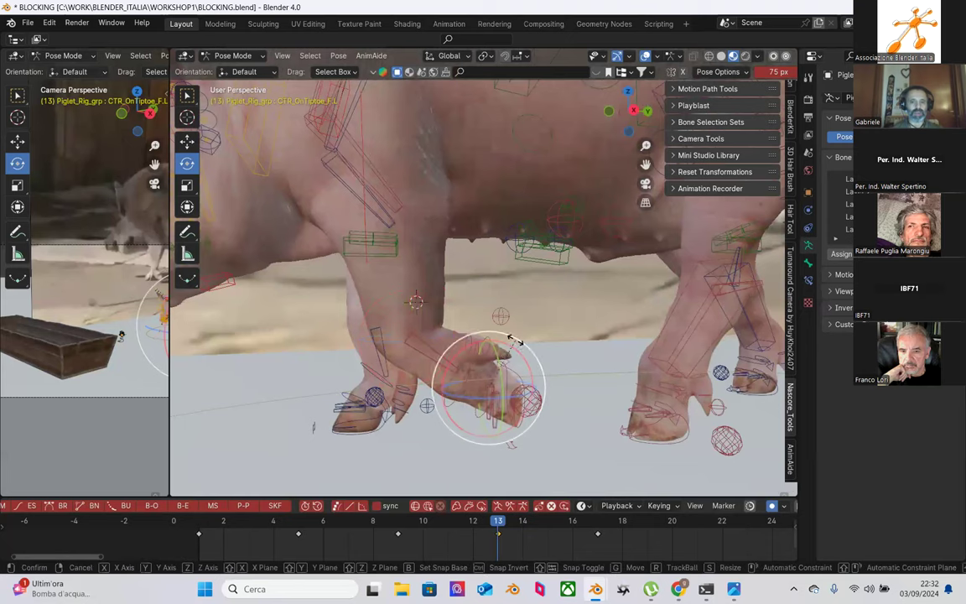
pyautogui.click(508, 339)
pyautogui.moveTo(507, 340); pyautogui.dragTo(523, 308, button='middle')
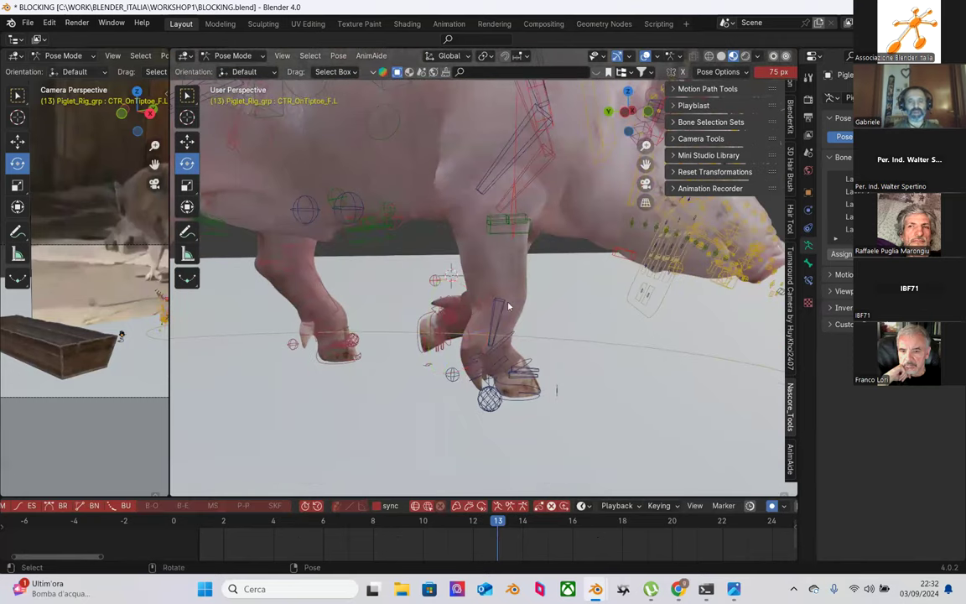
# Step: Rotate the right front shin bone
pyautogui.click(507, 307)
pyautogui.press('r')
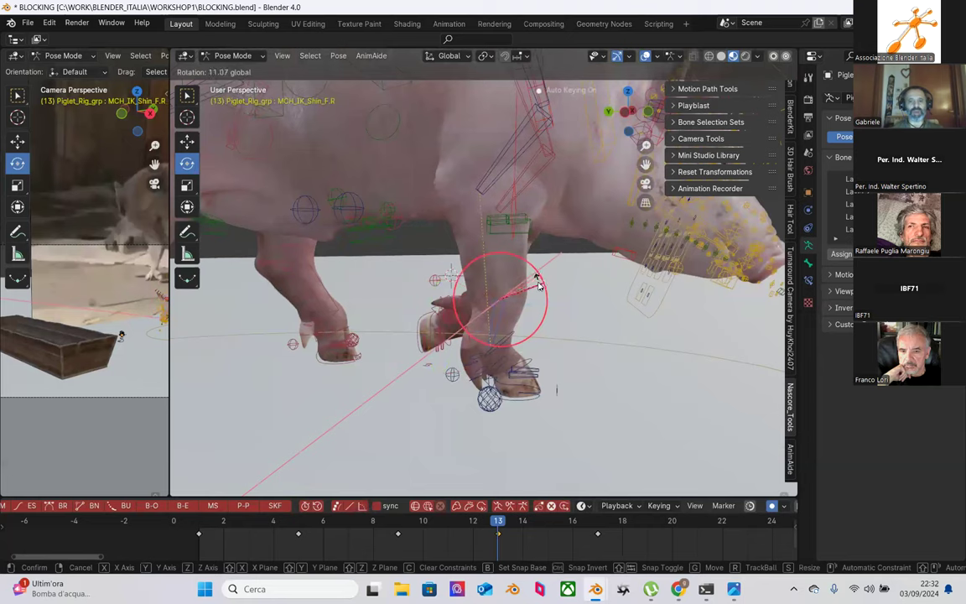
pyautogui.click(534, 280)
pyautogui.moveTo(534, 279); pyautogui.dragTo(510, 366, button='middle')
# Step: Tip the right front hoof with two successive tiptoe-control rotations
pyautogui.click(510, 367)
pyautogui.press('r')
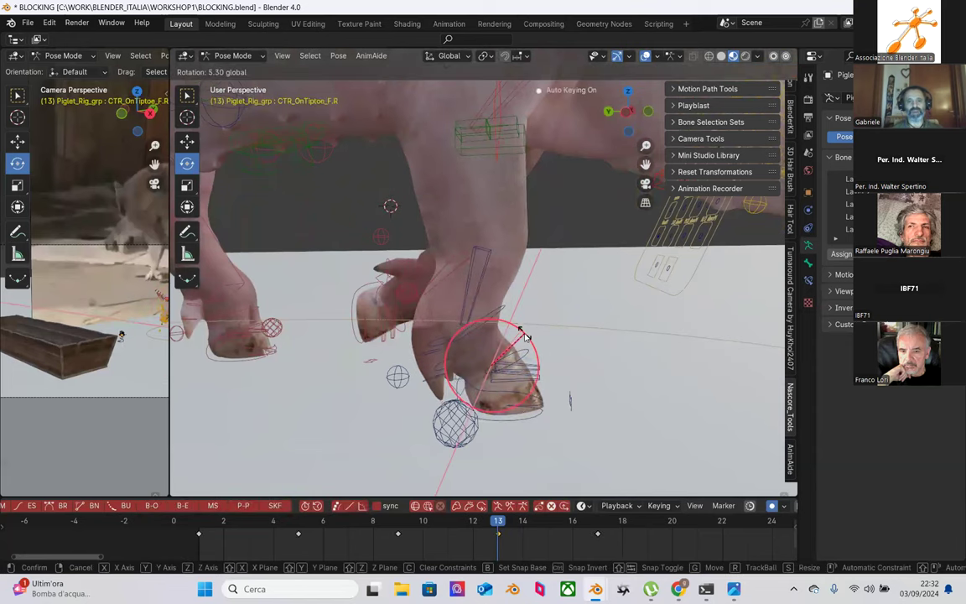
pyautogui.click(524, 306)
pyautogui.moveTo(523, 306); pyautogui.dragTo(558, 317, button='middle')
pyautogui.click(521, 321)
pyautogui.press('r')
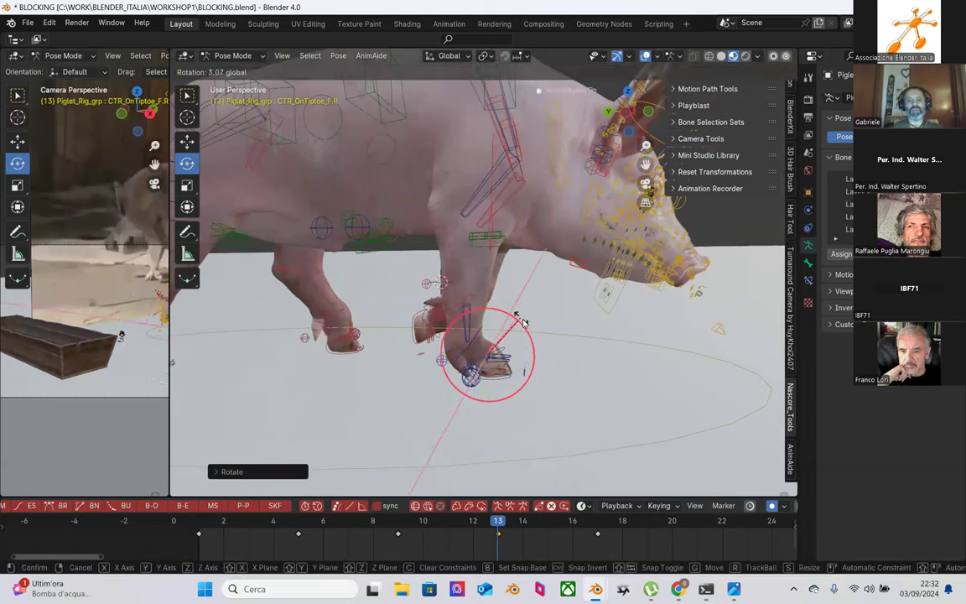
pyautogui.click(526, 282)
# Step: Raise the right shoulder control slightly
pyautogui.moveTo(526, 283); pyautogui.dragTo(570, 164, button='middle')
pyautogui.click(576, 162)
pyautogui.hotkey('shift', 'space')
pyautogui.press('g')
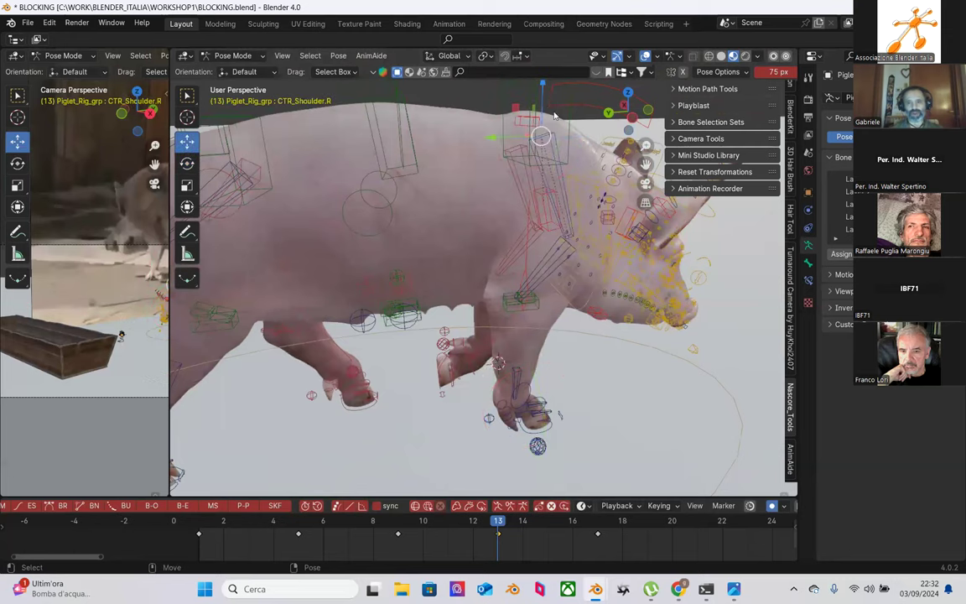
pyautogui.moveTo(543, 99); pyautogui.dragTo(541, 106)
# Step: At frame 13, rotate the left hind shin control CTR_IK_Shin_B.L about 10 degrees
pyautogui.moveTo(503, 220); pyautogui.dragTo(414, 260, button='middle')
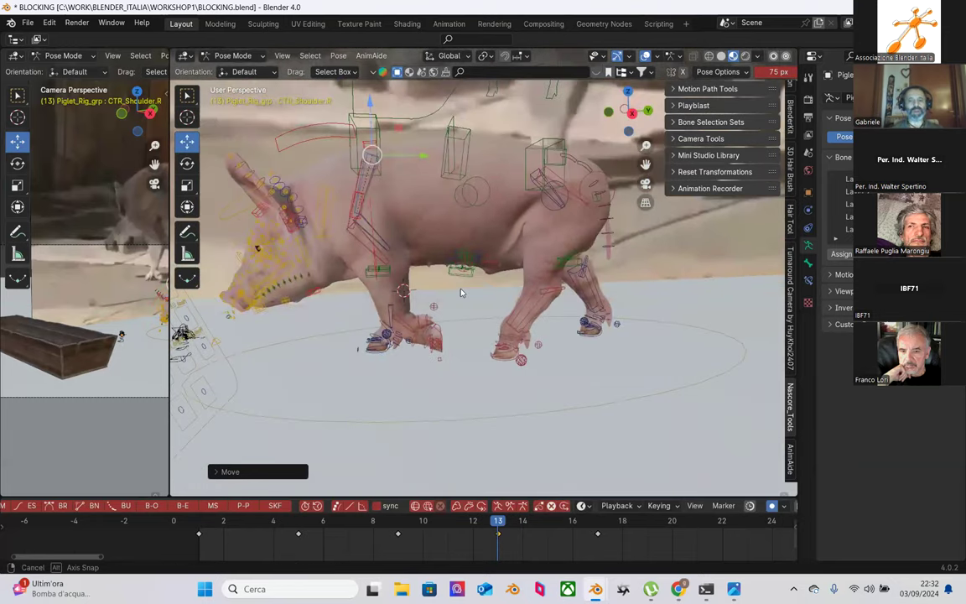
pyautogui.press('Down')
pyautogui.press('Down')
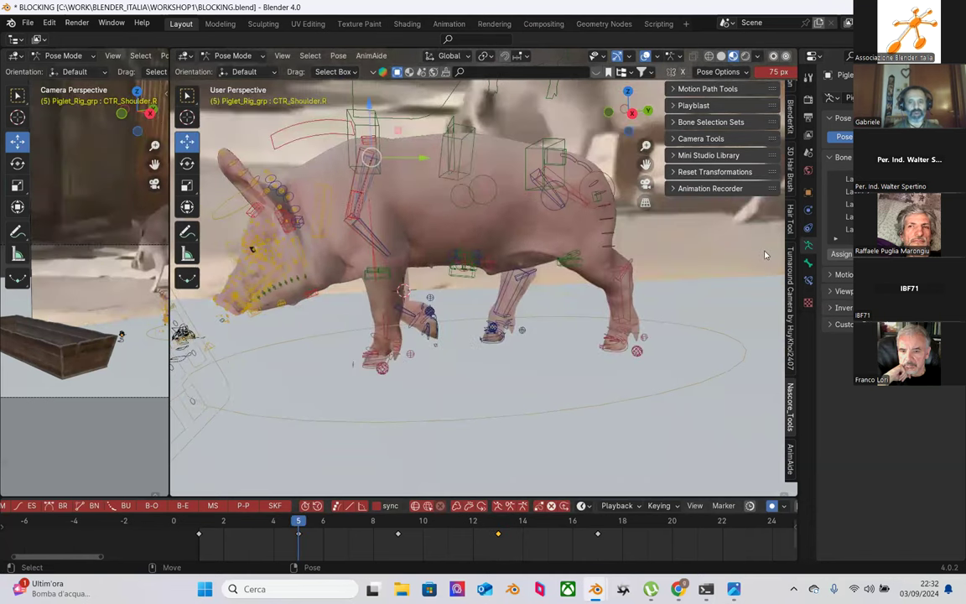
pyautogui.click(497, 533)
pyautogui.click(498, 530)
pyautogui.scroll(2, 553, 285)
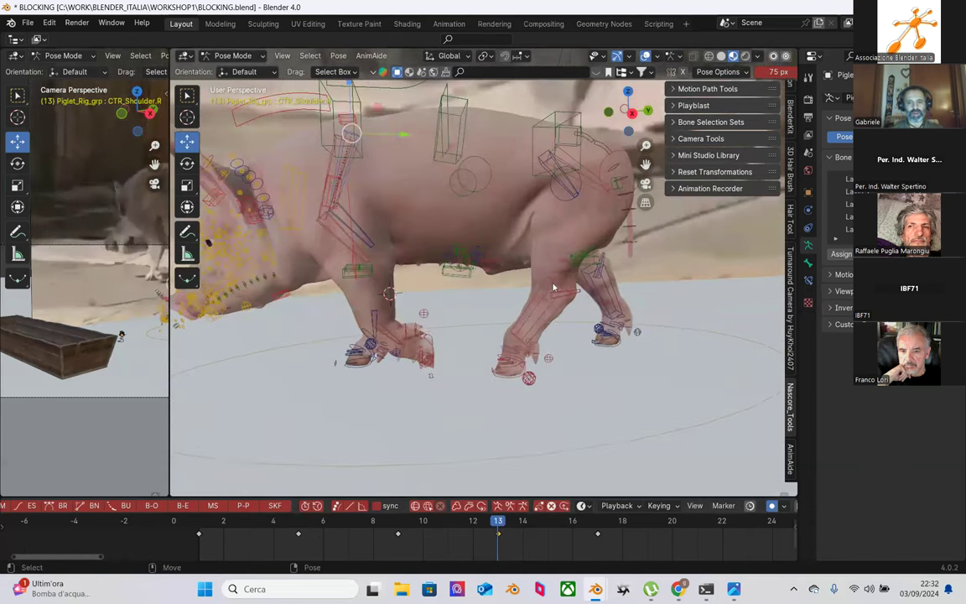
pyautogui.click(553, 285)
pyautogui.moveTo(553, 285); pyautogui.dragTo(527, 298, button='middle')
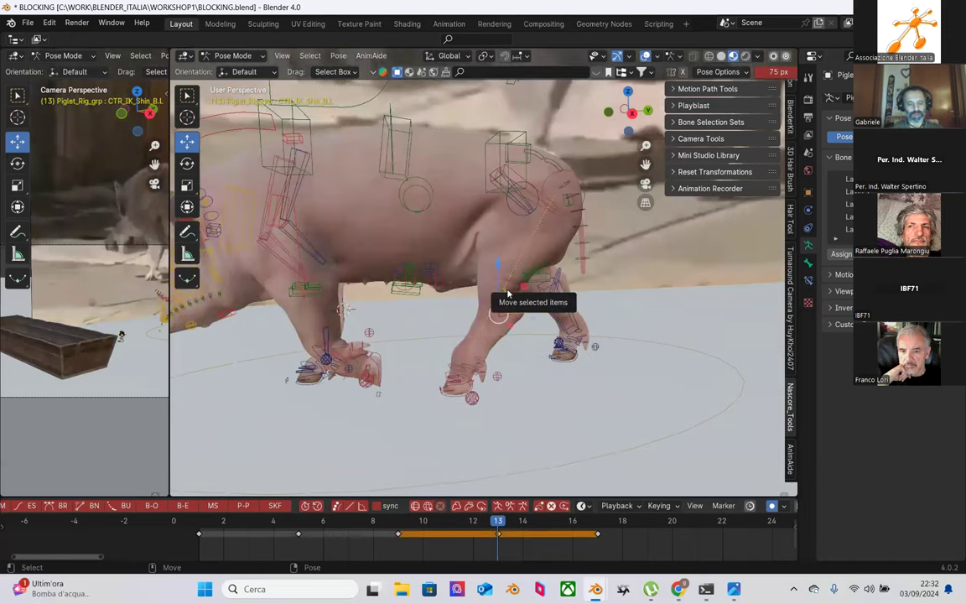
pyautogui.press('r')
pyautogui.moveTo(528, 297); pyautogui.dragTo(532, 276)
pyautogui.moveTo(532, 276); pyautogui.dragTo(515, 293, button='middle')
pyautogui.click(554, 210)
# Step: Review the animation, then copy the selected keyframes and paste them onto frame 21
pyautogui.click(299, 526)
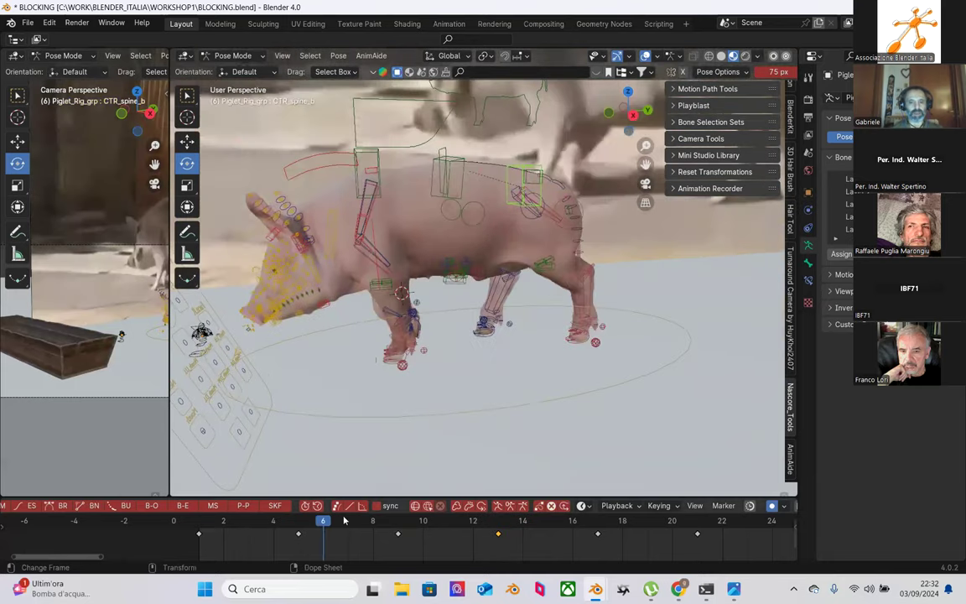
pyautogui.moveTo(567, 520); pyautogui.dragTo(188, 514)
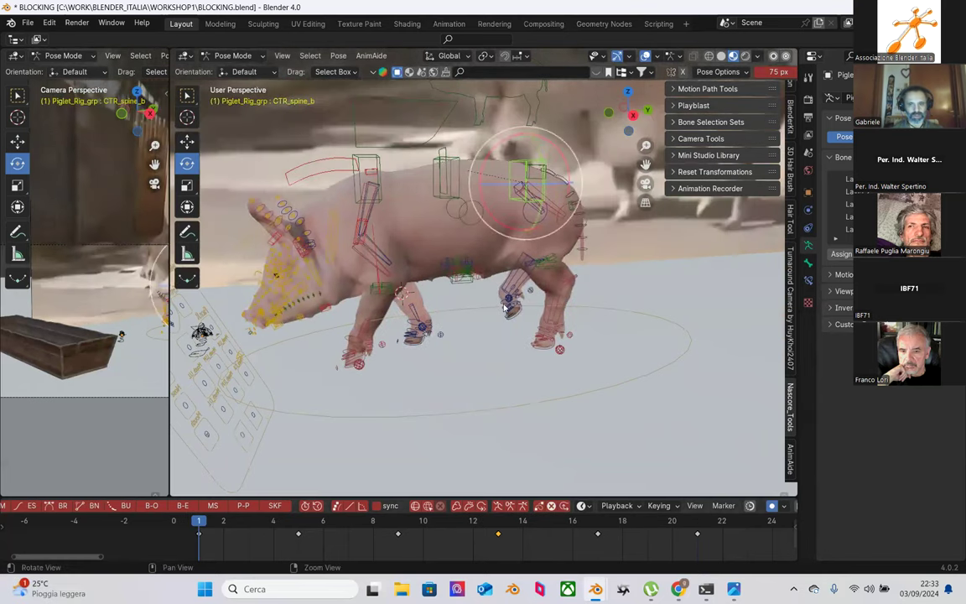
pyautogui.moveTo(445, 294); pyautogui.dragTo(468, 306, button='middle')
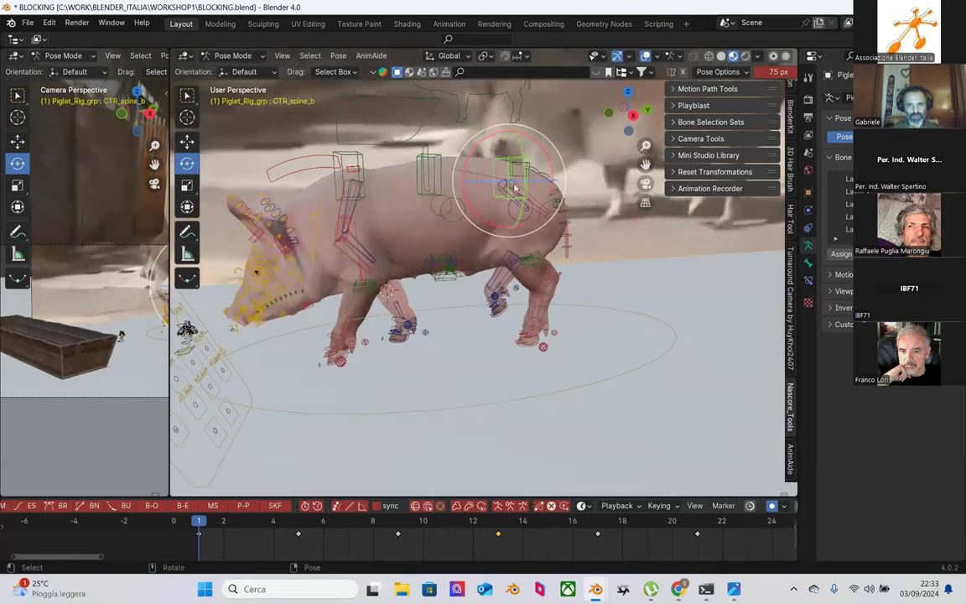
pyautogui.rightClick(176, 536)
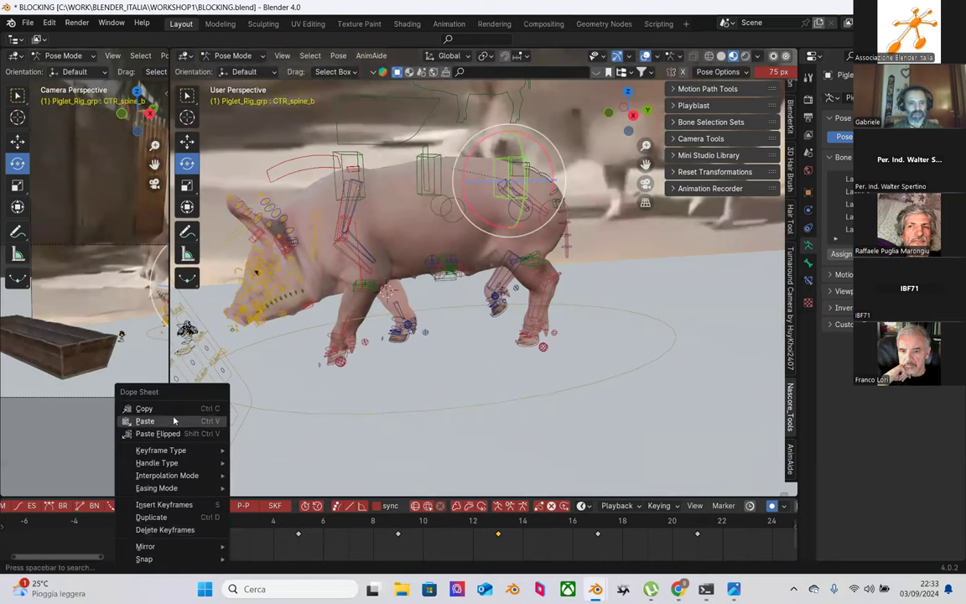
pyautogui.click(173, 409)
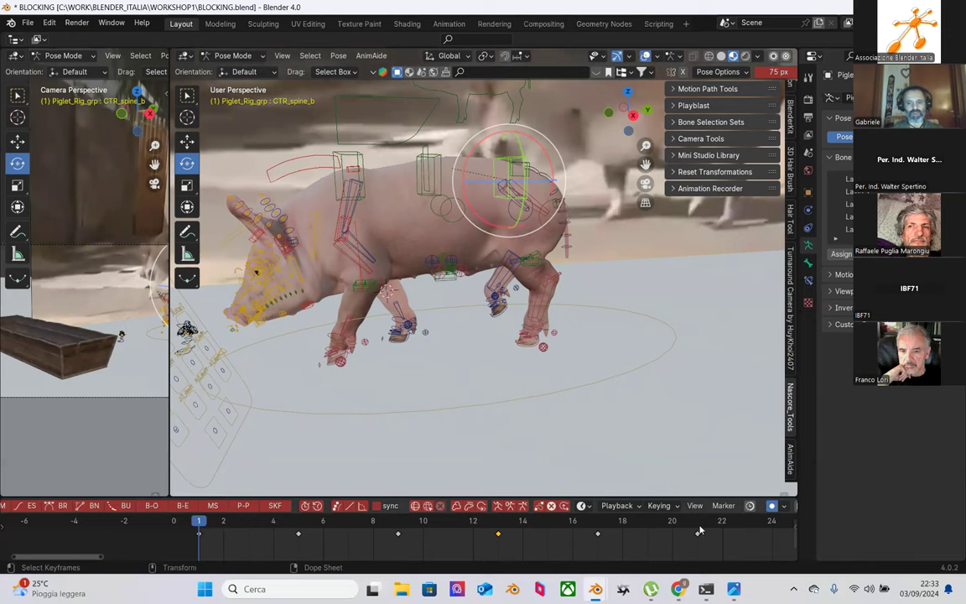
pyautogui.click(698, 524)
pyautogui.rightClick(696, 535)
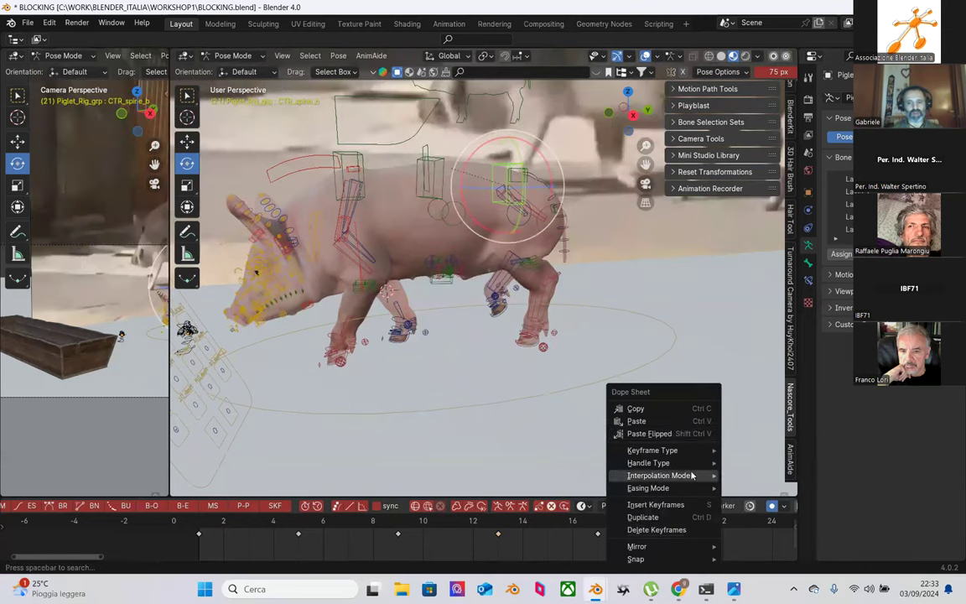
pyautogui.click(669, 420)
pyautogui.click(751, 369)
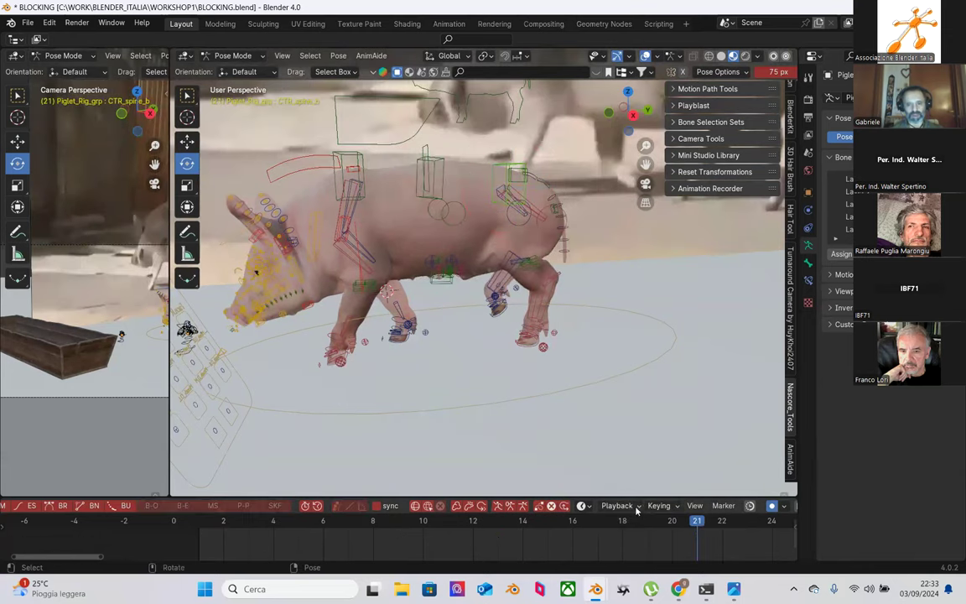
# Step: Copy the spine control's frame 1 keyframe and paste it onto frame 21
pyautogui.moveTo(578, 524)
pyautogui.mouseDown()
pyautogui.moveTo(671, 523)
pyautogui.moveTo(597, 523)
pyautogui.mouseUp()
pyautogui.moveTo(575, 483); pyautogui.dragTo(463, 329, button='middle')
pyautogui.click(463, 325)
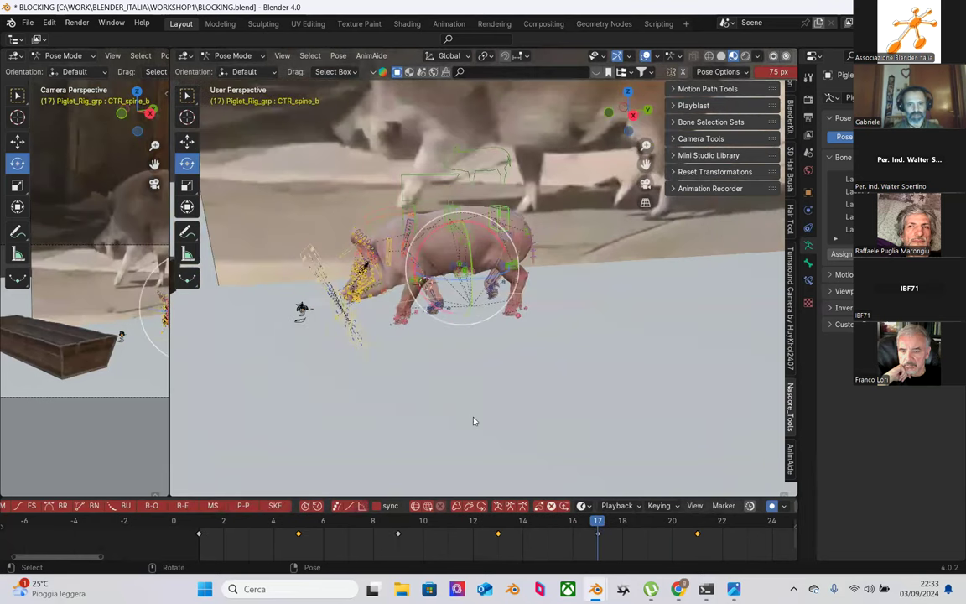
pyautogui.click(201, 524)
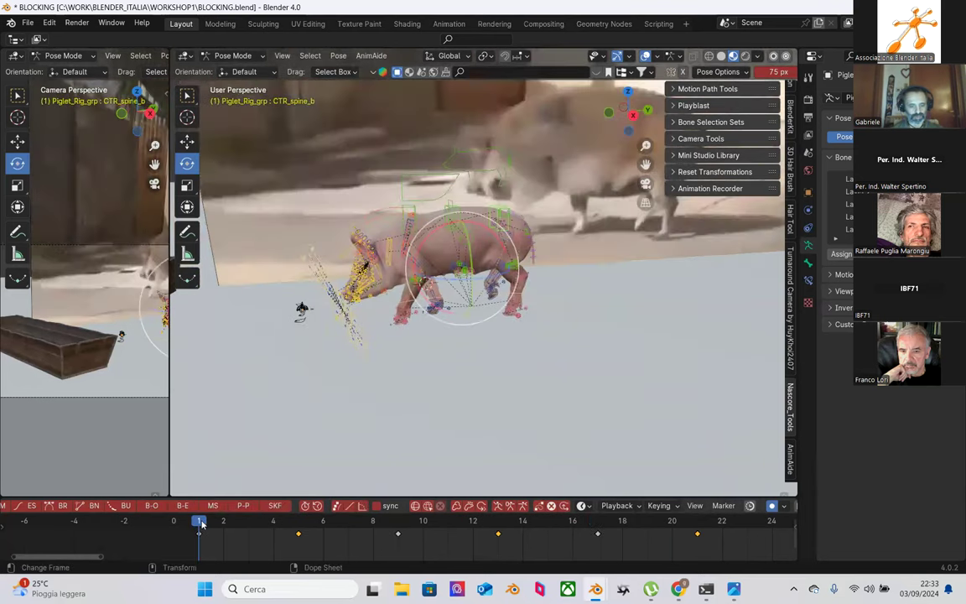
pyautogui.rightClick(199, 537)
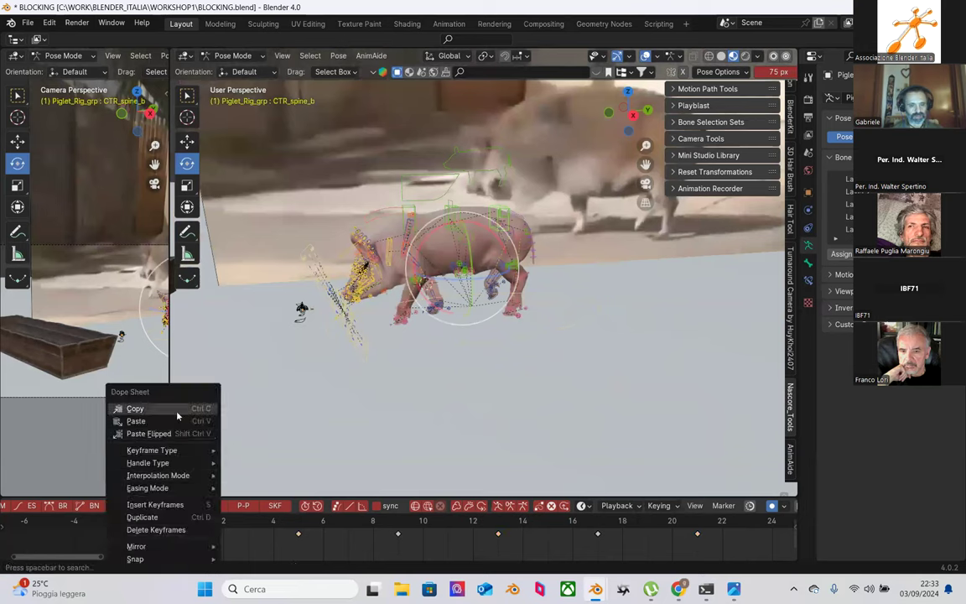
pyautogui.click(159, 390)
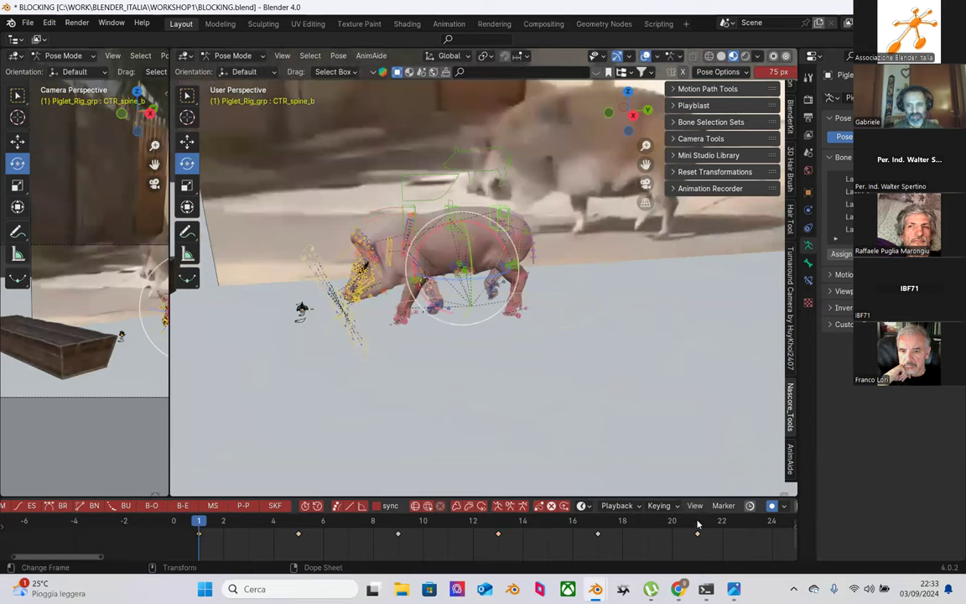
pyautogui.click(698, 526)
pyautogui.rightClick(700, 539)
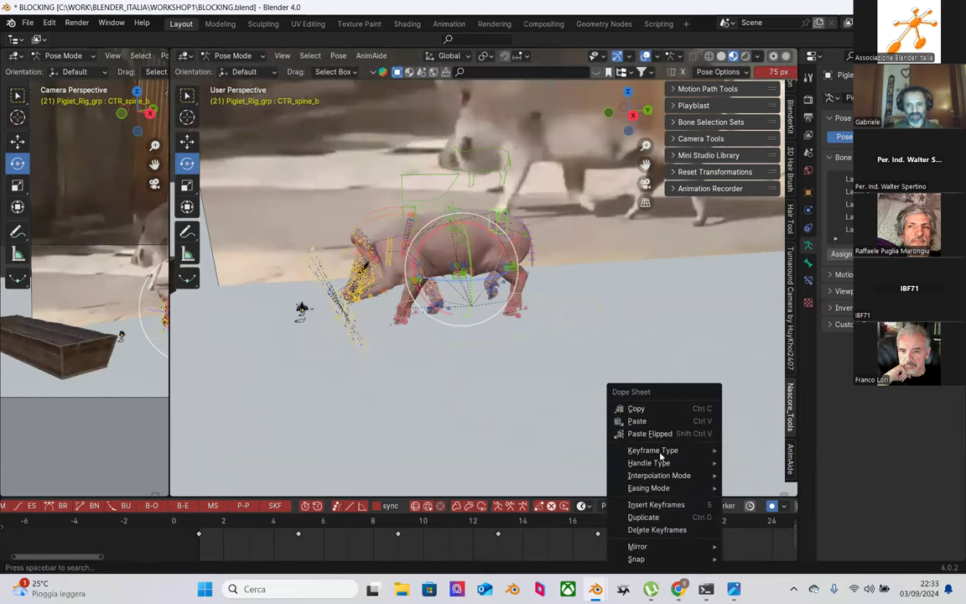
pyautogui.click(641, 416)
# Step: Check frames 17, 13, 9 and 5, then paste the copied keyframes onto frame 21 again
pyautogui.click(594, 522)
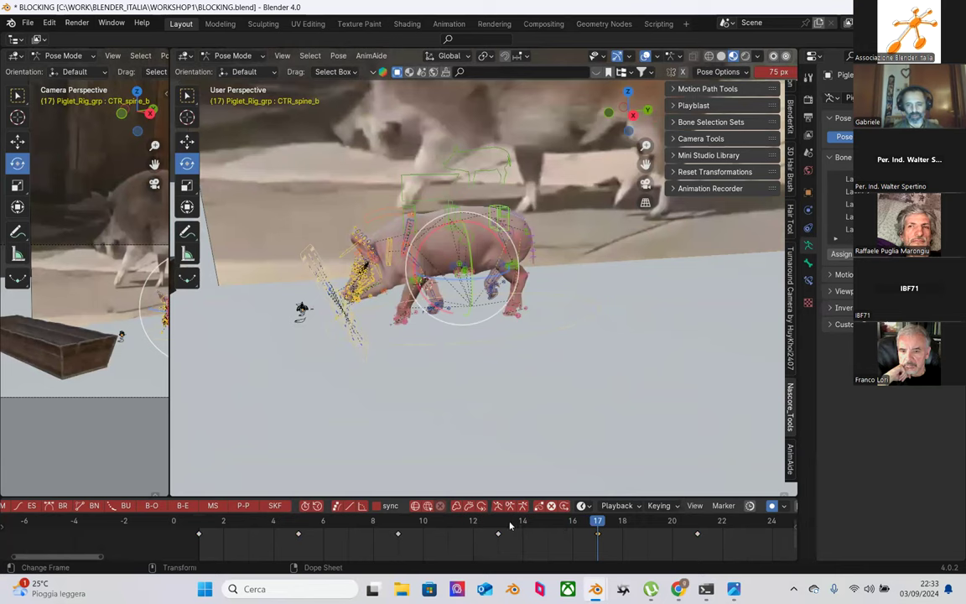
pyautogui.click(502, 523)
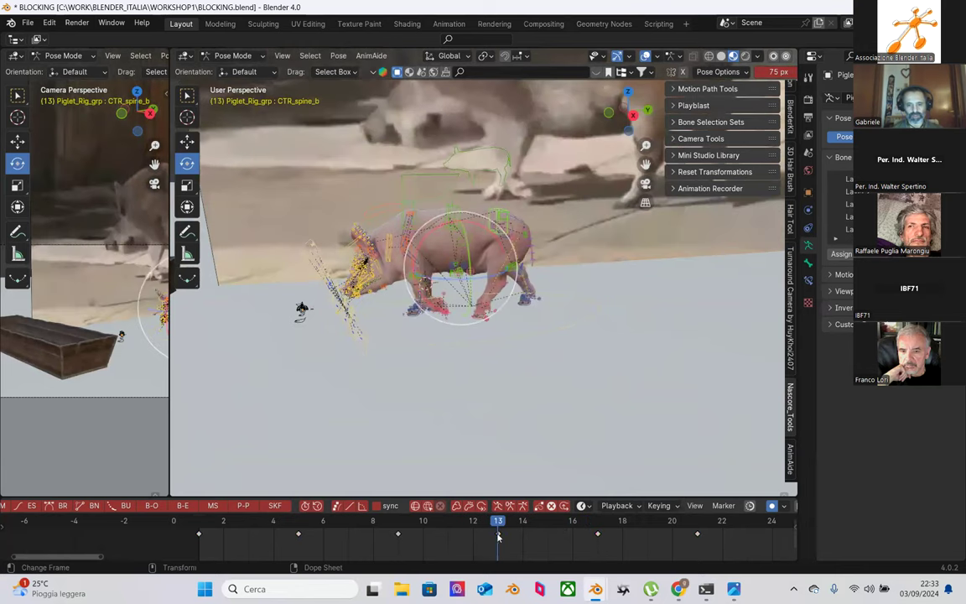
pyautogui.click(399, 530)
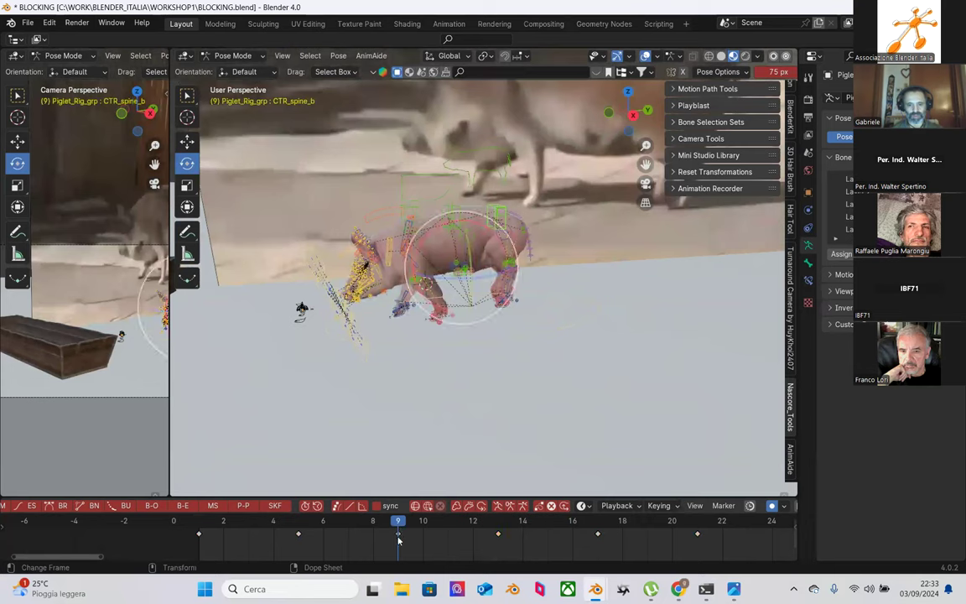
pyautogui.click(299, 528)
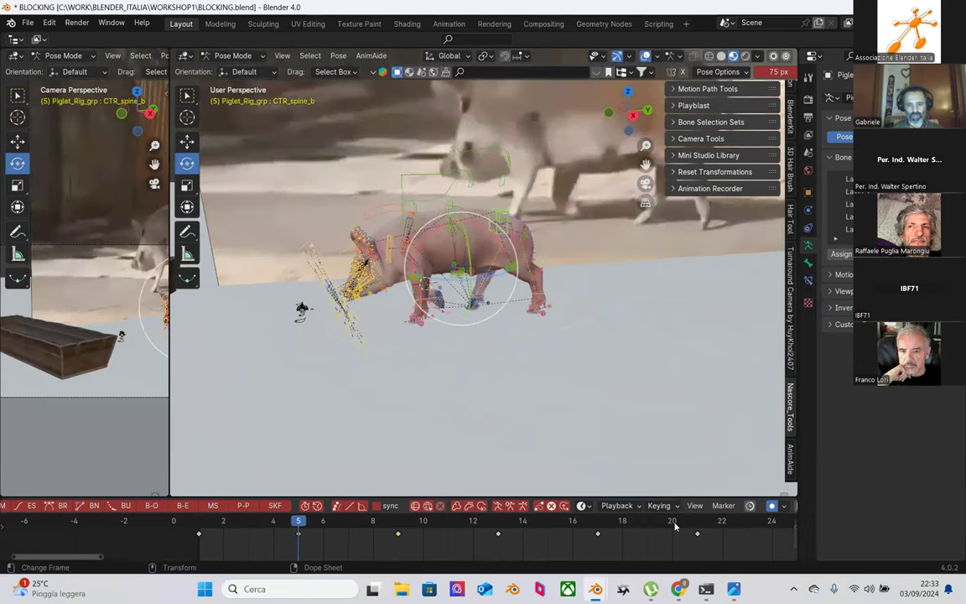
pyautogui.click(702, 533)
pyautogui.rightClick(698, 537)
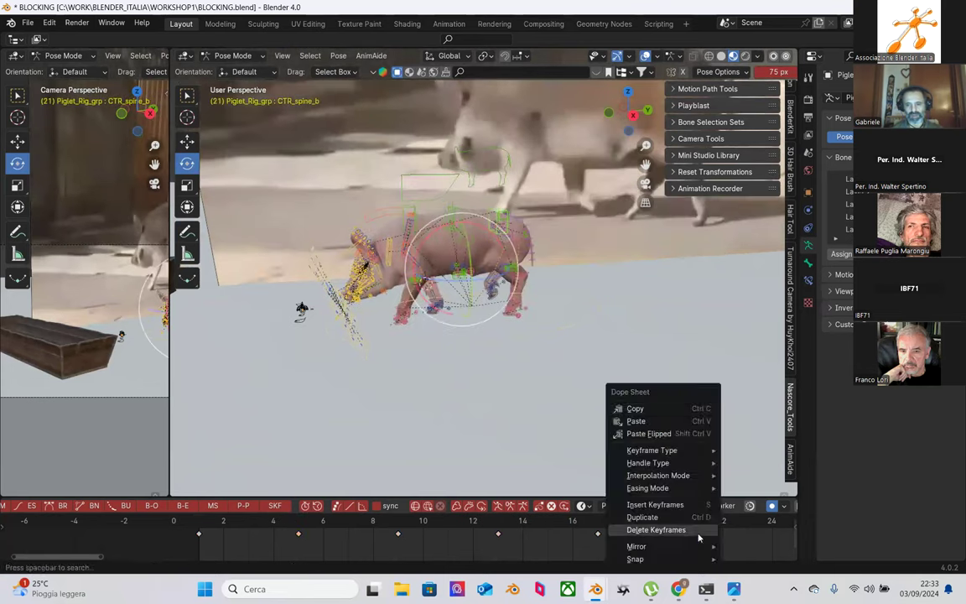
pyautogui.click(673, 423)
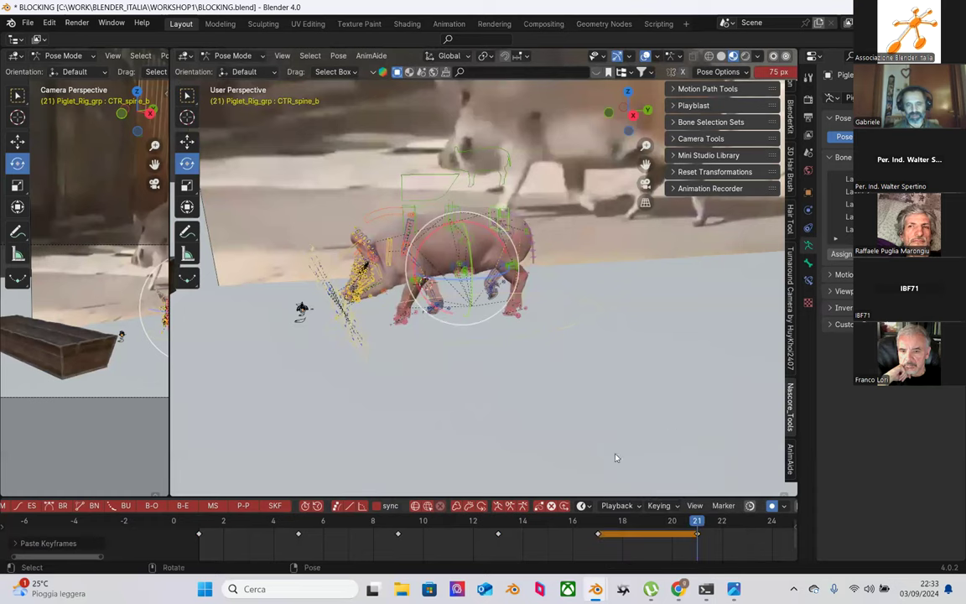
# Step: Review the walk up to frame 18, deselect the rig, and Save Incremental as BLOCKING1.blend
pyautogui.hotkey('shift', 'Left')
pyautogui.moveTo(252, 130); pyautogui.dragTo(616, 399)
pyautogui.moveTo(256, 521); pyautogui.dragTo(697, 521)
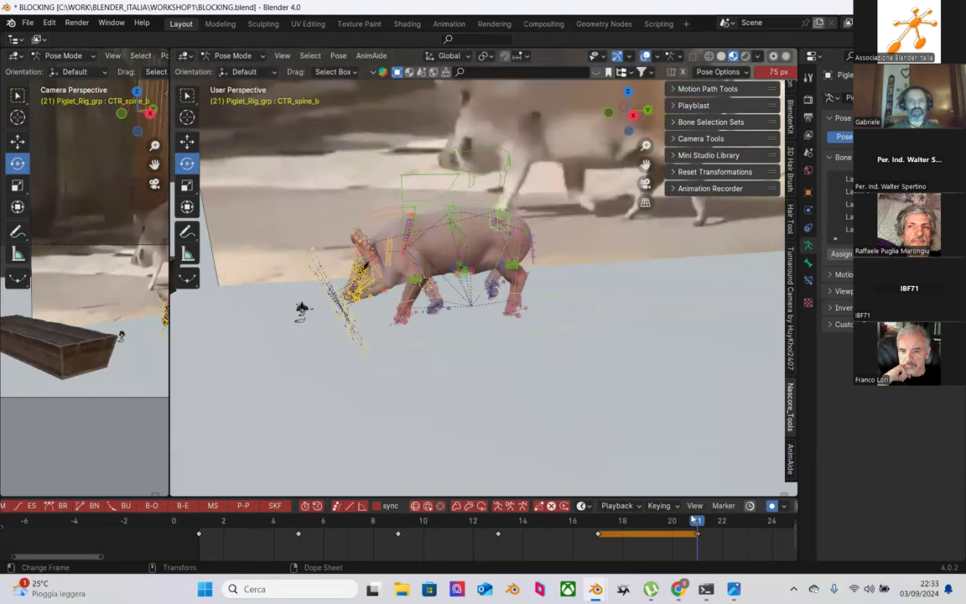
pyautogui.click(586, 342)
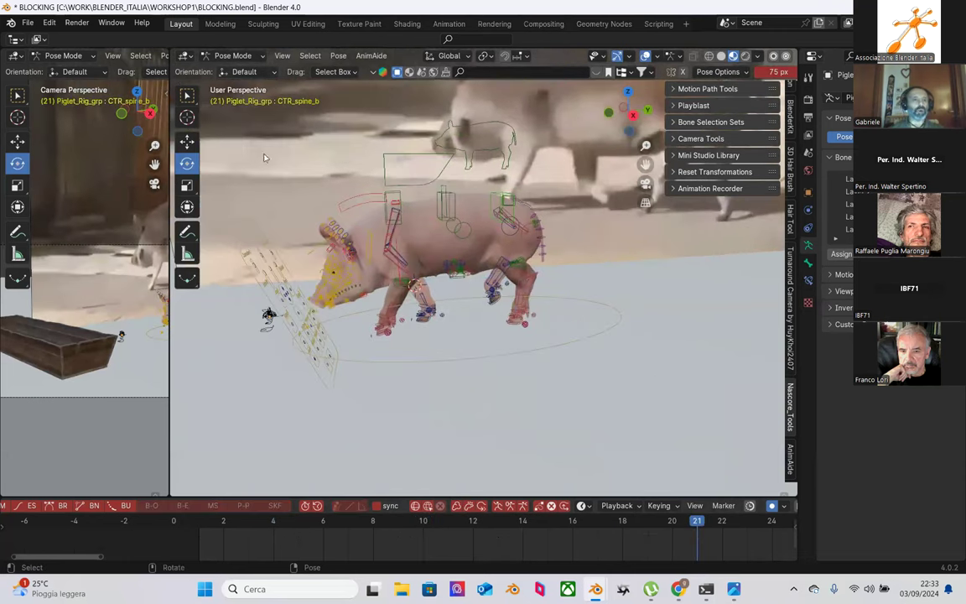
pyautogui.click(26, 22)
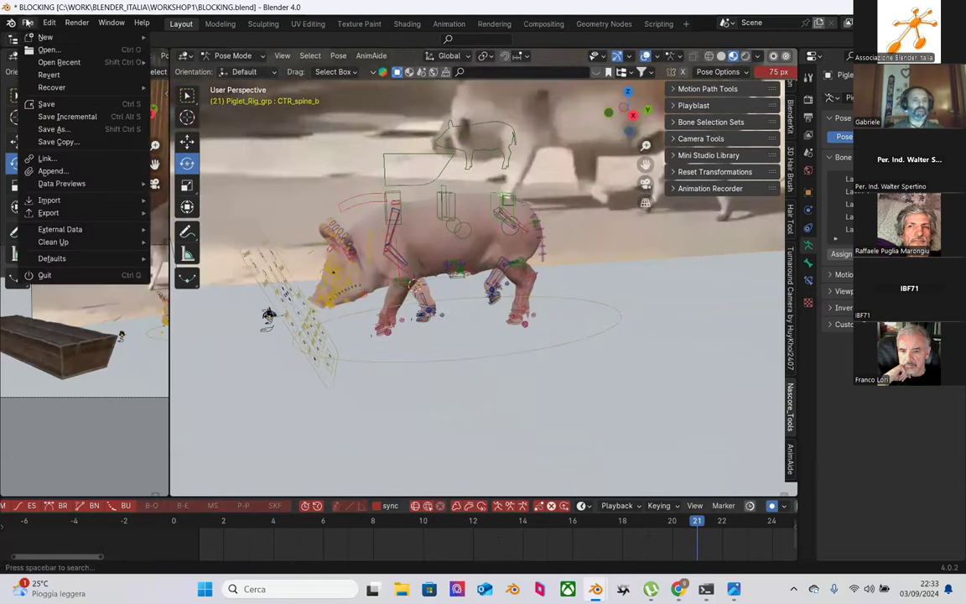
pyautogui.click(72, 118)
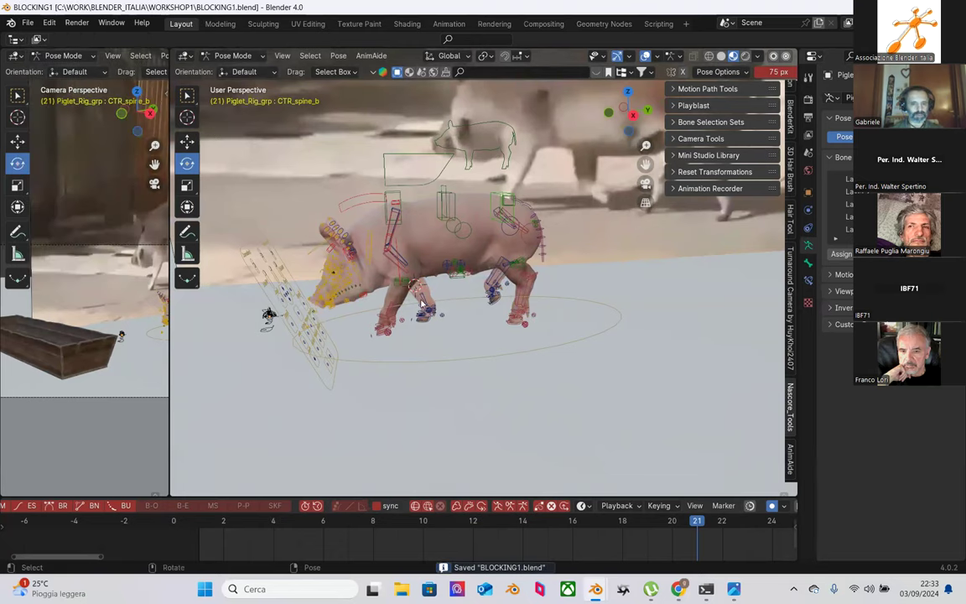
pyautogui.scroll(3, 433, 321)
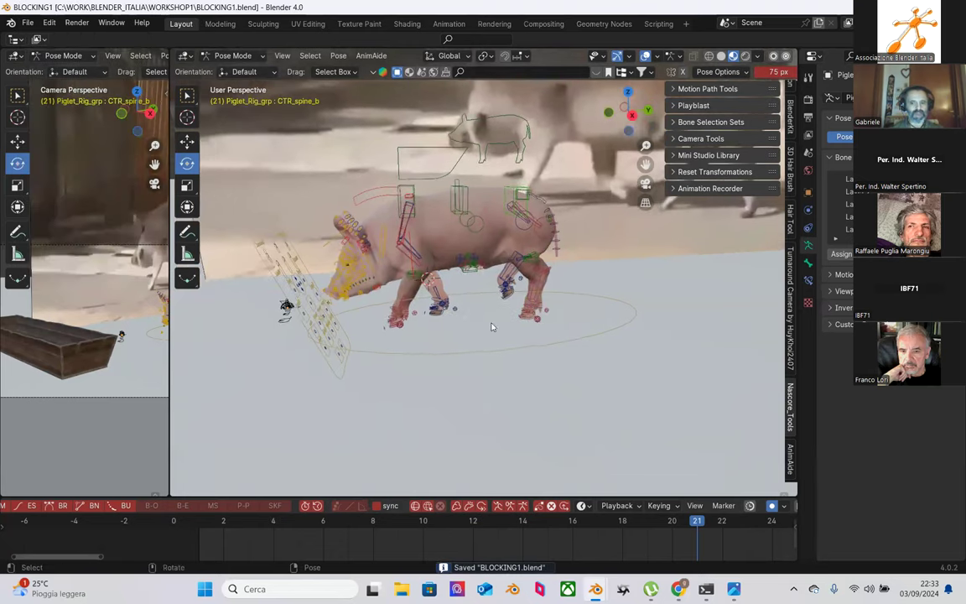
pyautogui.moveTo(201, 528); pyautogui.dragTo(273, 520)
pyautogui.scroll(-3, 501, 338)
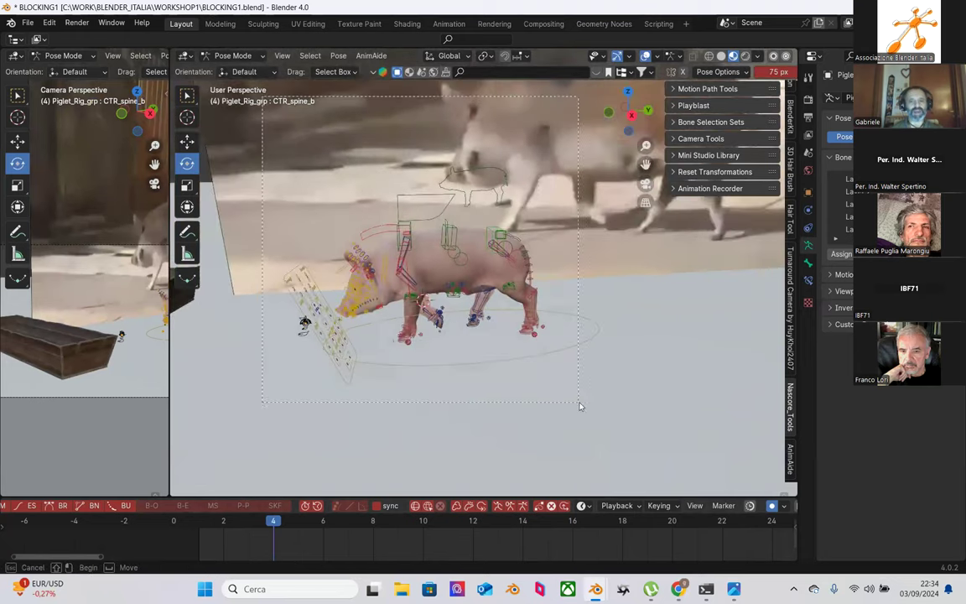
pyautogui.click(500, 290)
pyautogui.press('KP_Decimal')
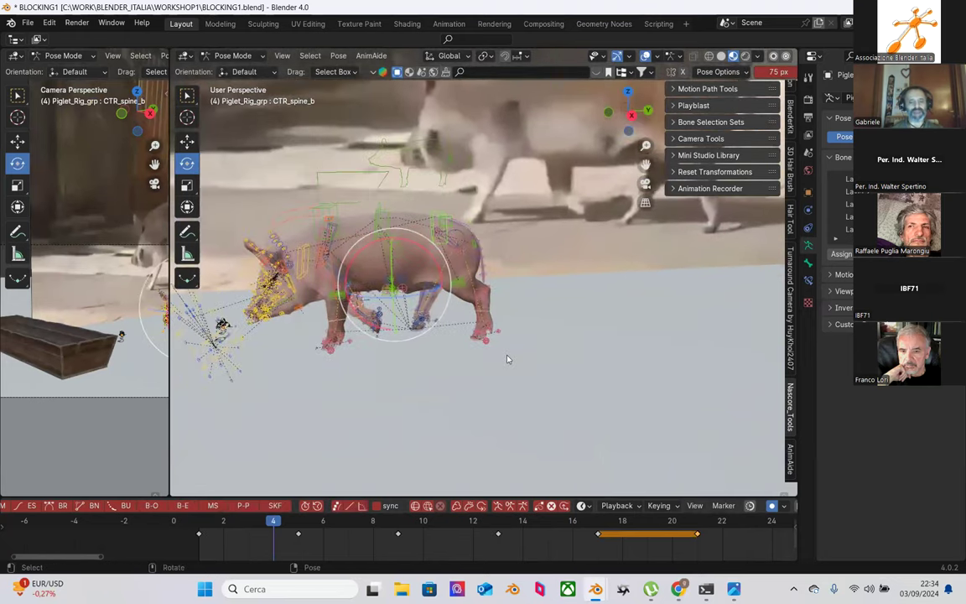
pyautogui.moveTo(456, 319); pyautogui.dragTo(420, 420, button='middle')
pyautogui.click(246, 521)
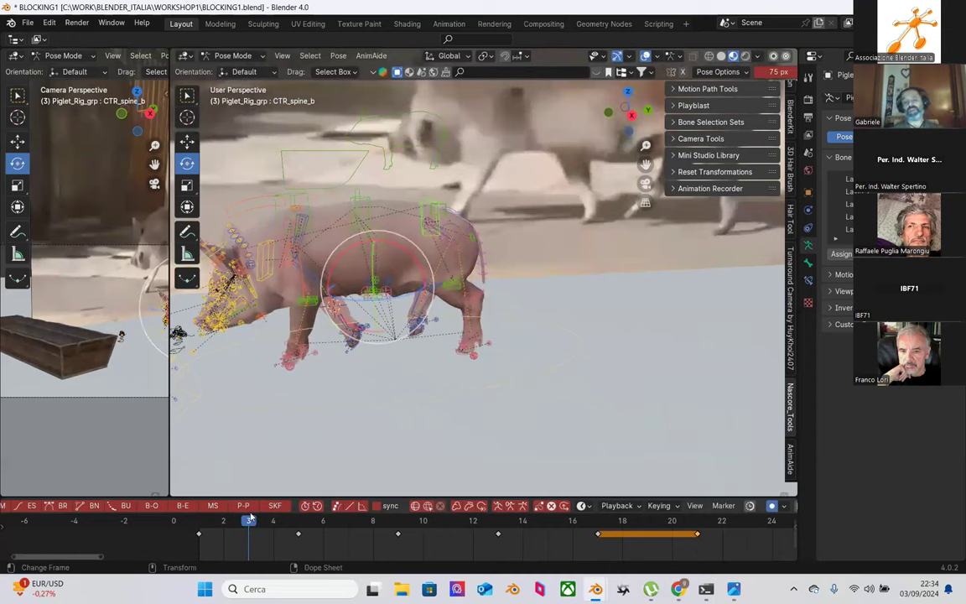
pyautogui.moveTo(324, 457); pyautogui.dragTo(450, 353, button='middle')
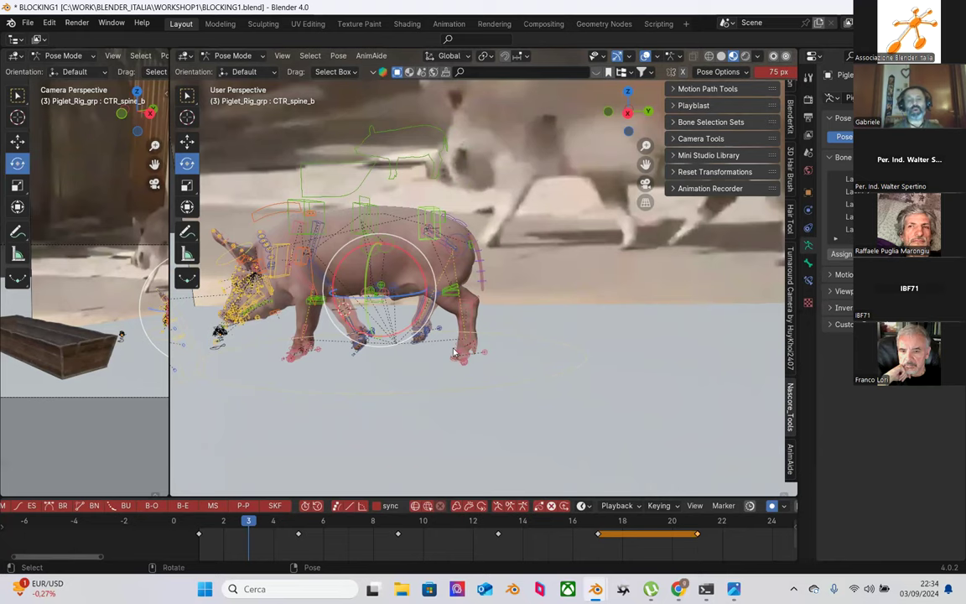
pyautogui.moveTo(223, 524); pyautogui.dragTo(698, 535)
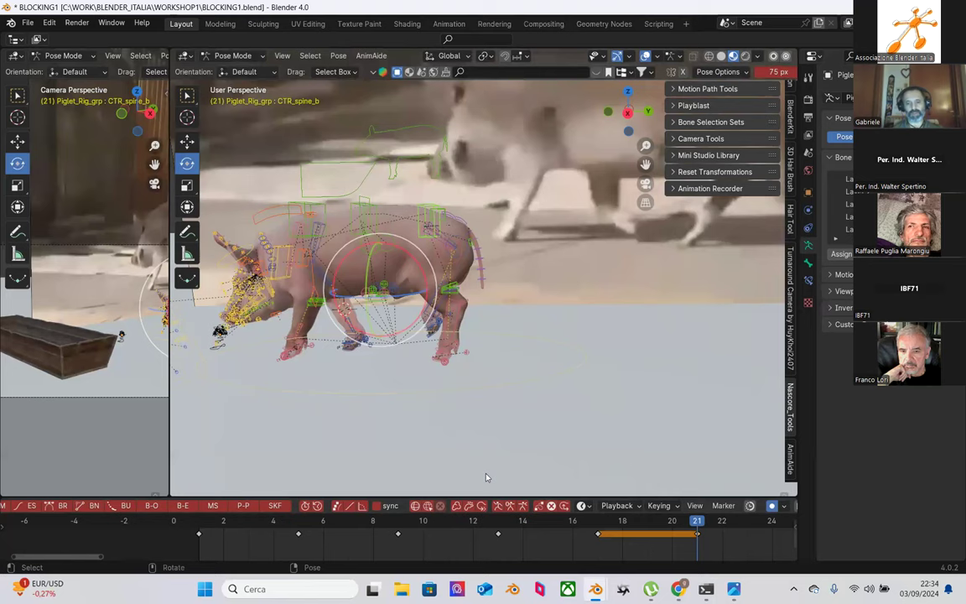
pyautogui.click(244, 521)
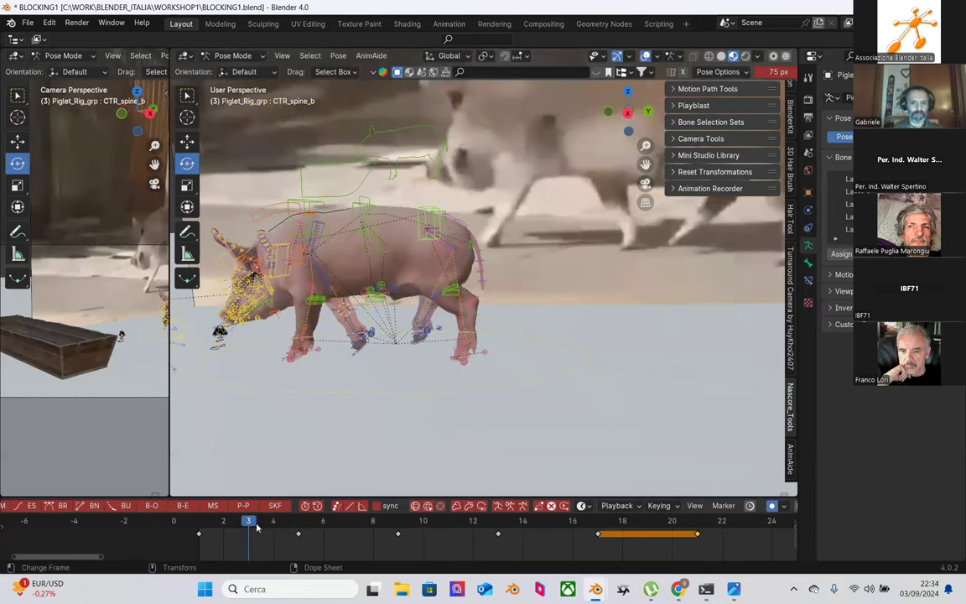
pyautogui.click(273, 529)
pyautogui.click(298, 529)
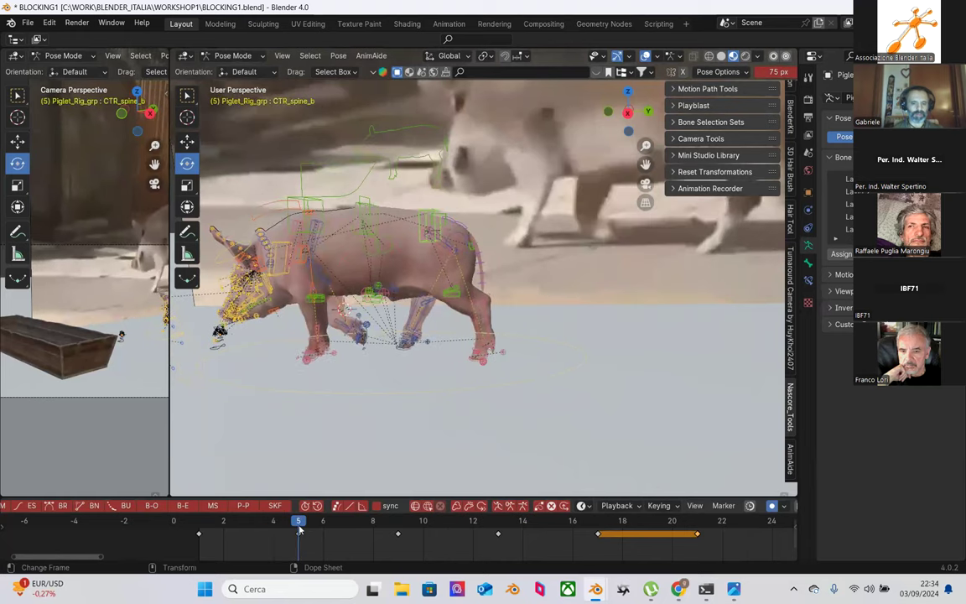
pyautogui.moveTo(285, 526); pyautogui.dragTo(244, 520)
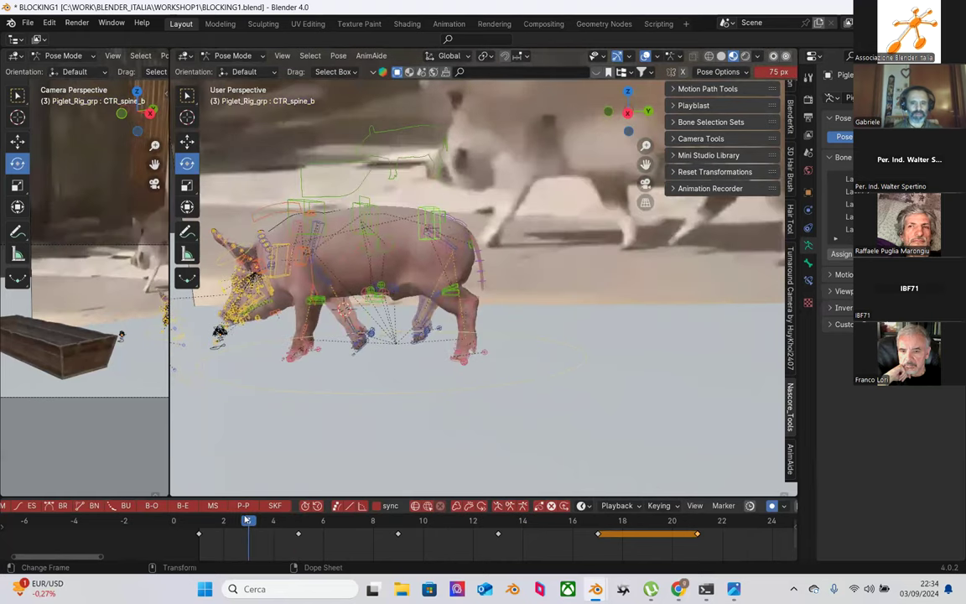
pyautogui.moveTo(444, 295); pyautogui.dragTo(477, 283, button='middle')
pyautogui.moveTo(537, 353); pyautogui.dragTo(625, 295, button='middle')
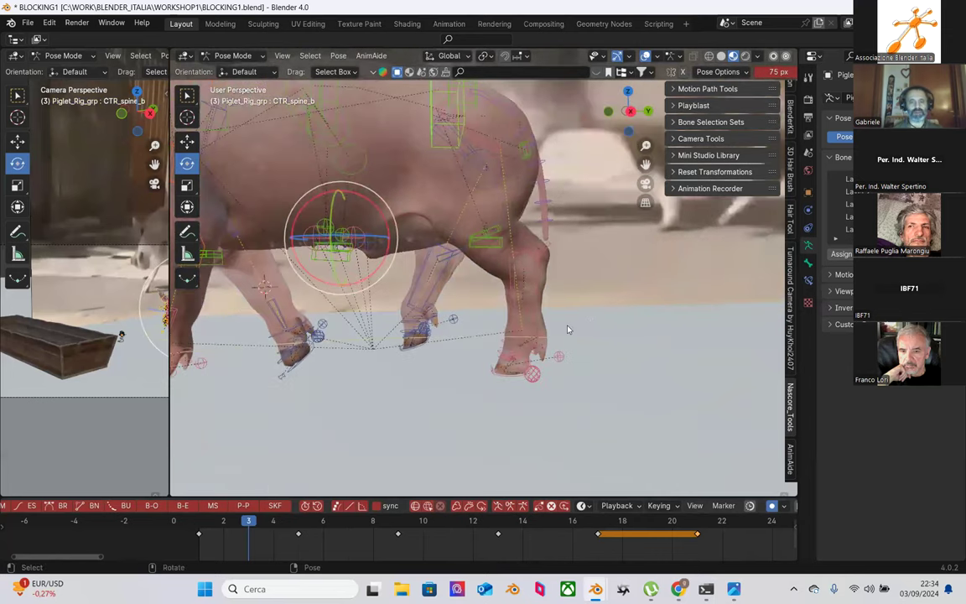
pyautogui.moveTo(568, 329); pyautogui.dragTo(549, 331, button='middle')
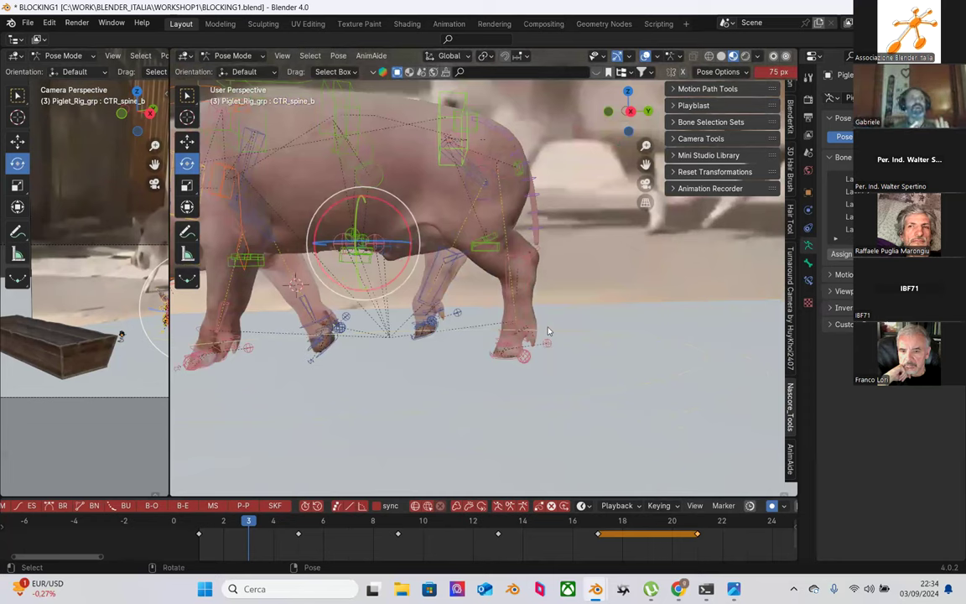
pyautogui.moveTo(508, 264); pyautogui.dragTo(437, 410, button='middle')
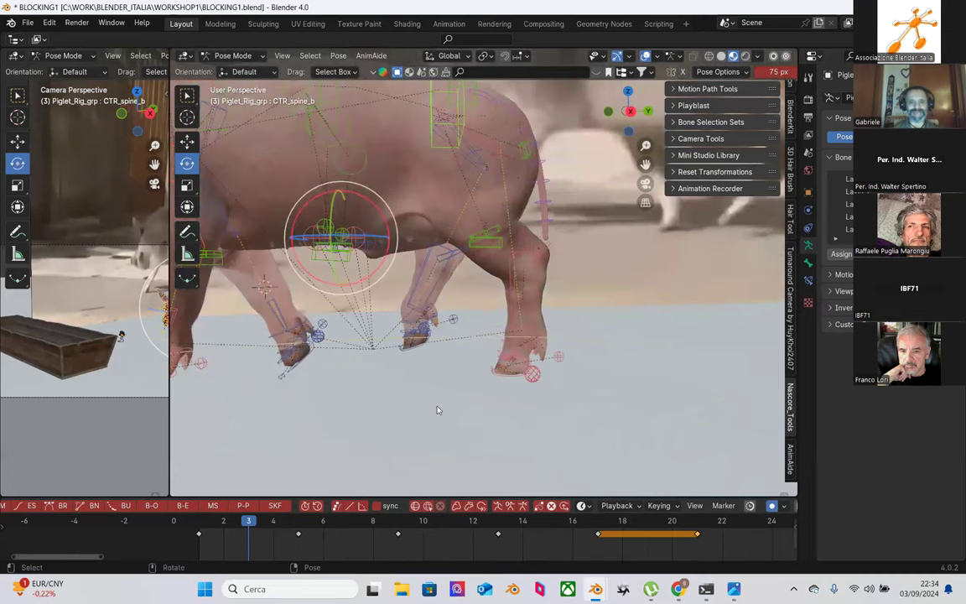
pyautogui.moveTo(421, 338); pyautogui.dragTo(388, 383, button='middle')
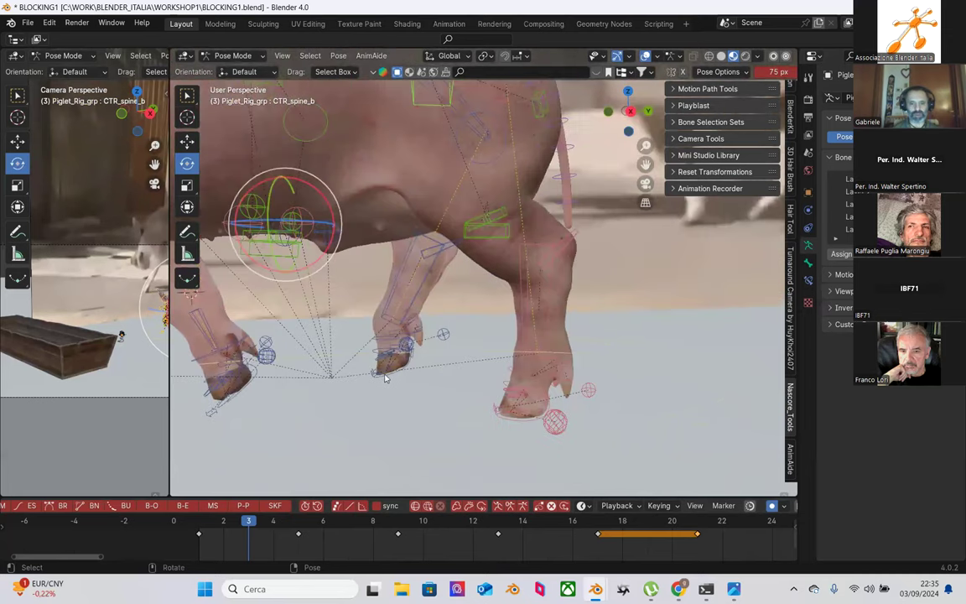
# Step: Rotate the right hind foot control CTR_Foot_B.R about the X axis
pyautogui.click(387, 378)
pyautogui.click(380, 382)
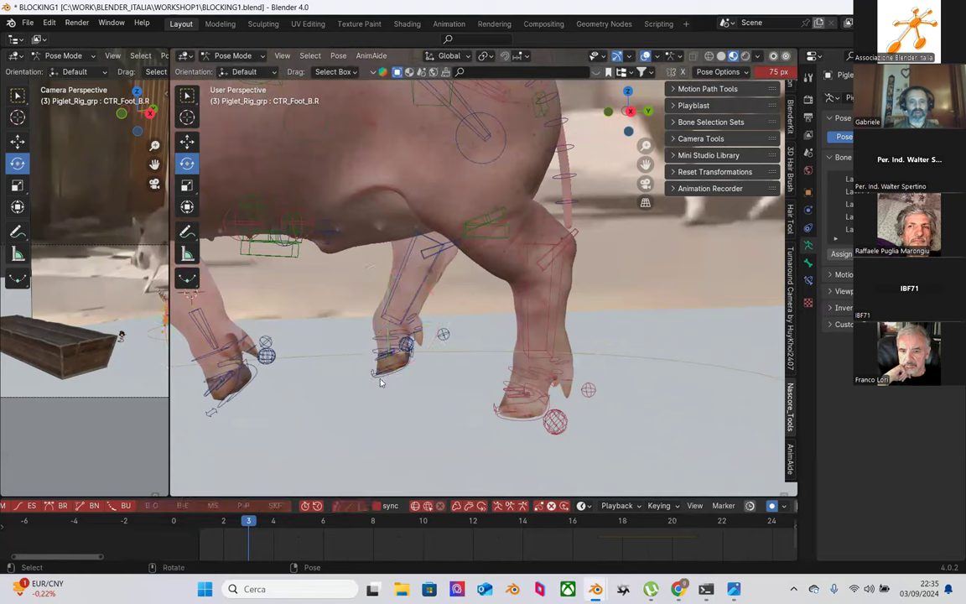
pyautogui.scroll(-2, 382, 366)
pyautogui.moveTo(382, 366); pyautogui.dragTo(403, 393, button='middle')
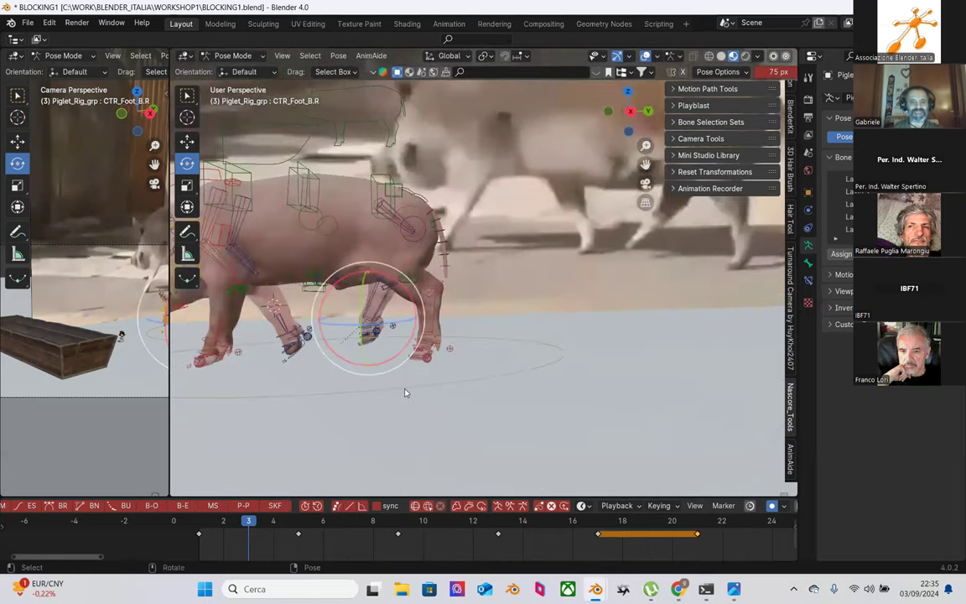
pyautogui.moveTo(412, 289); pyautogui.dragTo(424, 327)
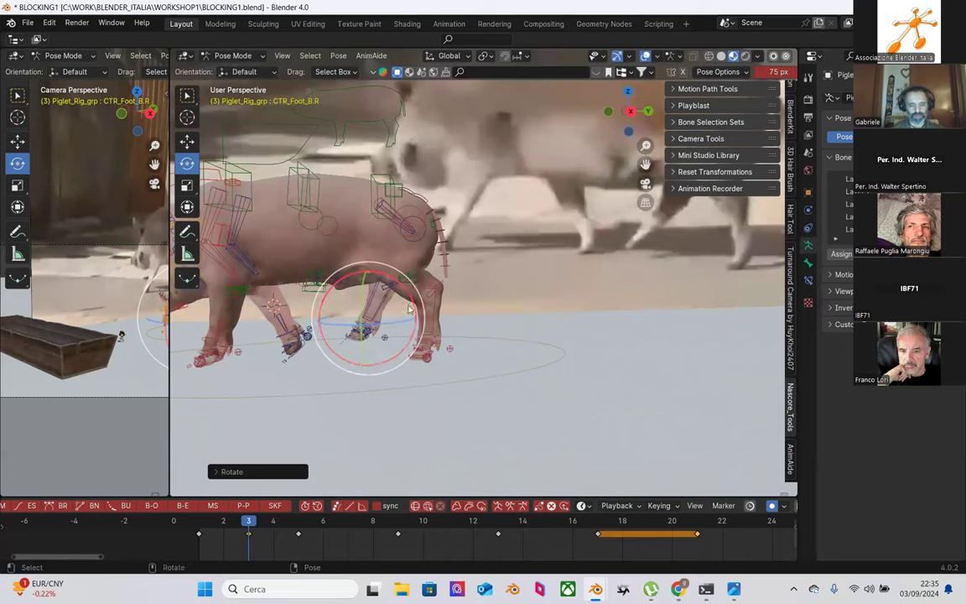
# Step: Raise the spine control CTR_spine_b along Z
pyautogui.hotkey('shift', 'space')
pyautogui.press('g')
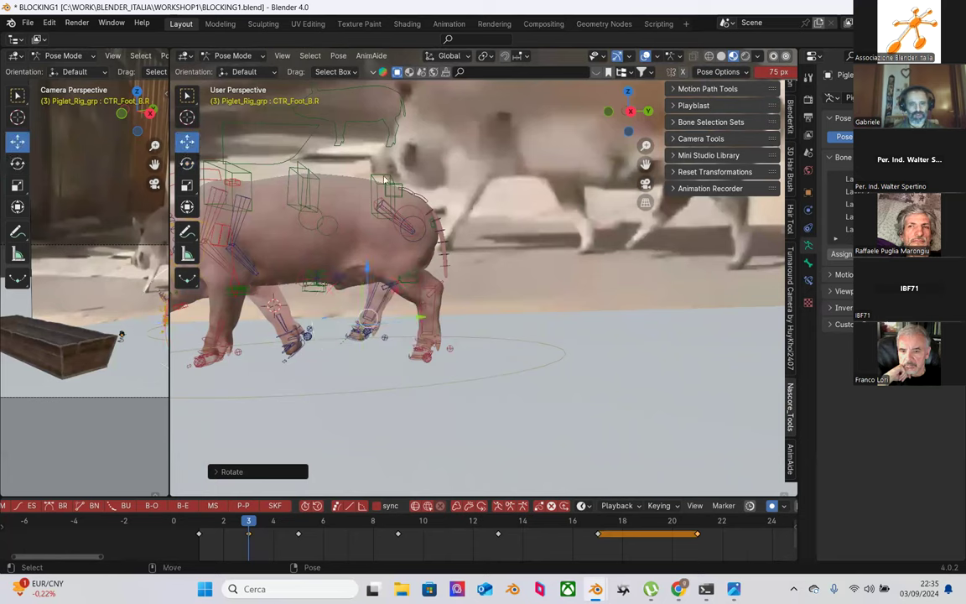
pyautogui.click(384, 178)
pyautogui.moveTo(382, 155)
pyautogui.mouseDown()
pyautogui.moveTo(382, 145)
pyautogui.moveTo(383, 155)
pyautogui.mouseUp()
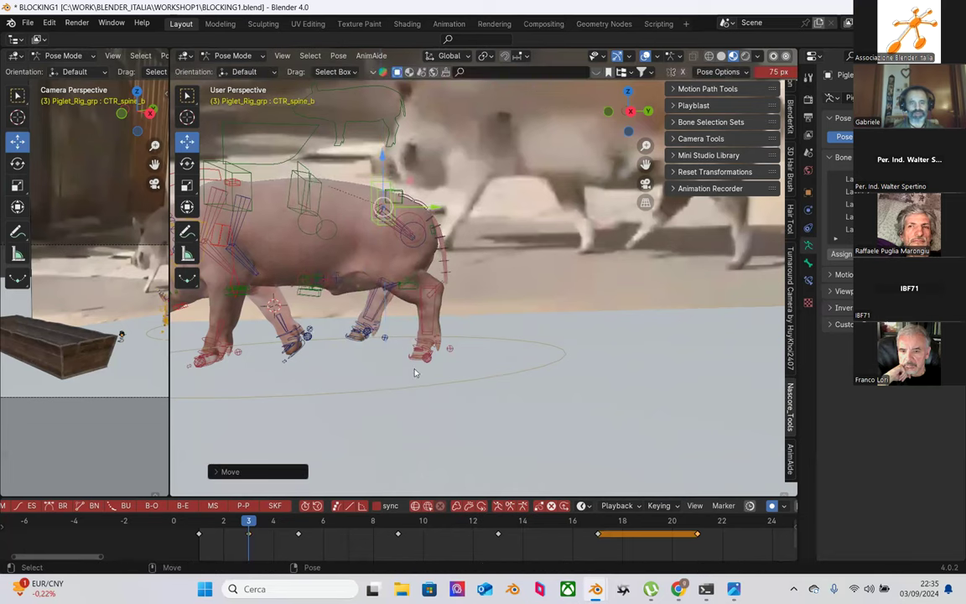
# Step: After comparing with frame 1, lift the hind shin IK control CTR_IK_Shin_B.R along Z
pyautogui.click(366, 324)
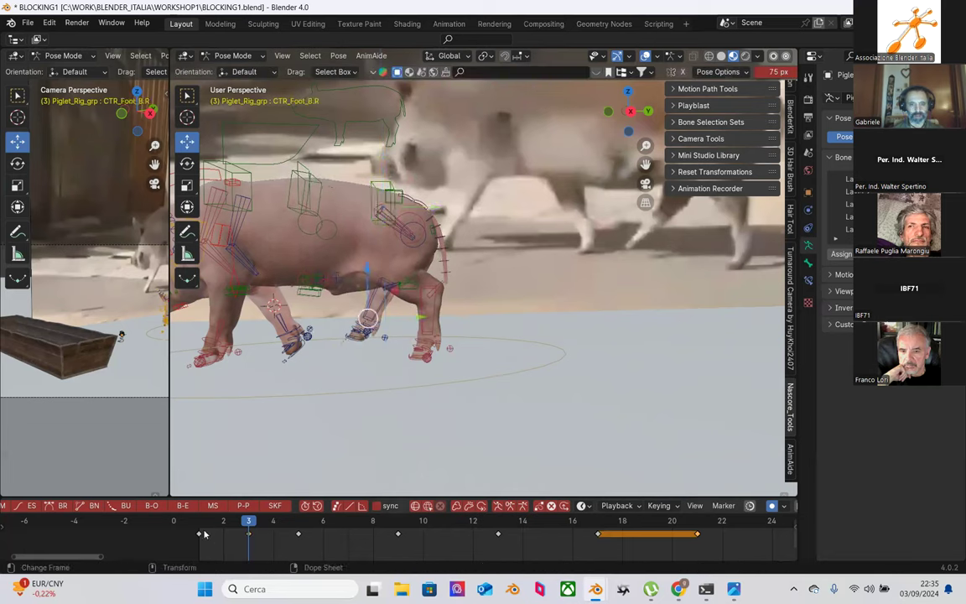
pyautogui.click(201, 525)
pyautogui.click(249, 524)
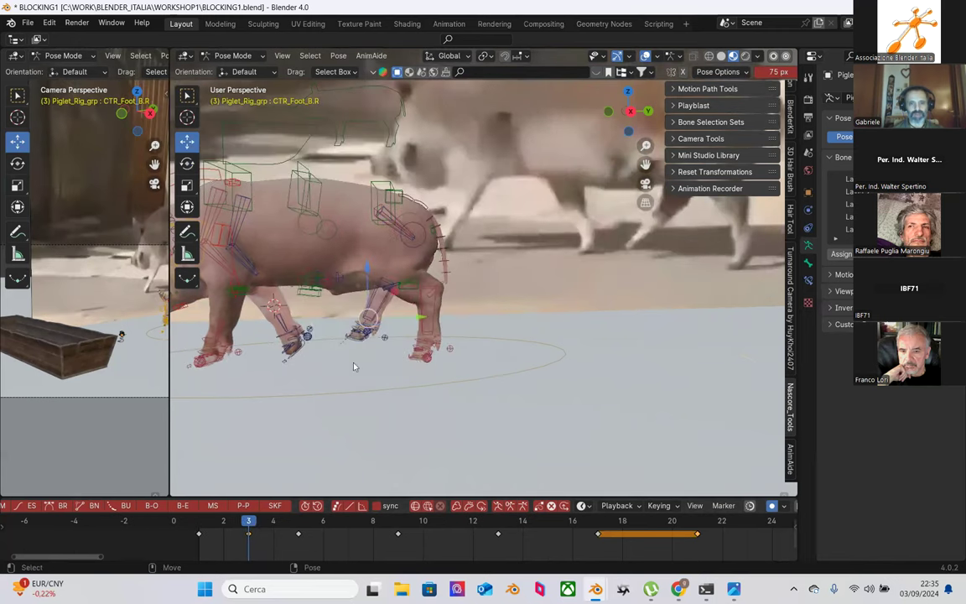
pyautogui.scroll(2, 352, 369)
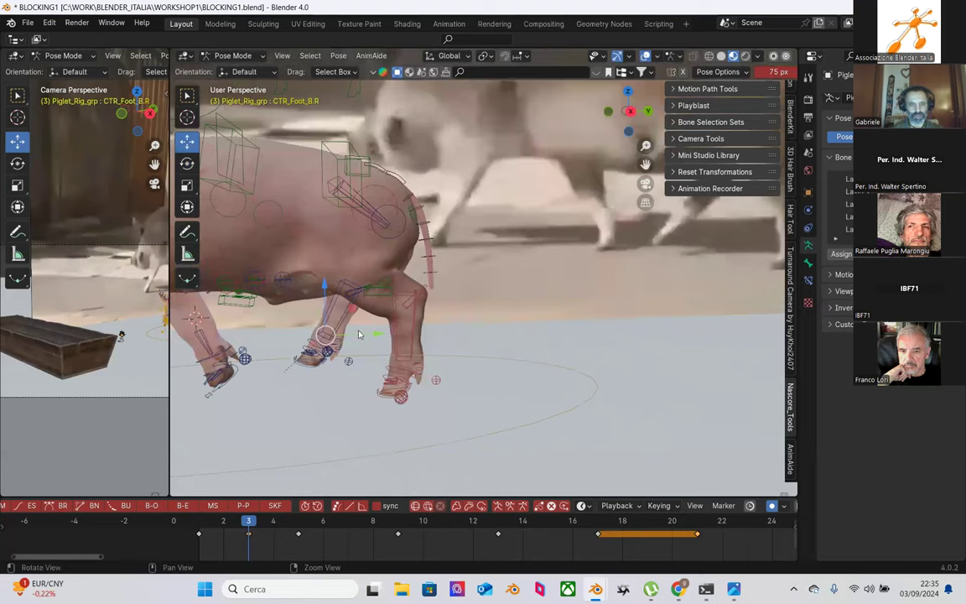
pyautogui.scroll(2, 353, 369)
pyautogui.keyDown('shift'); pyautogui.moveTo(366, 312); pyautogui.dragTo(433, 326, button='middle'); pyautogui.keyUp('shift')
pyautogui.scroll(2, 436, 327)
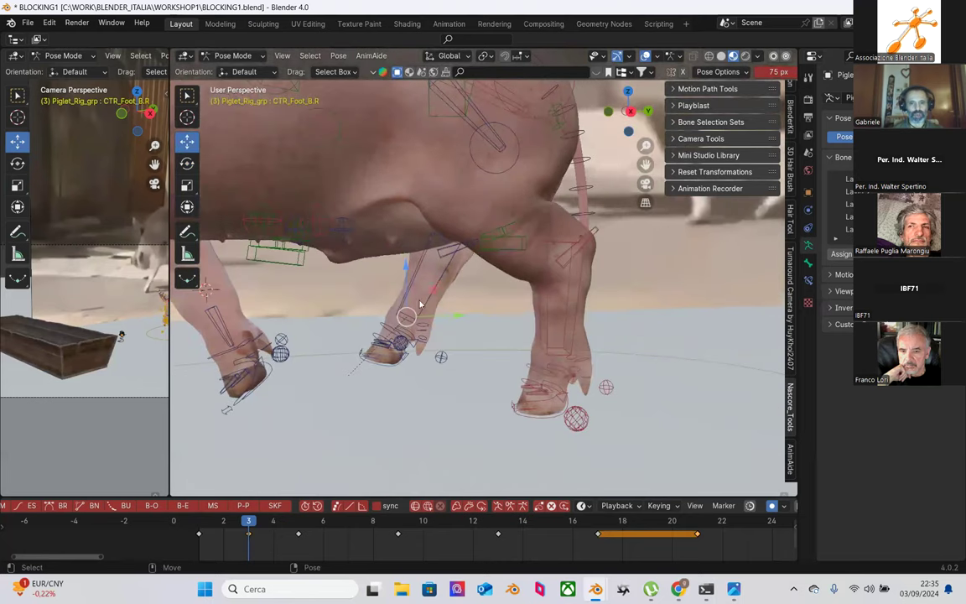
pyautogui.click(425, 293)
pyautogui.keyDown('shift'); pyautogui.moveTo(419, 268); pyautogui.dragTo(431, 252, button='middle'); pyautogui.keyUp('shift')
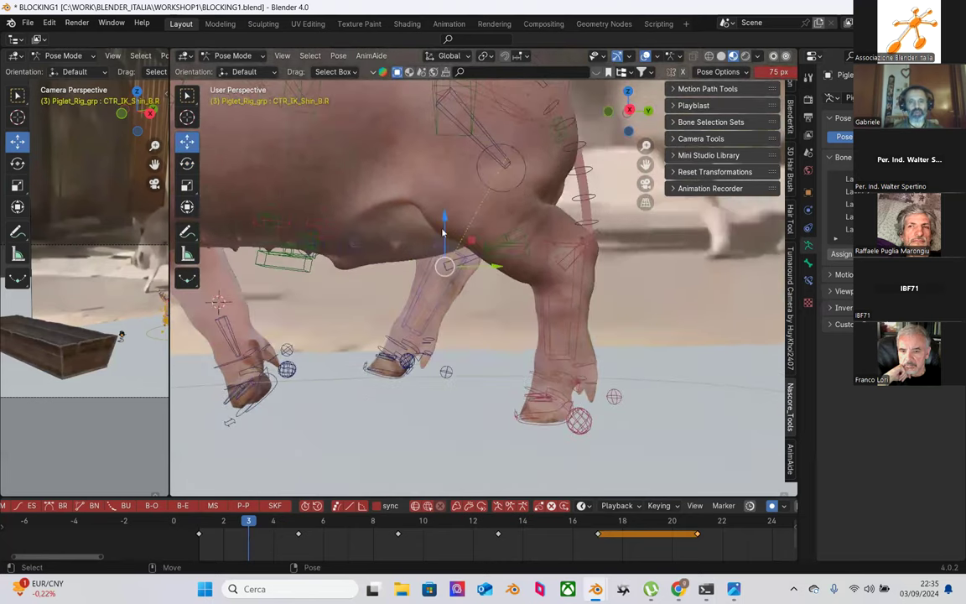
pyautogui.moveTo(442, 226); pyautogui.dragTo(442, 219)
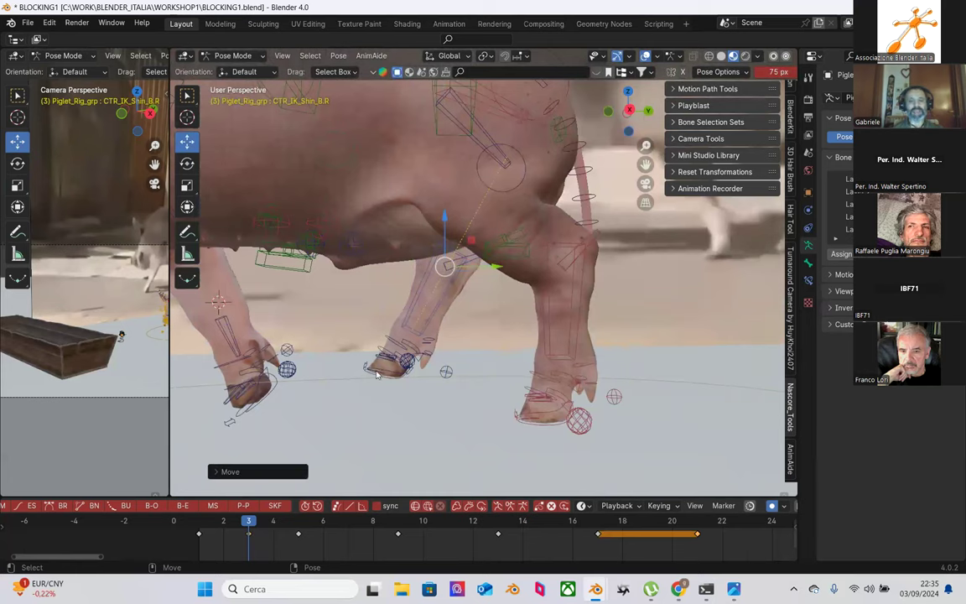
# Step: Tilt the right hind foot CTR_Foot_B.R by about 5.5 degrees
pyautogui.click(391, 370)
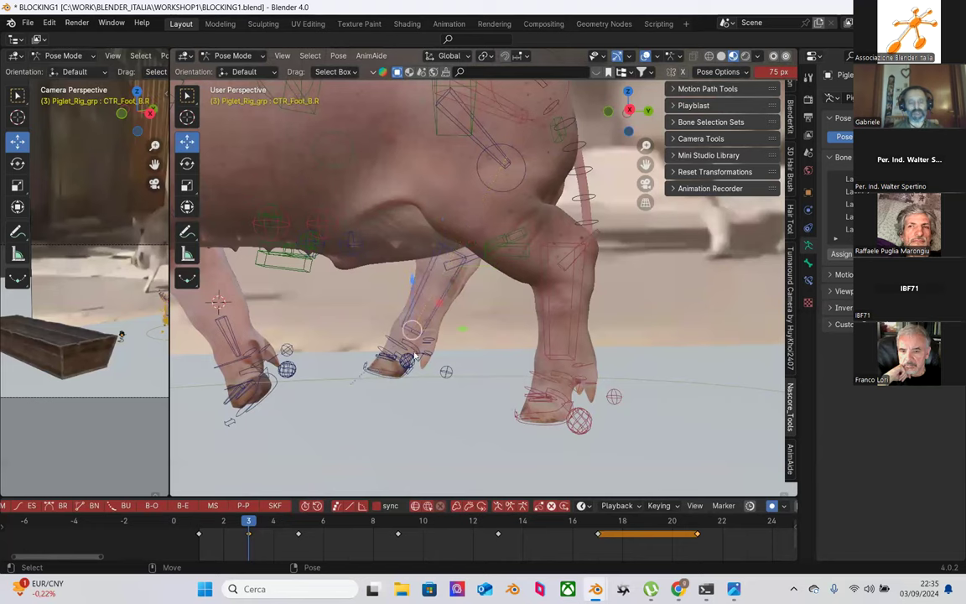
pyautogui.hotkey('shift', 'space')
pyautogui.press('r')
pyautogui.moveTo(463, 307); pyautogui.dragTo(435, 281)
pyautogui.moveTo(435, 282); pyautogui.dragTo(378, 403, button='middle')
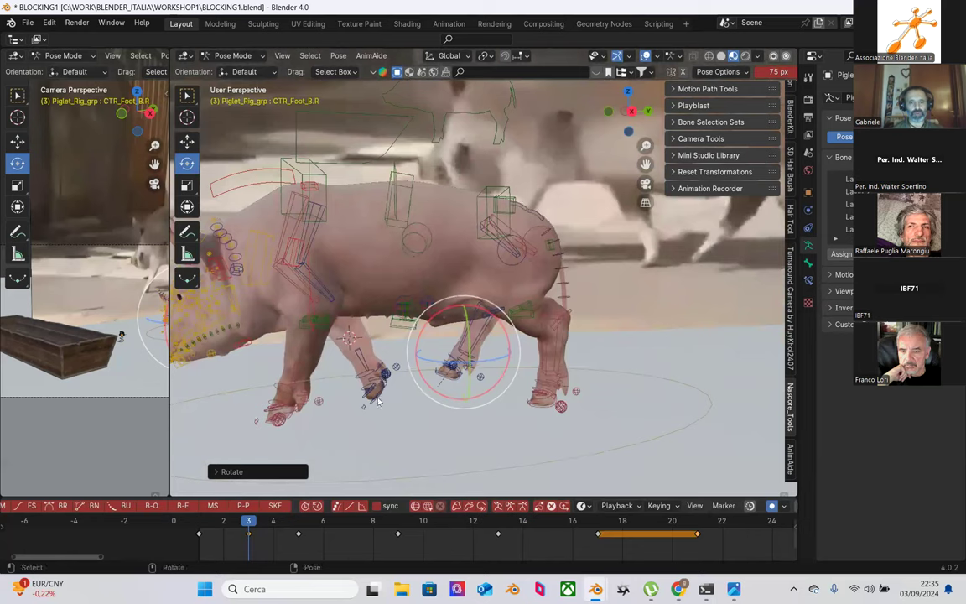
pyautogui.click(379, 408)
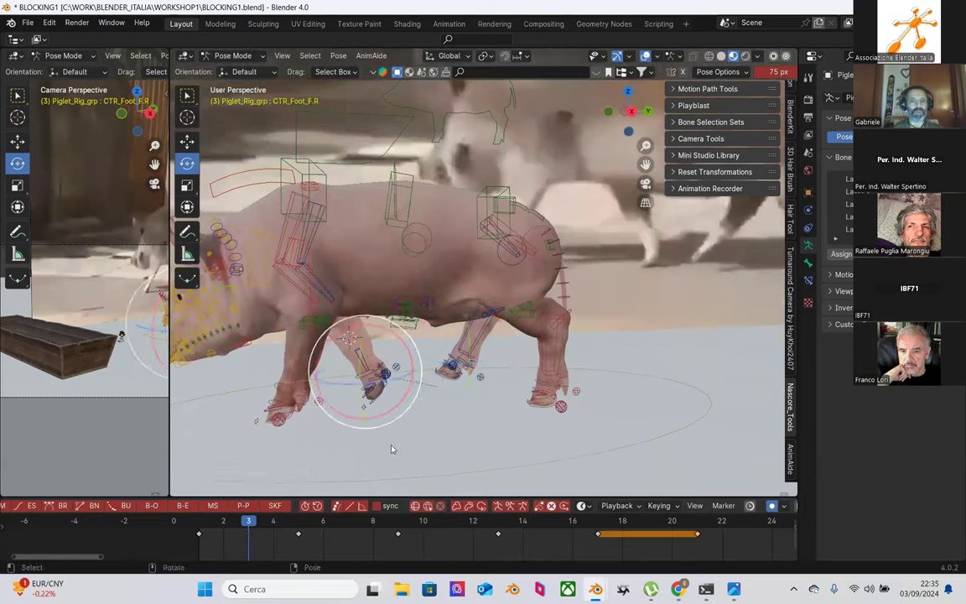
# Step: Lift the right front foot control CTR_Foot_F.R along Z
pyautogui.moveTo(409, 350); pyautogui.dragTo(478, 410, button='middle')
pyautogui.moveTo(217, 522); pyautogui.dragTo(250, 521)
pyautogui.moveTo(402, 394); pyautogui.dragTo(428, 446, button='middle')
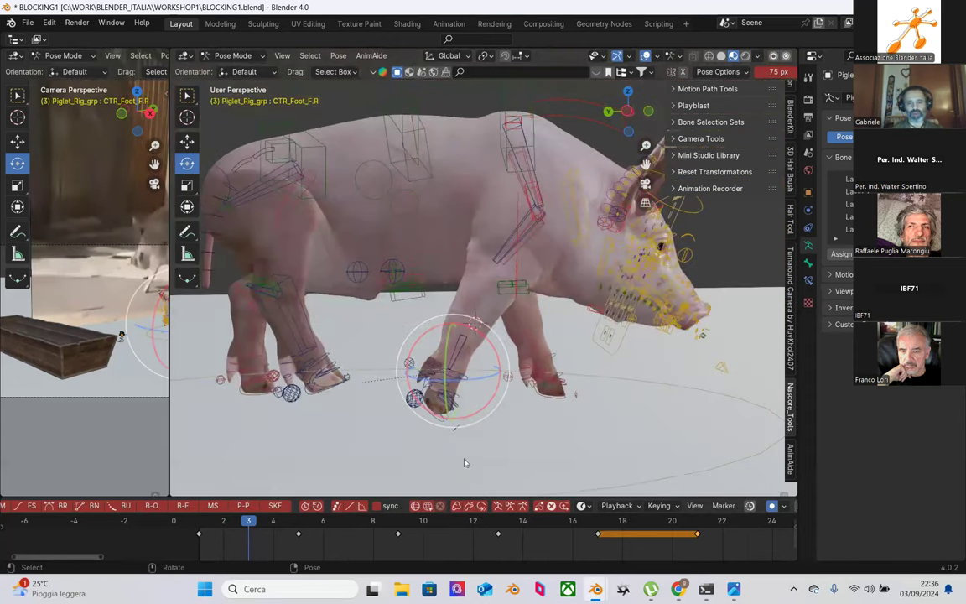
pyautogui.moveTo(503, 415); pyautogui.dragTo(450, 403, button='middle')
pyautogui.hotkey('shift', 'space')
pyautogui.press('g')
pyautogui.moveTo(439, 305); pyautogui.dragTo(436, 336)
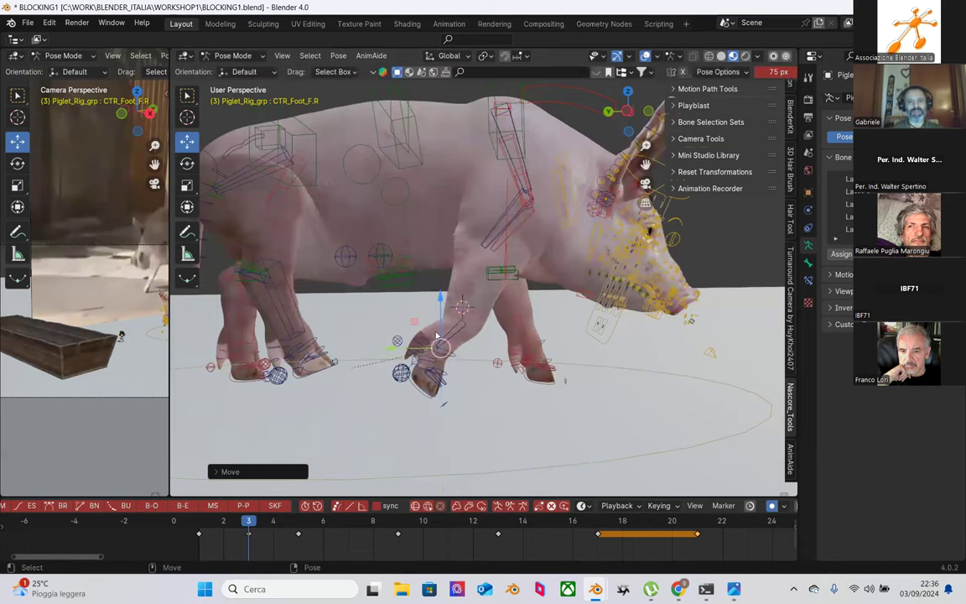
# Step: Rotate the front shin MCH_IK_Shin_F.R about -14 degrees
pyautogui.click(463, 328)
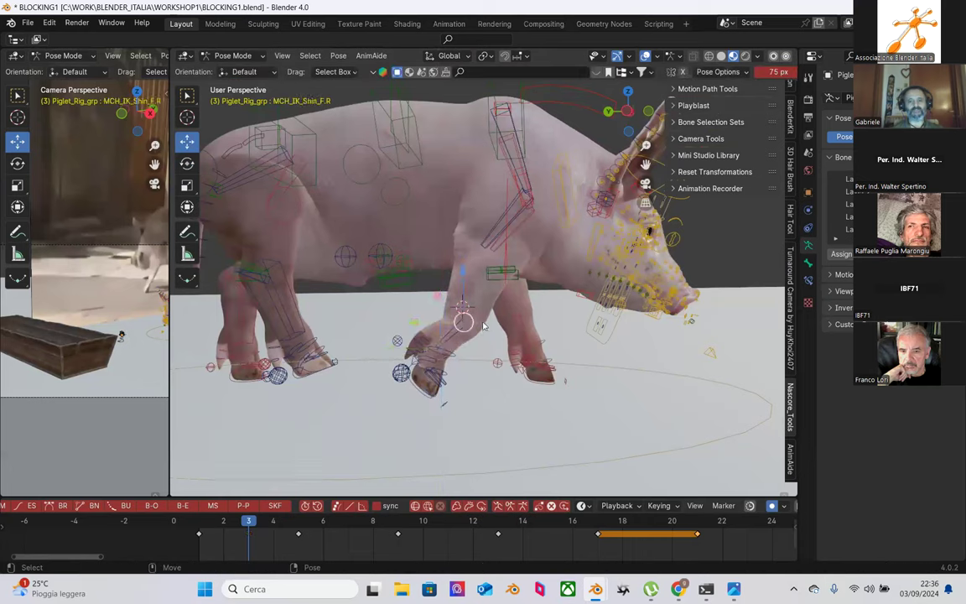
pyautogui.press('e')
pyautogui.moveTo(481, 280); pyautogui.dragTo(492, 285)
pyautogui.click(543, 348)
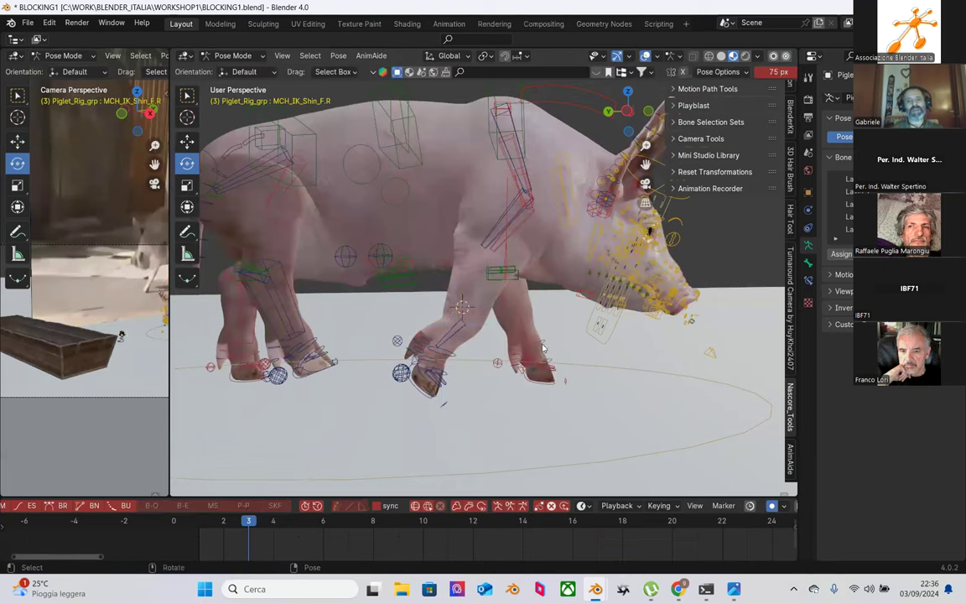
pyautogui.scroll(2, 451, 360)
# Step: Rotate the tiptoe control CTR_OnTiptoe_F.R about X, roughly -19 degrees
pyautogui.click(426, 415)
pyautogui.click(424, 390)
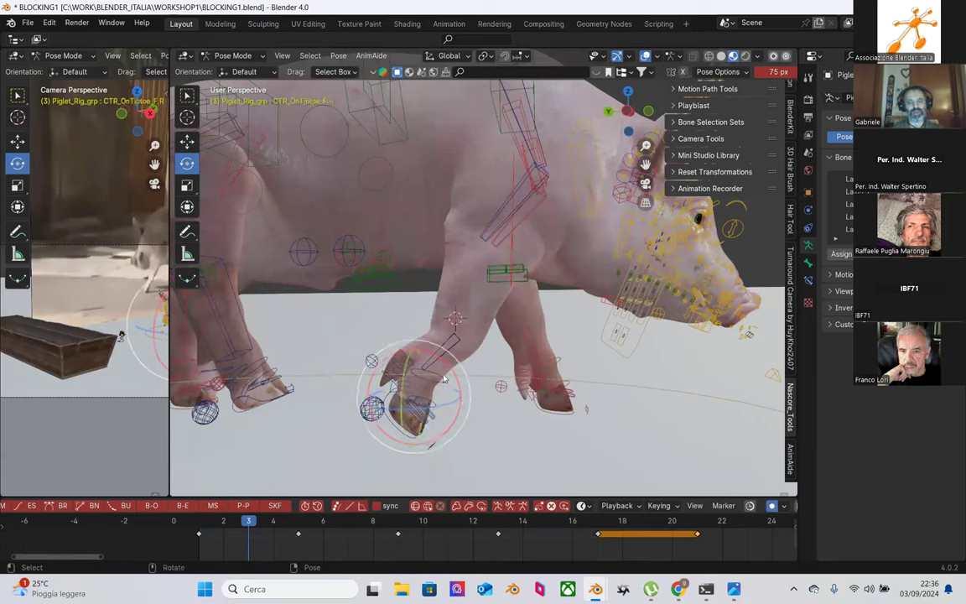
pyautogui.press('r')
pyautogui.press('x')
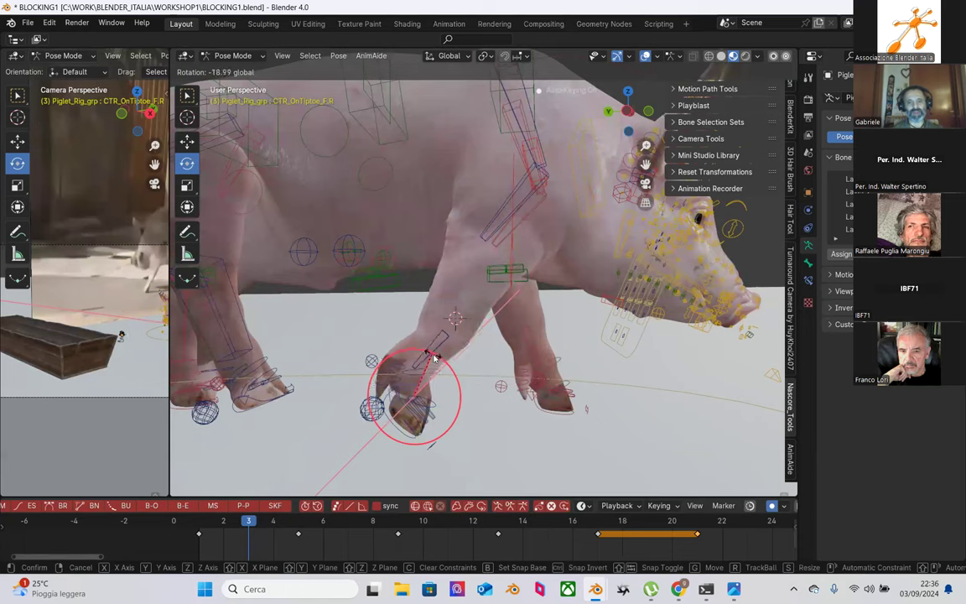
pyautogui.click(423, 354)
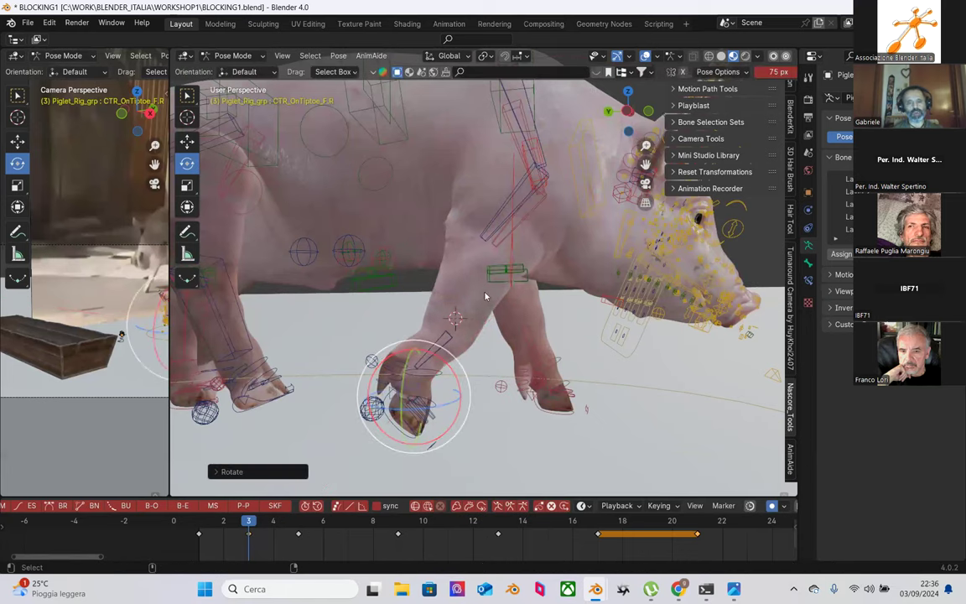
pyautogui.hotkey('ctrl', 'z')
# Step: Nudge the right shoulder control CTR_Humerus.R slightly along Z
pyautogui.click(499, 205)
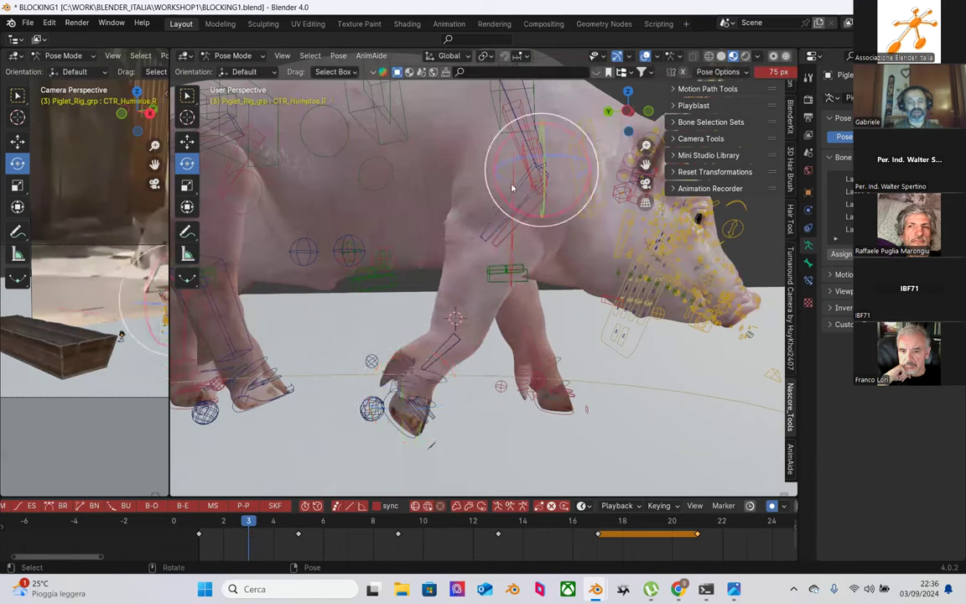
pyautogui.moveTo(512, 191); pyautogui.dragTo(495, 220)
pyautogui.hotkey('shift', 'space')
pyautogui.press('g')
pyautogui.moveTo(495, 221); pyautogui.dragTo(268, 503, button='middle')
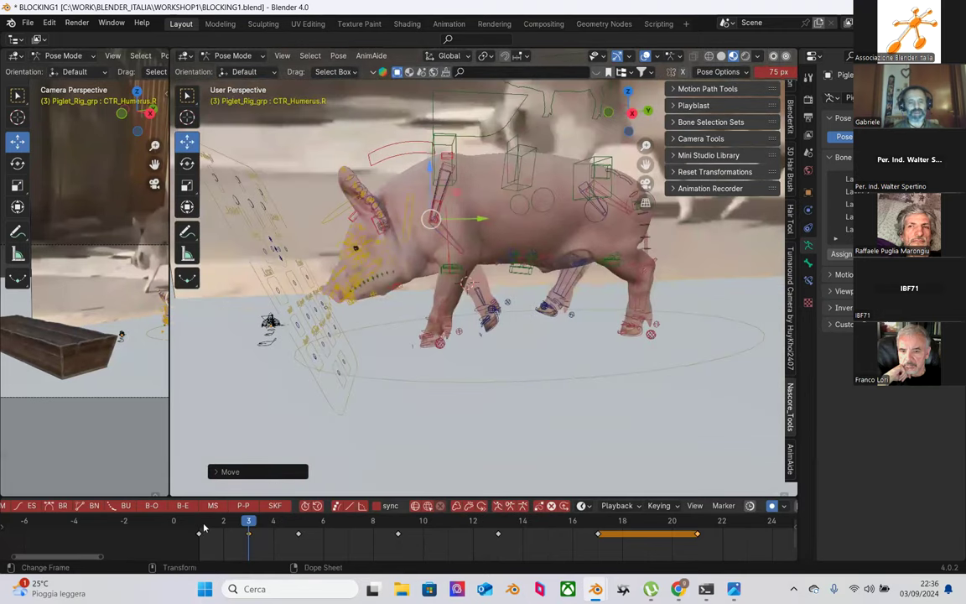
# Step: Compare frames 2 and 3 of the walk, settling on frame 3 with the whole pig in view
pyautogui.click(216, 521)
pyautogui.click(246, 522)
pyautogui.click(223, 521)
pyautogui.click(248, 521)
pyautogui.moveTo(249, 521); pyautogui.dragTo(228, 513)
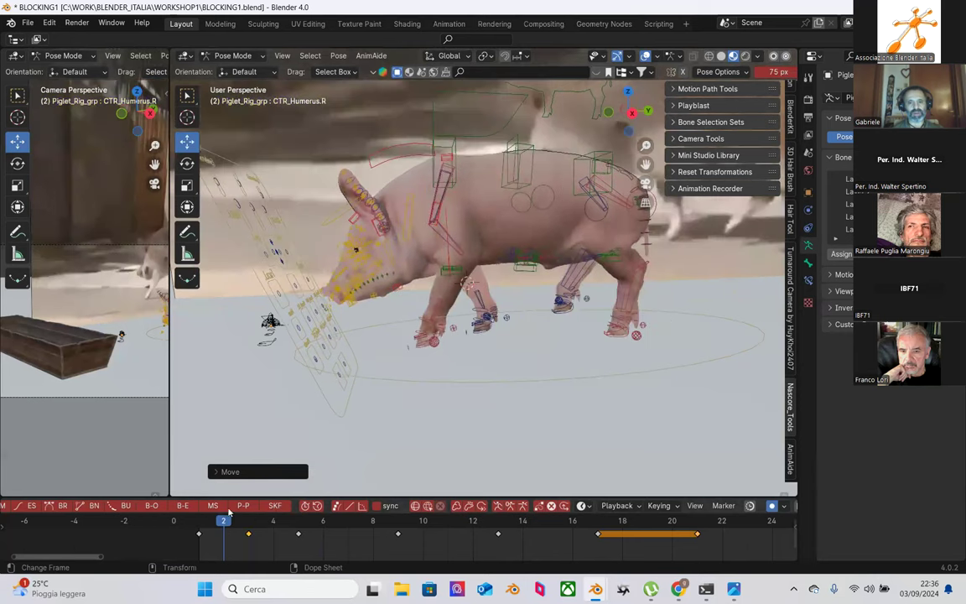
pyautogui.press('Right')
pyautogui.press('Left')
pyautogui.press('Left')
pyautogui.press('Right')
pyautogui.press('Right')
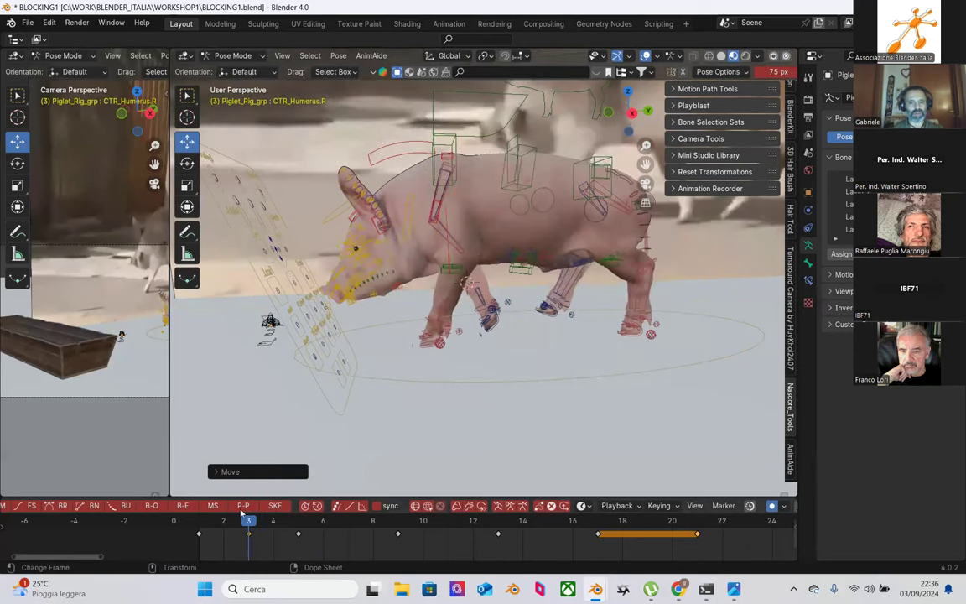
pyautogui.keyDown('shift'); pyautogui.moveTo(498, 370); pyautogui.dragTo(399, 341, button='middle'); pyautogui.keyUp('shift')
pyautogui.scroll(5, 573, 293)
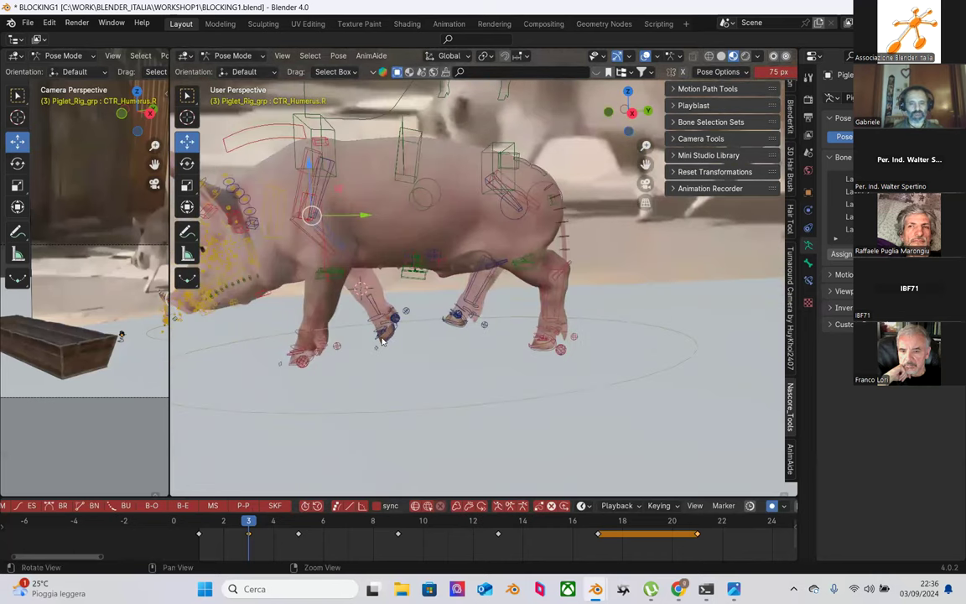
pyautogui.scroll(3, 344, 220)
# Step: Raise the front spine control CTR_spine_f slightly on Z at frame 3
pyautogui.click(317, 179)
pyautogui.scroll(-4, 399, 325)
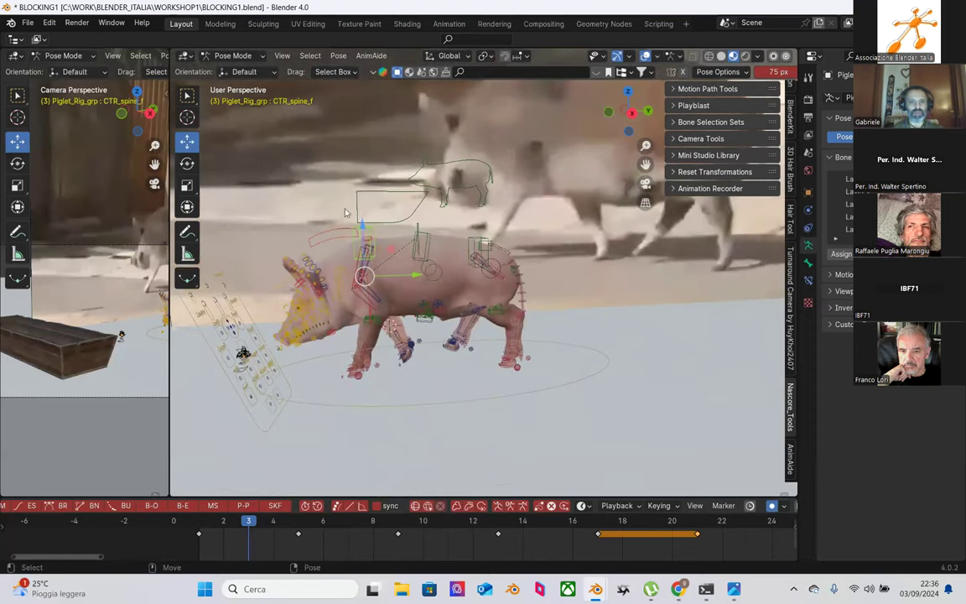
pyautogui.moveTo(362, 225); pyautogui.dragTo(328, 199)
pyautogui.scroll(1, 386, 308)
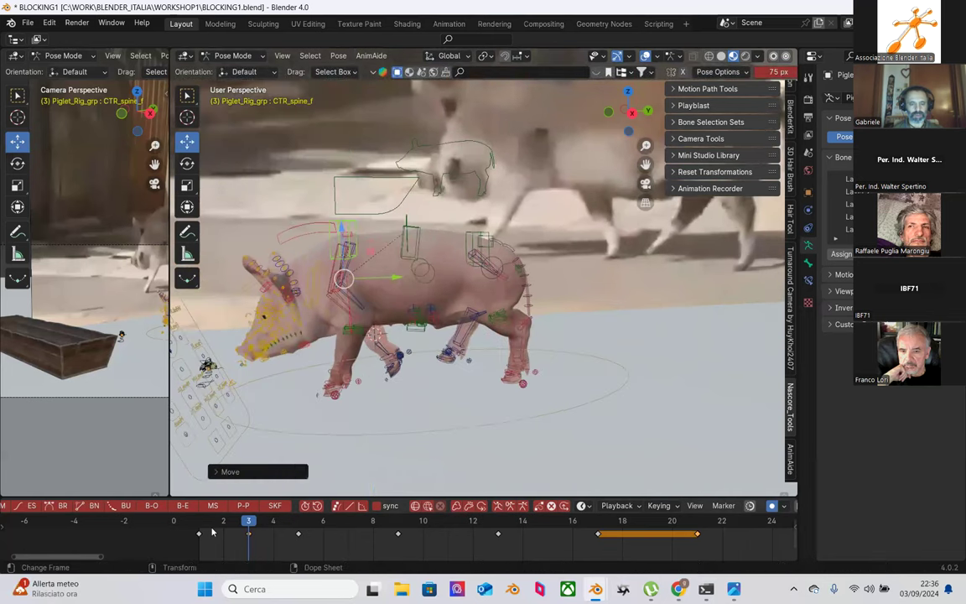
pyautogui.click(199, 532)
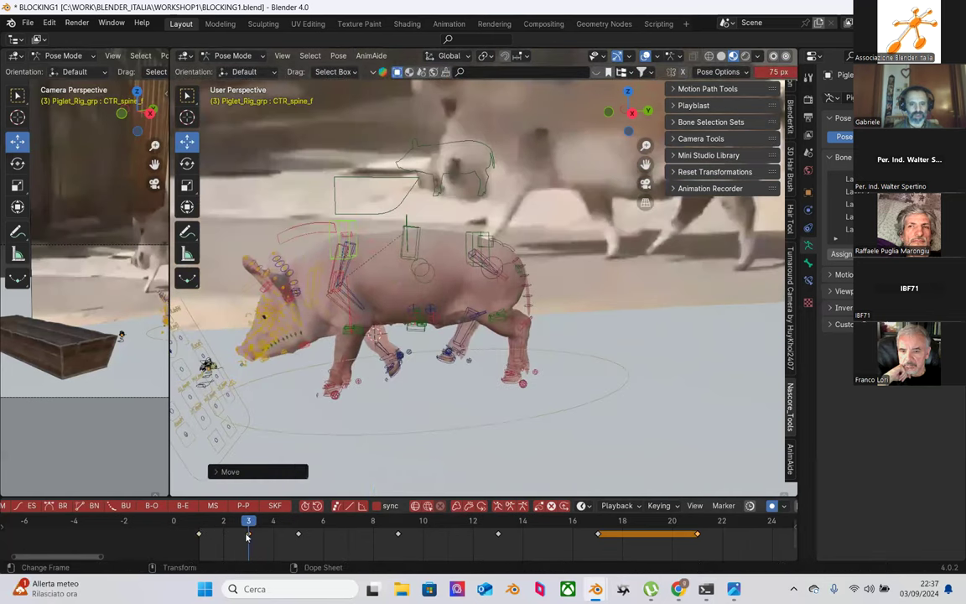
pyautogui.click(344, 250)
pyautogui.moveTo(343, 227); pyautogui.dragTo(343, 226)
pyautogui.moveTo(197, 526); pyautogui.dragTo(248, 520)
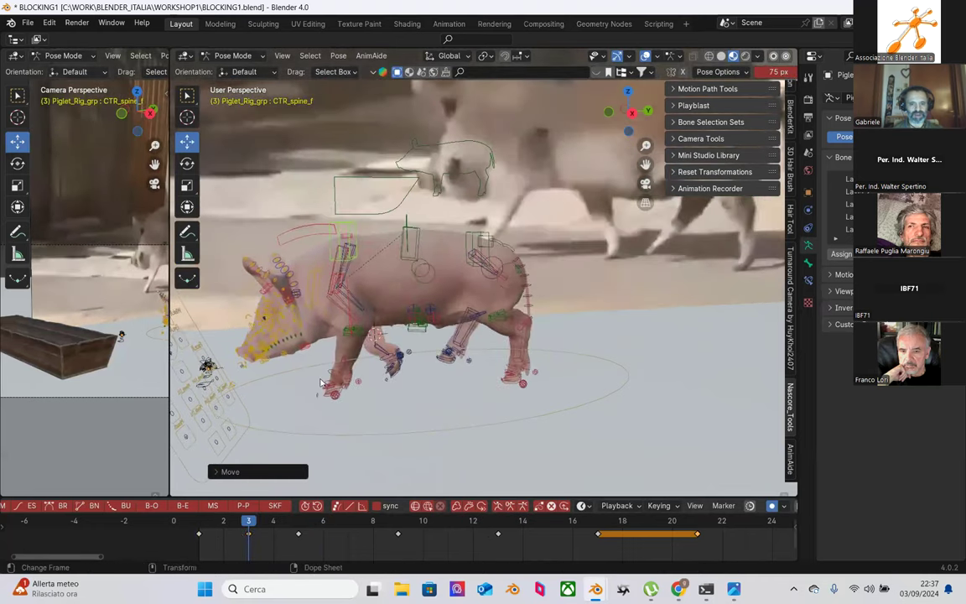
pyautogui.scroll(1, 319, 231)
pyautogui.moveTo(318, 231); pyautogui.dragTo(317, 228)
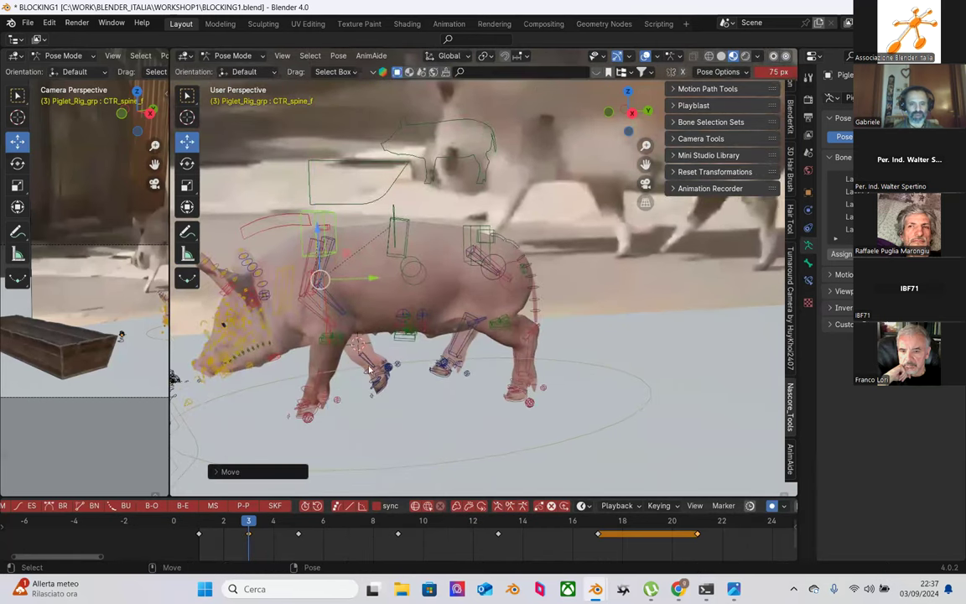
# Step: Raise the right upper foreleg control CTR_Humerus.R by a tiny amount (about 0.001 m) along Z
pyautogui.moveTo(369, 369); pyautogui.dragTo(474, 348, button='middle')
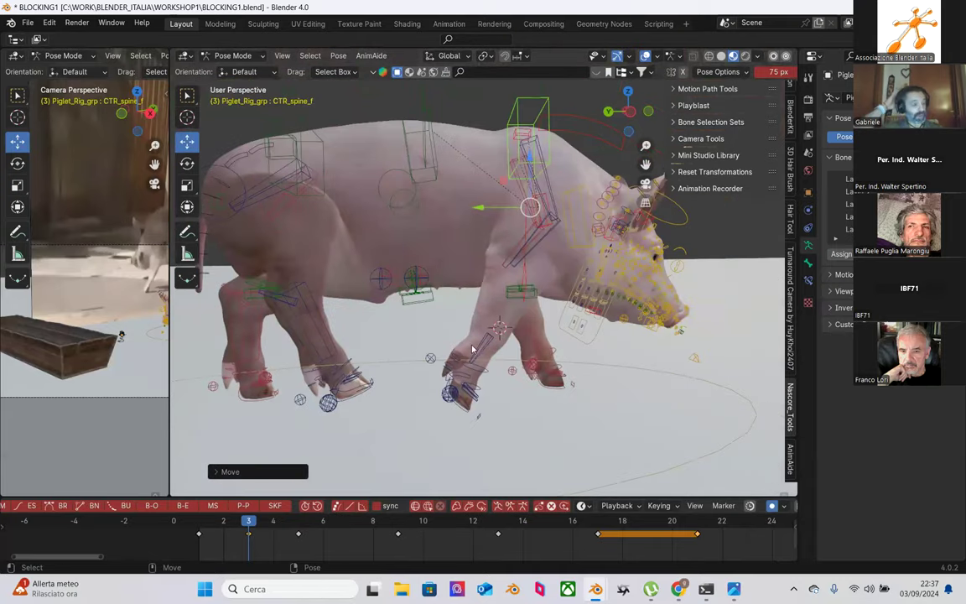
pyautogui.moveTo(472, 345)
pyautogui.mouseDown(button='middle')
pyautogui.moveTo(456, 276)
pyautogui.moveTo(472, 332)
pyautogui.mouseUp(button='middle')
pyautogui.moveTo(496, 258); pyautogui.dragTo(513, 254, button='middle')
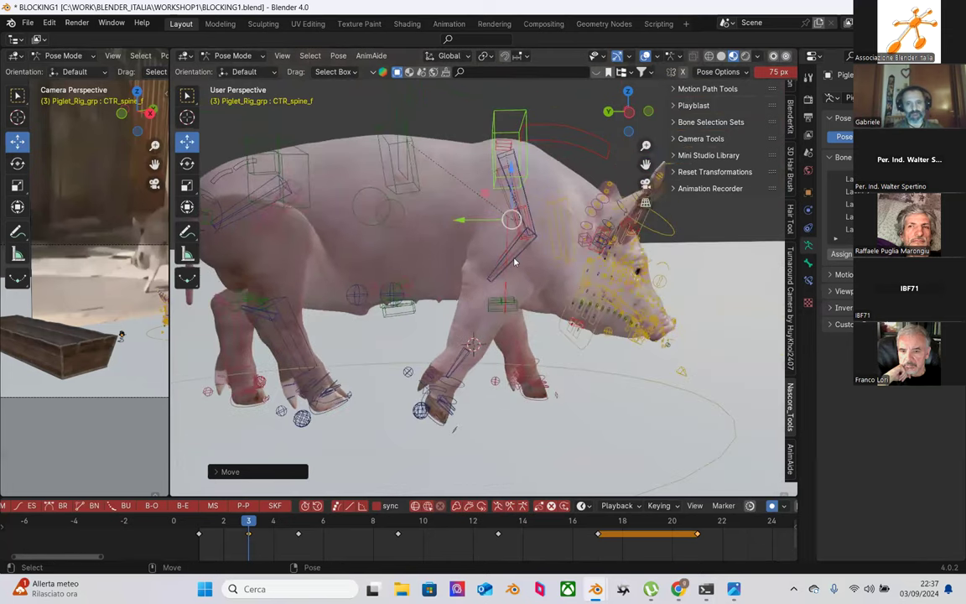
pyautogui.click(517, 253)
pyautogui.press('g')
pyautogui.press('z')
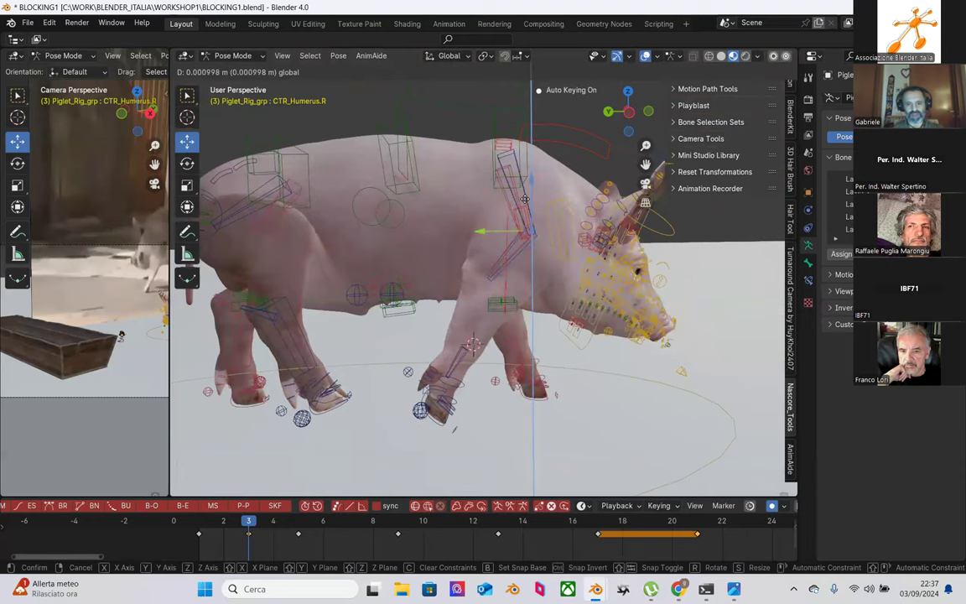
pyautogui.click(524, 198)
pyautogui.moveTo(524, 197); pyautogui.dragTo(444, 313, button='middle')
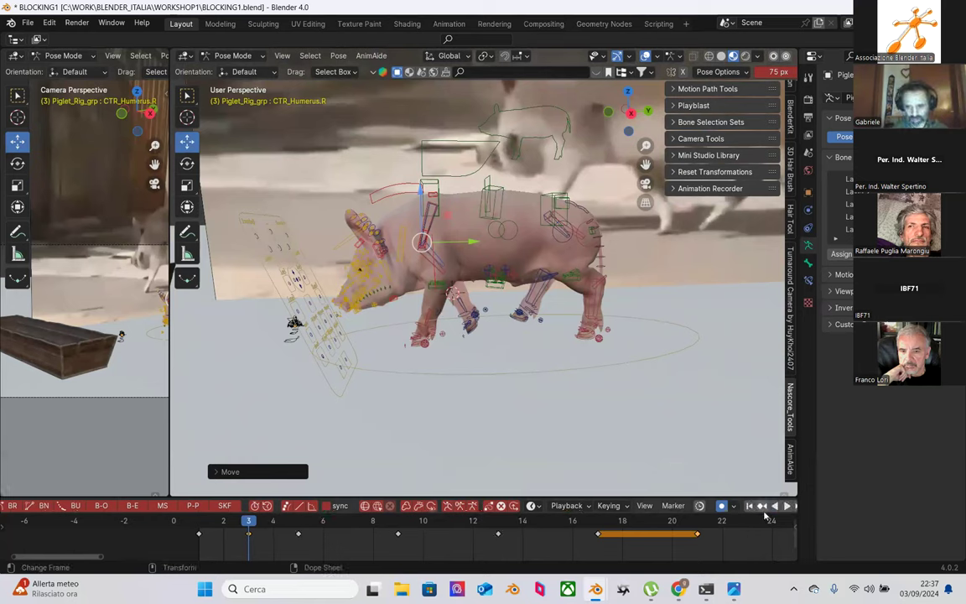
# Step: Show the Render and then Output properties, and play the walk cycle twice
pyautogui.click(810, 120)
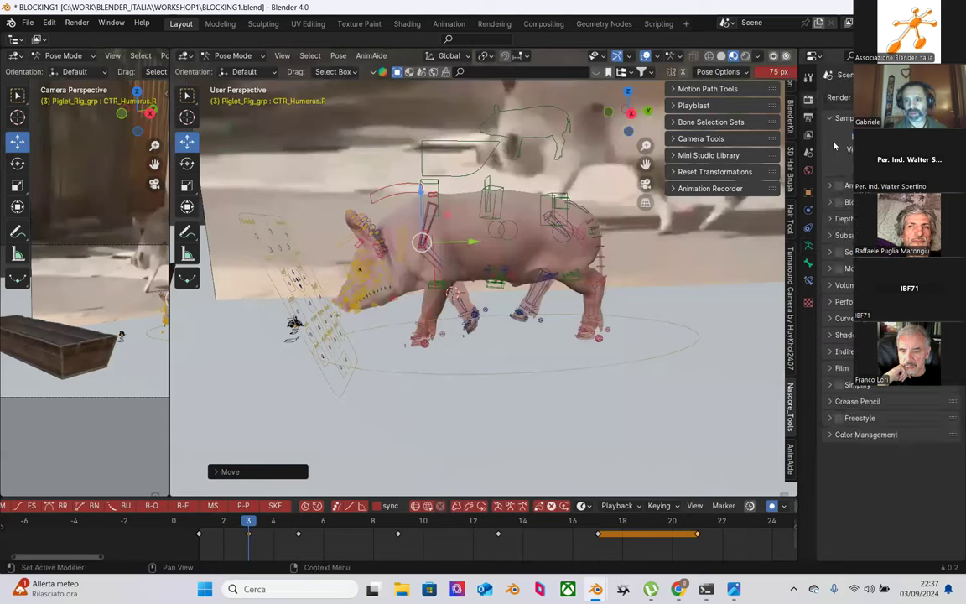
pyautogui.click(809, 134)
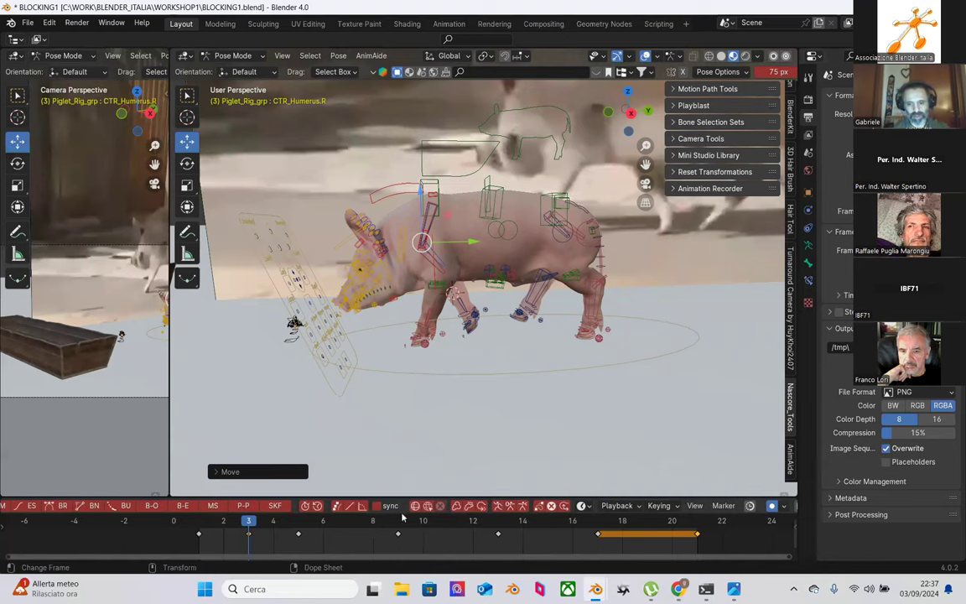
pyautogui.press('space')
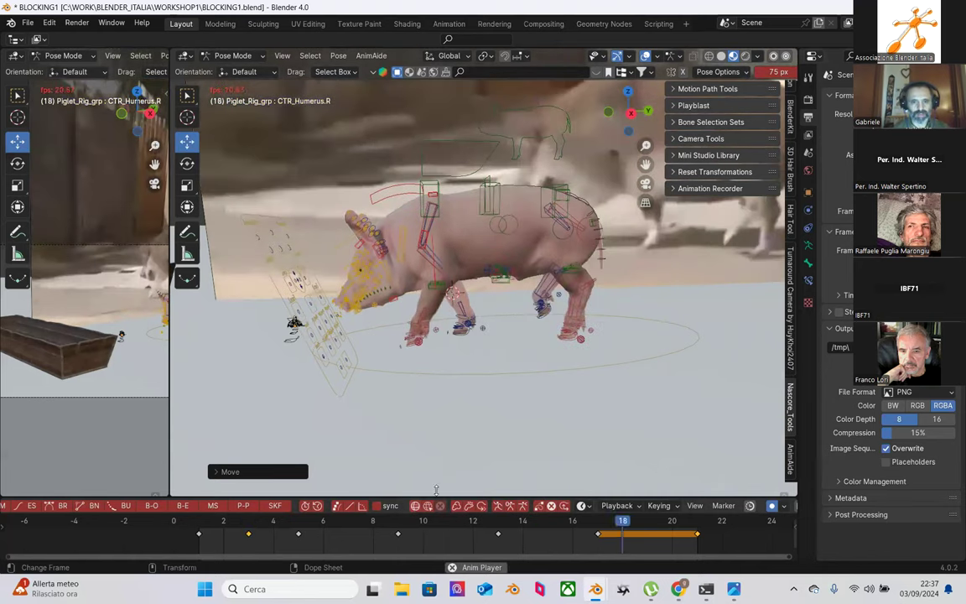
pyautogui.press('space')
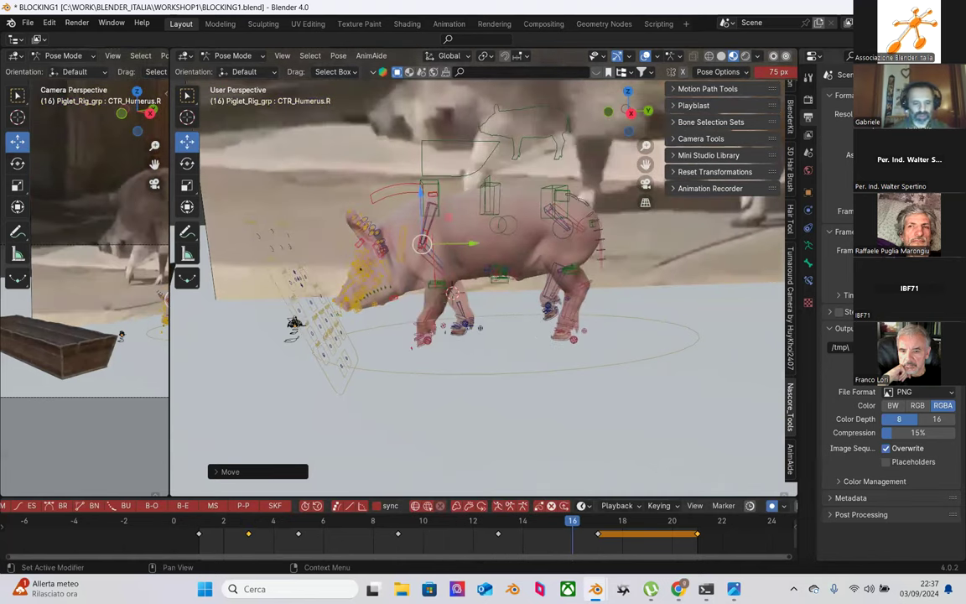
pyautogui.press('space')
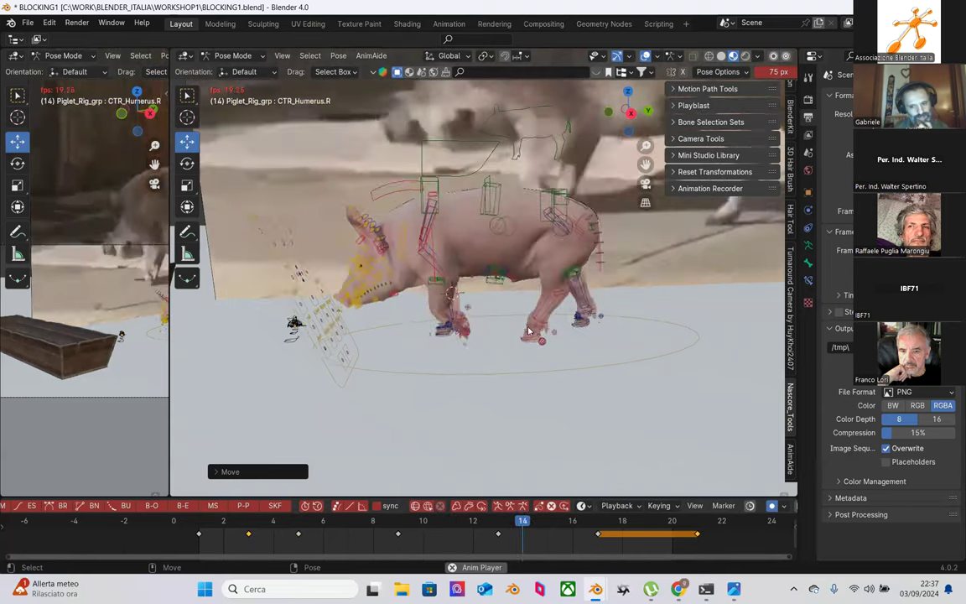
pyautogui.press('space')
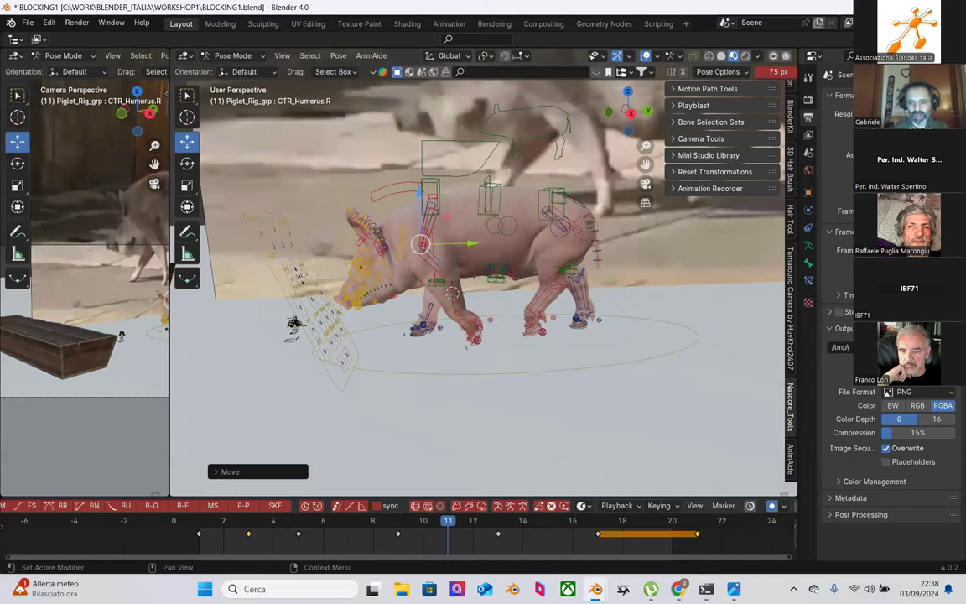
# Step: Scrub the walk frame by frame, then replay it, including from behind the pig
pyautogui.moveTo(201, 526); pyautogui.dragTo(695, 525)
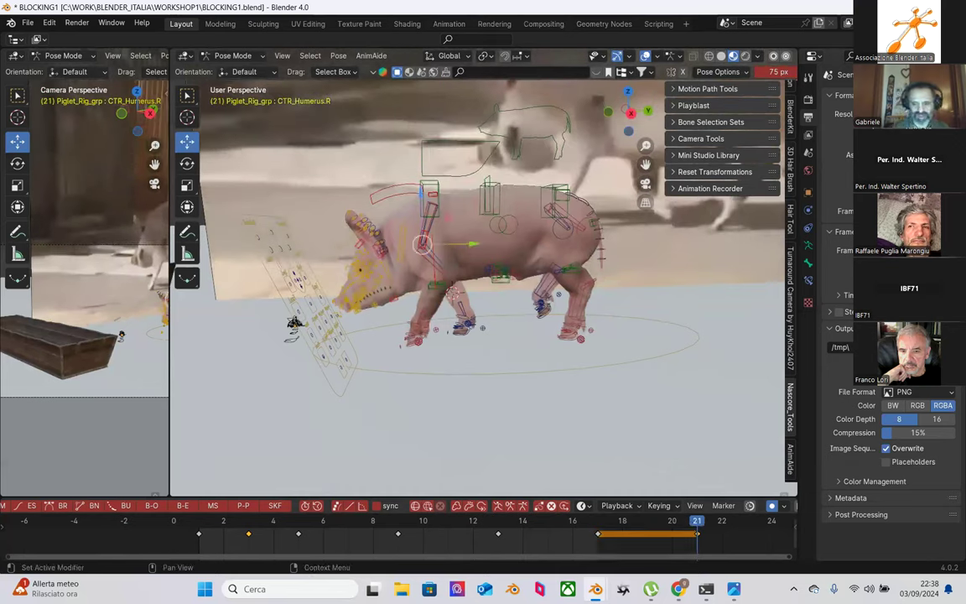
pyautogui.press('space')
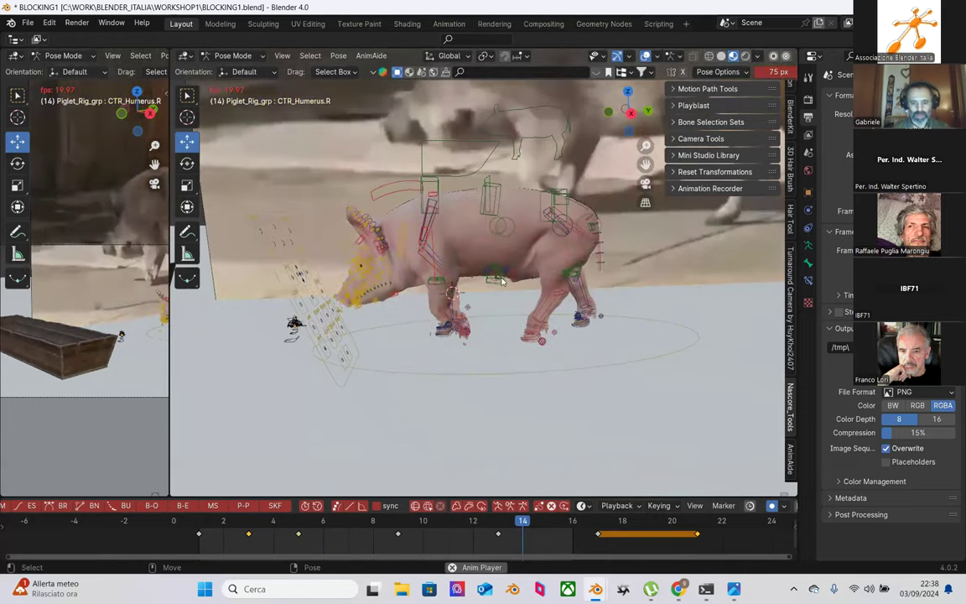
pyautogui.press('Escape')
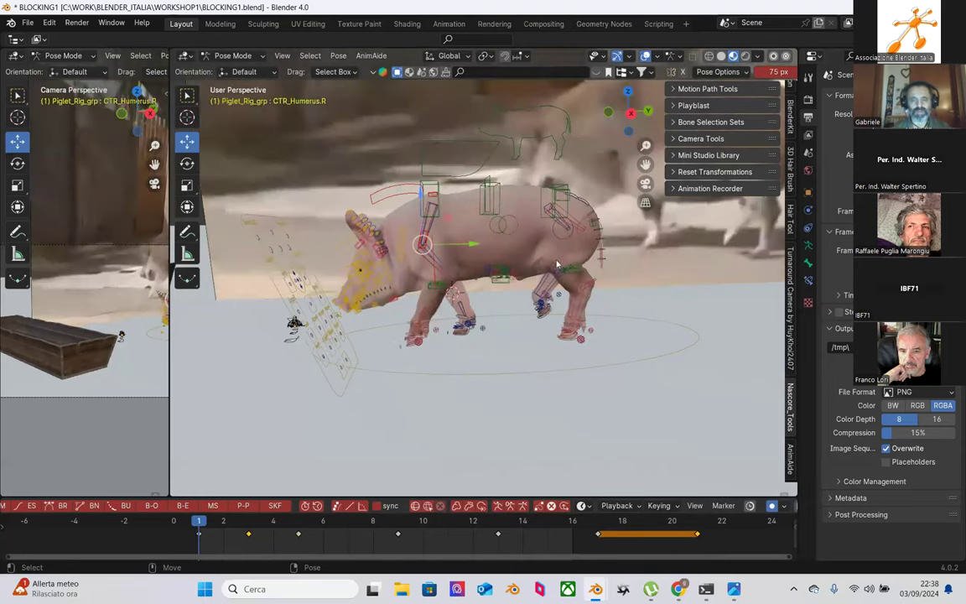
pyautogui.moveTo(596, 275); pyautogui.dragTo(416, 218, button='middle')
pyautogui.press('space')
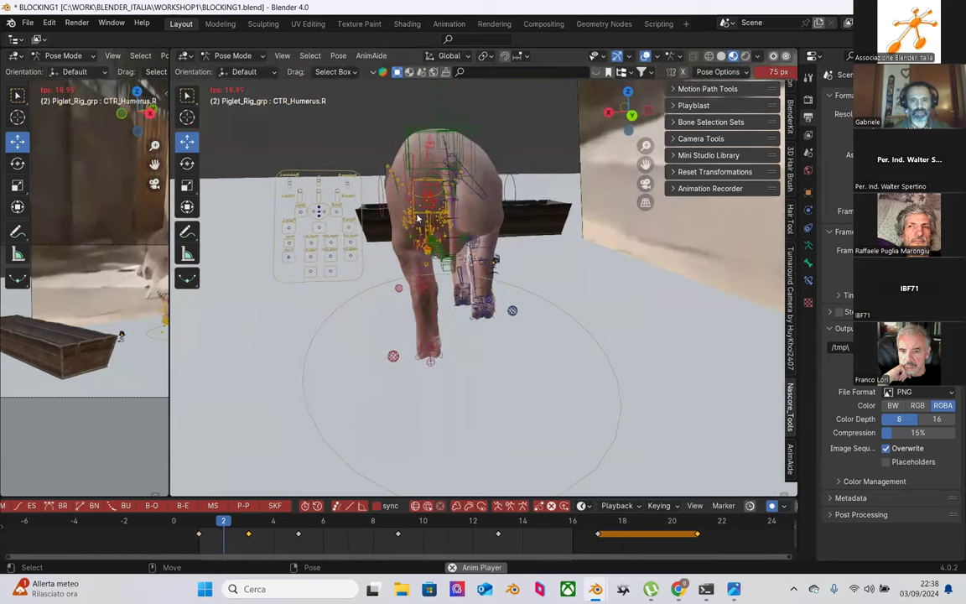
pyautogui.press('space')
# Step: Replay the walk cycle from a three-quarter side angle
pyautogui.scroll(-2, 486, 239)
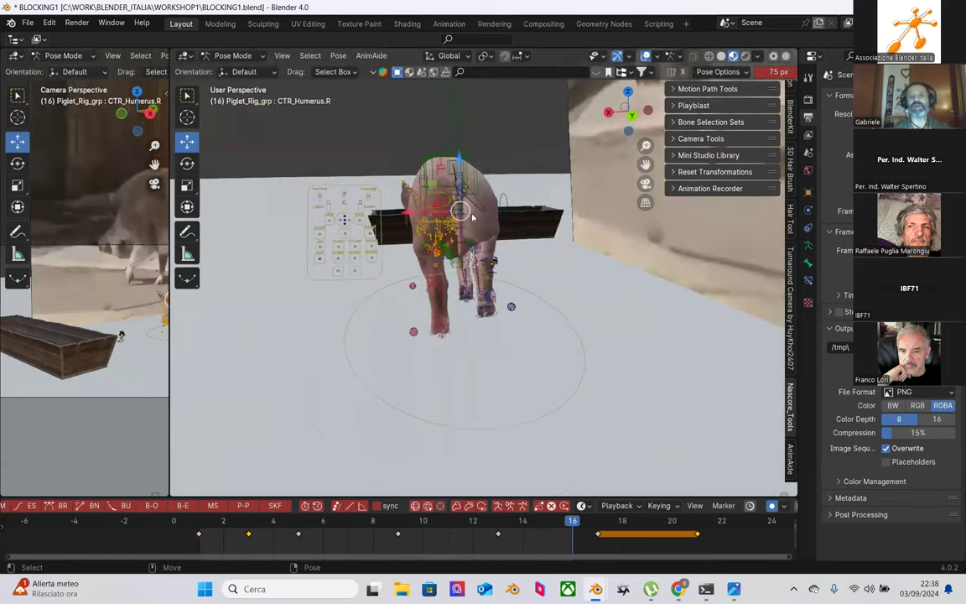
pyautogui.moveTo(491, 243); pyautogui.dragTo(483, 275, button='middle')
pyautogui.press('space')
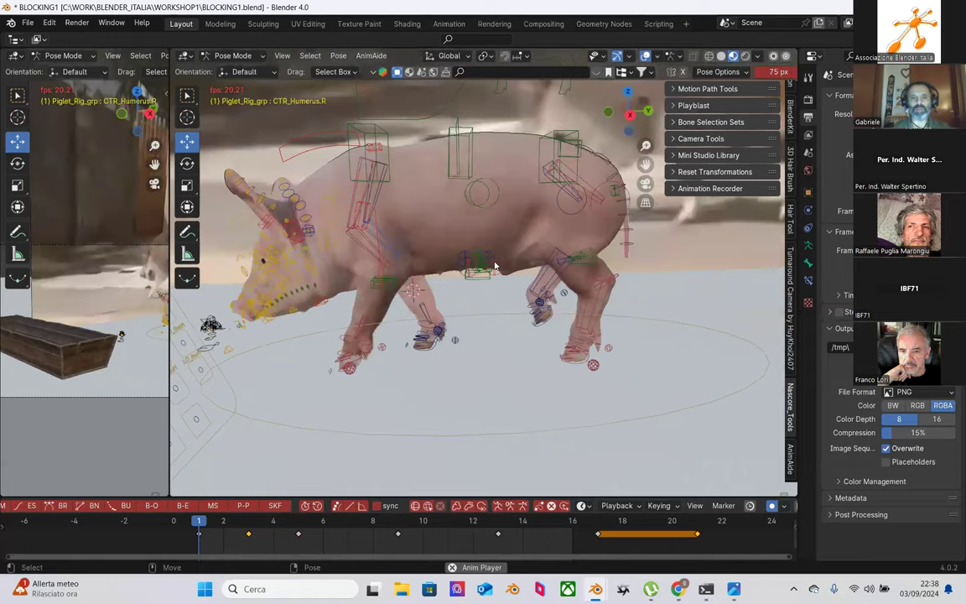
pyautogui.scroll(-5, 456, 296)
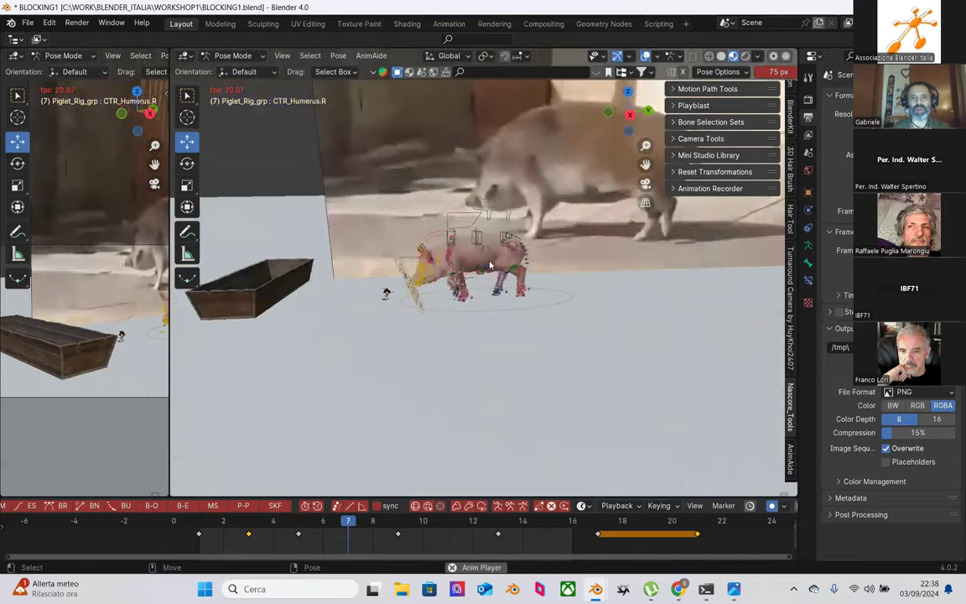
pyautogui.scroll(5, 490, 266)
pyautogui.press('space')
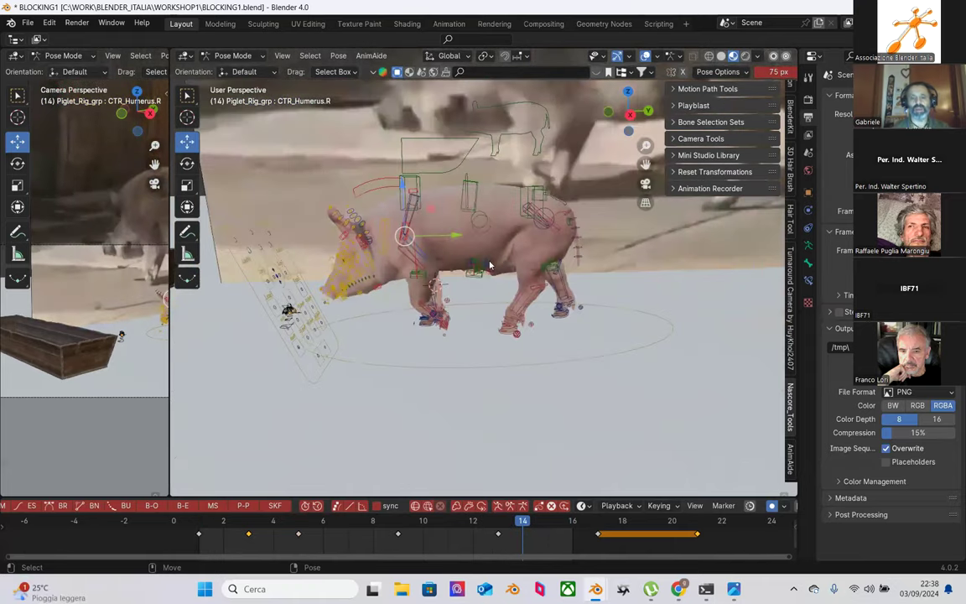
# Step: Scrub from frame 3 toward the end of the cycle and select only the frame 21 keyframe
pyautogui.click(249, 524)
pyautogui.moveTo(264, 526); pyautogui.dragTo(566, 520)
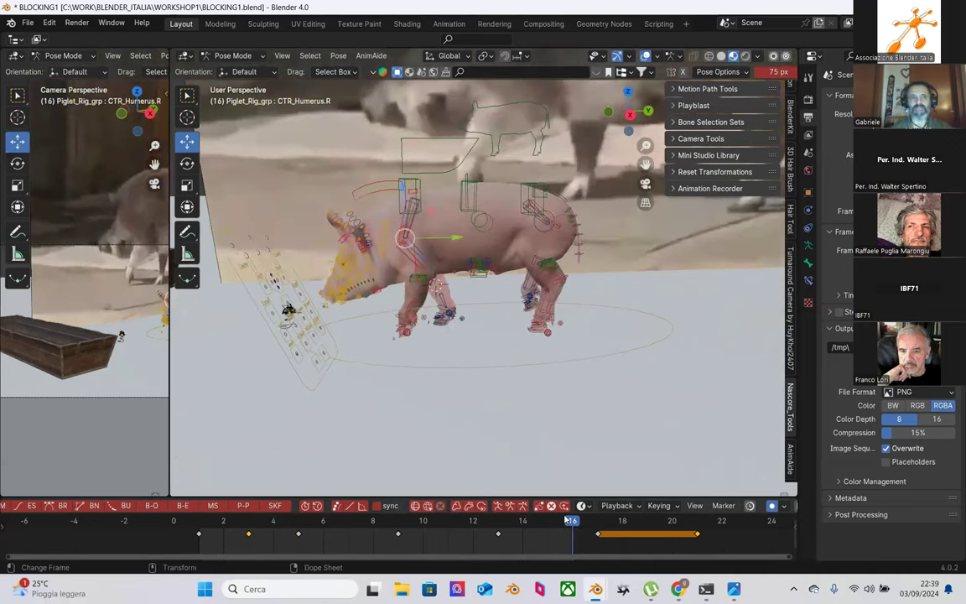
pyautogui.moveTo(505, 359); pyautogui.dragTo(436, 285, button='middle')
pyautogui.moveTo(306, 111); pyautogui.dragTo(575, 378)
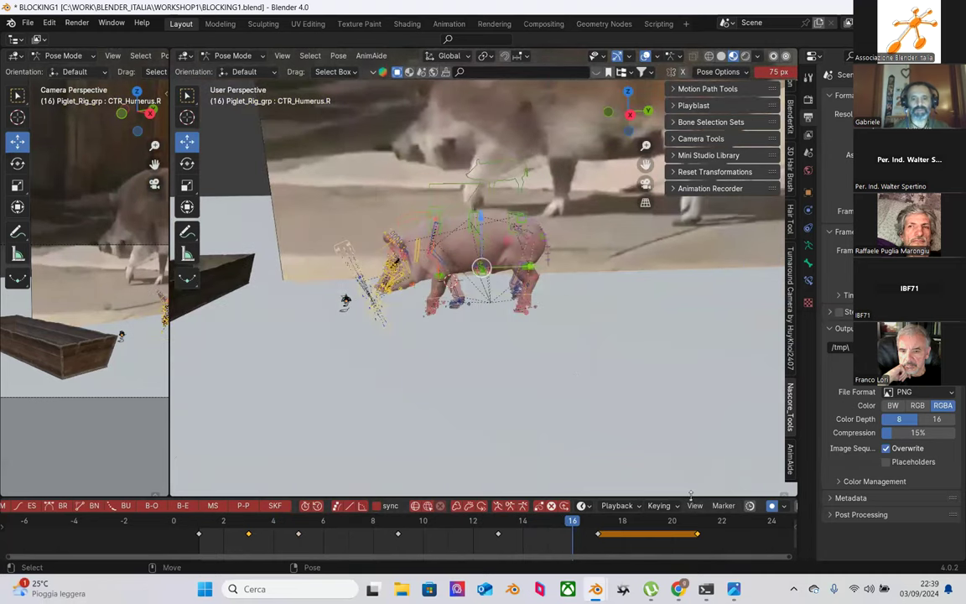
pyautogui.moveTo(694, 535); pyautogui.dragTo(601, 534)
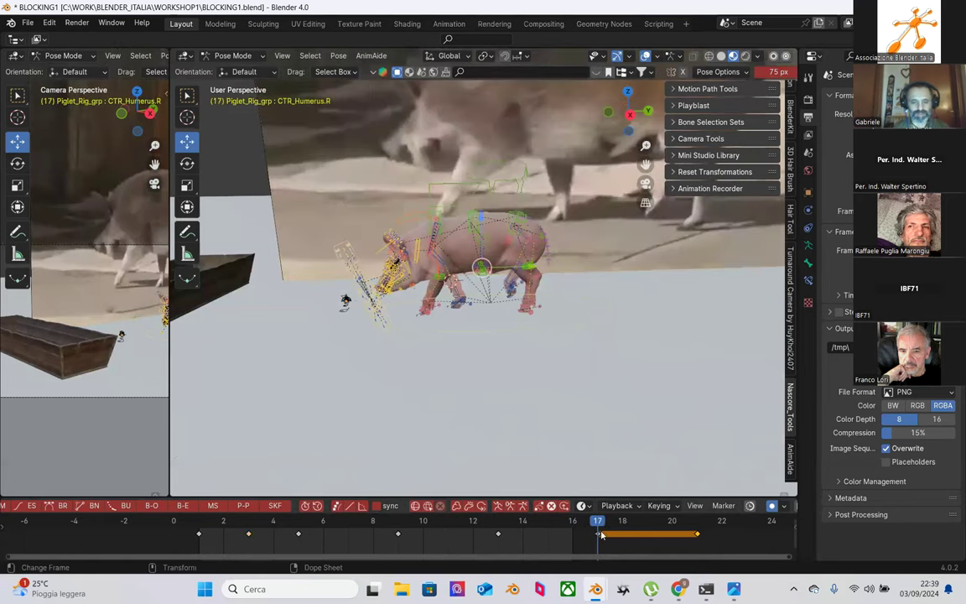
pyautogui.click(705, 540)
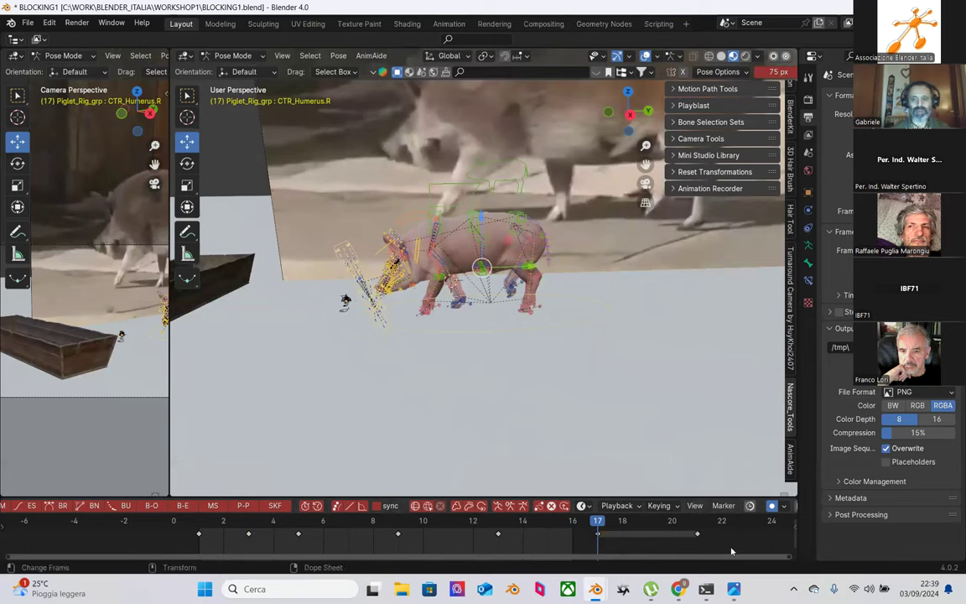
pyautogui.click(692, 533)
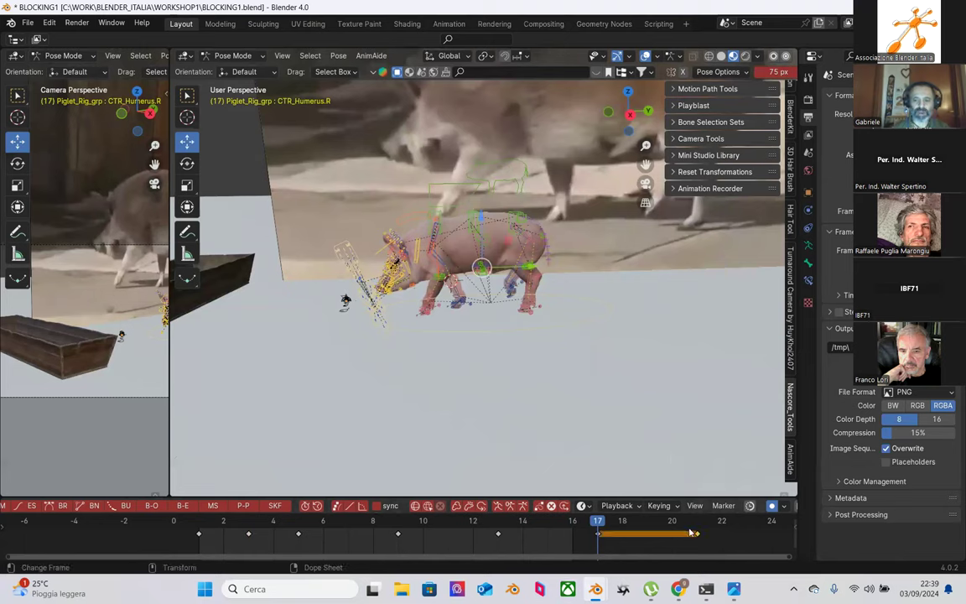
# Step: Delete the frame 21 keyframe and its hold from frame 17
pyautogui.press('Delete')
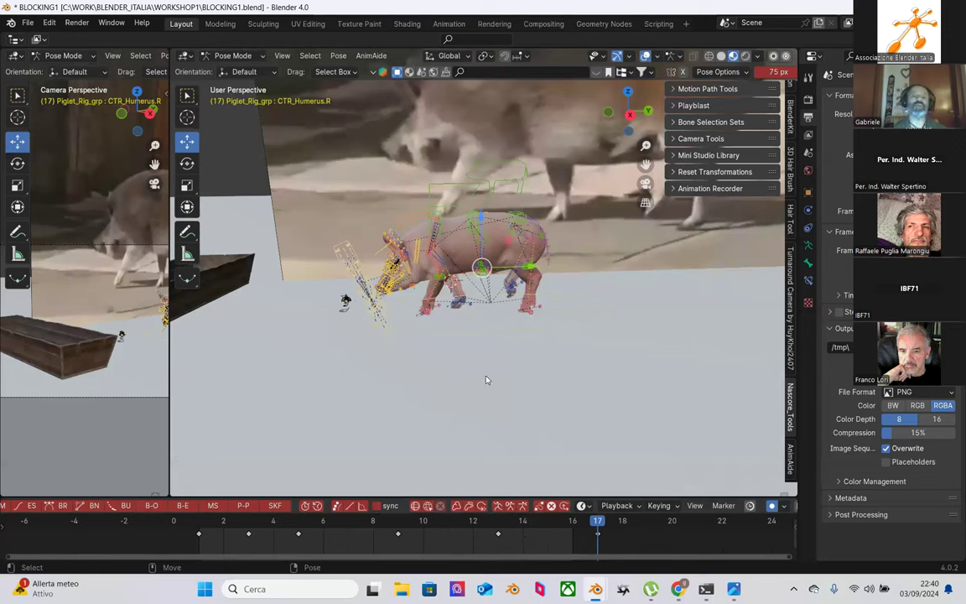
# Step: At frame 3, raise the spine control CTR_spine_b slightly along Z in two nudges
pyautogui.scroll(4, 428, 323)
pyautogui.scroll(3, 428, 323)
pyautogui.scroll(-2, 428, 323)
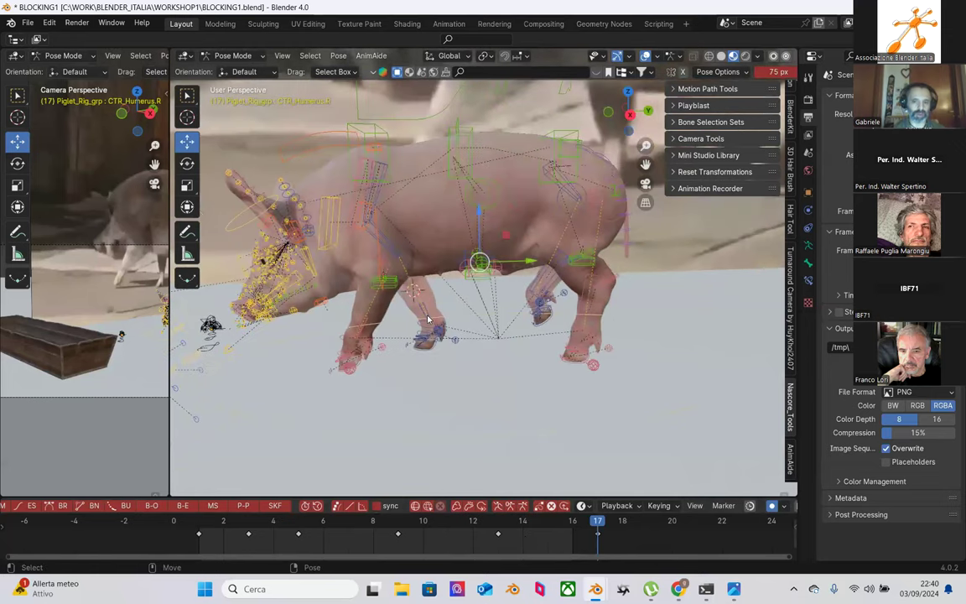
pyautogui.moveTo(220, 526)
pyautogui.mouseDown()
pyautogui.moveTo(248, 523)
pyautogui.moveTo(229, 521)
pyautogui.mouseUp()
pyautogui.click(246, 522)
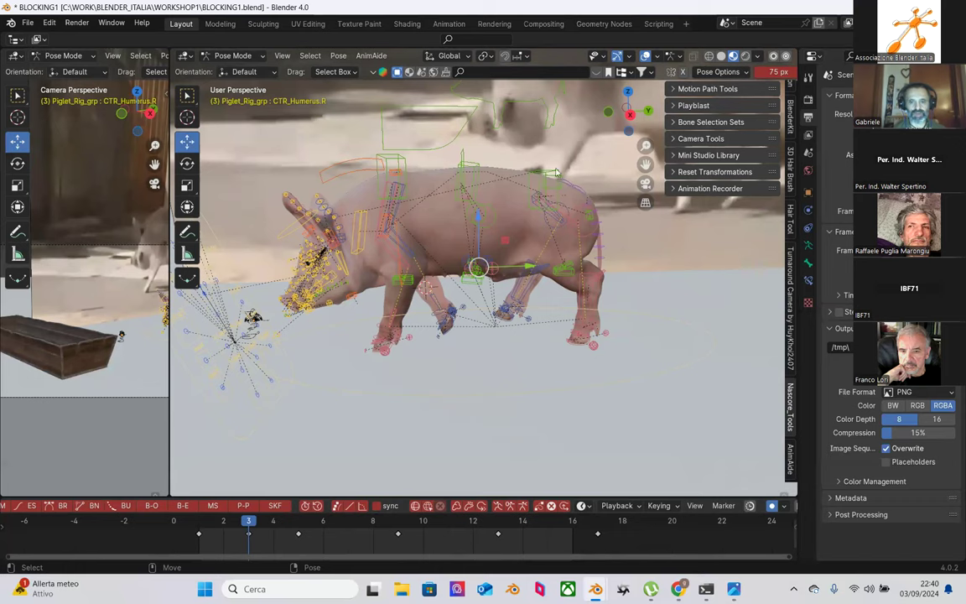
pyautogui.click(500, 157)
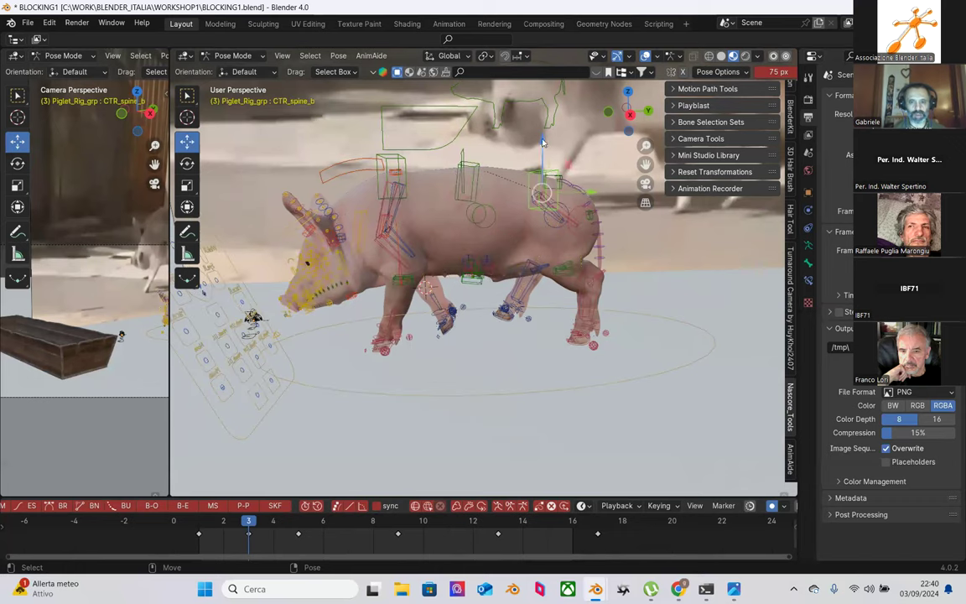
pyautogui.moveTo(542, 140); pyautogui.dragTo(484, 118)
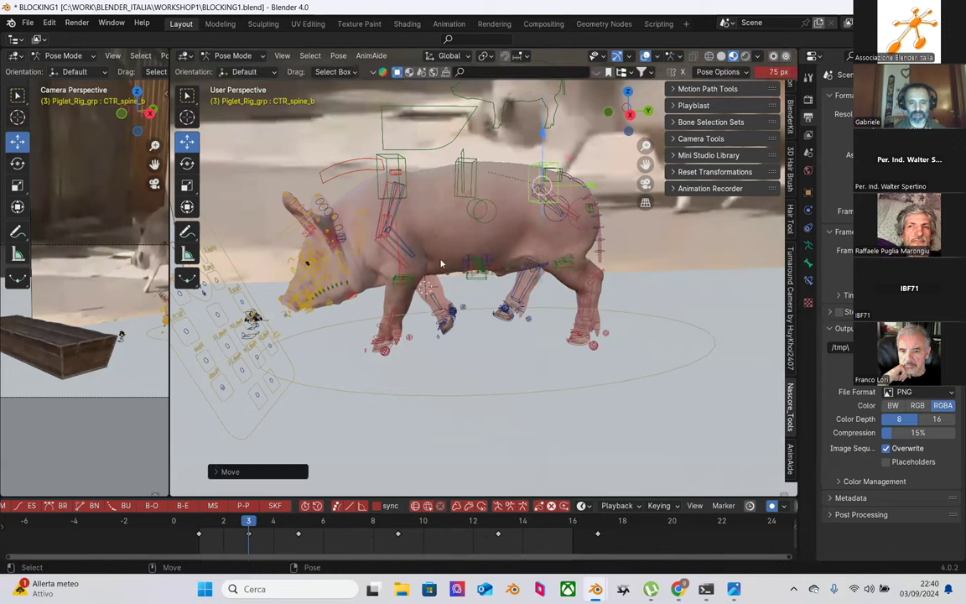
pyautogui.moveTo(201, 521); pyautogui.dragTo(260, 518)
pyautogui.moveTo(542, 139); pyautogui.dragTo(542, 131)
pyautogui.moveTo(202, 525); pyautogui.dragTo(354, 545)
# Step: Review the motion from frame 3 through frame 7 from a new angle
pyautogui.scroll(-4, 459, 305)
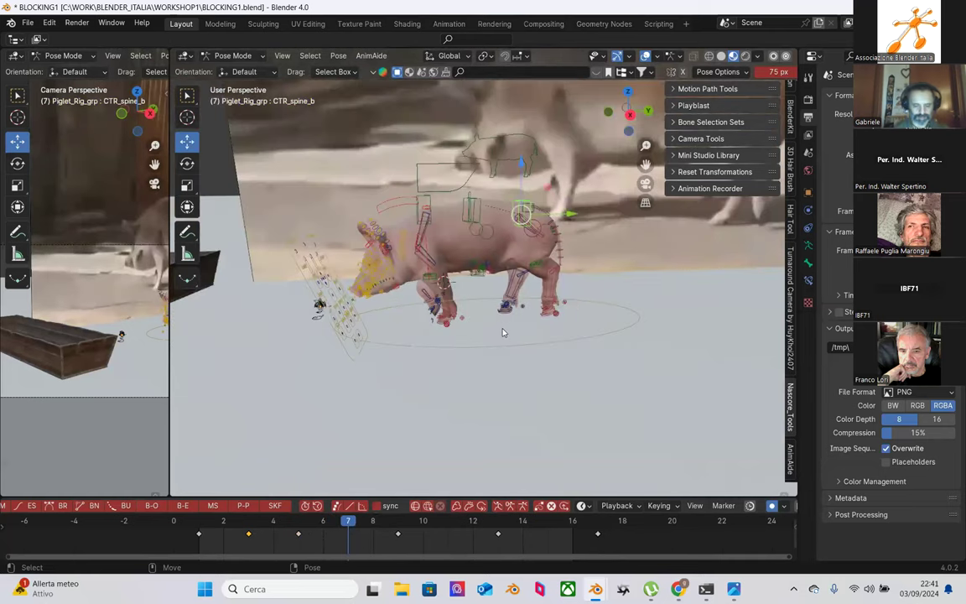
pyautogui.scroll(2, 520, 326)
pyautogui.scroll(2, 435, 385)
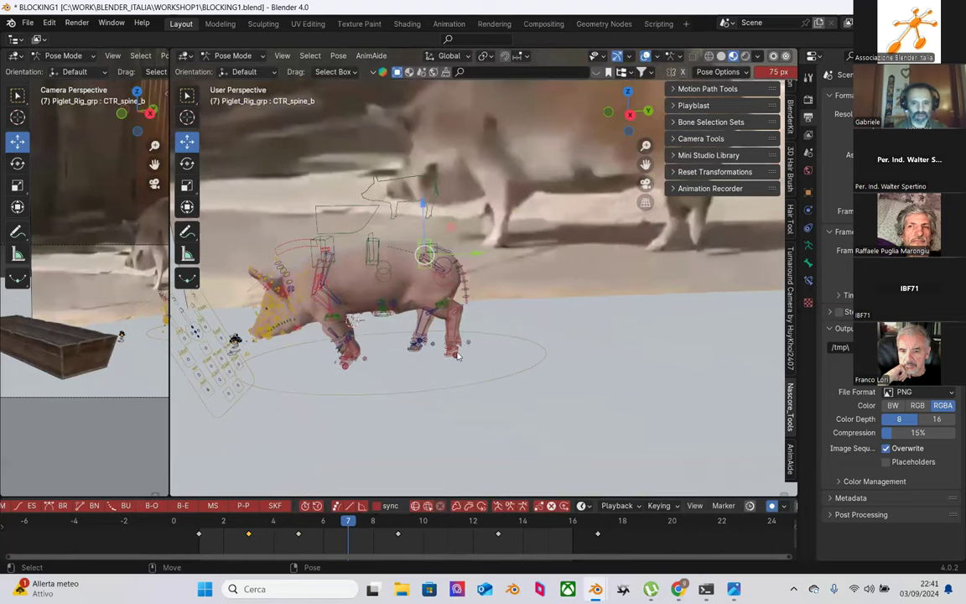
pyautogui.moveTo(434, 385); pyautogui.dragTo(216, 495, button='middle')
pyautogui.click(246, 522)
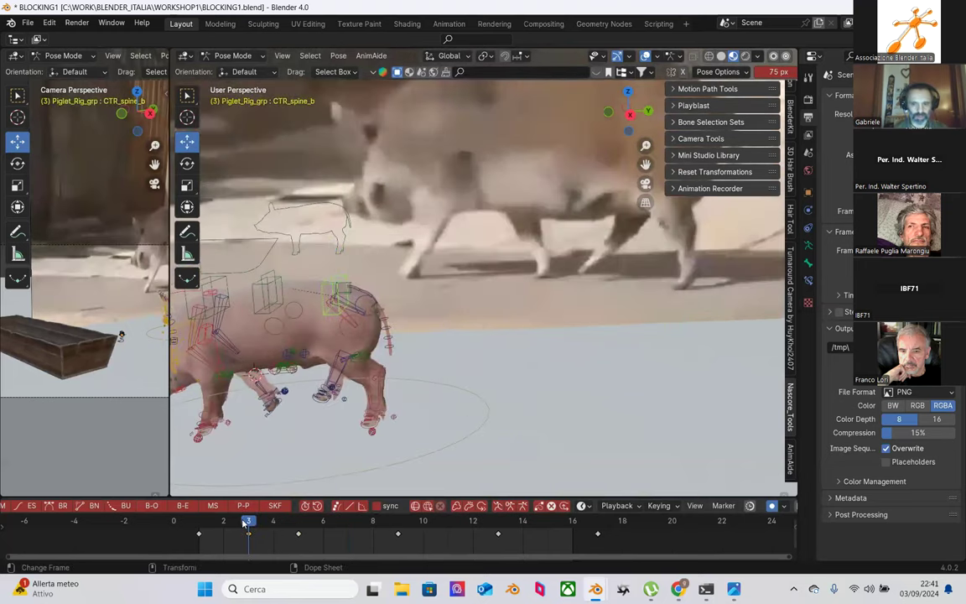
pyautogui.moveTo(245, 523); pyautogui.dragTo(299, 523)
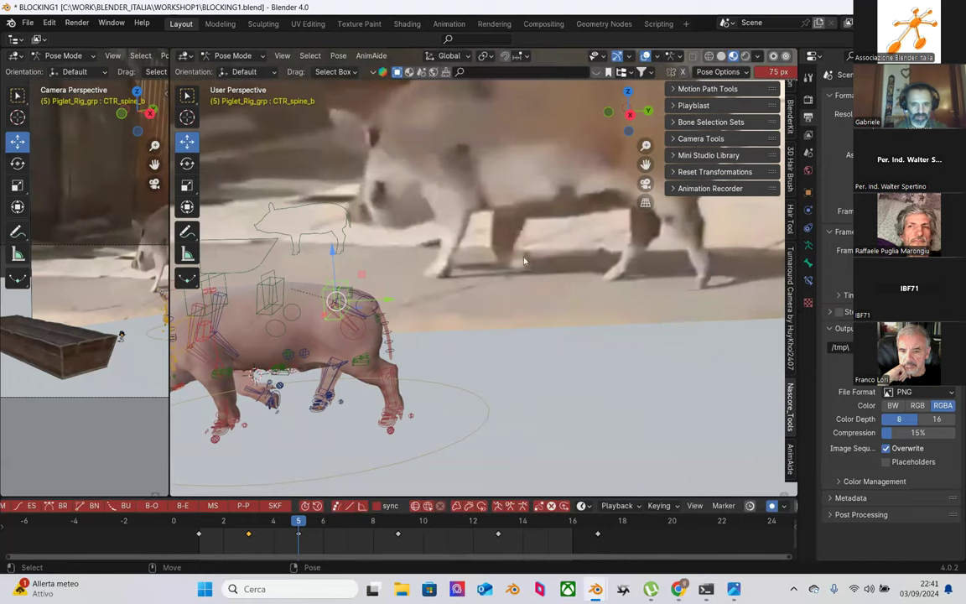
pyautogui.press('Right')
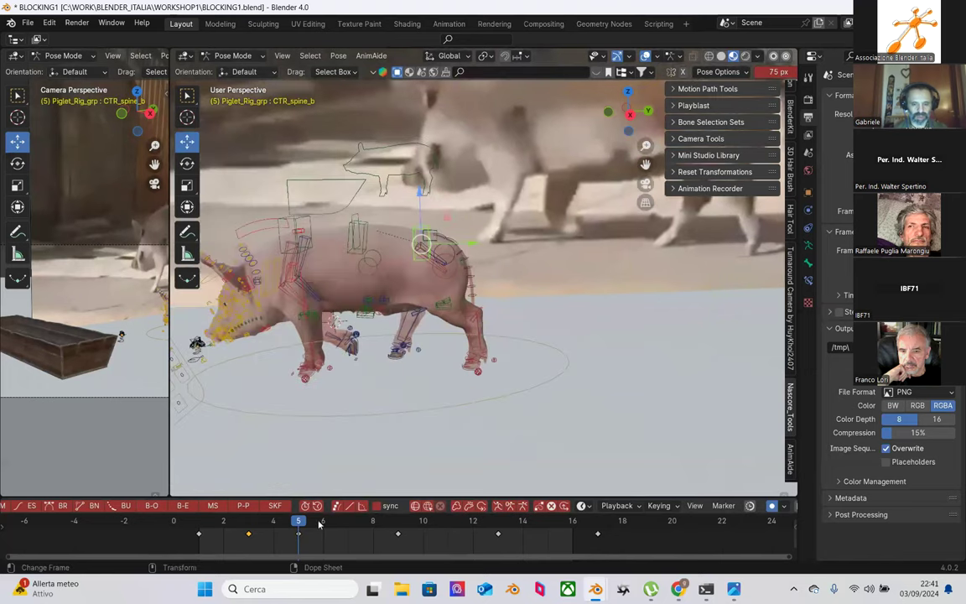
pyautogui.click(324, 524)
pyautogui.moveTo(324, 524); pyautogui.dragTo(347, 524)
# Step: Box-select all of the pig rig's controls and return to frame 3
pyautogui.scroll(3, 596, 244)
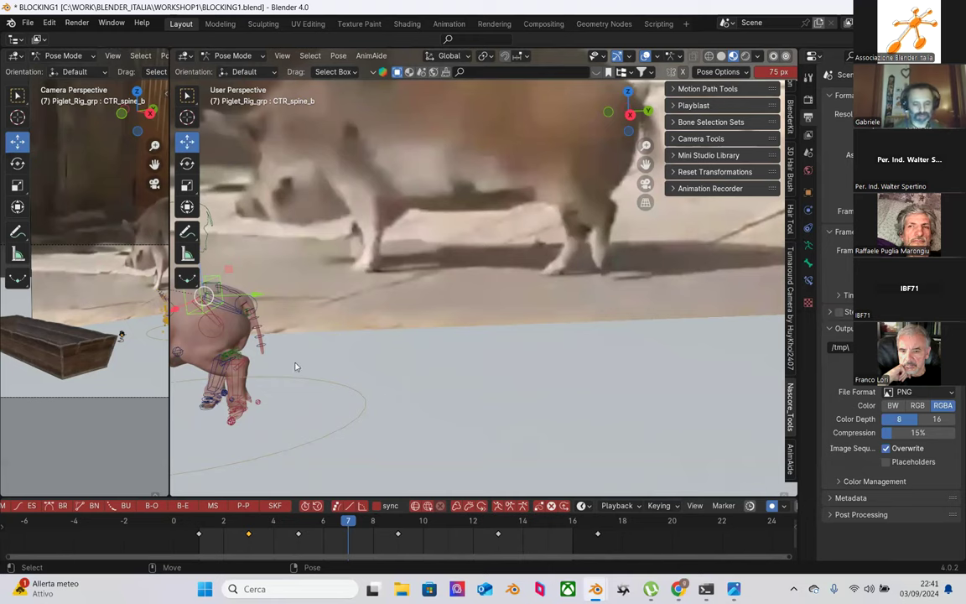
pyautogui.scroll(4, 339, 359)
pyautogui.scroll(2, 469, 335)
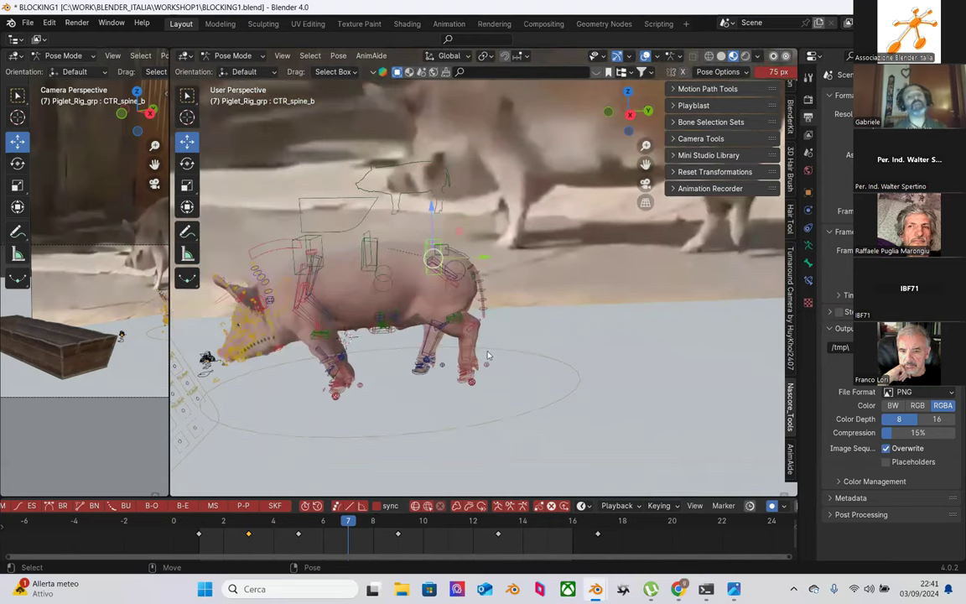
pyautogui.scroll(2, 398, 411)
pyautogui.scroll(2, 385, 402)
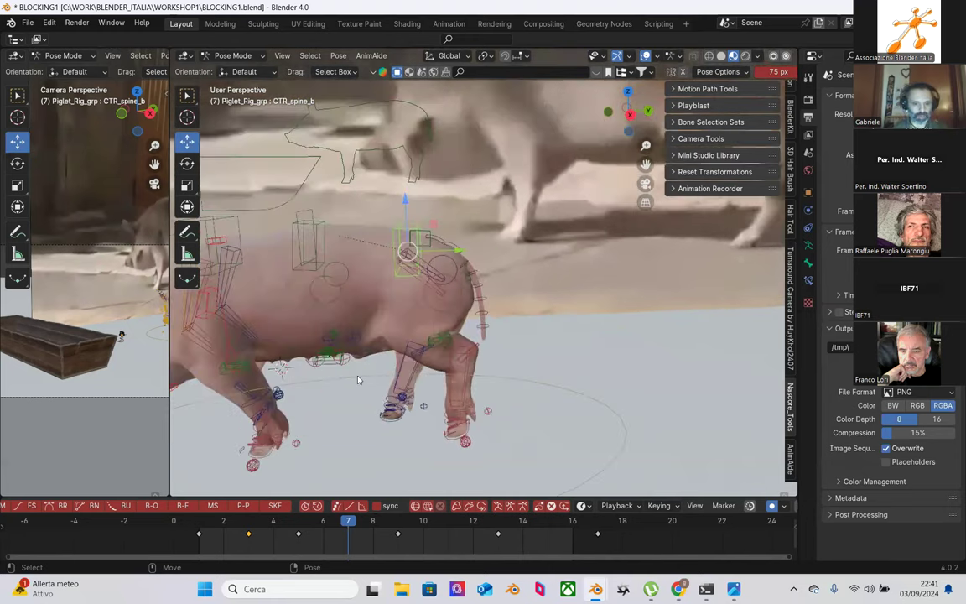
pyautogui.scroll(3, 377, 367)
pyautogui.moveTo(408, 353); pyautogui.dragTo(303, 358, button='middle')
pyautogui.scroll(-2, 303, 358)
pyautogui.scroll(-2, 305, 395)
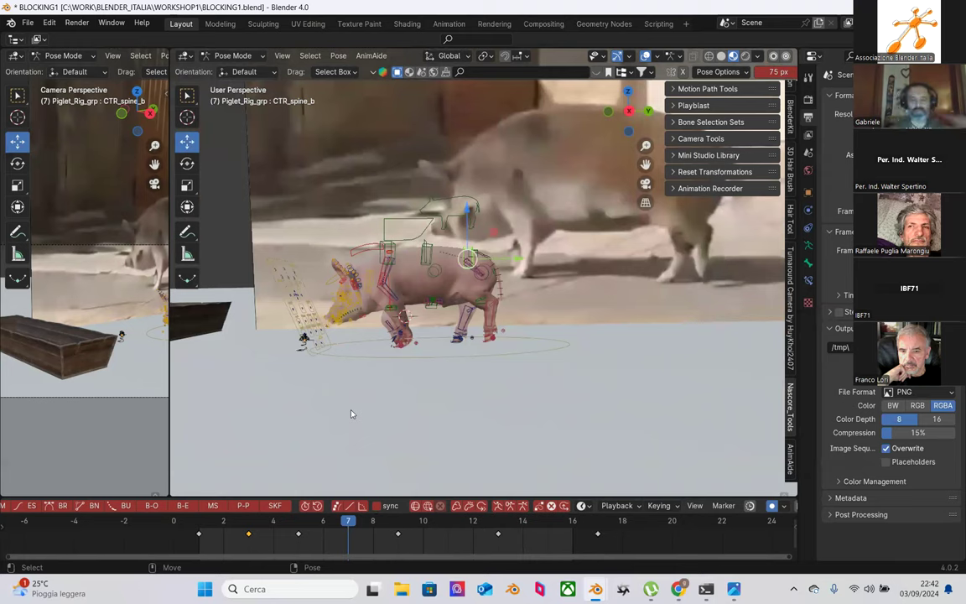
pyautogui.moveTo(235, 134); pyautogui.dragTo(484, 375)
pyautogui.click(246, 521)
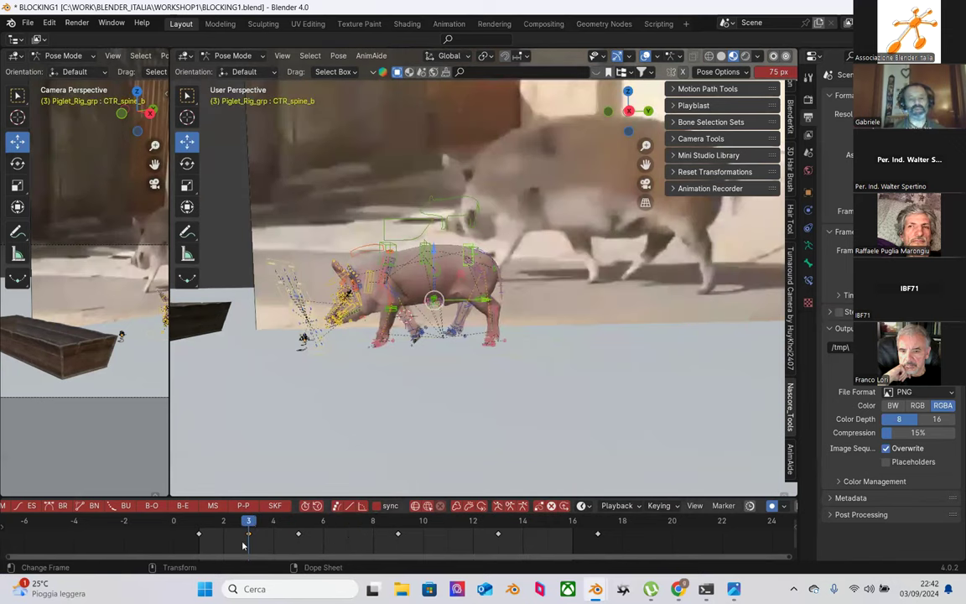
# Step: Key the current pose and copy the rig's frame 3 keyframes
pyautogui.rightClick(249, 533)
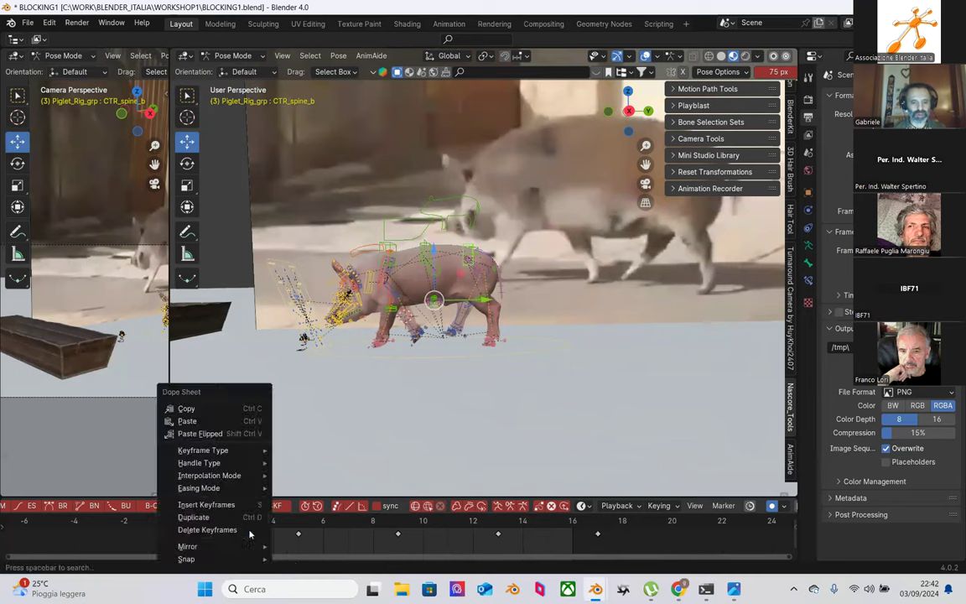
pyautogui.click(234, 409)
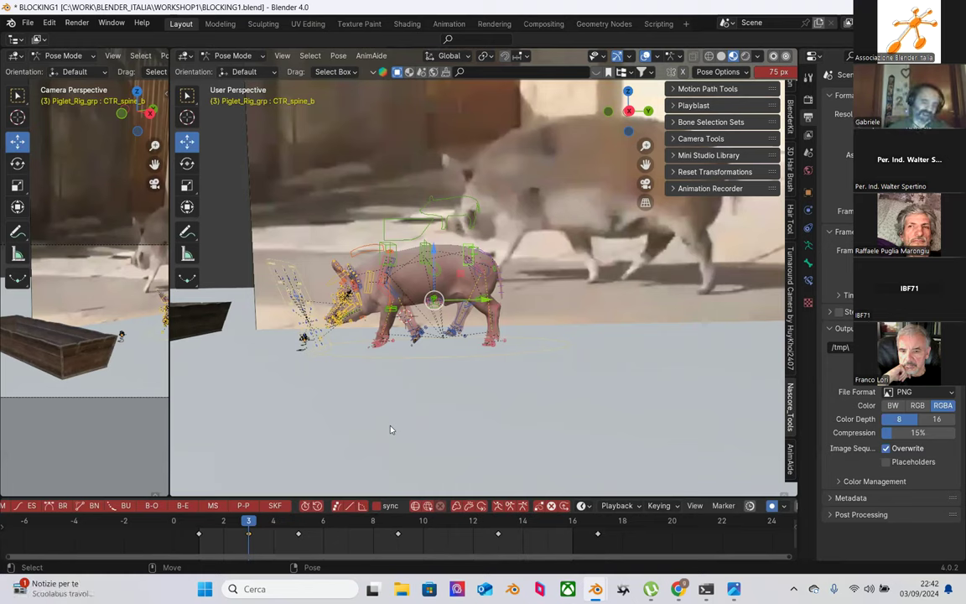
pyautogui.moveTo(260, 527)
pyautogui.mouseDown()
pyautogui.moveTo(296, 530)
pyautogui.moveTo(250, 537)
pyautogui.mouseUp()
pyautogui.rightClick(249, 536)
pyautogui.click(250, 530)
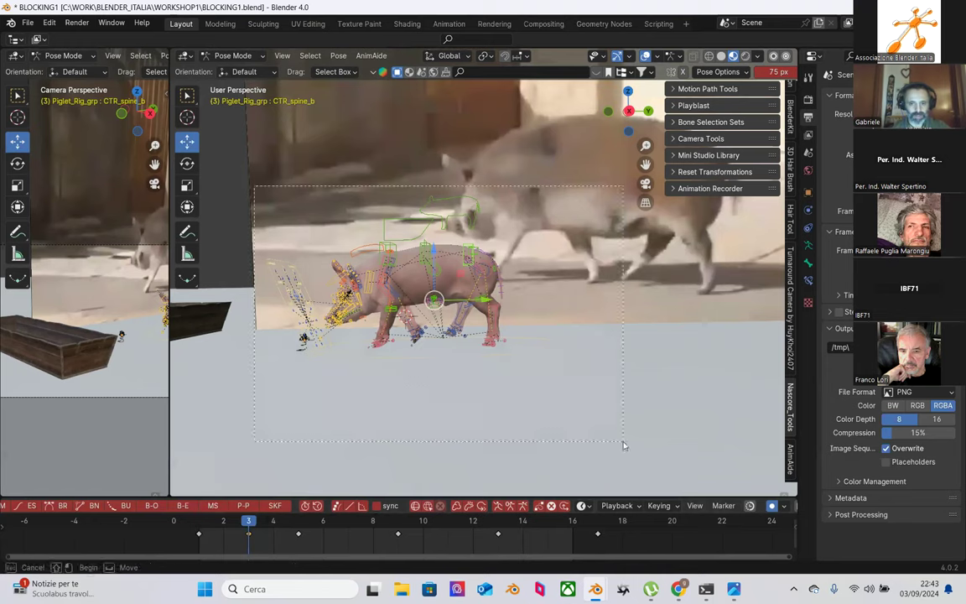
pyautogui.rightClick(249, 537)
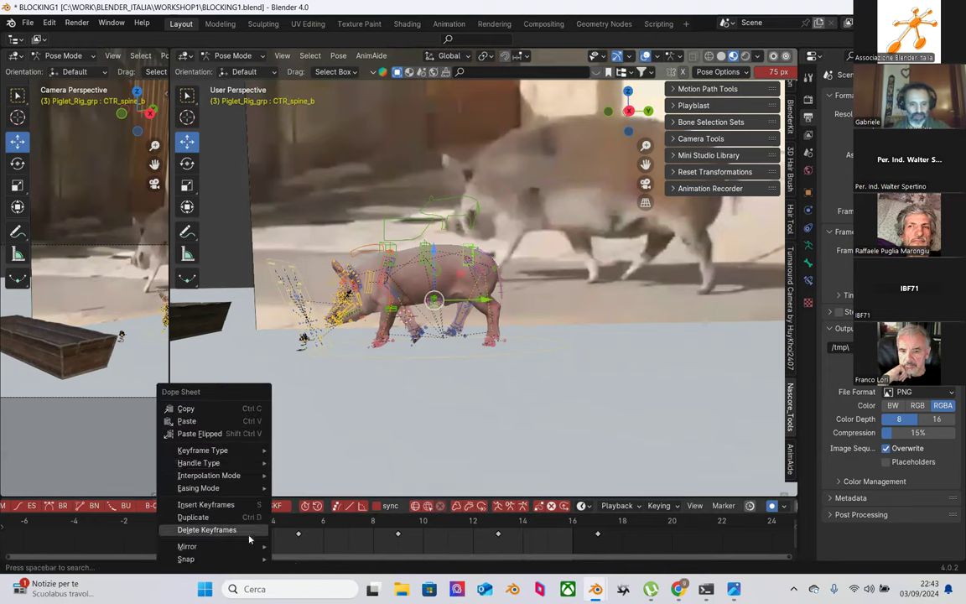
pyautogui.click(221, 415)
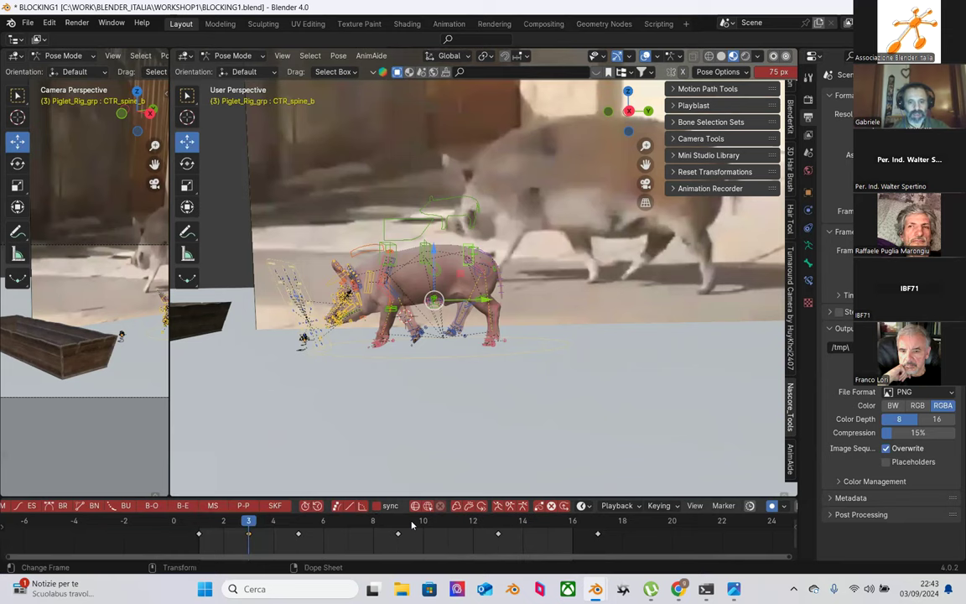
# Step: Paste the copied frame 3 pose as keyframes at frame 11
pyautogui.click(399, 521)
pyautogui.moveTo(403, 522); pyautogui.dragTo(443, 533)
pyautogui.hotkey('ctrl', 'v')
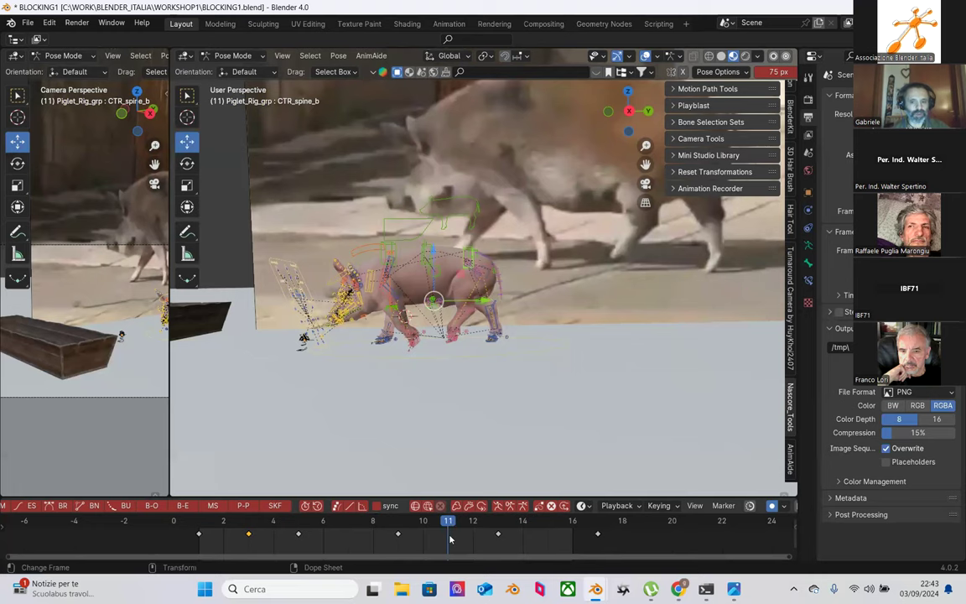
pyautogui.rightClick(450, 539)
pyautogui.click(422, 425)
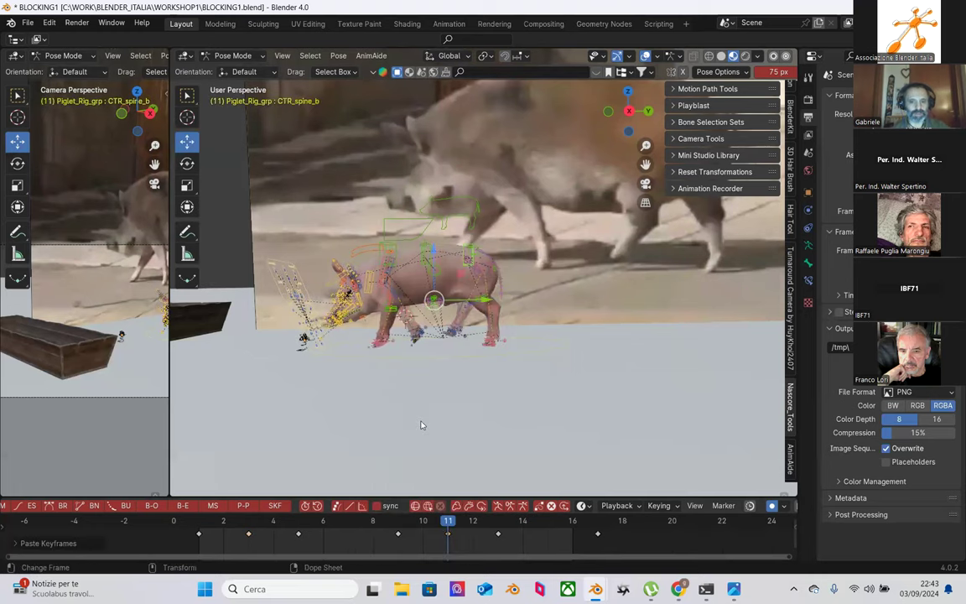
pyautogui.scroll(5, 448, 403)
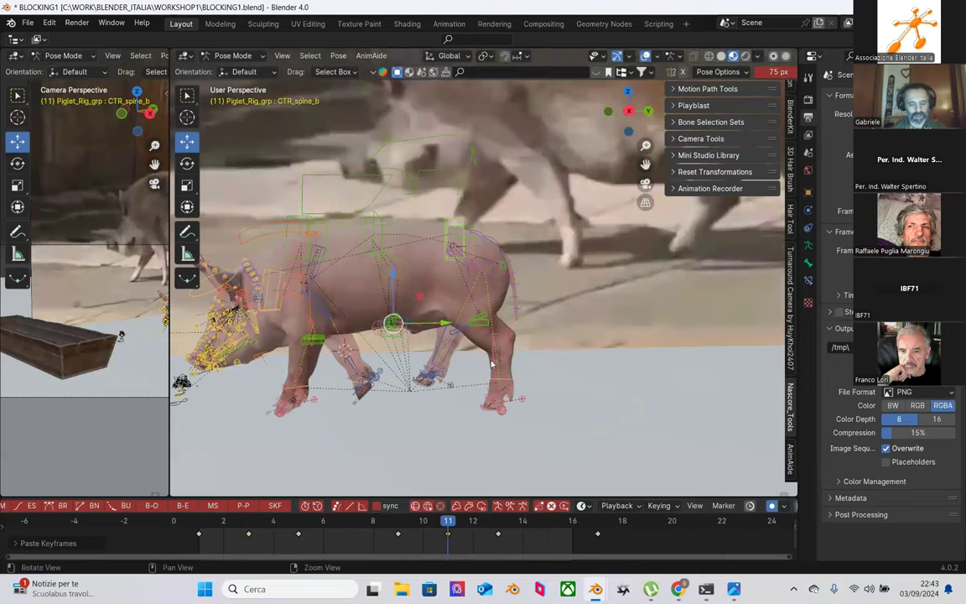
# Step: At frame 11, copy CTR_Foot_B.R's keys and paste them onto CTR_Foot_B.L
pyautogui.moveTo(492, 362)
pyautogui.mouseDown(button='middle')
pyautogui.moveTo(364, 364)
pyautogui.moveTo(478, 353)
pyautogui.mouseUp(button='middle')
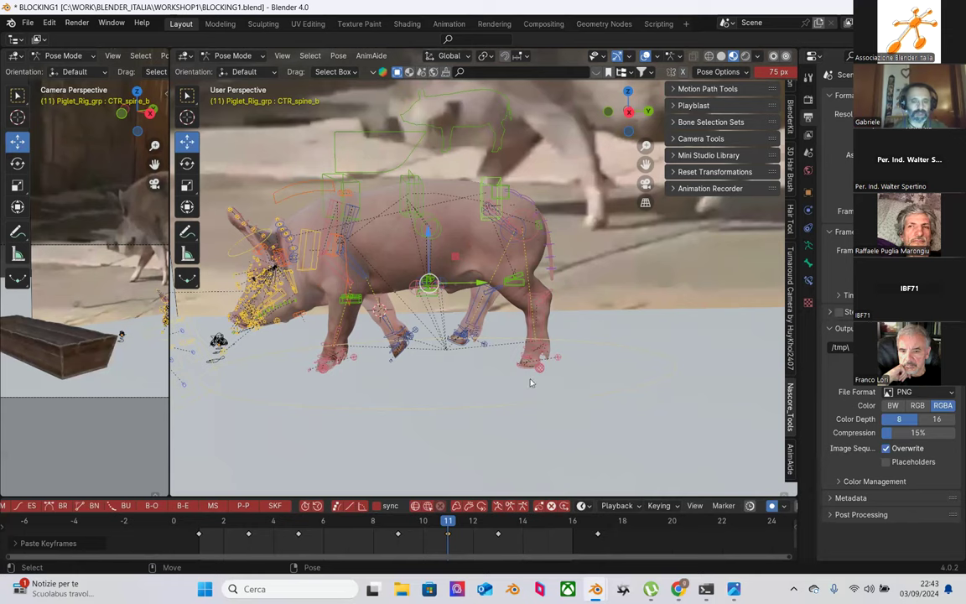
pyautogui.scroll(3, 477, 341)
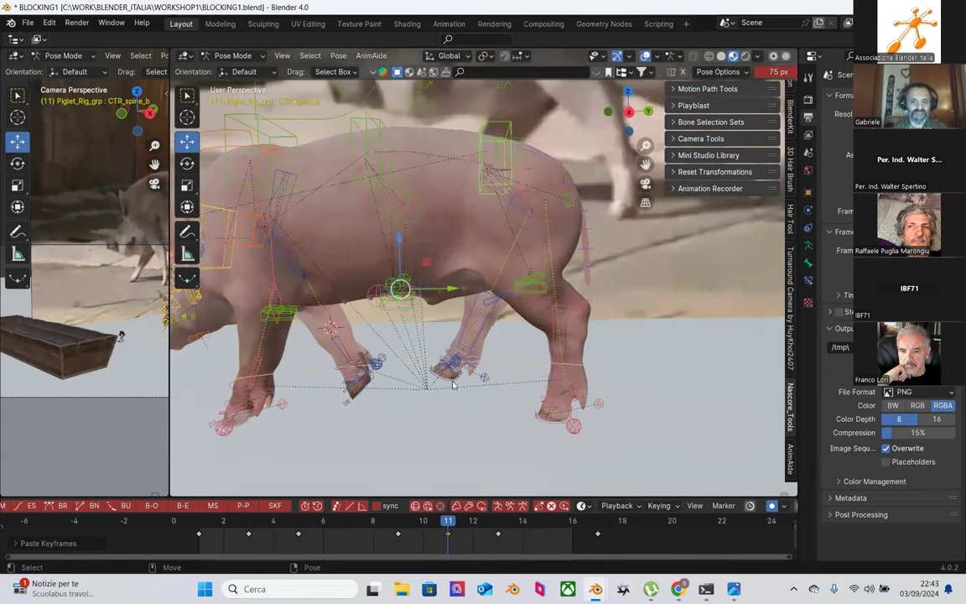
pyautogui.click(521, 396)
pyautogui.scroll(2, 474, 414)
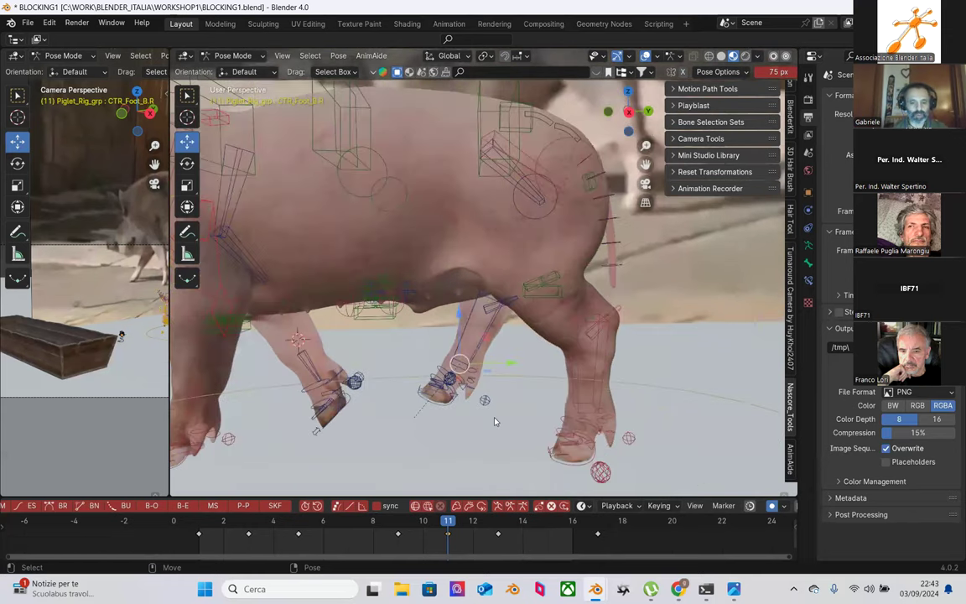
pyautogui.scroll(2, 491, 370)
pyautogui.moveTo(512, 384); pyautogui.dragTo(448, 336, button='middle')
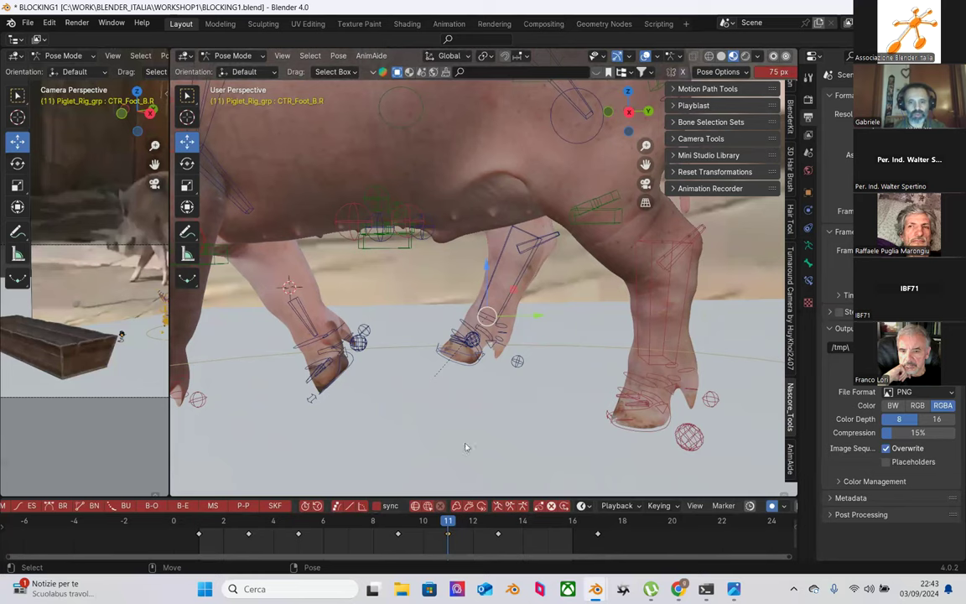
pyautogui.rightClick(448, 531)
pyautogui.click(423, 410)
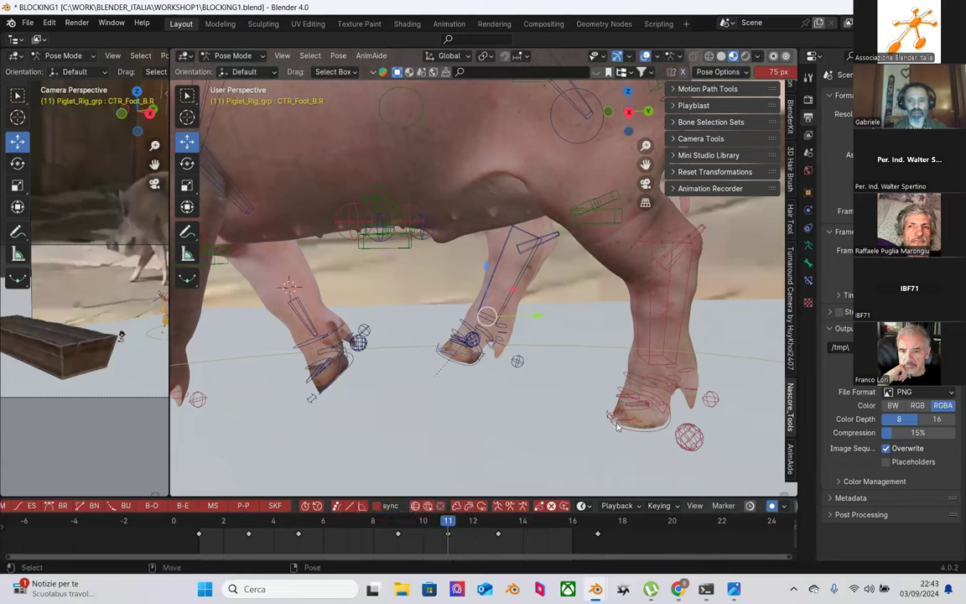
pyautogui.click(625, 428)
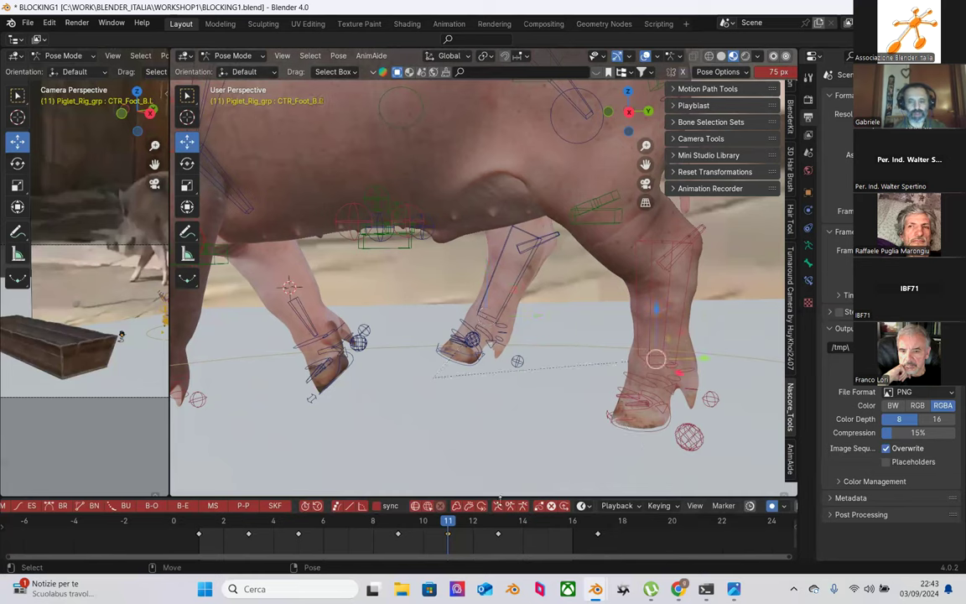
pyautogui.rightClick(451, 537)
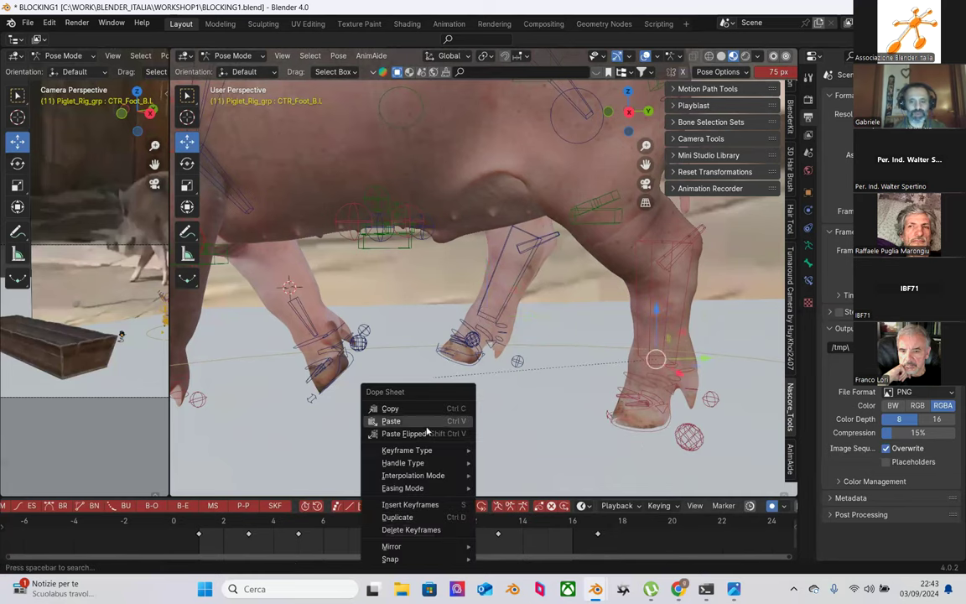
pyautogui.click(427, 431)
# Step: Copy the left hind foot's frame 3 key and paste it onto CTR_Foot_B.R at frame 11
pyautogui.moveTo(593, 407); pyautogui.dragTo(536, 401, button='middle')
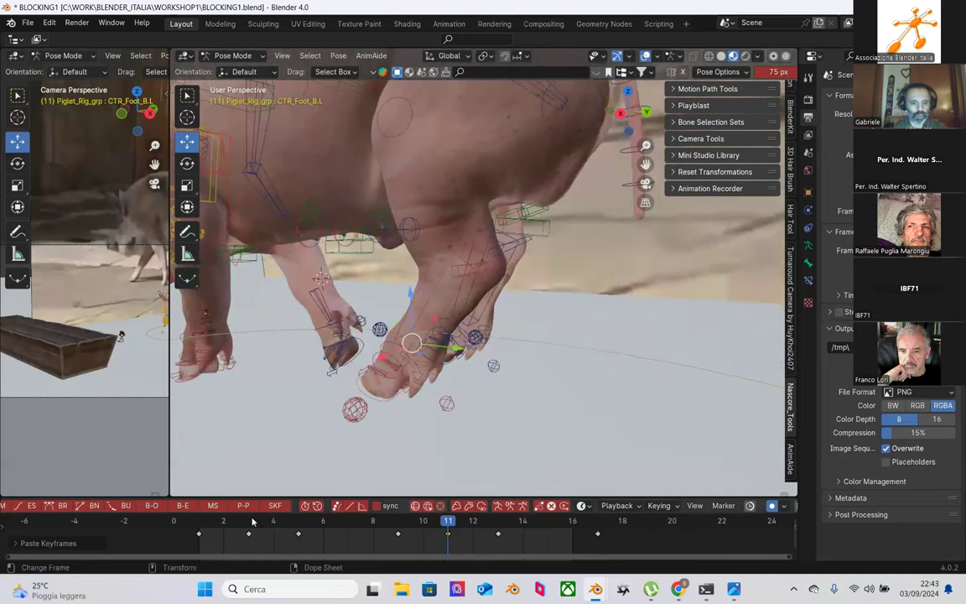
pyautogui.click(248, 520)
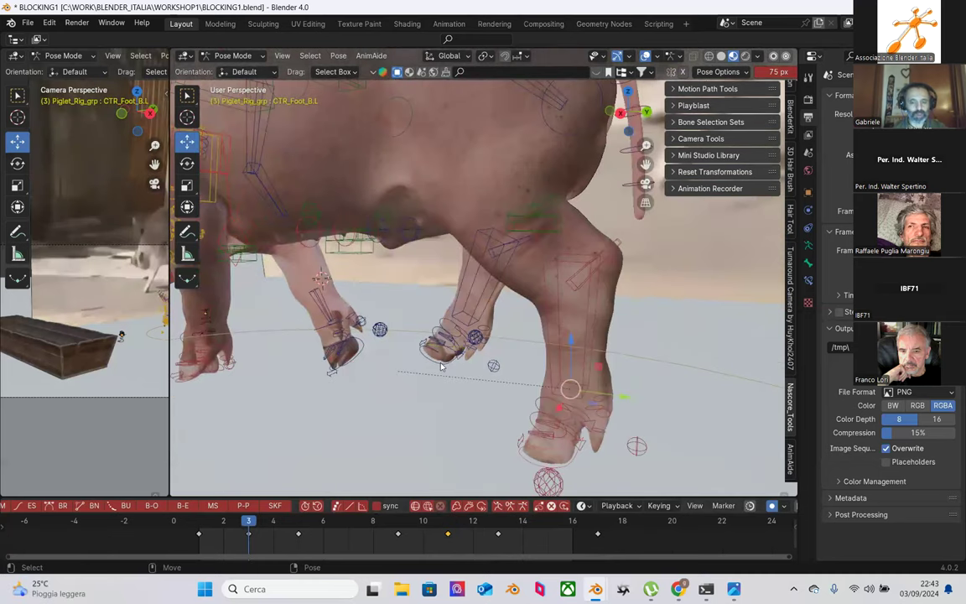
pyautogui.click(445, 522)
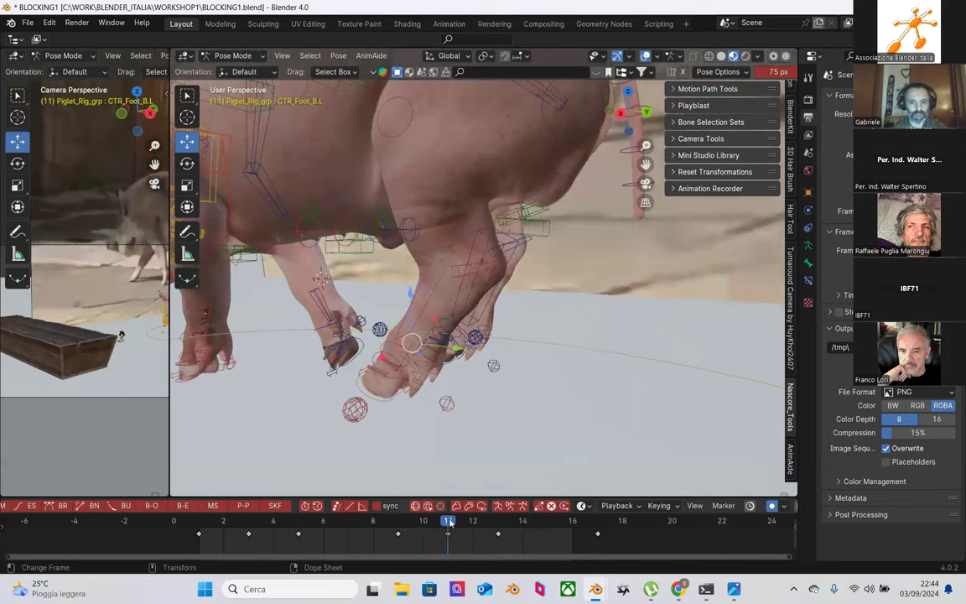
pyautogui.click(250, 522)
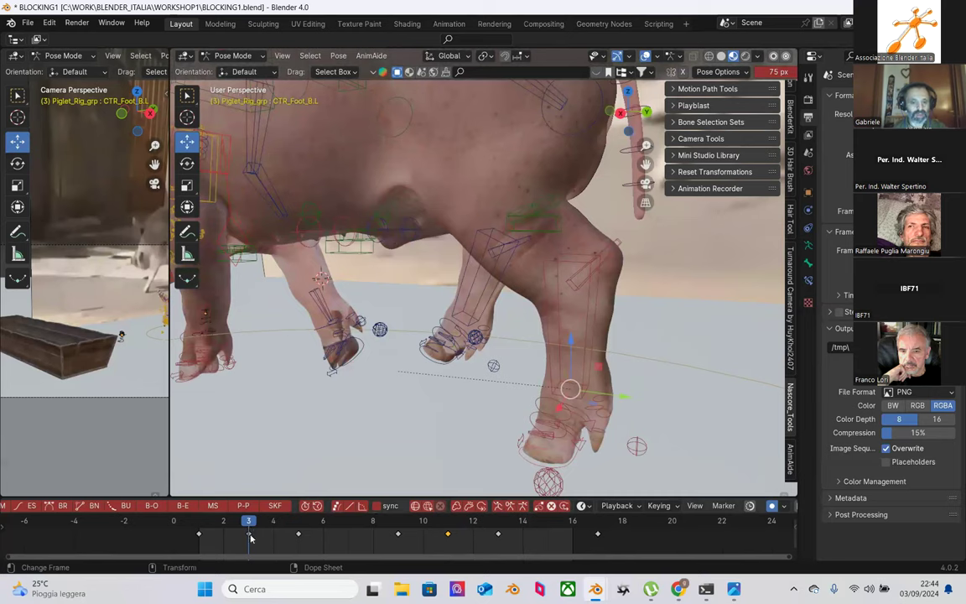
pyautogui.rightClick(250, 537)
pyautogui.click(224, 410)
pyautogui.click(449, 524)
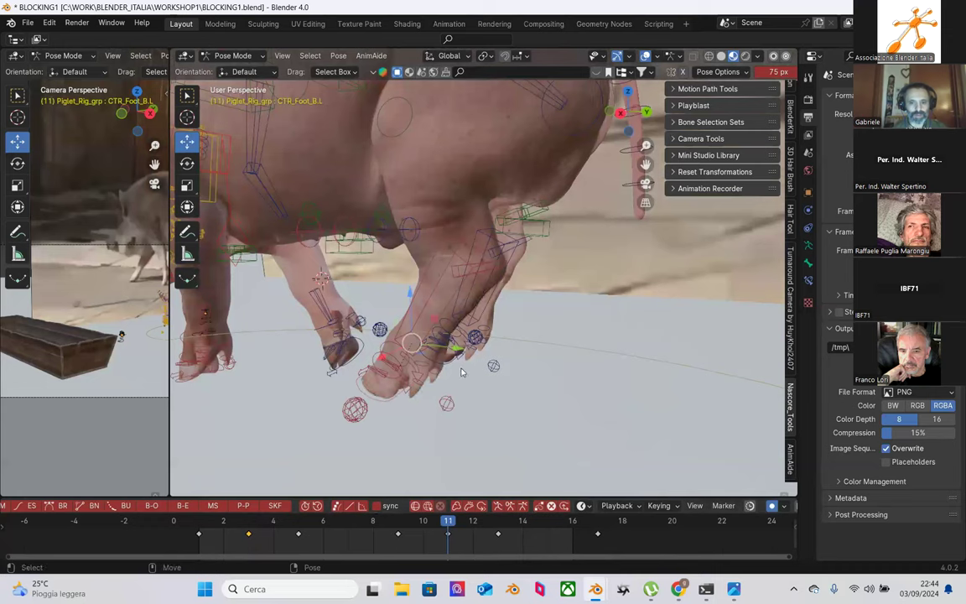
pyautogui.click(438, 360)
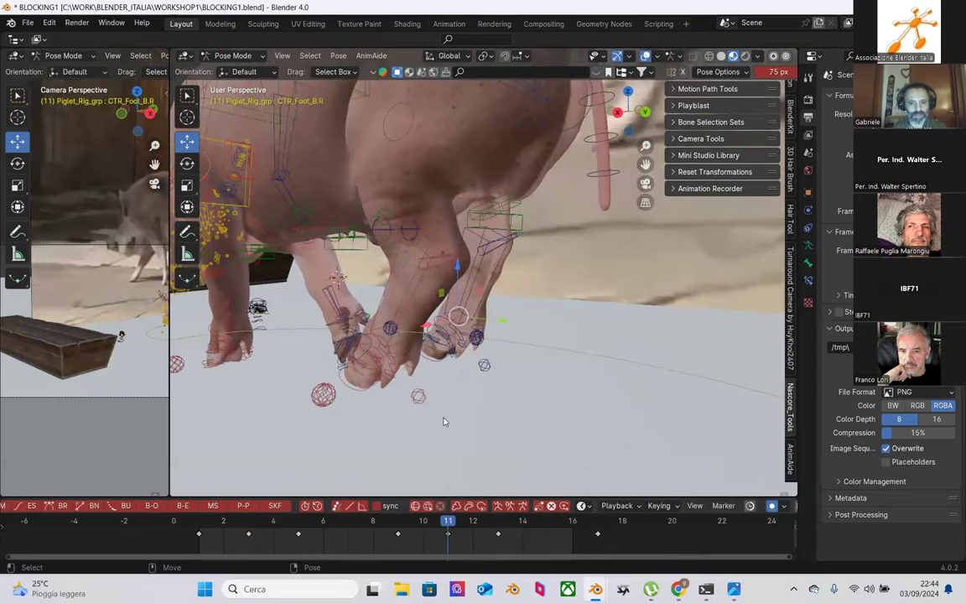
pyautogui.rightClick(448, 537)
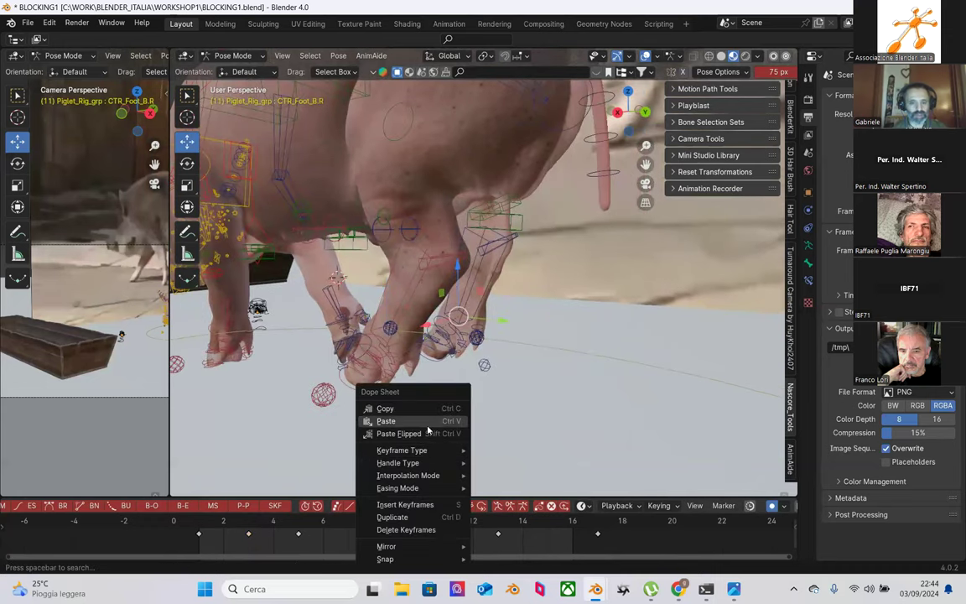
pyautogui.click(426, 419)
pyautogui.moveTo(427, 429); pyautogui.dragTo(551, 373, button='middle')
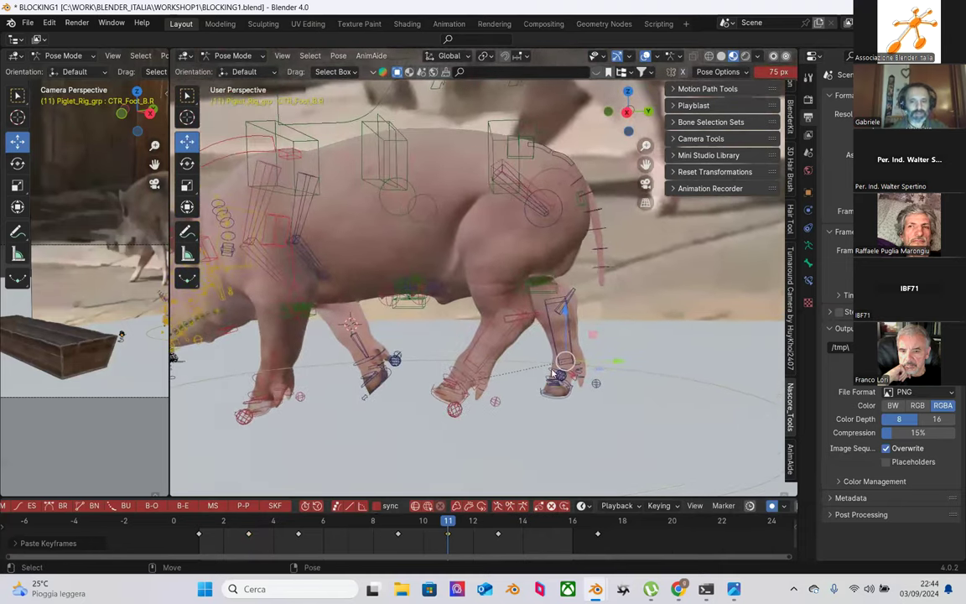
# Step: Shift the rear spine control CTR_spine_b sideways along X at frame 11
pyautogui.click(513, 318)
pyautogui.moveTo(529, 236); pyautogui.dragTo(472, 273, button='middle')
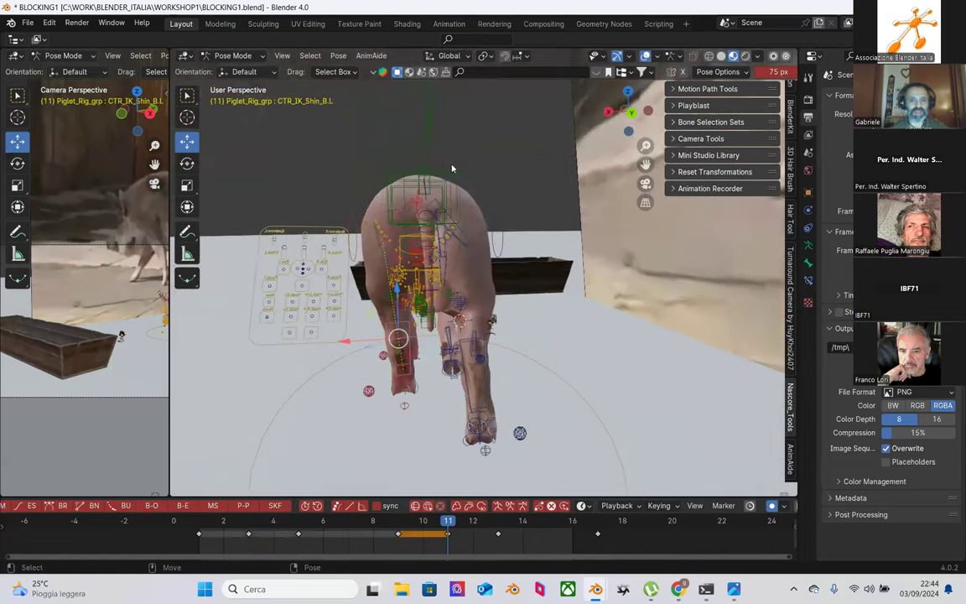
pyautogui.click(411, 197)
pyautogui.moveTo(411, 197); pyautogui.dragTo(386, 206, button='middle')
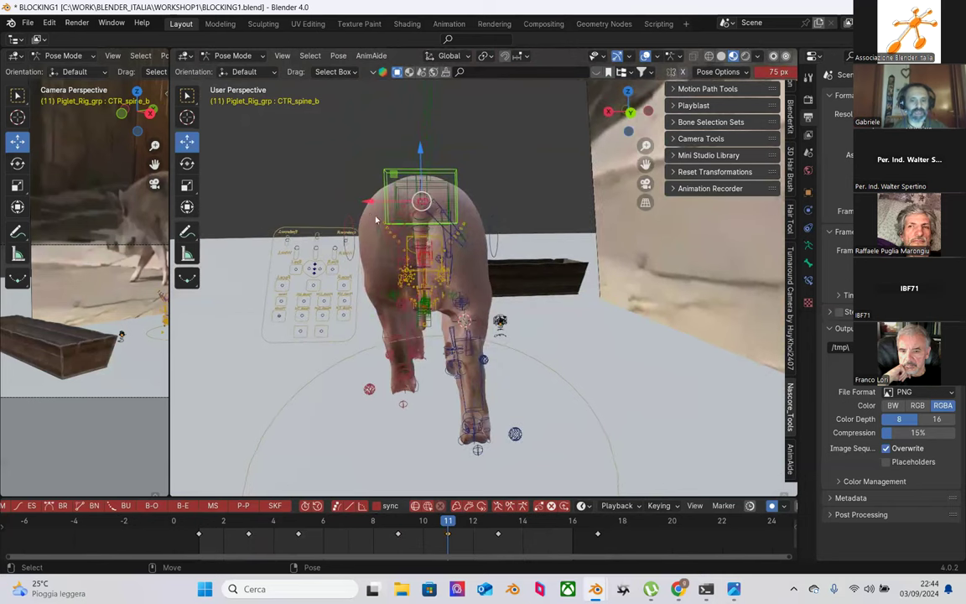
pyautogui.moveTo(369, 209); pyautogui.dragTo(391, 211)
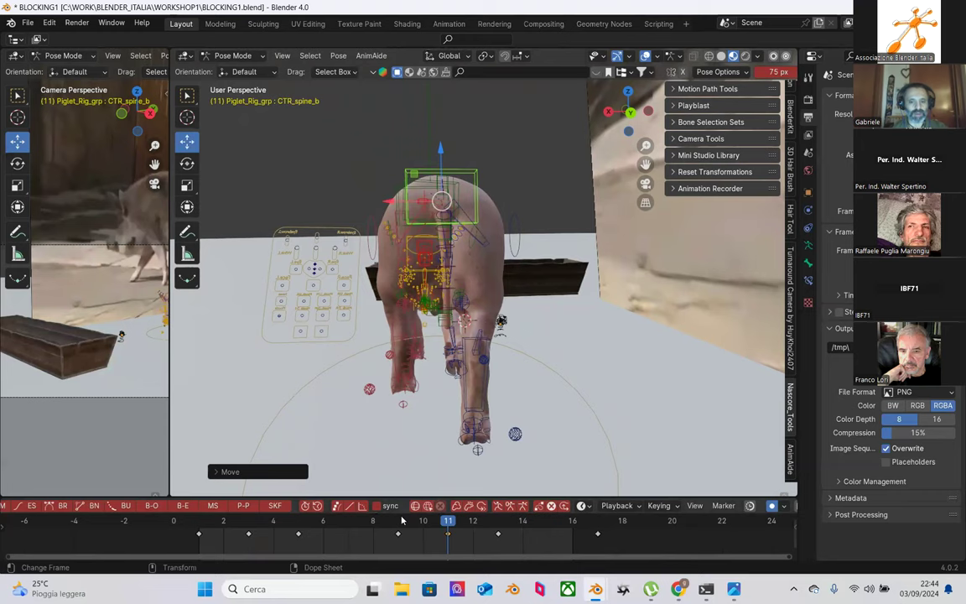
pyautogui.moveTo(403, 521); pyautogui.dragTo(448, 521)
# Step: Paste the copied keyframes onto the front foot controls at frame 11
pyautogui.moveTo(235, 395); pyautogui.dragTo(606, 379, button='middle')
pyautogui.scroll(4, 545, 373)
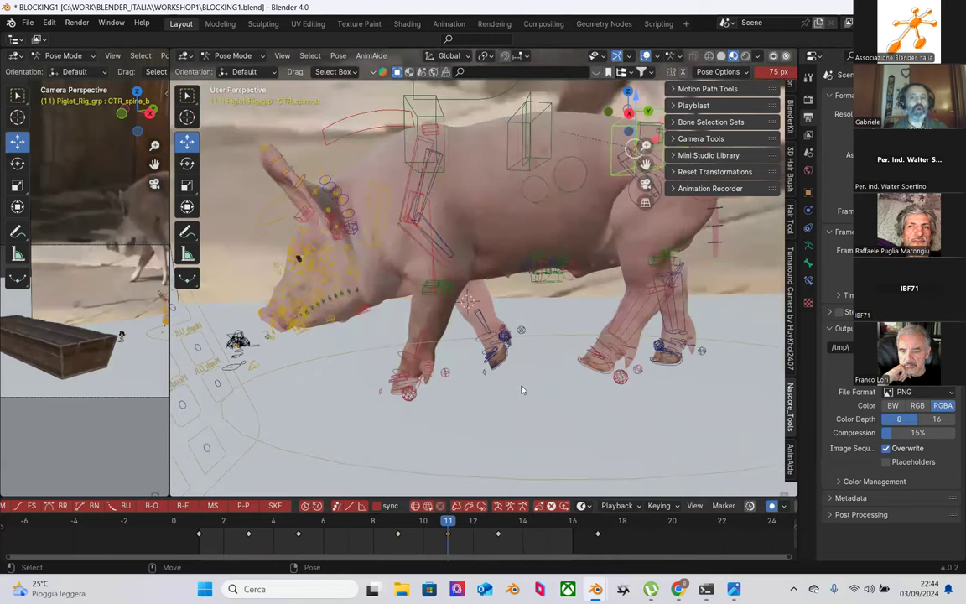
pyautogui.scroll(2, 517, 384)
pyautogui.click(498, 379)
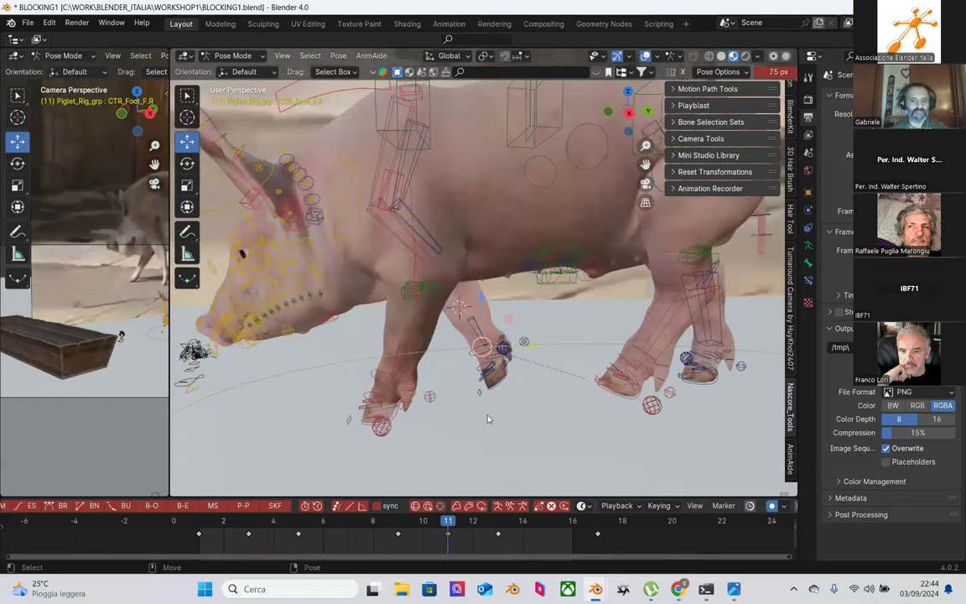
pyautogui.rightClick(448, 537)
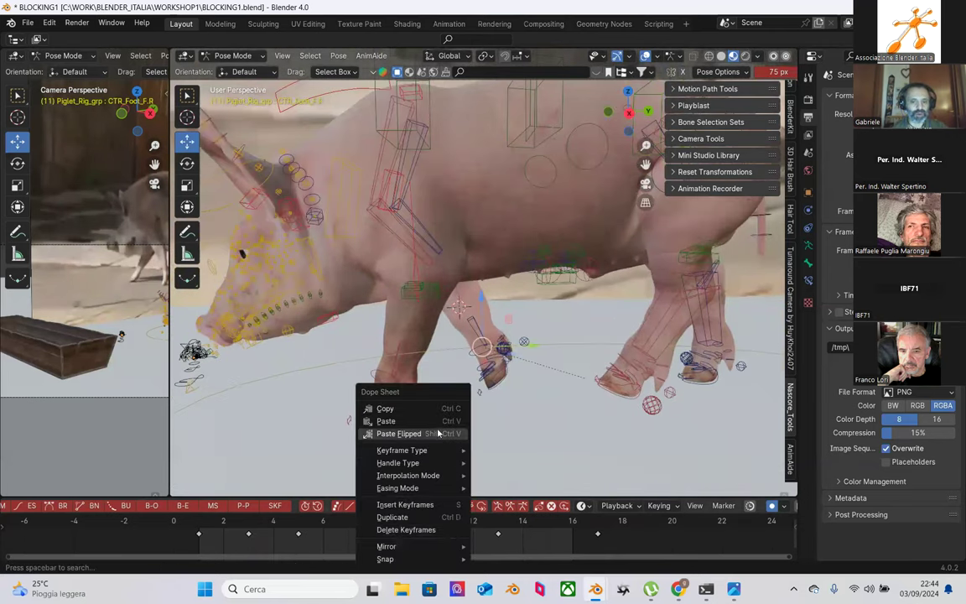
pyautogui.click(397, 419)
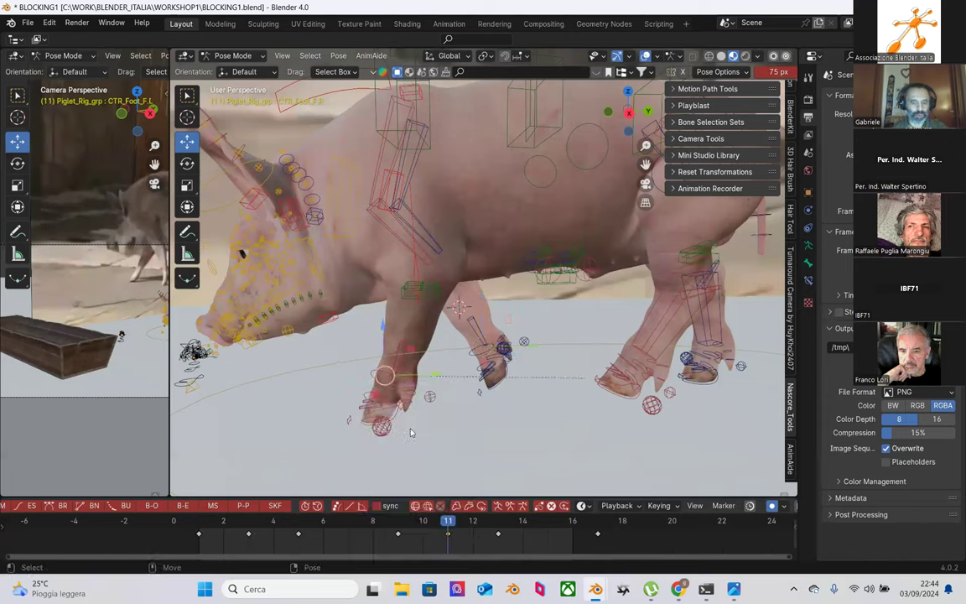
pyautogui.rightClick(449, 541)
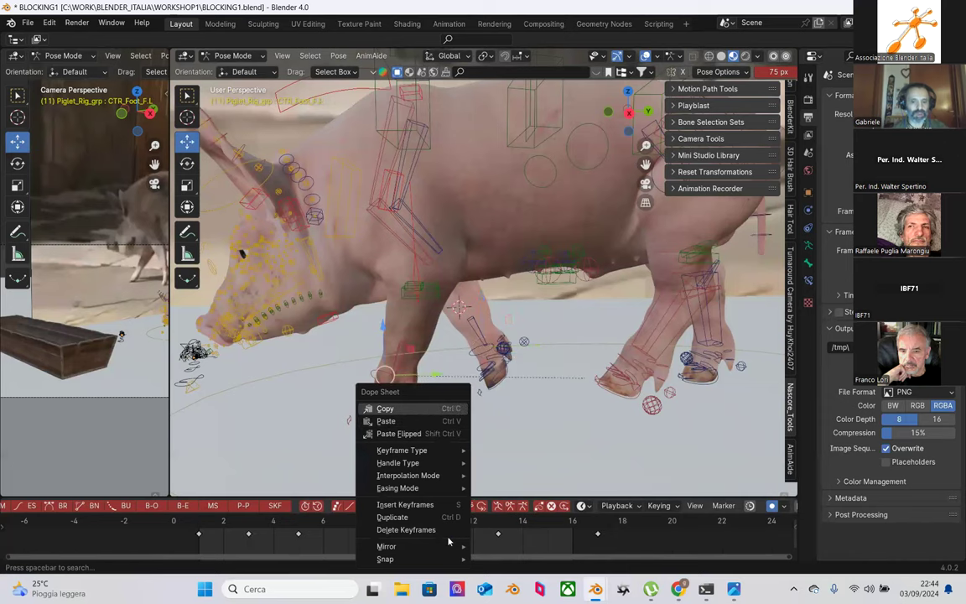
pyautogui.click(437, 427)
# Step: Copy CTR_Foot_F.L's frame 3 pose and paste it onto CTR_Foot_F.R at frame 11
pyautogui.moveTo(469, 410); pyautogui.dragTo(531, 388, button='middle')
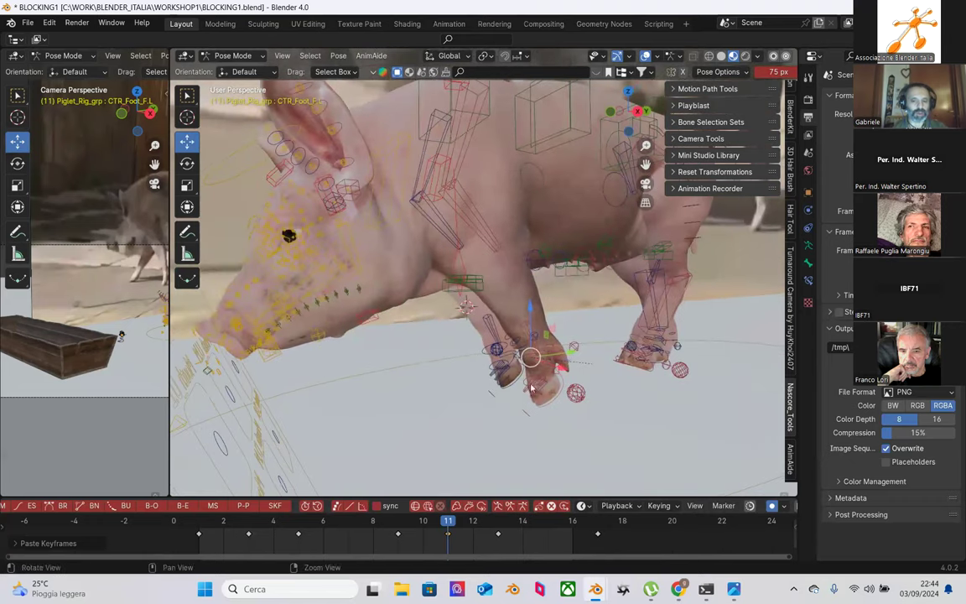
pyautogui.click(249, 522)
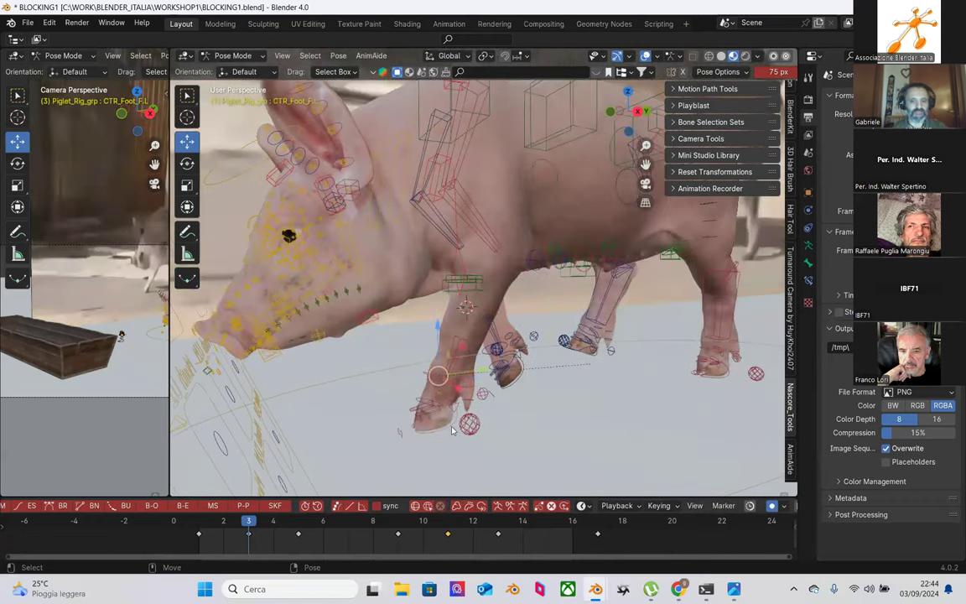
pyautogui.rightClick(249, 535)
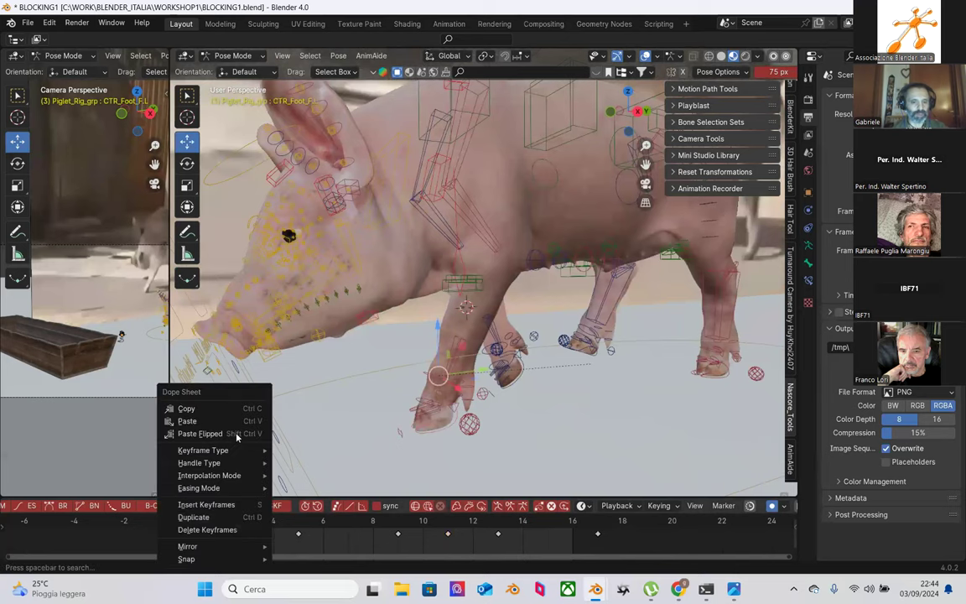
pyautogui.click(232, 384)
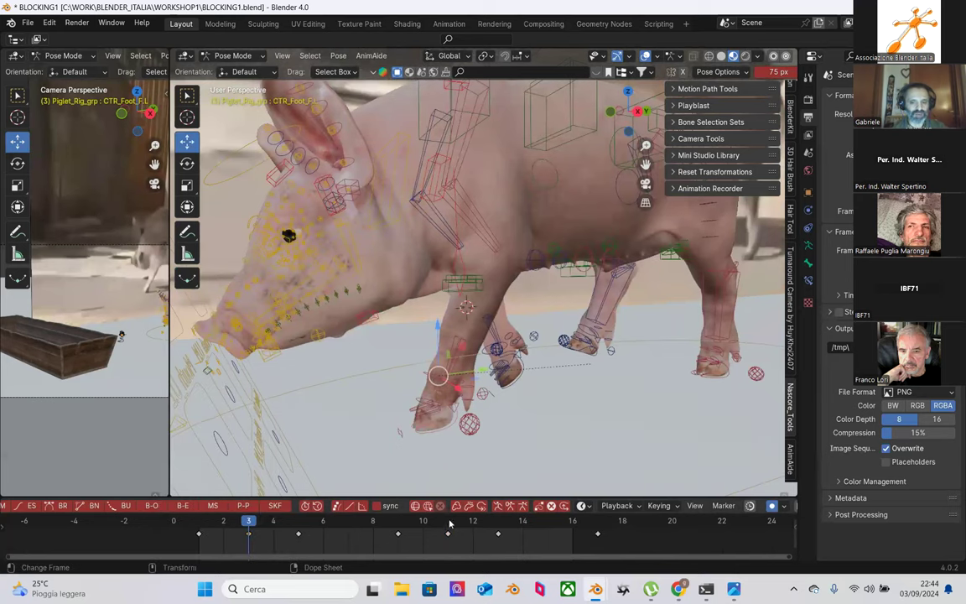
pyautogui.click(449, 523)
pyautogui.click(499, 350)
pyautogui.rightClick(408, 528)
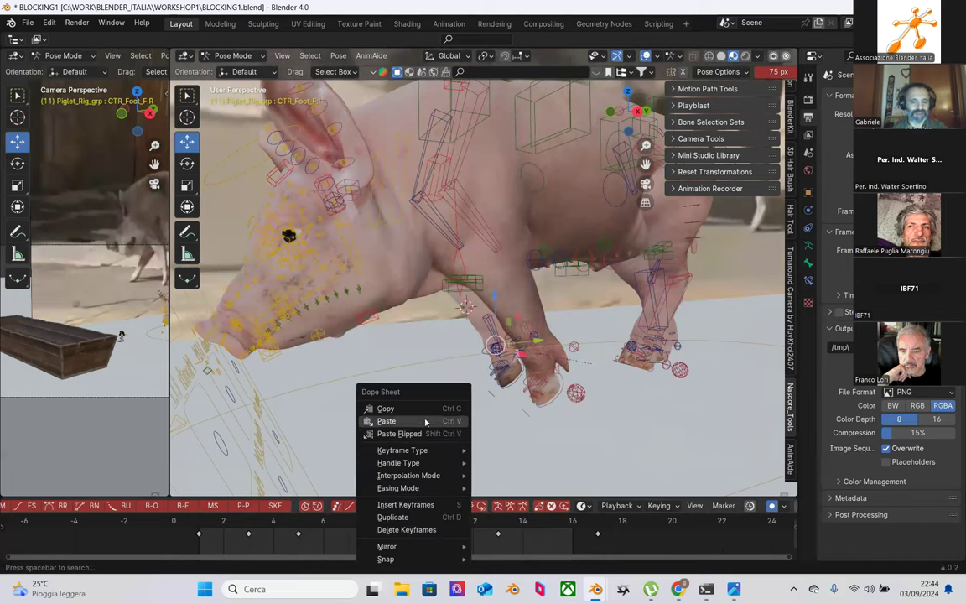
pyautogui.click(386, 421)
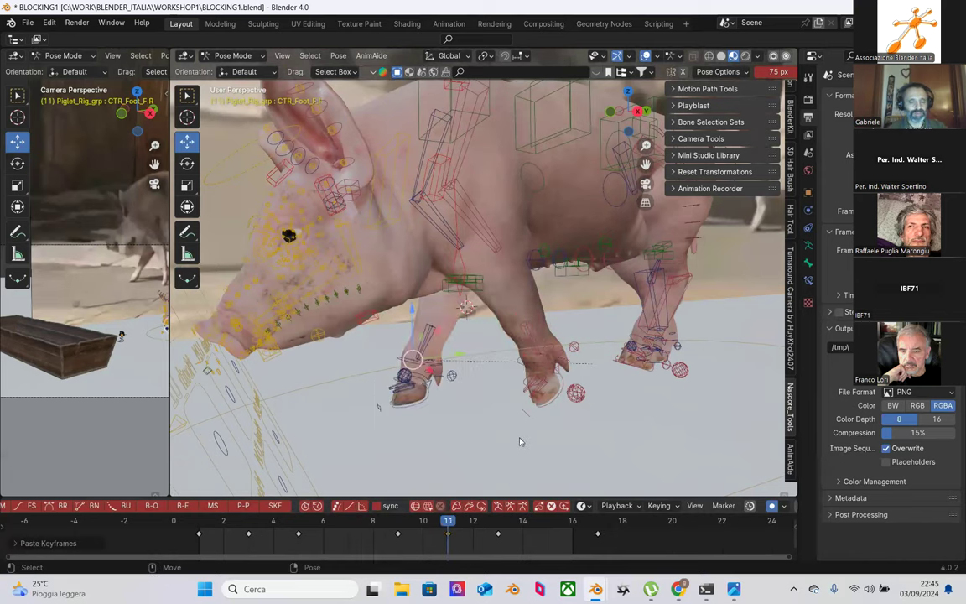
# Step: Nudge the front spine control CTR_spine_f slightly with G
pyautogui.moveTo(497, 271); pyautogui.dragTo(494, 209, button='middle')
pyautogui.click(494, 209)
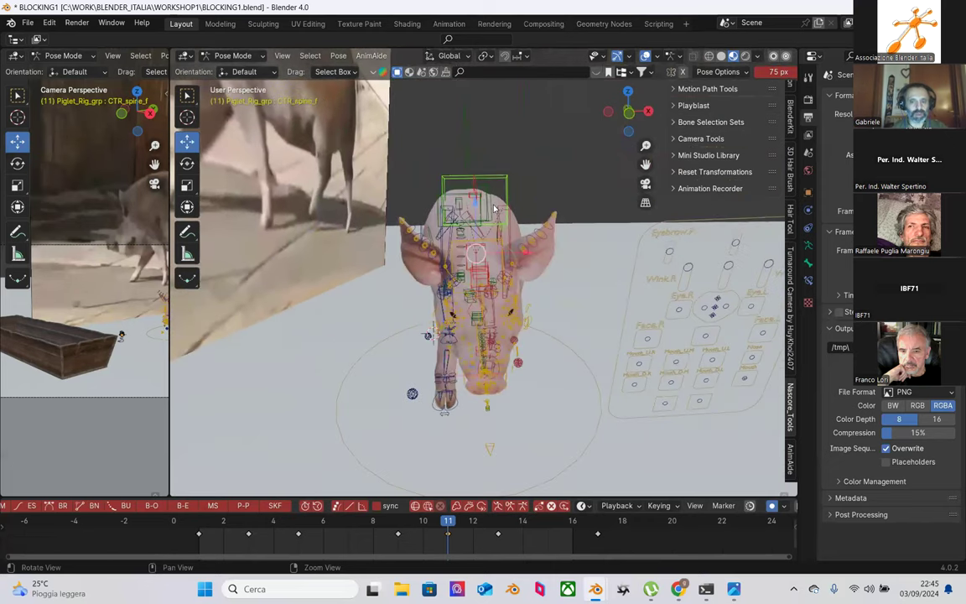
pyautogui.press('g')
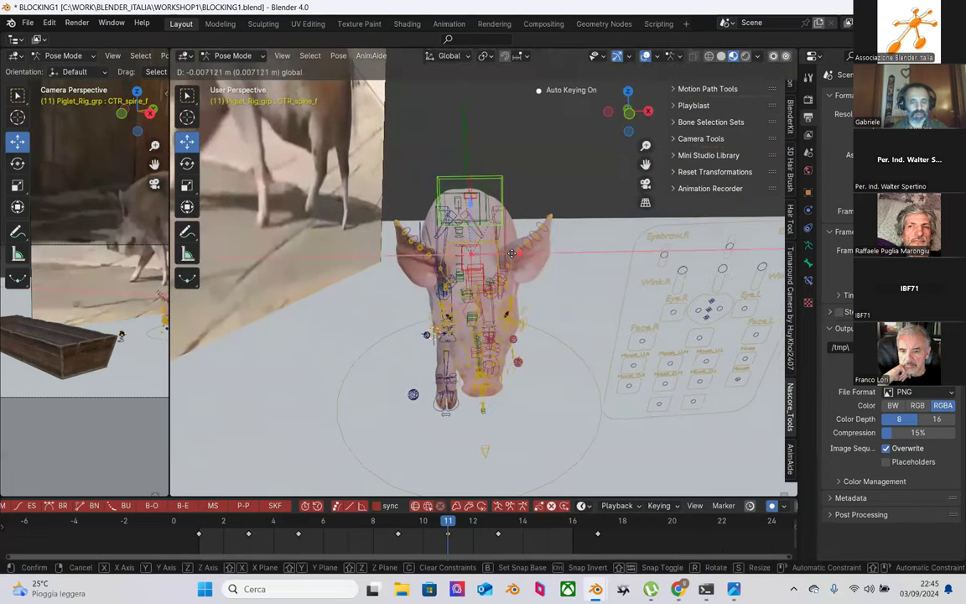
pyautogui.click(509, 253)
pyautogui.moveTo(510, 253); pyautogui.dragTo(449, 323, button='middle')
pyautogui.scroll(3, 460, 350)
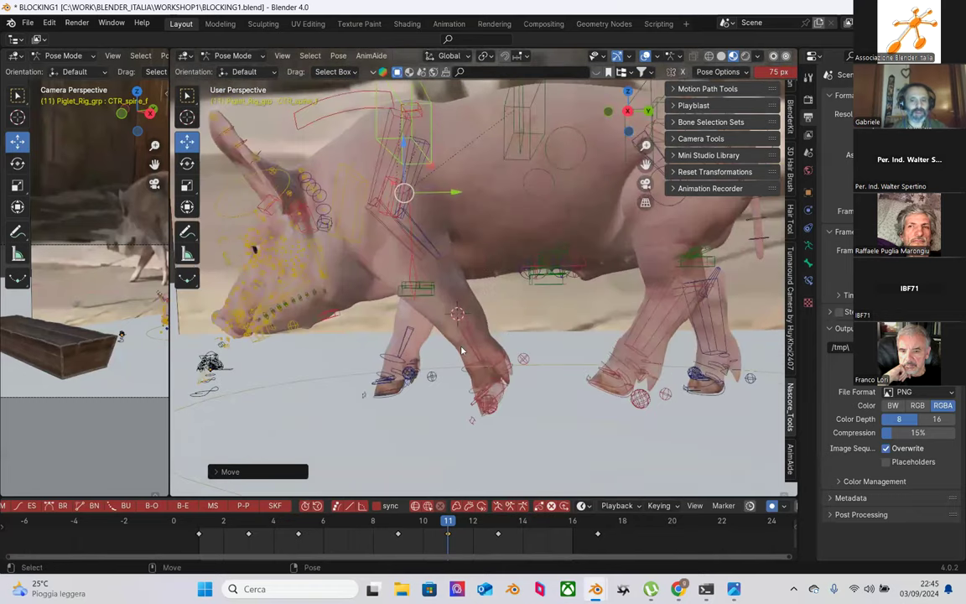
pyautogui.hotkey('ctrl', 'z')
# Step: Rotate the left front shin about 3.7 degrees at frame 11 to bend the foreleg
pyautogui.click(250, 524)
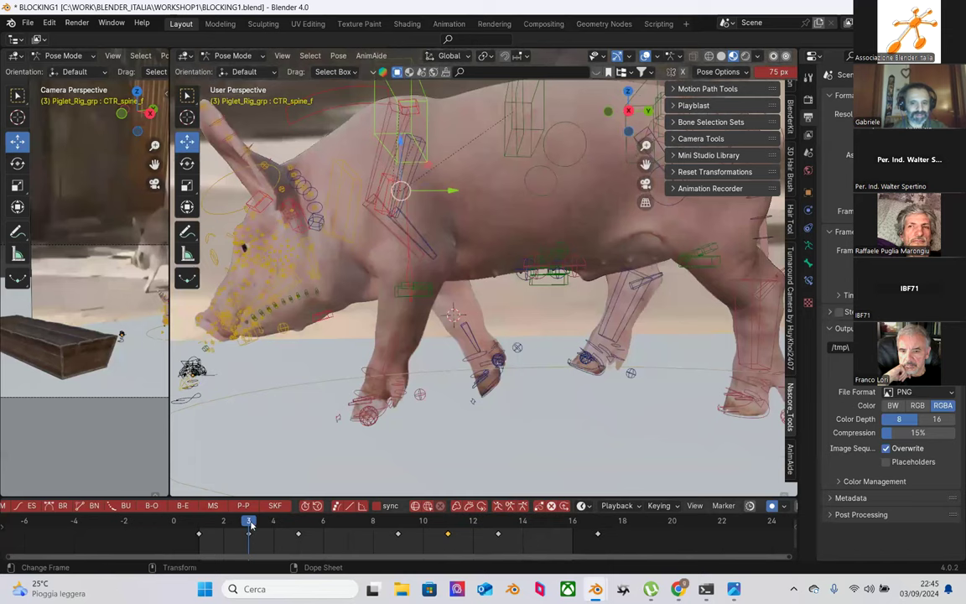
pyautogui.click(440, 524)
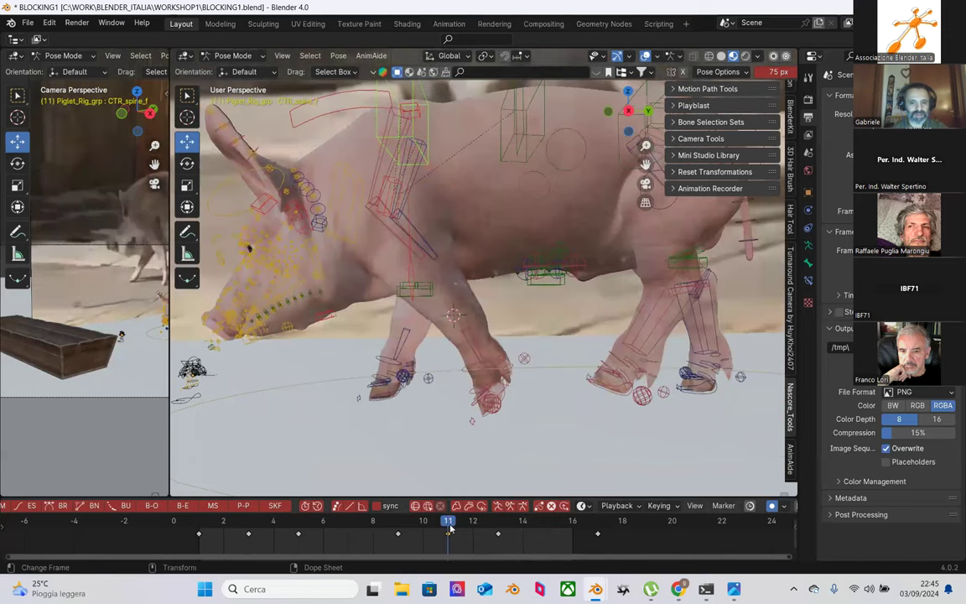
pyautogui.click(477, 339)
pyautogui.press('e')
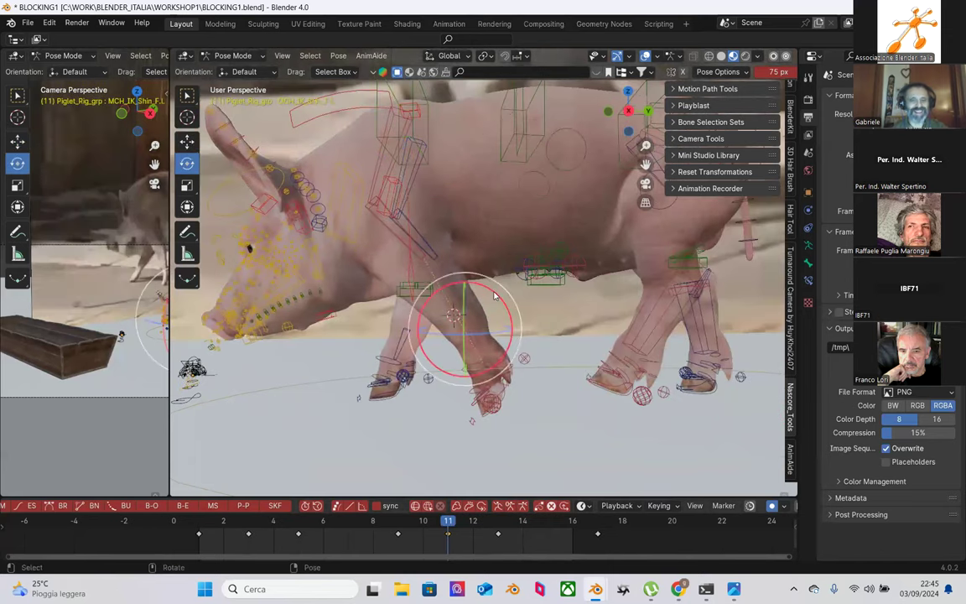
pyautogui.moveTo(495, 294); pyautogui.dragTo(491, 291)
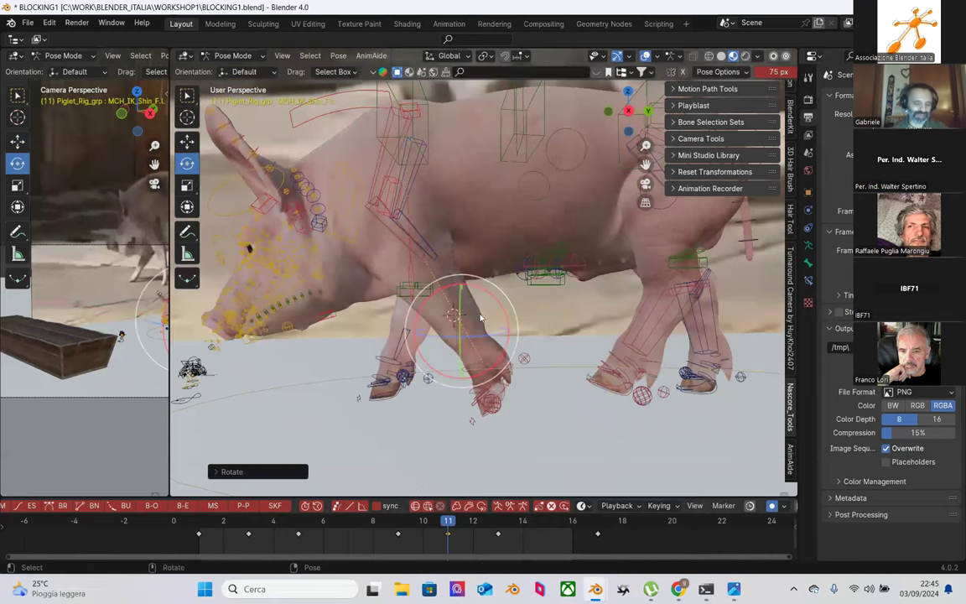
pyautogui.moveTo(491, 291); pyautogui.dragTo(473, 280, button='middle')
# Step: Try lowering the right humerus control, then undo it
pyautogui.click(501, 244)
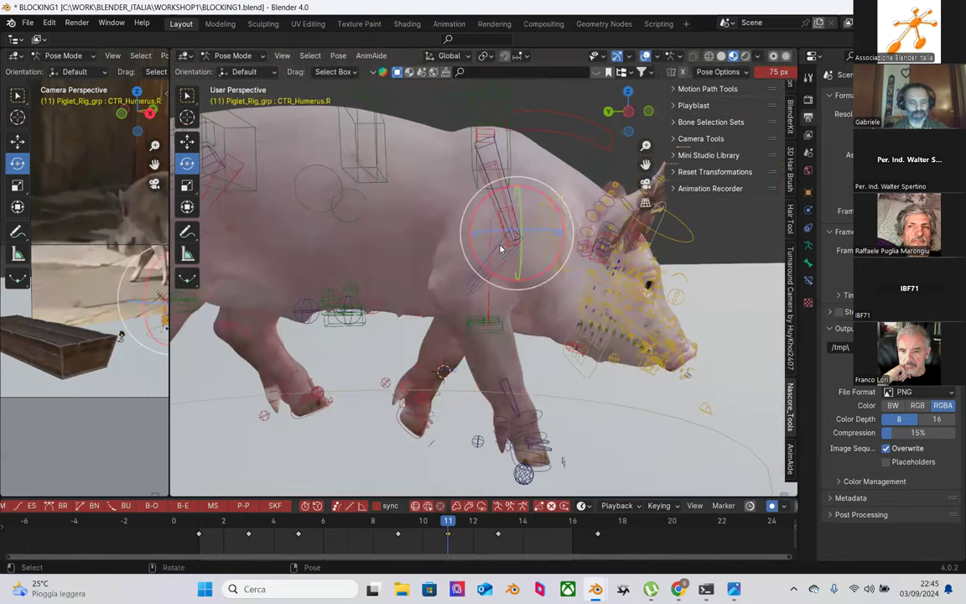
pyautogui.hotkey('shift', 'space')
pyautogui.press('g')
pyautogui.moveTo(514, 195); pyautogui.dragTo(517, 201)
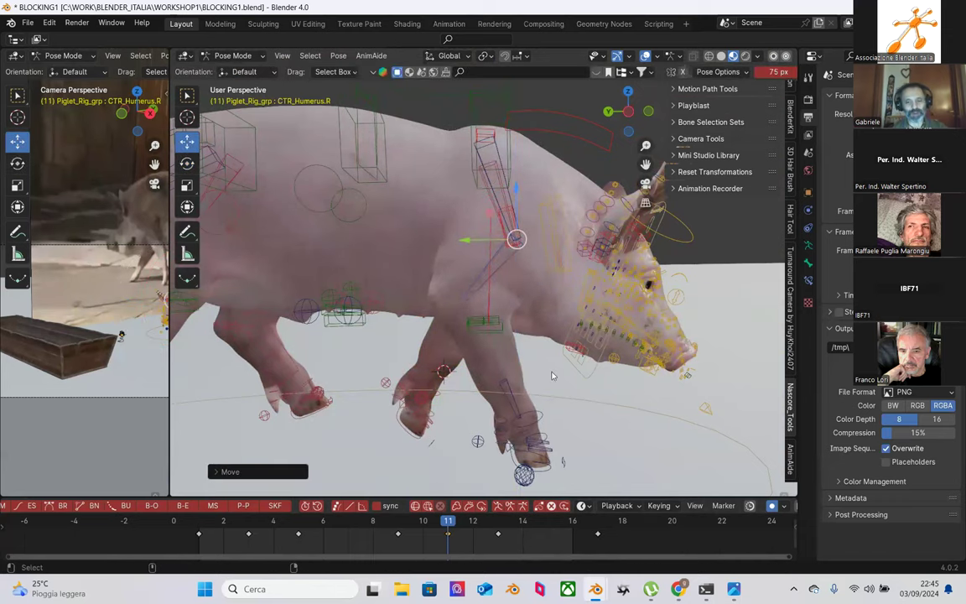
pyautogui.hotkey('ctrl', 'z')
pyautogui.moveTo(529, 380); pyautogui.dragTo(484, 320, button='middle')
# Step: Lower CTR_Shoulder.R along Z at frame 11 and scrub to check the pose
pyautogui.click(472, 158)
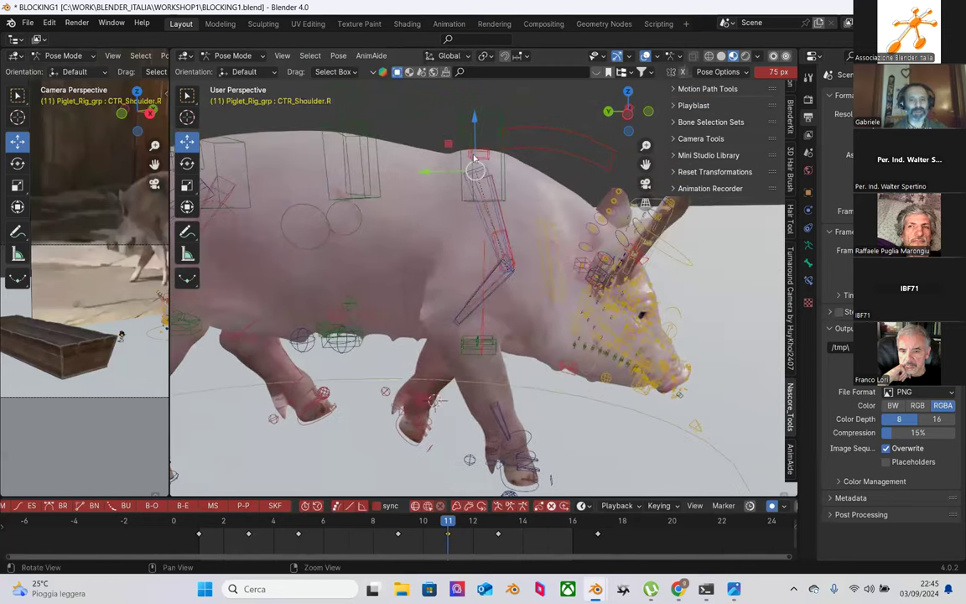
pyautogui.press('g')
pyautogui.press('z')
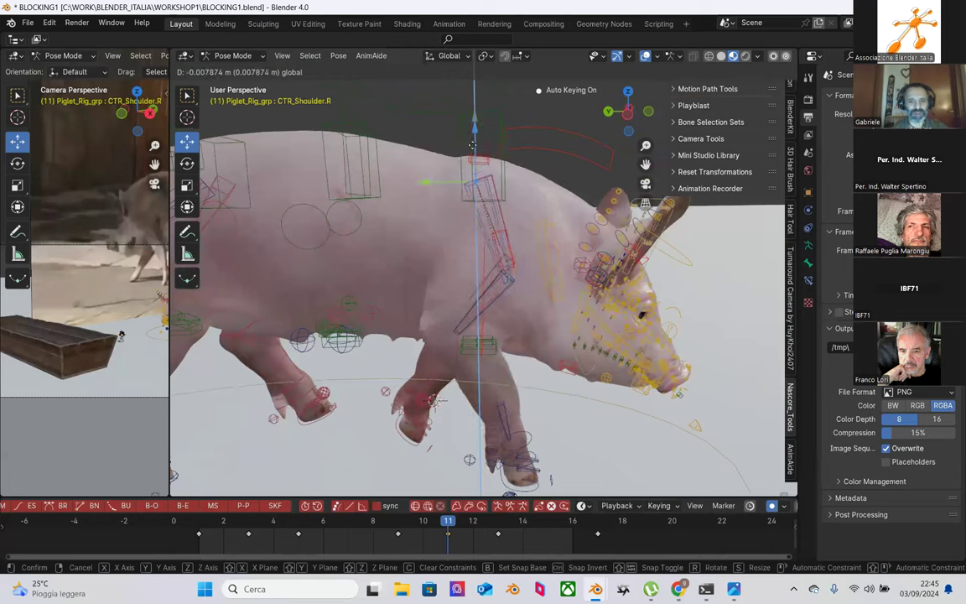
pyautogui.click(472, 168)
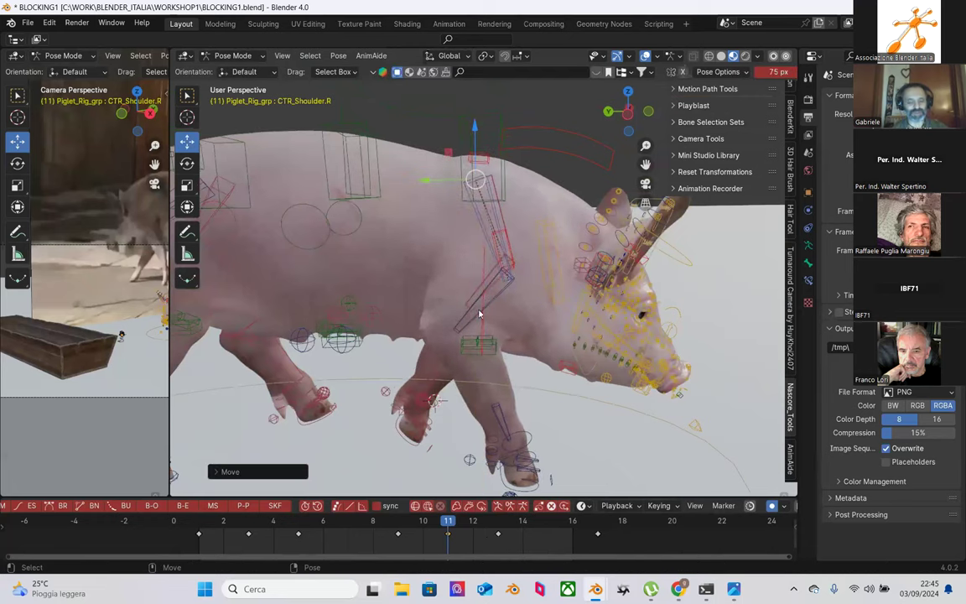
pyautogui.hotkey('ctrl', 'z')
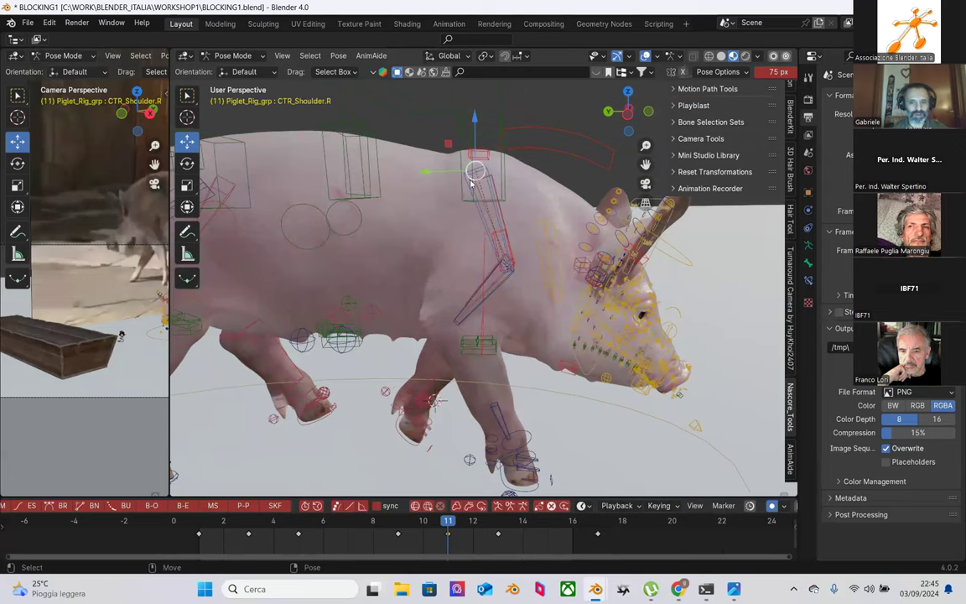
pyautogui.press('g')
pyautogui.press('z')
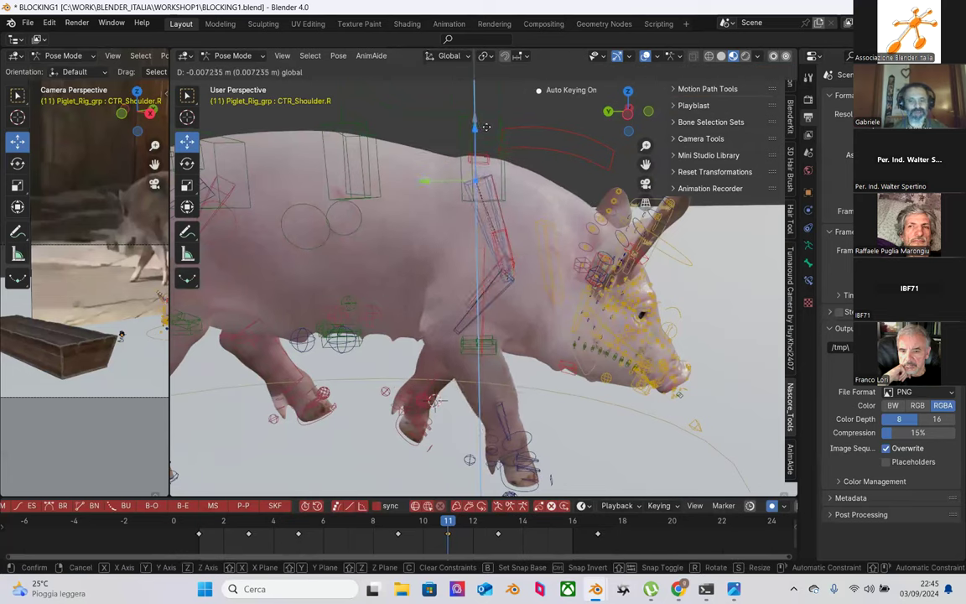
pyautogui.click(478, 164)
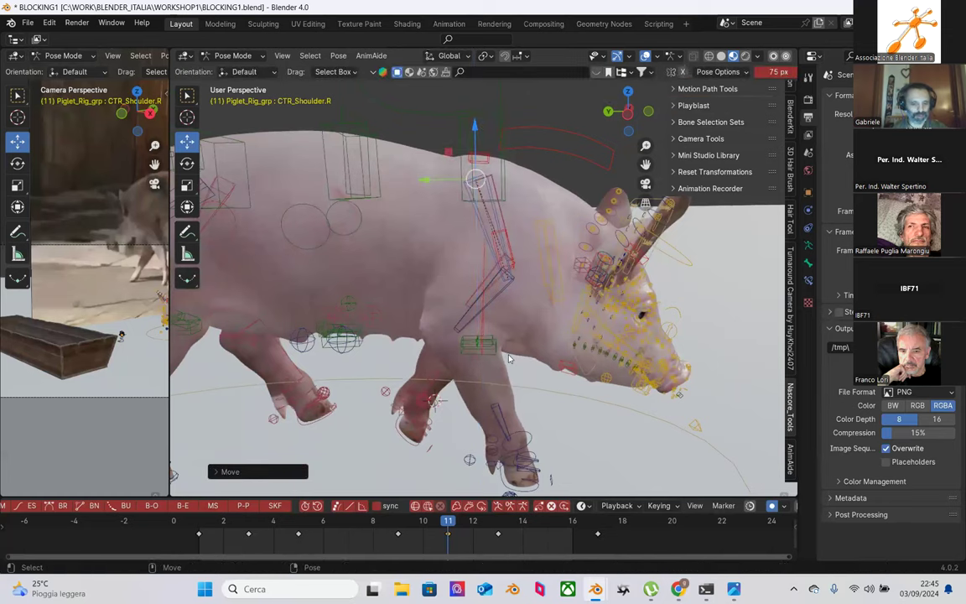
pyautogui.moveTo(445, 281); pyautogui.dragTo(507, 356, button='middle')
pyautogui.moveTo(248, 524); pyautogui.dragTo(446, 513)
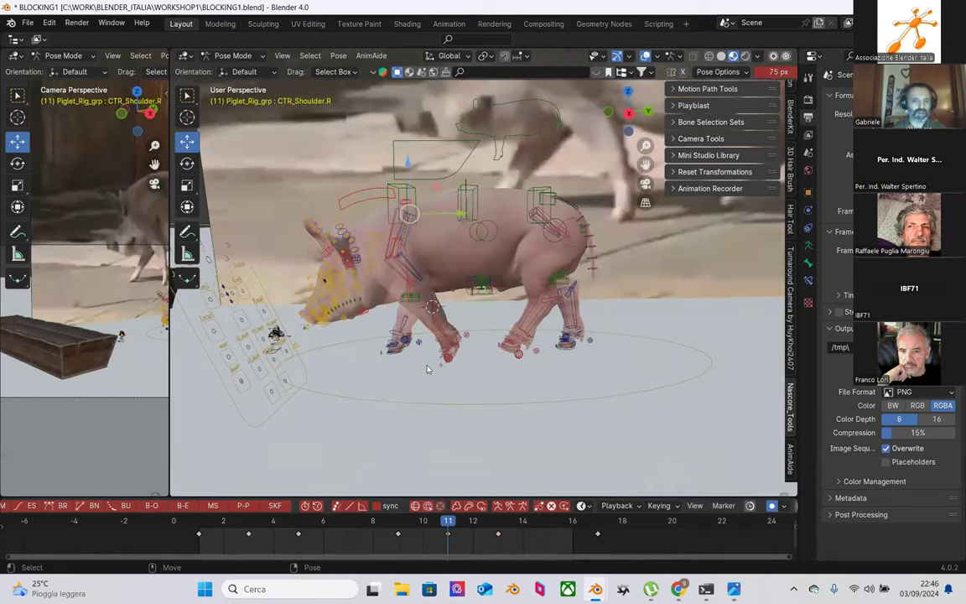
# Step: Move CTR_Shoulder.L vertically, then undo the change
pyautogui.scroll(2, 514, 299)
pyautogui.scroll(3, 469, 268)
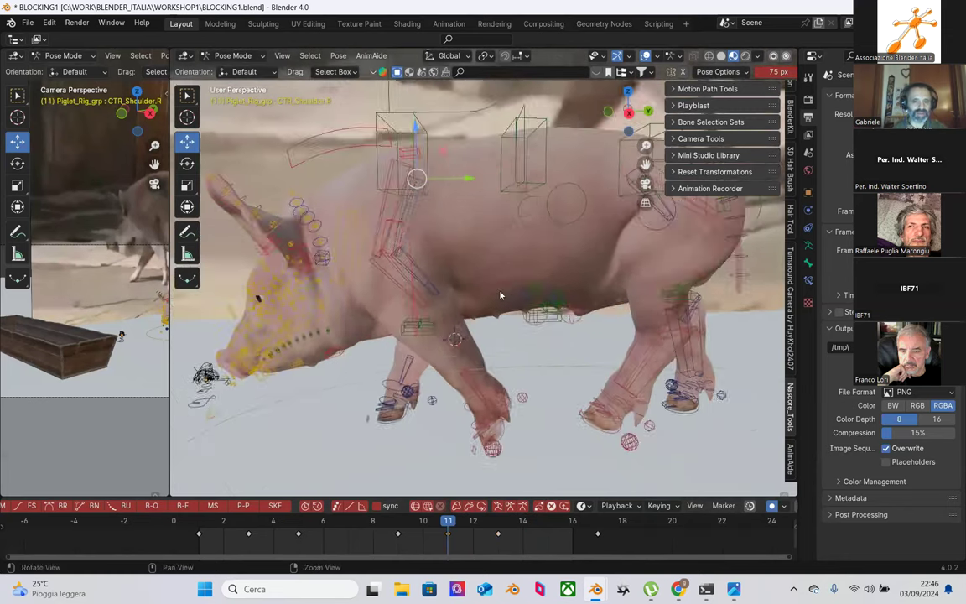
pyautogui.click(444, 226)
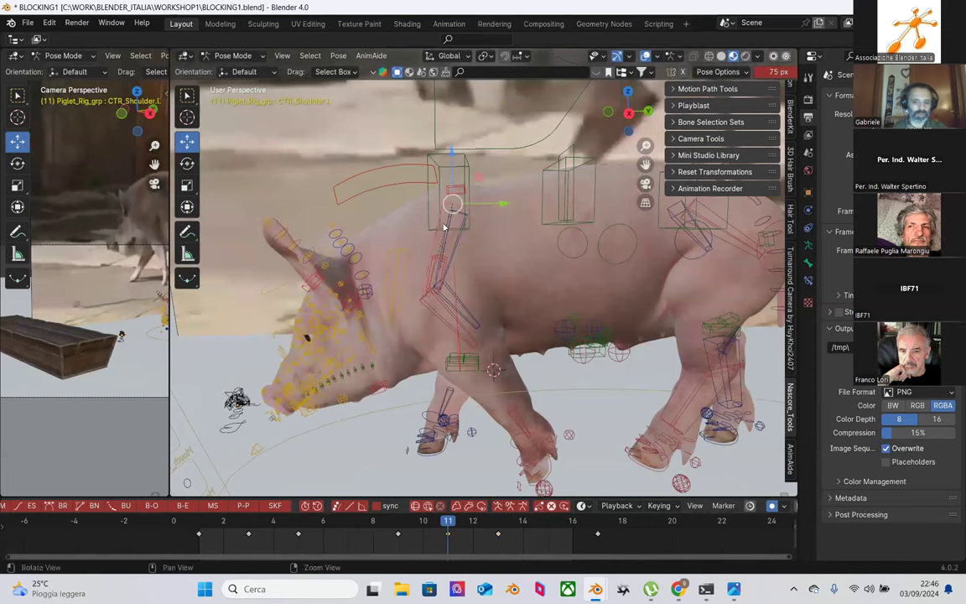
pyautogui.moveTo(453, 156); pyautogui.dragTo(460, 162)
pyautogui.moveTo(460, 162); pyautogui.dragTo(436, 288, button='middle')
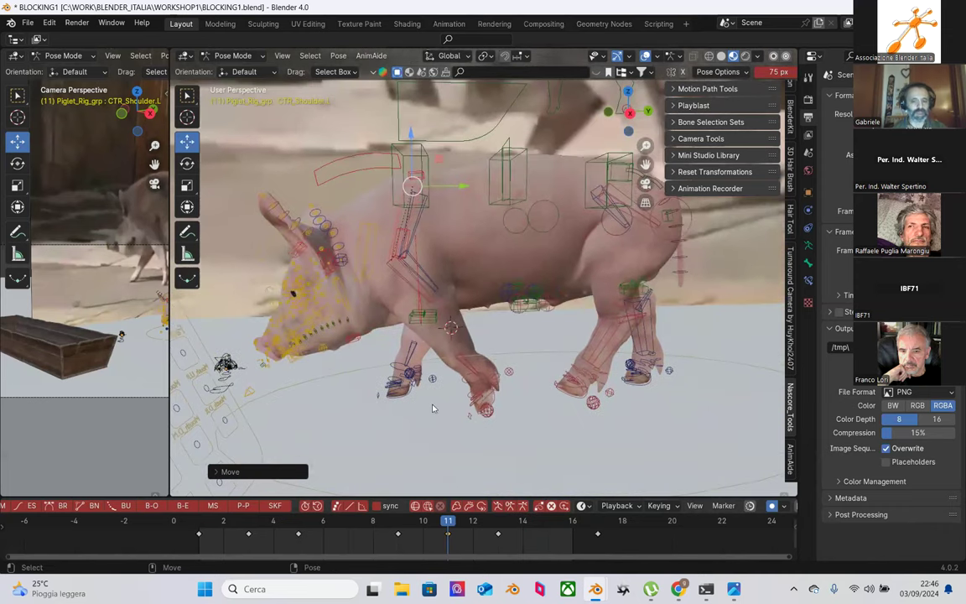
pyautogui.scroll(-4, 316, 210)
pyautogui.hotkey('ctrl', 'z')
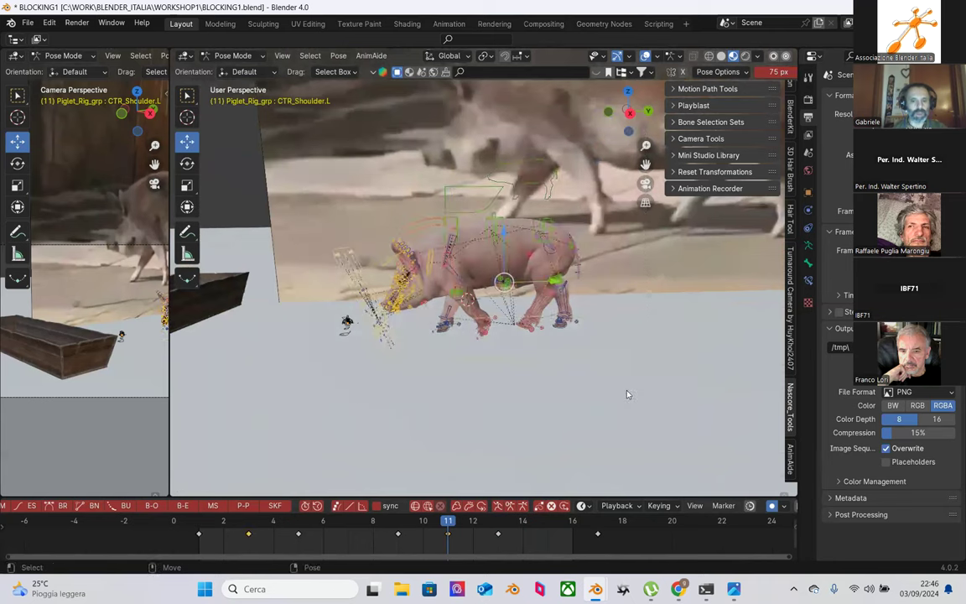
# Step: Scrub from frame 5 and play back the walk cycle to review it
pyautogui.click(298, 526)
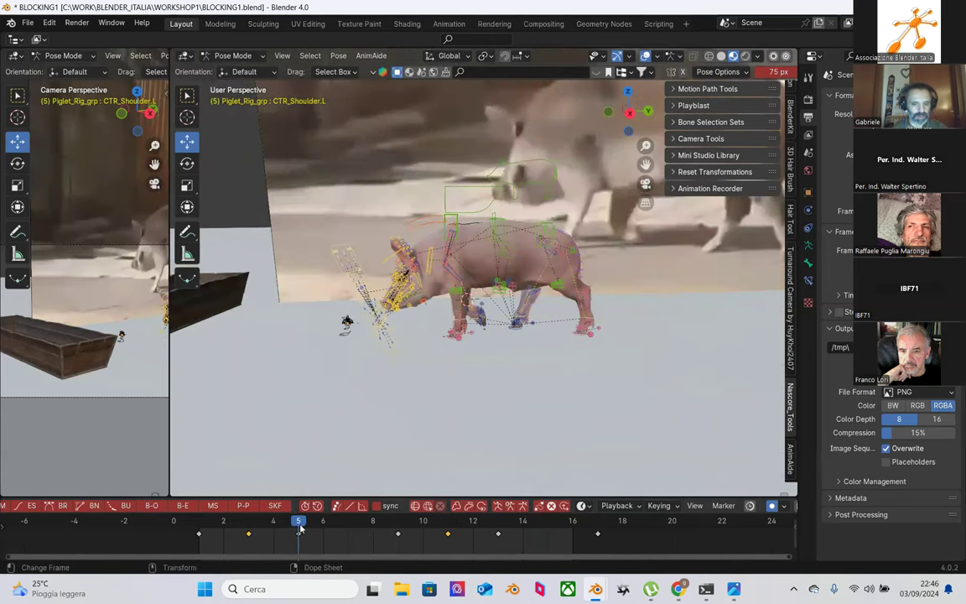
pyautogui.moveTo(304, 528); pyautogui.dragTo(199, 521)
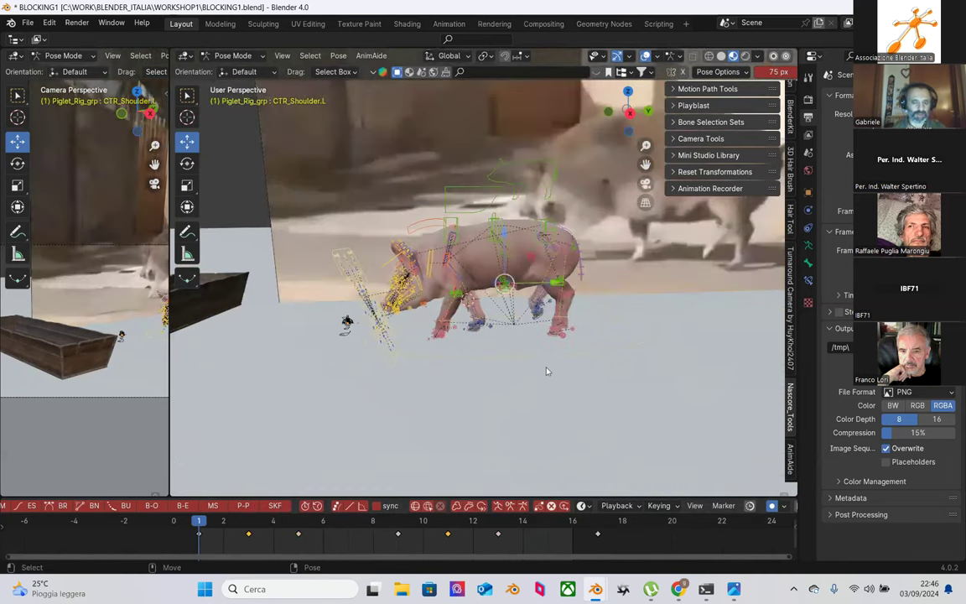
pyautogui.press('space')
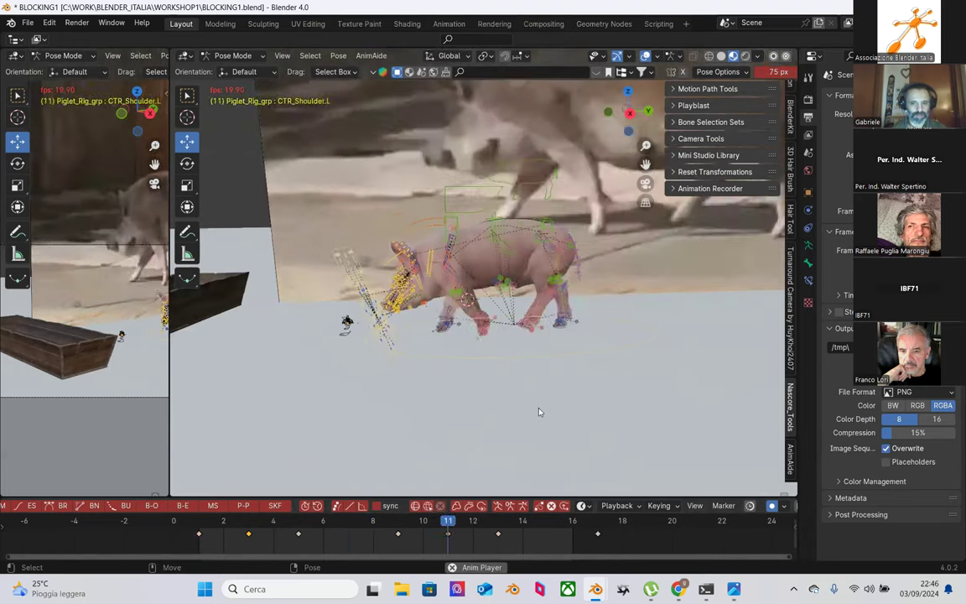
pyautogui.press('space')
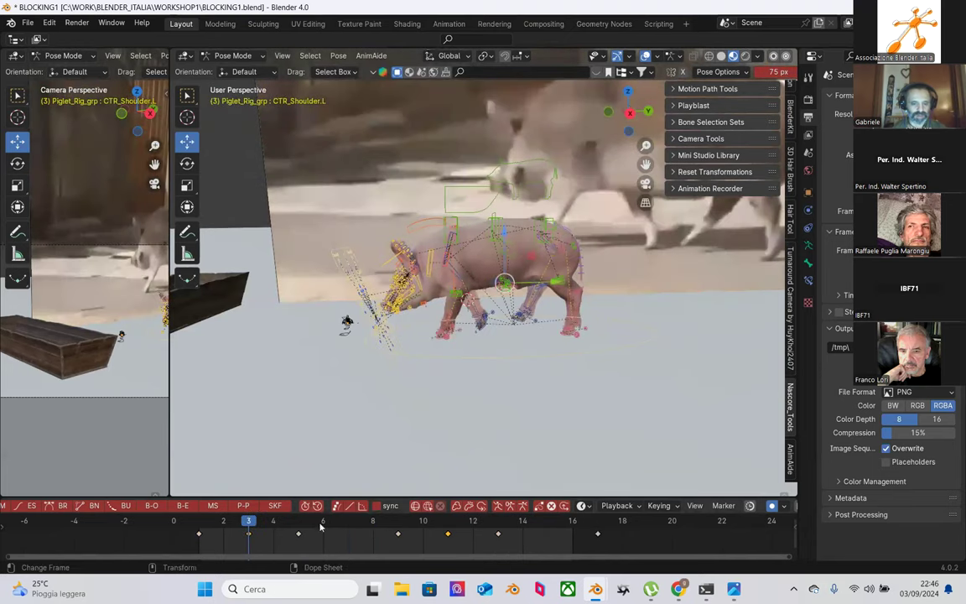
pyautogui.moveTo(316, 522); pyautogui.dragTo(363, 527)
pyautogui.moveTo(420, 530); pyautogui.dragTo(497, 530)
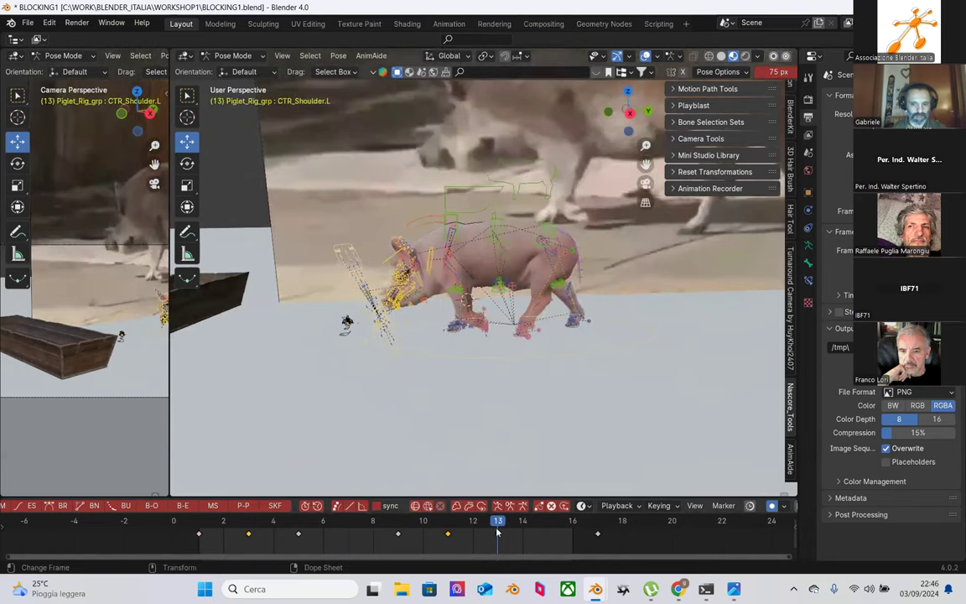
# Step: Select CTR_spine_b, show the left viewport's sidebar, and widen that area
pyautogui.moveTo(561, 425); pyautogui.dragTo(354, 282, button='middle')
pyautogui.click(507, 215)
pyautogui.press('n')
pyautogui.moveTo(169, 319); pyautogui.dragTo(450, 301)
# Step: Turn the left area into a Graph Editor and widen it
pyautogui.click(16, 39)
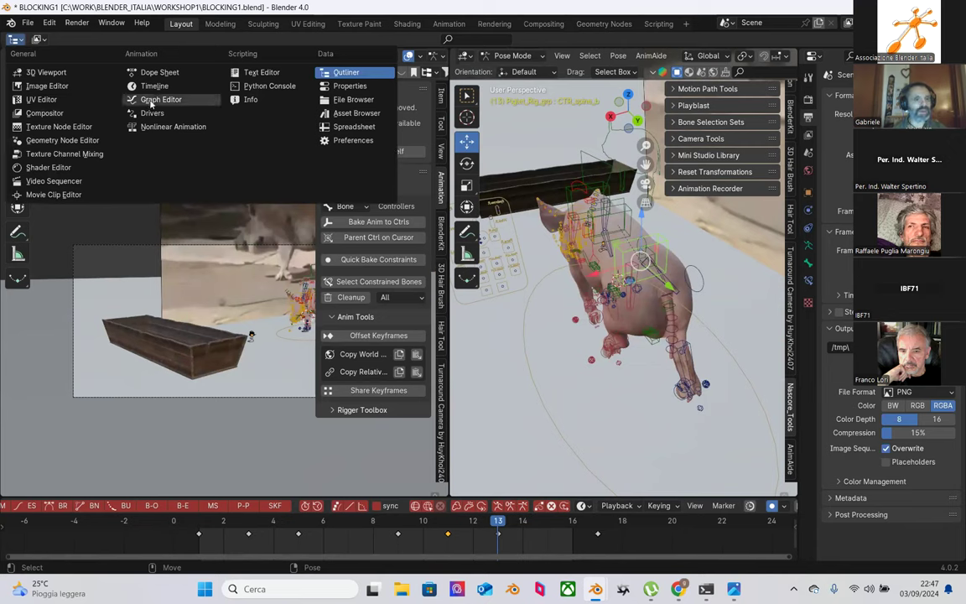
pyautogui.press('Escape')
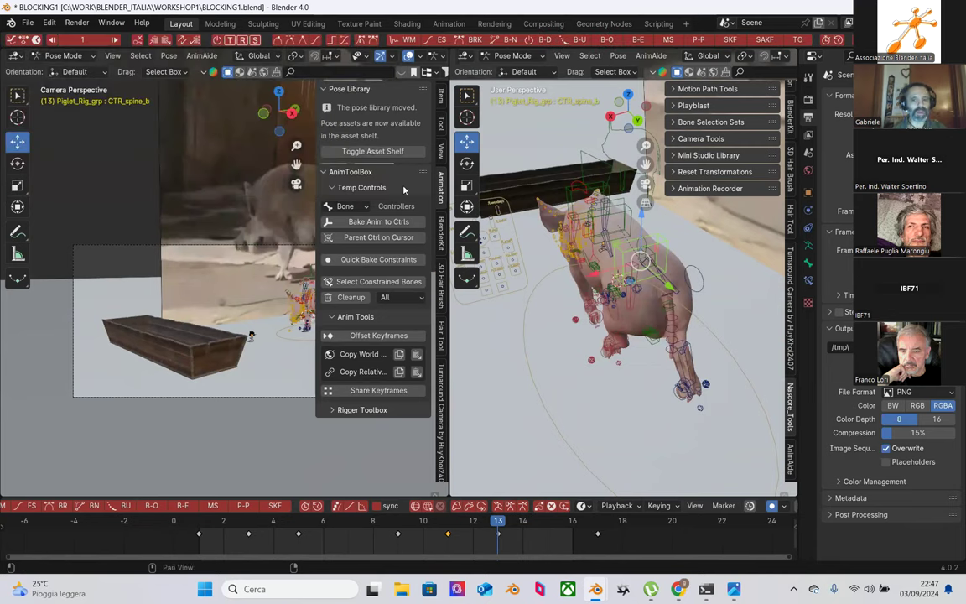
pyautogui.click(20, 57)
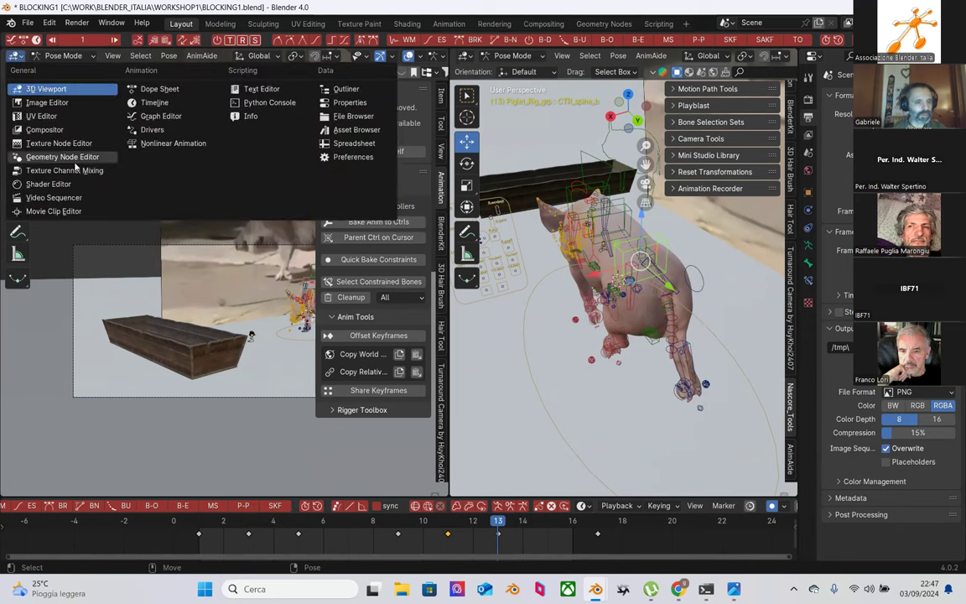
pyautogui.click(155, 118)
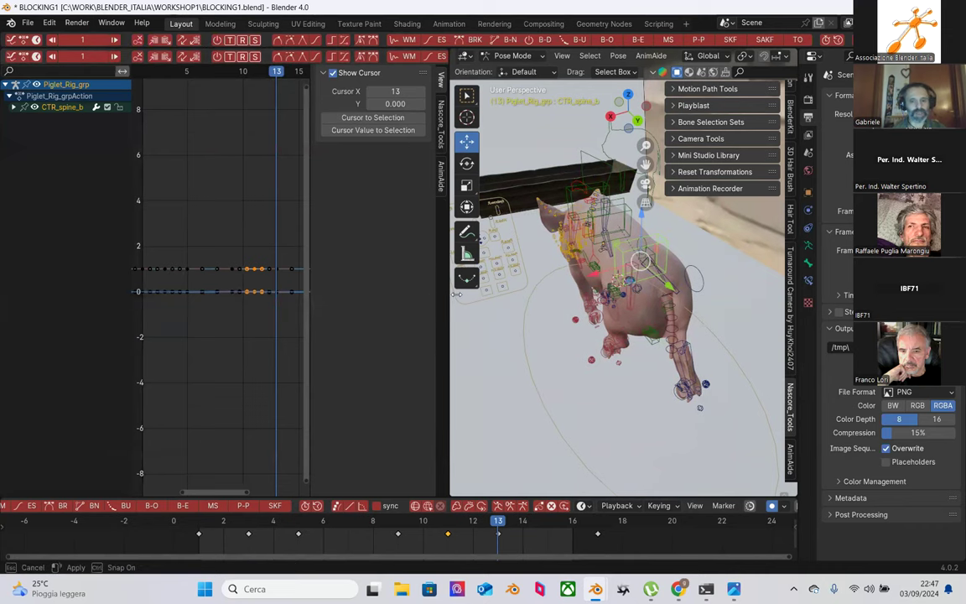
pyautogui.moveTo(449, 298); pyautogui.dragTo(527, 298)
# Step: Expand CTR_spine_b's channels, hide the Y and Z Scale curves, and frame the keys
pyautogui.click(13, 106)
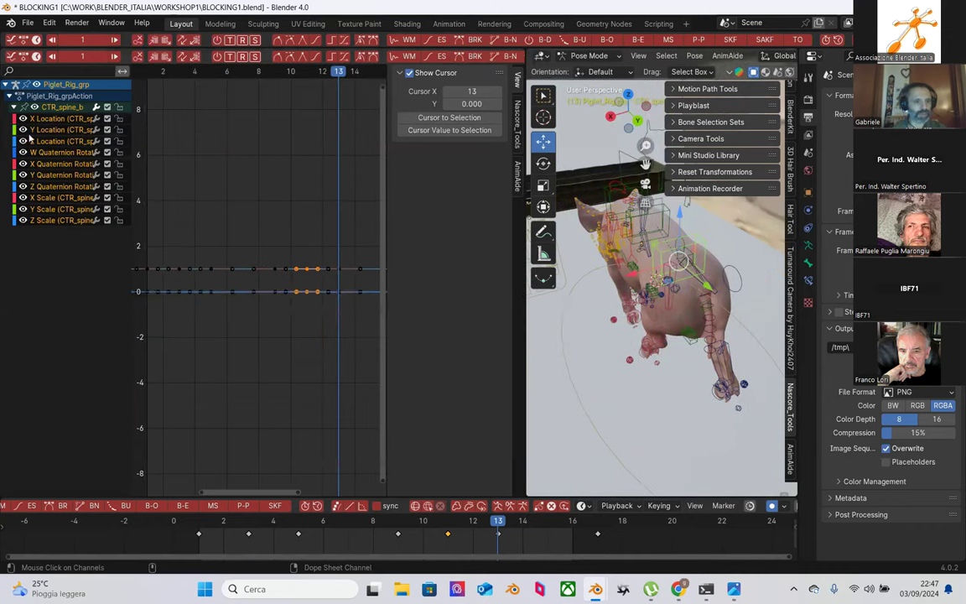
pyautogui.click(47, 132)
pyautogui.scroll(3, 185, 207)
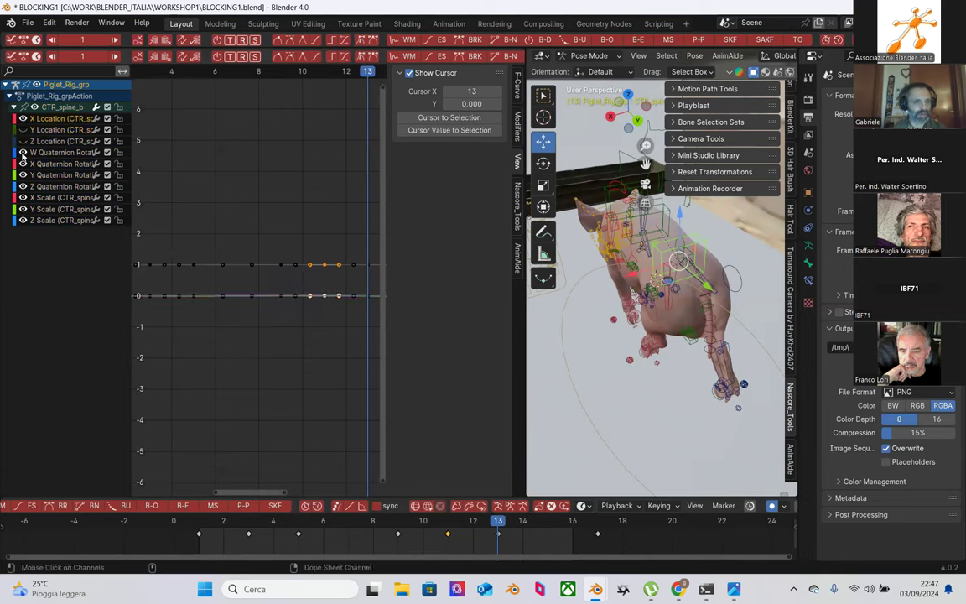
pyautogui.click(23, 209)
pyautogui.click(24, 220)
pyautogui.moveTo(236, 227); pyautogui.dragTo(352, 337)
pyautogui.press('Home')
pyautogui.moveTo(304, 311)
pyautogui.mouseDown(button='middle')
pyautogui.moveTo(272, 317)
pyautogui.moveTo(324, 302)
pyautogui.moveTo(304, 325)
pyautogui.mouseUp(button='middle')
# Step: Delete the in-between keys on the falling side of CTR_spine_b's X Location curve
pyautogui.click(304, 326)
pyautogui.moveTo(292, 254); pyautogui.dragTo(269, 229, button='middle')
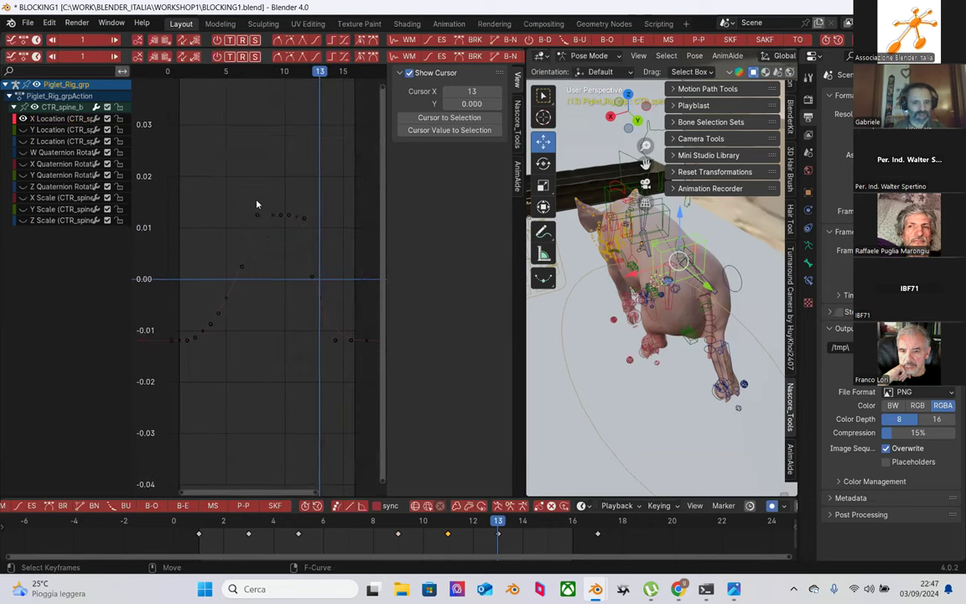
pyautogui.moveTo(140, 141); pyautogui.dragTo(327, 350)
pyautogui.moveTo(298, 316); pyautogui.dragTo(302, 312, button='middle')
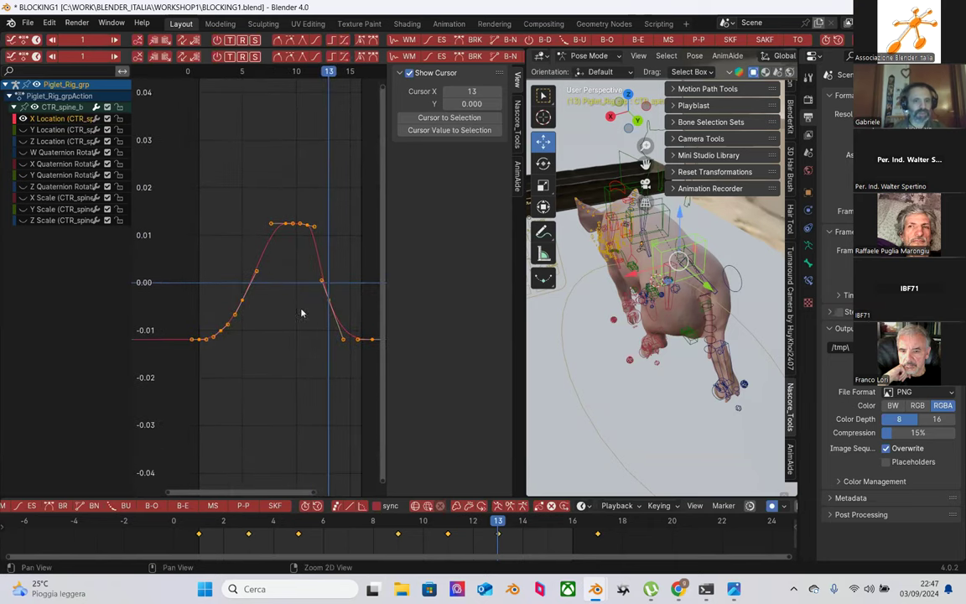
pyautogui.scroll(1, 302, 209)
pyautogui.moveTo(299, 200); pyautogui.dragTo(321, 260)
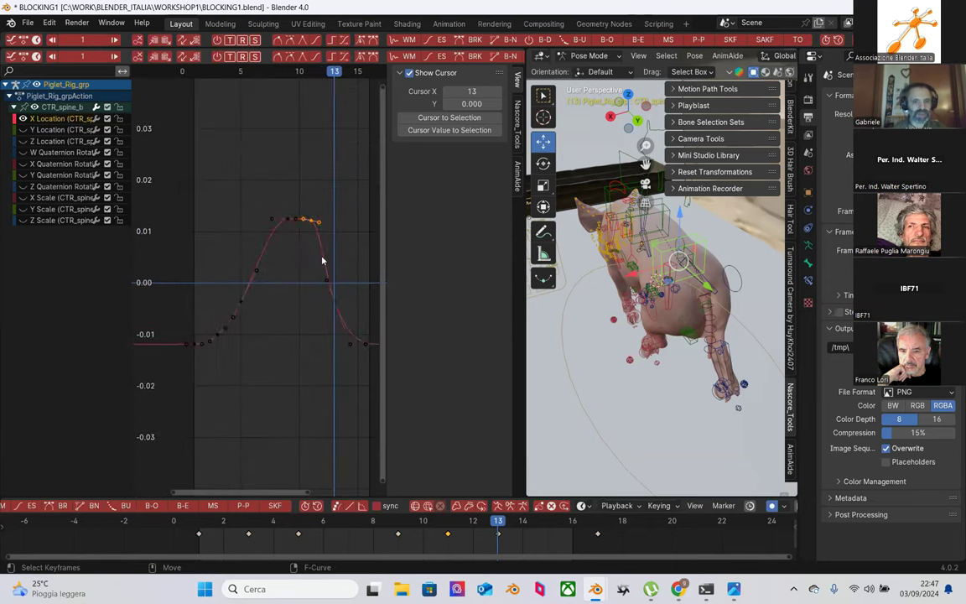
pyautogui.scroll(1, 322, 260)
pyautogui.moveTo(209, 522); pyautogui.dragTo(397, 520)
pyautogui.moveTo(545, 394); pyautogui.dragTo(597, 341, button='middle')
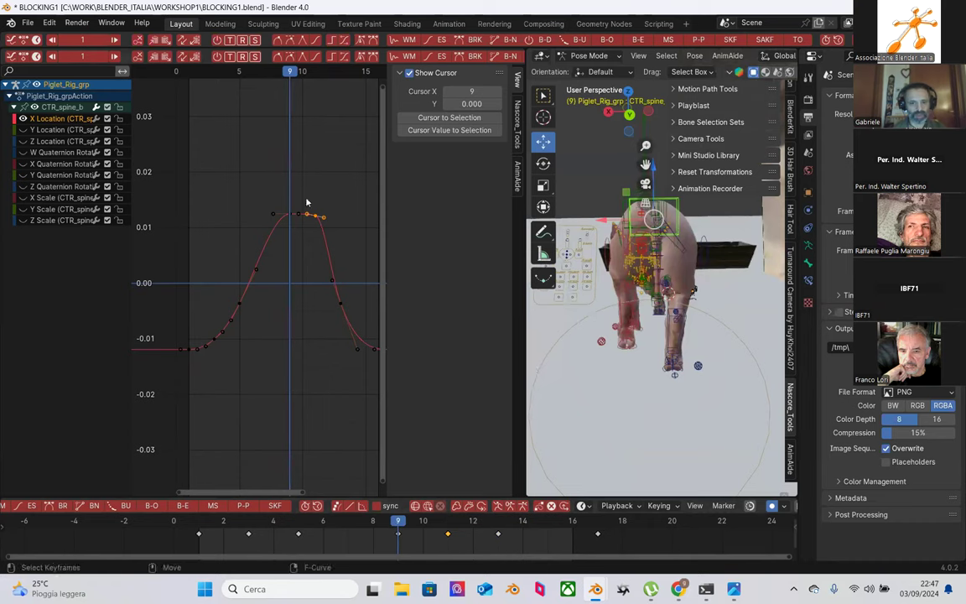
pyautogui.moveTo(293, 199); pyautogui.dragTo(360, 360)
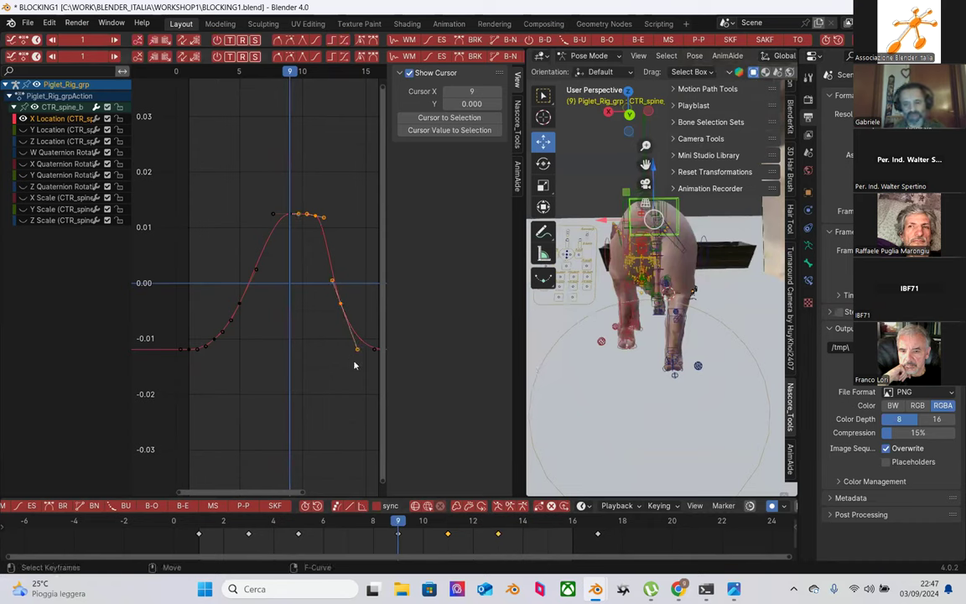
pyautogui.press('Delete')
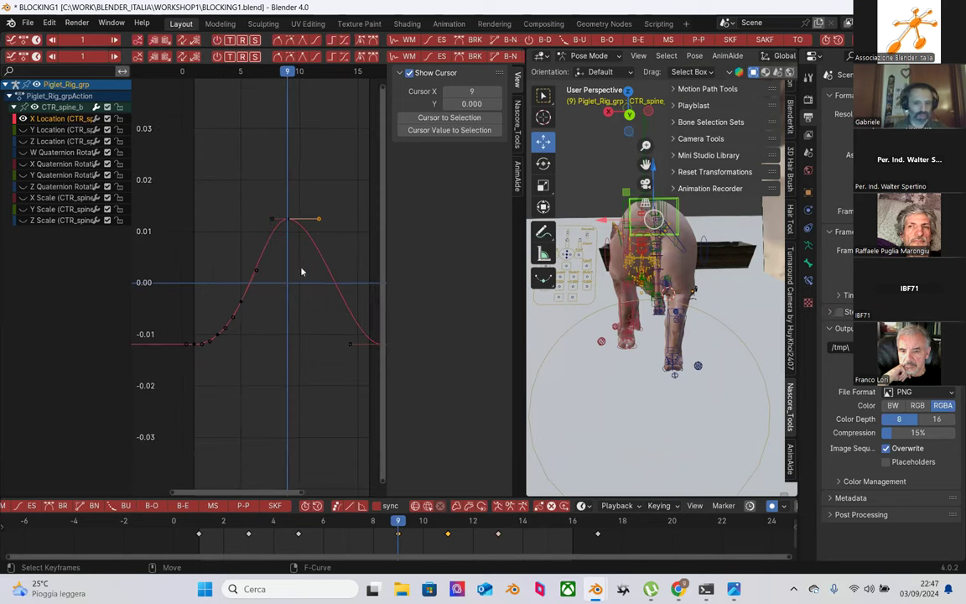
# Step: Delete the in-between keys on the curve's rising side, keeping the low points
pyautogui.moveTo(283, 250); pyautogui.dragTo(200, 369)
pyautogui.press('Delete')
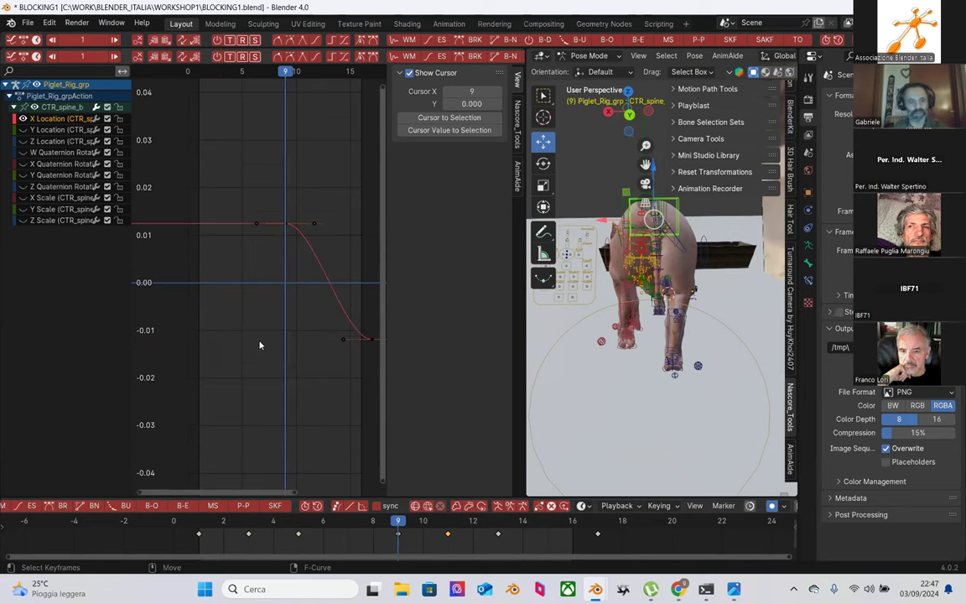
pyautogui.hotkey('ctrl', 'z')
pyautogui.moveTo(280, 242); pyautogui.dragTo(205, 365)
pyautogui.press('Delete')
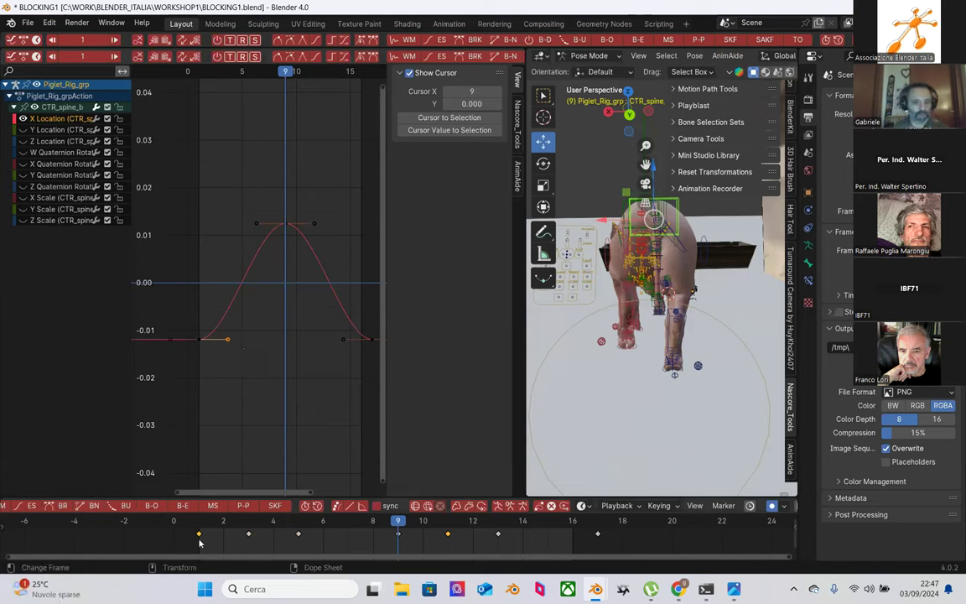
pyautogui.moveTo(151, 527); pyautogui.dragTo(322, 528)
pyautogui.moveTo(662, 364); pyautogui.dragTo(631, 316, button='middle')
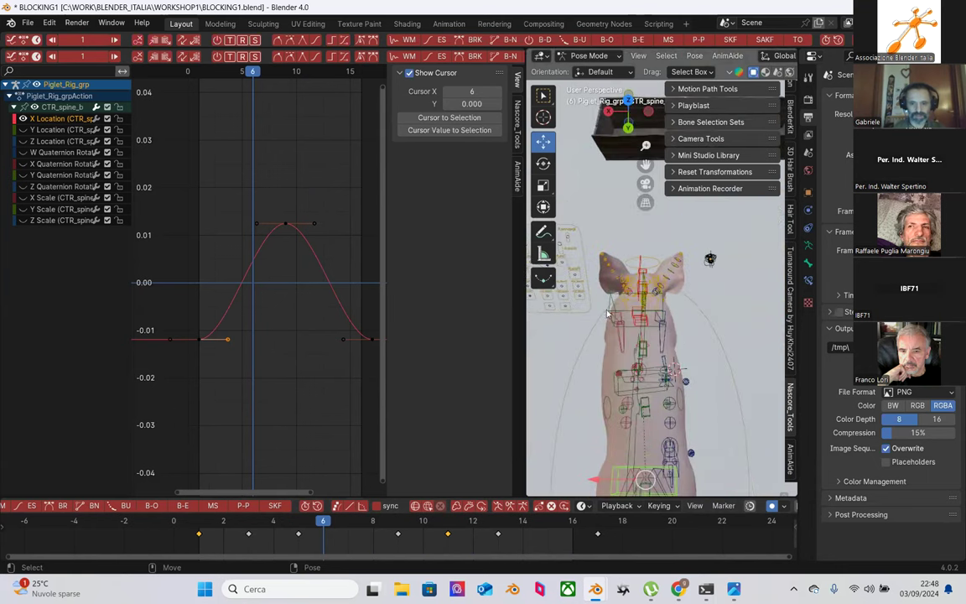
# Step: Select CTR_spine_f, expand its channel group and isolate its X Location curve
pyautogui.click(607, 315)
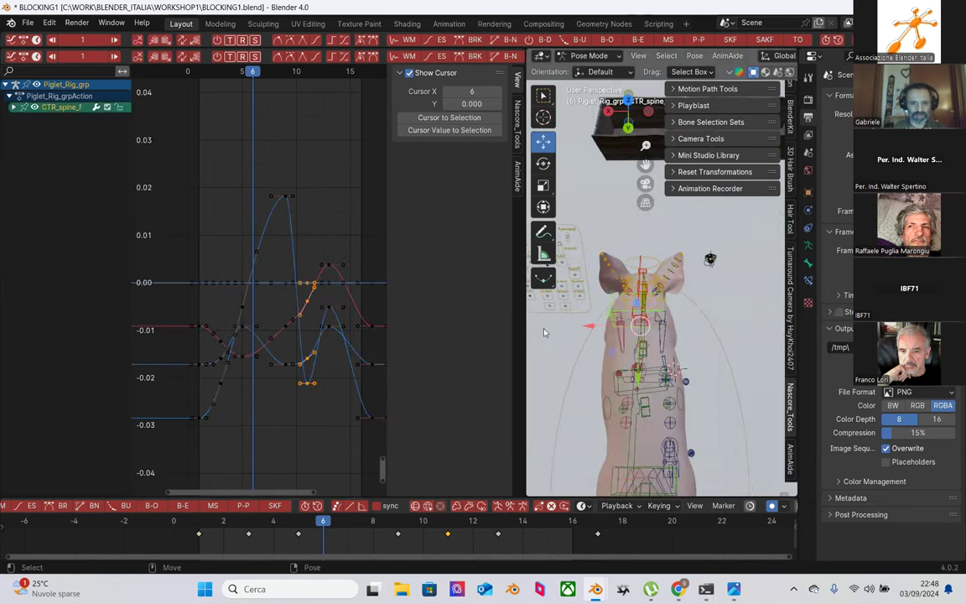
pyautogui.click(12, 108)
pyautogui.click(48, 122)
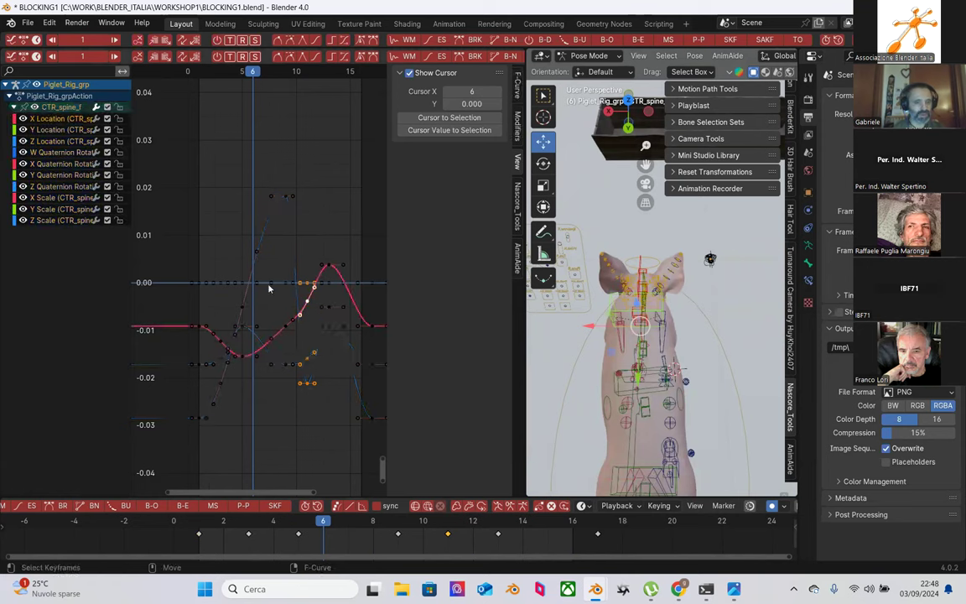
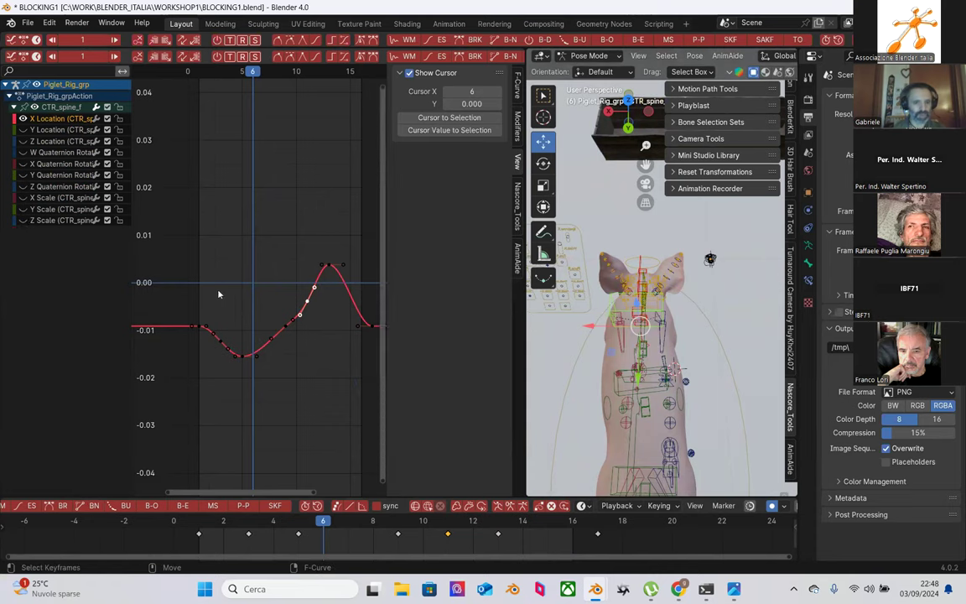
# Step: Delete the in-between keys on CTR_spine_f's X Location curve
pyautogui.moveTo(250, 319); pyautogui.dragTo(243, 275, button='middle')
pyautogui.moveTo(211, 517); pyautogui.dragTo(496, 517)
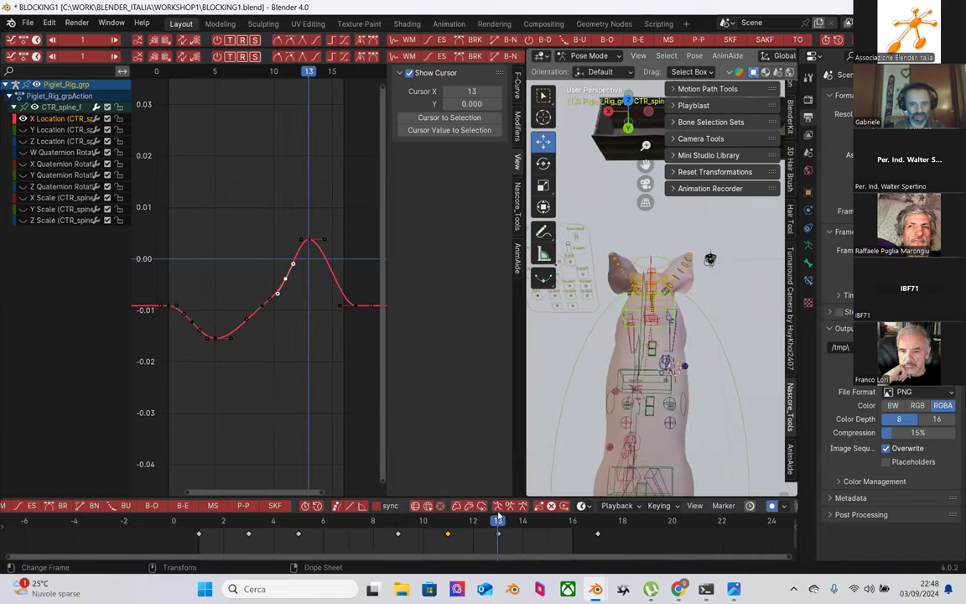
pyautogui.click(320, 317)
pyautogui.moveTo(302, 257); pyautogui.dragTo(254, 368)
pyautogui.press('Delete')
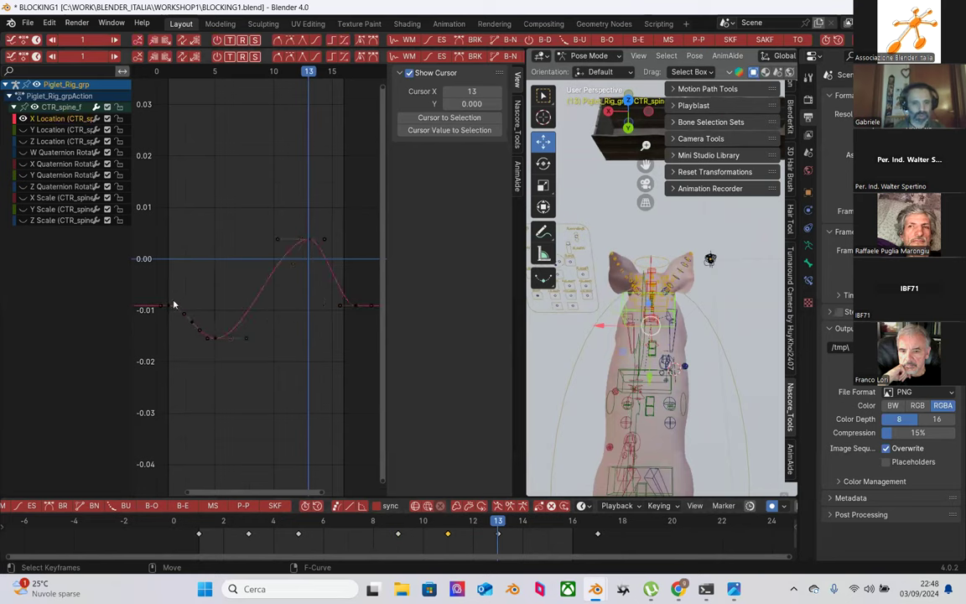
# Step: Squeeze the left-side keys together along X and reposition the leftmost key
pyautogui.moveTo(175, 291); pyautogui.dragTo(215, 361)
pyautogui.press('s')
pyautogui.press('x')
pyautogui.click(184, 303)
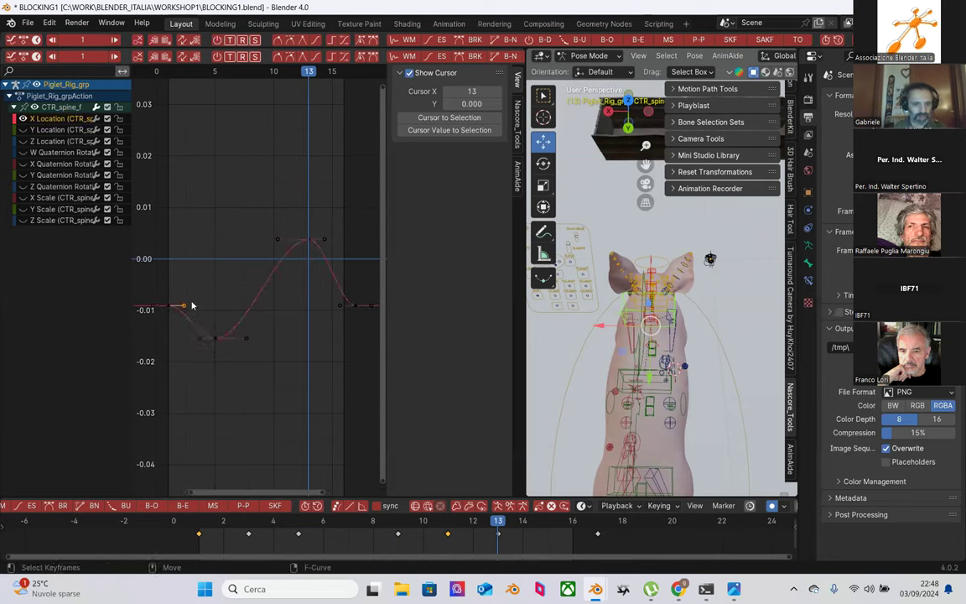
pyautogui.press('g')
pyautogui.click(190, 320)
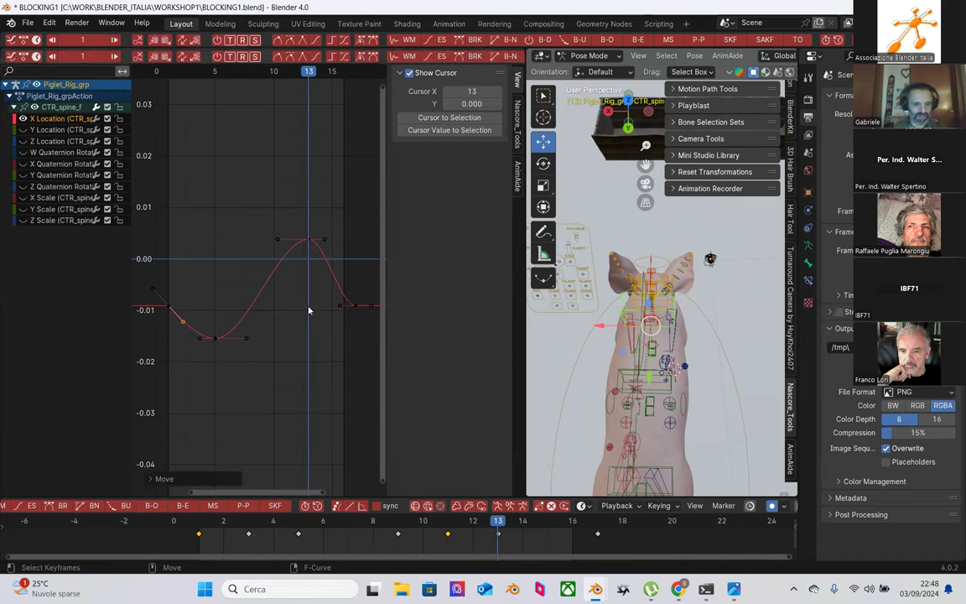
# Step: Move the right-slope key up and later, then scrub to frame 11 to review
pyautogui.moveTo(342, 289); pyautogui.dragTo(270, 290, button='middle')
pyautogui.moveTo(252, 291); pyautogui.dragTo(273, 330)
pyautogui.press('g')
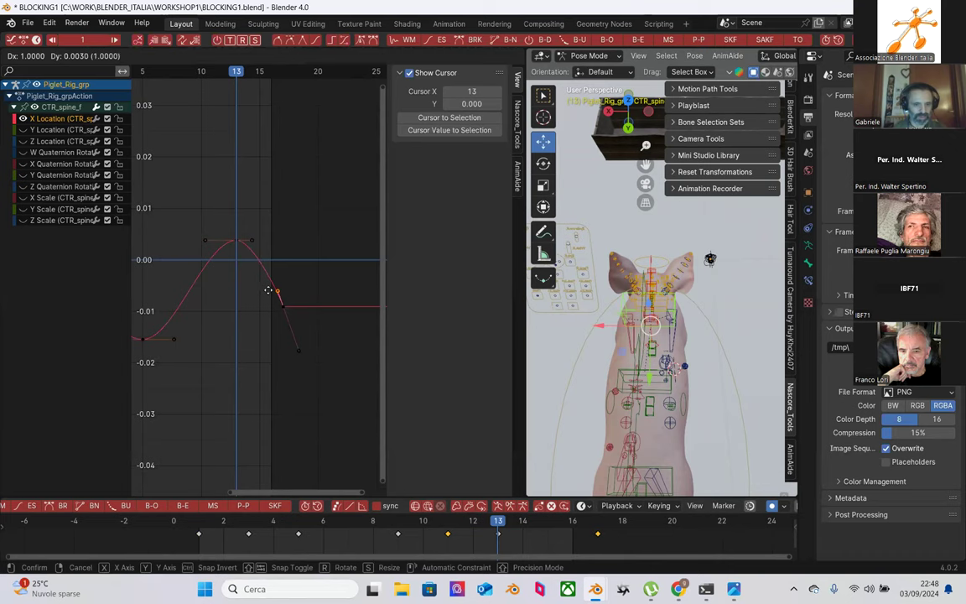
pyautogui.click(272, 290)
pyautogui.moveTo(276, 280); pyautogui.dragTo(328, 267, button='middle')
pyautogui.scroll(-1, 328, 267)
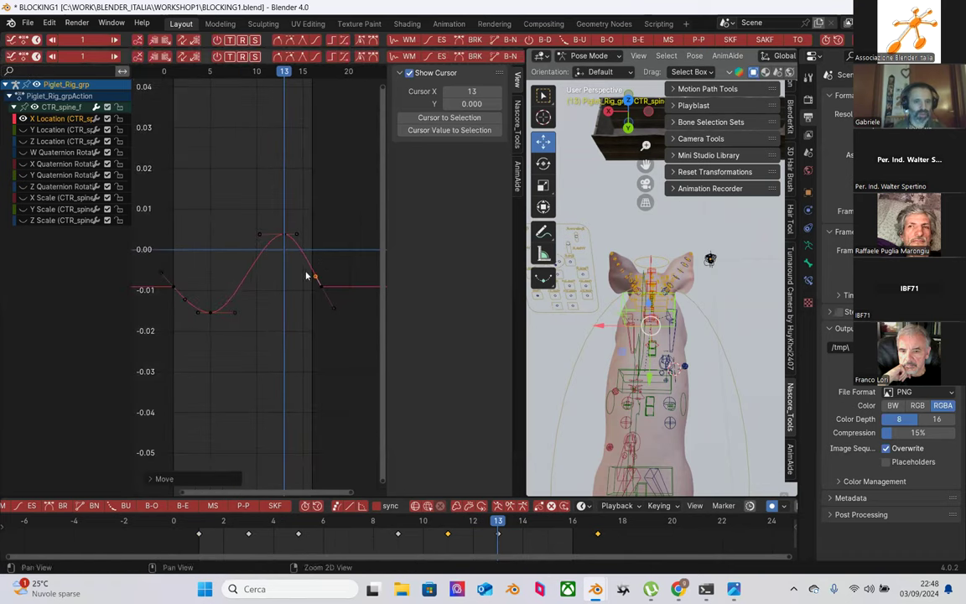
pyautogui.moveTo(207, 526); pyautogui.dragTo(248, 524)
pyautogui.moveTo(306, 527); pyautogui.dragTo(448, 524)
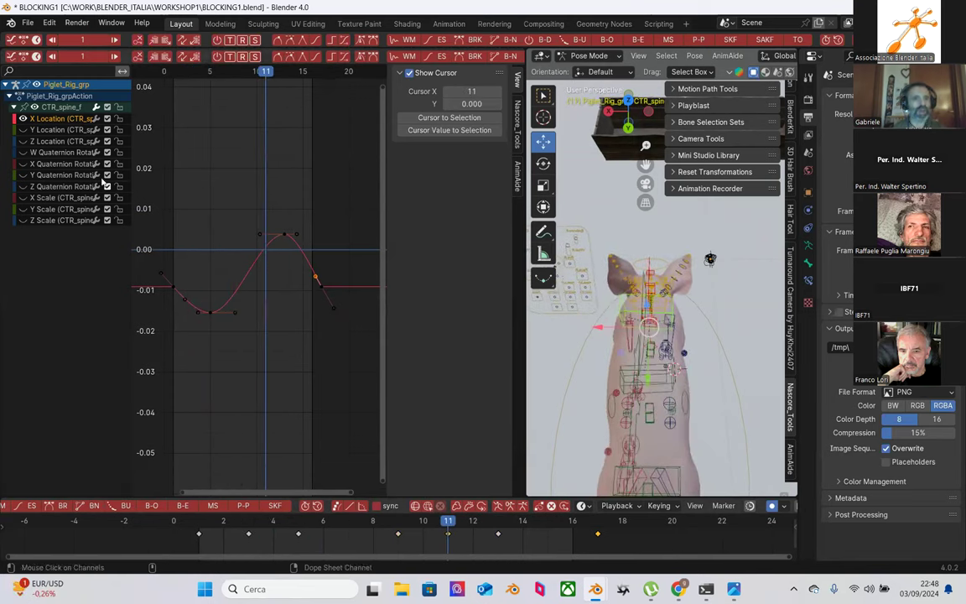
# Step: Hide the X Location curve and frame the Y Quaternion keys, viewing the pig from the side
pyautogui.click(22, 119)
pyautogui.click(23, 174)
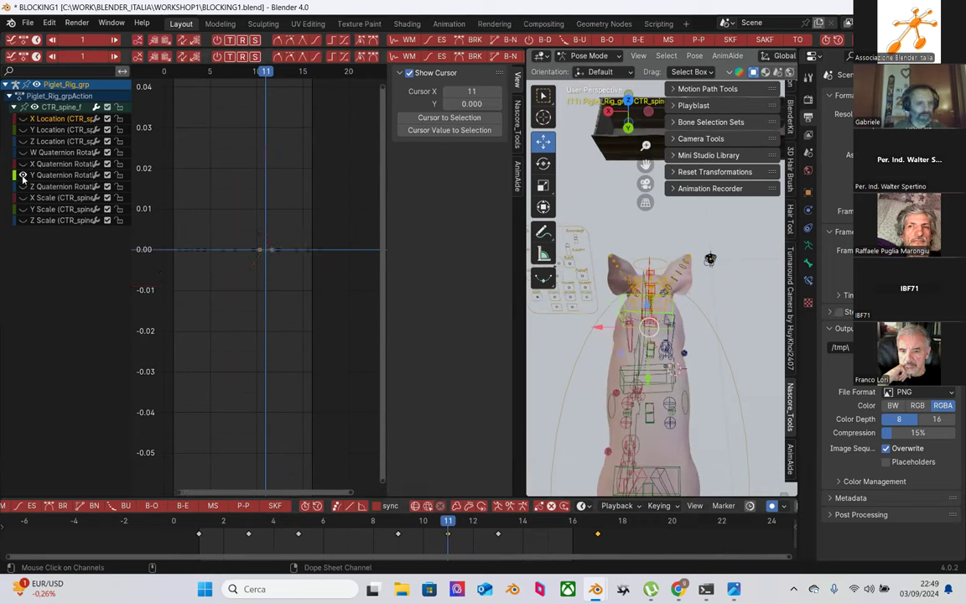
pyautogui.press('KP_Decimal')
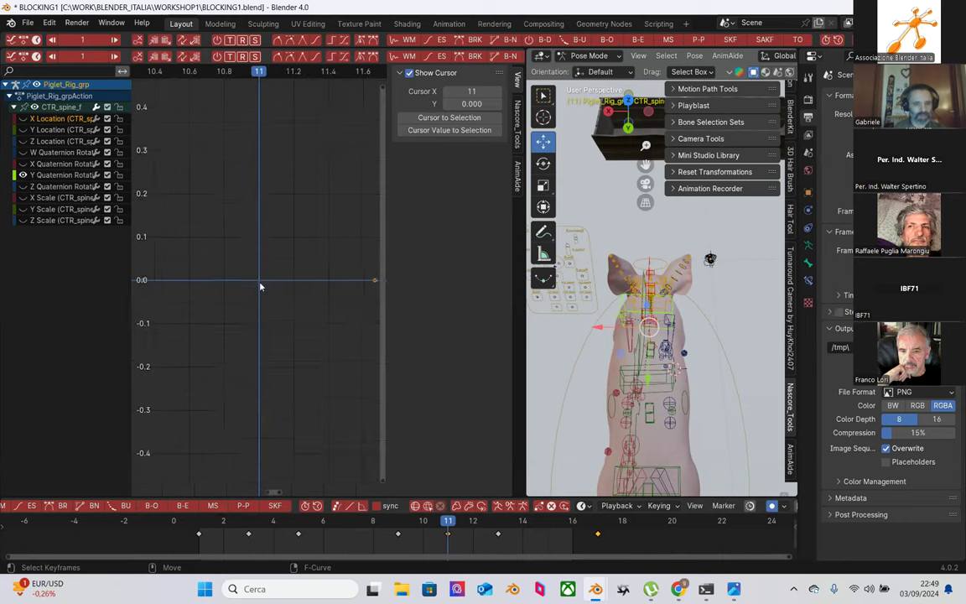
pyautogui.press('Home')
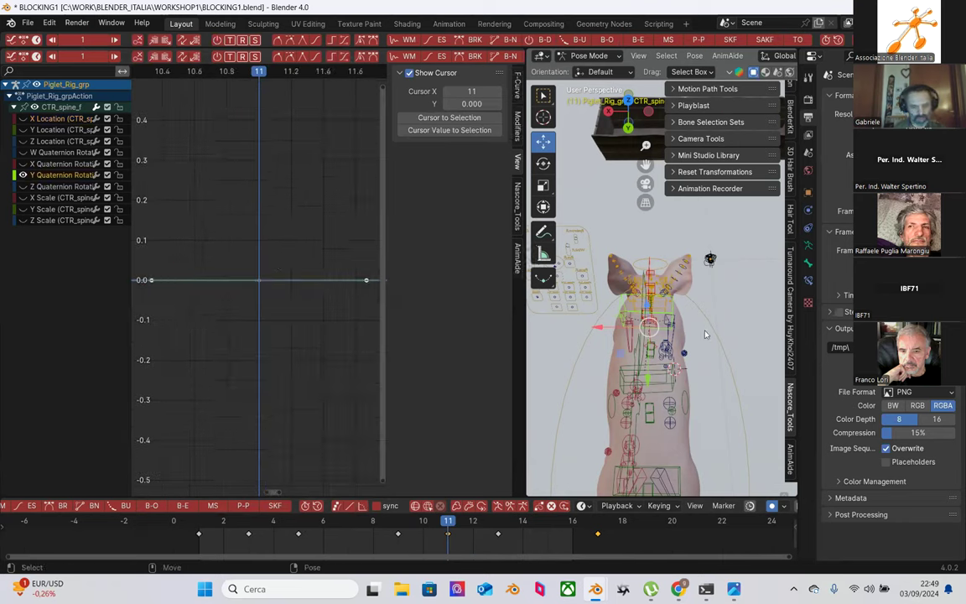
pyautogui.hotkey('shift', 'space')
pyautogui.press('r')
pyautogui.moveTo(672, 404); pyautogui.dragTo(624, 319, button='middle')
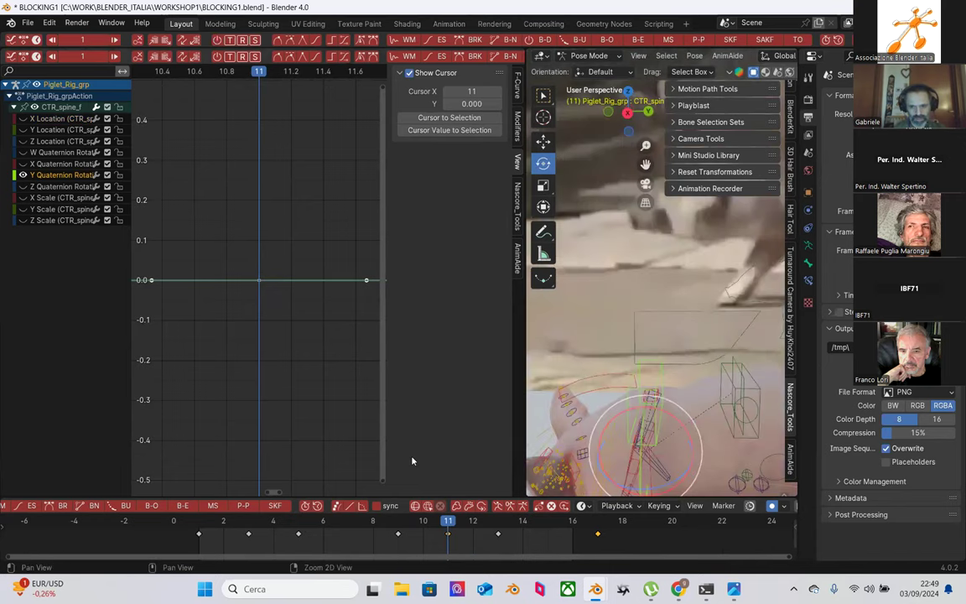
# Step: Switch the display to the Z Quaternion curve and frame its keys at frames 9–13
pyautogui.click(23, 175)
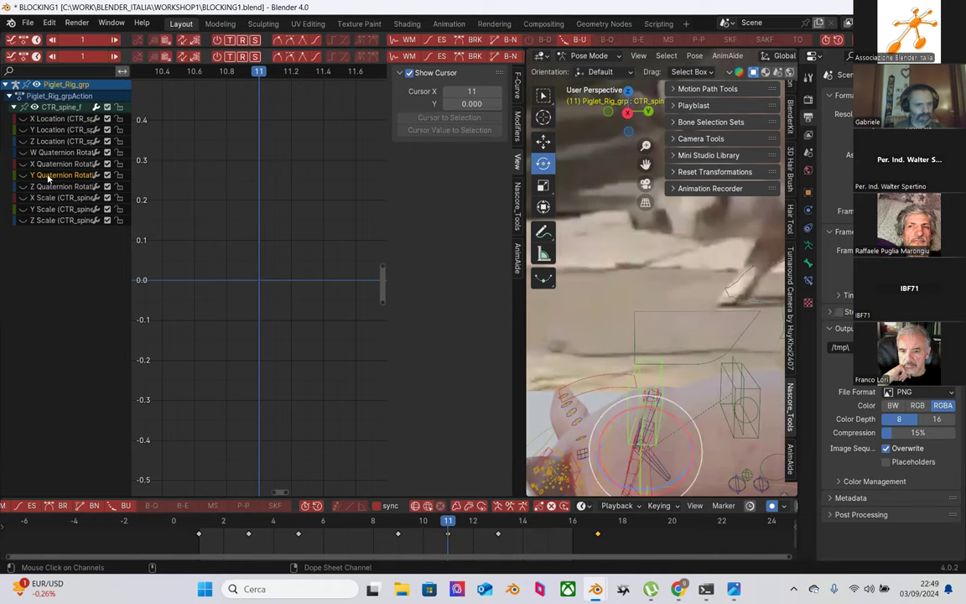
pyautogui.click(24, 186)
pyautogui.moveTo(240, 242); pyautogui.dragTo(293, 313)
pyautogui.scroll(-3, 269, 277)
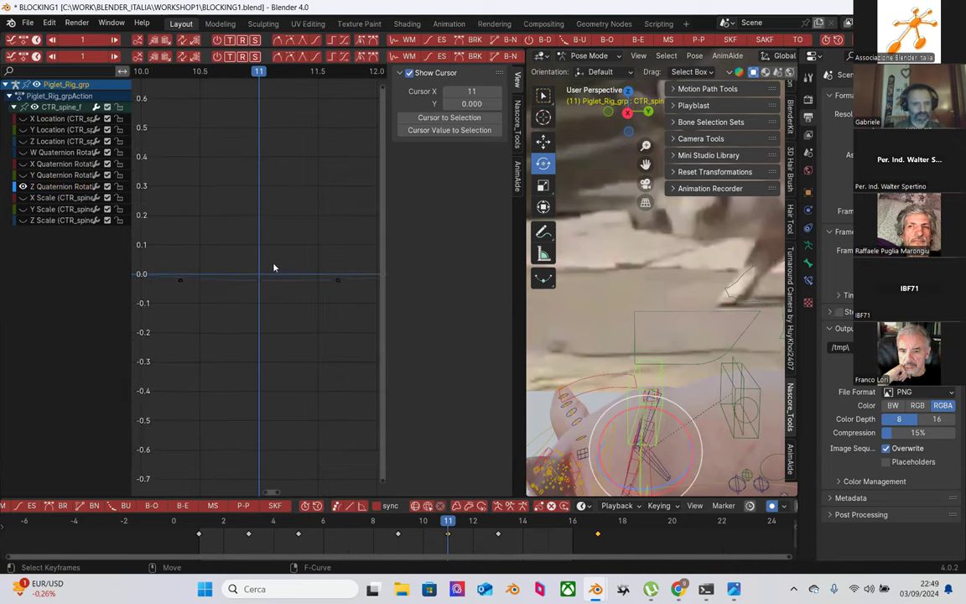
pyautogui.moveTo(263, 245); pyautogui.dragTo(302, 319)
pyautogui.press('KP_Decimal')
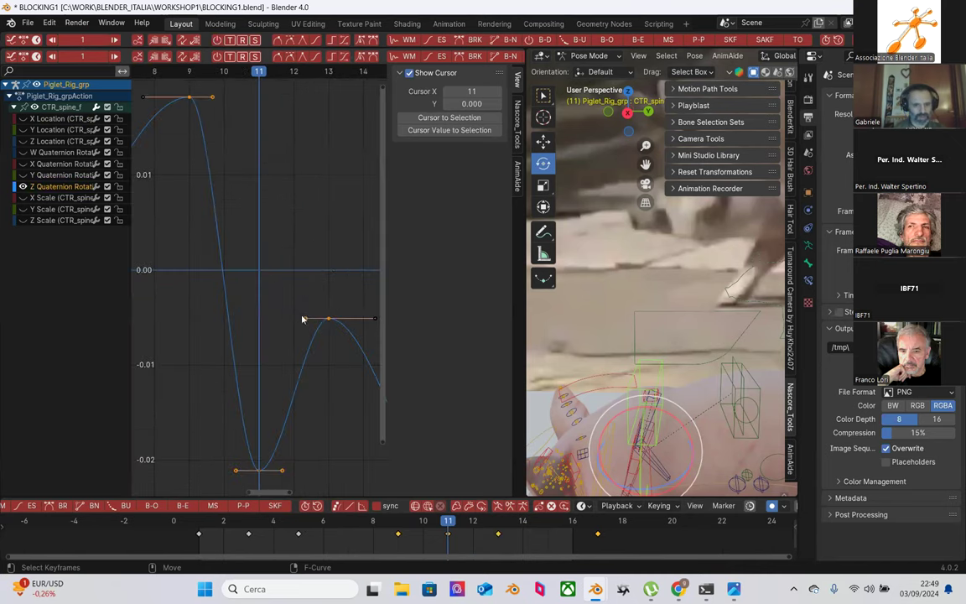
pyautogui.click(276, 281)
pyautogui.scroll(-3, 268, 276)
pyautogui.scroll(-3, 604, 400)
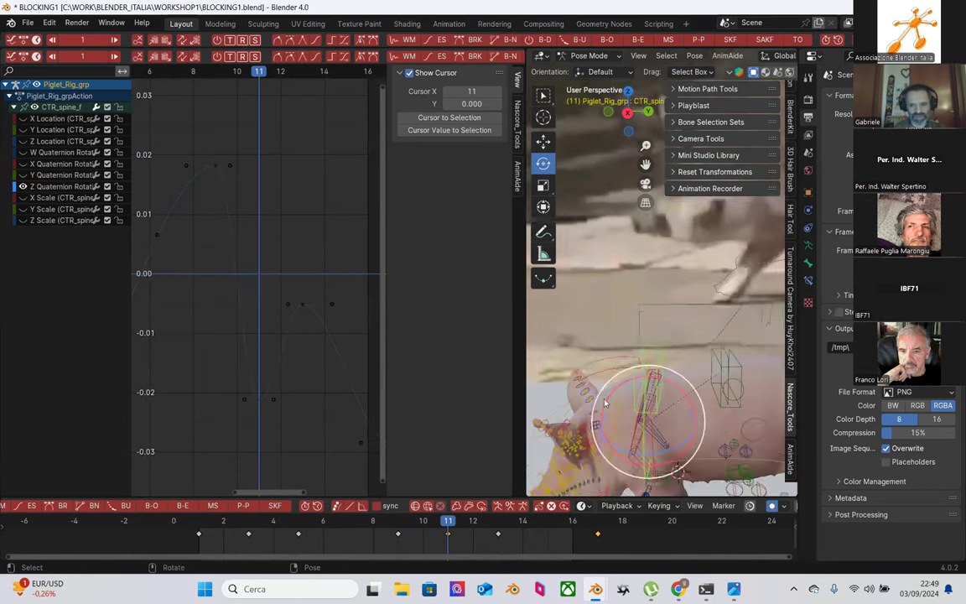
pyautogui.moveTo(582, 366); pyautogui.dragTo(581, 411, button='middle')
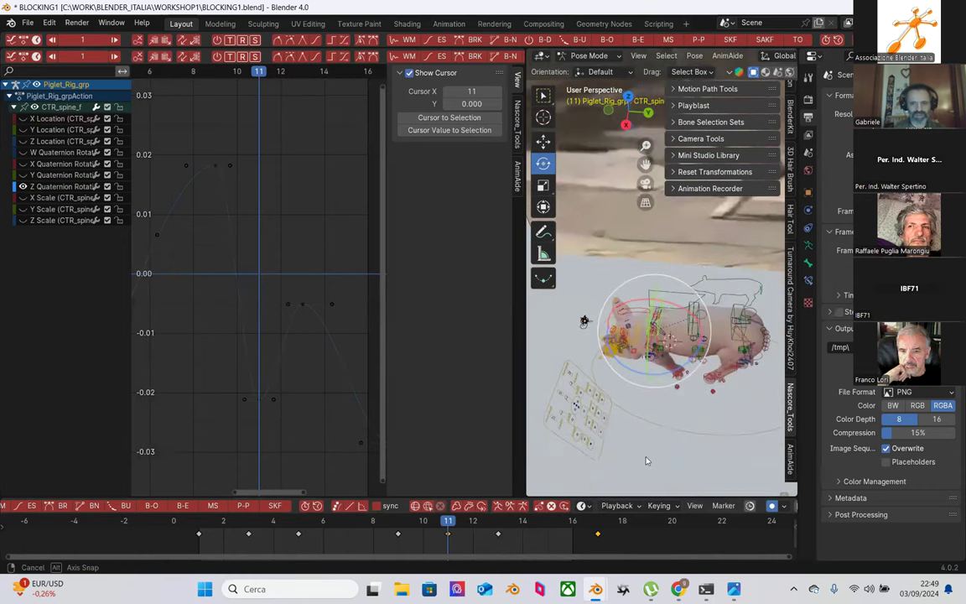
# Step: Review the spine pose at frames 2, 3 and 10
pyautogui.click(223, 521)
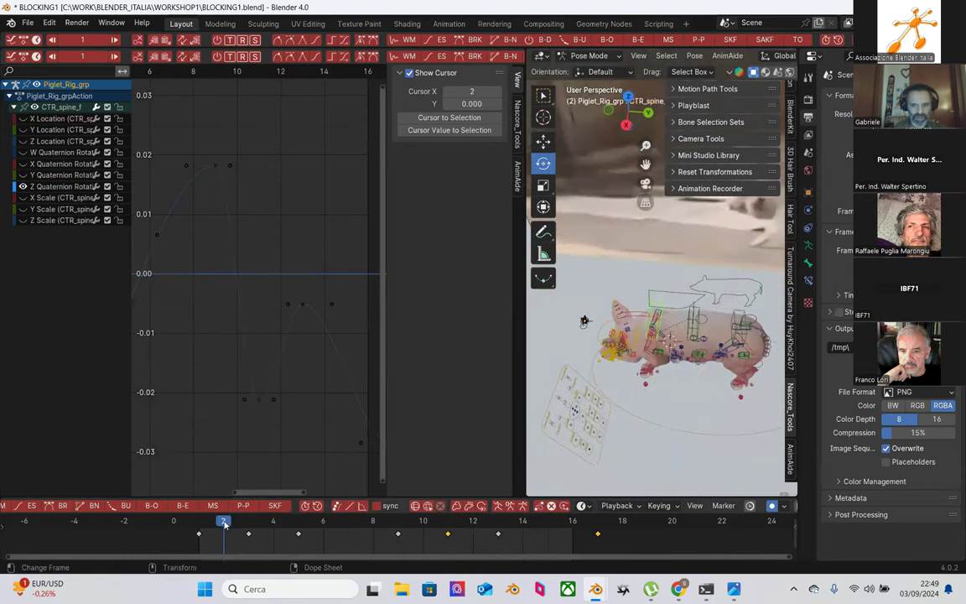
pyautogui.click(243, 520)
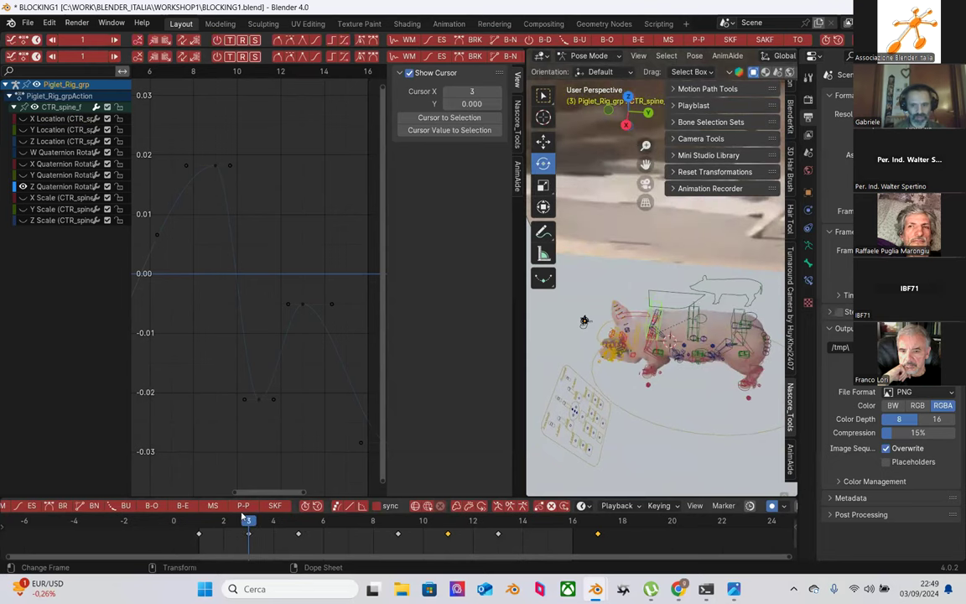
pyautogui.moveTo(268, 447); pyautogui.dragTo(270, 309, button='middle')
pyautogui.moveTo(297, 523); pyautogui.dragTo(425, 524)
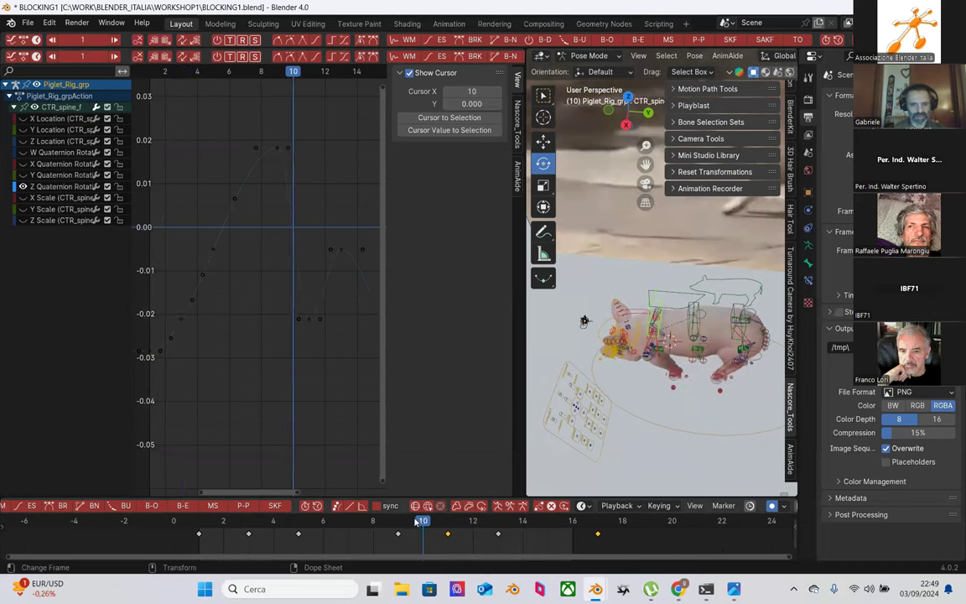
pyautogui.scroll(-1, 376, 401)
# Step: Delete the in-between keys on the Z Quaternion curve
pyautogui.moveTo(271, 191); pyautogui.dragTo(369, 390)
pyautogui.moveTo(328, 327); pyautogui.dragTo(270, 313, button='middle')
pyautogui.click(271, 314)
pyautogui.moveTo(214, 198); pyautogui.dragTo(320, 377)
pyautogui.press('Delete')
pyautogui.keyDown('ctrl'); pyautogui.moveTo(320, 377); pyautogui.dragTo(275, 307, button='middle'); pyautogui.keyUp('ctrl')
# Step: Inspect the remaining Z Quaternion keys at frame 17 and scrub through the motion
pyautogui.moveTo(297, 274); pyautogui.dragTo(330, 356)
pyautogui.moveTo(287, 274); pyautogui.dragTo(317, 306)
pyautogui.click(597, 523)
pyautogui.scroll(-2, 222, 260)
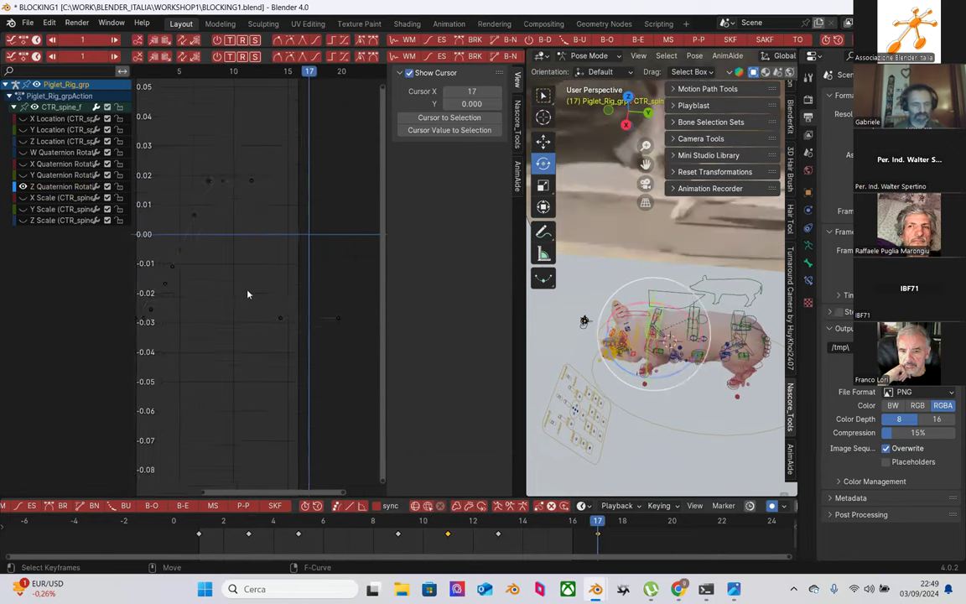
pyautogui.moveTo(234, 269); pyautogui.dragTo(261, 268, button='middle')
pyautogui.moveTo(287, 218); pyautogui.dragTo(211, 360)
pyautogui.click(274, 330)
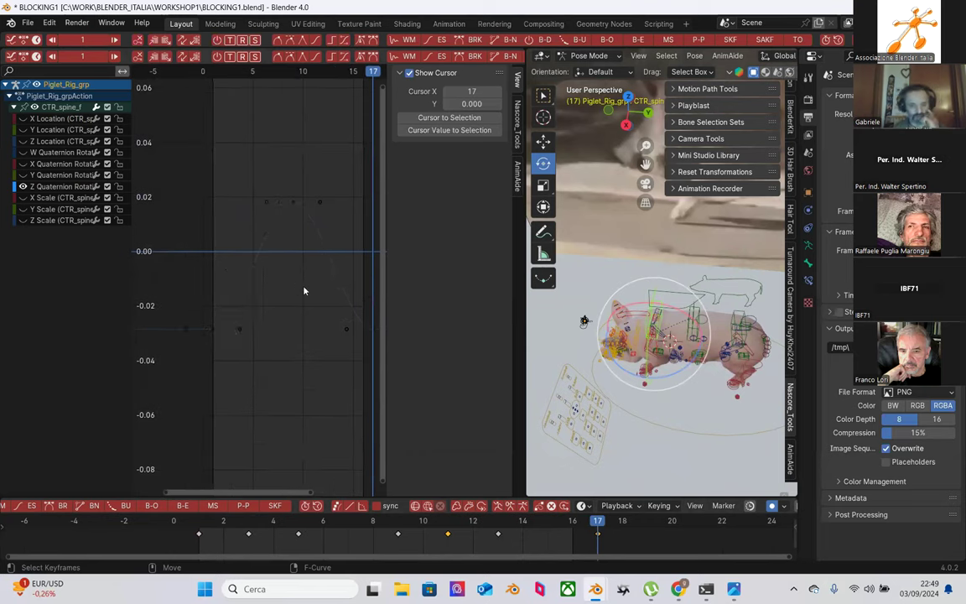
pyautogui.scroll(-1, 305, 291)
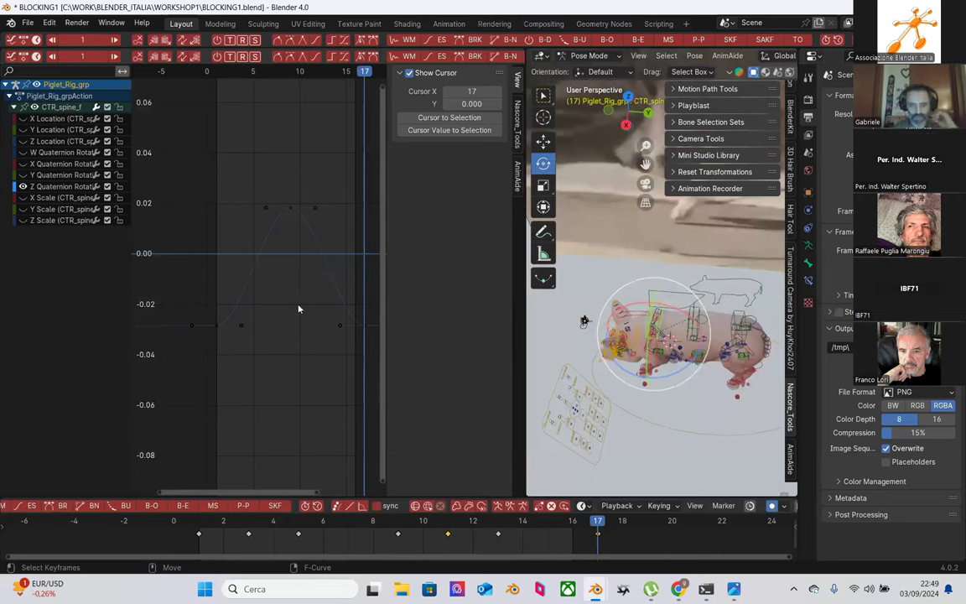
pyautogui.moveTo(198, 525); pyautogui.dragTo(274, 537)
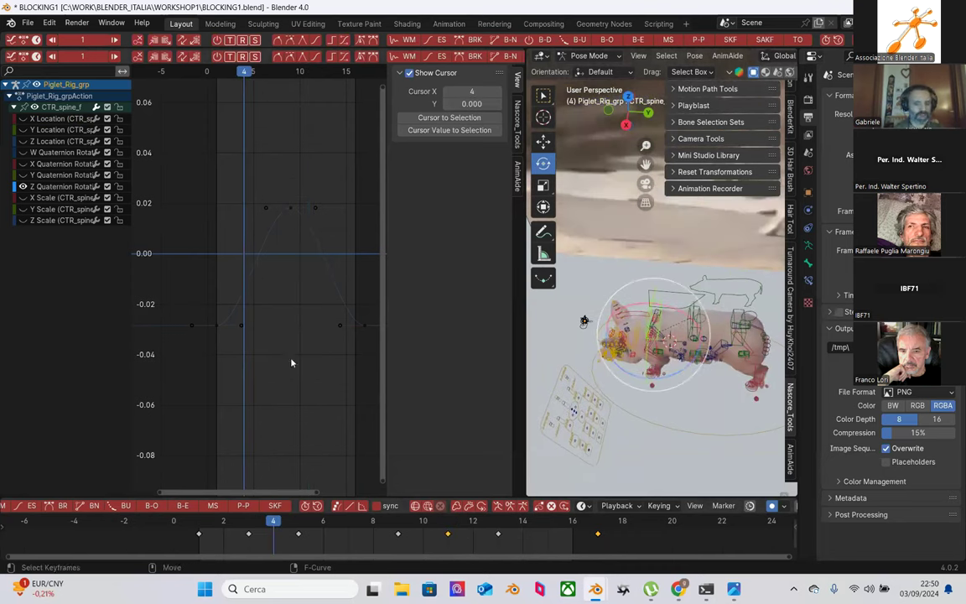
# Step: Select CTR_spine_b and display only its Z Quaternion Rotation curve, fitted in the graph
pyautogui.click(738, 313)
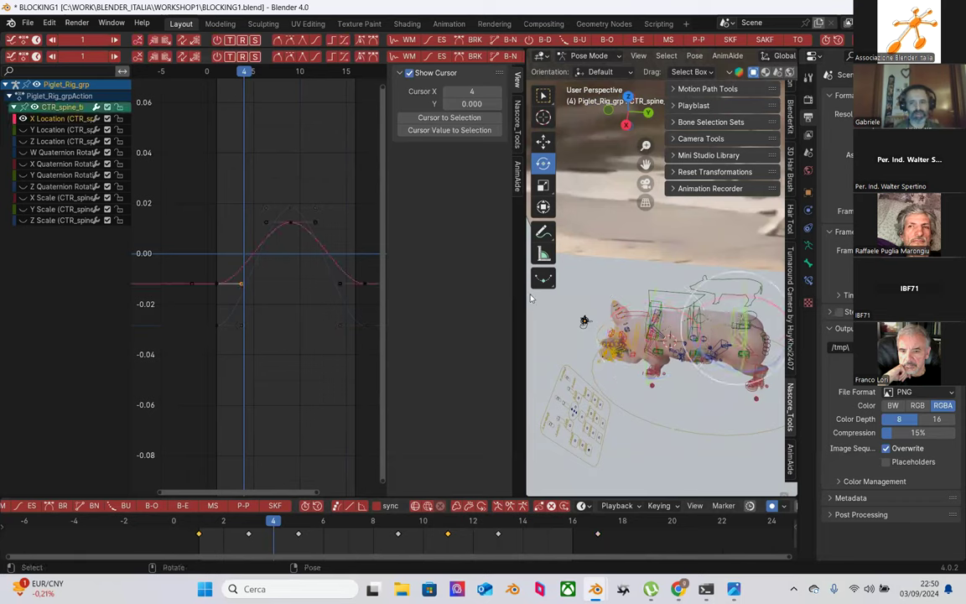
pyautogui.click(23, 118)
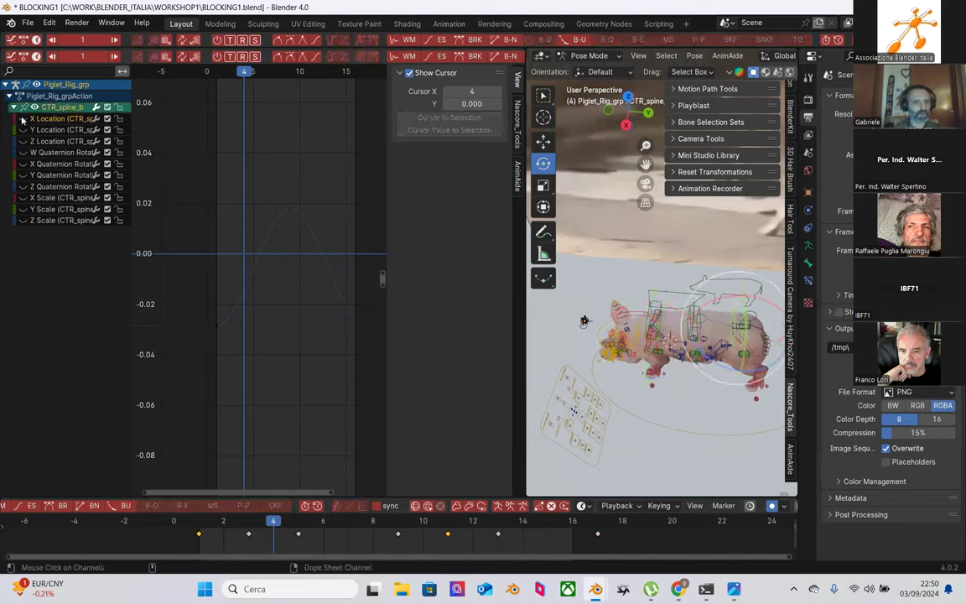
pyautogui.click(31, 186)
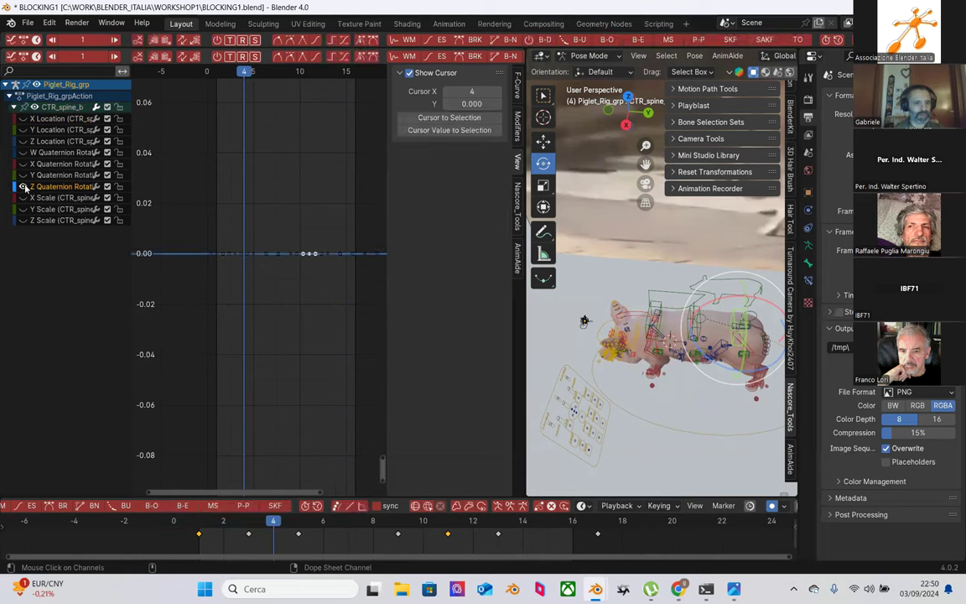
pyautogui.press('Home')
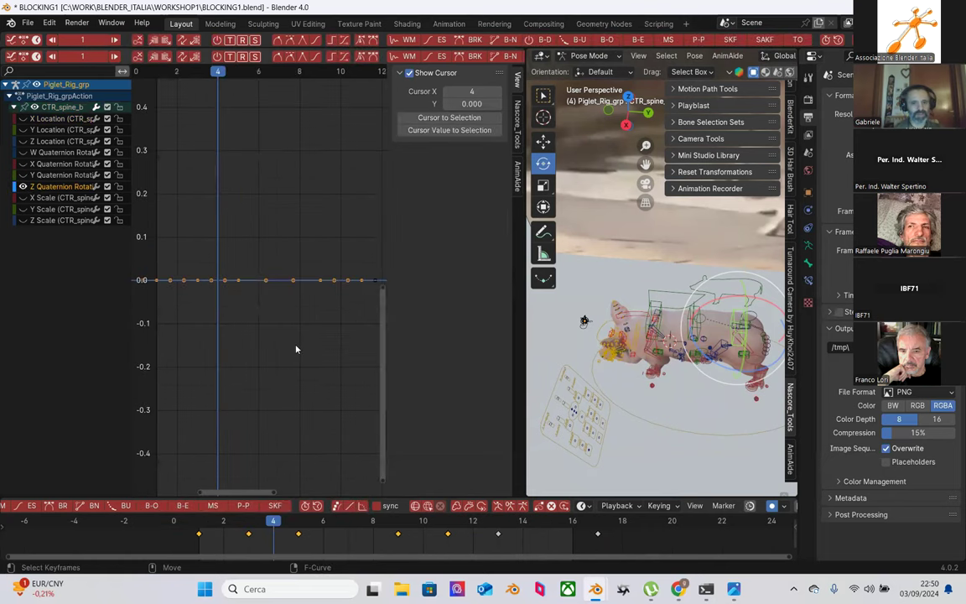
pyautogui.hotkey('shift', 'b')
pyautogui.moveTo(257, 263); pyautogui.dragTo(278, 307)
pyautogui.keyDown('ctrl'); pyautogui.moveTo(287, 343); pyautogui.dragTo(260, 390, button='middle'); pyautogui.keyUp('ctrl')
pyautogui.keyDown('ctrl'); pyautogui.hscroll(-3, 248, 402); pyautogui.keyUp('ctrl')
# Step: Review frames 1–6, then raise the frame-5 key to about 0.12
pyautogui.click(198, 520)
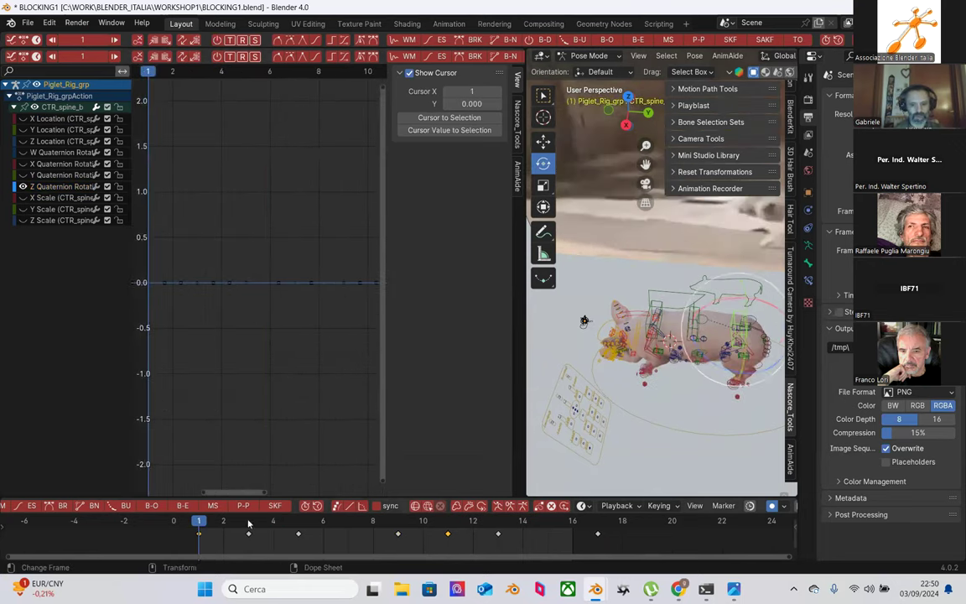
pyautogui.moveTo(249, 526); pyautogui.dragTo(297, 523)
pyautogui.moveTo(728, 412); pyautogui.dragTo(701, 315, button='middle')
pyautogui.moveTo(205, 520); pyautogui.dragTo(294, 530)
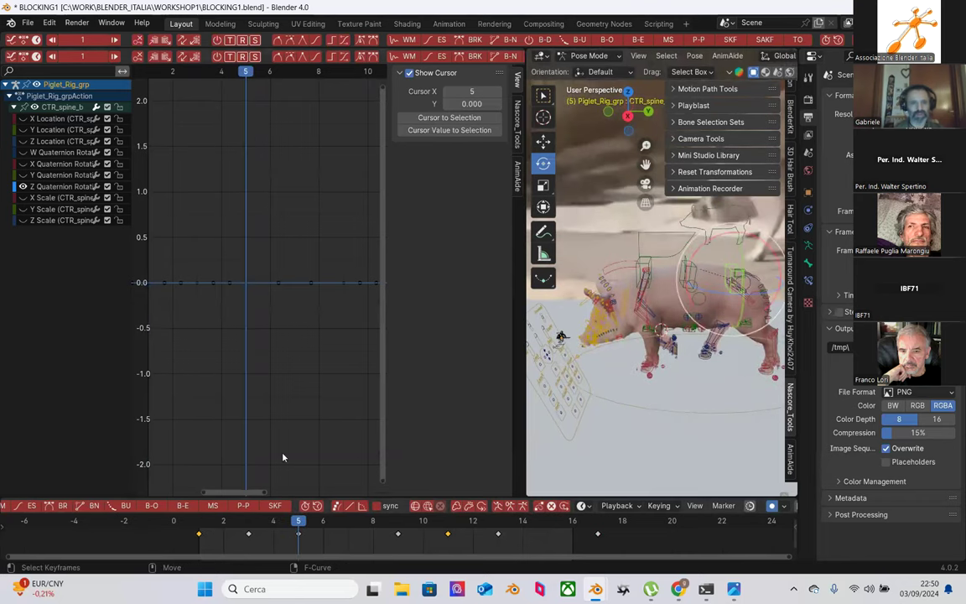
pyautogui.scroll(-1, 284, 343)
pyautogui.moveTo(270, 284); pyautogui.dragTo(275, 312)
pyautogui.keyDown('shift'); pyautogui.scroll(-1, 272, 309); pyautogui.keyUp('shift')
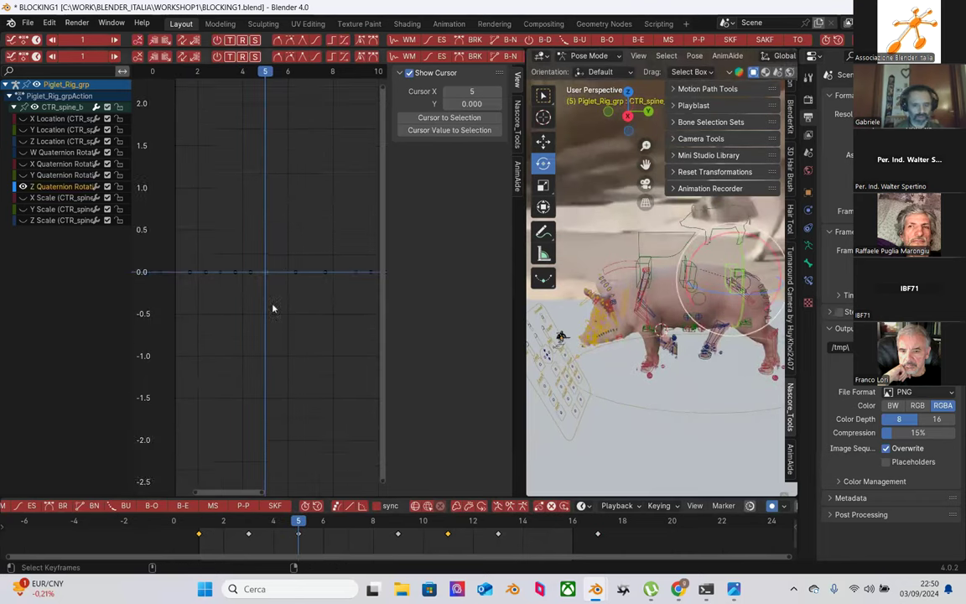
pyautogui.press('g')
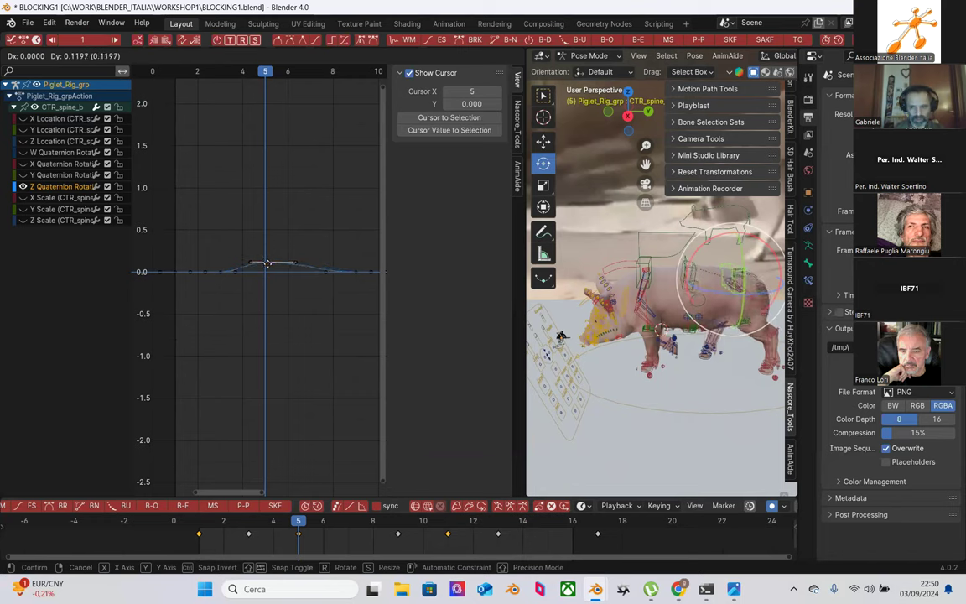
pyautogui.click(268, 268)
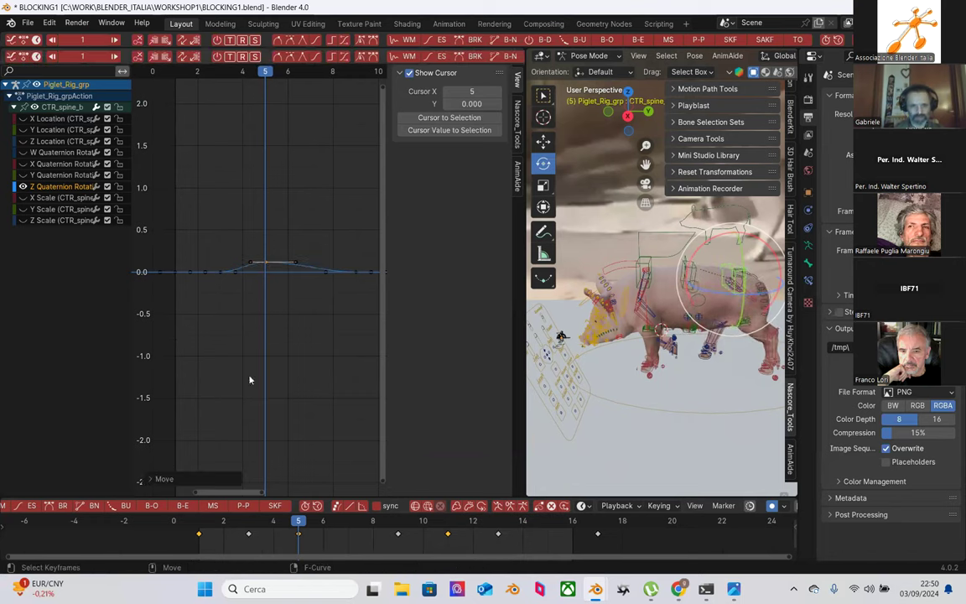
# Step: Lower the frame-13 key to about -0.11 and frame the whole curve
pyautogui.moveTo(315, 522); pyautogui.dragTo(473, 522)
pyautogui.moveTo(298, 335); pyautogui.dragTo(450, 448, button='middle')
pyautogui.moveTo(472, 522)
pyautogui.mouseDown()
pyautogui.moveTo(446, 522)
pyautogui.moveTo(496, 523)
pyautogui.mouseUp()
pyautogui.moveTo(324, 263); pyautogui.dragTo(332, 283)
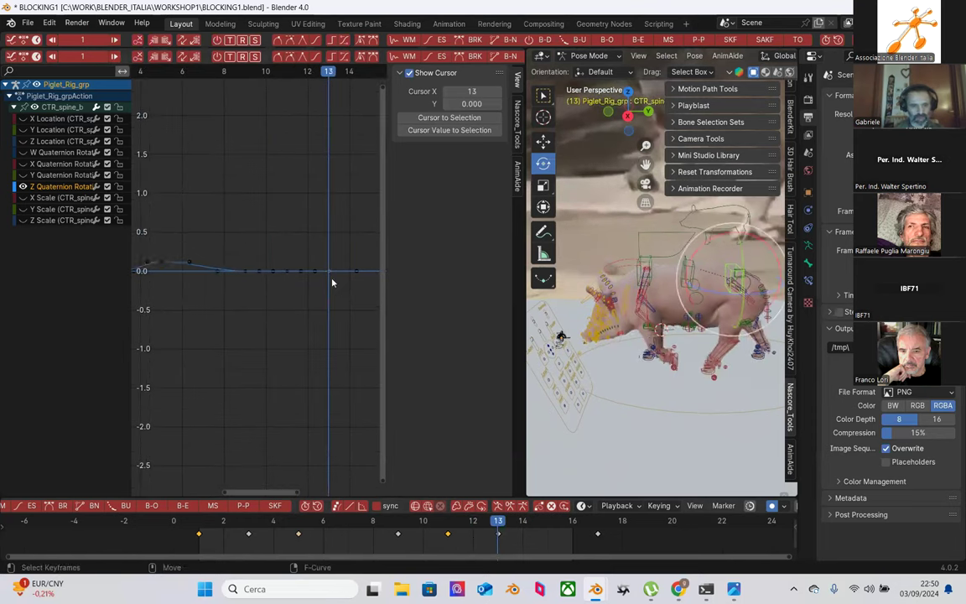
pyautogui.press('g')
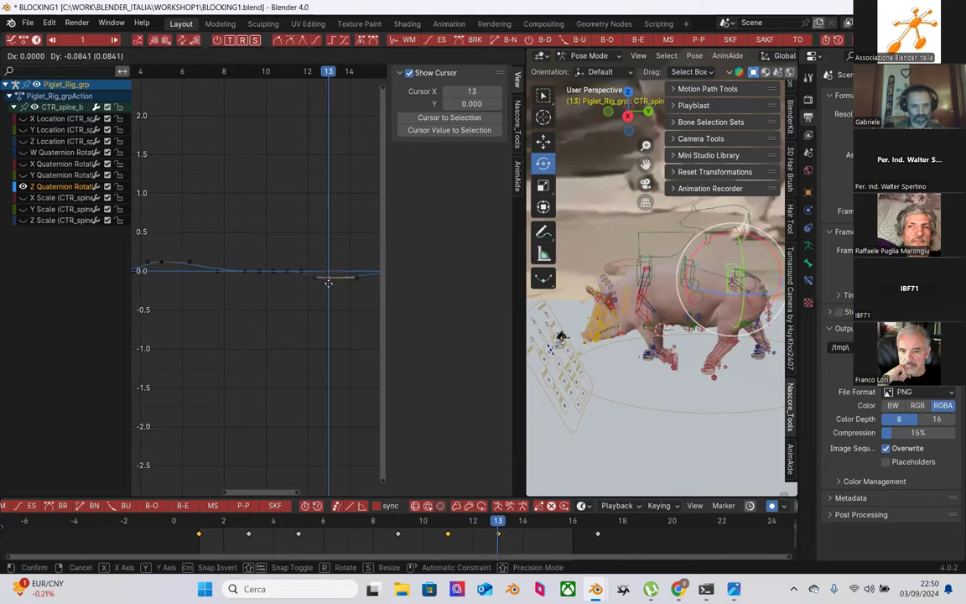
pyautogui.click(327, 285)
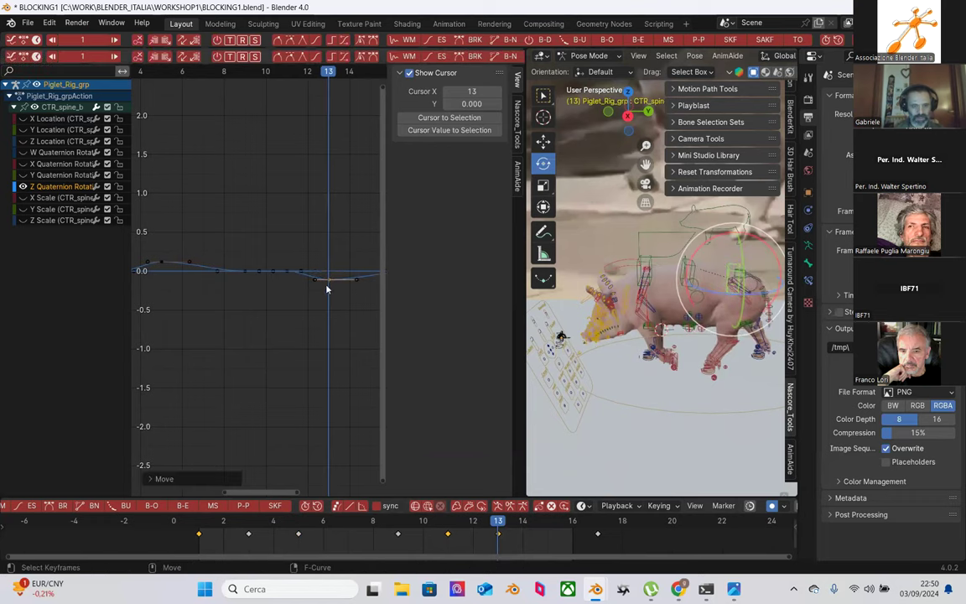
pyautogui.press('KP_Decimal')
pyautogui.keyDown('ctrl'); pyautogui.moveTo(271, 344); pyautogui.dragTo(269, 310, button='middle'); pyautogui.keyUp('ctrl')
pyautogui.moveTo(243, 252); pyautogui.dragTo(173, 344)
# Step: Adjust the handle of the Z rotation curve's first key
pyautogui.click(194, 531)
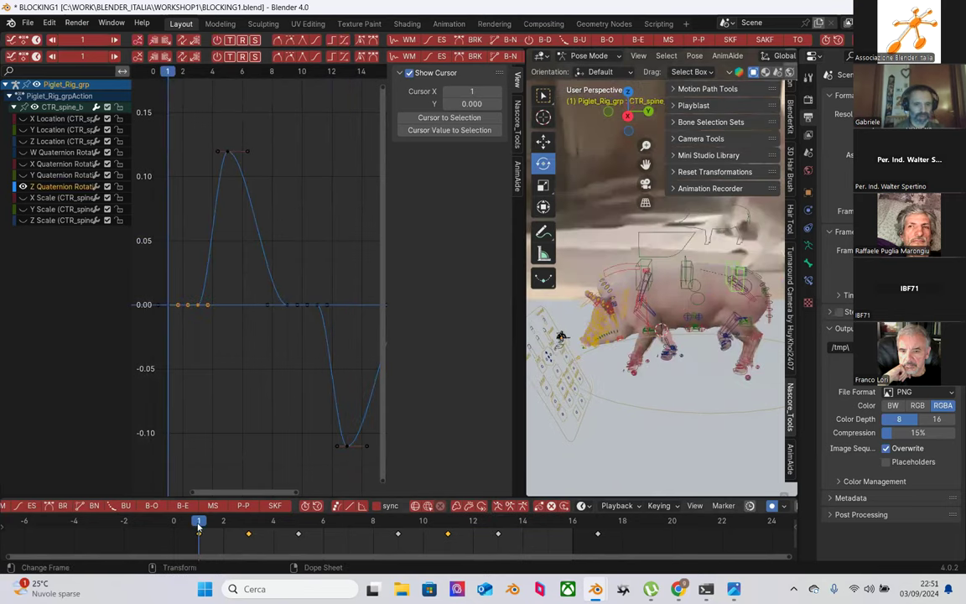
pyautogui.moveTo(238, 255); pyautogui.dragTo(173, 343)
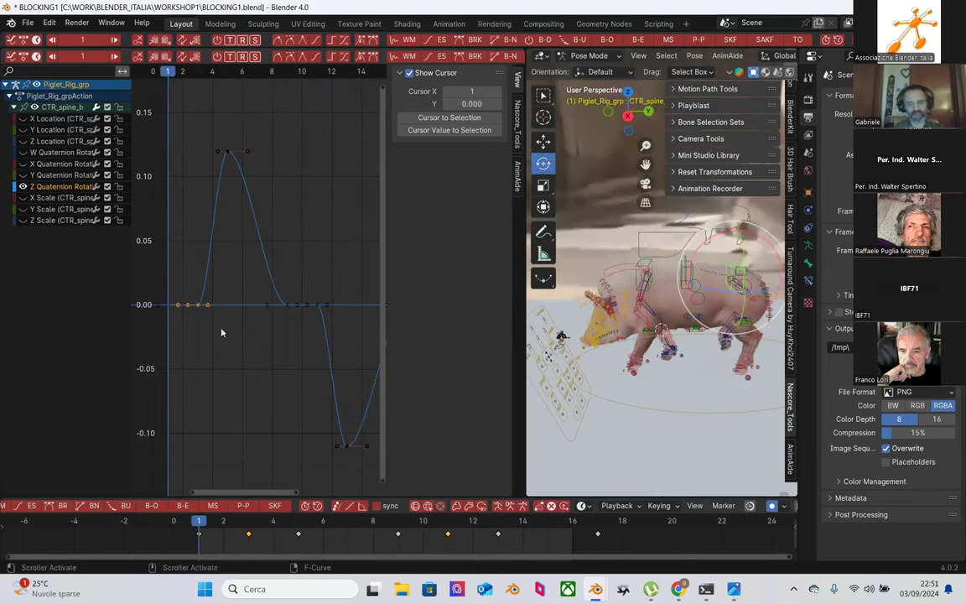
pyautogui.moveTo(242, 245); pyautogui.dragTo(336, 338)
pyautogui.scroll(-2, 310, 327)
pyautogui.scroll(-1, 260, 293)
pyautogui.moveTo(224, 269); pyautogui.dragTo(200, 284)
pyautogui.press('g')
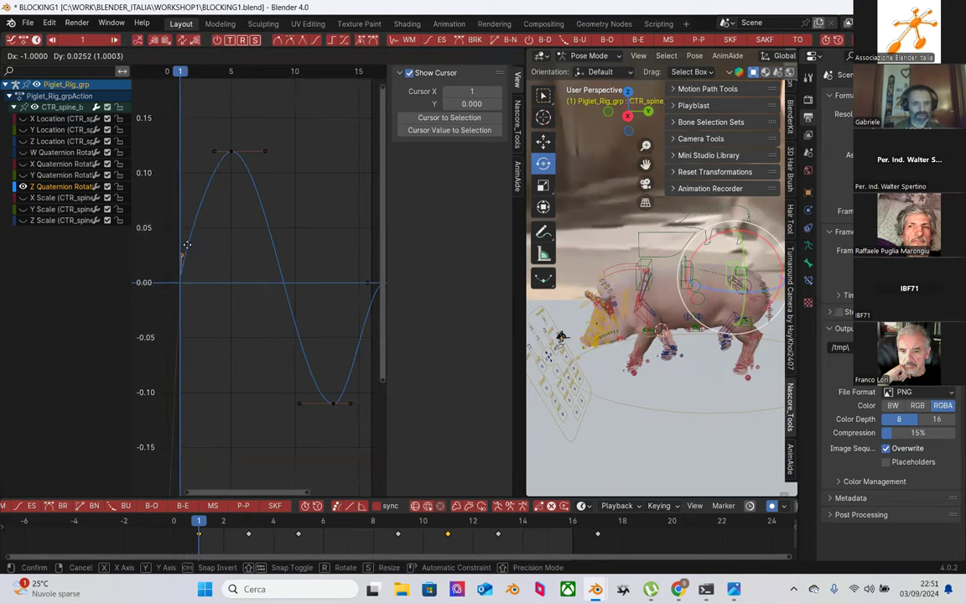
pyautogui.click(239, 277)
# Step: Shift the last key one frame later to frame 17, play back, and widen the 3D view
pyautogui.moveTo(353, 272); pyautogui.dragTo(295, 289, button='middle')
pyautogui.moveTo(293, 287); pyautogui.dragTo(307, 307)
pyautogui.press('g')
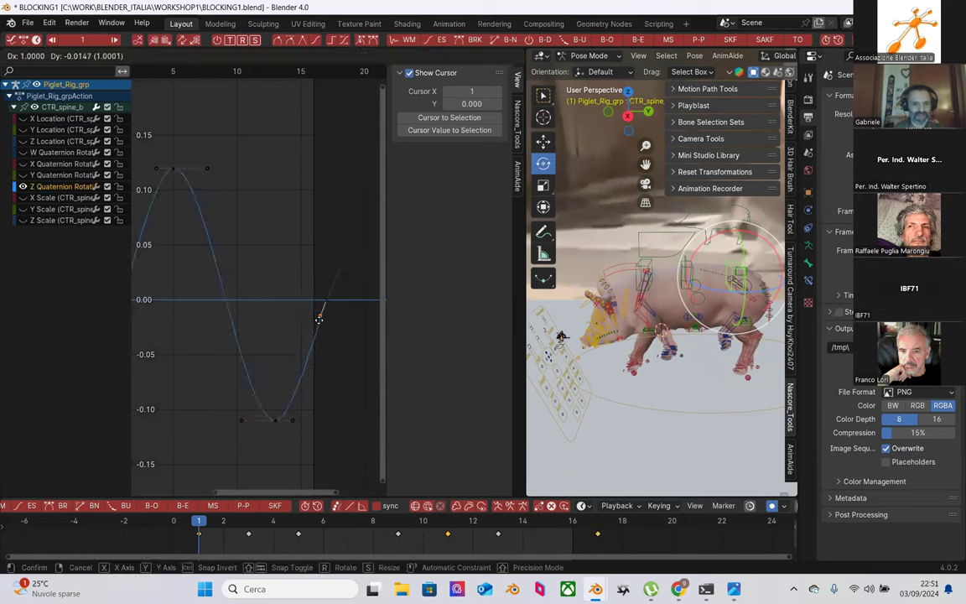
pyautogui.click(321, 320)
pyautogui.press('Home')
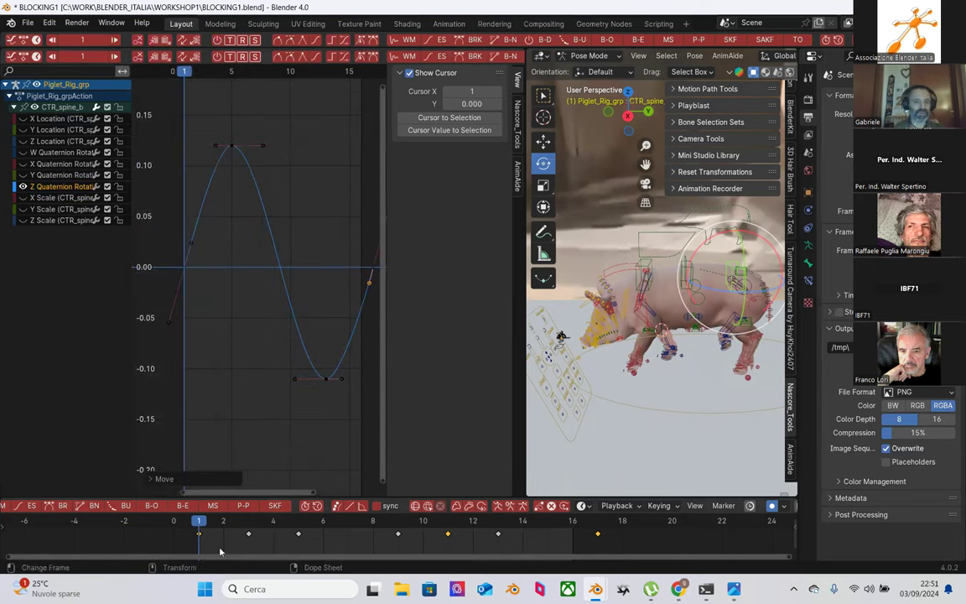
pyautogui.press('space')
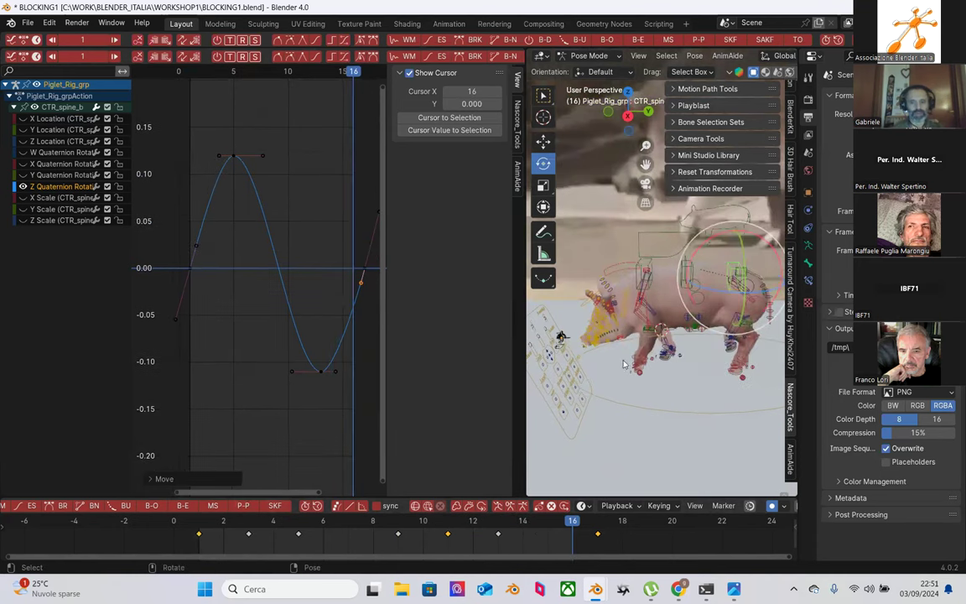
pyautogui.moveTo(525, 369); pyautogui.dragTo(327, 360)
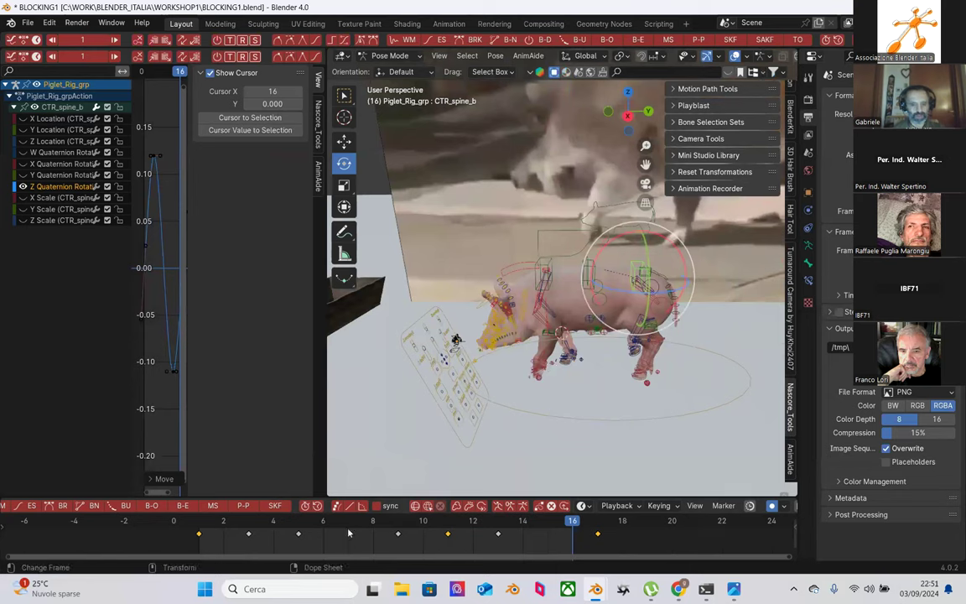
# Step: Play the walk cycle, select the rig bones, and enlarge the 3D view across the window
pyautogui.moveTo(333, 526); pyautogui.dragTo(205, 530)
pyautogui.press('space')
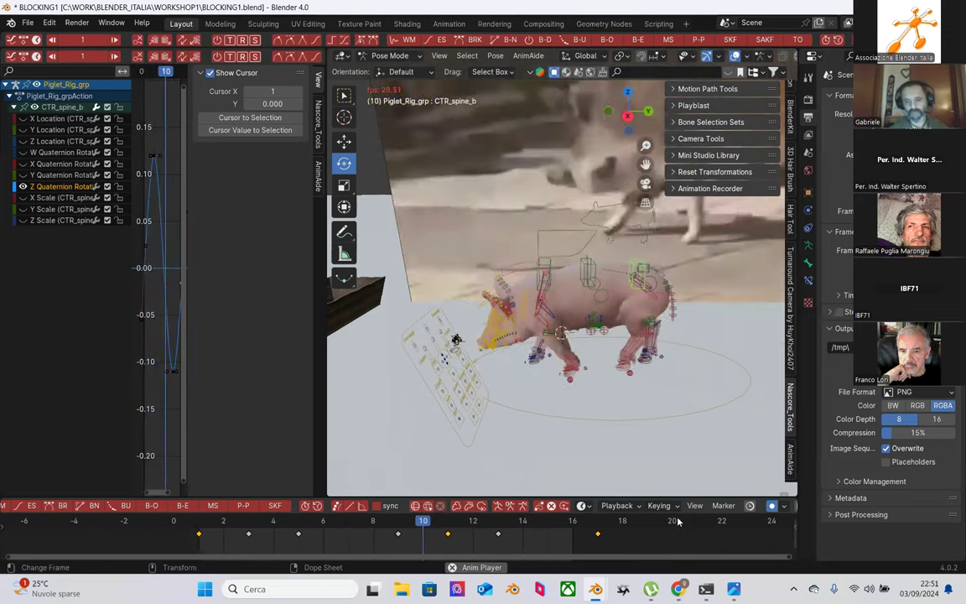
pyautogui.press('space')
pyautogui.moveTo(407, 132); pyautogui.dragTo(609, 326)
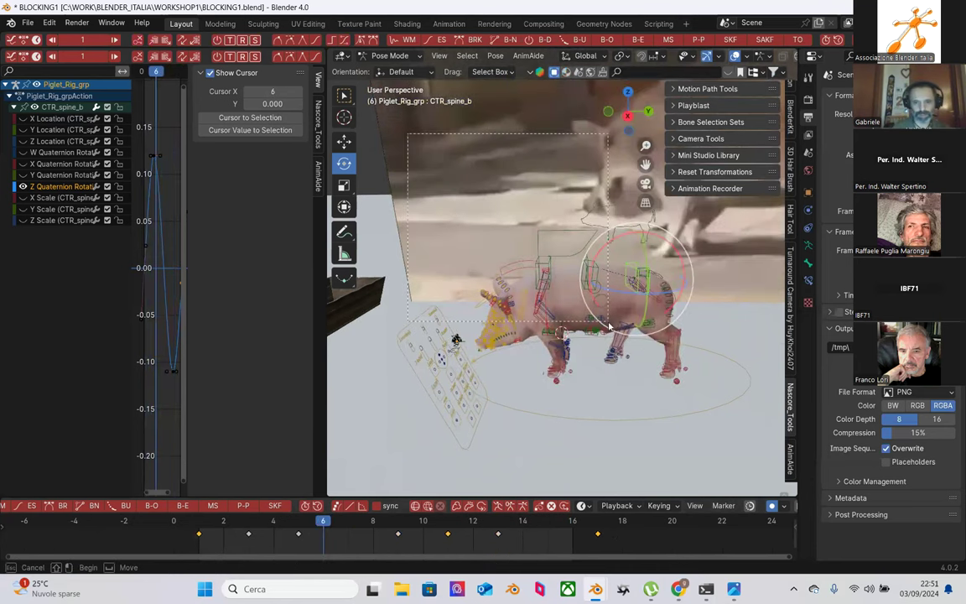
pyautogui.moveTo(737, 458); pyautogui.dragTo(737, 459)
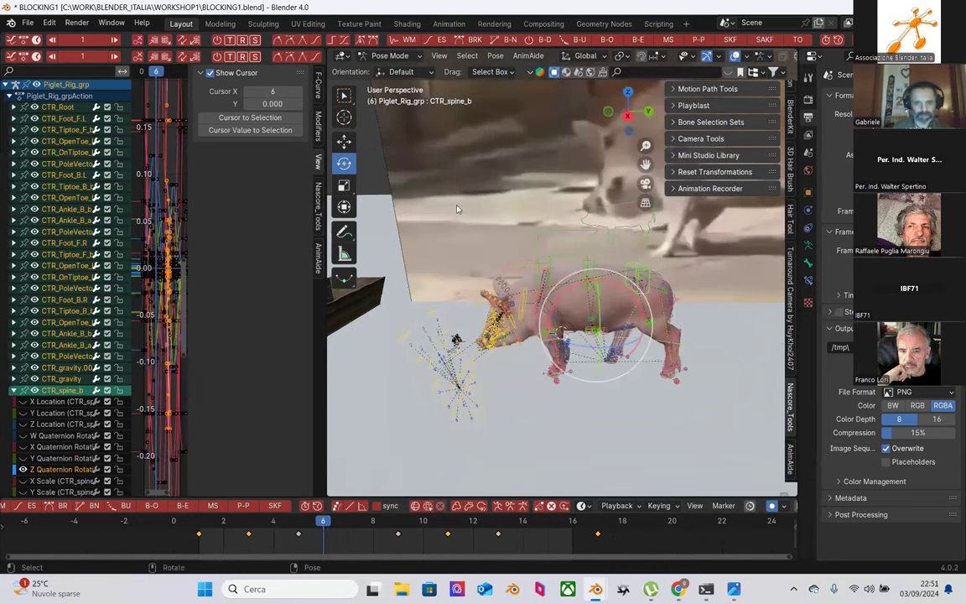
pyautogui.moveTo(326, 251); pyautogui.dragTo(18, 250)
pyautogui.scroll(-4, 442, 395)
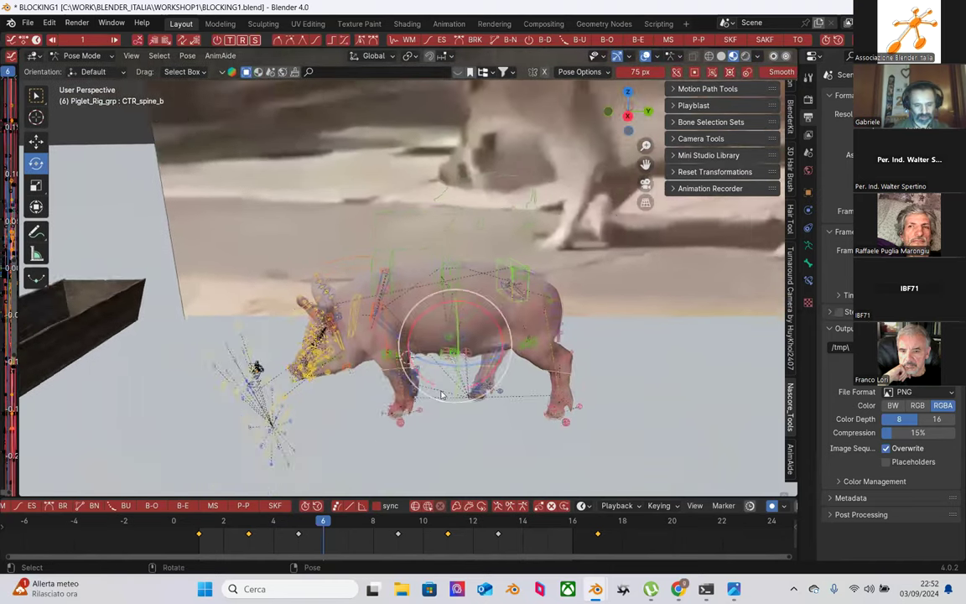
pyautogui.moveTo(456, 357); pyautogui.dragTo(329, 519, button='middle')
# Step: Set frame 7 and view the hind legs close up, briefly selecting CTR_Foot_B.L
pyautogui.moveTo(233, 526); pyautogui.dragTo(344, 536)
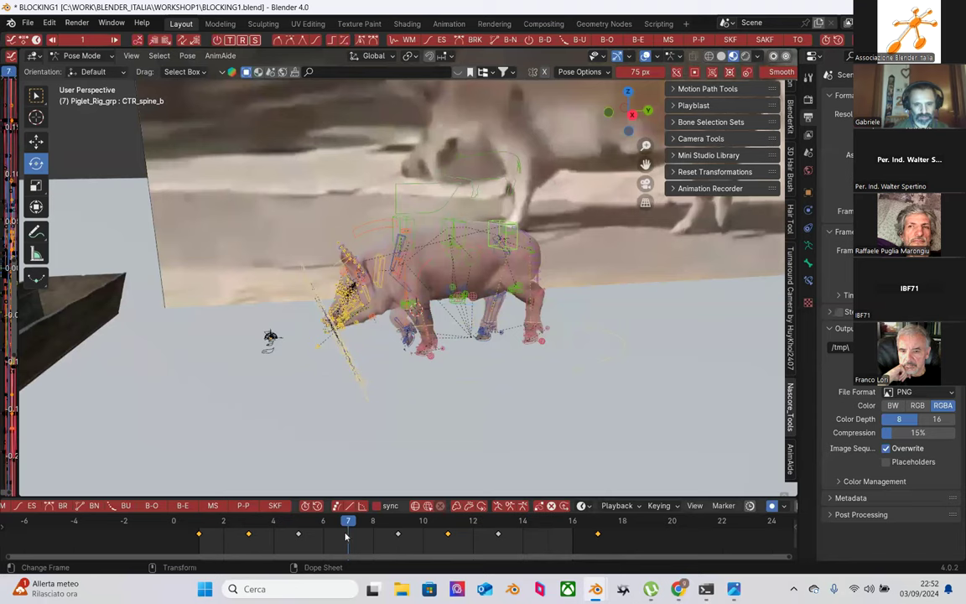
pyautogui.moveTo(402, 360); pyautogui.dragTo(509, 432, button='middle')
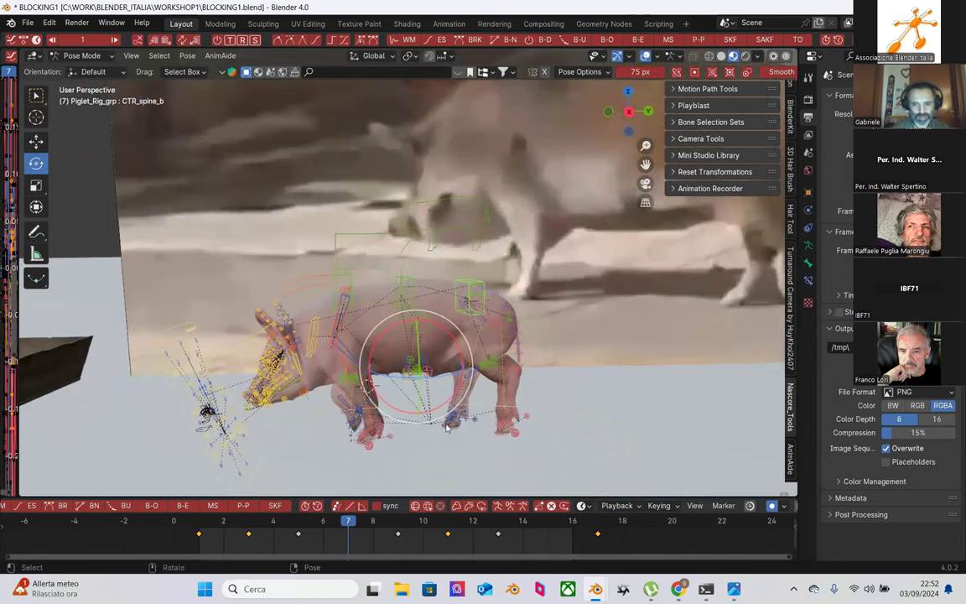
pyautogui.scroll(-2, 447, 427)
pyautogui.moveTo(309, 526); pyautogui.dragTo(346, 528)
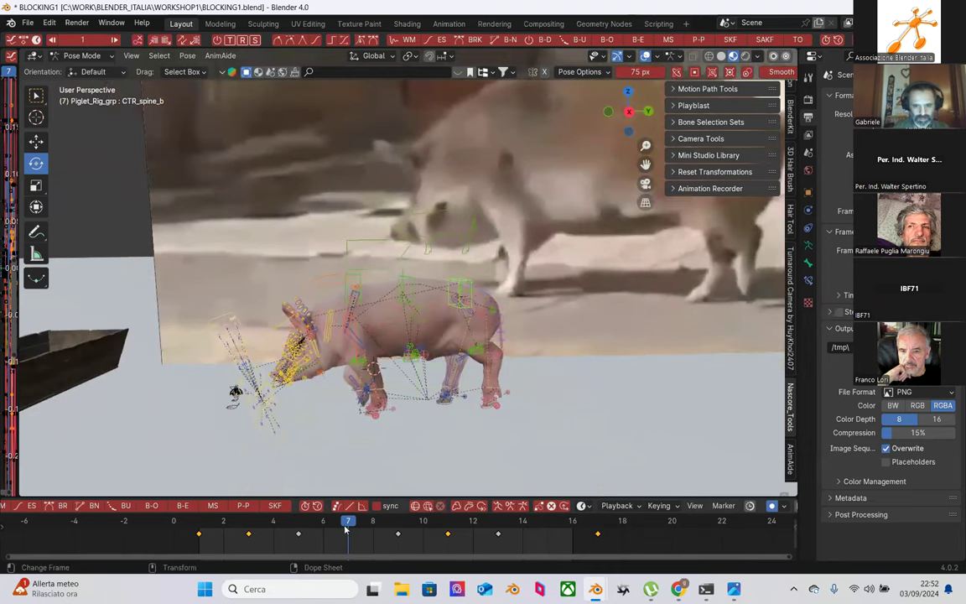
pyautogui.click(491, 410)
pyautogui.moveTo(490, 410); pyautogui.dragTo(574, 338, button='middle')
pyautogui.scroll(2, 572, 337)
pyautogui.click(450, 406)
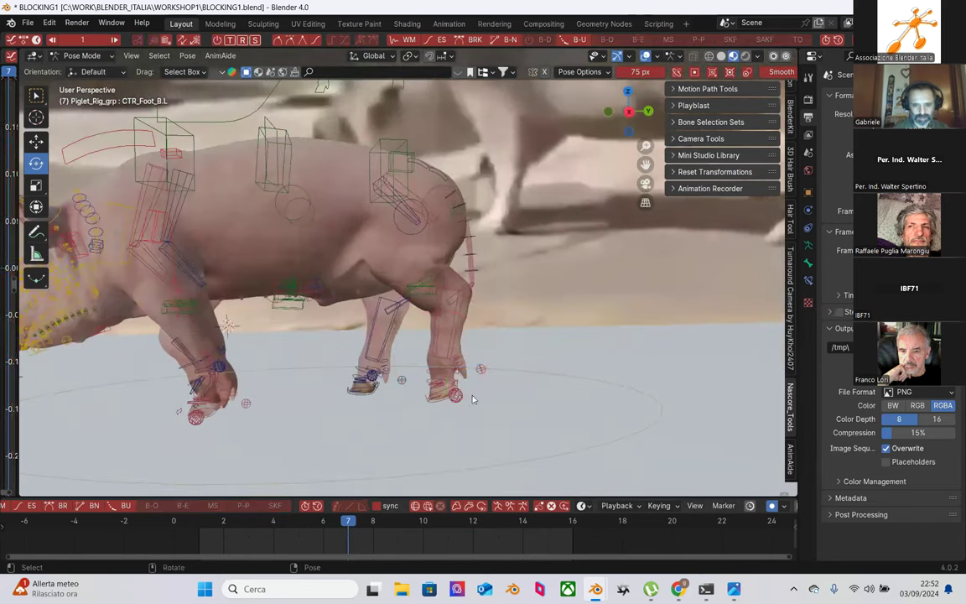
# Step: Rotate the rear foot control freely, then switch back to moving bones
pyautogui.click(460, 392)
pyautogui.moveTo(466, 373); pyautogui.dragTo(490, 321)
pyautogui.scroll(-5, 489, 322)
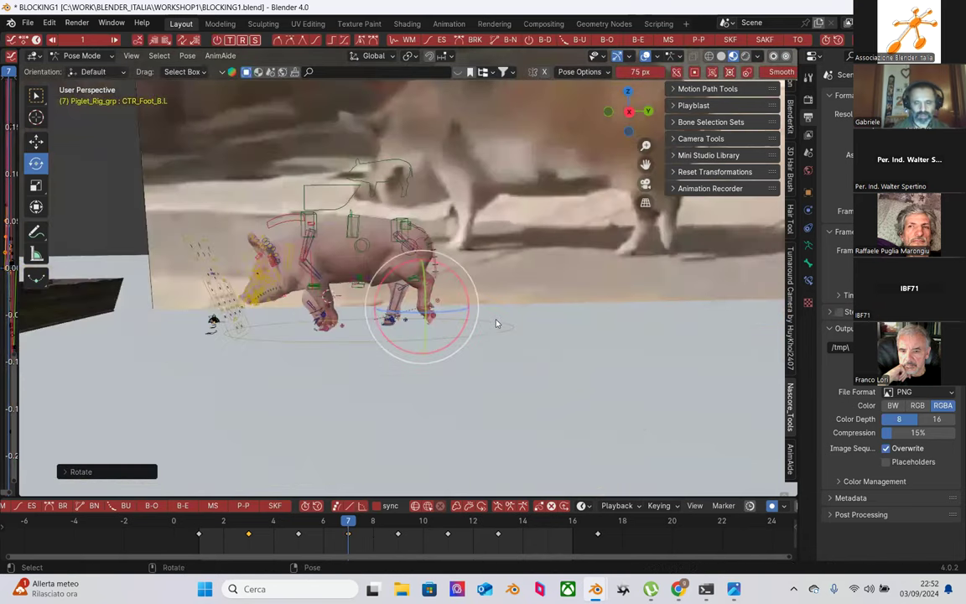
pyautogui.hotkey('shift', 'space')
pyautogui.press('g')
pyautogui.scroll(4, 433, 314)
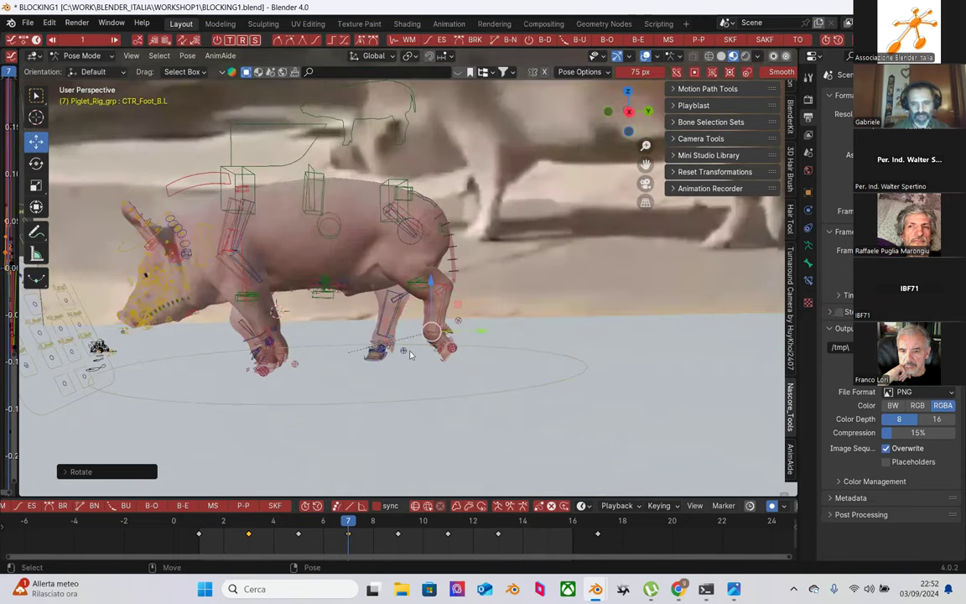
pyautogui.scroll(4, 474, 382)
pyautogui.keyDown('shift'); pyautogui.moveTo(482, 386); pyautogui.dragTo(427, 297, button='middle'); pyautogui.keyUp('shift')
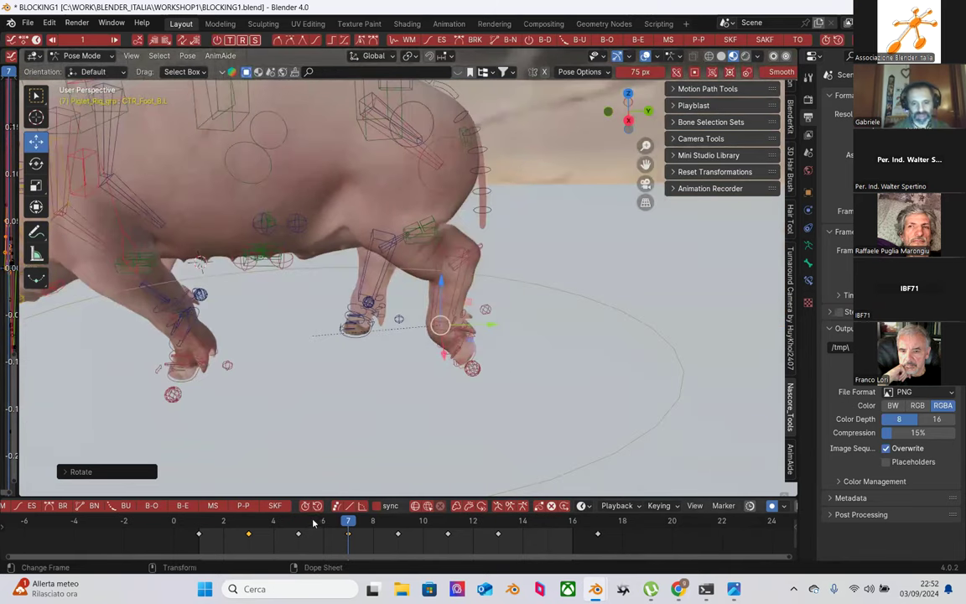
# Step: Compare poses at frames 13 and 17, return to frame 7, and reselect the rear foot
pyautogui.click(499, 532)
pyautogui.click(596, 529)
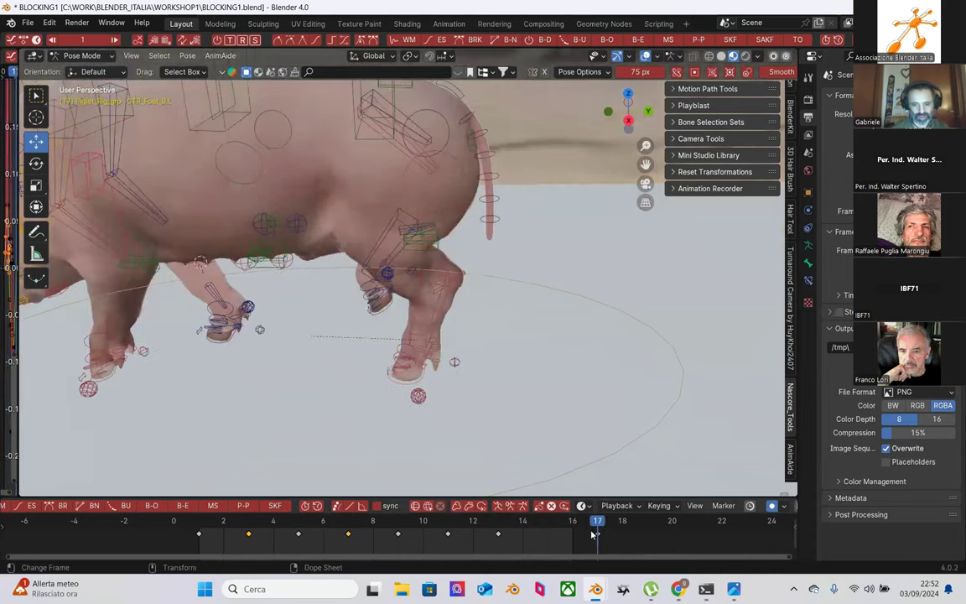
pyautogui.click(350, 524)
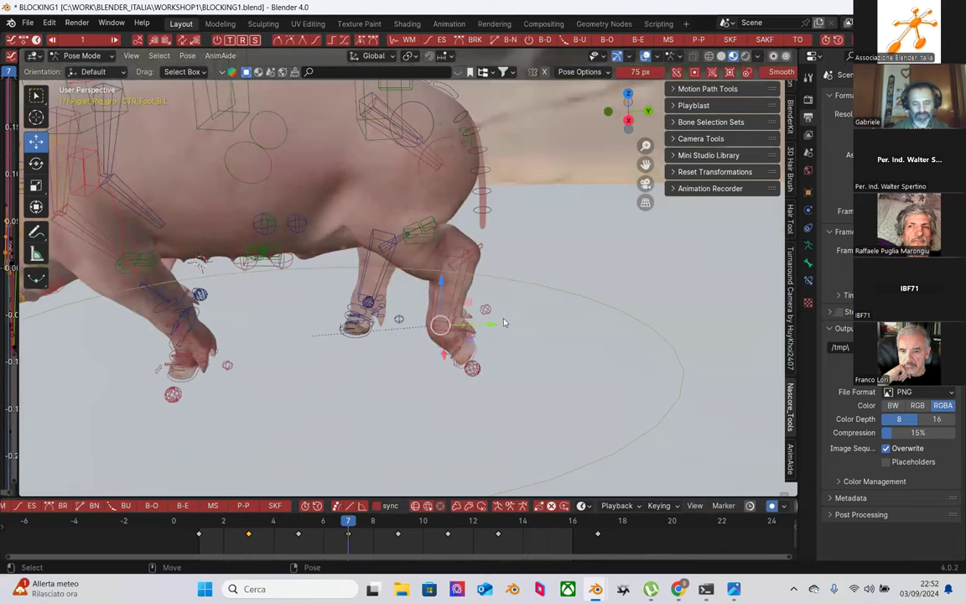
pyautogui.moveTo(542, 320); pyautogui.dragTo(471, 380, button='middle')
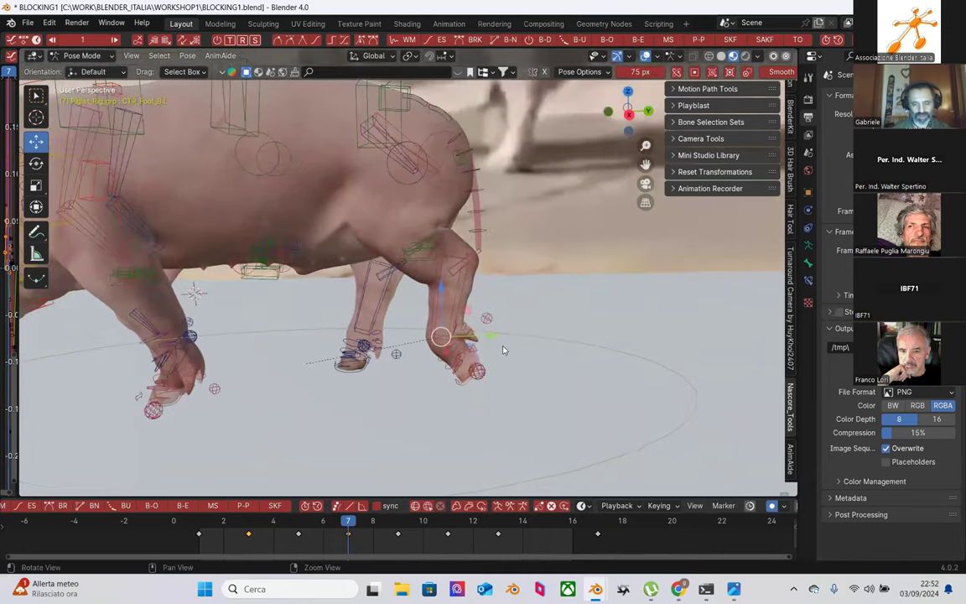
pyautogui.click(470, 379)
pyautogui.click(425, 328)
pyautogui.moveTo(425, 327); pyautogui.dragTo(450, 304, button='middle')
# Step: Rotate the hind left shin IK bone to a new angle in the frame-7 pose
pyautogui.click(450, 302)
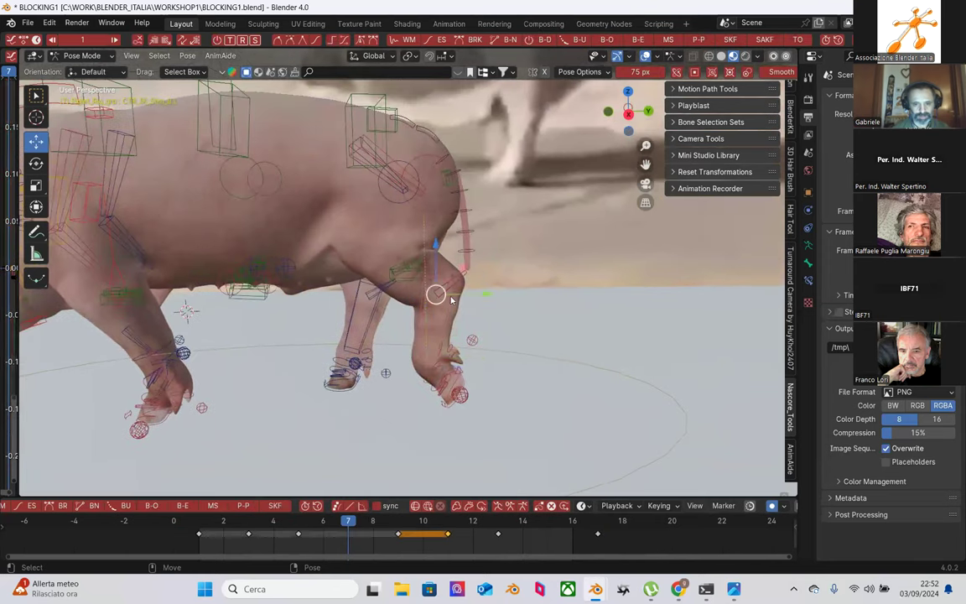
pyautogui.press('r')
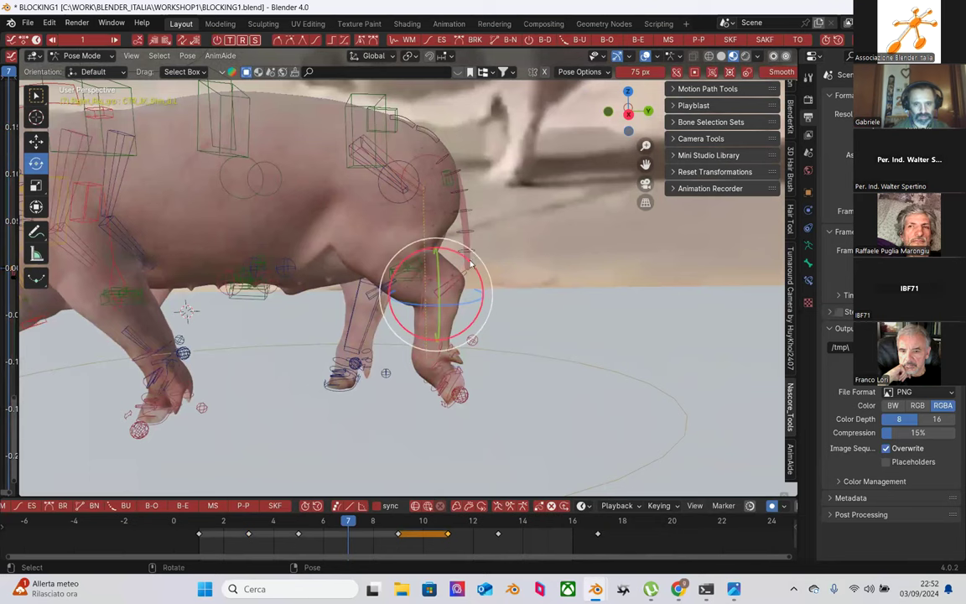
pyautogui.moveTo(470, 264); pyautogui.dragTo(436, 290)
pyautogui.moveTo(332, 351); pyautogui.dragTo(411, 362, button='middle')
pyautogui.click(405, 364)
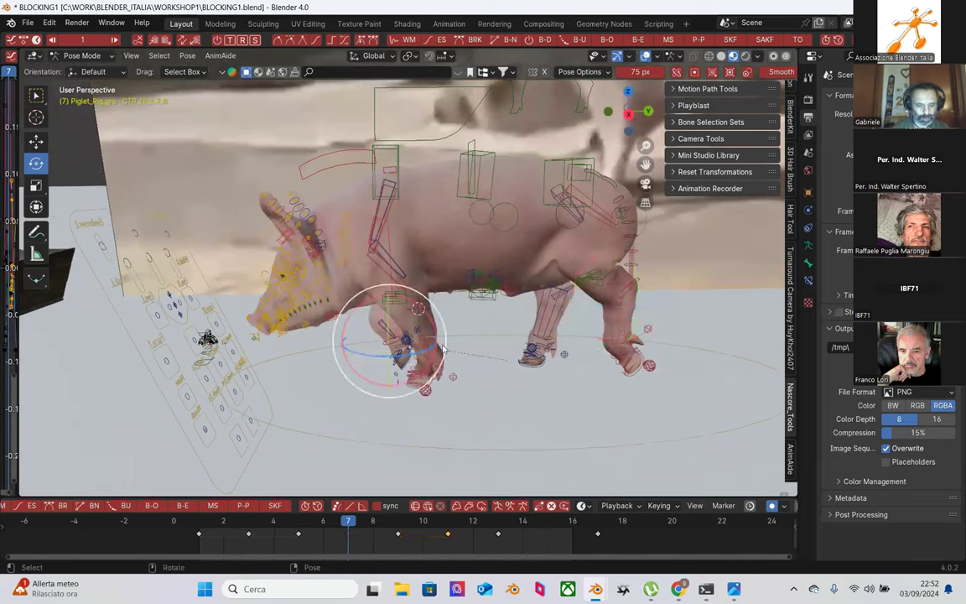
# Step: Reposition and rotate the front right leg bone at frame 7, checking the neighbouring frames
pyautogui.hotkey('shift', 'space')
pyautogui.press('g')
pyautogui.moveTo(442, 343)
pyautogui.mouseDown()
pyautogui.moveTo(421, 325)
pyautogui.moveTo(427, 347)
pyautogui.mouseUp()
pyautogui.hotkey('shift', 'space')
pyautogui.press('r')
pyautogui.moveTo(302, 526); pyautogui.dragTo(348, 521)
pyautogui.press('Right')
pyautogui.press('Right')
pyautogui.press('Left')
pyautogui.press('Left')
# Step: Lift the CTR_Foot_F.R foot control slightly and select the CTR_spine_f spine control
pyautogui.hotkey('shift', 'space')
pyautogui.press('g')
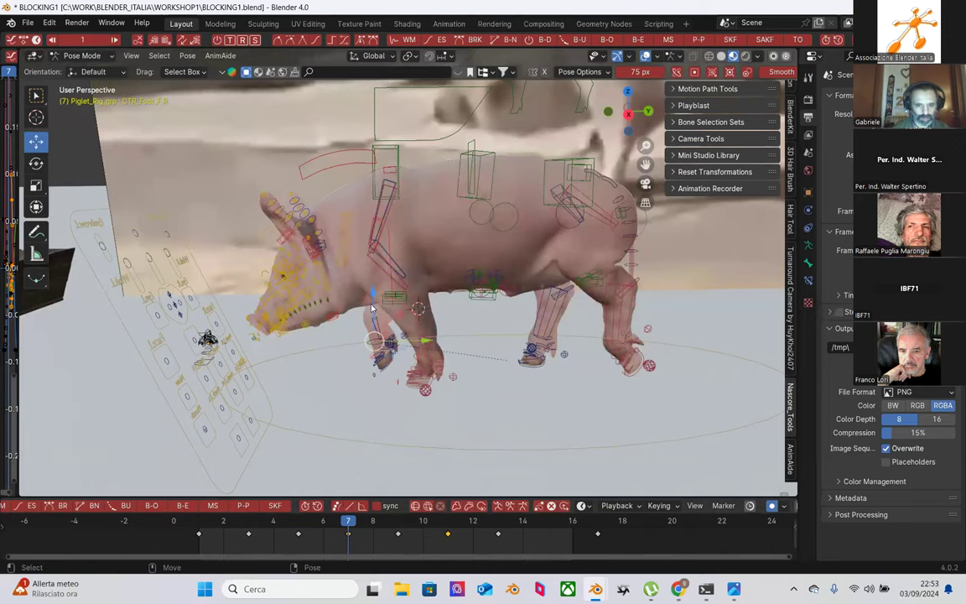
pyautogui.moveTo(370, 308); pyautogui.dragTo(379, 309)
pyautogui.moveTo(380, 309); pyautogui.dragTo(456, 385, button='middle')
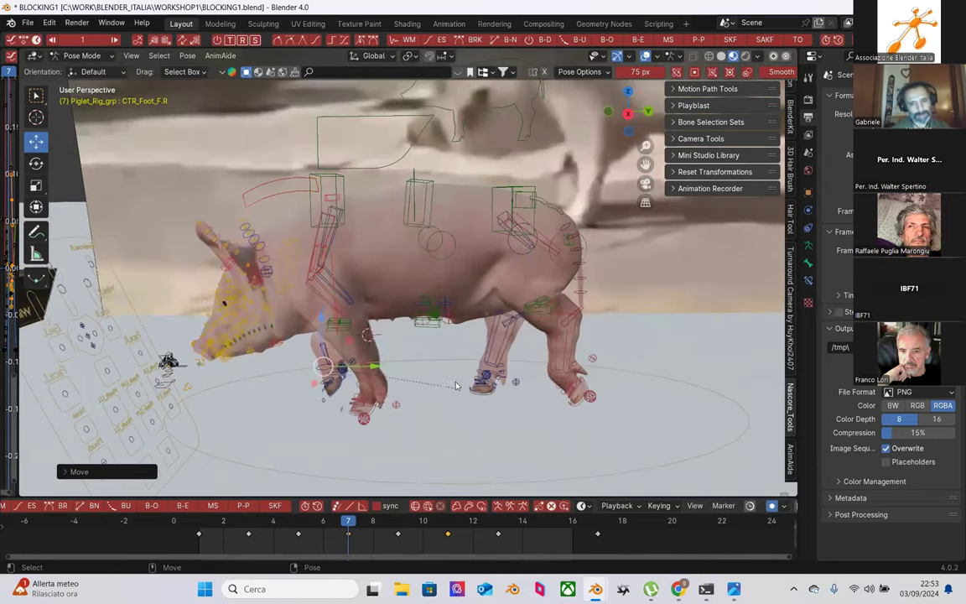
pyautogui.click(341, 188)
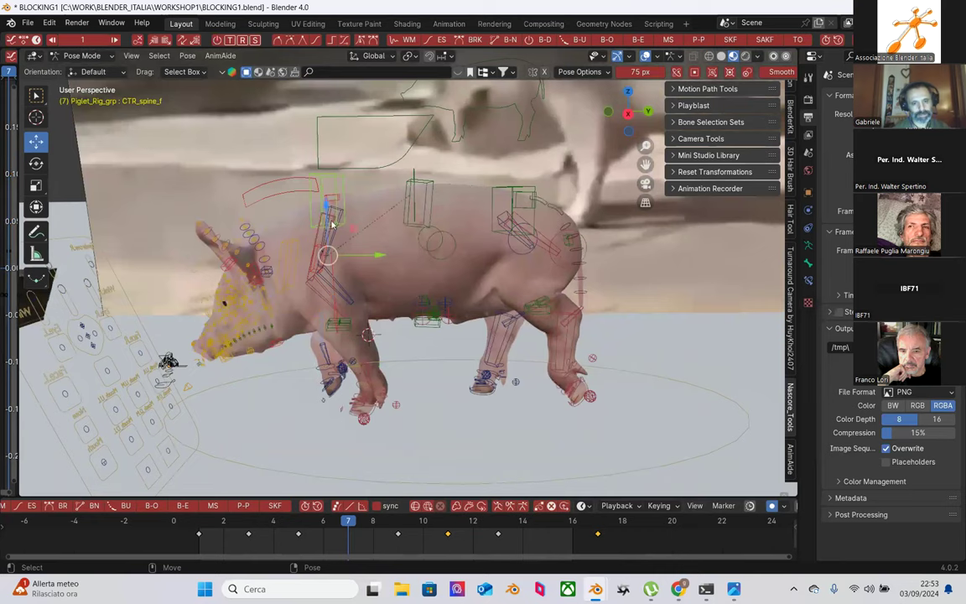
pyautogui.moveTo(332, 236); pyautogui.dragTo(334, 240, button='middle')
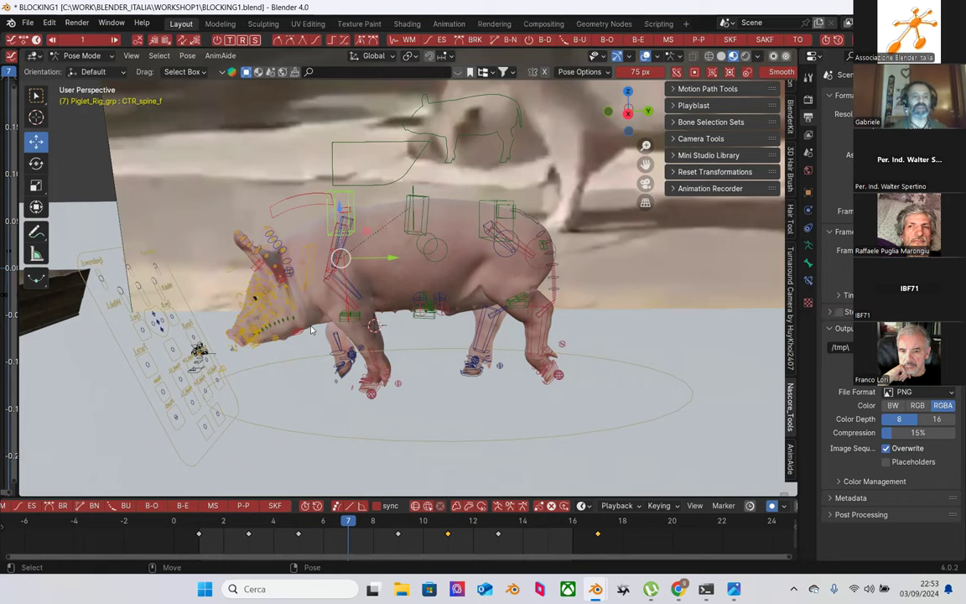
# Step: Open a Graph Editor beside the viewport showing CTR_spine_f's X and Y Location curves, all keys selected
pyautogui.moveTo(17, 299); pyautogui.dragTo(413, 305)
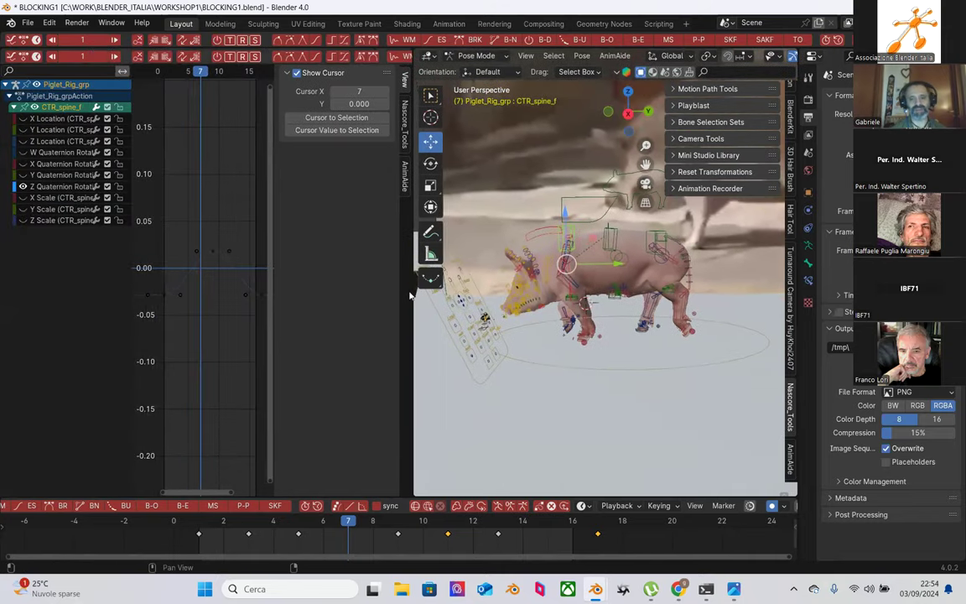
pyautogui.scroll(3, 563, 366)
pyautogui.scroll(2, 563, 366)
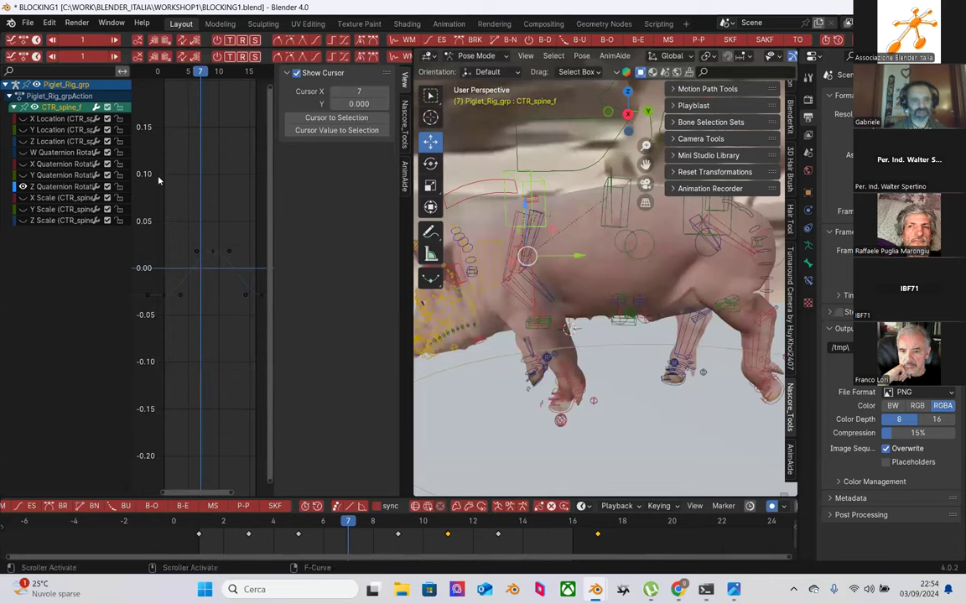
pyautogui.click(23, 187)
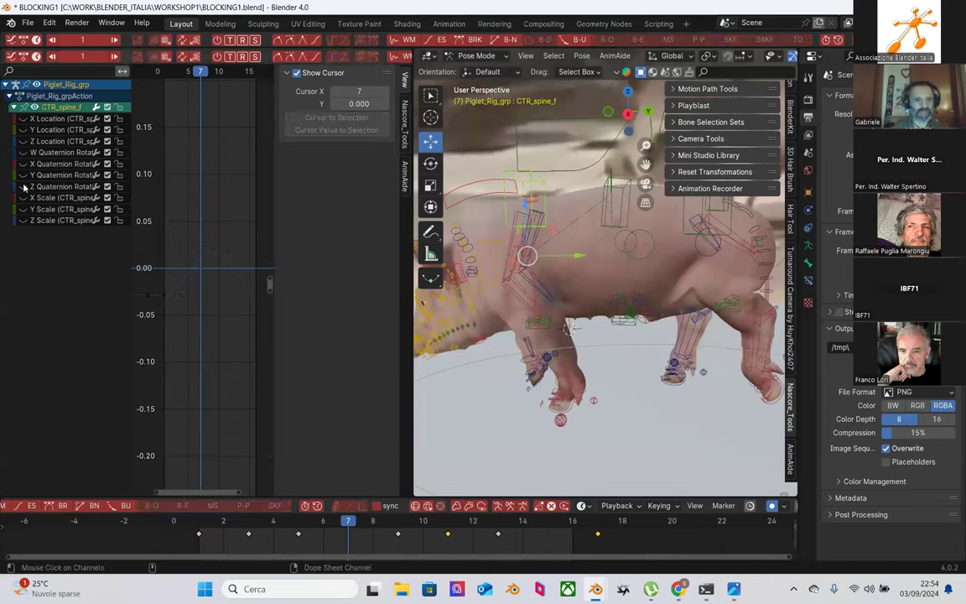
pyautogui.click(63, 130)
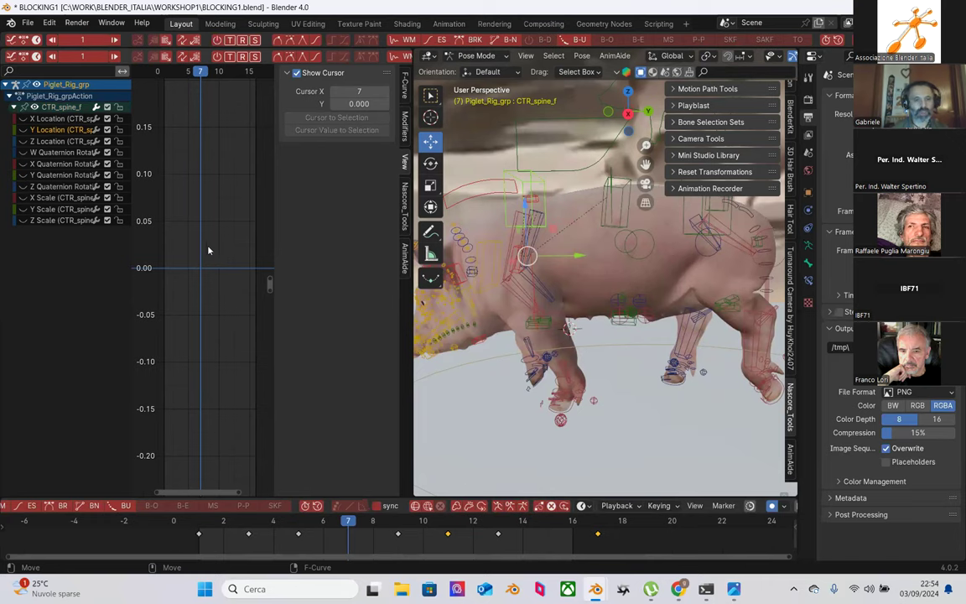
pyautogui.click(23, 130)
pyautogui.moveTo(139, 192); pyautogui.dragTo(231, 301)
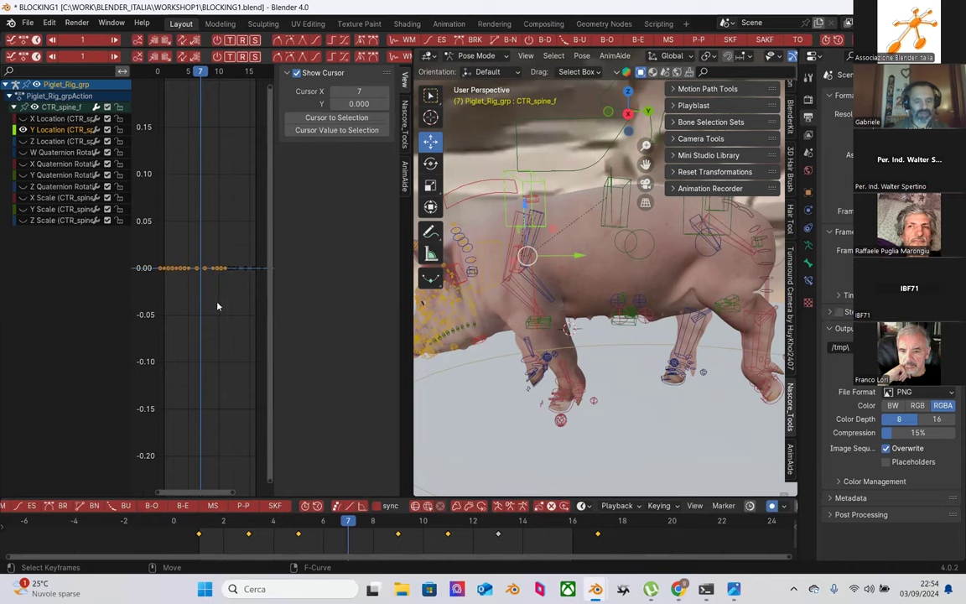
pyautogui.press('Home')
# Step: Zoom and resize the graph so the Y Location wave is fully visible, then enlarge the viewport
pyautogui.keyDown('ctrl'); pyautogui.moveTo(204, 316); pyautogui.dragTo(386, 277, button='middle'); pyautogui.keyUp('ctrl')
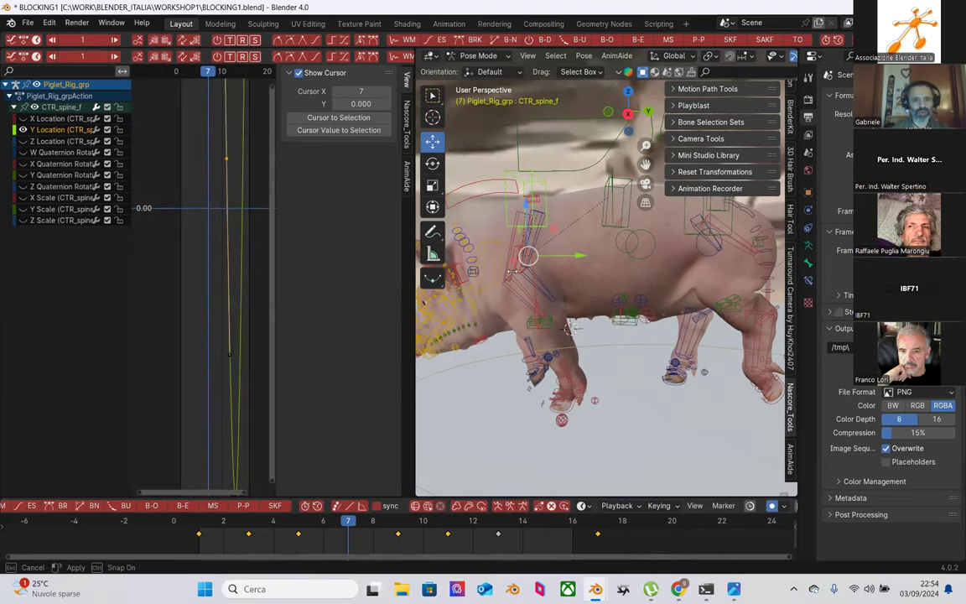
pyautogui.moveTo(411, 275); pyautogui.dragTo(639, 270)
pyautogui.scroll(-2, 403, 267)
pyautogui.keyDown('ctrl'); pyautogui.moveTo(407, 267); pyautogui.dragTo(318, 282, button='middle'); pyautogui.keyUp('ctrl')
pyautogui.press('n')
pyautogui.moveTo(634, 321); pyautogui.dragTo(519, 321)
pyautogui.moveTo(658, 334); pyautogui.dragTo(666, 369, button='middle')
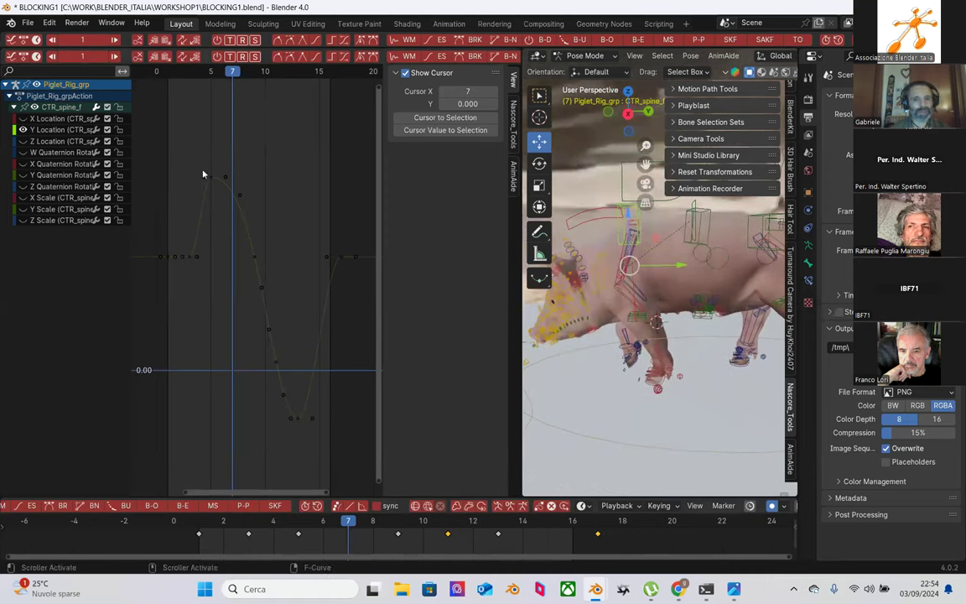
# Step: Play through frames 2 to 10 and select a different bone on the piglet
pyautogui.click(223, 521)
pyautogui.moveTo(235, 524); pyautogui.dragTo(498, 523)
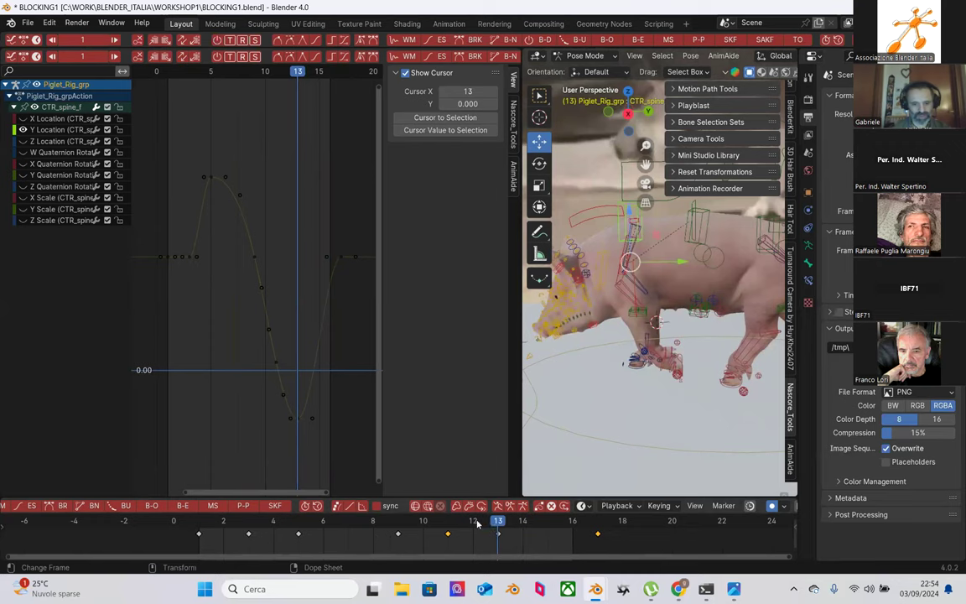
pyautogui.click(657, 322)
pyautogui.moveTo(498, 521); pyautogui.dragTo(275, 513)
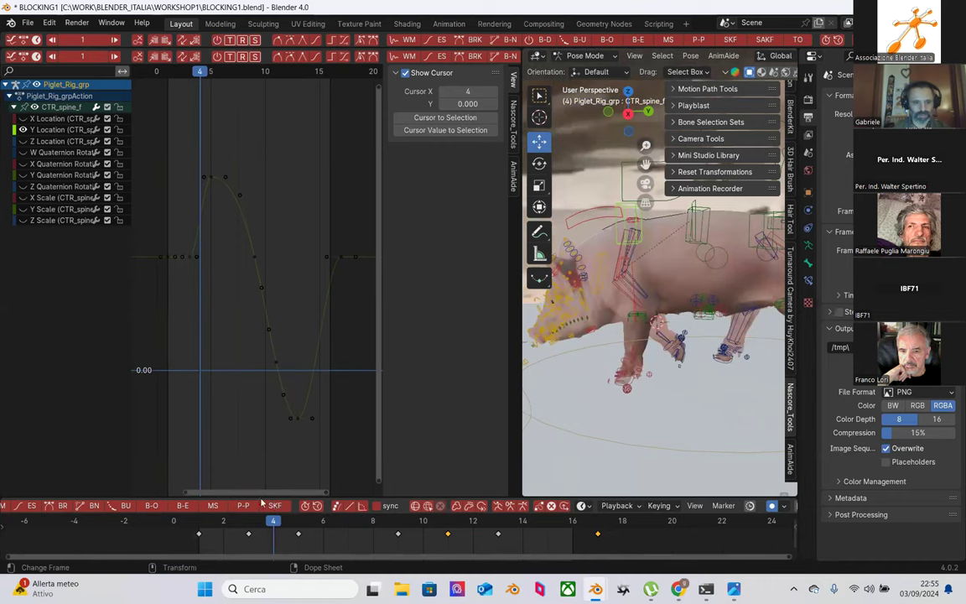
# Step: Compare the piglet's poses on frames 3, 5, 9 and 11
pyautogui.press('Left')
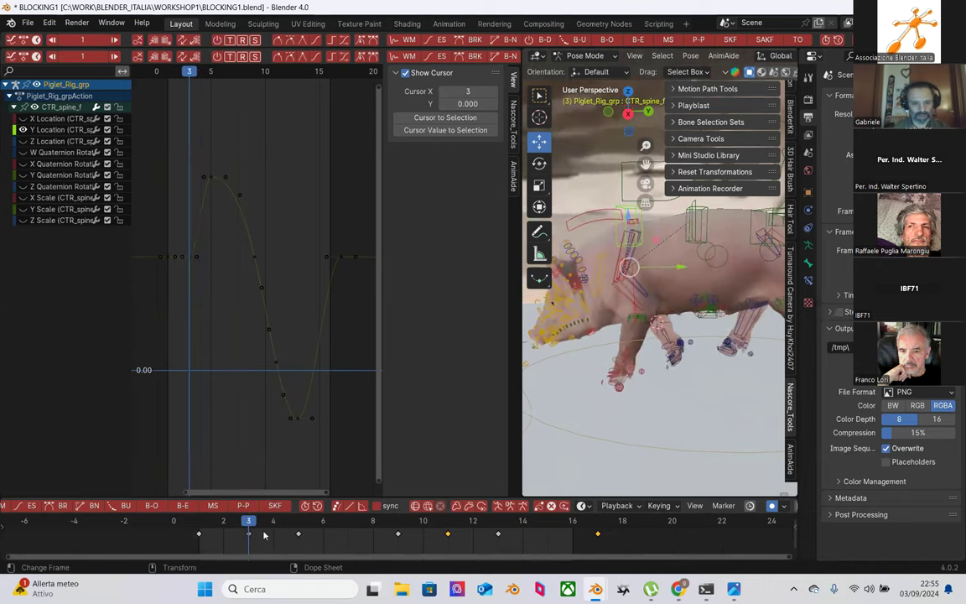
pyautogui.click(291, 521)
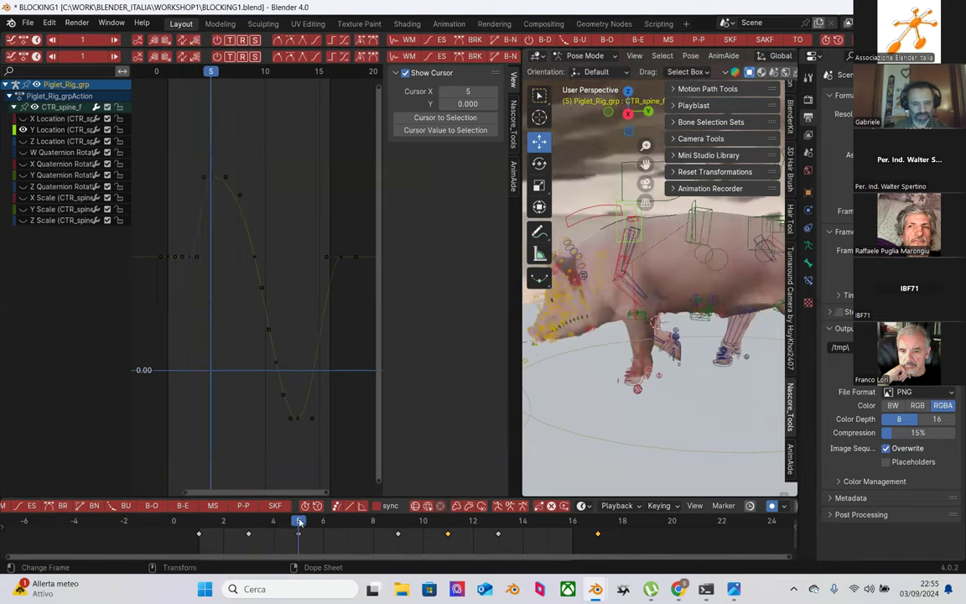
pyautogui.press('Up')
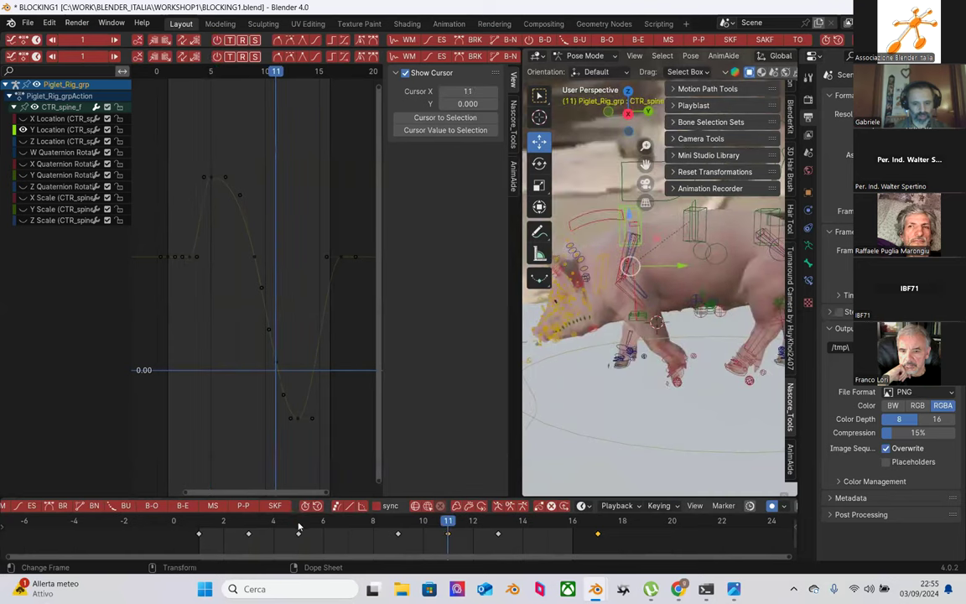
pyautogui.click(298, 525)
pyautogui.click(448, 520)
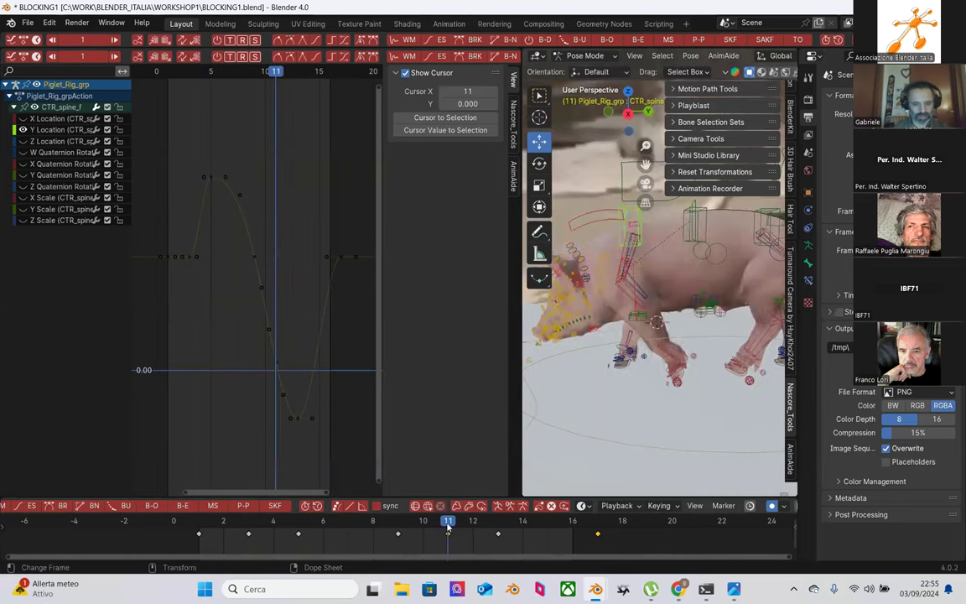
pyautogui.click(399, 521)
pyautogui.click(450, 520)
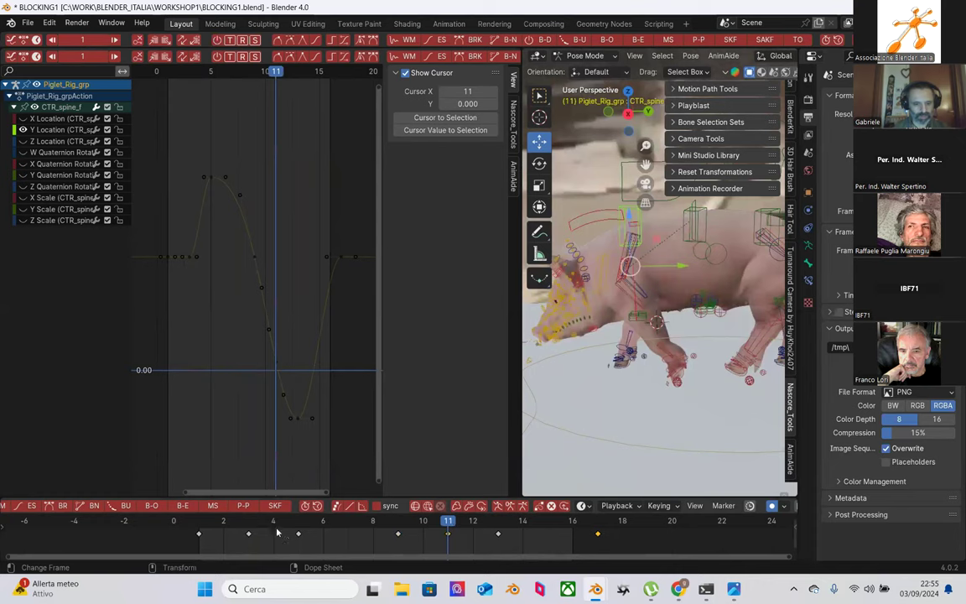
pyautogui.click(248, 521)
pyautogui.click(298, 521)
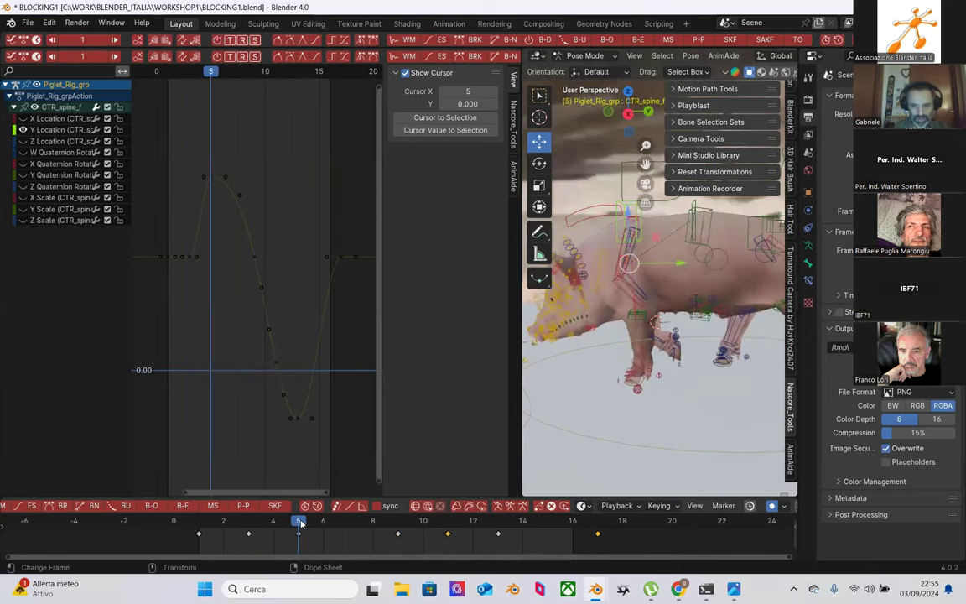
pyautogui.click(249, 521)
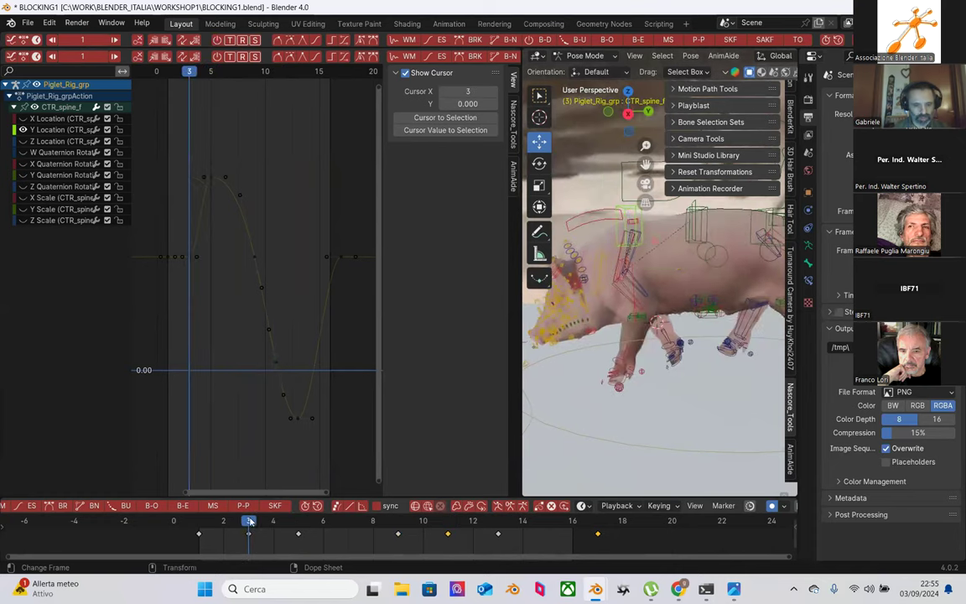
pyautogui.click(448, 523)
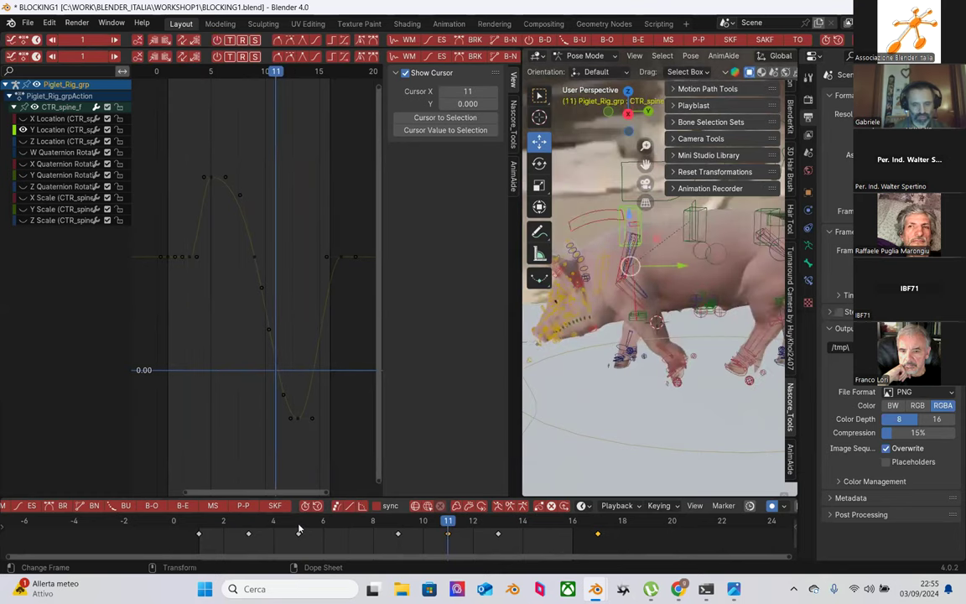
pyautogui.click(248, 522)
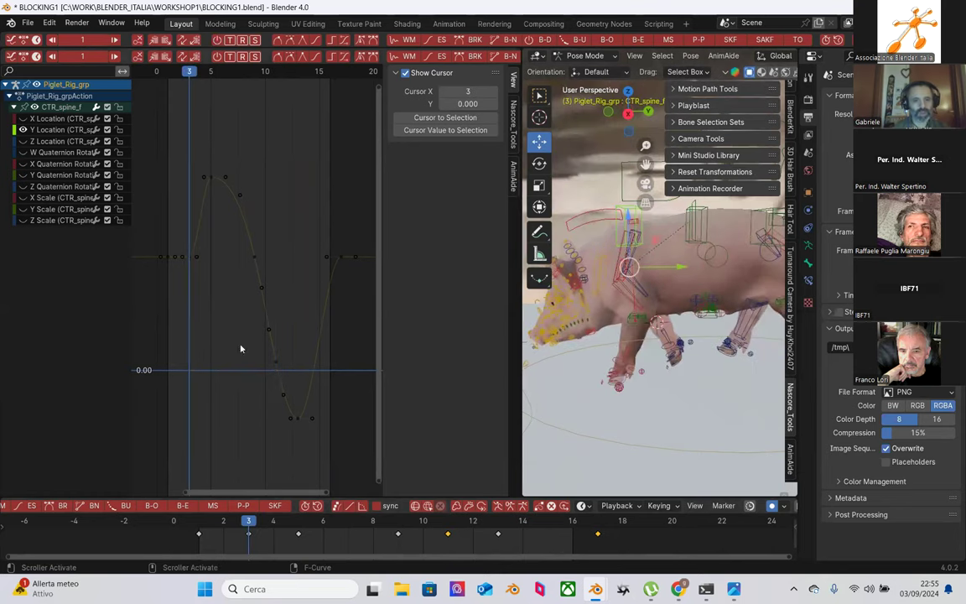
pyautogui.click(447, 522)
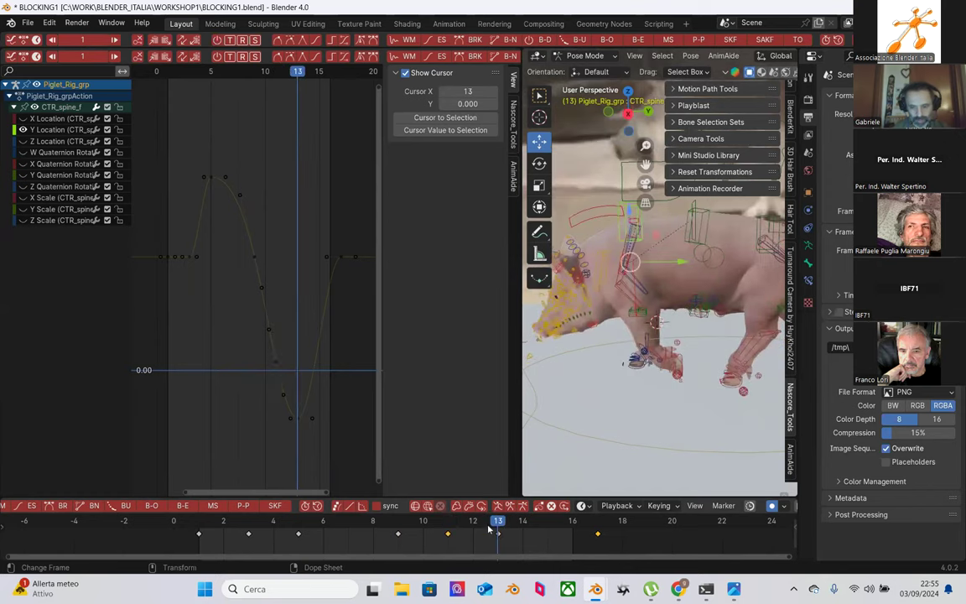
pyautogui.click(448, 521)
# Step: Zoom the viewport out and advance the playhead to frame 13
pyautogui.scroll(-3, 537, 336)
pyautogui.moveTo(537, 335); pyautogui.dragTo(587, 391, button='middle')
pyautogui.moveTo(448, 525); pyautogui.dragTo(496, 525)
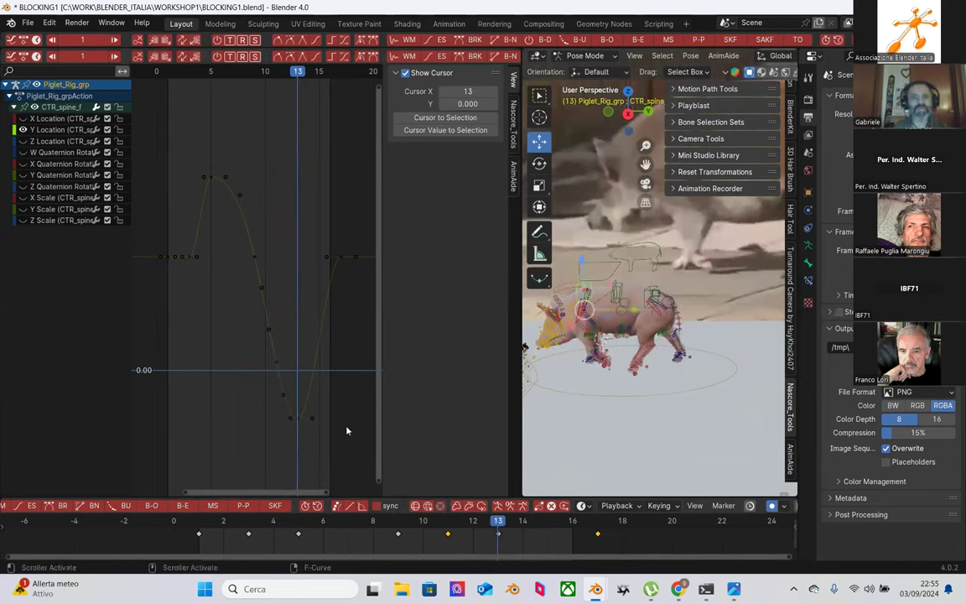
# Step: Select the Y Location curve's lowest key and compare poses on frames 5 and 13
pyautogui.scroll(2, 310, 413)
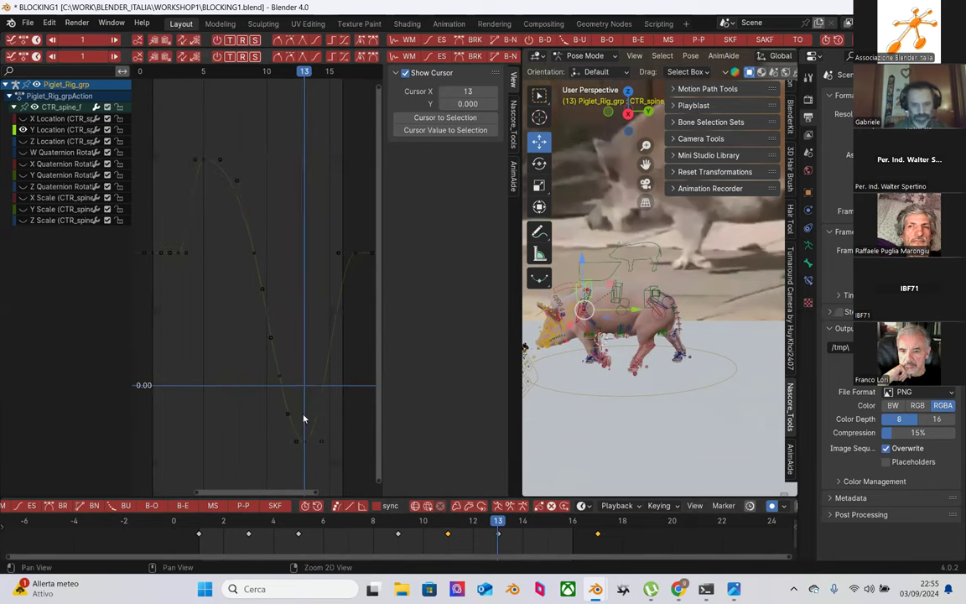
pyautogui.scroll(2, 285, 381)
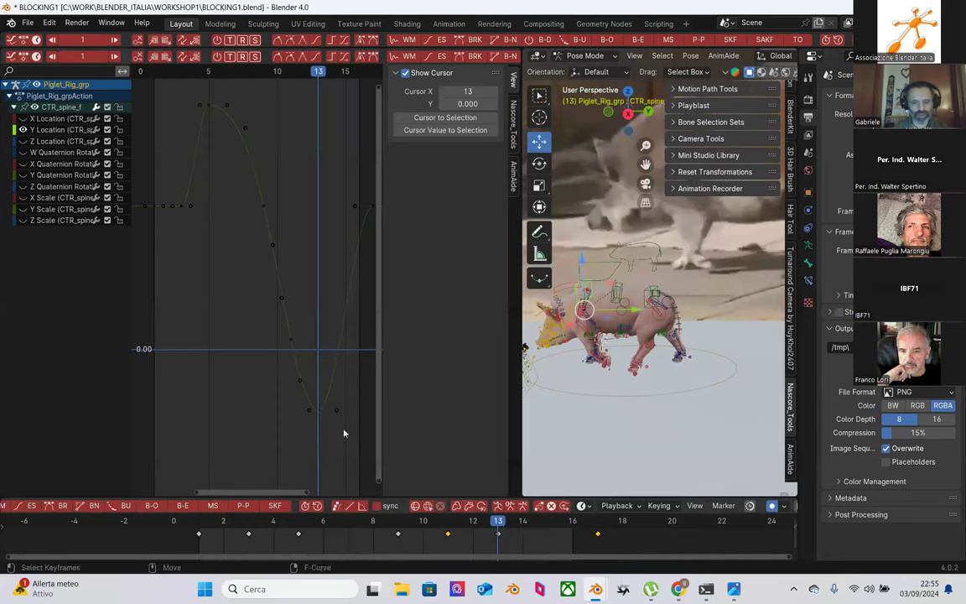
pyautogui.click(298, 528)
pyautogui.click(497, 528)
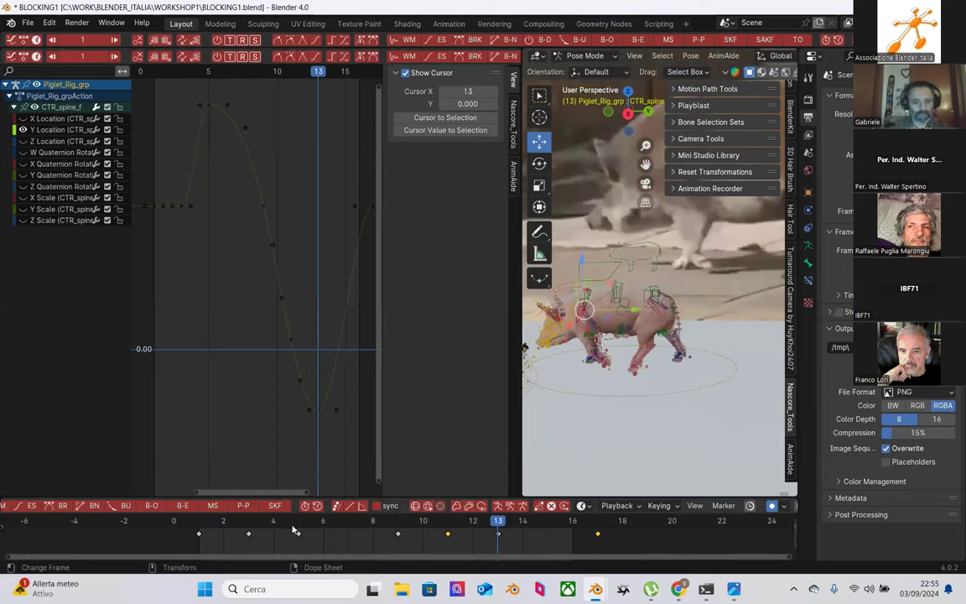
pyautogui.moveTo(309, 399); pyautogui.dragTo(362, 431)
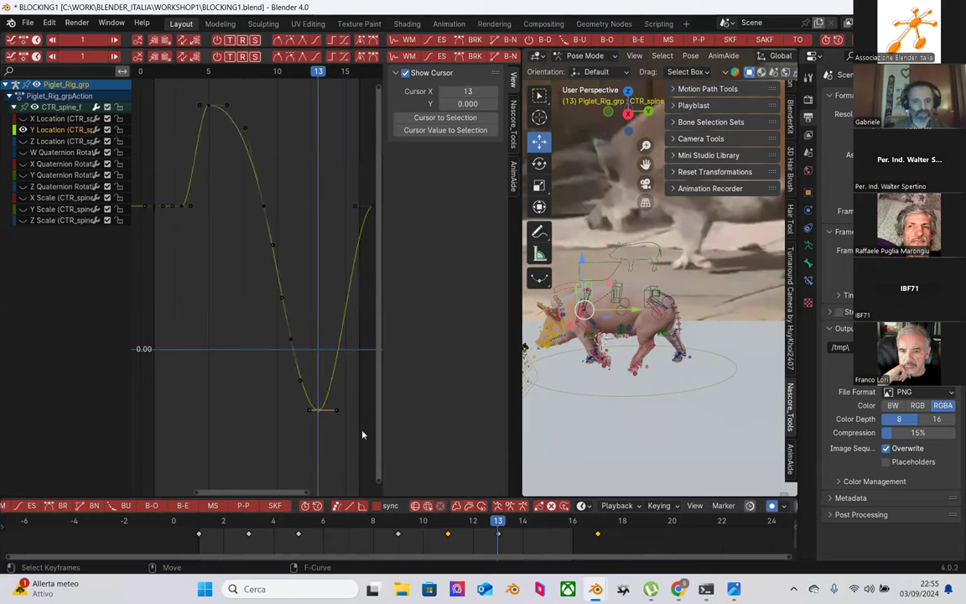
pyautogui.click(298, 523)
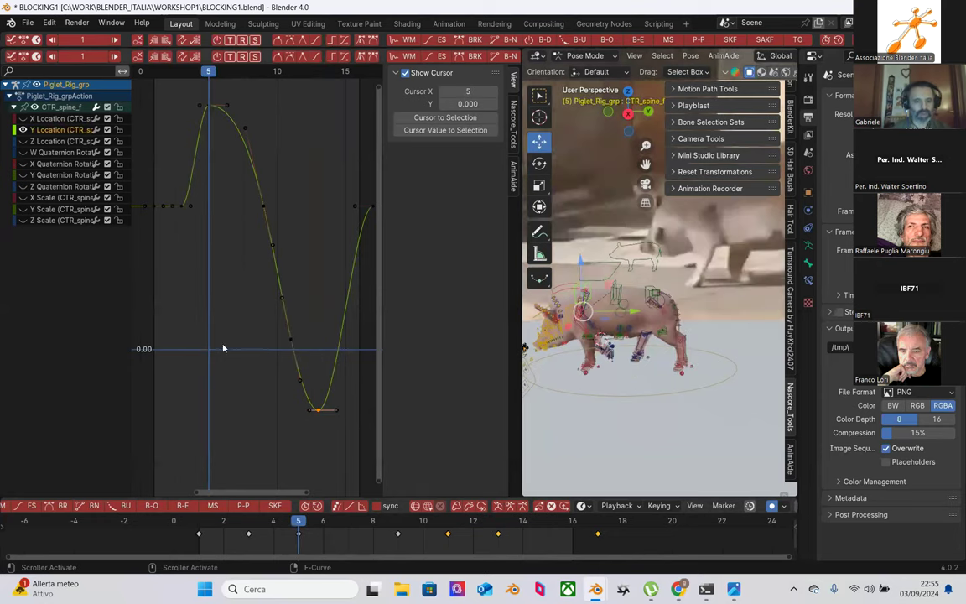
pyautogui.click(497, 522)
pyautogui.click(299, 526)
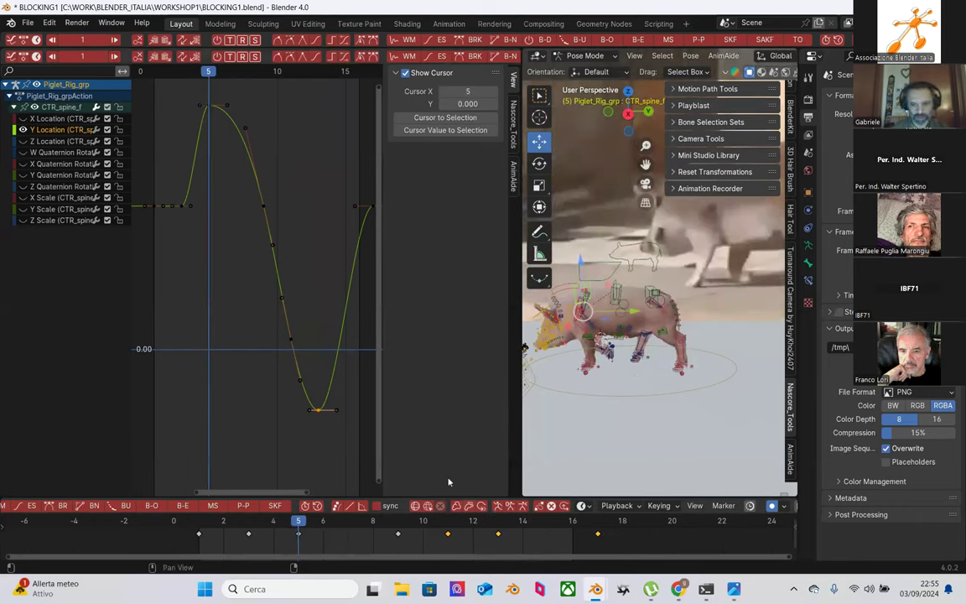
# Step: Scrub from frame 3 through 13 and back to frame 0 to review the motion
pyautogui.click(236, 525)
pyautogui.moveTo(238, 525); pyautogui.dragTo(286, 531)
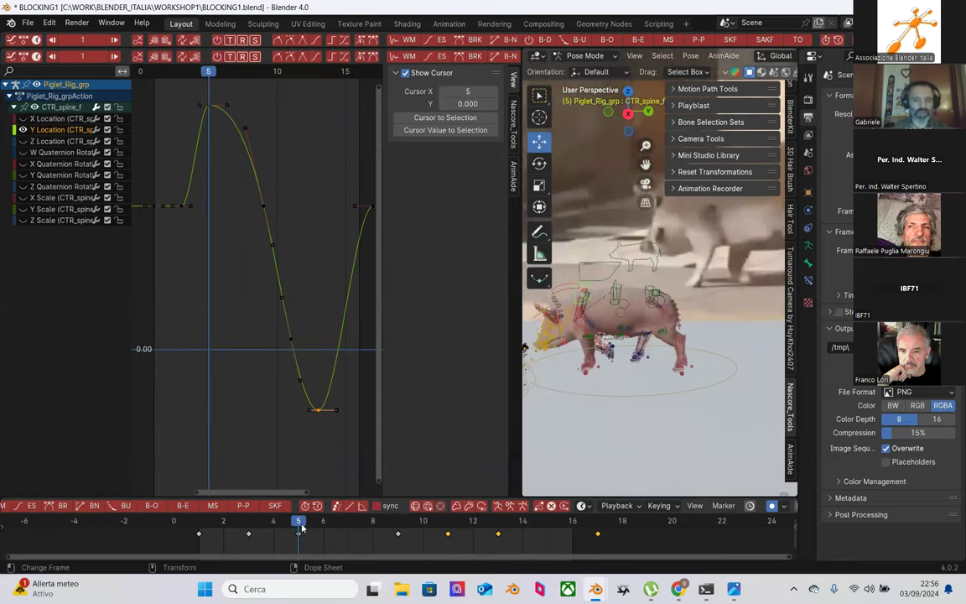
pyautogui.scroll(2, 602, 362)
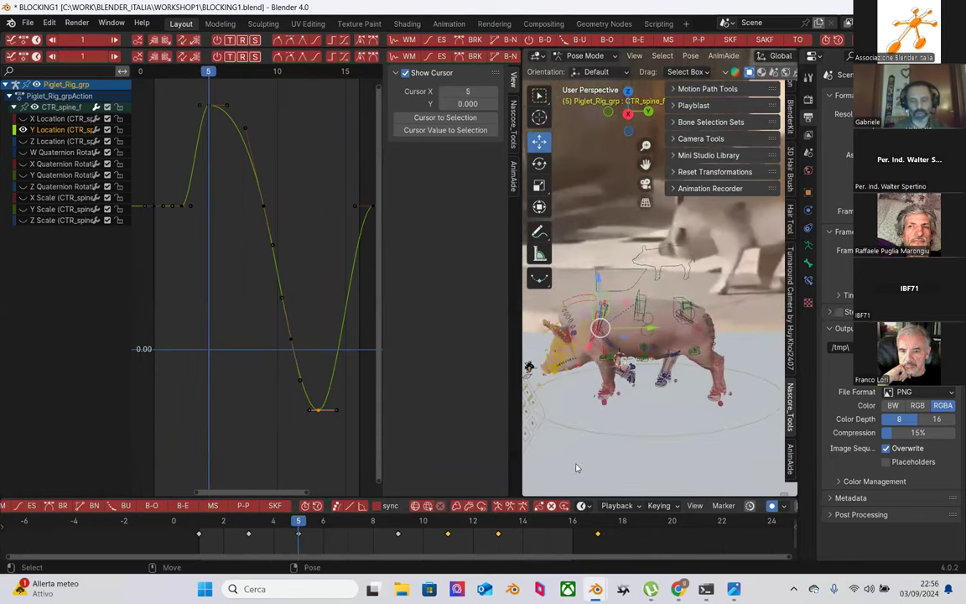
pyautogui.moveTo(298, 524); pyautogui.dragTo(449, 521)
pyautogui.press('Right')
pyautogui.press('Right')
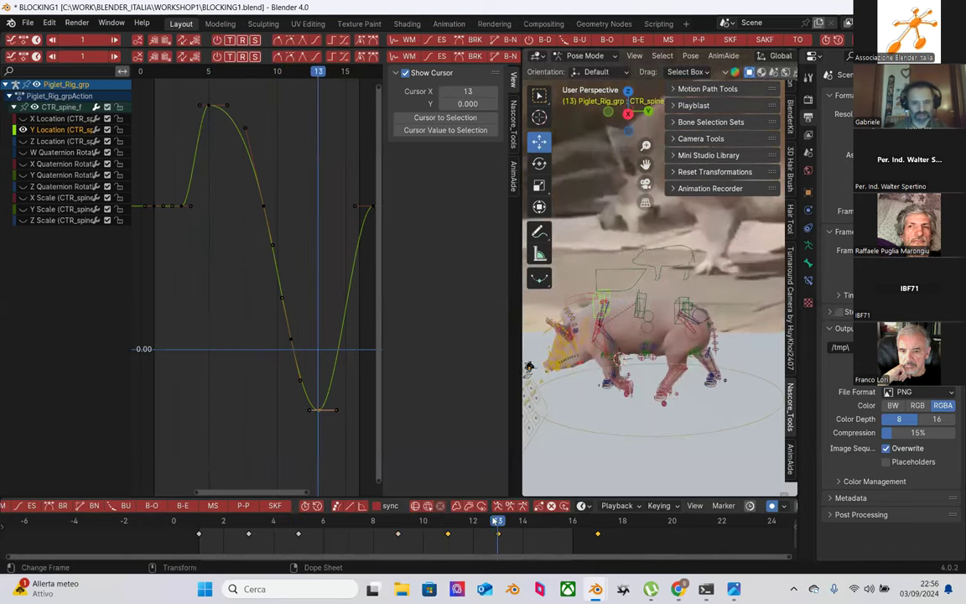
pyautogui.scroll(-1, 330, 404)
pyautogui.moveTo(303, 521); pyautogui.dragTo(249, 518)
# Step: Box-select the frame-3 Y Location keys and try a vertical move, then cancel it
pyautogui.click(257, 423)
pyautogui.moveTo(193, 199); pyautogui.dragTo(189, 235)
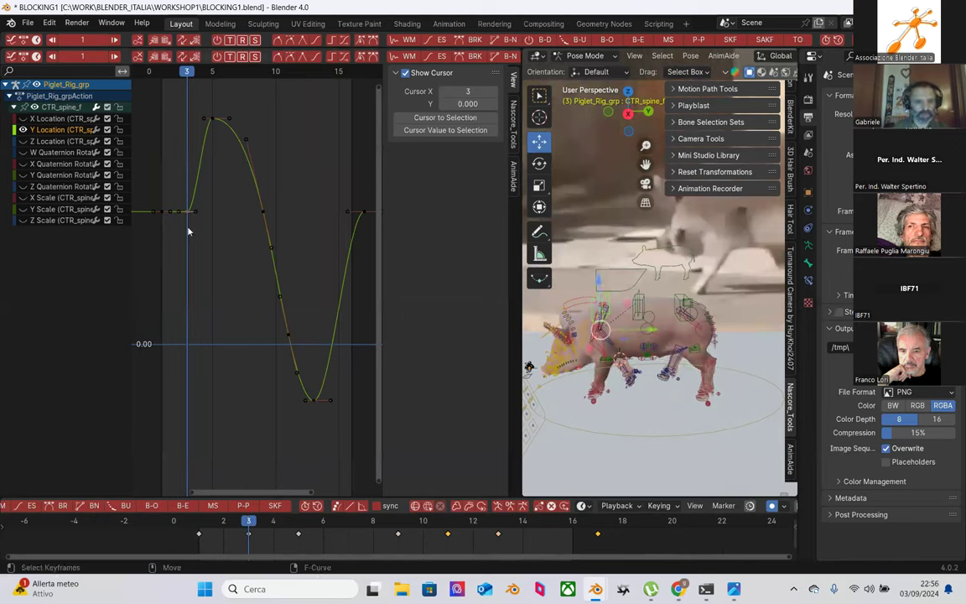
pyautogui.press('g')
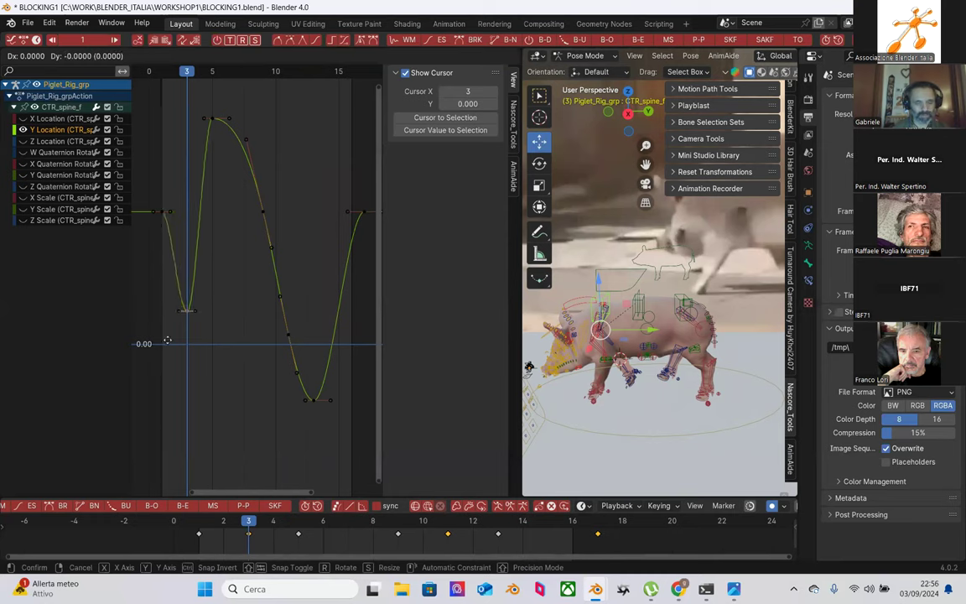
pyautogui.press('y')
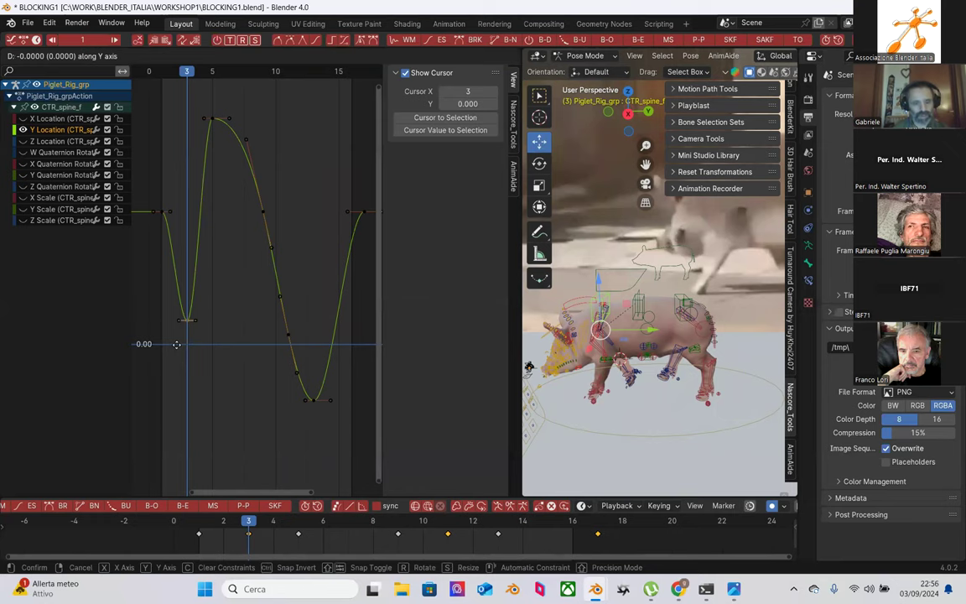
pyautogui.press('Escape')
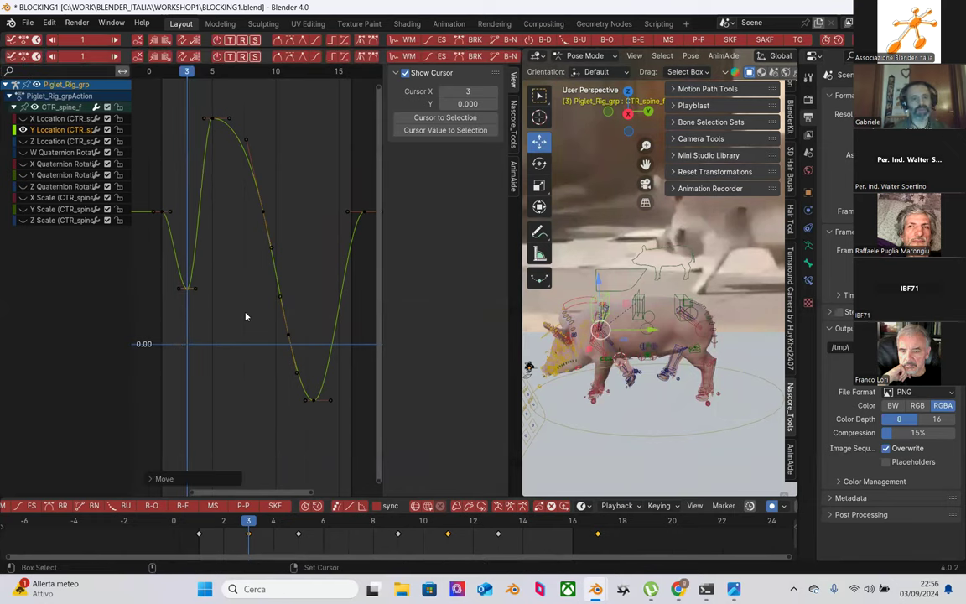
# Step: Hide the Y Location curve and make the Z Location channel active
pyautogui.click(240, 312)
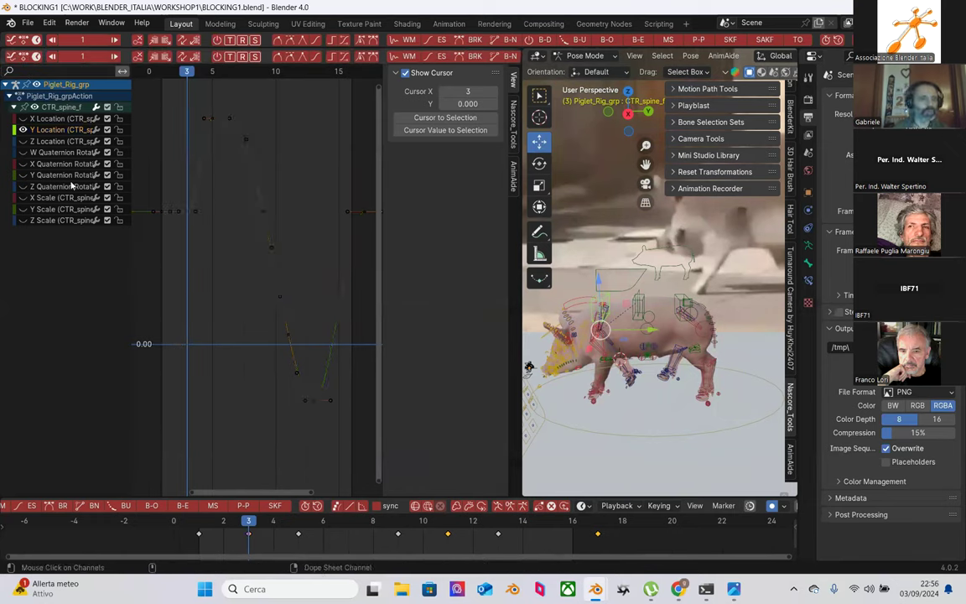
pyautogui.click(22, 130)
pyautogui.click(38, 141)
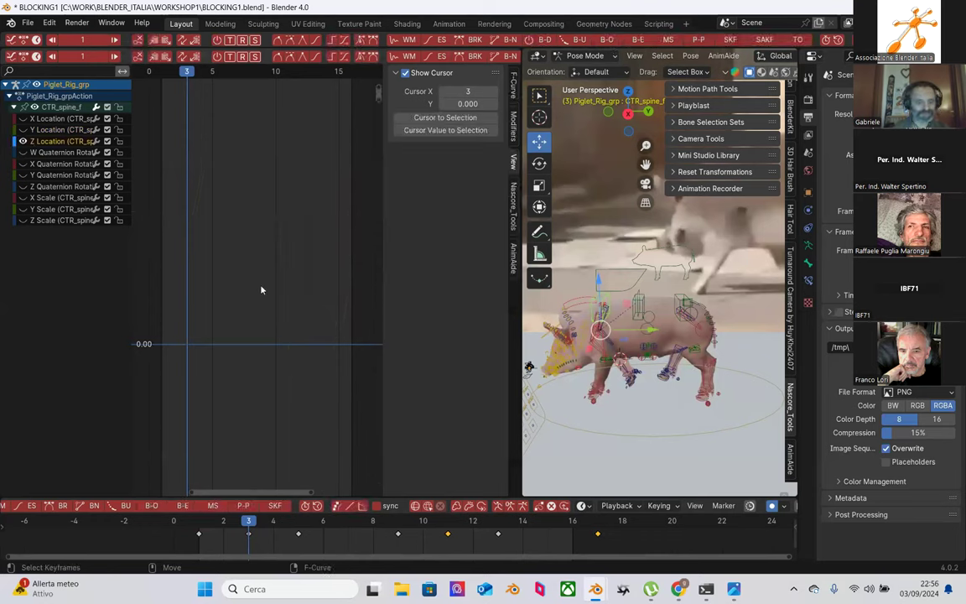
# Step: Frame the Z Location curve in the graph and scrub frames 0 to 5
pyautogui.press('Home')
pyautogui.scroll(-8, 257, 285)
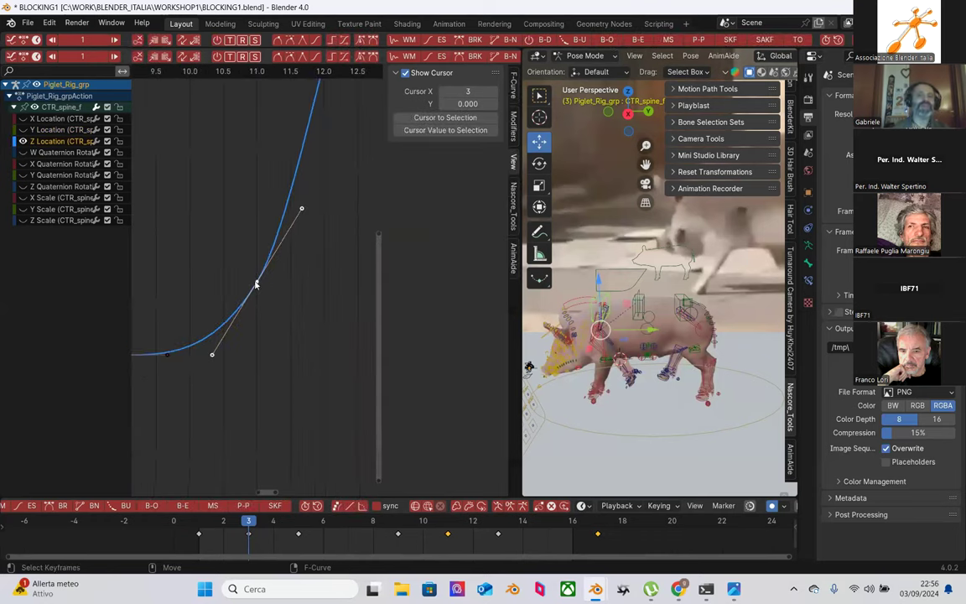
pyautogui.scroll(-4, 256, 285)
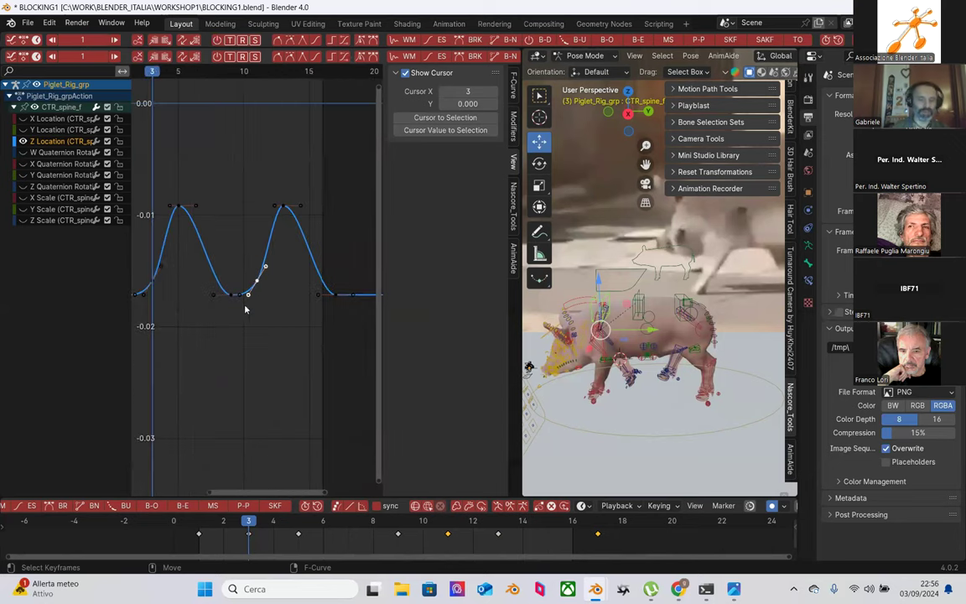
pyautogui.moveTo(246, 303); pyautogui.dragTo(306, 307, button='middle')
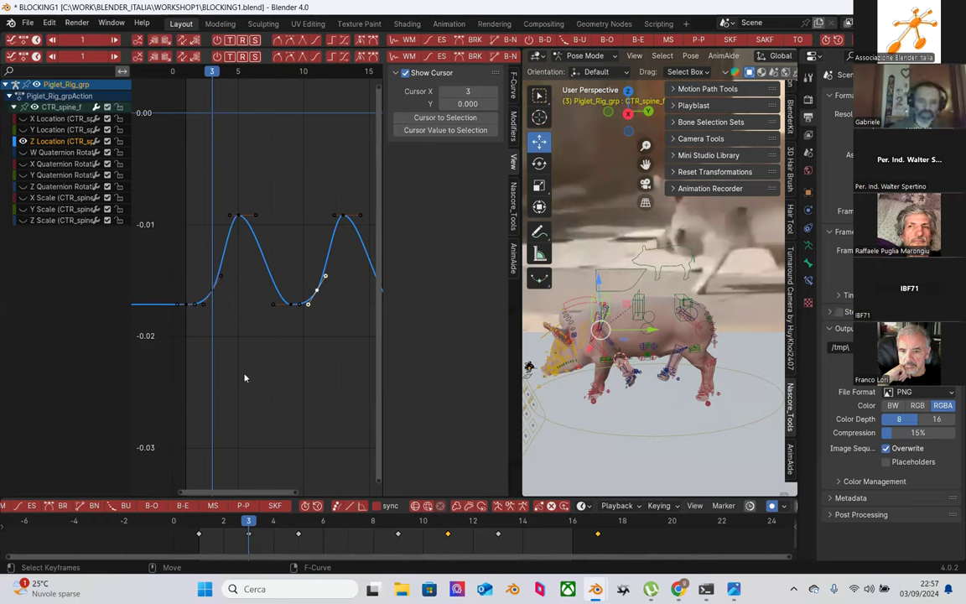
pyautogui.click(201, 522)
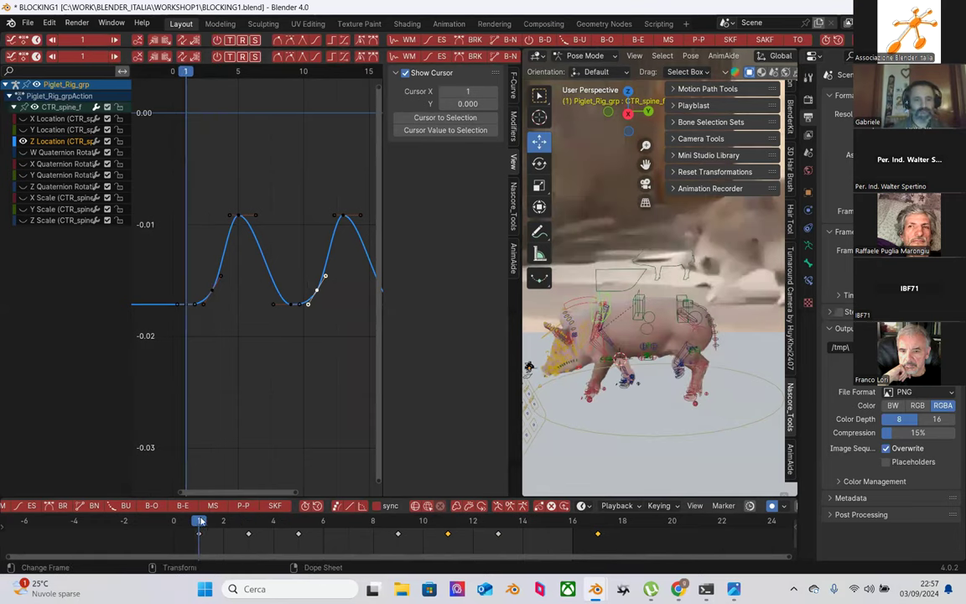
pyautogui.moveTo(218, 522); pyautogui.dragTo(296, 537)
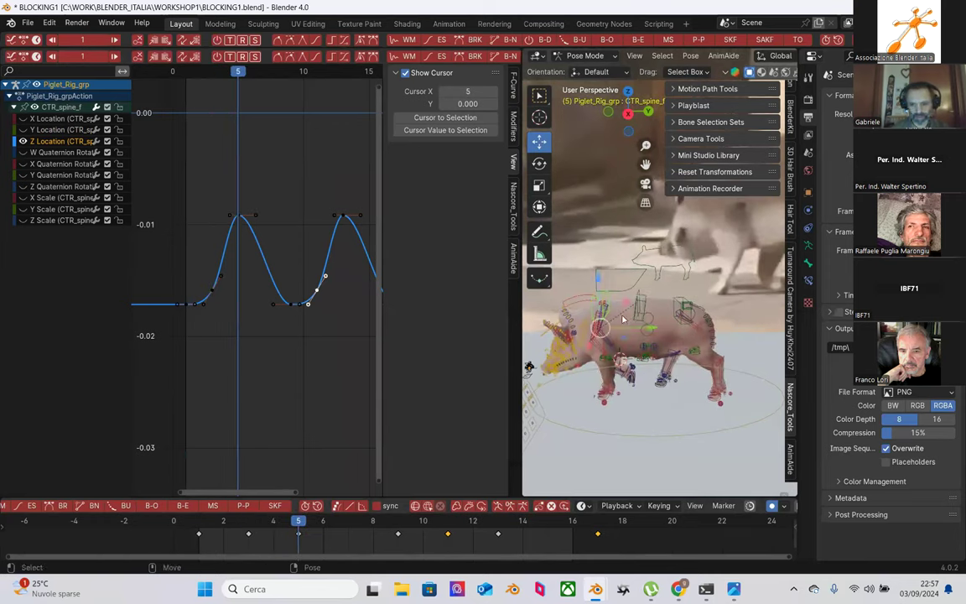
pyautogui.moveTo(313, 522); pyautogui.dragTo(248, 541)
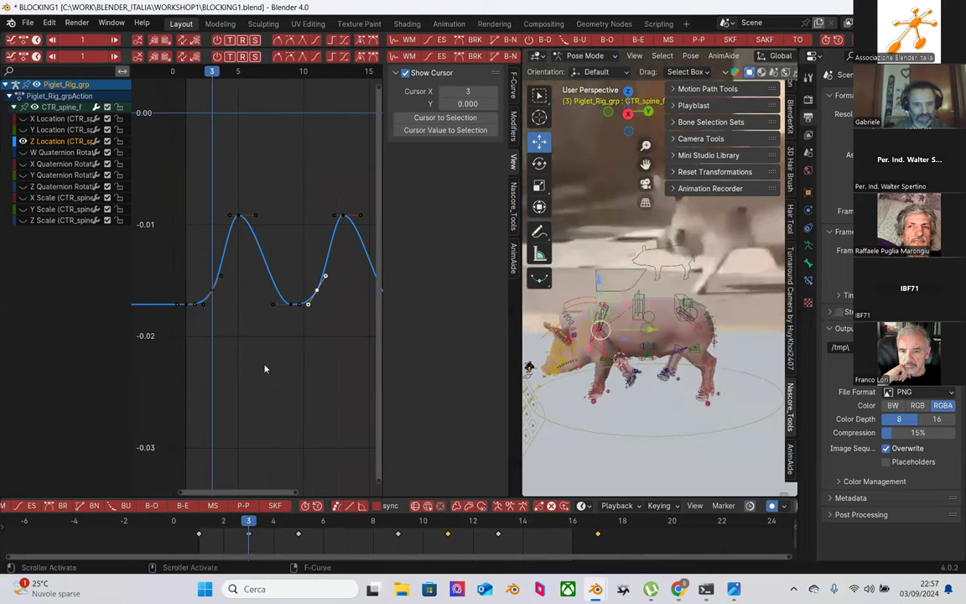
# Step: Lower the Z Location curve's low keyframes to about -0.02
pyautogui.click(311, 286)
pyautogui.click(315, 289)
pyautogui.moveTo(204, 280); pyautogui.dragTo(222, 307)
pyautogui.press('g')
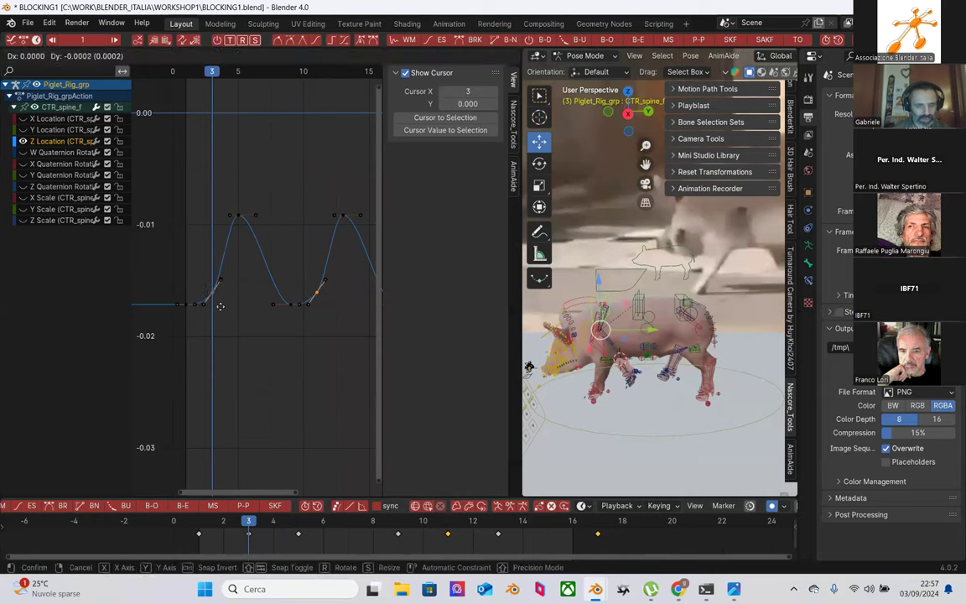
pyautogui.click(218, 306)
pyautogui.press('g')
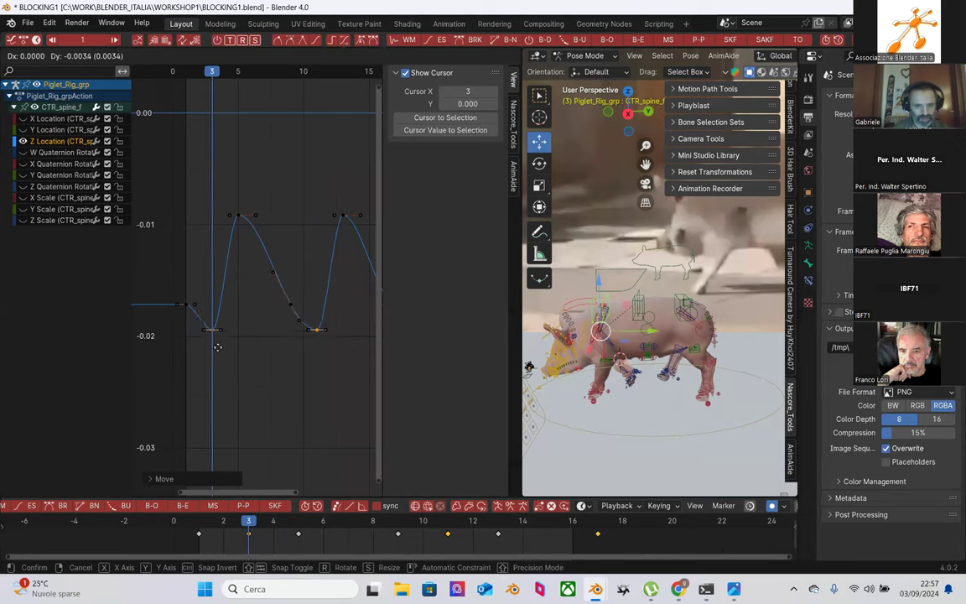
pyautogui.click(214, 342)
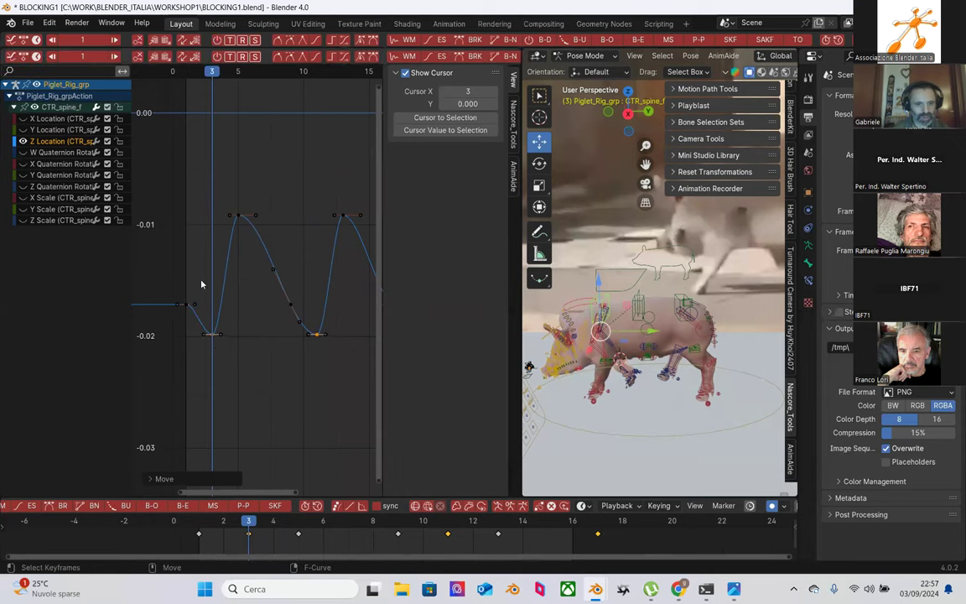
# Step: Adjust the heights of the frame-0 and frame-16 Z Location keys
pyautogui.click(184, 292)
pyautogui.moveTo(183, 292); pyautogui.dragTo(195, 309)
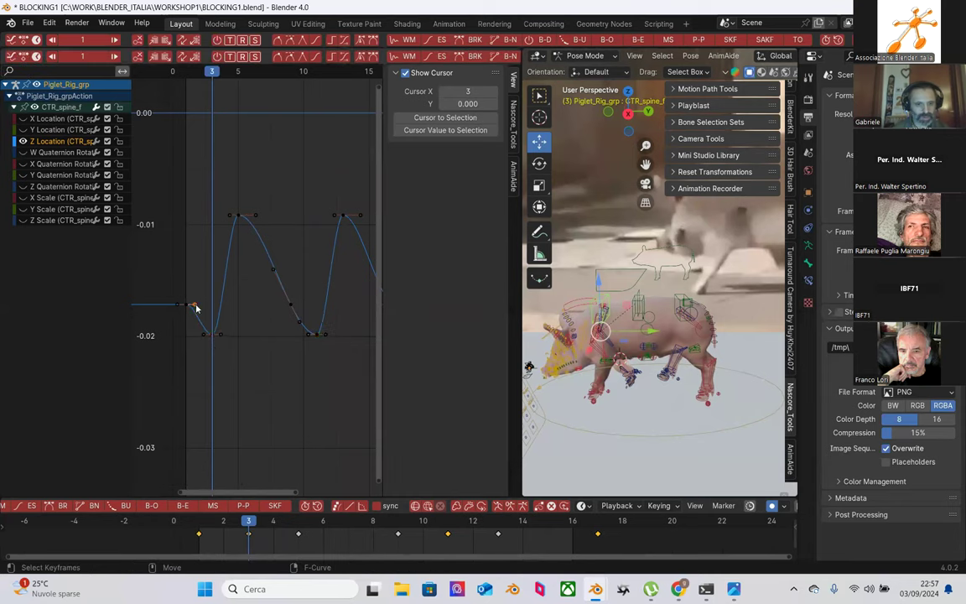
pyautogui.press('g')
pyautogui.click(192, 310)
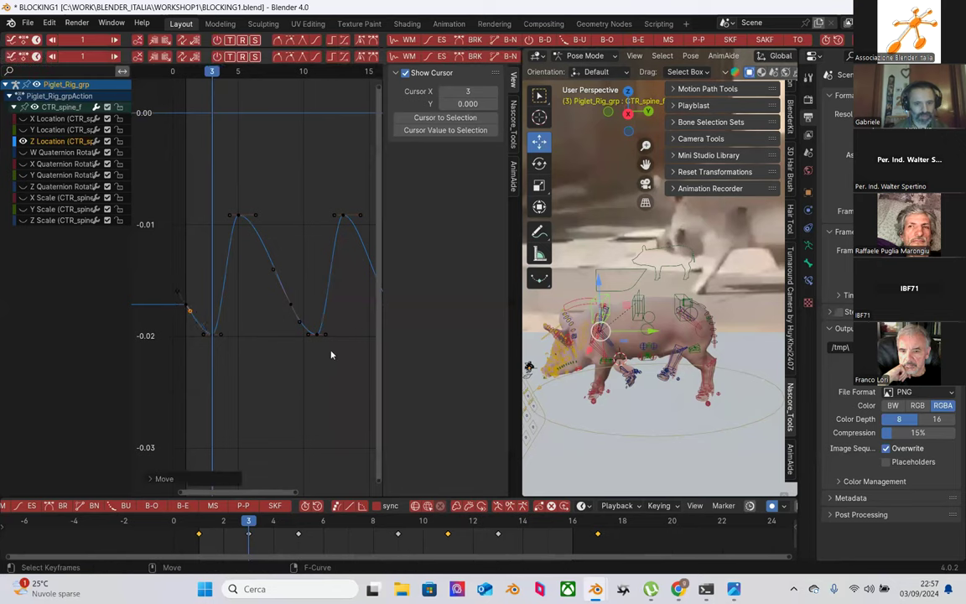
pyautogui.scroll(-3, 287, 350)
pyautogui.moveTo(321, 339); pyautogui.dragTo(243, 361, button='middle')
pyautogui.moveTo(265, 335); pyautogui.dragTo(277, 312)
pyautogui.press('g')
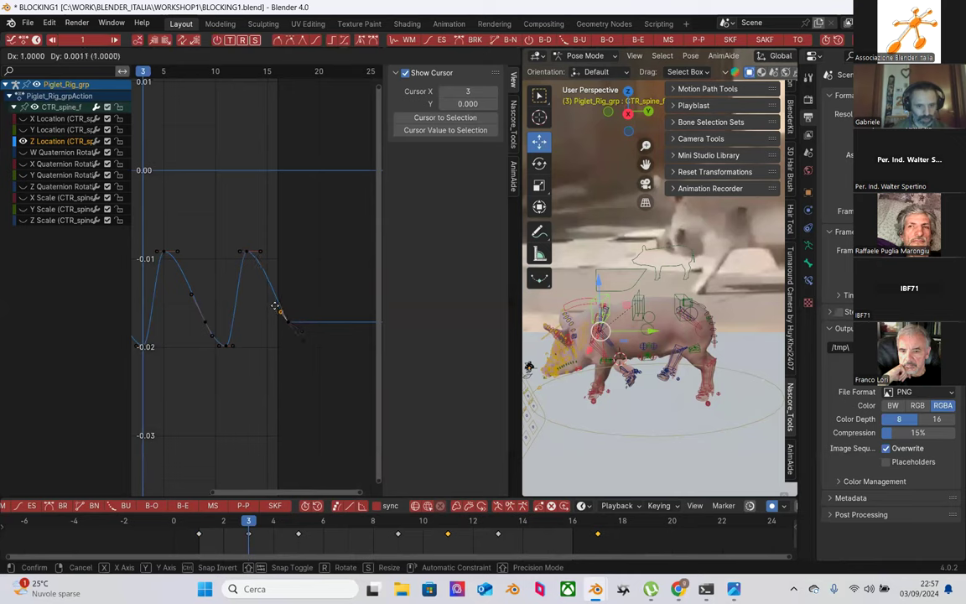
pyautogui.click(276, 311)
# Step: Recentre the graph, scrub from frame 3 to 7 and play the walk animation
pyautogui.scroll(-1, 276, 312)
pyautogui.moveTo(235, 283); pyautogui.dragTo(252, 338, button='middle')
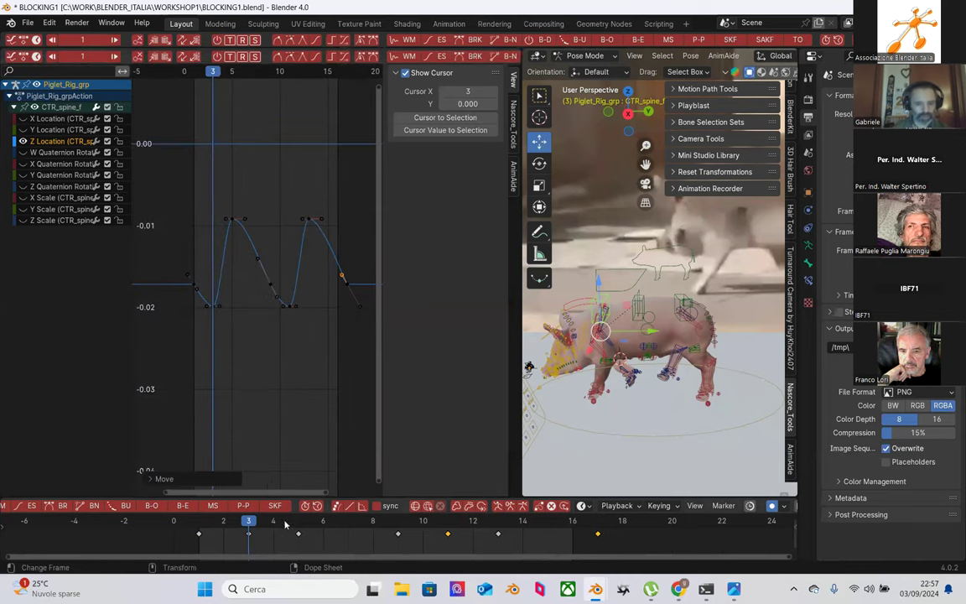
pyautogui.moveTo(217, 525); pyautogui.dragTo(347, 525)
pyautogui.press('space')
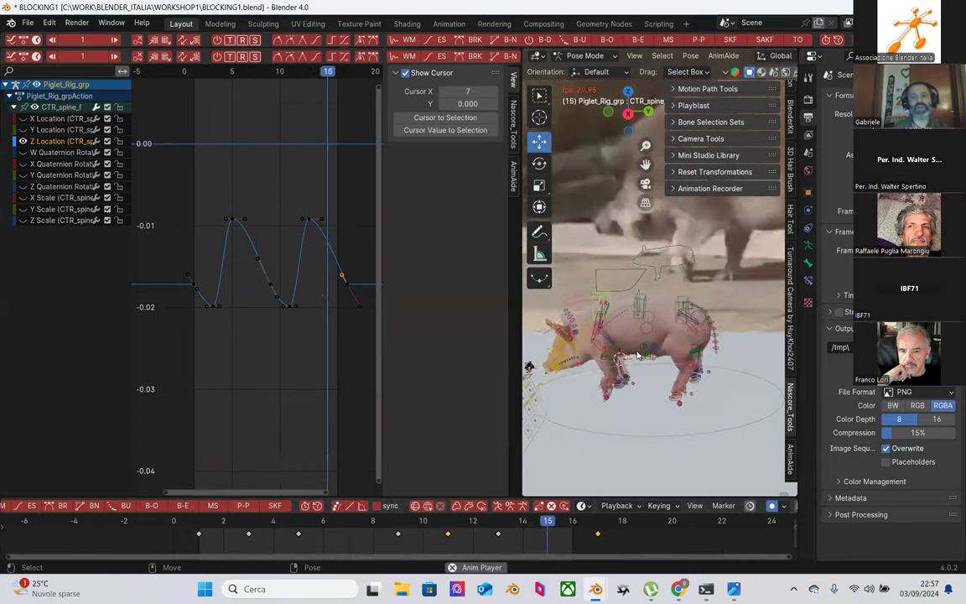
# Step: Stop playback, scrub back to frame 8, then replay and stop the walk again
pyautogui.press('space')
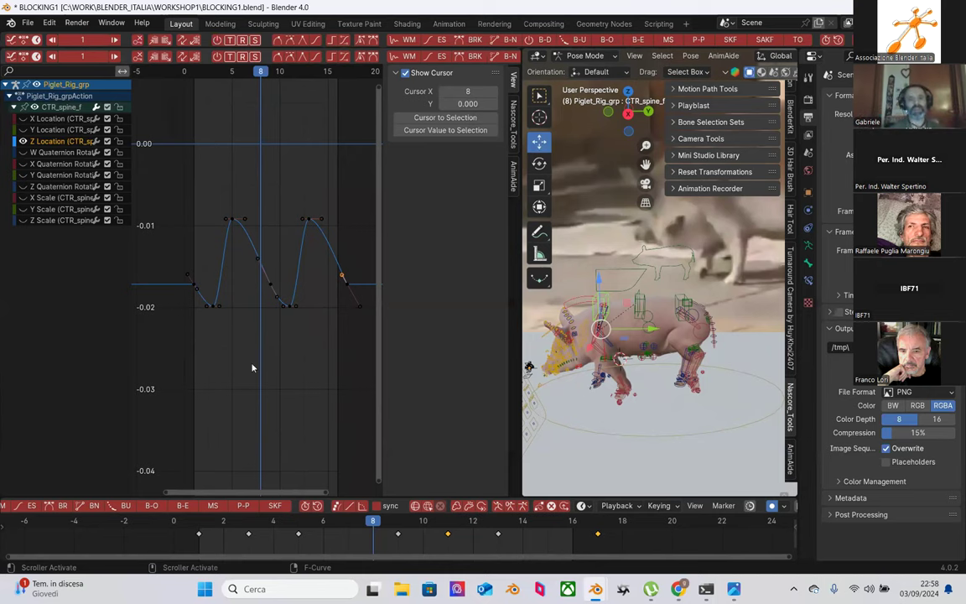
pyautogui.scroll(2, 325, 352)
pyautogui.scroll(1, 306, 370)
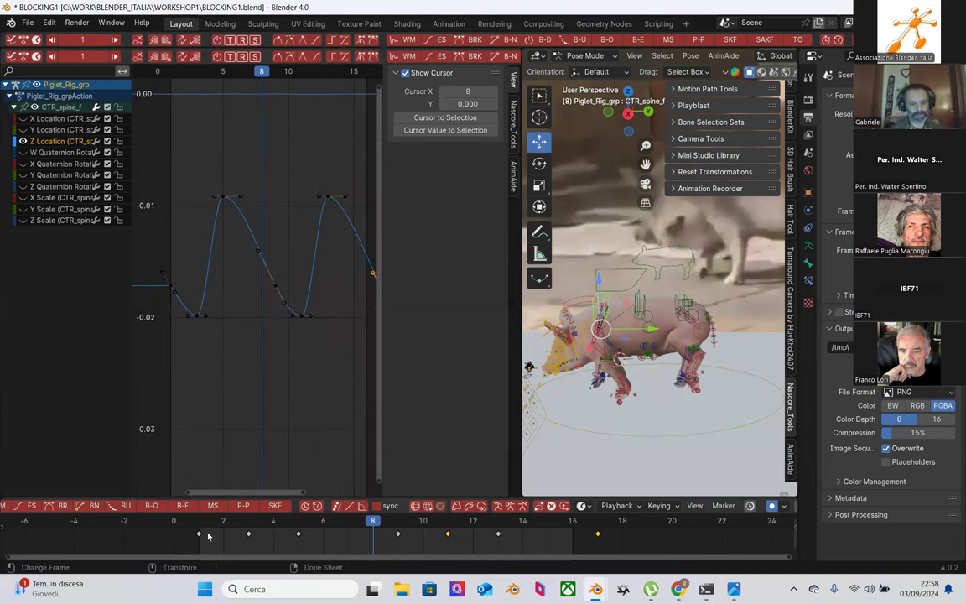
pyautogui.moveTo(210, 525)
pyautogui.mouseDown()
pyautogui.moveTo(522, 521)
pyautogui.moveTo(558, 536)
pyautogui.moveTo(242, 542)
pyautogui.moveTo(347, 537)
pyautogui.moveTo(214, 526)
pyautogui.mouseUp()
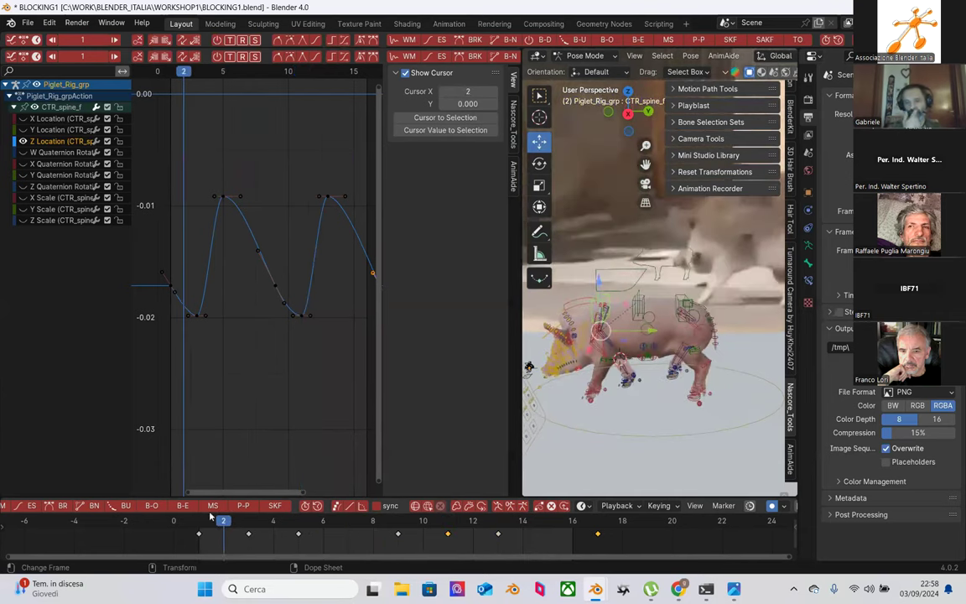
pyautogui.press('space')
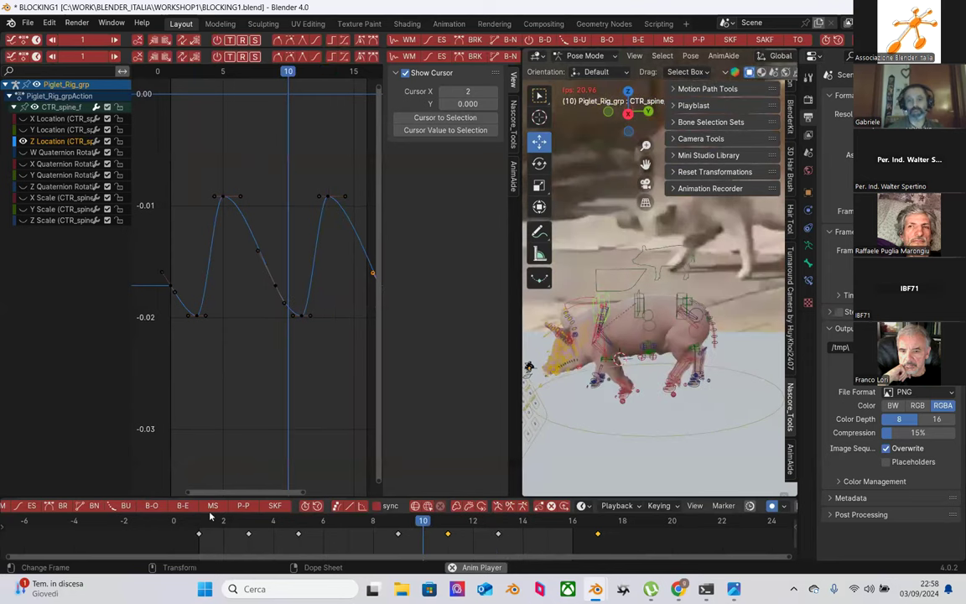
pyautogui.press('space')
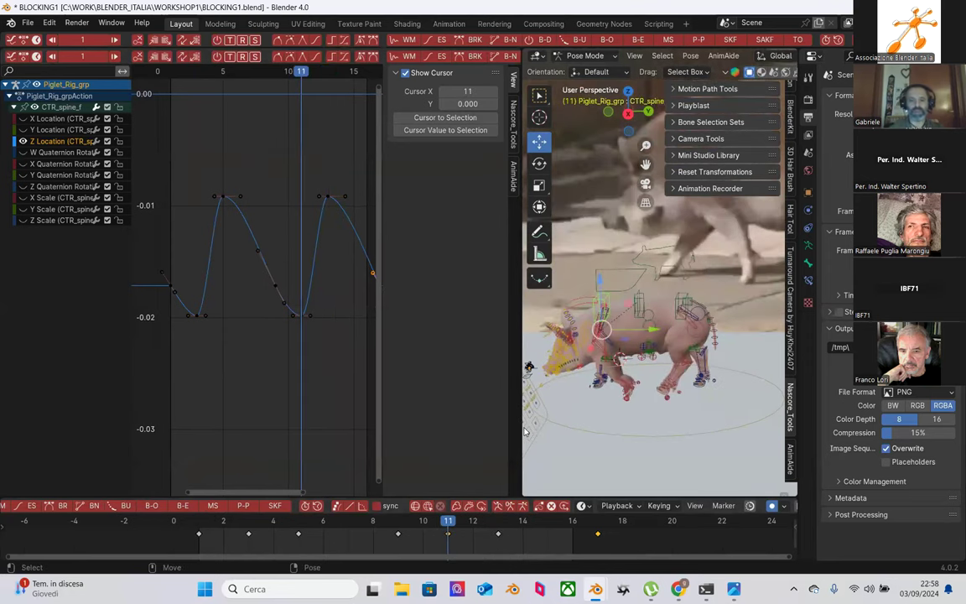
# Step: Widen the 3D view, orbit around the pig and select the CTR_spine_b bone
pyautogui.moveTo(519, 426); pyautogui.dragTo(436, 419)
pyautogui.moveTo(298, 358); pyautogui.dragTo(373, 379)
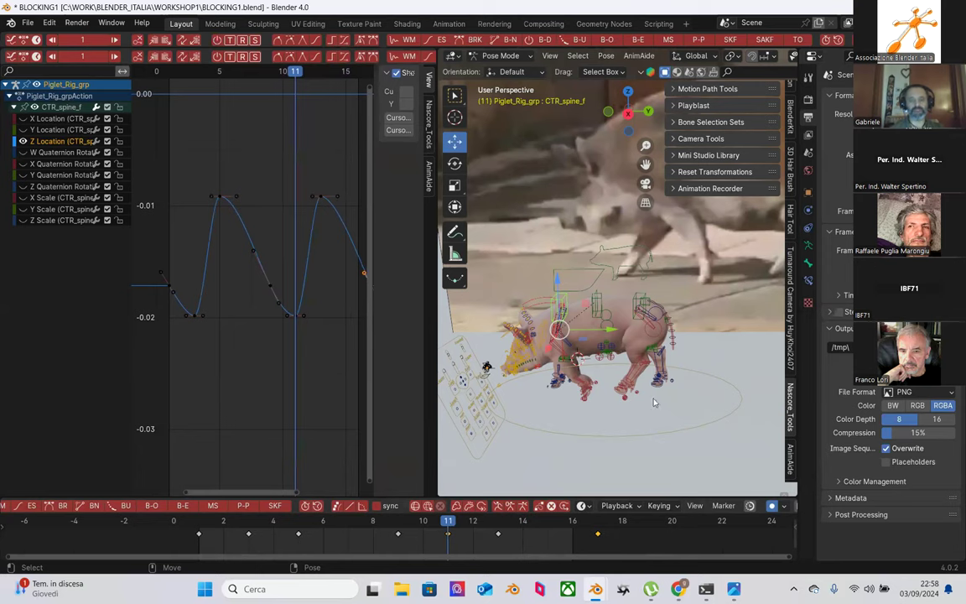
pyautogui.scroll(2, 655, 404)
pyautogui.moveTo(655, 403); pyautogui.dragTo(644, 270, button='middle')
pyautogui.click(637, 269)
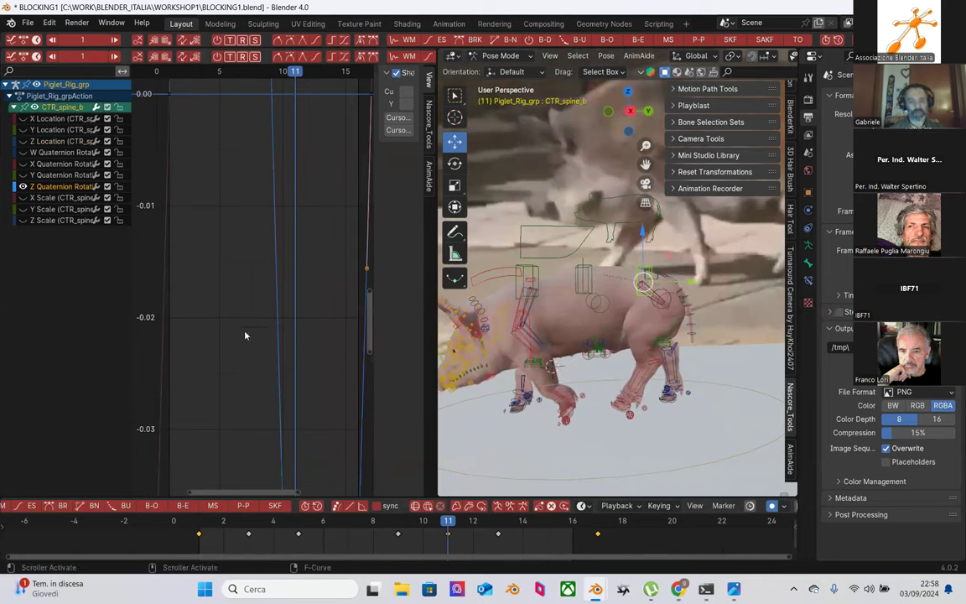
# Step: Frame CTR_spine_b's rotation curve in the graph and scrub forward to frame 4
pyautogui.press('Home')
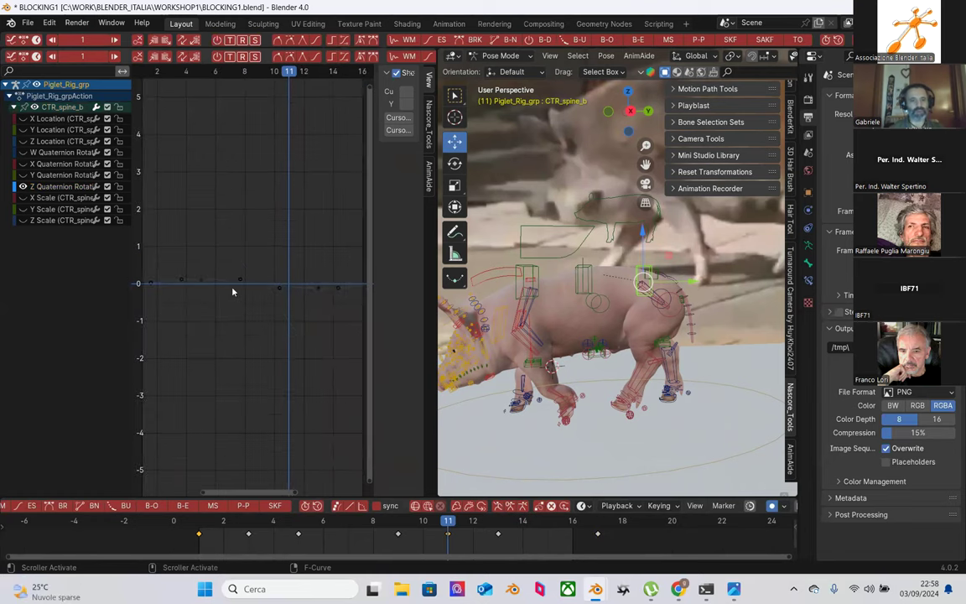
pyautogui.keyDown('ctrl'); pyautogui.moveTo(243, 348); pyautogui.dragTo(235, 248, button='middle'); pyautogui.keyUp('ctrl')
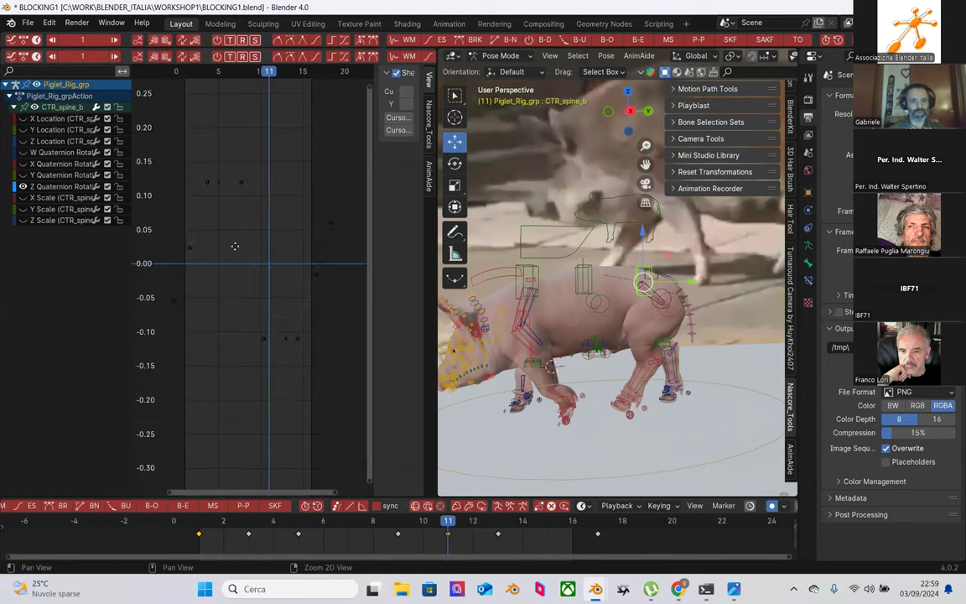
pyautogui.click(214, 521)
pyautogui.moveTo(232, 534); pyautogui.dragTo(245, 407)
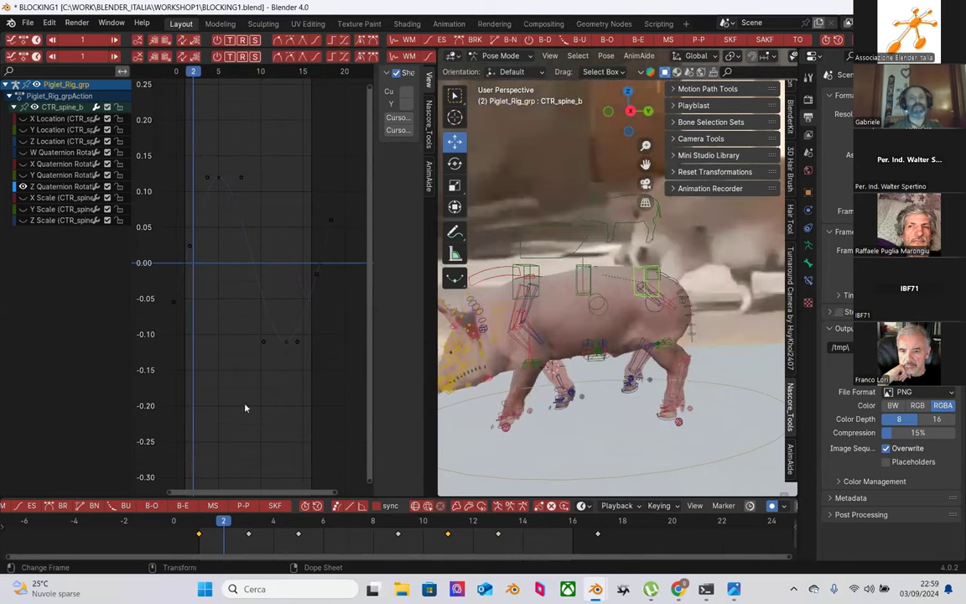
# Step: Widen the 3D view further and scrub the timeline to frame 7
pyautogui.scroll(-2, 272, 279)
pyautogui.moveTo(436, 380); pyautogui.dragTo(351, 377)
pyautogui.scroll(-2, 469, 369)
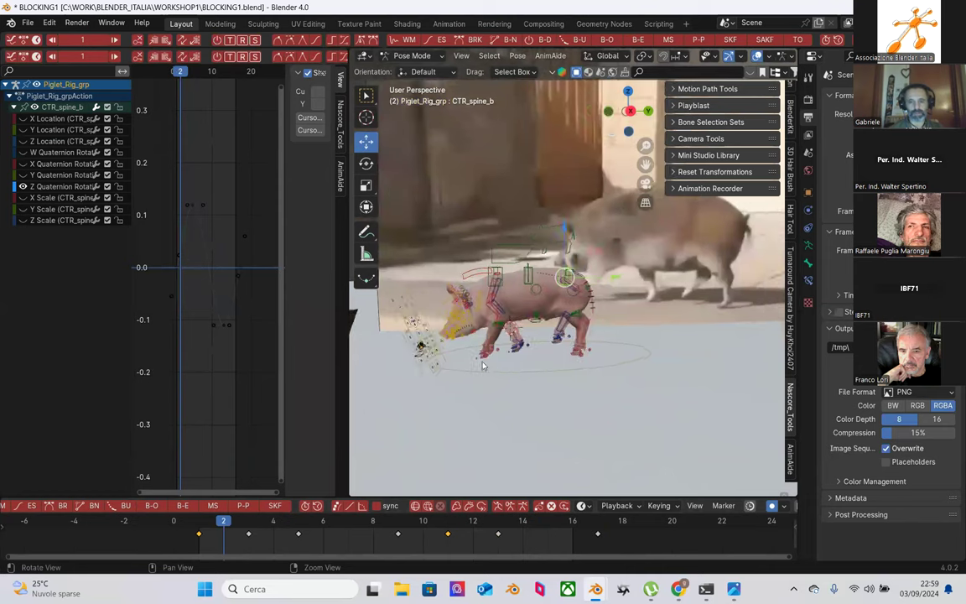
pyautogui.scroll(2, 483, 366)
pyautogui.moveTo(299, 524); pyautogui.dragTo(348, 533)
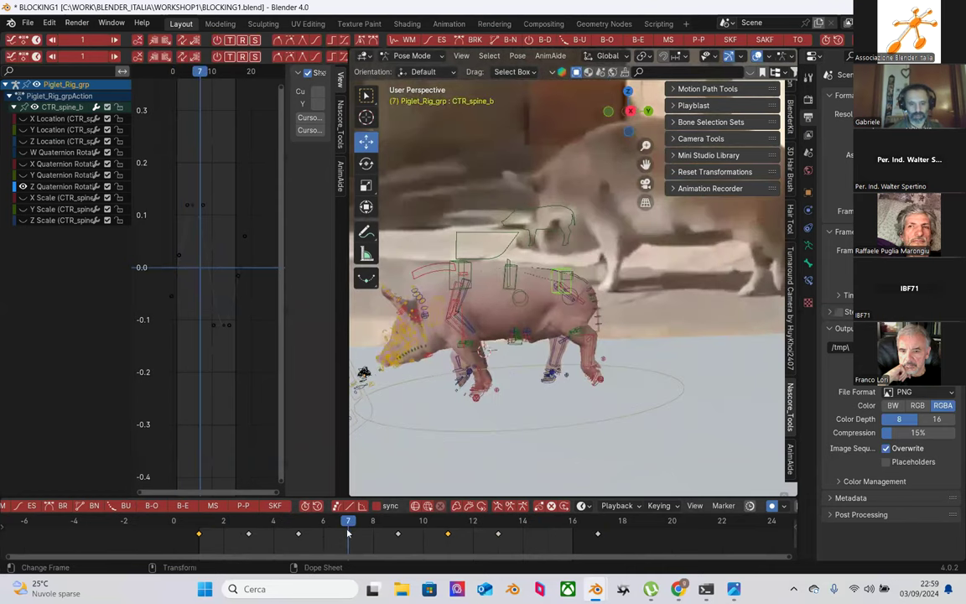
pyautogui.scroll(-2, 472, 323)
# Step: Select all bones, then pick the CTR_Root and back left foot CTR_Foot_B.L controls
pyautogui.press('a')
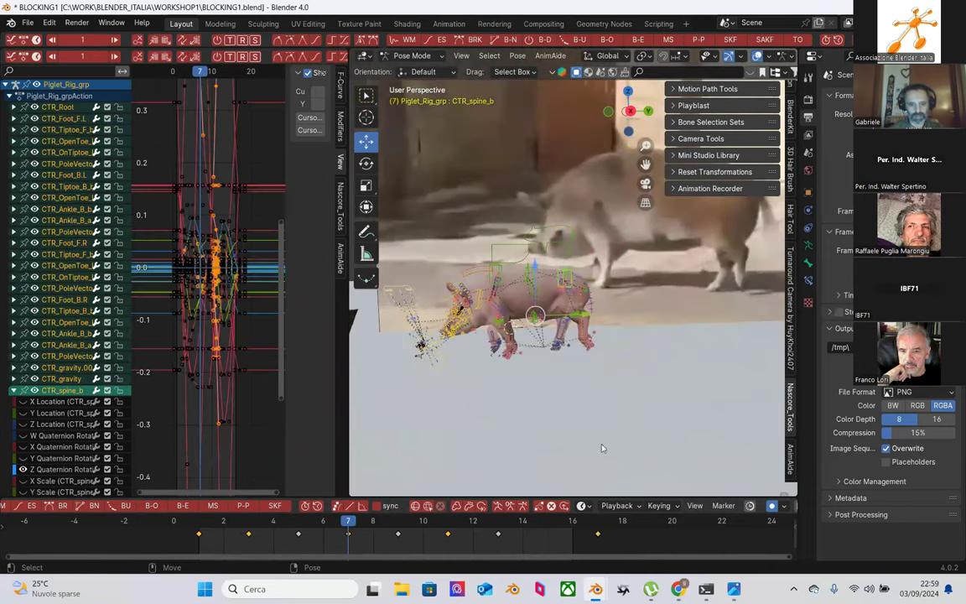
pyautogui.scroll(2, 489, 368)
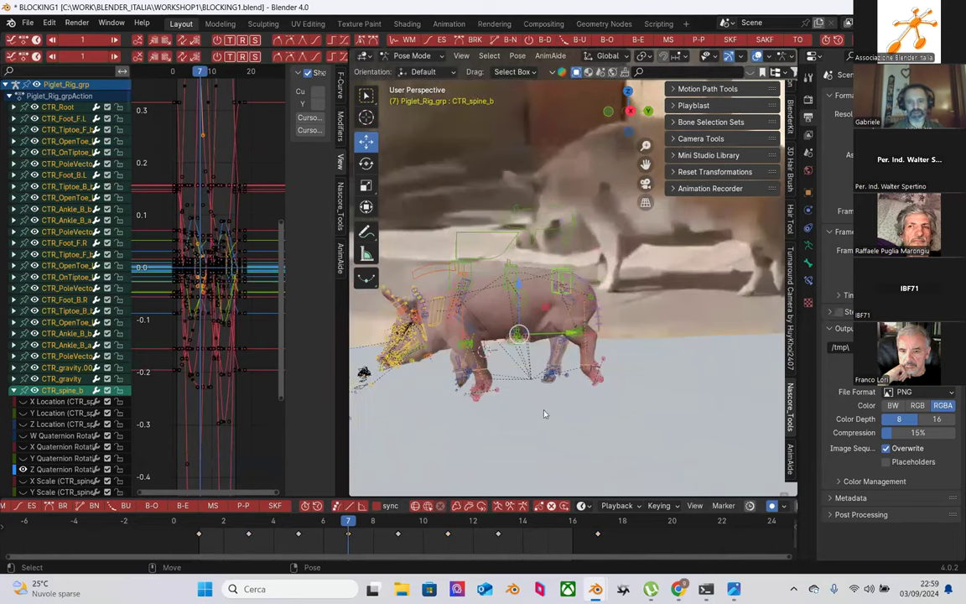
pyautogui.click(597, 401)
pyautogui.scroll(1, 602, 403)
pyautogui.click(601, 402)
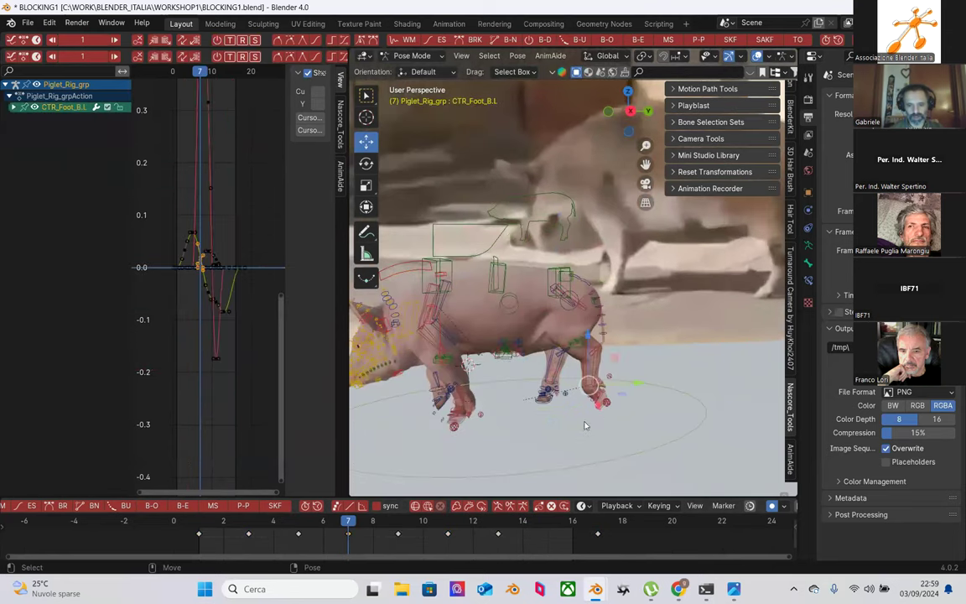
# Step: Reselect CTR_Foot_B.L and copy its keyed pose
pyautogui.moveTo(623, 416); pyautogui.dragTo(549, 356, button='middle')
pyautogui.click(549, 355)
pyautogui.scroll(2, 549, 355)
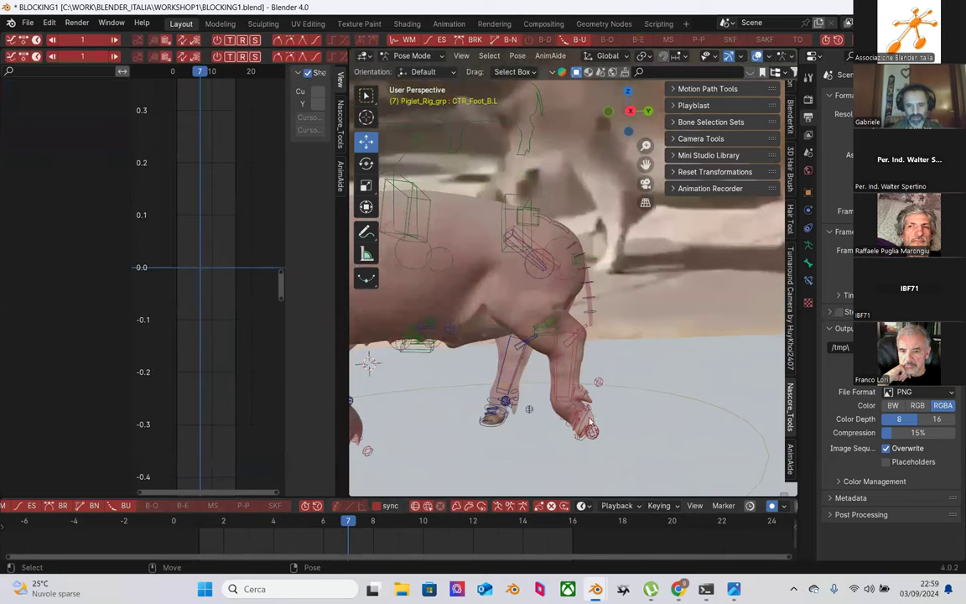
pyautogui.click(586, 417)
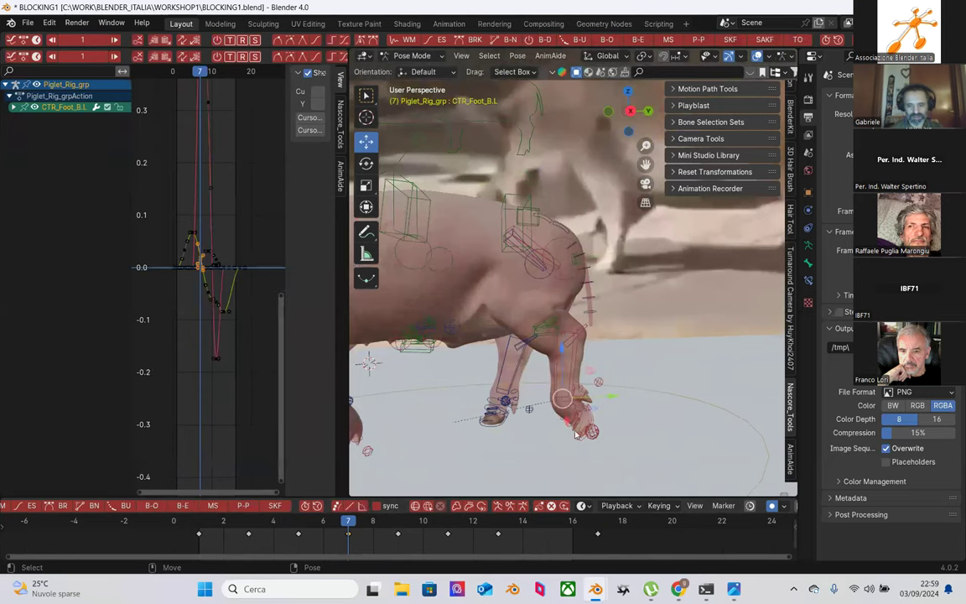
pyautogui.rightClick(350, 537)
pyautogui.click(286, 369)
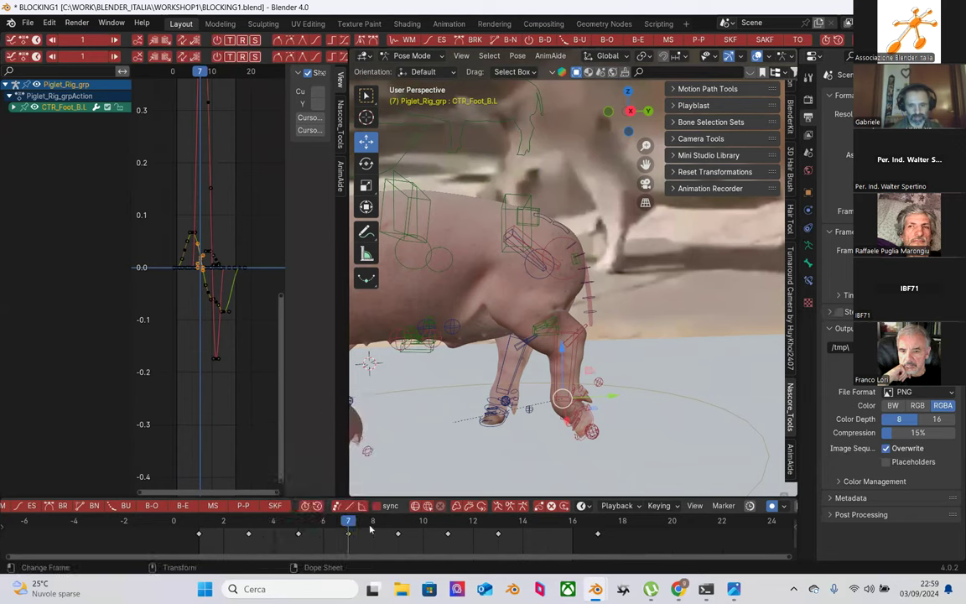
# Step: At frame 15, key the back right foot CTR_Foot_B.R and paste the copied pose
pyautogui.click(546, 520)
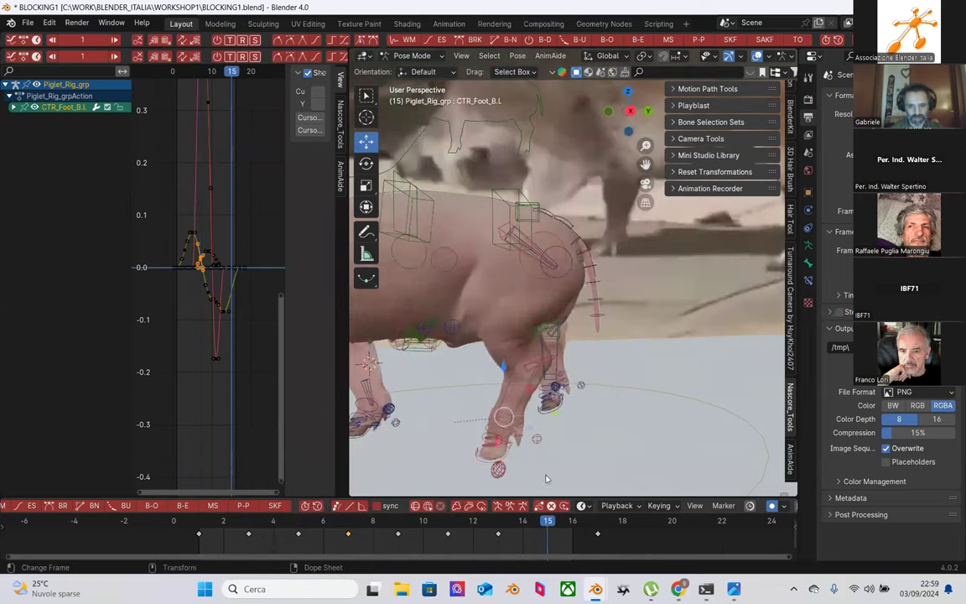
pyautogui.click(563, 392)
pyautogui.press('i')
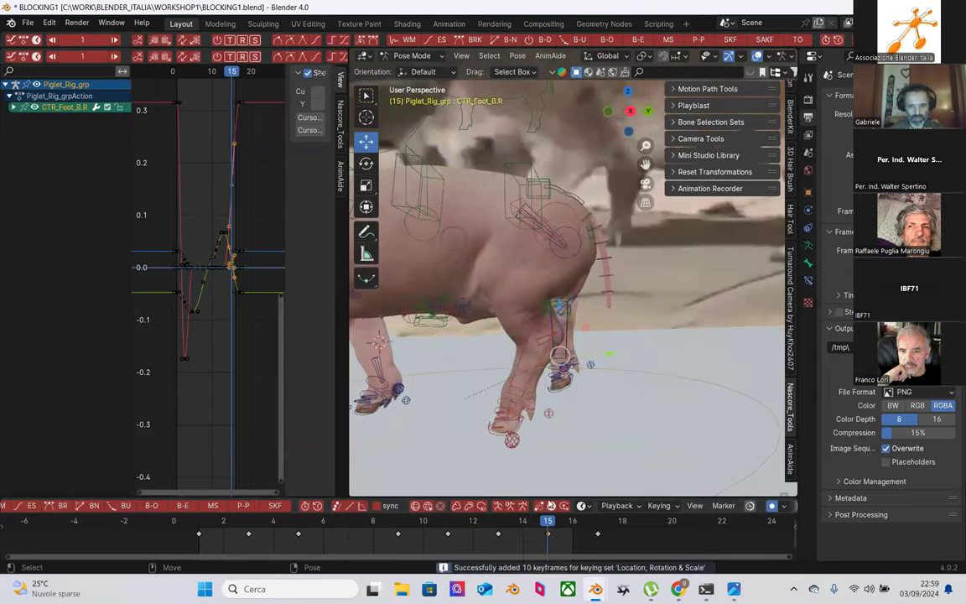
pyautogui.rightClick(497, 527)
pyautogui.click(485, 420)
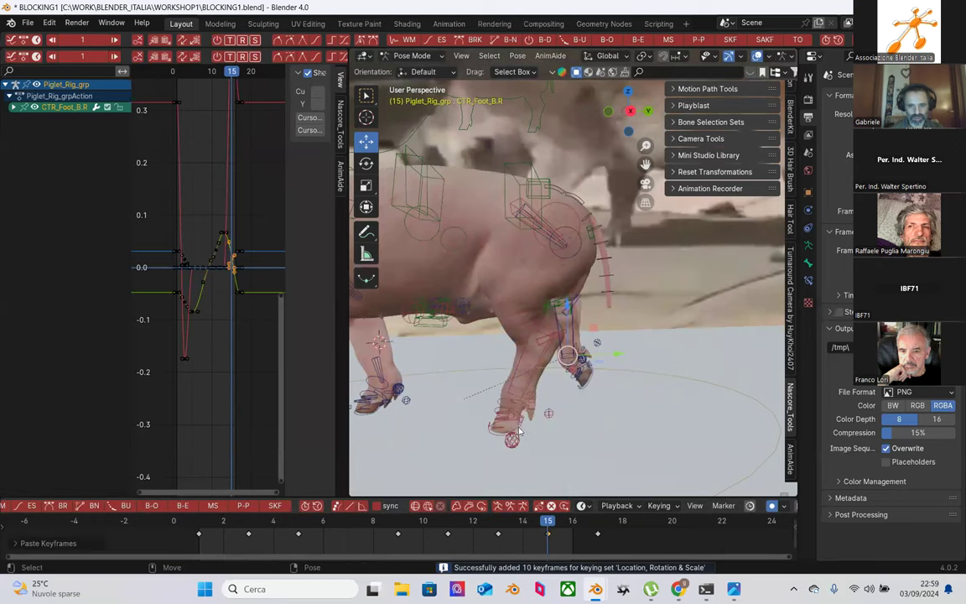
# Step: At frame 7, copy the front right foot CTR_Foot_F.R's keyed pose
pyautogui.moveTo(575, 444); pyautogui.dragTo(506, 513, button='middle')
pyautogui.moveTo(505, 513); pyautogui.dragTo(347, 524)
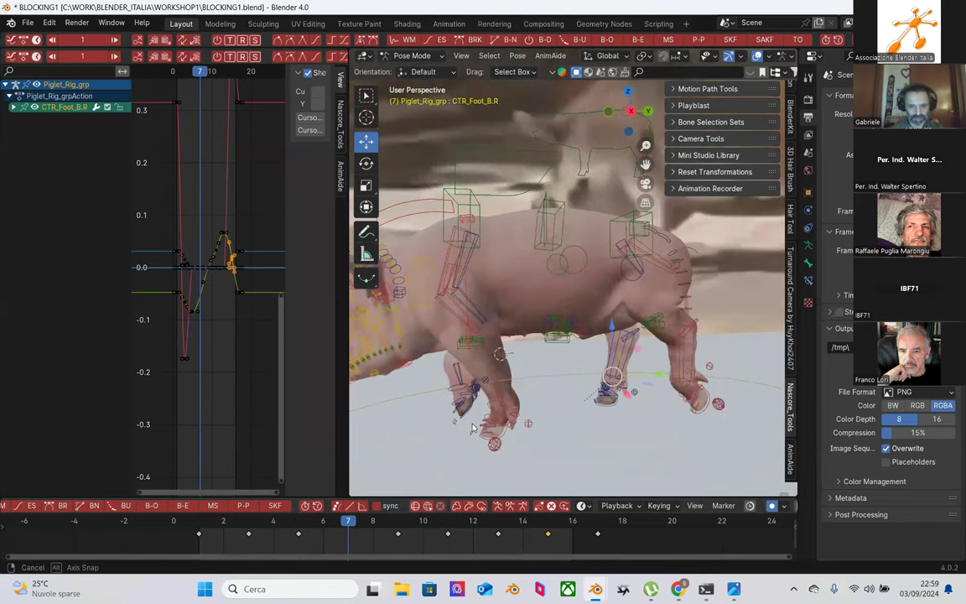
pyautogui.click(464, 419)
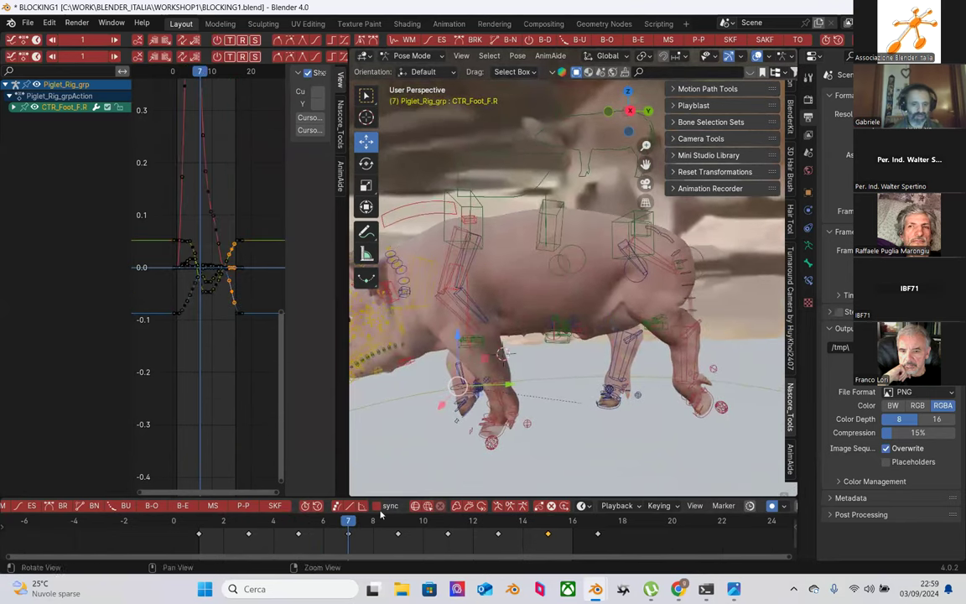
pyautogui.rightClick(340, 441)
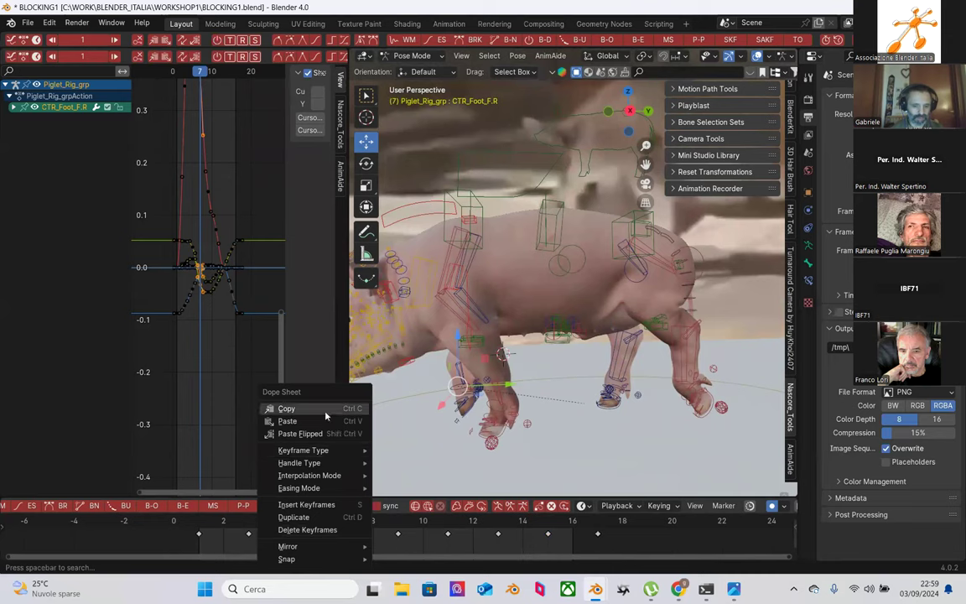
pyautogui.click(287, 409)
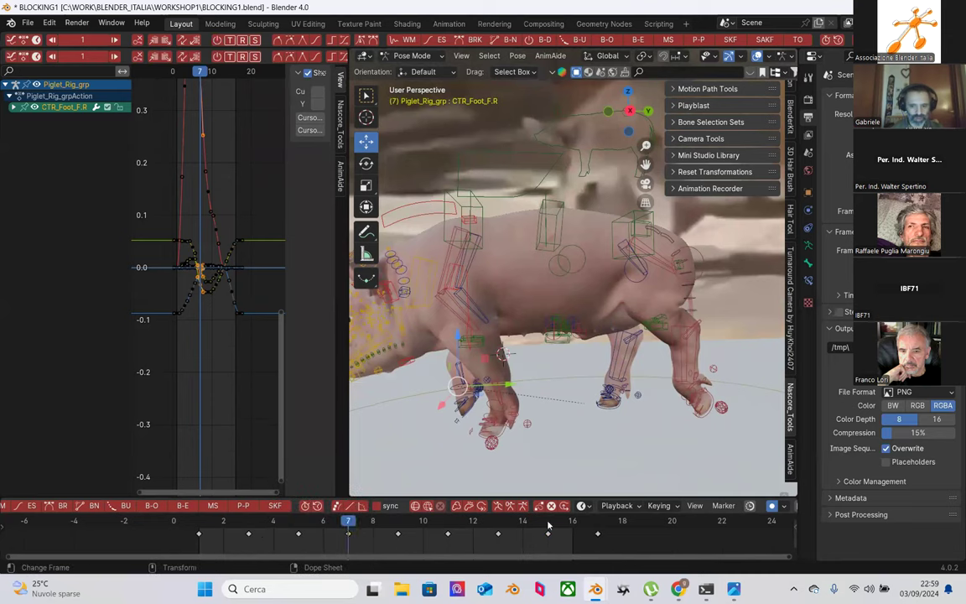
# Step: At frame 15, paste the copied pose onto the front left foot CTR_Foot_F.L
pyautogui.click(546, 530)
pyautogui.moveTo(578, 469); pyautogui.dragTo(575, 436, button='middle')
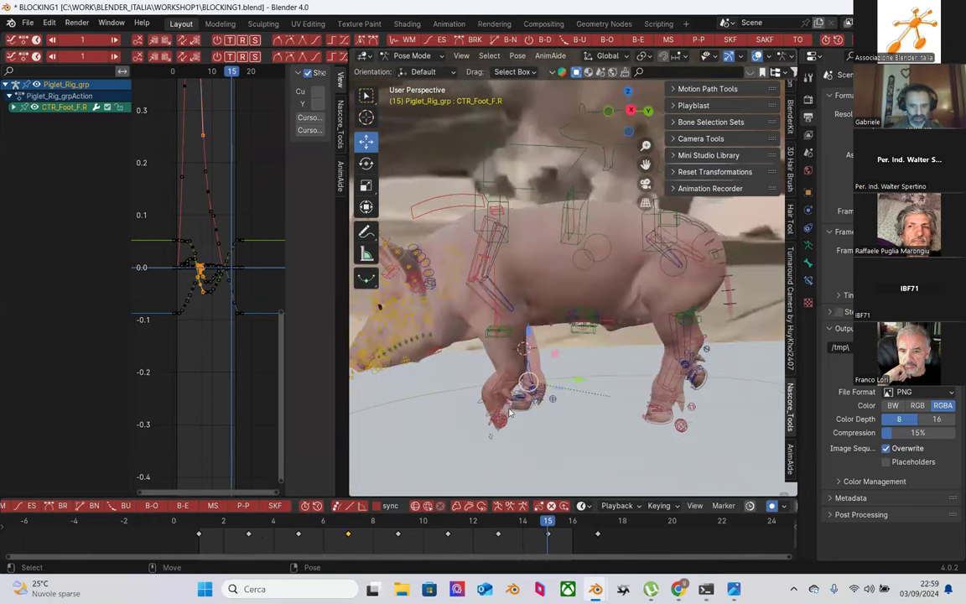
pyautogui.click(457, 370)
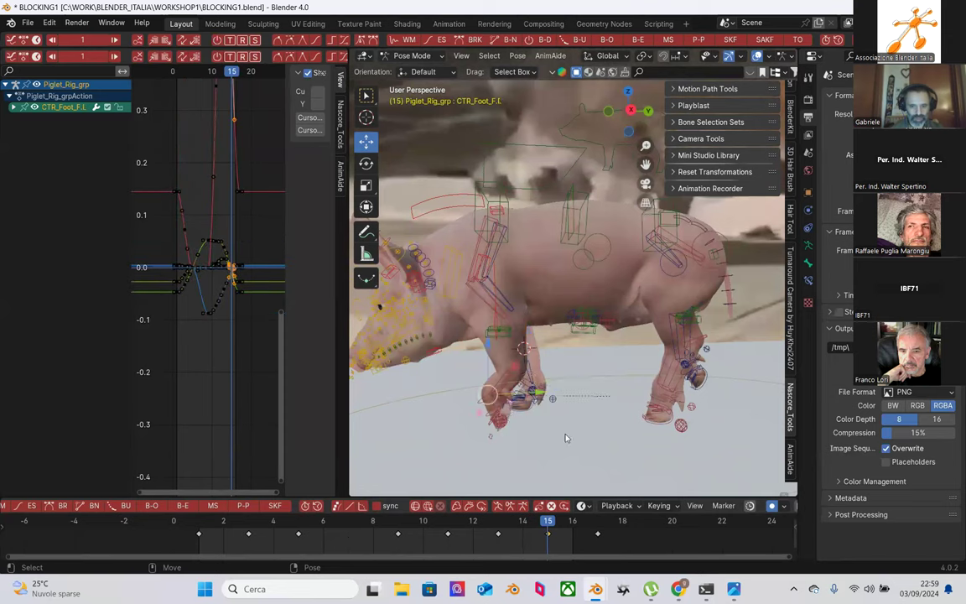
pyautogui.scroll(3, 511, 381)
pyautogui.click(503, 403)
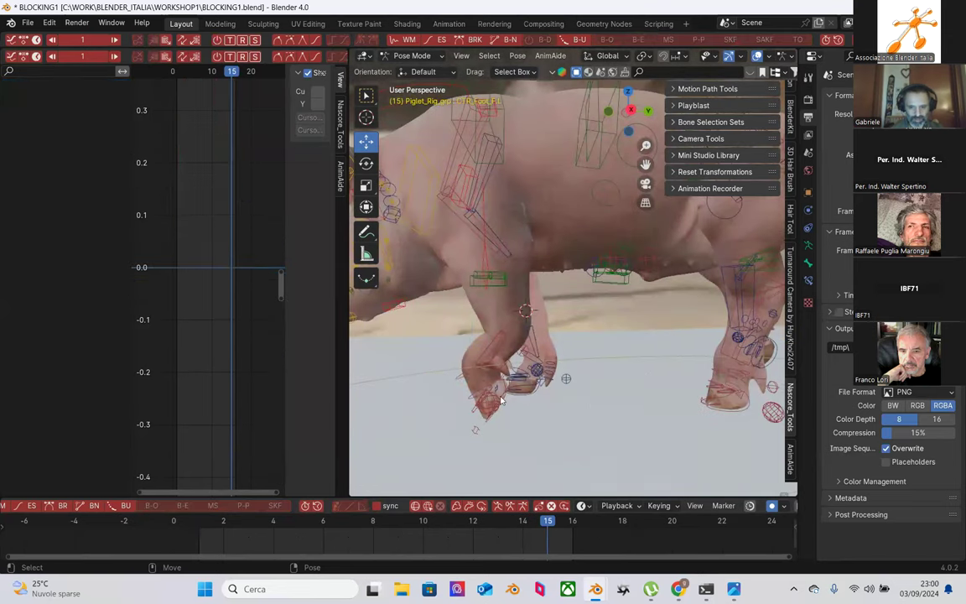
pyautogui.click(457, 364)
pyautogui.rightClick(495, 480)
pyautogui.click(531, 427)
# Step: Box-select the rig's controls and step through frames 17, 14, 11, 9, 7, 5, 3 and 1
pyautogui.moveTo(483, 382); pyautogui.dragTo(555, 356, button='middle')
pyautogui.moveTo(461, 173); pyautogui.dragTo(640, 392)
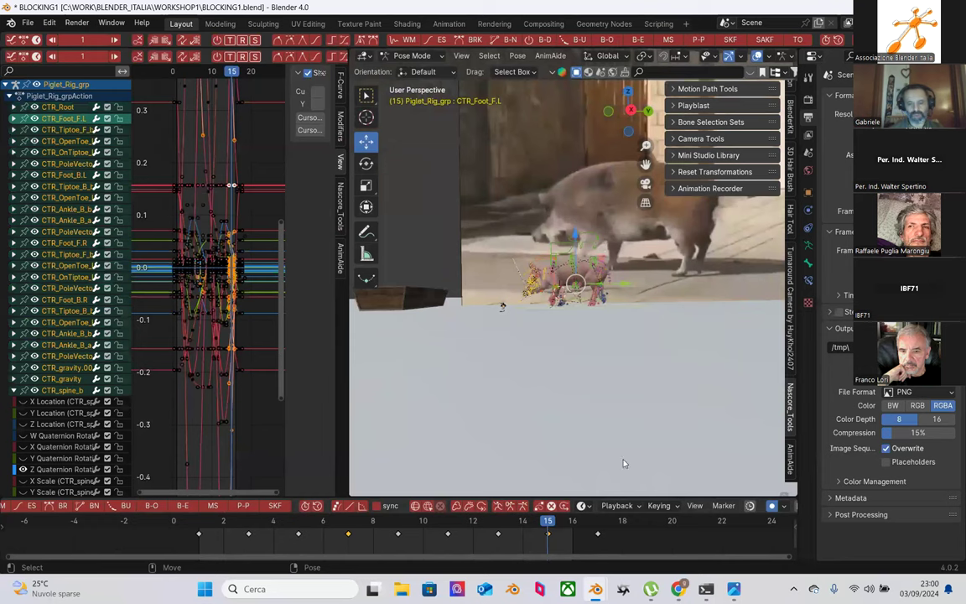
pyautogui.click(597, 523)
pyautogui.click(497, 524)
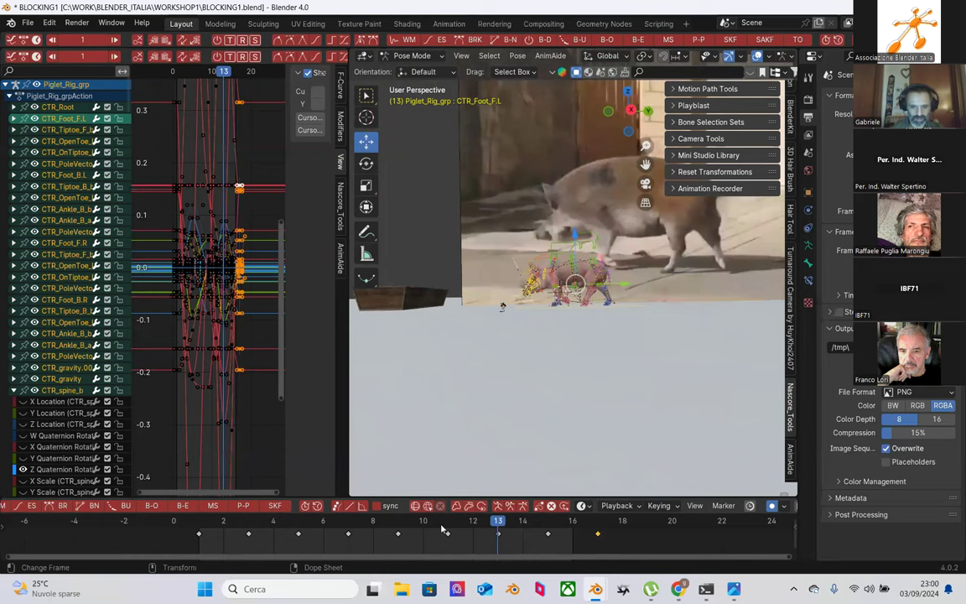
pyautogui.click(448, 524)
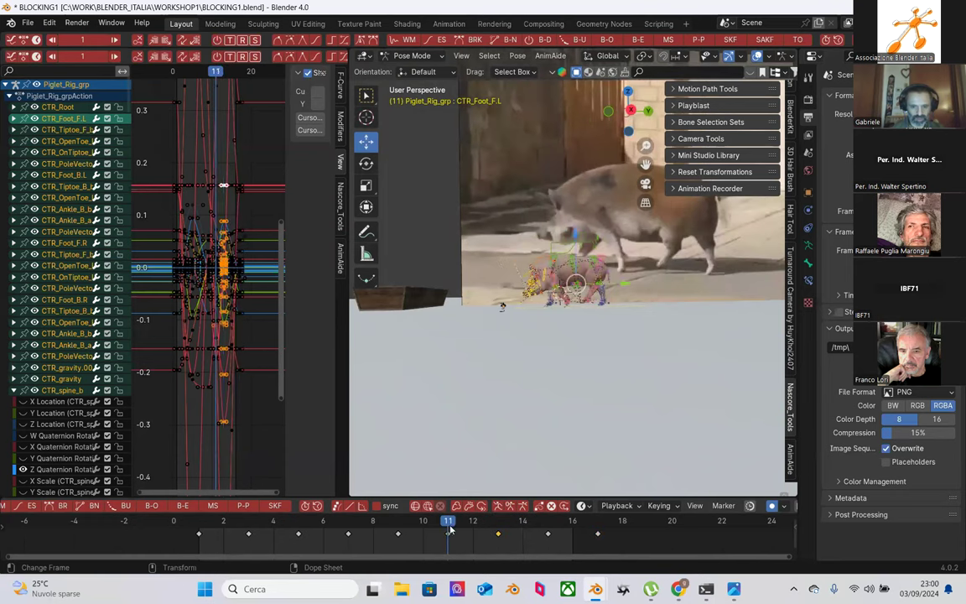
pyautogui.click(399, 524)
pyautogui.click(348, 524)
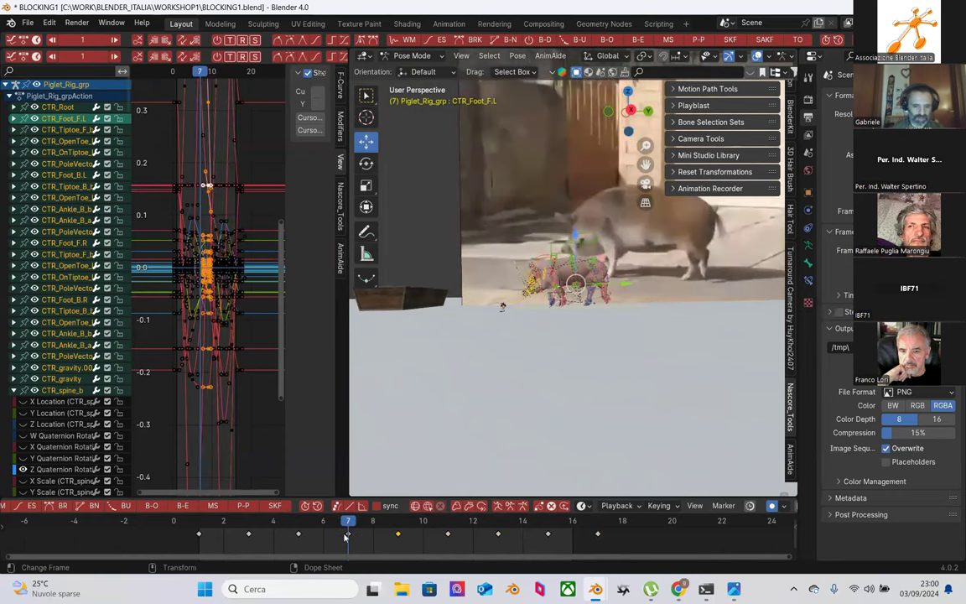
pyautogui.click(299, 524)
pyautogui.click(248, 524)
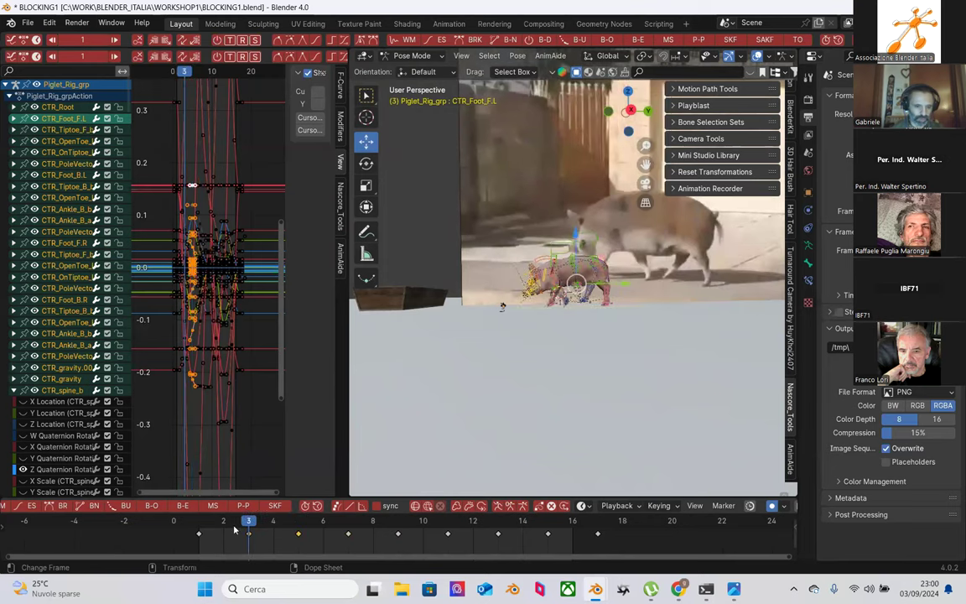
pyautogui.click(199, 524)
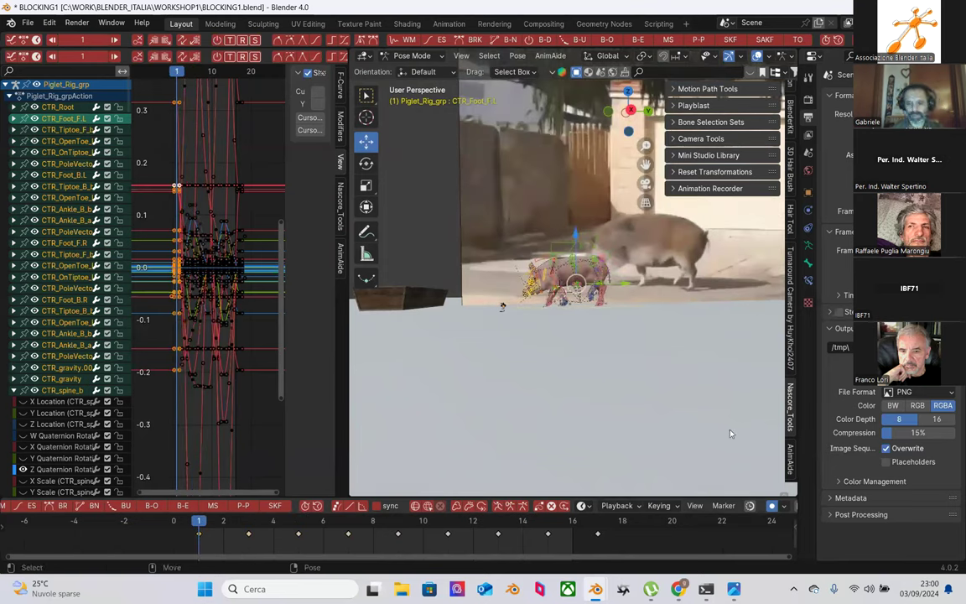
# Step: Move to frame 10 via frames 17 and 16, and box-select every walk-cycle keyframe
pyautogui.click(598, 524)
pyautogui.click(576, 521)
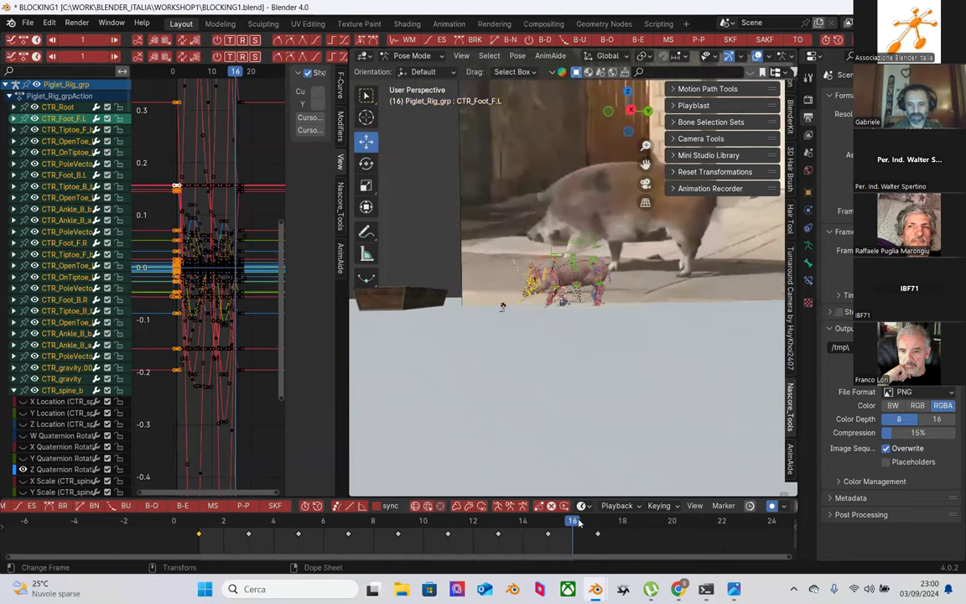
pyautogui.press('Left')
pyautogui.press('Left')
pyautogui.press('Left')
pyautogui.press('Left')
pyautogui.press('Left')
pyautogui.press('Left')
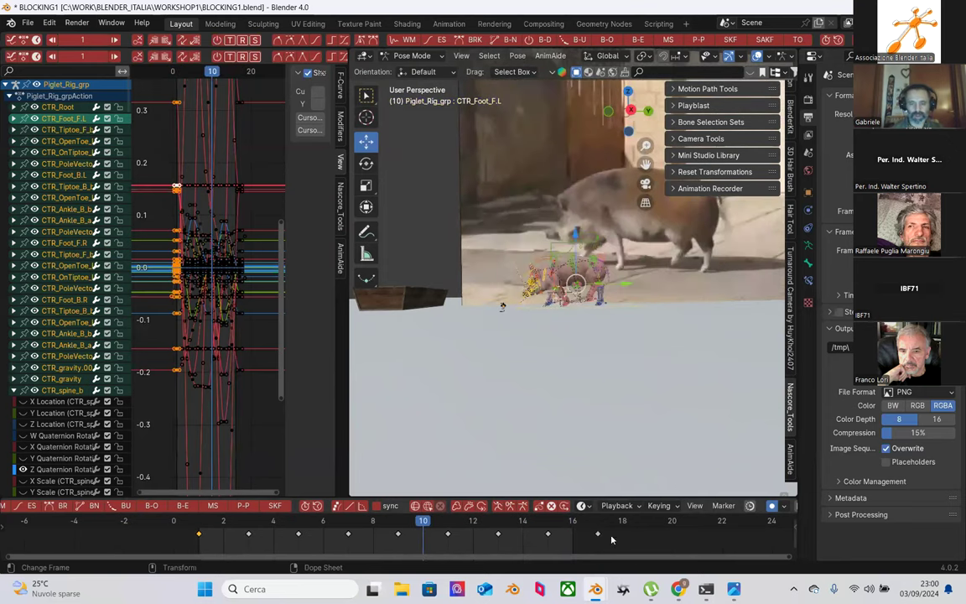
pyautogui.moveTo(499, 534); pyautogui.dragTo(245, 545)
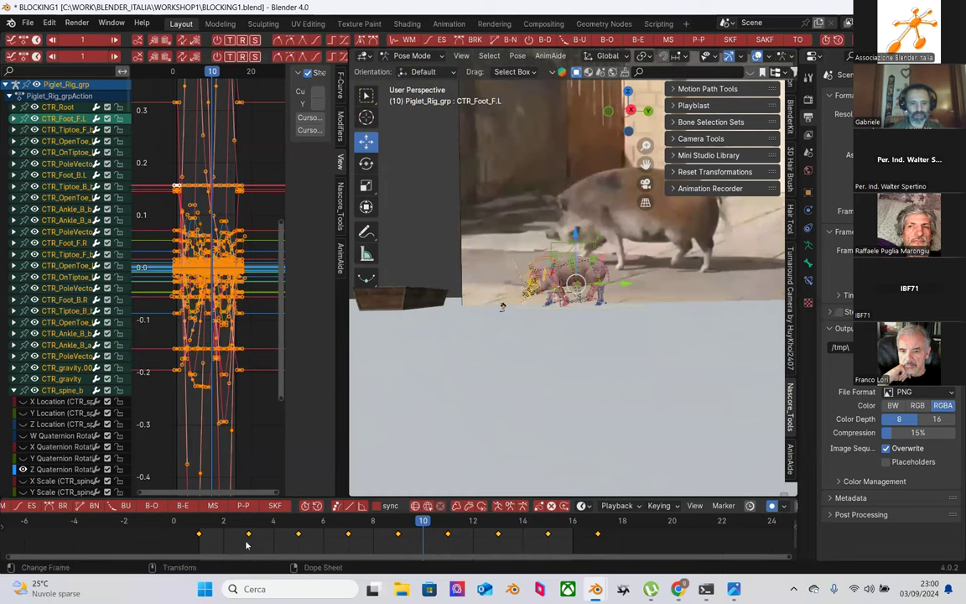
# Step: Save incrementally as BLOCKING2.blend, then play the walk cycle from frame 1
pyautogui.click(27, 23)
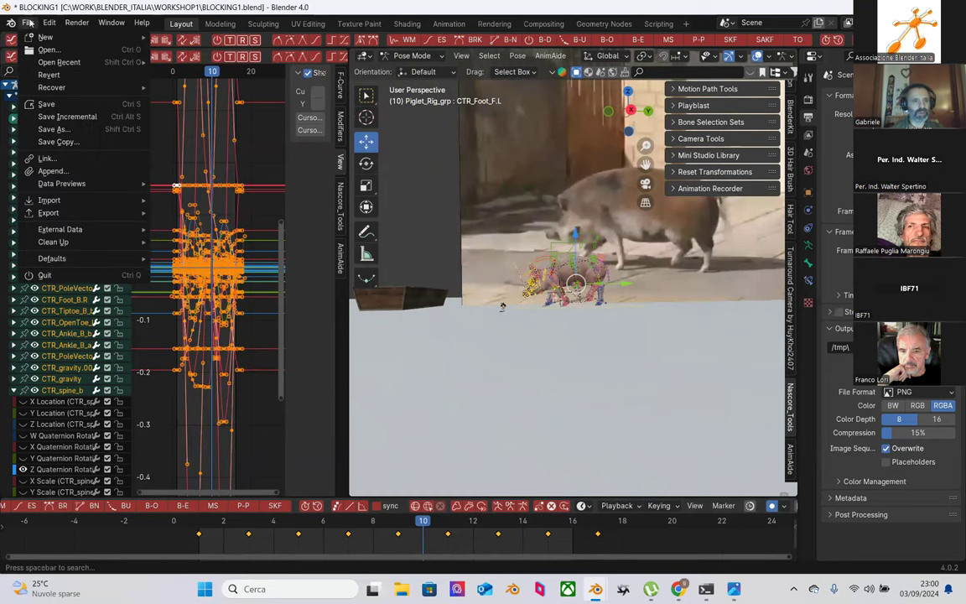
pyautogui.click(66, 106)
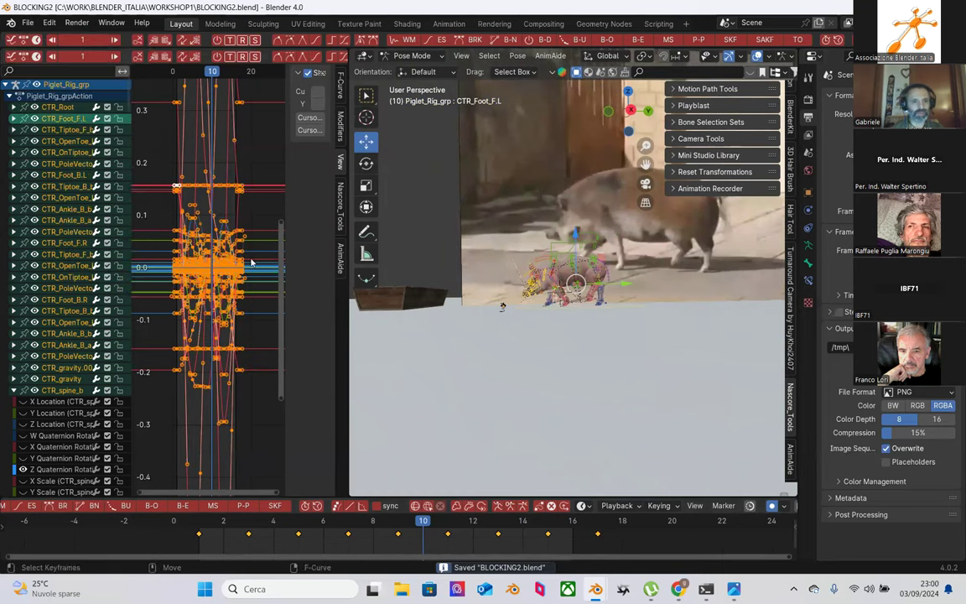
pyautogui.click(201, 528)
pyautogui.press('space')
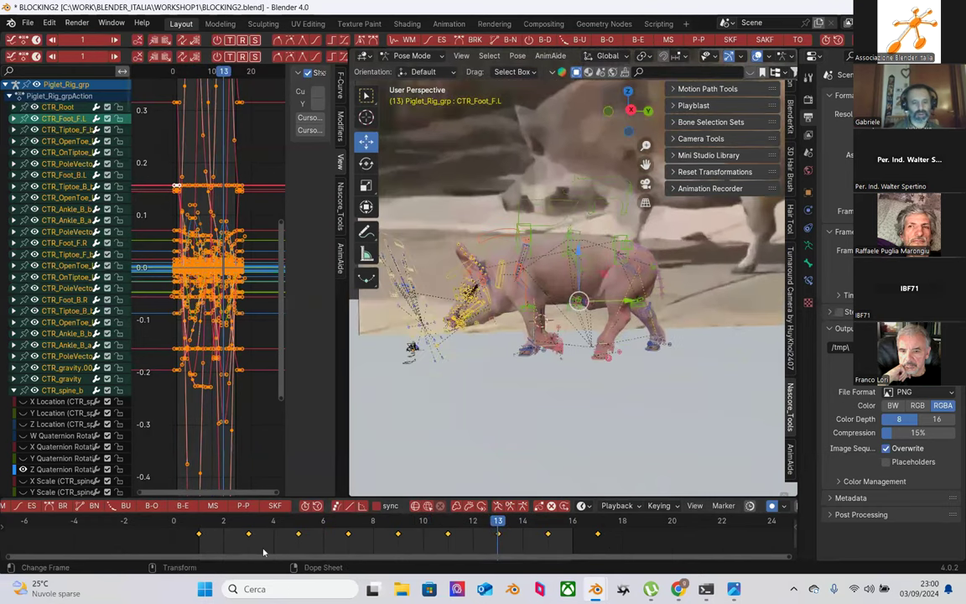
# Step: Replay the walk cycle from frame 1, stop it, and rewind to frame 1
pyautogui.click(203, 522)
pyautogui.press('space')
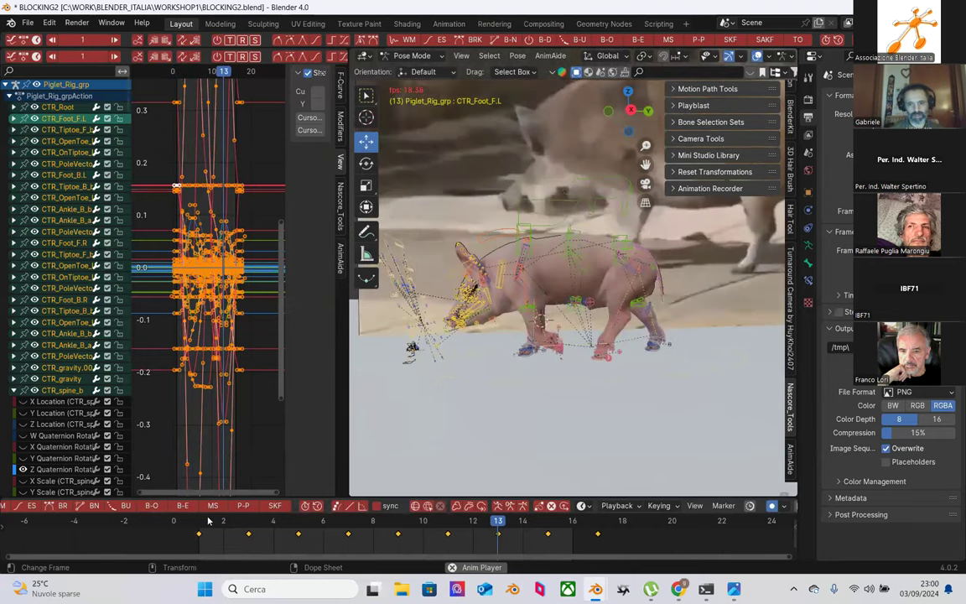
pyautogui.press('space')
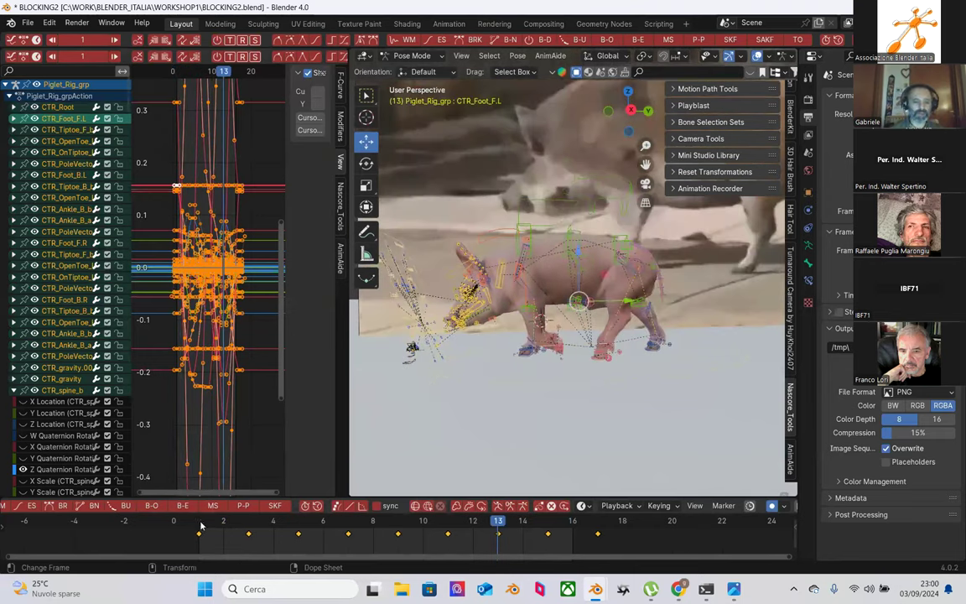
pyautogui.click(201, 526)
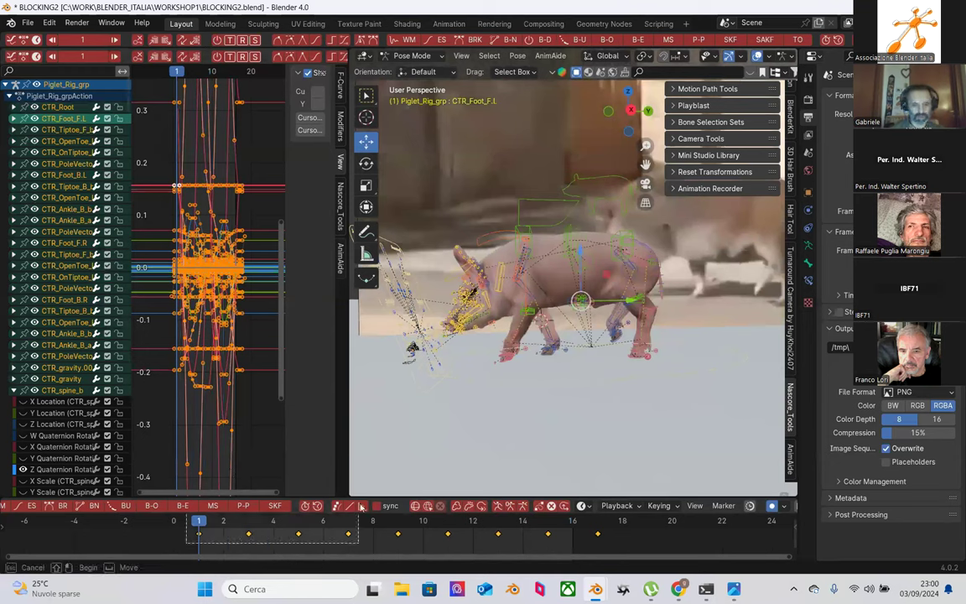
# Step: Set the selected walk-cycle keys to Constant interpolation
pyautogui.rightClick(575, 540)
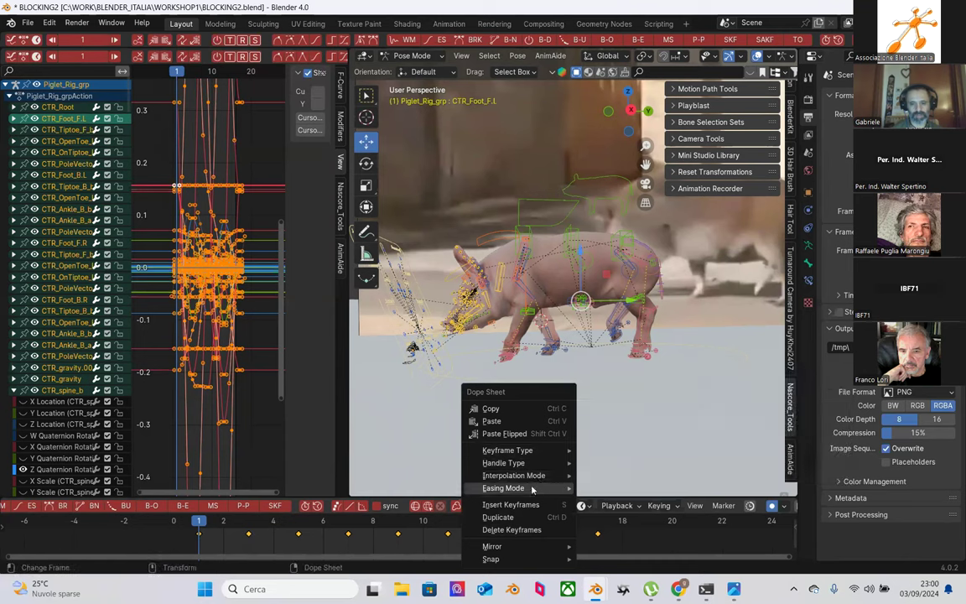
pyautogui.moveTo(545, 475)
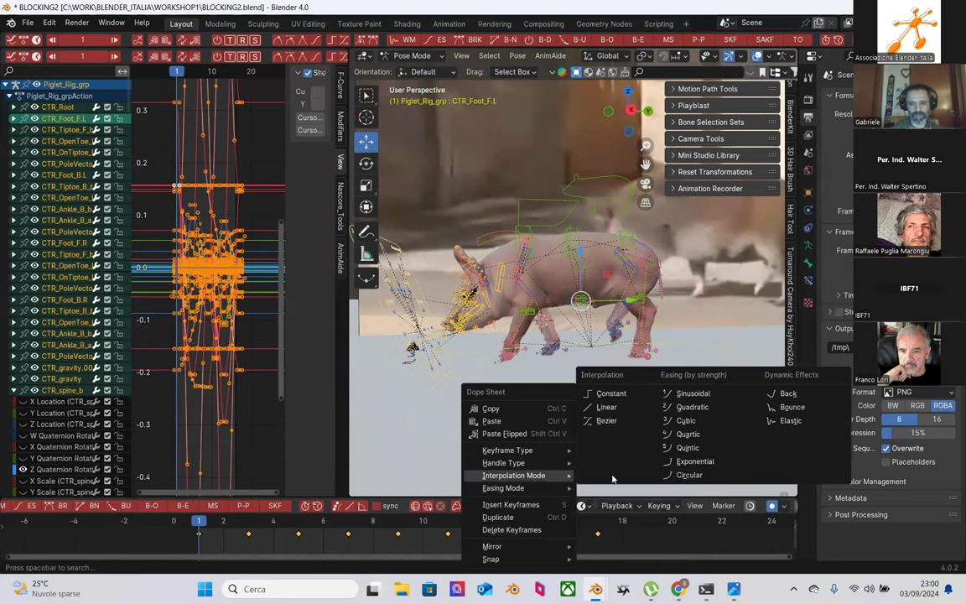
pyautogui.click(632, 395)
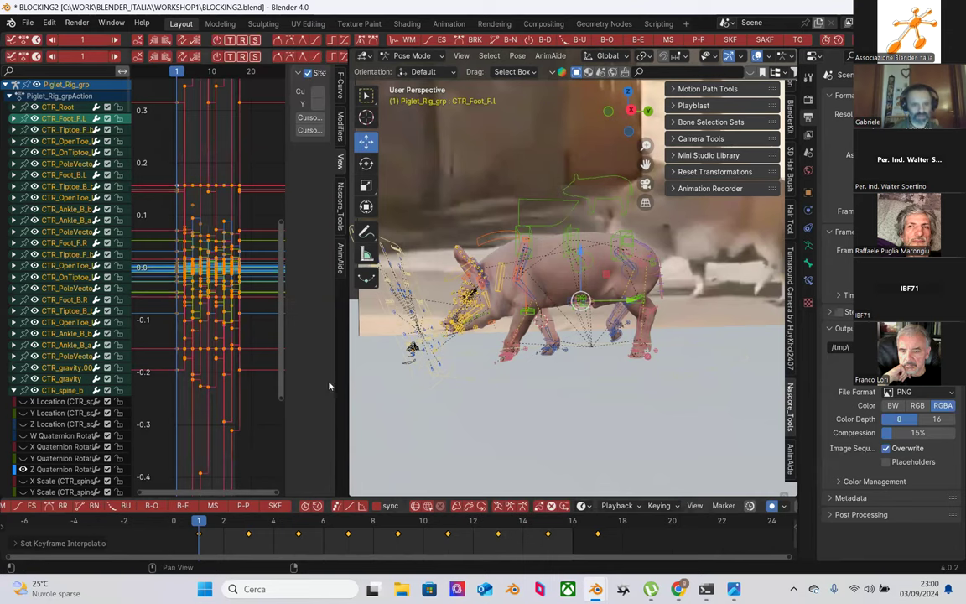
# Step: Inspect the stepped curves in a widened Graph Editor, then check poses at frames 2 to 5
pyautogui.moveTo(443, 376); pyautogui.dragTo(792, 384)
pyautogui.press('Home')
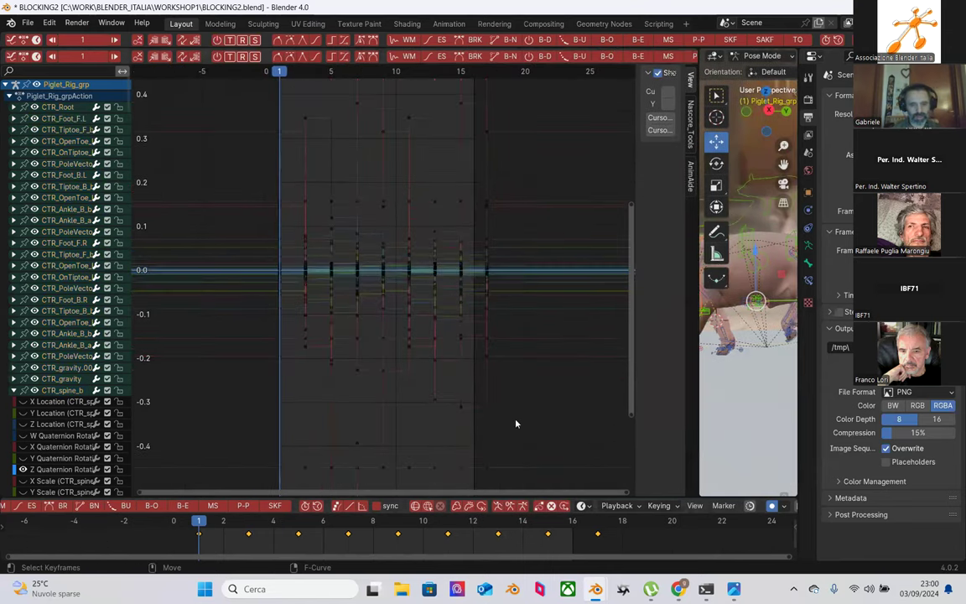
pyautogui.keyDown('ctrl'); pyautogui.moveTo(360, 363); pyautogui.dragTo(323, 433, button='middle'); pyautogui.keyUp('ctrl')
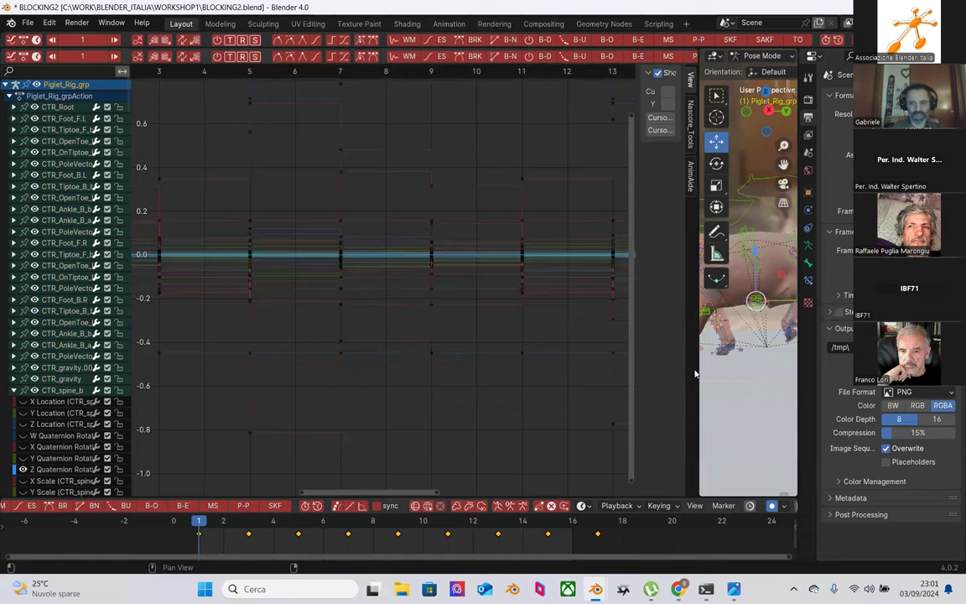
pyautogui.moveTo(697, 369); pyautogui.dragTo(411, 394)
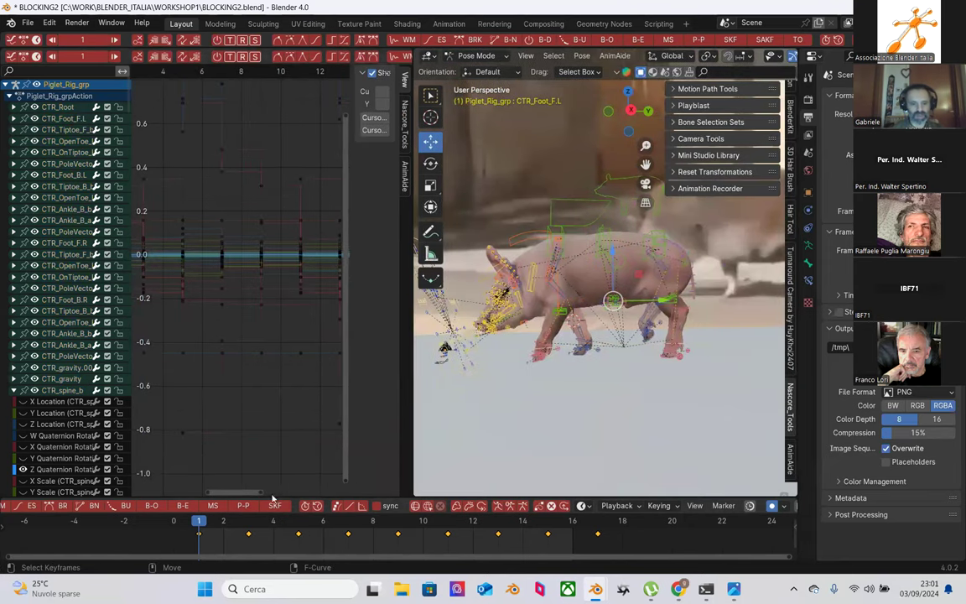
pyautogui.click(224, 526)
pyautogui.click(248, 525)
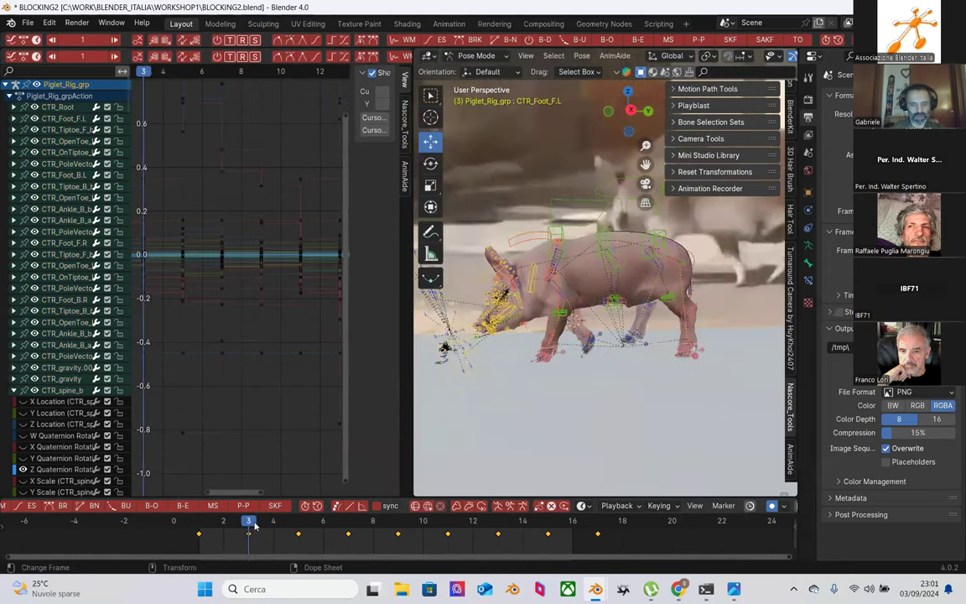
pyautogui.moveTo(287, 524); pyautogui.dragTo(248, 524)
# Step: Play the stepped walk cycle, orbit around the pig, stop at frame 7, and widen the 3D view
pyautogui.press('space')
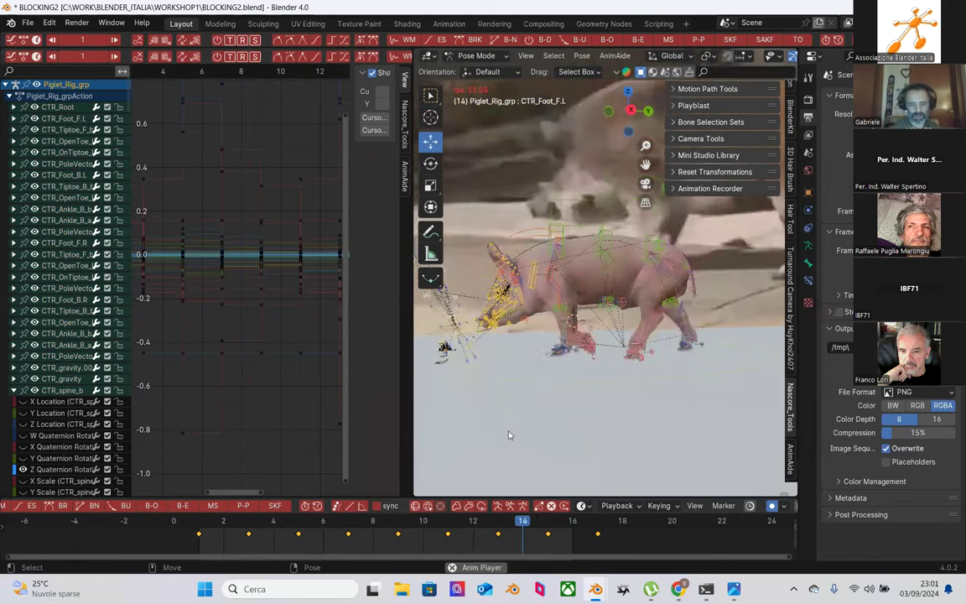
pyautogui.moveTo(607, 387); pyautogui.dragTo(525, 72, button='middle')
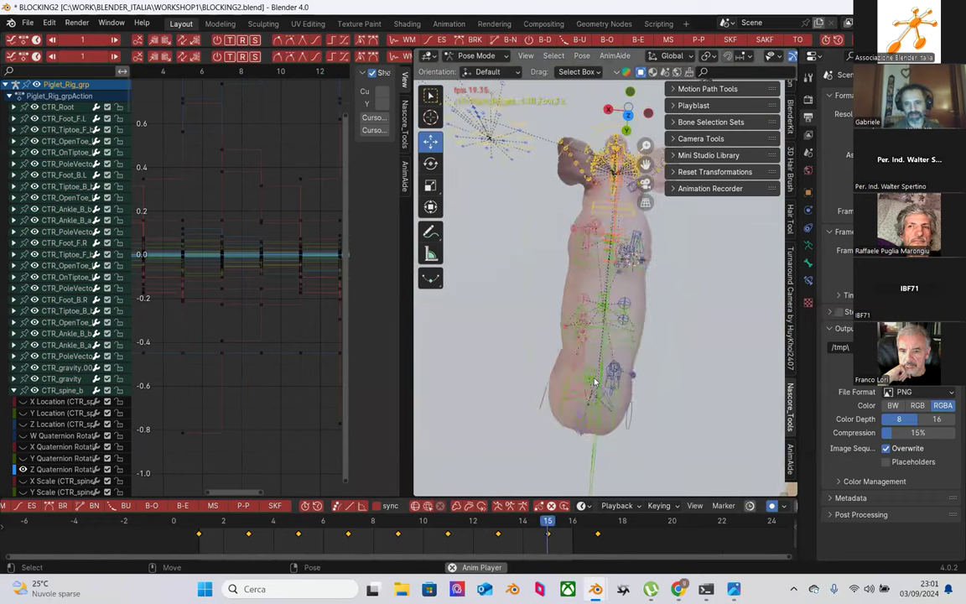
pyautogui.moveTo(600, 366); pyautogui.dragTo(574, 388, button='middle')
pyautogui.press('space')
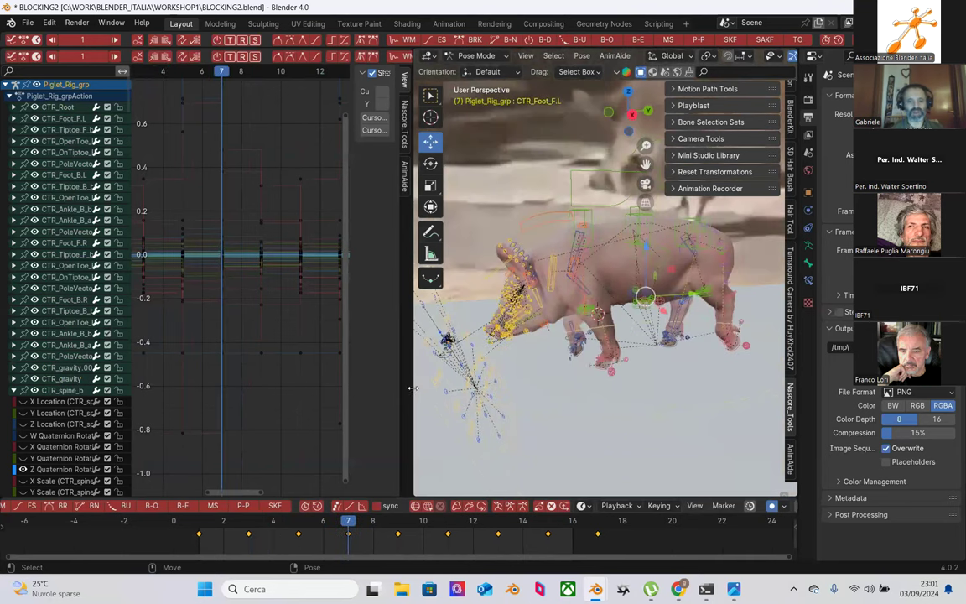
pyautogui.moveTo(331, 373); pyautogui.dragTo(198, 374)
pyautogui.moveTo(470, 360); pyautogui.dragTo(543, 355, button='middle')
# Step: Hide the rig and background overlays, deselect all bones, and orbit close to the pig
pyautogui.click(644, 56)
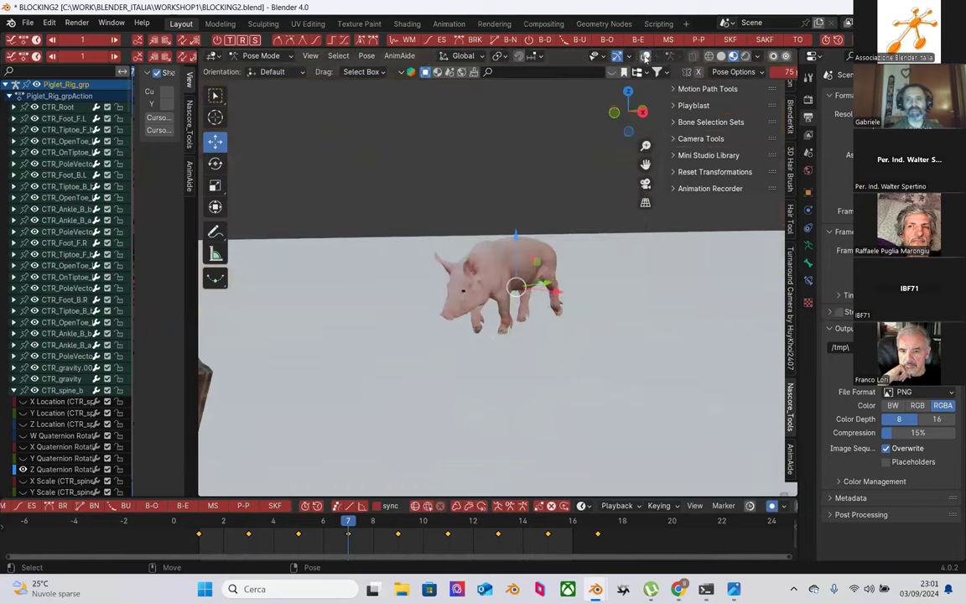
pyautogui.click(561, 133)
pyautogui.moveTo(472, 265)
pyautogui.mouseDown(button='middle')
pyautogui.moveTo(577, 340)
pyautogui.moveTo(474, 272)
pyautogui.mouseUp(button='middle')
pyautogui.scroll(2, 477, 275)
pyautogui.moveTo(530, 295); pyautogui.dragTo(589, 311, button='middle')
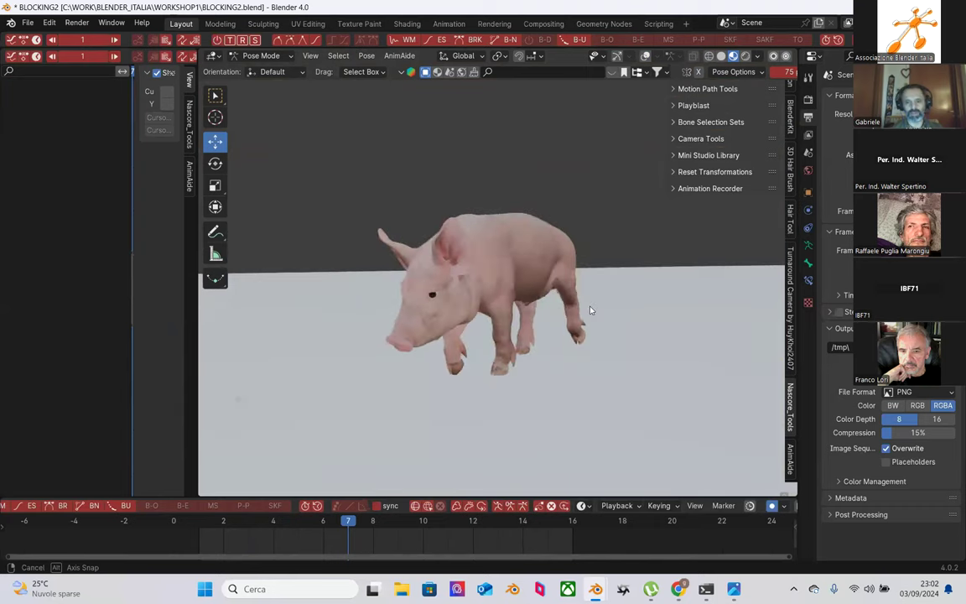
pyautogui.click(310, 57)
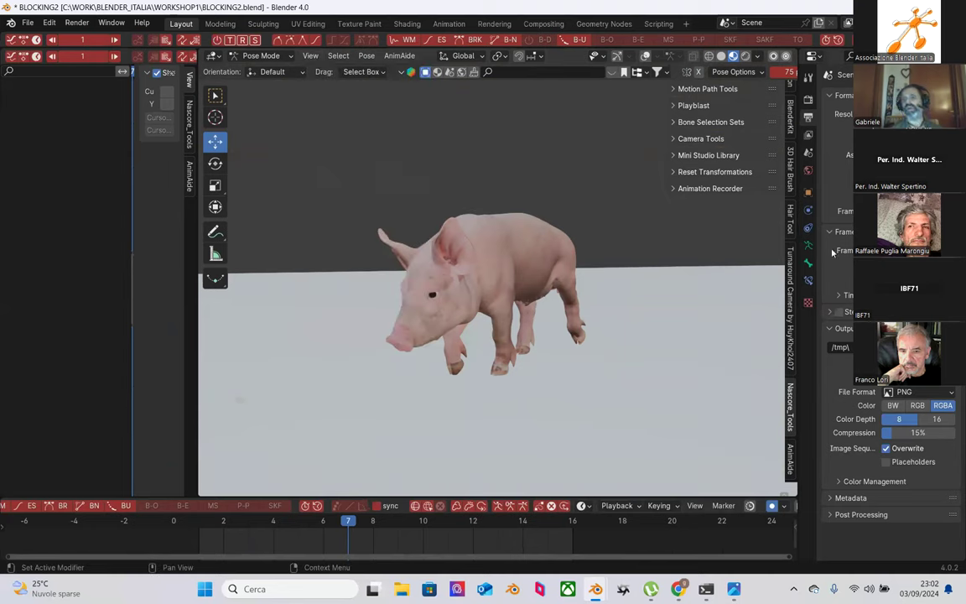
# Step: Set render output to the Desktop folder as FFmpeg Video in an MPEG-4 container
pyautogui.click(951, 347)
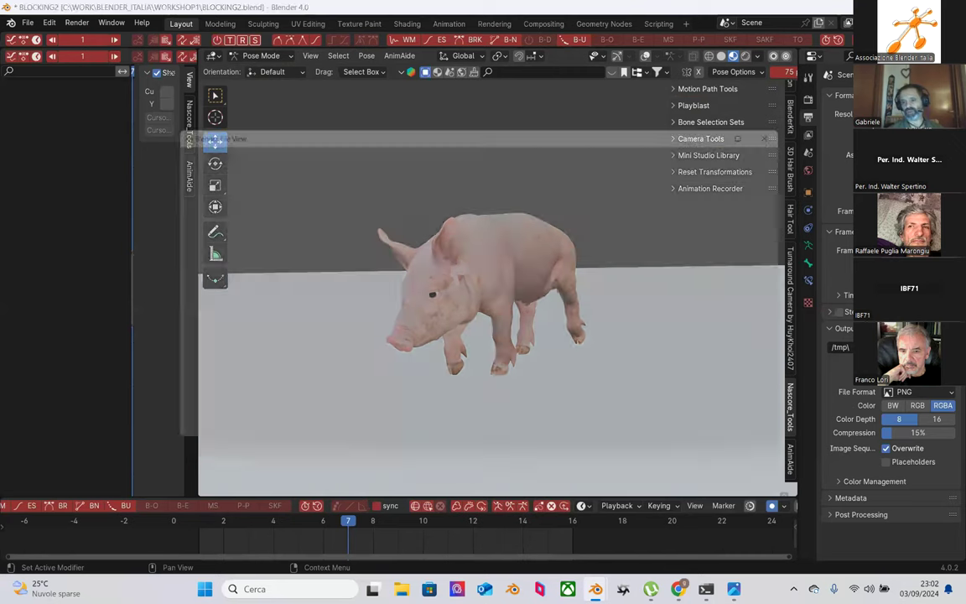
pyautogui.click(192, 216)
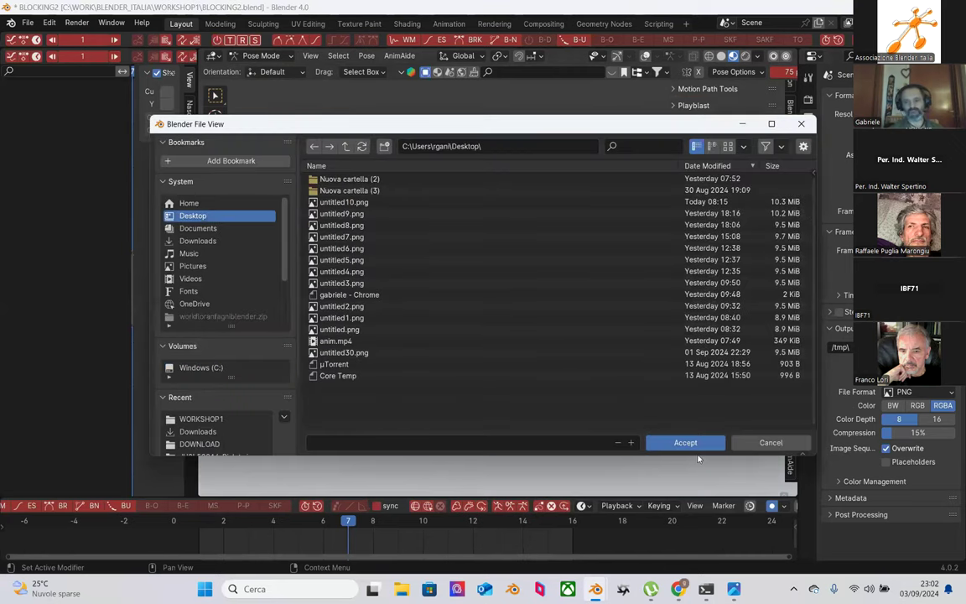
pyautogui.click(689, 443)
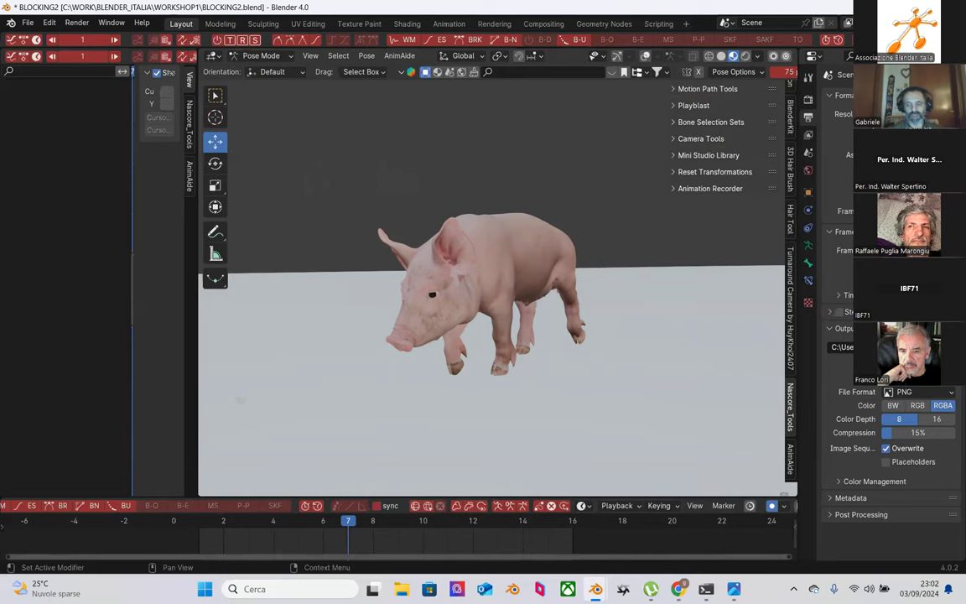
pyautogui.click(938, 394)
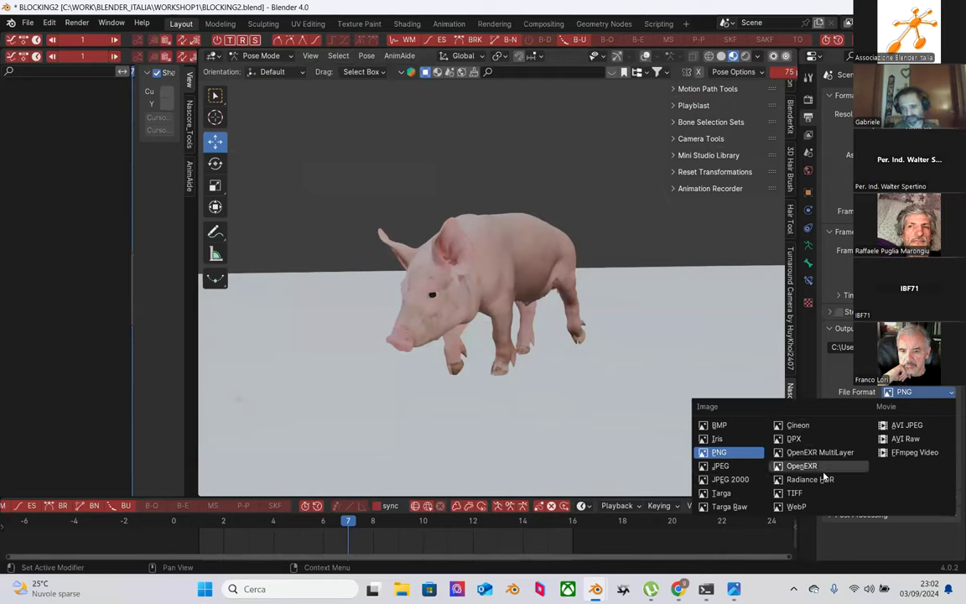
pyautogui.click(909, 453)
pyautogui.click(838, 425)
pyautogui.click(839, 425)
pyautogui.click(843, 440)
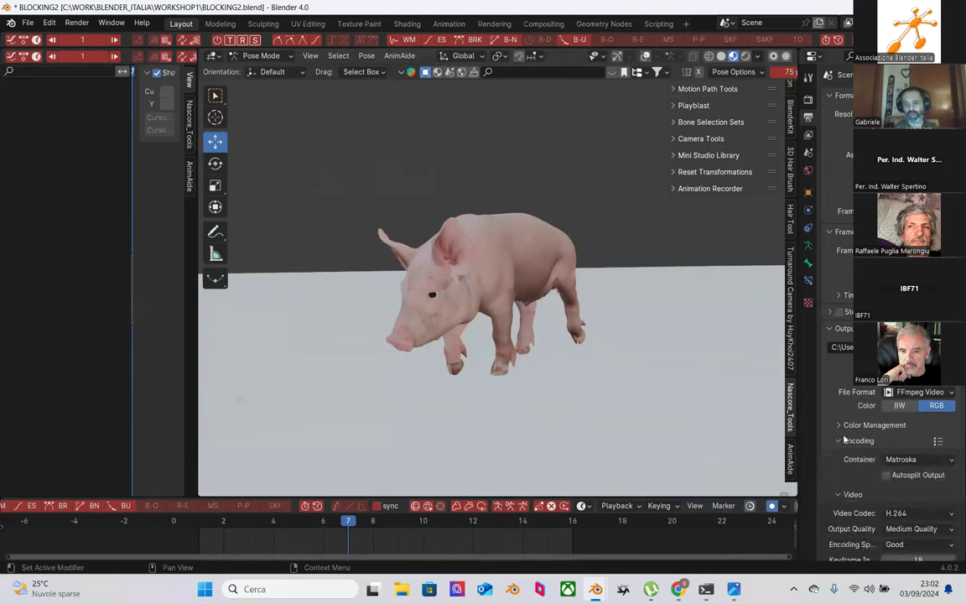
pyautogui.click(900, 459)
pyautogui.click(901, 350)
# Step: Run Viewport Render Animation on the pig, then bring up File Explorer
pyautogui.click(316, 59)
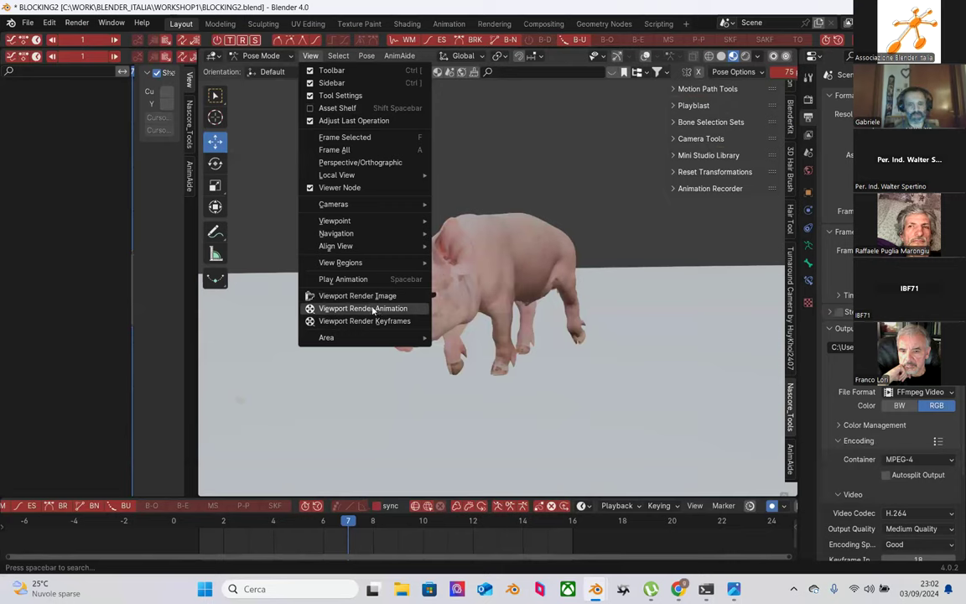
pyautogui.click(373, 311)
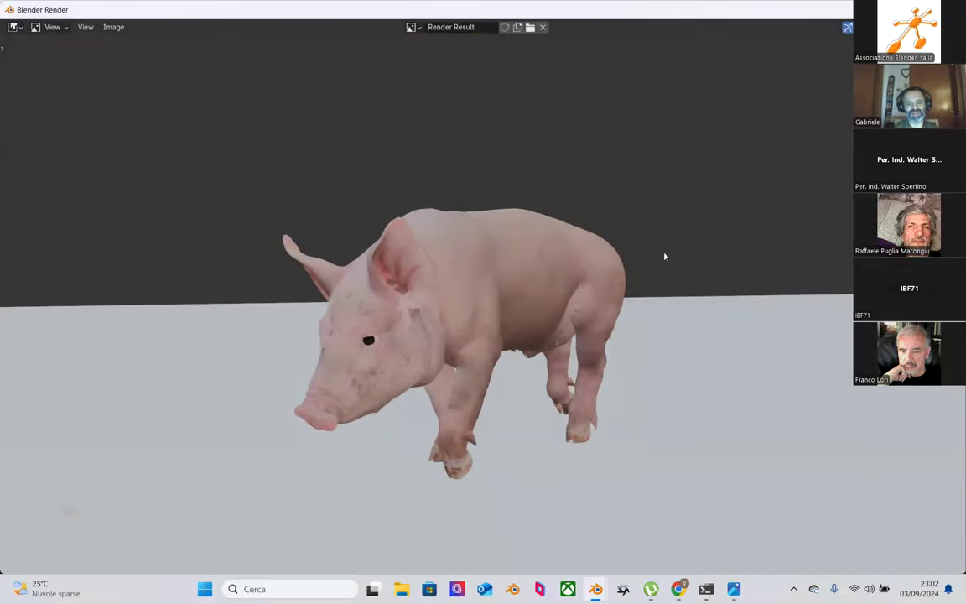
pyautogui.click(402, 589)
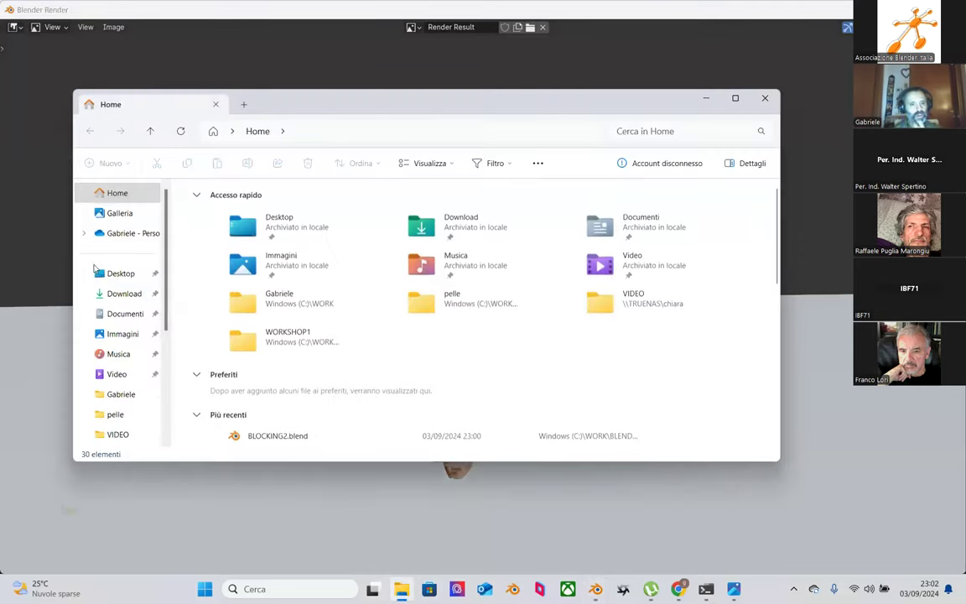
# Step: Open blocking0001-0016.mp4 from the Desktop in VLC media player
pyautogui.click(120, 273)
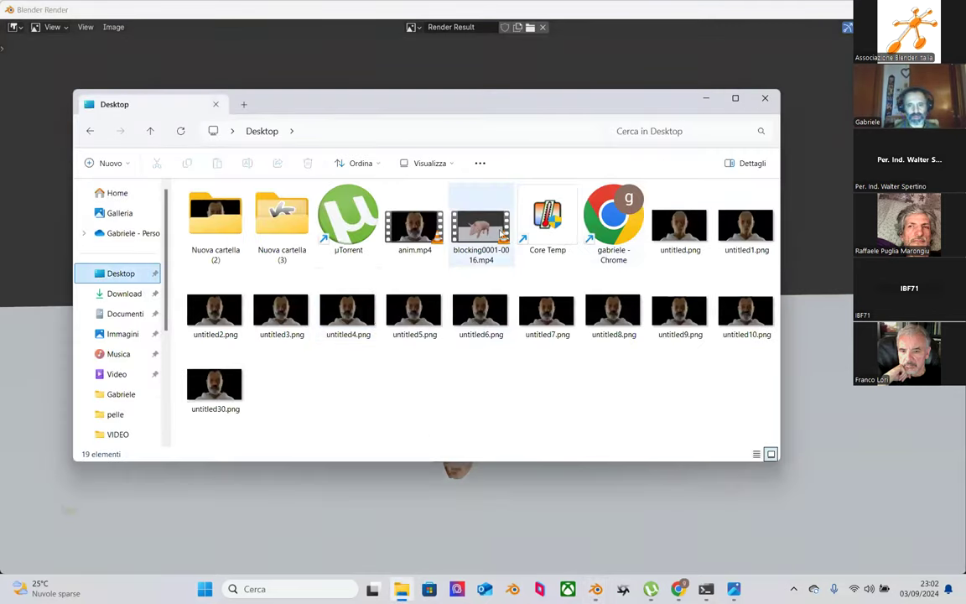
pyautogui.rightClick(504, 238)
pyautogui.moveTo(552, 292)
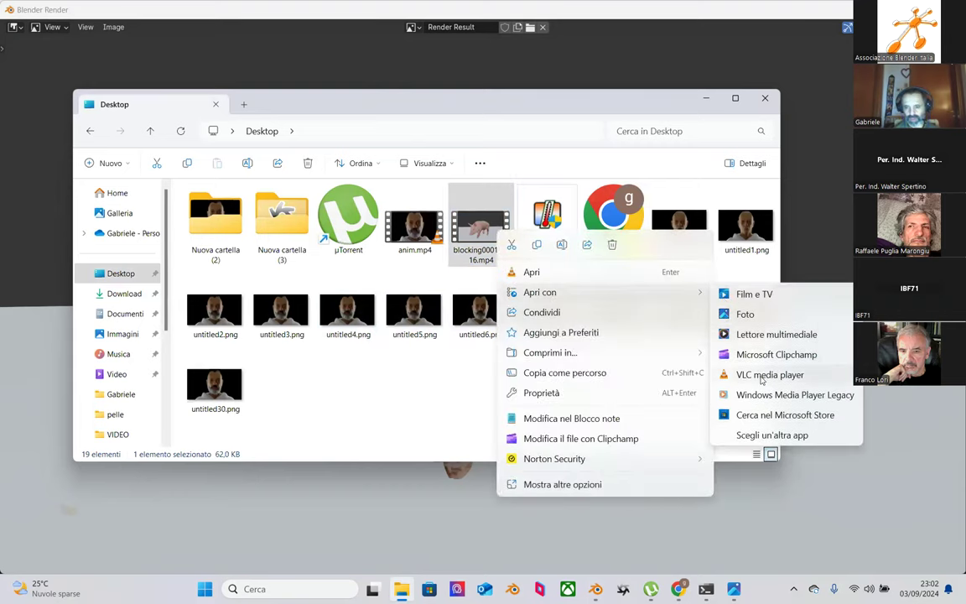
pyautogui.click(761, 376)
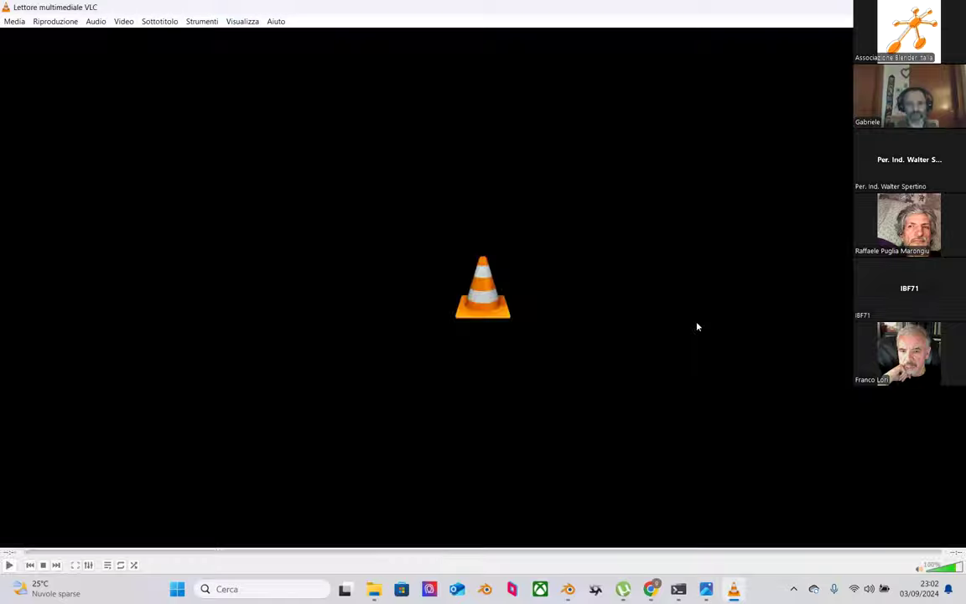
# Step: Play the pig walk video on loop in VLC, then close VLC and File Explorer
pyautogui.click(120, 565)
pyautogui.click(10, 565)
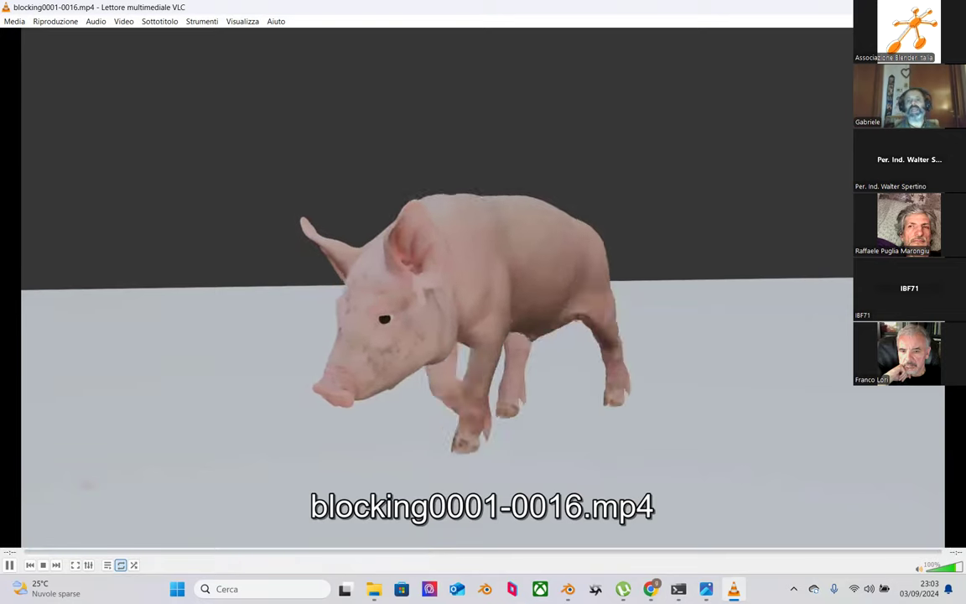
pyautogui.hotkey('ctrl', 'q')
pyautogui.click(765, 97)
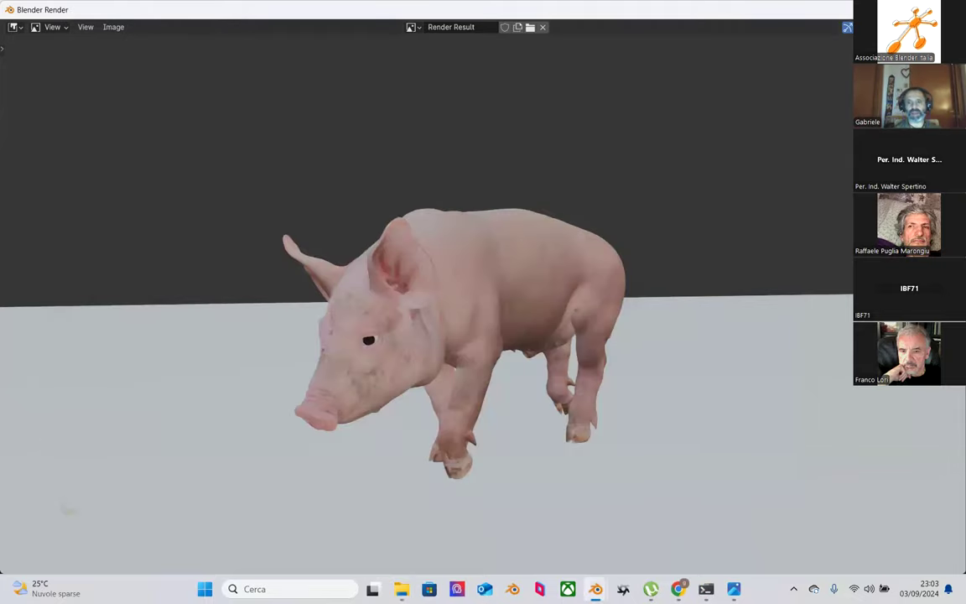
# Step: Close the render result, move to frame 7, and save incrementally as BLOCKING3.blend
pyautogui.press('Escape')
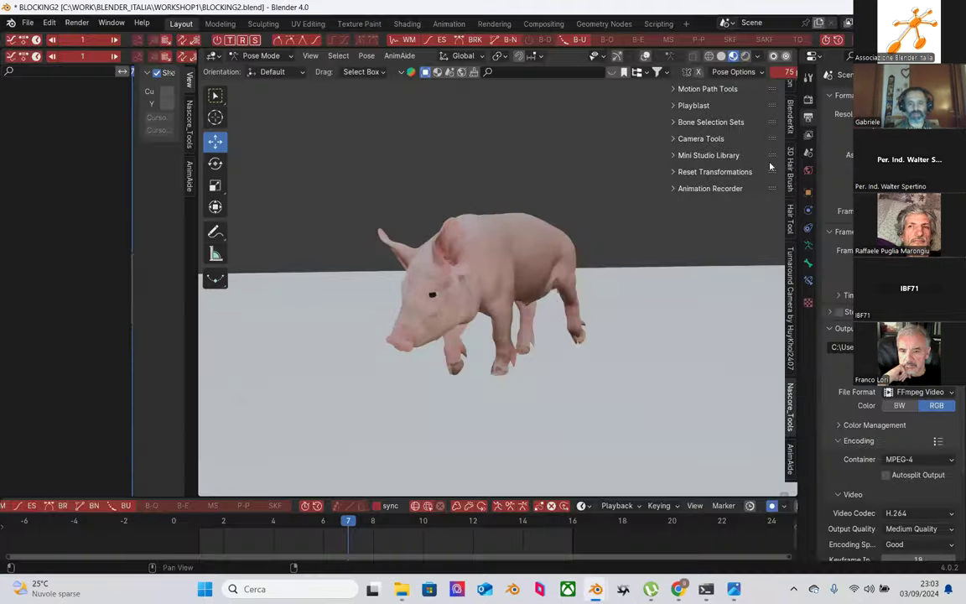
pyautogui.moveTo(208, 527); pyautogui.dragTo(347, 520)
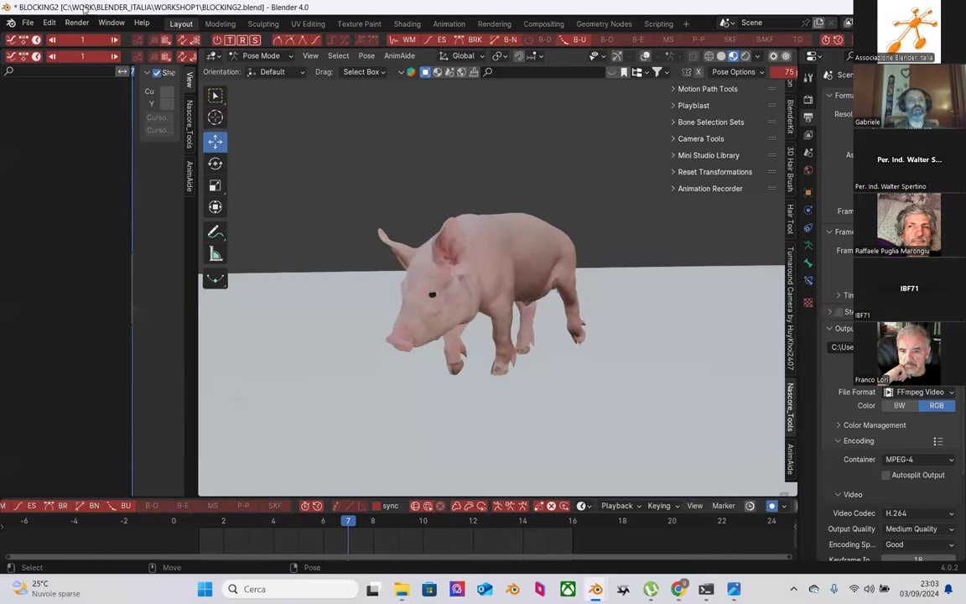
pyautogui.click(27, 23)
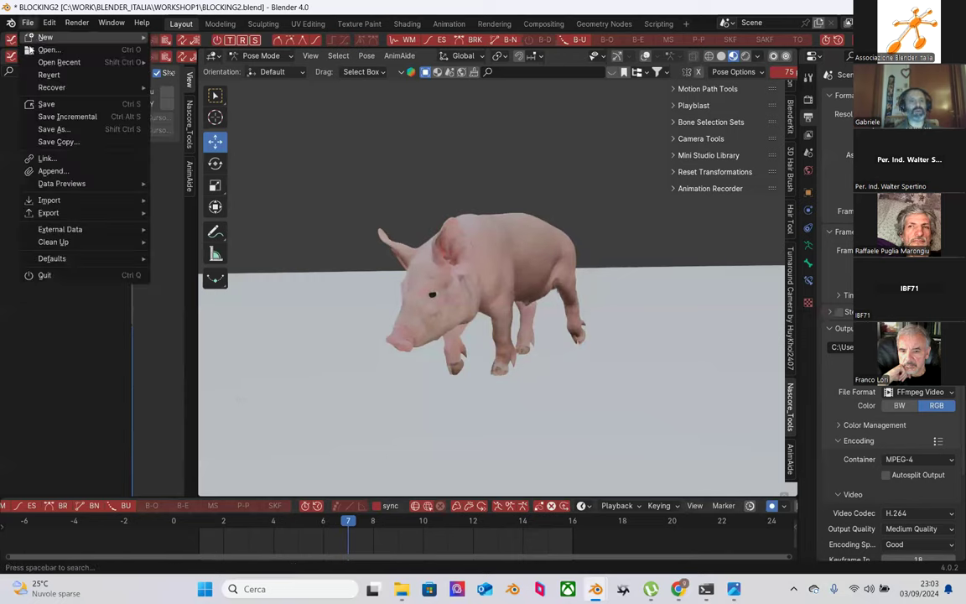
pyautogui.click(80, 116)
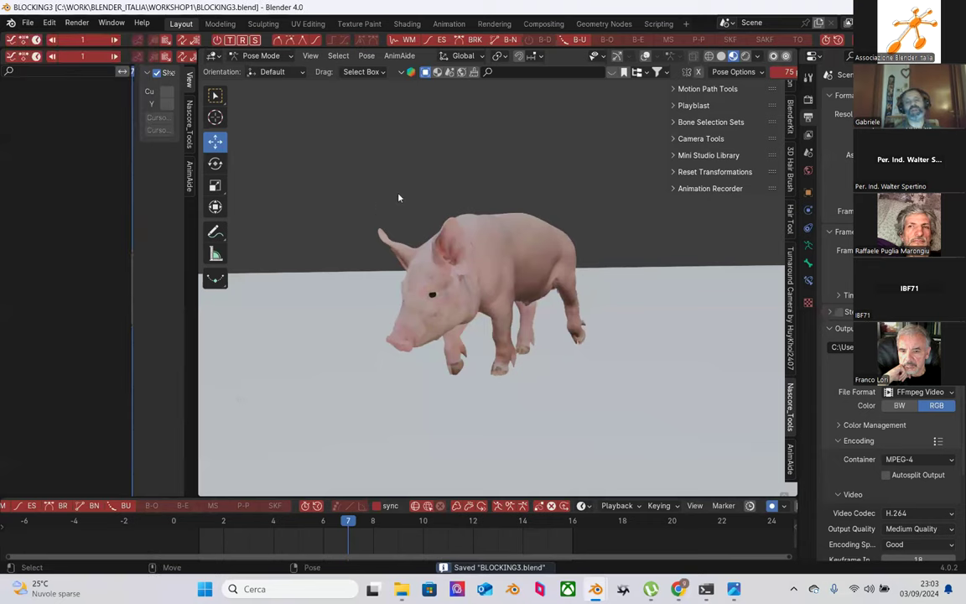
# Step: Toggle to Object Mode and back to Pose Mode, and re-enable viewport overlays
pyautogui.click(268, 57)
pyautogui.click(267, 69)
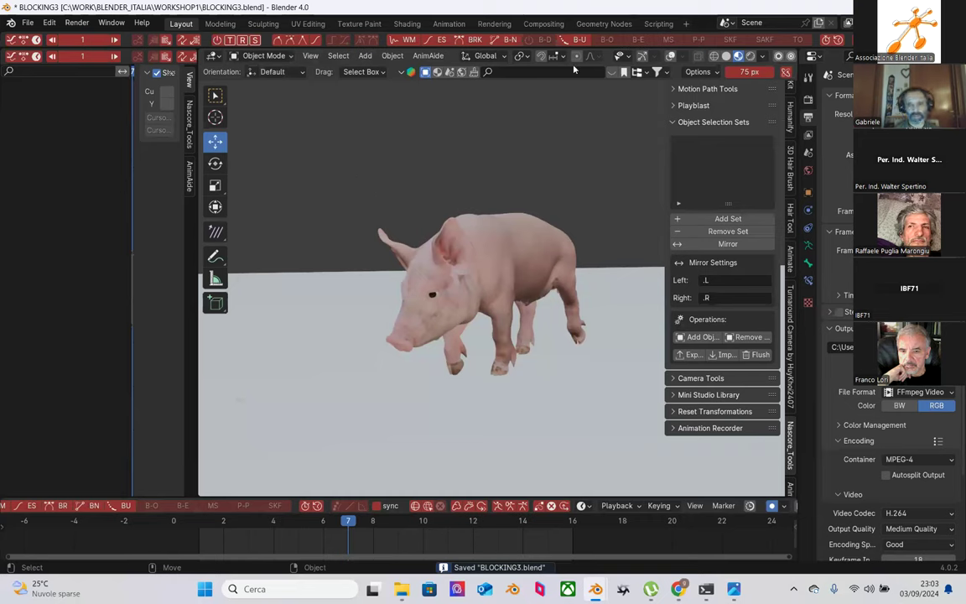
pyautogui.click(264, 55)
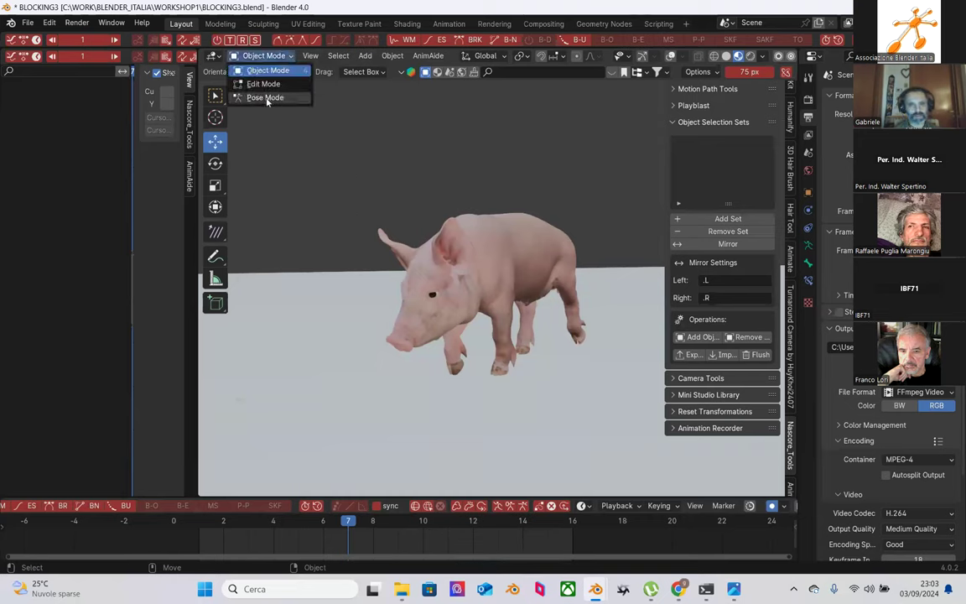
pyautogui.click(267, 96)
pyautogui.click(642, 55)
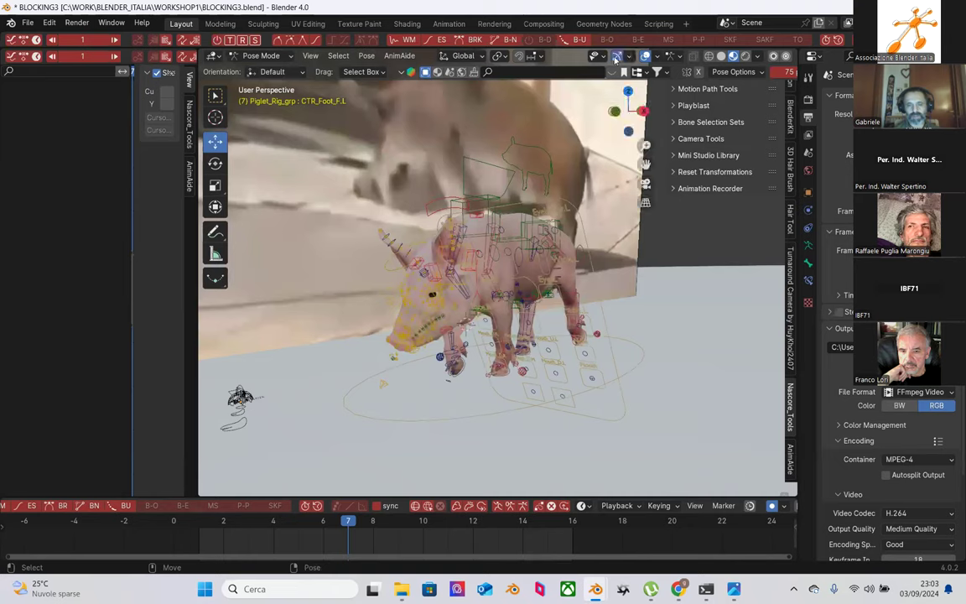
# Step: In Object Mode, select the Empty holding the reference image and review gizmo and overlay settings
pyautogui.moveTo(519, 215); pyautogui.dragTo(458, 197, button='middle')
pyautogui.scroll(-4, 410, 173)
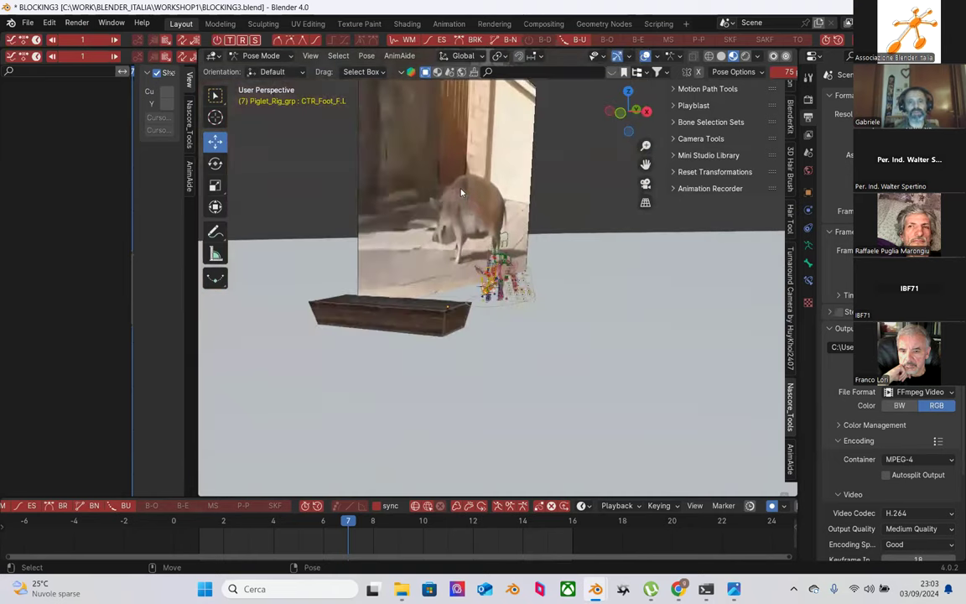
pyautogui.click(267, 56)
pyautogui.click(262, 72)
pyautogui.moveTo(375, 153); pyautogui.dragTo(495, 188, button='middle')
pyautogui.click(413, 178)
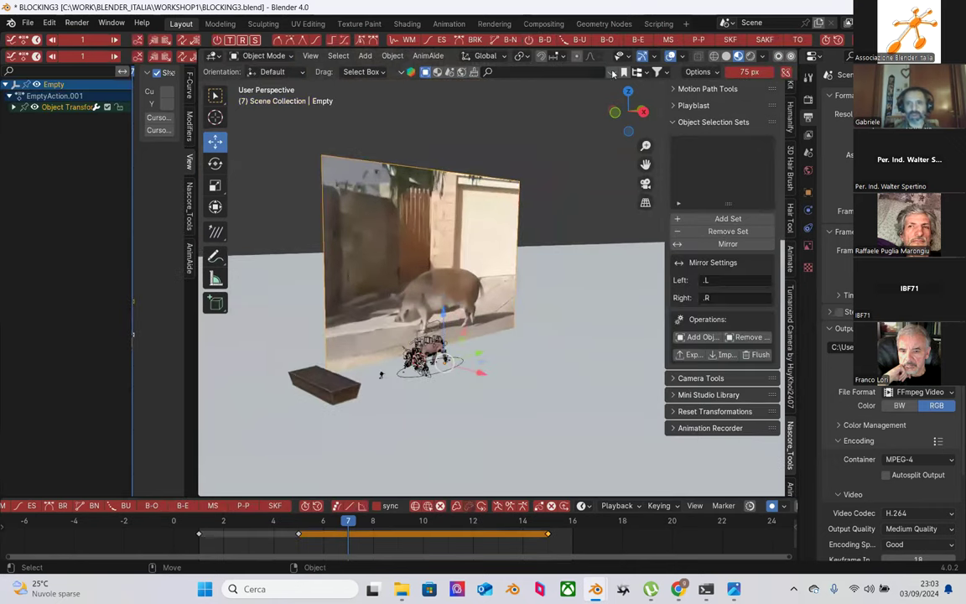
pyautogui.click(653, 57)
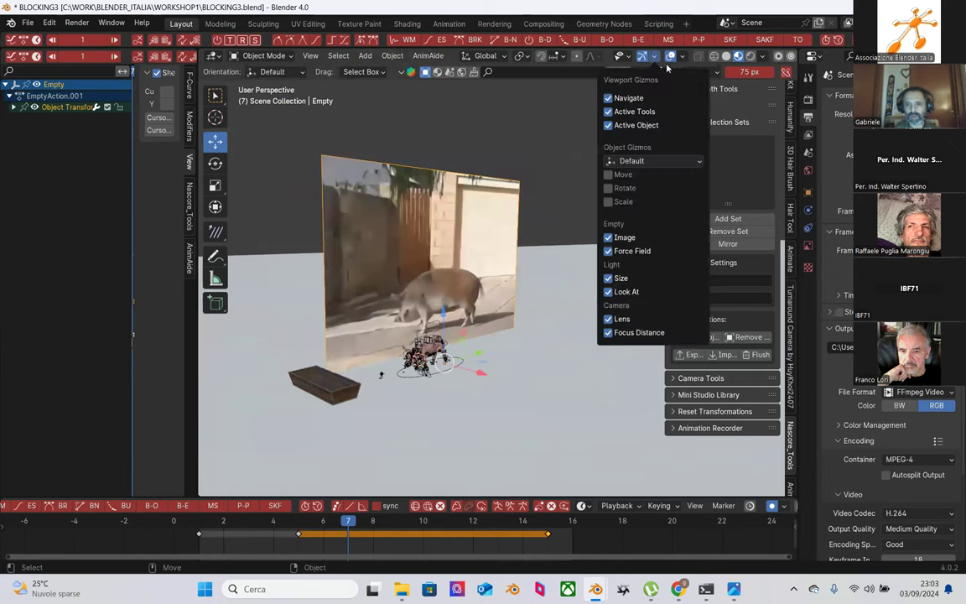
pyautogui.click(681, 56)
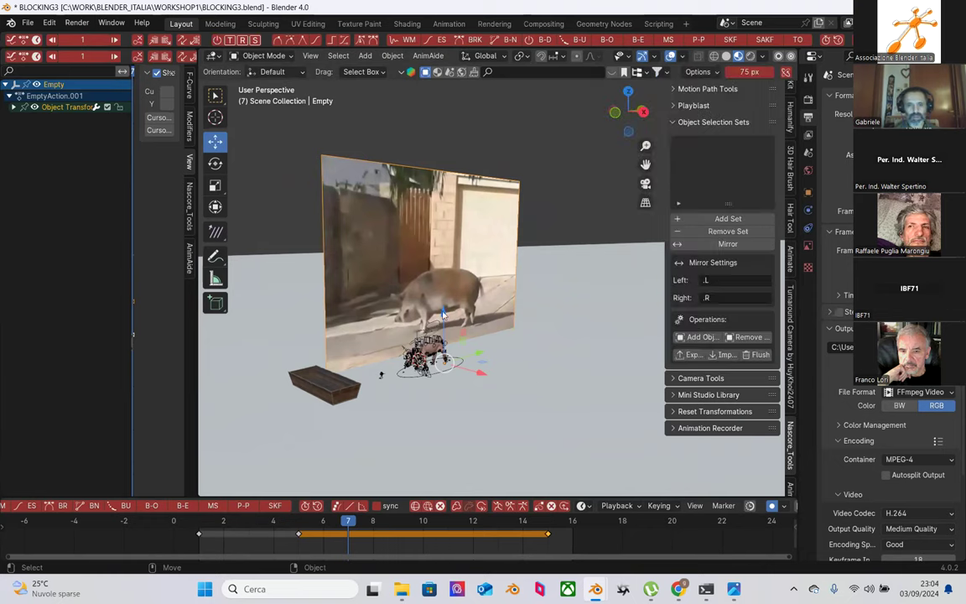
# Step: Move the Empty along Z, reposition it freely, and box-select the rig with the Empty
pyautogui.press('g')
pyautogui.press('z')
pyautogui.click(490, 401)
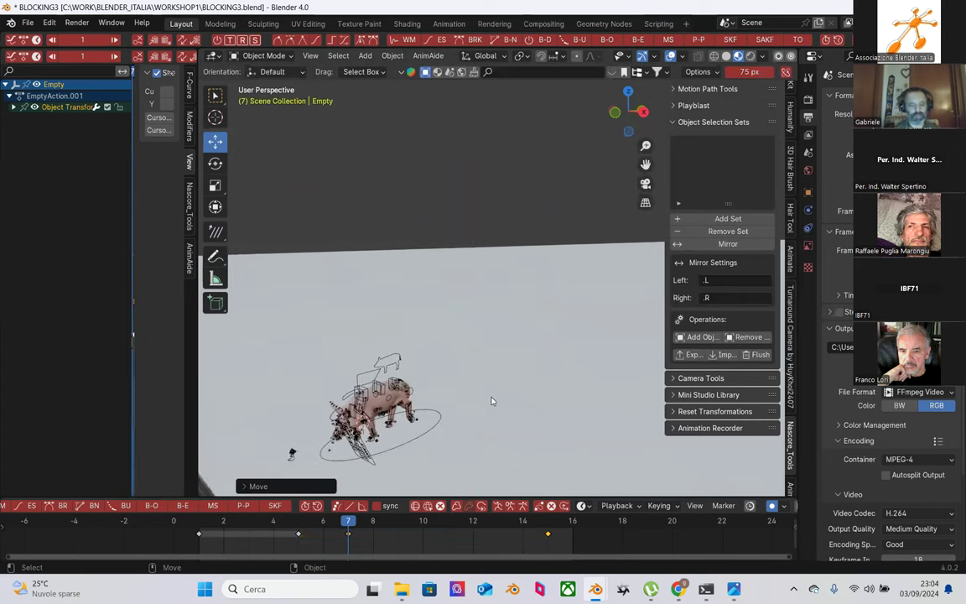
pyautogui.press('g')
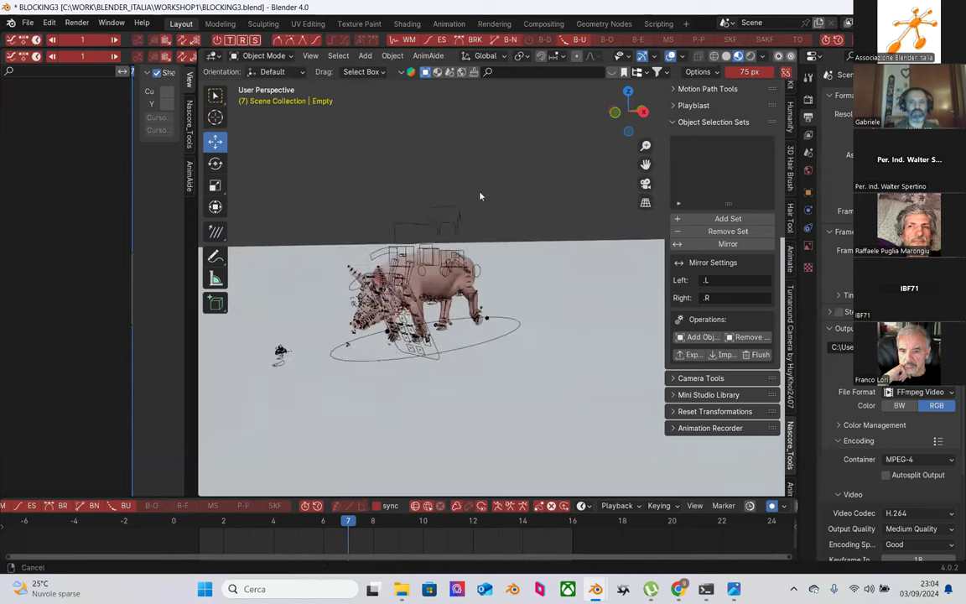
pyautogui.click(484, 198)
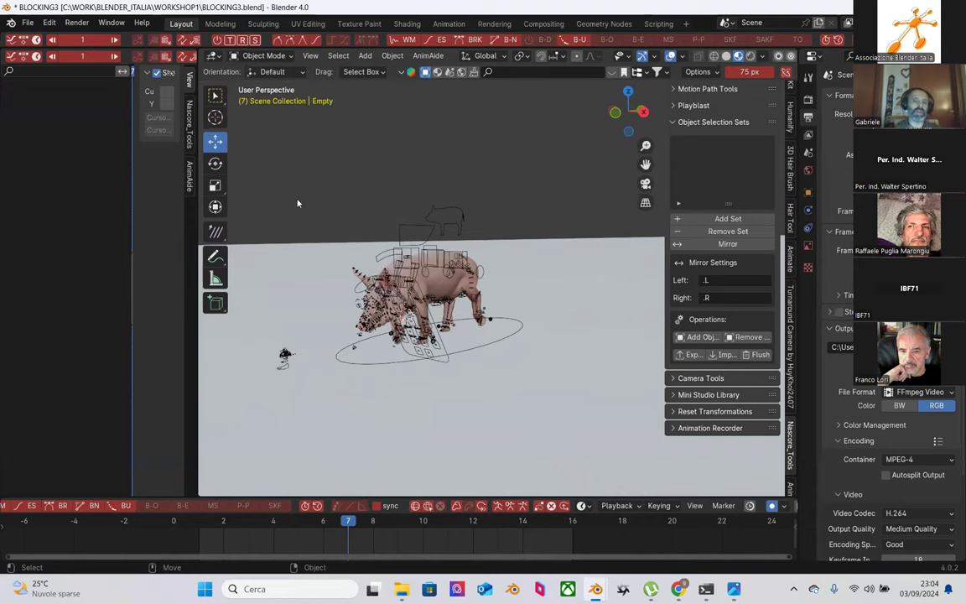
pyautogui.moveTo(286, 166); pyautogui.dragTo(545, 449)
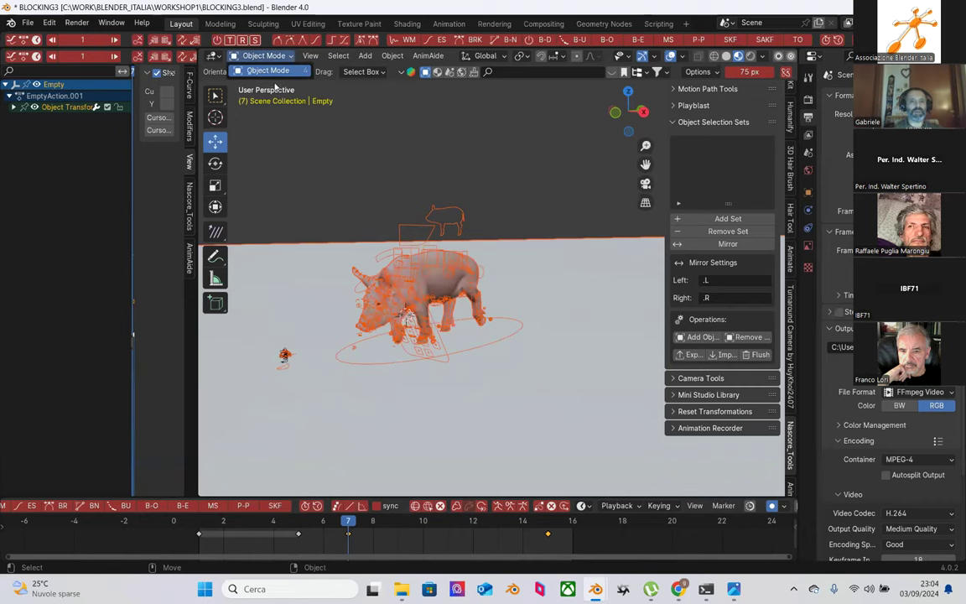
# Step: Select the pig rig, enter Pose Mode, and box-select all of its bones
pyautogui.click(348, 181)
pyautogui.click(242, 56)
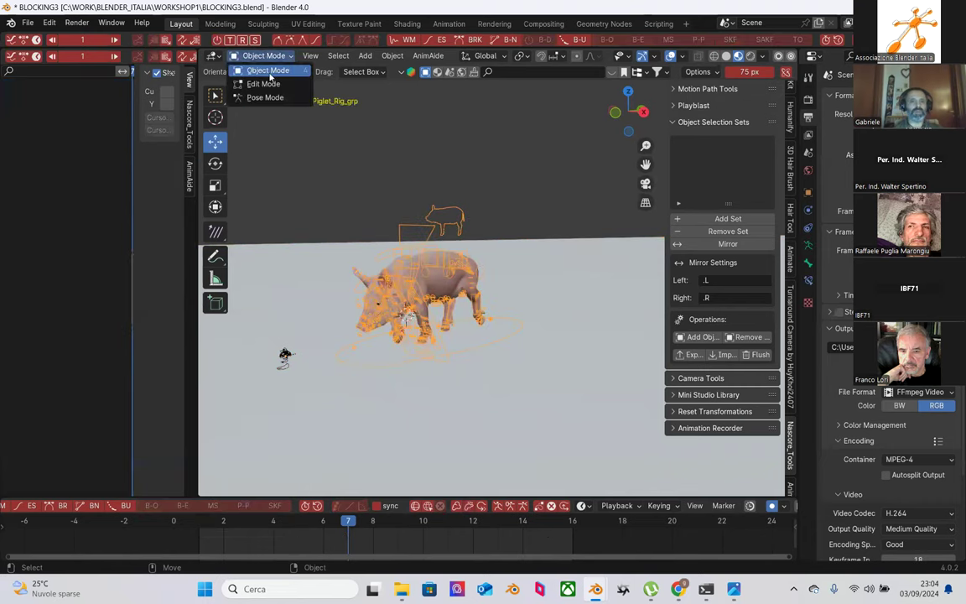
pyautogui.click(253, 95)
pyautogui.moveTo(295, 170); pyautogui.dragTo(537, 427)
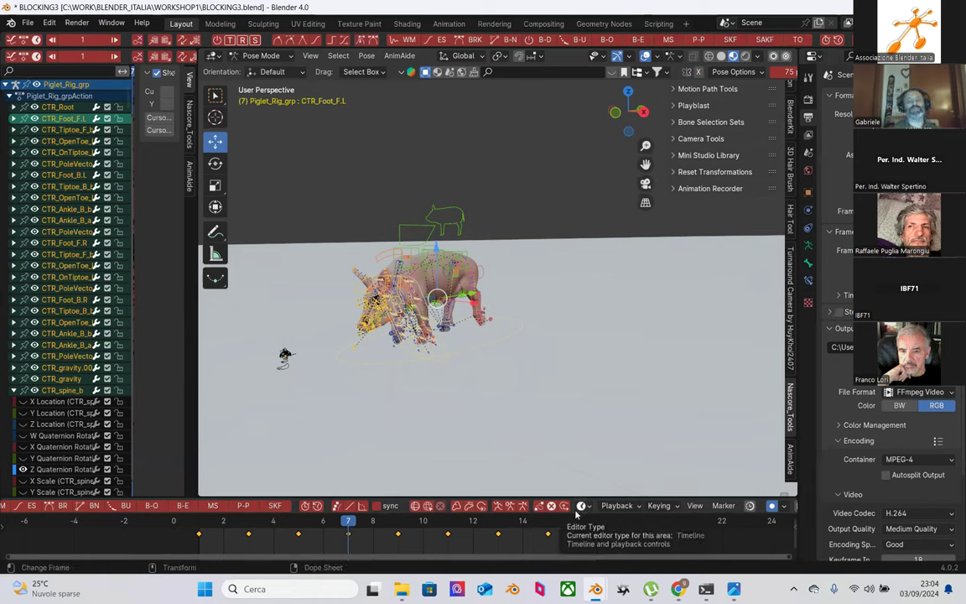
pyautogui.moveTo(298, 162); pyautogui.dragTo(490, 450)
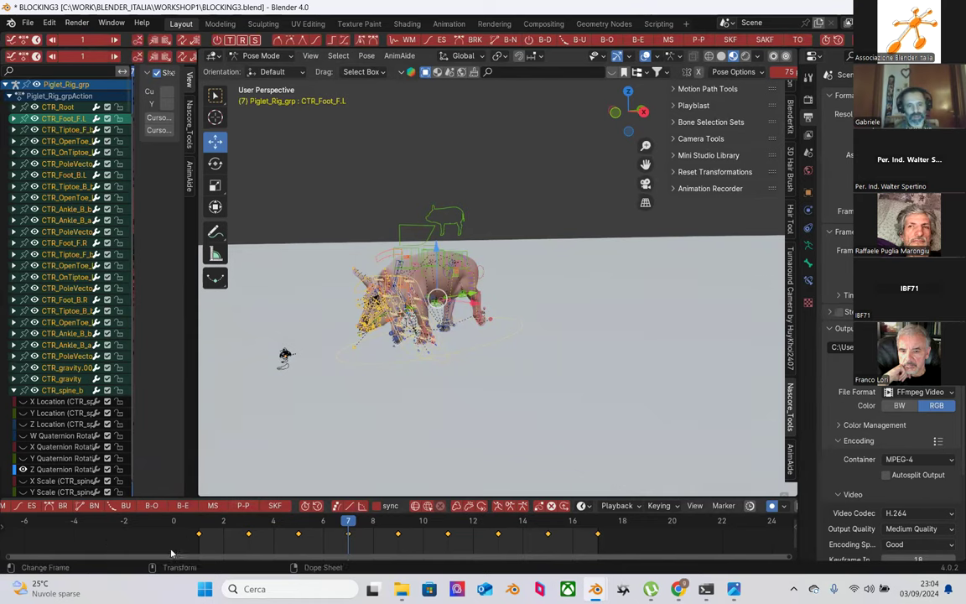
# Step: Set the selected walk-cycle keys to Bezier interpolation and preview frames 2 to 5
pyautogui.rightClick(590, 517)
pyautogui.moveTo(575, 464)
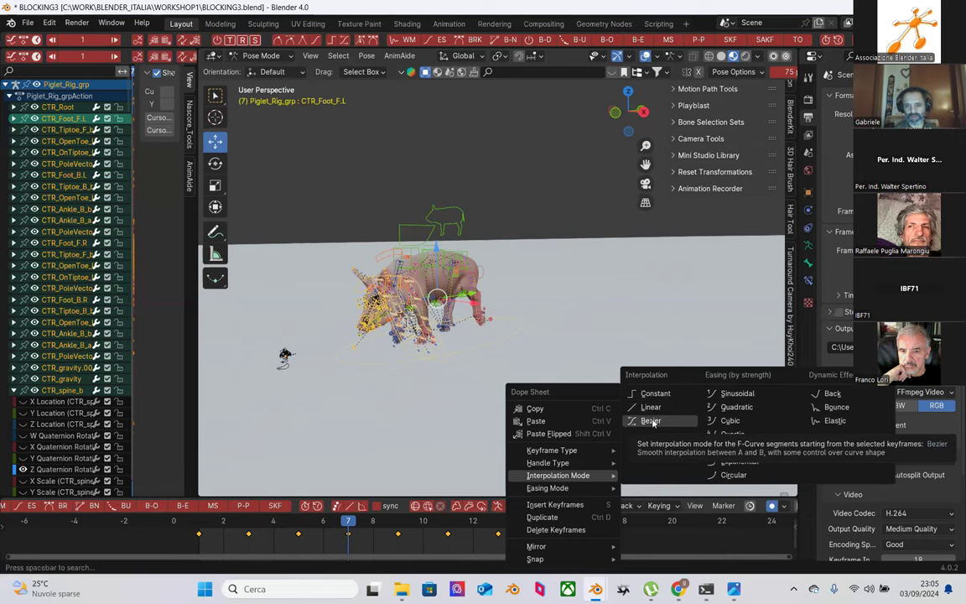
pyautogui.click(652, 421)
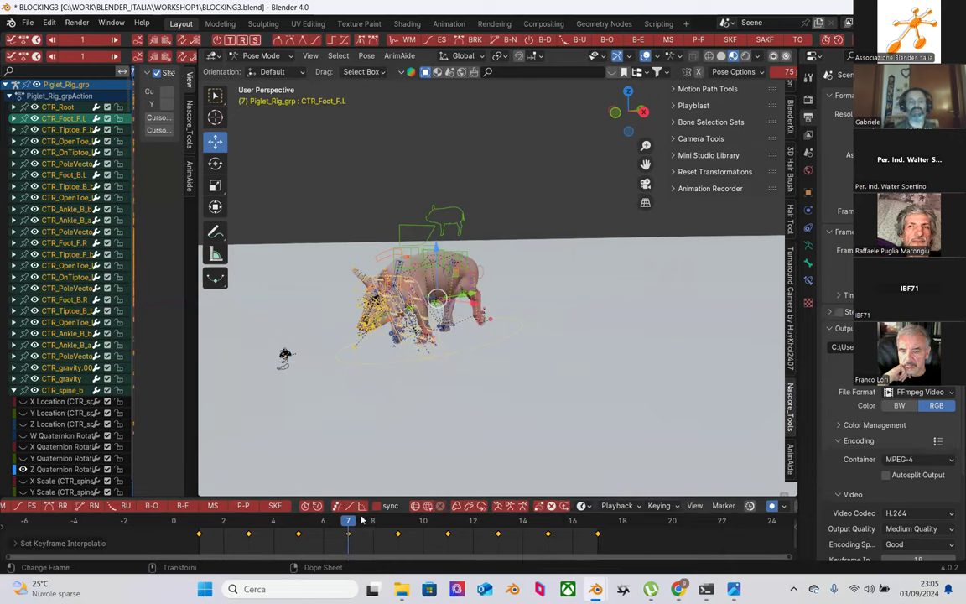
pyautogui.moveTo(212, 525); pyautogui.dragTo(348, 528)
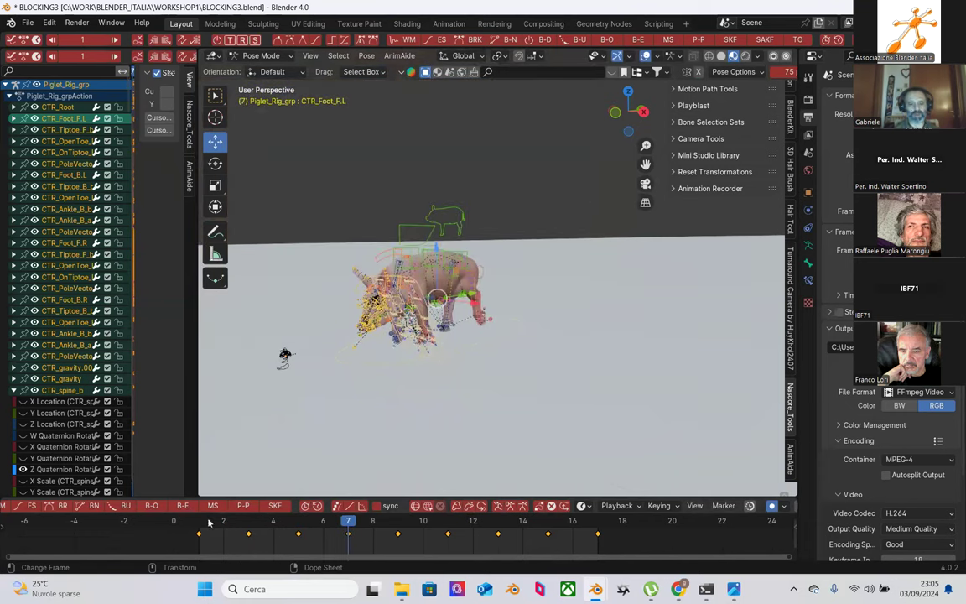
# Step: At frame 1, in Object Mode, select the reference-video Empty and drag it below the floor
pyautogui.click(209, 523)
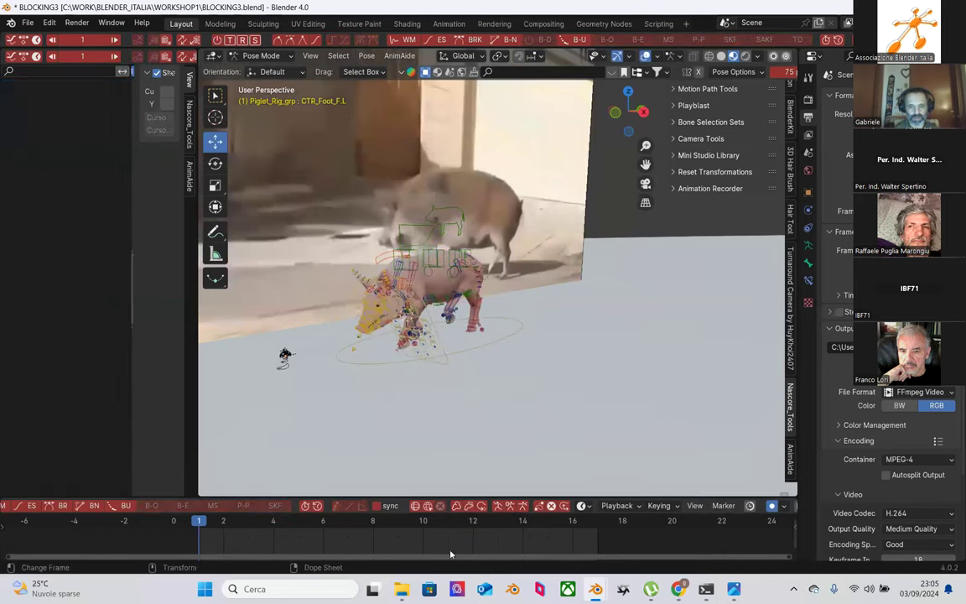
pyautogui.click(260, 55)
pyautogui.click(268, 70)
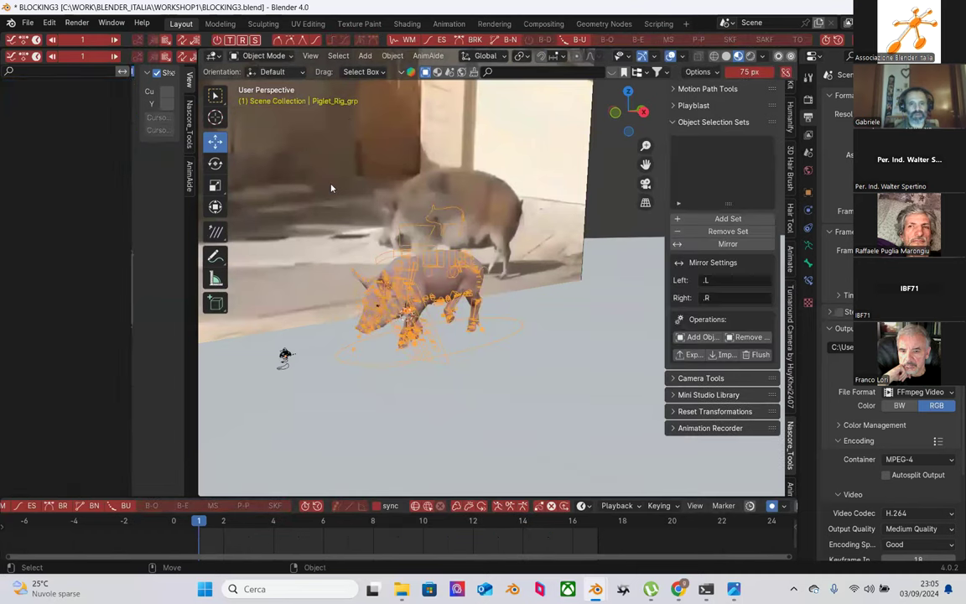
pyautogui.click(312, 230)
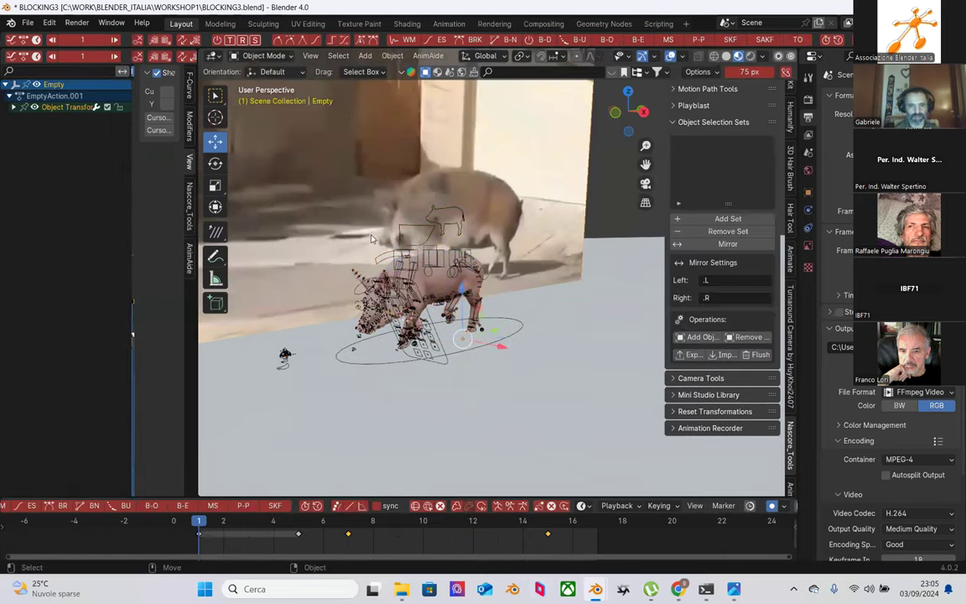
pyautogui.moveTo(446, 153); pyautogui.dragTo(454, 139, button='middle')
pyautogui.click(594, 187)
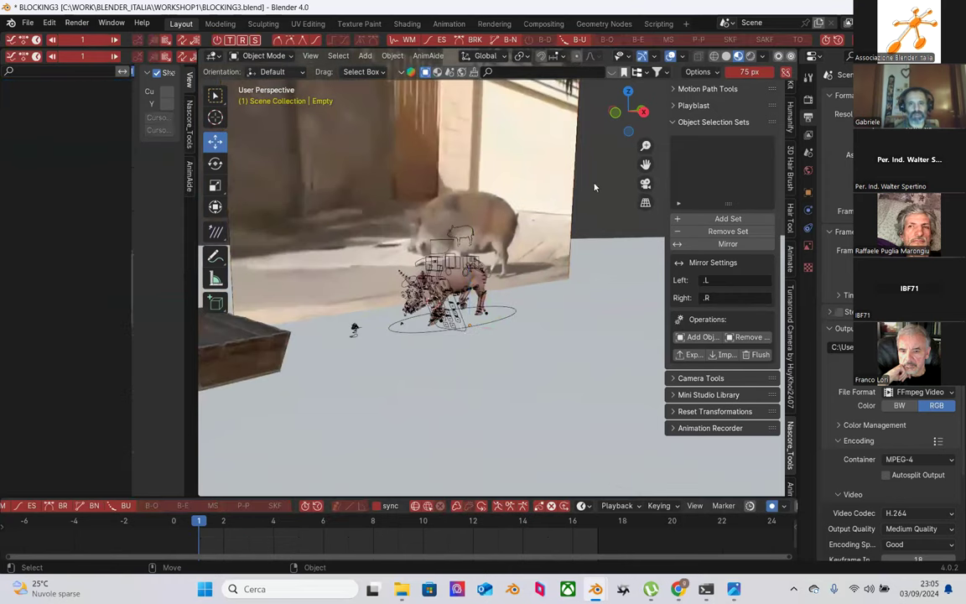
pyautogui.hotkey('ctrl', 'z')
pyautogui.moveTo(593, 187); pyautogui.dragTo(280, 495, button='middle')
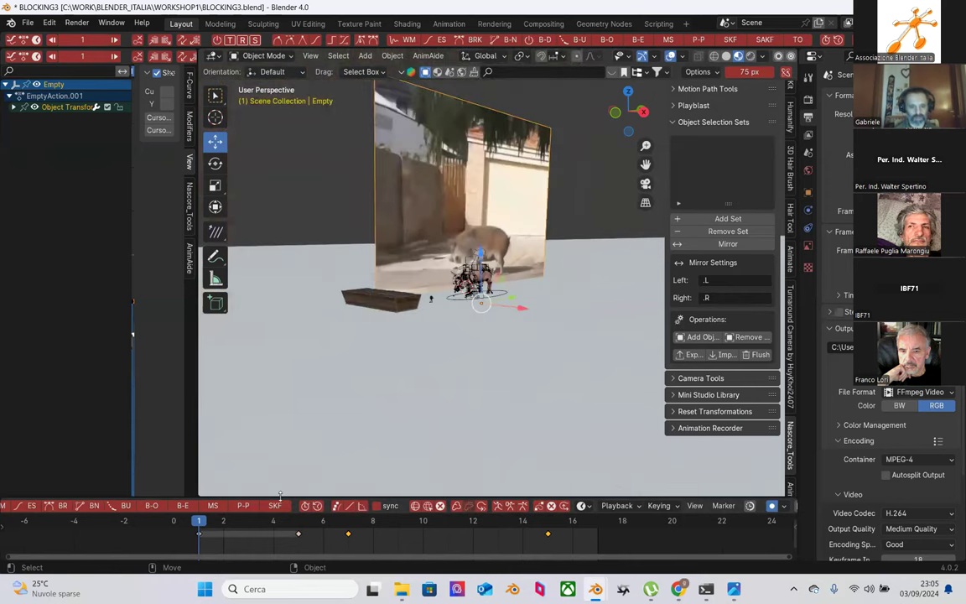
pyautogui.moveTo(479, 252); pyautogui.dragTo(480, 423)
# Step: Select the Empty's timeline keys, orbit closer to the pig rig, and play the animation
pyautogui.moveTo(247, 543); pyautogui.dragTo(533, 528)
pyautogui.scroll(3, 460, 335)
pyautogui.moveTo(460, 336); pyautogui.dragTo(503, 276, button='middle')
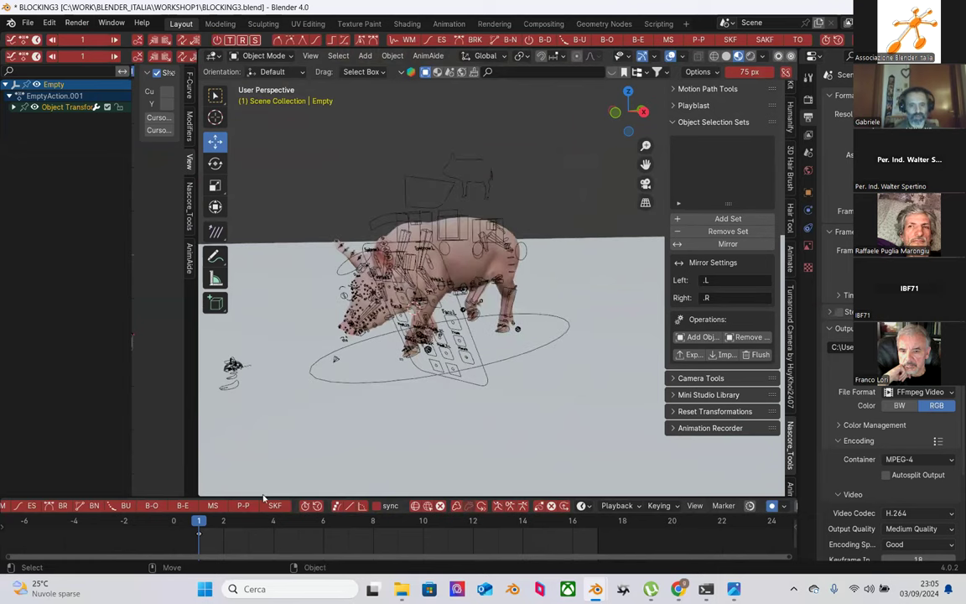
pyautogui.press('space')
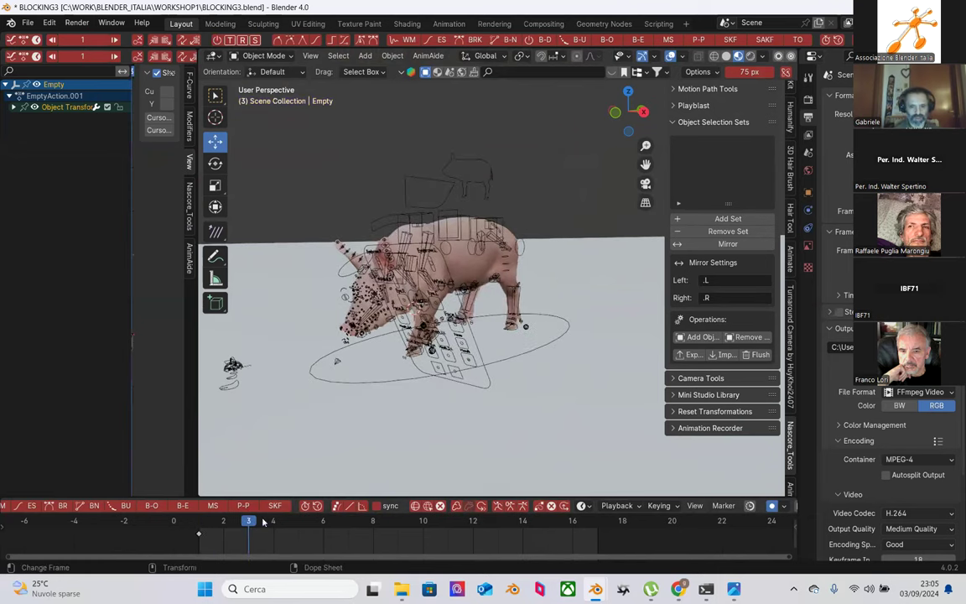
# Step: Make Piglet_Rig_grp active, return to Pose Mode, select all pose controls, and go to frame 3
pyautogui.moveTo(254, 118); pyautogui.dragTo(579, 457)
pyautogui.click(451, 186)
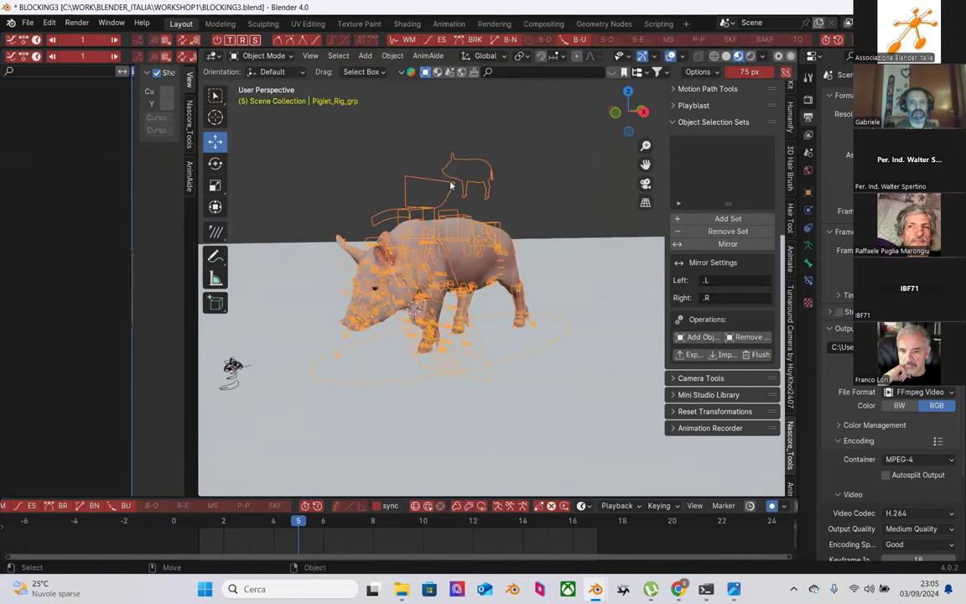
pyautogui.click(259, 56)
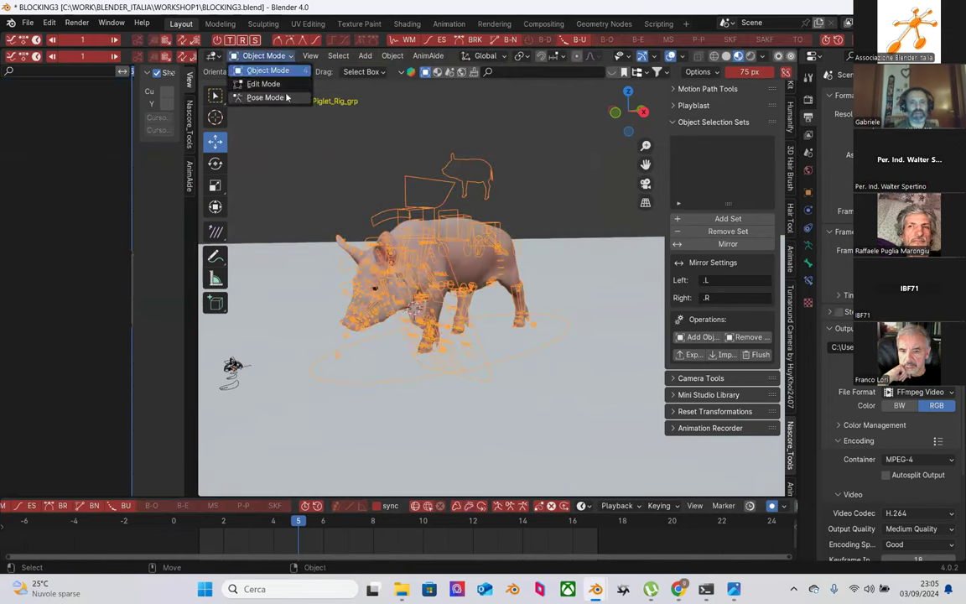
pyautogui.click(259, 94)
pyautogui.moveTo(260, 118); pyautogui.dragTo(536, 449)
pyautogui.moveTo(207, 524); pyautogui.dragTo(251, 525)
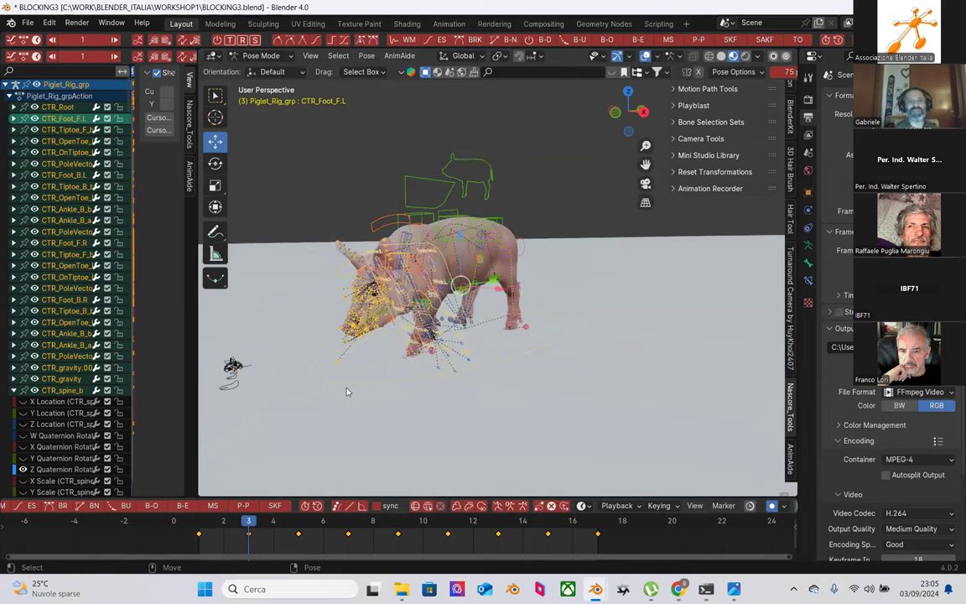
# Step: Glance at the Pose menu, then widen the graph editor beside the viewport to show the rig's F-curves
pyautogui.click(367, 56)
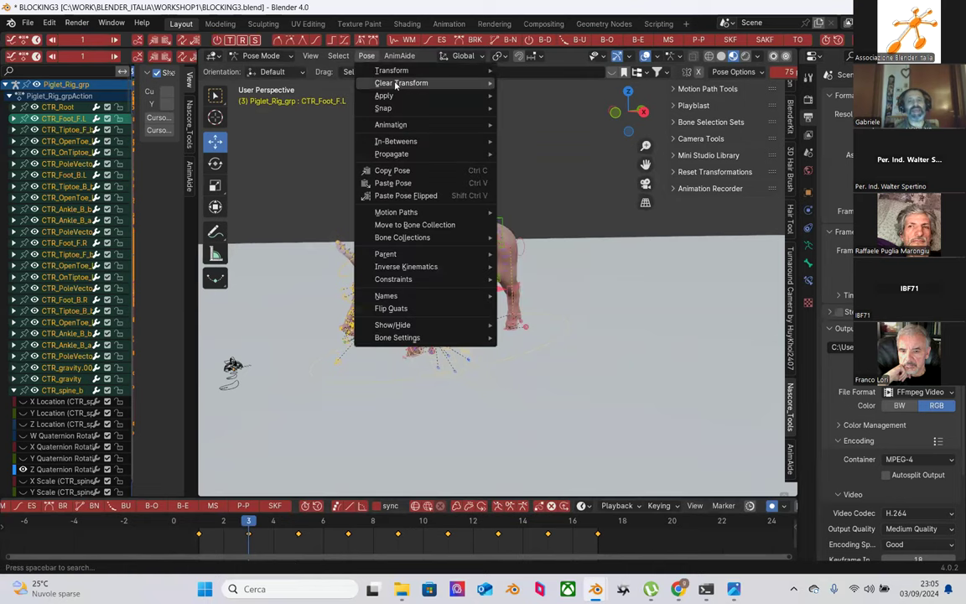
pyautogui.moveTo(402, 124)
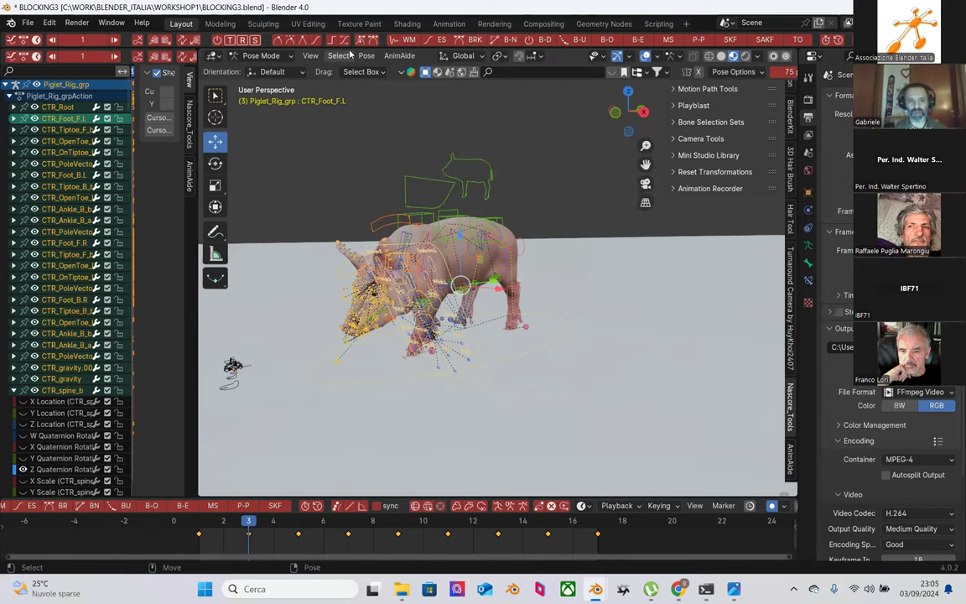
pyautogui.moveTo(195, 227); pyautogui.dragTo(268, 203)
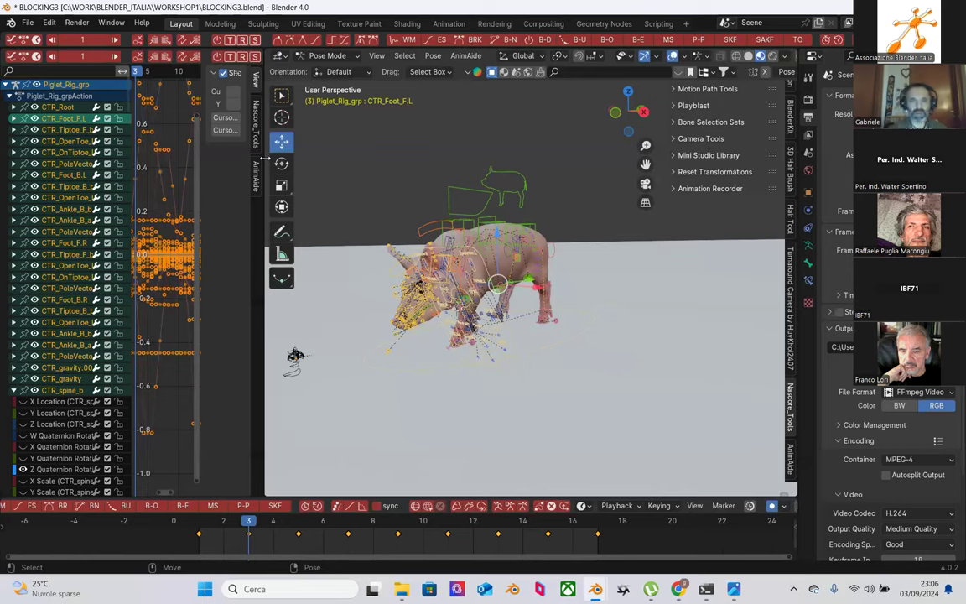
pyautogui.click(433, 55)
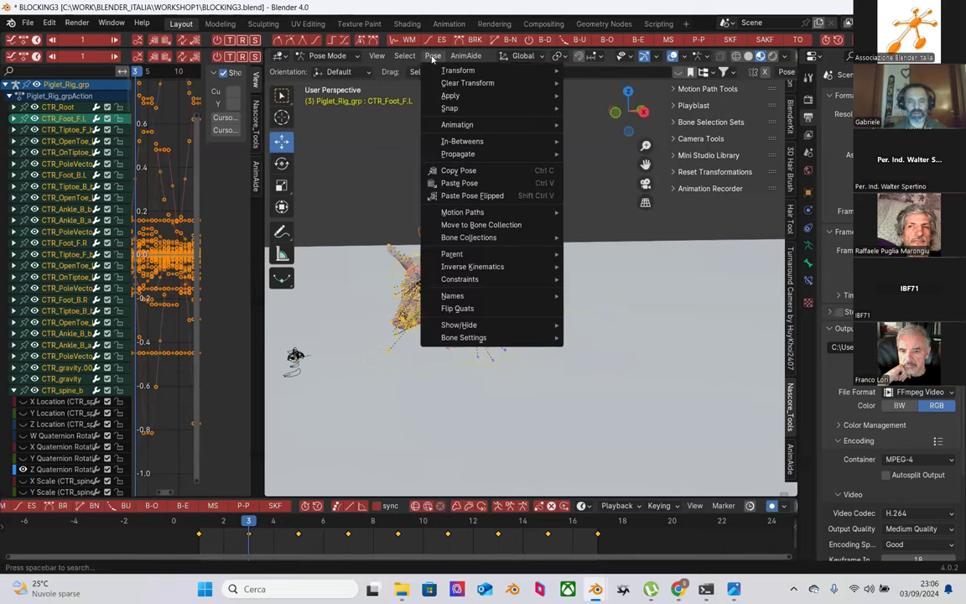
pyautogui.moveTo(457, 125)
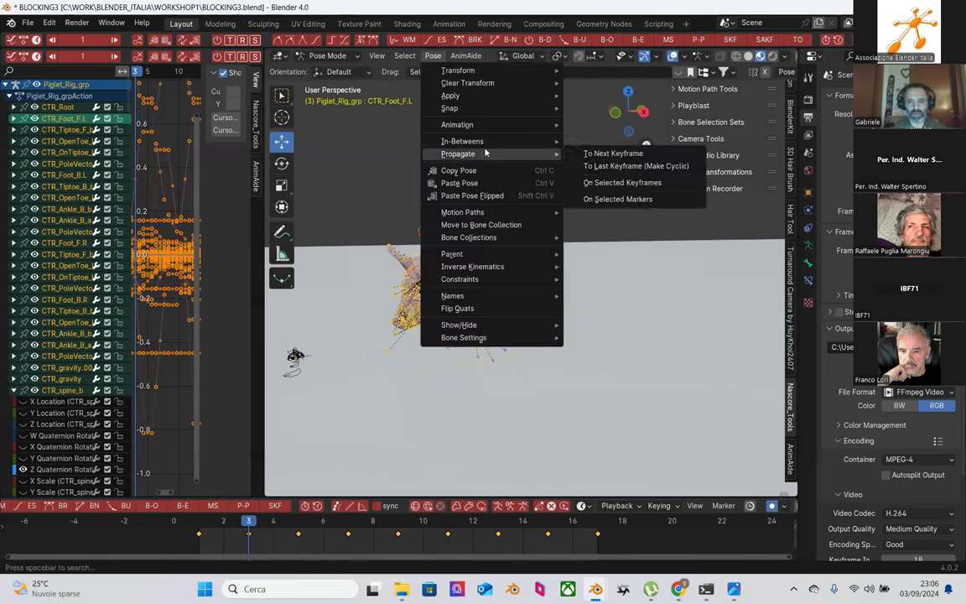
pyautogui.moveTo(537, 141)
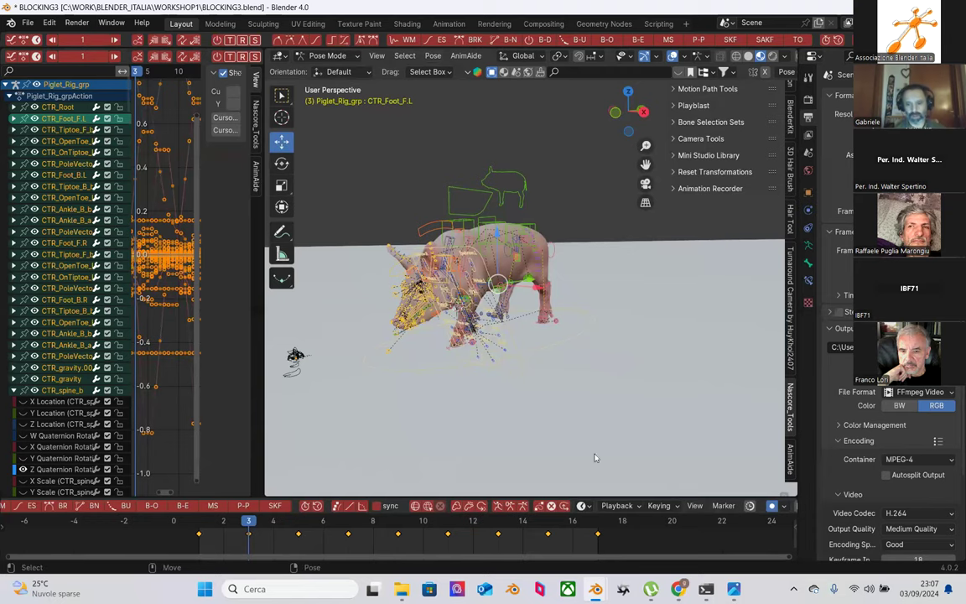
pyautogui.moveTo(678, 588)
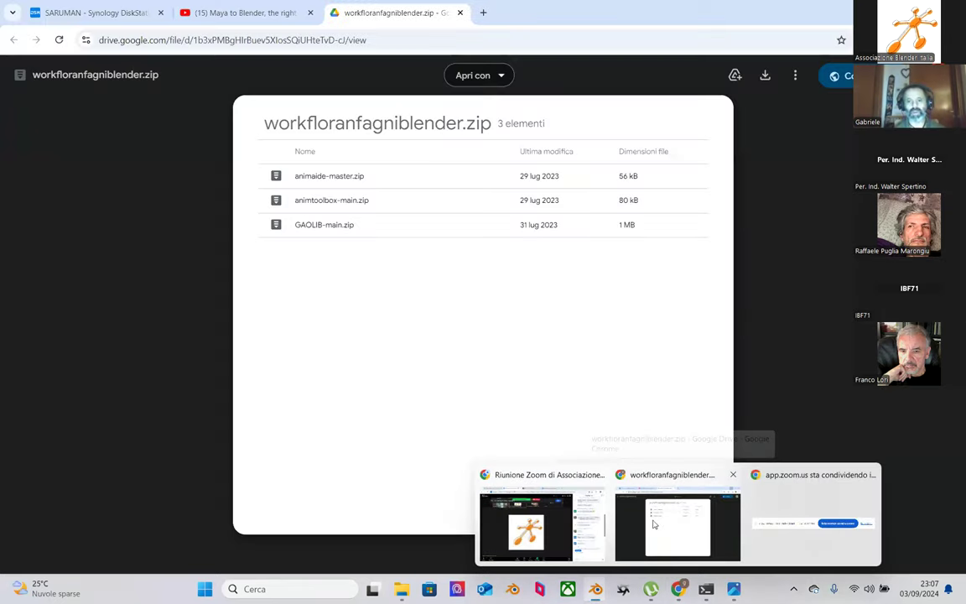
pyautogui.click(625, 536)
pyautogui.click(793, 80)
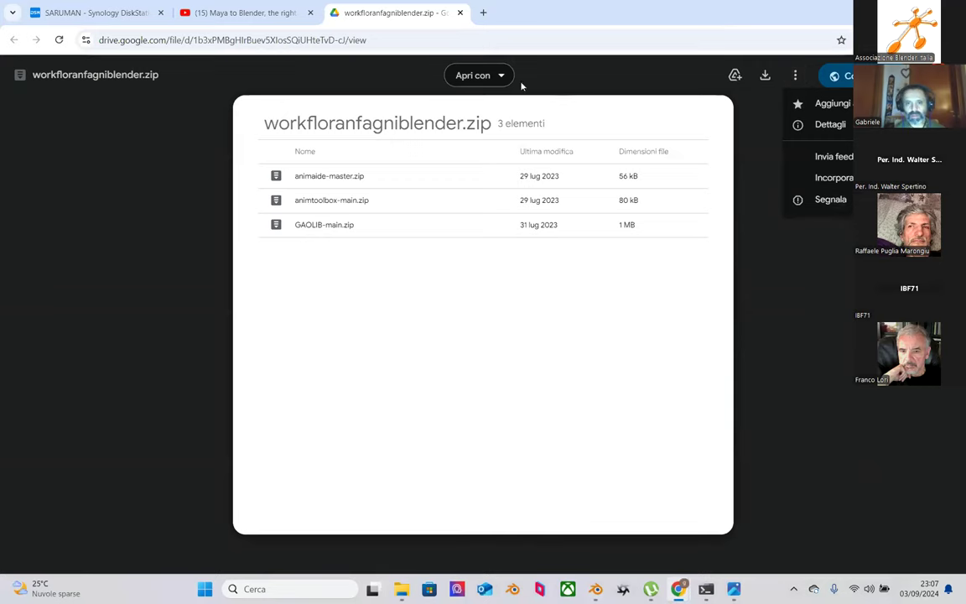
pyautogui.click(588, 78)
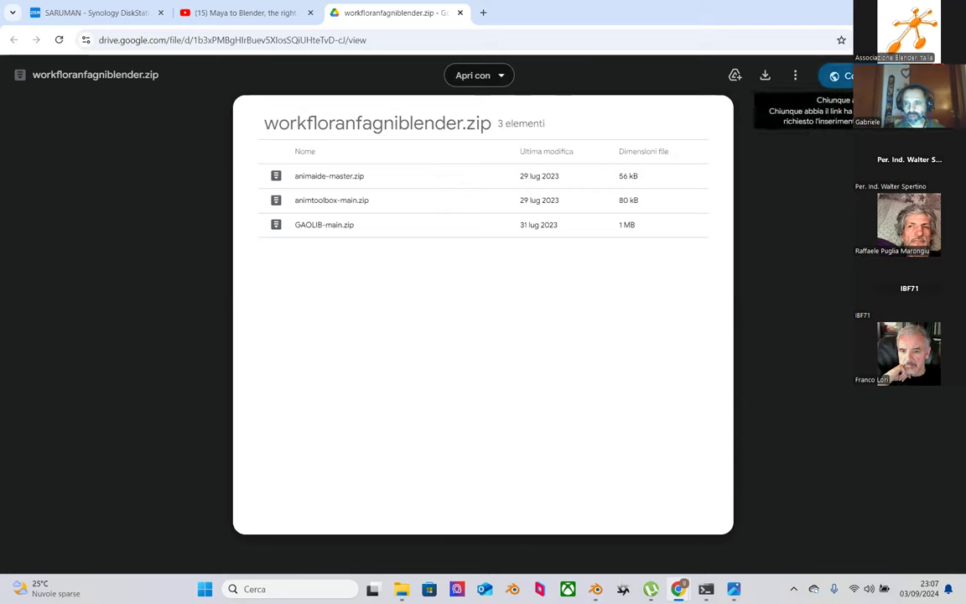
pyautogui.click(259, 40)
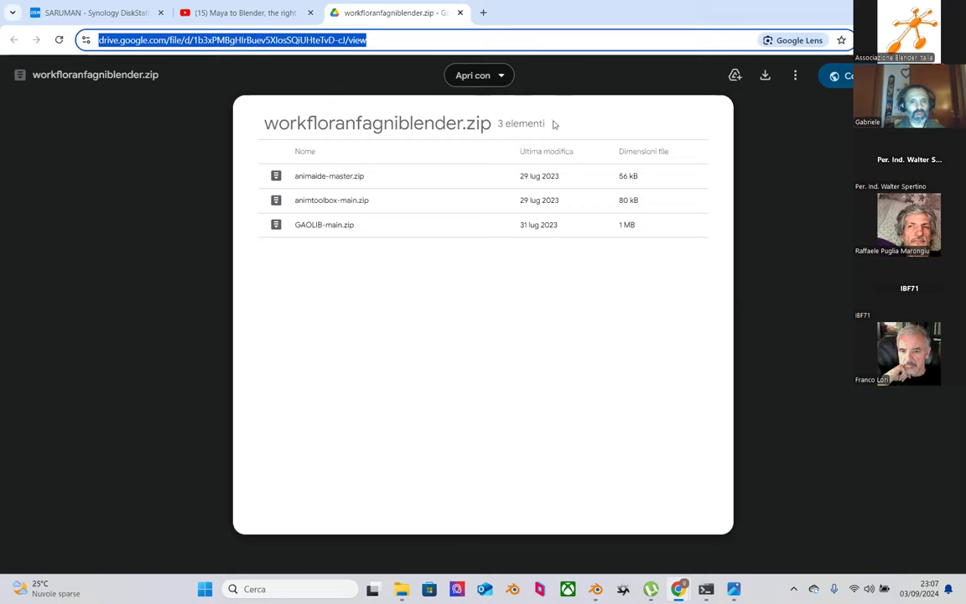
pyautogui.click(773, 223)
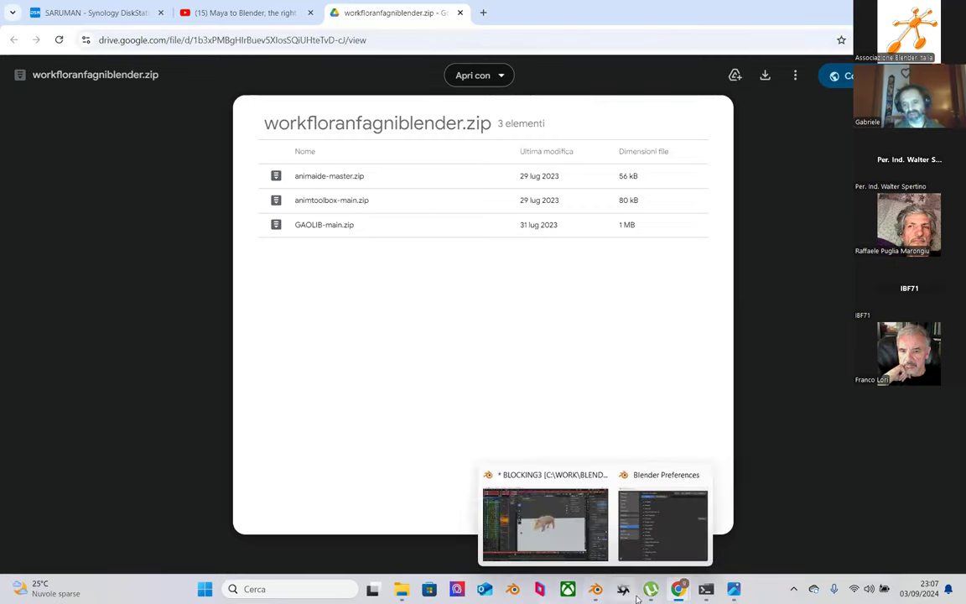
pyautogui.click(599, 588)
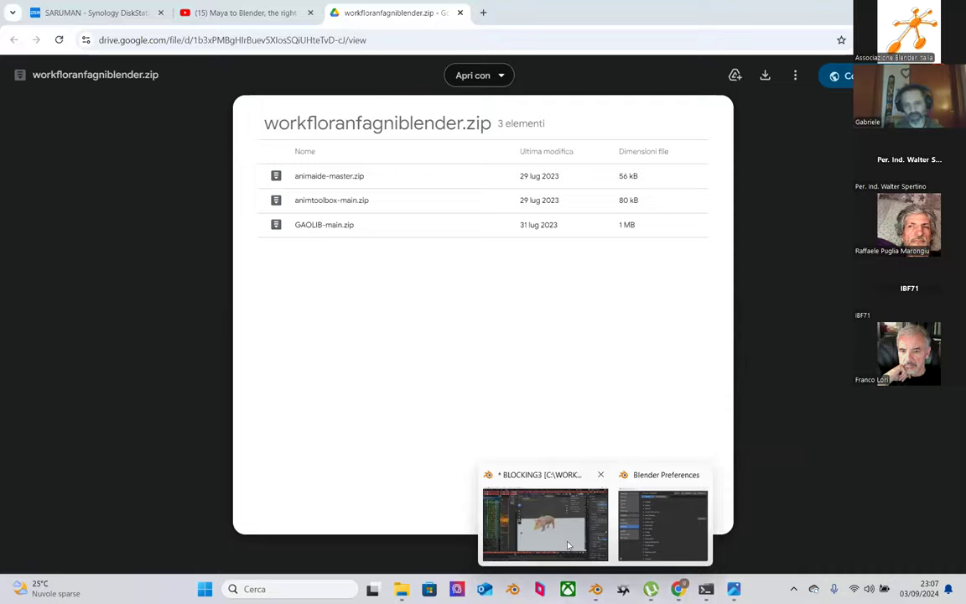
pyautogui.click(558, 526)
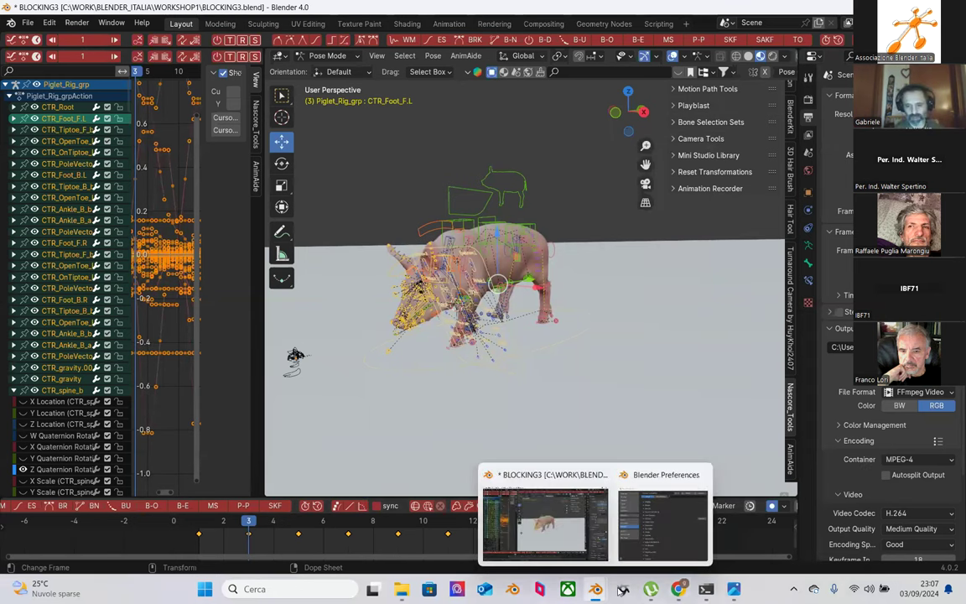
# Step: Scrub through the walk cycle from frame 2 and settle on frame 5
pyautogui.moveTo(678, 589)
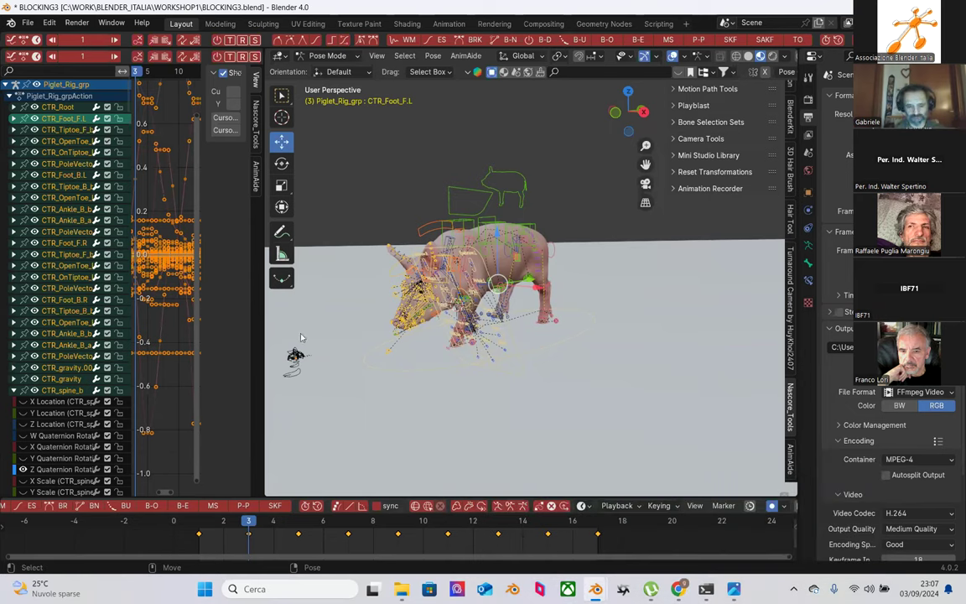
pyautogui.click(224, 525)
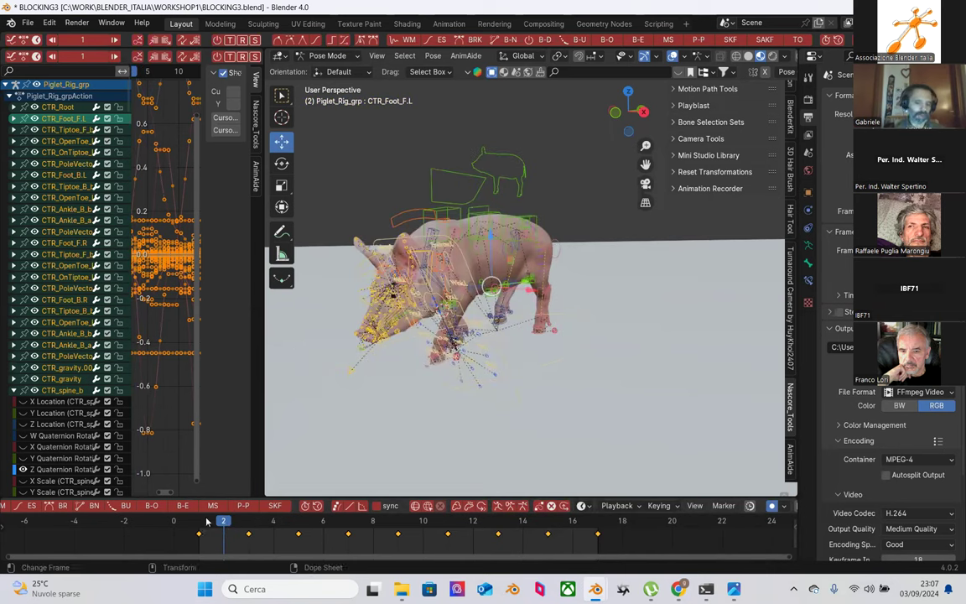
pyautogui.moveTo(205, 523); pyautogui.dragTo(298, 522)
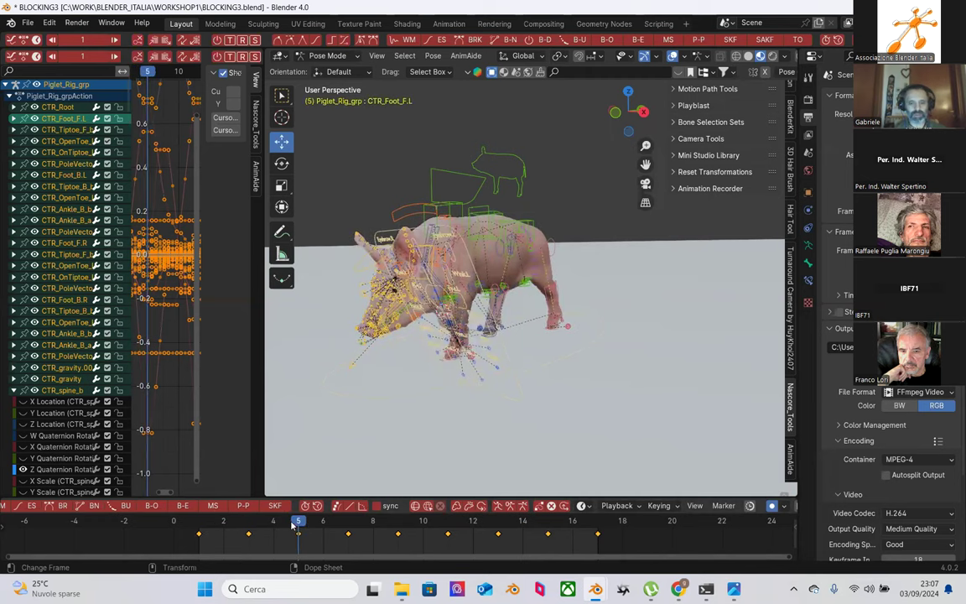
pyautogui.click(376, 55)
pyautogui.click(381, 56)
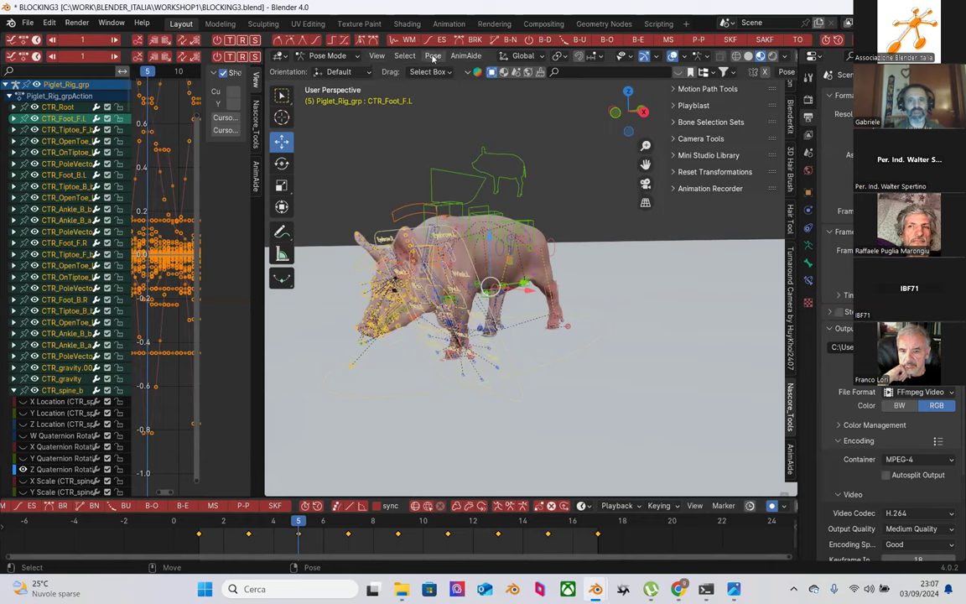
# Step: Open Bake Action from the Pose > Animation menu
pyautogui.click(433, 55)
pyautogui.moveTo(494, 124)
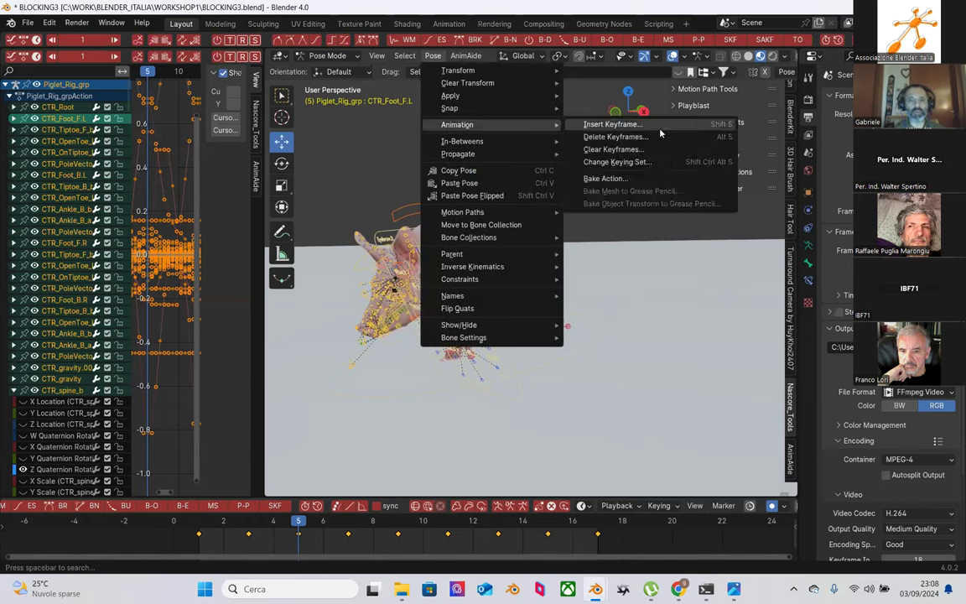
pyautogui.click(632, 178)
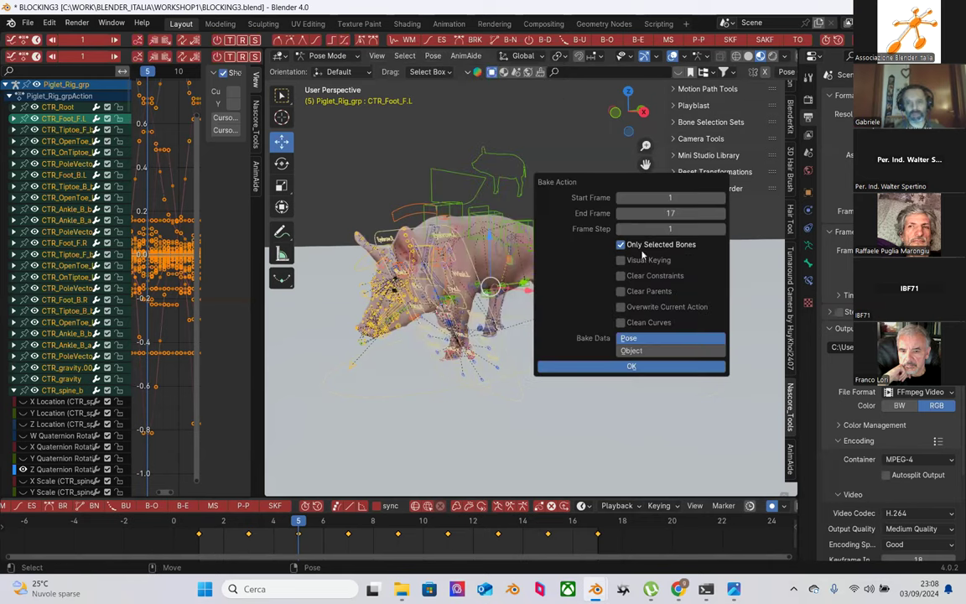
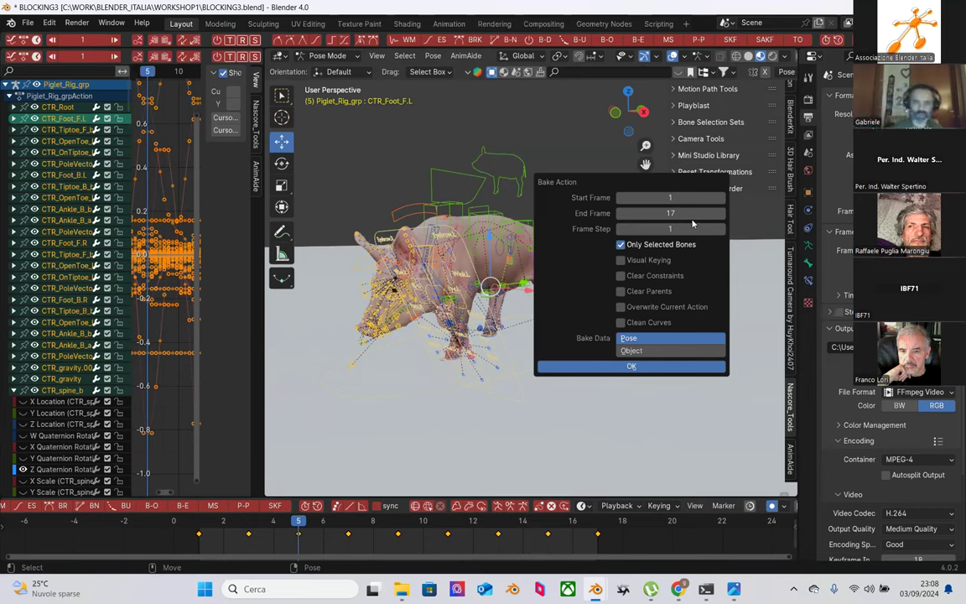
# Step: Bake the selected bones' pose into a new action, keyed every frame from 1 to 17
pyautogui.moveTo(338, 124); pyautogui.dragTo(627, 403)
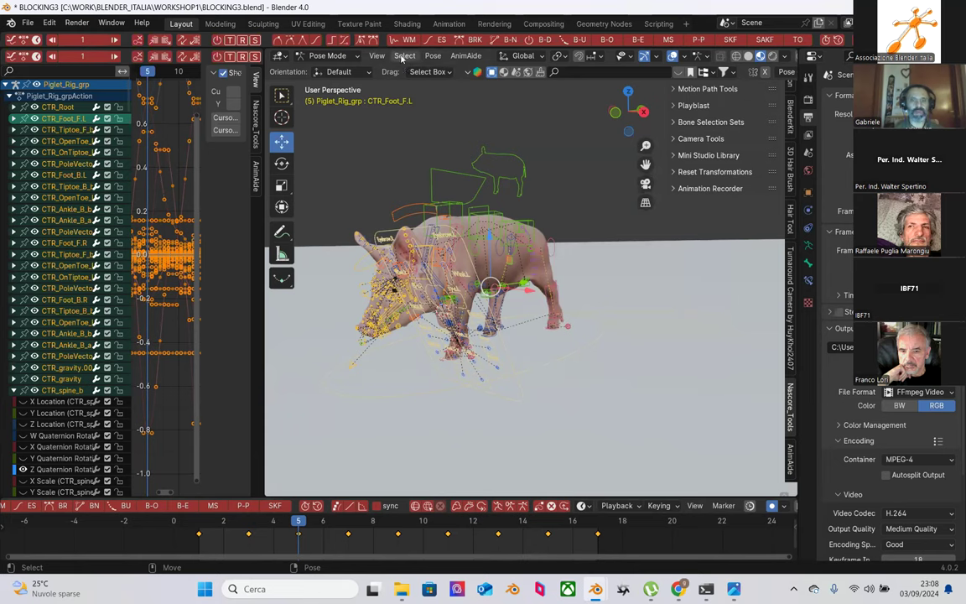
pyautogui.click(376, 55)
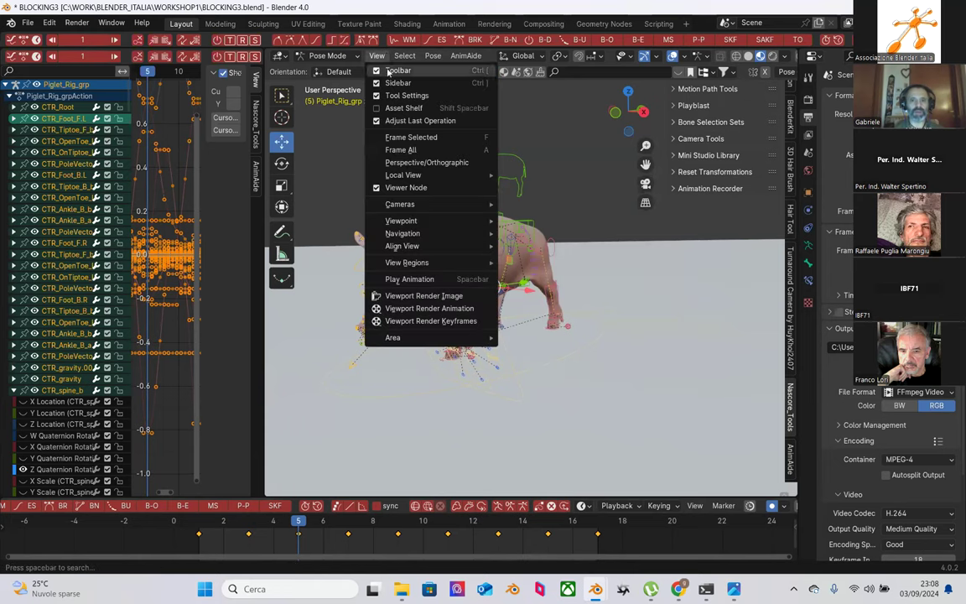
pyautogui.click(432, 55)
pyautogui.moveTo(503, 124)
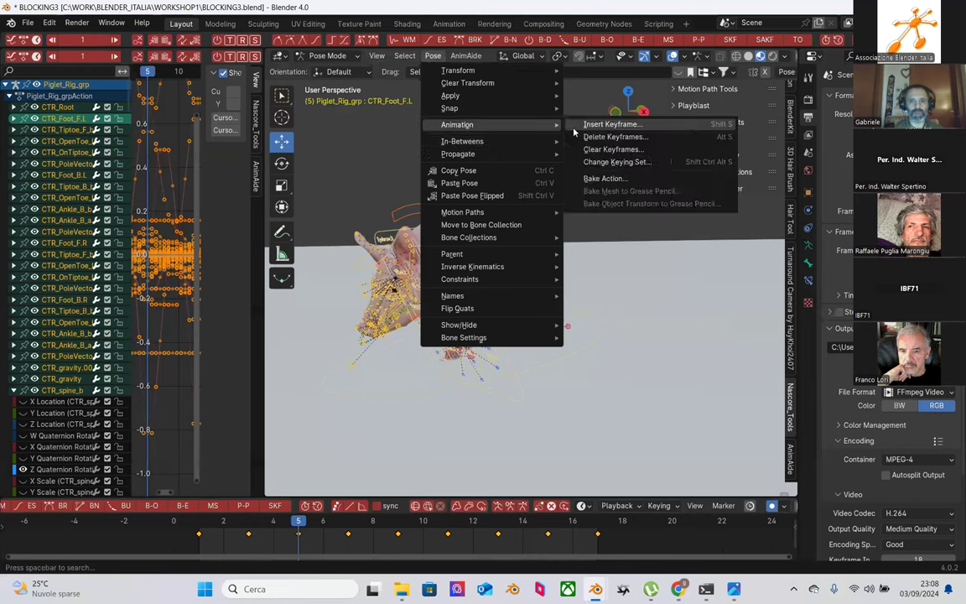
pyautogui.click(624, 178)
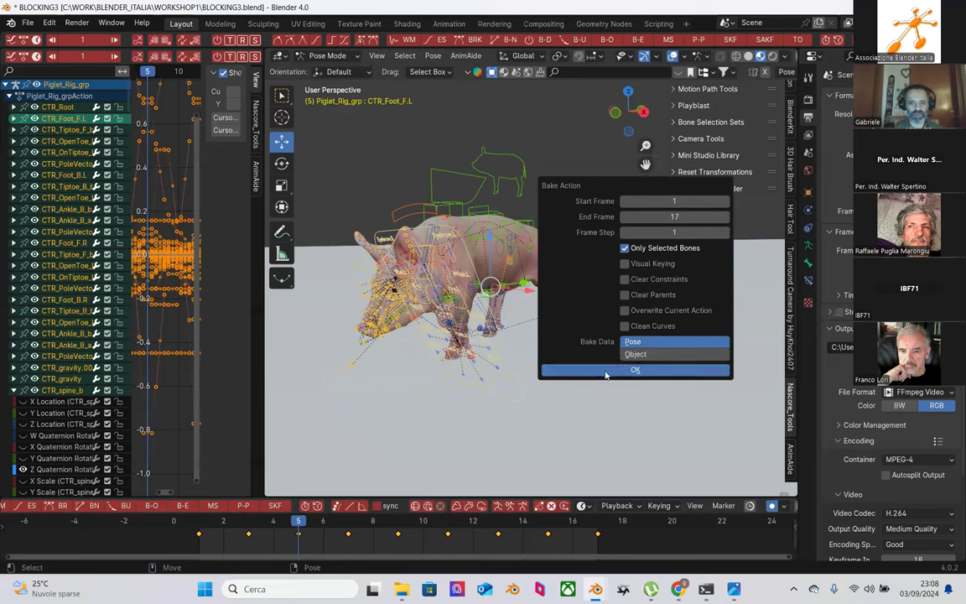
pyautogui.click(604, 372)
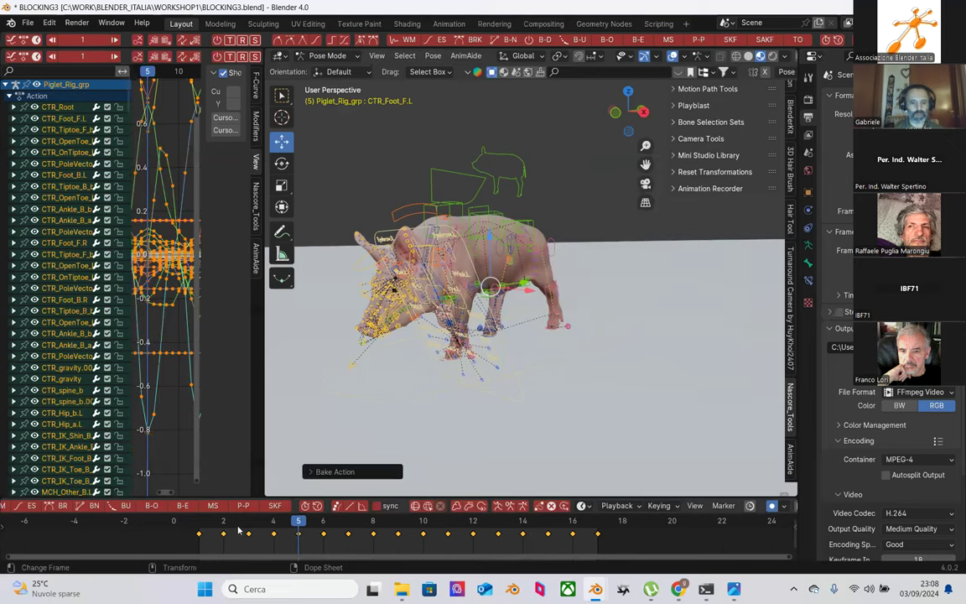
# Step: Scrub frames 2 to 5, select only CTR_spine_f, and widen the Graph Editor
pyautogui.moveTo(209, 528); pyautogui.dragTo(347, 525)
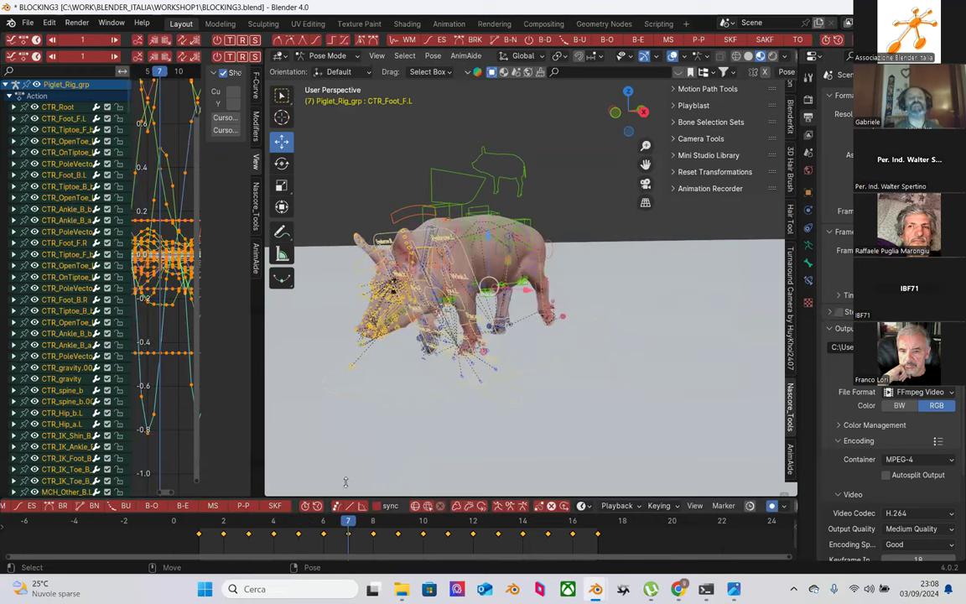
pyautogui.hotkey('alt', 'a')
pyautogui.moveTo(563, 306); pyautogui.dragTo(448, 204, button='middle')
pyautogui.click(428, 199)
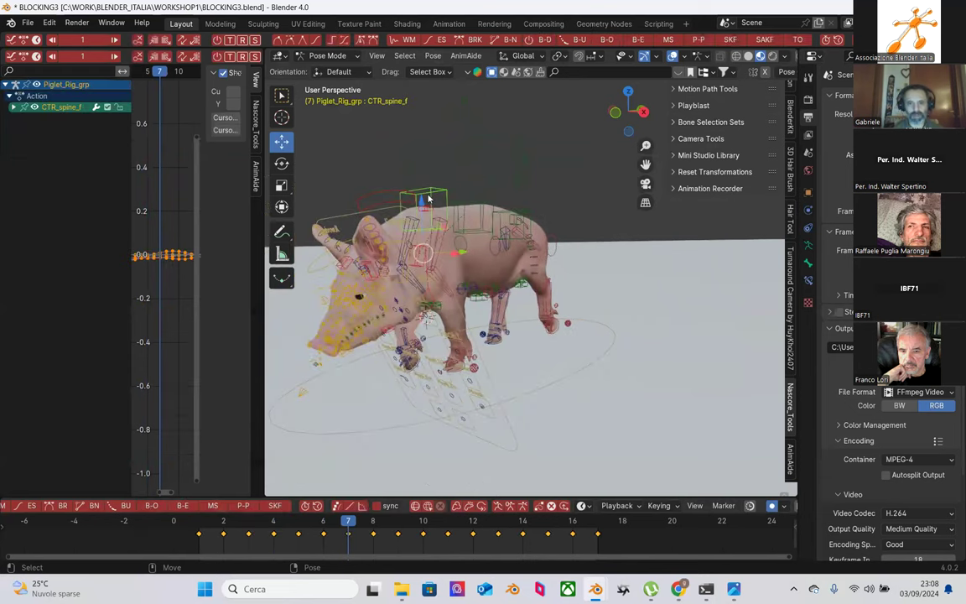
pyautogui.moveTo(263, 351); pyautogui.dragTo(470, 319)
# Step: Hide every CTR_spine_f channel except X Location and frame that curve
pyautogui.click(13, 108)
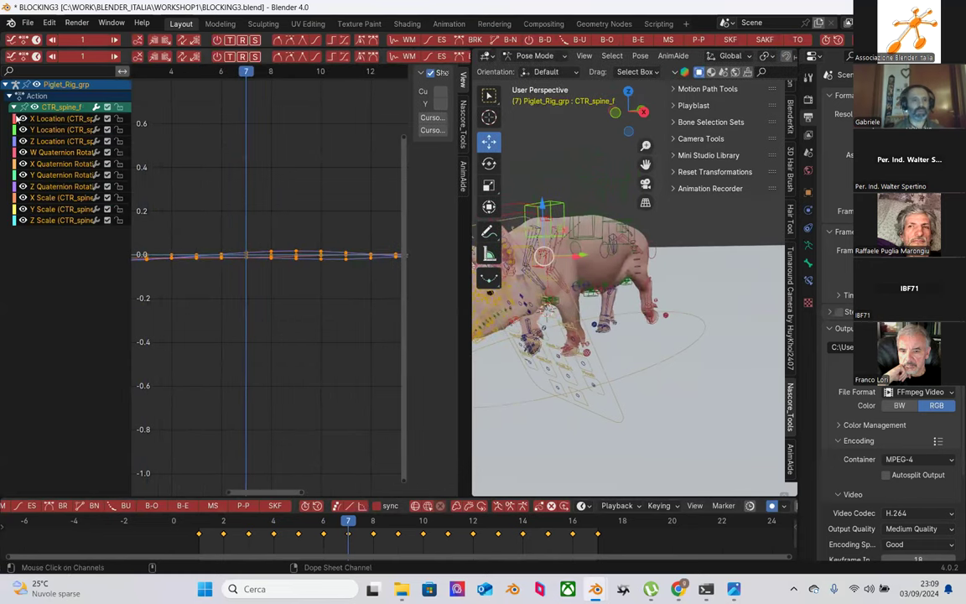
pyautogui.click(22, 130)
pyautogui.click(22, 141)
pyautogui.click(23, 152)
pyautogui.click(23, 163)
pyautogui.click(23, 175)
pyautogui.click(22, 187)
pyautogui.click(23, 220)
pyautogui.click(22, 208)
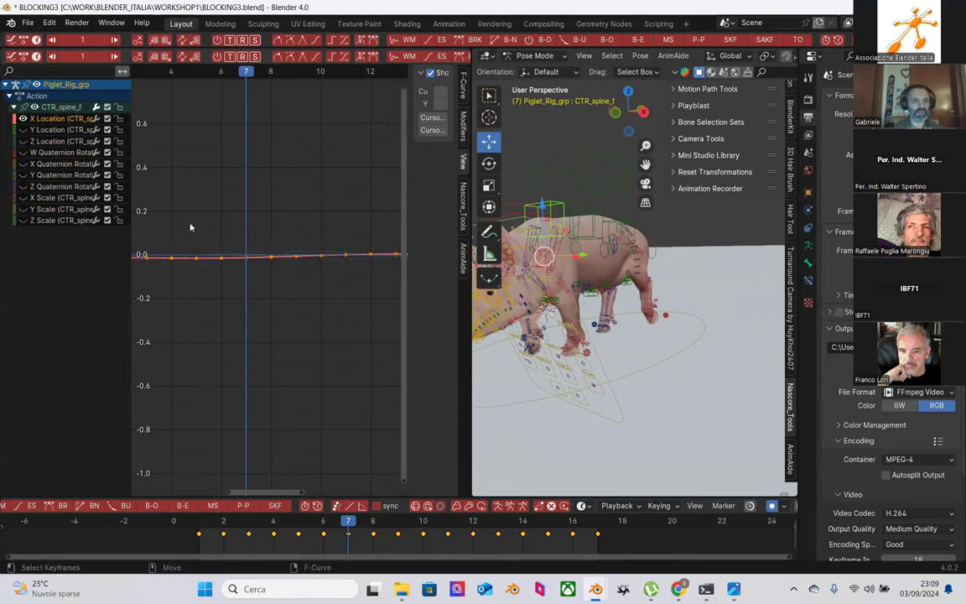
pyautogui.press('Home')
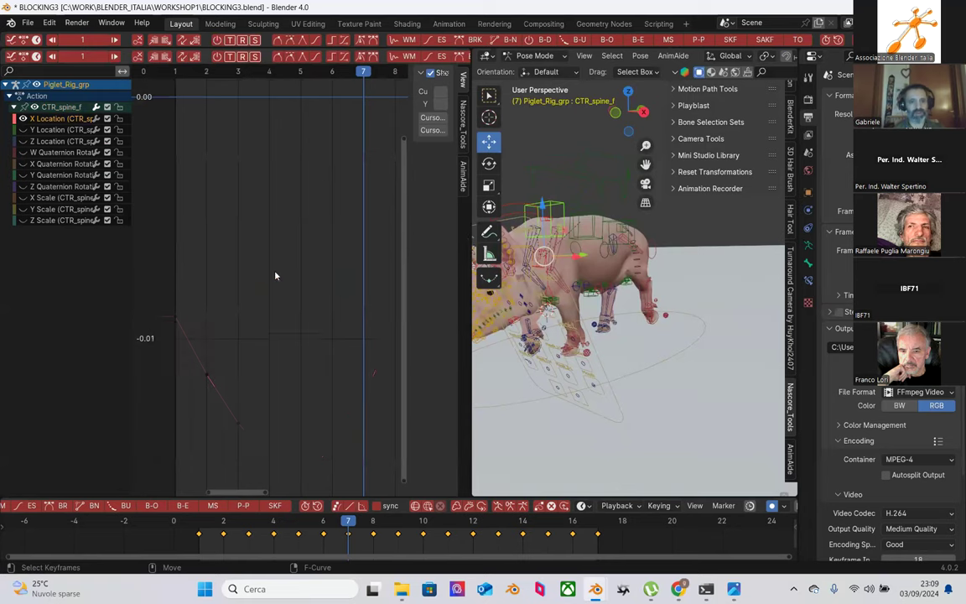
# Step: Frame the X Location curve, box-select its keyframes, then deselect them
pyautogui.scroll(-1, 289, 332)
pyautogui.press('super')
pyautogui.press('super')
pyautogui.press('Home')
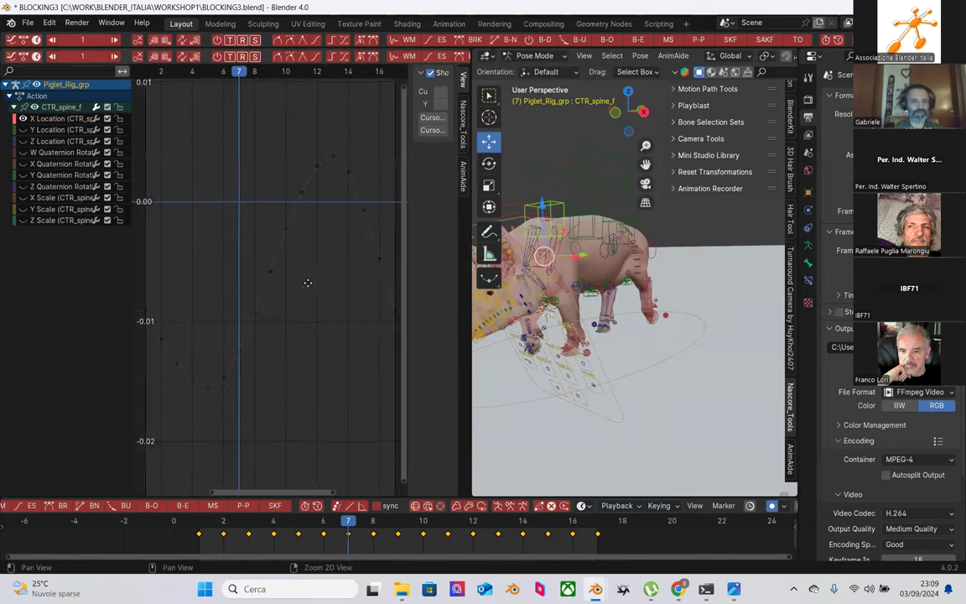
pyautogui.keyDown('ctrl'); pyautogui.scroll(2, 309, 280); pyautogui.keyUp('ctrl')
pyautogui.scroll(-1, 282, 252)
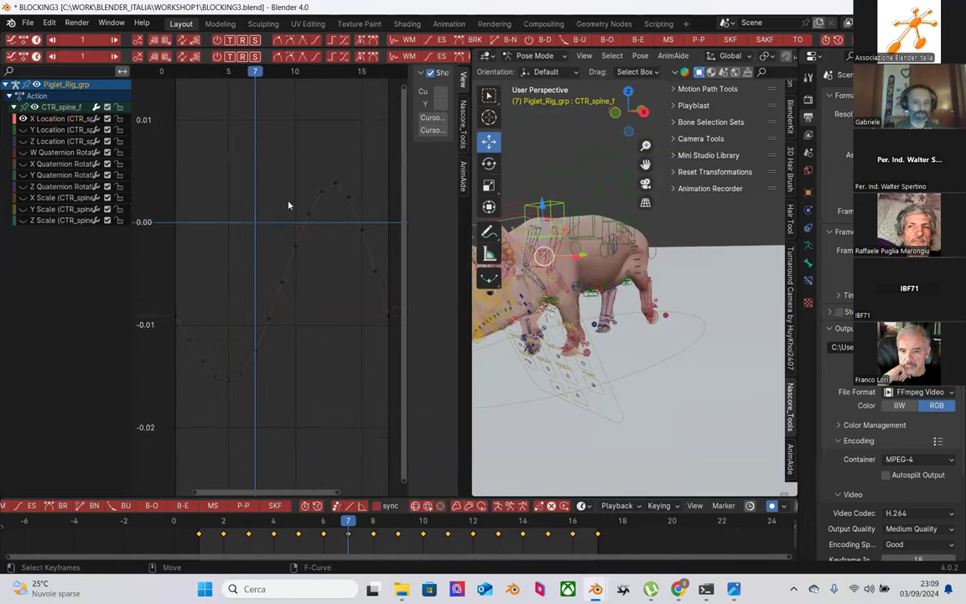
pyautogui.scroll(-1, 243, 180)
pyautogui.moveTo(166, 148); pyautogui.dragTo(393, 399)
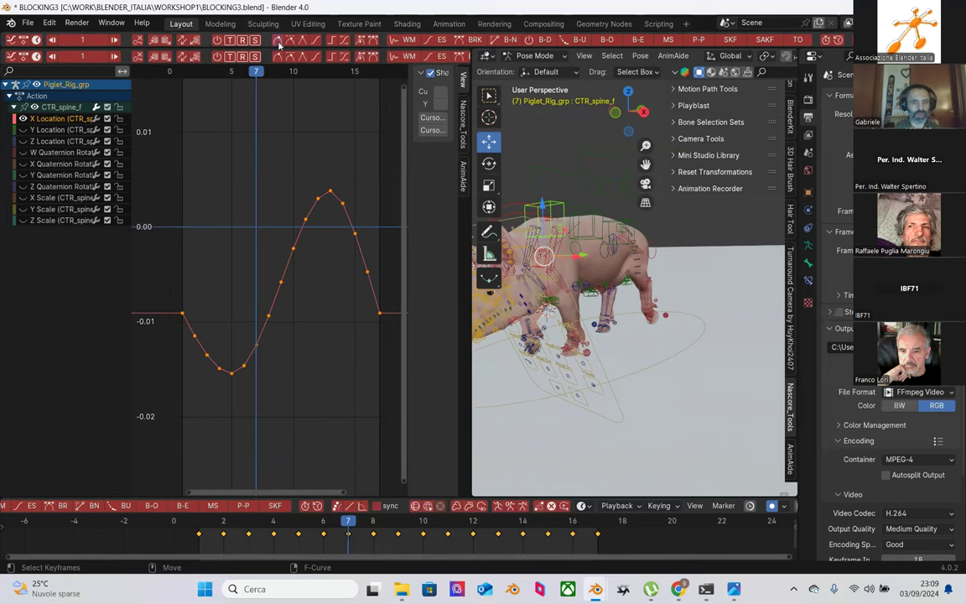
pyautogui.click(283, 147)
# Step: Reselect all X Location keys, set them to Linear then smoother interpolation, and reframe
pyautogui.scroll(2, 289, 181)
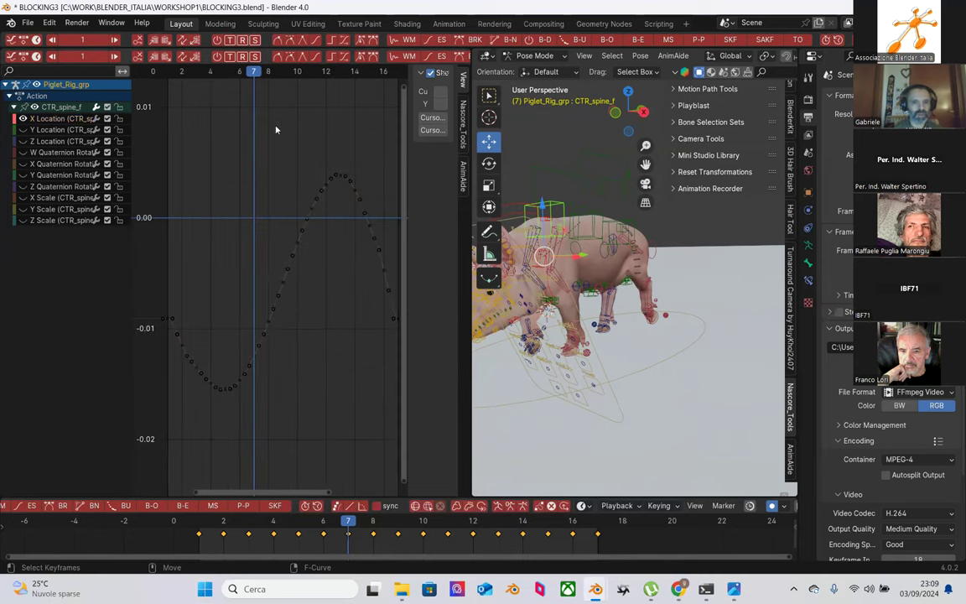
pyautogui.scroll(-1, 220, 178)
pyautogui.moveTo(176, 152); pyautogui.dragTo(376, 382)
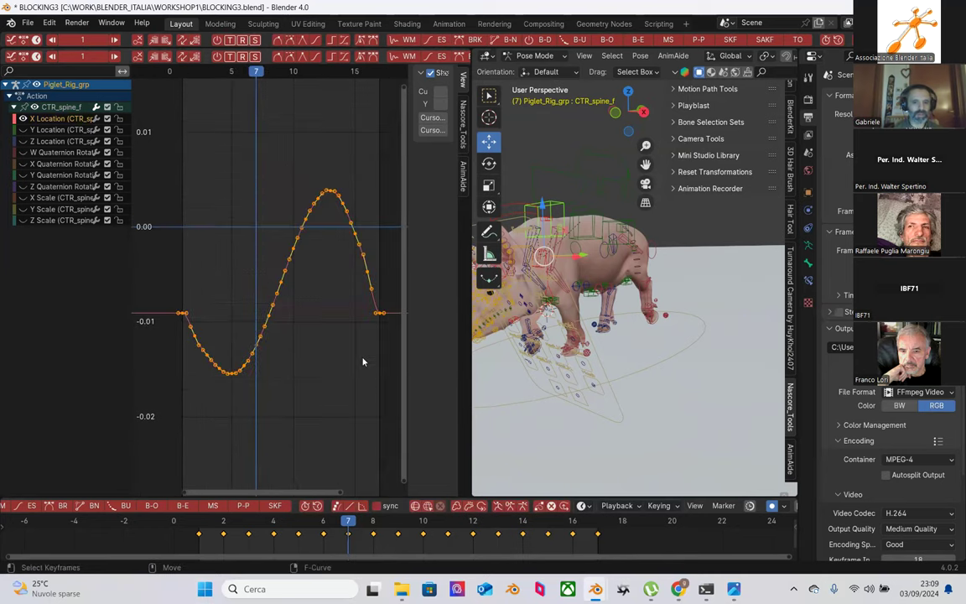
pyautogui.click(315, 41)
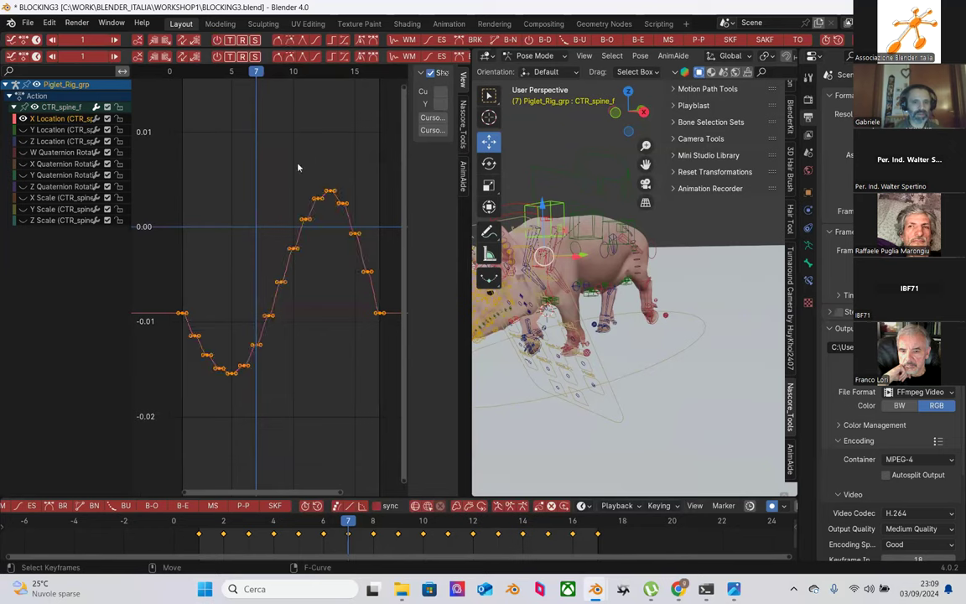
pyautogui.click(280, 41)
pyautogui.click(289, 181)
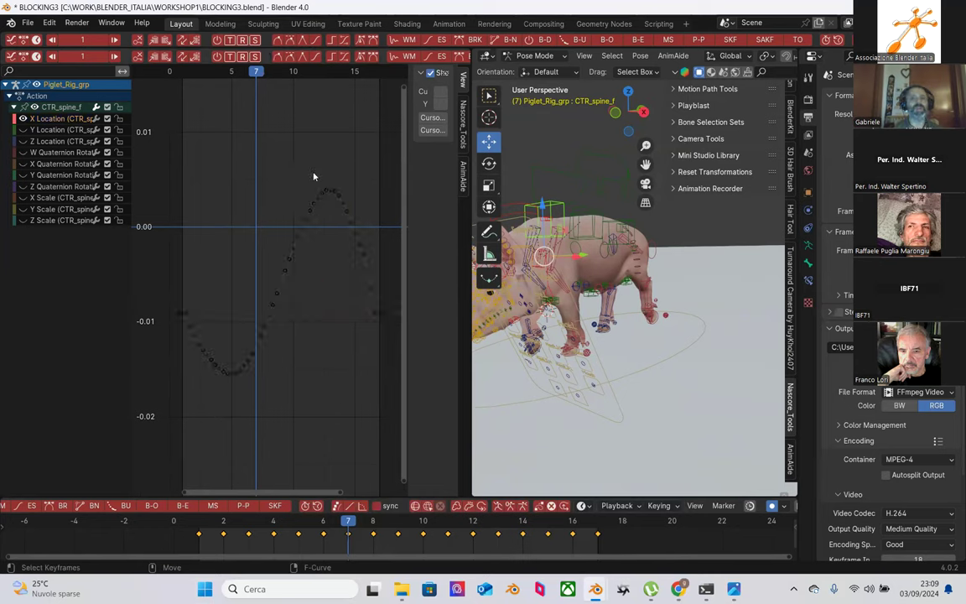
pyautogui.press('Home')
# Step: Show the AnimAide tools, widen its panel and the graph, and select the rising keys
pyautogui.click(465, 174)
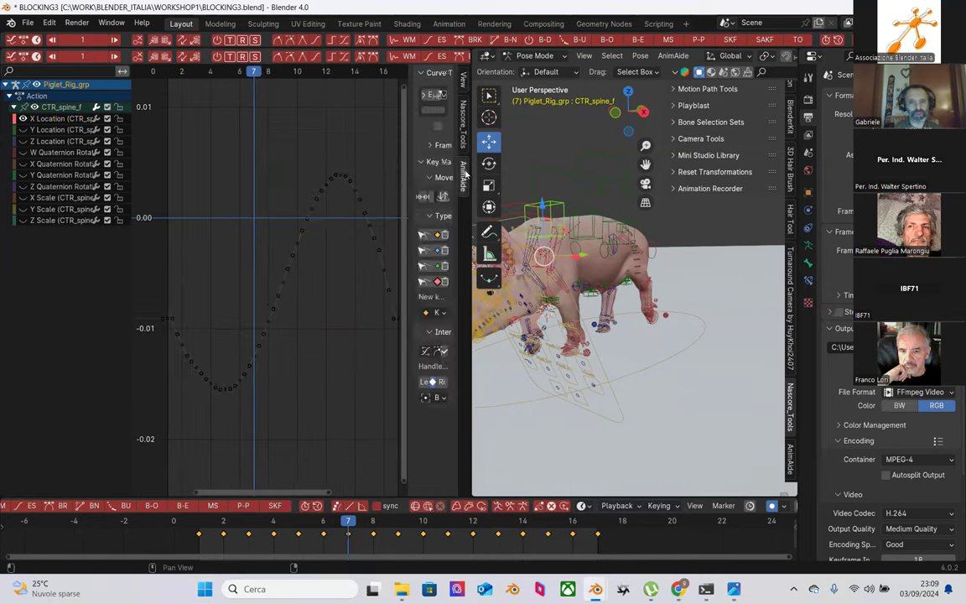
pyautogui.moveTo(406, 198); pyautogui.dragTo(365, 196)
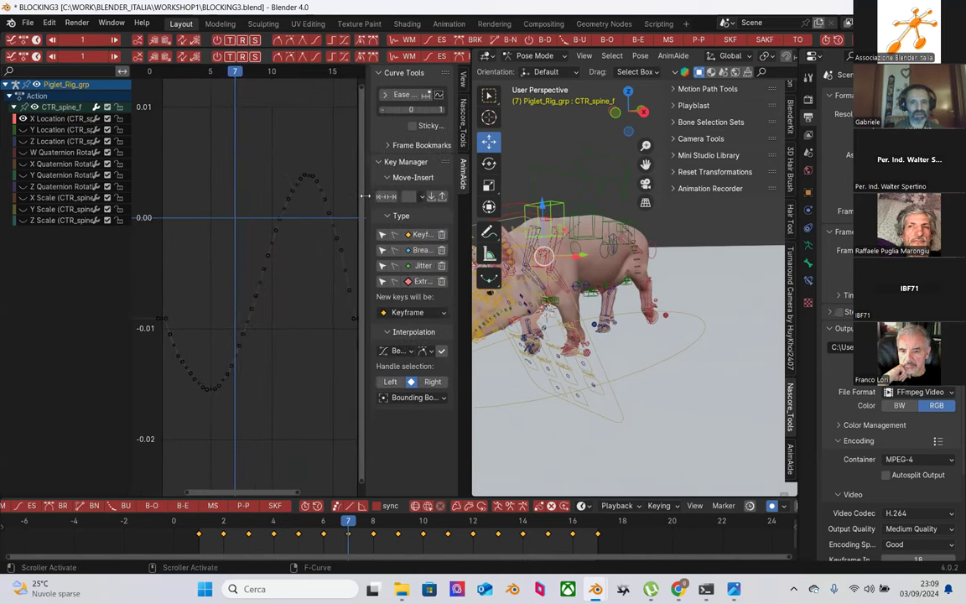
pyautogui.moveTo(470, 221); pyautogui.dragTo(637, 214)
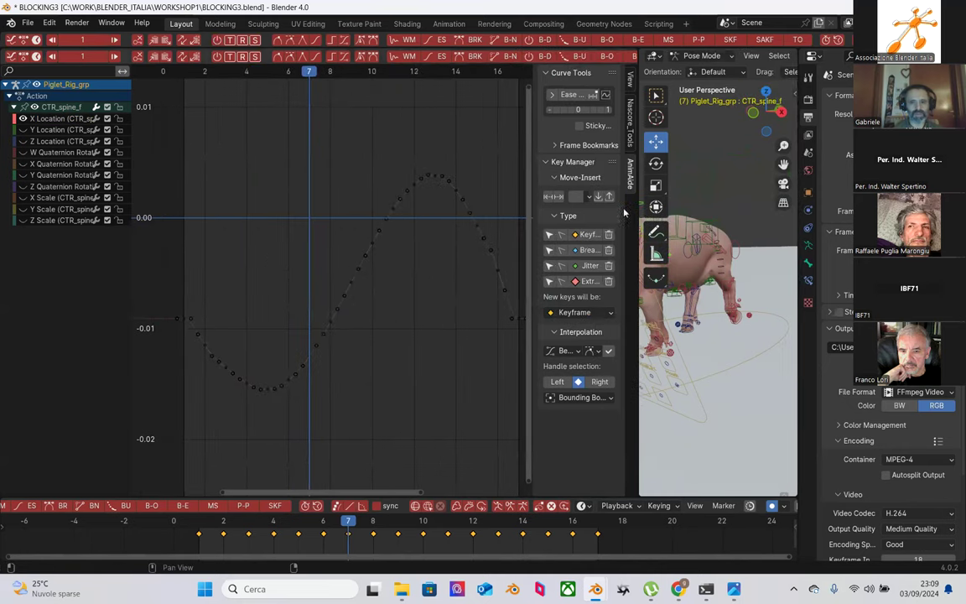
pyautogui.moveTo(532, 158); pyautogui.dragTo(477, 155)
pyautogui.moveTo(352, 254); pyautogui.dragTo(252, 425)
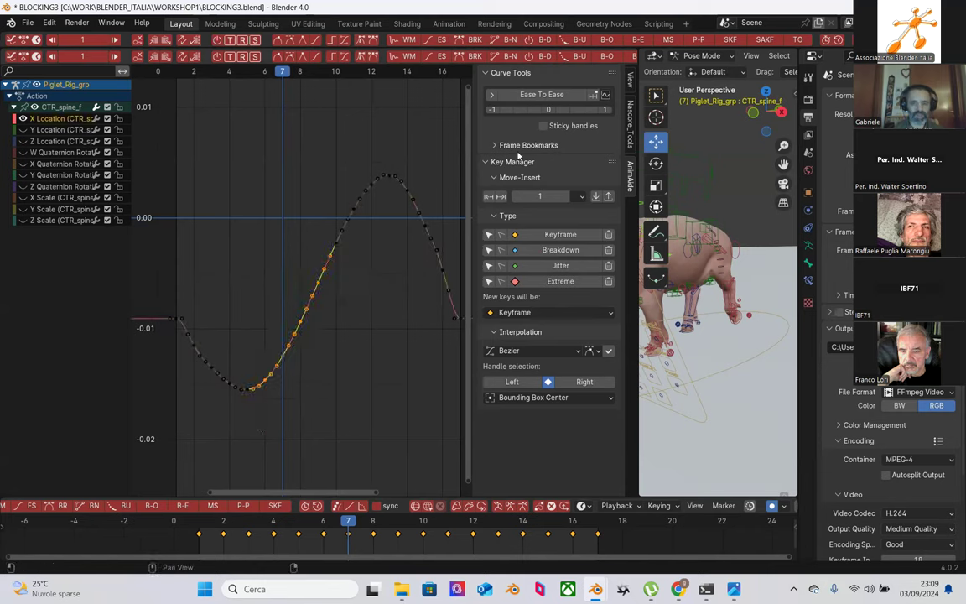
# Step: Dismiss the auto_snap error and ease the rising middle keys with Ease Keys
pyautogui.click(523, 95)
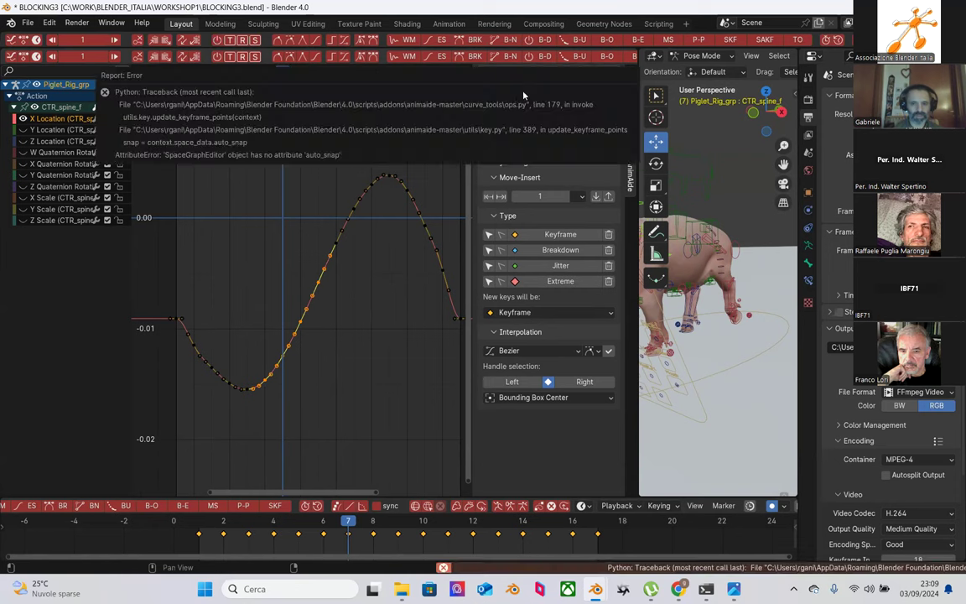
pyautogui.click(536, 111)
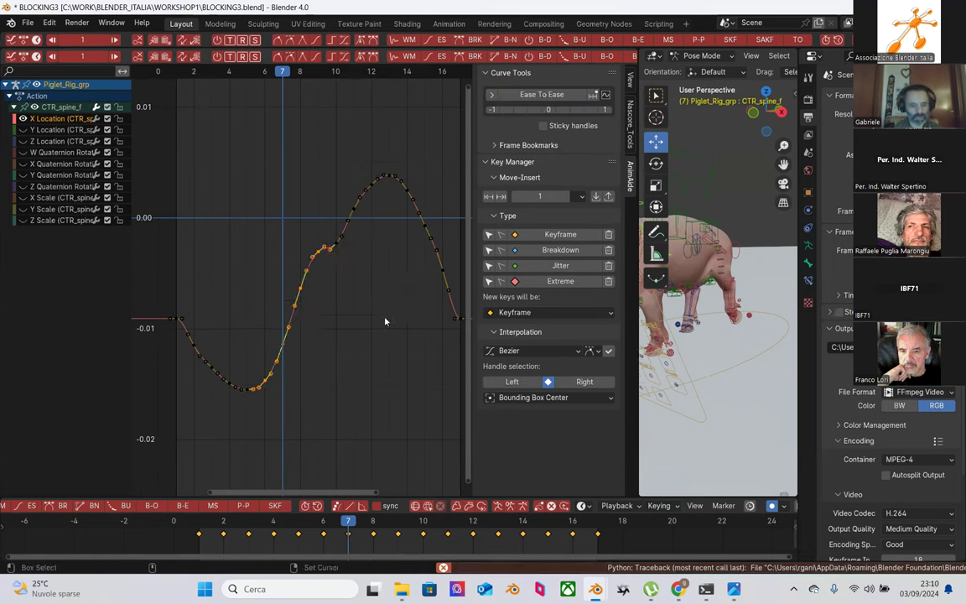
pyautogui.click(353, 281)
pyautogui.moveTo(359, 247); pyautogui.dragTo(259, 406)
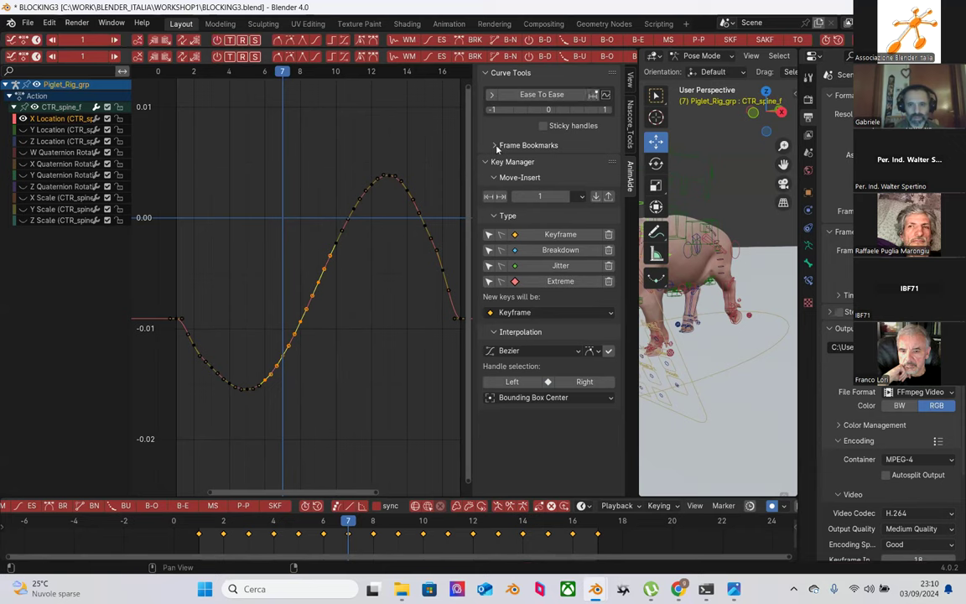
pyautogui.click(532, 96)
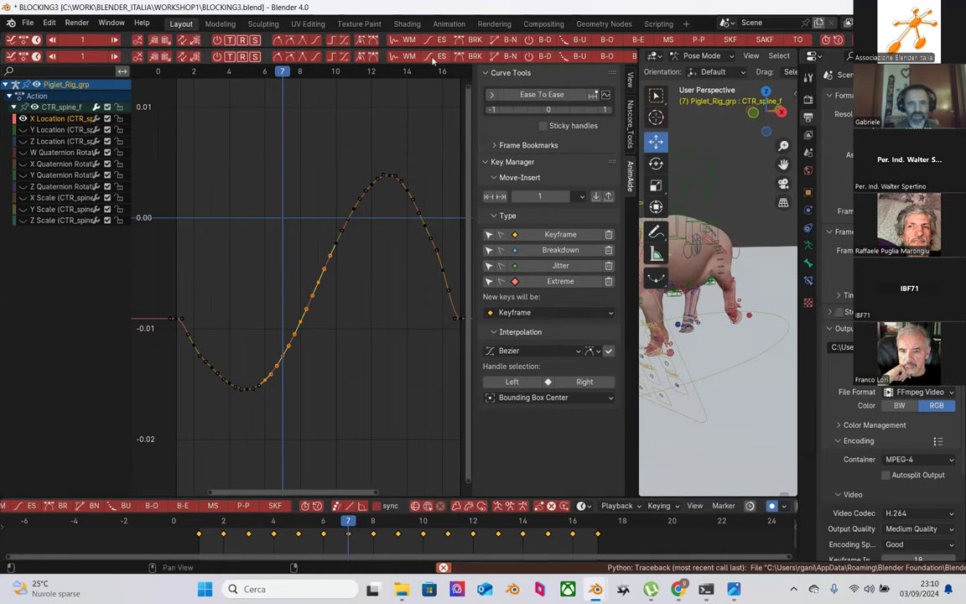
pyautogui.click(439, 39)
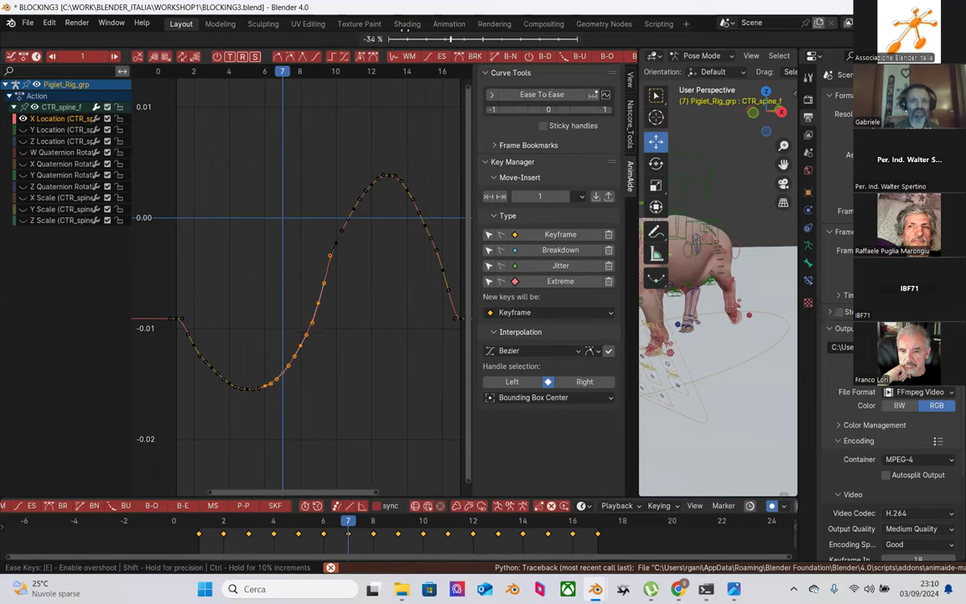
pyautogui.click(364, 264)
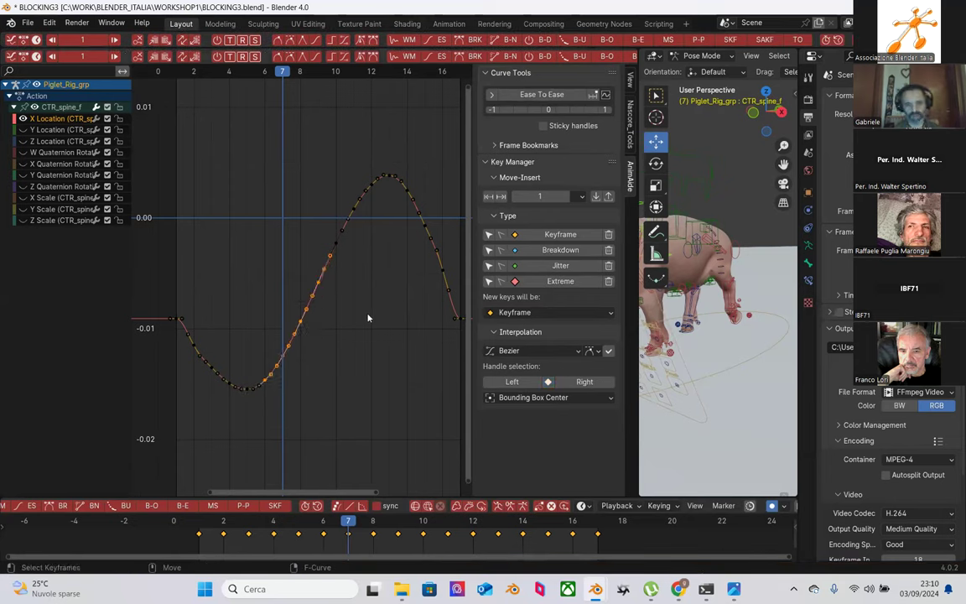
# Step: Select the keys across the curve's middle and start easing them interactively
pyautogui.press('Delete')
pyautogui.moveTo(262, 140); pyautogui.dragTo(390, 303)
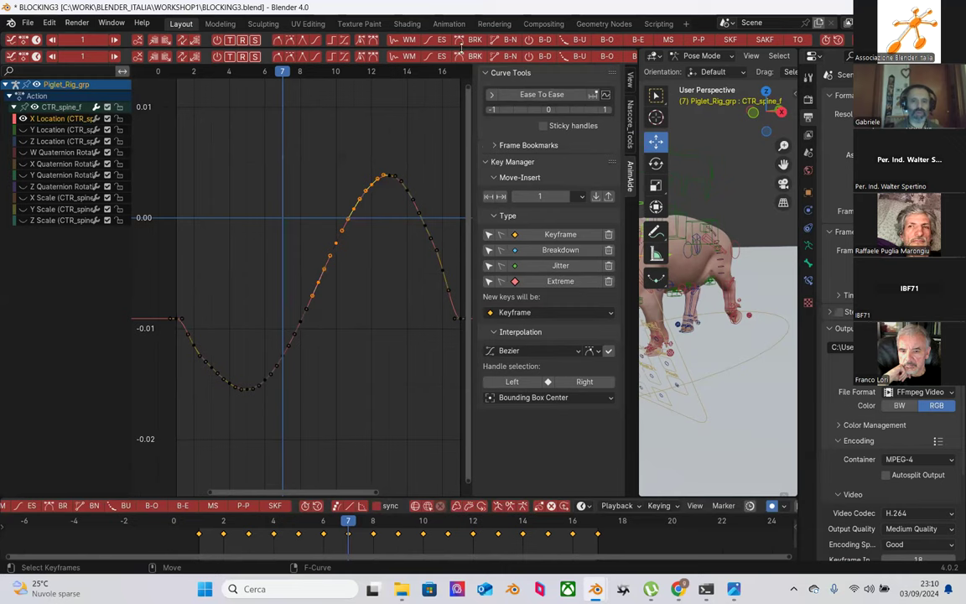
pyautogui.click(393, 38)
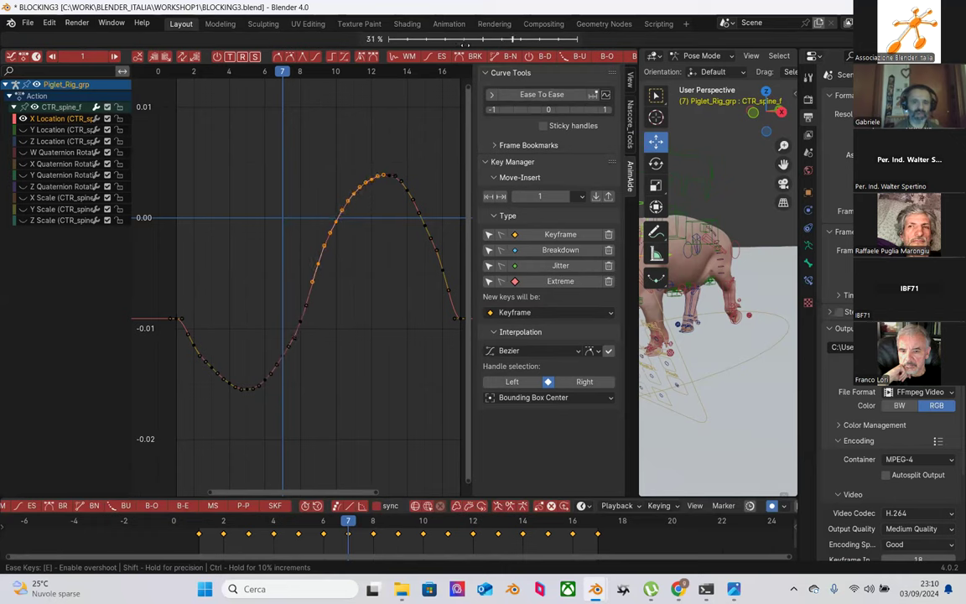
# Step: Confirm the ease, then ease the lower curve section more strongly
pyautogui.click(466, 45)
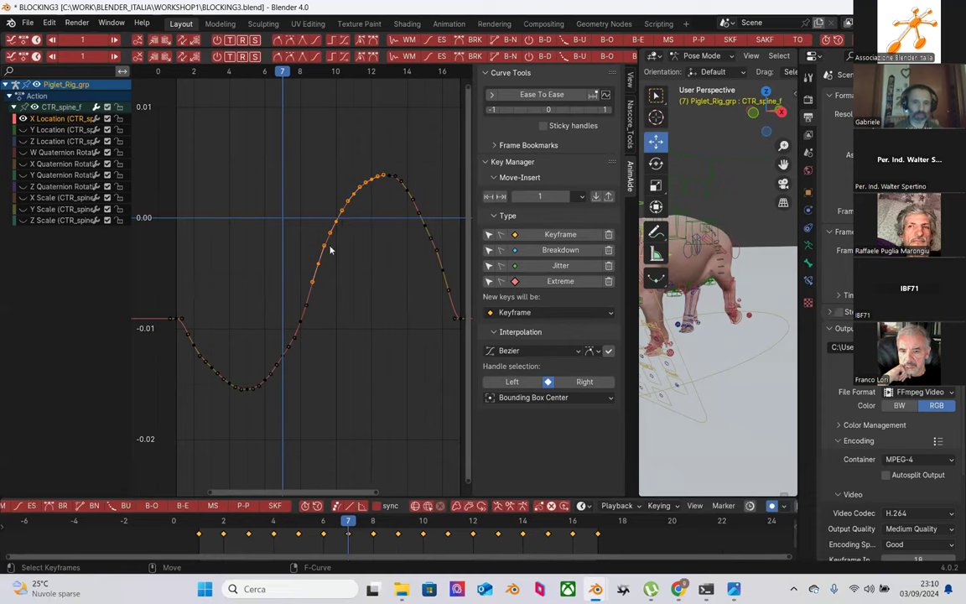
pyautogui.moveTo(323, 298); pyautogui.dragTo(249, 417)
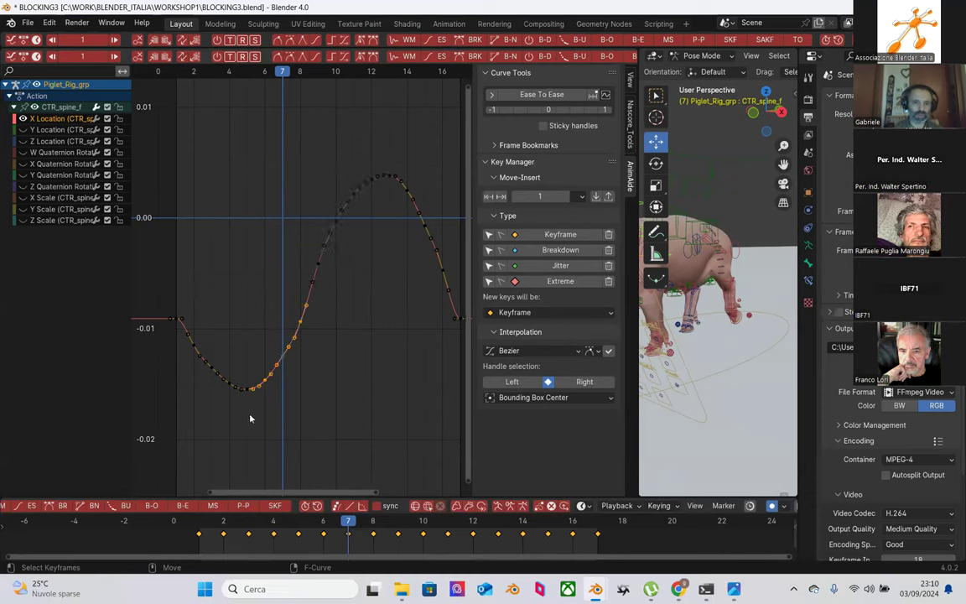
pyautogui.click(439, 42)
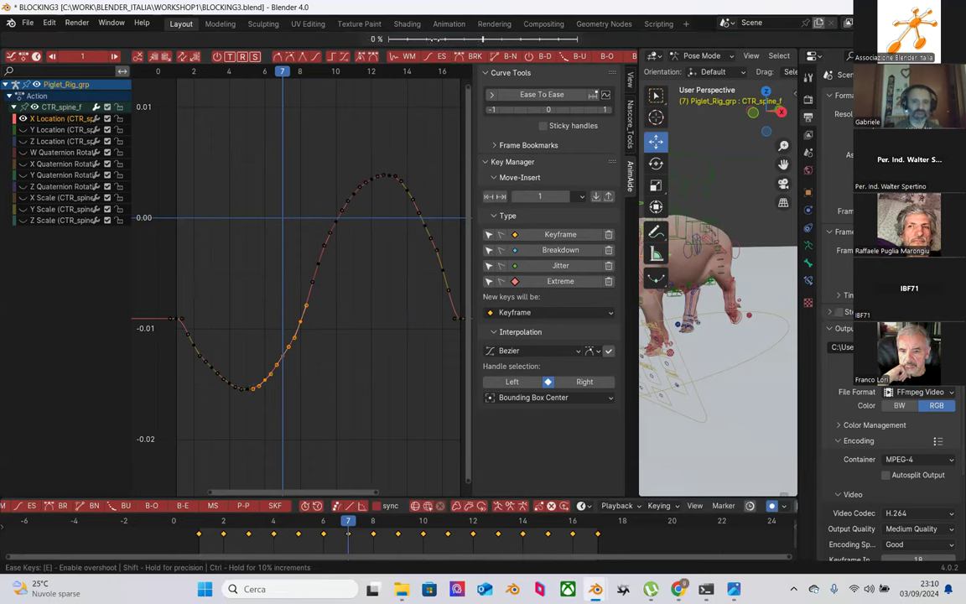
pyautogui.moveTo(462, 40); pyautogui.dragTo(443, 39)
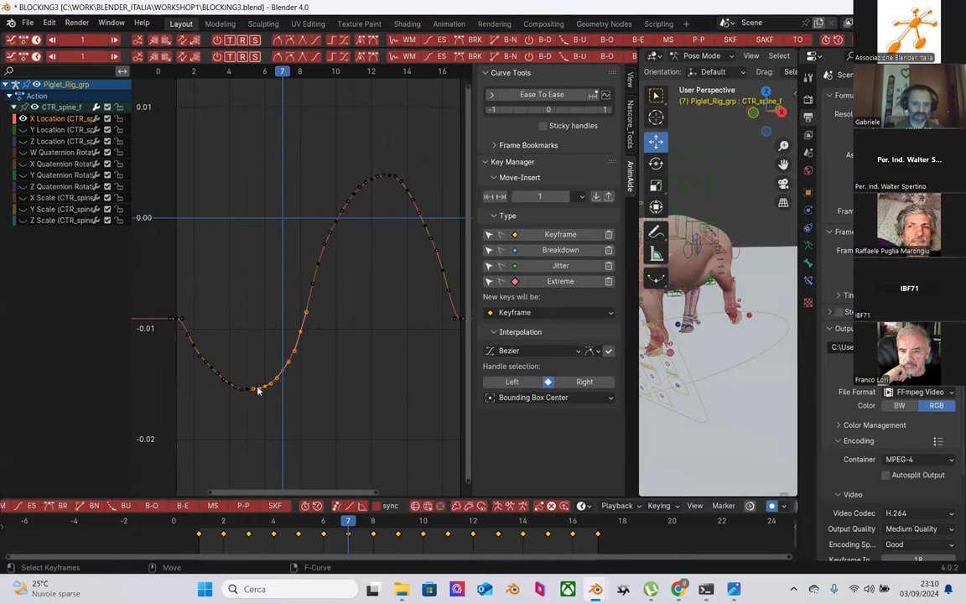
pyautogui.click(314, 365)
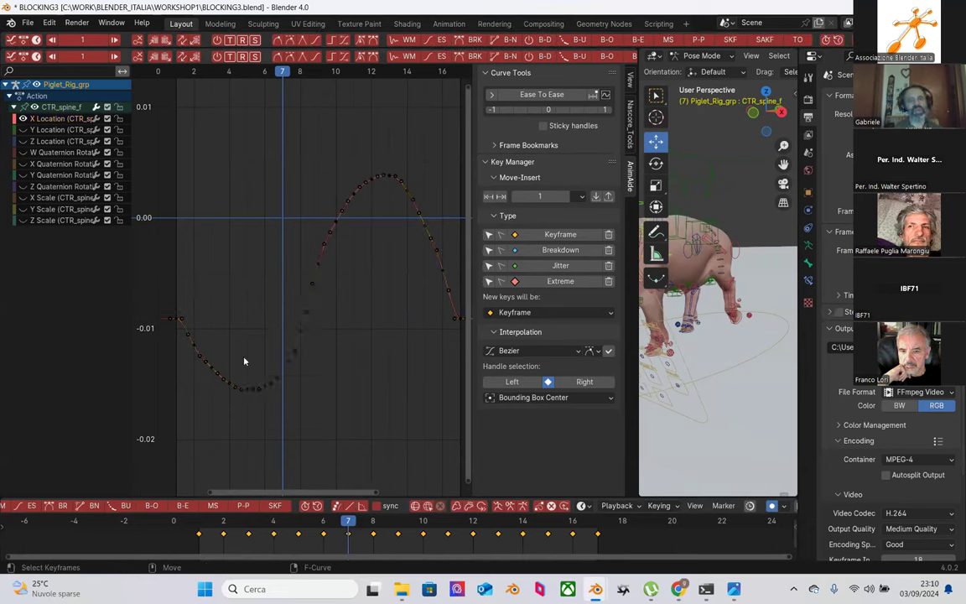
# Step: Ease the keys leading into the trough and the keys at the trough
pyautogui.moveTo(204, 324); pyautogui.dragTo(252, 410)
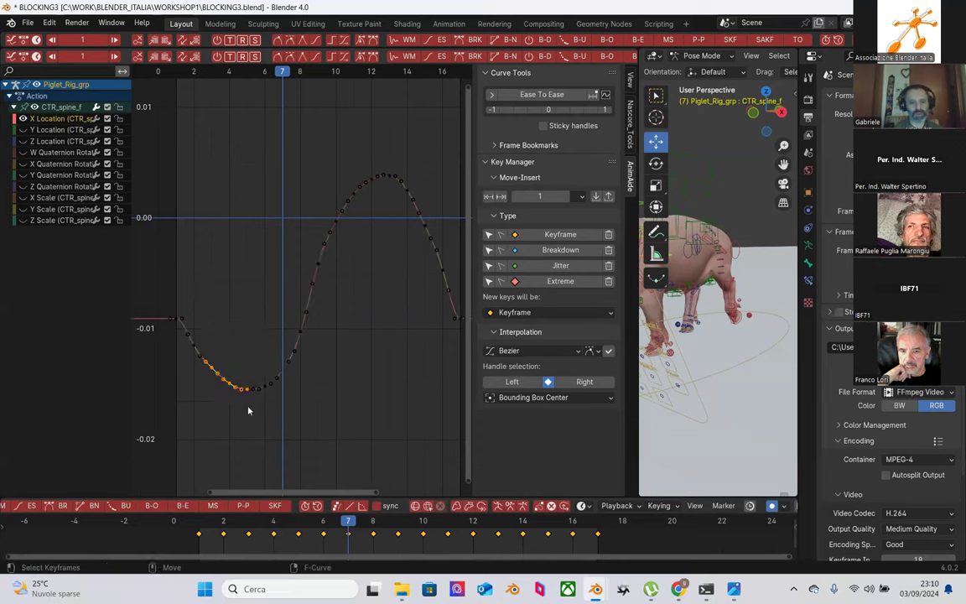
pyautogui.click(394, 40)
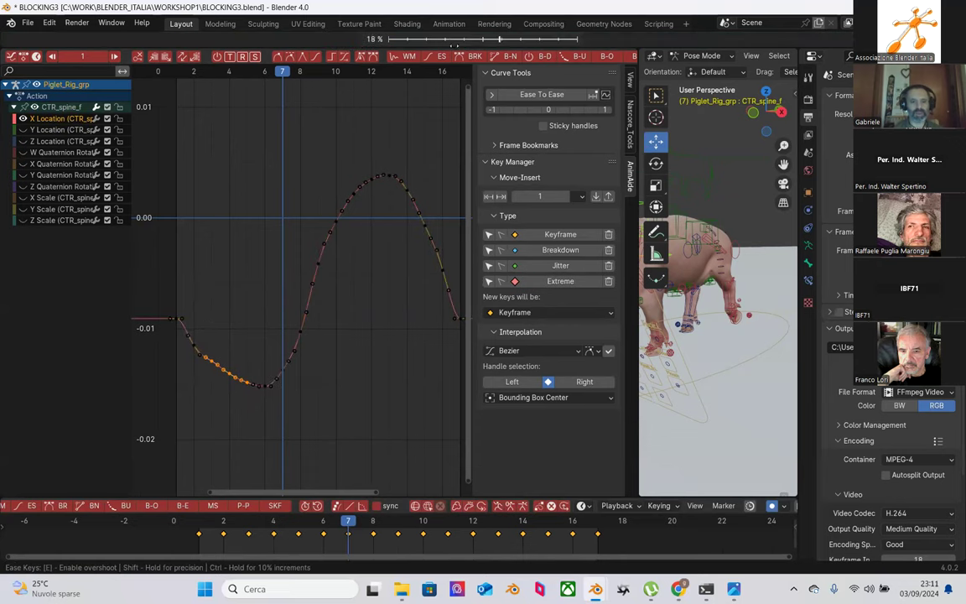
pyautogui.click(286, 297)
pyautogui.click(243, 316)
pyautogui.moveTo(311, 347); pyautogui.dragTo(259, 420)
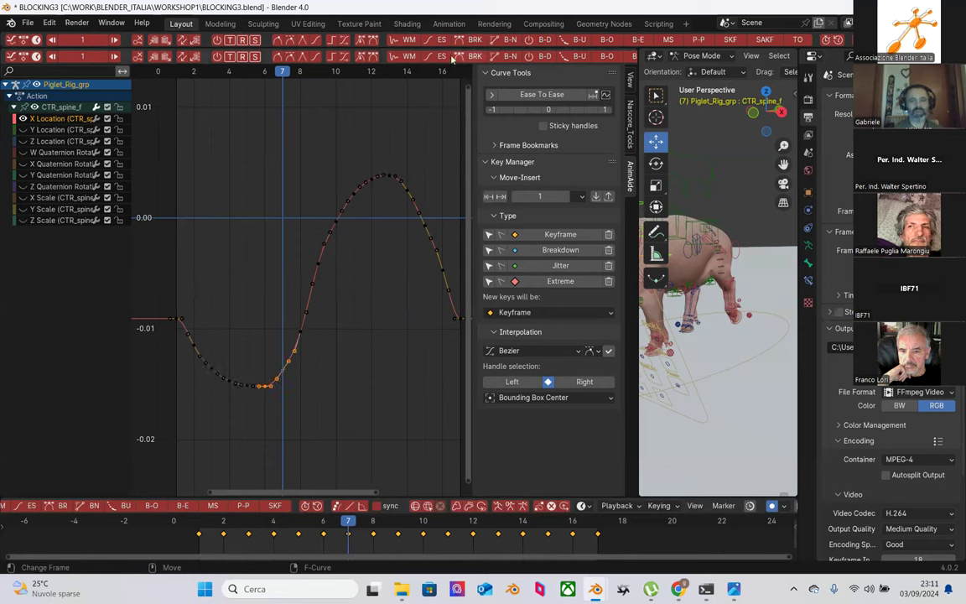
pyautogui.click(394, 39)
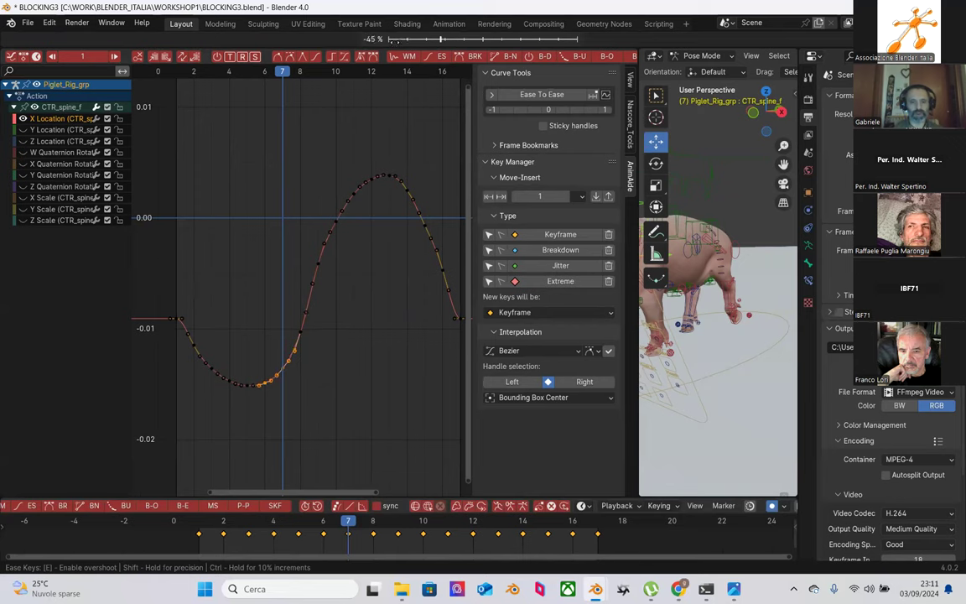
pyautogui.press('Return')
pyautogui.click(369, 282)
# Step: Zoom in on the peak and ease the curve's descending side
pyautogui.scroll(-1, 385, 312)
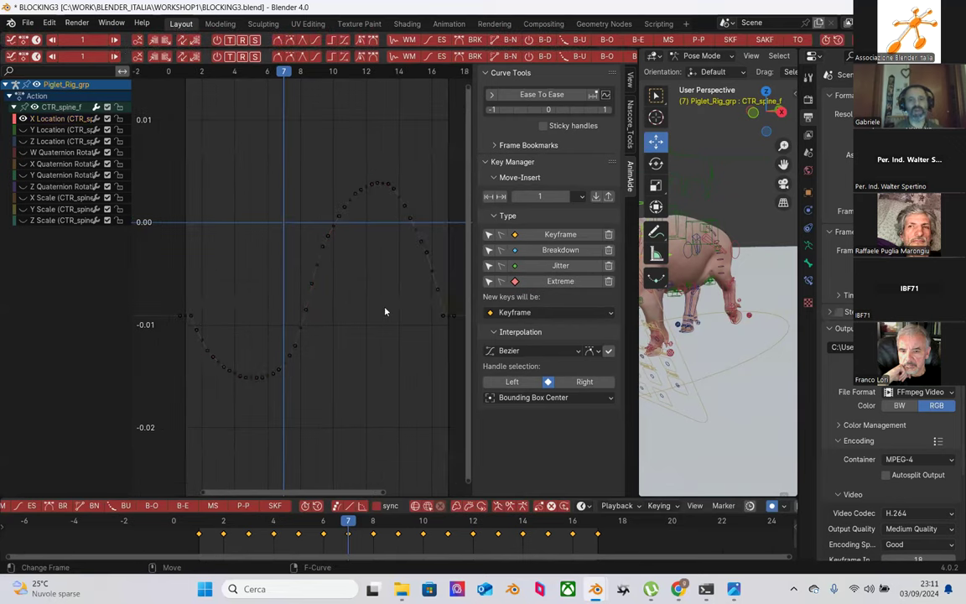
pyautogui.keyDown('ctrl'); pyautogui.moveTo(380, 294); pyautogui.dragTo(294, 162, button='middle'); pyautogui.keyUp('ctrl')
pyautogui.moveTo(294, 161); pyautogui.dragTo(384, 313)
pyautogui.click(395, 39)
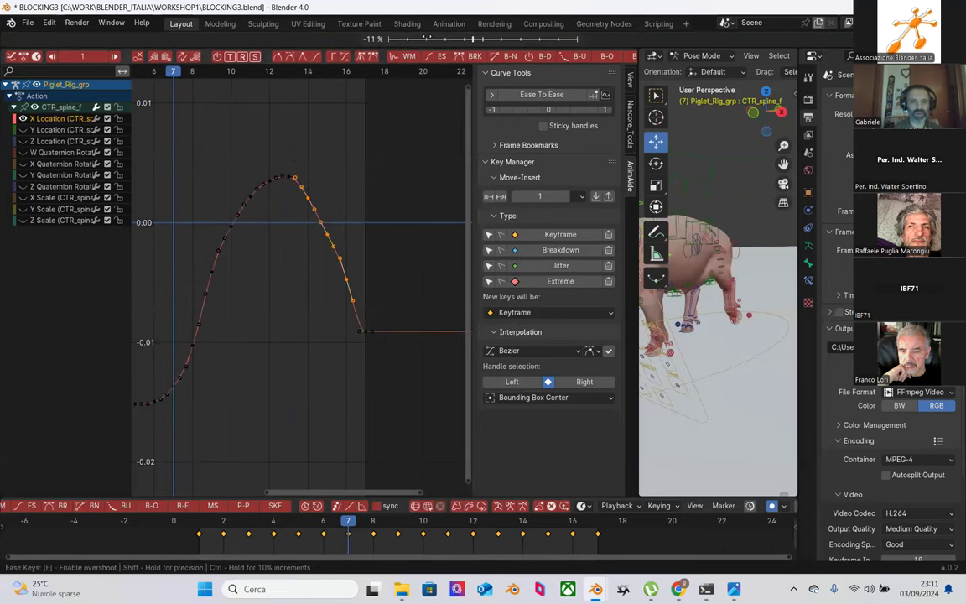
# Step: Raise the left handle of the curve's last keyframe
pyautogui.click(382, 280)
pyautogui.click(364, 328)
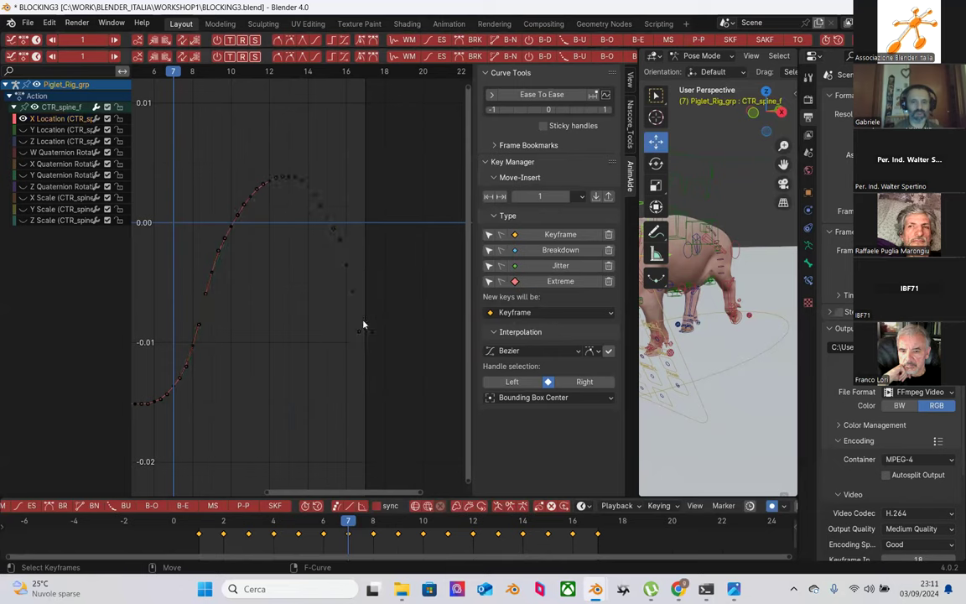
pyautogui.click(358, 331)
pyautogui.moveTo(357, 332); pyautogui.dragTo(364, 319)
# Step: Pan to the whole curve, widen and orbit the 3D viewport, and scrub back through the walk
pyautogui.scroll(-2, 310, 297)
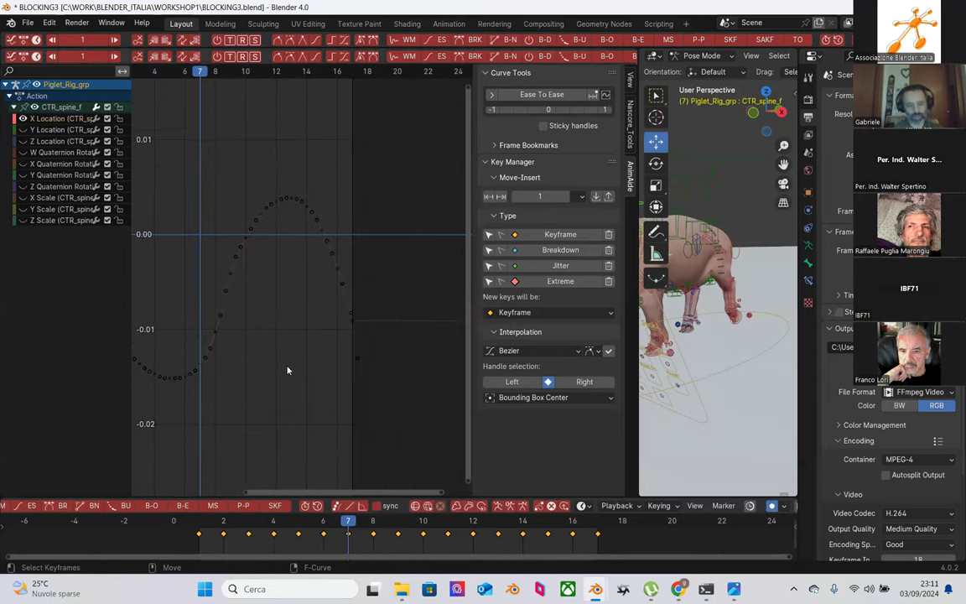
pyautogui.moveTo(249, 372); pyautogui.dragTo(295, 369, button='middle')
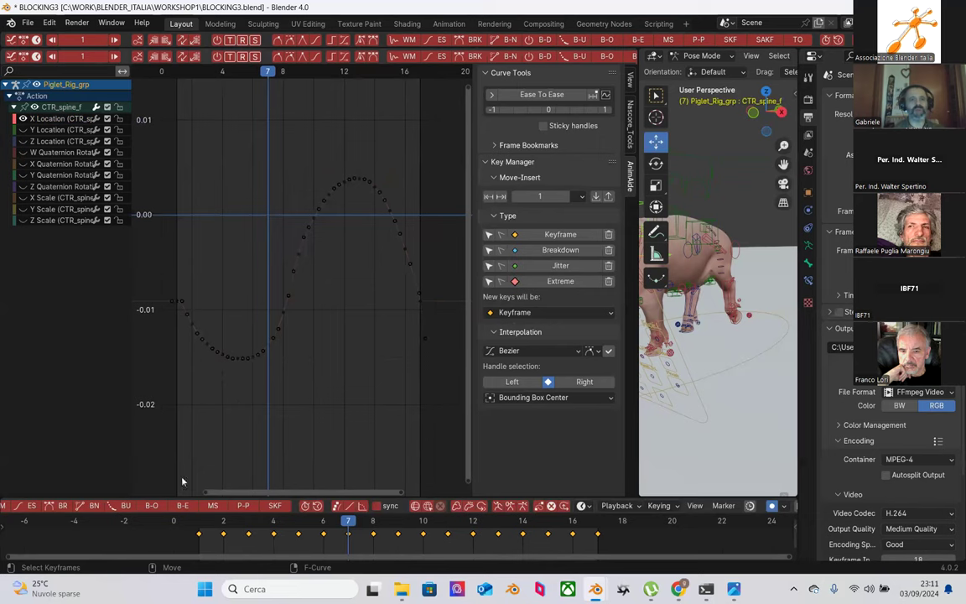
pyautogui.moveTo(636, 331); pyautogui.dragTo(433, 327)
pyautogui.moveTo(566, 304); pyautogui.dragTo(493, 356, button='middle')
pyautogui.moveTo(201, 537)
pyautogui.mouseDown()
pyautogui.moveTo(472, 537)
pyautogui.moveTo(594, 521)
pyautogui.moveTo(202, 526)
pyautogui.mouseUp()
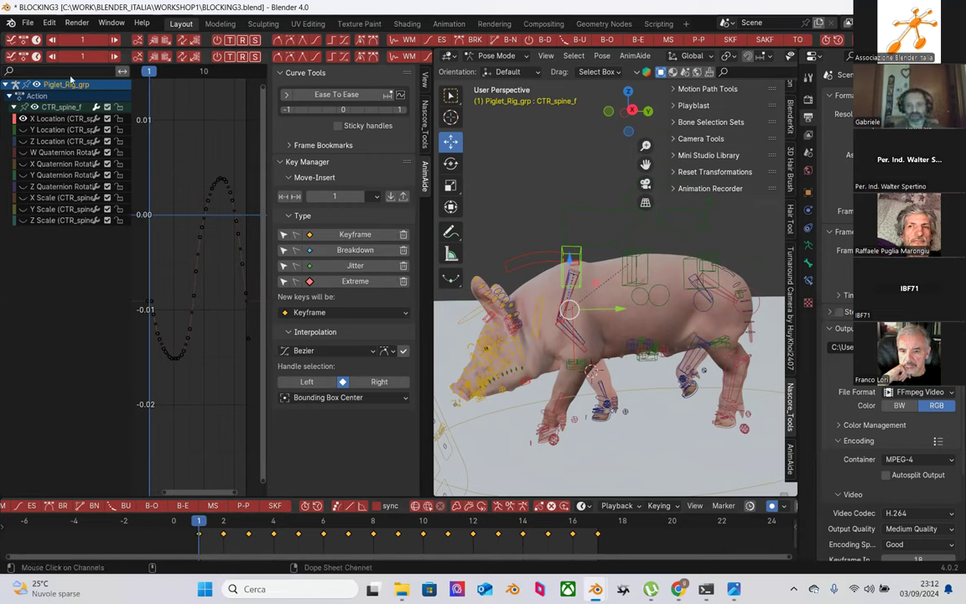
# Step: Select the CTR_Root control, then switch the selection to CTR_spine_f
pyautogui.click(529, 405)
pyautogui.moveTo(530, 406); pyautogui.dragTo(610, 360, button='middle')
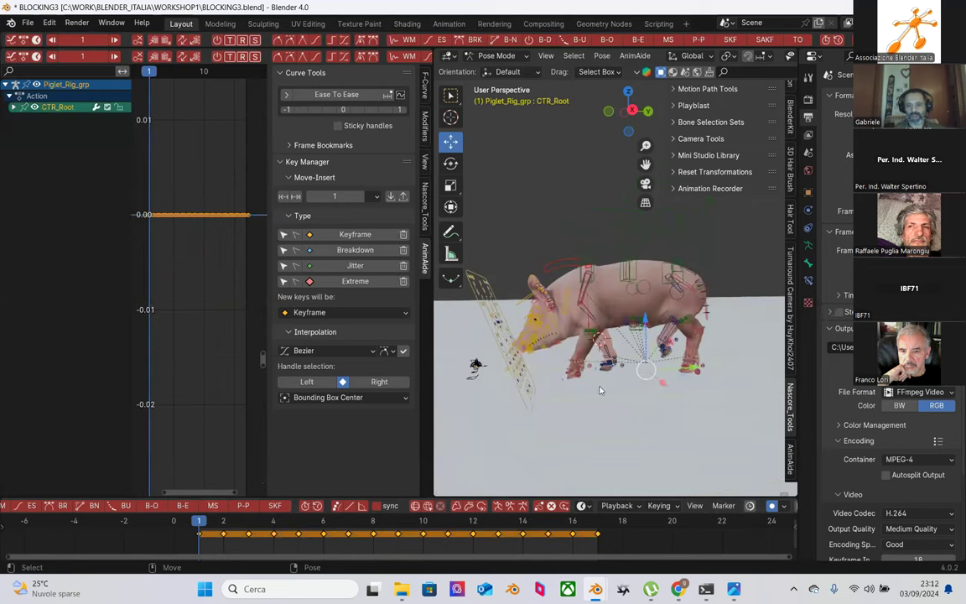
pyautogui.scroll(3, 548, 365)
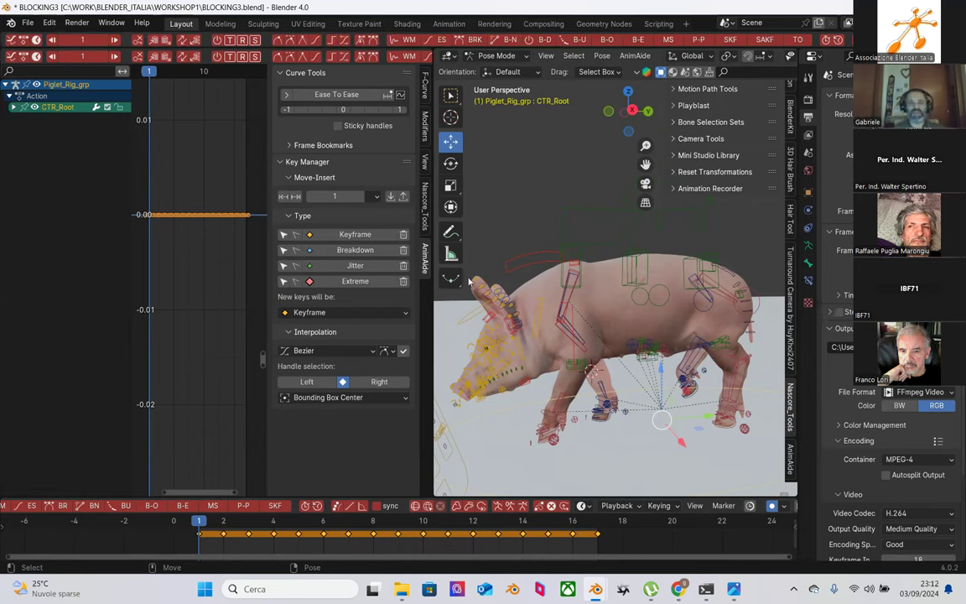
pyautogui.click(522, 272)
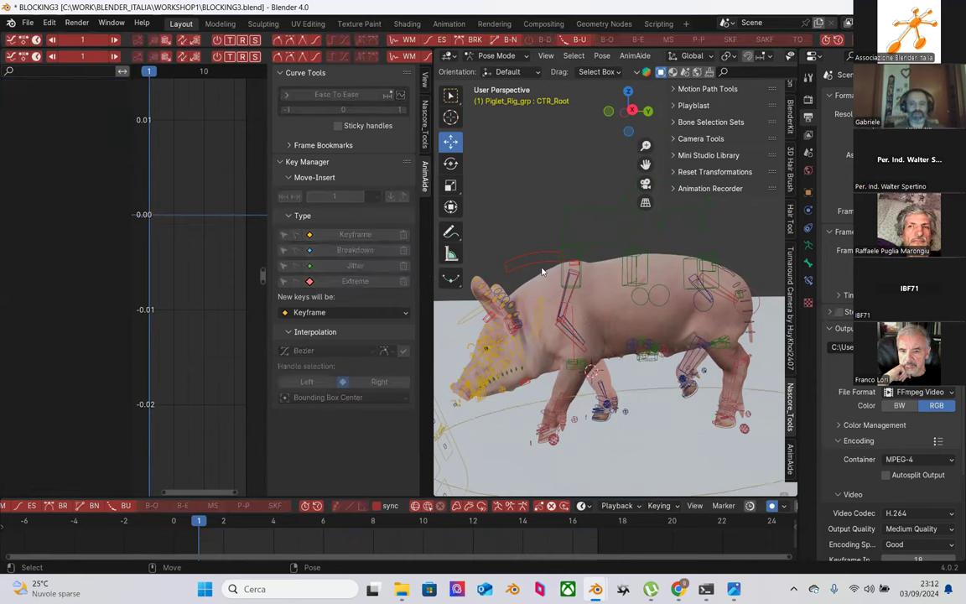
pyautogui.click(579, 253)
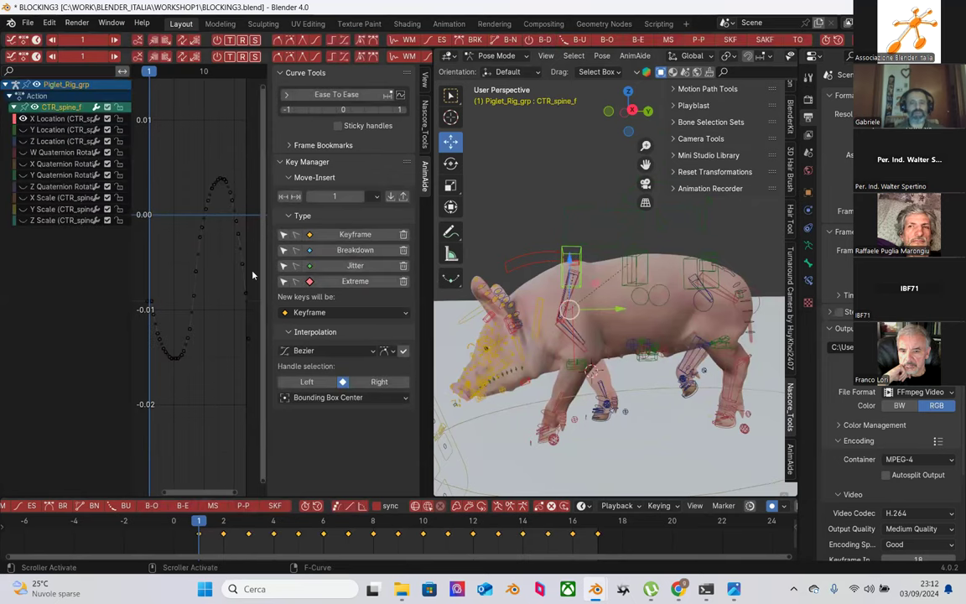
# Step: Box-select all the rig's bones, deselect everything, and open the Render menu
pyautogui.scroll(-2, 570, 285)
pyautogui.moveTo(485, 170); pyautogui.dragTo(745, 420)
pyautogui.moveTo(636, 358); pyautogui.dragTo(621, 342)
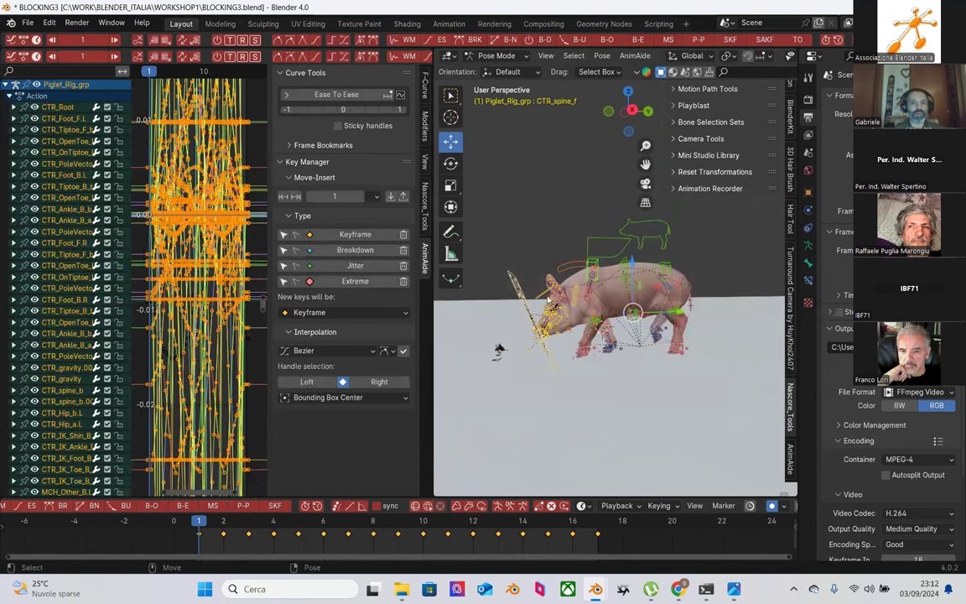
pyautogui.click(520, 359)
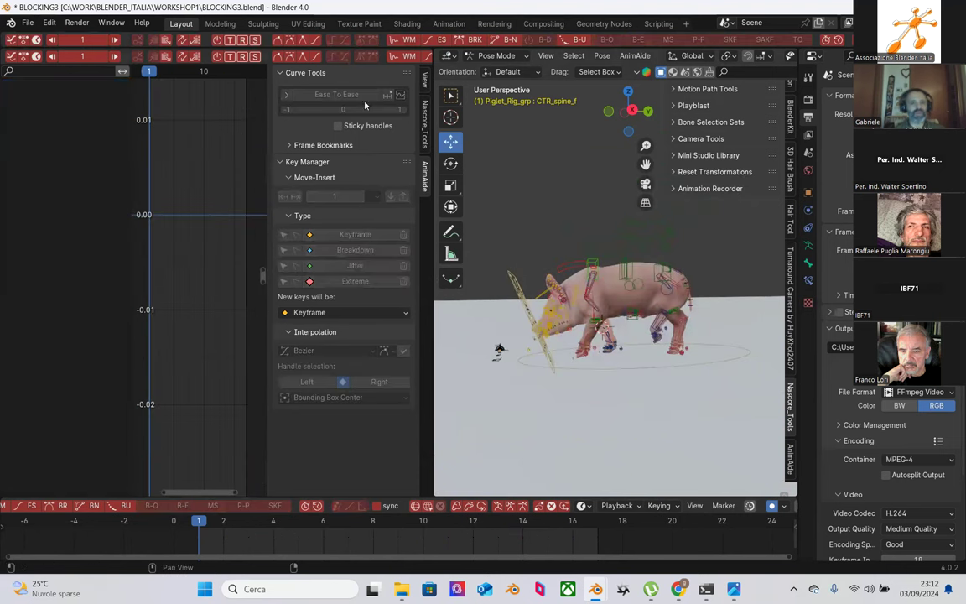
pyautogui.click(76, 23)
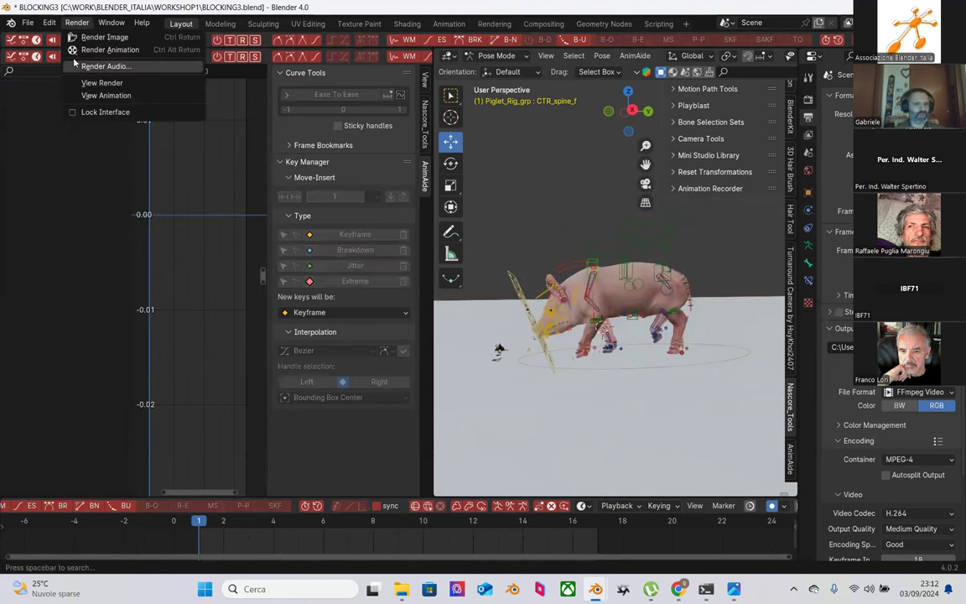
pyautogui.click(49, 23)
pyautogui.click(67, 165)
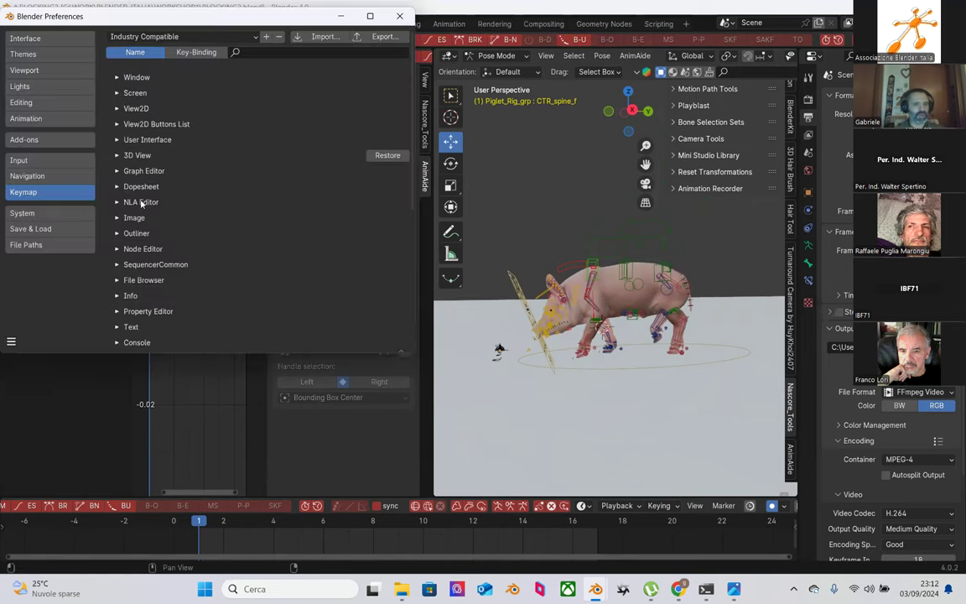
pyautogui.click(32, 120)
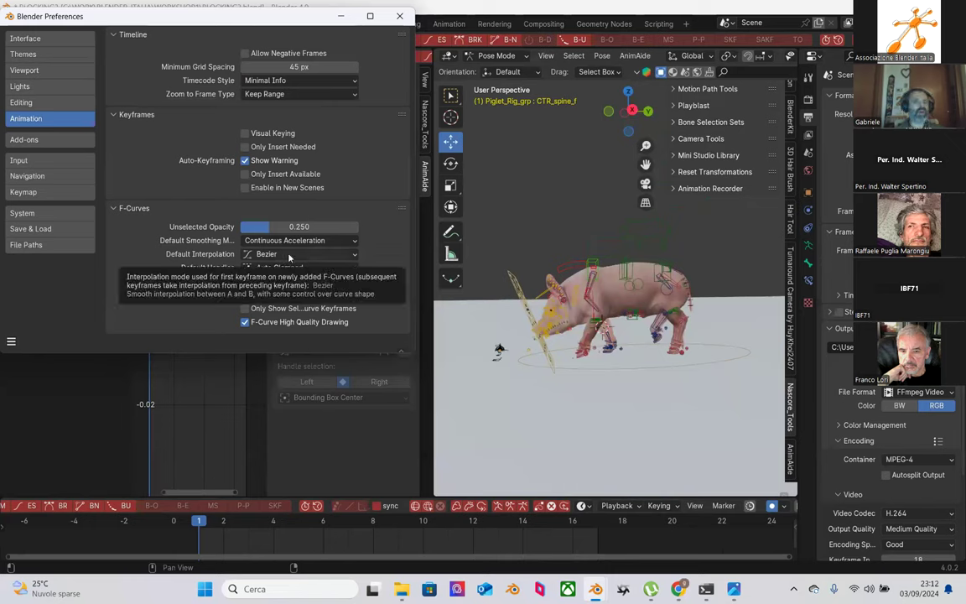
pyautogui.click(355, 254)
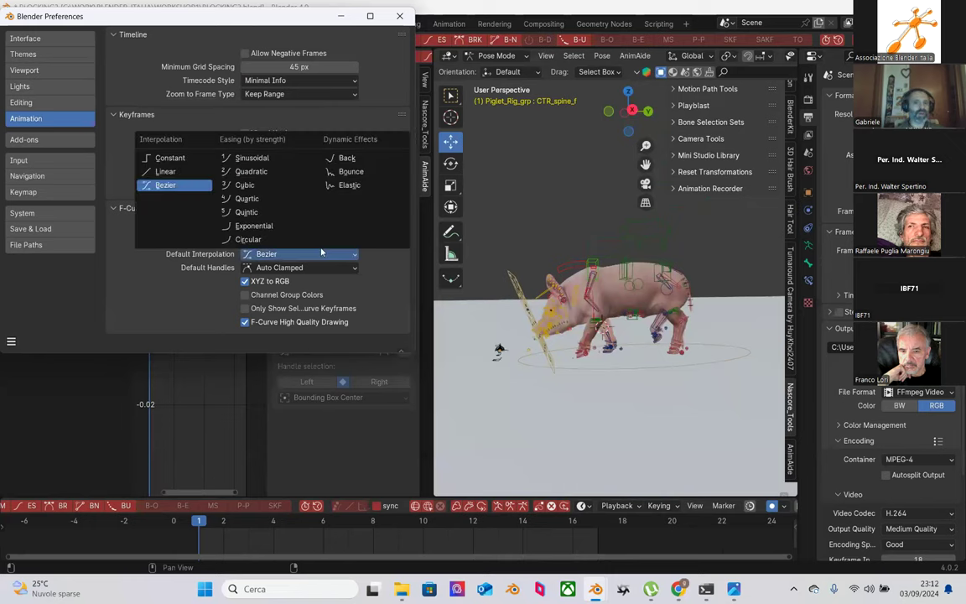
pyautogui.click(167, 185)
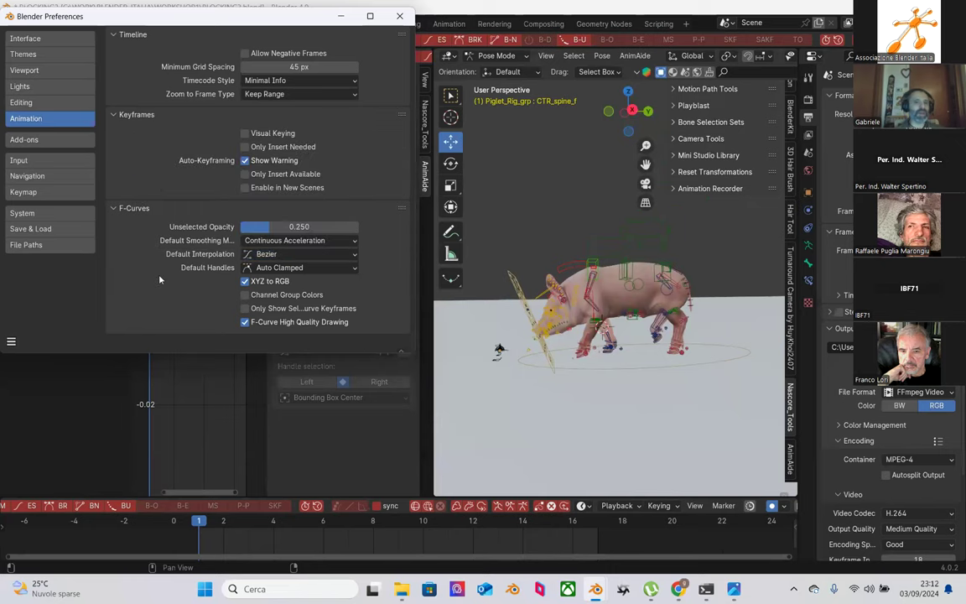
pyautogui.click(353, 268)
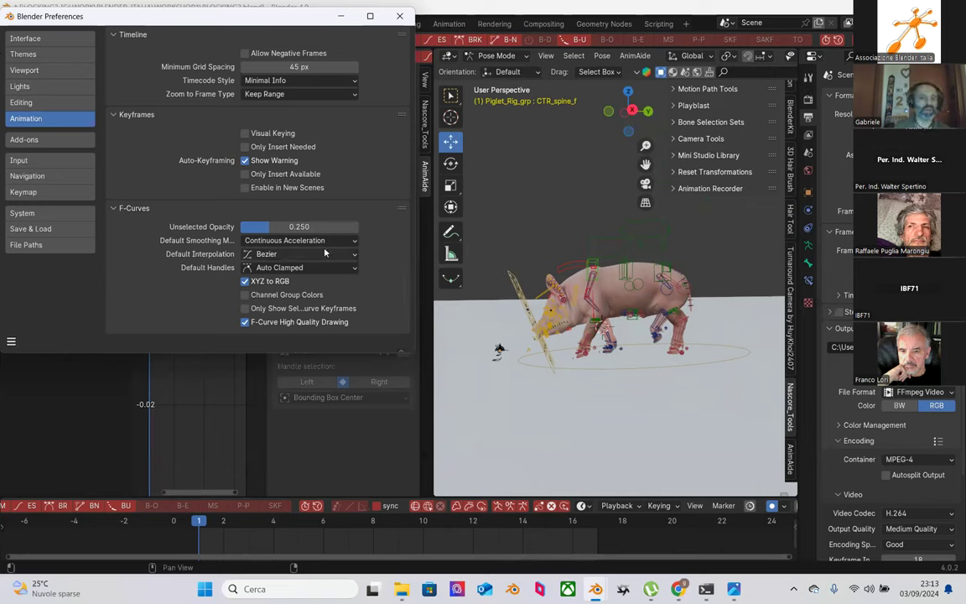
pyautogui.click(325, 254)
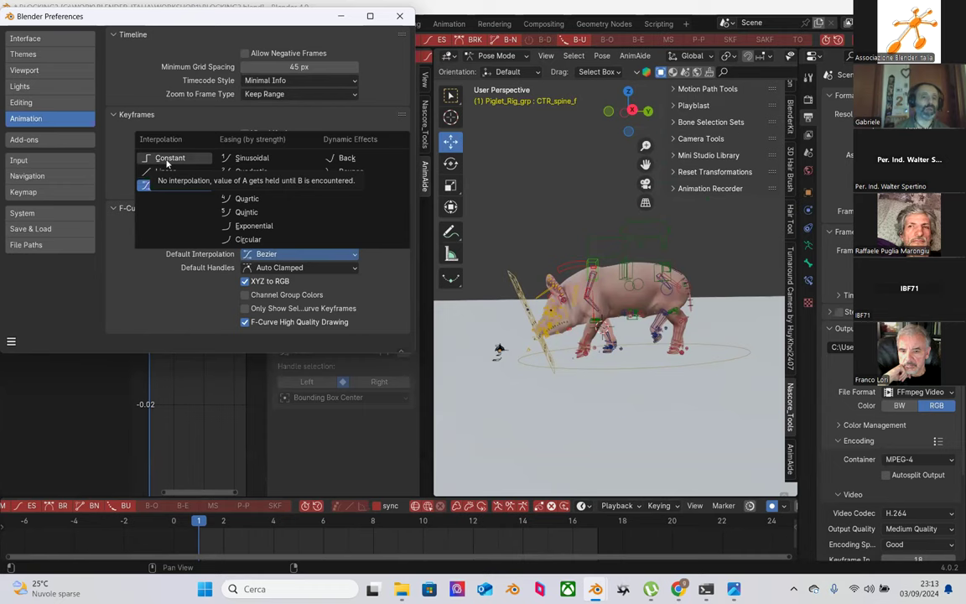
pyautogui.click(164, 185)
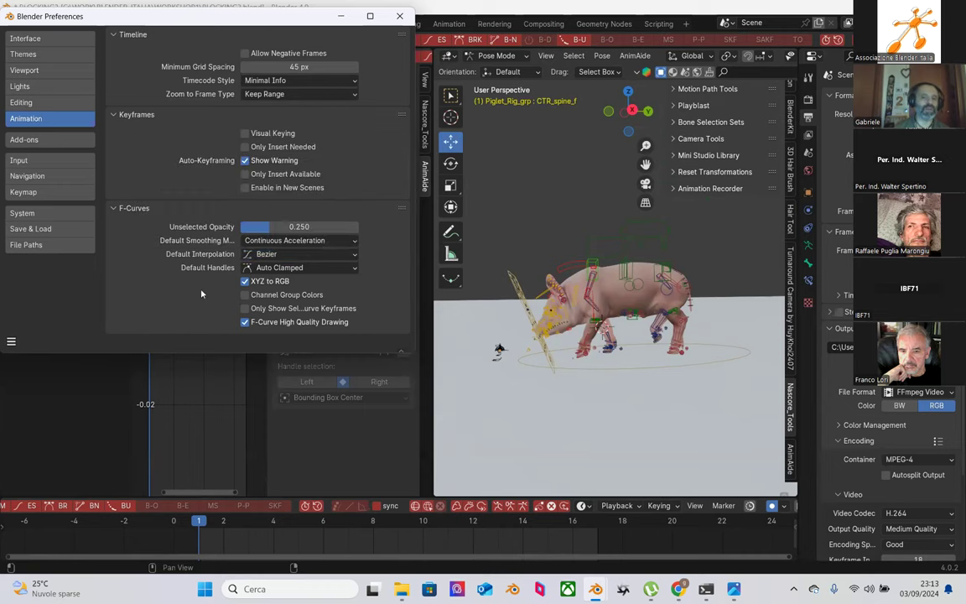
pyautogui.click(301, 253)
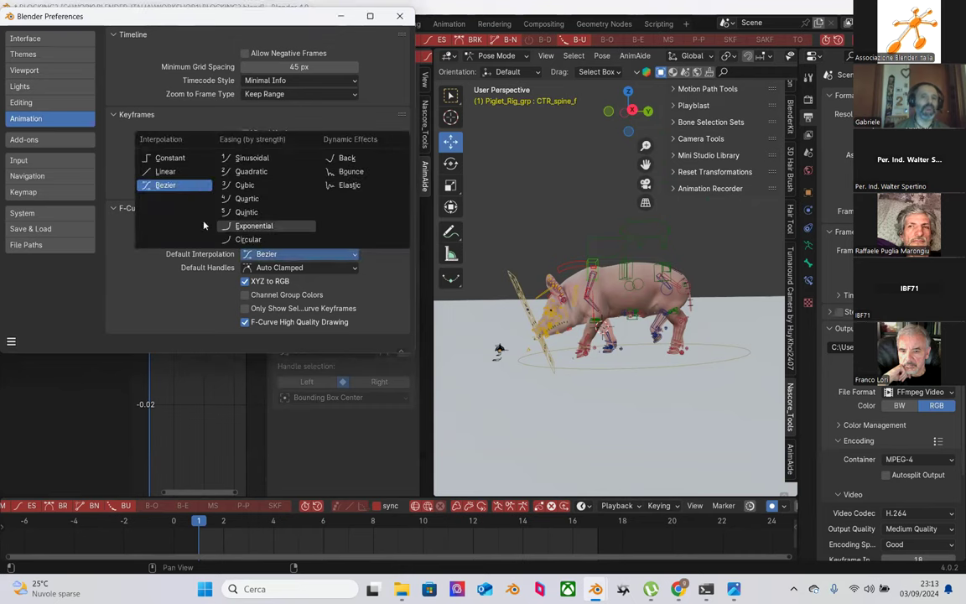
pyautogui.click(160, 184)
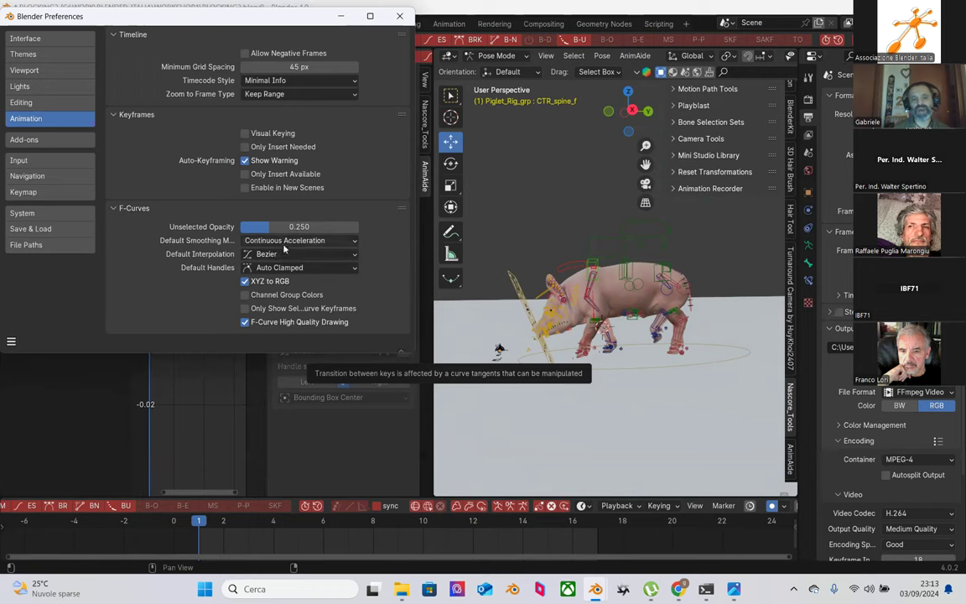
# Step: Keep Continuous Acceleration as the default smoothing mode and minimize Preferences
pyautogui.click(286, 243)
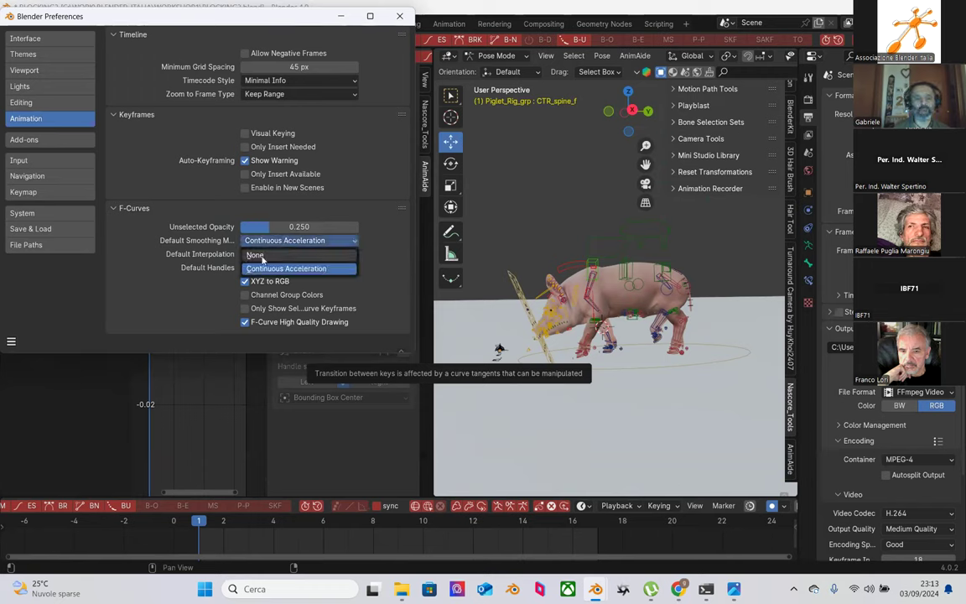
pyautogui.click(265, 267)
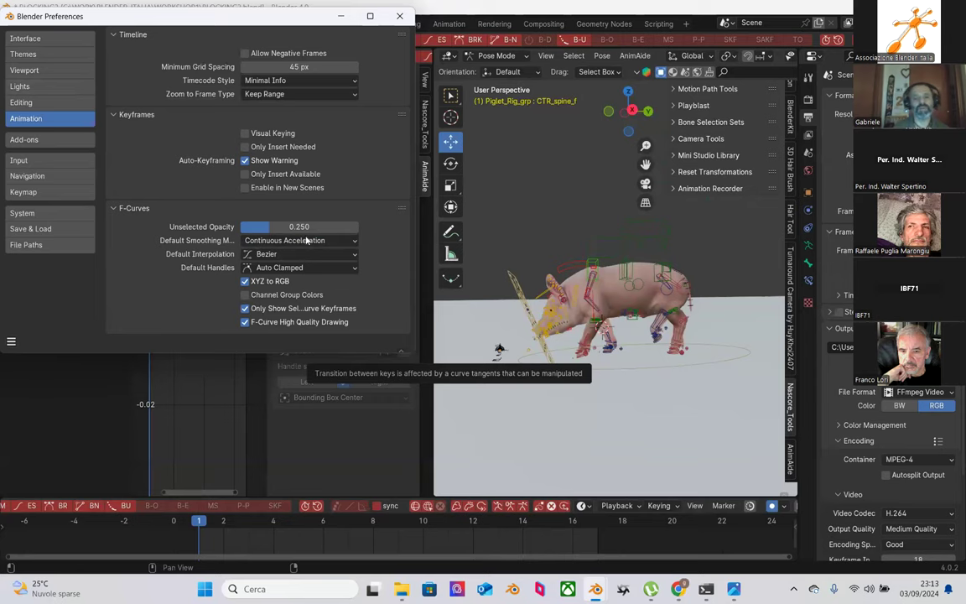
pyautogui.click(341, 17)
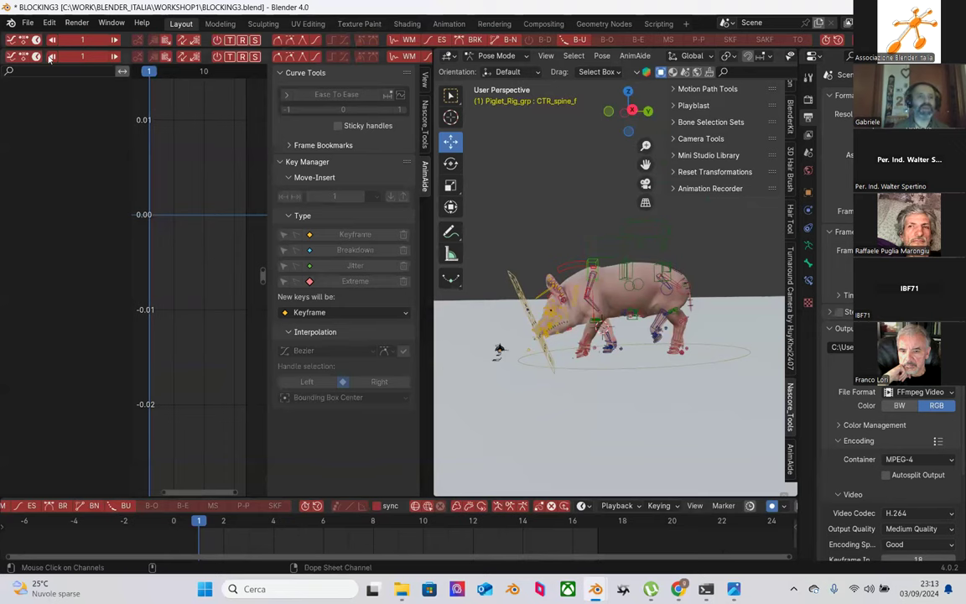
# Step: Reopen Preferences via Edit, enlarge the window, then minimize it again
pyautogui.click(50, 23)
pyautogui.click(81, 183)
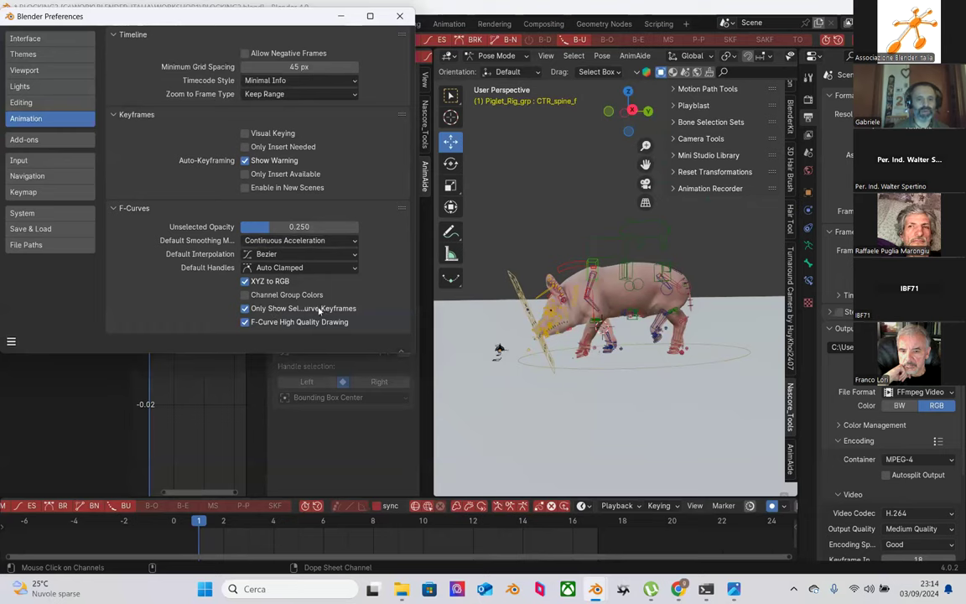
pyautogui.moveTo(417, 281); pyautogui.dragTo(402, 268)
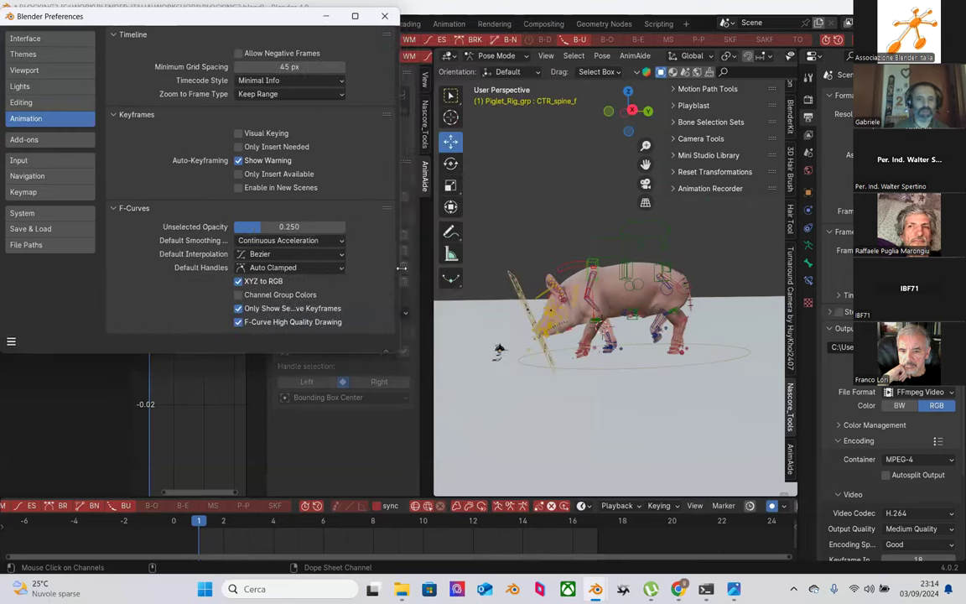
pyautogui.click(326, 17)
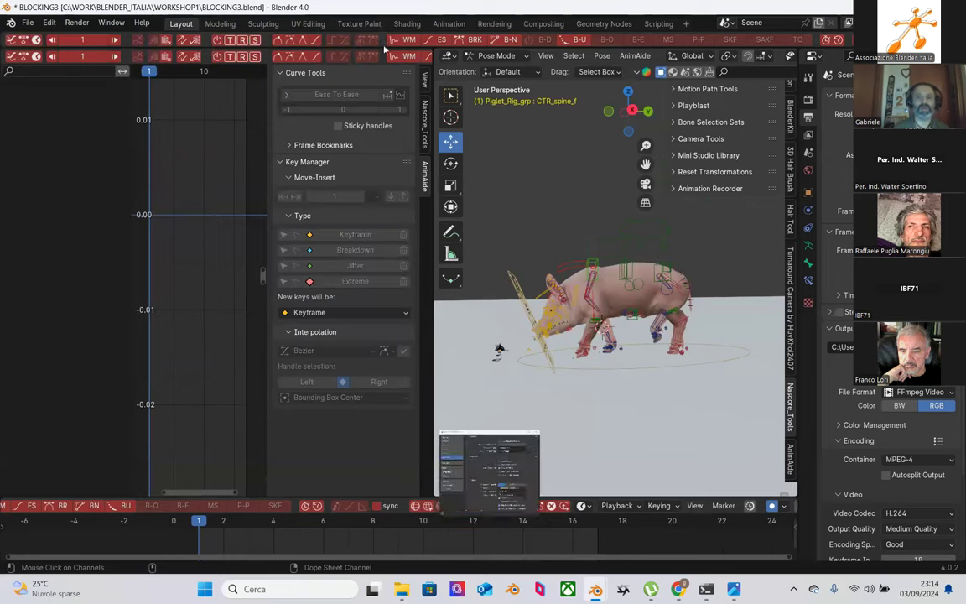
# Step: Show CTR_spine_f's Y Location curve fitted in a wider graph and box-select its keys
pyautogui.click(596, 263)
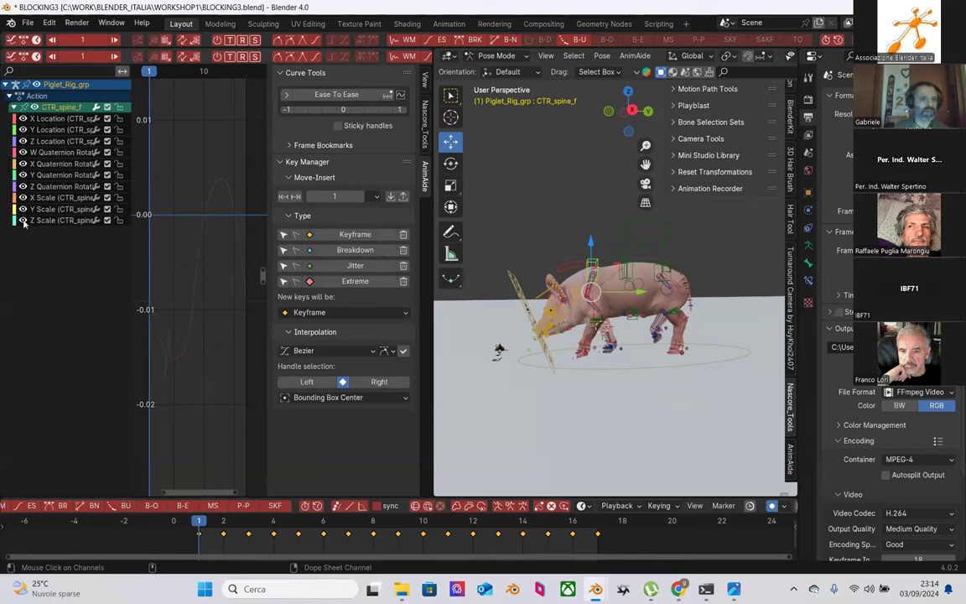
pyautogui.click(60, 132)
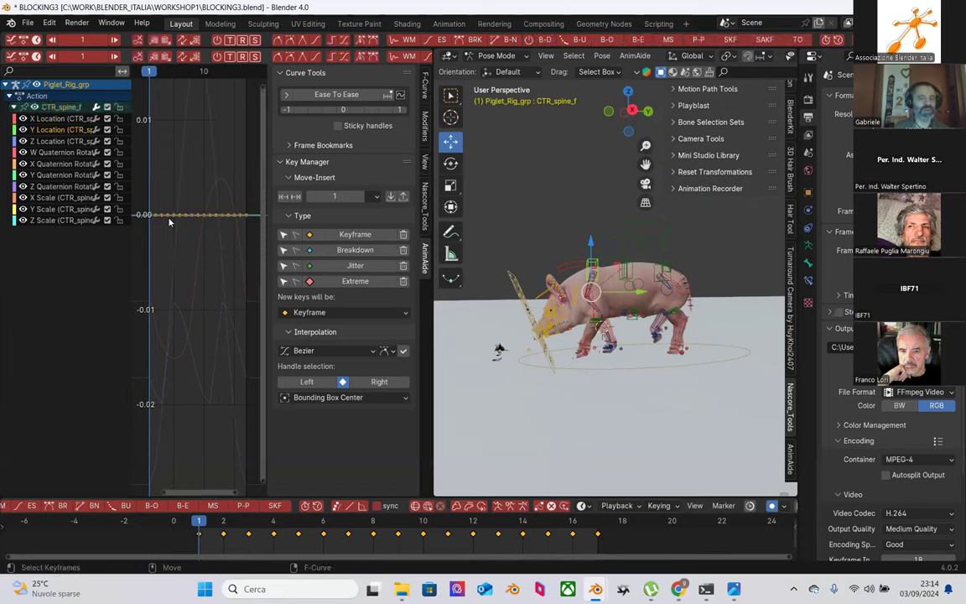
pyautogui.press('Home')
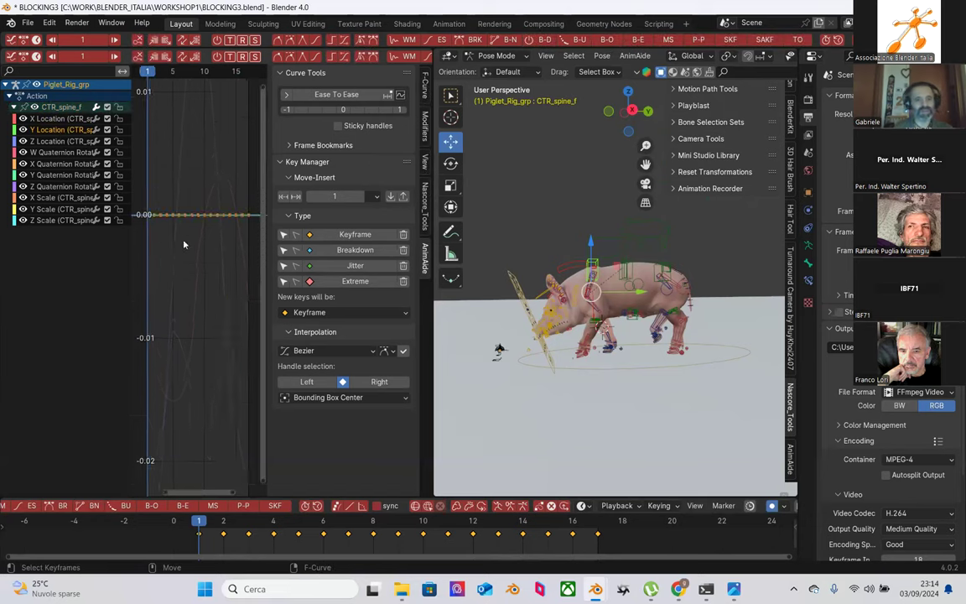
pyautogui.scroll(-4, 193, 225)
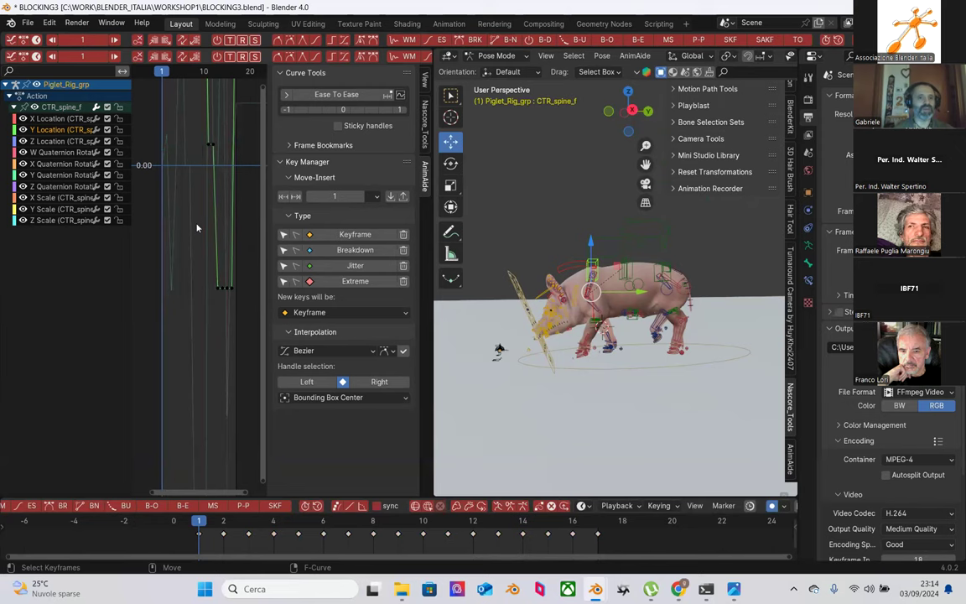
pyautogui.moveTo(432, 255); pyautogui.dragTo(586, 255)
pyautogui.keyDown('shift'); pyautogui.scroll(5, 282, 258); pyautogui.keyUp('shift')
pyautogui.scroll(1, 274, 262)
pyautogui.scroll(3, 276, 260)
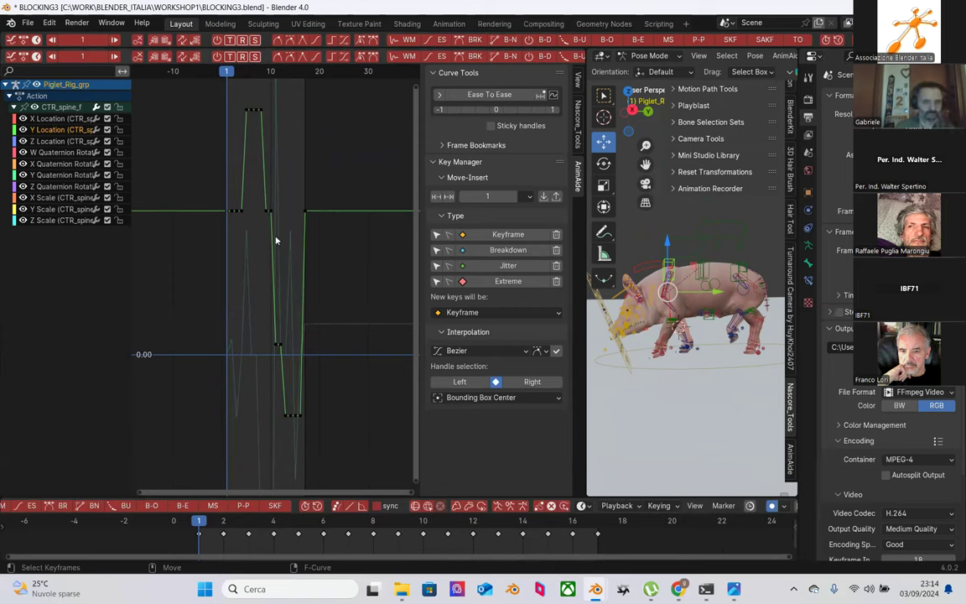
pyautogui.moveTo(249, 183); pyautogui.dragTo(294, 436)
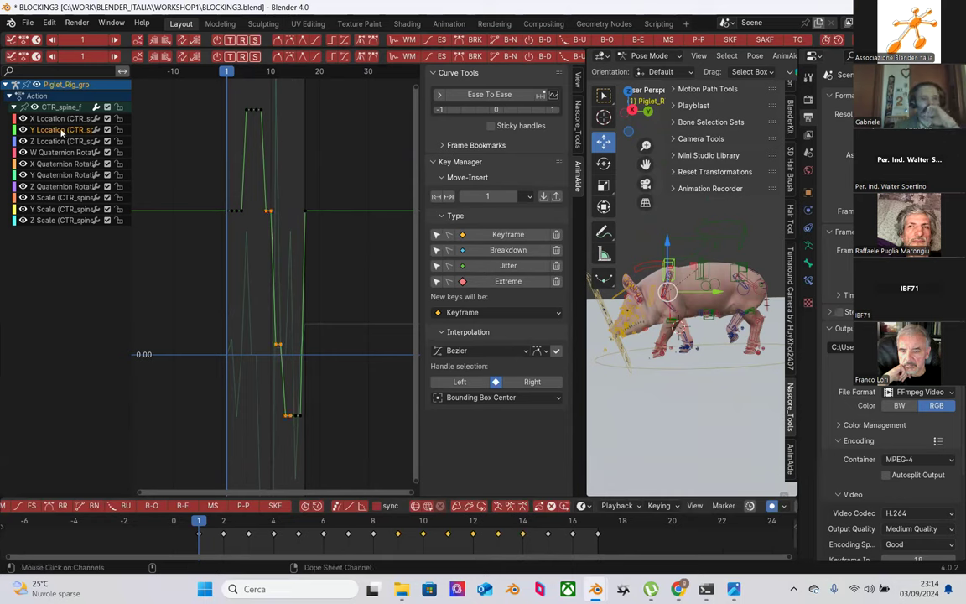
# Step: Select CTR_spine_b, list its curve channels, and widen the 3D viewport again
pyautogui.moveTo(655, 230); pyautogui.dragTo(669, 238)
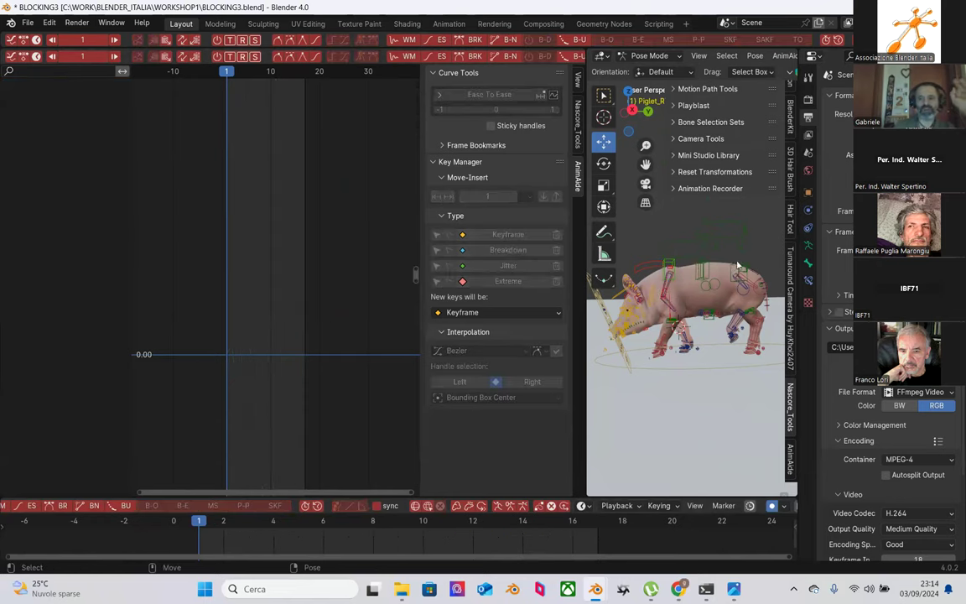
pyautogui.click(738, 265)
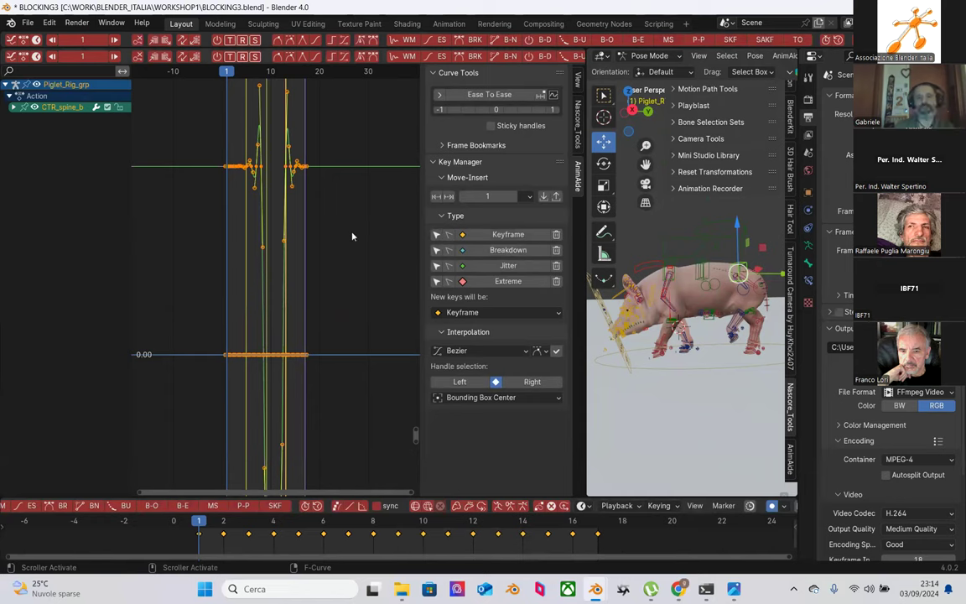
pyautogui.click(11, 108)
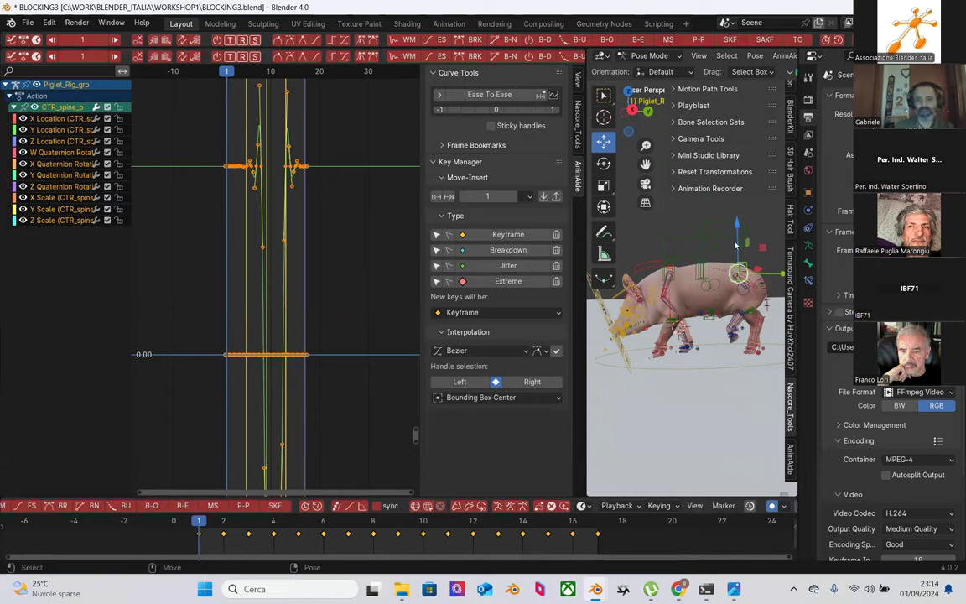
pyautogui.moveTo(587, 249); pyautogui.dragTo(389, 239)
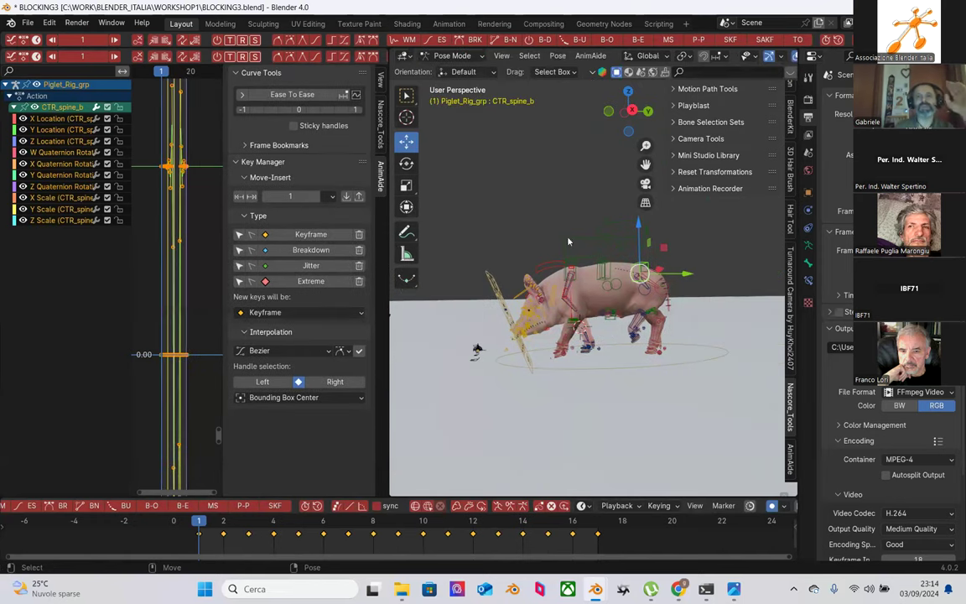
# Step: Calculate a motion path for the CTR_spine_b bone via Pose > Motion Paths
pyautogui.scroll(3, 567, 242)
pyautogui.click(501, 56)
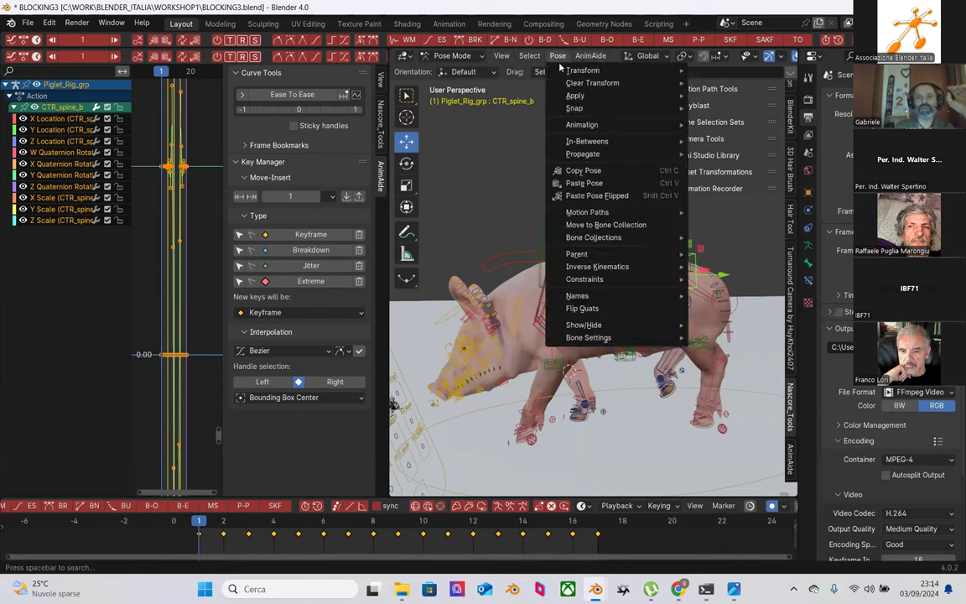
pyautogui.moveTo(604, 124)
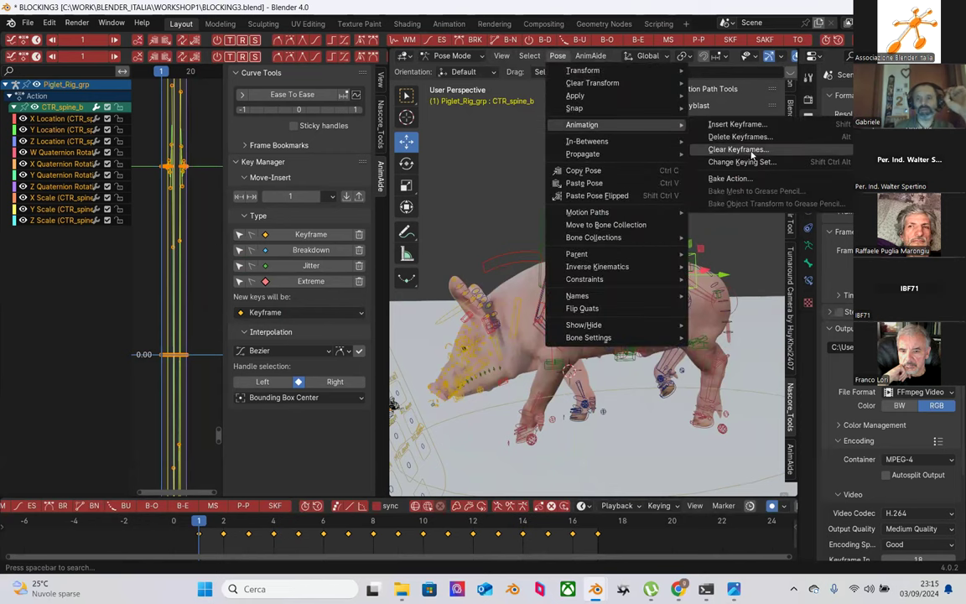
pyautogui.moveTo(609, 214)
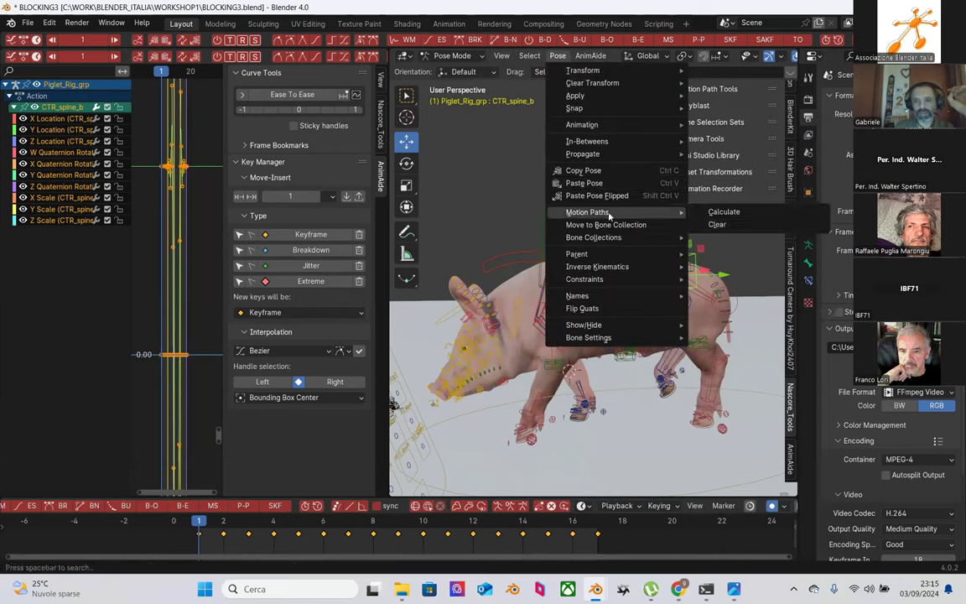
pyautogui.click(741, 213)
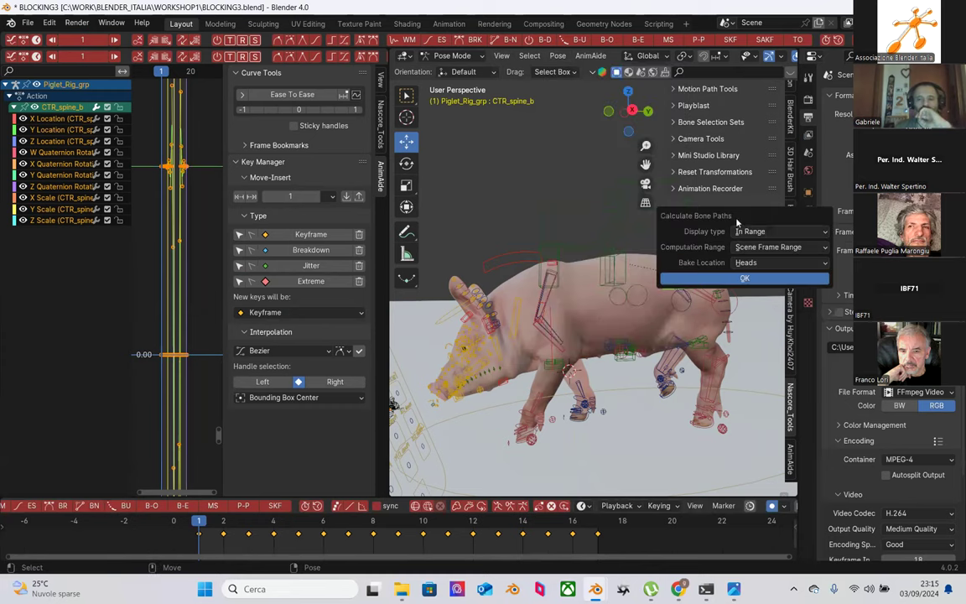
pyautogui.click(742, 278)
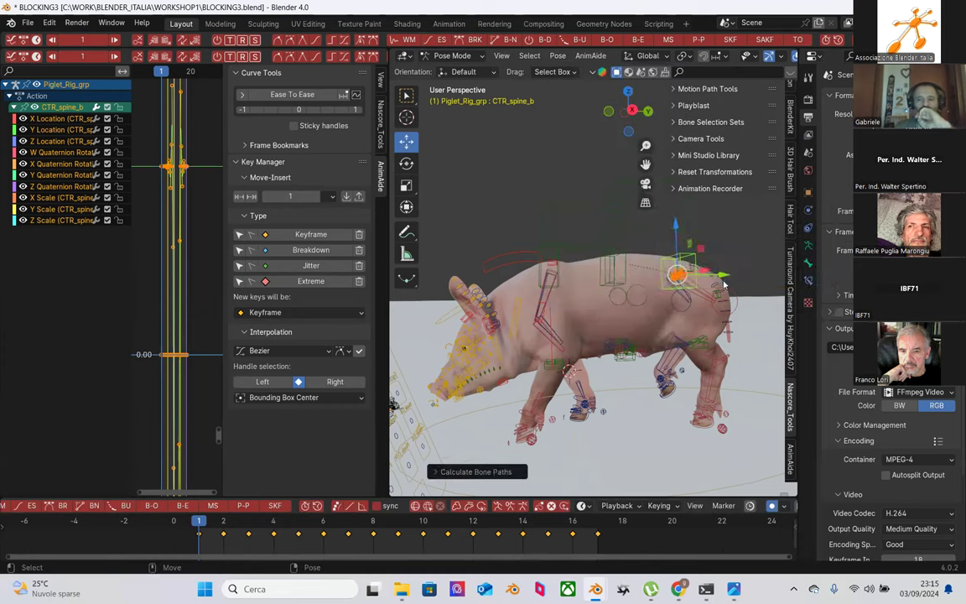
# Step: Orbit around the motion path and open the Viewport Overlays settings
pyautogui.scroll(5, 713, 284)
pyautogui.scroll(6, 587, 269)
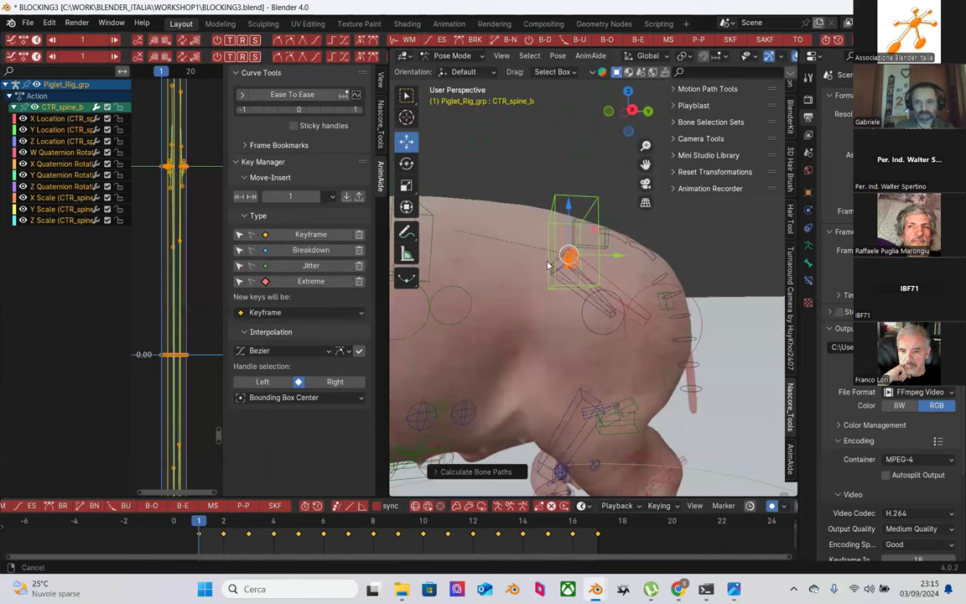
pyautogui.moveTo(570, 276)
pyautogui.mouseDown(button='middle')
pyautogui.moveTo(599, 292)
pyautogui.moveTo(576, 287)
pyautogui.moveTo(601, 272)
pyautogui.moveTo(488, 250)
pyautogui.moveTo(593, 237)
pyautogui.moveTo(524, 253)
pyautogui.moveTo(553, 243)
pyautogui.moveTo(541, 249)
pyautogui.moveTo(491, 199)
pyautogui.moveTo(562, 261)
pyautogui.moveTo(501, 249)
pyautogui.moveTo(554, 282)
pyautogui.moveTo(563, 261)
pyautogui.mouseUp(button='middle')
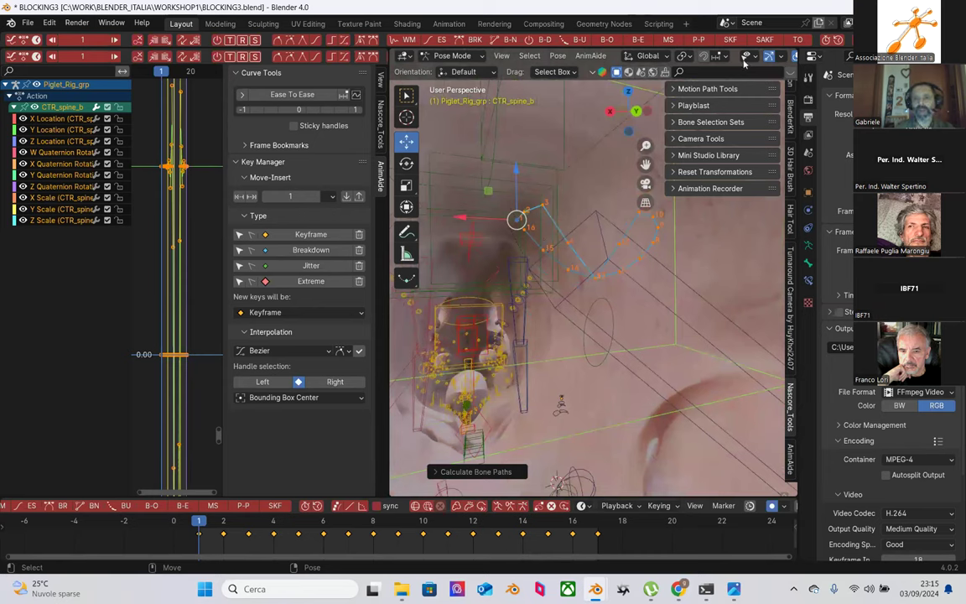
pyautogui.scroll(-3, 770, 57)
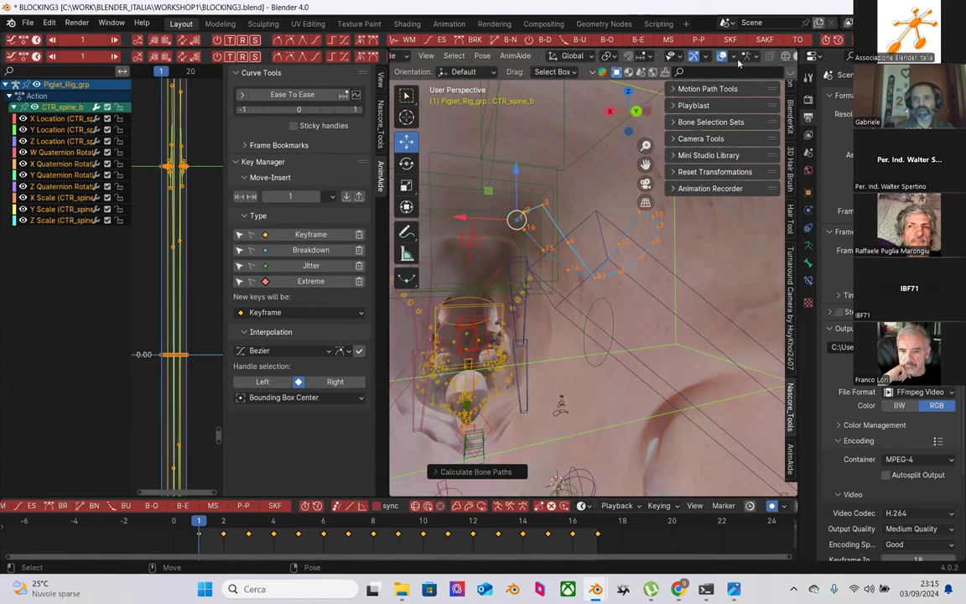
pyautogui.moveTo(621, 221); pyautogui.dragTo(482, 239, button='middle')
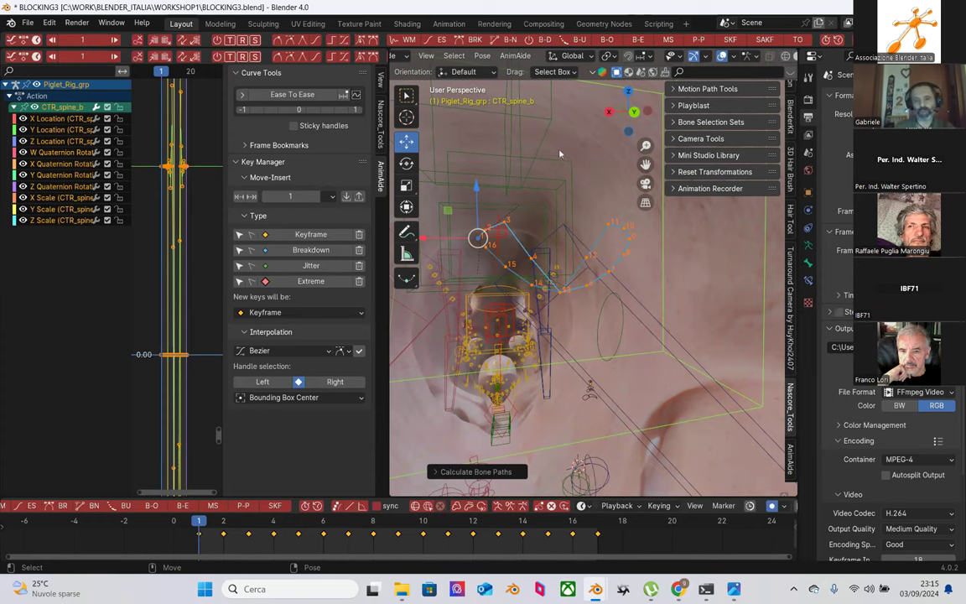
pyautogui.click(707, 56)
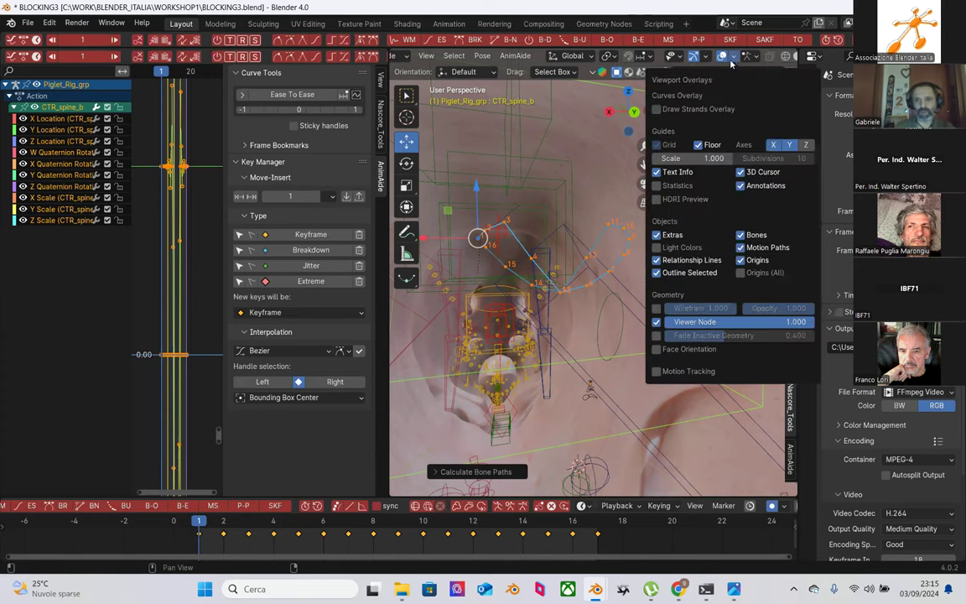
# Step: Hide the rig's bones via Viewport Overlays, orbit low over the pig, and widen the Graph Editor
pyautogui.click(732, 56)
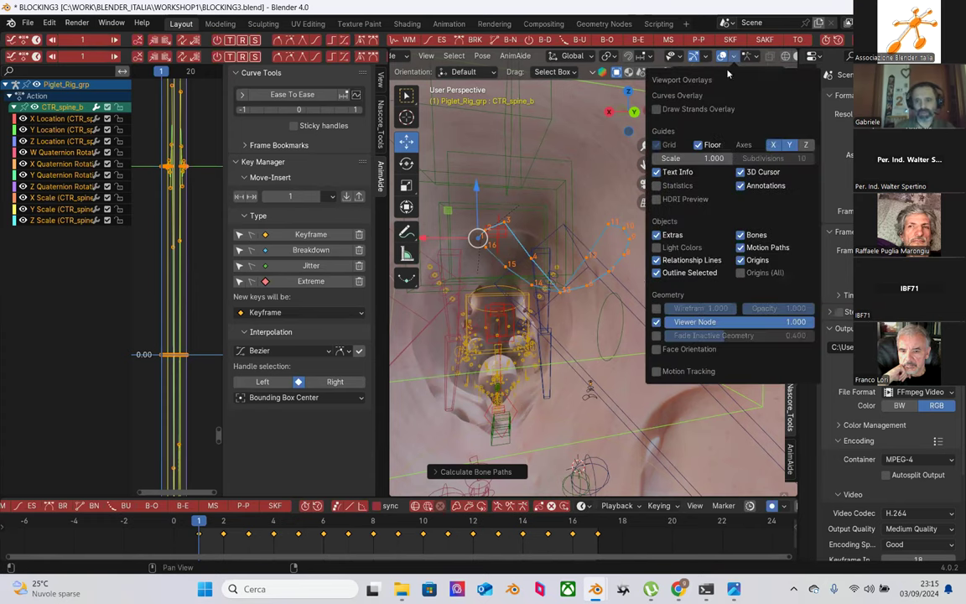
pyautogui.click(740, 235)
pyautogui.moveTo(594, 352); pyautogui.dragTo(606, 409, button='middle')
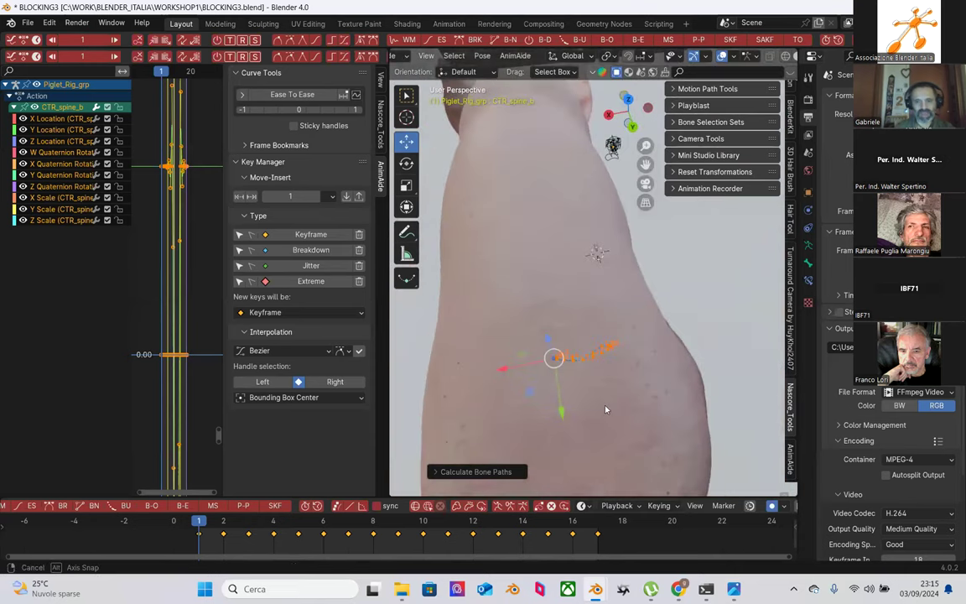
pyautogui.moveTo(474, 286); pyautogui.dragTo(616, 264, button='middle')
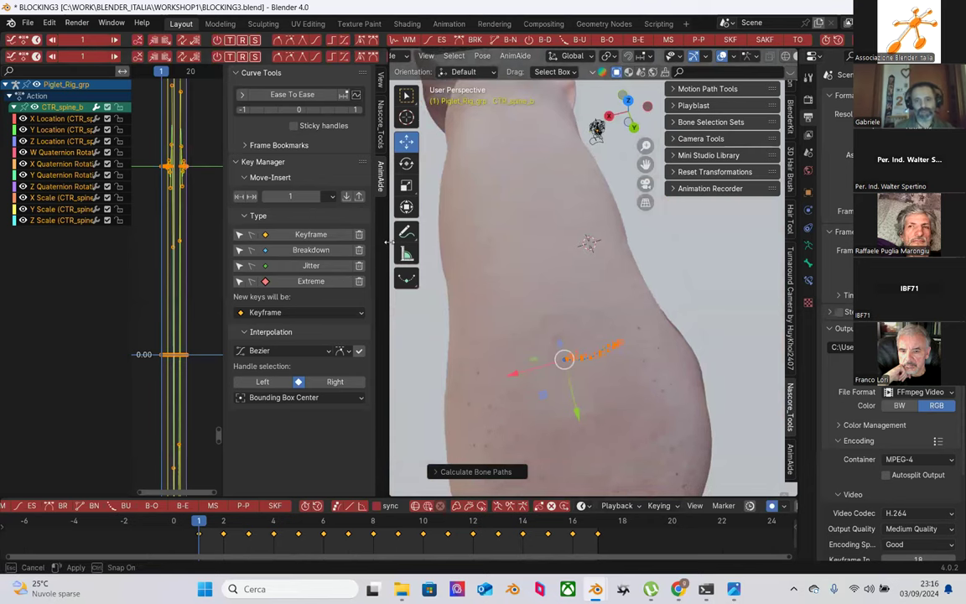
pyautogui.moveTo(386, 241); pyautogui.dragTo(557, 243)
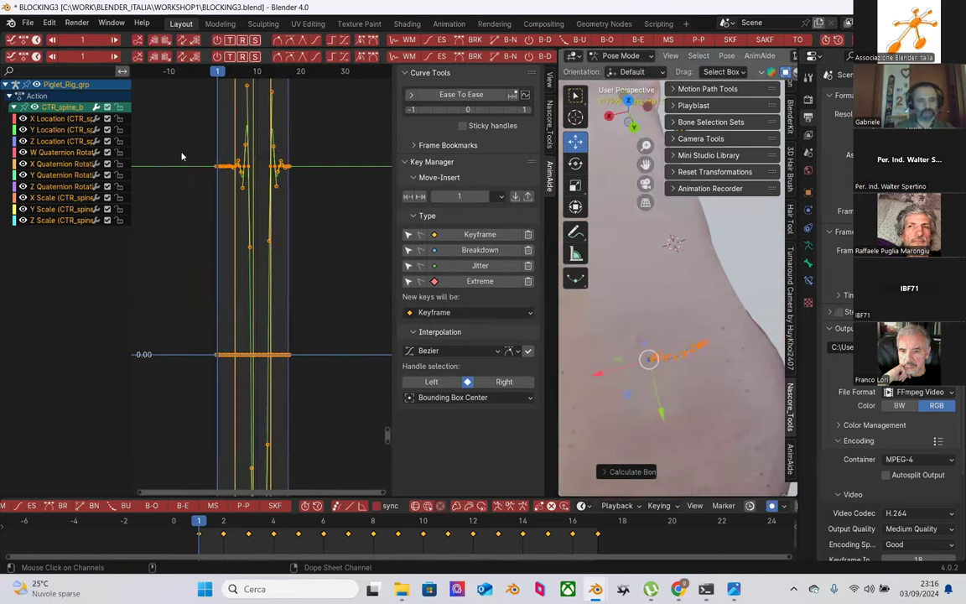
# Step: Isolate and frame CTR_spine_b's Z Location curve, then box-select all its keys
pyautogui.moveTo(589, 298); pyautogui.dragTo(680, 266, button='middle')
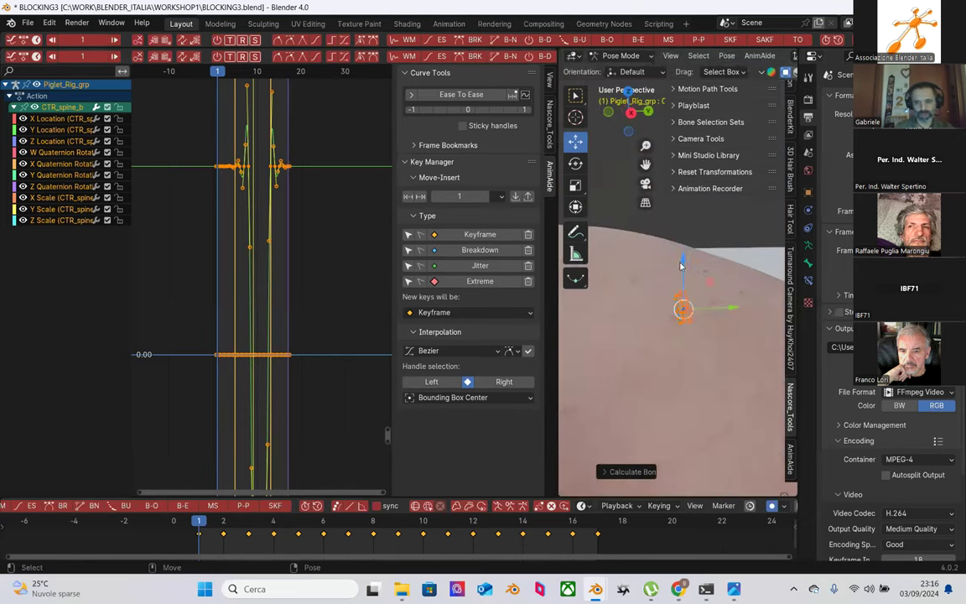
pyautogui.click(48, 143)
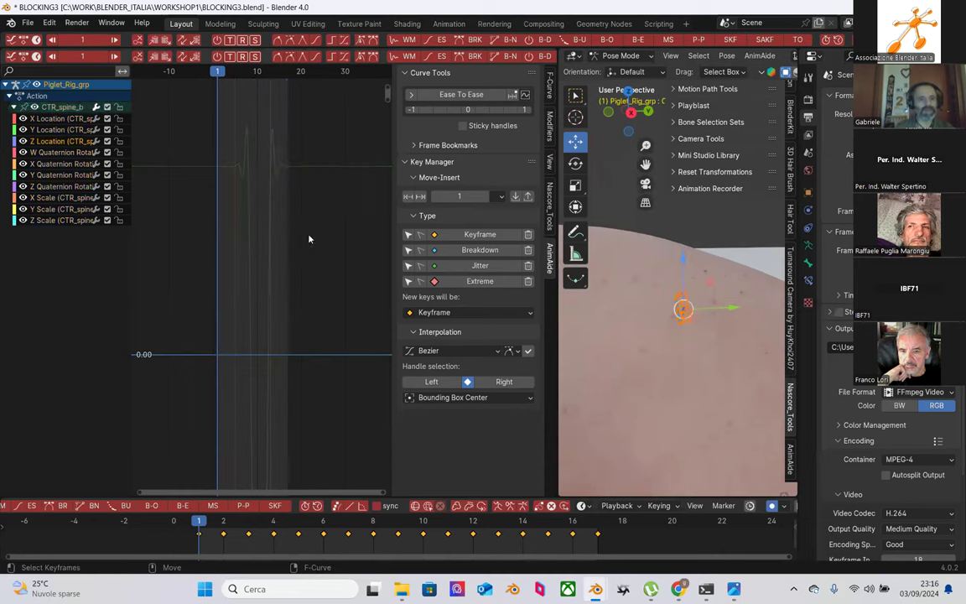
pyautogui.press('Home')
pyautogui.scroll(-2, 257, 254)
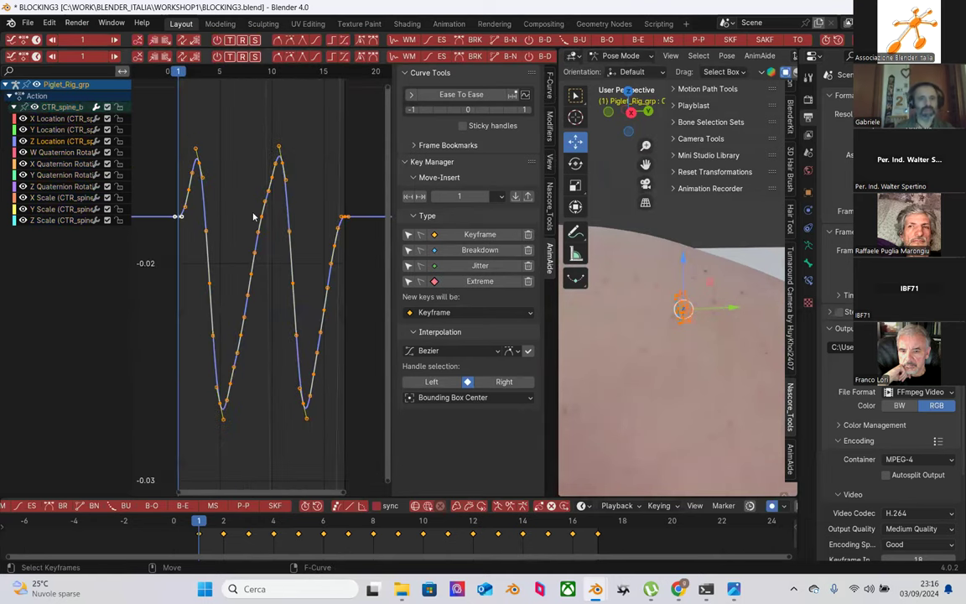
pyautogui.moveTo(176, 124); pyautogui.dragTo(369, 413)
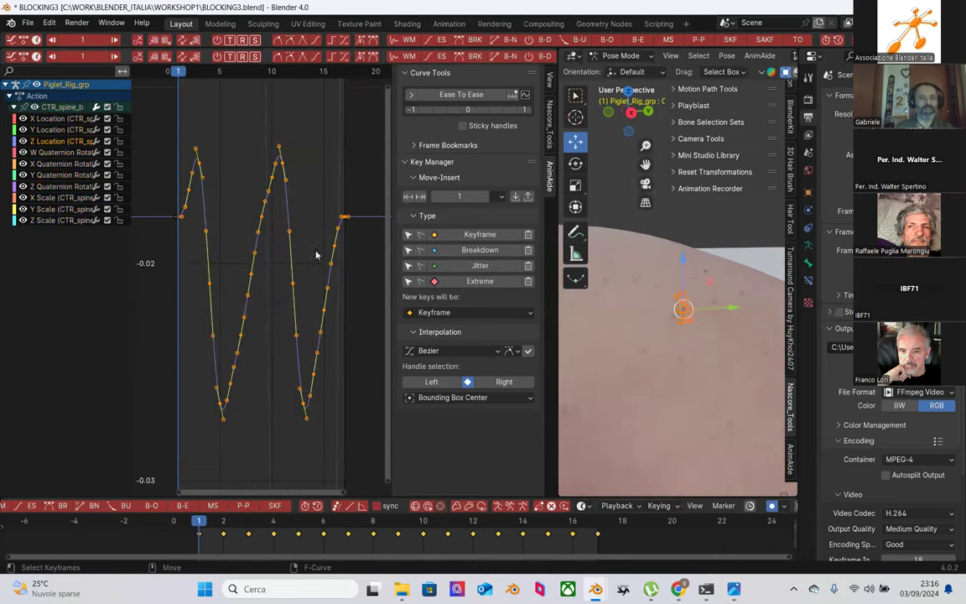
# Step: Flatten the curve's peaks and troughs with AnimAide, then reselect the keyframes
pyautogui.click(288, 43)
pyautogui.click(246, 144)
pyautogui.moveTo(183, 113); pyautogui.dragTo(299, 345)
pyautogui.moveTo(153, 140); pyautogui.dragTo(371, 434)
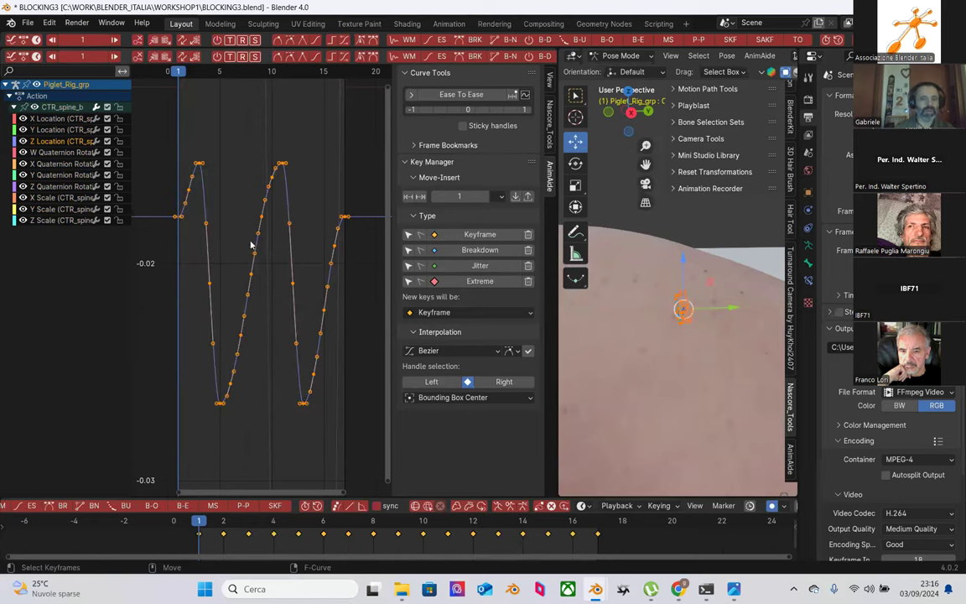
# Step: Set the Z Location keys to Sinusoidal interpolation
pyautogui.rightClick(195, 539)
pyautogui.moveTo(194, 450)
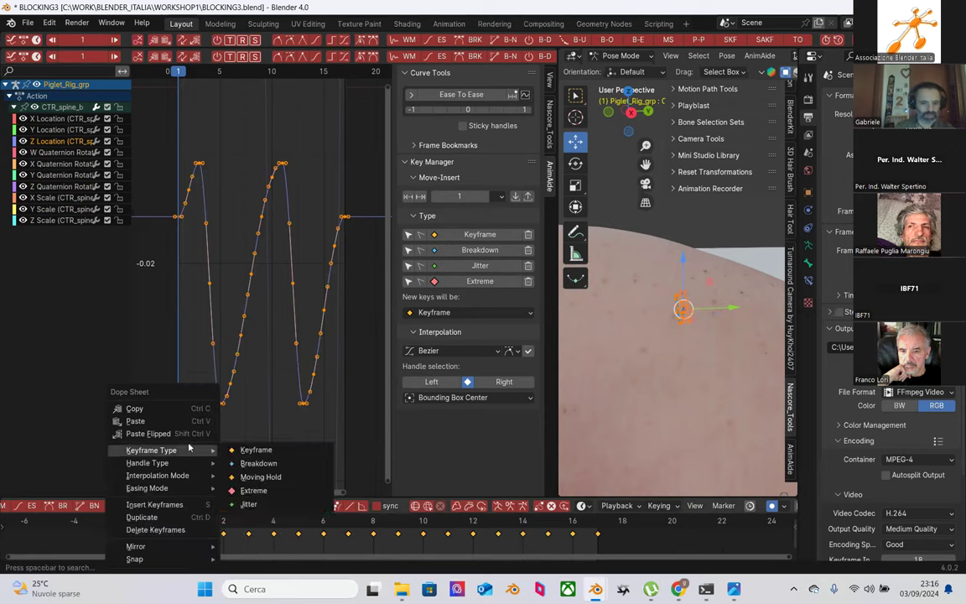
pyautogui.moveTo(180, 478)
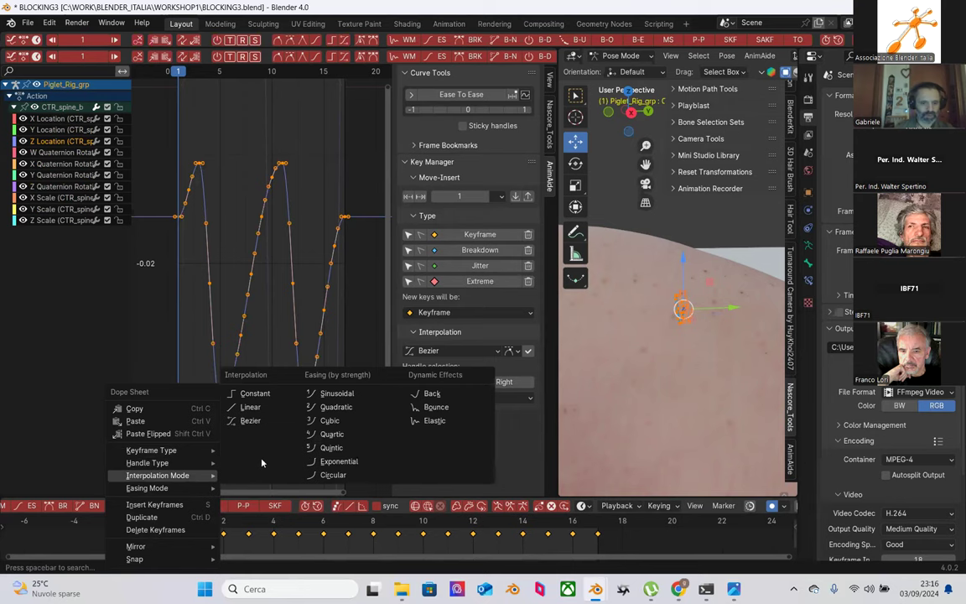
pyautogui.click(336, 394)
# Step: Reselect all keyframes and switch them to Exponential easing
pyautogui.moveTo(183, 543); pyautogui.dragTo(550, 530)
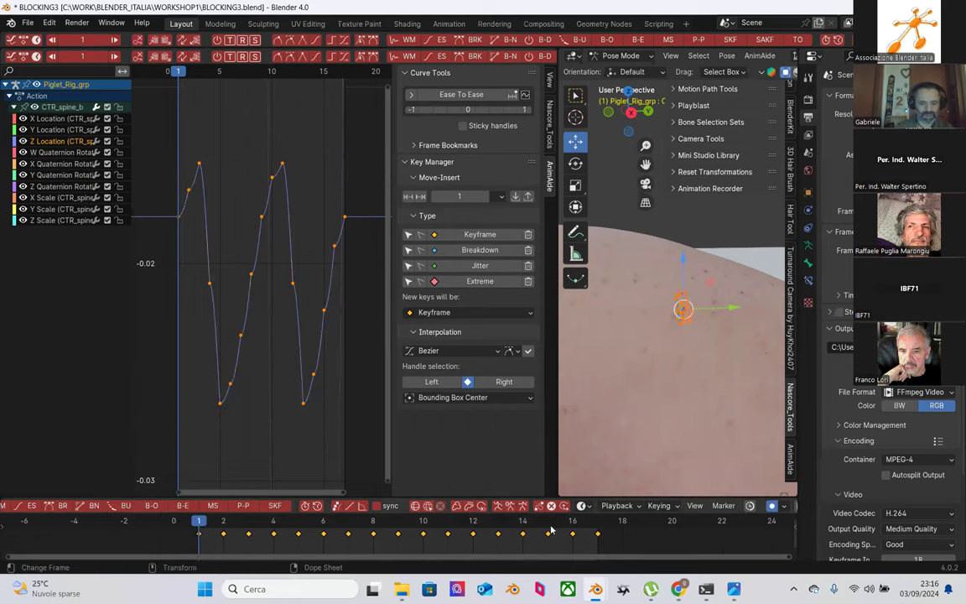
pyautogui.rightClick(201, 536)
pyautogui.moveTo(197, 475)
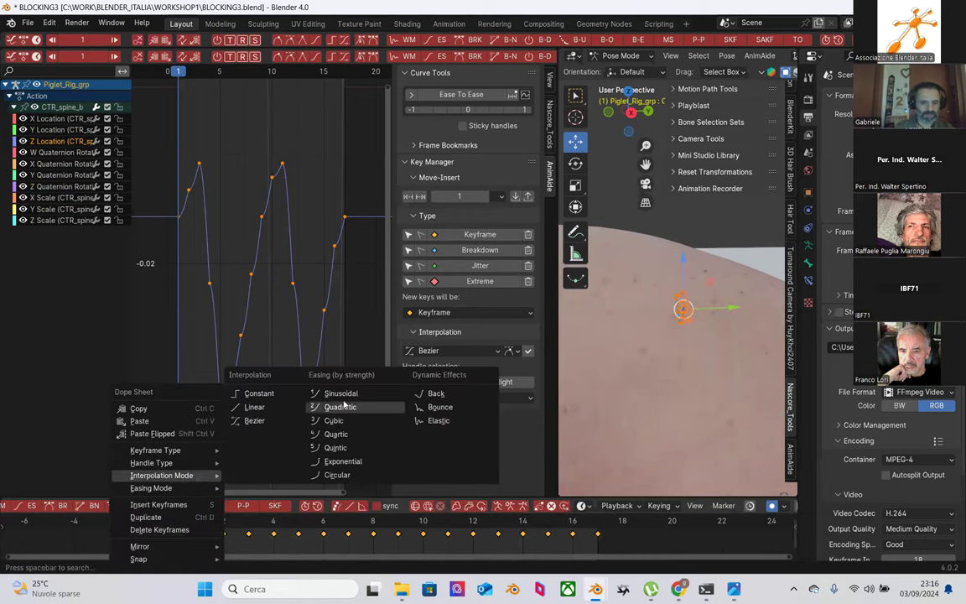
pyautogui.click(342, 472)
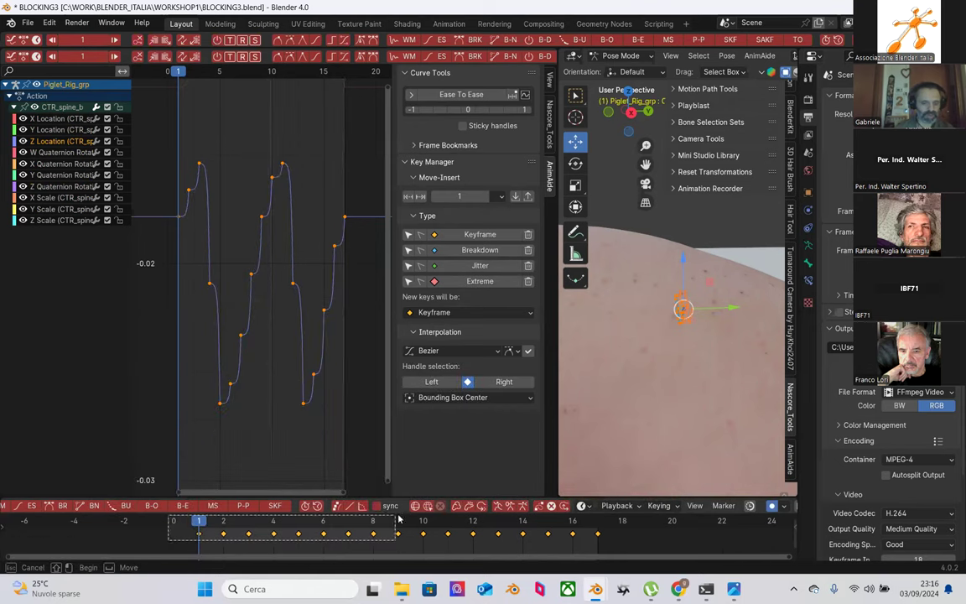
# Step: Set the Z Location keys back to Bezier interpolation
pyautogui.rightClick(202, 537)
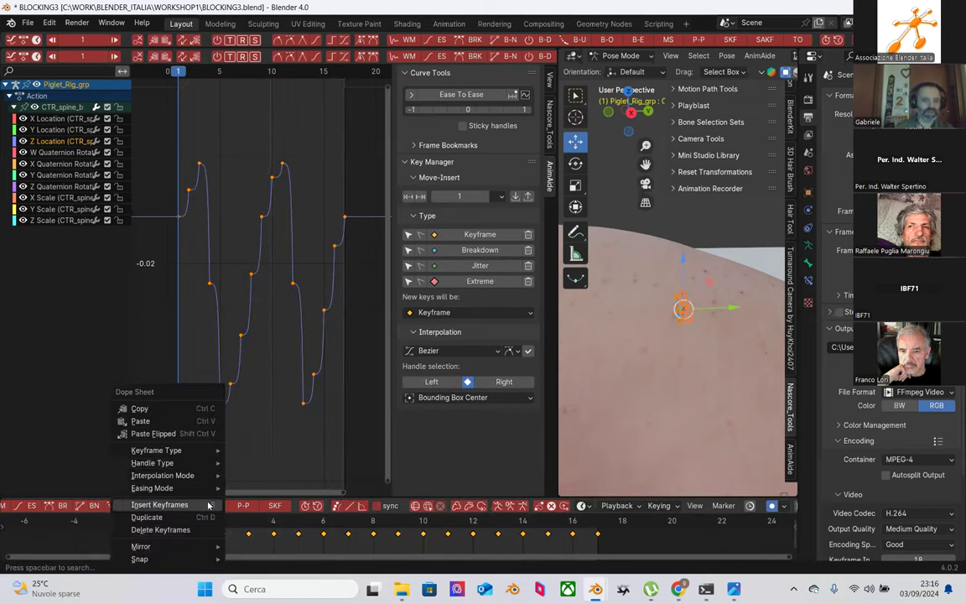
pyautogui.moveTo(176, 475)
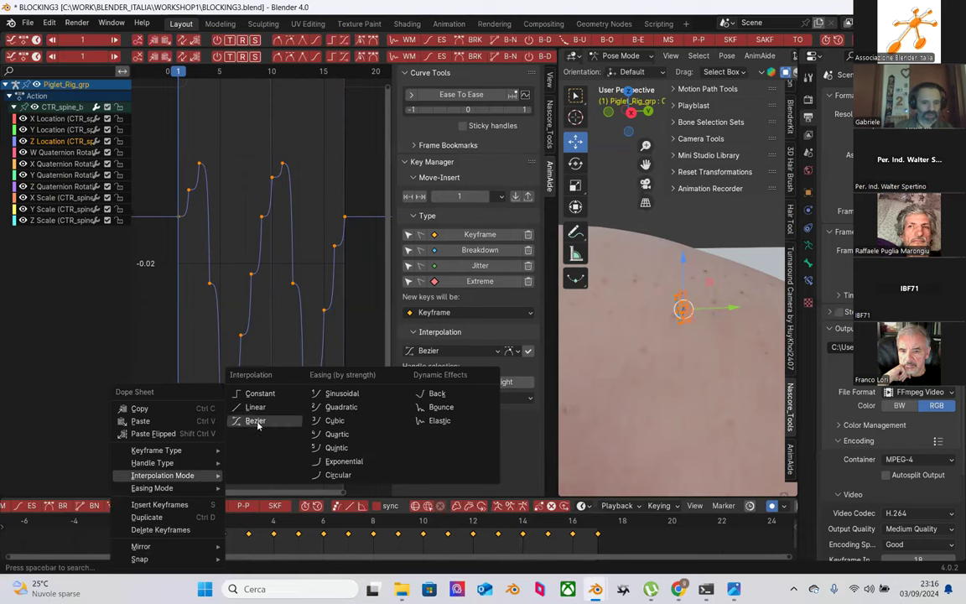
pyautogui.click(256, 421)
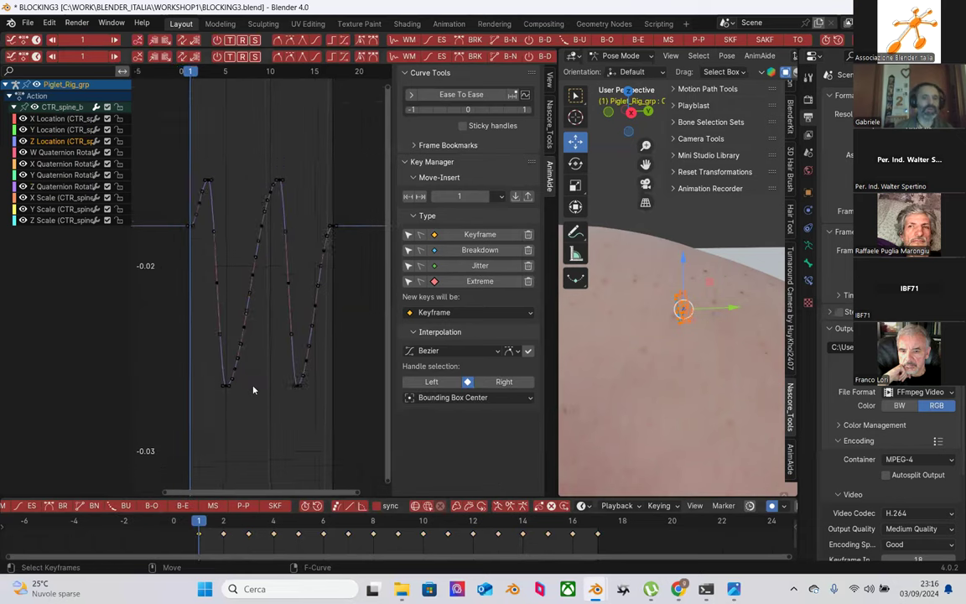
# Step: Zoom in on the Z Location curve and raise its first keyframe slightly
pyautogui.keyDown('ctrl'); pyautogui.moveTo(244, 394); pyautogui.dragTo(335, 400, button='middle'); pyautogui.keyUp('ctrl')
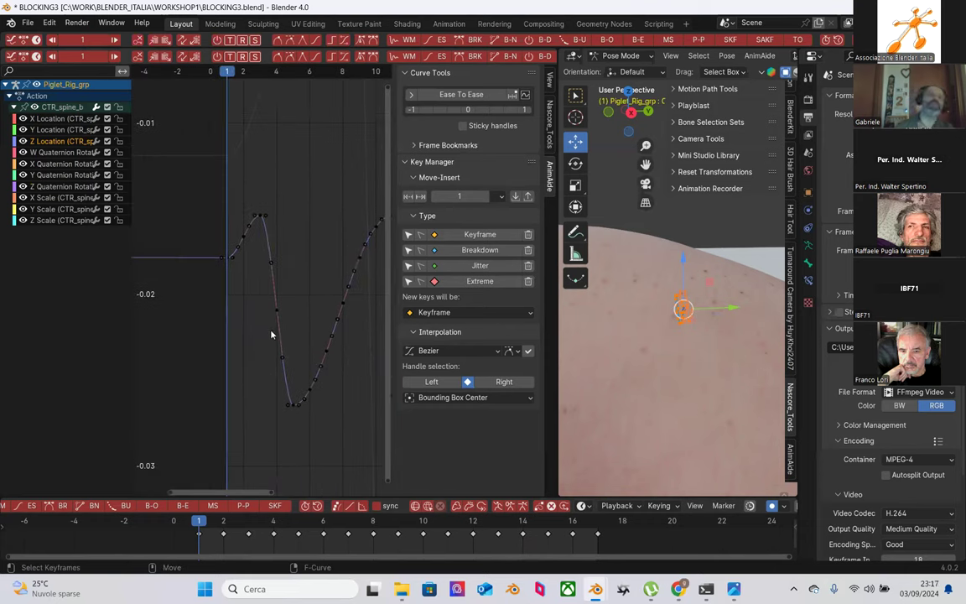
pyautogui.scroll(2, 232, 227)
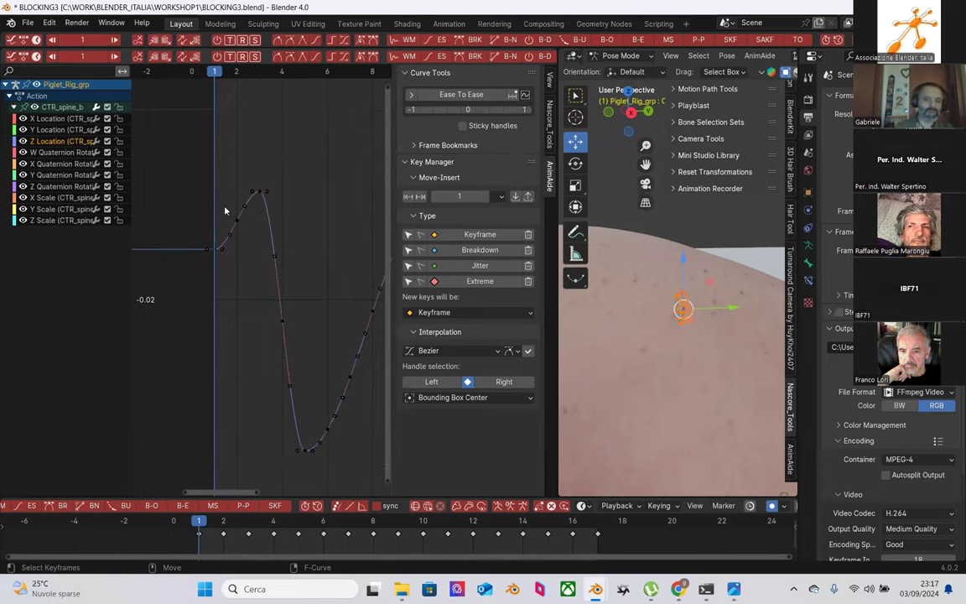
pyautogui.click(223, 246)
pyautogui.moveTo(223, 246); pyautogui.dragTo(229, 212)
pyautogui.click(230, 212)
# Step: Ease the rising keys into the first peak with AnimAide Ease at about 19%
pyautogui.click(276, 253)
pyautogui.moveTo(219, 194); pyautogui.dragTo(258, 263)
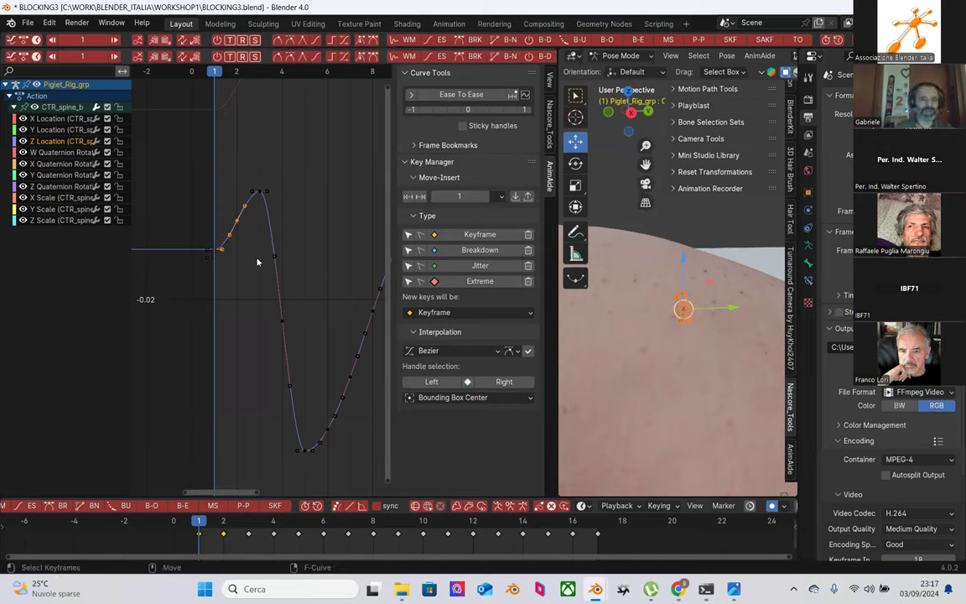
pyautogui.click(442, 41)
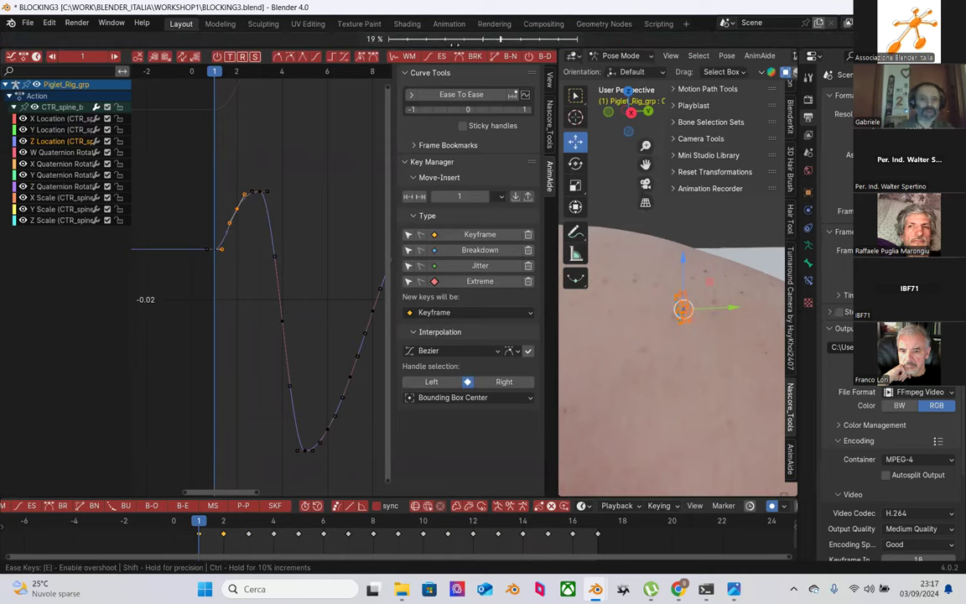
pyautogui.click(448, 38)
pyautogui.moveTo(239, 243); pyautogui.dragTo(223, 256)
# Step: Move the first Z Location key down below the flat lead-in line
pyautogui.press('g')
pyautogui.click(234, 225)
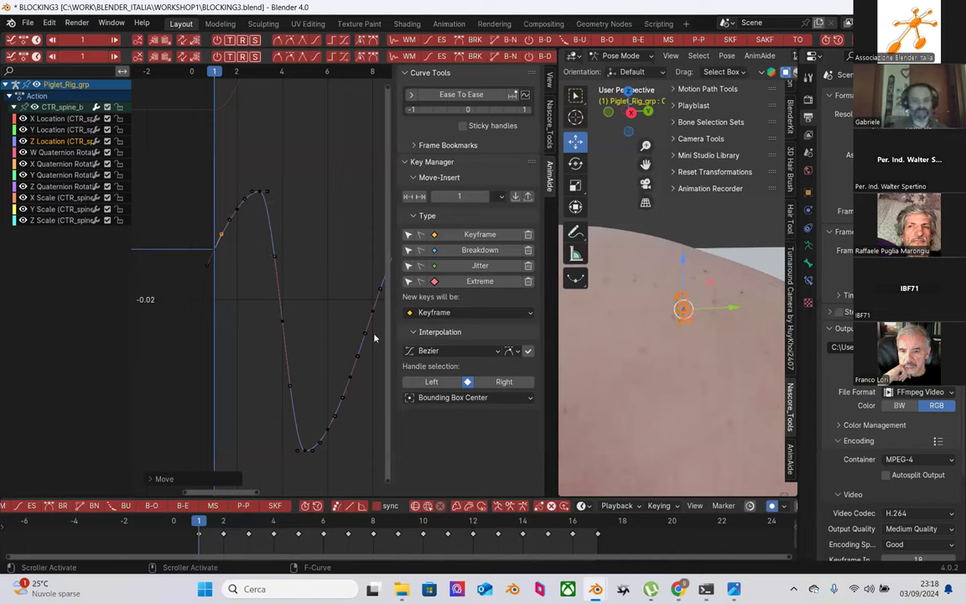
# Step: Apply AnimAide Ease to two keys on the falling stretch of the curve
pyautogui.click(249, 265)
pyautogui.moveTo(263, 228); pyautogui.dragTo(313, 346)
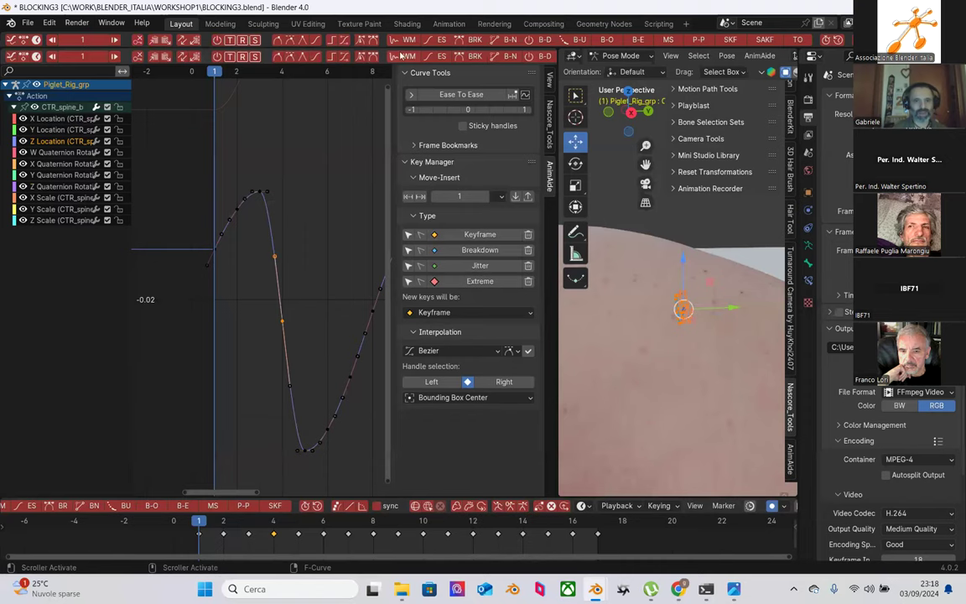
pyautogui.click(442, 39)
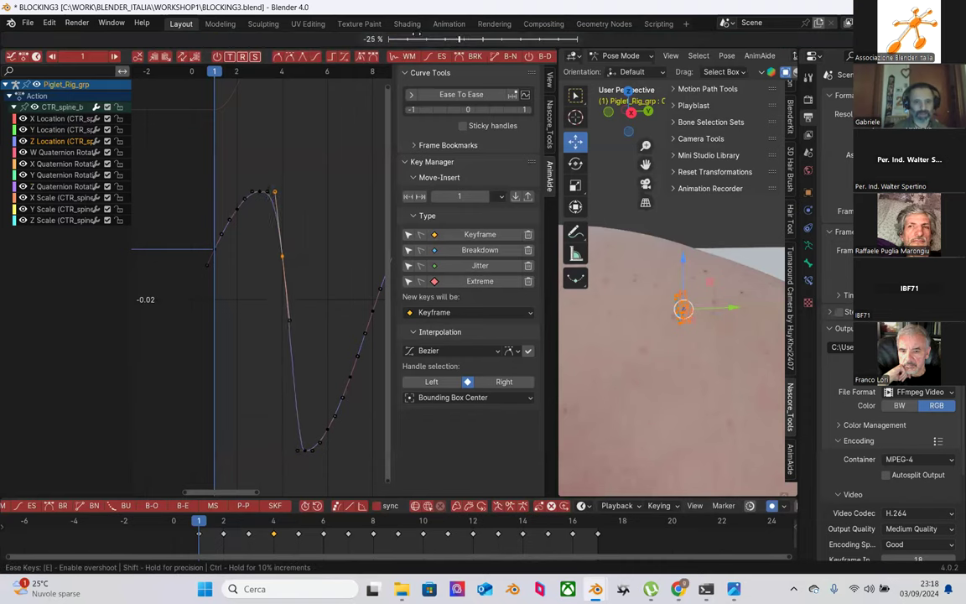
pyautogui.click(288, 275)
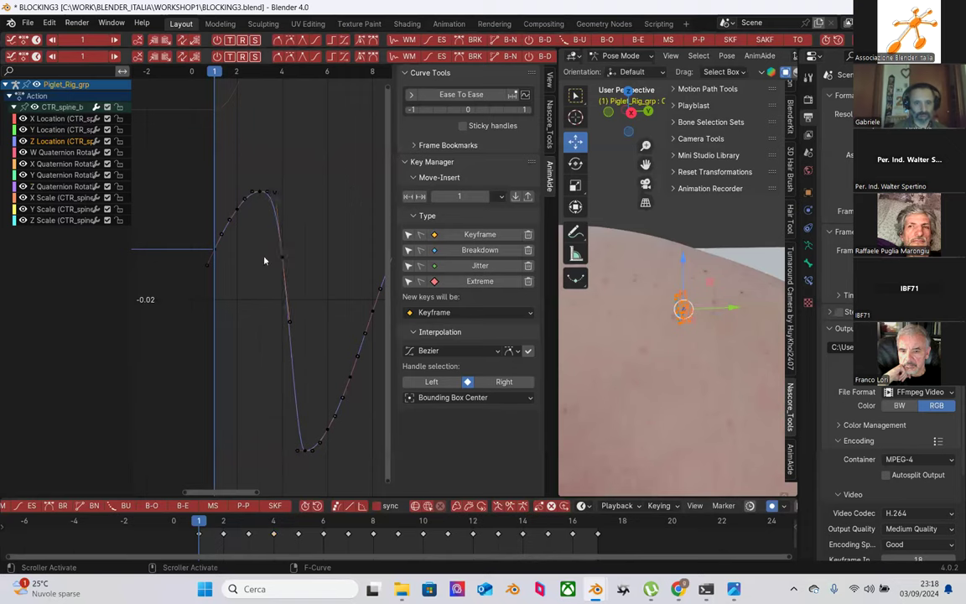
# Step: Apply AnimAide Ease To Ease to the selected falling keys
pyautogui.moveTo(265, 246); pyautogui.dragTo(315, 384)
pyautogui.moveTo(256, 242); pyautogui.dragTo(314, 403)
pyautogui.click(445, 95)
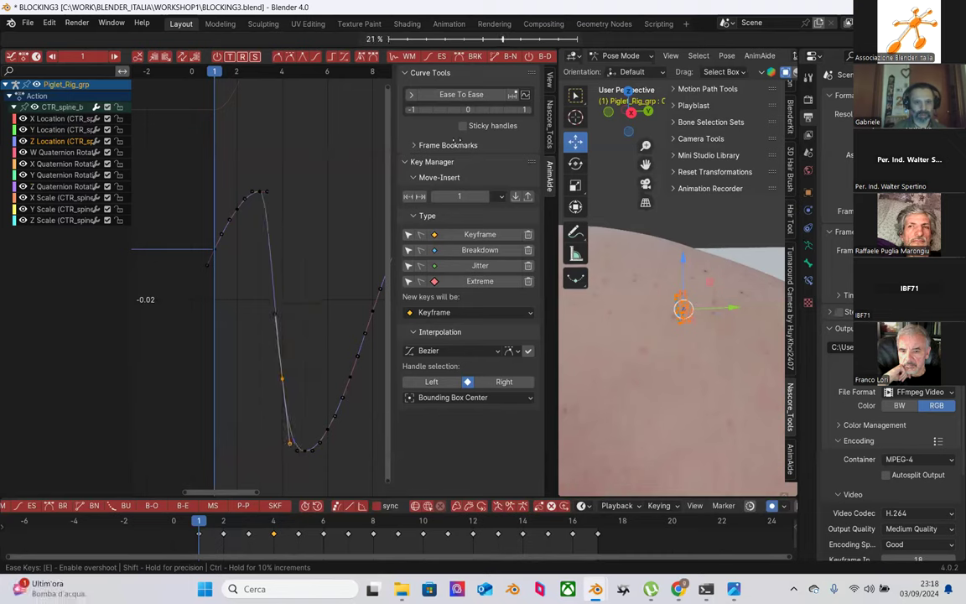
pyautogui.click(457, 144)
# Step: Select the peak and mid-drop keys, then scrub to frame 6 to check the pig
pyautogui.click(260, 192)
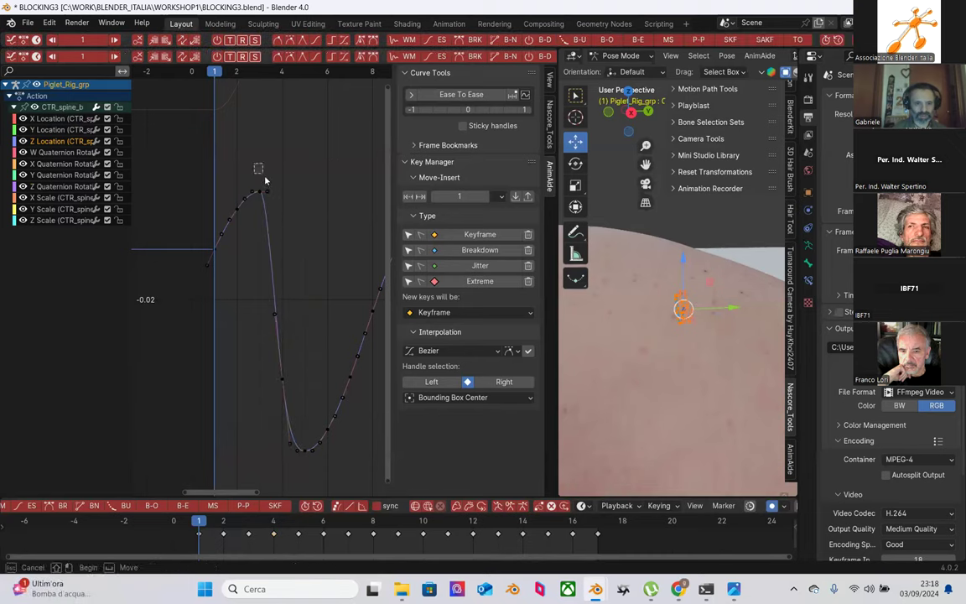
pyautogui.moveTo(260, 283); pyautogui.dragTo(303, 394)
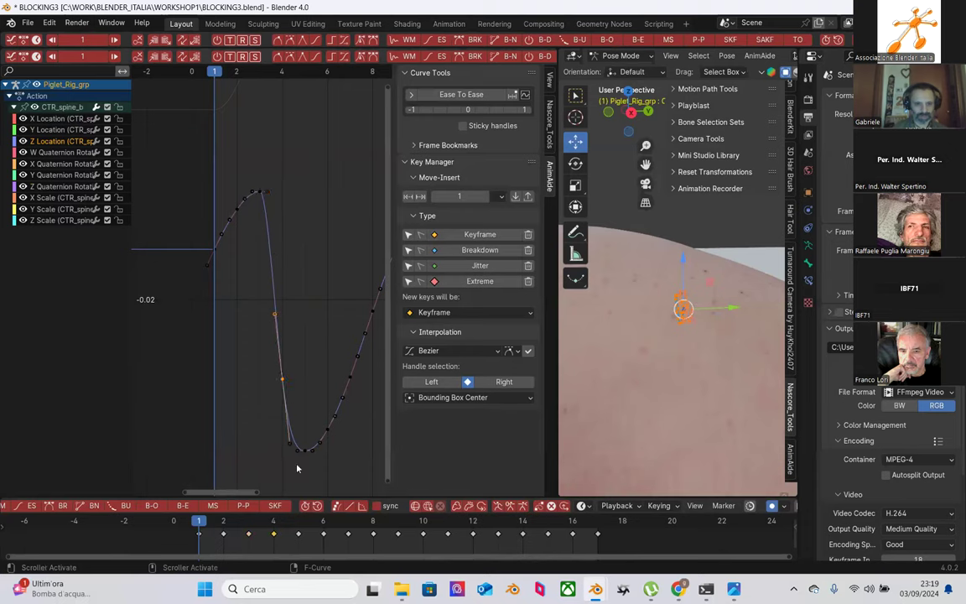
pyautogui.click(228, 524)
pyautogui.moveTo(228, 524); pyautogui.dragTo(297, 522)
pyautogui.scroll(-4, 650, 372)
pyautogui.moveTo(225, 521); pyautogui.dragTo(327, 534)
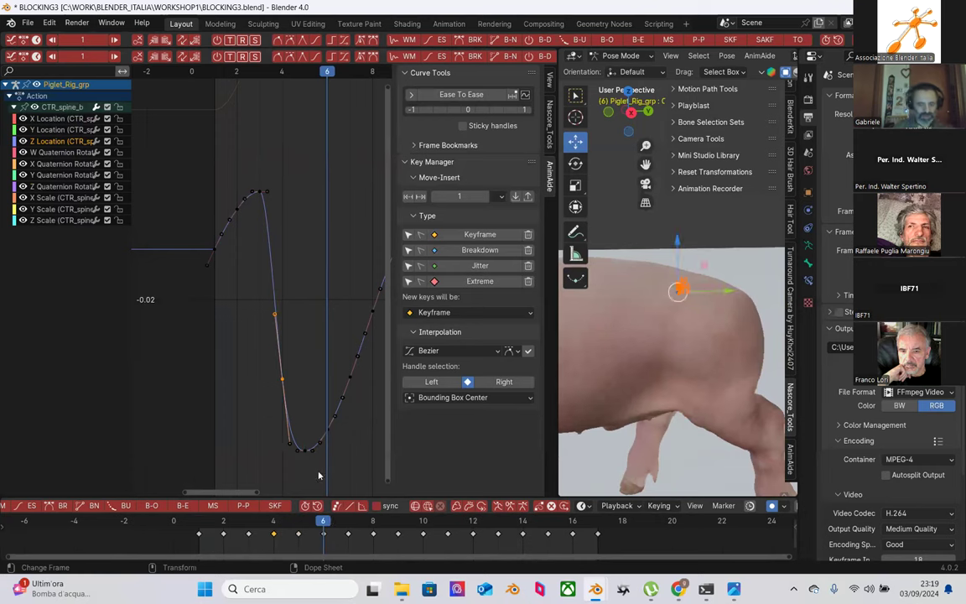
# Step: Ease the keys near the curve's lowest point with AnimAide Ease
pyautogui.moveTo(309, 377)
pyautogui.mouseDown(button='middle')
pyautogui.moveTo(244, 370)
pyautogui.moveTo(220, 355)
pyautogui.mouseUp(button='middle')
pyautogui.moveTo(294, 319)
pyautogui.mouseDown()
pyautogui.moveTo(265, 349)
pyautogui.moveTo(230, 429)
pyautogui.moveTo(236, 437)
pyautogui.mouseUp()
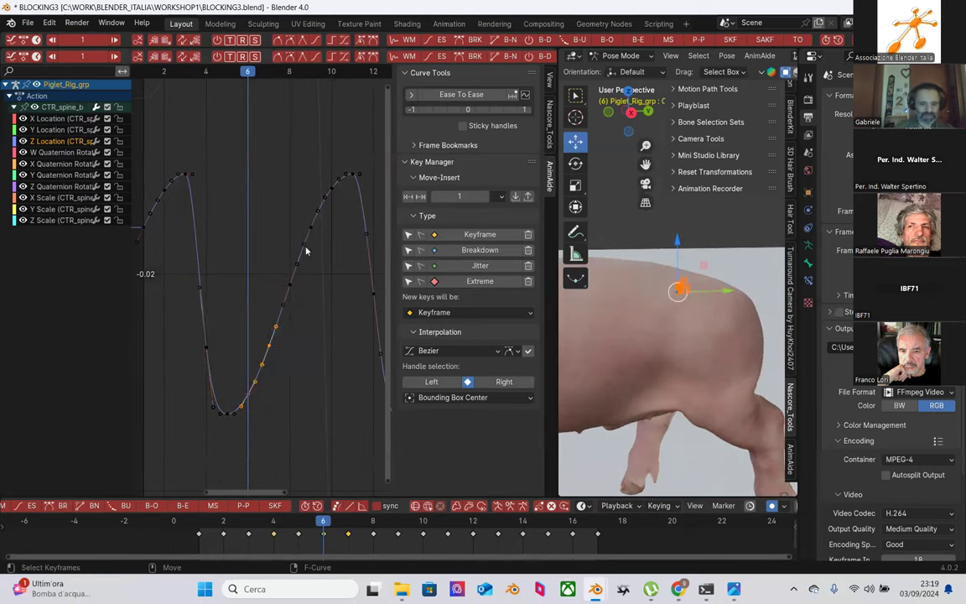
pyautogui.click(436, 41)
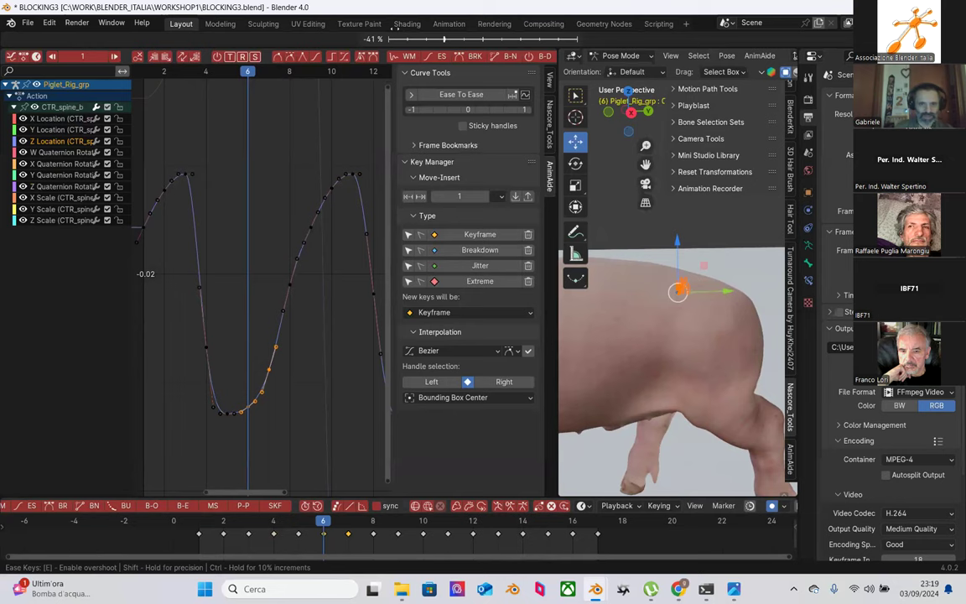
pyautogui.click(320, 127)
# Step: Ease the keys along the rising slope and play back briefly to check
pyautogui.moveTo(244, 144); pyautogui.dragTo(350, 312)
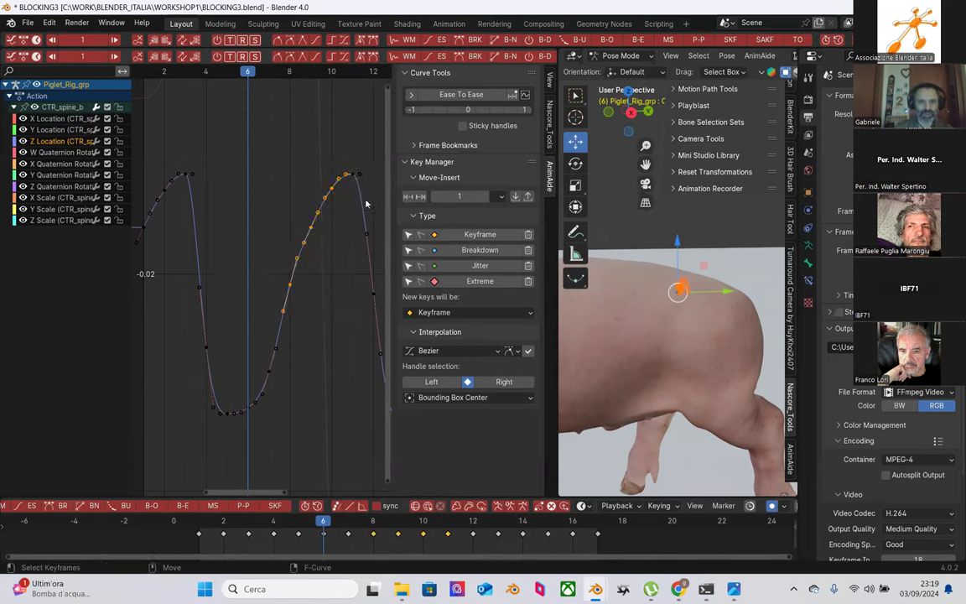
pyautogui.click(396, 40)
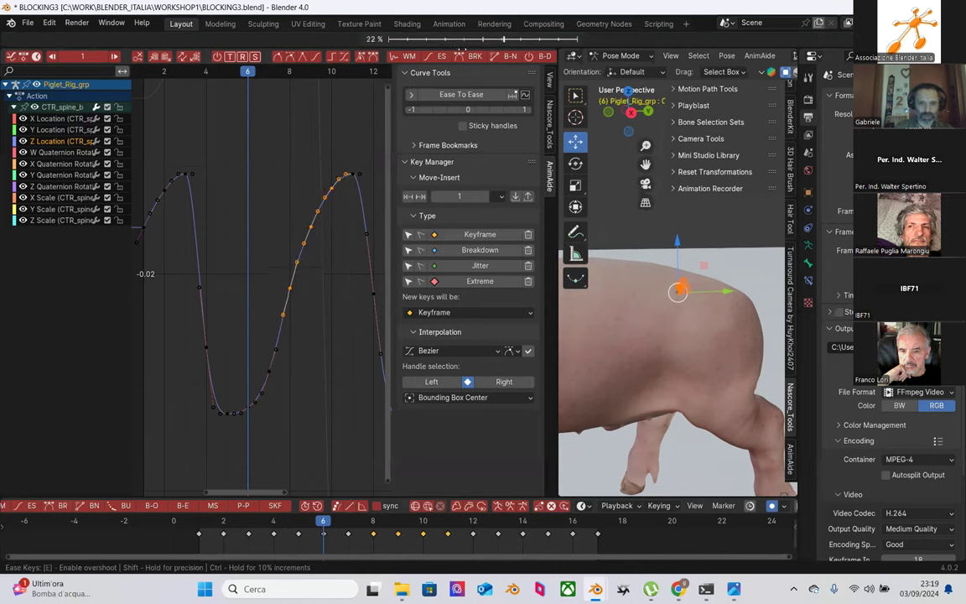
pyautogui.click(474, 36)
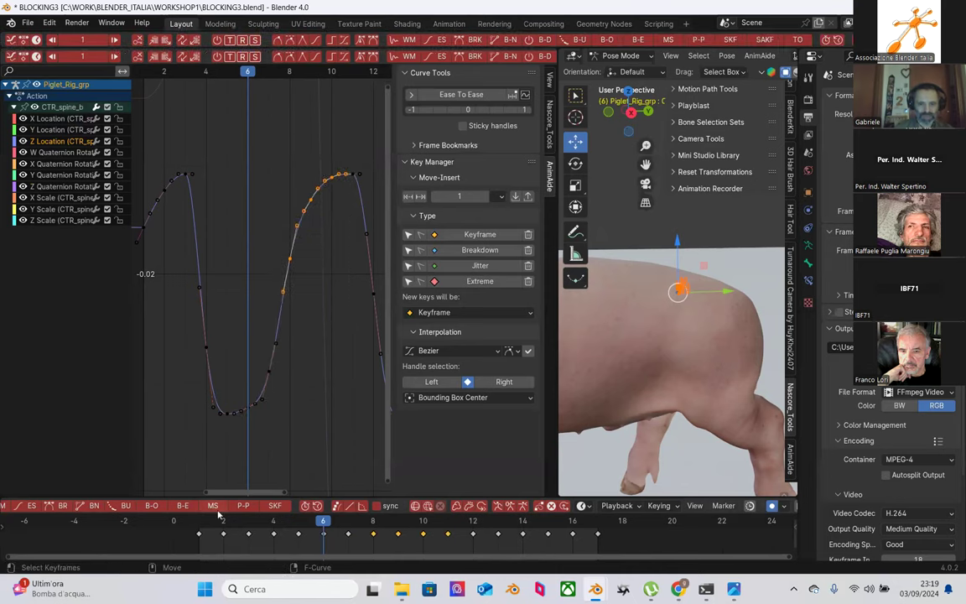
pyautogui.press('space')
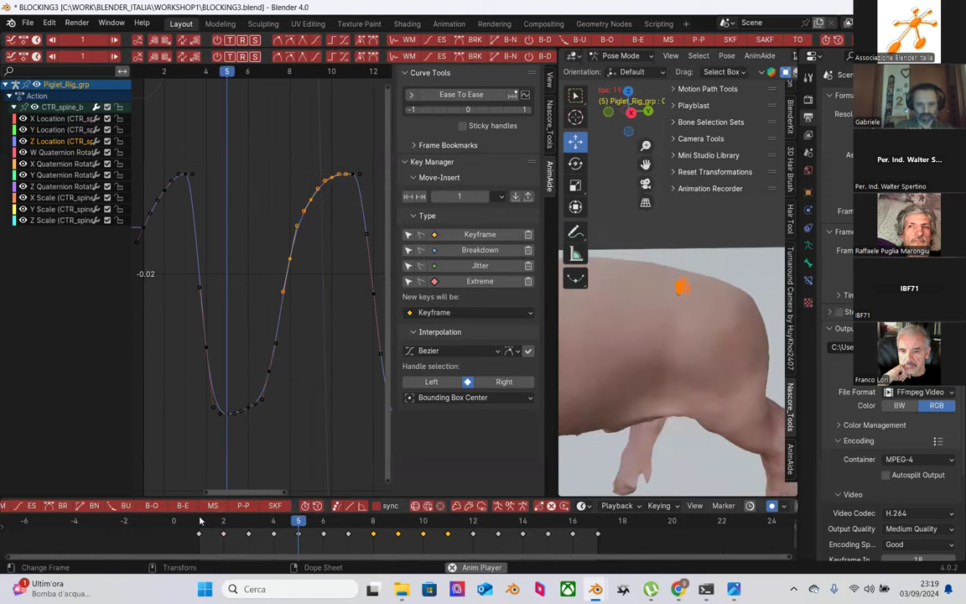
pyautogui.press('space')
# Step: At frame 13, ease the four keys on the falling segment
pyautogui.moveTo(312, 526); pyautogui.dragTo(498, 527)
pyautogui.moveTo(370, 393); pyautogui.dragTo(214, 243, button='middle')
pyautogui.moveTo(254, 203); pyautogui.dragTo(303, 388)
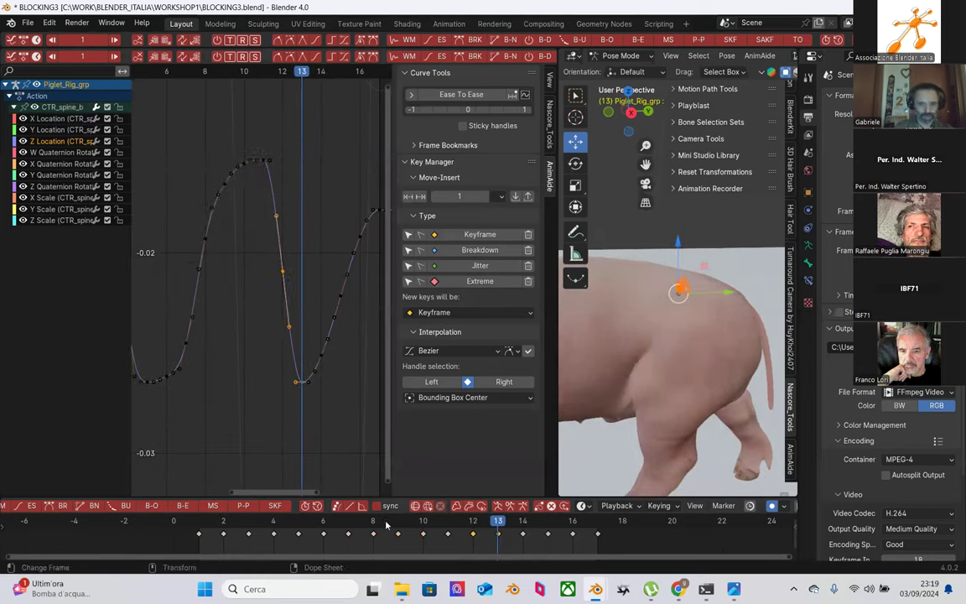
pyautogui.moveTo(252, 196); pyautogui.dragTo(303, 339)
pyautogui.click(435, 44)
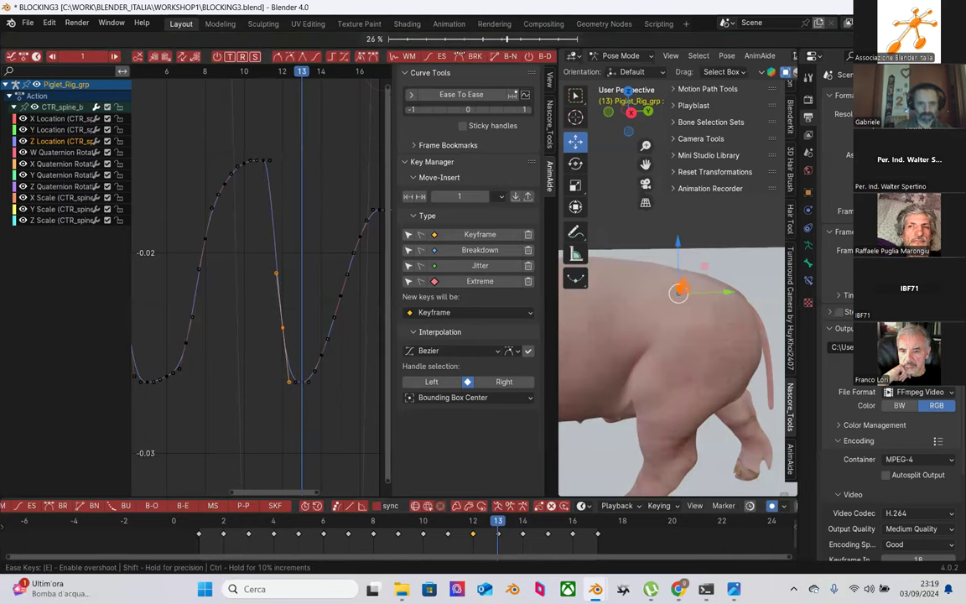
pyautogui.click(474, 58)
# Step: Back at frame 7, ease the trough keys between frames 6 and 8
pyautogui.scroll(-2, 327, 369)
pyautogui.moveTo(395, 528); pyautogui.dragTo(312, 533)
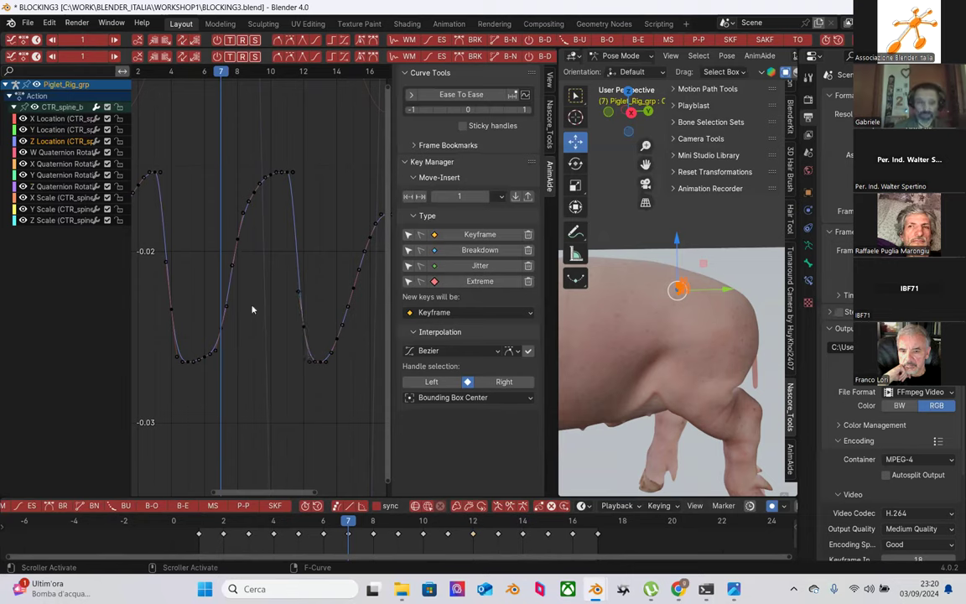
pyautogui.moveTo(249, 250); pyautogui.dragTo(198, 380)
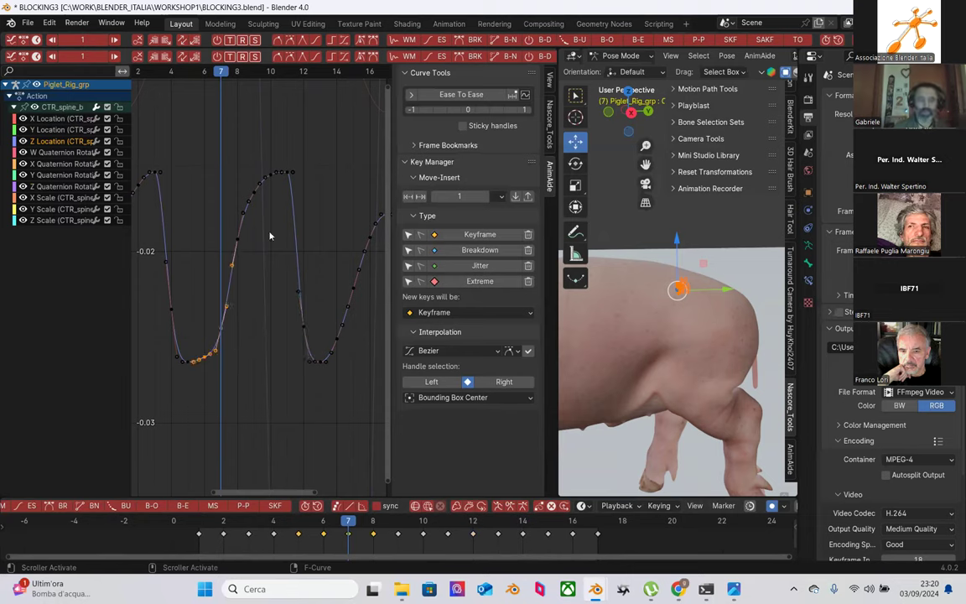
pyautogui.click(439, 40)
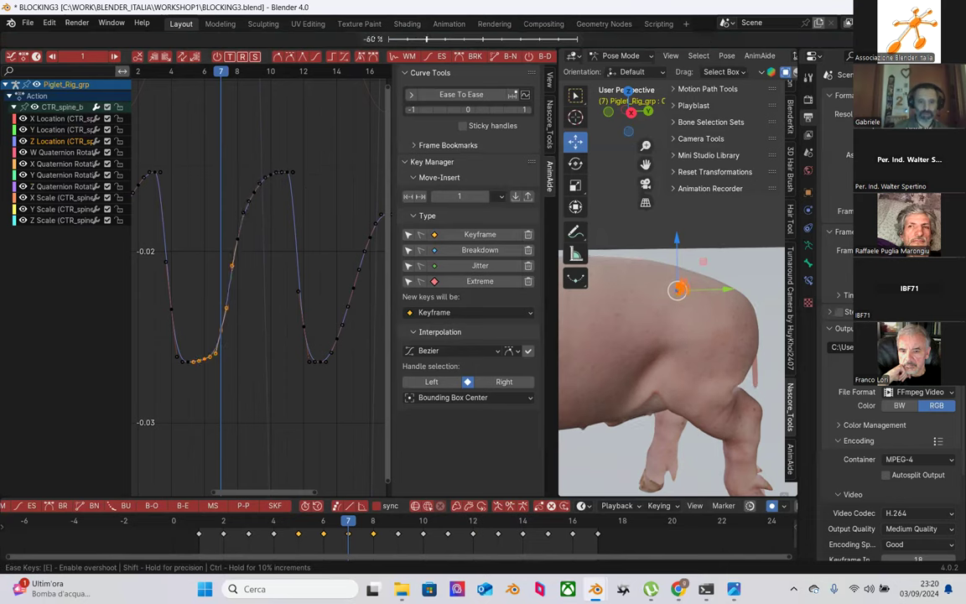
pyautogui.moveTo(379, 36)
pyautogui.click(381, 31)
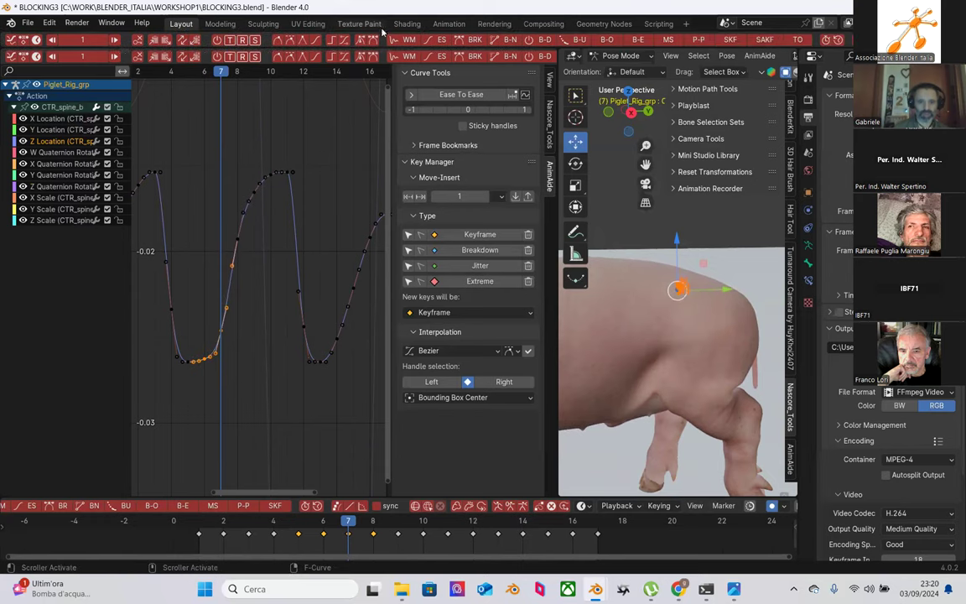
# Step: Zoom out and ease the keys on the final rising slope after the second peak
pyautogui.click(210, 341)
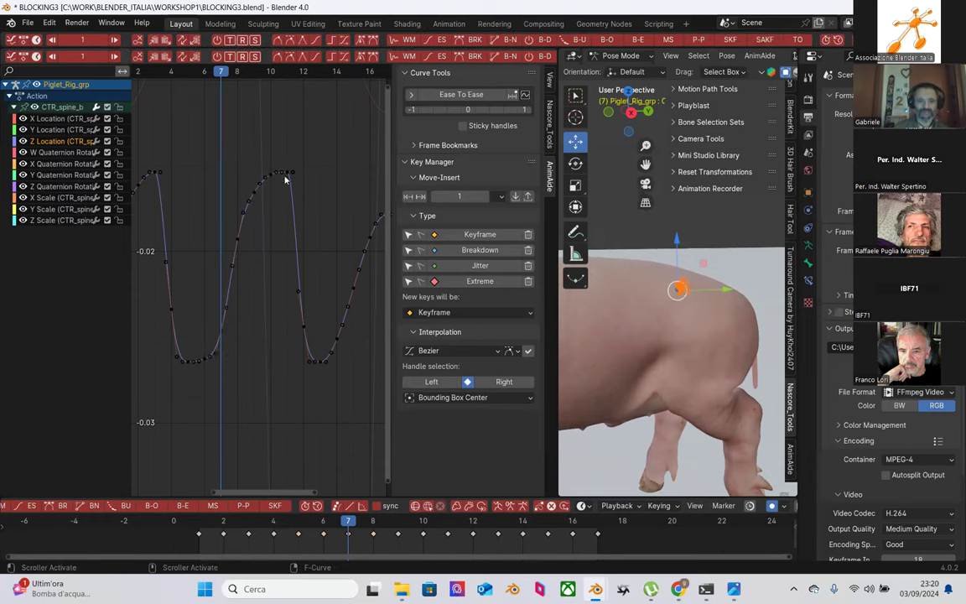
pyautogui.moveTo(279, 145); pyautogui.dragTo(316, 271)
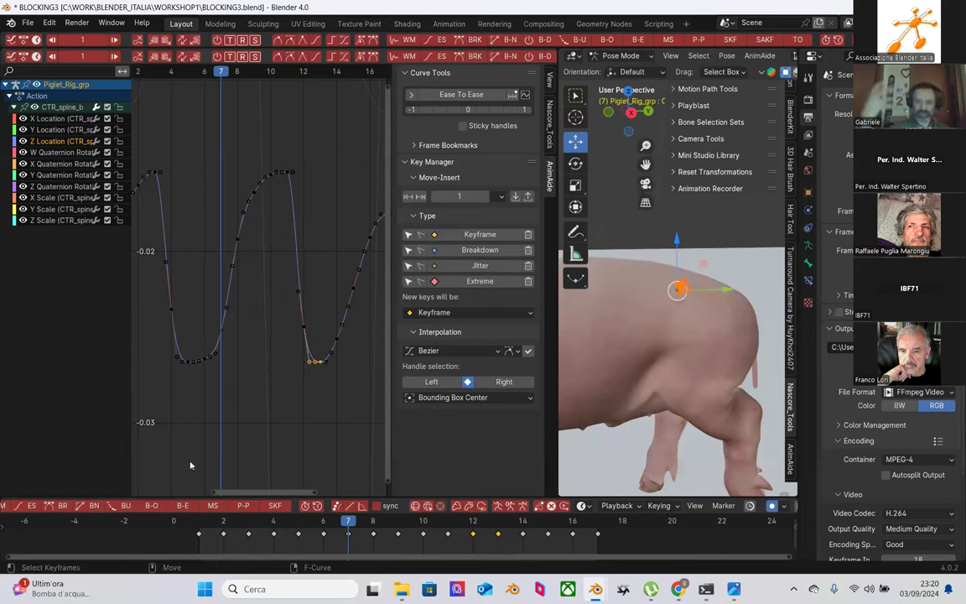
pyautogui.moveTo(141, 401); pyautogui.dragTo(252, 369, button='middle')
pyautogui.moveTo(308, 244); pyautogui.dragTo(267, 412)
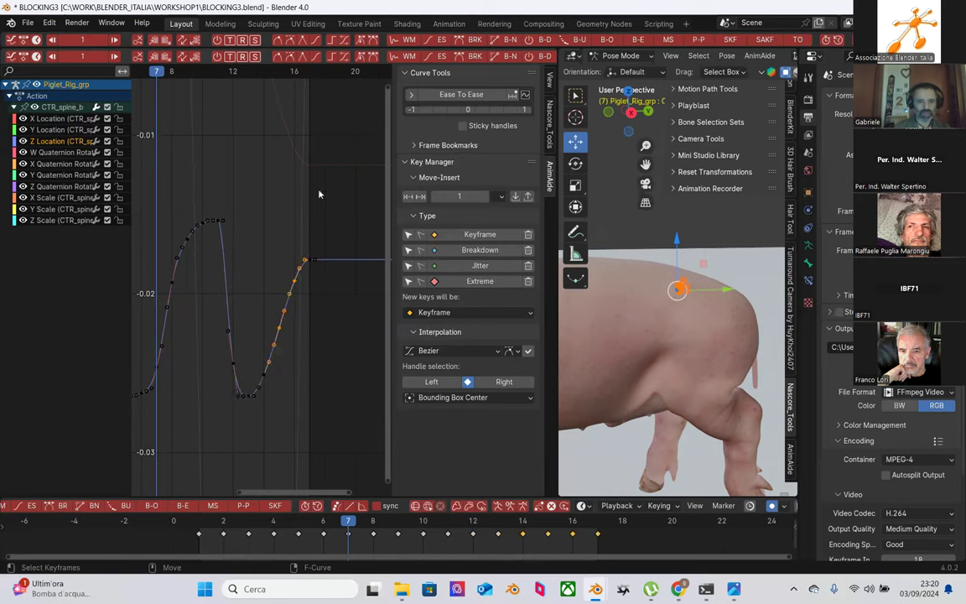
pyautogui.click(439, 41)
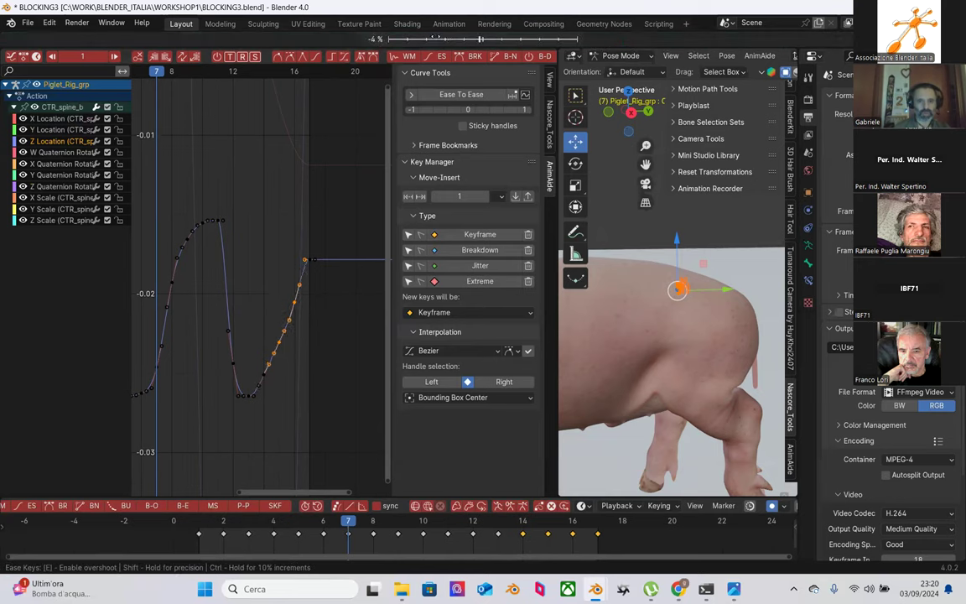
pyautogui.click(442, 41)
# Step: Nudge the top key lower, re-ease the rising segment, and play back the smoothed wave
pyautogui.click(305, 261)
pyautogui.moveTo(305, 263); pyautogui.dragTo(253, 424)
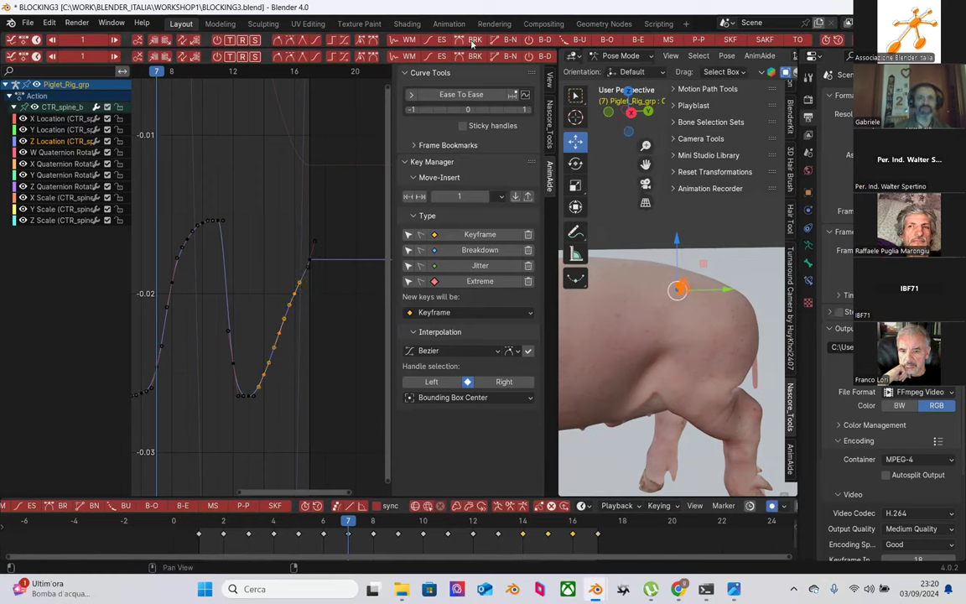
pyautogui.click(394, 40)
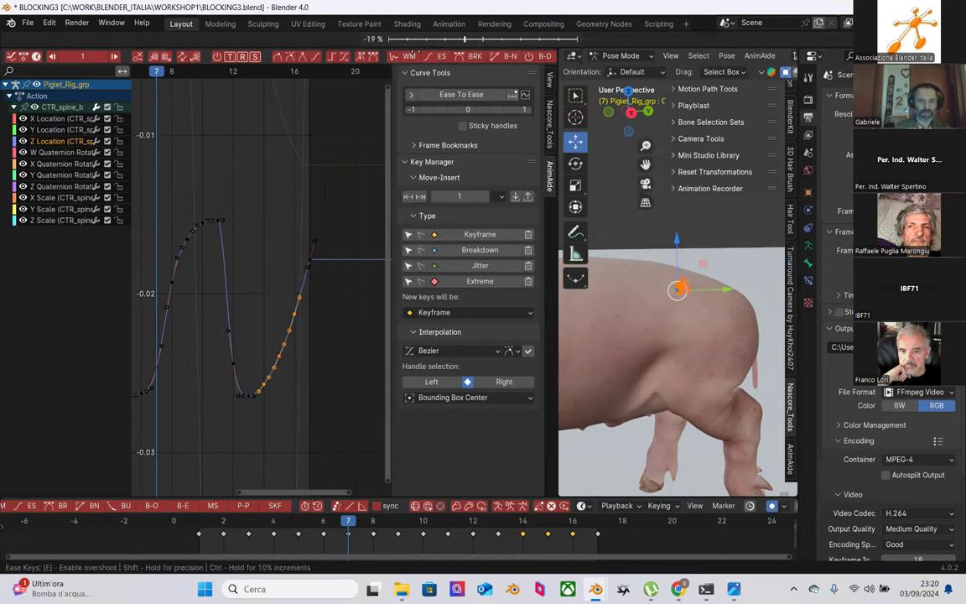
pyautogui.press('Return')
pyautogui.scroll(-2, 259, 194)
pyautogui.moveTo(252, 240); pyautogui.dragTo(242, 304, button='middle')
pyautogui.press('space')
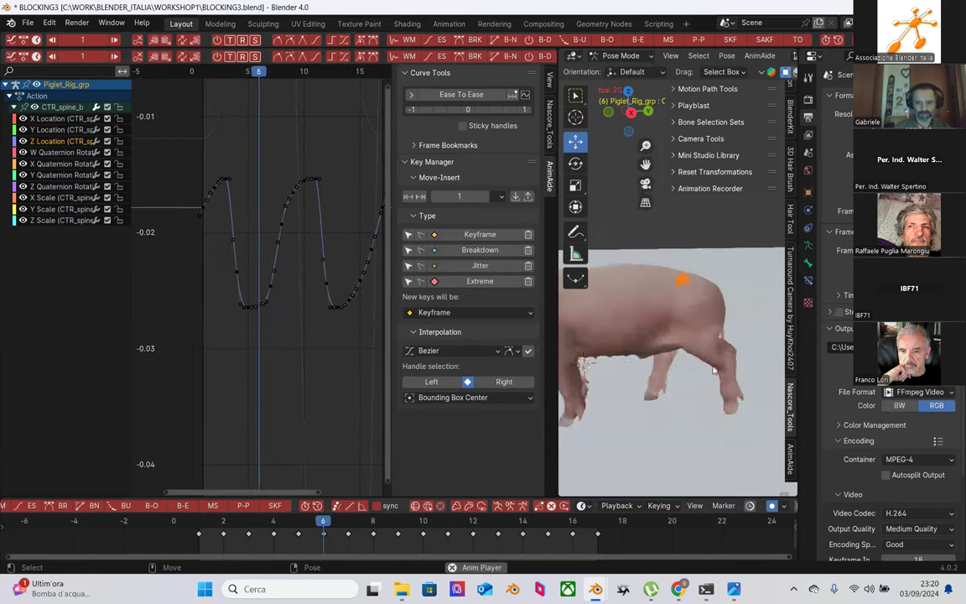
# Step: Watch the walk from behind, stop playback, and save incrementally as BLOCKING4.blend
pyautogui.moveTo(686, 405); pyautogui.dragTo(733, 395, button='middle')
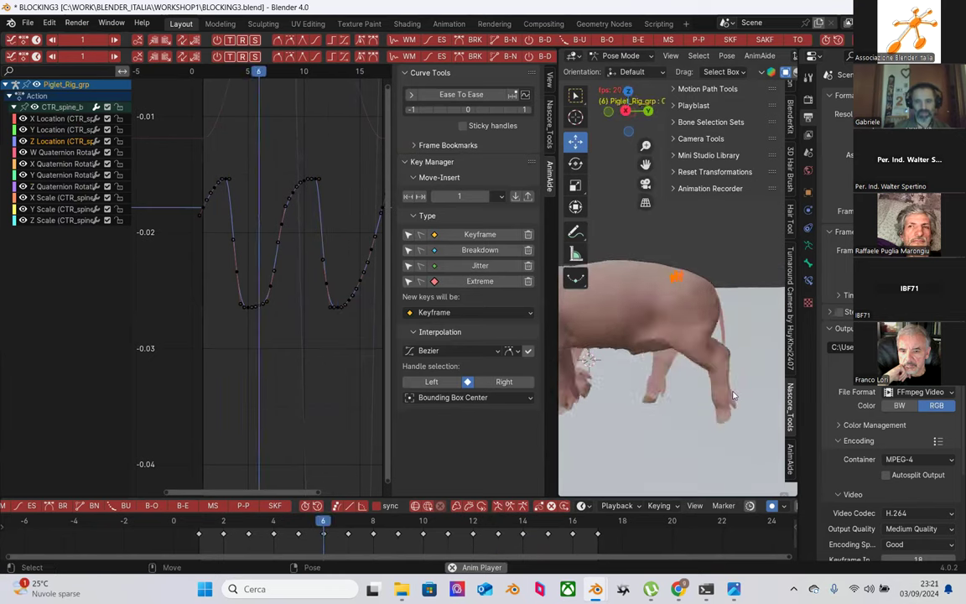
pyautogui.press('space')
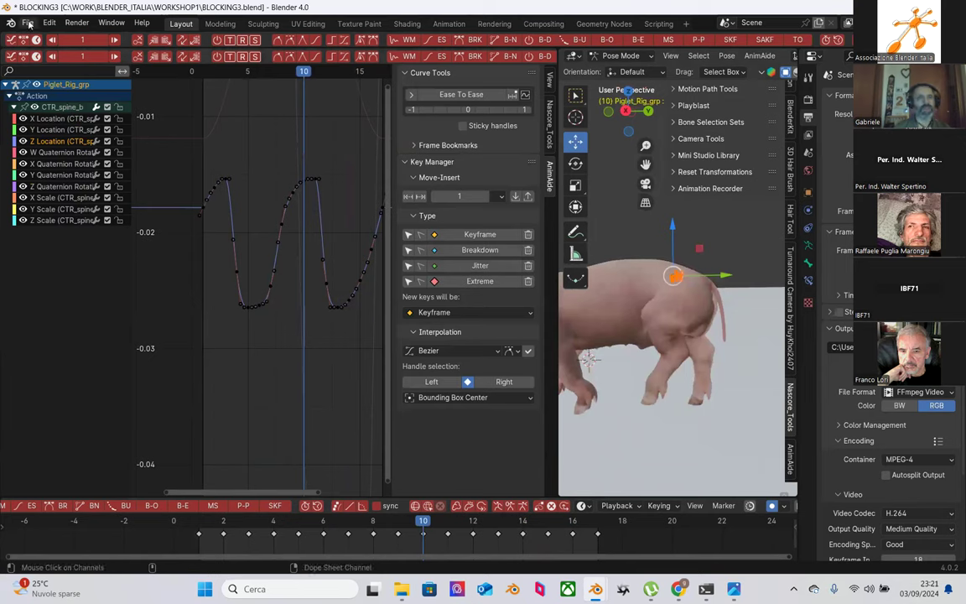
pyautogui.click(28, 23)
pyautogui.click(74, 117)
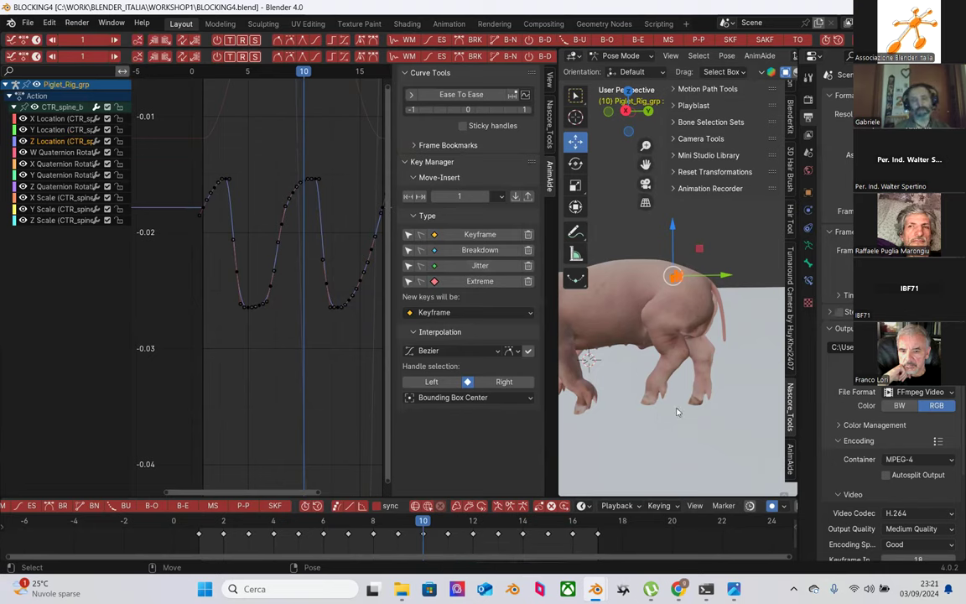
# Step: Turn the rig's bones back on in Viewport Overlays
pyautogui.scroll(2, 677, 411)
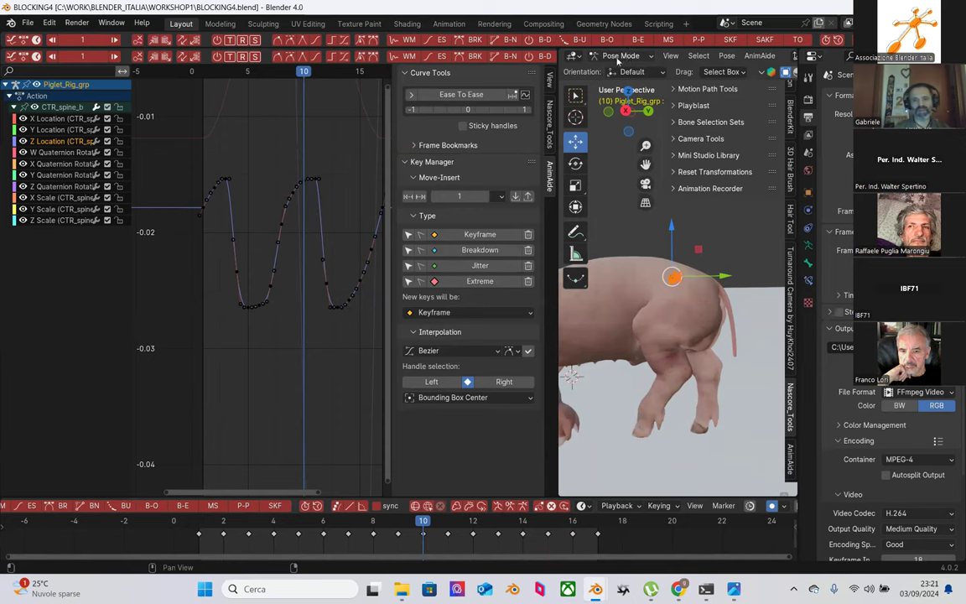
pyautogui.scroll(-2, 738, 64)
pyautogui.scroll(-5, 764, 64)
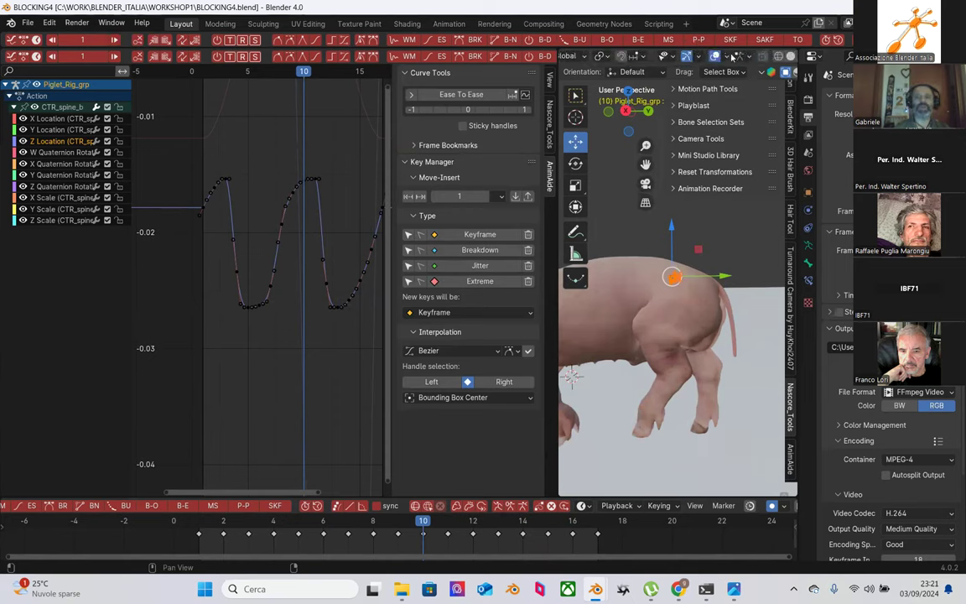
pyautogui.click(727, 56)
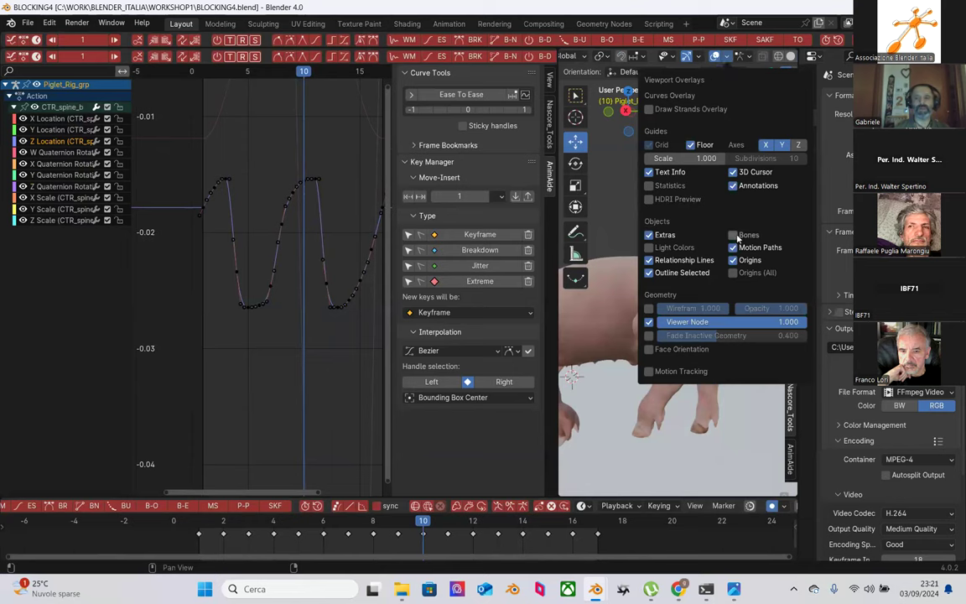
pyautogui.click(734, 235)
# Step: Select the back foot control and expand CTR_Foot_B.L's curve channels in the Graph Editor
pyautogui.moveTo(681, 424); pyautogui.dragTo(661, 388, button='middle')
pyautogui.click(660, 381)
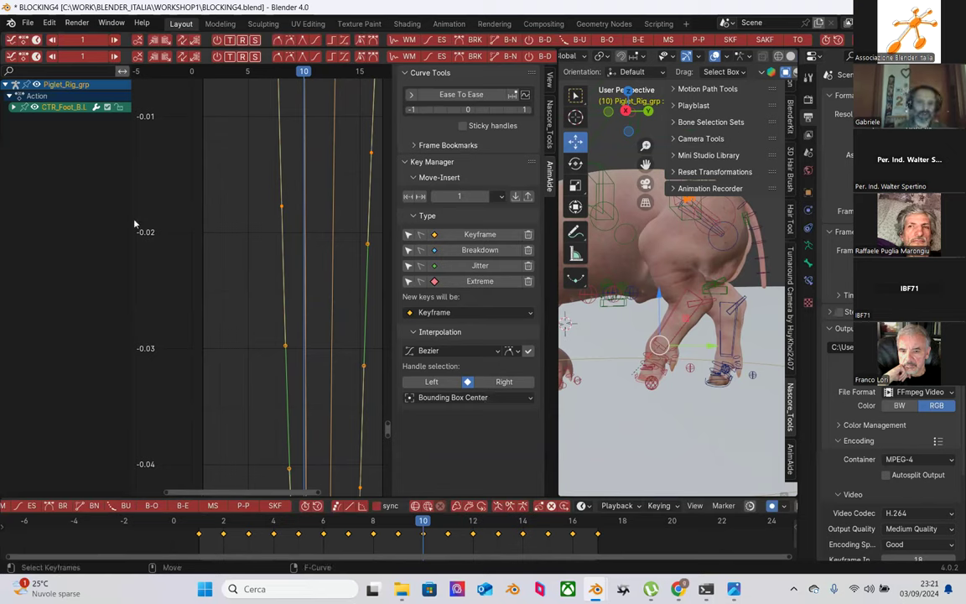
pyautogui.click(13, 107)
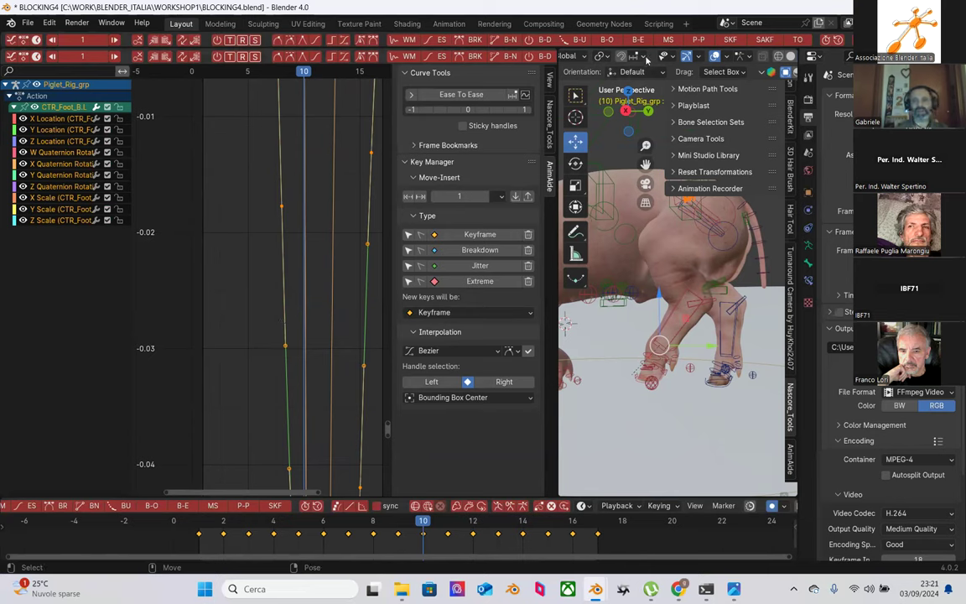
pyautogui.scroll(5, 616, 56)
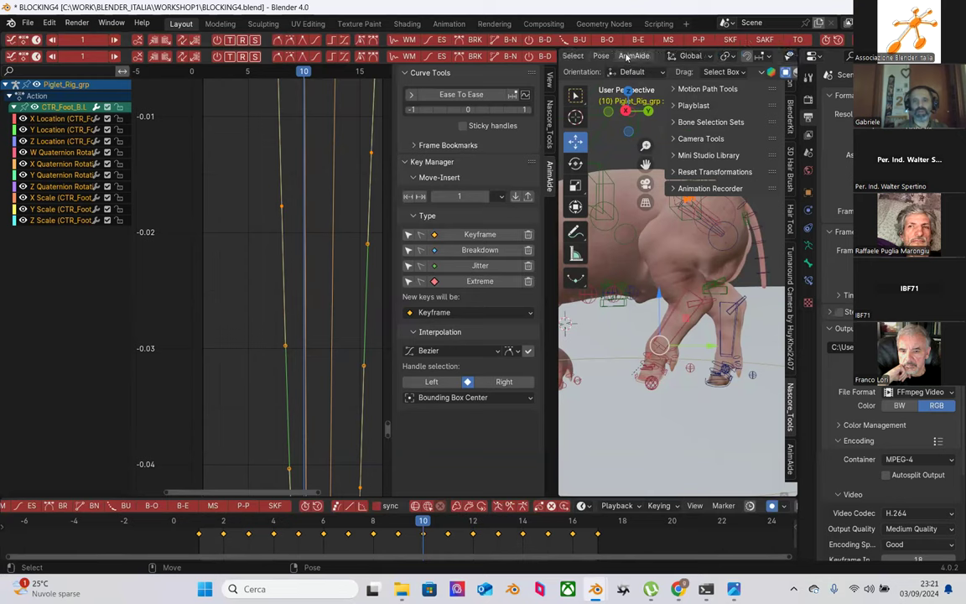
# Step: Calculate motion paths for the back foot bone via Pose > Motion Paths
pyautogui.click(601, 56)
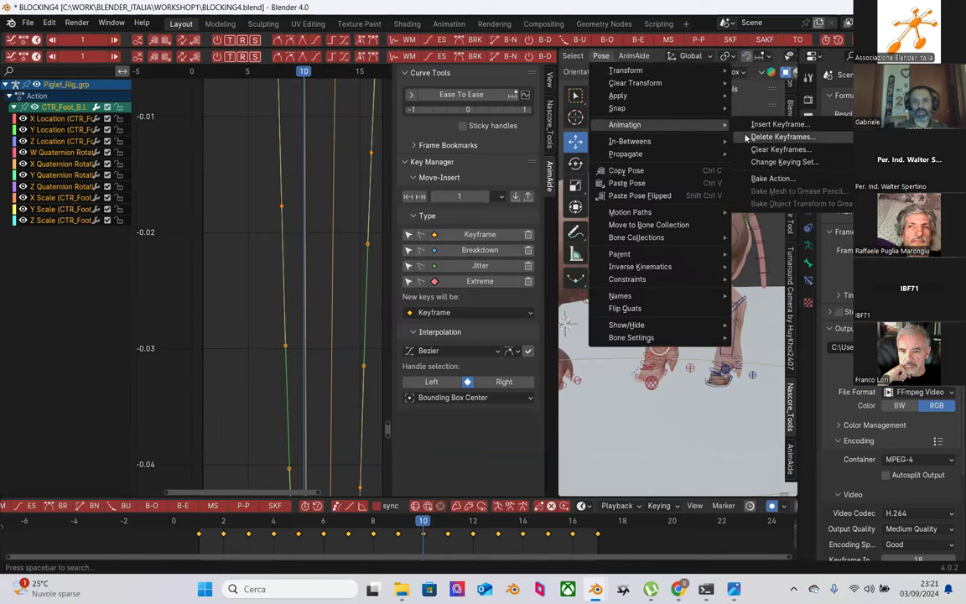
pyautogui.moveTo(652, 214)
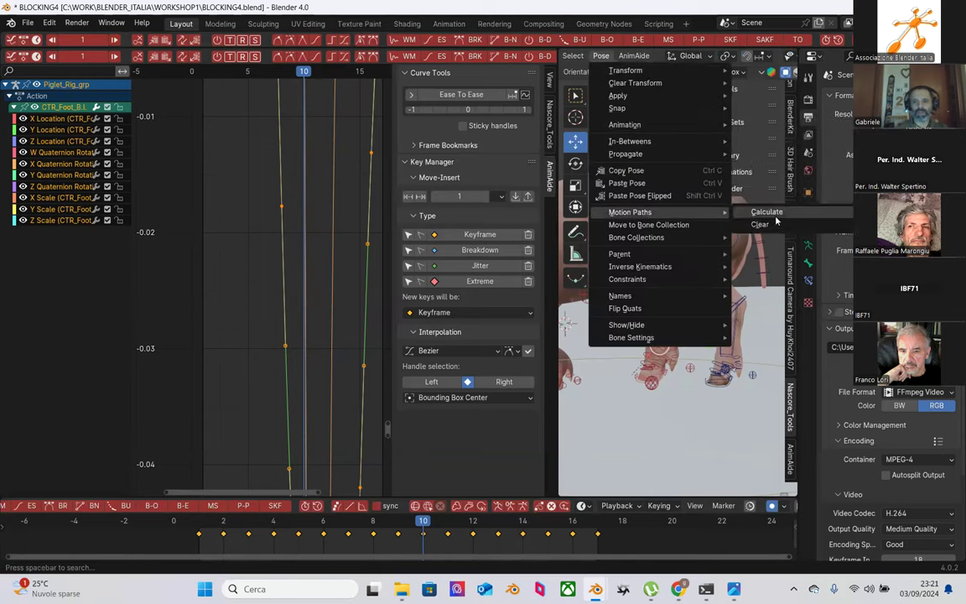
pyautogui.click(776, 216)
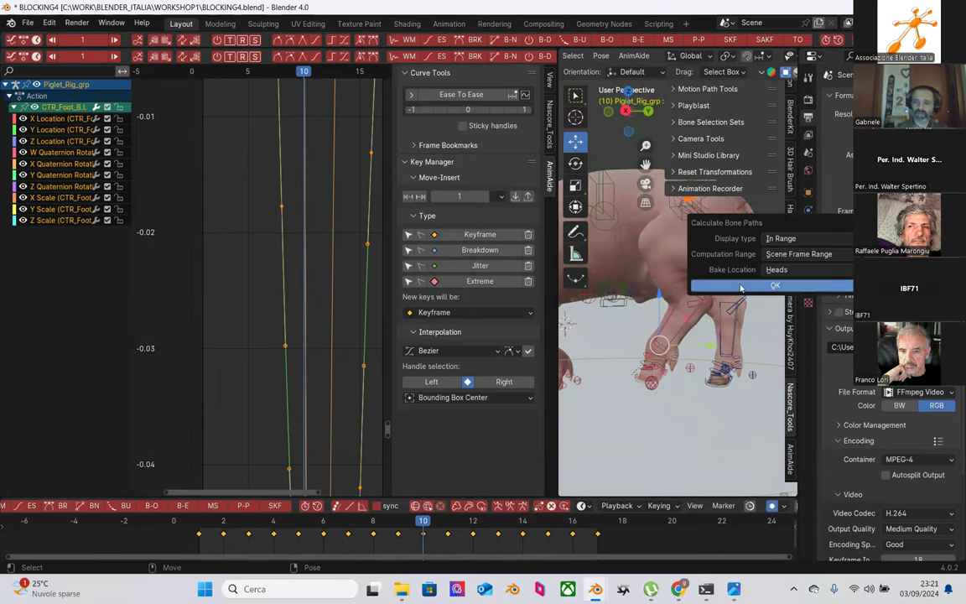
pyautogui.click(732, 288)
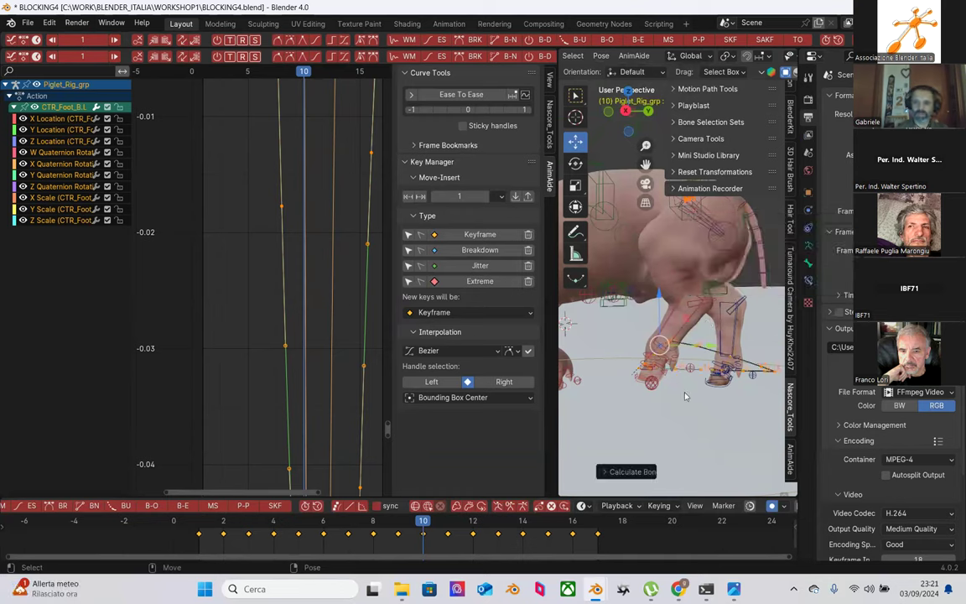
# Step: Pan to bring the feet into view, select the back foot control, and move it with G
pyautogui.scroll(2, 686, 410)
pyautogui.keyDown('shift'); pyautogui.moveTo(676, 471); pyautogui.dragTo(469, 322, button='middle'); pyautogui.keyUp('shift')
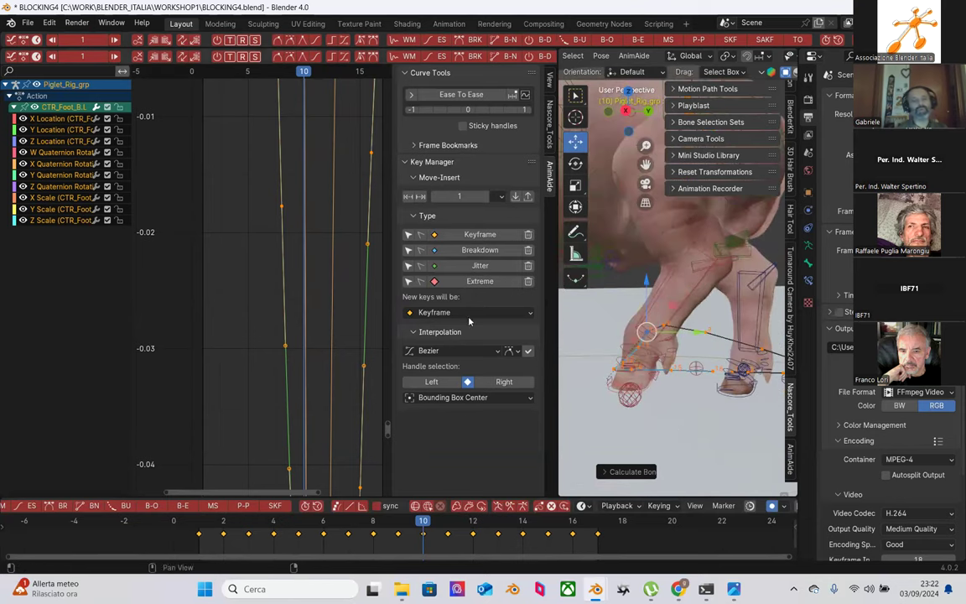
pyautogui.click(646, 332)
pyautogui.press('g')
pyautogui.click(654, 311)
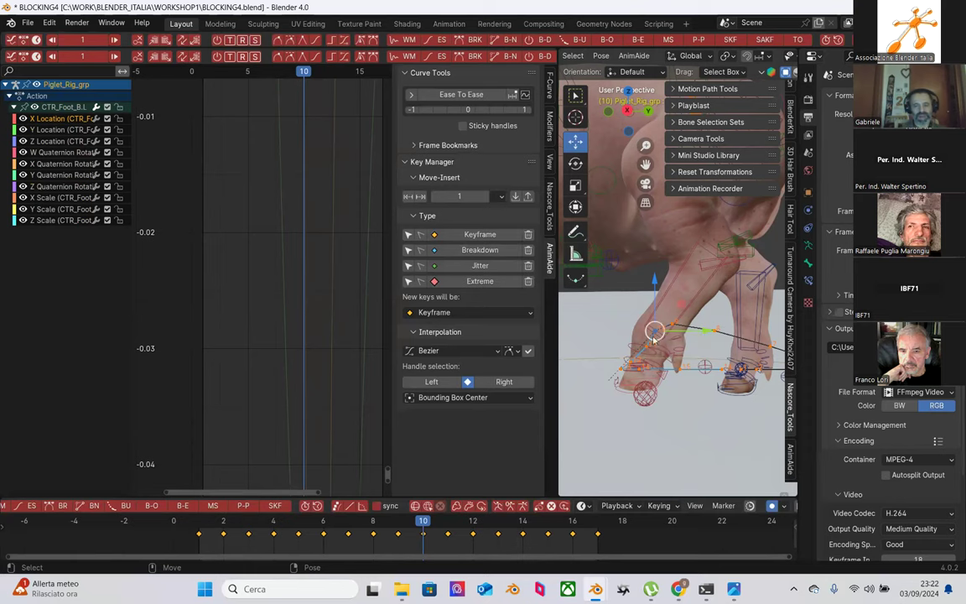
# Step: Orbit around the back leg and switch the foot control to the Rotate tool (R)
pyautogui.moveTo(596, 322); pyautogui.dragTo(616, 293, button='middle')
pyautogui.hotkey('shift', 'space')
pyautogui.press('r')
# Step: Orbit around the foot and narrow the graph panel so the 3D view is wider
pyautogui.moveTo(682, 346); pyautogui.dragTo(752, 310, button='middle')
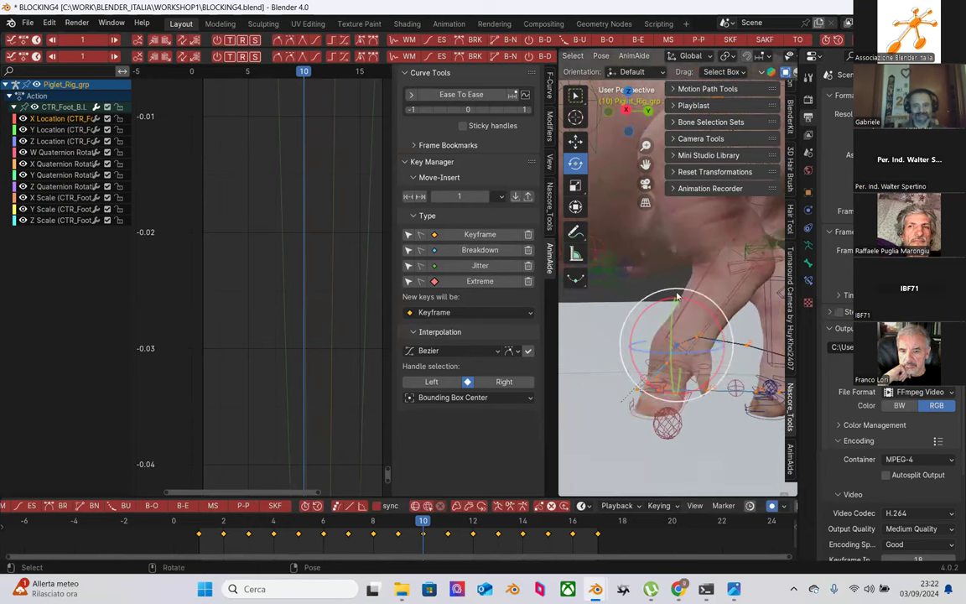
pyautogui.moveTo(677, 295); pyautogui.dragTo(670, 375, button='middle')
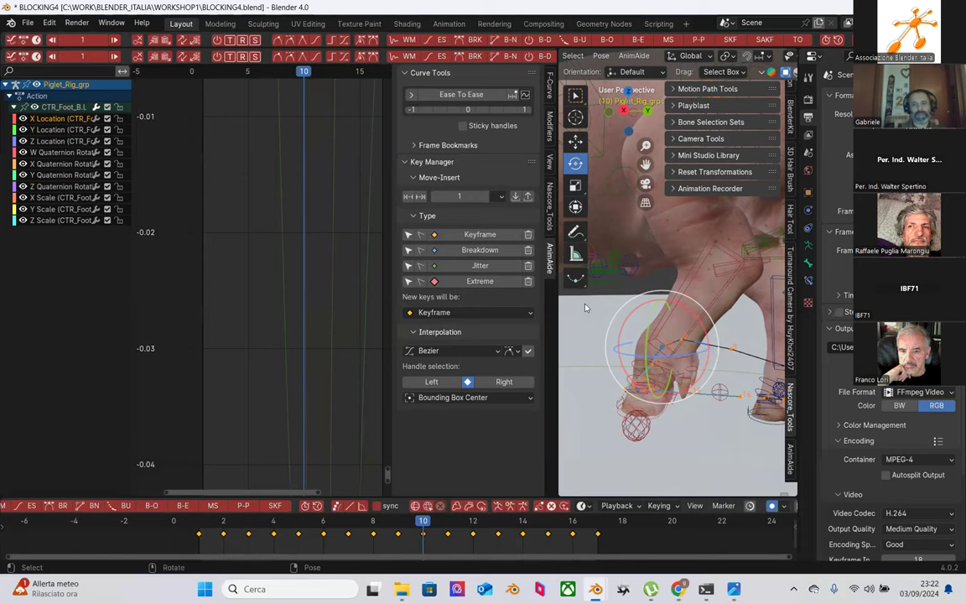
pyautogui.moveTo(587, 369); pyautogui.dragTo(583, 336, button='middle')
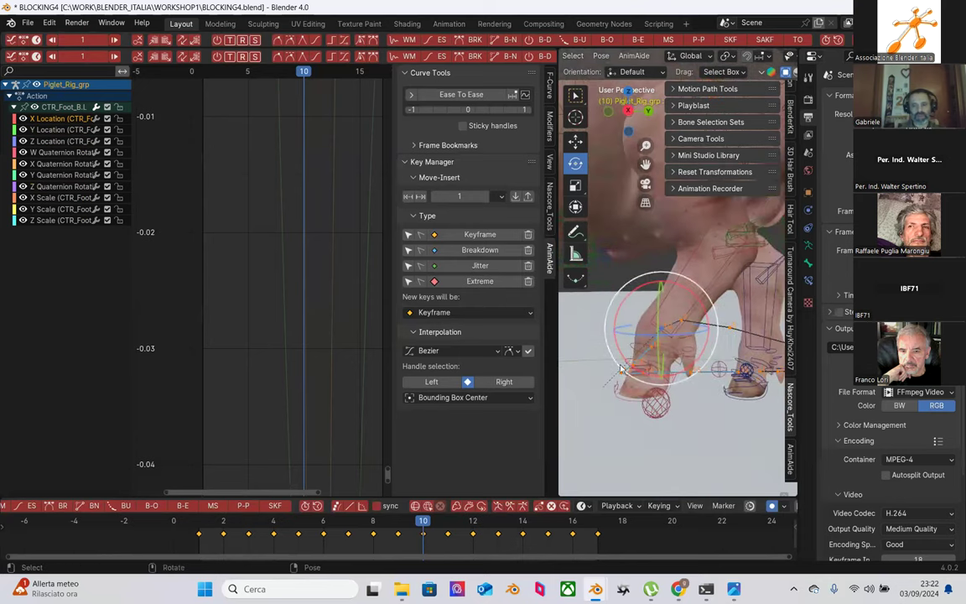
pyautogui.moveTo(556, 369); pyautogui.dragTo(291, 368)
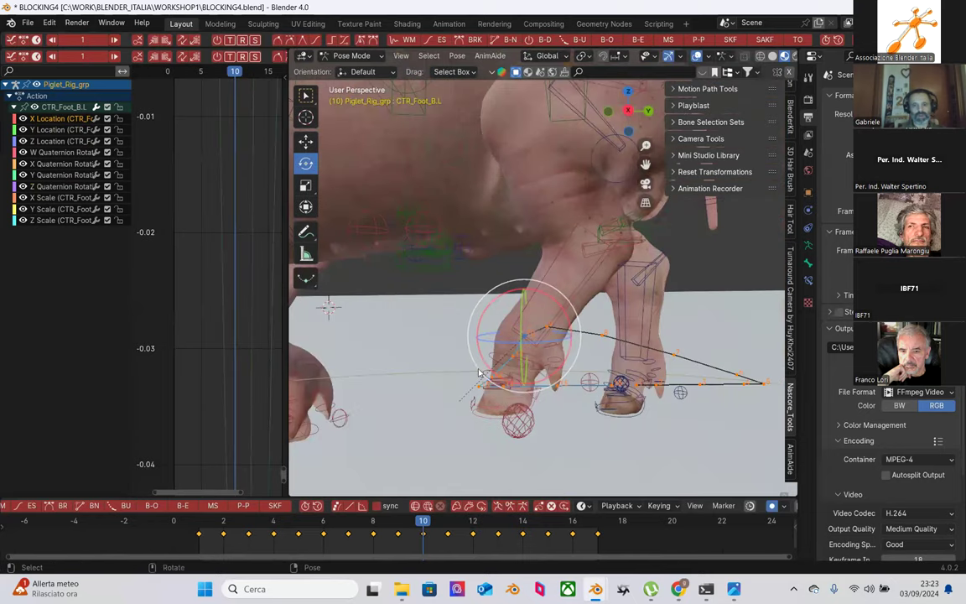
# Step: Reselect the CTR_Foot_B.L foot control
pyautogui.scroll(2, 563, 370)
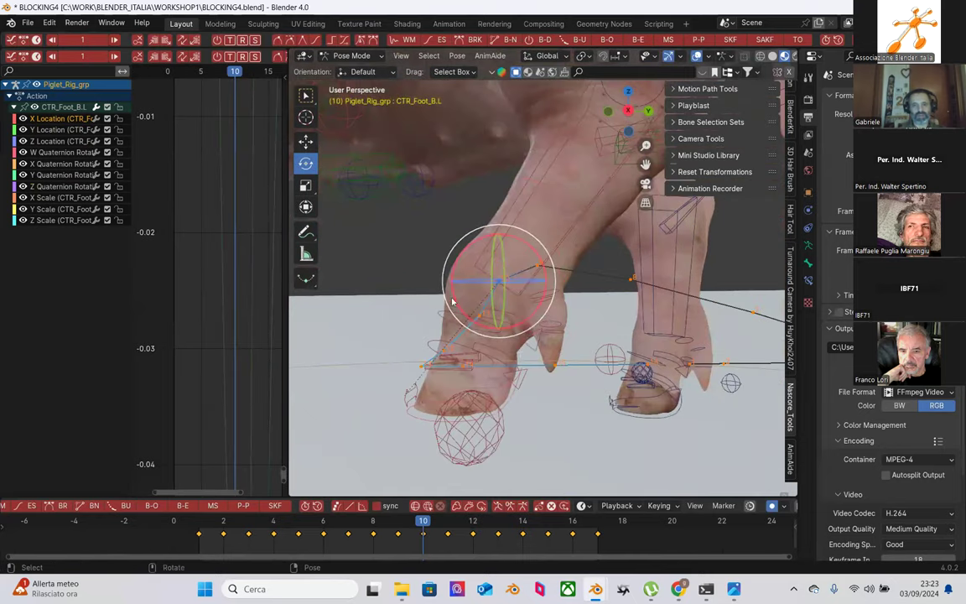
pyautogui.click(505, 350)
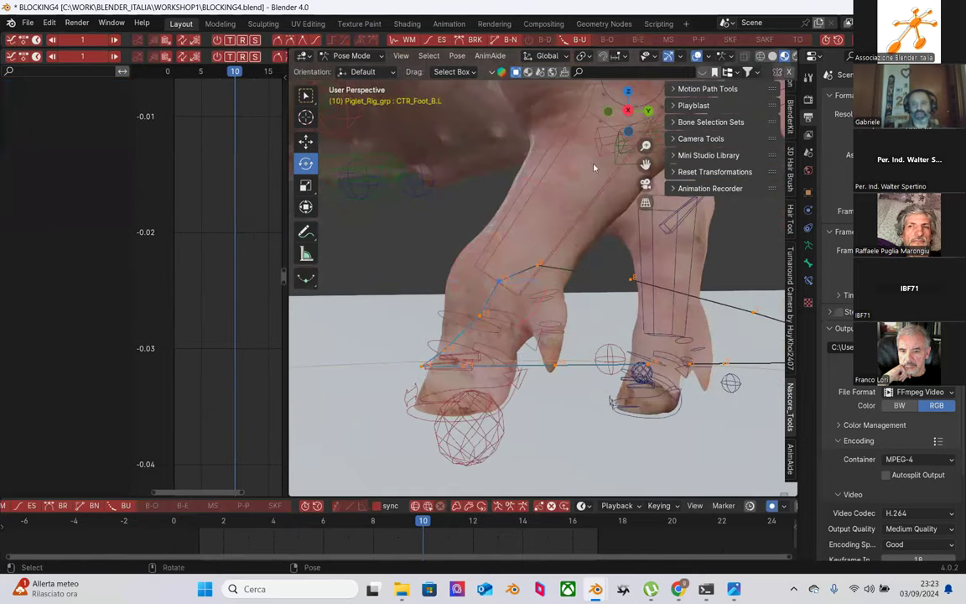
pyautogui.click(500, 390)
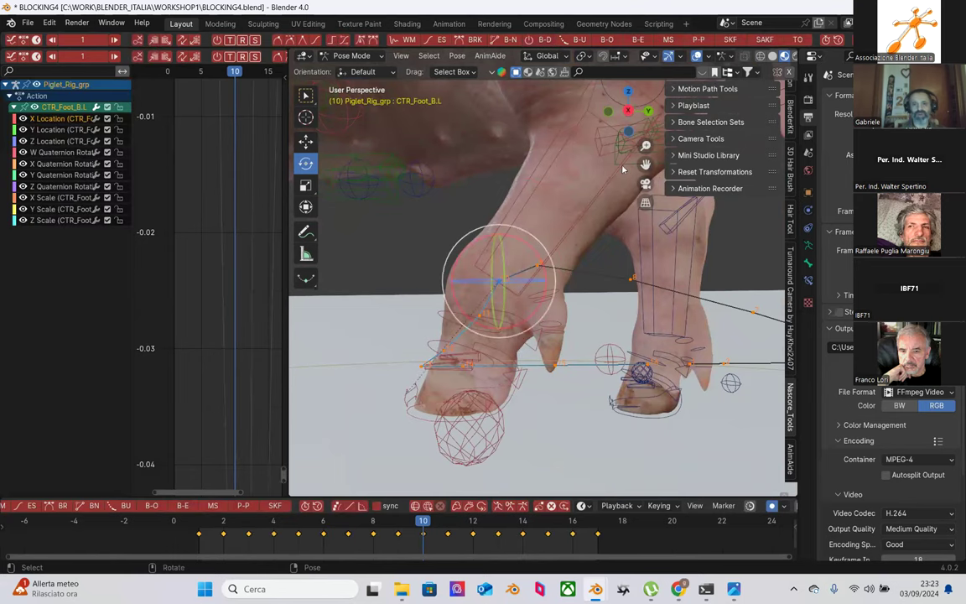
# Step: Turn off Bones in Viewport Overlays to hide the rig's bone shapes
pyautogui.click(680, 58)
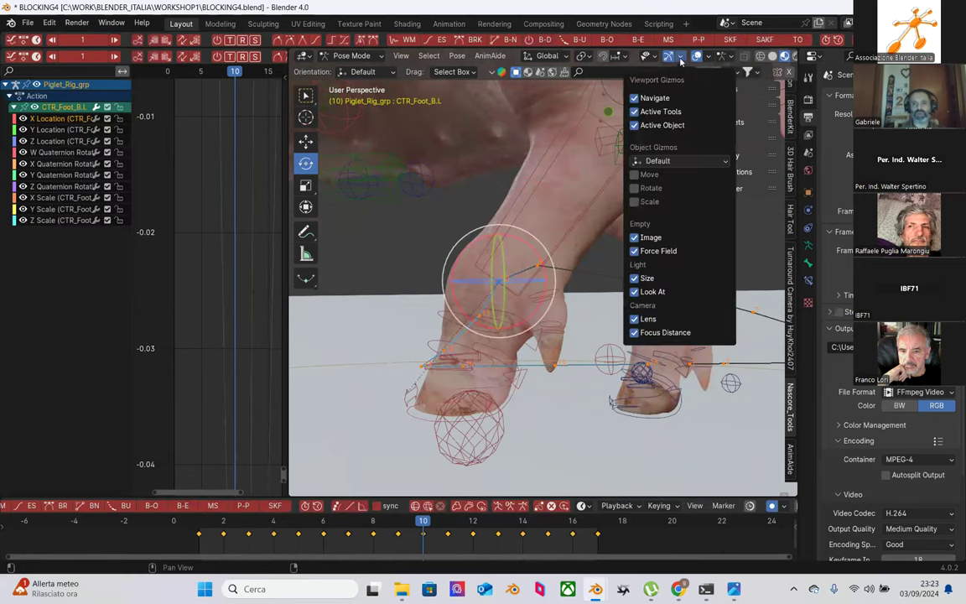
pyautogui.click(728, 62)
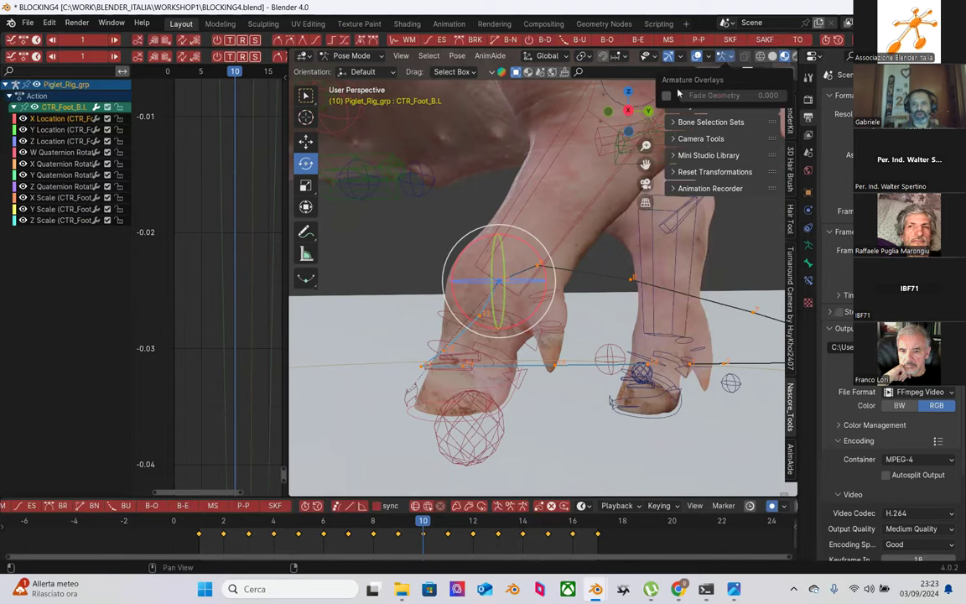
pyautogui.click(709, 59)
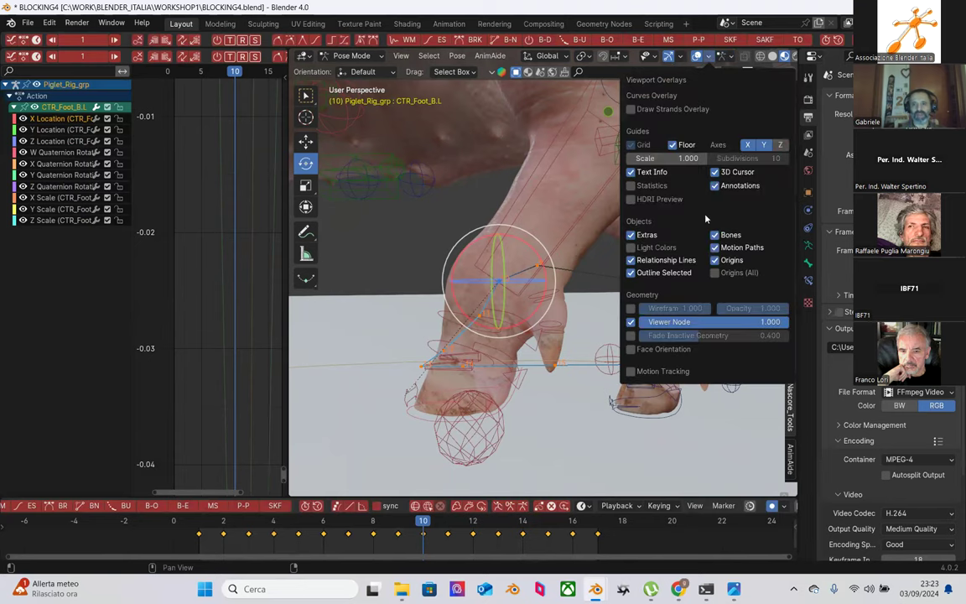
pyautogui.click(715, 238)
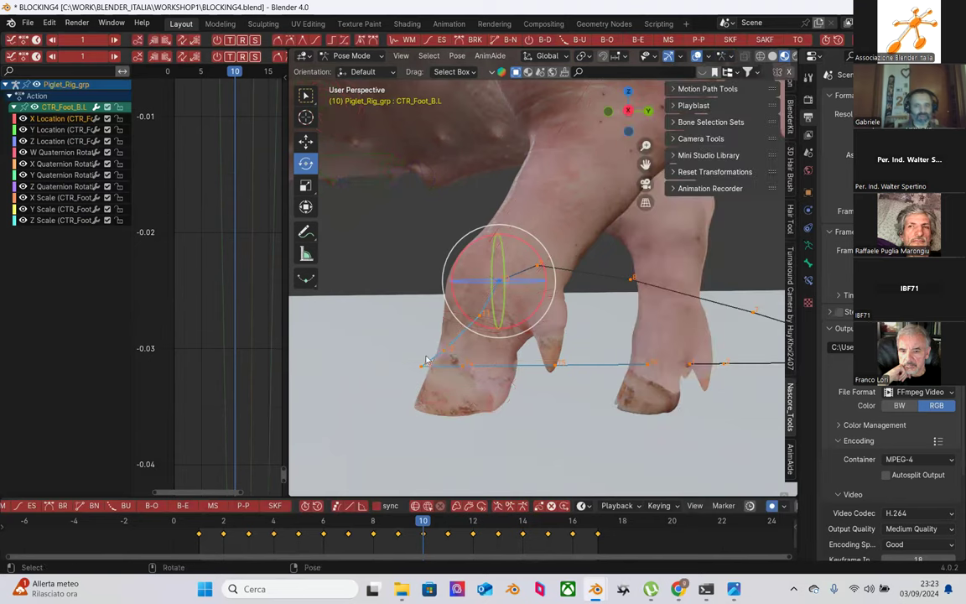
# Step: Scrub the timeline to frame 2 and orbit to view the foot's motion path
pyautogui.moveTo(427, 356); pyautogui.dragTo(449, 361, button='middle')
pyautogui.moveTo(198, 531); pyautogui.dragTo(224, 531)
pyautogui.moveTo(429, 389); pyautogui.dragTo(496, 405, button='middle')
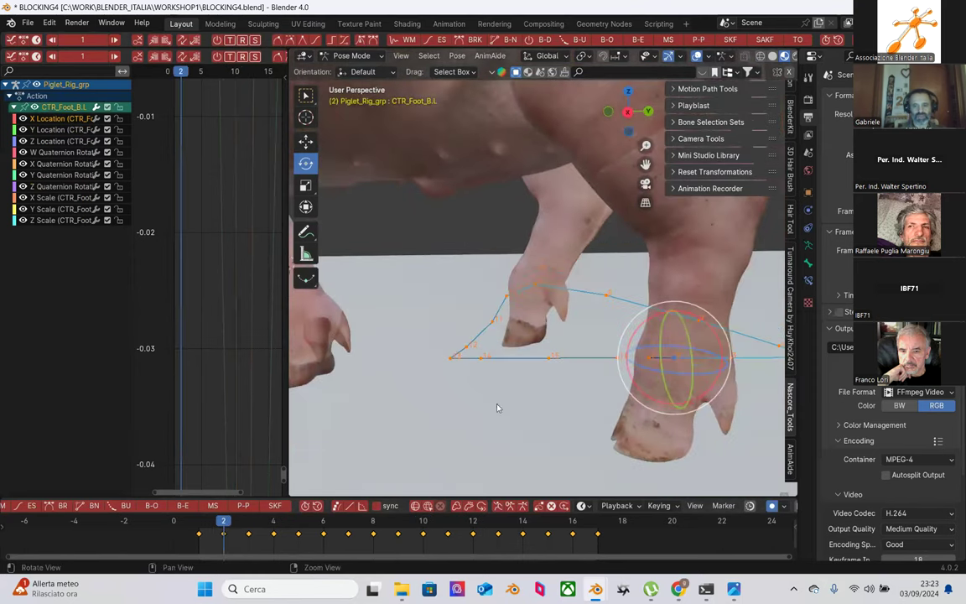
# Step: Go to frame 7 and raise the foot control slightly along Z with the Move tool
pyautogui.click(244, 526)
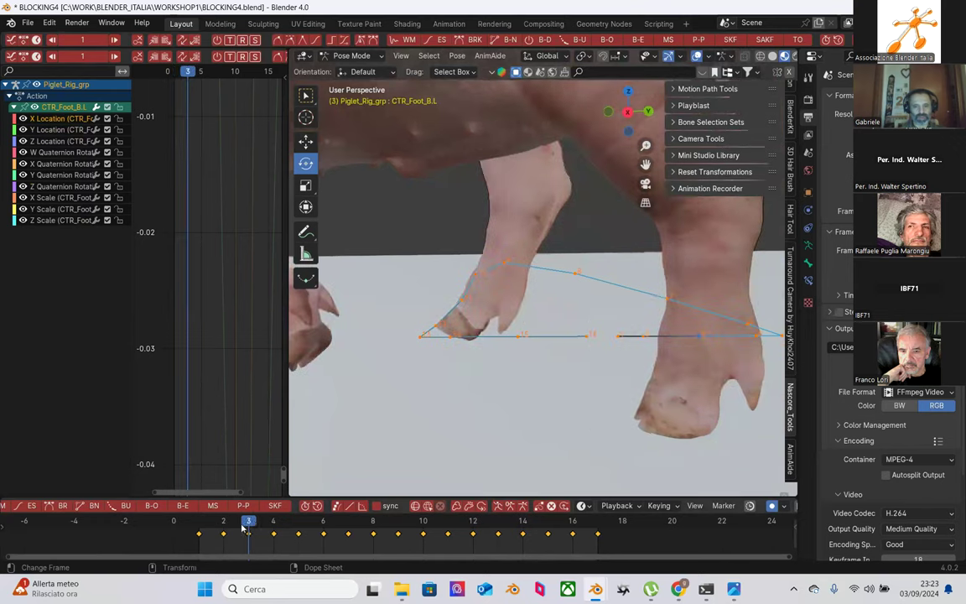
pyautogui.moveTo(253, 531); pyautogui.dragTo(348, 531)
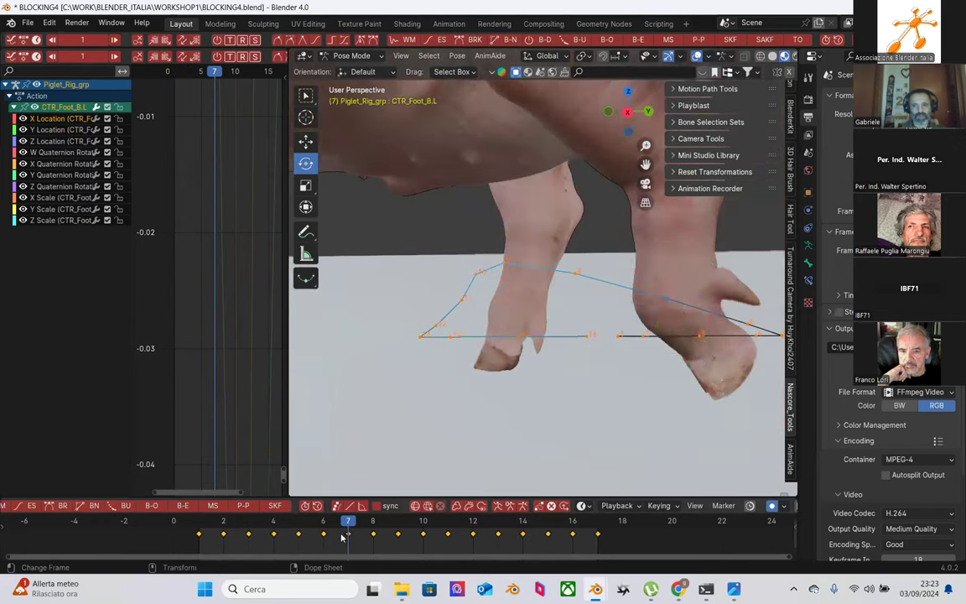
pyautogui.hotkey('shift', 'space')
pyautogui.press('g')
pyautogui.moveTo(670, 249); pyautogui.dragTo(663, 240)
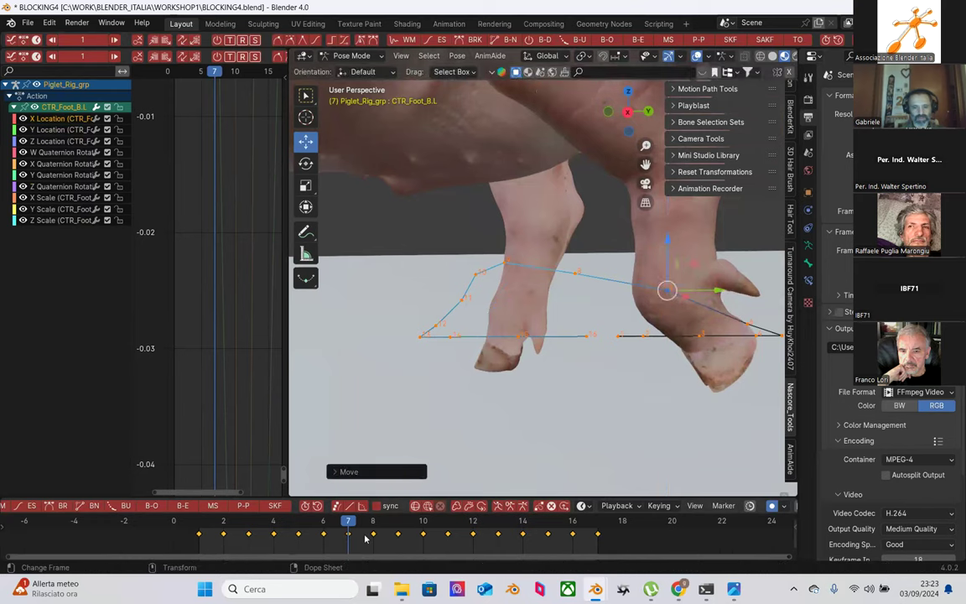
# Step: Centre the view on the foot control and nudge it up along Z at frame 6
pyautogui.click(330, 522)
pyautogui.press('Left')
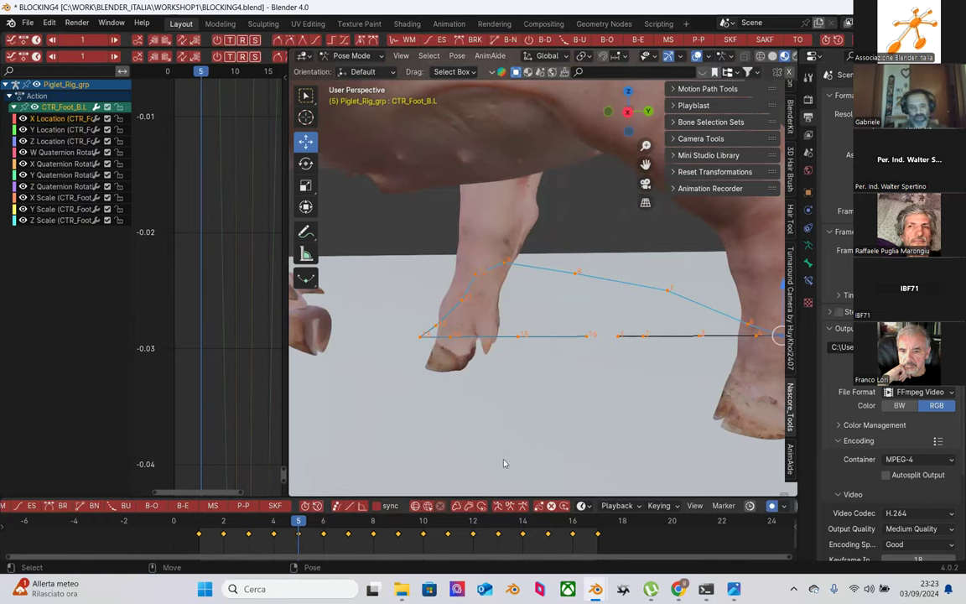
pyautogui.press('KP_Decimal')
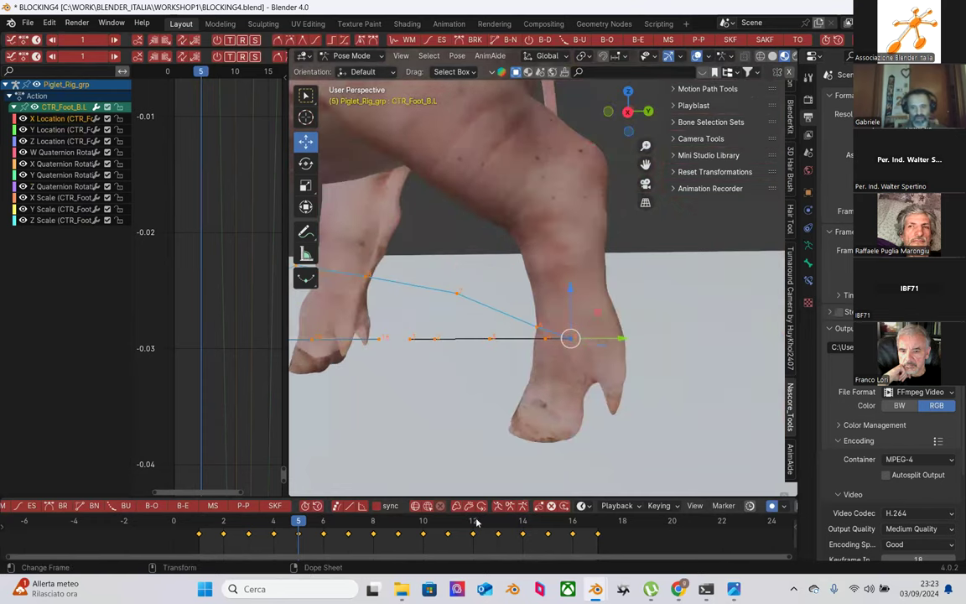
pyautogui.press('Right')
pyautogui.press('Left')
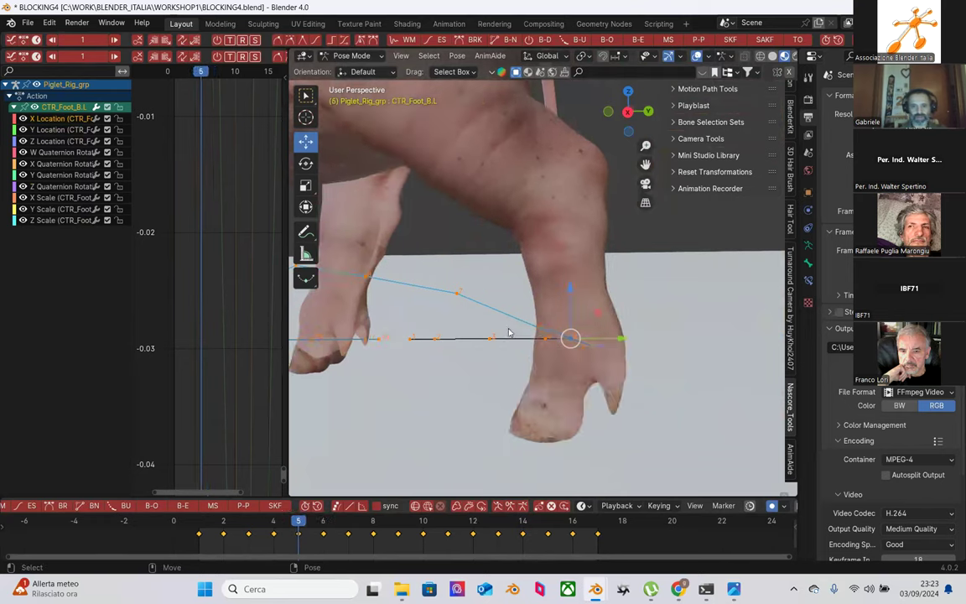
pyautogui.press('Right')
pyautogui.press('Right')
pyautogui.press('Left')
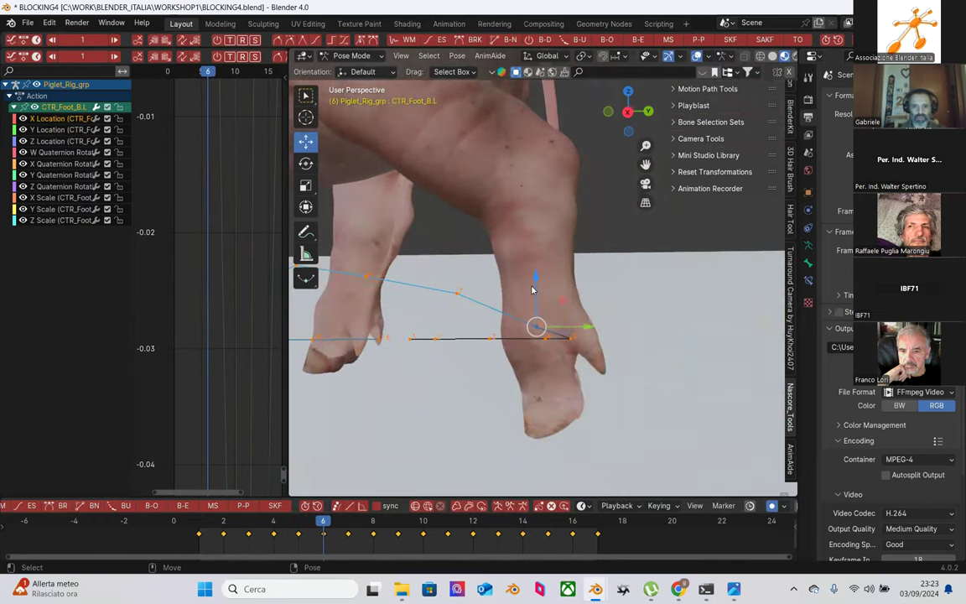
pyautogui.moveTo(535, 282); pyautogui.dragTo(532, 283)
# Step: Adjust the foot's Z height at frames 7 and 8, comparing neighbouring frames
pyautogui.press('Right')
pyautogui.press('Left')
pyautogui.press('Right')
pyautogui.moveTo(453, 243); pyautogui.dragTo(455, 247)
pyautogui.press('Left')
pyautogui.press('Left')
pyautogui.press('Right')
pyautogui.press('Right')
pyautogui.press('Right')
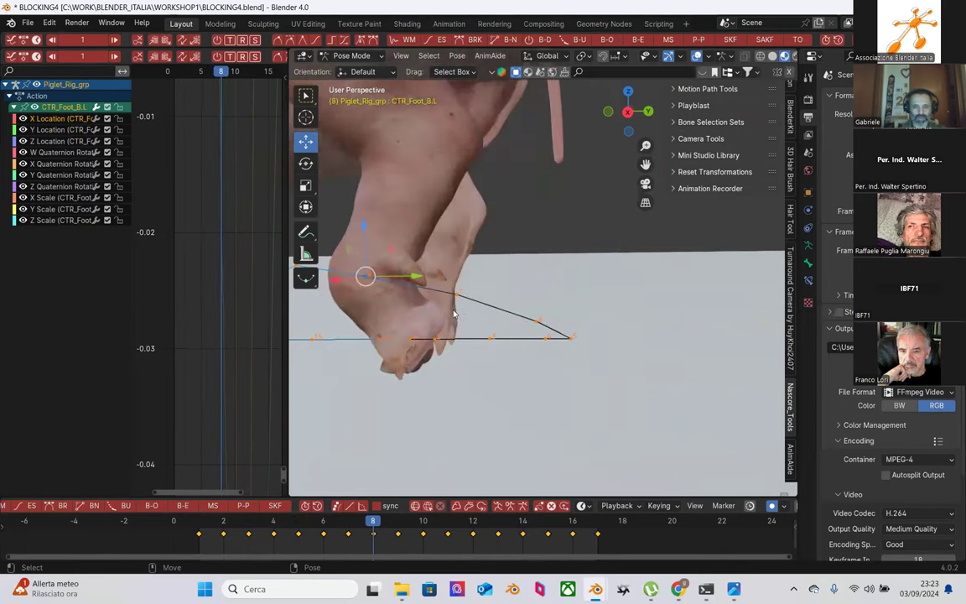
pyautogui.press('KP_Decimal')
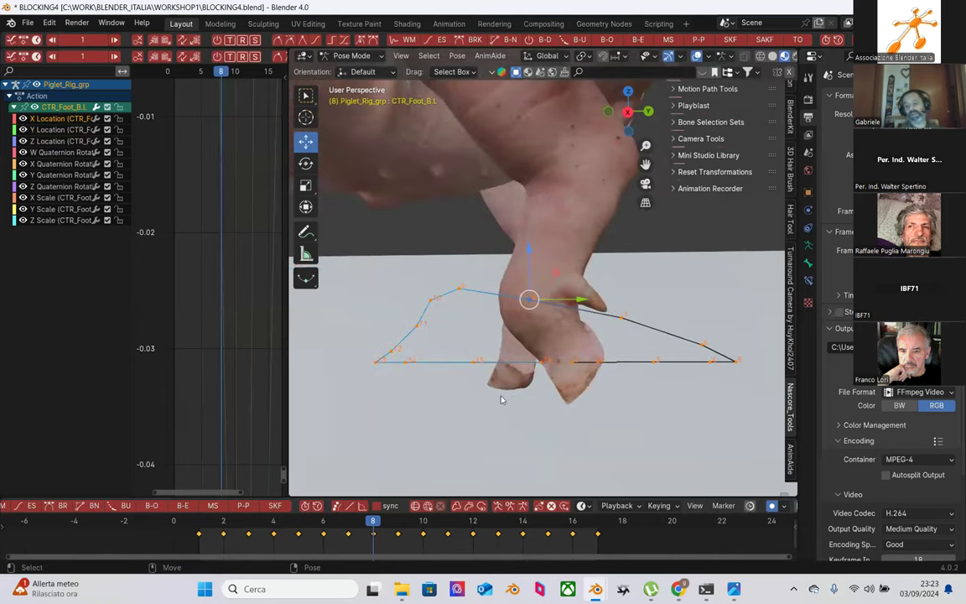
pyautogui.press('Left')
pyautogui.press('Right')
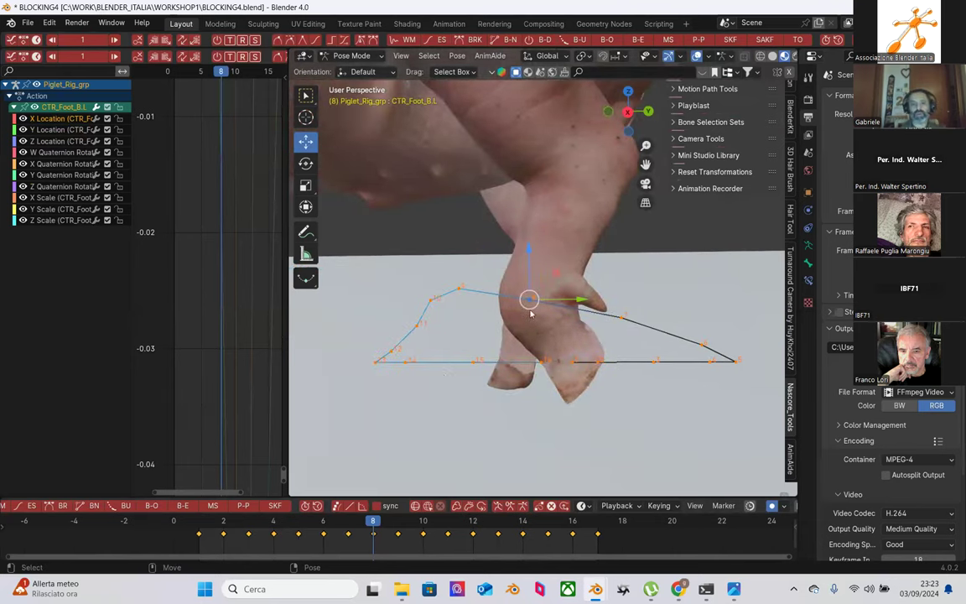
pyautogui.moveTo(528, 255); pyautogui.dragTo(529, 273)
# Step: Reselect the foot control and lift it along Z around frame 11
pyautogui.press('Left')
pyautogui.press('Right')
pyautogui.press('Right')
pyautogui.press('Right')
pyautogui.press('Right')
pyautogui.moveTo(412, 290); pyautogui.dragTo(411, 285)
pyautogui.press('Left')
pyautogui.press('Right')
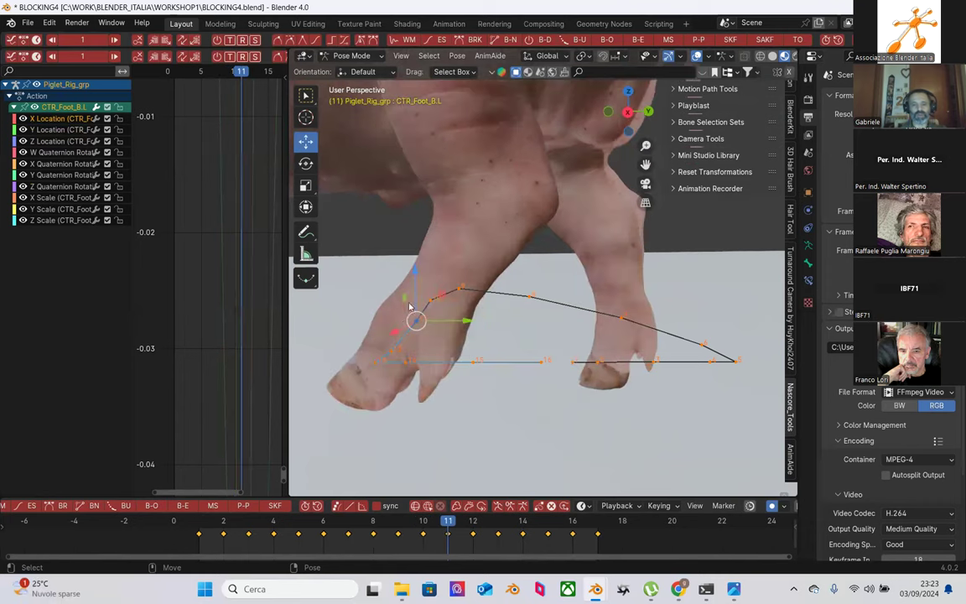
pyautogui.press('Right')
pyautogui.click(393, 307)
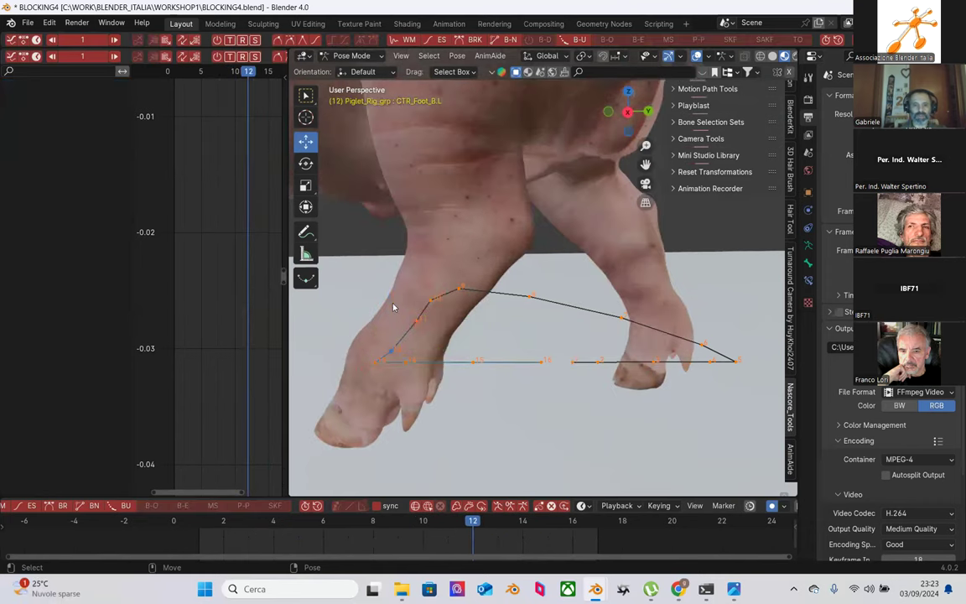
pyautogui.click(389, 342)
pyautogui.moveTo(388, 320); pyautogui.dragTo(390, 299)
pyautogui.press('Left')
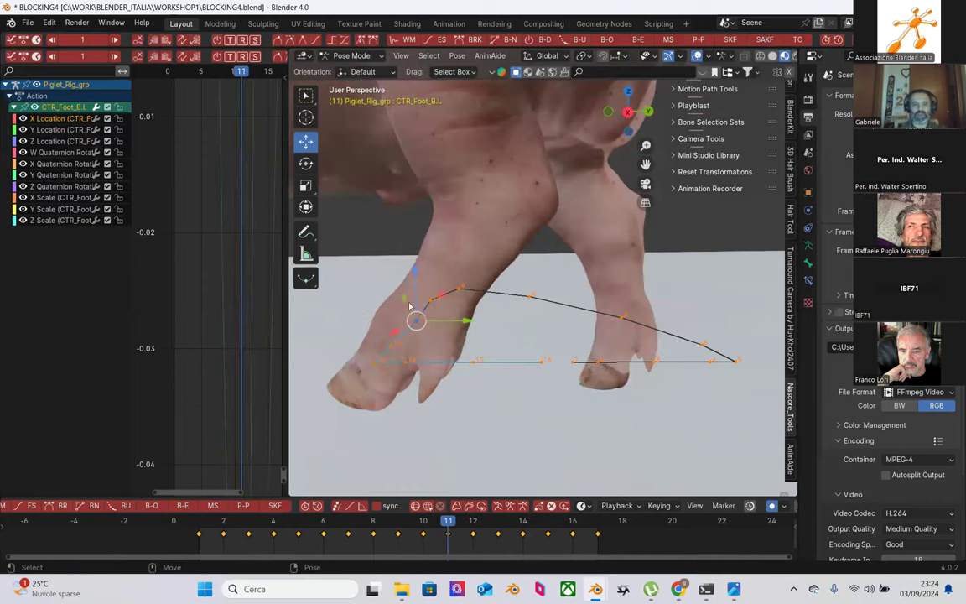
pyautogui.moveTo(415, 264); pyautogui.dragTo(394, 226)
# Step: Nudge the foot control's height at frames 10 and 12
pyautogui.press('Right')
pyautogui.press('Left')
pyautogui.press('Left')
pyautogui.press('Left')
pyautogui.press('Left')
pyautogui.press('Right')
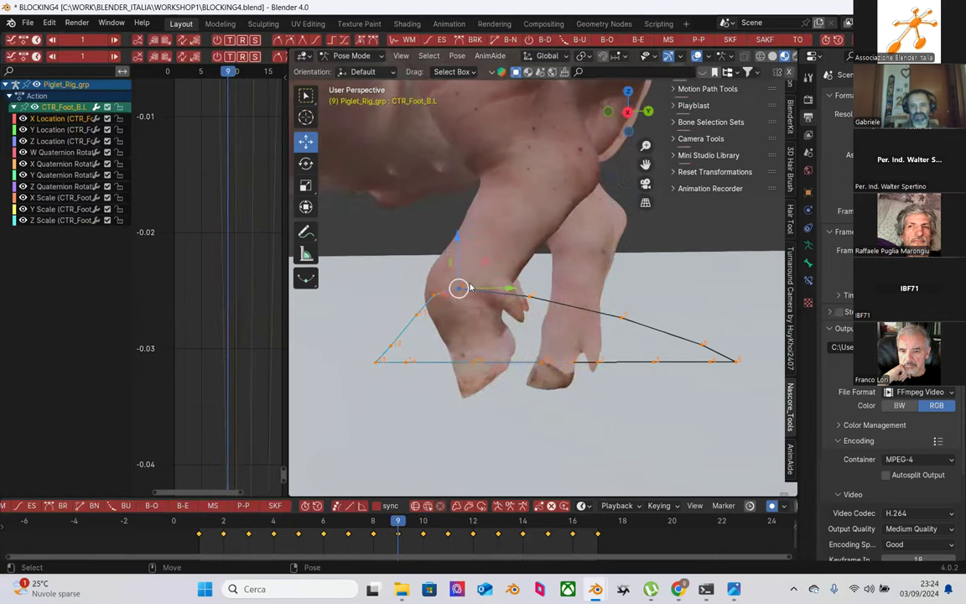
pyautogui.press('Right')
pyautogui.moveTo(428, 245)
pyautogui.mouseDown()
pyautogui.moveTo(389, 225)
pyautogui.moveTo(419, 253)
pyautogui.mouseUp()
pyautogui.press('Left')
pyautogui.press('Left')
pyautogui.press('Left')
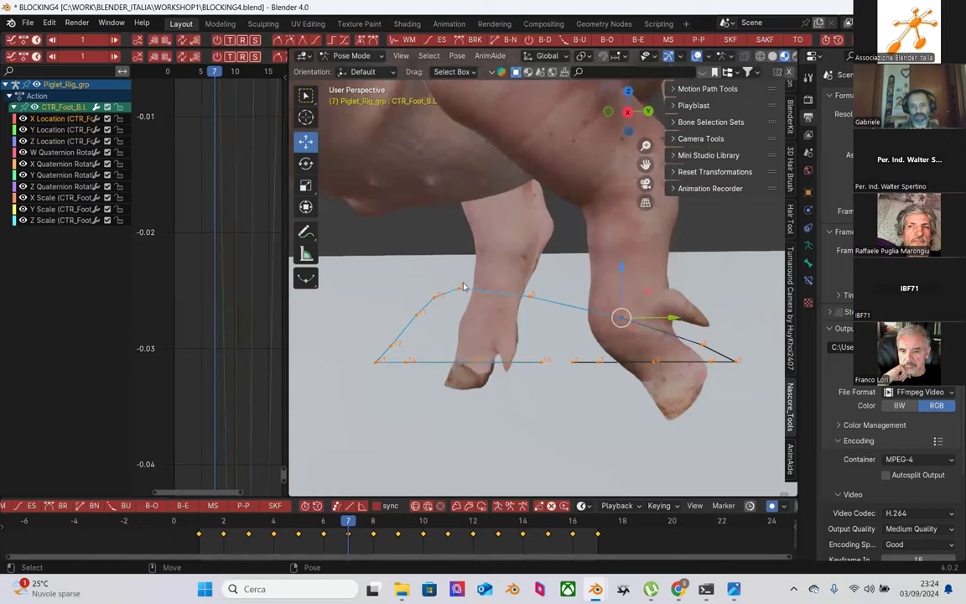
pyautogui.press('Right')
pyautogui.press('Right')
pyautogui.press('Right')
pyautogui.press('Right')
pyautogui.press('Right')
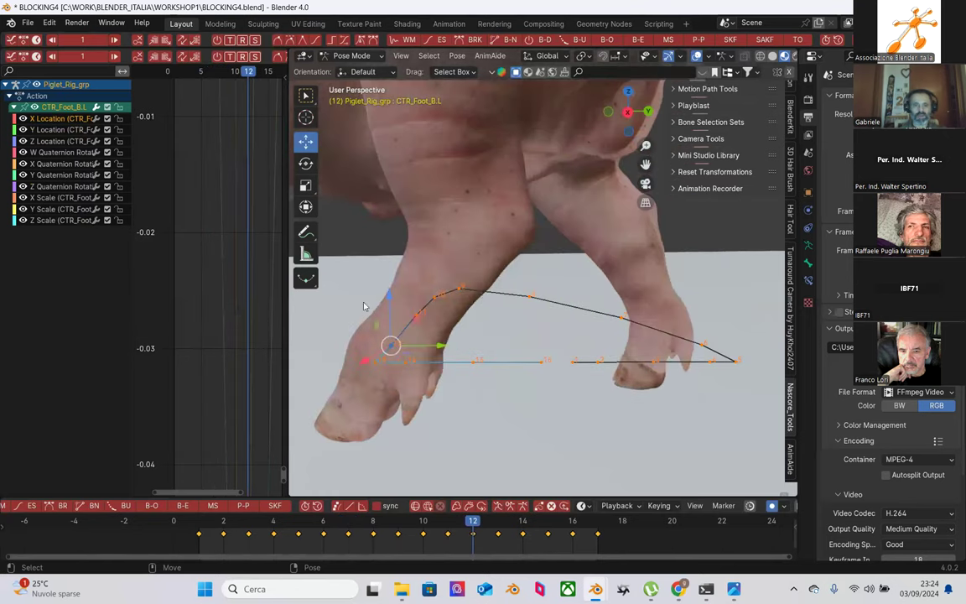
pyautogui.moveTo(390, 297); pyautogui.dragTo(388, 288)
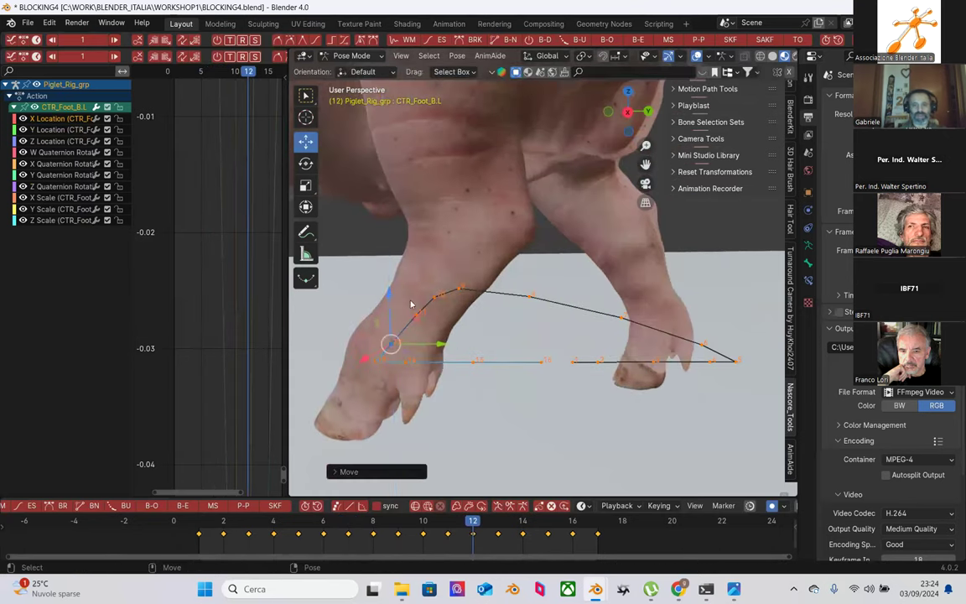
pyautogui.press('Left')
pyautogui.press('Left')
pyautogui.press('Left')
pyautogui.press('Left')
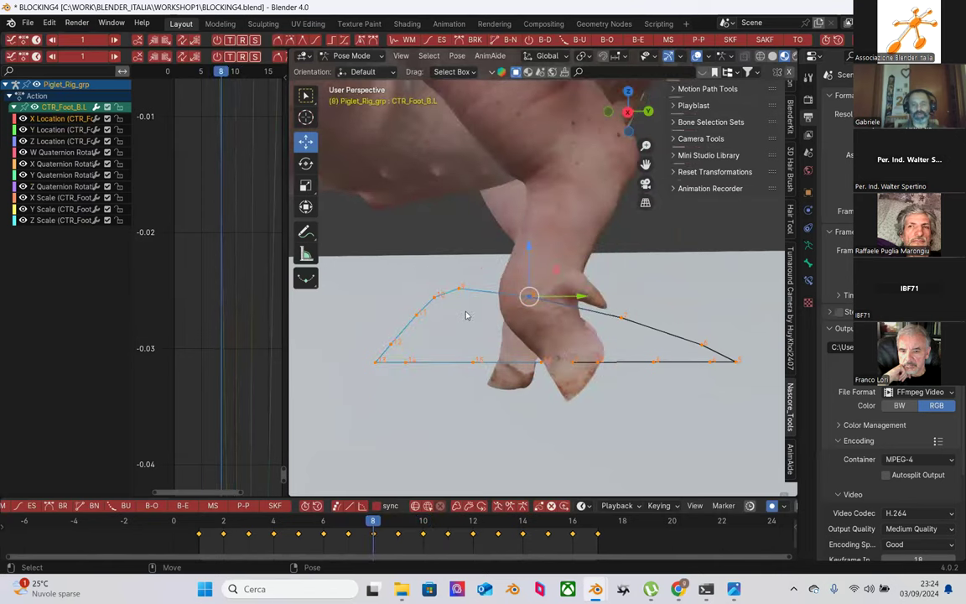
# Step: Step through frames 7 to 13 to review the foot's smoothed arc
pyautogui.press('Right')
pyautogui.press('Right')
pyautogui.press('Right')
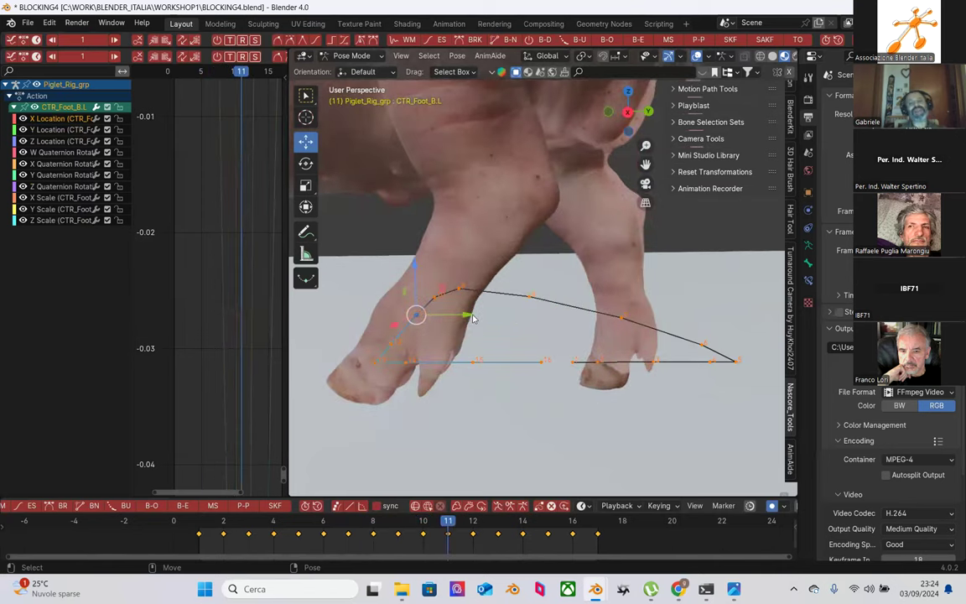
pyautogui.press('Left')
pyautogui.press('Left')
pyautogui.press('Left')
pyautogui.press('Left')
pyautogui.press('Right')
pyautogui.press('Right')
pyautogui.press('Right')
pyautogui.press('Right')
pyautogui.press('Right')
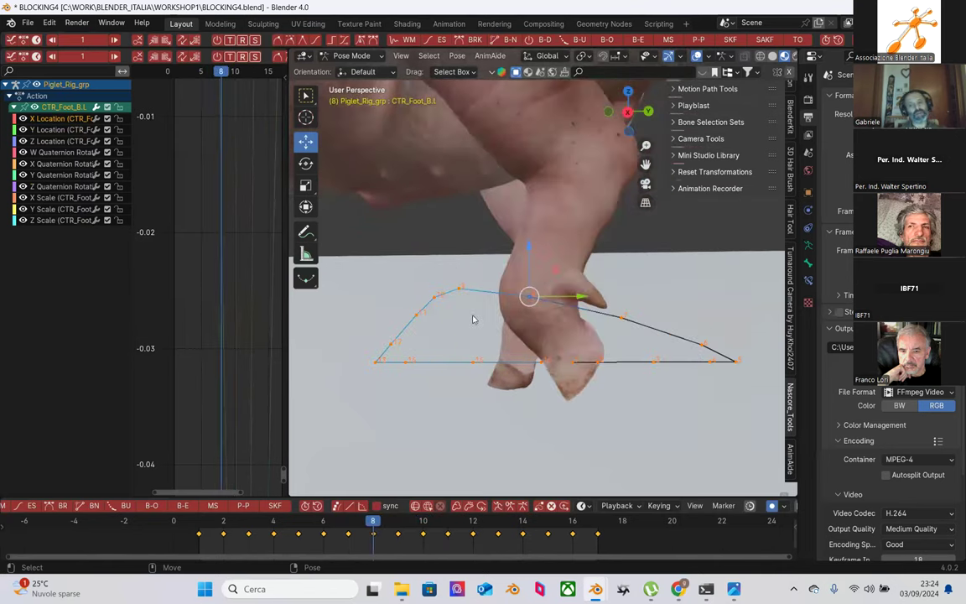
pyautogui.press('Left')
pyautogui.press('Left')
pyautogui.press('Left')
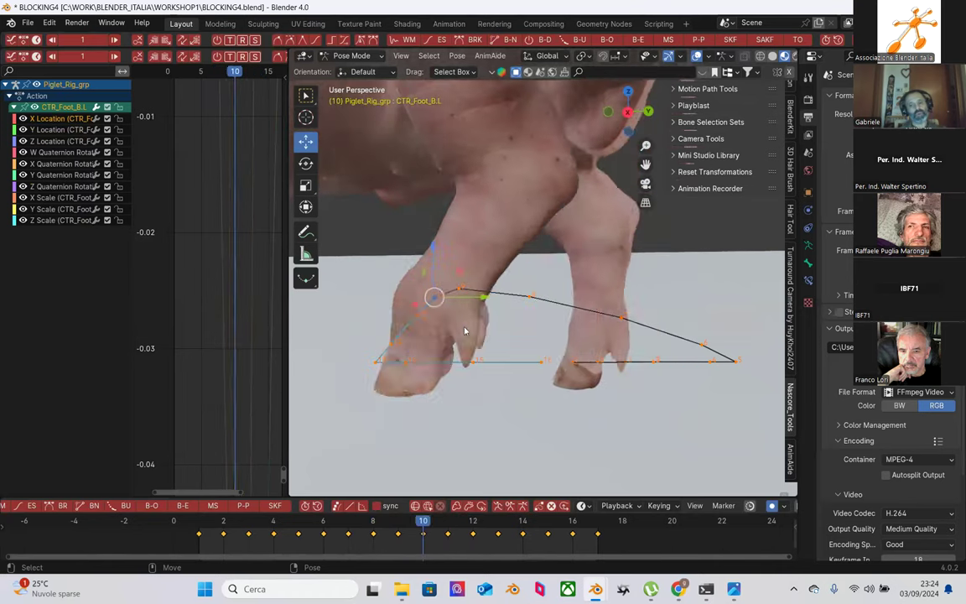
pyautogui.press('Right')
pyautogui.press('Right')
pyautogui.press('Right')
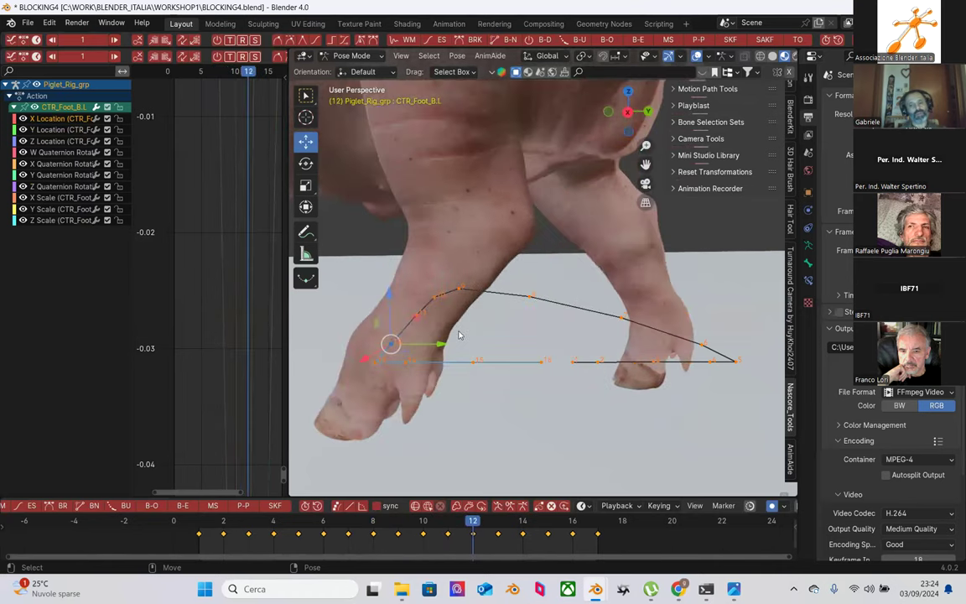
pyautogui.press('Right')
pyautogui.press('Left')
pyautogui.press('Right')
pyautogui.scroll(-2, 446, 377)
pyautogui.moveTo(447, 377)
pyautogui.mouseDown(button='middle')
pyautogui.moveTo(410, 384)
pyautogui.moveTo(377, 369)
pyautogui.moveTo(394, 355)
pyautogui.moveTo(515, 368)
pyautogui.moveTo(577, 335)
pyautogui.moveTo(620, 327)
pyautogui.moveTo(626, 354)
pyautogui.moveTo(531, 320)
pyautogui.moveTo(535, 358)
pyautogui.moveTo(529, 341)
pyautogui.moveTo(539, 340)
pyautogui.moveTo(571, 367)
pyautogui.moveTo(527, 381)
pyautogui.moveTo(541, 416)
pyautogui.moveTo(531, 405)
pyautogui.mouseUp(button='middle')
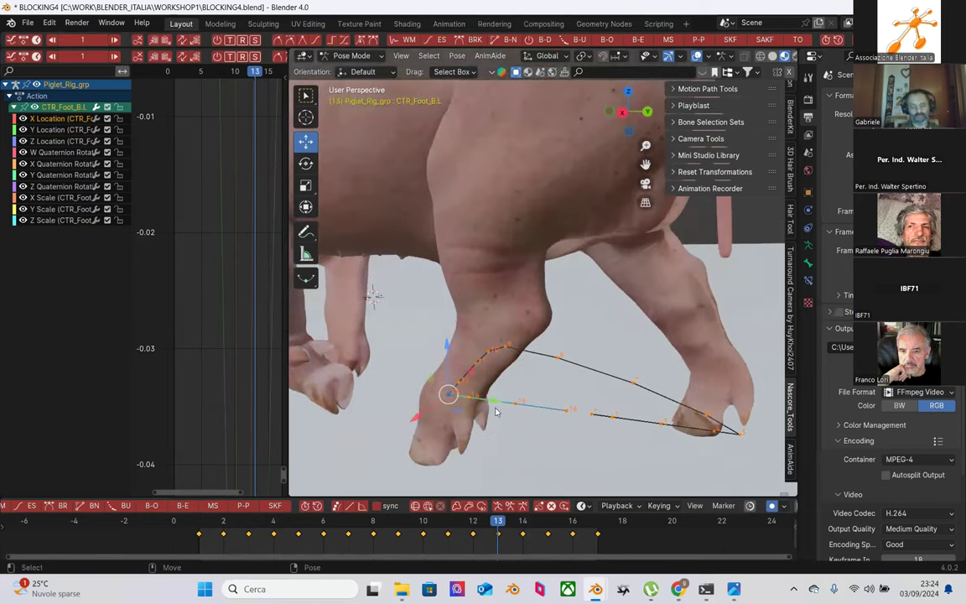
pyautogui.moveTo(500, 415); pyautogui.dragTo(484, 394, button='middle')
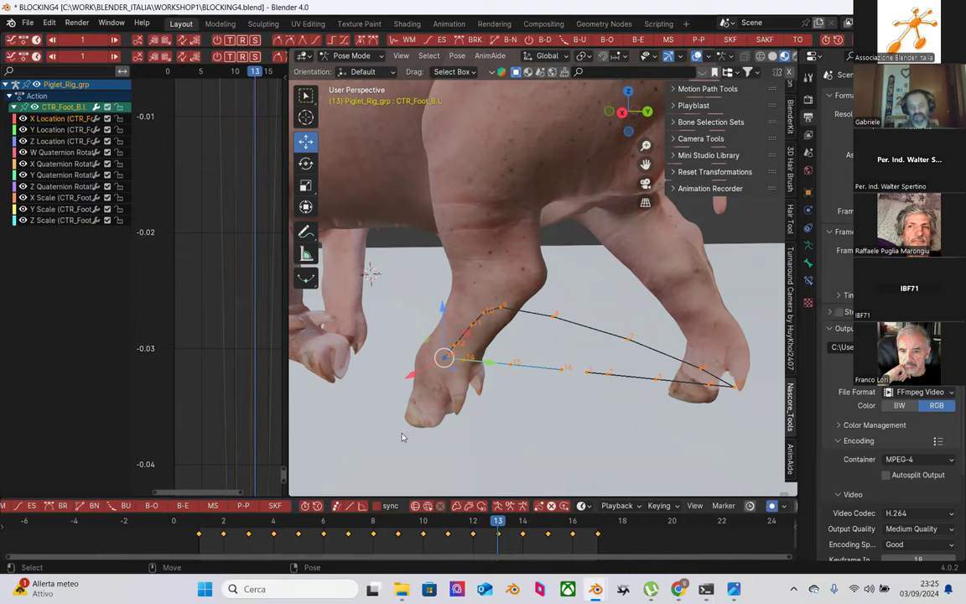
pyautogui.moveTo(392, 383); pyautogui.dragTo(441, 406, button='middle')
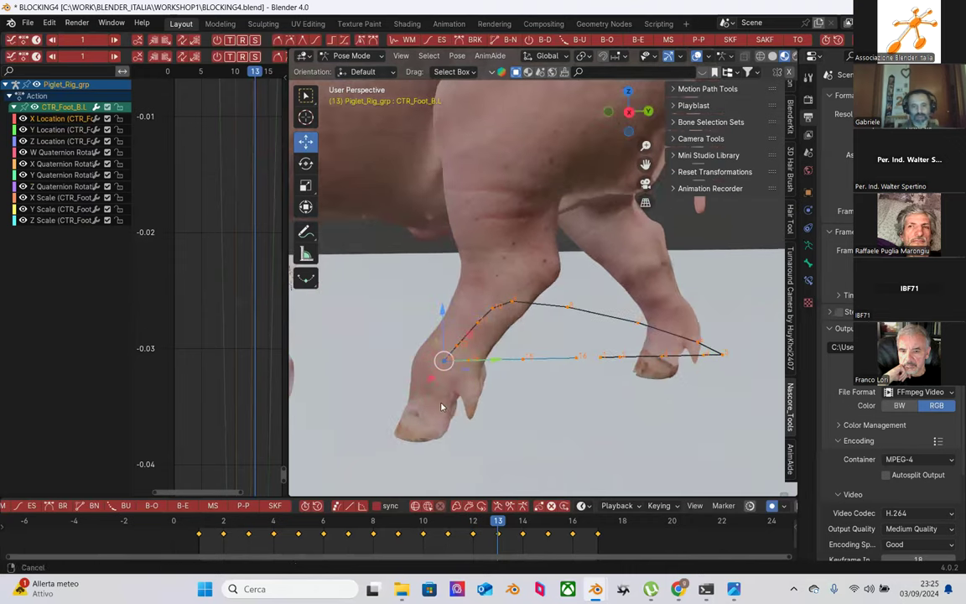
# Step: Step through the walk cycle's frames to review the back foot's stride
pyautogui.press('Left')
pyautogui.press('Left')
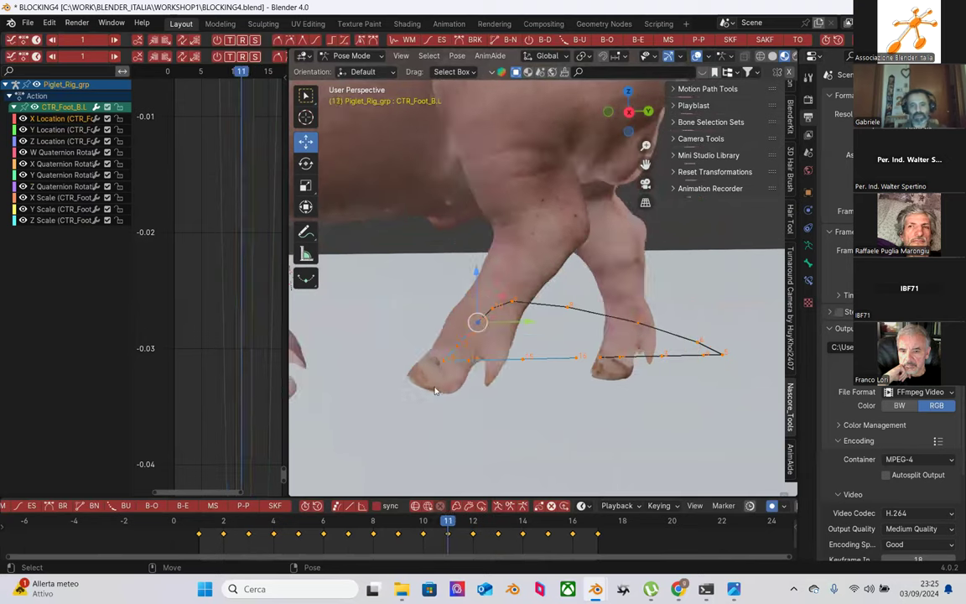
pyautogui.press('Left')
pyautogui.press('Left')
pyautogui.press('Left')
pyautogui.press('Left')
pyautogui.press('Right')
pyautogui.press('Right')
pyautogui.press('Right')
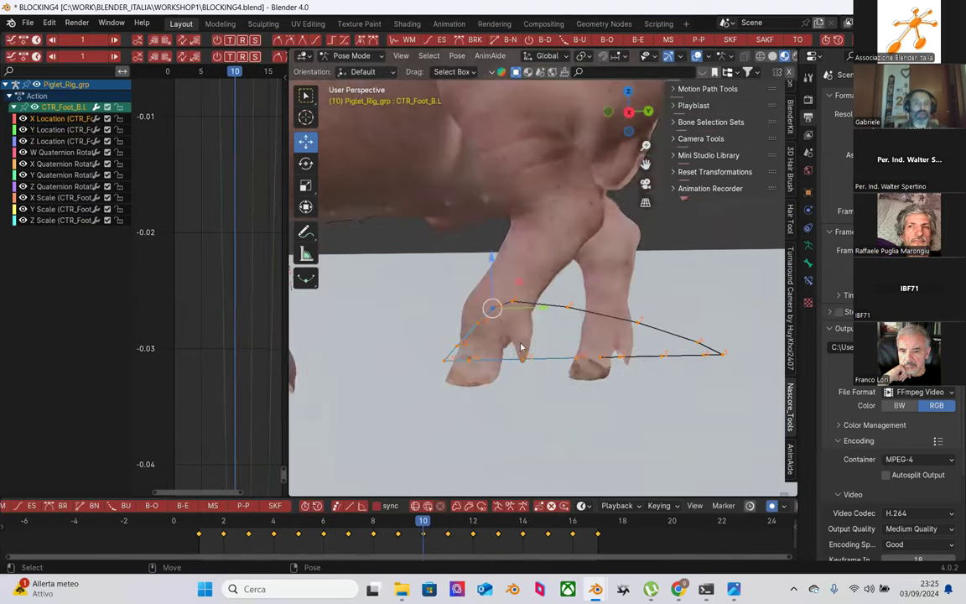
pyautogui.press('Right')
pyautogui.press('Right')
pyautogui.press('Right')
pyautogui.press('Right')
pyautogui.press('Right')
pyautogui.press('Right')
pyautogui.press('Right')
pyautogui.press('Right')
pyautogui.press('Left')
pyautogui.press('Right')
pyautogui.press('Right')
pyautogui.press('Left')
pyautogui.press('Left')
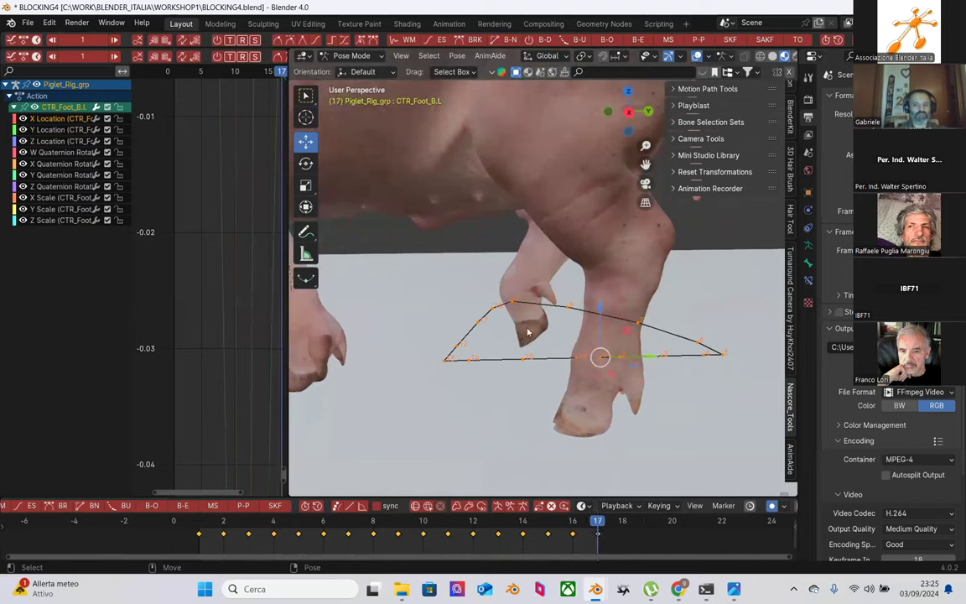
pyautogui.press('Left')
pyautogui.press('Left')
pyautogui.press('Left')
pyautogui.press('Left')
pyautogui.press('Left')
pyautogui.press('Left')
pyautogui.press('Left')
pyautogui.press('Left')
pyautogui.press('Left')
pyautogui.press('Left')
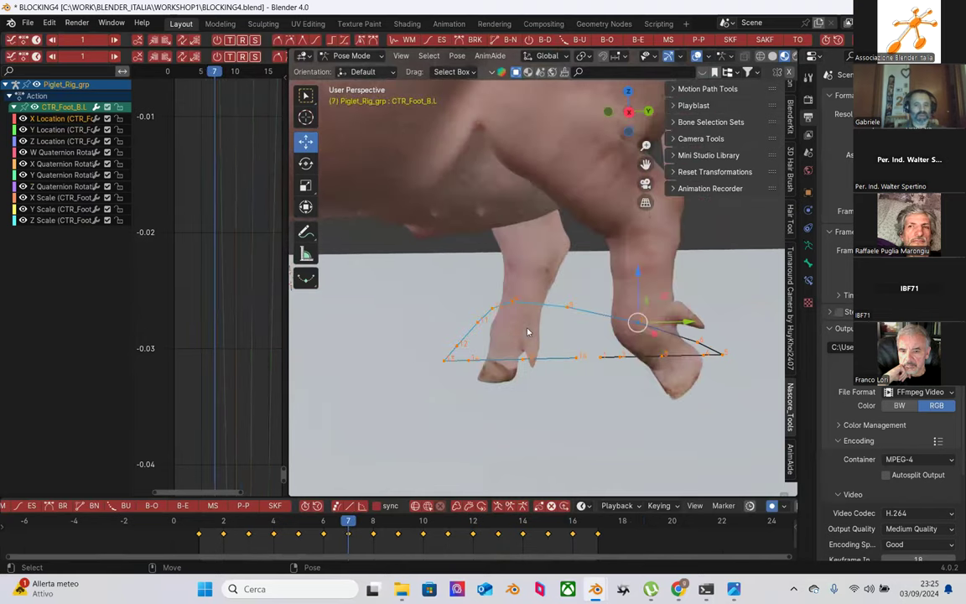
pyautogui.press('Left')
pyautogui.press('Left')
pyautogui.press('Left')
pyautogui.press('Left')
pyautogui.press('Left')
pyautogui.press('Left')
pyautogui.press('Right')
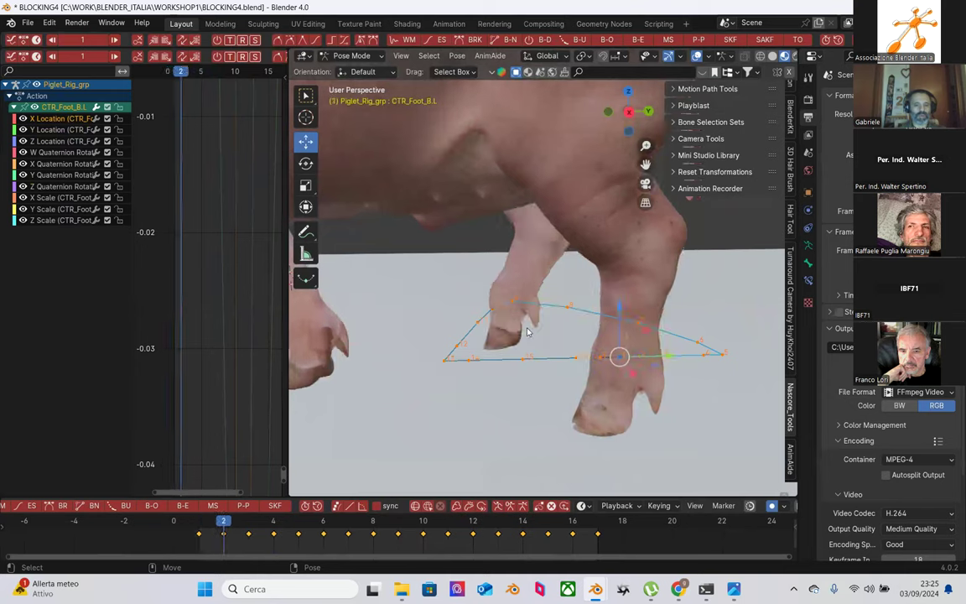
pyautogui.press('Right')
pyautogui.press('Right')
pyautogui.press('Right')
pyautogui.press('Right')
pyautogui.press('Right')
pyautogui.press('Right')
pyautogui.press('Right')
# Step: Reposition the foot control at frame 9, comparing it with frames 8 and 10
pyautogui.press('Left')
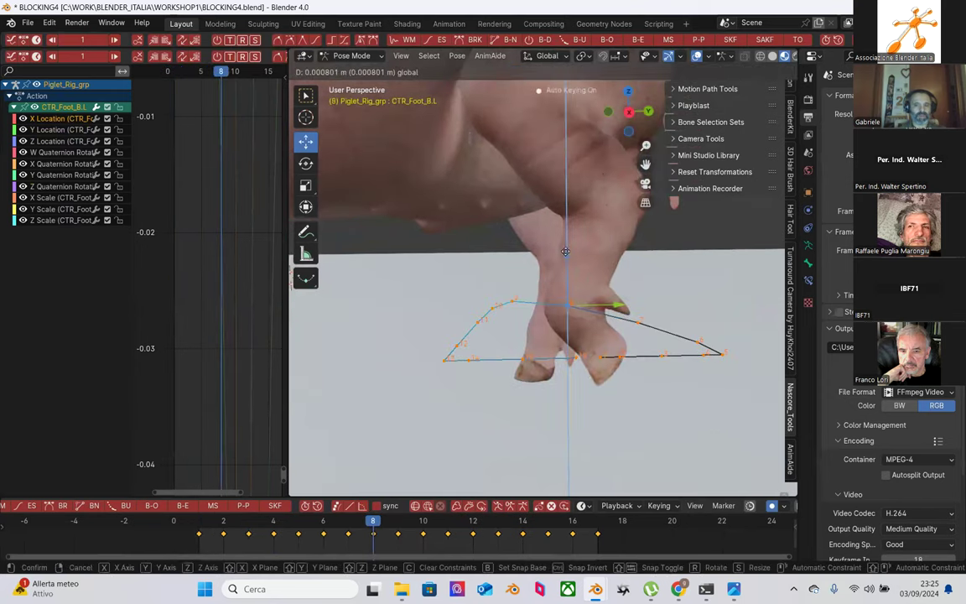
pyautogui.press('Left')
pyautogui.press('Right')
pyautogui.press('Right')
pyautogui.press('Left')
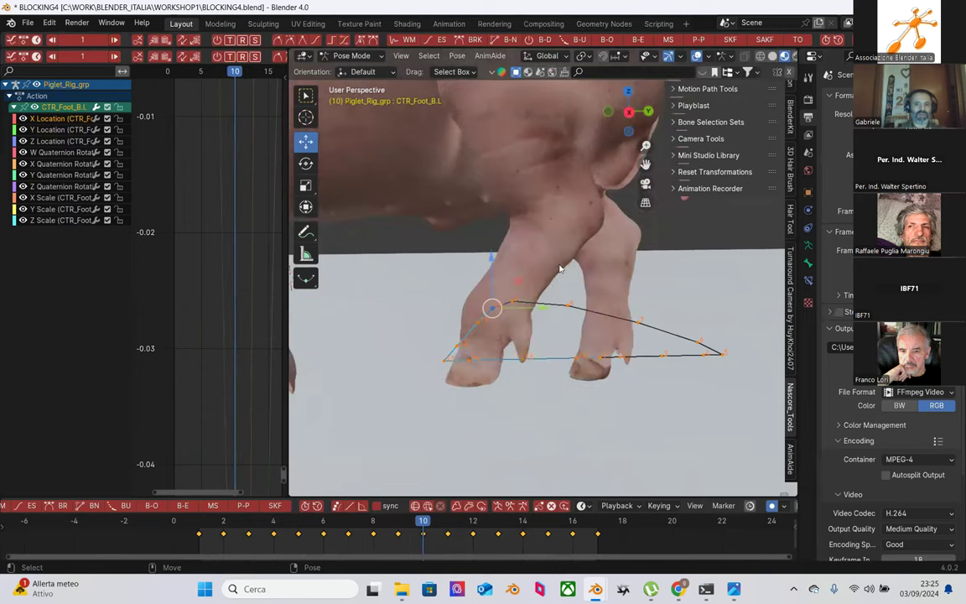
pyautogui.press('Right')
pyautogui.moveTo(511, 301)
pyautogui.mouseDown()
pyautogui.moveTo(566, 300)
pyautogui.moveTo(521, 299)
pyautogui.mouseUp()
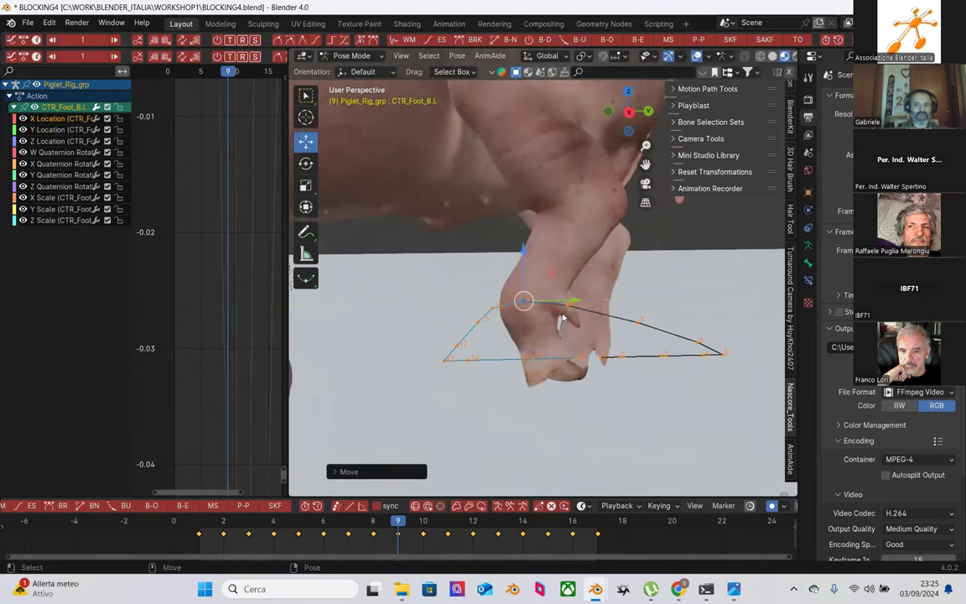
pyautogui.press('Left')
pyautogui.press('Left')
pyautogui.press('Right')
pyautogui.press('Right')
pyautogui.press('Right')
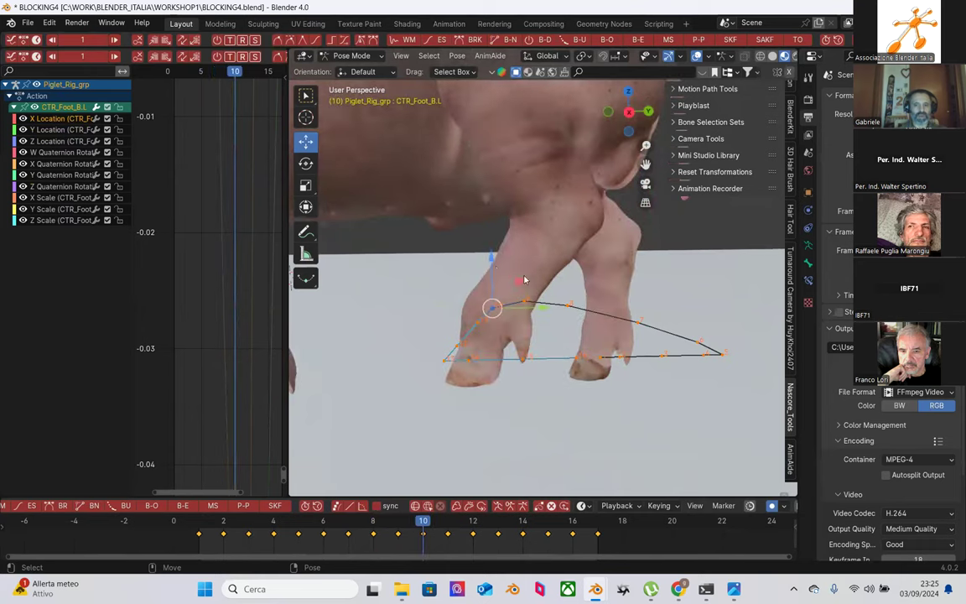
# Step: Shift the foot control along the stride at frames 10 and 11
pyautogui.moveTo(490, 262)
pyautogui.mouseDown()
pyautogui.moveTo(620, 355)
pyautogui.moveTo(492, 259)
pyautogui.mouseUp()
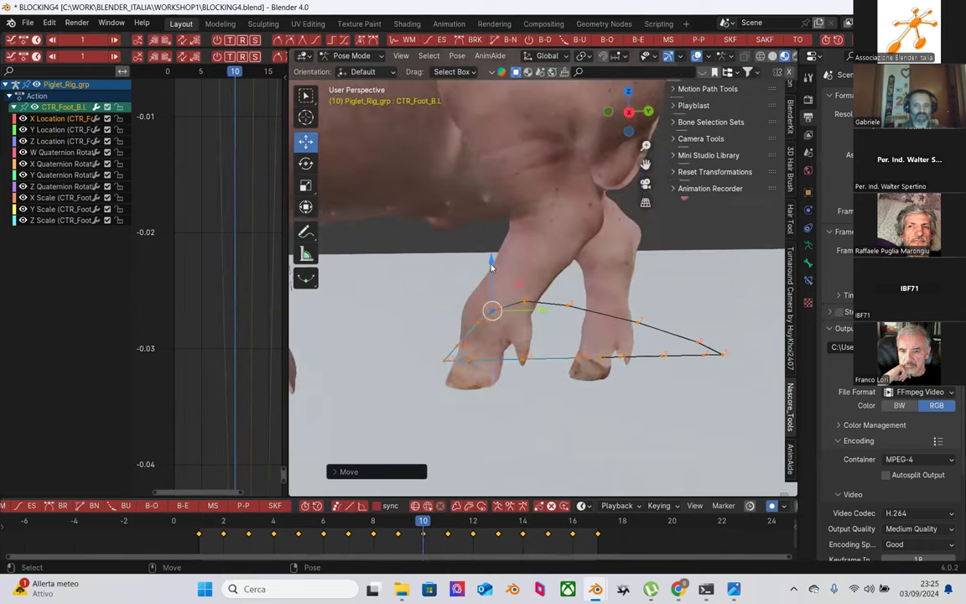
pyautogui.press('Left')
pyautogui.press('Right')
pyautogui.press('Right')
pyautogui.moveTo(513, 323); pyautogui.dragTo(471, 291)
pyautogui.press('Left')
pyautogui.press('Left')
pyautogui.press('Left')
pyautogui.press('Left')
pyautogui.press('Right')
pyautogui.press('Right')
pyautogui.press('Right')
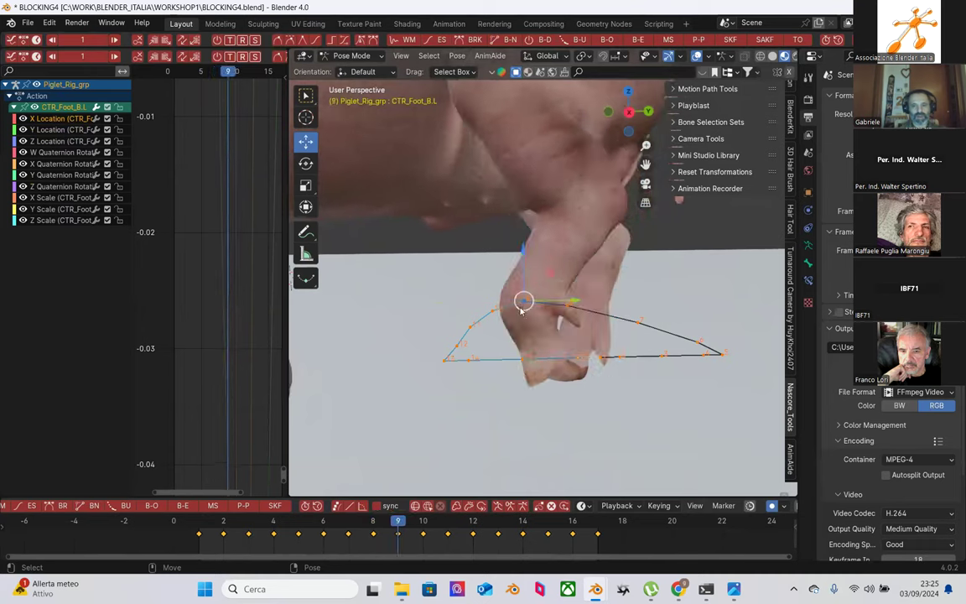
pyautogui.moveTo(539, 308); pyautogui.dragTo(541, 312)
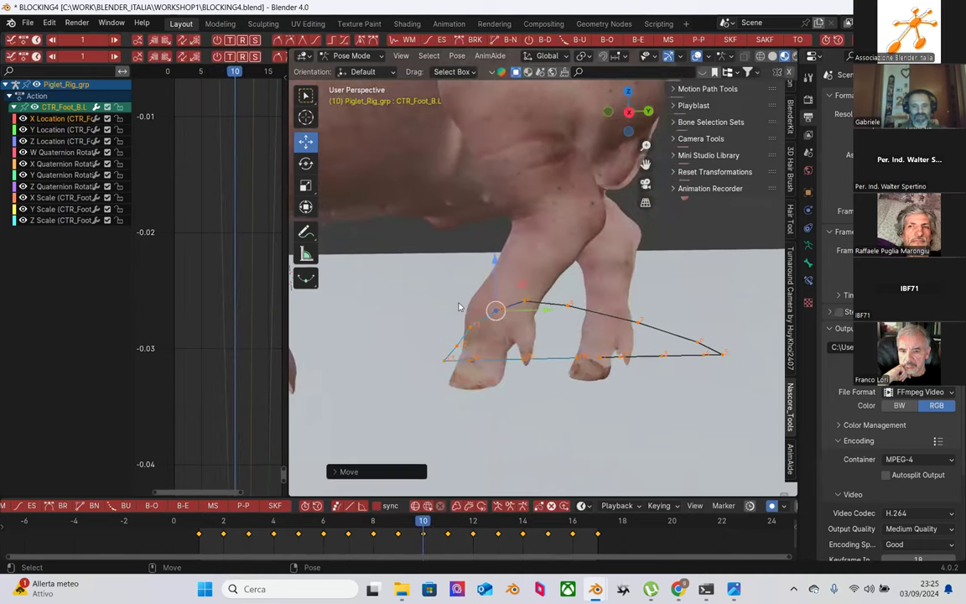
pyautogui.moveTo(497, 262); pyautogui.dragTo(498, 266)
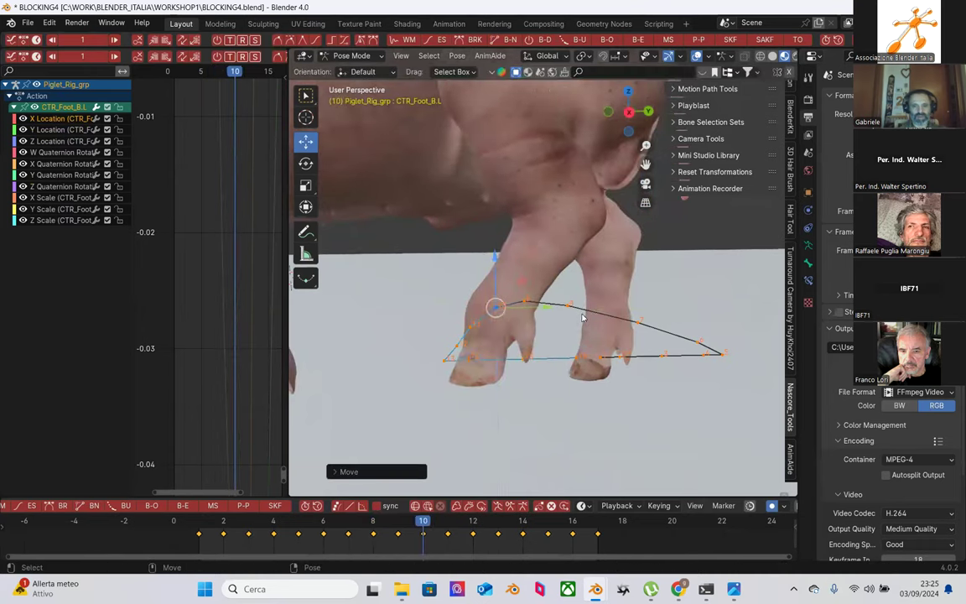
# Step: Adjust the foot control's height at frame 12 after comparing with frame 13
pyautogui.press('Left')
pyautogui.press('Left')
pyautogui.press('Left')
pyautogui.press('Left')
pyautogui.press('Right')
pyautogui.press('Right')
pyautogui.press('Right')
pyautogui.press('Right')
pyautogui.press('Right')
pyautogui.press('Right')
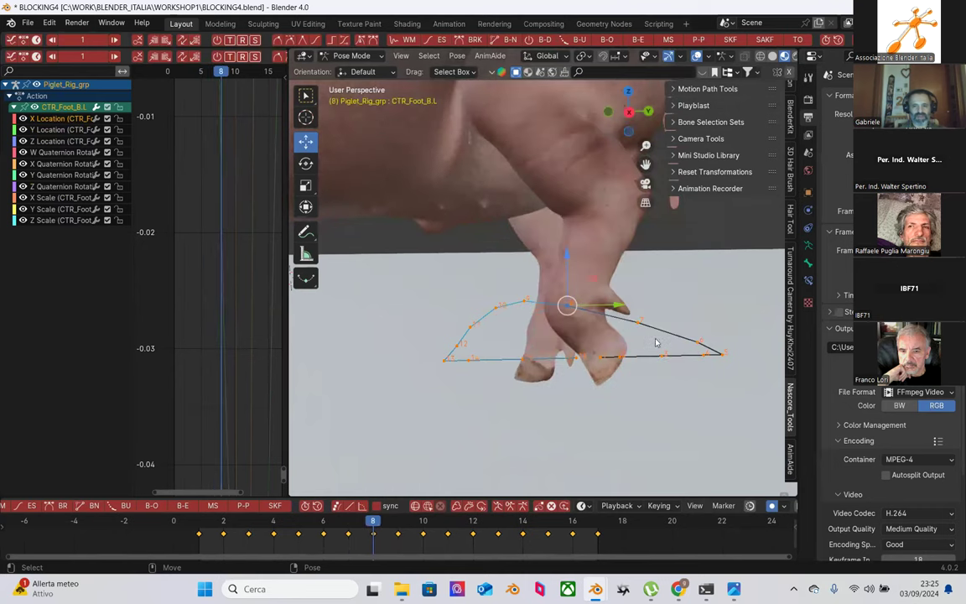
pyautogui.press('Right')
pyautogui.press('Left')
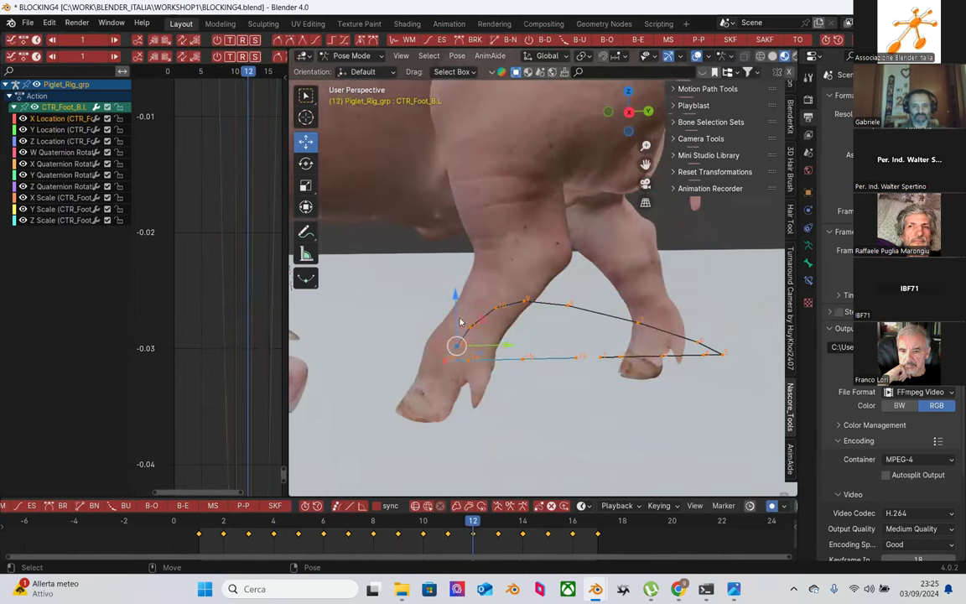
pyautogui.moveTo(455, 294); pyautogui.dragTo(456, 291)
# Step: Step back and forth through frames 6 to 12 to review the foot's arc
pyautogui.press('Left')
pyautogui.press('Left')
pyautogui.press('Left')
pyautogui.press('Left')
pyautogui.press('Left')
pyautogui.press('Left')
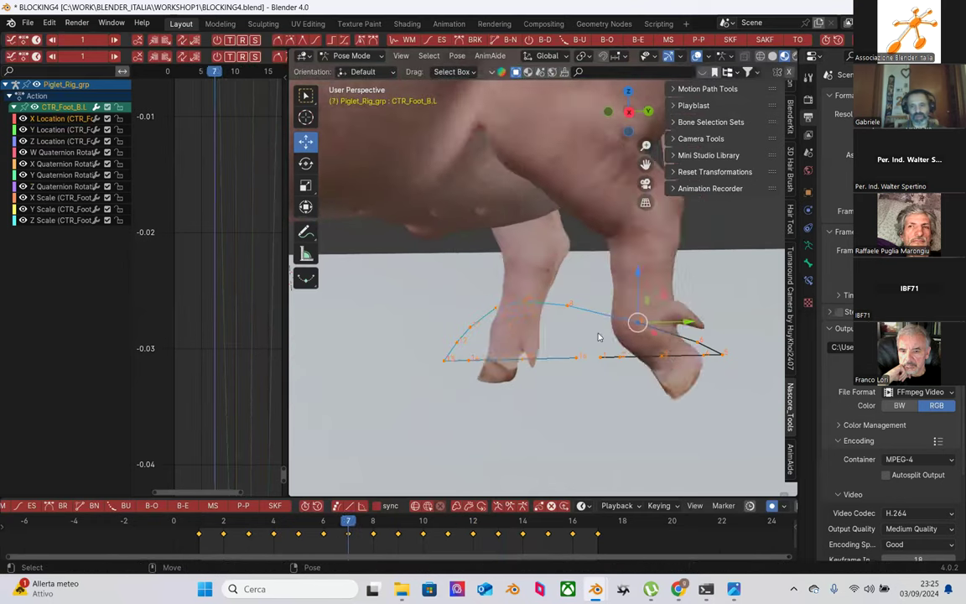
pyautogui.press('Right')
pyautogui.press('Right')
pyautogui.press('Right')
pyautogui.press('Left')
pyautogui.press('Left')
pyautogui.press('Left')
pyautogui.press('Right')
pyautogui.press('Right')
pyautogui.press('Right')
pyautogui.press('Right')
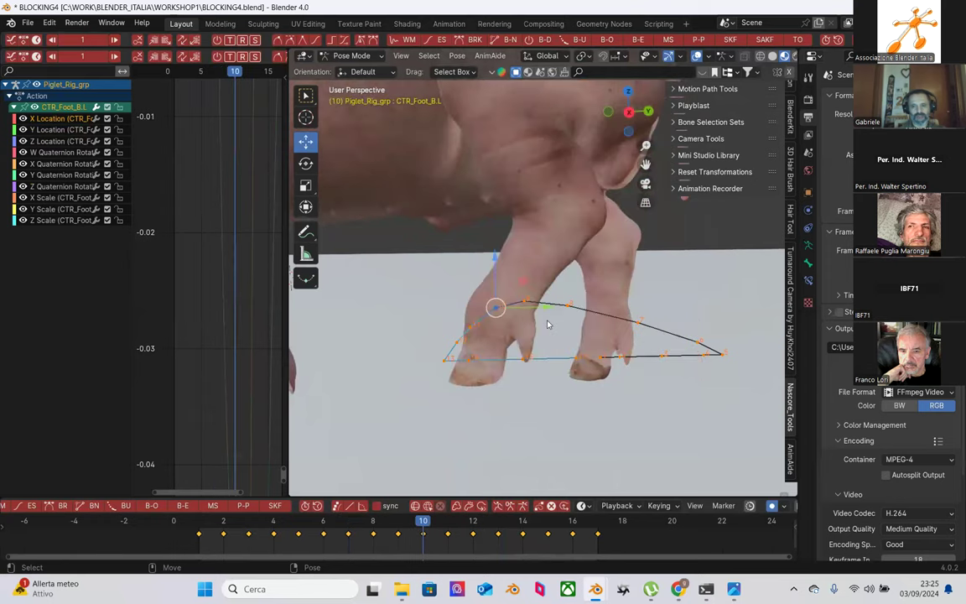
pyautogui.press('Left')
pyautogui.press('Left')
pyautogui.press('Left')
pyautogui.press('Left')
pyautogui.press('Right')
pyautogui.press('Right')
pyautogui.press('Right')
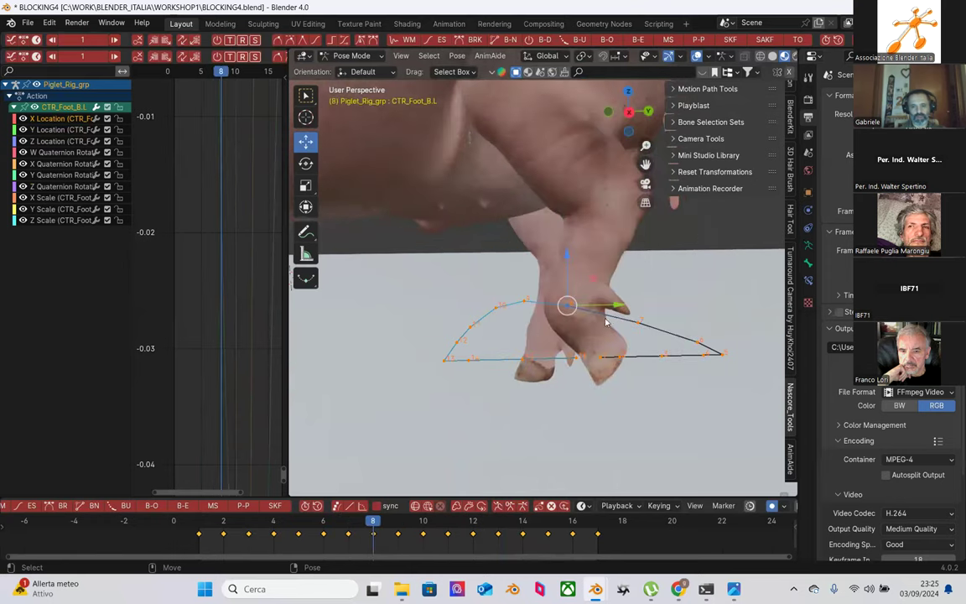
pyautogui.press('Left')
pyautogui.press('Right')
pyautogui.press('Right')
pyautogui.press('Right')
pyautogui.press('Right')
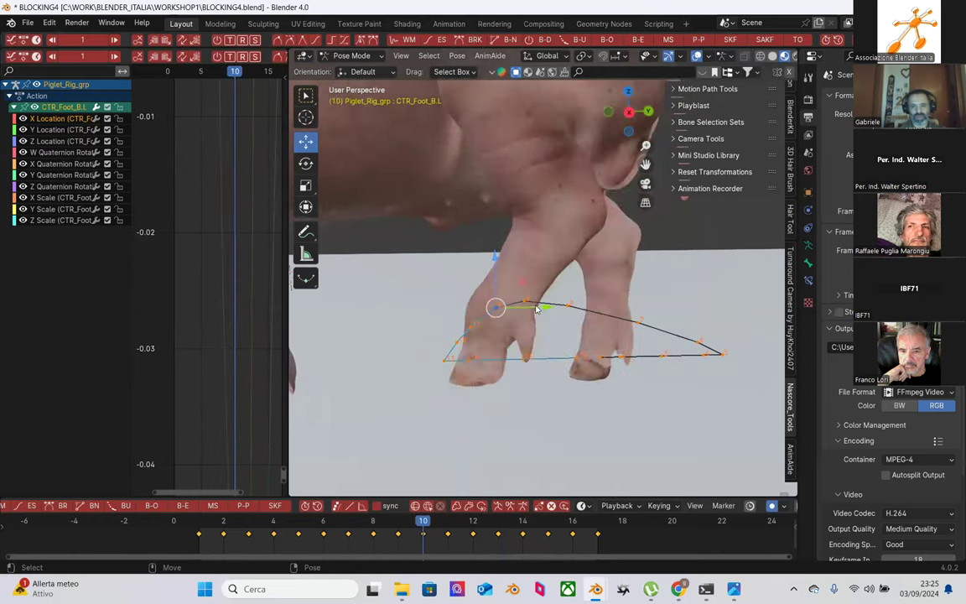
pyautogui.press('Left')
pyautogui.press('Left')
pyautogui.press('Left')
pyautogui.press('Left')
pyautogui.press('Left')
pyautogui.press('Left')
pyautogui.press('Left')
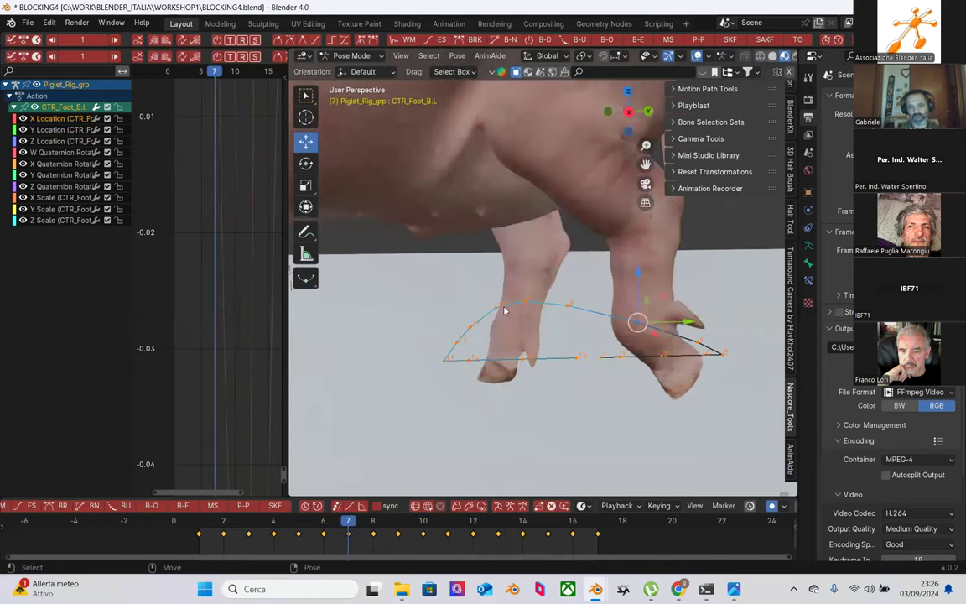
pyautogui.press('Right')
pyautogui.press('Right')
pyautogui.press('Right')
pyautogui.press('Right')
pyautogui.press('Right')
pyautogui.press('Right')
pyautogui.press('Right')
pyautogui.press('Left')
pyautogui.press('Right')
pyautogui.press('Left')
pyautogui.press('Right')
pyautogui.press('Left')
pyautogui.press('Left')
pyautogui.press('Right')
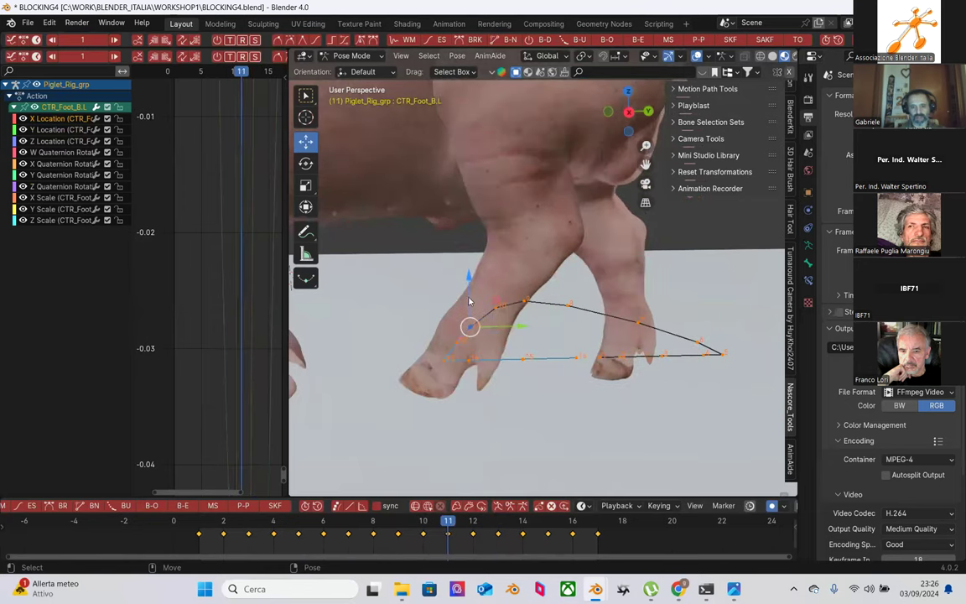
# Step: Nudge the foot control slightly at frame 11 and check frames 8 to 12
pyautogui.click(502, 323)
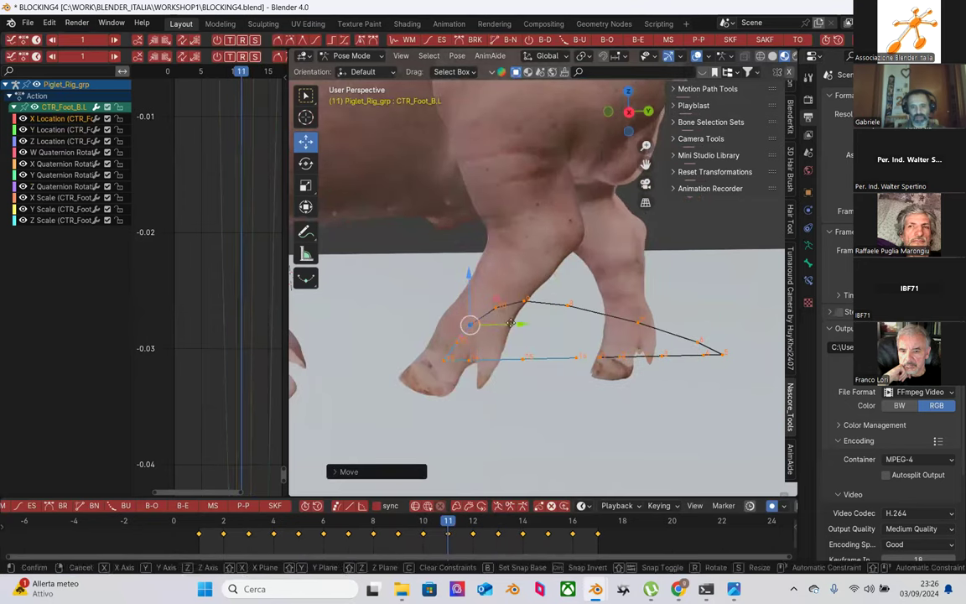
pyautogui.press('Left')
pyautogui.press('Left')
pyautogui.press('Left')
pyautogui.press('Right')
pyautogui.press('Right')
pyautogui.press('Right')
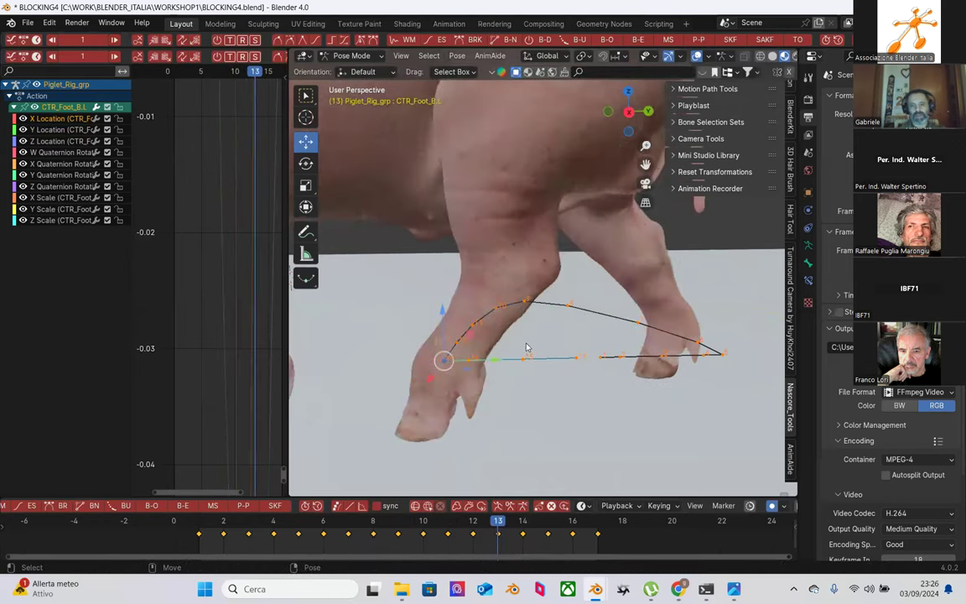
pyautogui.press('Right')
pyautogui.press('Left')
pyautogui.press('Right')
# Step: Recalculate the foot's motion path via Pose > Motion Paths at frame 10
pyautogui.press('Left')
pyautogui.press('Left')
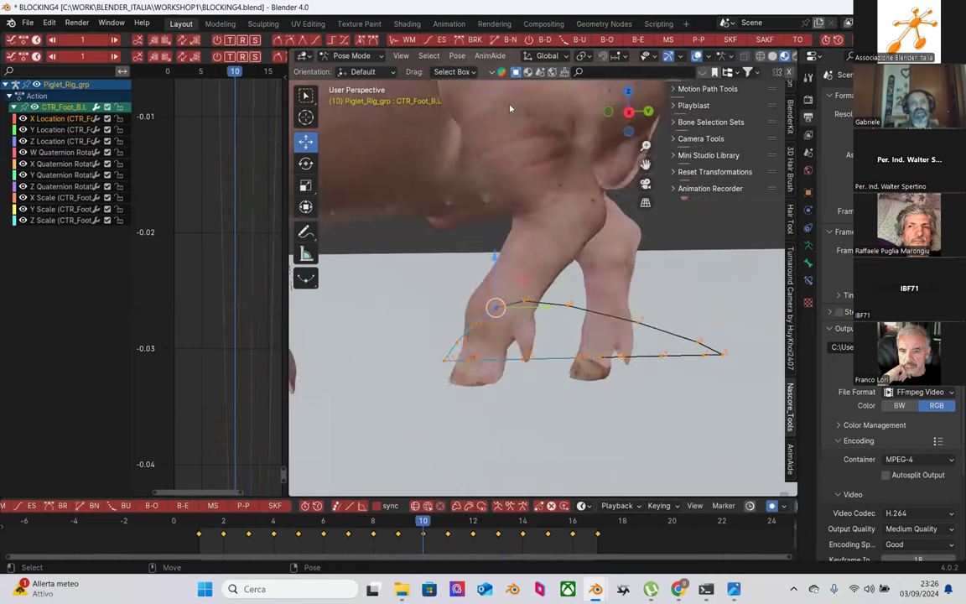
pyautogui.click(457, 56)
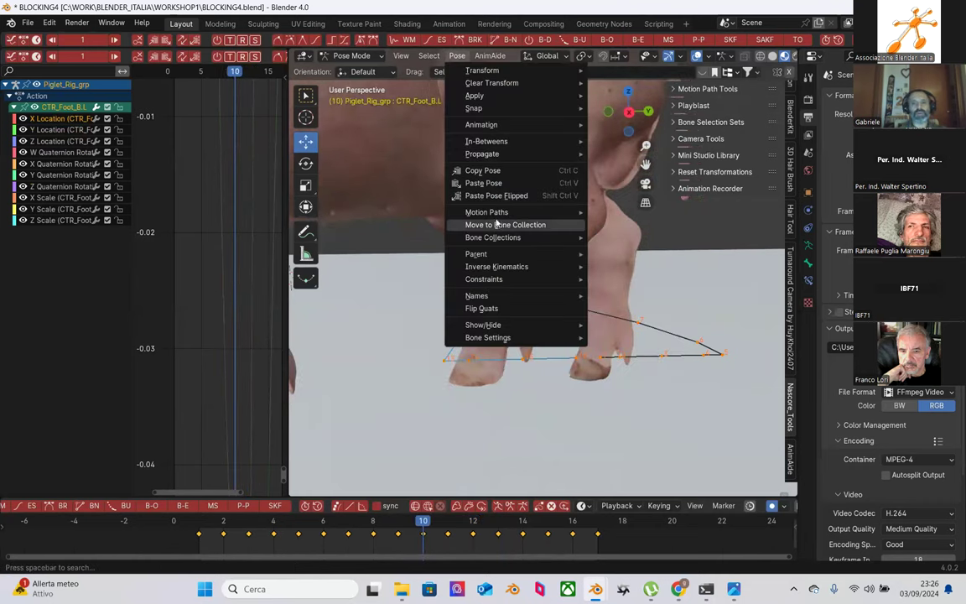
pyautogui.moveTo(491, 212)
pyautogui.click(620, 214)
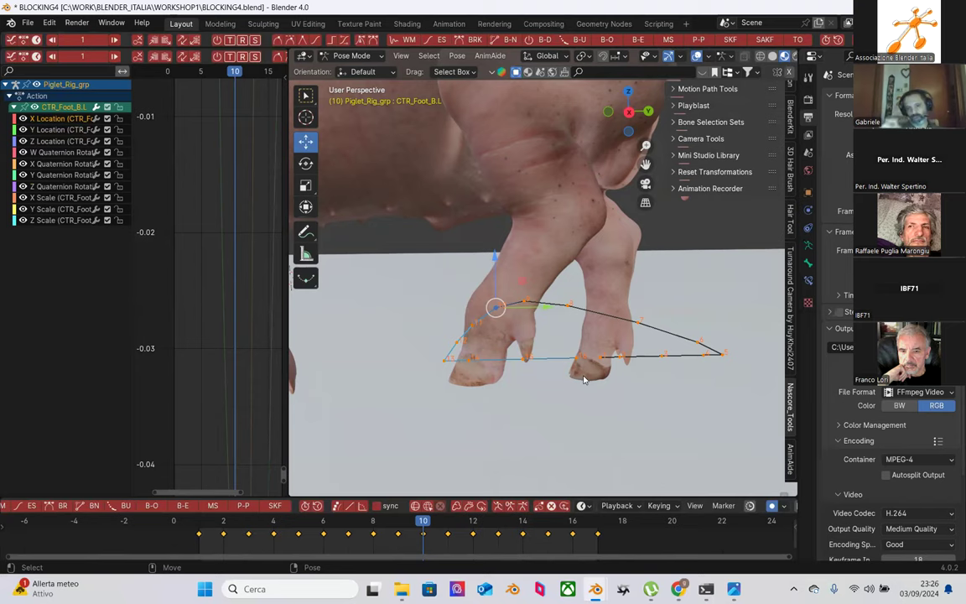
# Step: Deselect and reselect the CTR_Foot_B.L foot control, then reopen the Pose menu
pyautogui.click(430, 243)
pyautogui.moveTo(552, 342); pyautogui.dragTo(539, 354, button='middle')
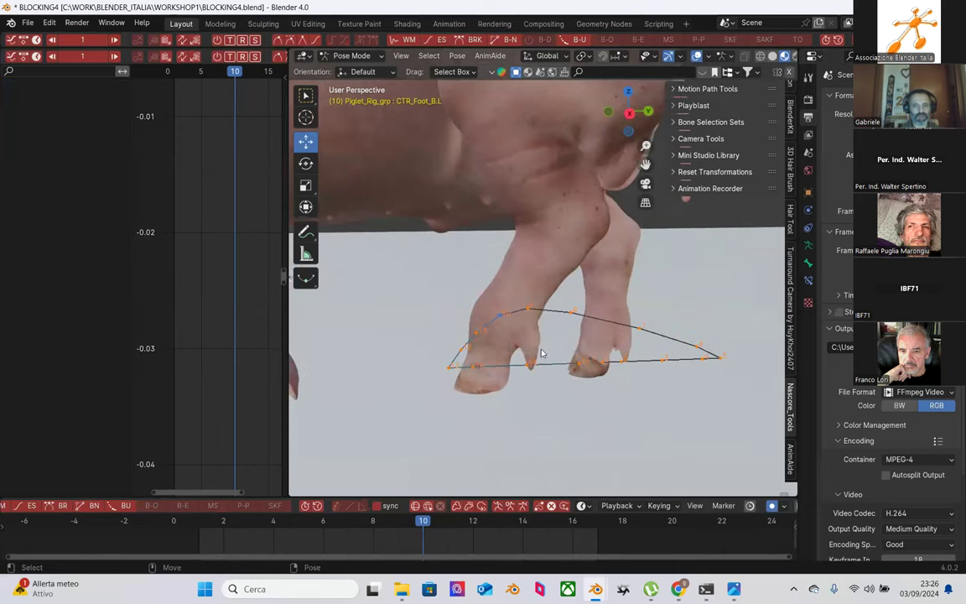
pyautogui.scroll(-3, 541, 340)
pyautogui.scroll(1, 545, 319)
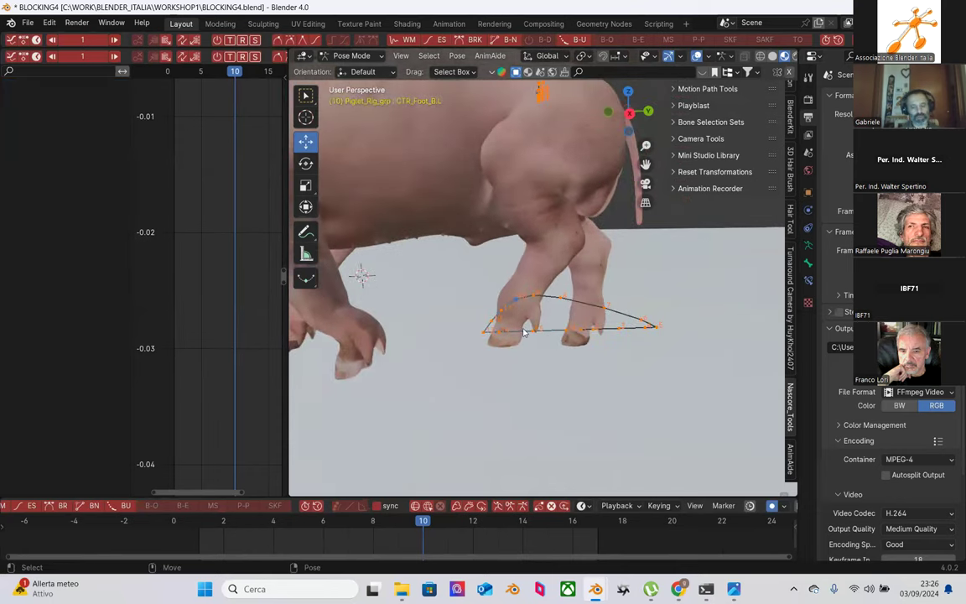
pyautogui.click(515, 335)
pyautogui.scroll(1, 521, 334)
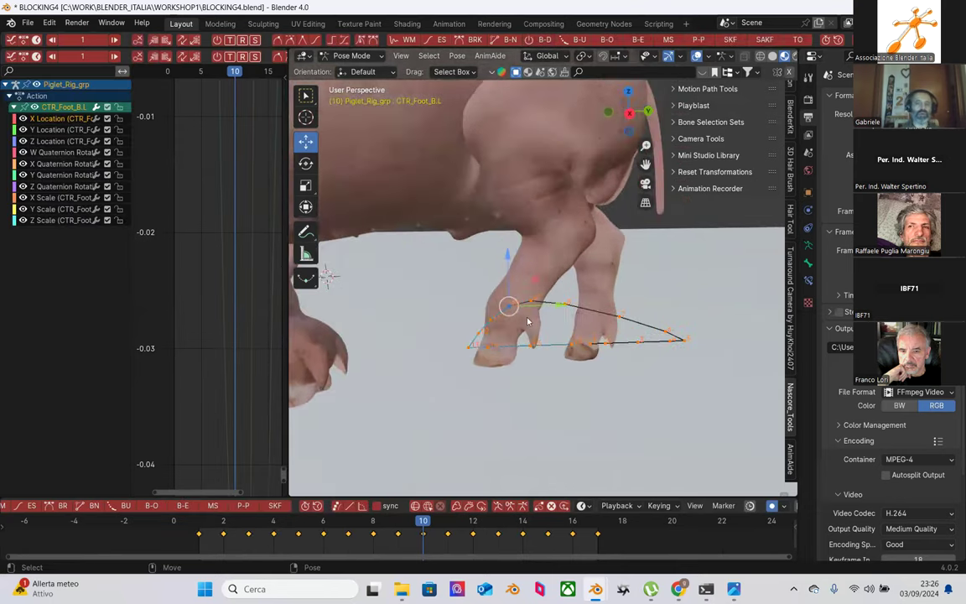
pyautogui.click(457, 57)
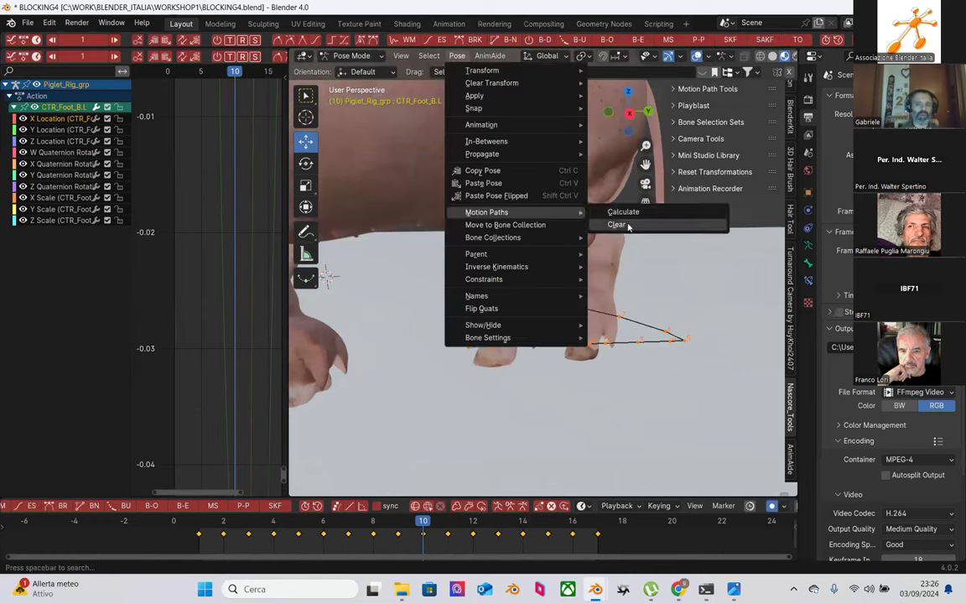
pyautogui.scroll(-2, 453, 459)
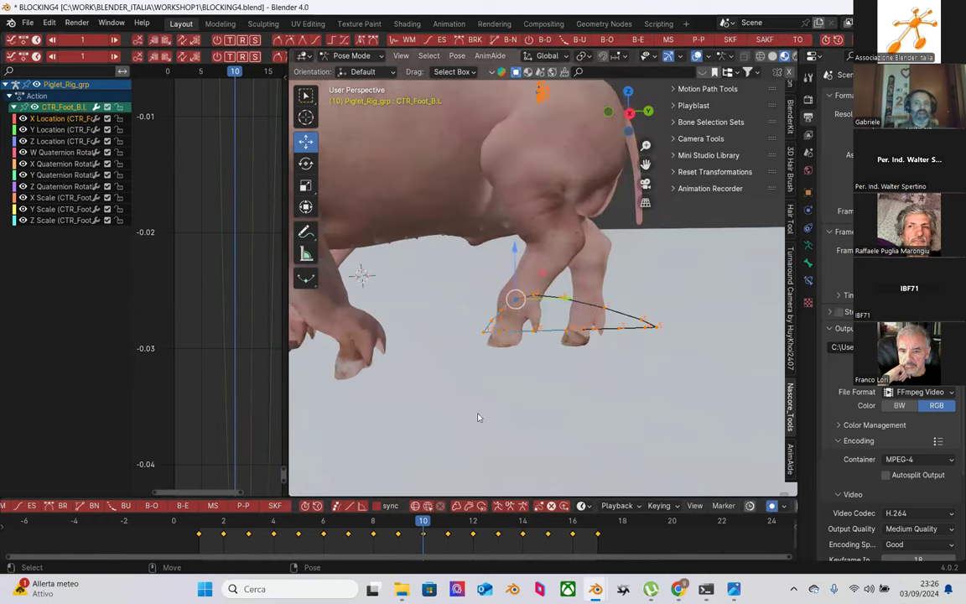
# Step: Orbit around the pig's legs to inspect the recalculated path from behind
pyautogui.moveTo(560, 368); pyautogui.dragTo(689, 348, button='middle')
pyautogui.moveTo(668, 346); pyautogui.dragTo(511, 362, button='middle')
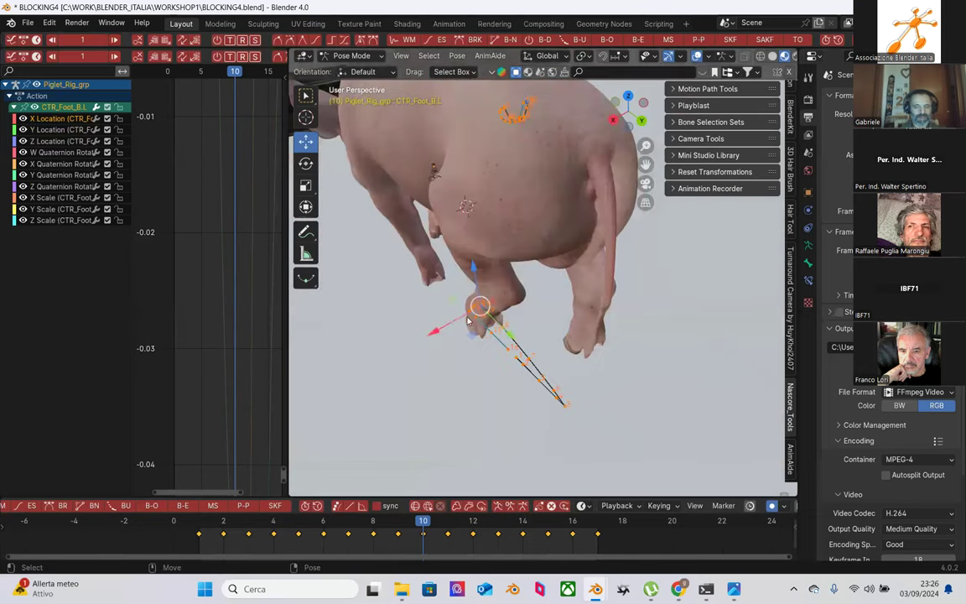
pyautogui.moveTo(470, 330); pyautogui.dragTo(576, 282, button='middle')
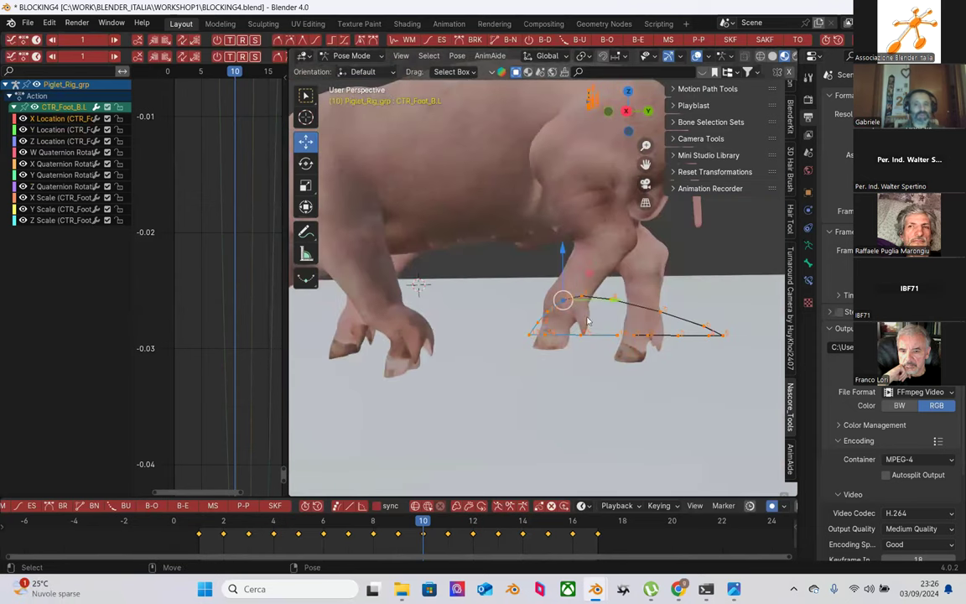
# Step: Enlarge the graph editor and zoom in on the peak of CTR_Foot_B.L's location curve
pyautogui.click(59, 130)
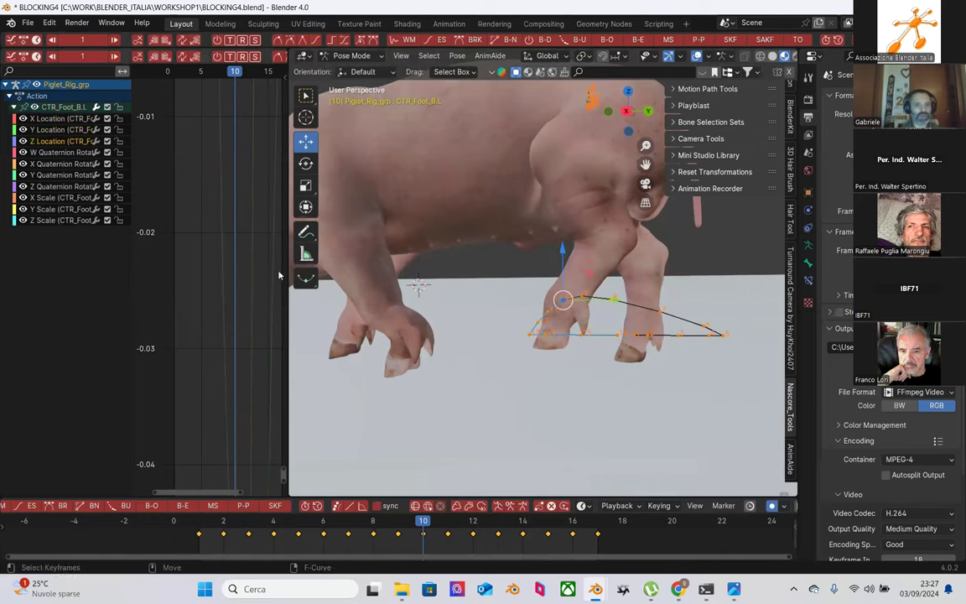
pyautogui.moveTo(286, 274); pyautogui.dragTo(451, 282)
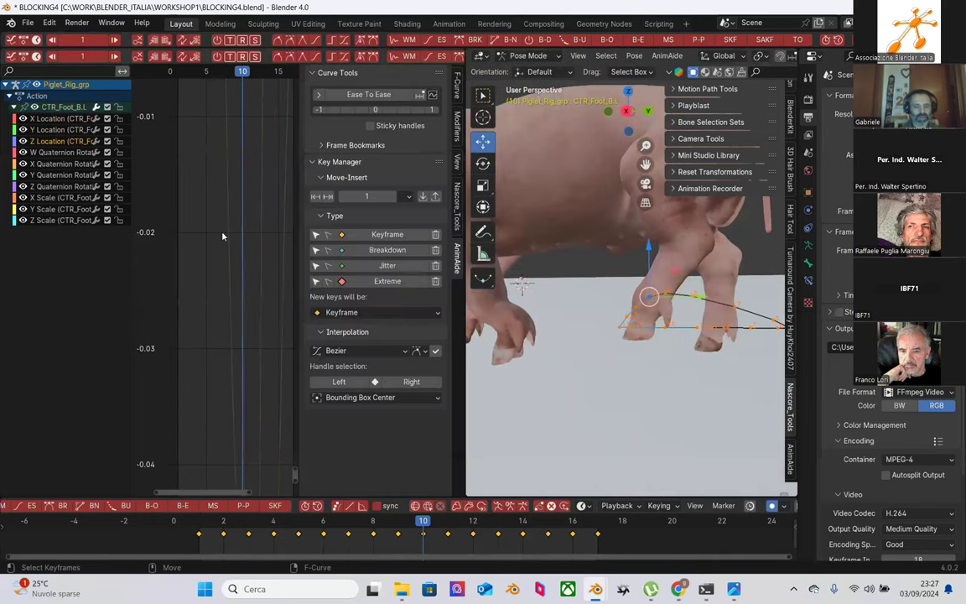
pyautogui.press('Home')
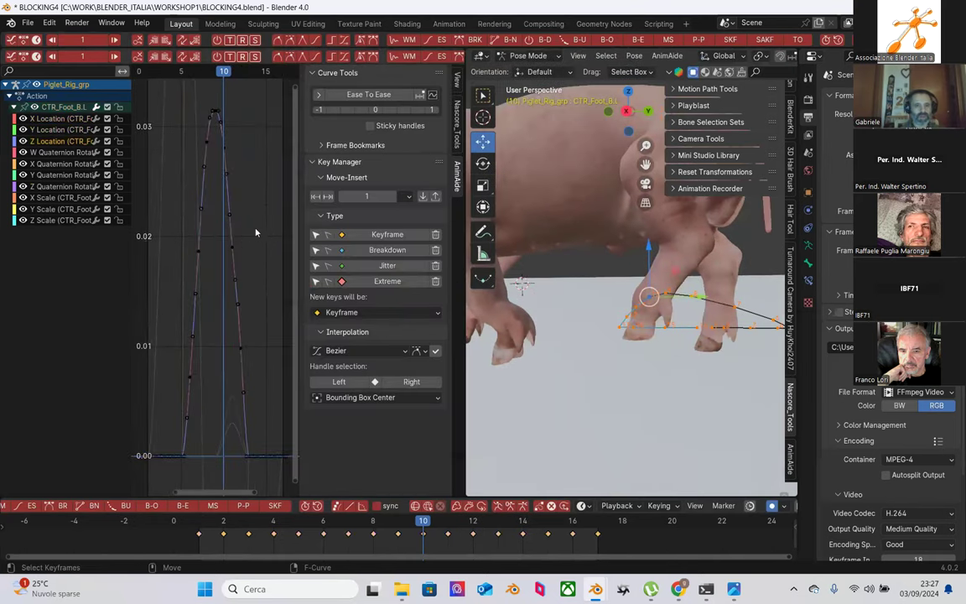
pyautogui.hotkey('shift', 'b')
pyautogui.moveTo(190, 229); pyautogui.dragTo(248, 278)
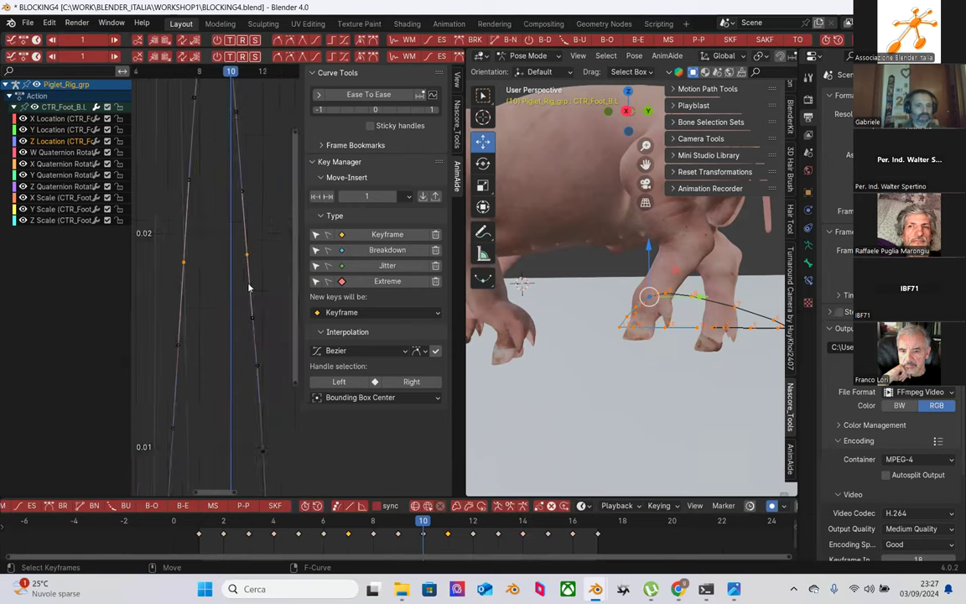
pyautogui.keyDown('ctrl'); pyautogui.moveTo(227, 306); pyautogui.dragTo(231, 339, button='middle'); pyautogui.keyUp('ctrl')
pyautogui.scroll(-3, 230, 339)
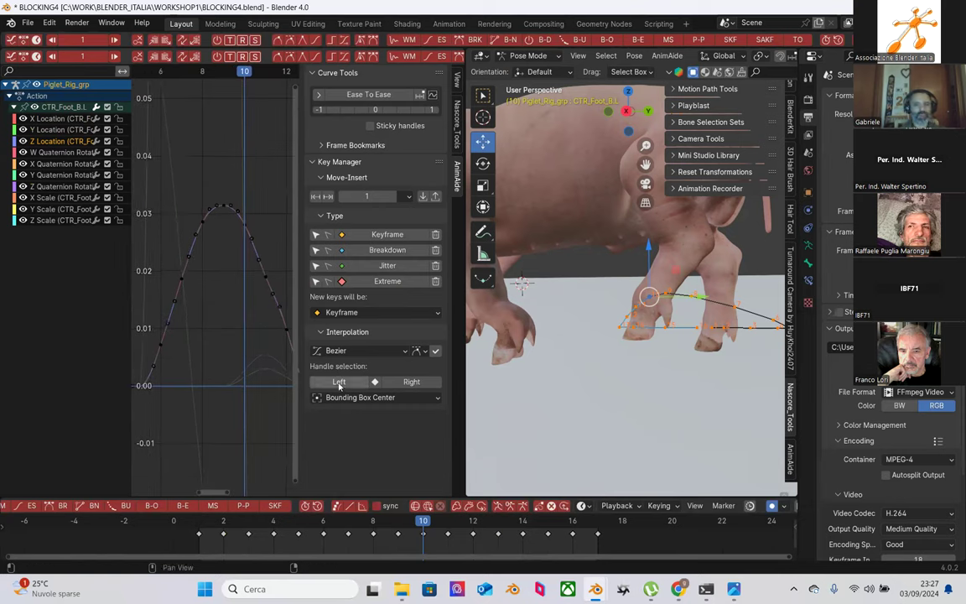
pyautogui.moveTo(297, 418); pyautogui.dragTo(361, 417)
pyautogui.scroll(-3, 309, 368)
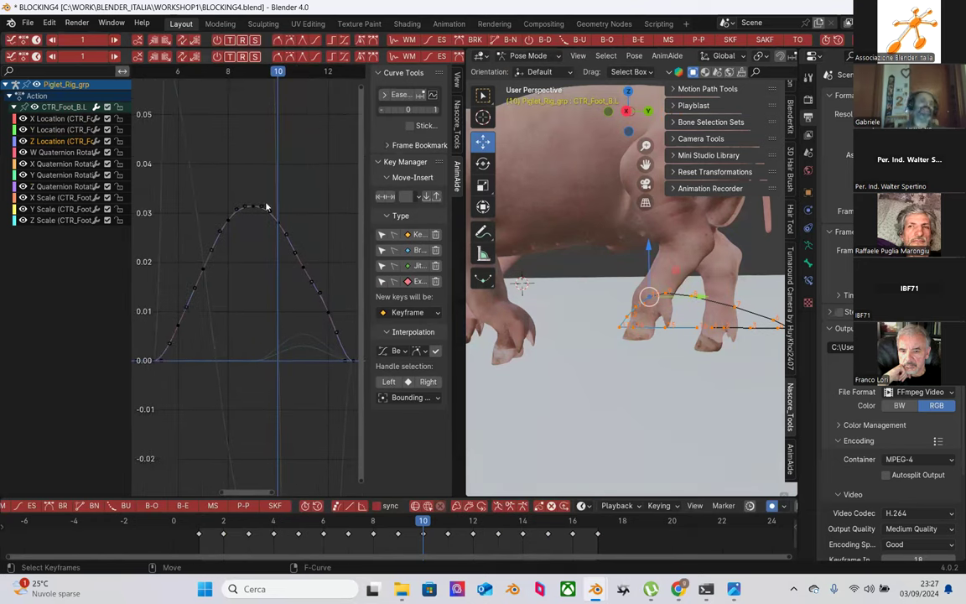
# Step: Ease the descending keys by about -11%, then undo that ease
pyautogui.moveTo(262, 190); pyautogui.dragTo(344, 343)
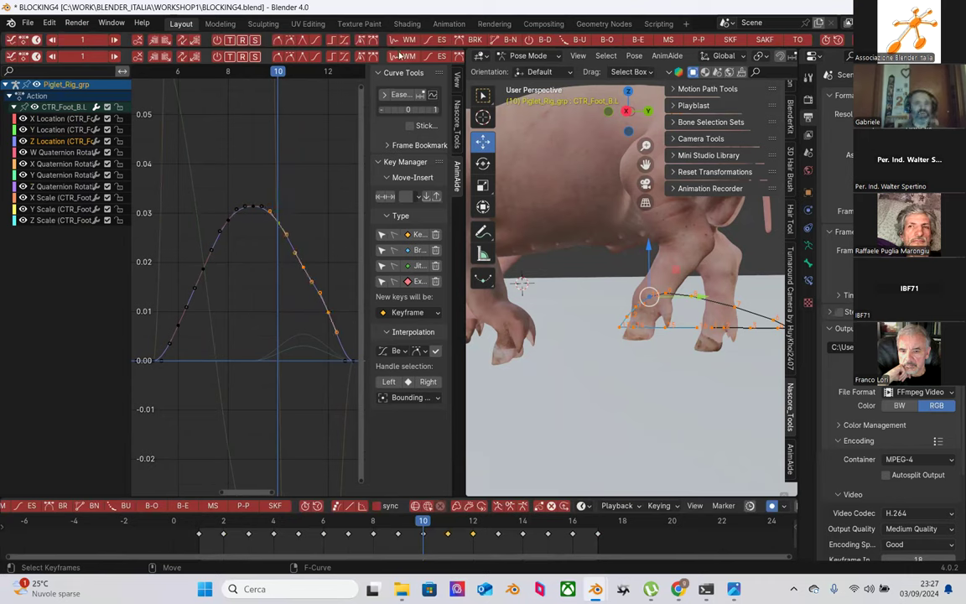
pyautogui.click(442, 41)
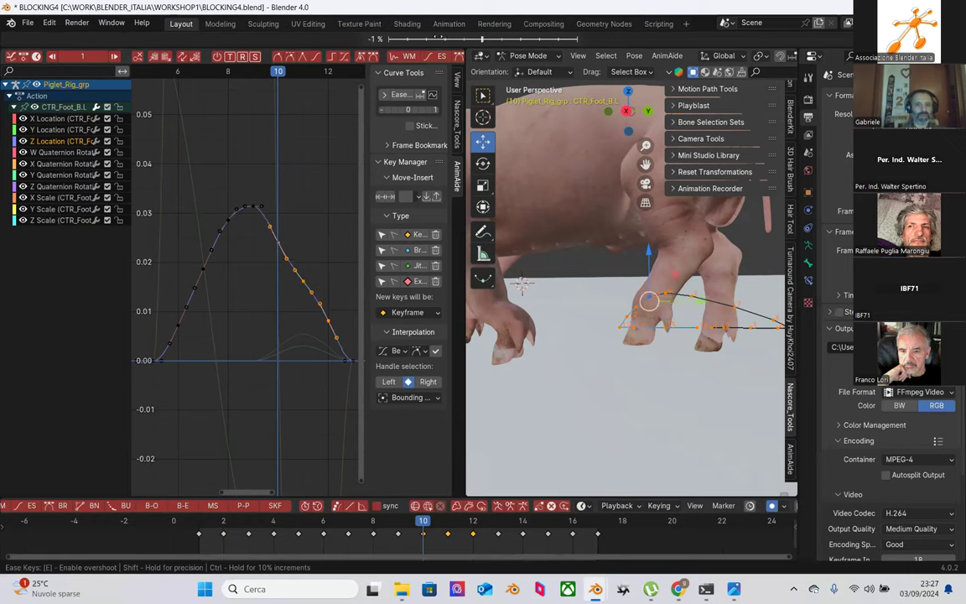
pyautogui.moveTo(432, 39); pyautogui.dragTo(431, 38)
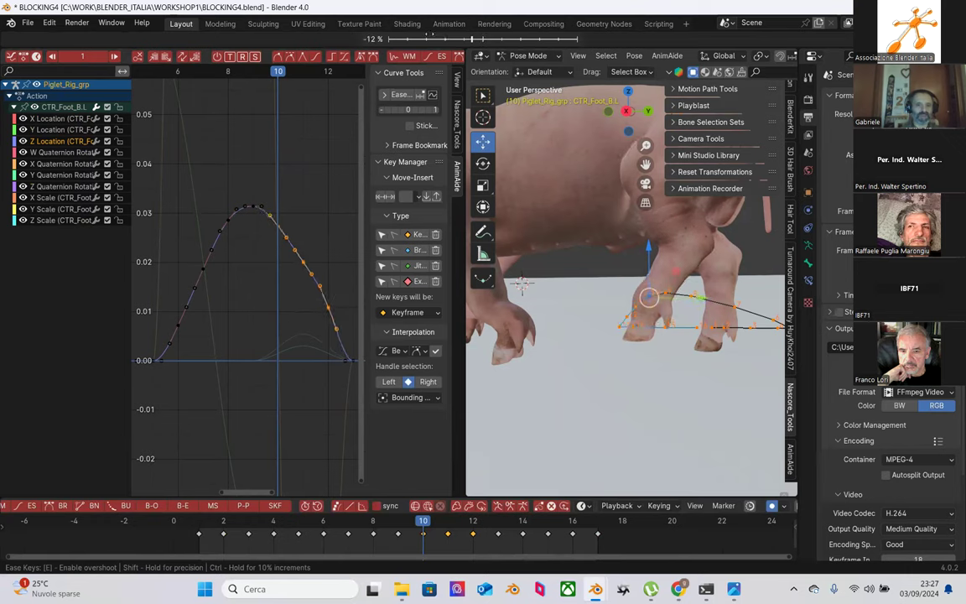
pyautogui.click(431, 40)
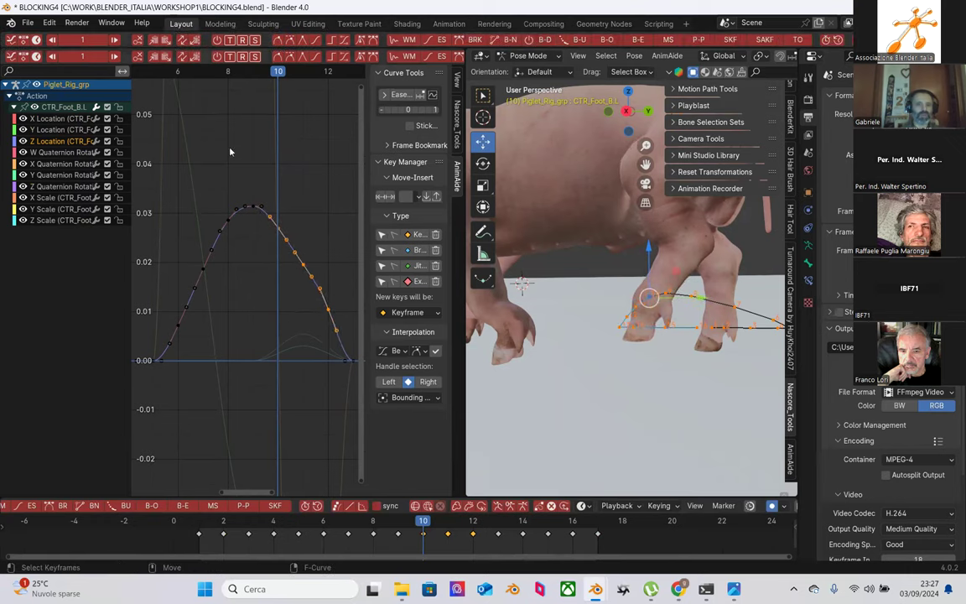
pyautogui.scroll(-1, 168, 163)
pyautogui.moveTo(165, 155); pyautogui.dragTo(320, 353)
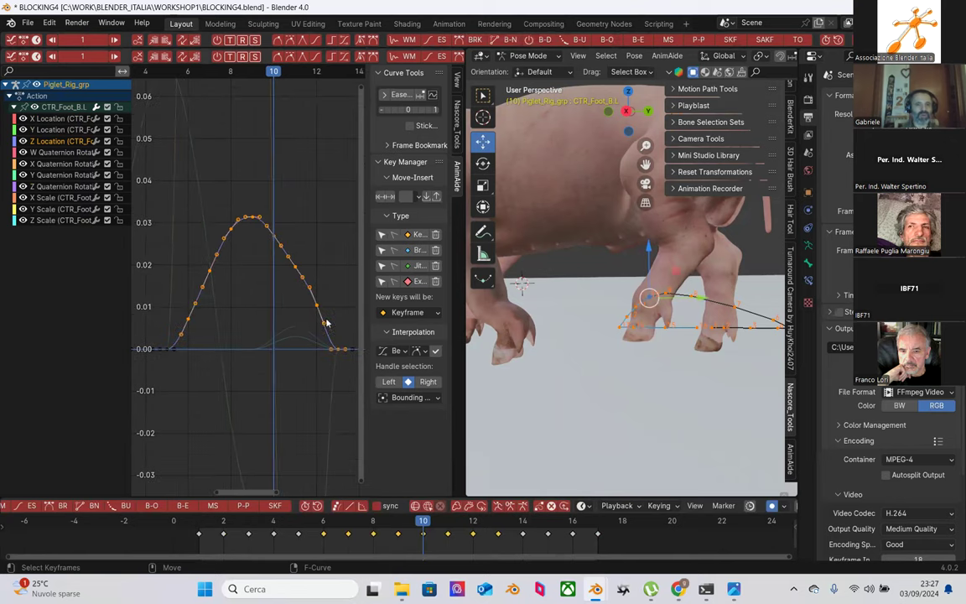
pyautogui.moveTo(143, 165); pyautogui.dragTo(327, 362)
pyautogui.hotkey('ctrl', 'z')
pyautogui.hotkey('ctrl', 'z')
# Step: Ease the Z Location keys right of the peak by -15% into a smoother descent
pyautogui.scroll(1, 277, 205)
pyautogui.moveTo(251, 199); pyautogui.dragTo(344, 341)
pyautogui.moveTo(259, 194); pyautogui.dragTo(338, 340)
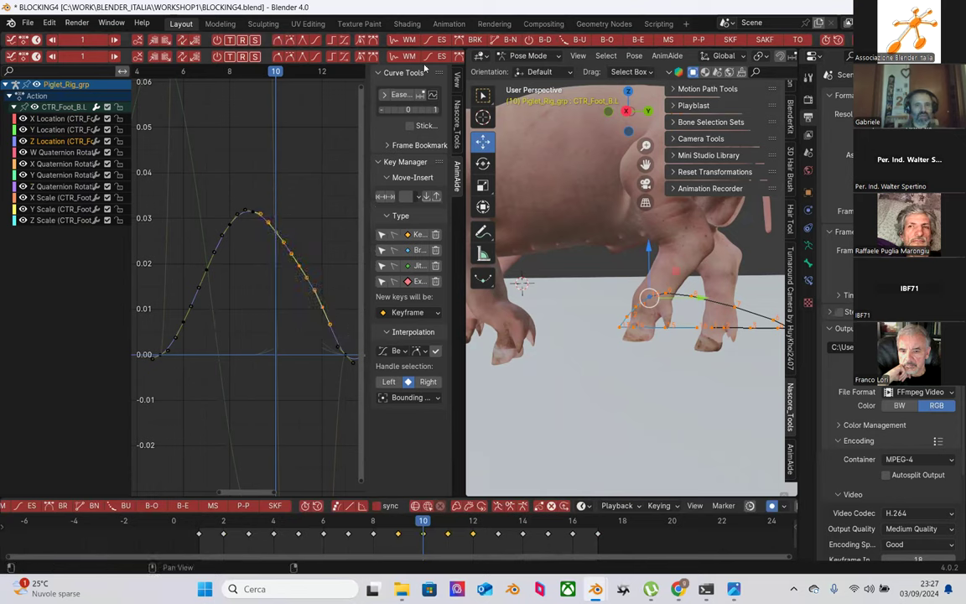
pyautogui.click(438, 44)
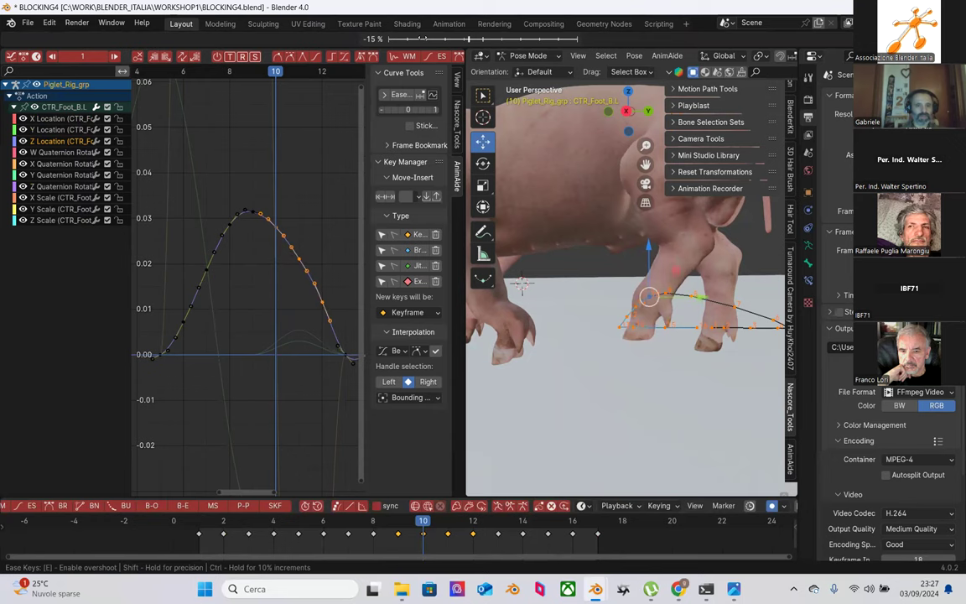
pyautogui.click(338, 118)
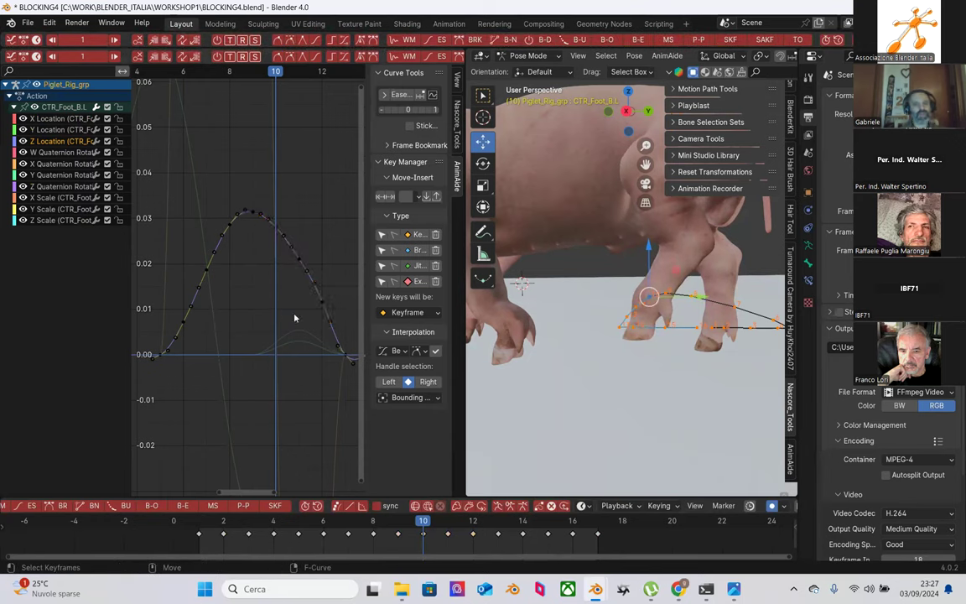
pyautogui.scroll(-3, 294, 318)
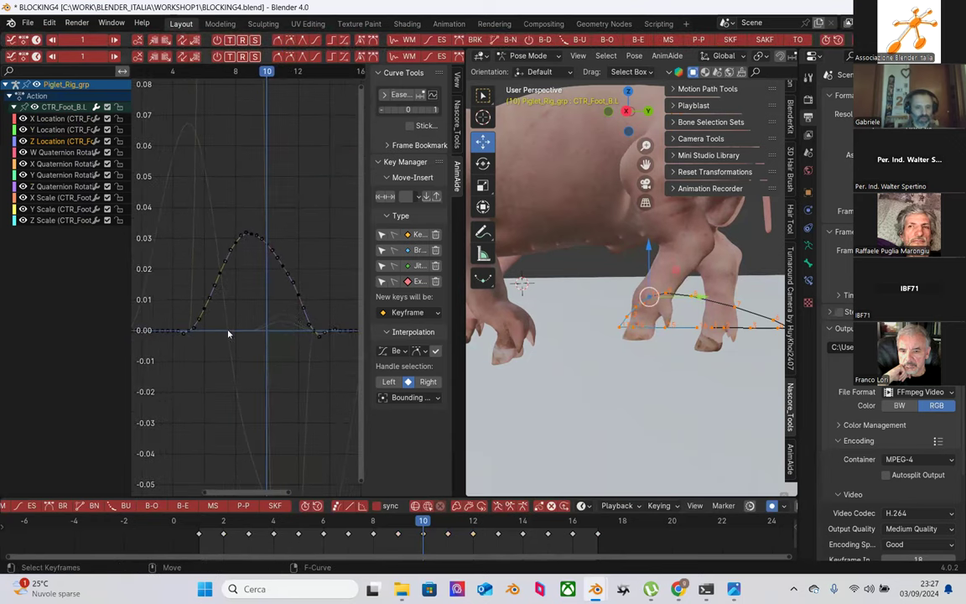
pyautogui.scroll(1, 228, 334)
# Step: Play the walk from frame 1 and centre the view on the pig's legs
pyautogui.click(213, 525)
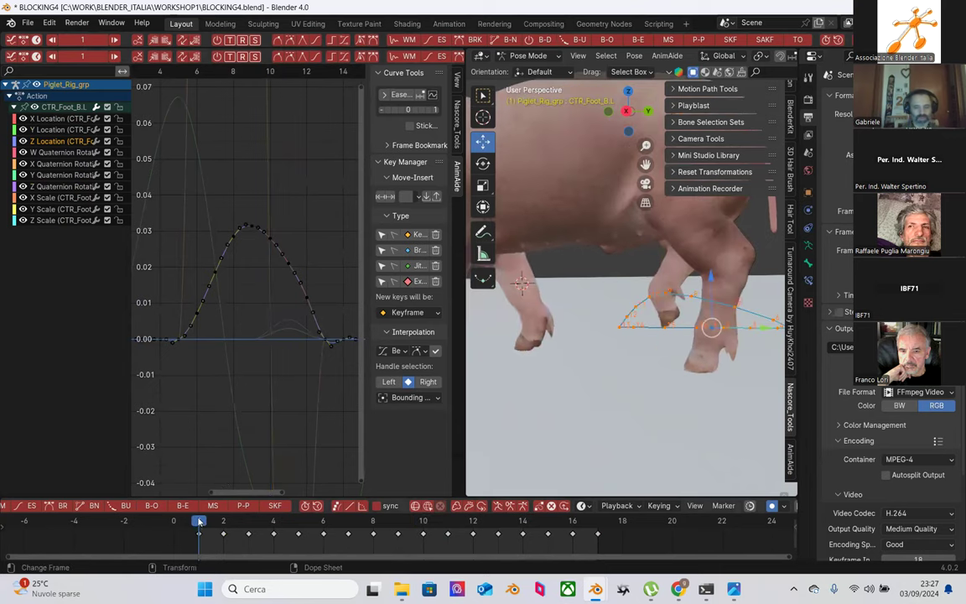
pyautogui.press('space')
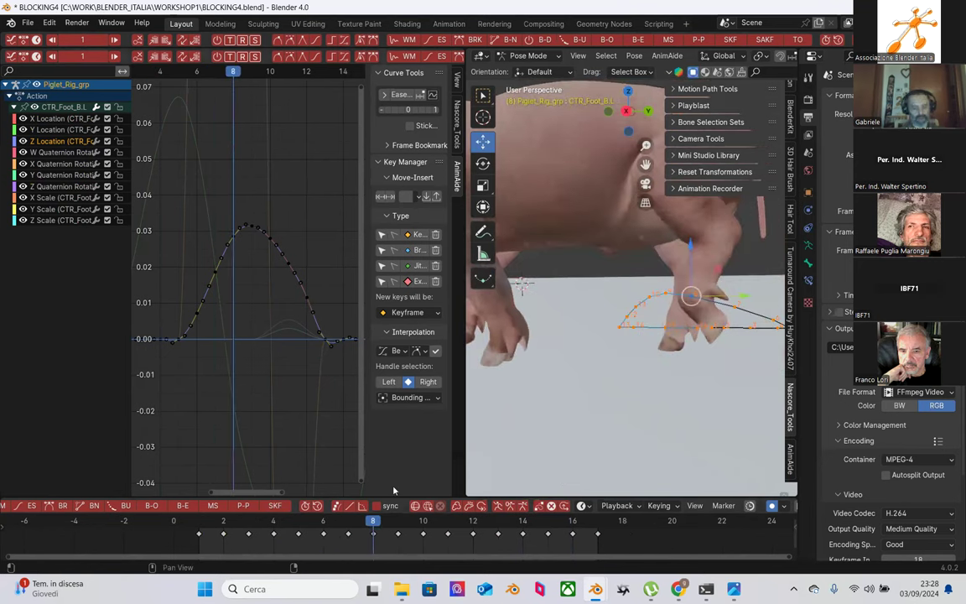
pyautogui.keyDown('shift'); pyautogui.moveTo(675, 360); pyautogui.dragTo(602, 310, button='middle'); pyautogui.keyUp('shift')
pyautogui.scroll(-5, 724, 56)
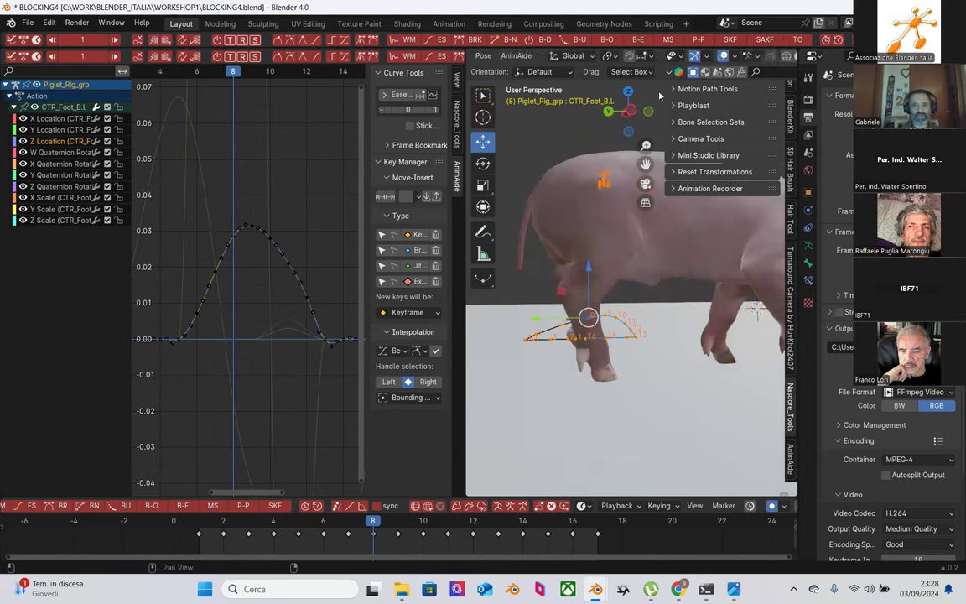
# Step: Turn on Bones in Viewport Overlays and select the CTR_Foot_B.R controller
pyautogui.click(734, 57)
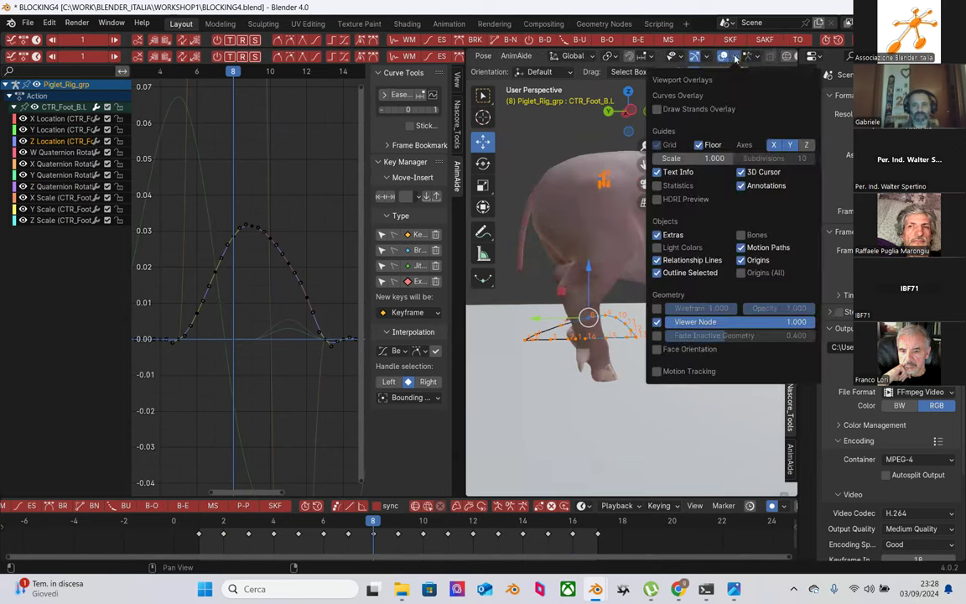
pyautogui.click(740, 235)
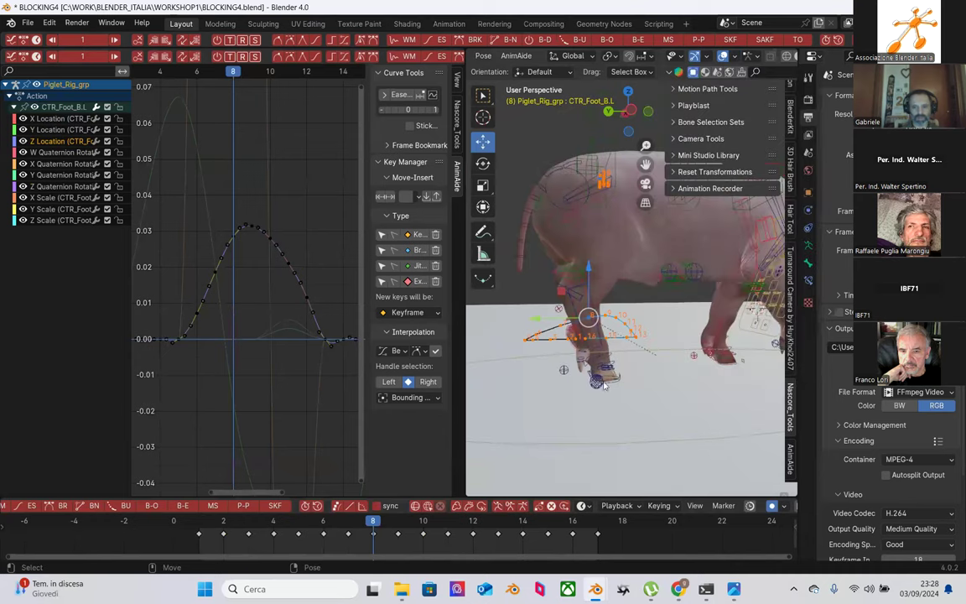
pyautogui.click(610, 385)
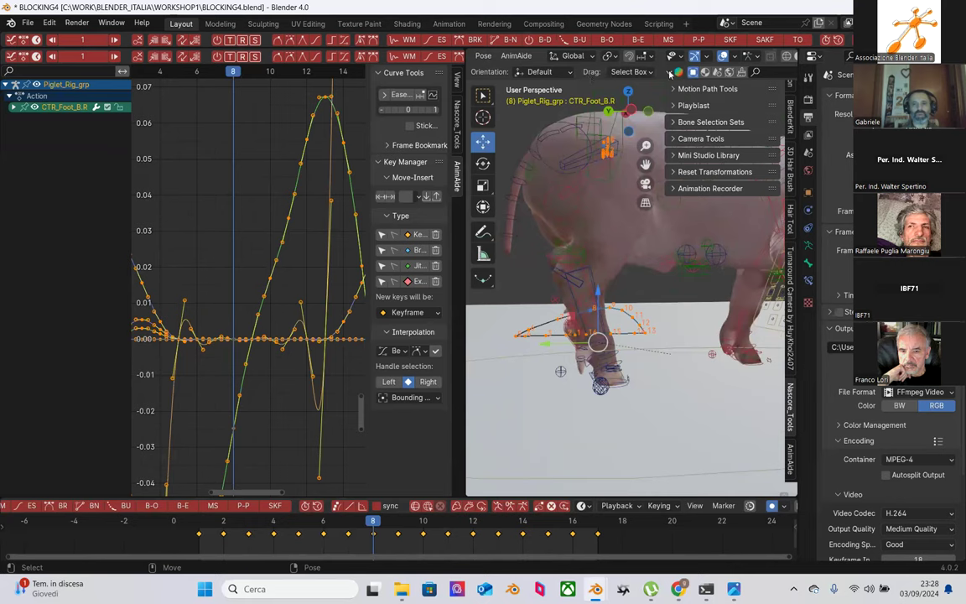
pyautogui.hscroll(-4, 637, 59)
# Step: Clear the existing motion path, then reselect CTR_Foot_B.R on the back leg
pyautogui.click(582, 55)
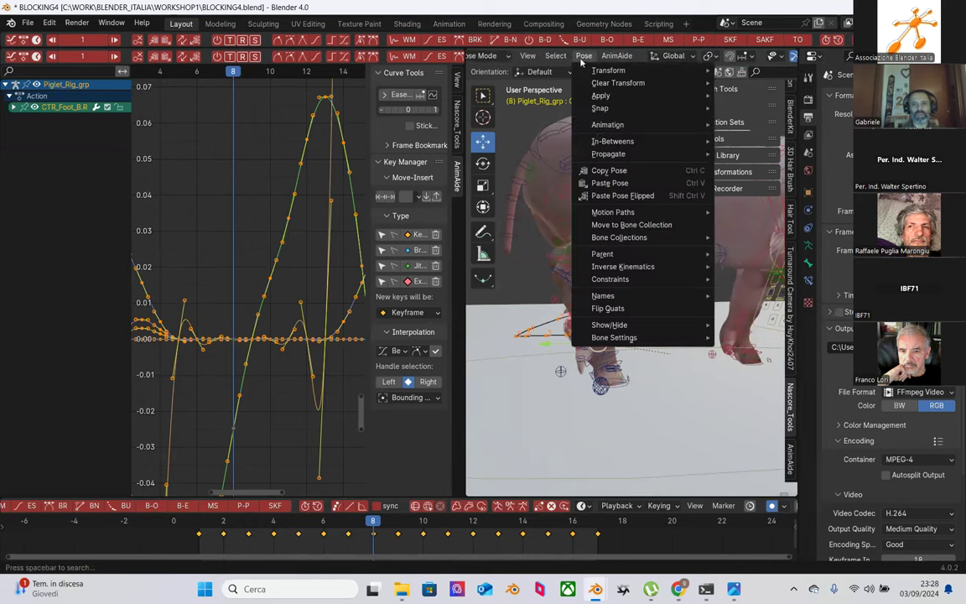
pyautogui.click(650, 192)
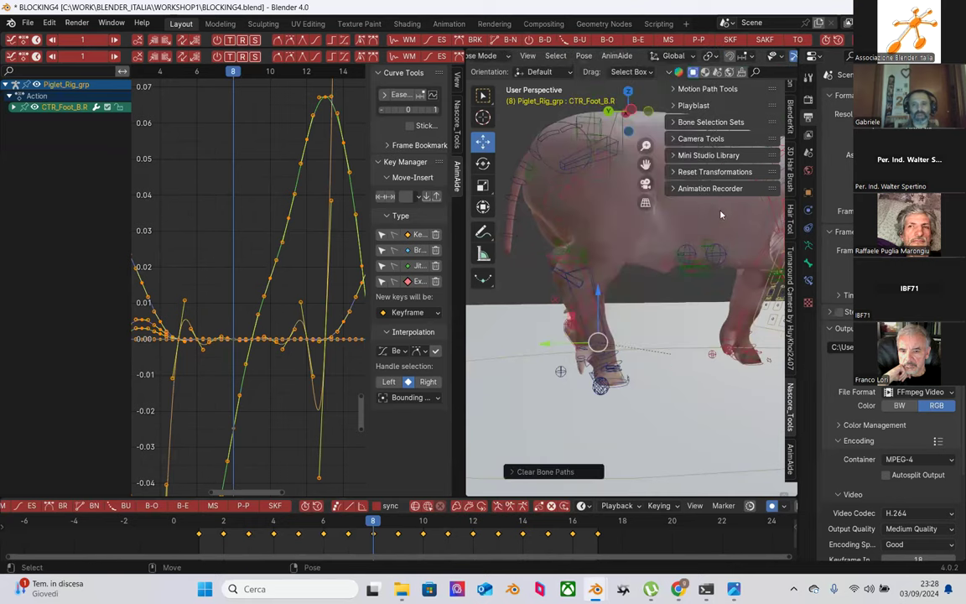
pyautogui.moveTo(648, 127); pyautogui.dragTo(675, 386)
pyautogui.click(615, 369)
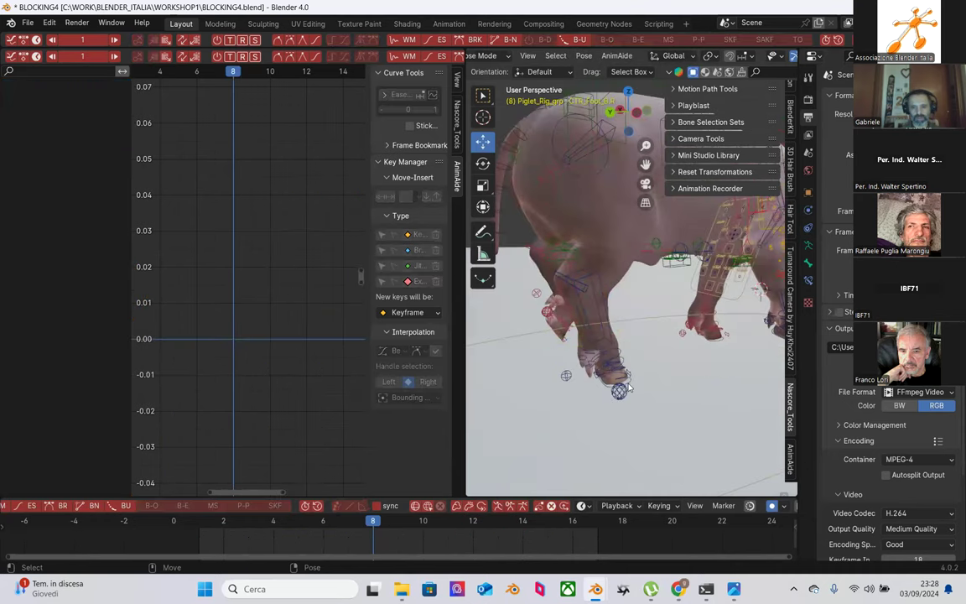
pyautogui.moveTo(664, 396); pyautogui.dragTo(562, 366, button='middle')
pyautogui.click(562, 365)
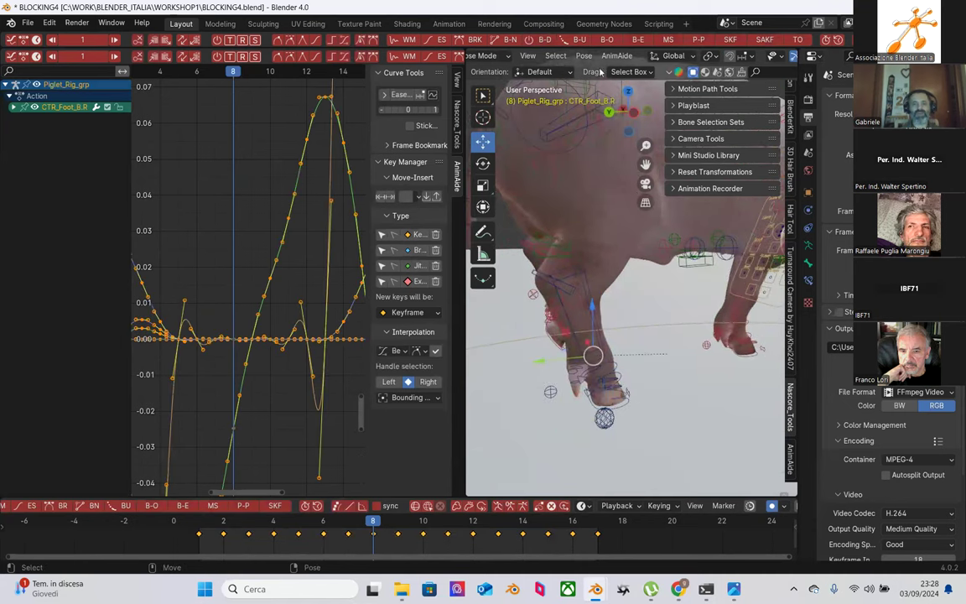
# Step: Calculate a motion path for the CTR_Foot_B.R right back foot
pyautogui.click(555, 55)
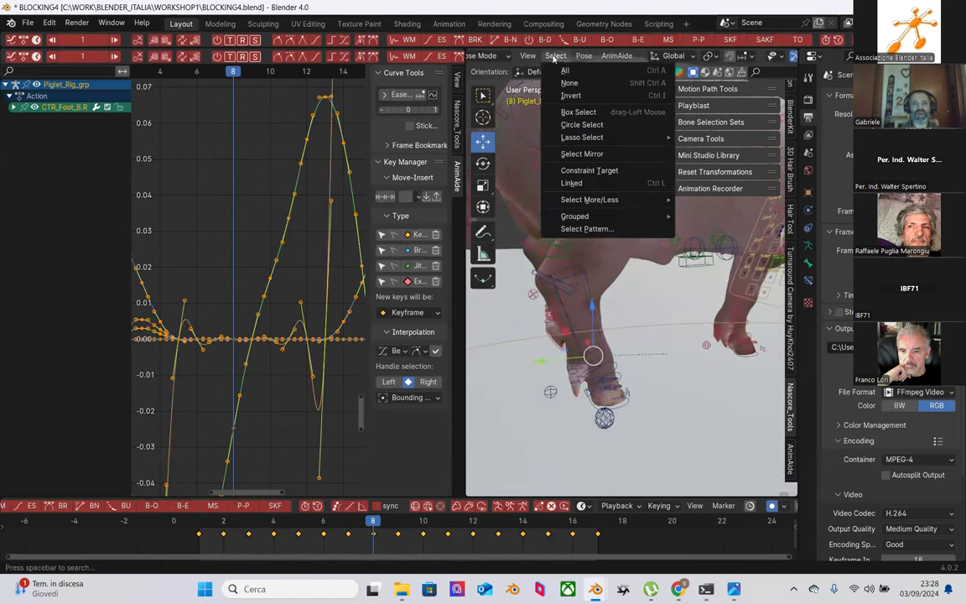
pyautogui.click(583, 55)
pyautogui.moveTo(663, 212)
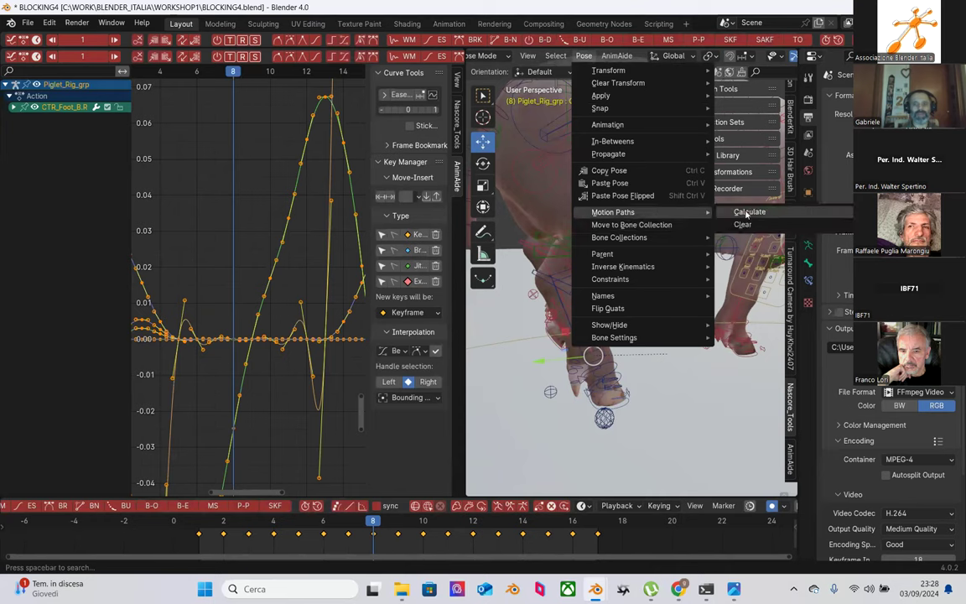
pyautogui.click(745, 213)
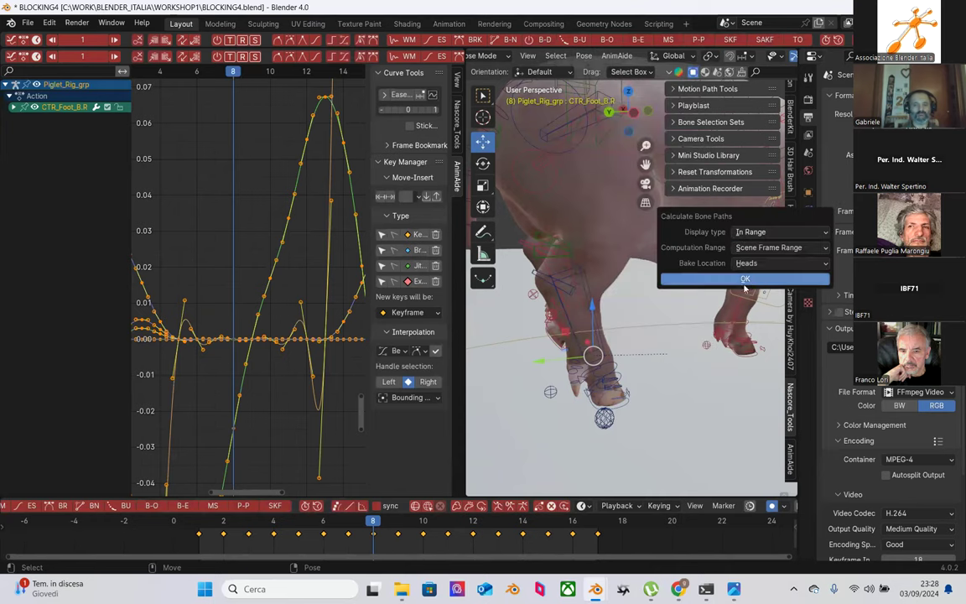
pyautogui.click(675, 278)
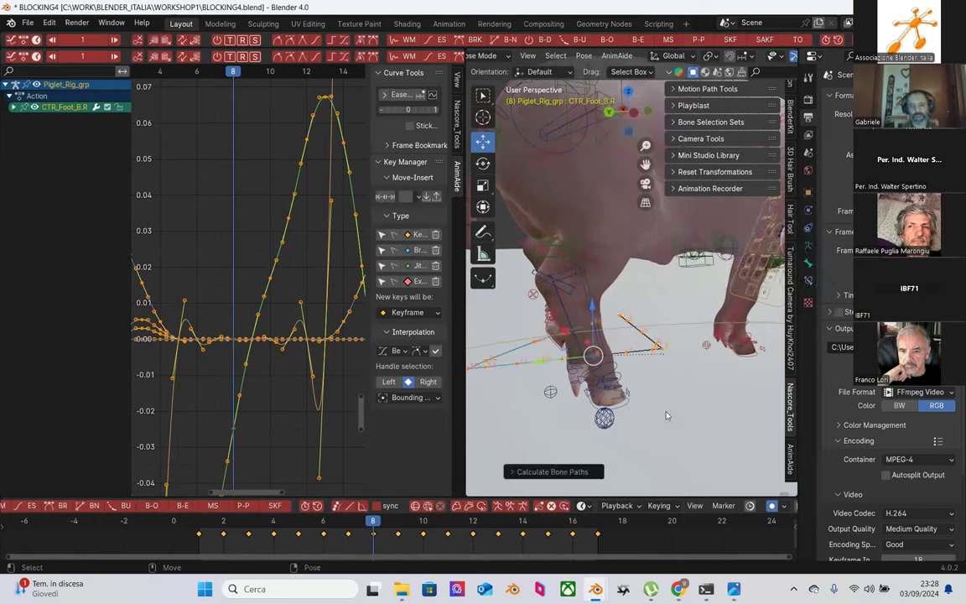
pyautogui.moveTo(678, 403); pyautogui.dragTo(660, 369, button='middle')
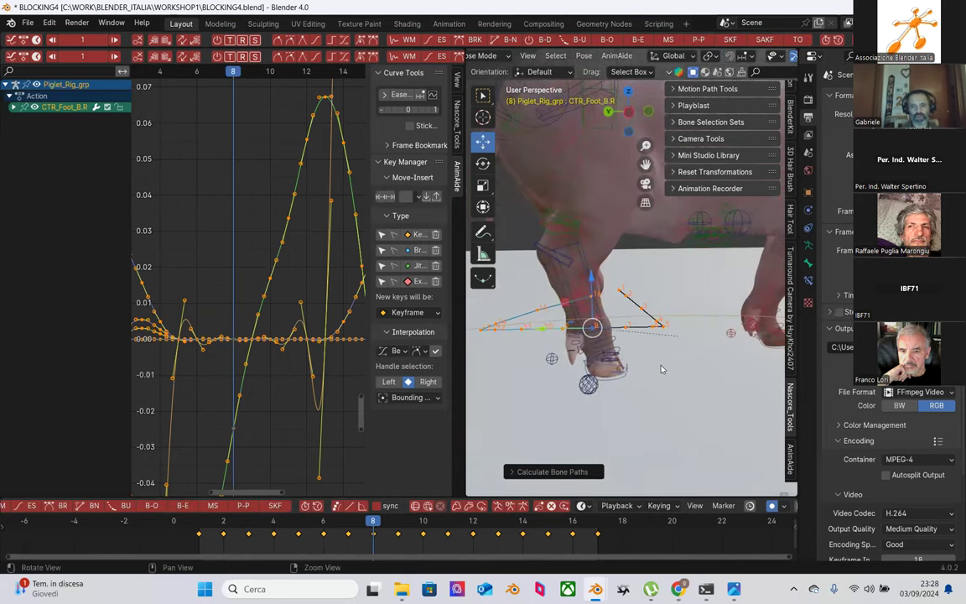
pyautogui.scroll(2, 611, 388)
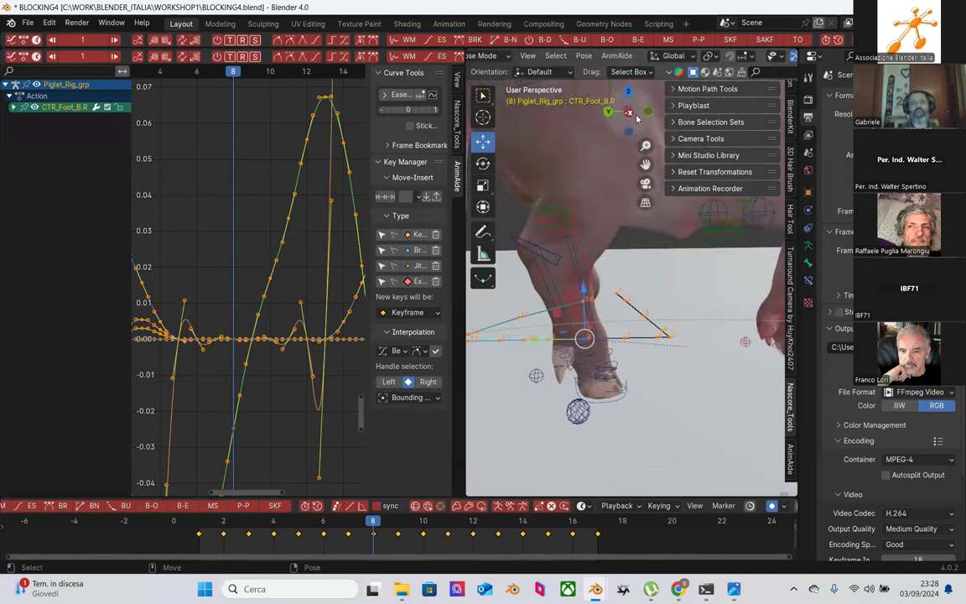
# Step: Clear that motion path and calculate a fresh one for the foot
pyautogui.click(583, 55)
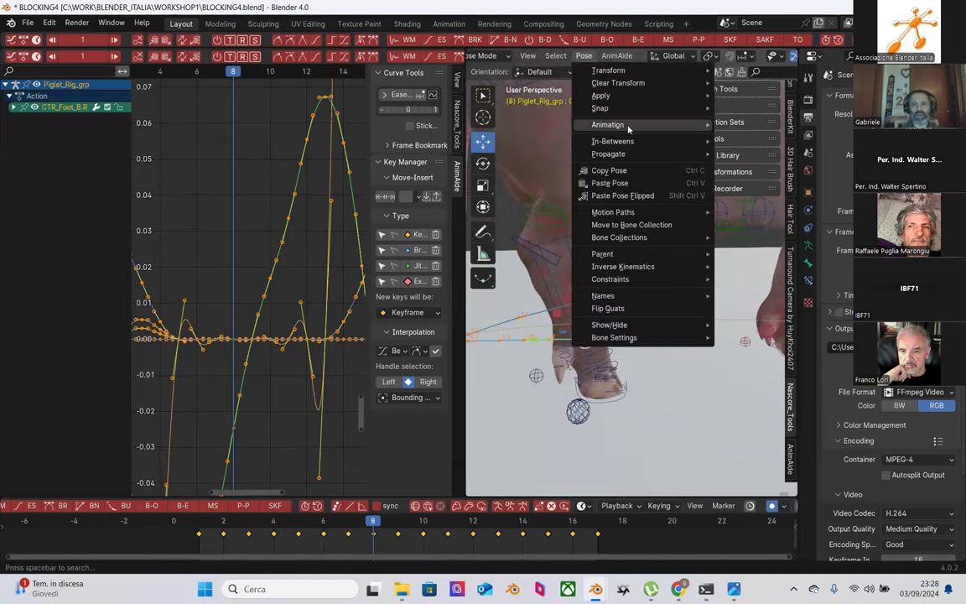
pyautogui.moveTo(711, 216)
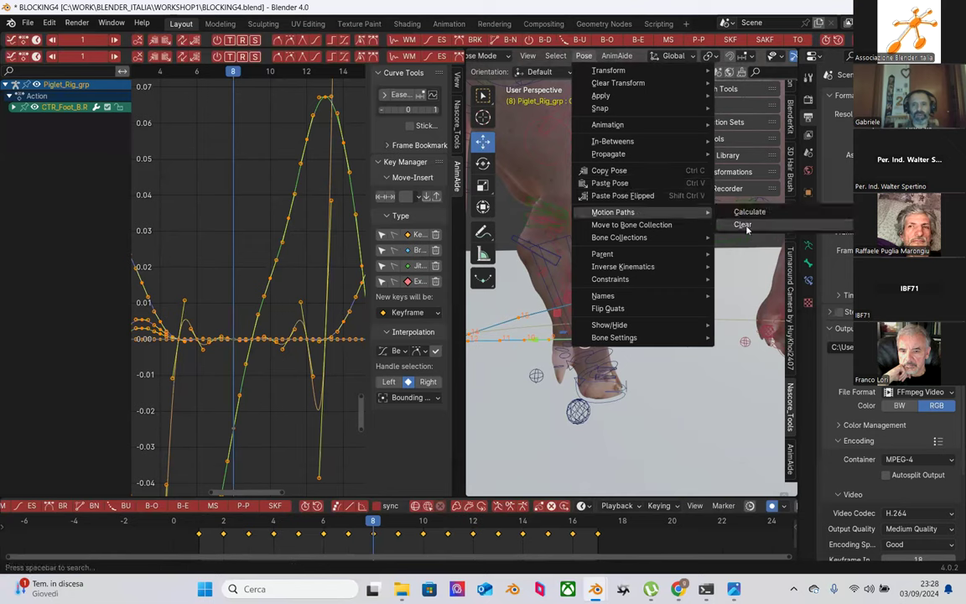
pyautogui.click(743, 225)
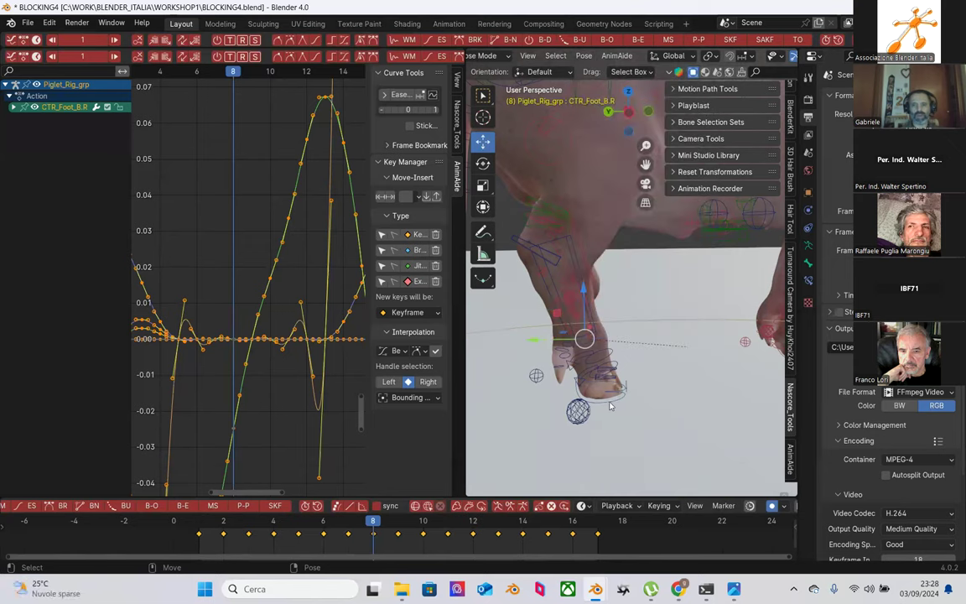
pyautogui.click(584, 55)
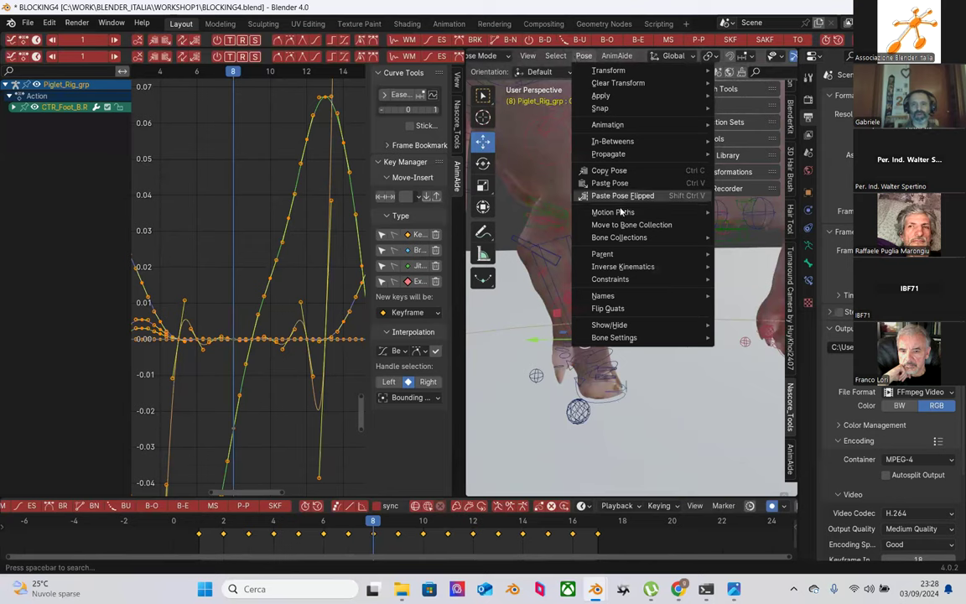
pyautogui.moveTo(629, 248)
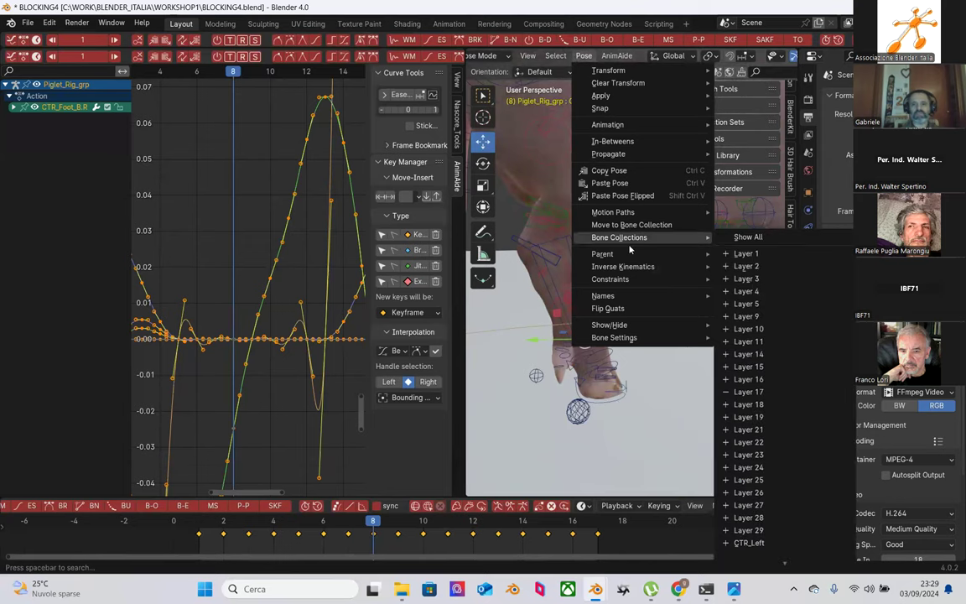
pyautogui.moveTo(663, 212)
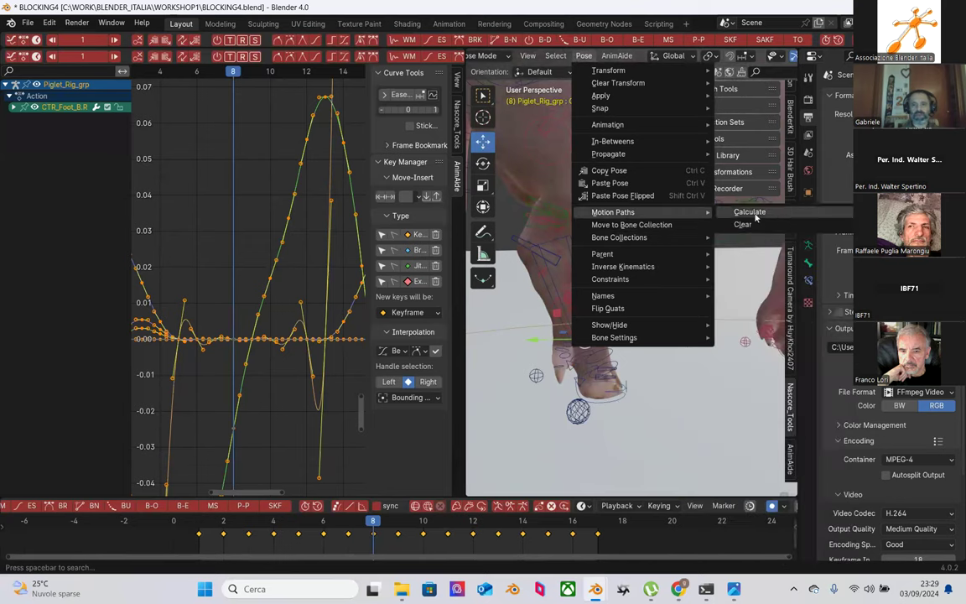
pyautogui.click(750, 212)
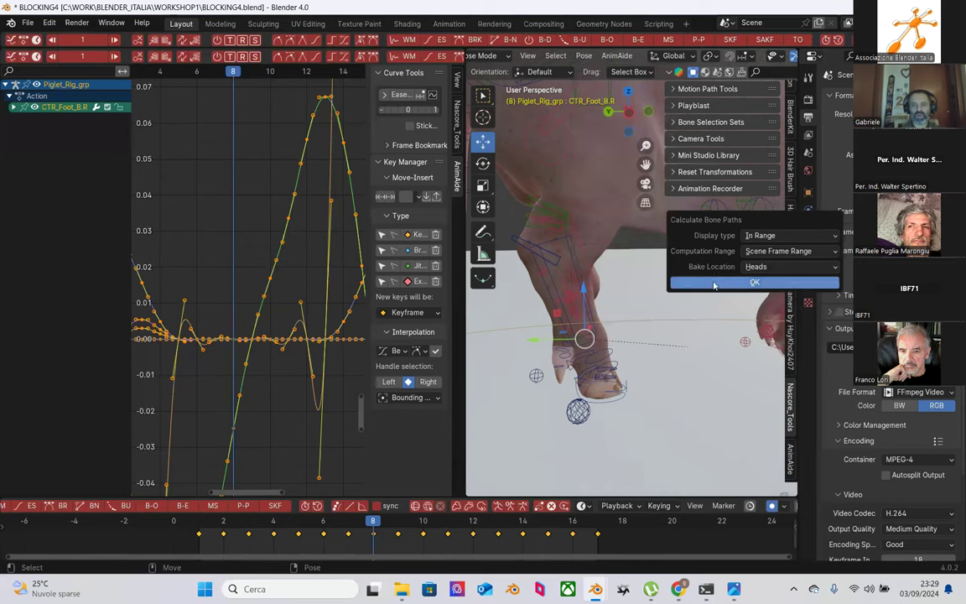
pyautogui.click(717, 285)
# Step: Widen the 3D viewport by shrinking the graph editor, and scrub to frame 3
pyautogui.moveTo(635, 388); pyautogui.dragTo(569, 376, button='middle')
pyautogui.moveTo(463, 352); pyautogui.dragTo(313, 351)
pyautogui.scroll(3, 520, 377)
pyautogui.moveTo(214, 526); pyautogui.dragTo(235, 526)
# Step: Zoom in on the foot and nudge CTR_Foot_B.R on the early frames 2–3
pyautogui.scroll(3, 427, 431)
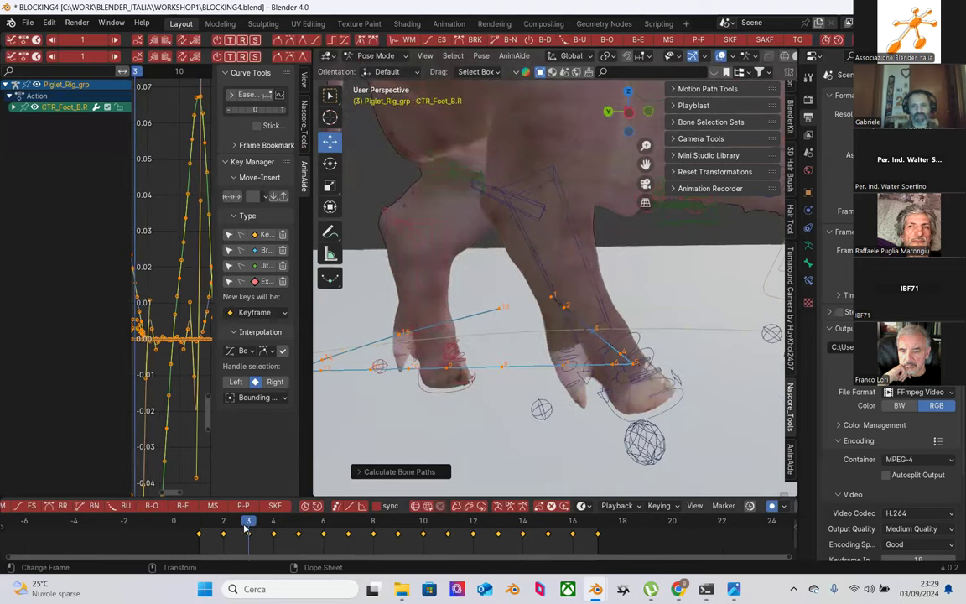
pyautogui.moveTo(427, 431); pyautogui.dragTo(554, 333, button='middle')
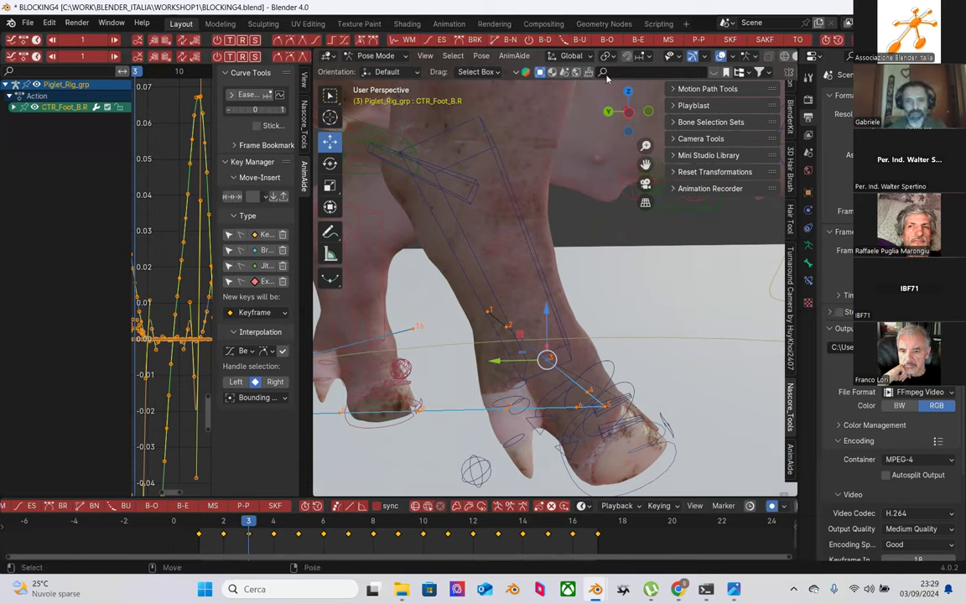
pyautogui.click(372, 524)
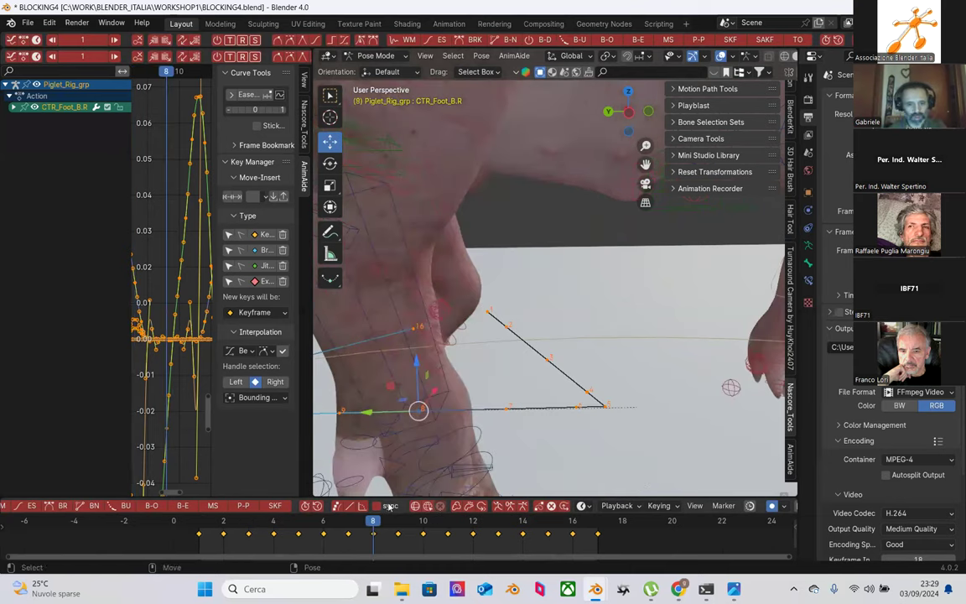
pyautogui.moveTo(234, 524)
pyautogui.mouseDown()
pyautogui.moveTo(223, 524)
pyautogui.moveTo(248, 524)
pyautogui.moveTo(199, 524)
pyautogui.moveTo(223, 523)
pyautogui.mouseUp()
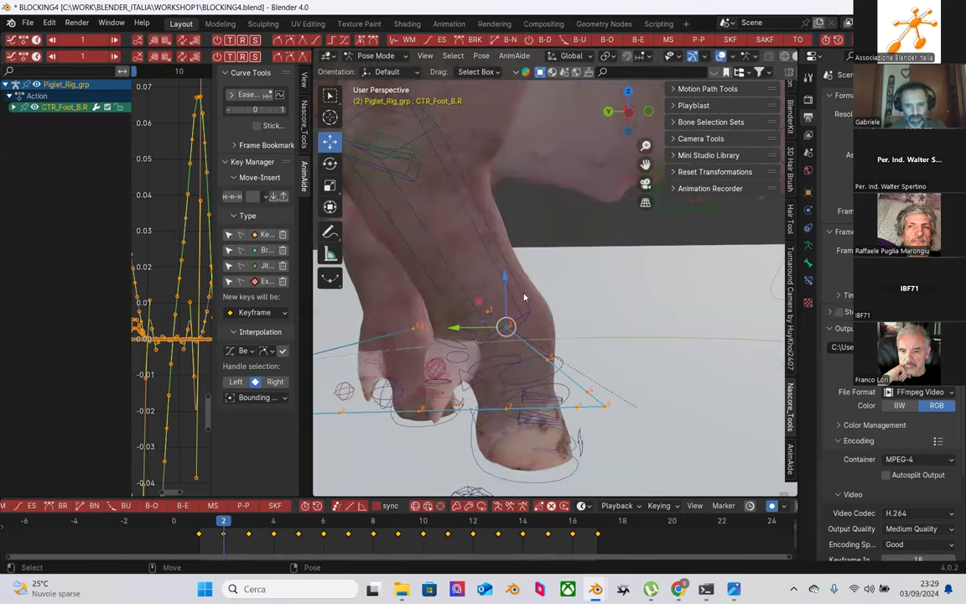
pyautogui.moveTo(524, 297); pyautogui.dragTo(547, 315)
pyautogui.press('Left')
pyautogui.press('Right')
pyautogui.press('Right')
# Step: Step back and forth through the frames to review the foot's motion path
pyautogui.press('Right')
pyautogui.moveTo(587, 357); pyautogui.dragTo(587, 373)
pyautogui.press('Right')
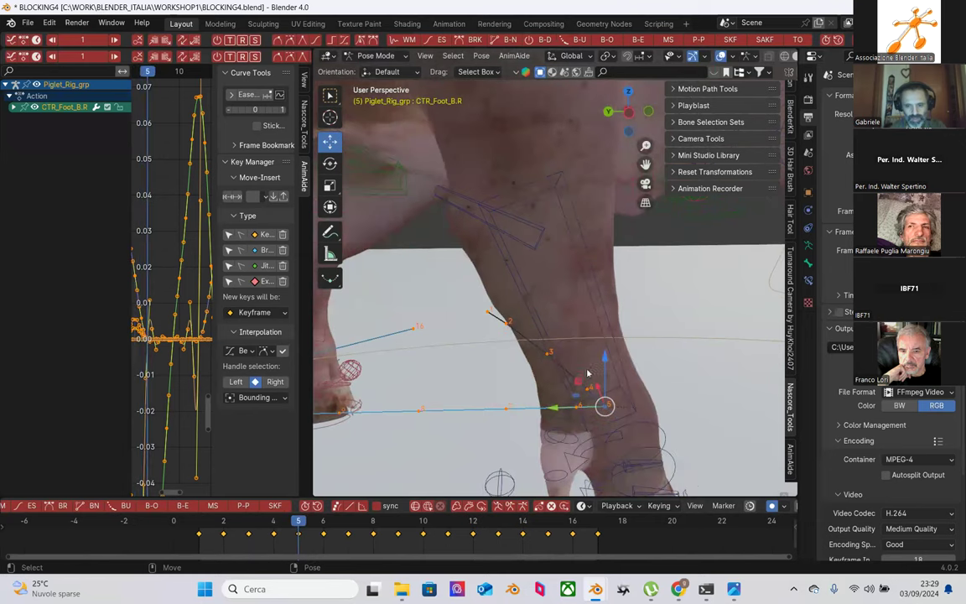
pyautogui.press('Right')
pyautogui.press('Left')
pyautogui.press('Right')
pyautogui.press('Right')
pyautogui.press('Right')
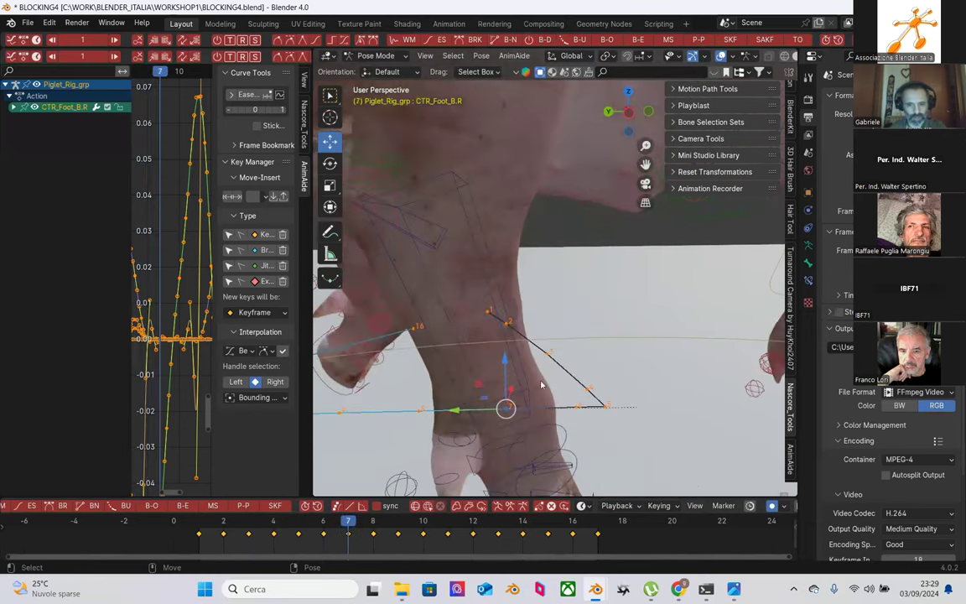
pyautogui.press('Left')
pyautogui.press('Right')
pyautogui.press('Right')
pyautogui.press('Right')
pyautogui.press('Right')
pyautogui.press('Right')
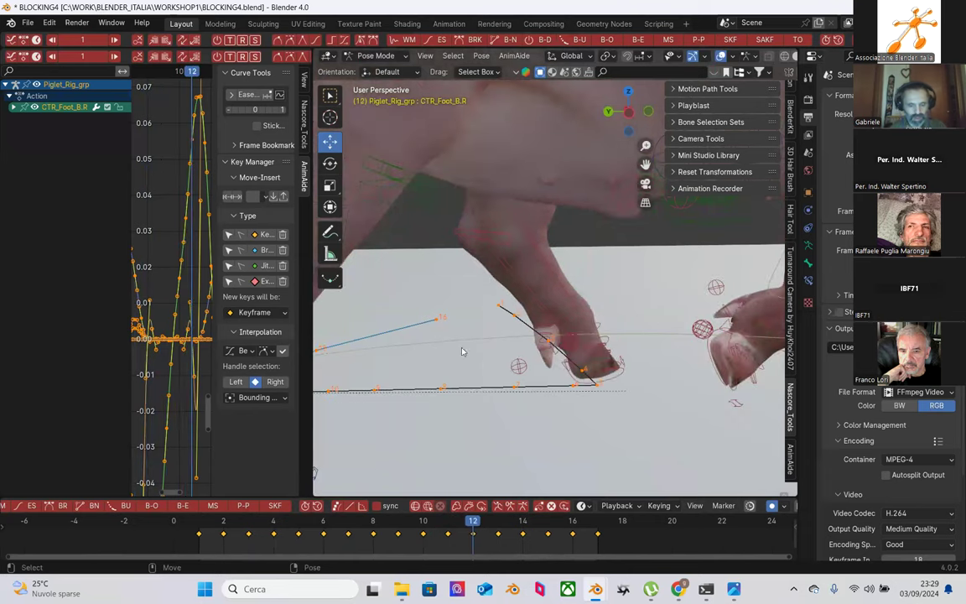
pyautogui.scroll(5, 435, 402)
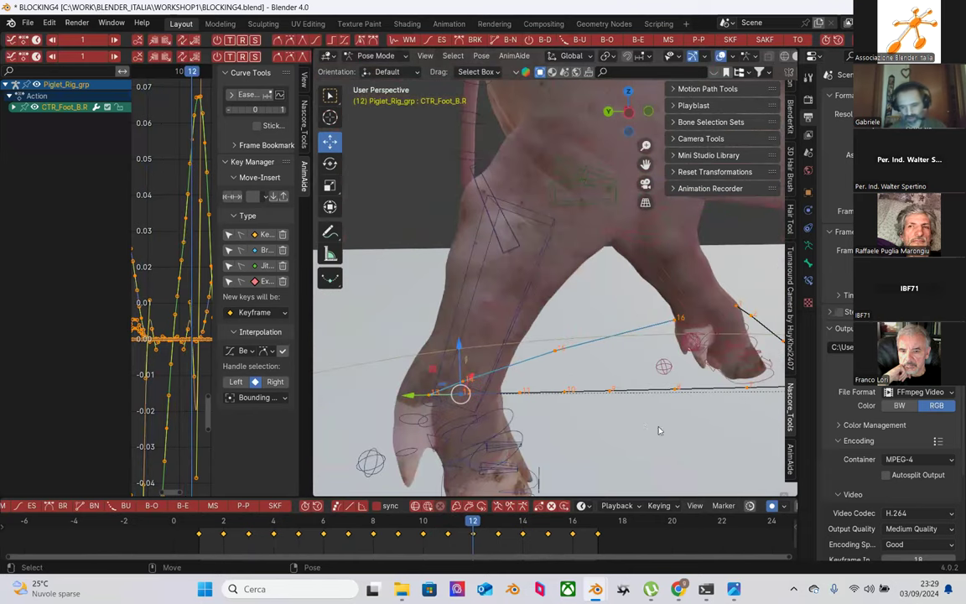
# Step: Raise CTR_Foot_B.R slightly along Z on frames 15 and 16
pyautogui.press('Right')
pyautogui.press('Right')
pyautogui.press('Right')
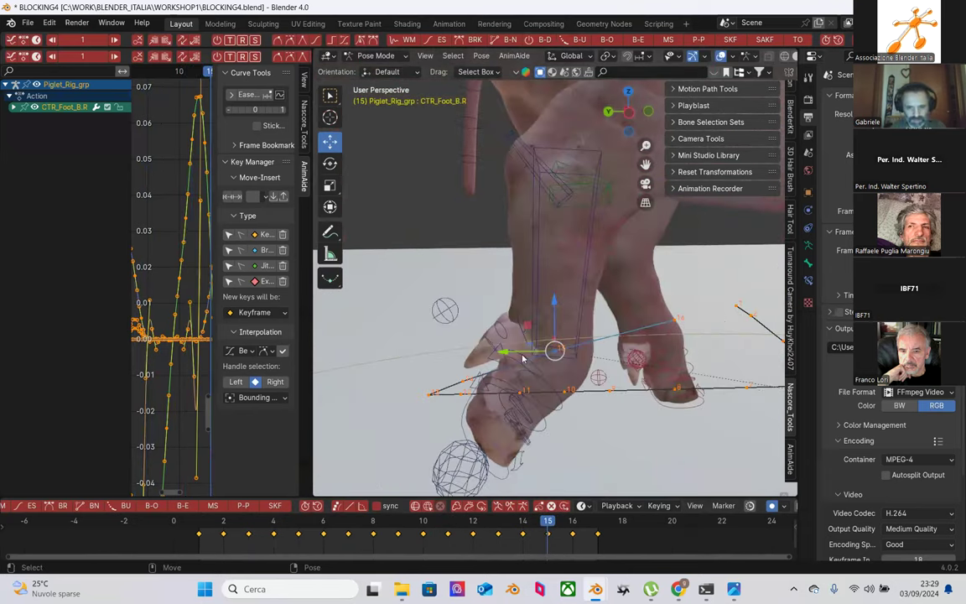
pyautogui.moveTo(555, 311); pyautogui.dragTo(554, 300)
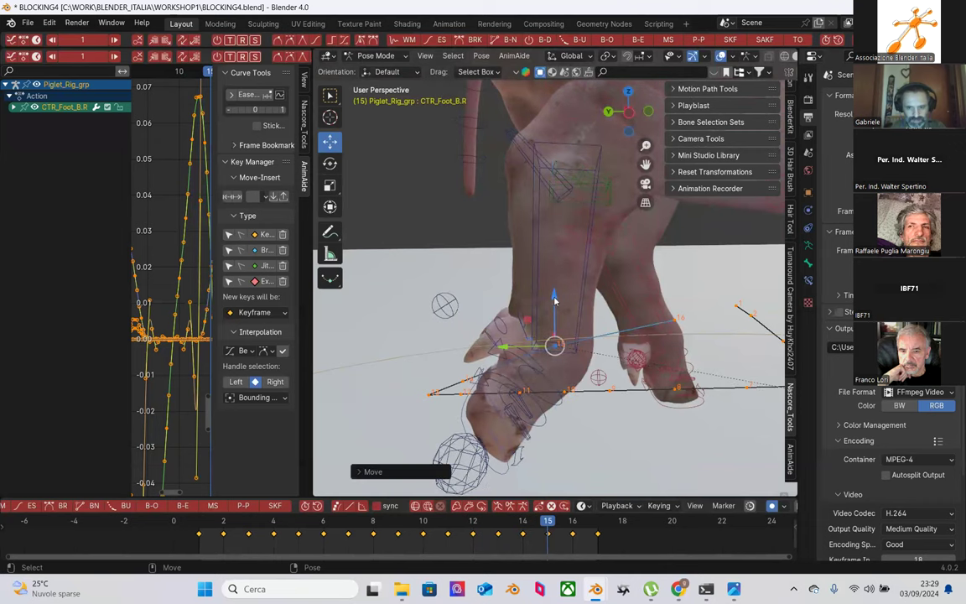
pyautogui.press('Right')
pyautogui.moveTo(675, 271); pyautogui.dragTo(673, 258)
# Step: Review the foot's arc across frames 13 to 20
pyautogui.press('Left')
pyautogui.press('Left')
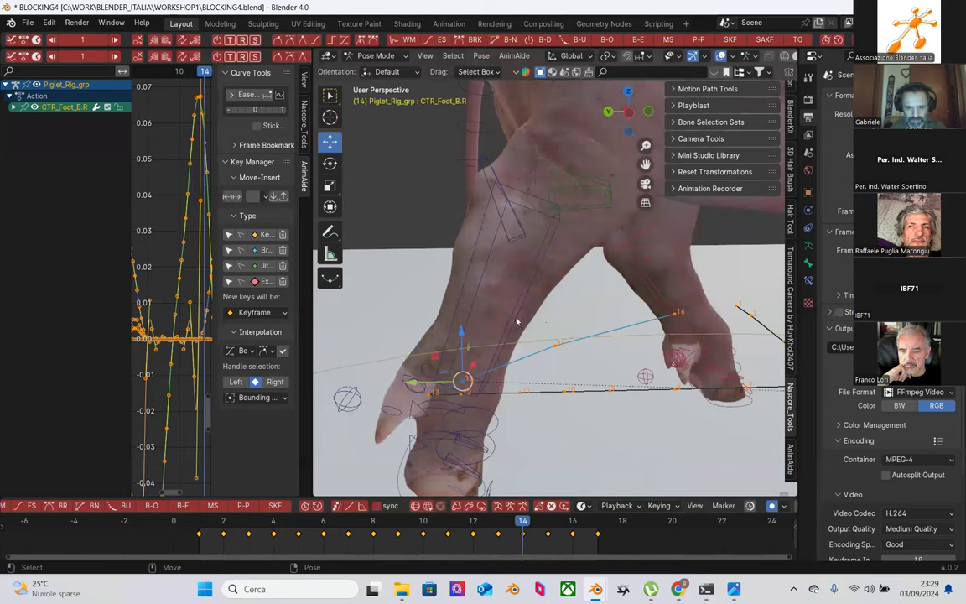
pyautogui.press('Right')
pyautogui.press('Right')
pyautogui.press('Right')
pyautogui.press('Right')
pyautogui.press('Right')
pyautogui.press('Right')
pyautogui.press('Left')
pyautogui.press('Left')
pyautogui.press('Left')
pyautogui.press('Left')
pyautogui.press('Left')
pyautogui.press('Left')
pyautogui.press('Left')
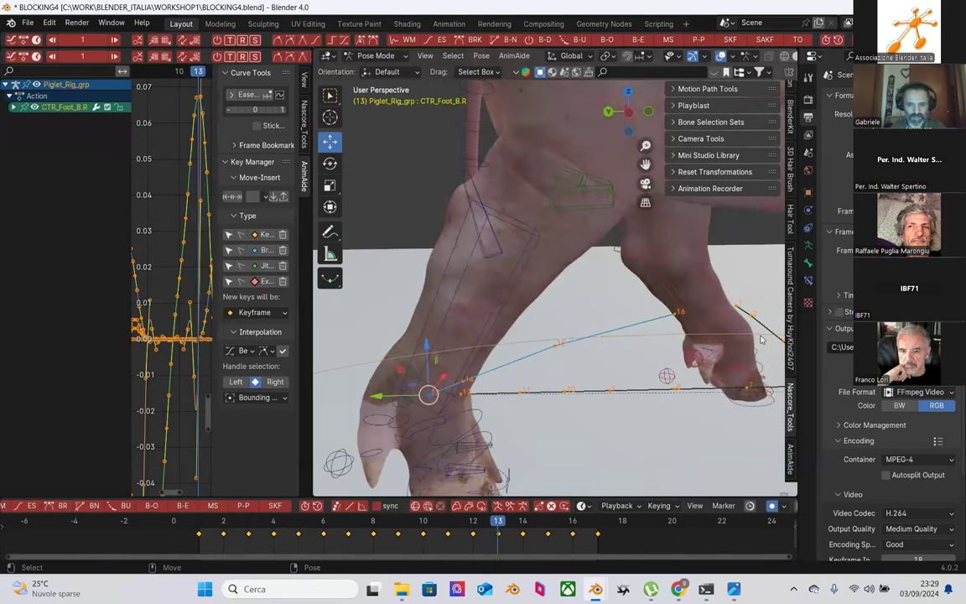
pyautogui.scroll(-2, 673, 319)
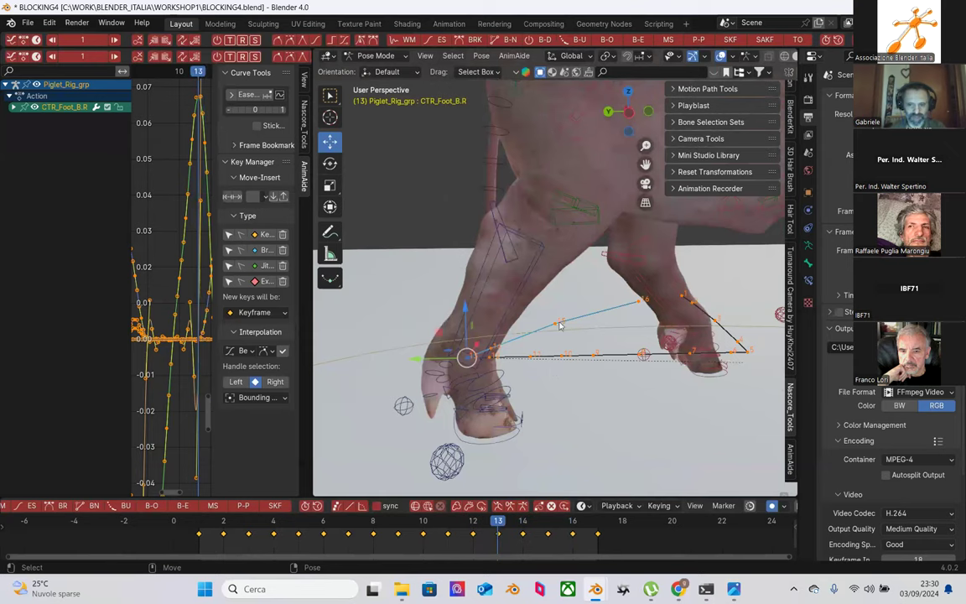
pyautogui.press('Right')
pyautogui.press('Right')
pyautogui.press('Right')
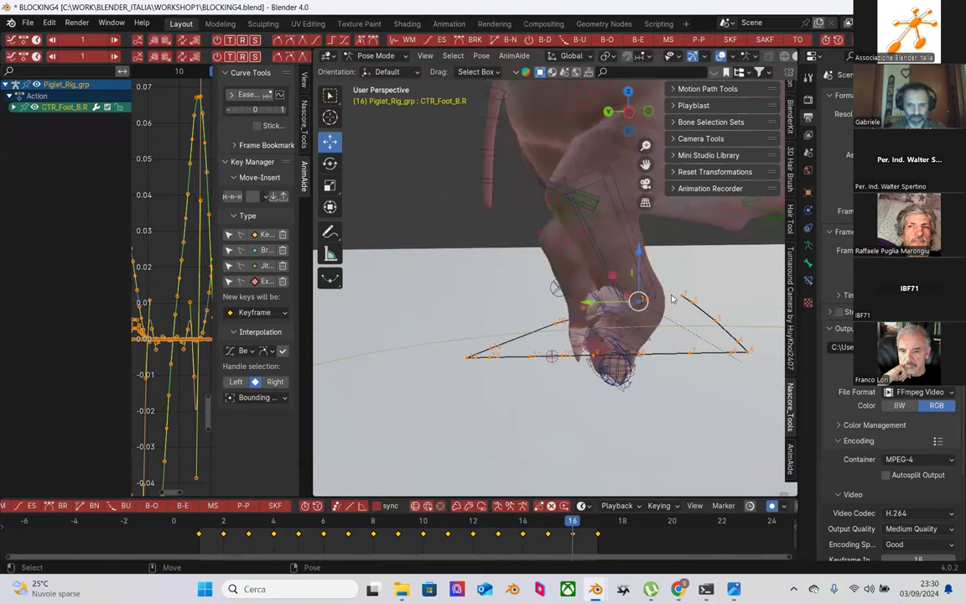
pyautogui.press('Left')
pyautogui.press('Left')
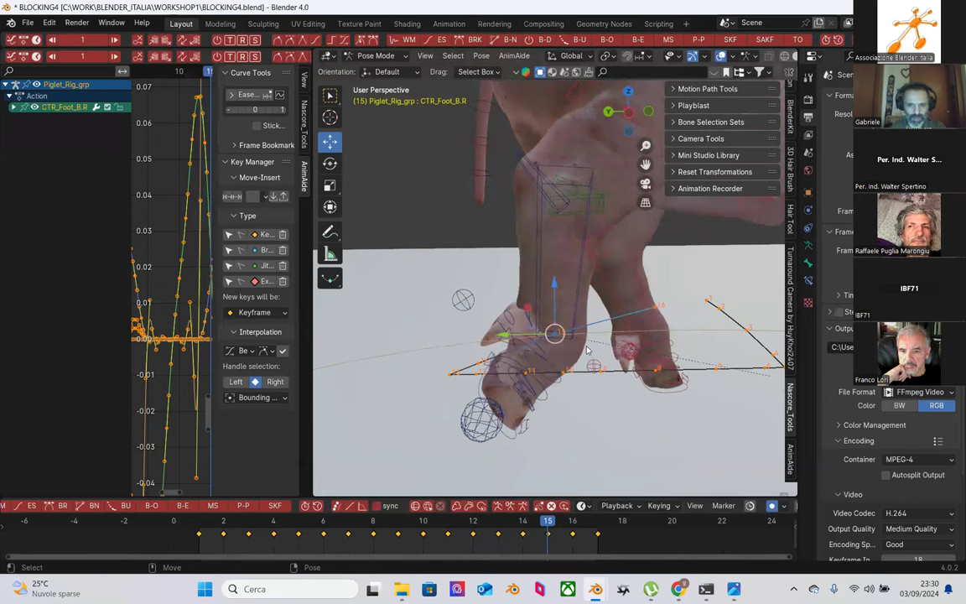
# Step: Check the foot's pose at frame 15, step to frame 11, and reselect CTR_Foot_B.R
pyautogui.press('Right')
pyautogui.press('g')
pyautogui.press('Escape')
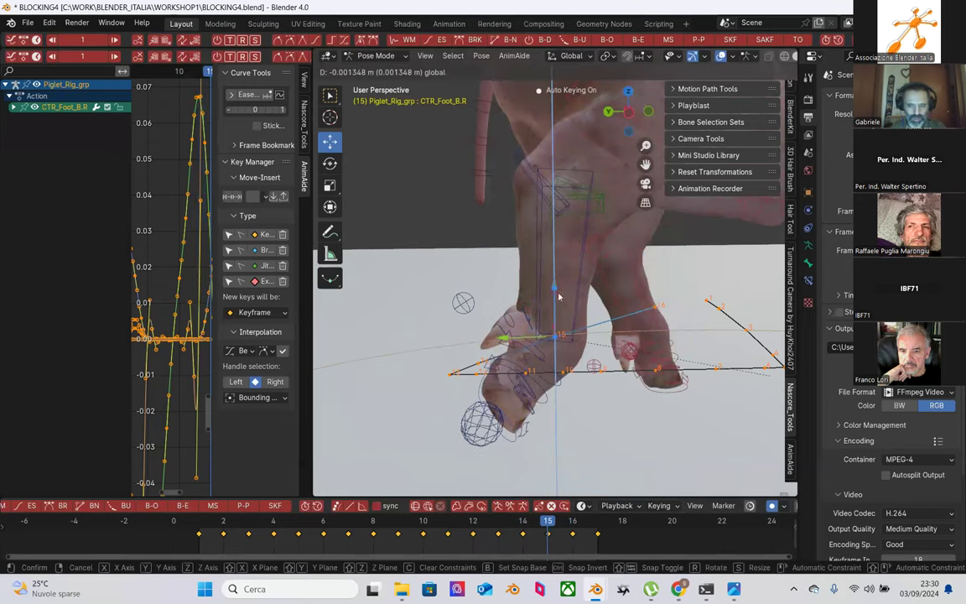
pyautogui.press('Left')
pyautogui.press('Right')
pyautogui.press('Right')
pyautogui.press('Left')
pyautogui.press('Left')
pyautogui.press('Left')
pyautogui.press('Left')
pyautogui.press('Left')
pyautogui.press('Left')
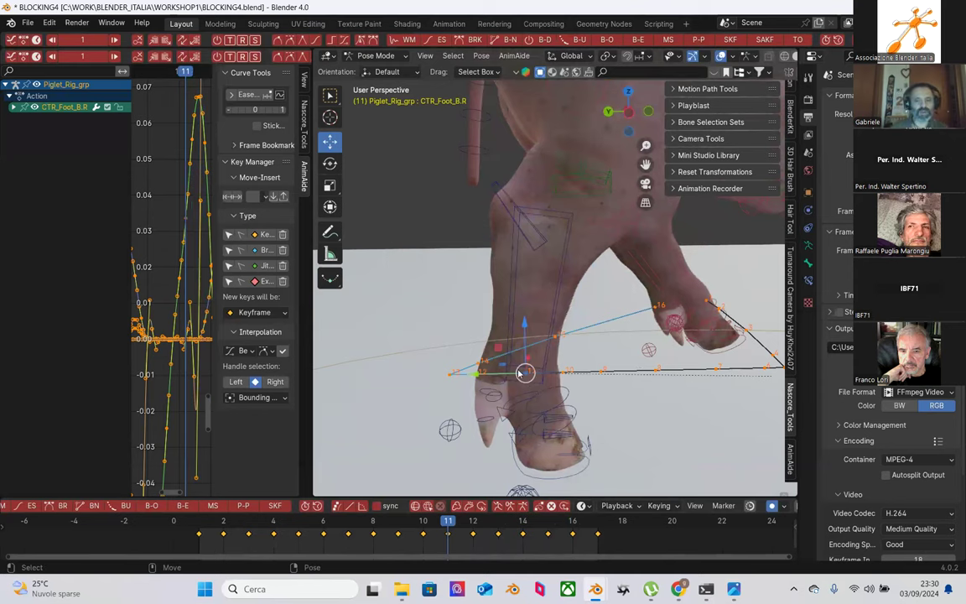
pyautogui.click(586, 471)
pyautogui.click(545, 435)
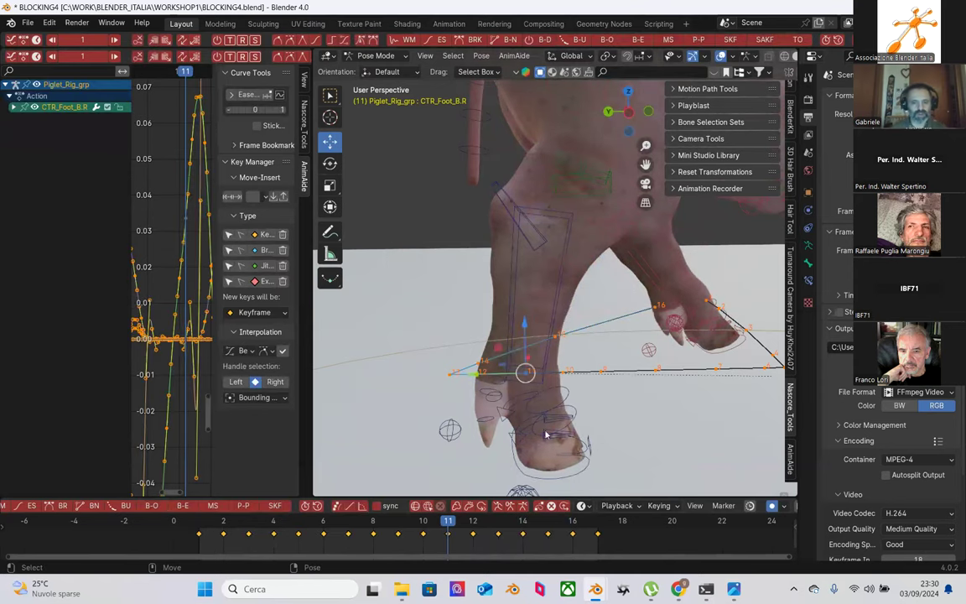
# Step: Expand CTR_Foot_B.R's channels, isolate Z Location, and enlarge the graph editor
pyautogui.moveTo(479, 383); pyautogui.dragTo(755, 383, button='middle')
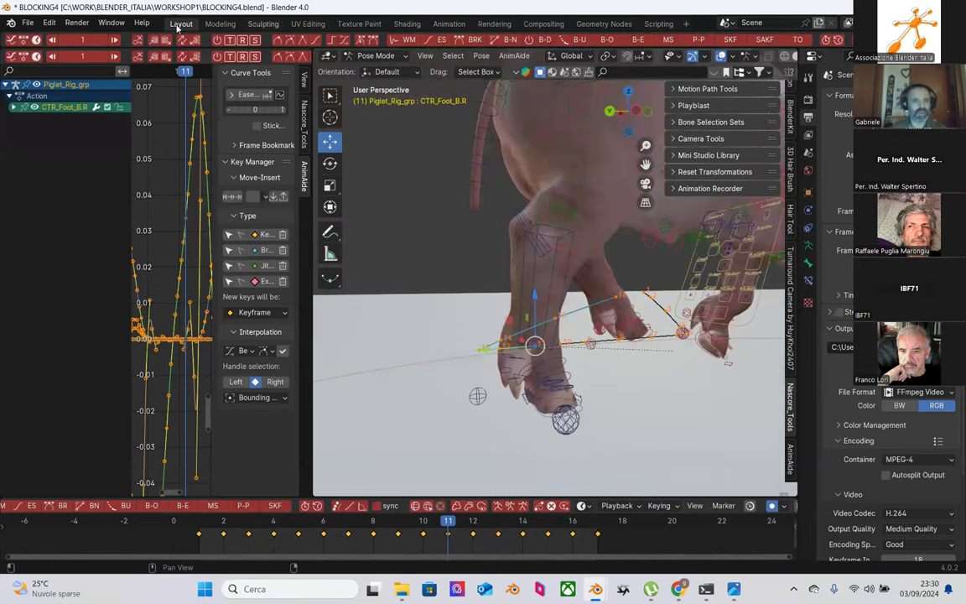
pyautogui.click(11, 106)
pyautogui.click(46, 140)
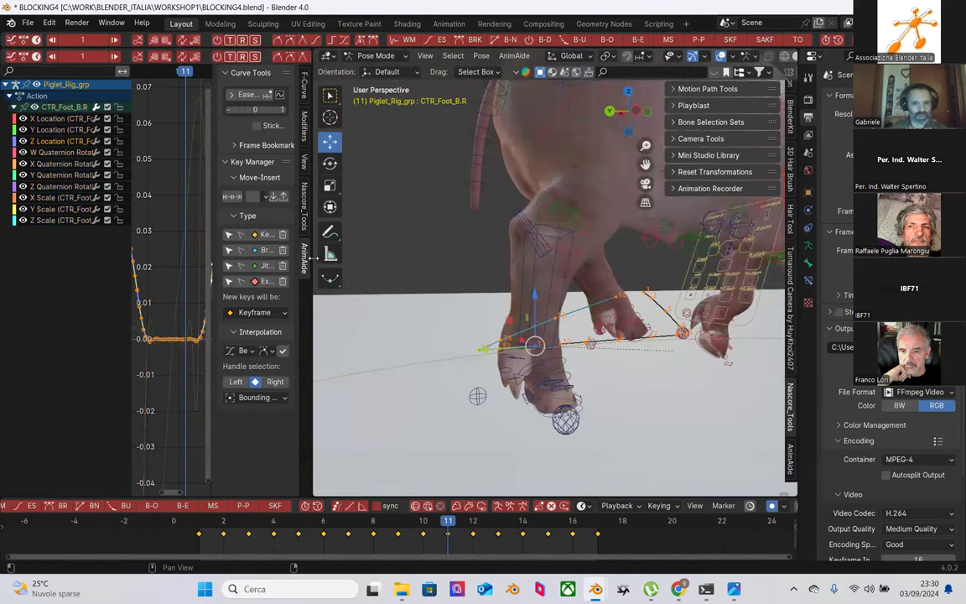
pyautogui.moveTo(312, 256); pyautogui.dragTo(606, 257)
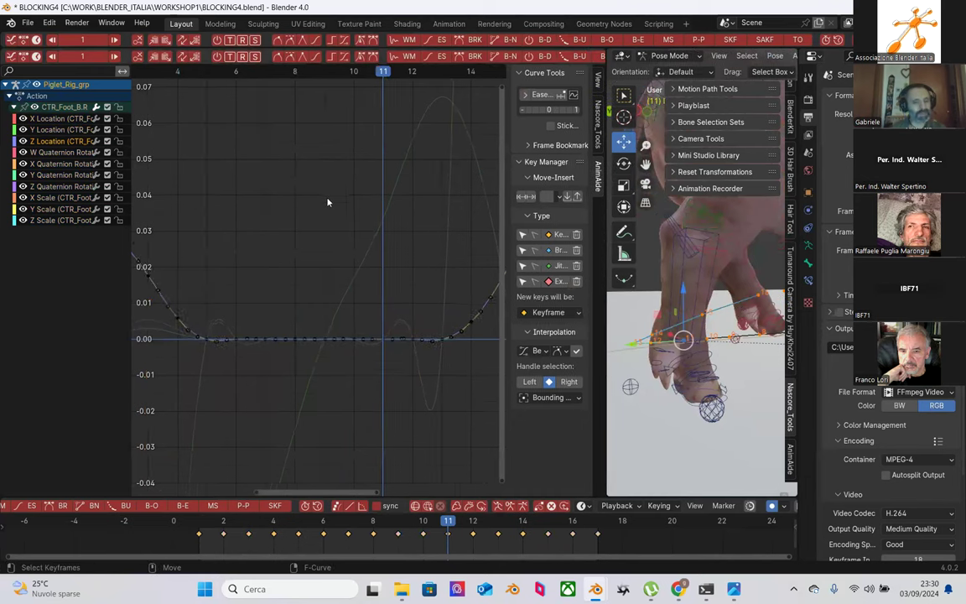
pyautogui.scroll(-3, 334, 213)
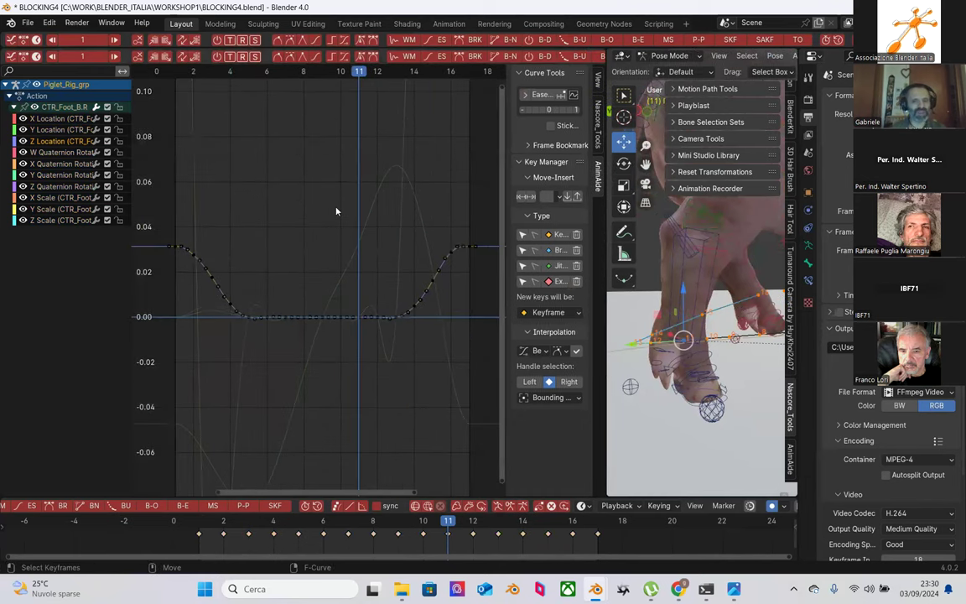
# Step: Select and frame the Z Location keys, inspect the curve, then restore the 3D view width
pyautogui.moveTo(154, 141); pyautogui.dragTo(453, 394)
pyautogui.press('KP_Decimal')
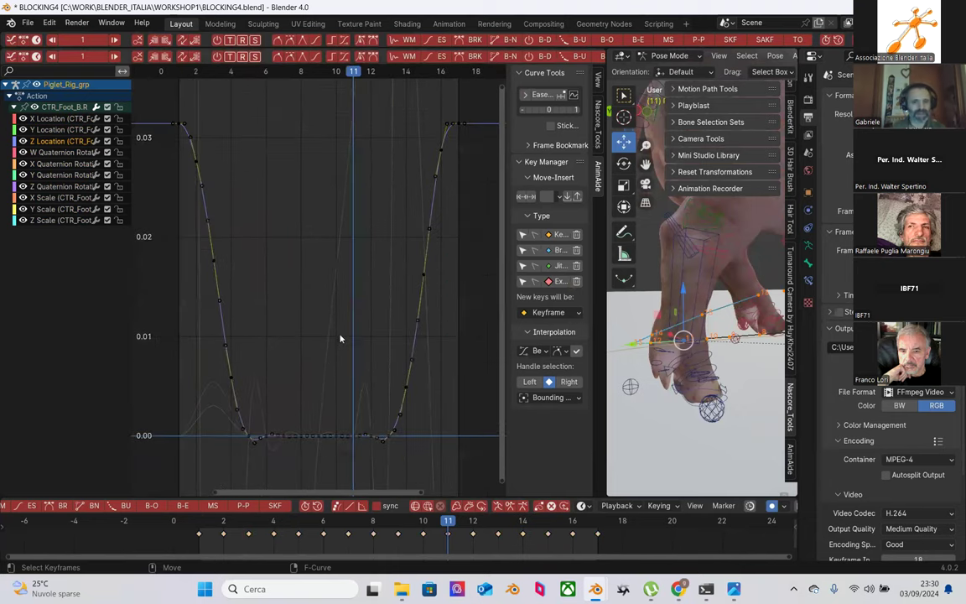
pyautogui.scroll(-1, 338, 336)
pyautogui.moveTo(144, 87); pyautogui.dragTo(438, 419)
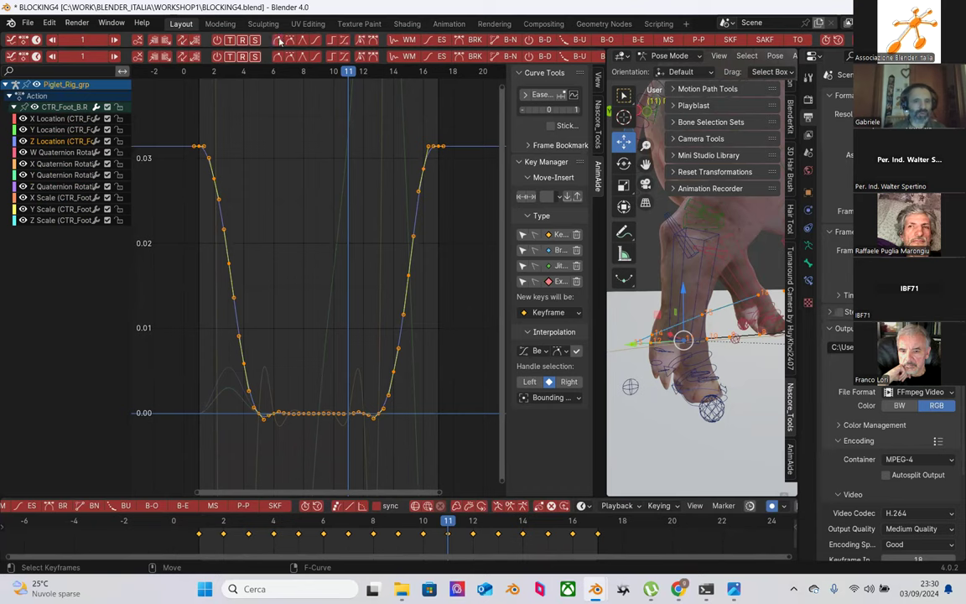
pyautogui.click(318, 266)
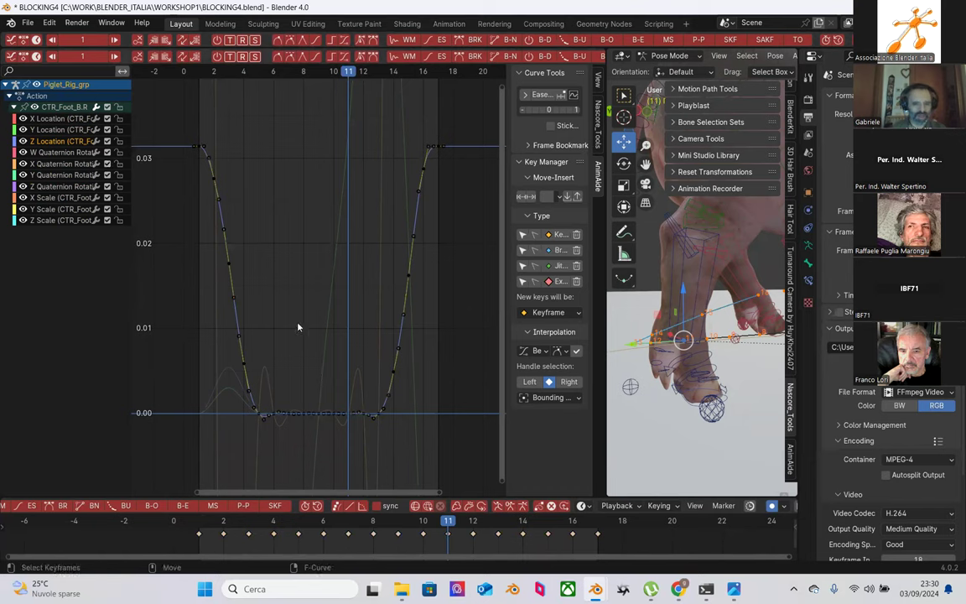
pyautogui.moveTo(285, 276)
pyautogui.keyDown('ctrl'); pyautogui.mouseDown(button='middle')
pyautogui.moveTo(302, 276)
pyautogui.moveTo(291, 268)
pyautogui.mouseUp(button='middle'); pyautogui.keyUp('ctrl')
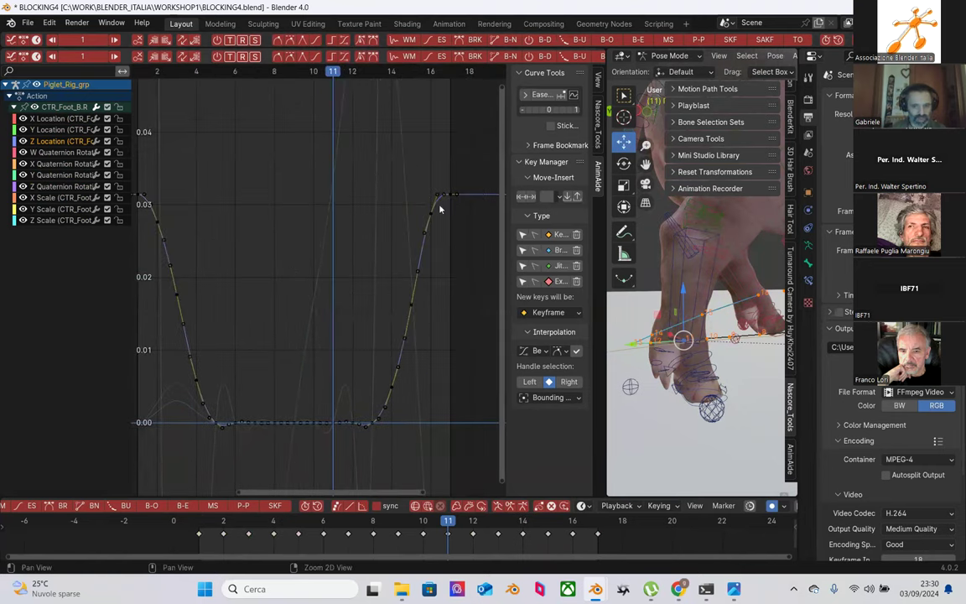
pyautogui.moveTo(322, 216); pyautogui.dragTo(354, 212, button='middle')
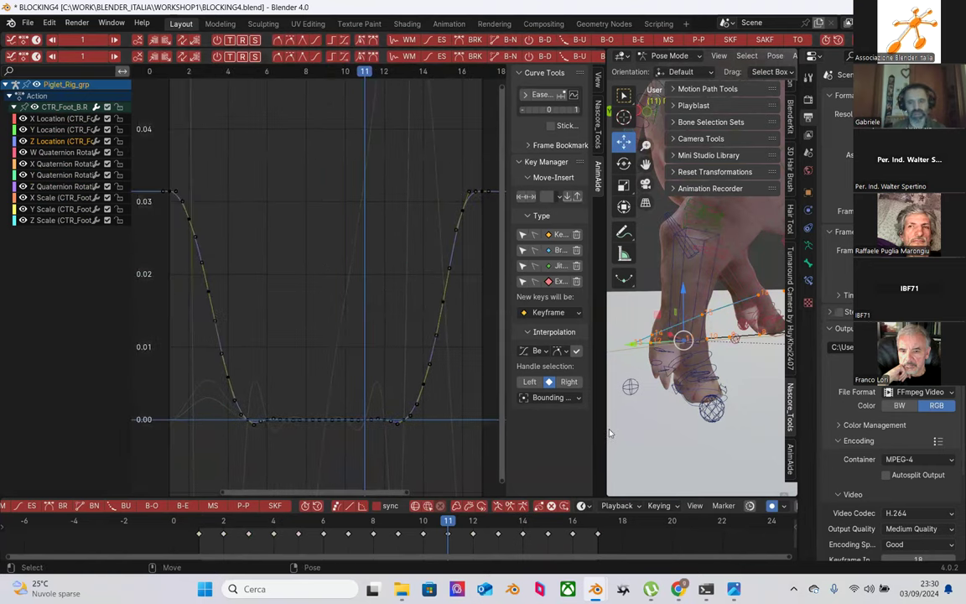
pyautogui.moveTo(607, 433); pyautogui.dragTo(316, 394)
# Step: Play the walk from frame 1 and stop it
pyautogui.scroll(-3, 556, 365)
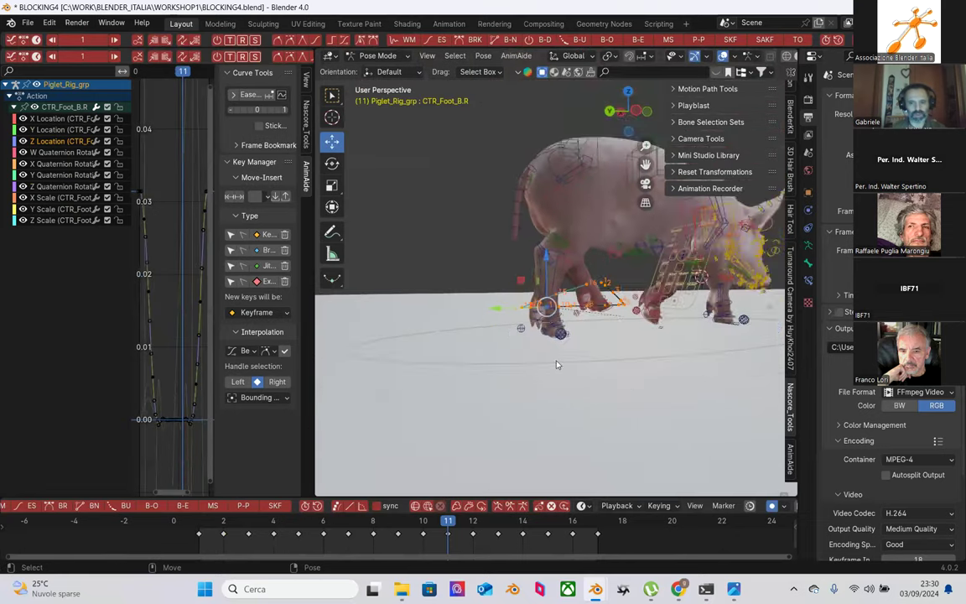
pyautogui.scroll(2, 539, 370)
pyautogui.click(198, 532)
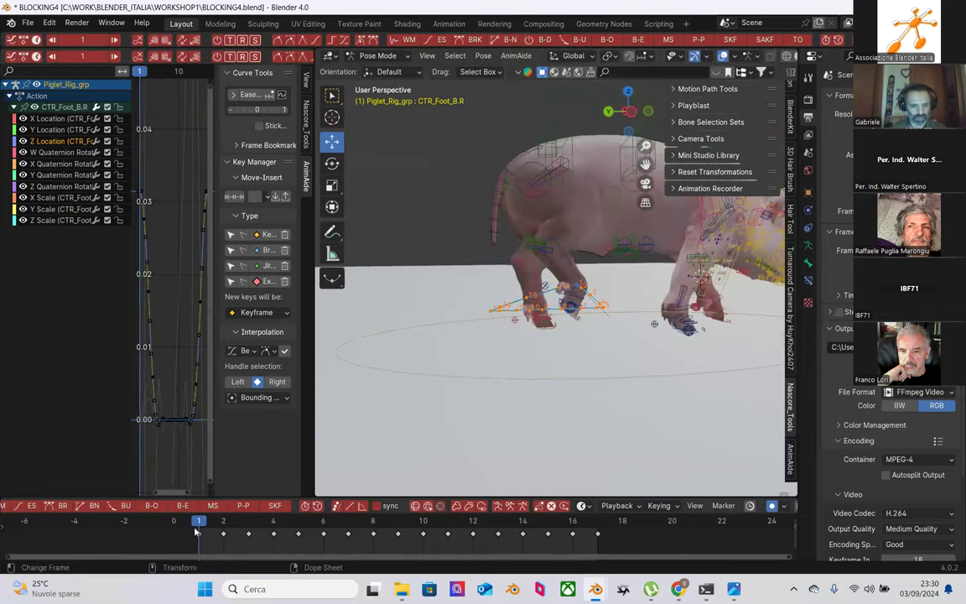
pyautogui.press('space')
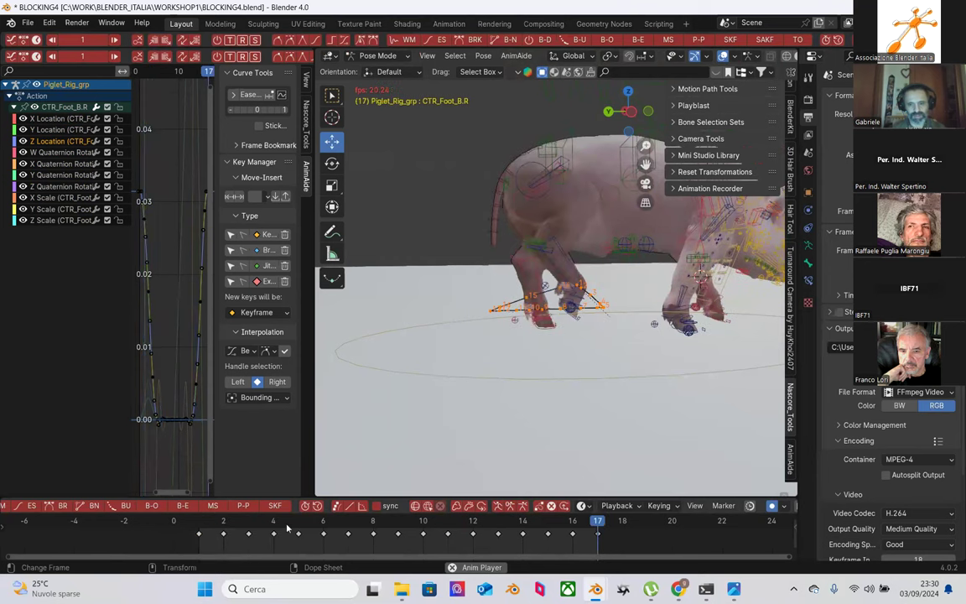
pyautogui.press('space')
# Step: Save the file incrementally as BLOCKING5.blend
pyautogui.click(30, 24)
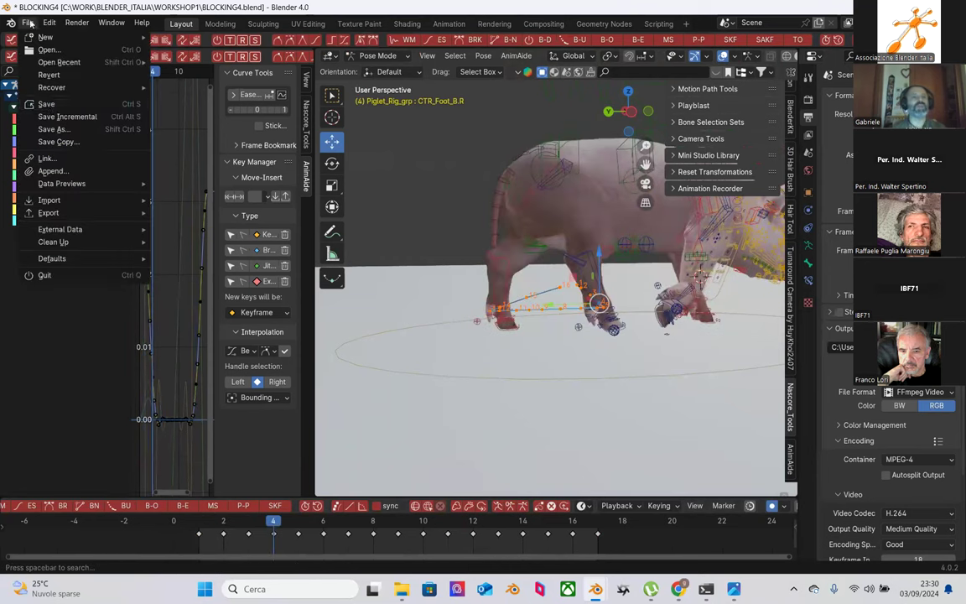
pyautogui.click(58, 116)
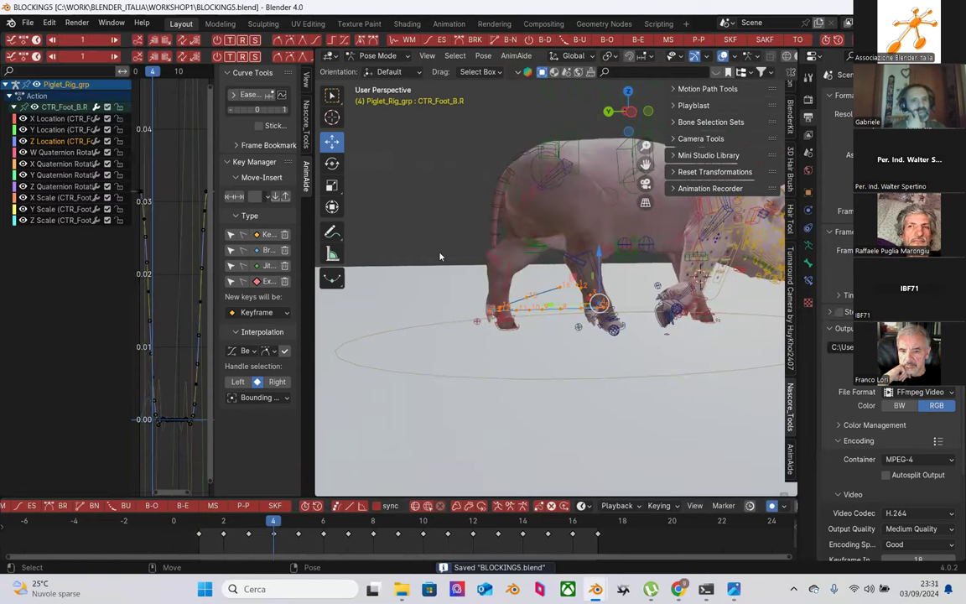
pyautogui.moveTo(519, 289); pyautogui.dragTo(629, 382, button='middle')
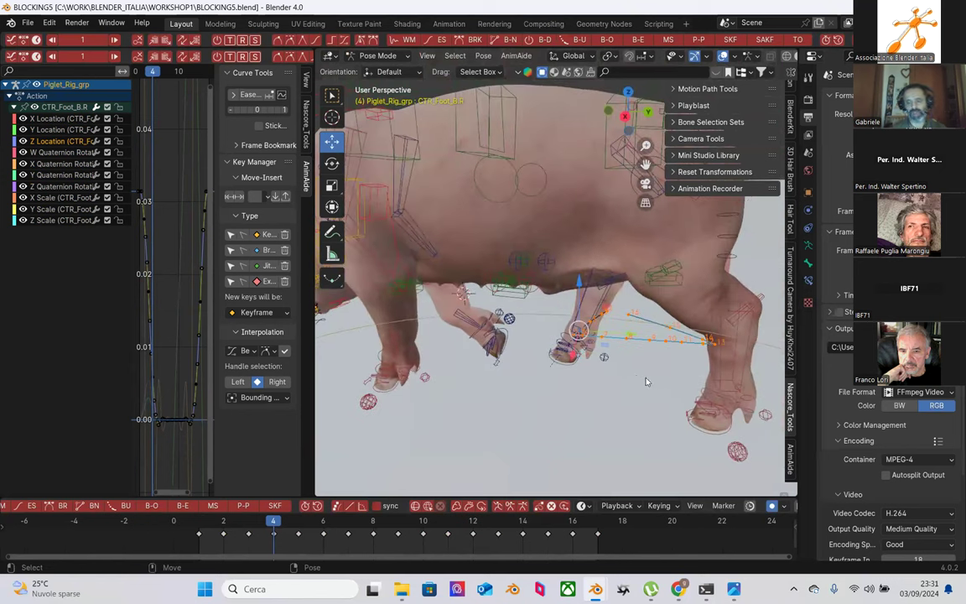
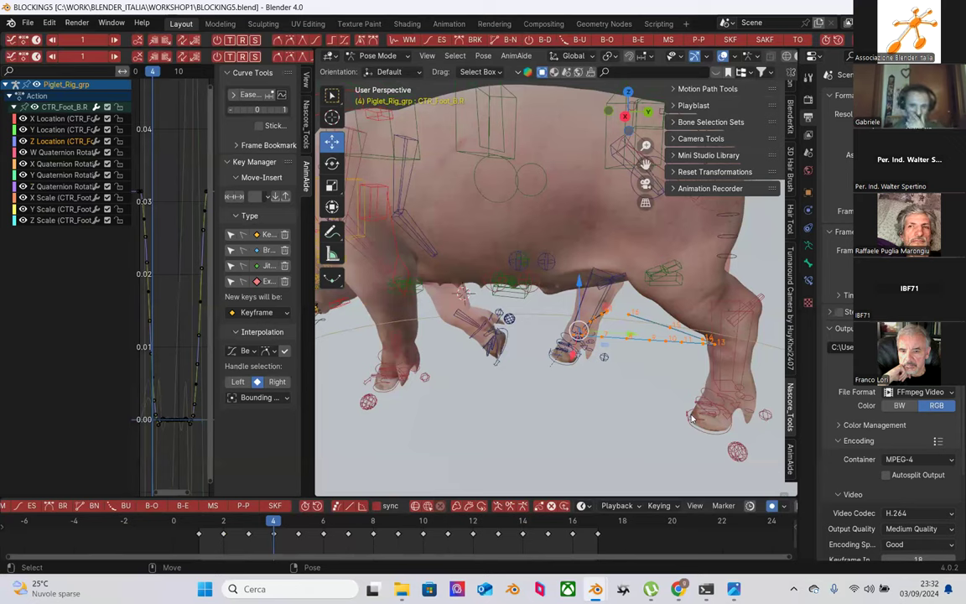
# Step: Orbit around the piglet, play the walk cycle once, then rewind to frame 2
pyautogui.scroll(-3, 516, 379)
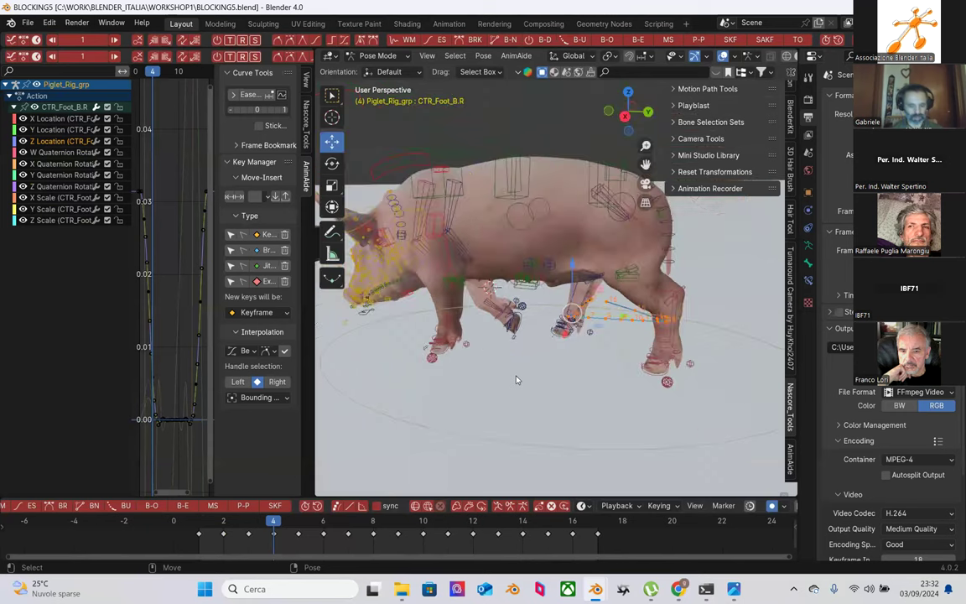
pyautogui.moveTo(516, 384); pyautogui.dragTo(610, 366, button='middle')
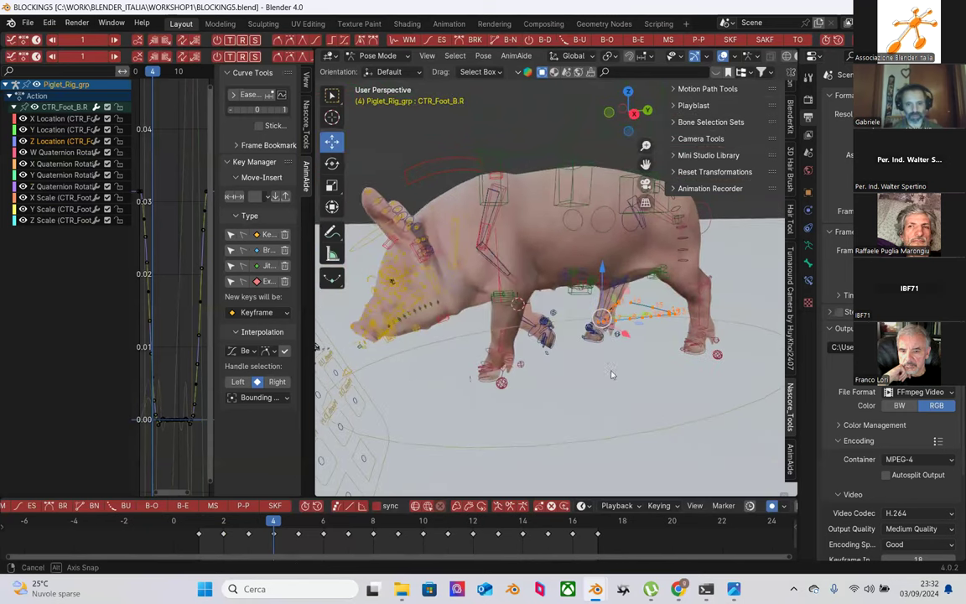
pyautogui.press('space')
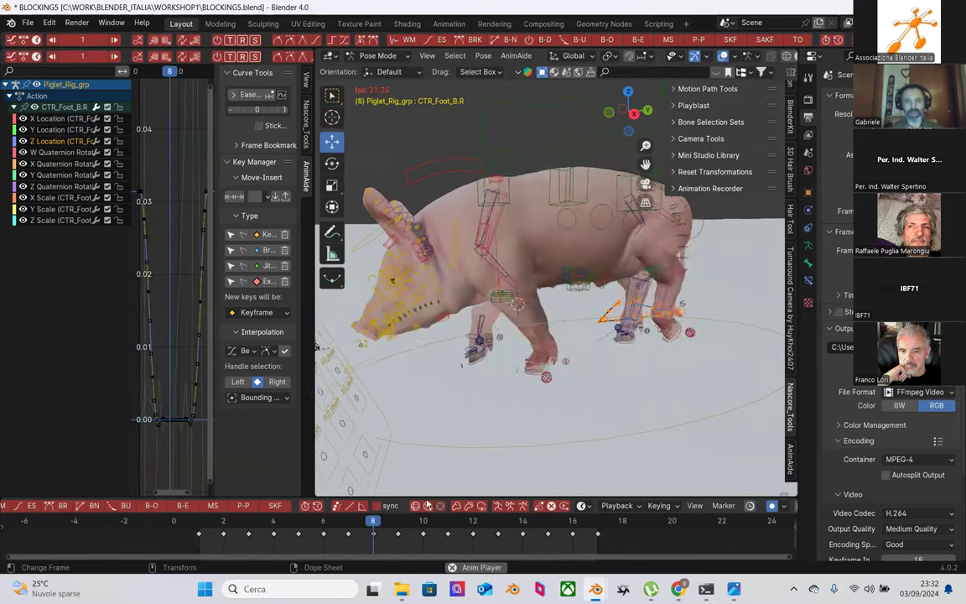
pyautogui.press('space')
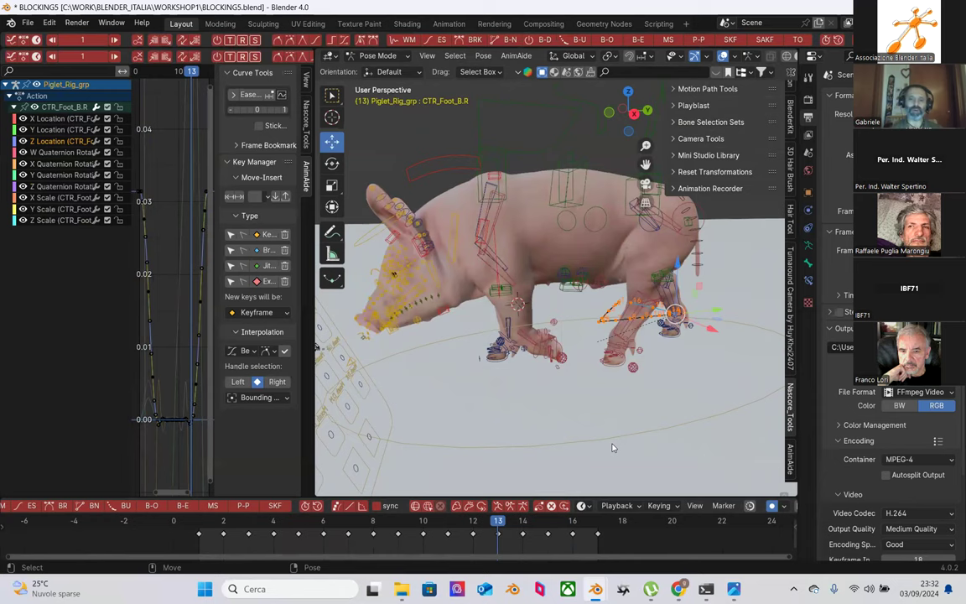
pyautogui.click(199, 521)
pyautogui.click(217, 525)
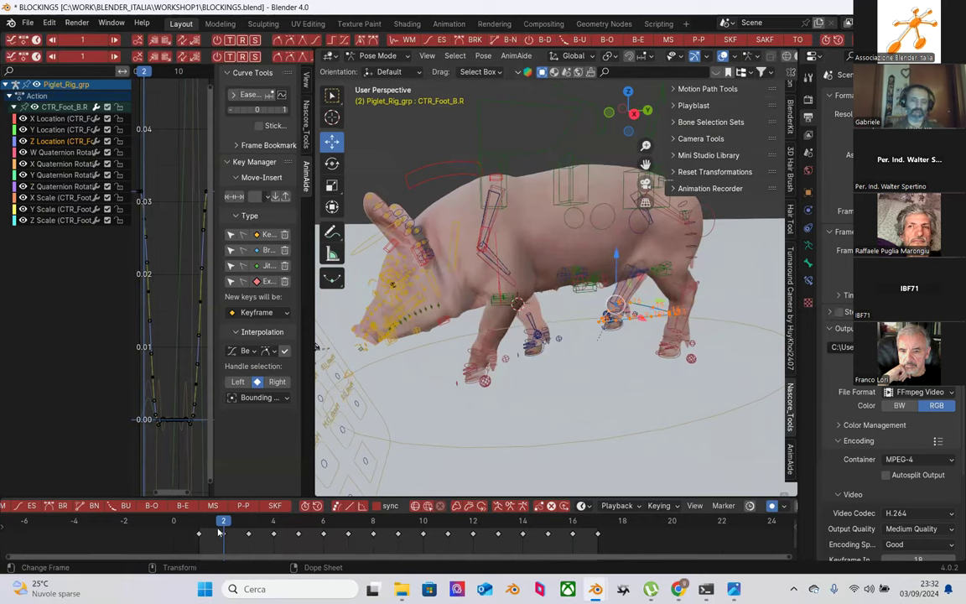
# Step: Replay the walk cycle several times, stopping playback on frame 16
pyautogui.press('space')
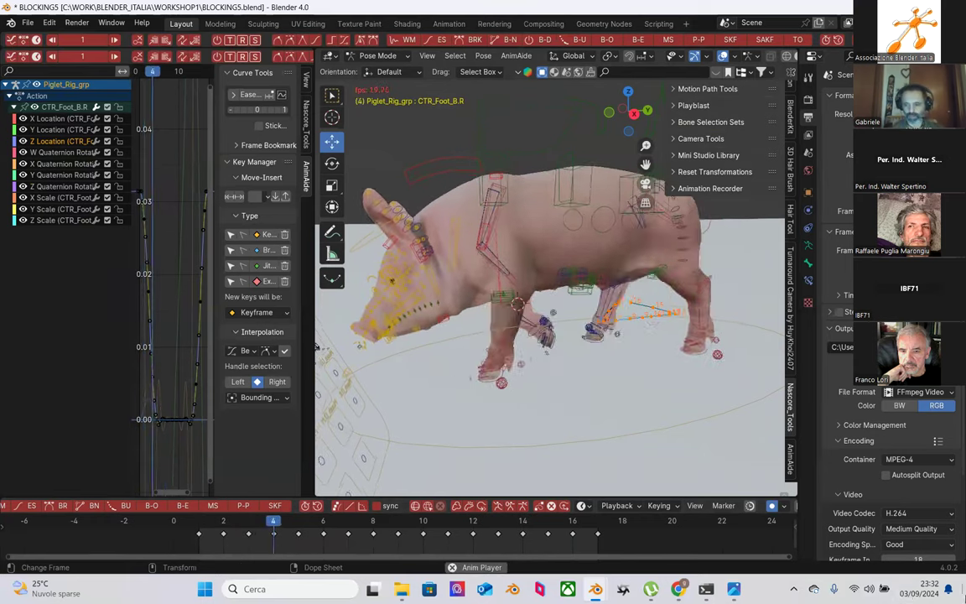
pyautogui.press('space')
pyautogui.press('space')
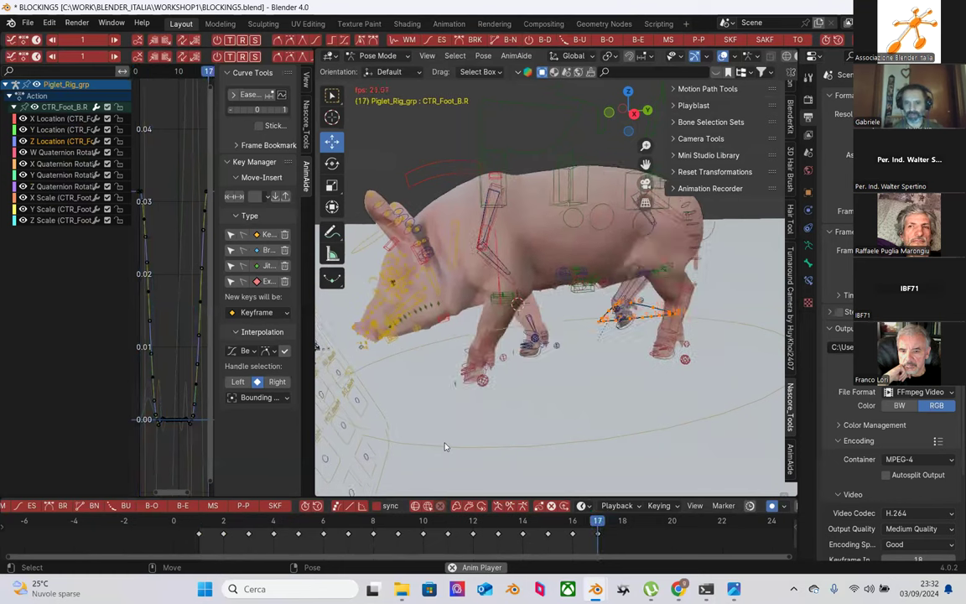
pyautogui.press('space')
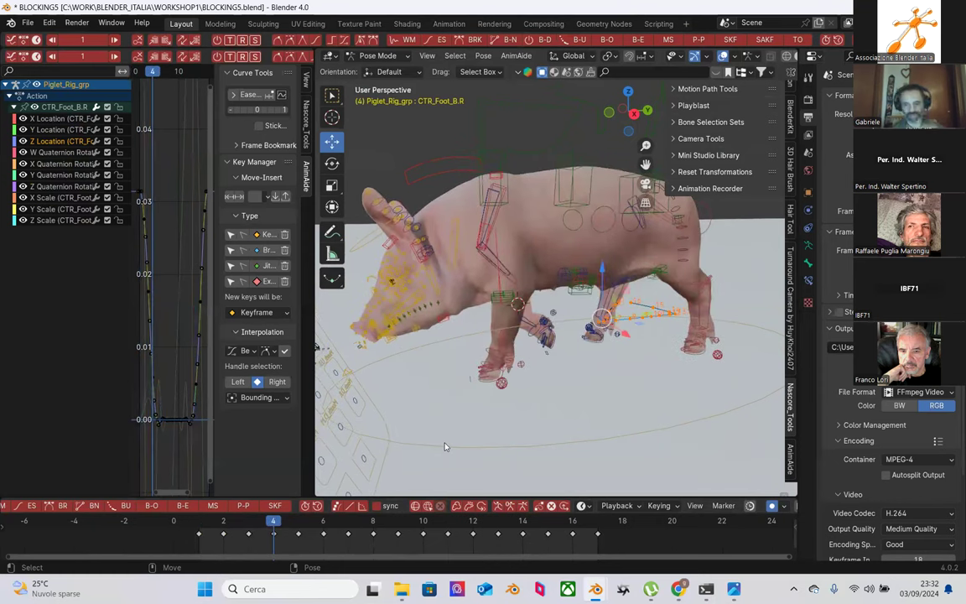
pyautogui.press('space')
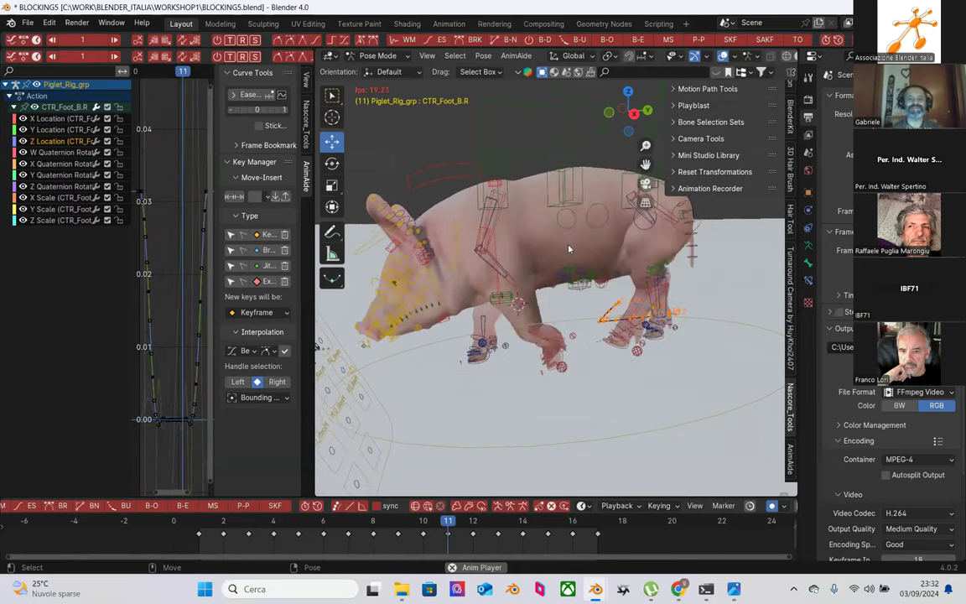
pyautogui.press('Escape')
pyautogui.press('space')
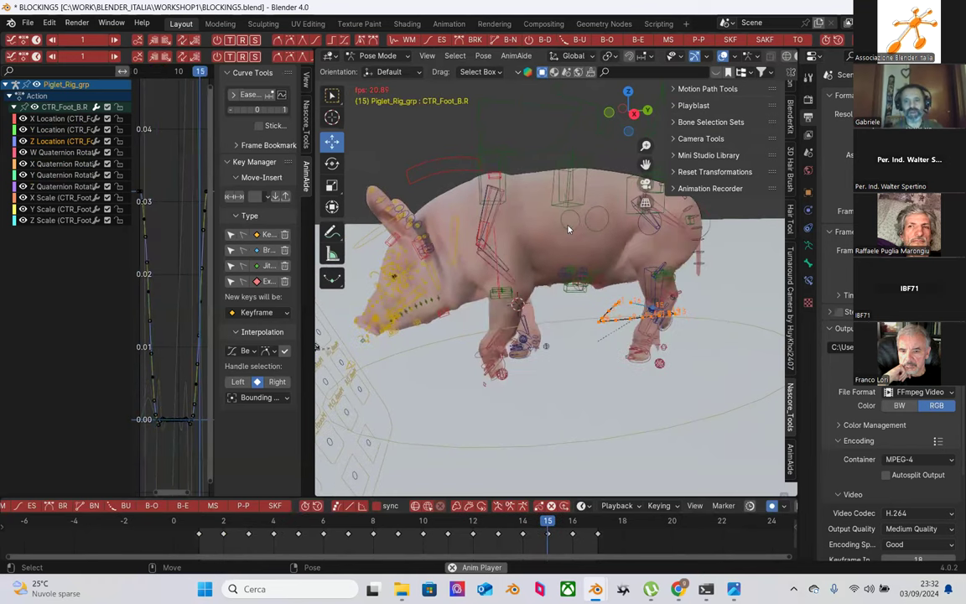
pyautogui.press('space')
# Step: Orbit around the pig, replay the walk, pause on frame 8 and widen the 3D view
pyautogui.moveTo(559, 265); pyautogui.dragTo(525, 328, button='middle')
pyautogui.press('space')
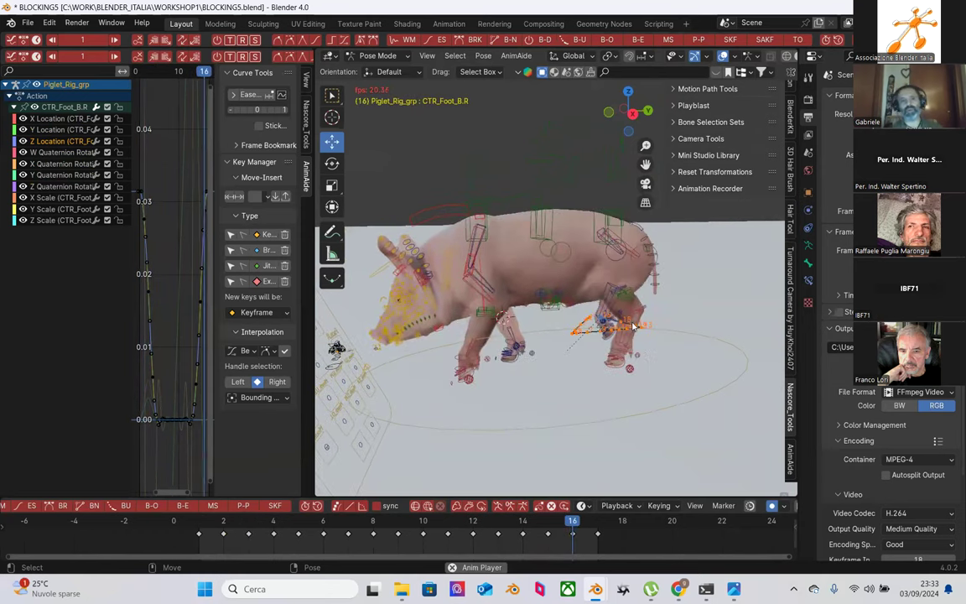
pyautogui.press('space')
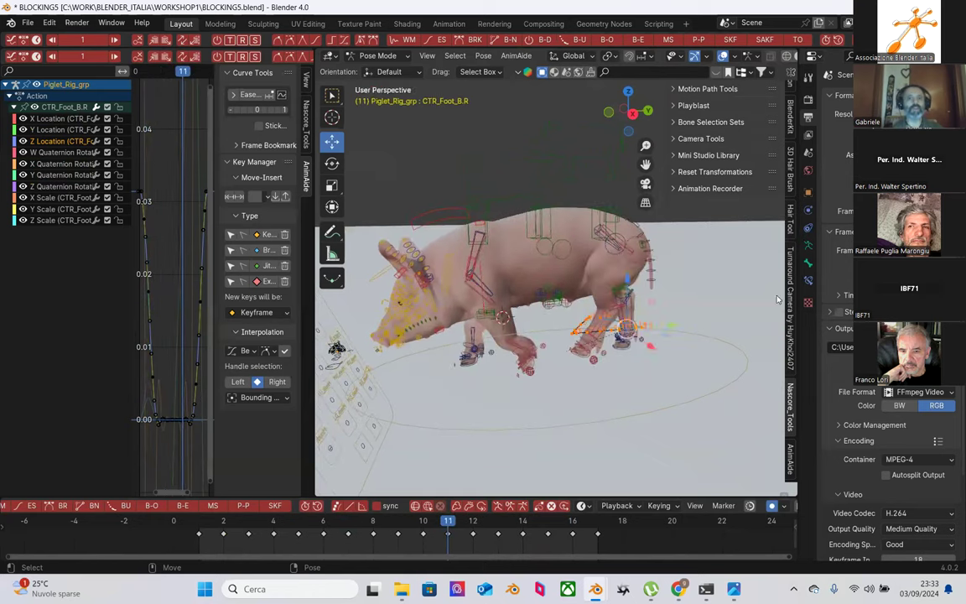
pyautogui.press('space')
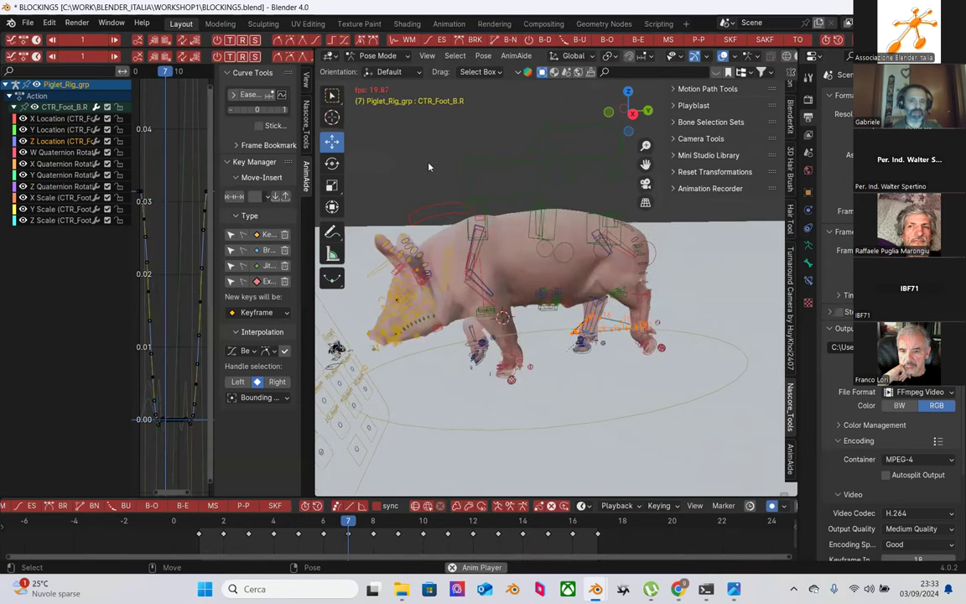
pyautogui.press('space')
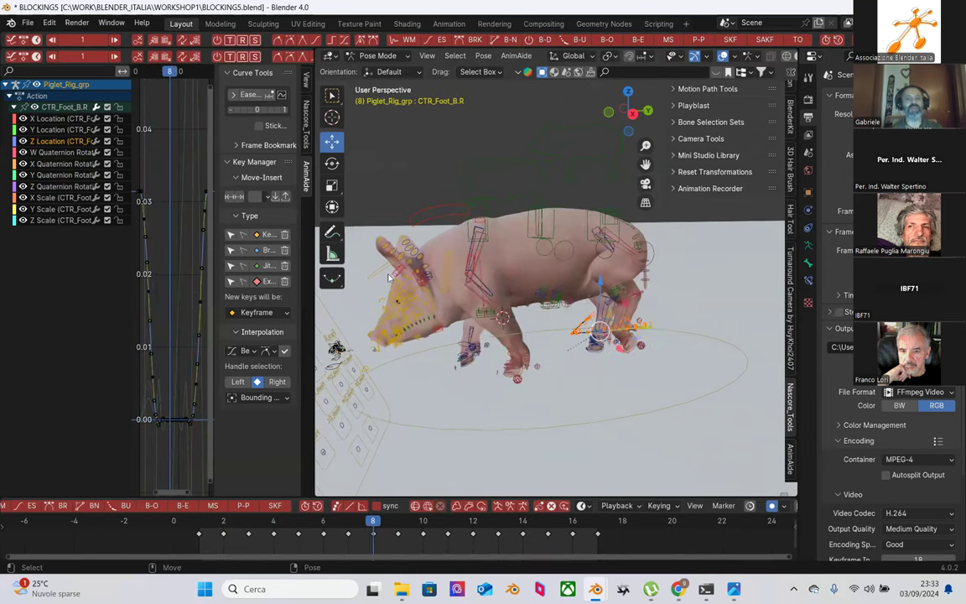
pyautogui.press('g')
pyautogui.moveTo(313, 291); pyautogui.dragTo(226, 289)
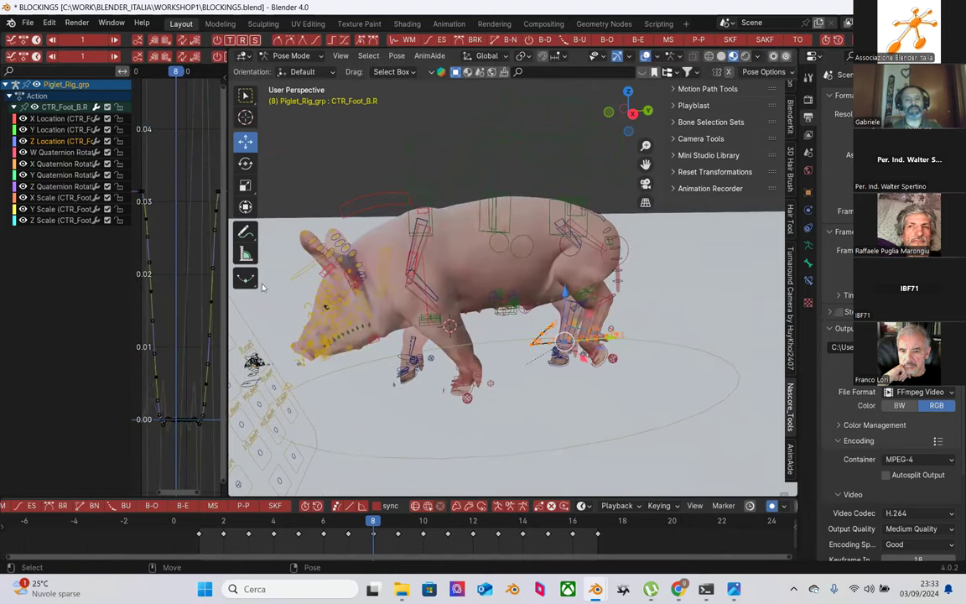
# Step: Save the blocking incrementally as BLOCKING6.blend, then step the timeline from frame 1 to frame 2
pyautogui.click(28, 22)
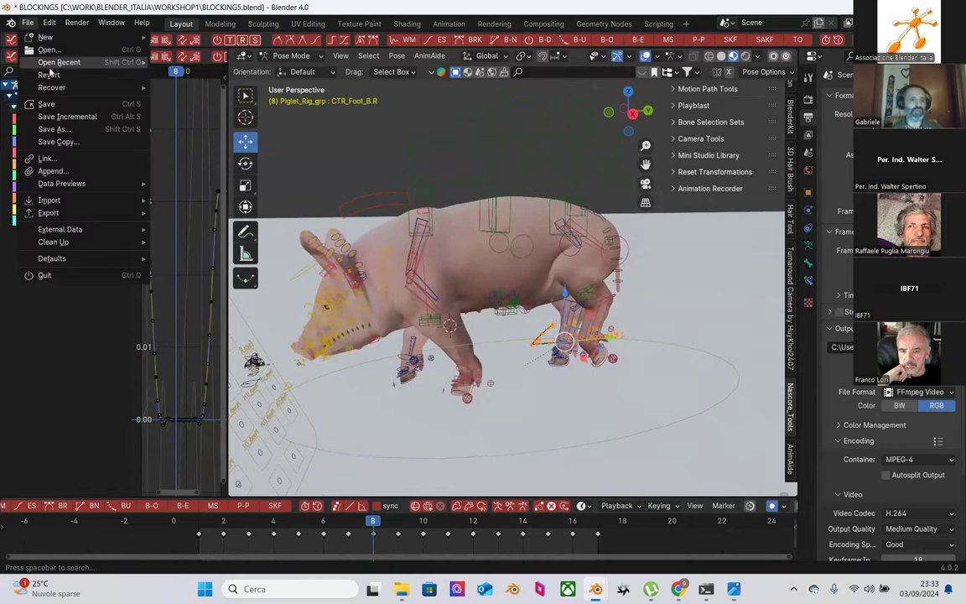
pyautogui.click(68, 116)
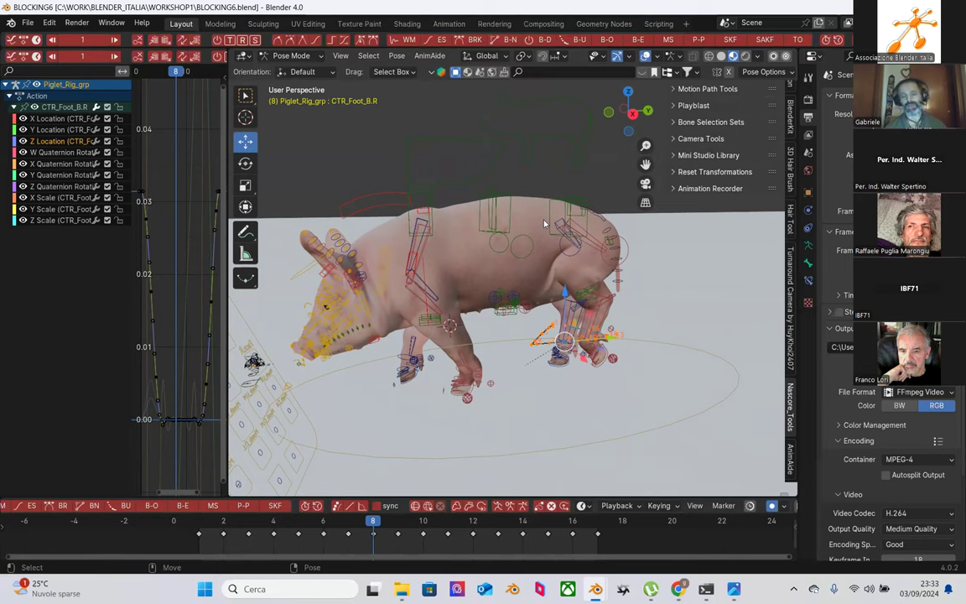
pyautogui.click(201, 524)
pyautogui.press('Right')
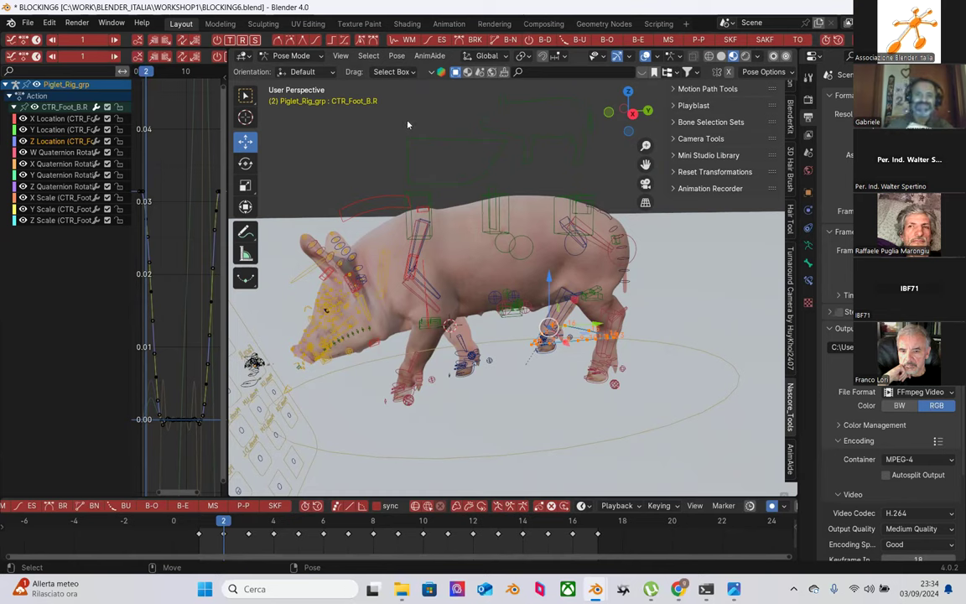
# Step: Bring the Zoom meeting window forward from Chrome and stop screen sharing
pyautogui.moveTo(677, 589)
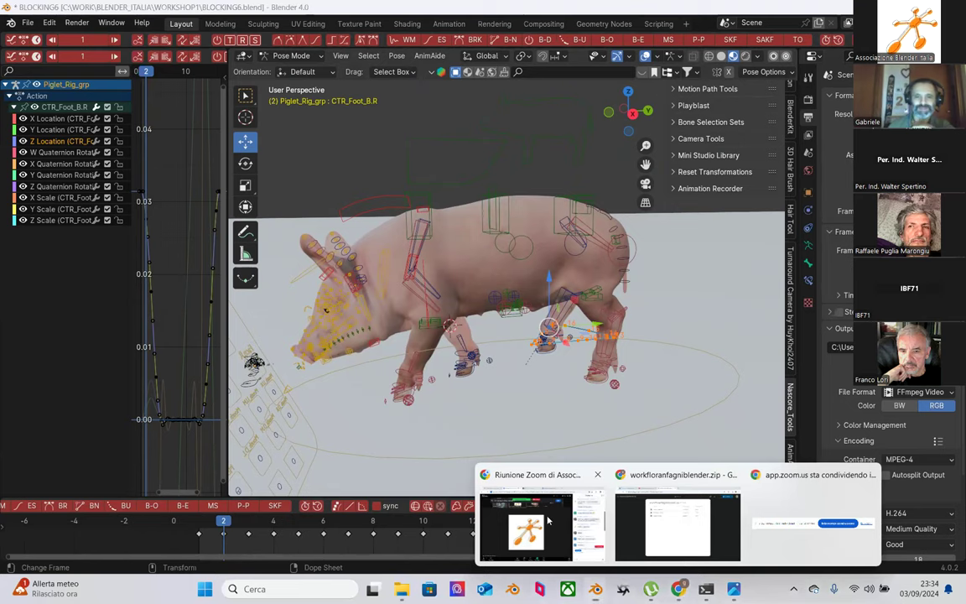
pyautogui.click(519, 480)
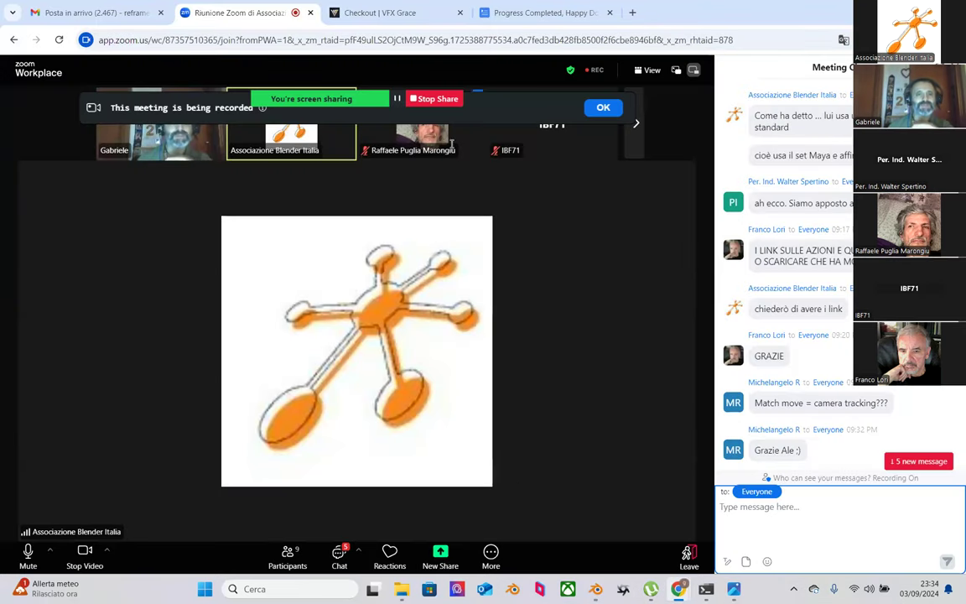
pyautogui.click(448, 100)
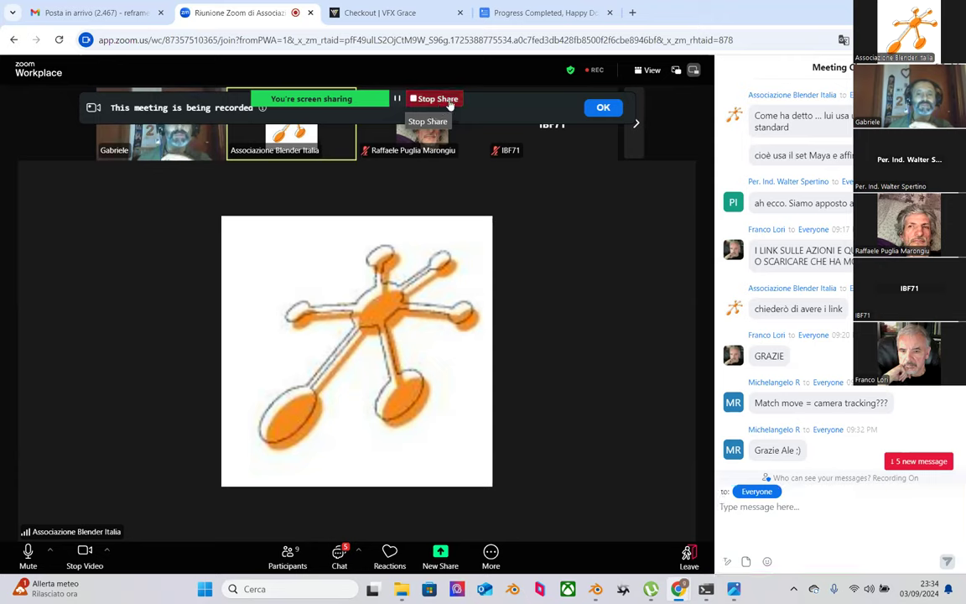